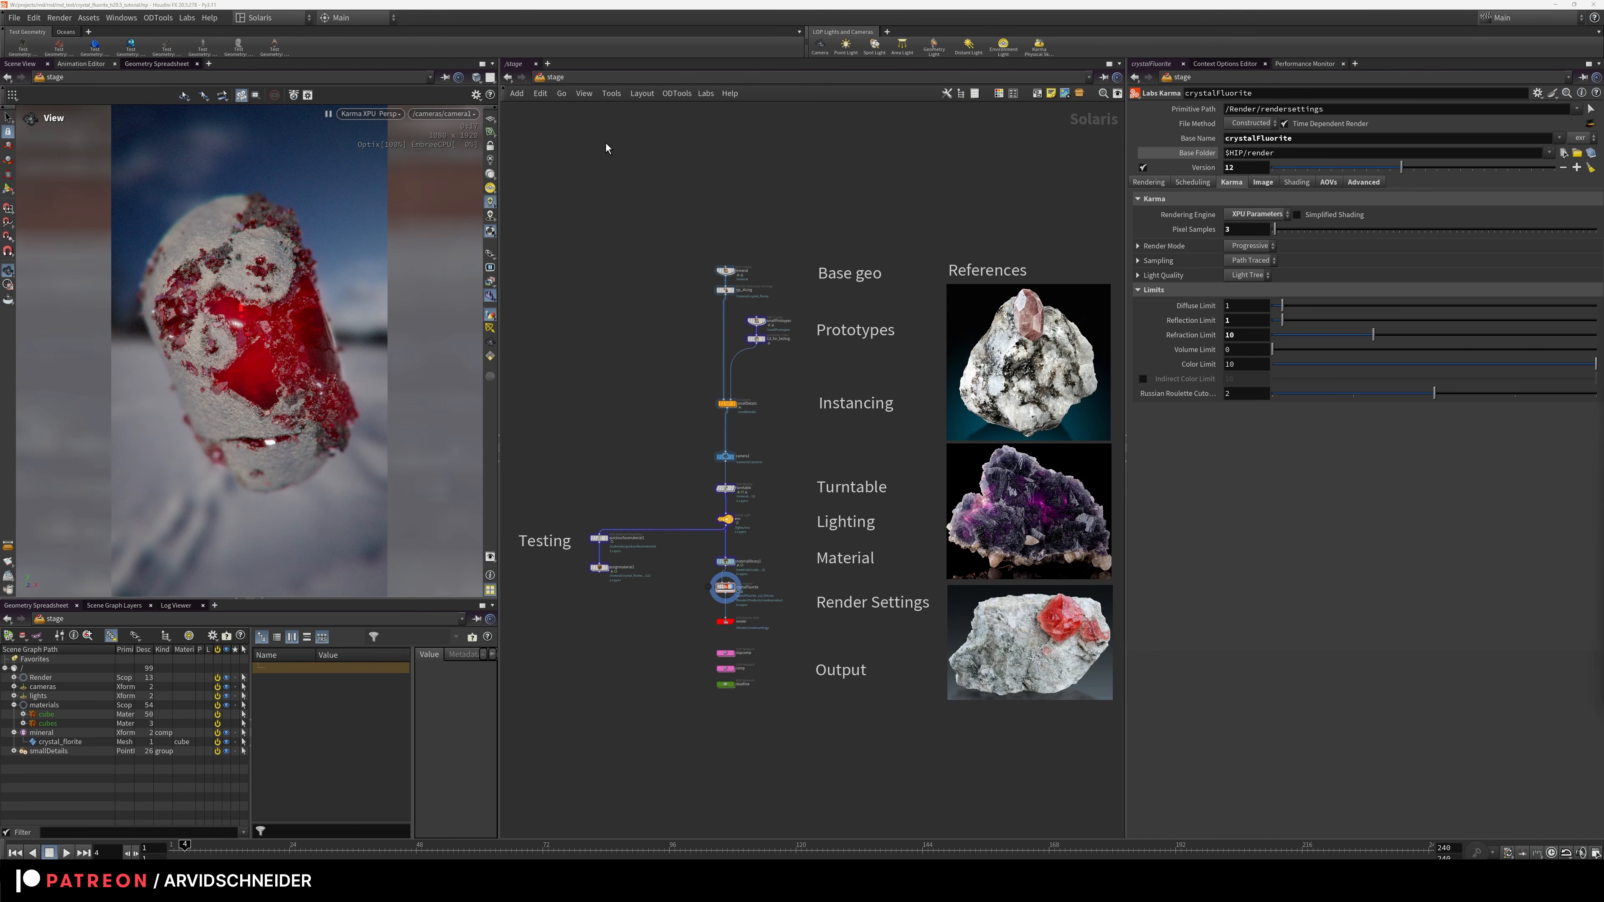
# Switch the network to the Objects context to check it, and return to the LOPs stage network
pyautogui.moveTo(989, 204); pyautogui.dragTo(967, 171, button='middle')
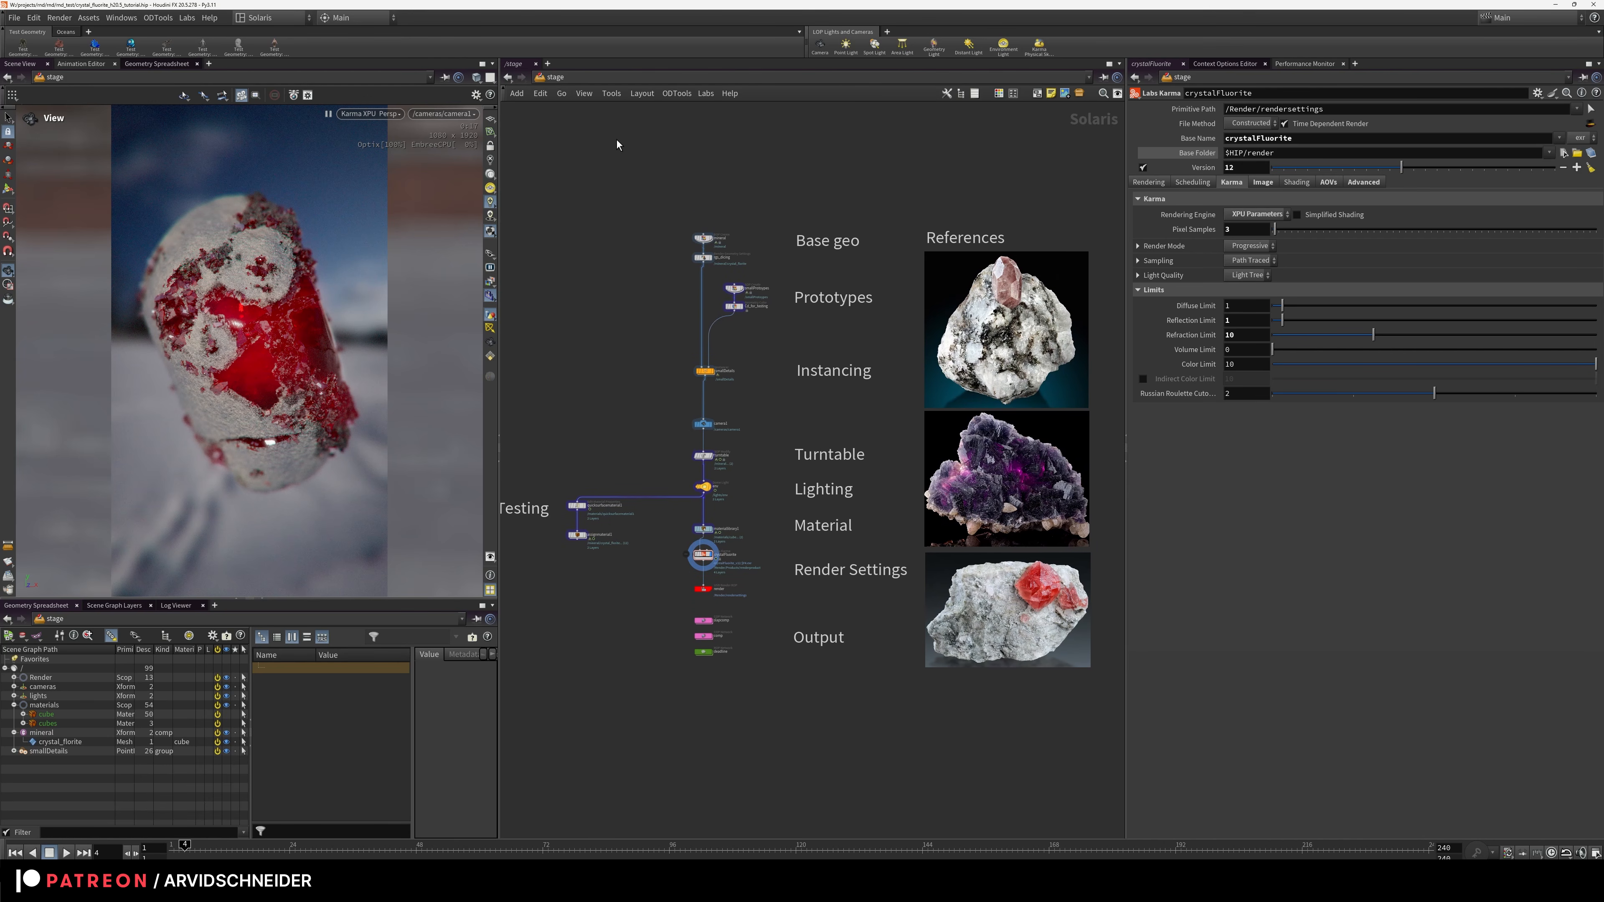
pyautogui.press('n')
pyautogui.click(604, 159)
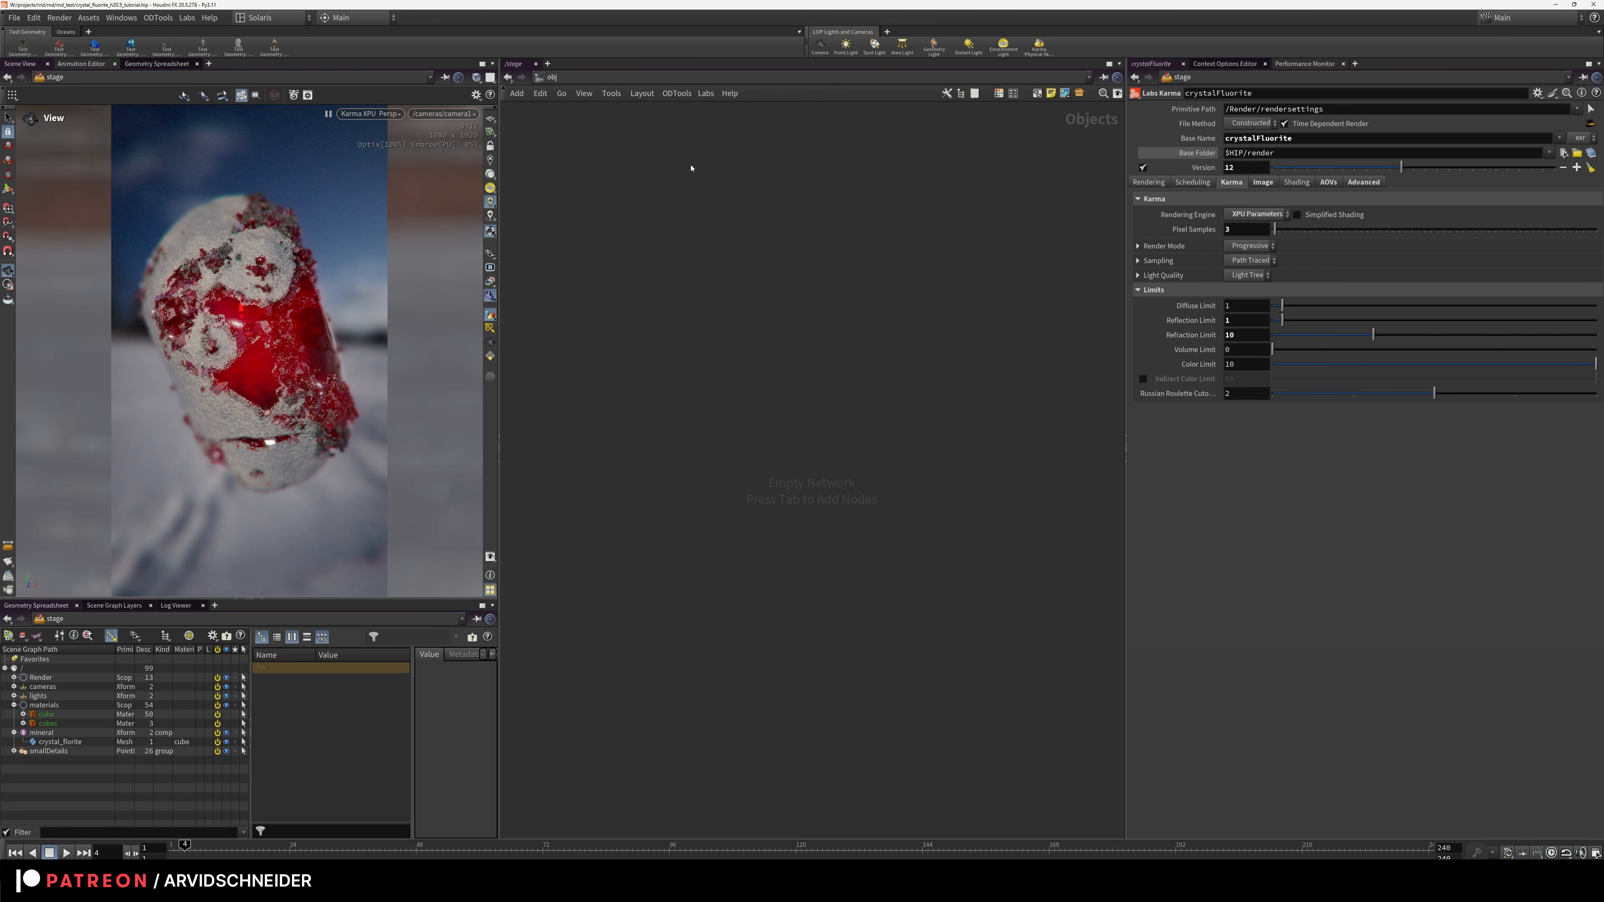
pyautogui.press('f')
pyautogui.press('n')
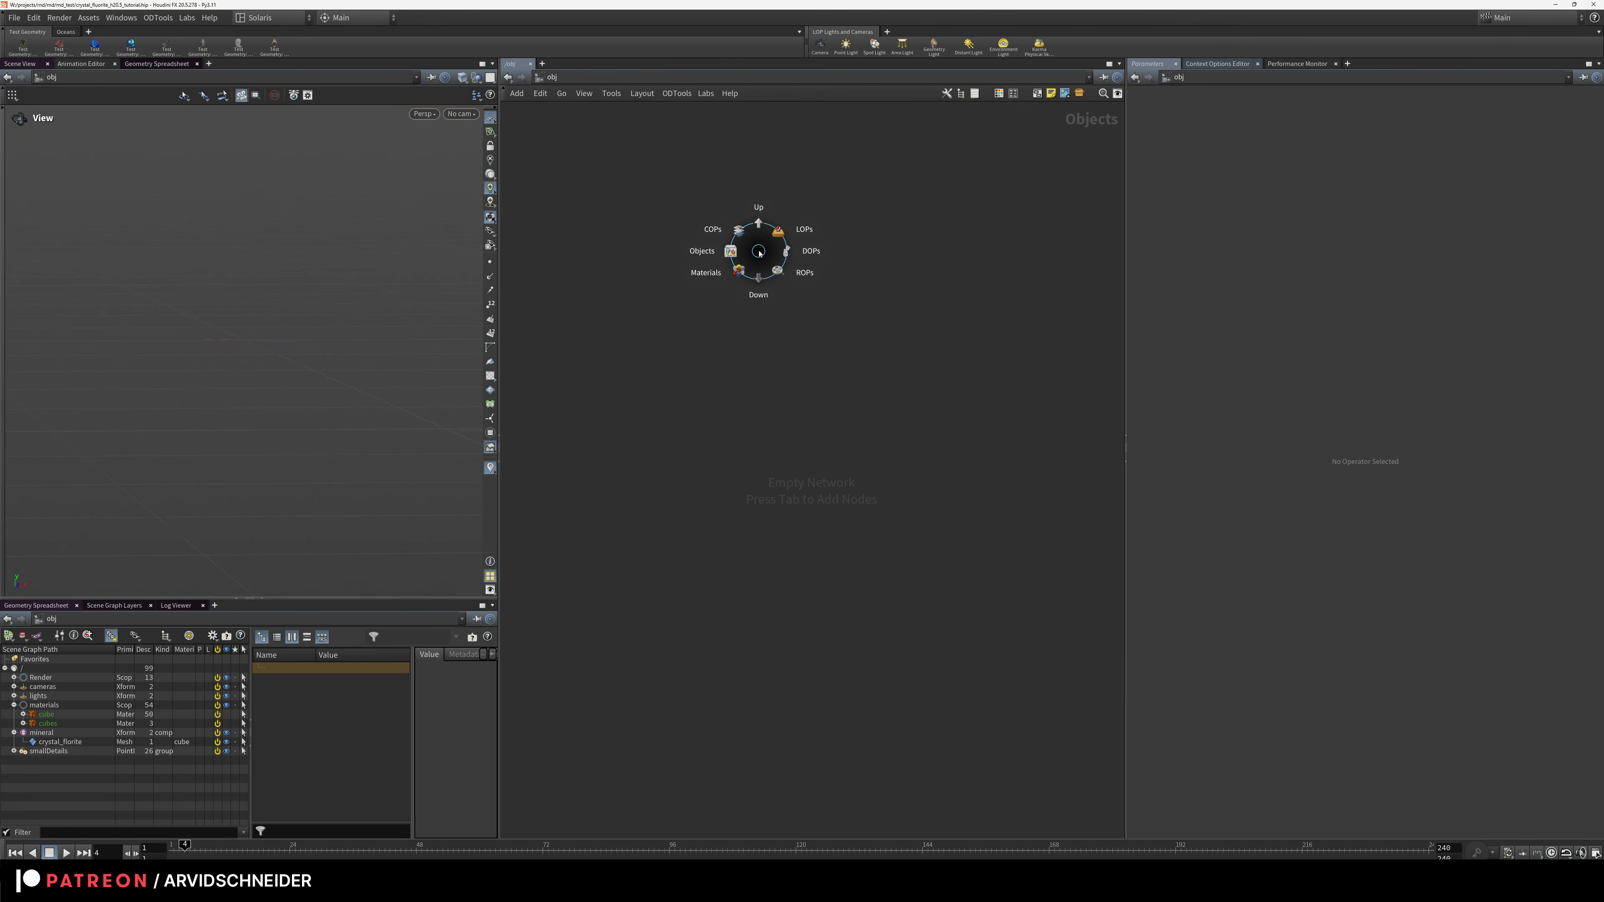
pyautogui.click(800, 231)
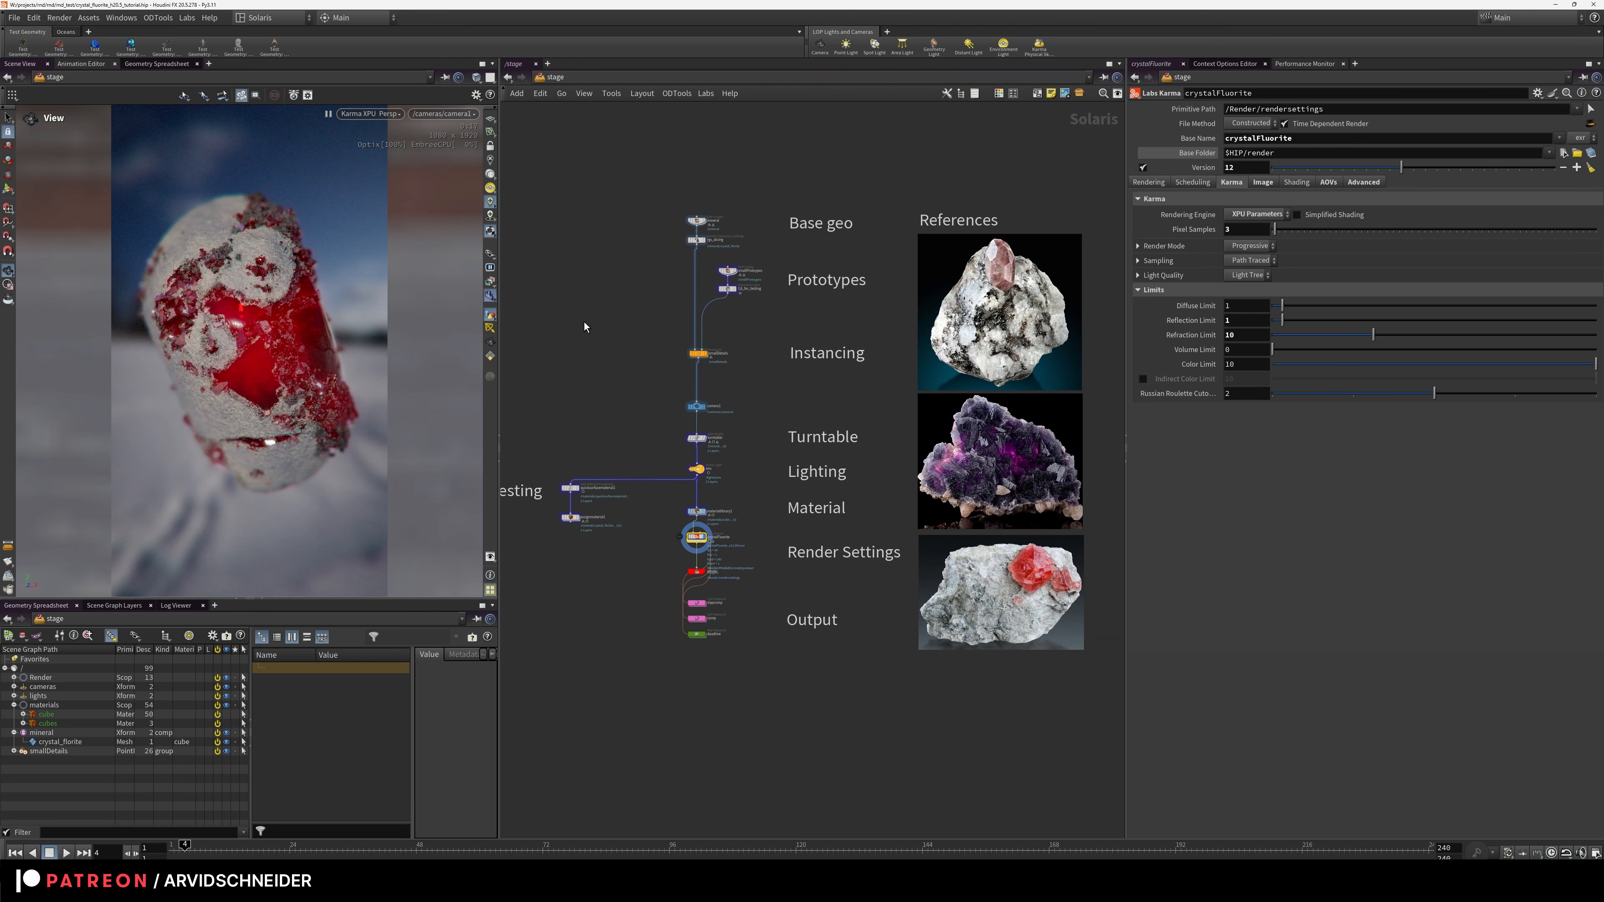
# Examine the stage network from the base geometry, prototypes and instancing nodes down to the render settings and output nodes
pyautogui.scroll(2, 630, 297)
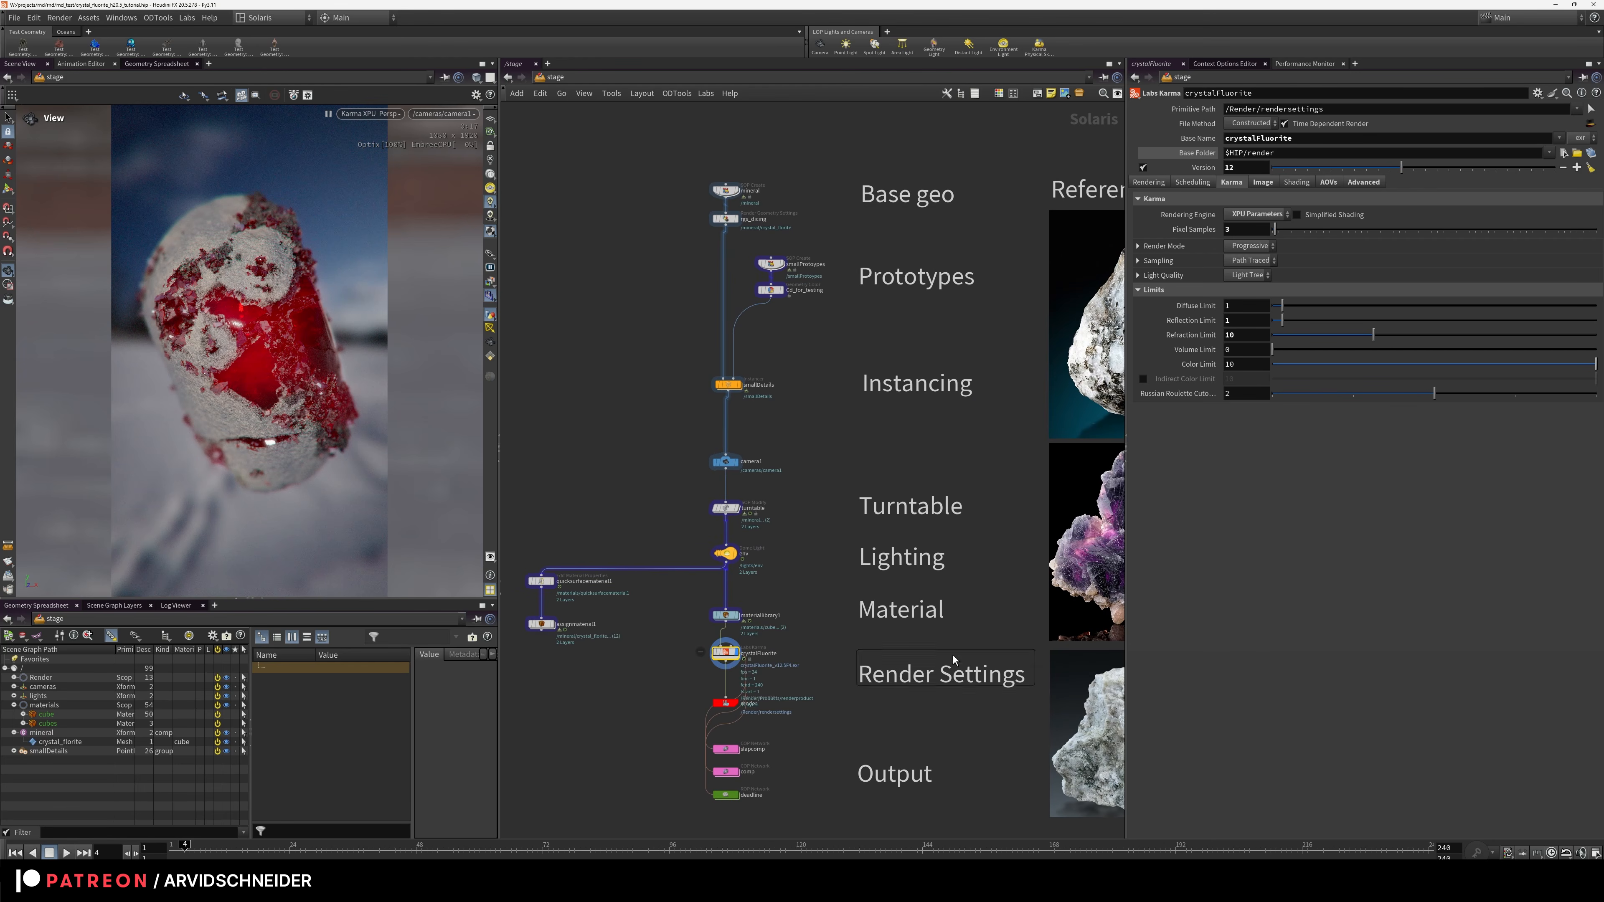
pyautogui.moveTo(1004, 486)
pyautogui.mouseDown(button='middle')
pyautogui.moveTo(948, 350)
pyautogui.moveTo(995, 466)
pyautogui.mouseUp(button='middle')
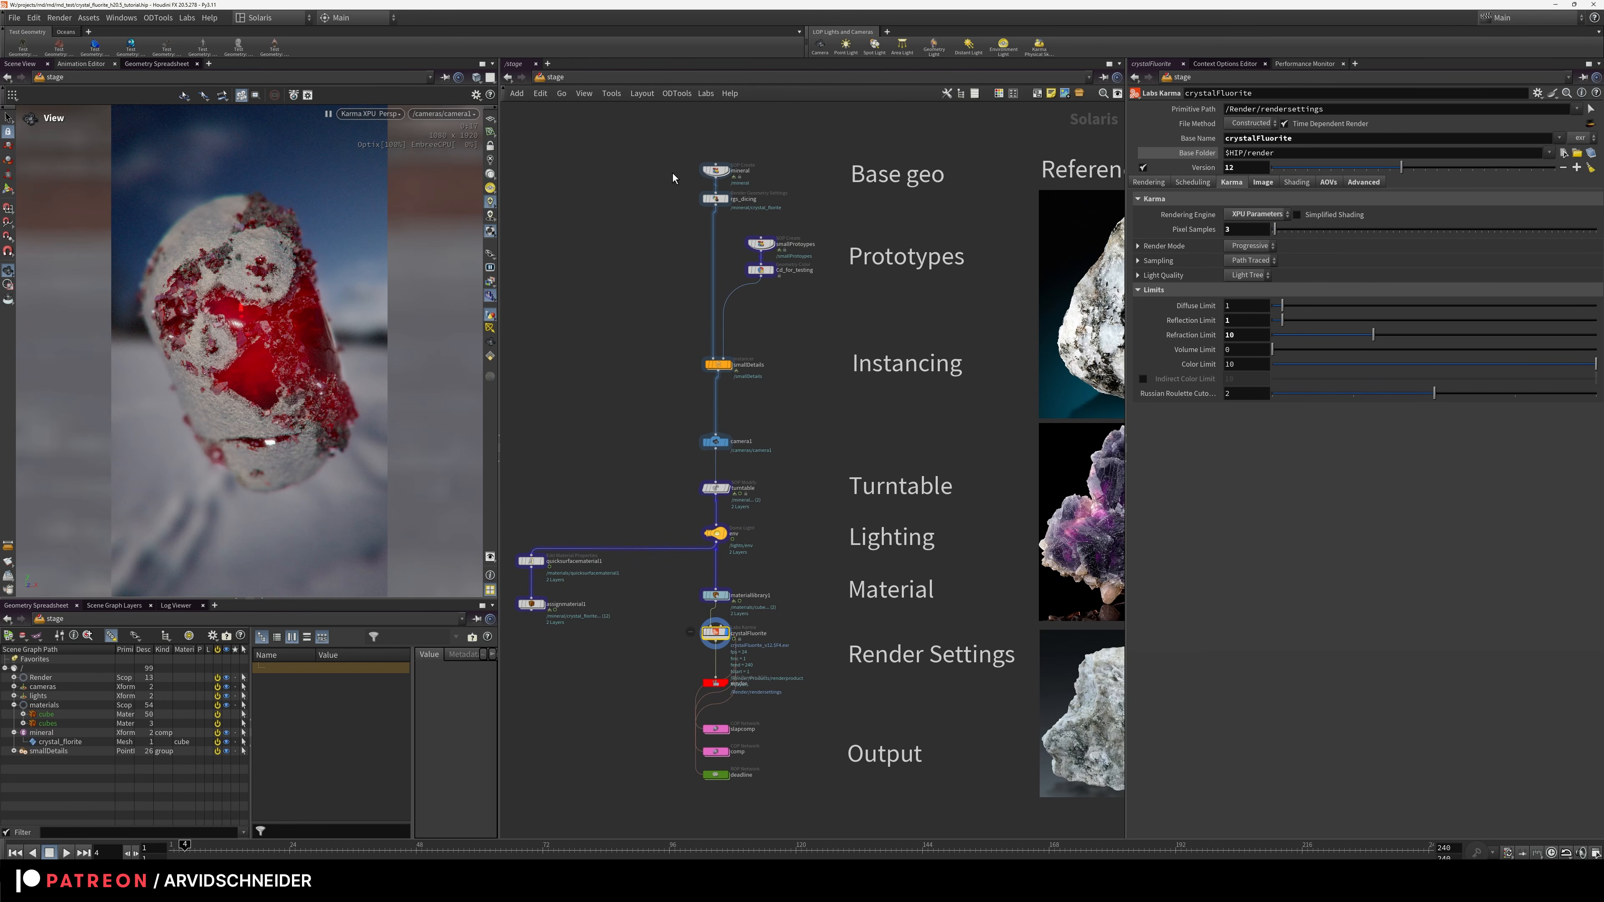
pyautogui.scroll(3, 663, 190)
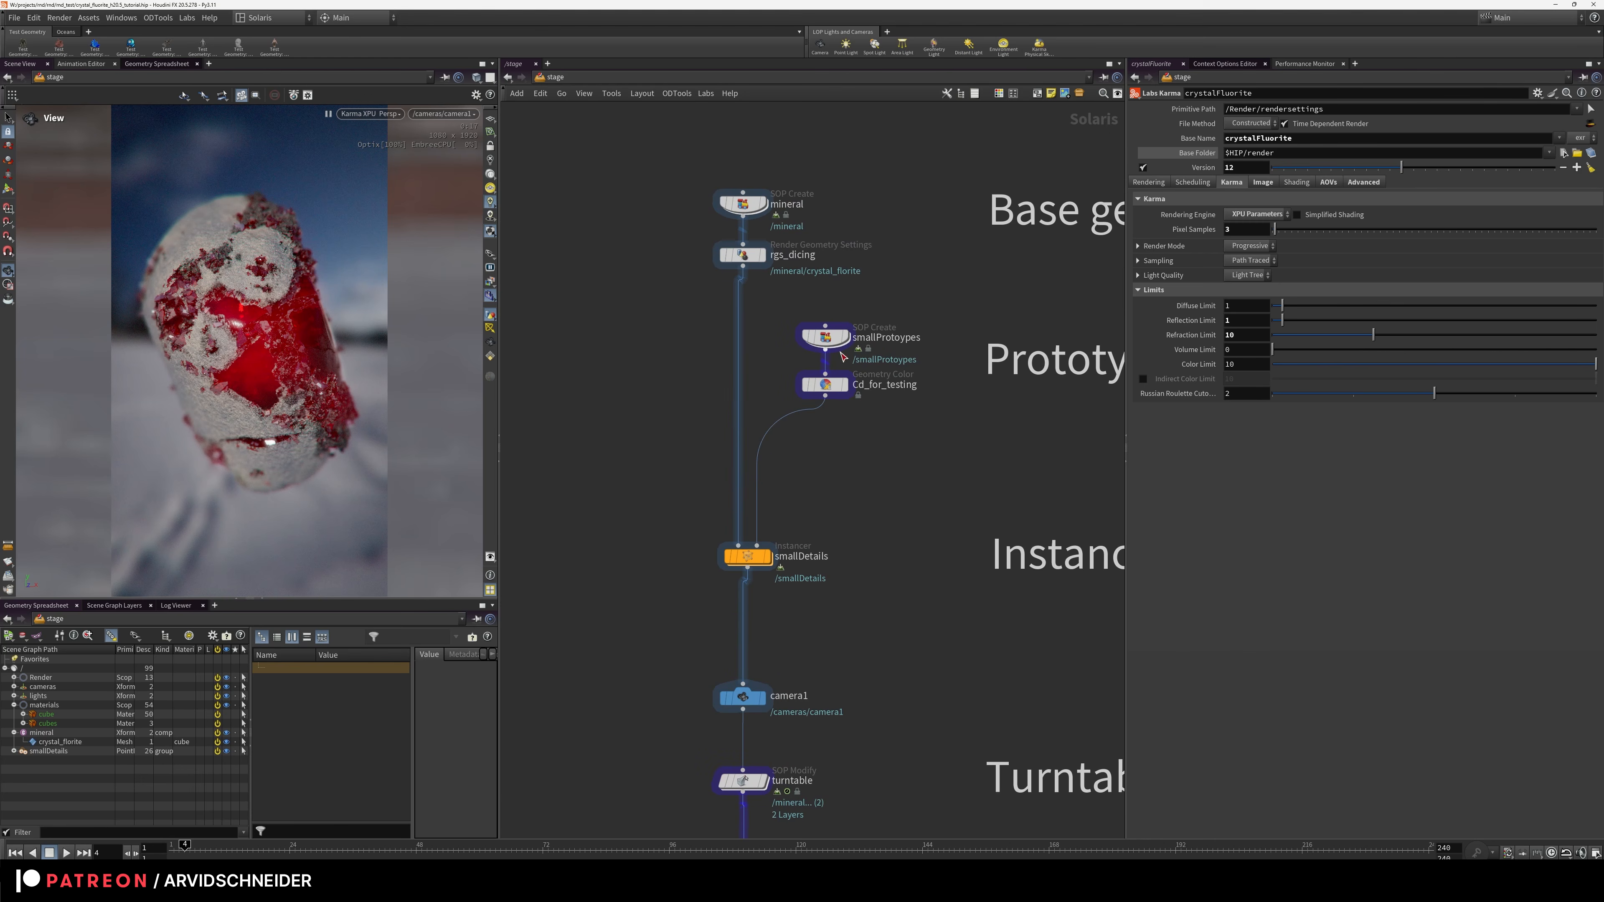
pyautogui.press('f')
pyautogui.press('h')
pyautogui.moveTo(751, 182); pyautogui.dragTo(674, 184, button='middle')
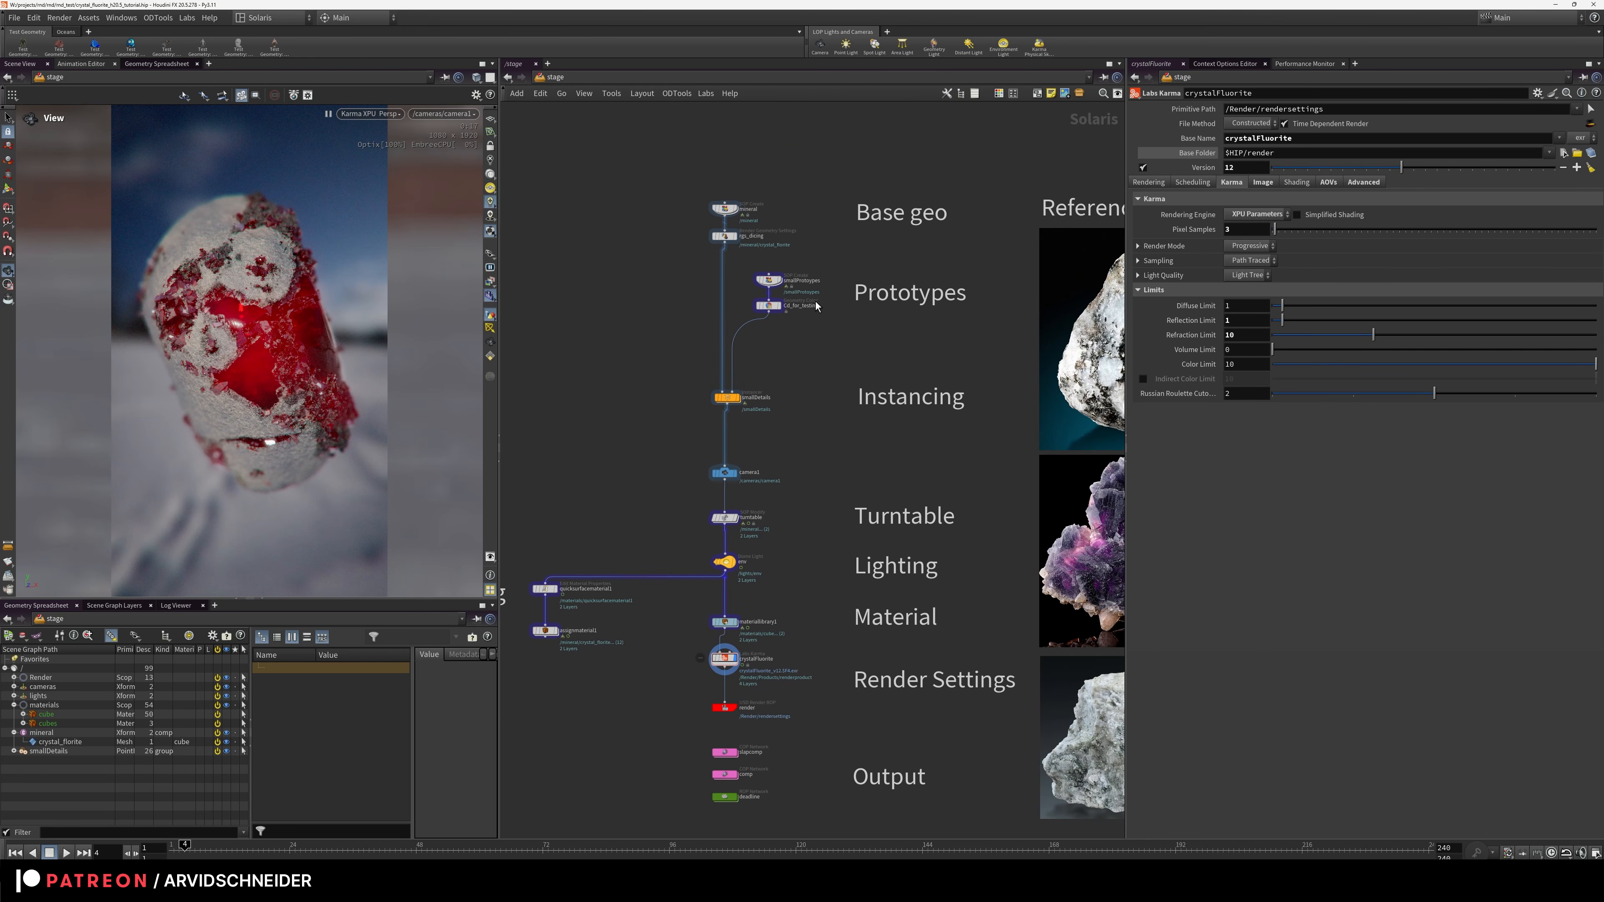
pyautogui.scroll(4, 814, 329)
pyautogui.moveTo(759, 499); pyautogui.dragTo(844, 165, button='middle')
pyautogui.moveTo(602, 284); pyautogui.dragTo(657, 319)
pyautogui.moveTo(665, 501); pyautogui.dragTo(787, 328, button='middle')
pyautogui.scroll(-2, 786, 328)
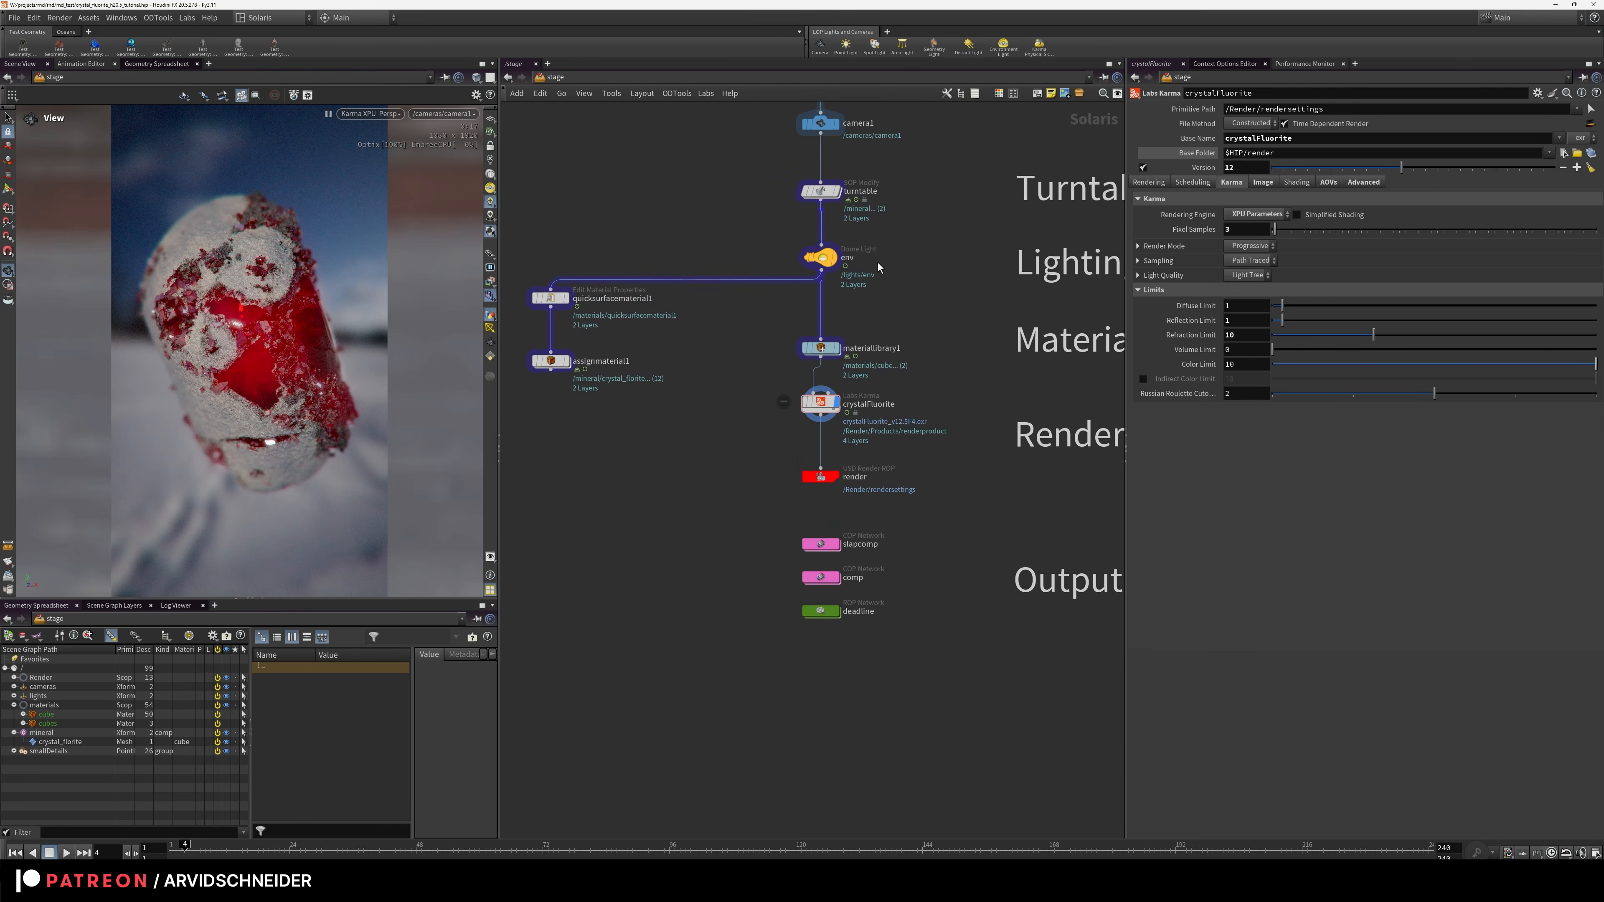
pyautogui.moveTo(731, 395); pyautogui.dragTo(596, 397, button='middle')
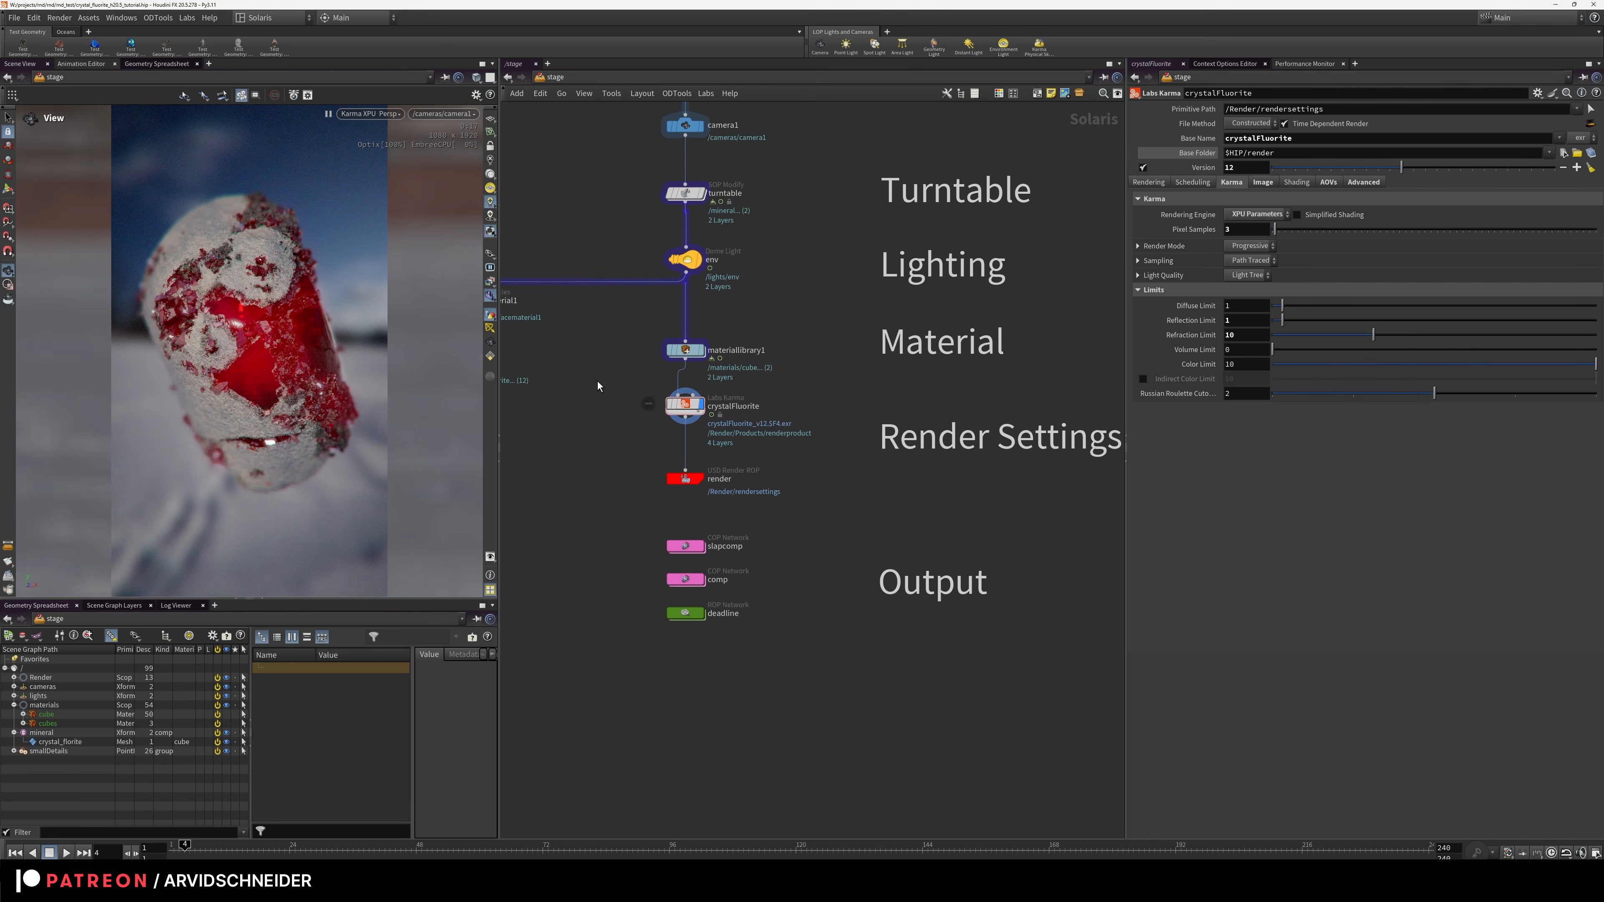
pyautogui.scroll(4, 632, 420)
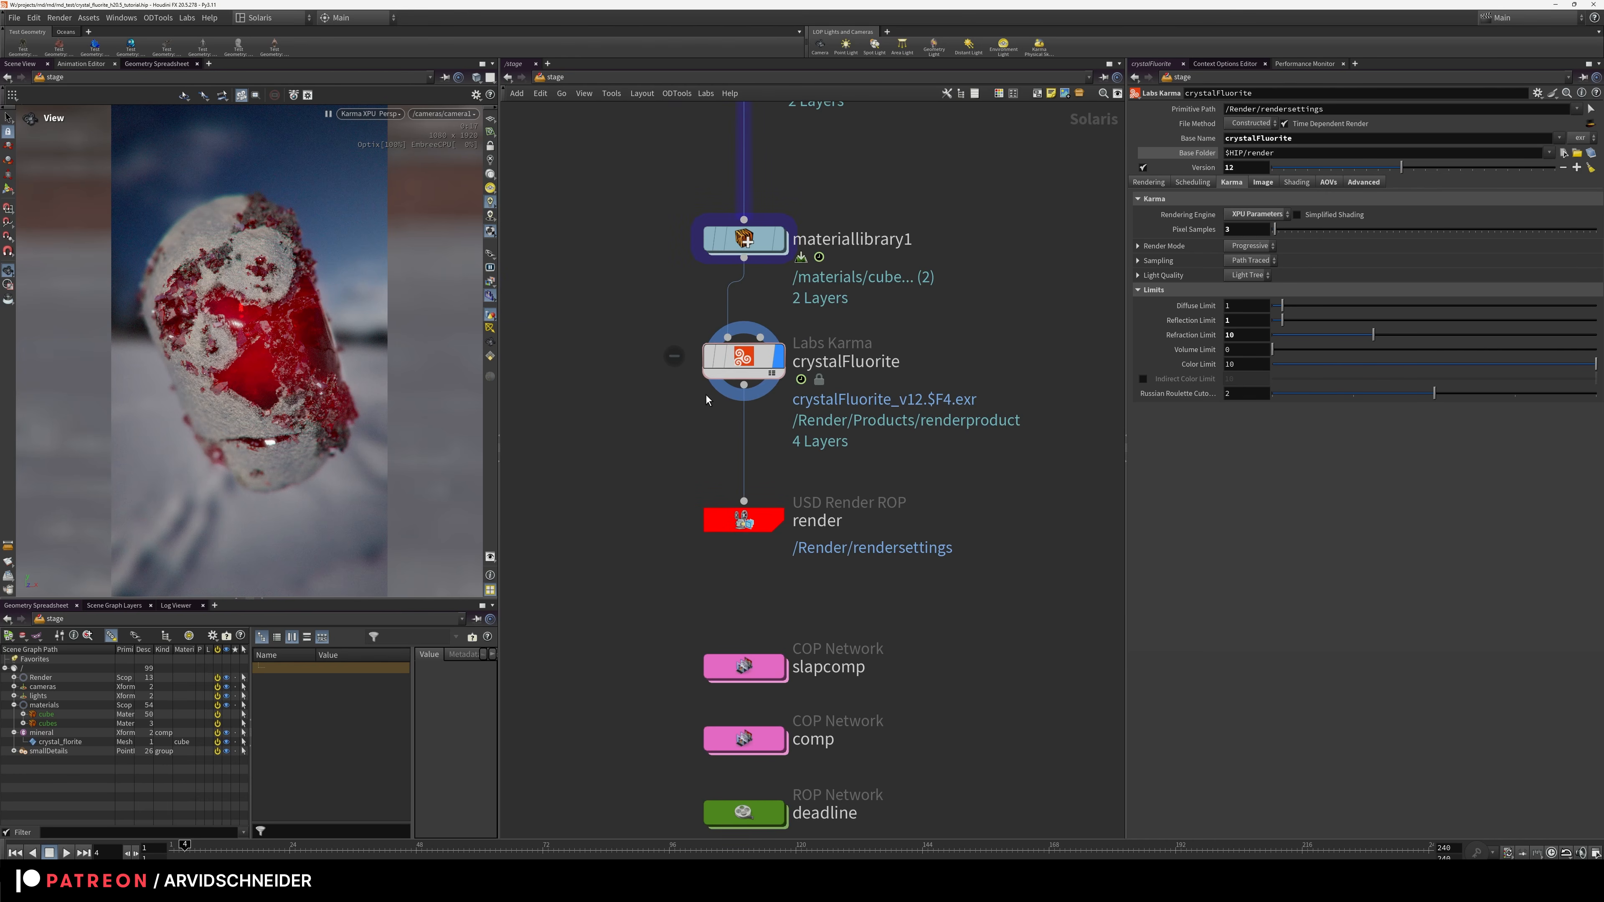
pyautogui.moveTo(753, 488); pyautogui.dragTo(737, 306, button='middle')
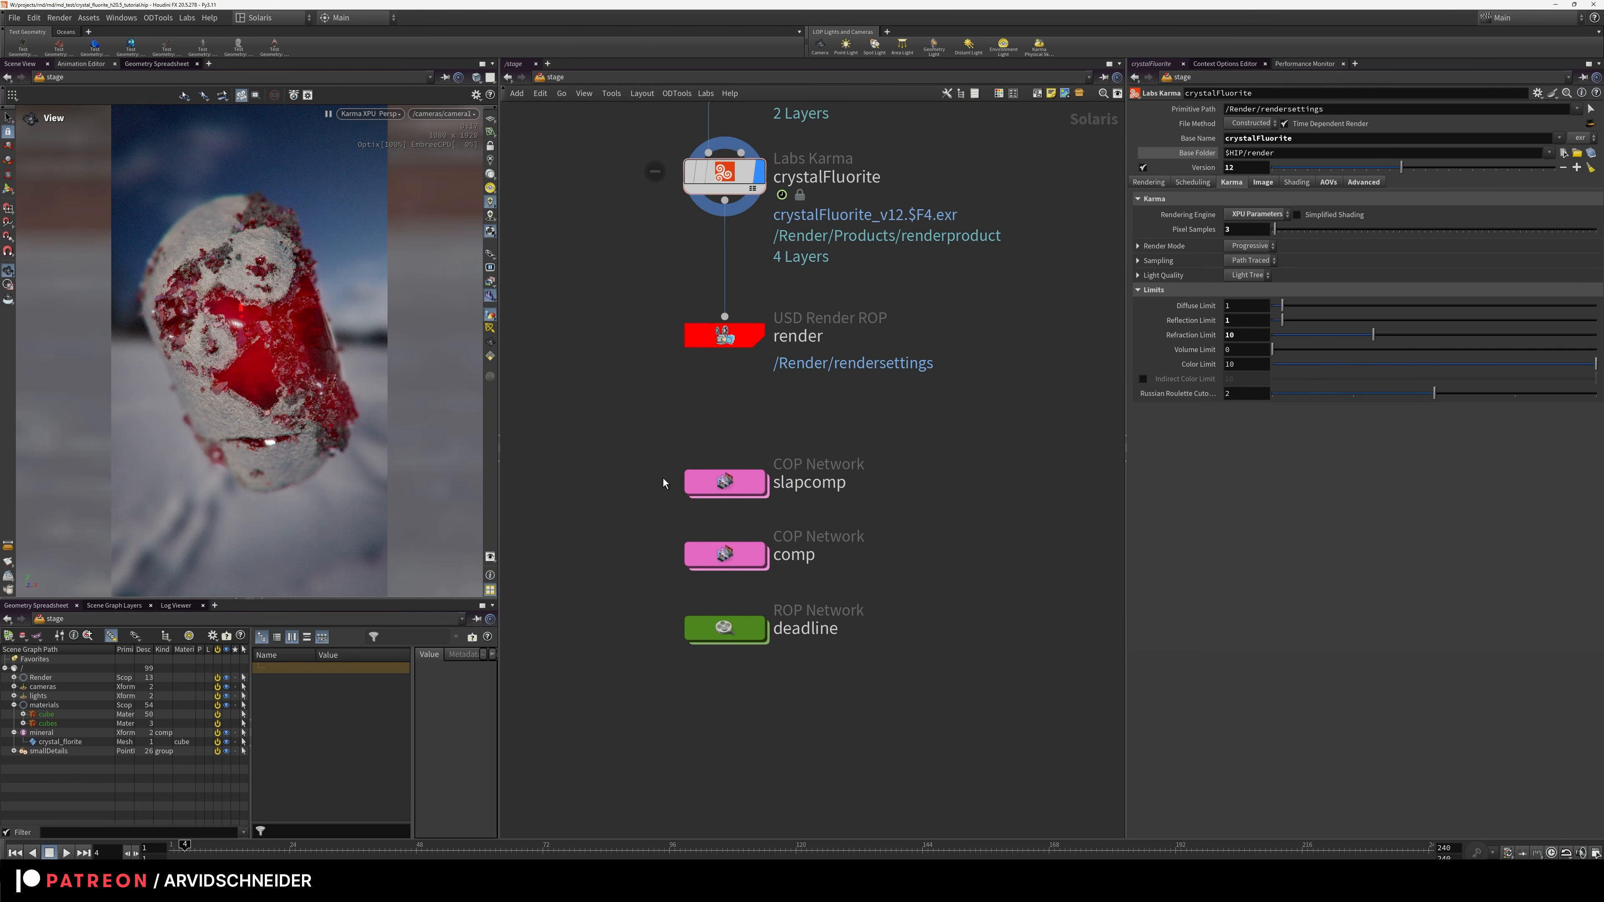
pyautogui.moveTo(698, 471); pyautogui.dragTo(697, 395, button='middle')
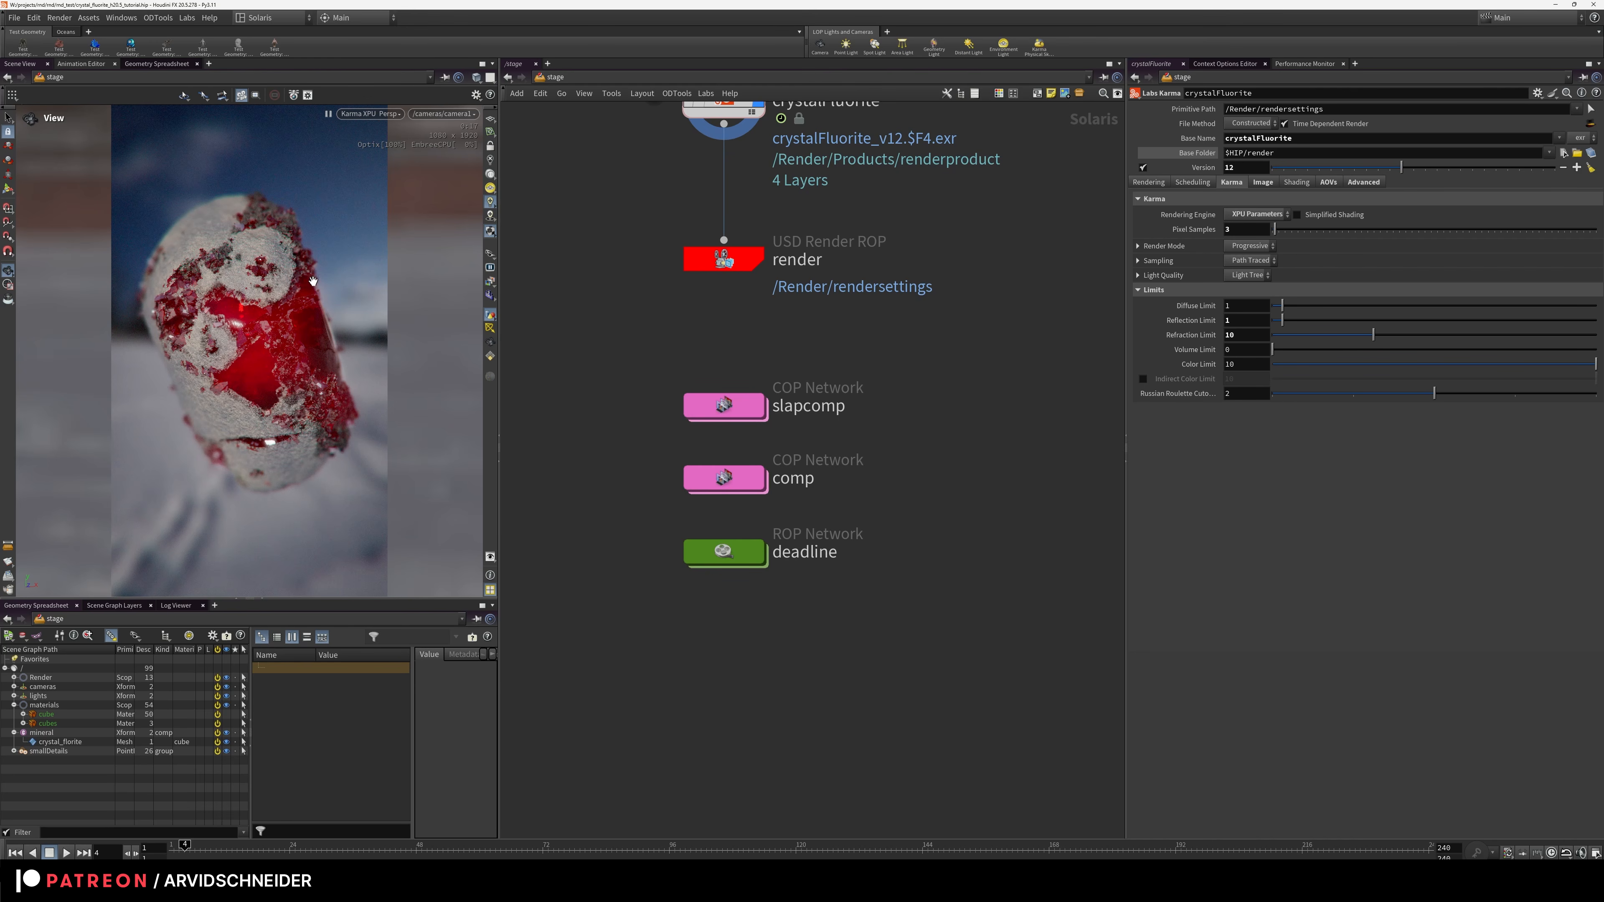
# Leave the camera1 view and inspect the Karma-rendered mineral from several free angles
pyautogui.moveTo(358, 268); pyautogui.dragTo(322, 340)
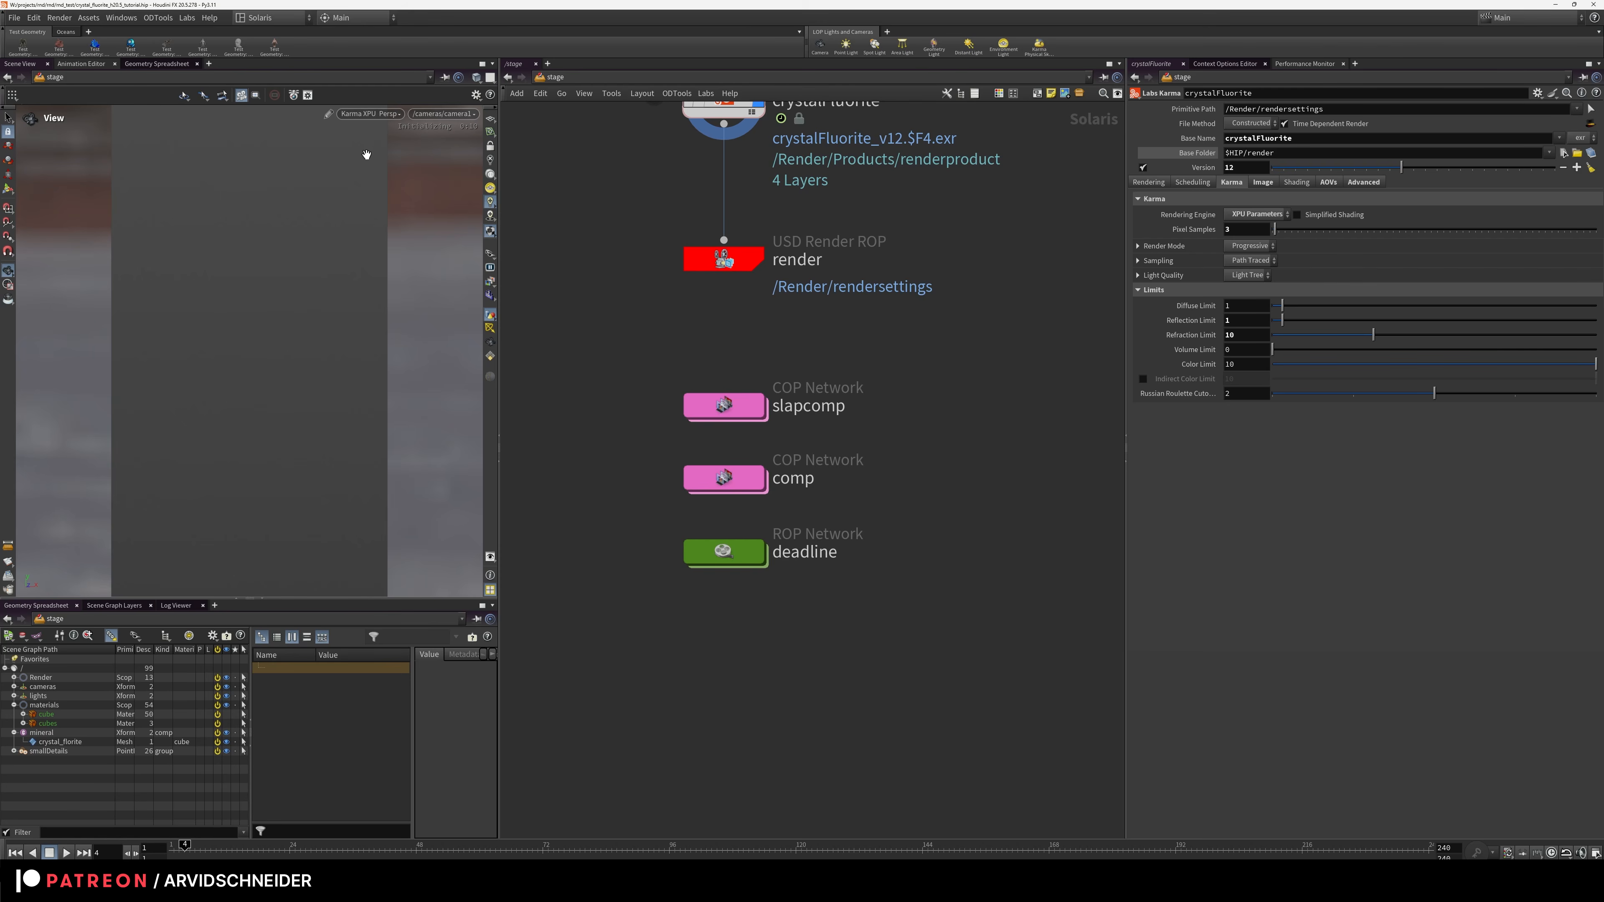
pyautogui.moveTo(218, 335); pyautogui.dragTo(287, 348)
pyautogui.moveTo(286, 348); pyautogui.dragTo(264, 378, button='right')
pyautogui.moveTo(264, 378); pyautogui.dragTo(301, 330)
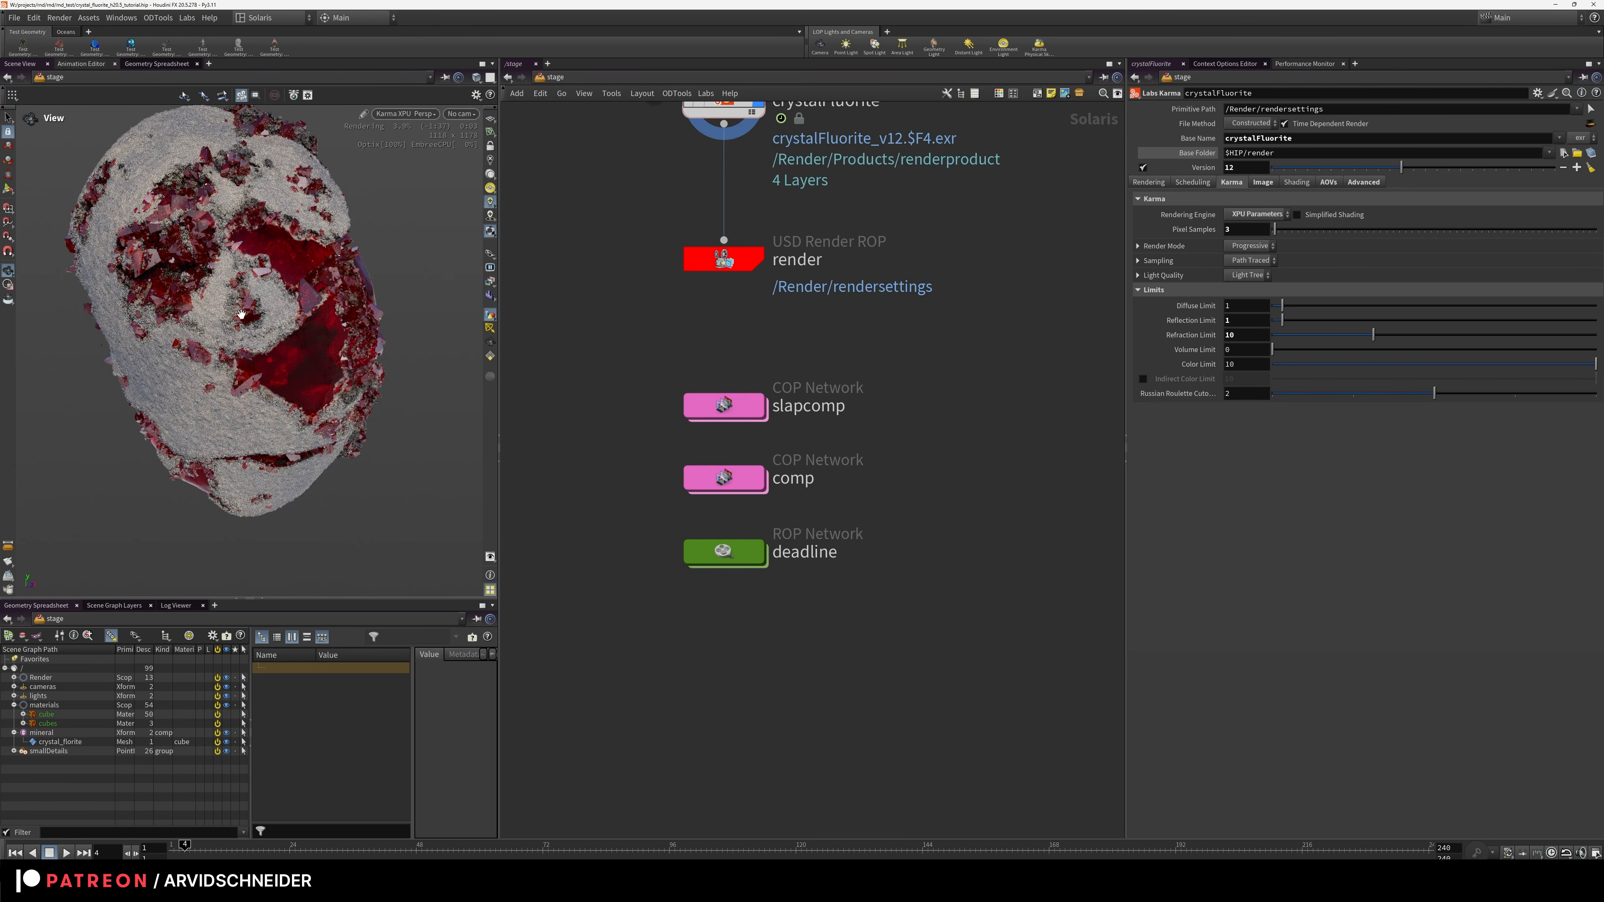
pyautogui.moveTo(314, 335); pyautogui.dragTo(373, 276)
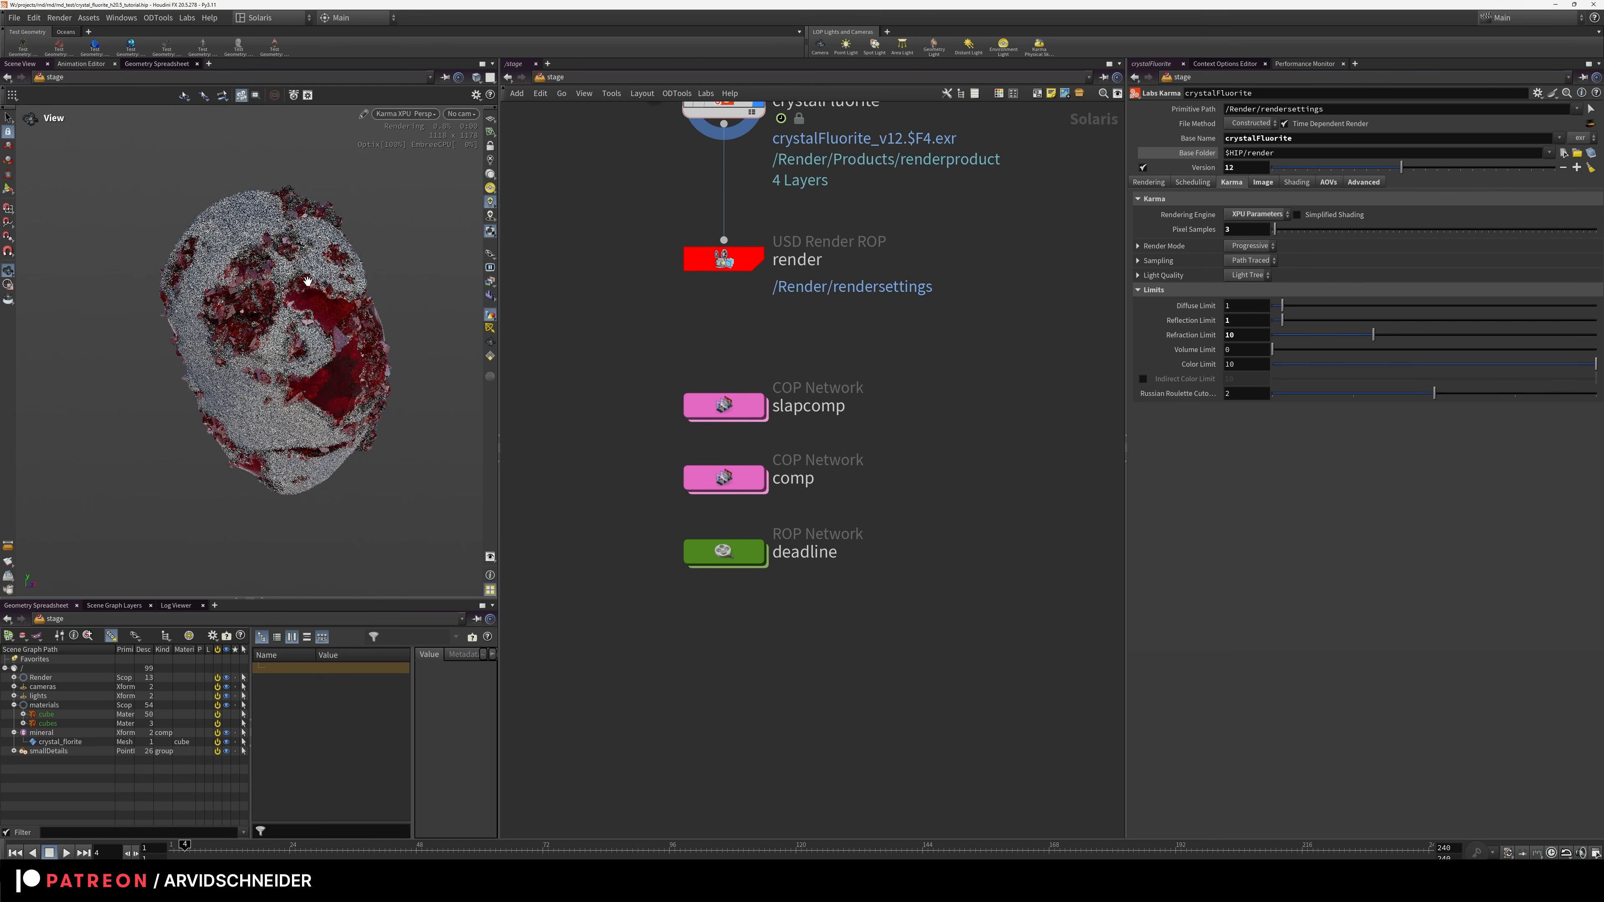
# Display the assignmaterial1 node of the Testing branch in the viewport
pyautogui.moveTo(616, 252); pyautogui.dragTo(713, 448, button='middle')
pyautogui.scroll(-5, 701, 459)
pyautogui.scroll(2, 674, 491)
pyautogui.moveTo(556, 392); pyautogui.dragTo(785, 436, button='middle')
pyautogui.scroll(3, 785, 436)
pyautogui.click(720, 379)
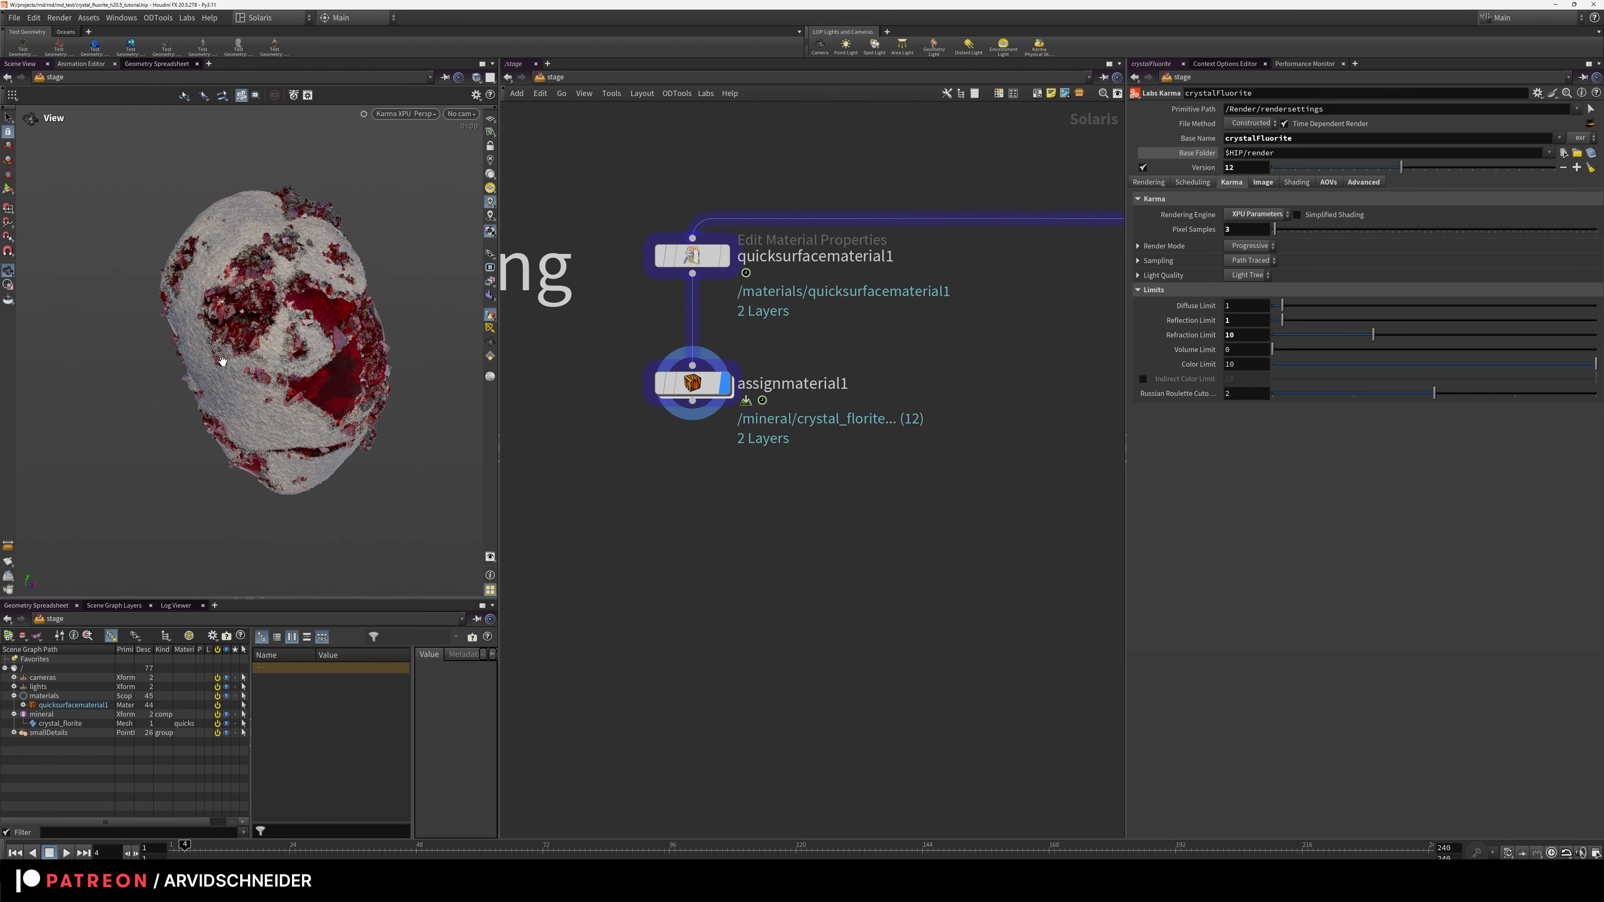
pyautogui.moveTo(349, 323); pyautogui.dragTo(417, 342)
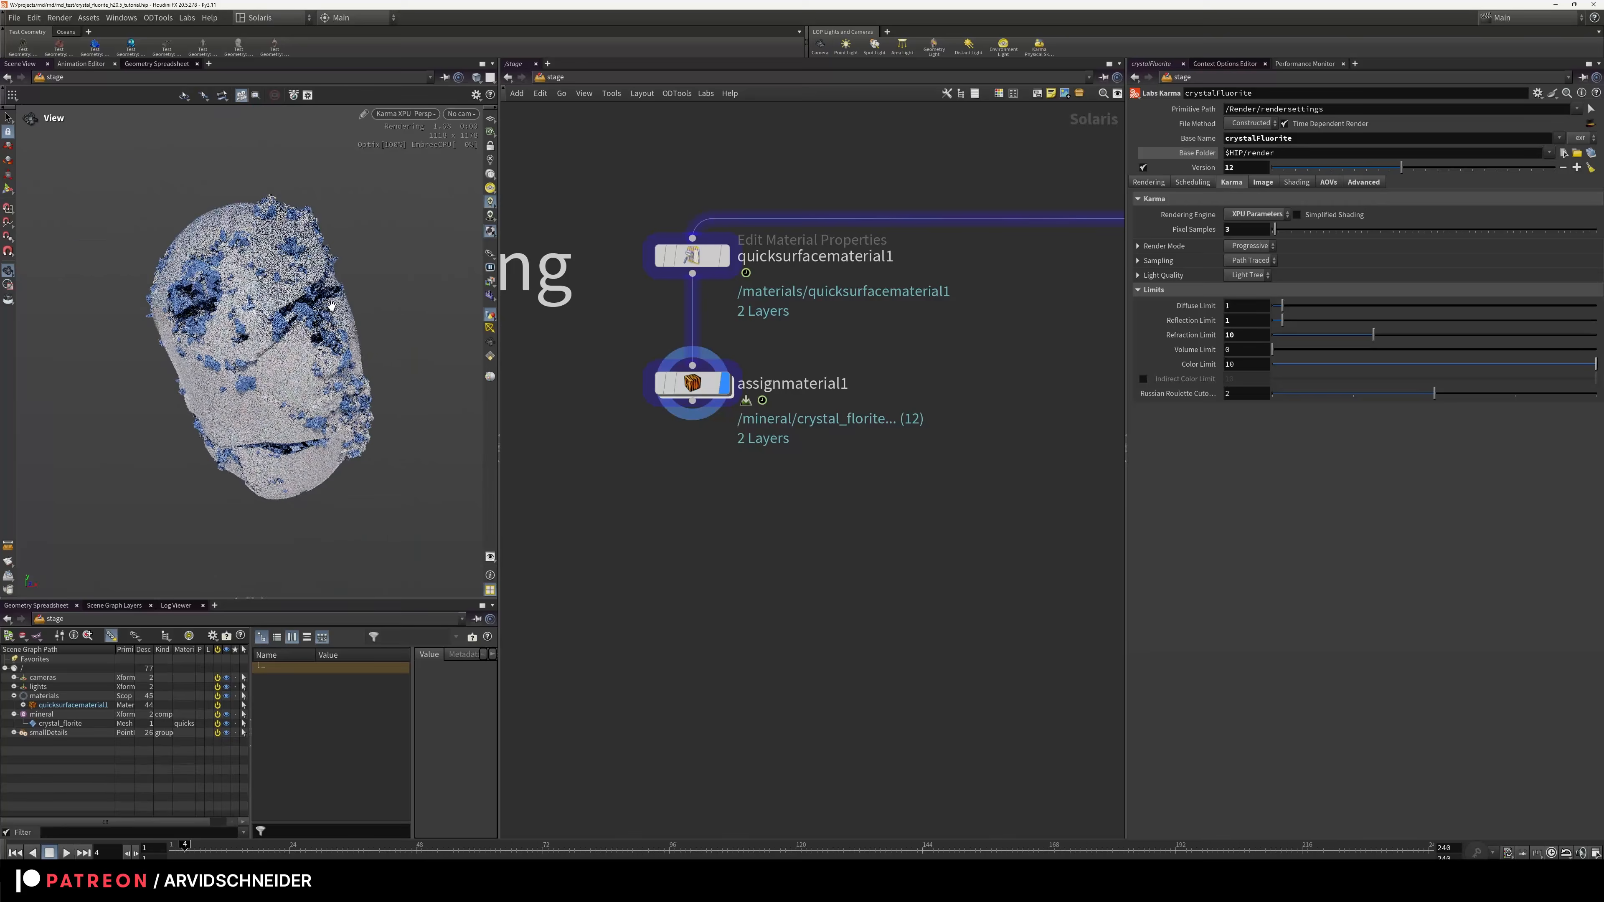
# Select the quicksurfacematerial1 node to show its parameters and view the test-shaded mineral from another angle
pyautogui.moveTo(591, 173); pyautogui.dragTo(793, 313)
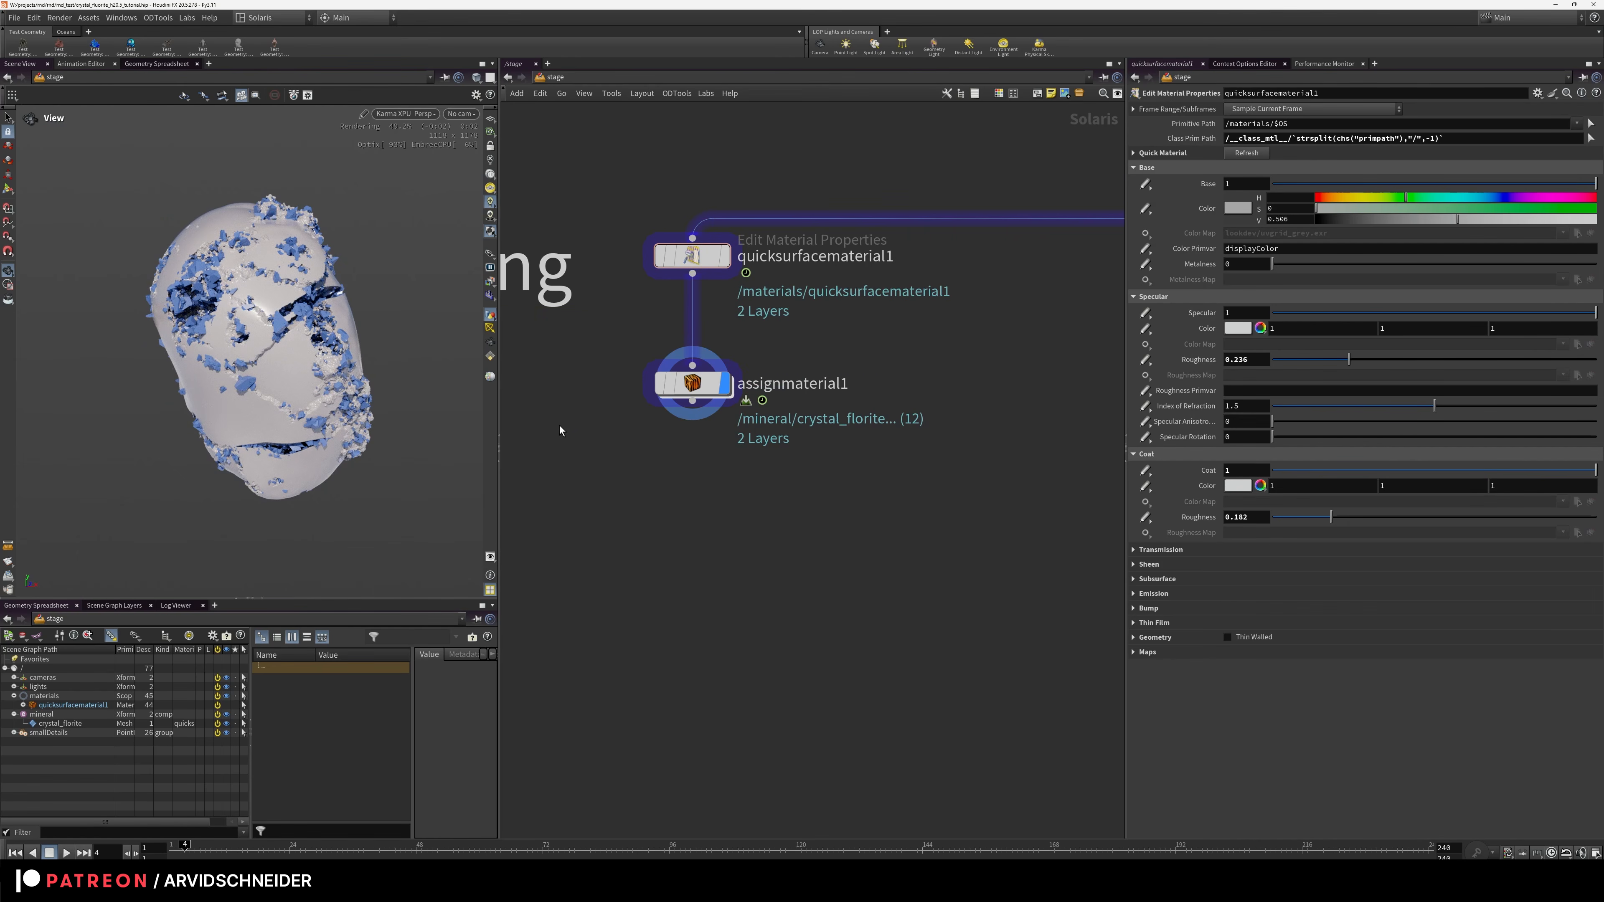
pyautogui.scroll(-6, 760, 481)
pyautogui.scroll(3, 625, 578)
pyautogui.moveTo(328, 344)
pyautogui.mouseDown()
pyautogui.moveTo(179, 348)
pyautogui.moveTo(376, 333)
pyautogui.moveTo(305, 338)
pyautogui.mouseUp()
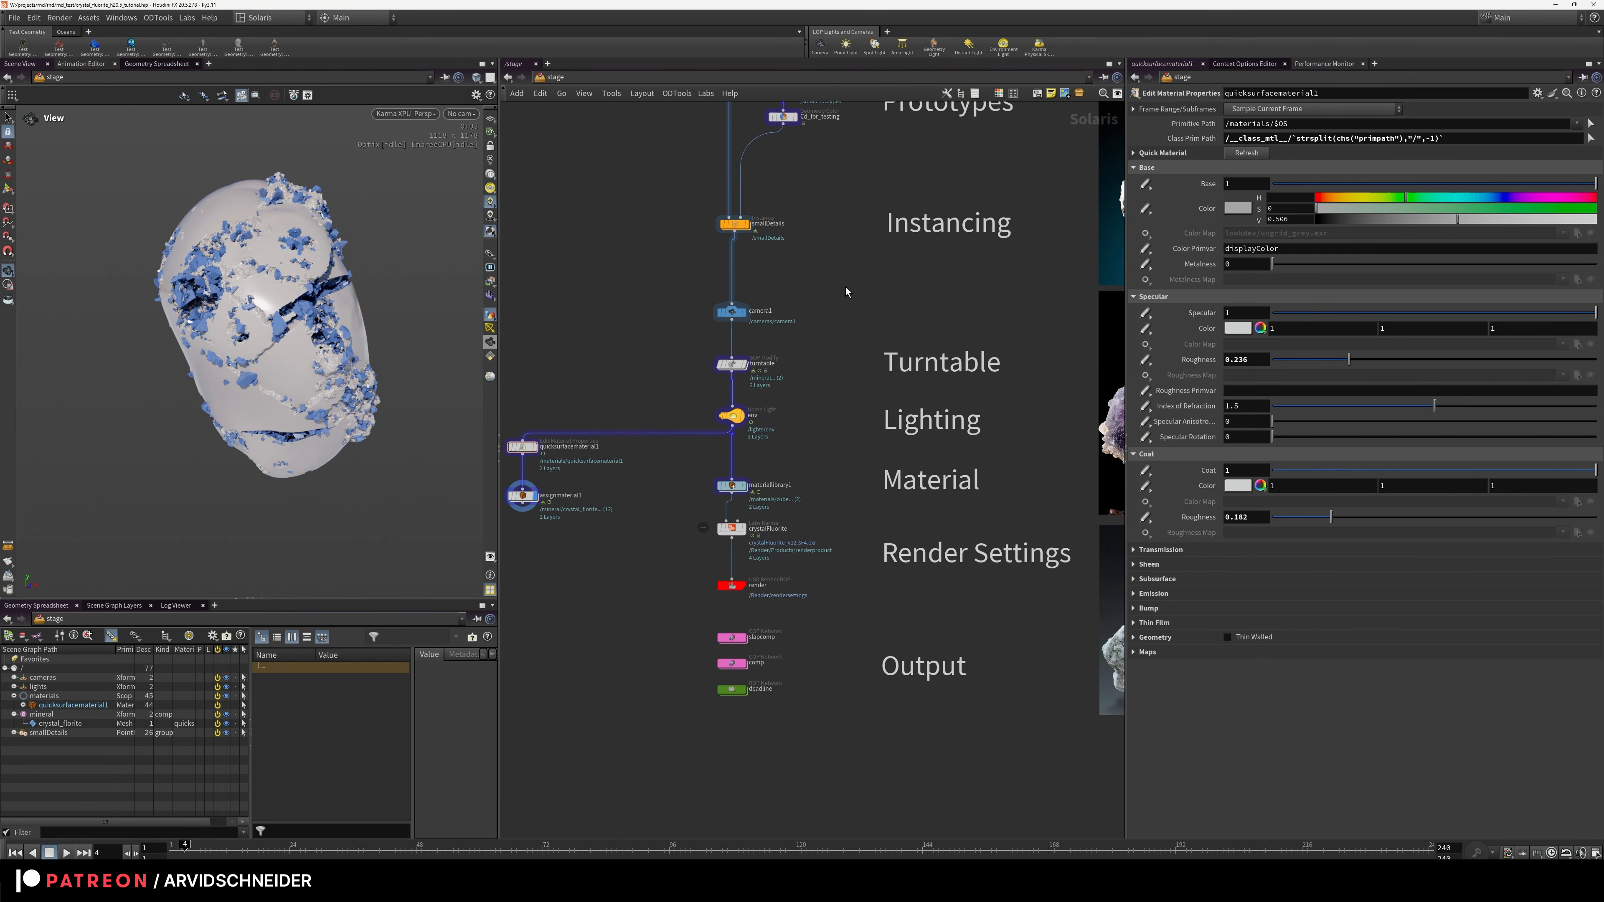
# Examine the labelled sections of the whole stage network alongside the mineral reference images
pyautogui.press('f')
pyautogui.moveTo(902, 307); pyautogui.dragTo(744, 283, button='middle')
pyautogui.moveTo(906, 296); pyautogui.dragTo(967, 304, button='right')
pyautogui.moveTo(879, 705); pyautogui.dragTo(880, 398, button='middle')
pyautogui.moveTo(837, 670); pyautogui.dragTo(803, 303, button='middle')
pyautogui.scroll(-2, 800, 361)
pyautogui.moveTo(683, 292); pyautogui.dragTo(719, 642, button='middle')
pyautogui.press('f')
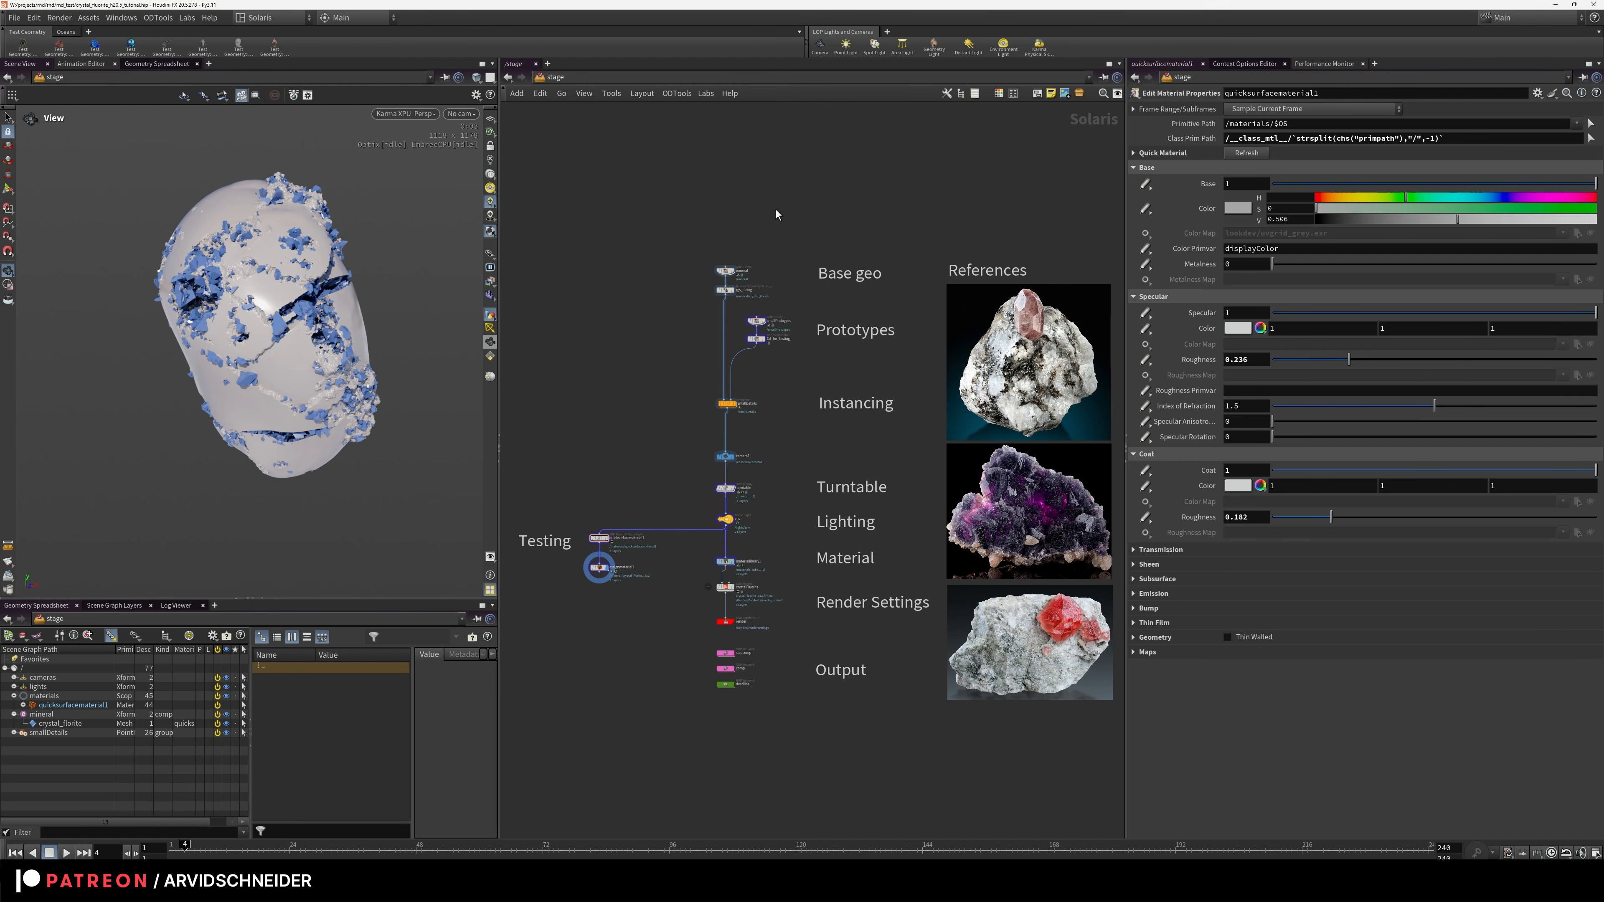
pyautogui.moveTo(632, 425); pyautogui.dragTo(638, 409, button='middle')
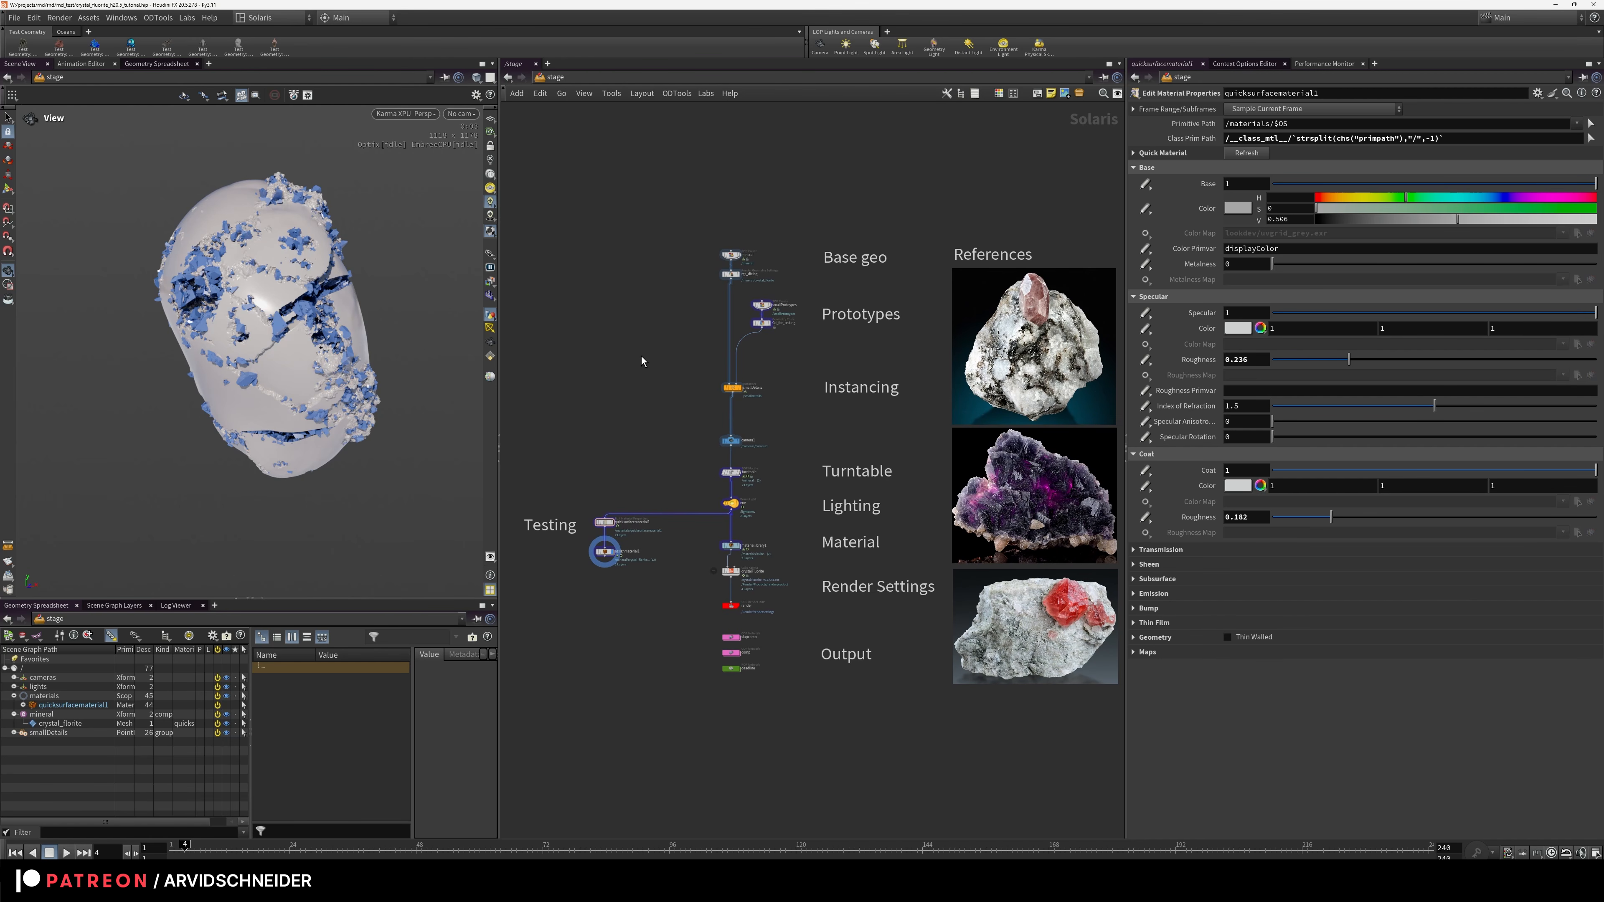
pyautogui.moveTo(977, 227); pyautogui.dragTo(952, 222, button='middle')
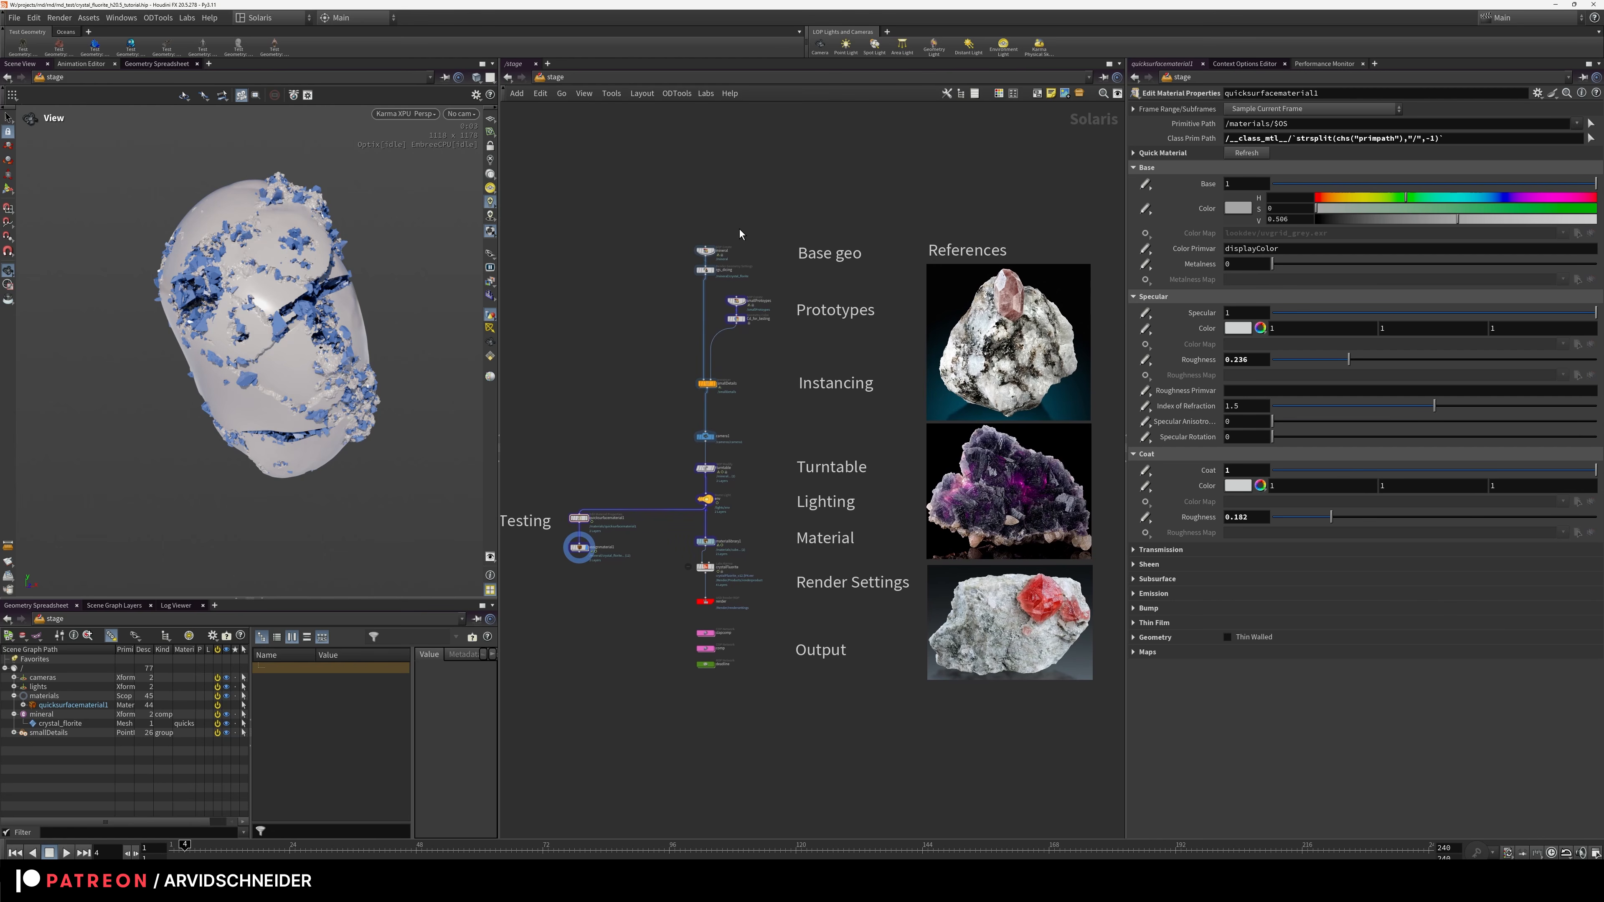
# Switch the viewport from Karma XPU to the regular interactive display and inspect the mineral from several angles
pyautogui.hotkey('ctrl', '1')
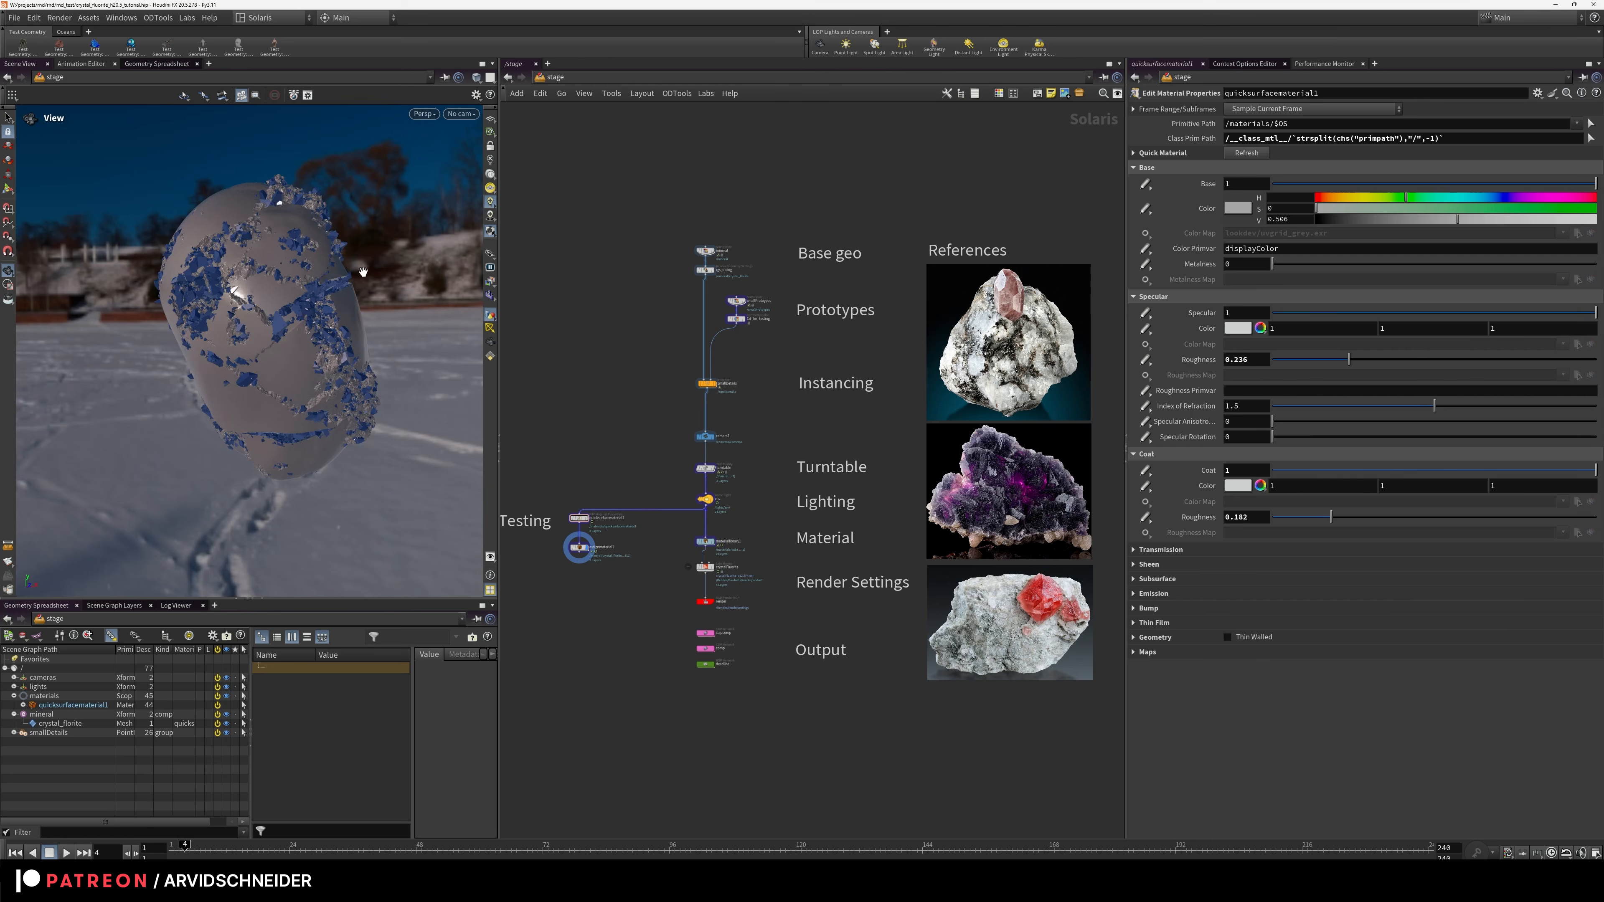
pyautogui.moveTo(349, 313); pyautogui.dragTo(346, 298)
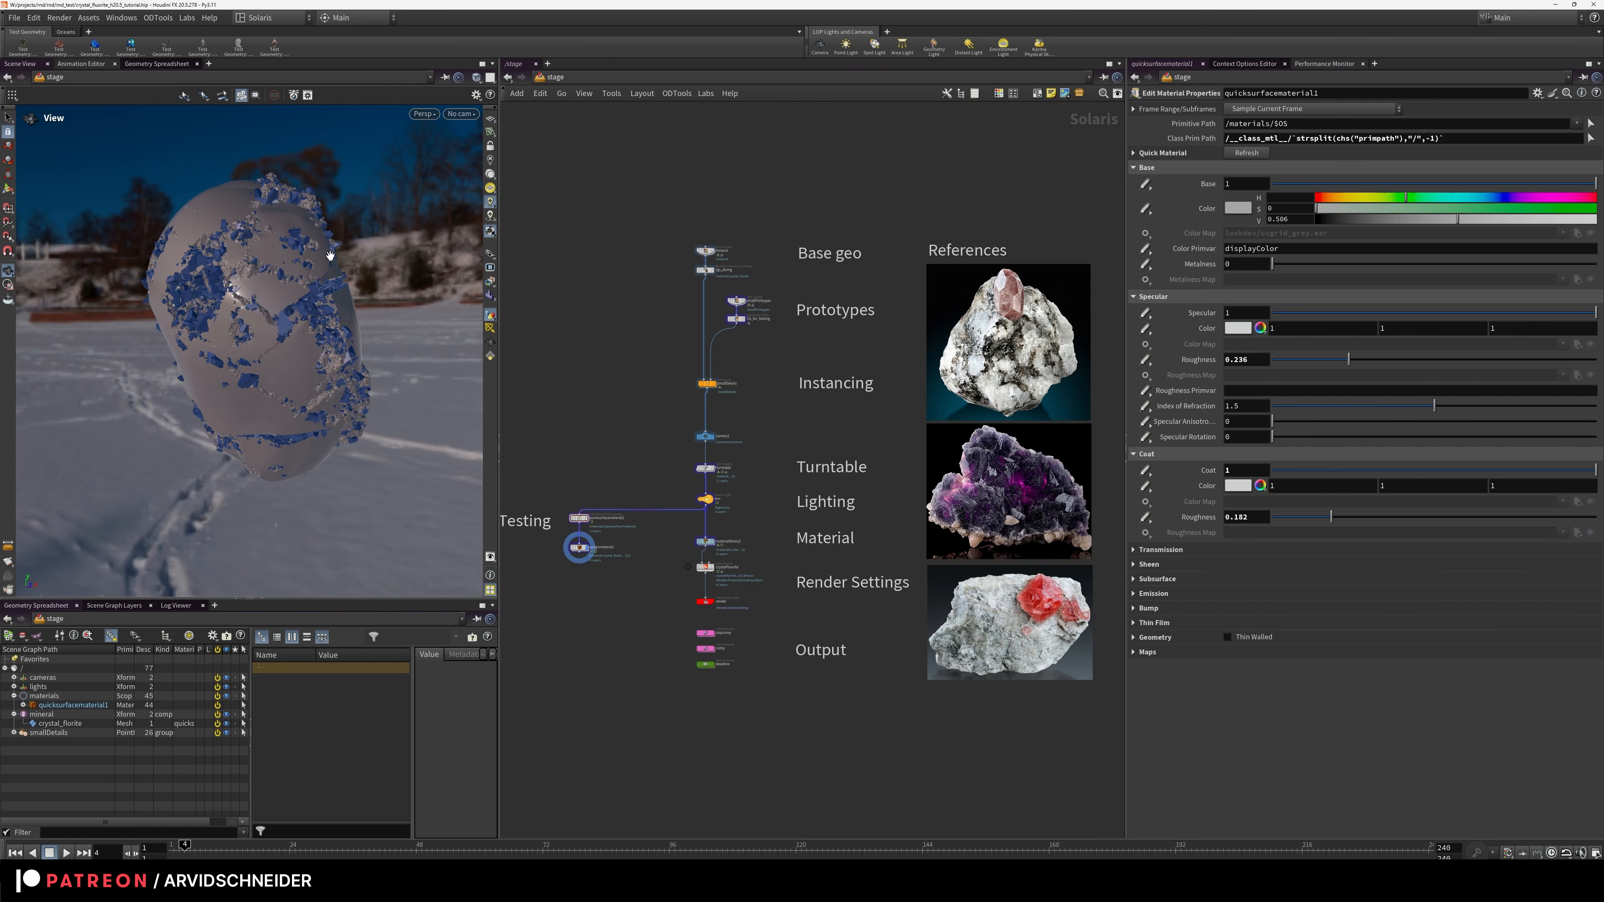
pyautogui.click(423, 114)
pyautogui.click(261, 237)
pyautogui.moveTo(331, 225); pyautogui.dragTo(279, 308)
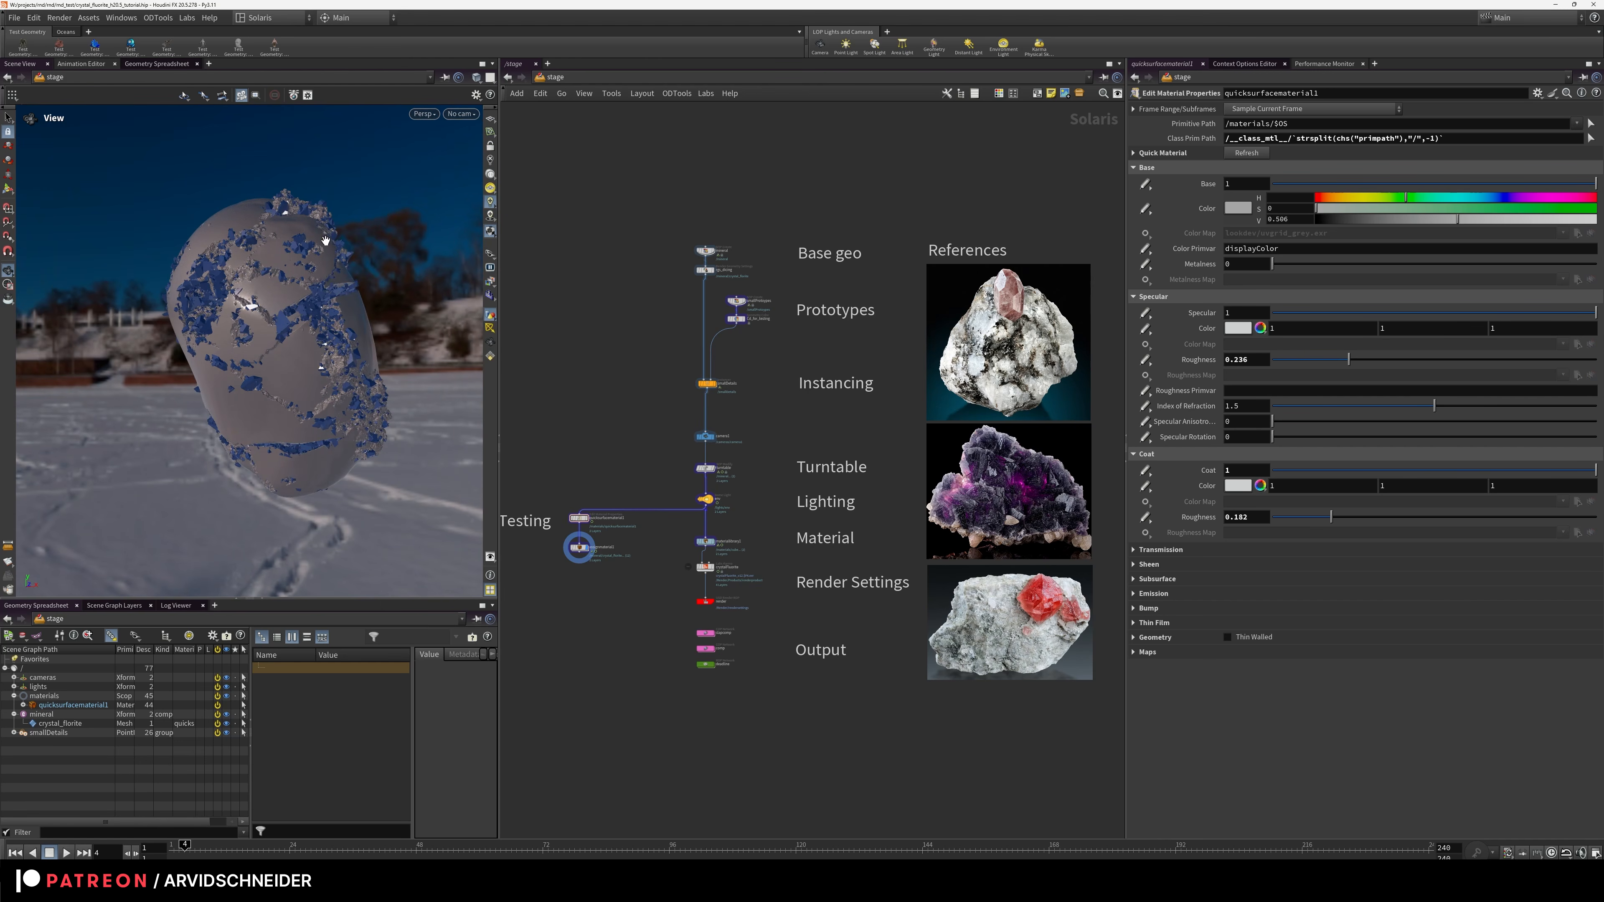
pyautogui.moveTo(298, 365); pyautogui.dragTo(265, 328, button='right')
pyautogui.moveTo(265, 328); pyautogui.dragTo(389, 350)
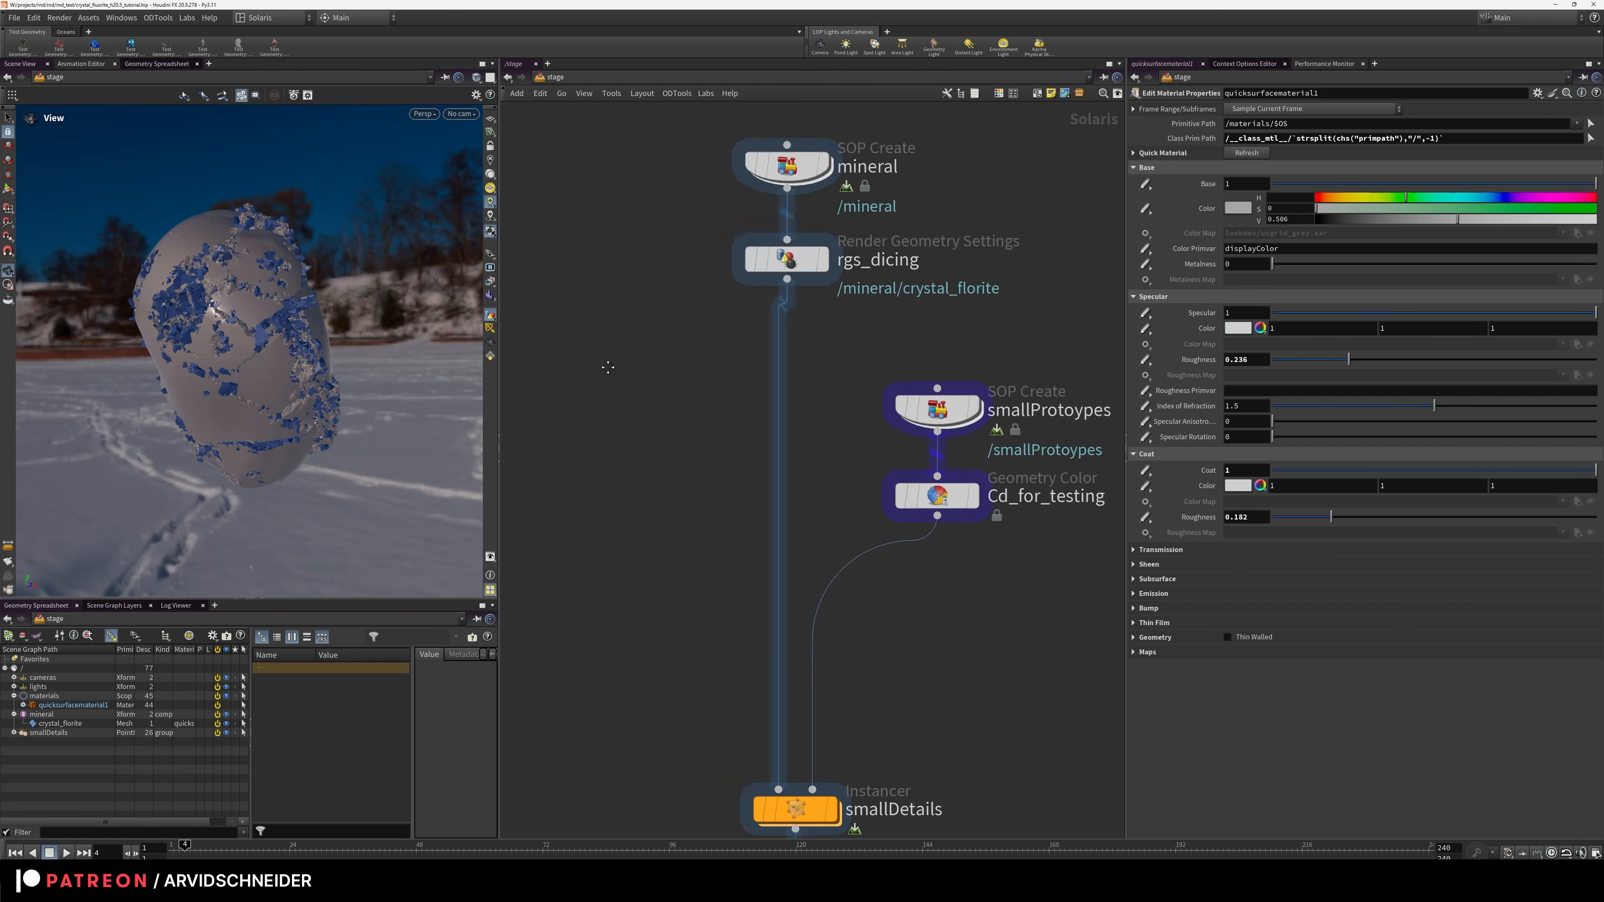
# Open the geometry network inside the mineral SOP Create node
pyautogui.moveTo(903, 107); pyautogui.dragTo(781, 224, button='middle')
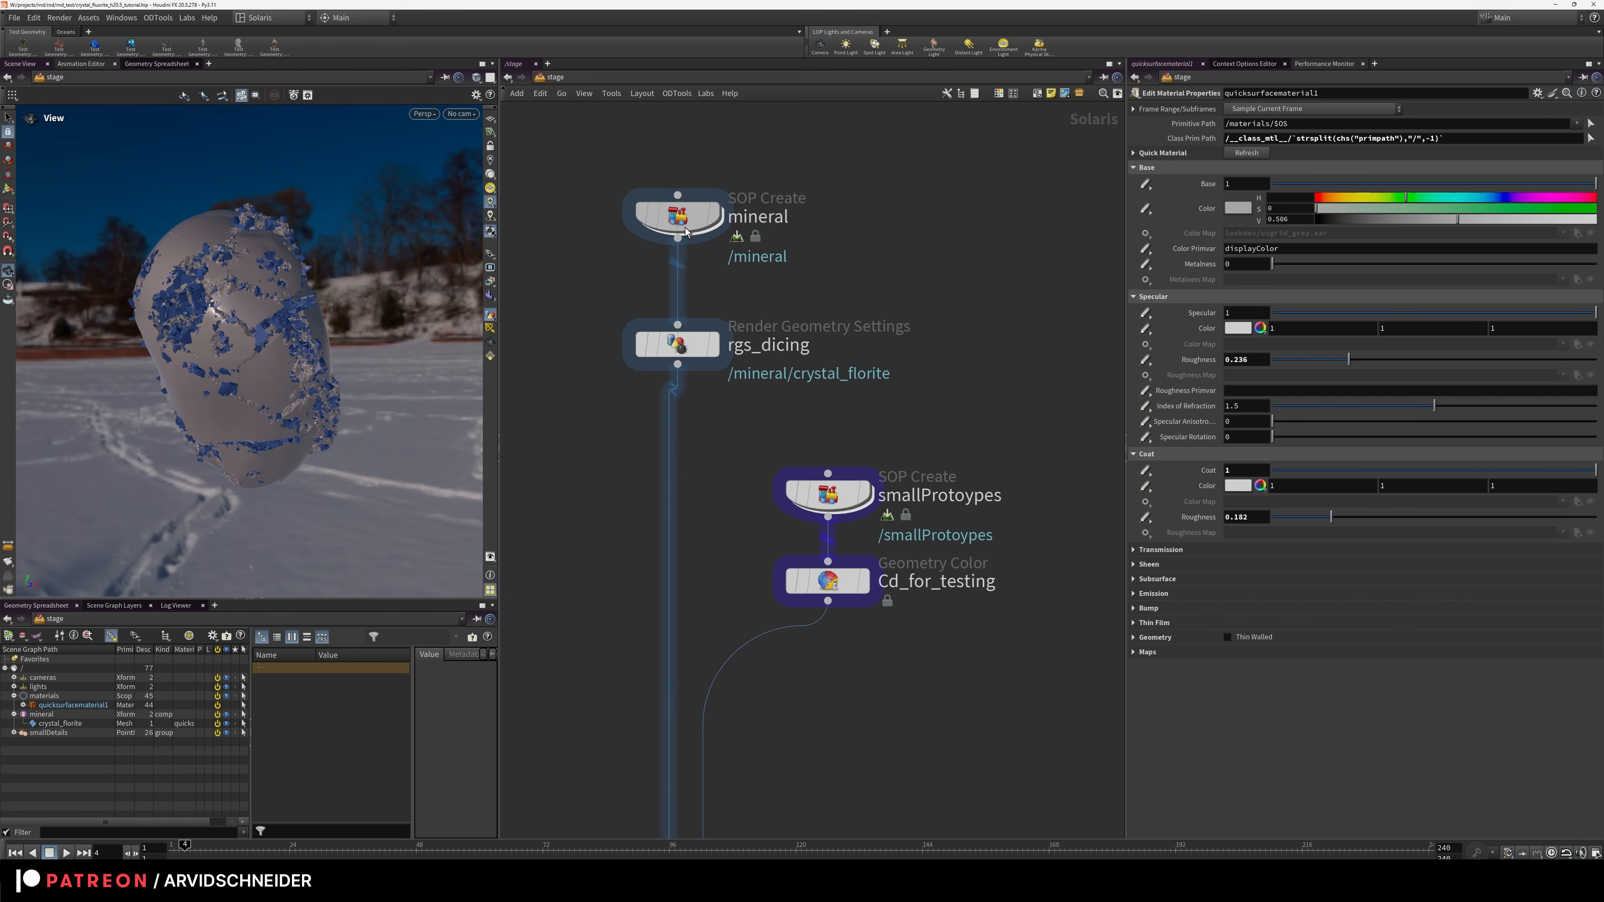
pyautogui.moveTo(872, 286); pyautogui.dragTo(869, 352, button='middle')
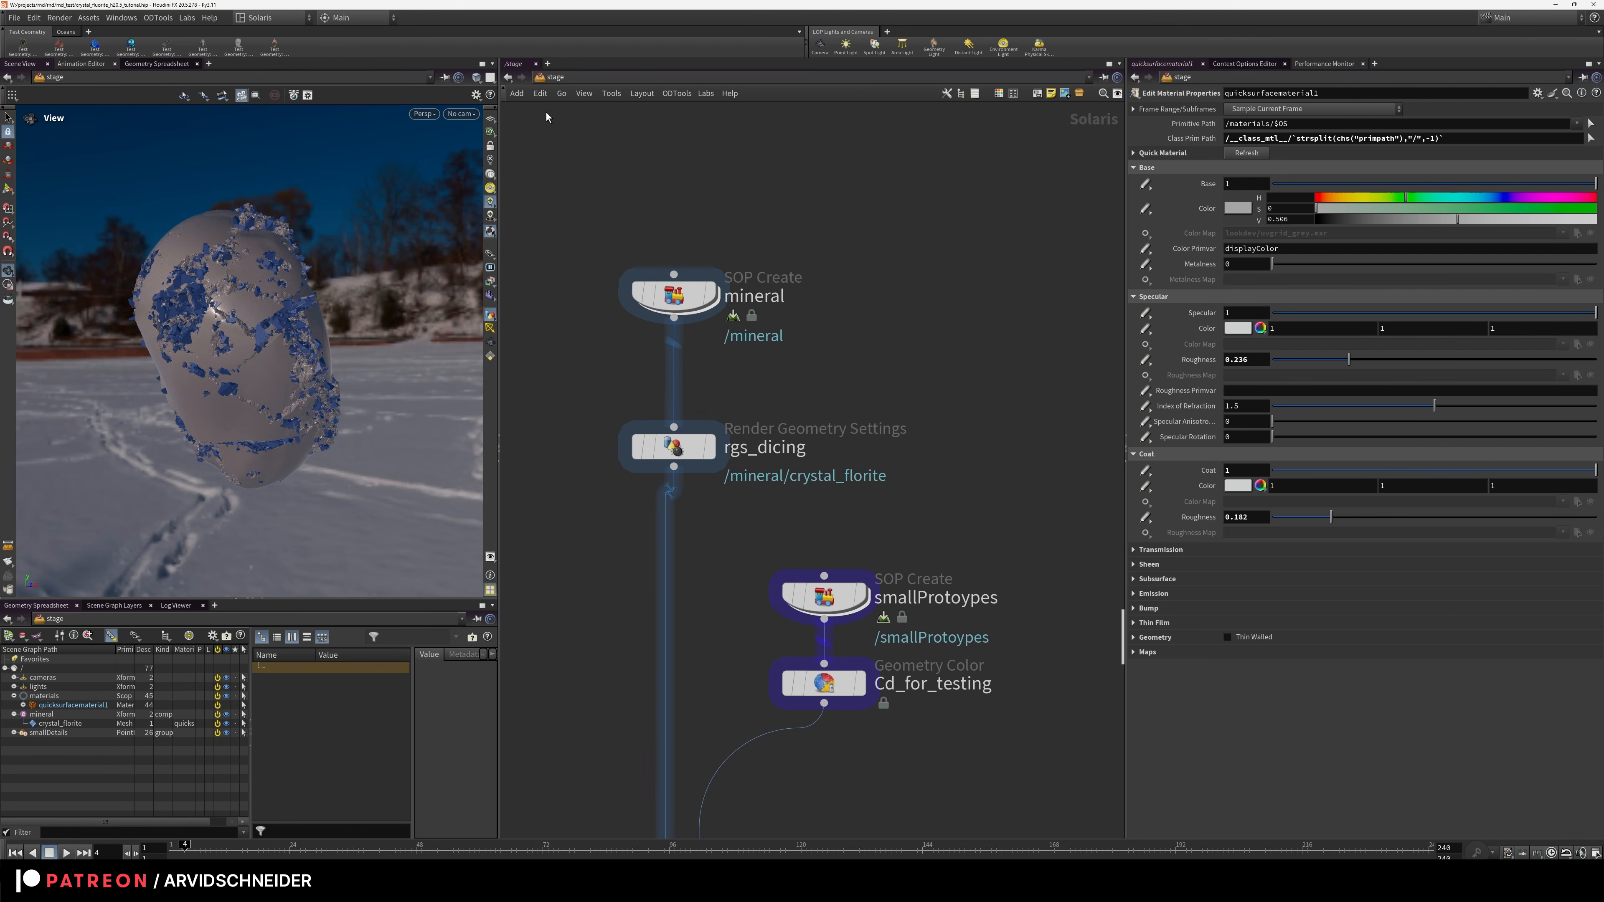
pyautogui.moveTo(843, 238)
pyautogui.mouseDown(button='middle')
pyautogui.moveTo(759, 261)
pyautogui.moveTo(834, 224)
pyautogui.mouseUp(button='middle')
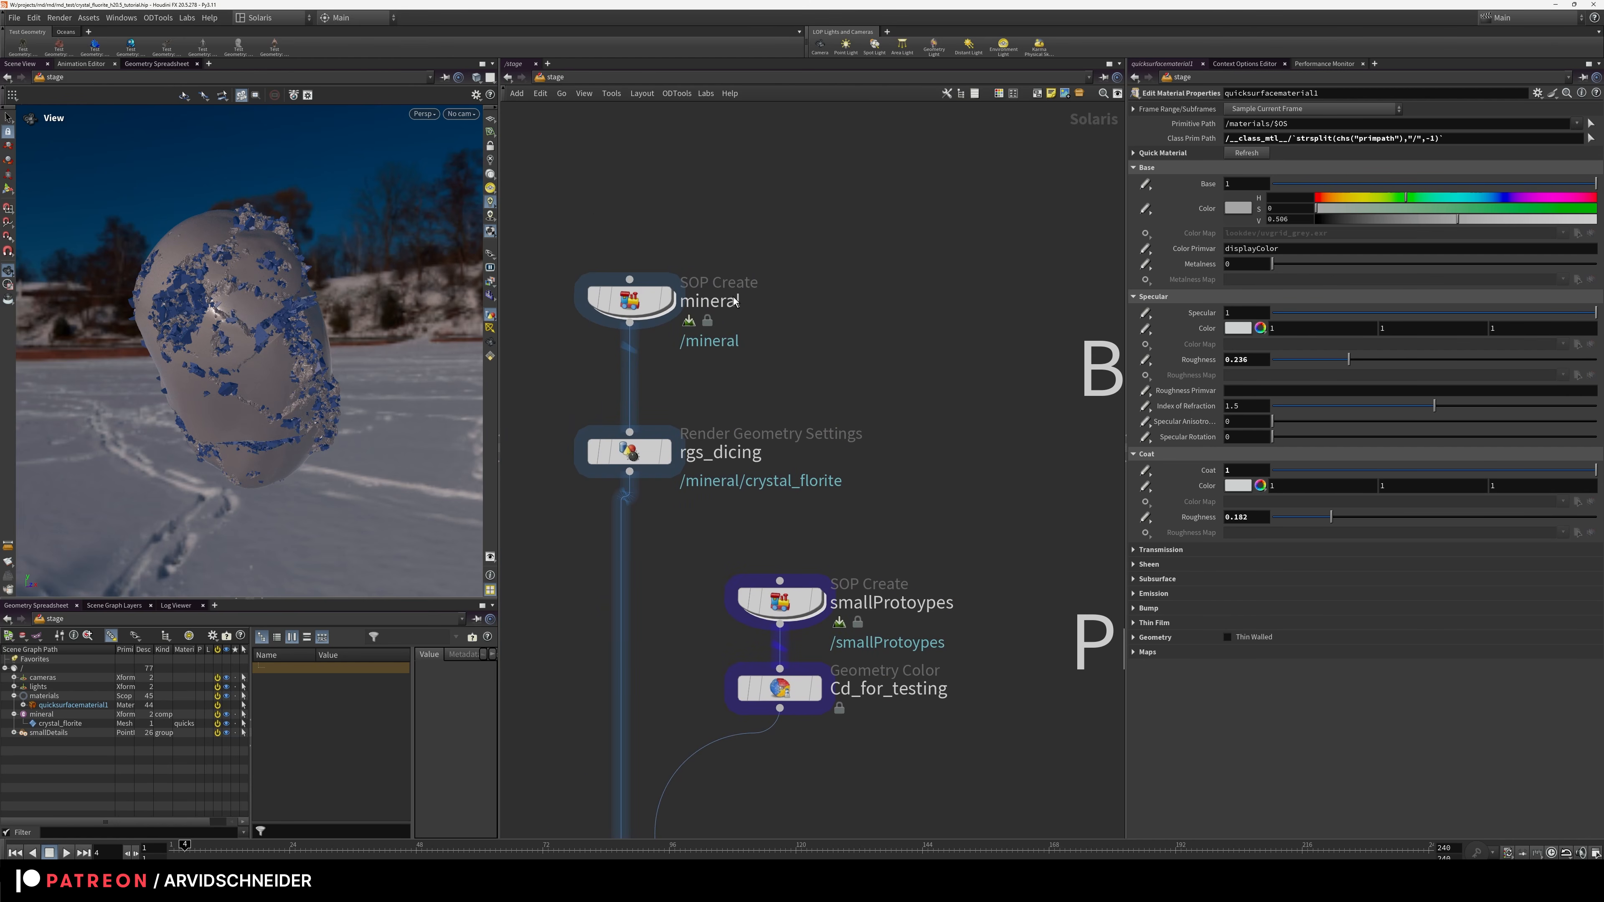
pyautogui.doubleClick(638, 305)
pyautogui.press('f')
pyautogui.moveTo(782, 322); pyautogui.dragTo(674, 183, button='middle')
pyautogui.moveTo(931, 194); pyautogui.dragTo(886, 300, button='middle')
pyautogui.scroll(1, 653, 277)
pyautogui.moveTo(633, 288); pyautogui.dragTo(536, 335, button='middle')
pyautogui.scroll(4, 642, 434)
# Toggle the wireframe overlay and frame the mineral geometry in the viewport to inspect its surface
pyautogui.moveTo(429, 335)
pyautogui.mouseDown()
pyautogui.moveTo(364, 342)
pyautogui.moveTo(331, 315)
pyautogui.moveTo(291, 331)
pyautogui.moveTo(299, 347)
pyautogui.moveTo(204, 334)
pyautogui.moveTo(304, 328)
pyautogui.mouseUp()
pyautogui.press('f')
pyautogui.hotkey('shift', 'w')
pyautogui.moveTo(216, 420); pyautogui.dragTo(444, 332, button='right')
pyautogui.press('f')
pyautogui.moveTo(445, 333); pyautogui.dragTo(351, 358)
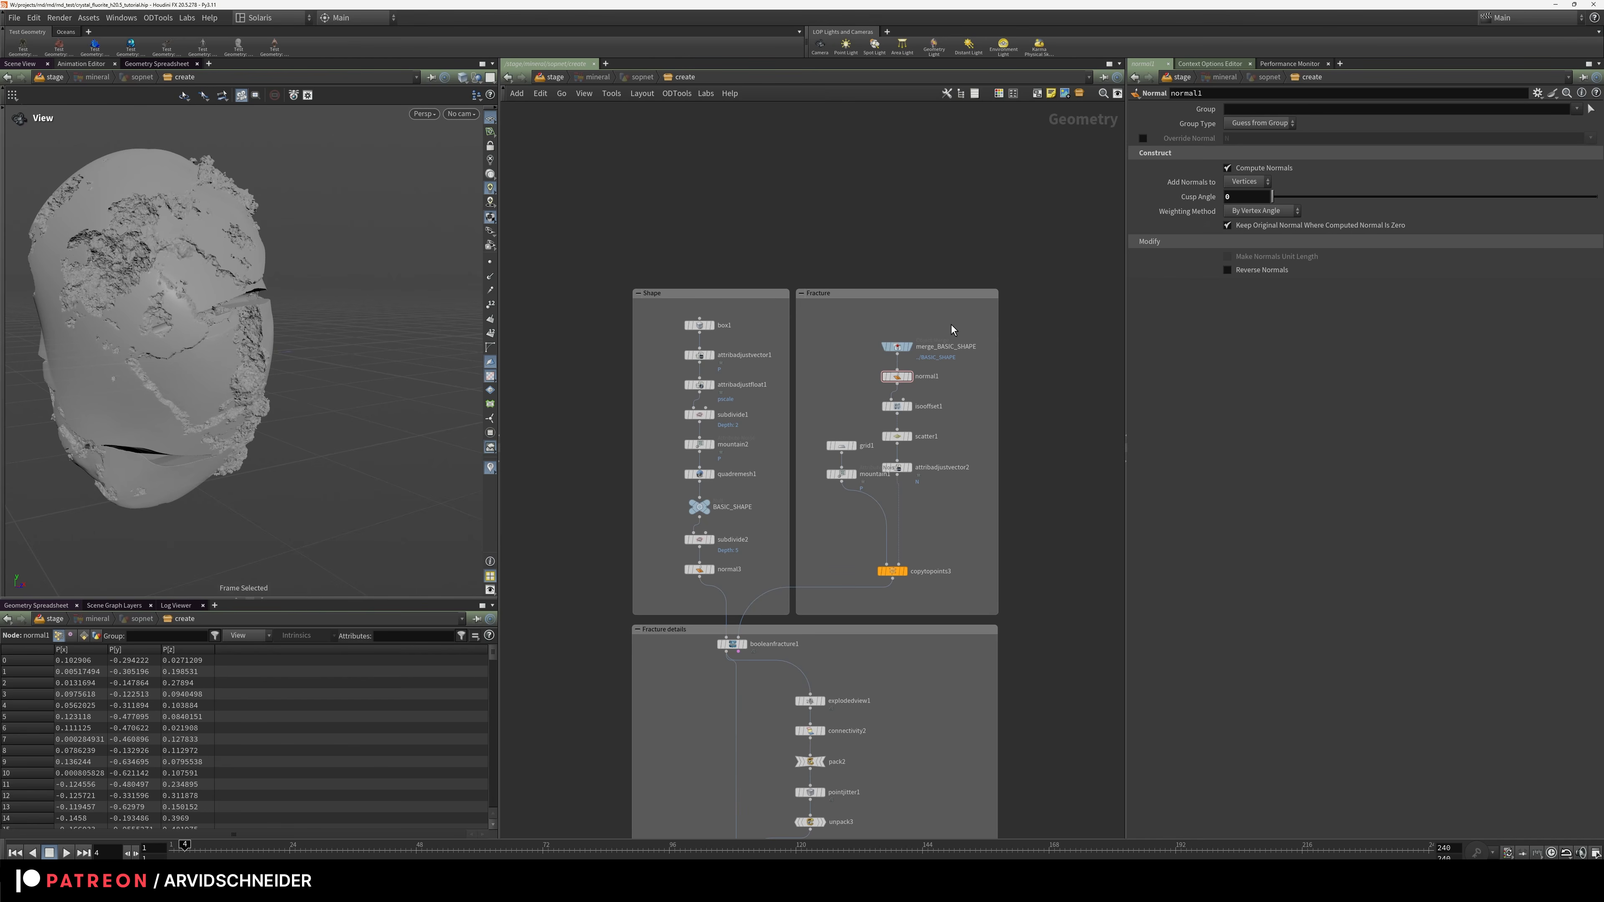
# Examine the Shape, Fracture, Fracture details, and VDB and masking steps sections of the geometry network
pyautogui.moveTo(825, 611); pyautogui.dragTo(848, 271, button='middle')
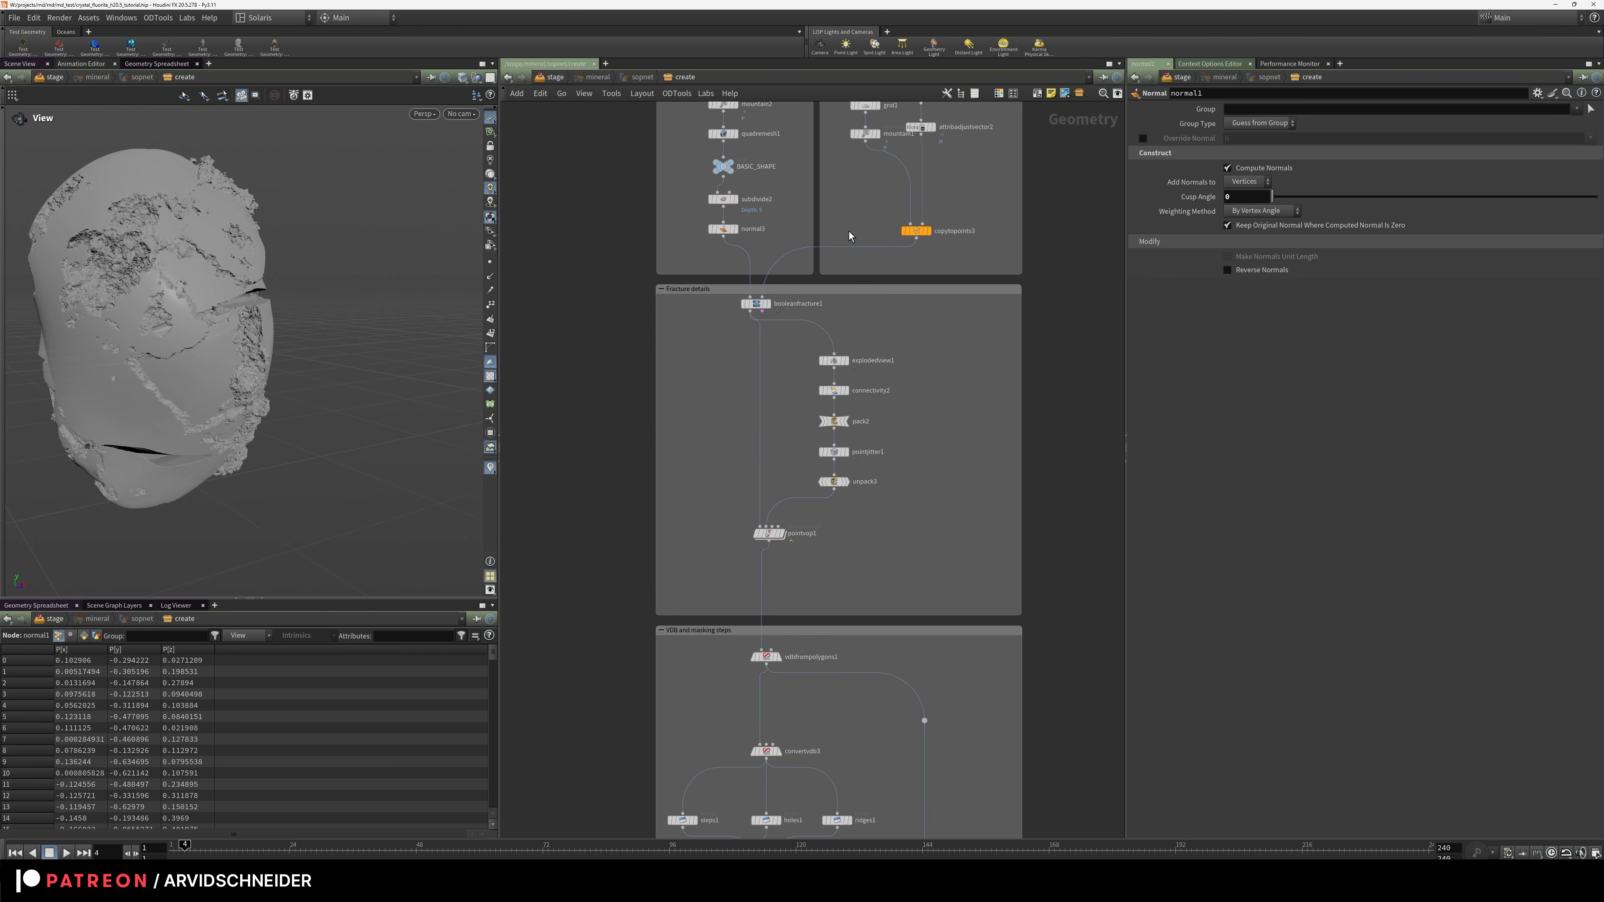
pyautogui.moveTo(724, 501); pyautogui.dragTo(720, 218, button='middle')
pyautogui.moveTo(664, 264); pyautogui.dragTo(672, 635, button='middle')
pyautogui.moveTo(705, 310); pyautogui.dragTo(707, 498, button='middle')
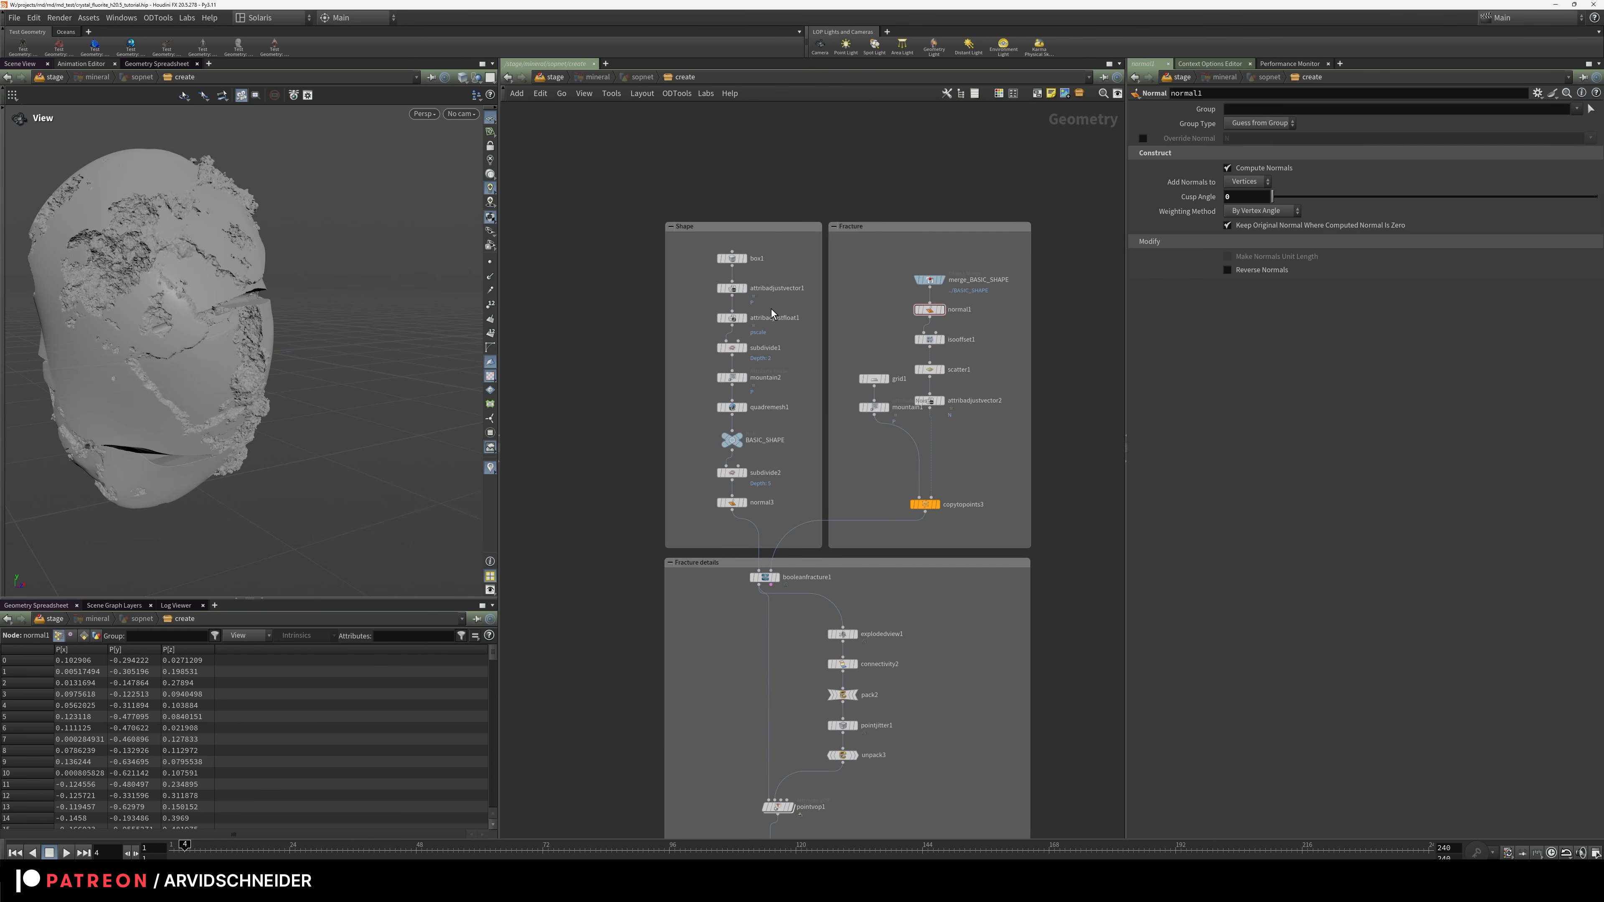
pyautogui.moveTo(699, 709); pyautogui.dragTo(681, 379, button='middle')
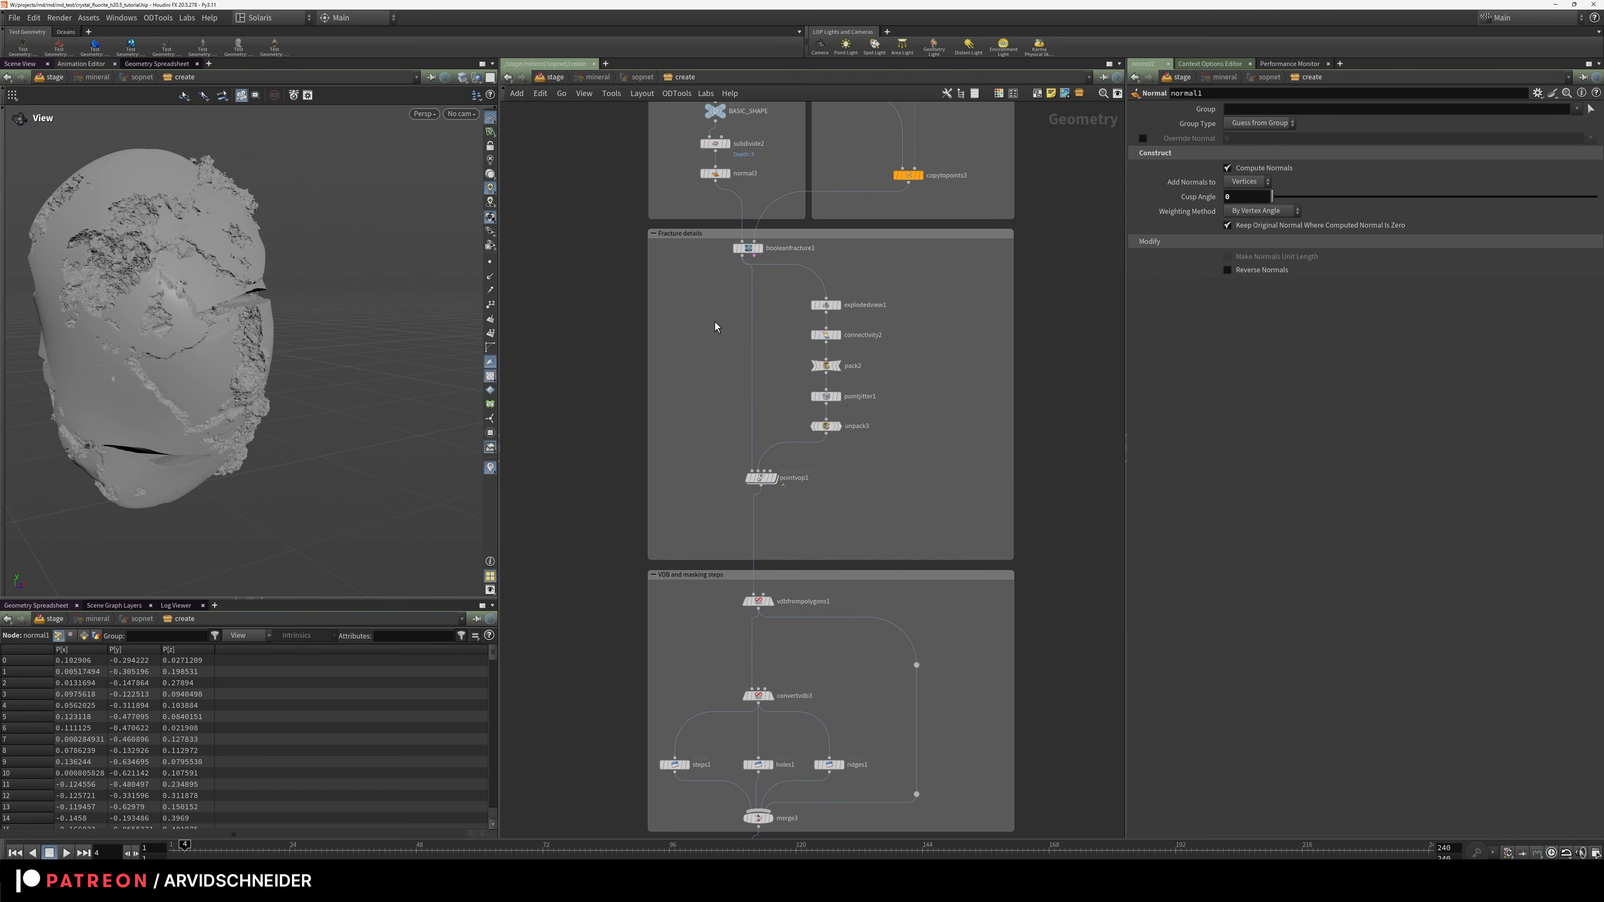
pyautogui.moveTo(734, 314); pyautogui.dragTo(709, 636, button='middle')
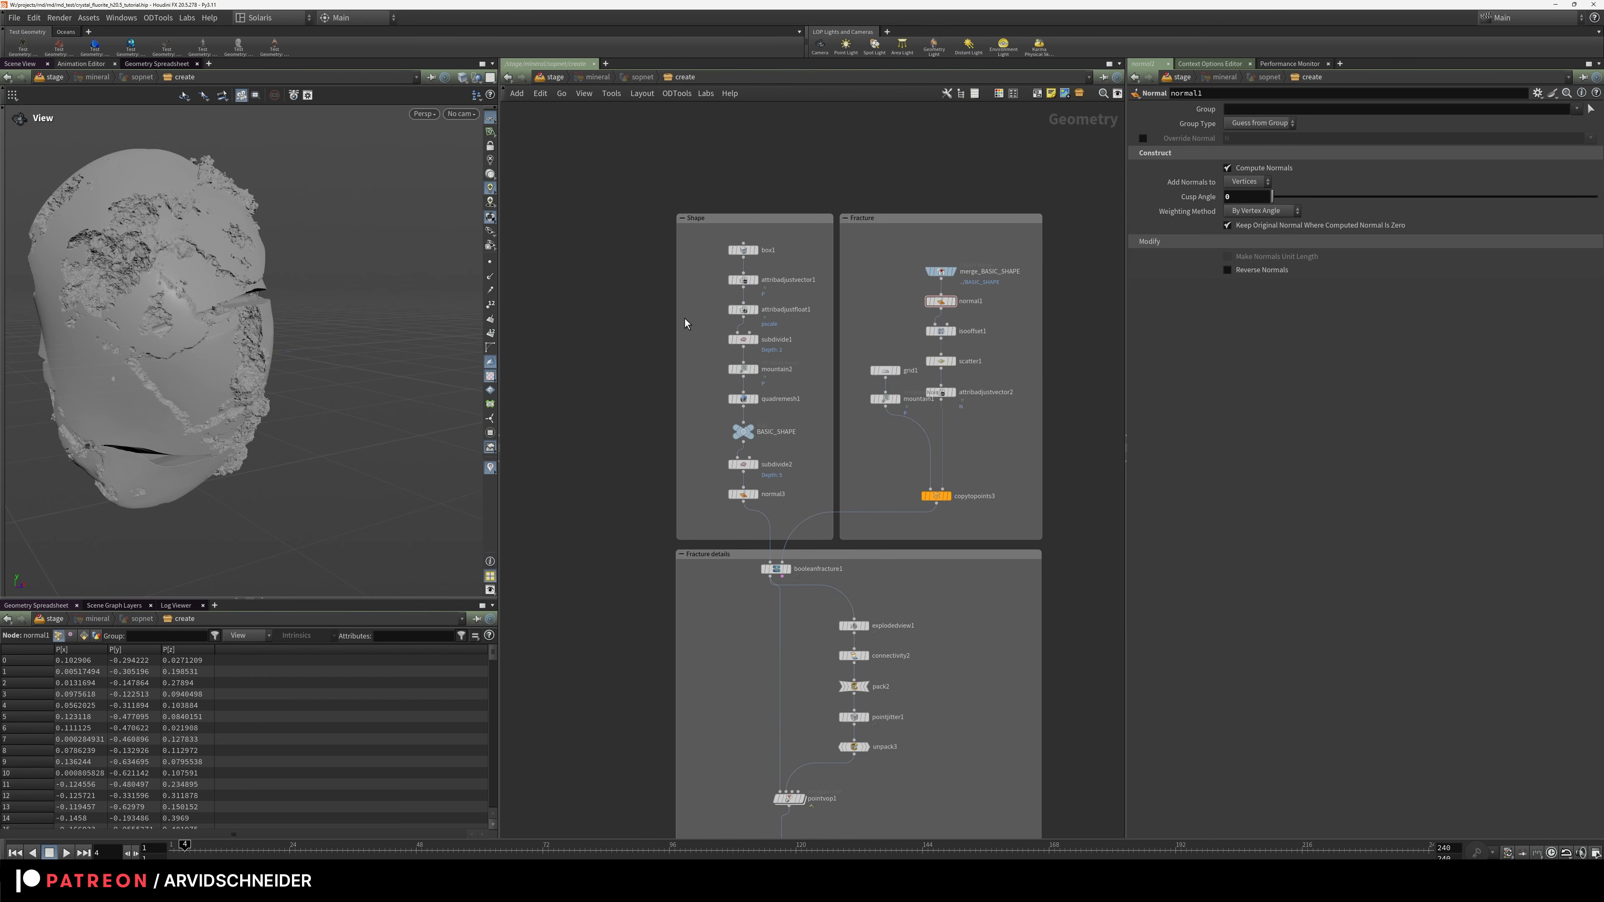
# Display the box1 starting shape, frame it in the viewport, and widen the viewport pane
pyautogui.scroll(5, 685, 317)
pyautogui.click(797, 212)
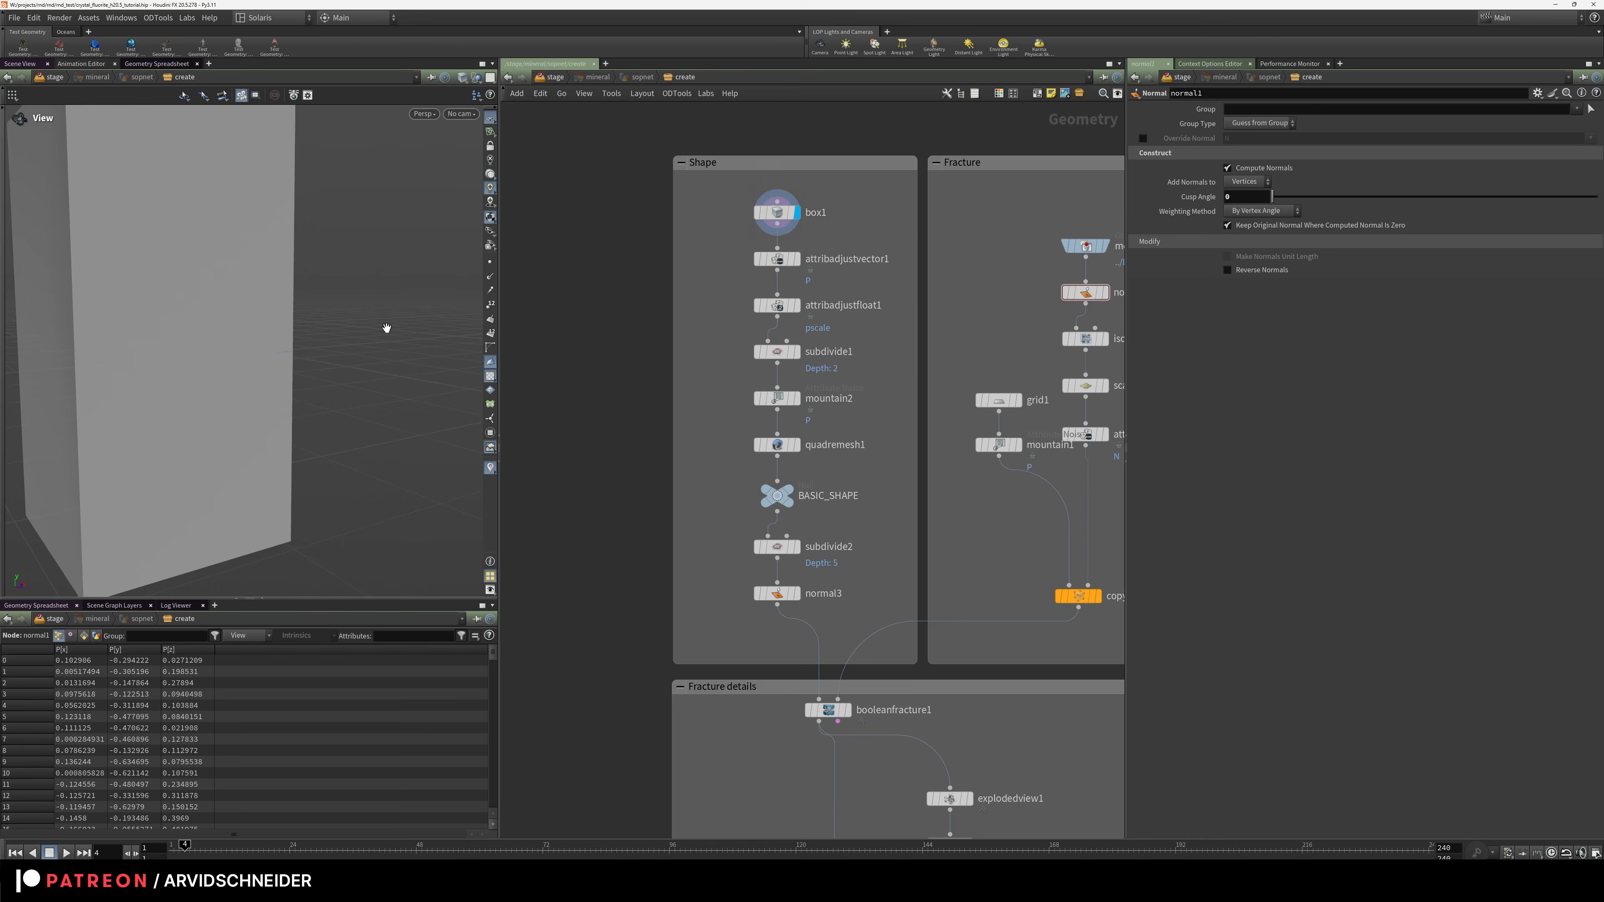
pyautogui.press('f')
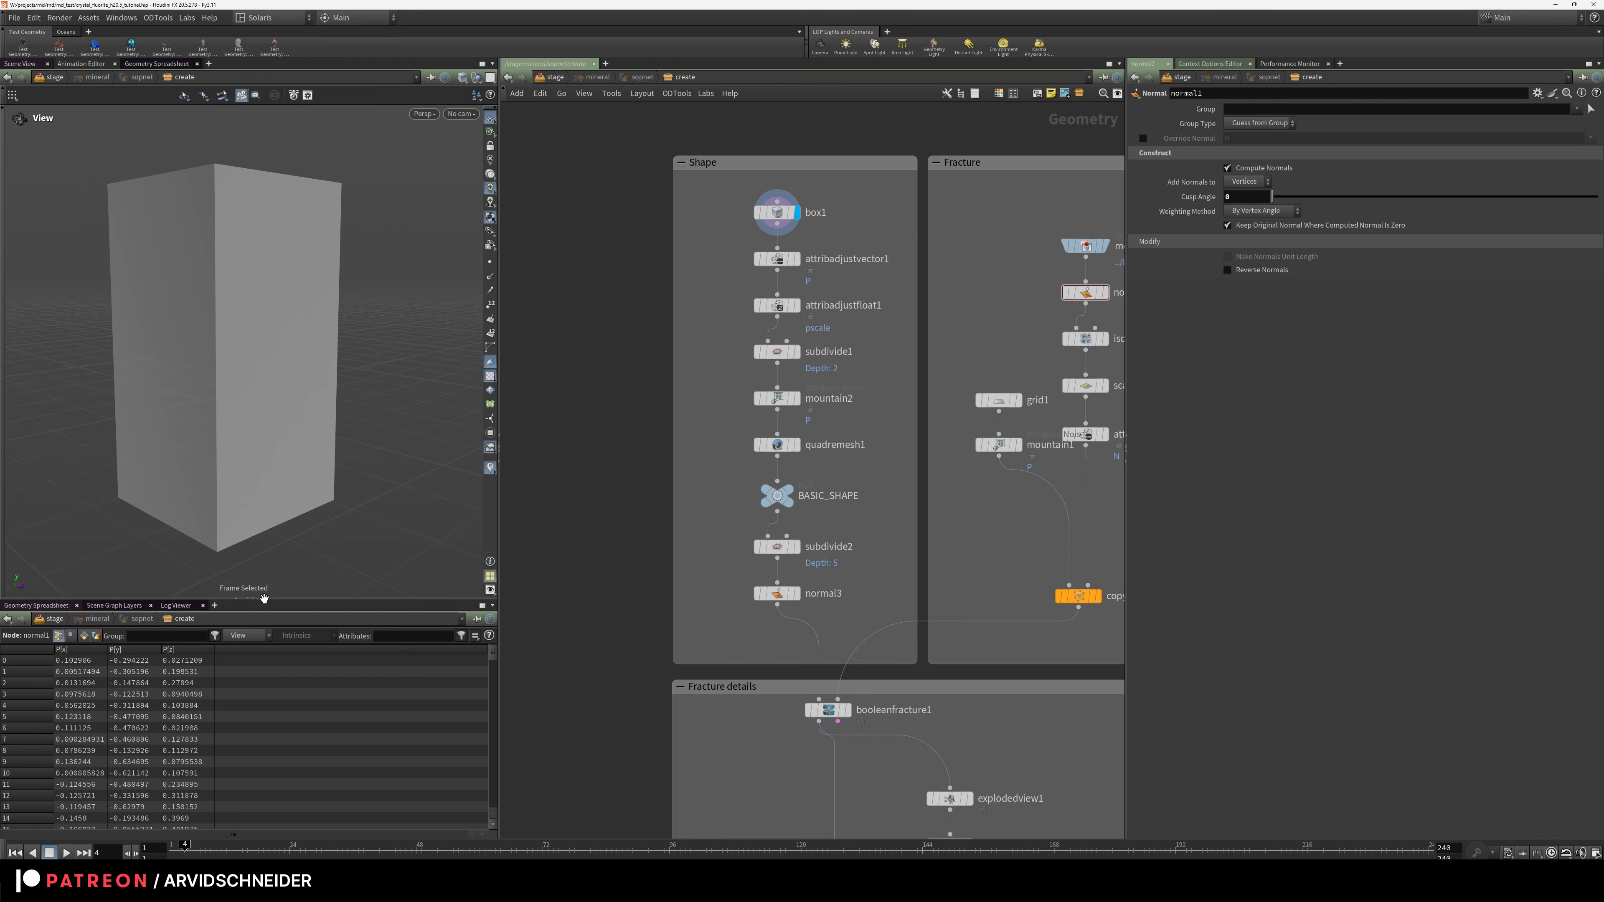
pyautogui.click(267, 598)
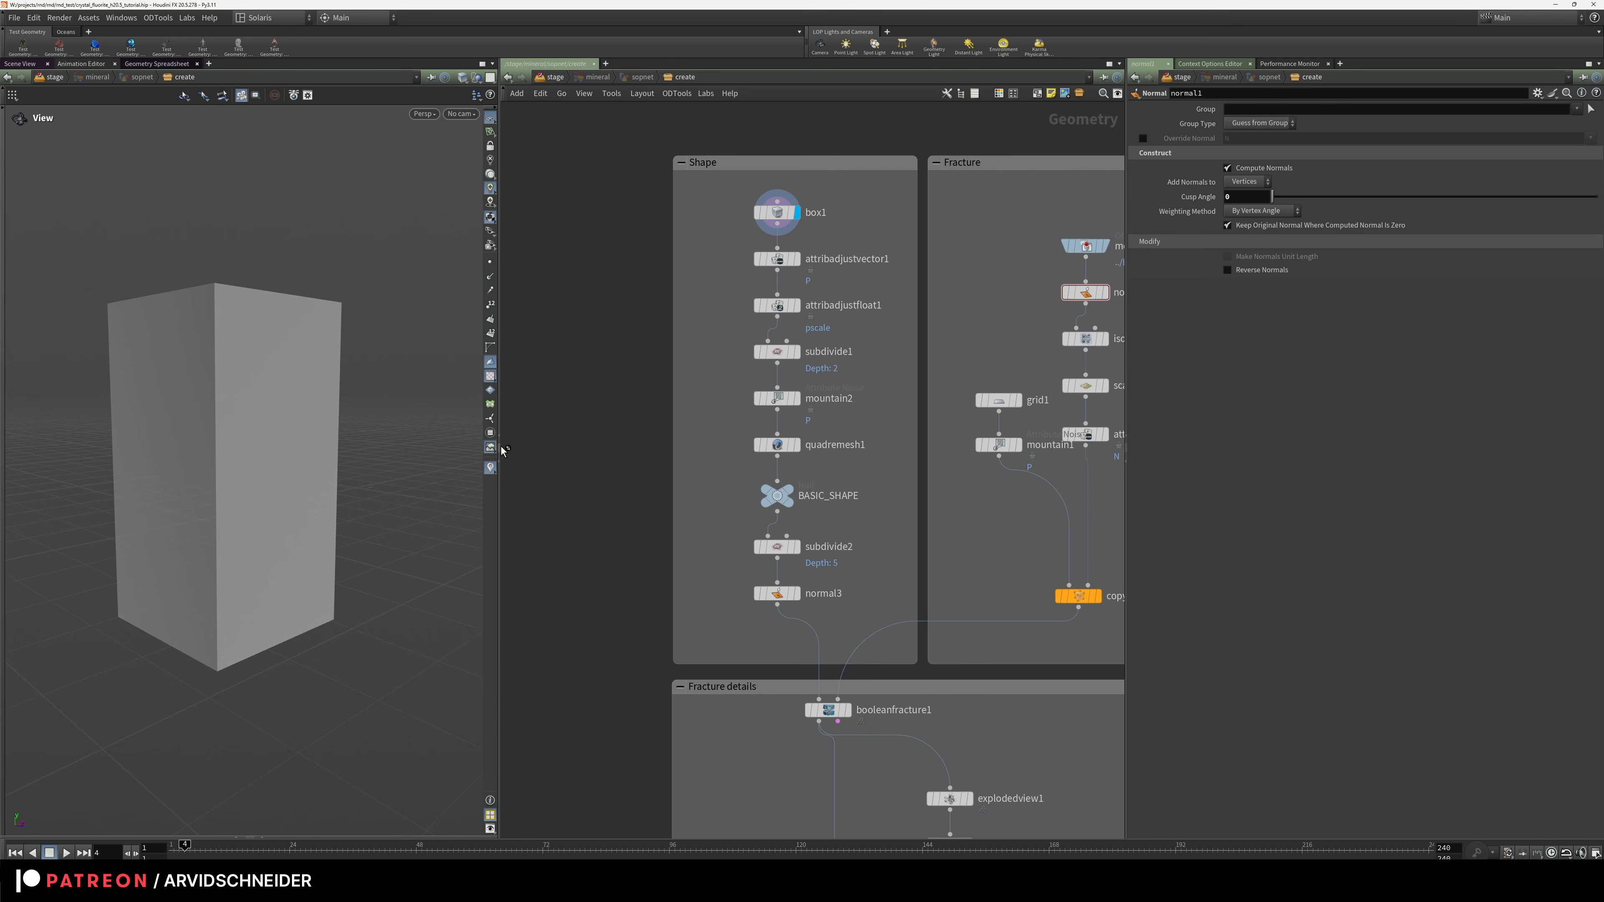
pyautogui.moveTo(501, 446); pyautogui.dragTo(580, 446)
pyautogui.moveTo(934, 286); pyautogui.dragTo(835, 231, button='middle')
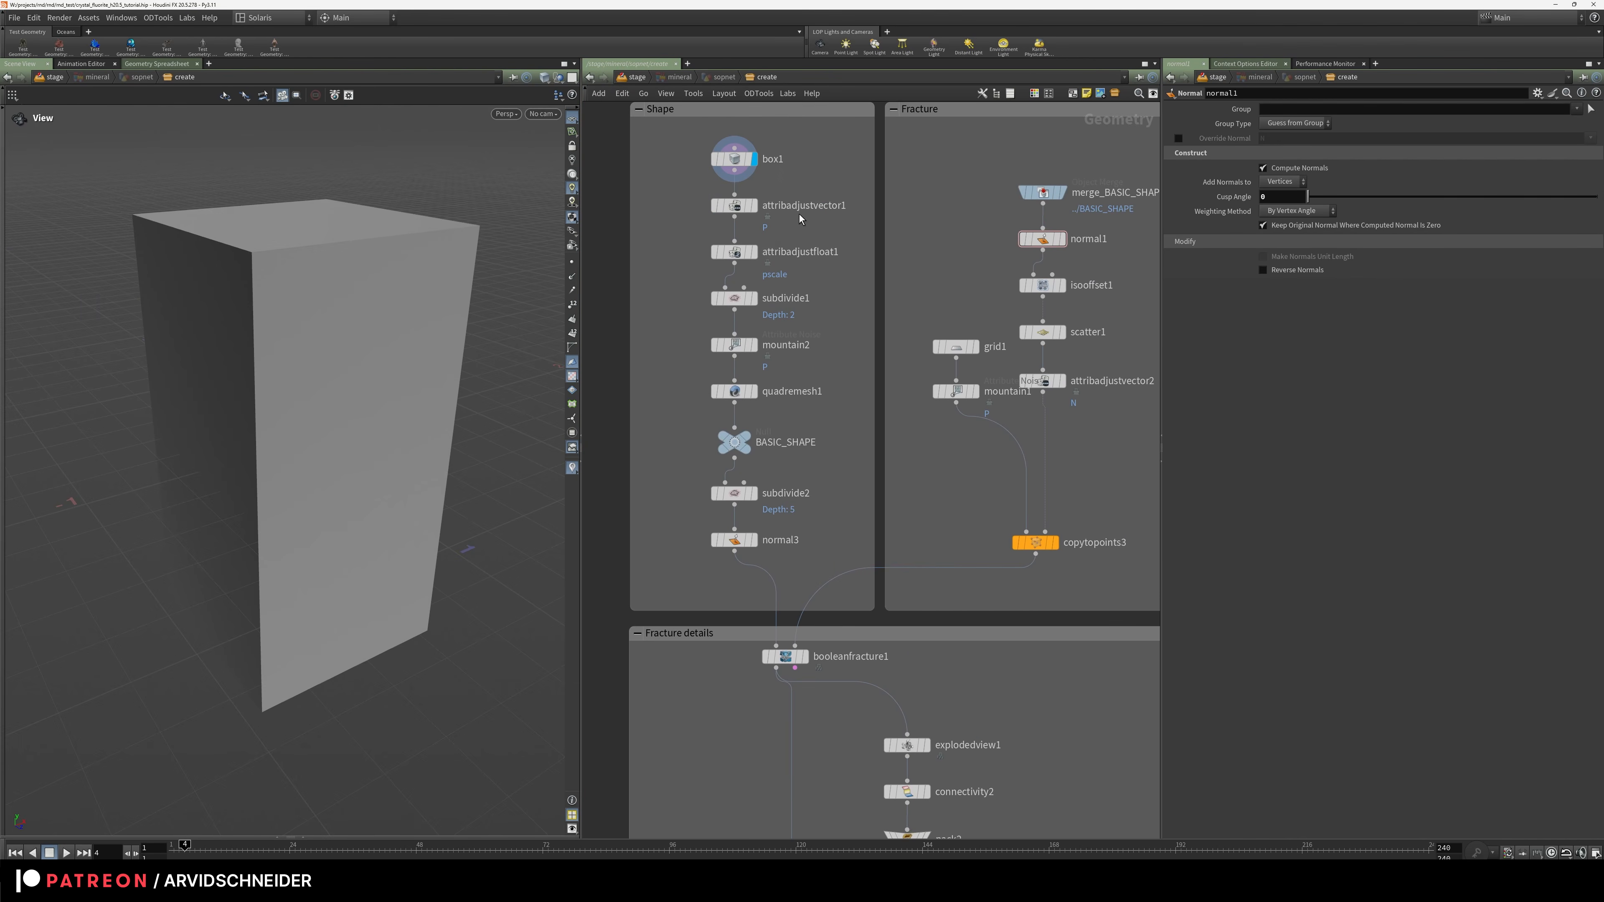
# Display attribadjustvector1 with its noise parameters and view the box from the top
pyautogui.click(753, 205)
pyautogui.click(734, 206)
pyautogui.moveTo(373, 346); pyautogui.dragTo(345, 325)
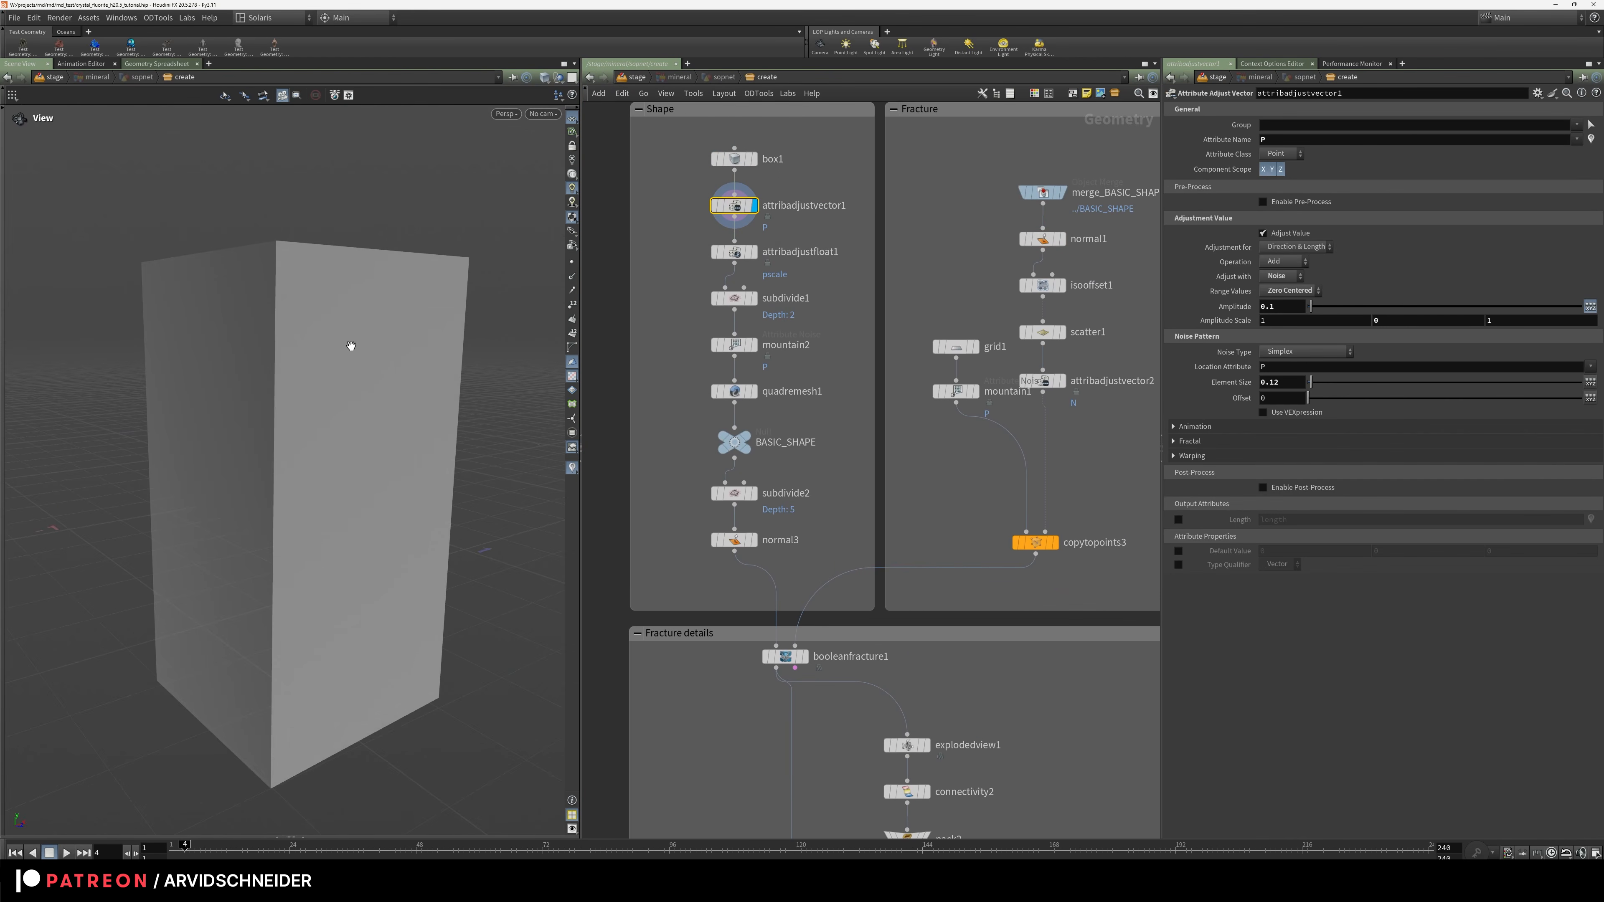
pyautogui.hotkey('space', '2')
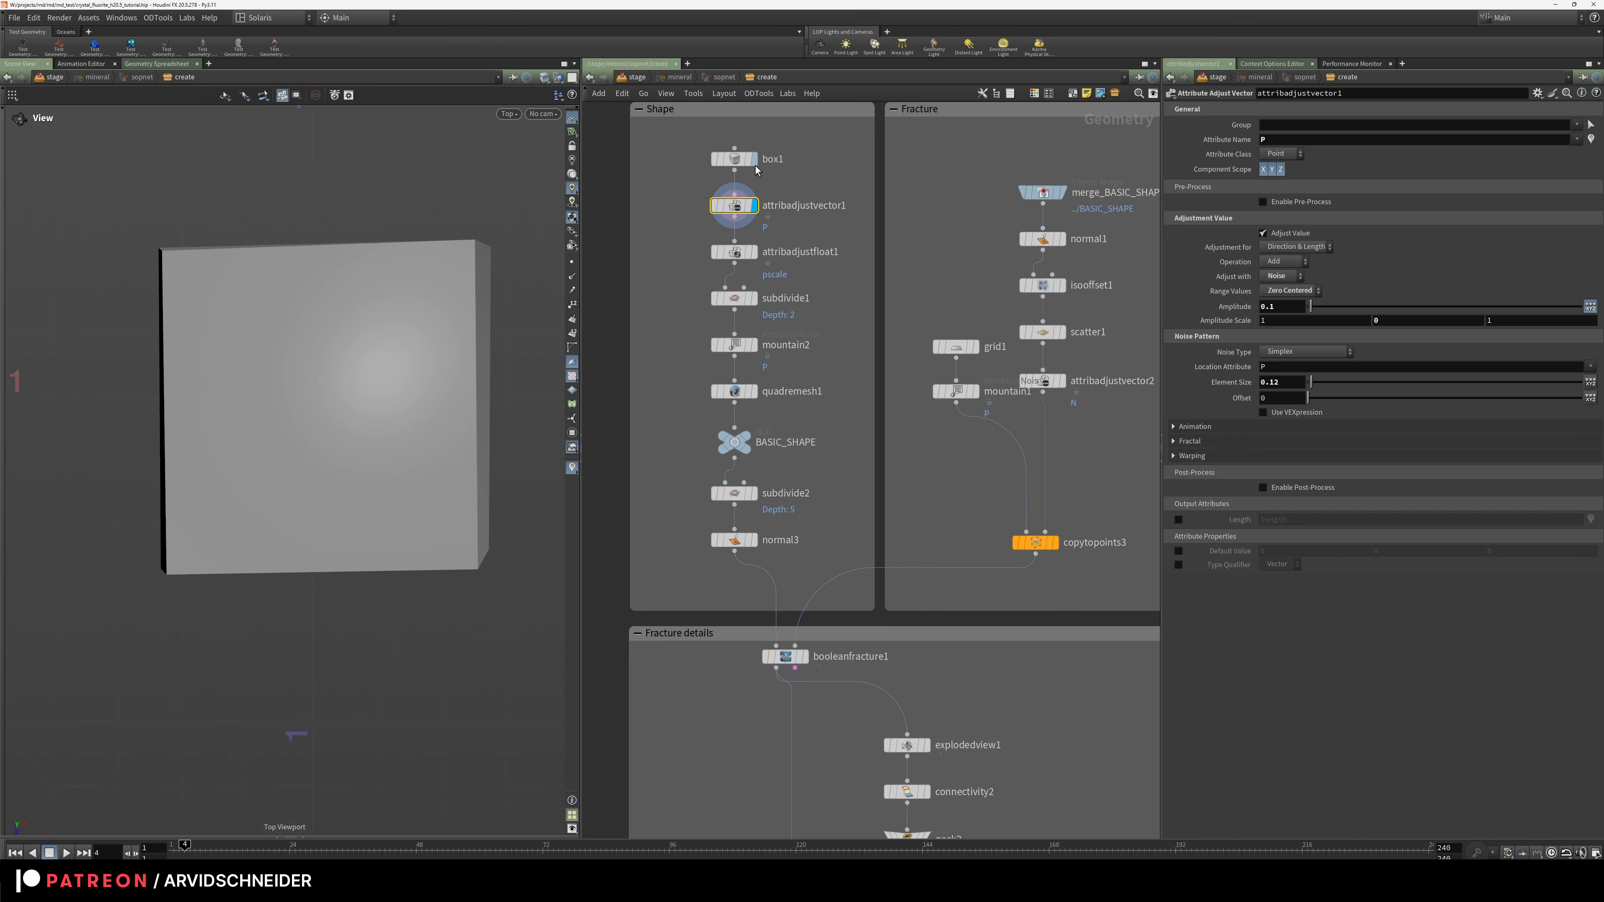
# Compare the box1 and attribadjustvector1 results, then display attribadjustfloat1 with its pscale noise settings
pyautogui.click(754, 158)
pyautogui.click(754, 205)
pyautogui.click(754, 253)
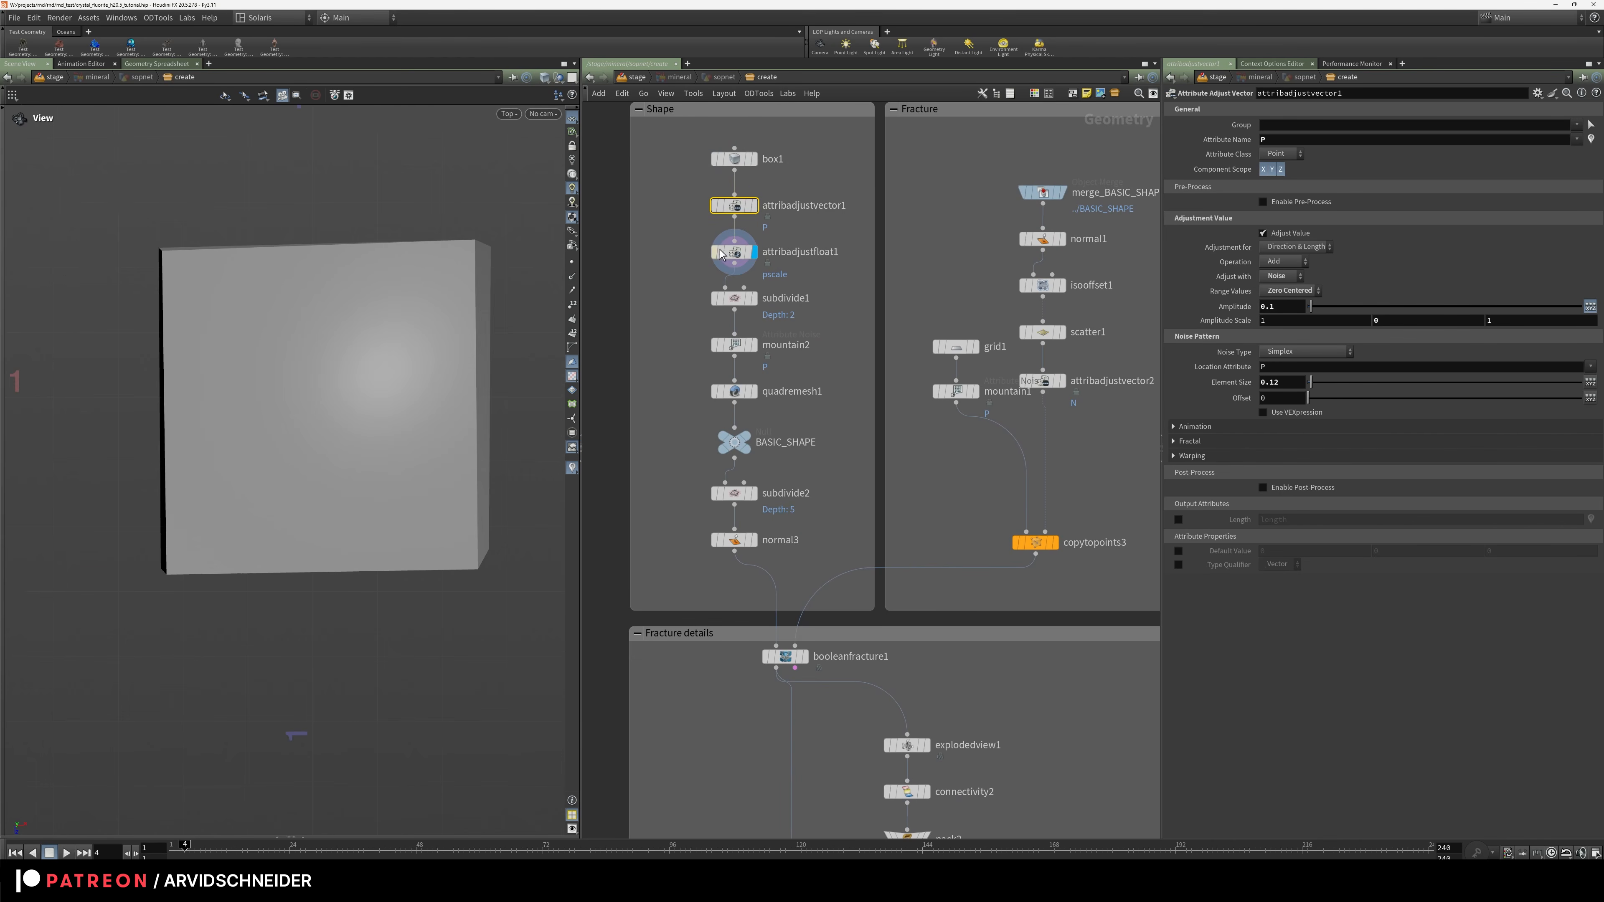
pyautogui.click(734, 253)
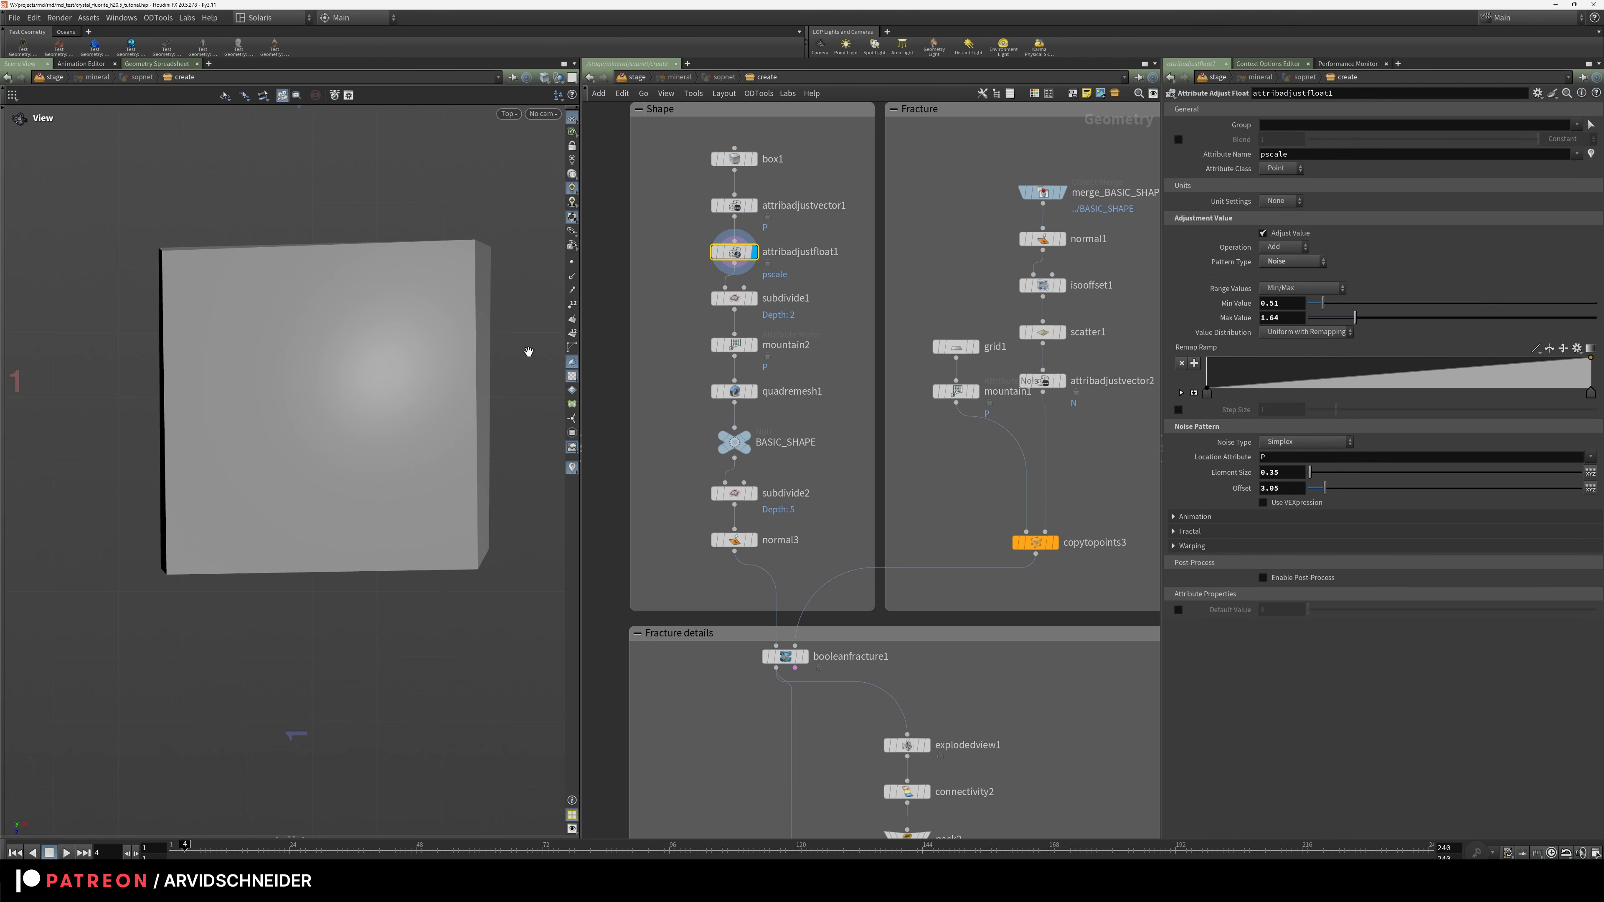
pyautogui.moveTo(428, 391); pyautogui.dragTo(392, 455)
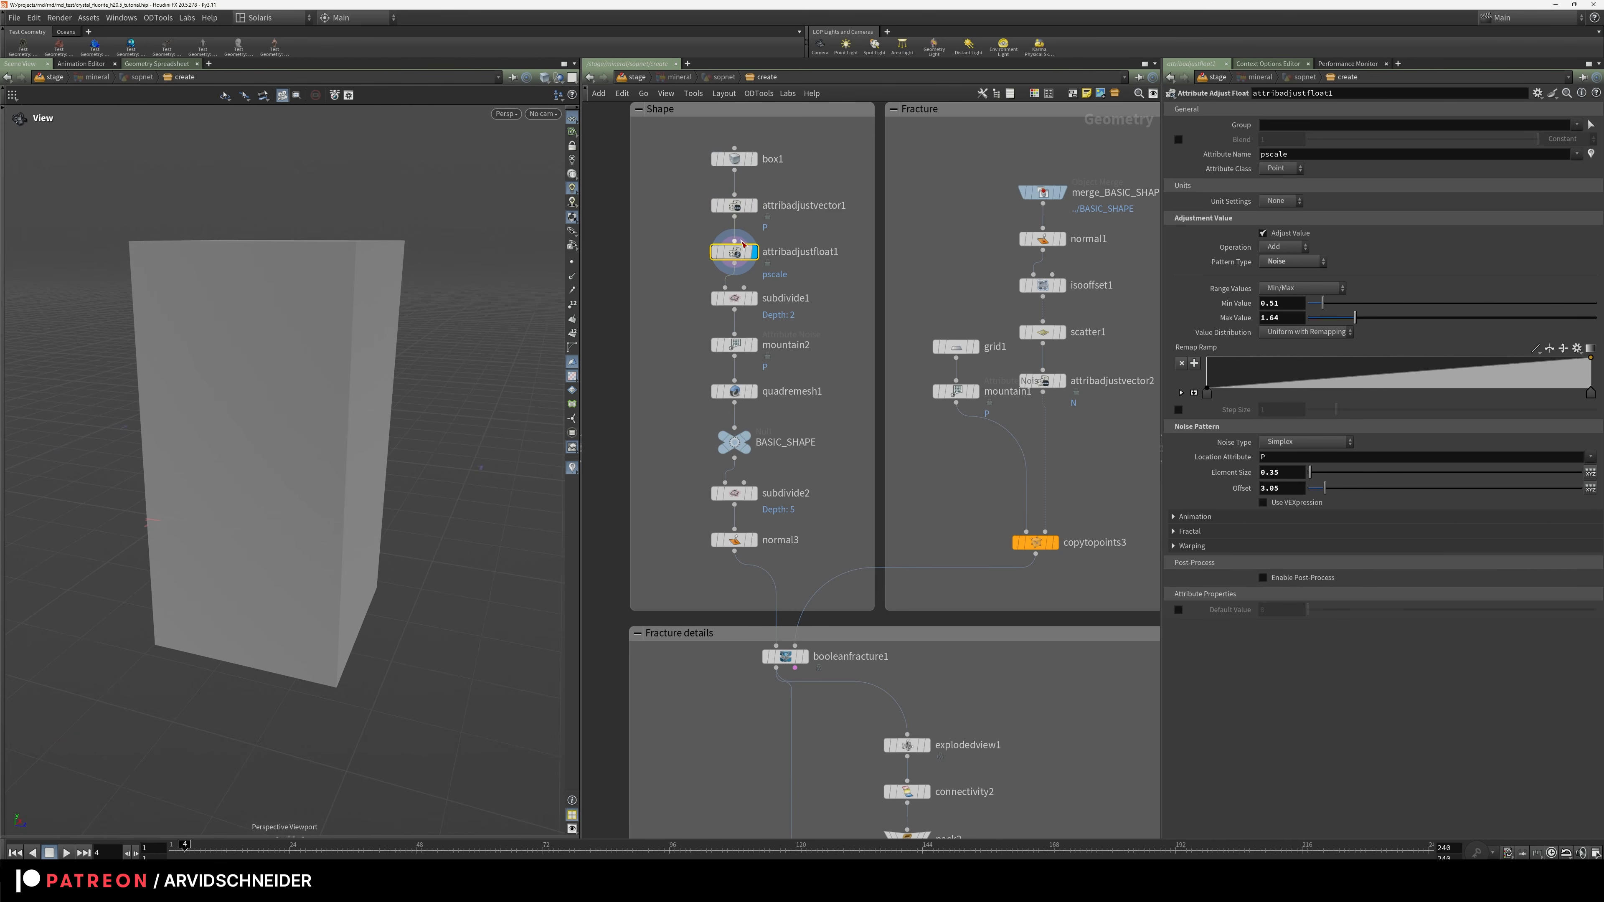
# Display the subdivide1 result and toggle the wireframe and shaded modes to inspect the subdivided box
pyautogui.moveTo(743, 280); pyautogui.dragTo(730, 251, button='middle')
pyautogui.click(741, 269)
pyautogui.hotkey('shift', 'w')
pyautogui.press('w')
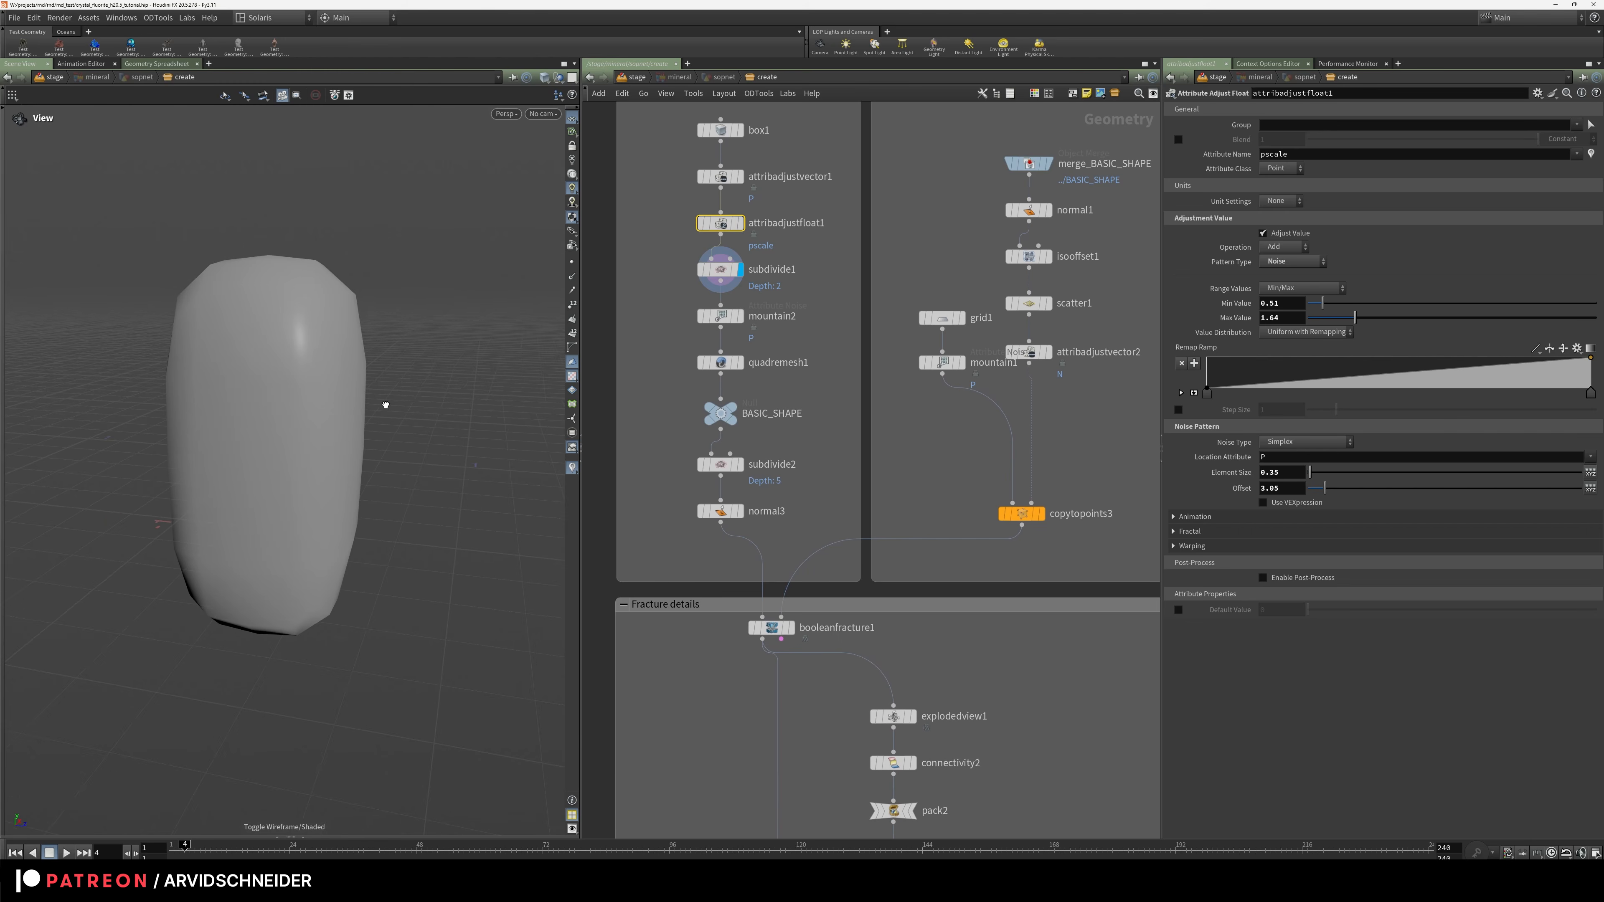
# Display the mountain2 deformation, frame it, and overlay the wireframe to inspect the topology
pyautogui.click(741, 316)
pyautogui.press('f')
pyautogui.hotkey('shift', 'w')
pyautogui.moveTo(297, 448)
pyautogui.mouseDown()
pyautogui.moveTo(465, 387)
pyautogui.moveTo(354, 489)
pyautogui.mouseUp()
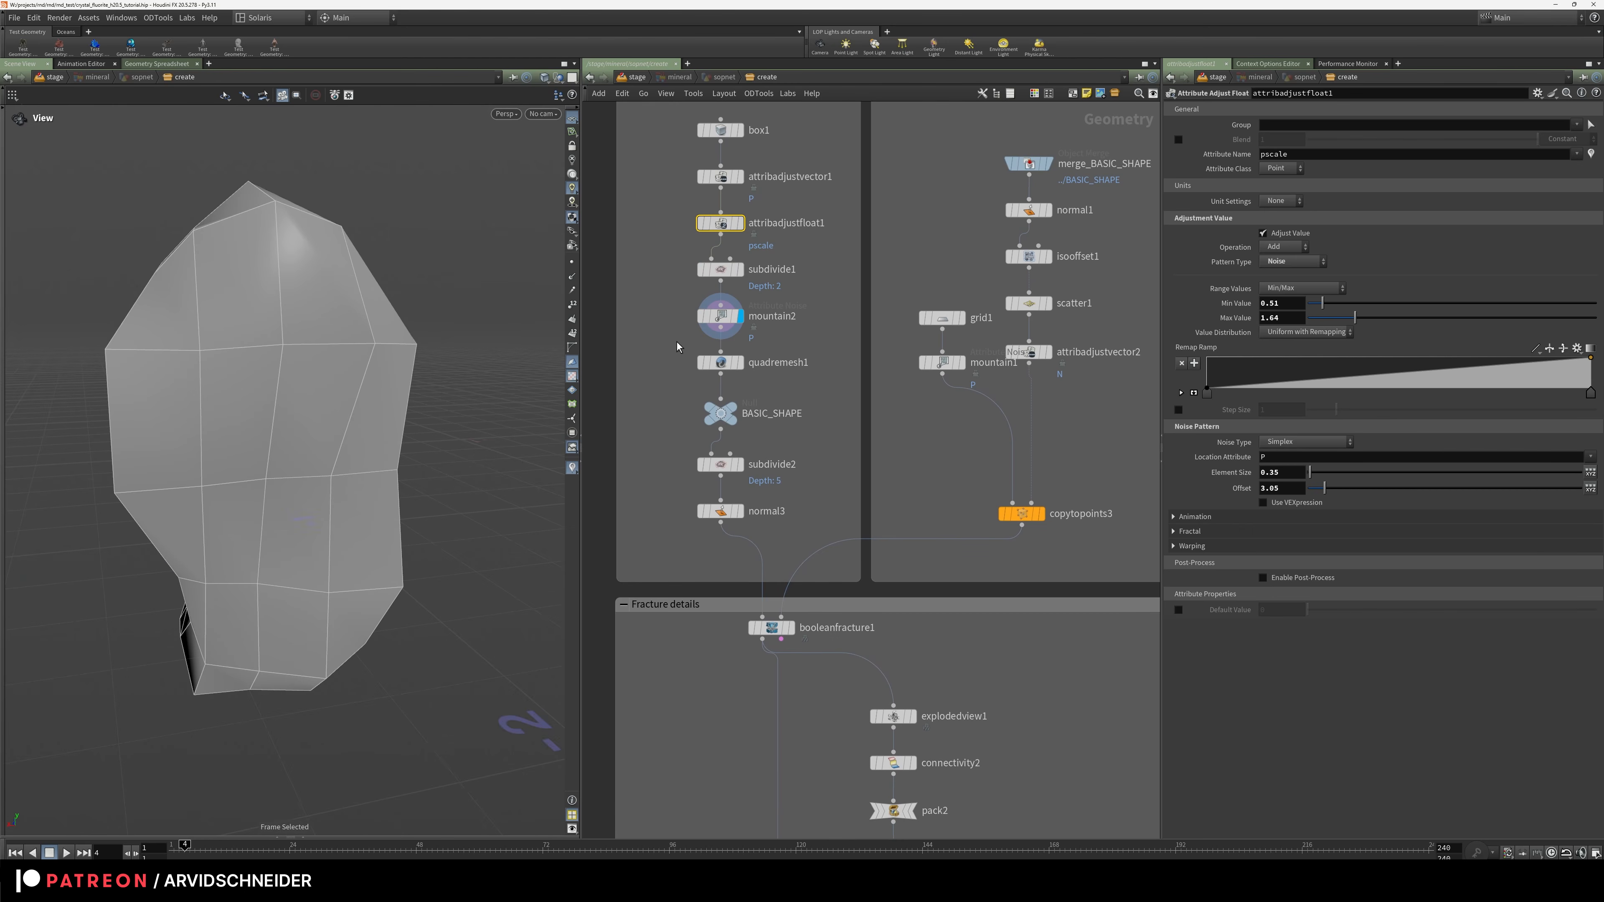
# Display quadremesh1 with its parameters and inspect the remeshed shape from another side
pyautogui.click(740, 369)
pyautogui.click(740, 365)
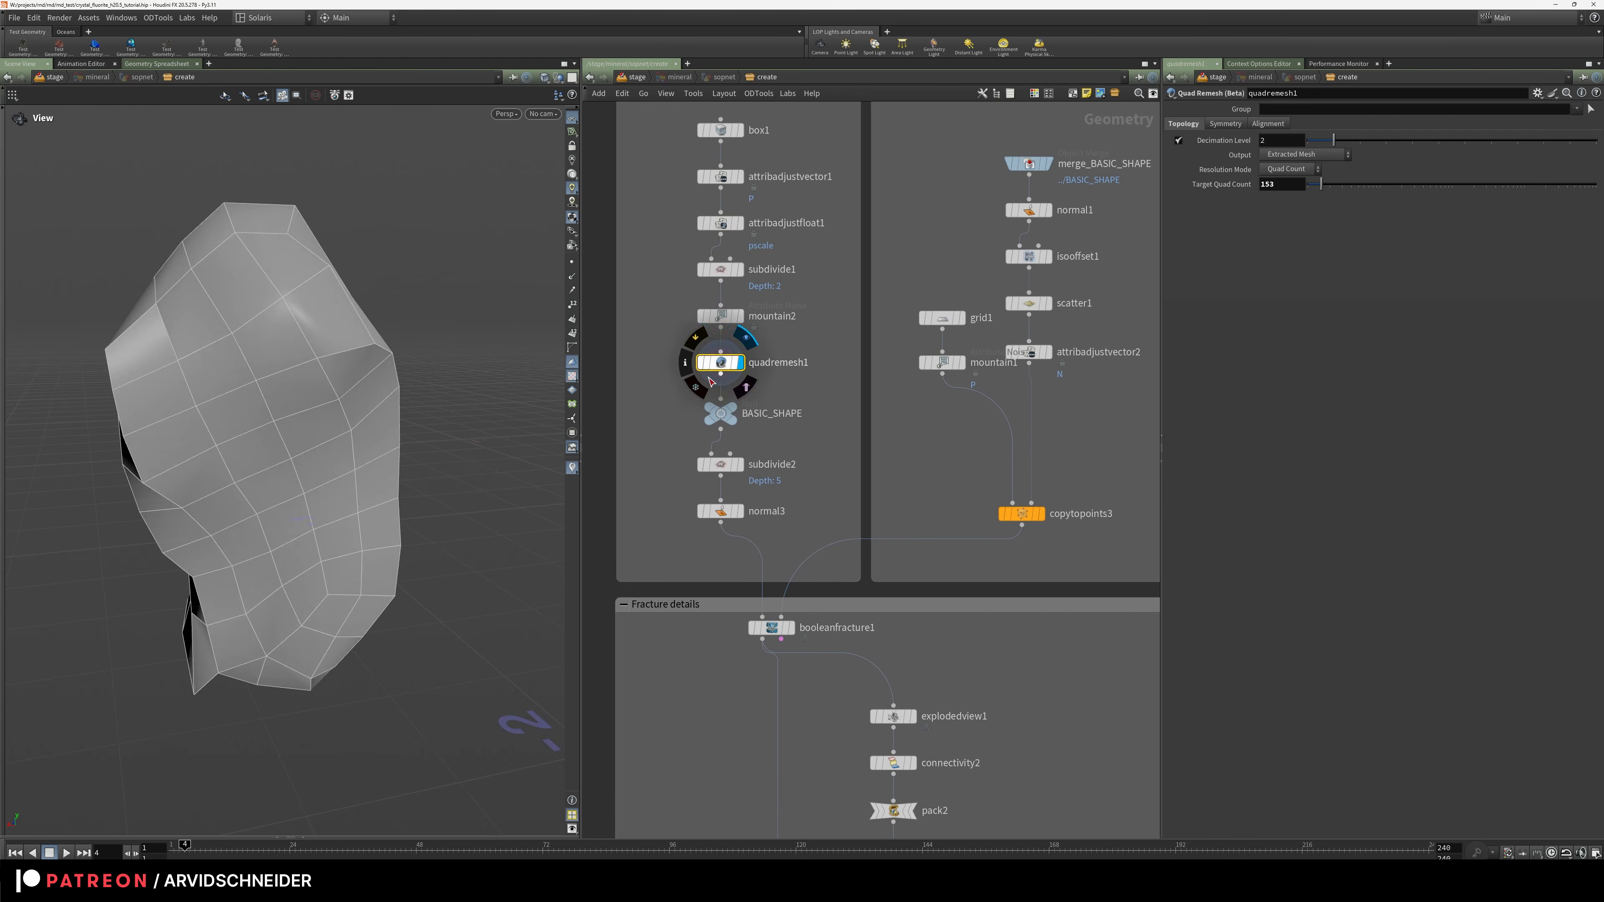
pyautogui.press('f')
pyautogui.moveTo(210, 457); pyautogui.dragTo(387, 430)
pyautogui.moveTo(757, 417); pyautogui.dragTo(731, 351, button='middle')
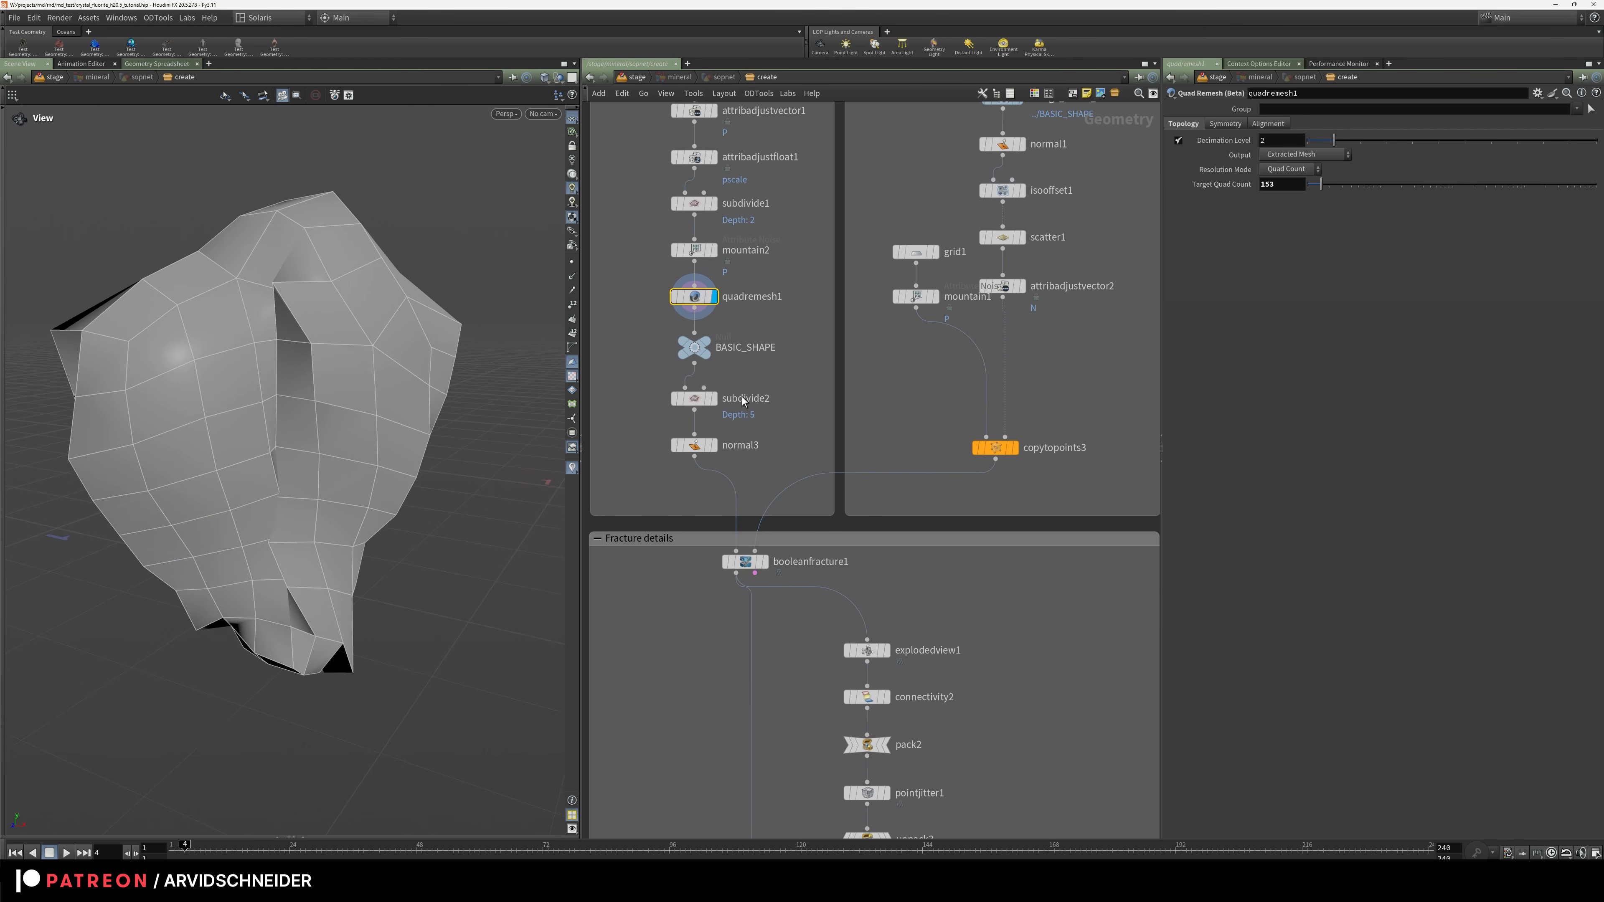
# Display the subdivide2 result below BASIC_SHAPE and inspect its dense mesh
pyautogui.click(714, 398)
pyautogui.press('w')
pyautogui.press('w')
pyautogui.press('f')
pyautogui.moveTo(410, 450)
pyautogui.mouseDown()
pyautogui.moveTo(433, 455)
pyautogui.moveTo(426, 516)
pyautogui.moveTo(416, 445)
pyautogui.mouseUp()
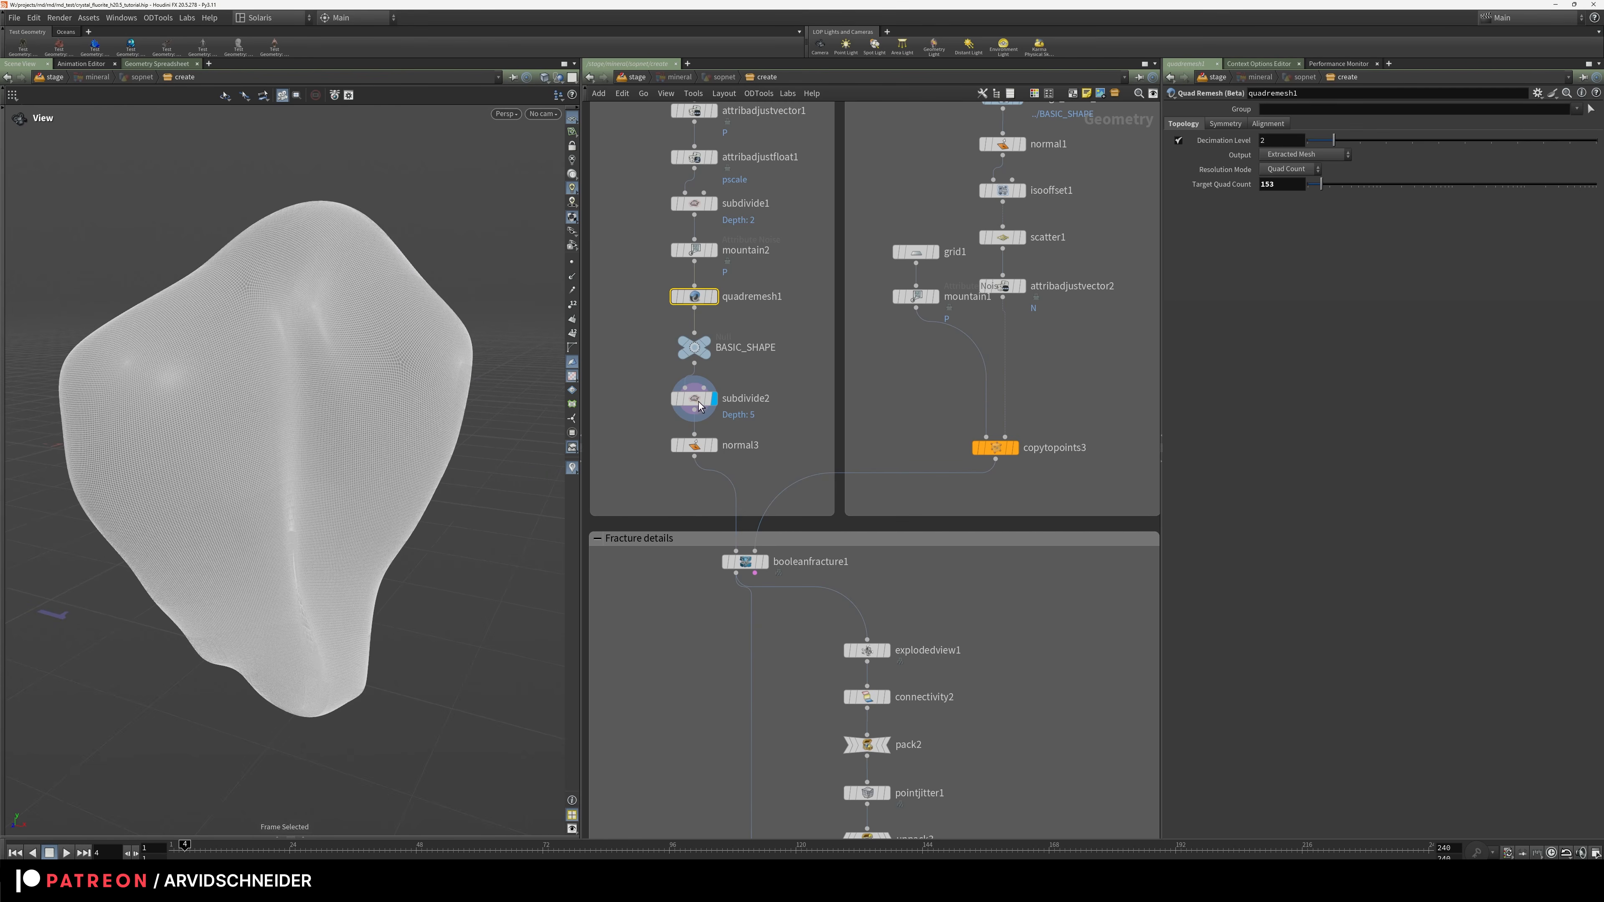
# Display the normal3 result in plain shading and inspect the smooth base shape from several angles
pyautogui.click(715, 446)
pyautogui.press('w')
pyautogui.press('w')
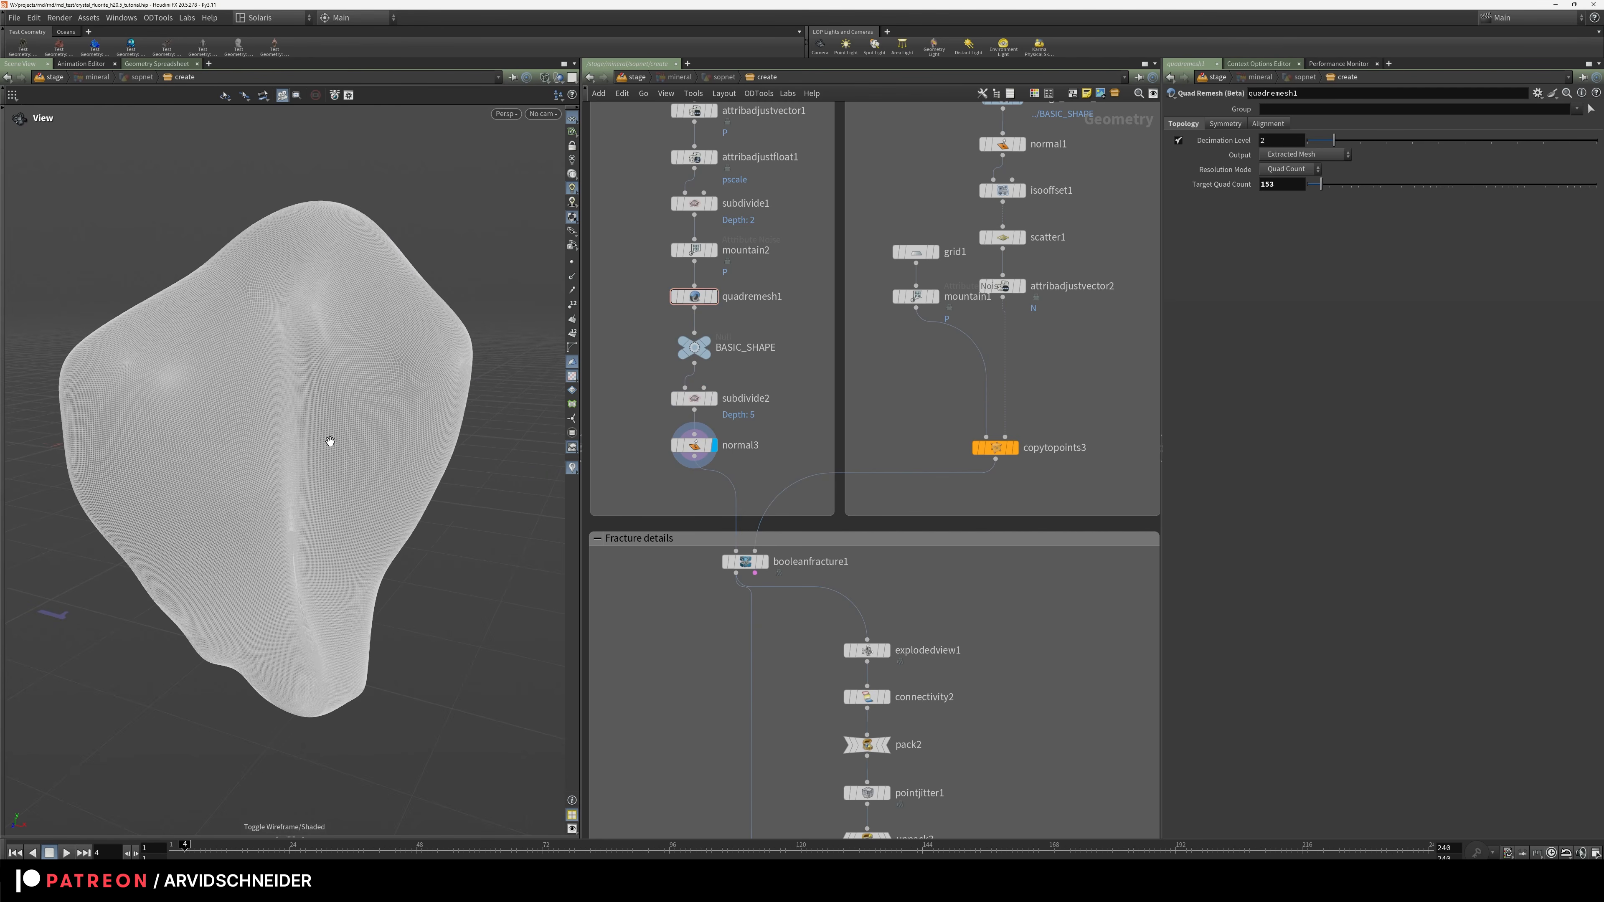
pyautogui.moveTo(487, 452)
pyautogui.mouseDown()
pyautogui.moveTo(562, 457)
pyautogui.moveTo(205, 596)
pyautogui.moveTo(497, 563)
pyautogui.moveTo(293, 563)
pyautogui.moveTo(416, 556)
pyautogui.moveTo(364, 500)
pyautogui.moveTo(415, 585)
pyautogui.moveTo(376, 359)
pyautogui.mouseUp()
pyautogui.moveTo(468, 485); pyautogui.dragTo(641, 428)
pyautogui.press('f')
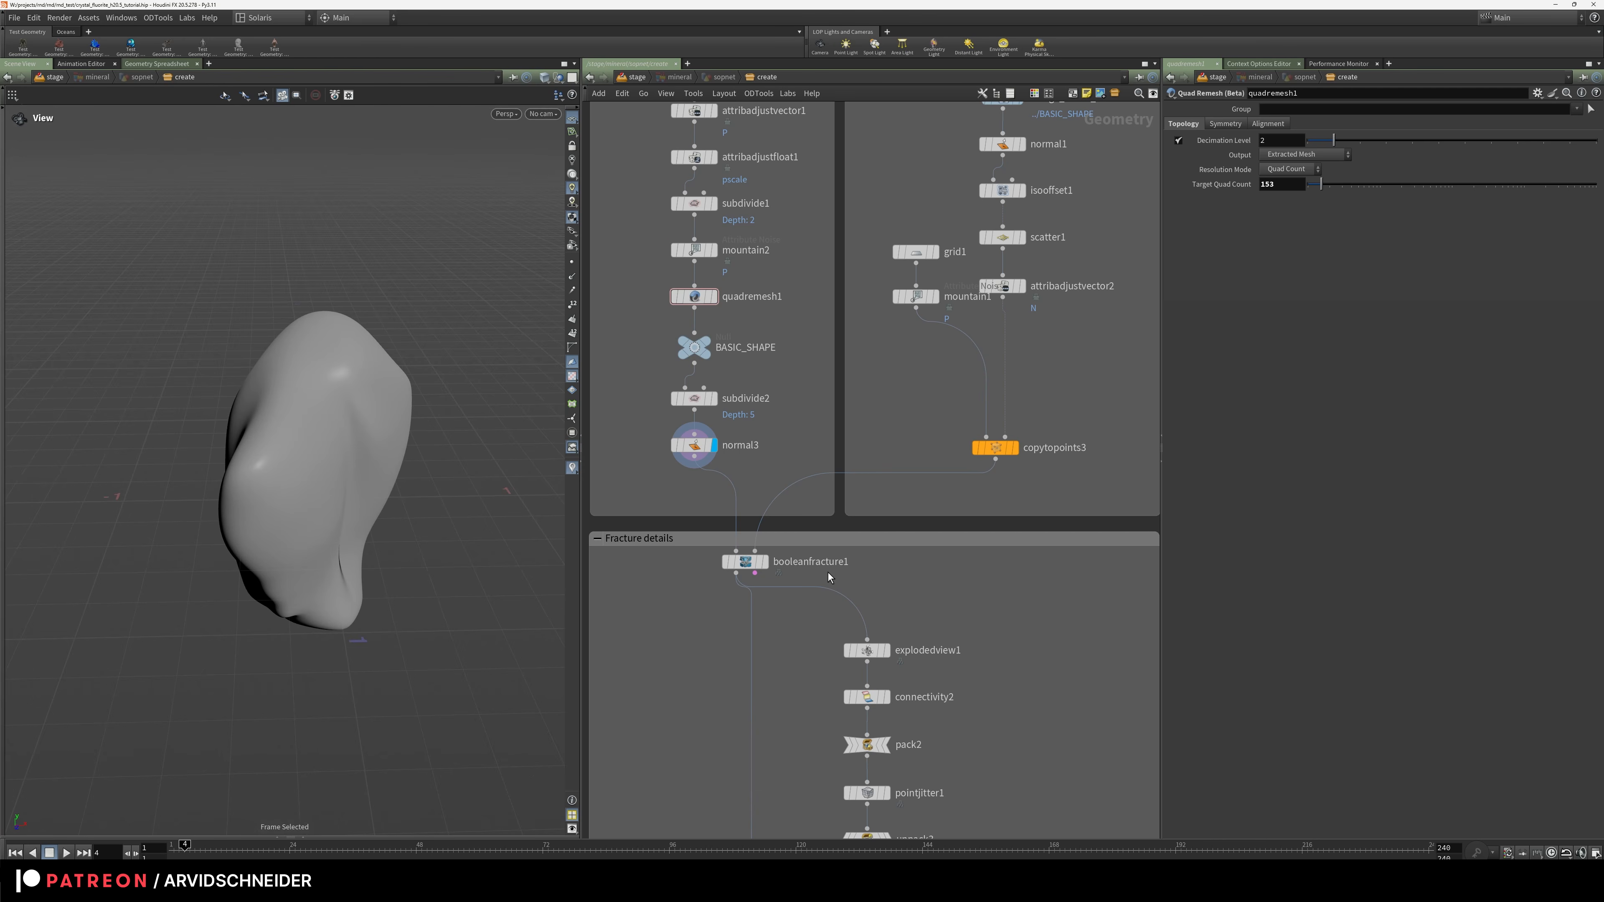
# Show the booleanfracture1 node's parameters in the Fracture details section
pyautogui.scroll(5, 816, 582)
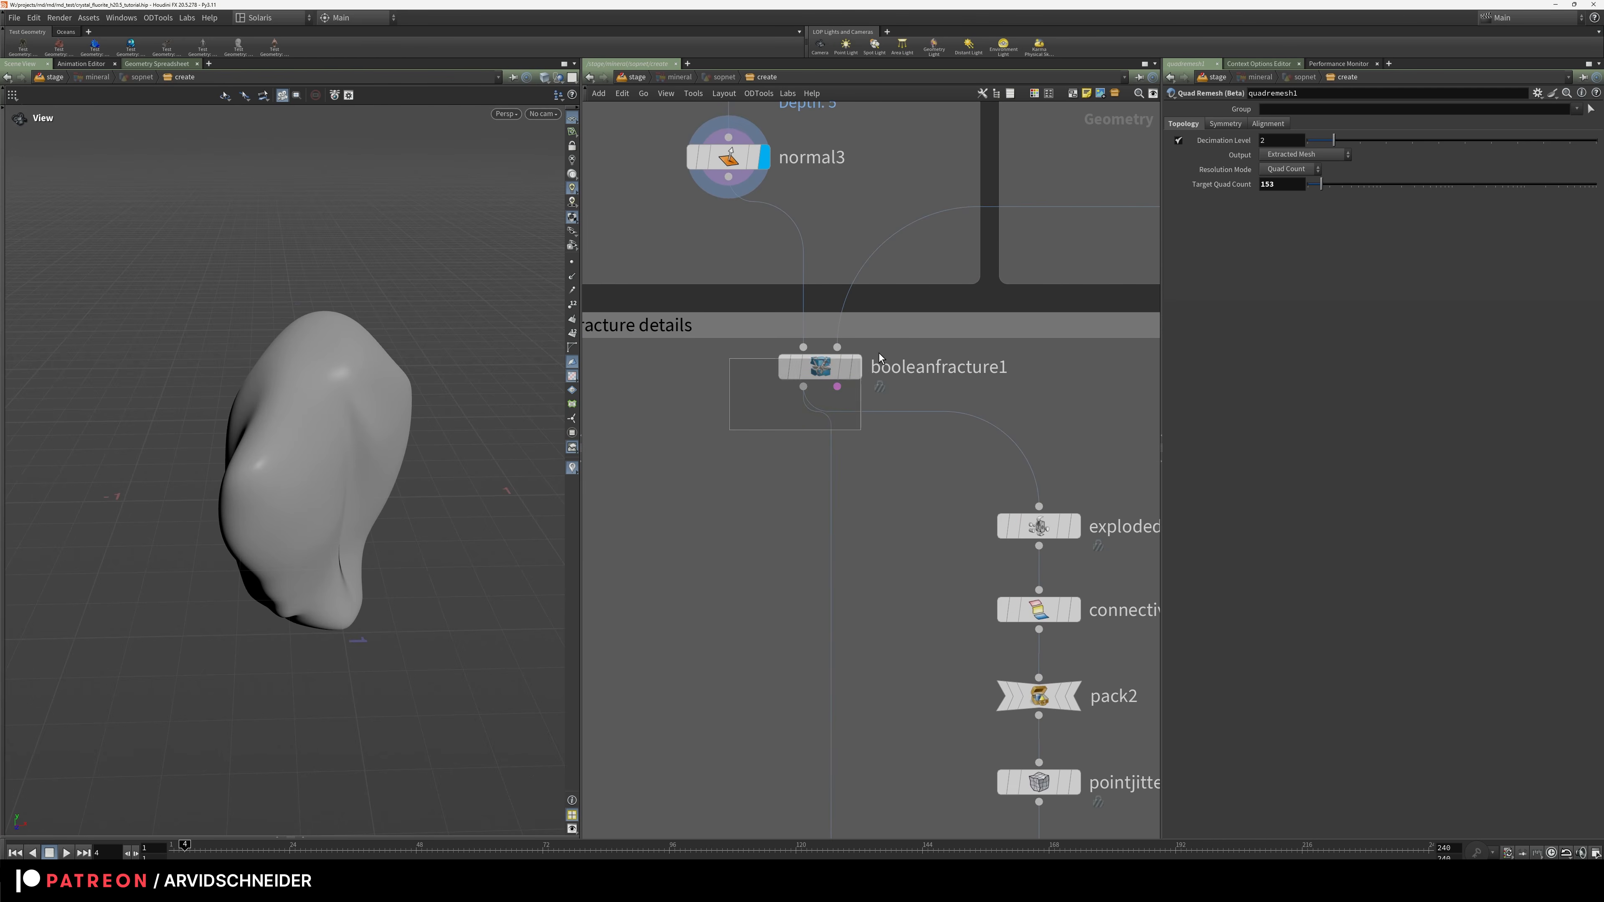
pyautogui.click(843, 373)
pyautogui.scroll(-6, 763, 503)
pyautogui.rightClick(784, 493)
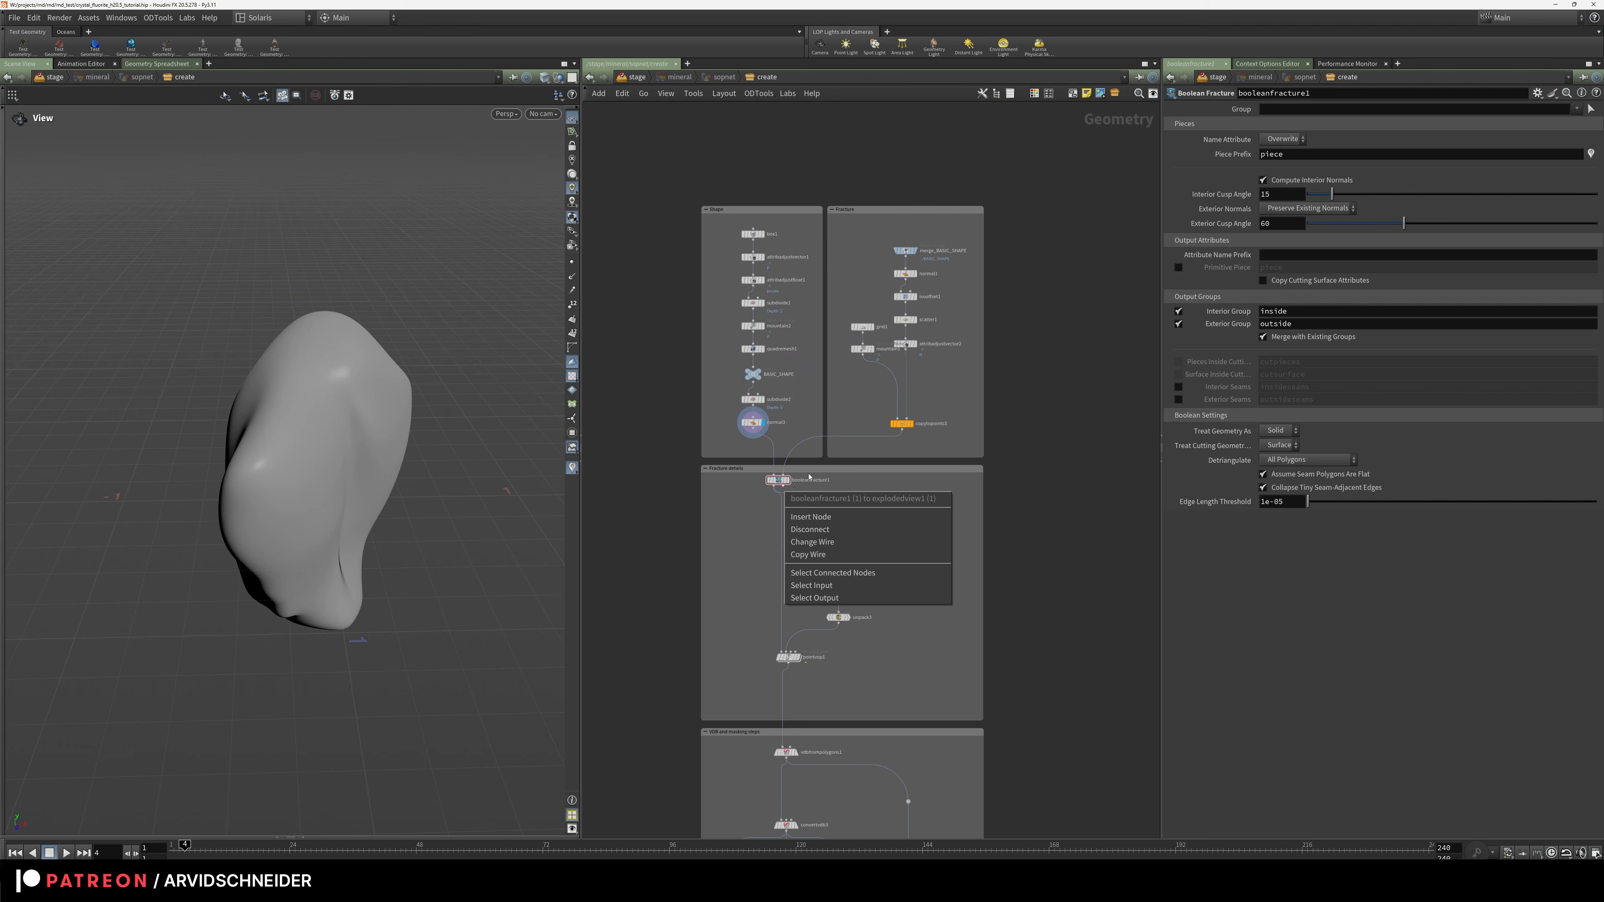
pyautogui.press('Escape')
# Display the merge_BASIC_SHAPE node in the Fracture section
pyautogui.scroll(6, 928, 272)
pyautogui.moveTo(882, 222); pyautogui.dragTo(892, 229)
pyautogui.moveTo(732, 280); pyautogui.dragTo(1015, 199, button='middle')
pyautogui.moveTo(1137, 133); pyautogui.dragTo(900, 314, button='middle')
pyautogui.click(924, 310)
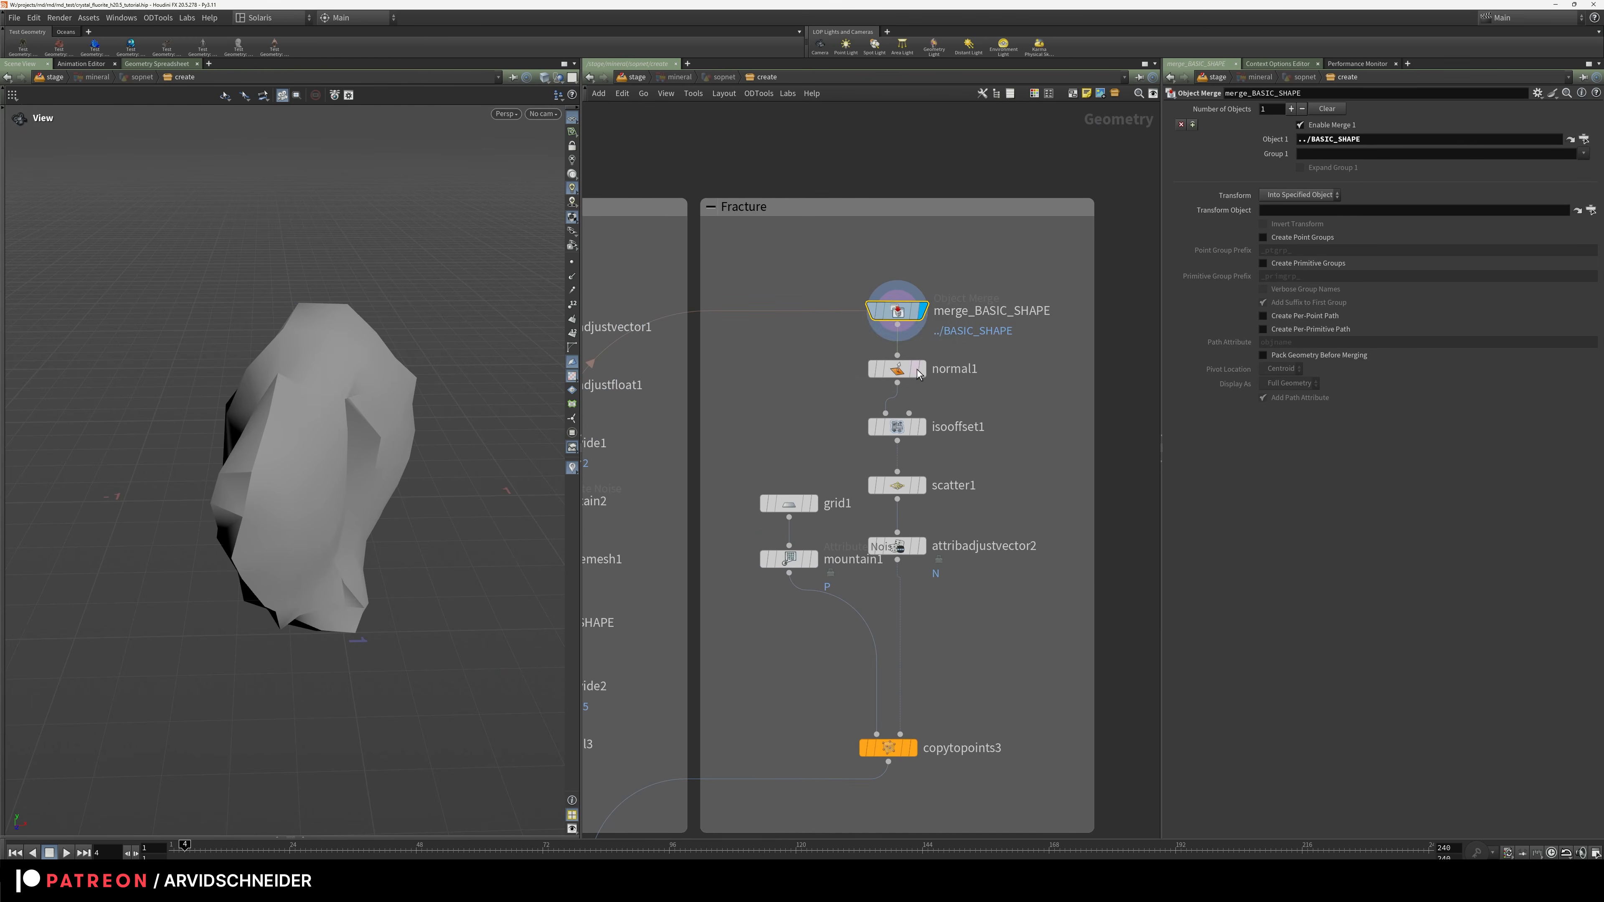
# Display isooffset1's fog volume and set its Uniform Sampling Divs to 50
pyautogui.click(923, 428)
pyautogui.moveTo(405, 458); pyautogui.dragTo(284, 392)
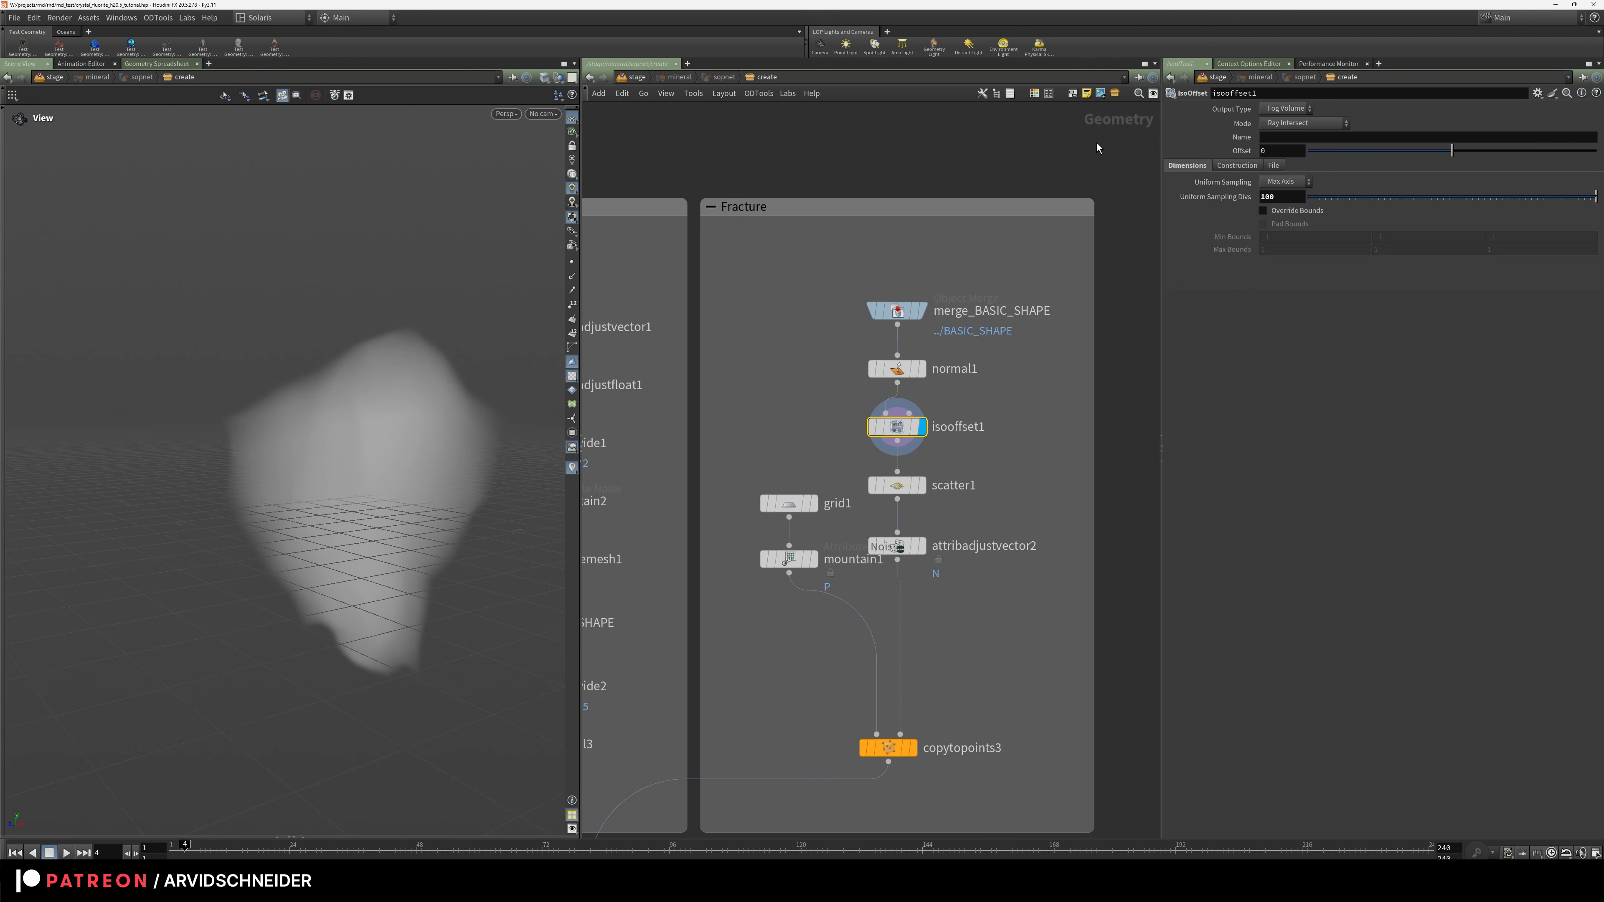
pyautogui.write('50')
pyautogui.press('Return')
# Display the scatter1 points and show the node's parameters
pyautogui.moveTo(1023, 483); pyautogui.dragTo(1040, 355, button='middle')
pyautogui.click(939, 357)
pyautogui.click(916, 361)
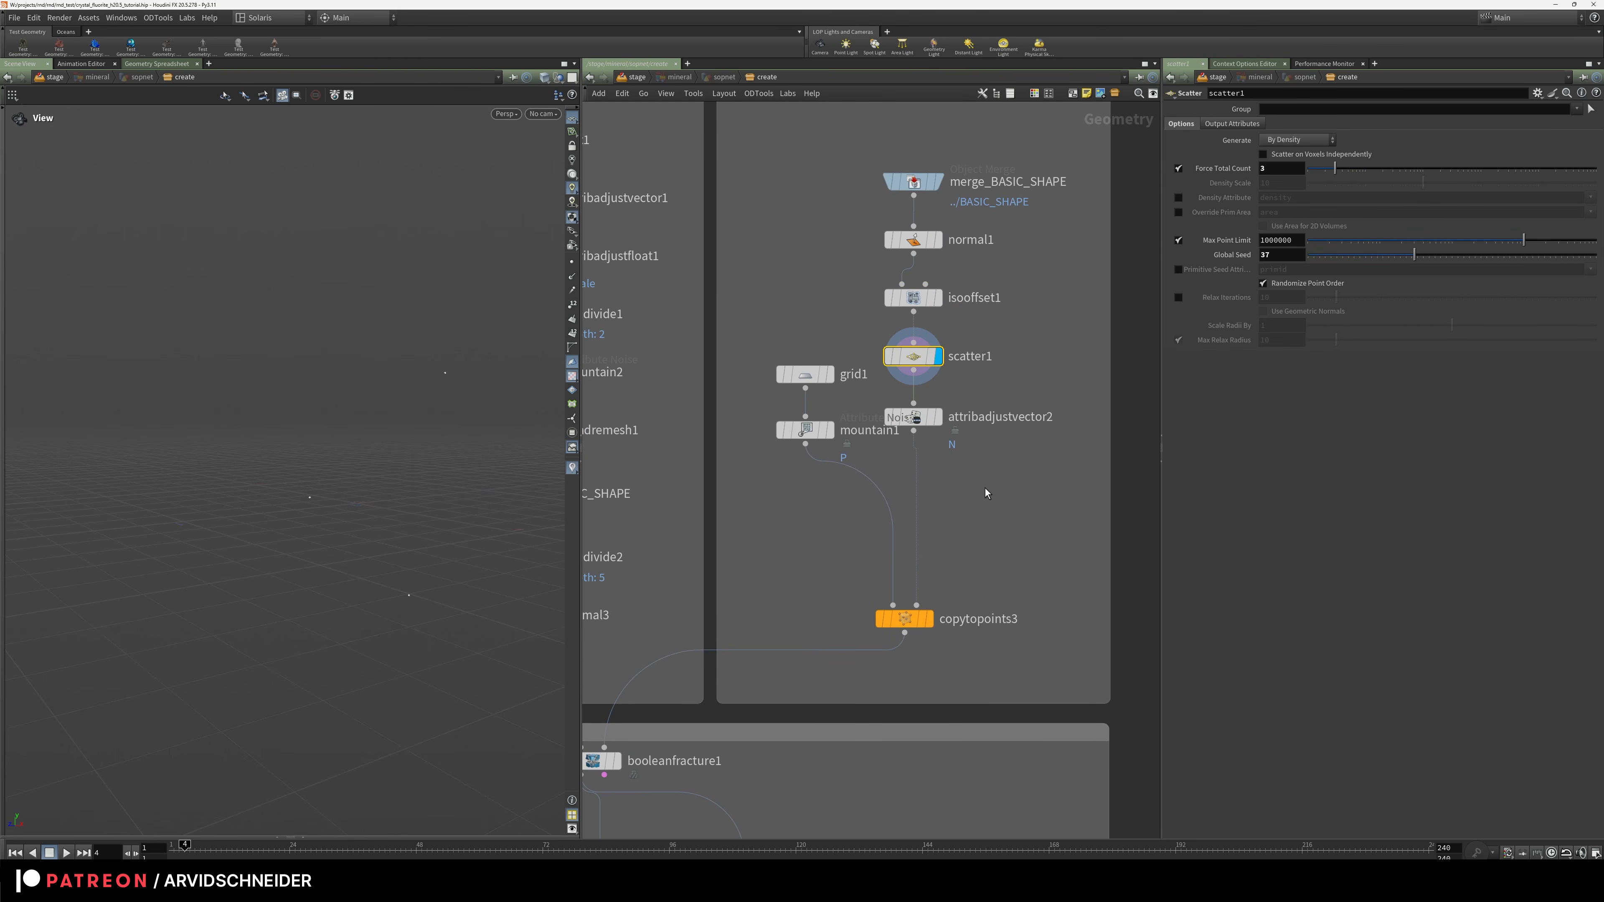
pyautogui.moveTo(966, 578); pyautogui.dragTo(975, 528, button='middle')
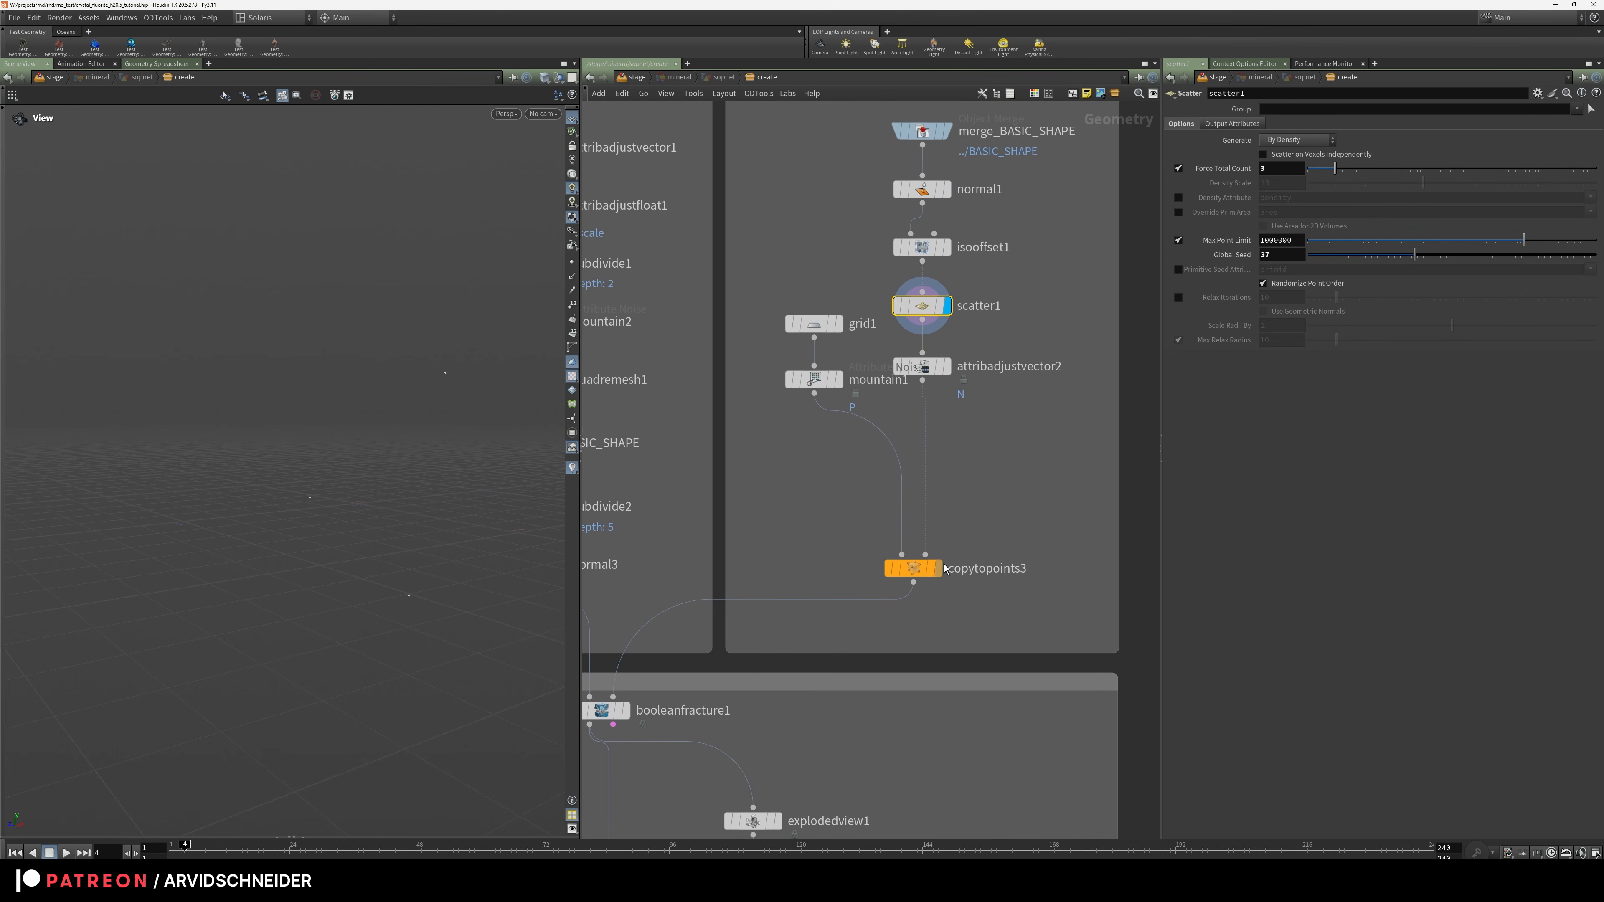
# Display the cutting surfaces from copytopoints3 and frame them in the viewport
pyautogui.click(939, 568)
pyautogui.press('f')
pyautogui.moveTo(531, 478); pyautogui.dragTo(303, 499)
# Display the booleanfracture1 result and frame the fractured shape
pyautogui.moveTo(637, 669); pyautogui.dragTo(706, 570, button='middle')
pyautogui.click(694, 612)
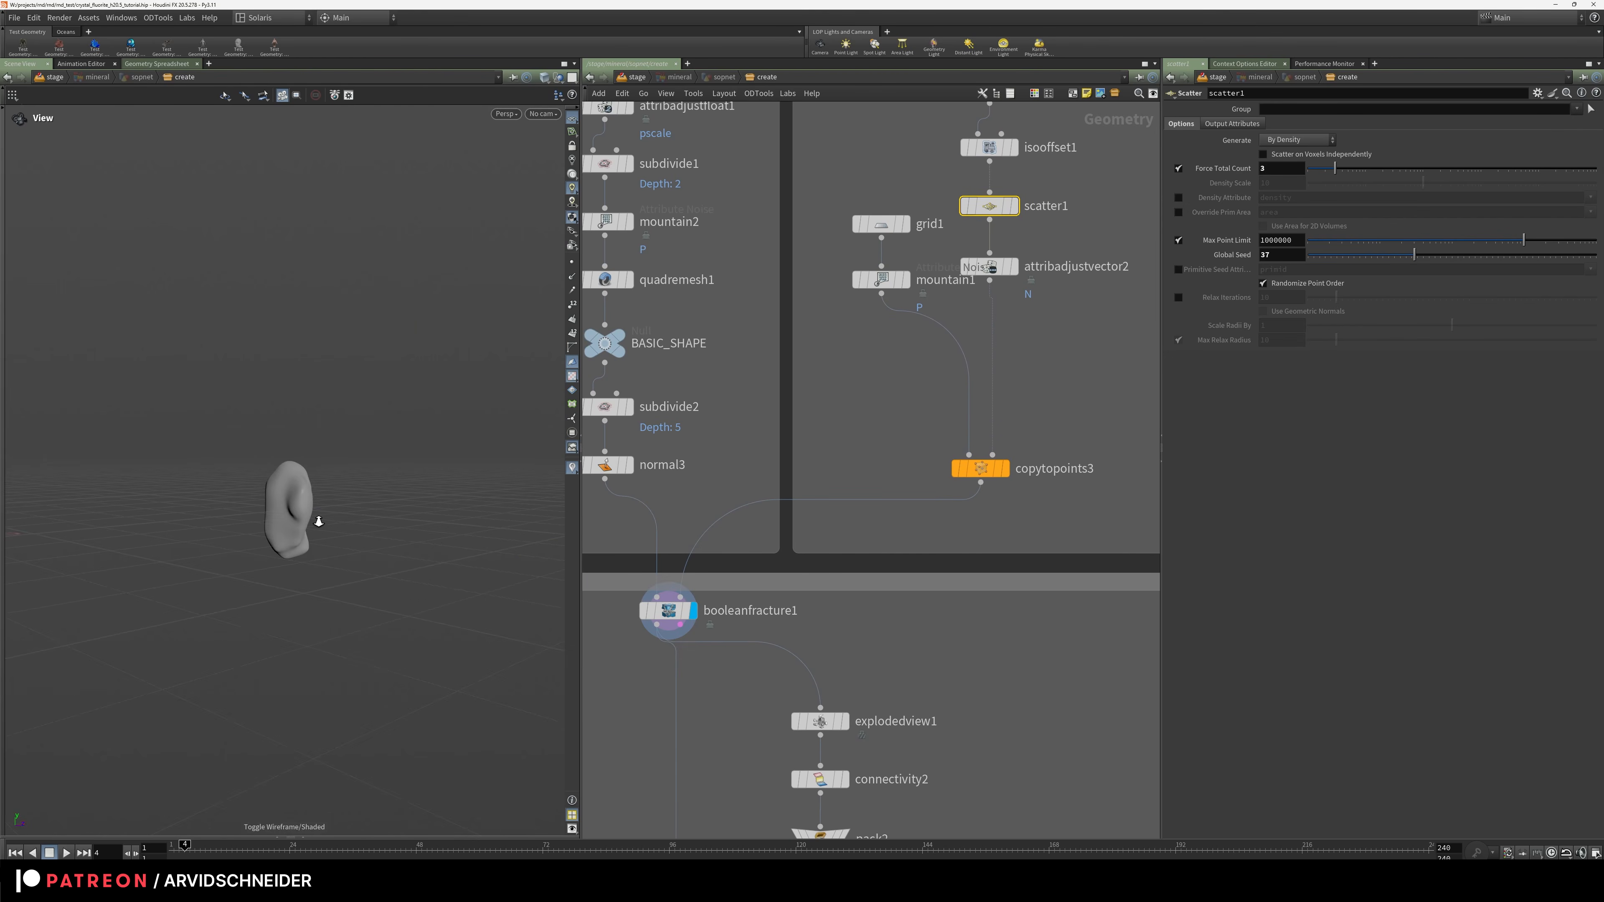
pyautogui.press('f')
pyautogui.moveTo(892, 674); pyautogui.dragTo(866, 469, button='middle')
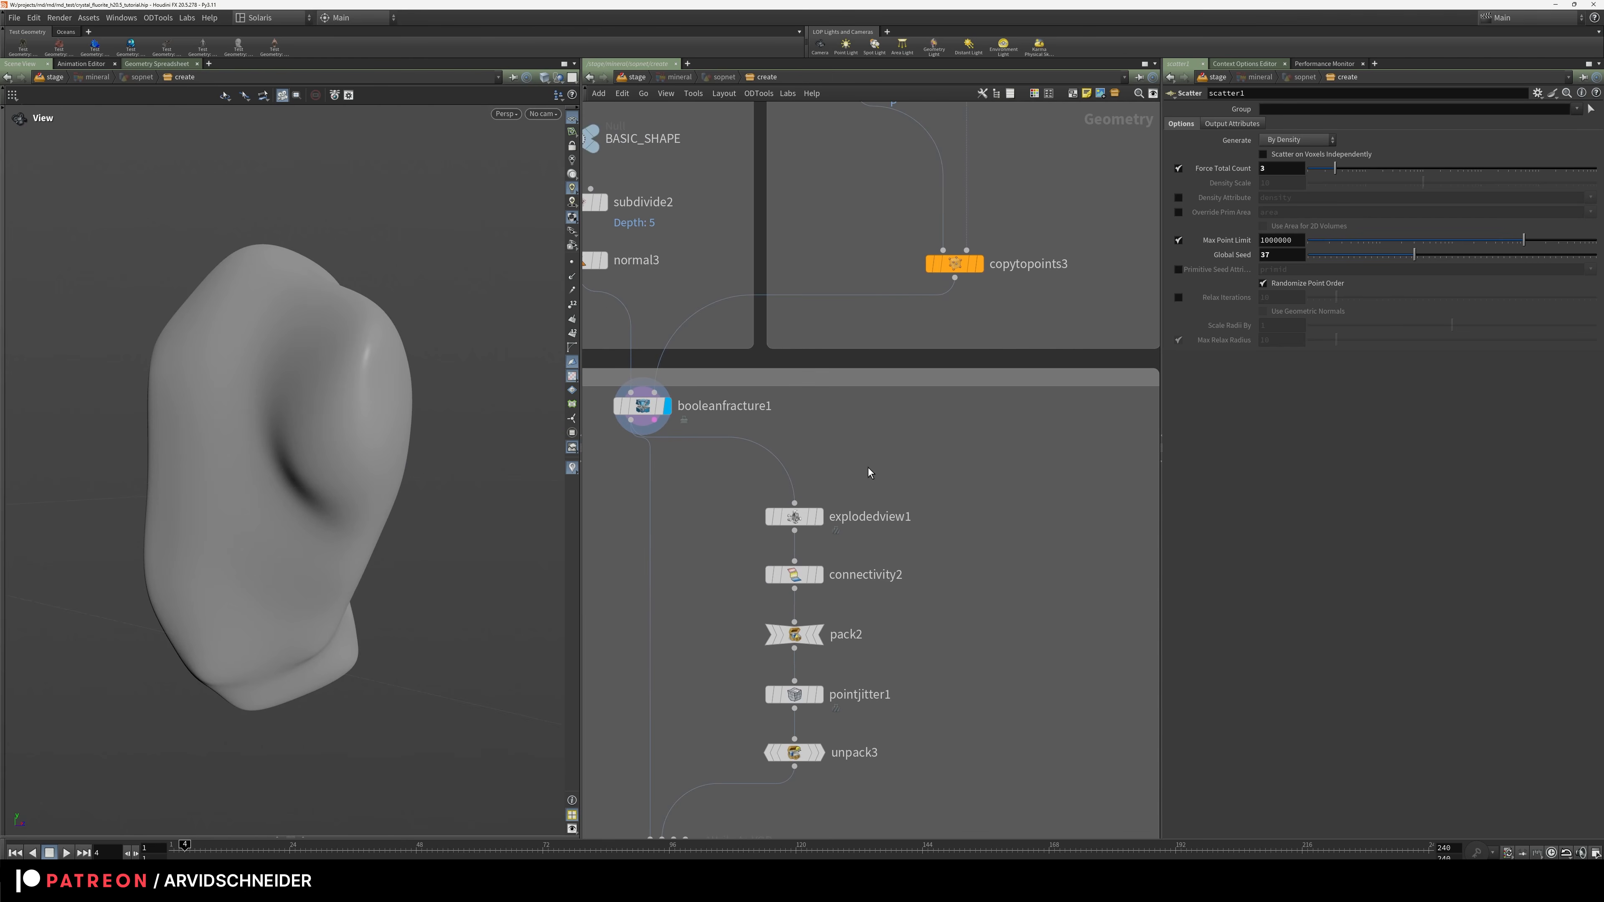
# Display explodedview1 and inspect the separated fracture pieces from several angles
pyautogui.click(819, 516)
pyautogui.moveTo(314, 573); pyautogui.dragTo(600, 158)
pyautogui.click(570, 120)
pyautogui.moveTo(406, 341); pyautogui.dragTo(462, 384)
# Set the scatter1 Global Seed to 44 and inspect the new fracture pattern in the exploded view
pyautogui.moveTo(840, 242); pyautogui.dragTo(739, 542, button='middle')
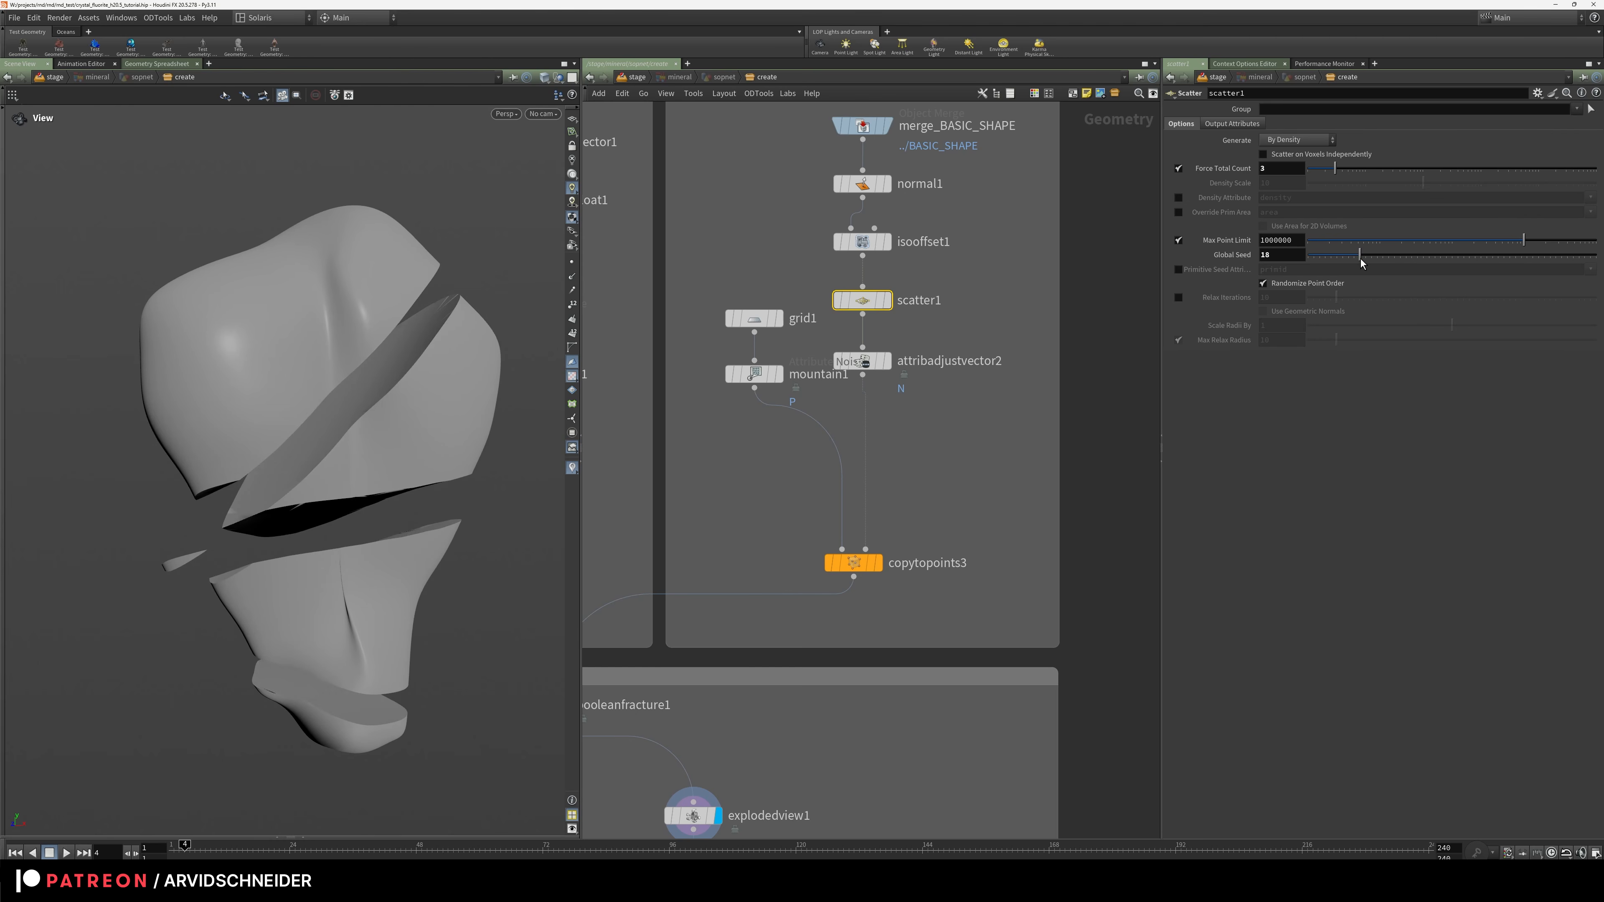
pyautogui.press('f')
pyautogui.moveTo(379, 531); pyautogui.dragTo(243, 470)
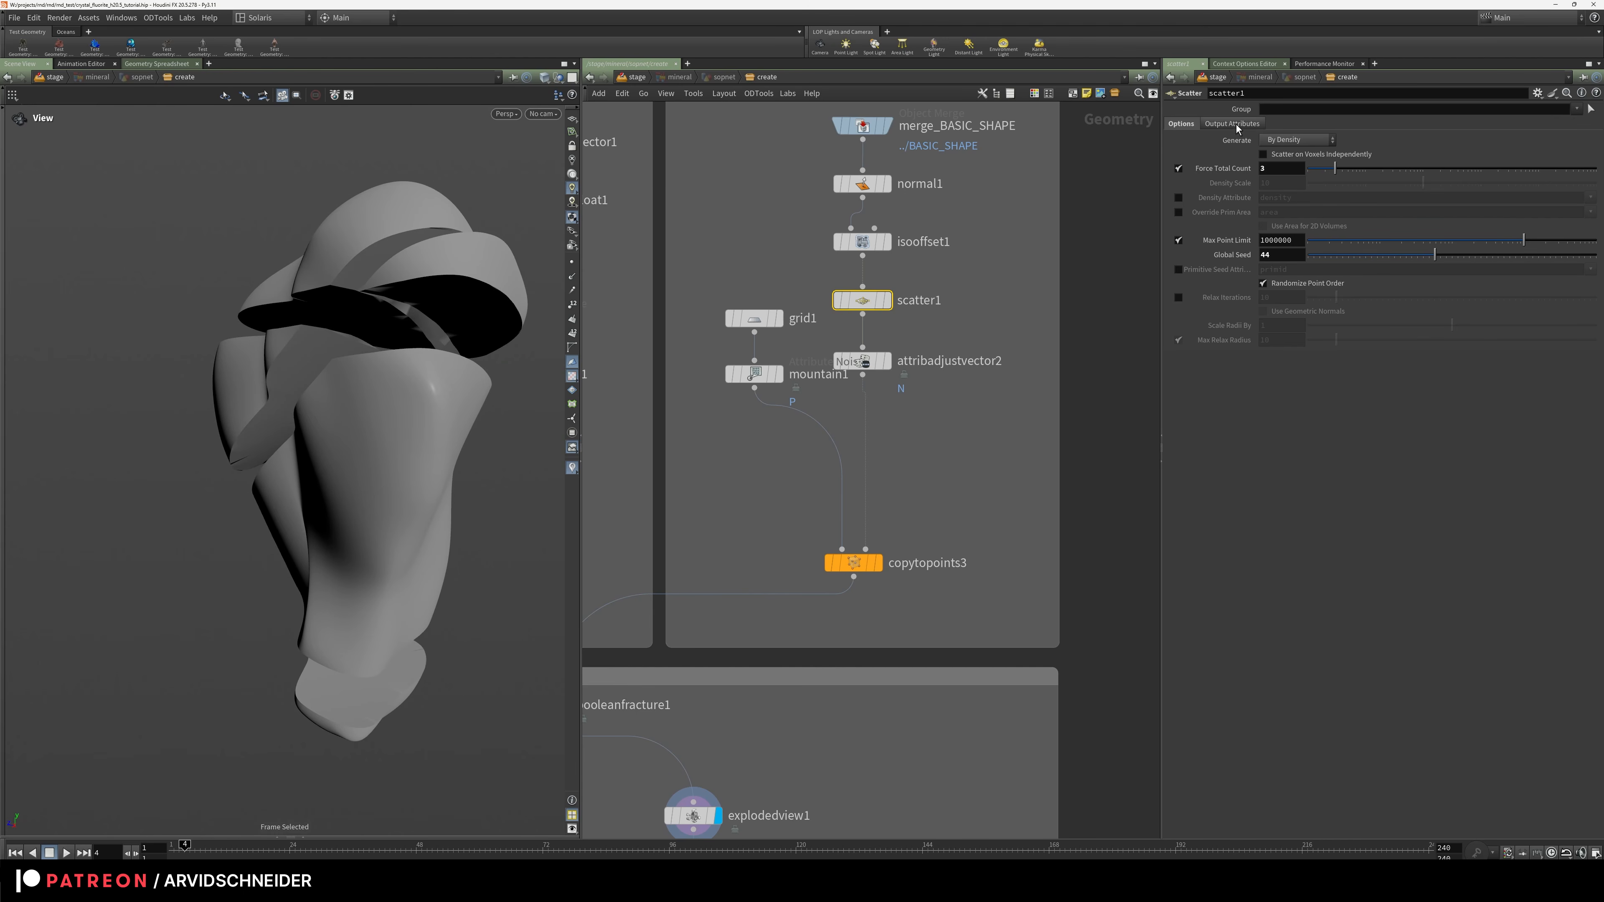
pyautogui.moveTo(380, 365); pyautogui.dragTo(465, 462)
# Review the parameters of explodedview1 and connectivity2, including connectivity2's geometry information
pyautogui.moveTo(808, 646); pyautogui.dragTo(965, 192, button='middle')
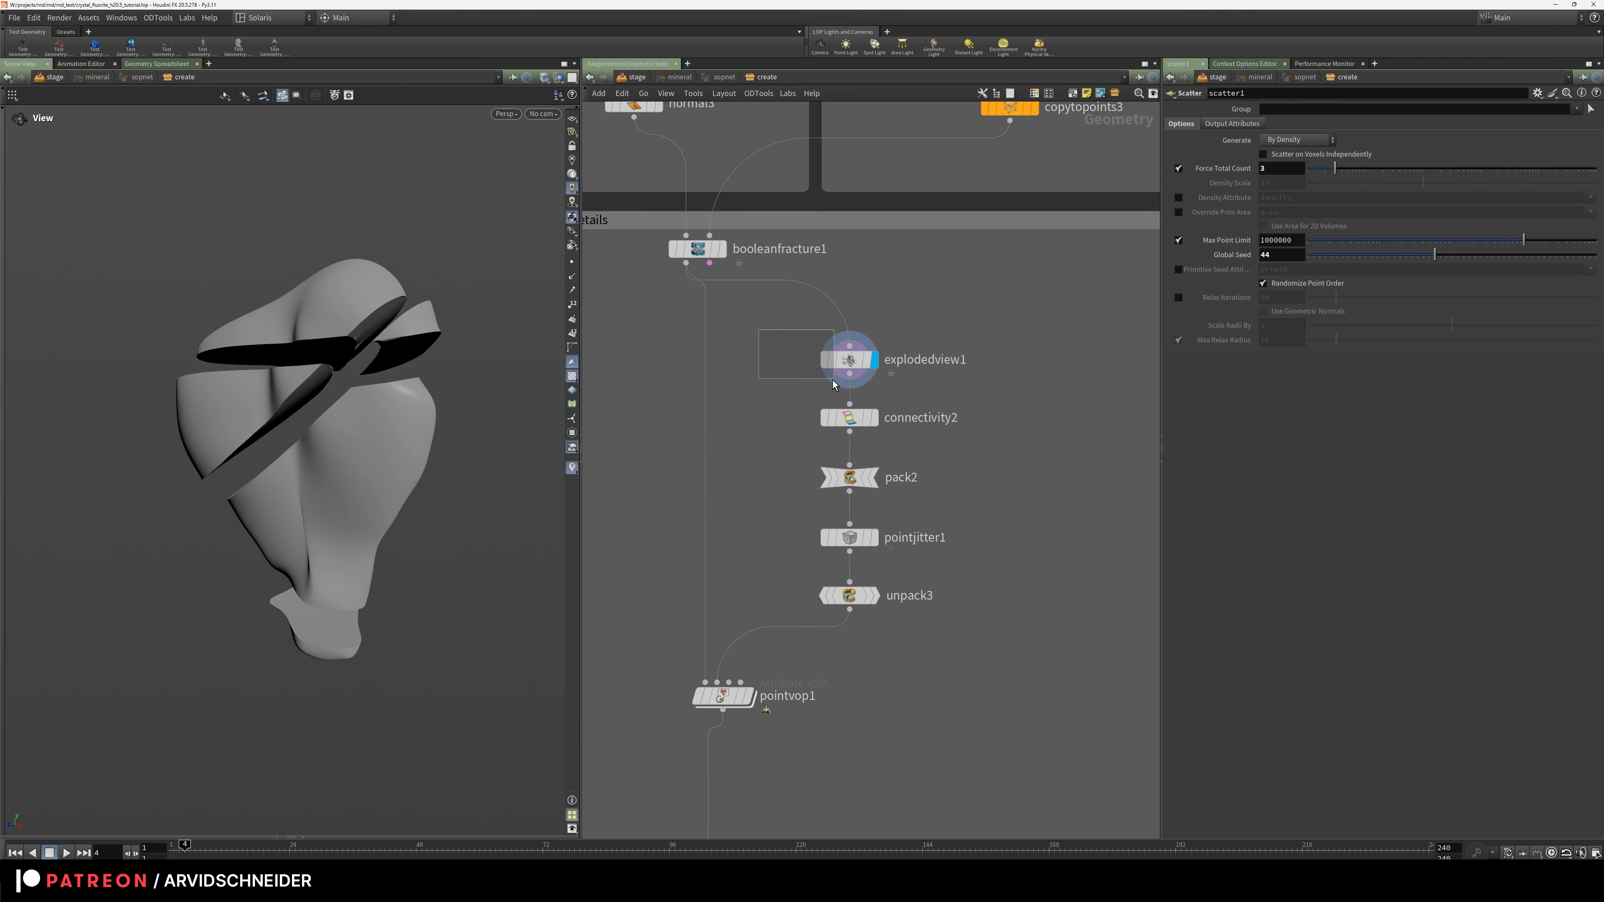
pyautogui.click(834, 361)
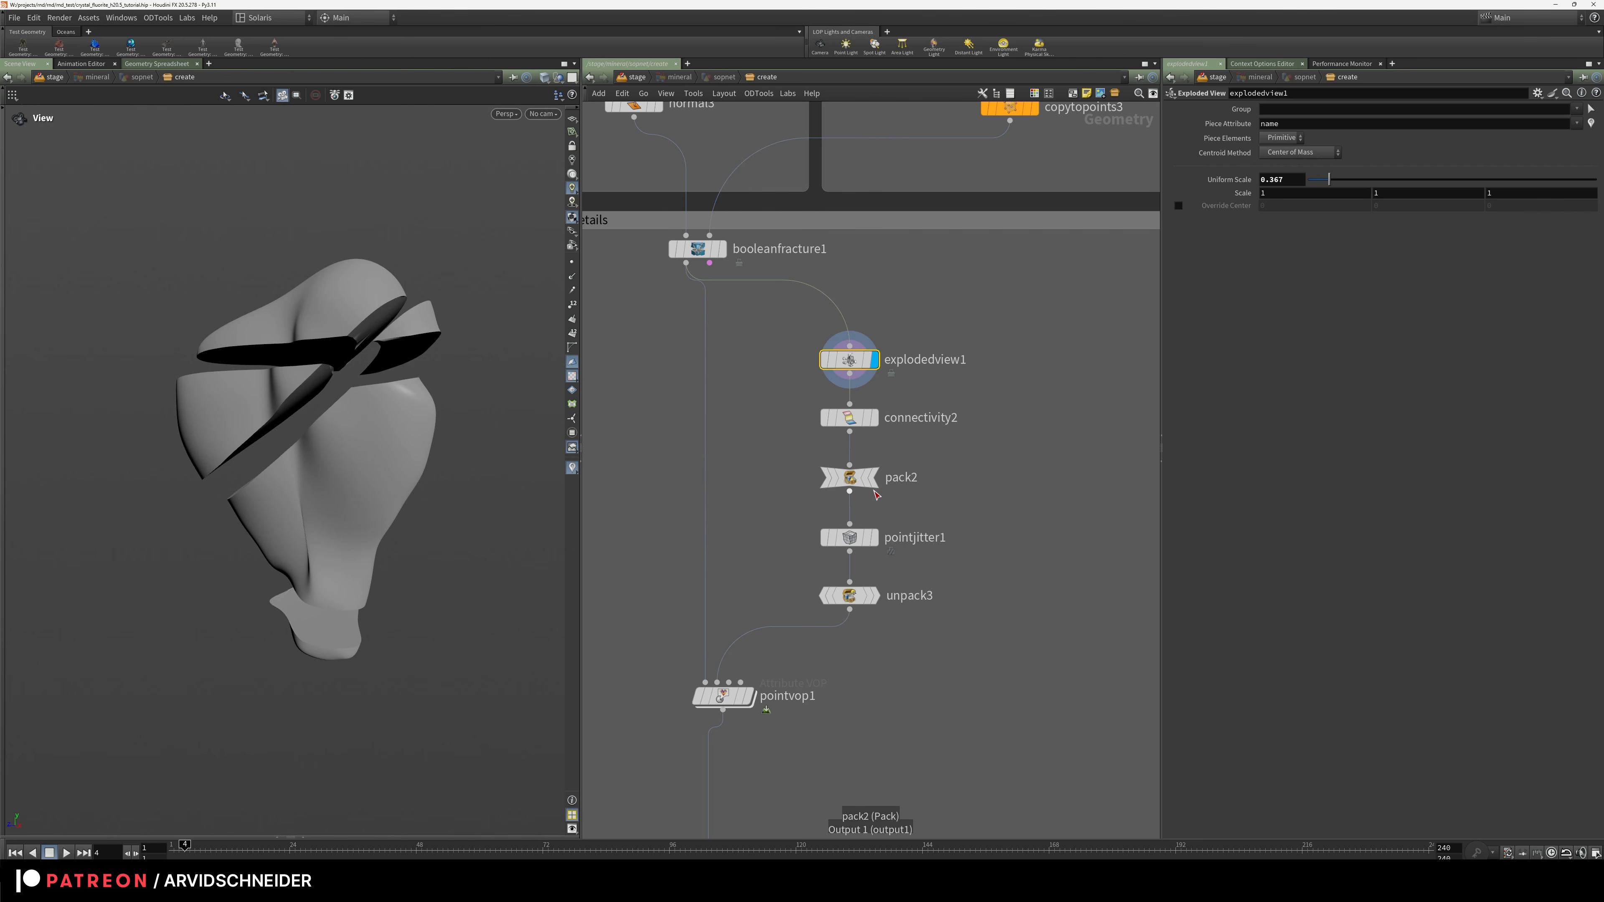
pyautogui.click(874, 479)
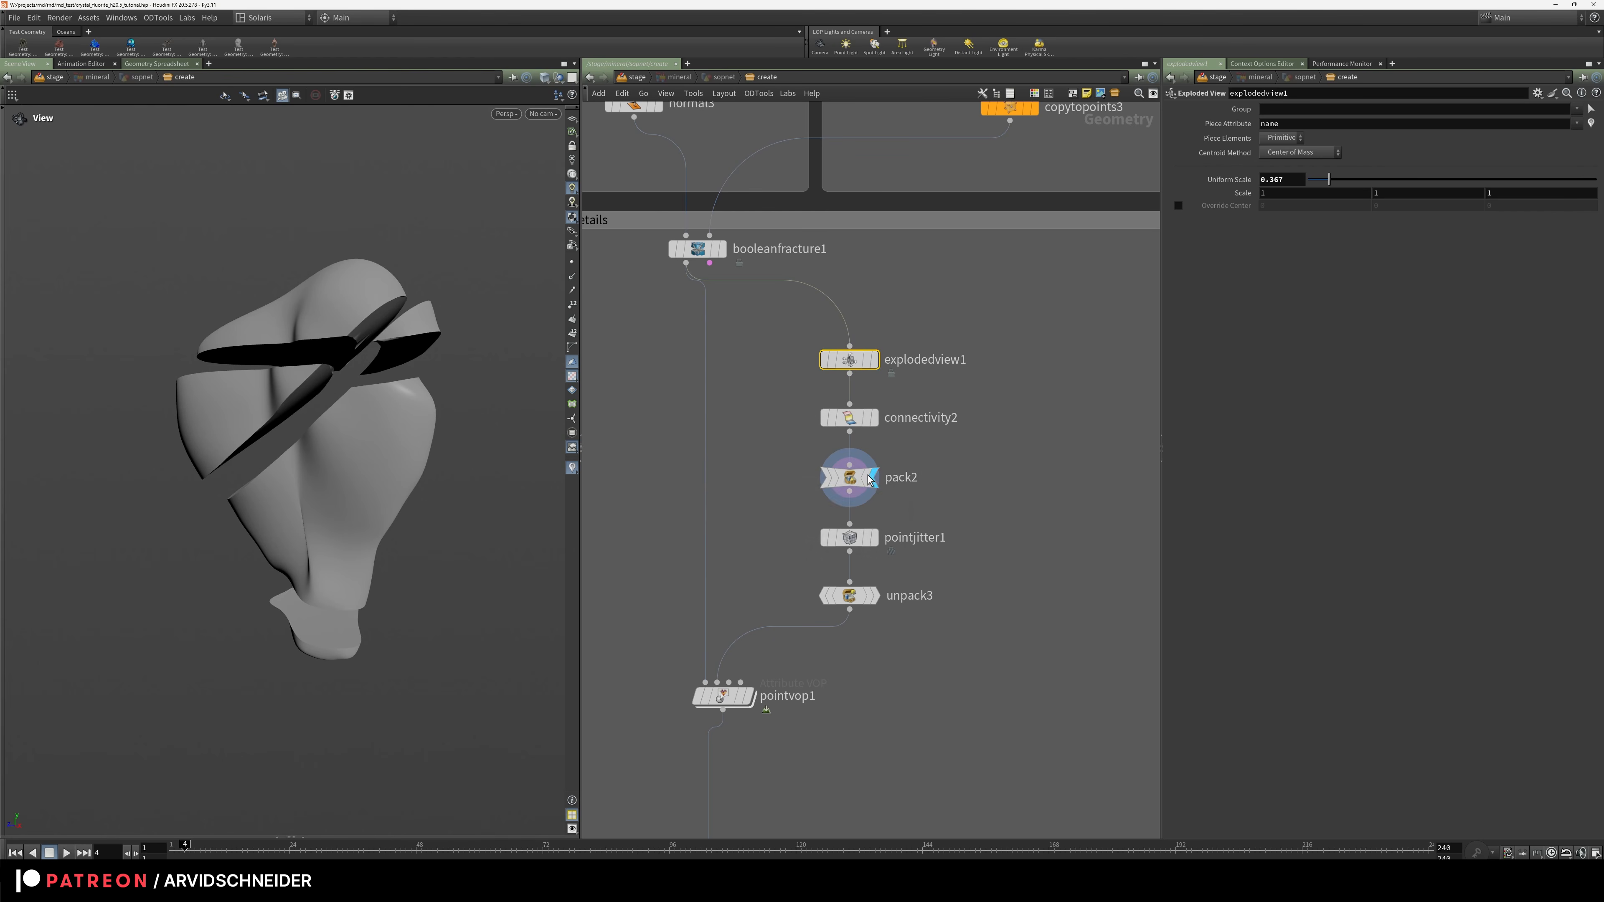
pyautogui.click(849, 478)
pyautogui.click(874, 418)
pyautogui.click(850, 418)
pyautogui.middleClick(853, 428)
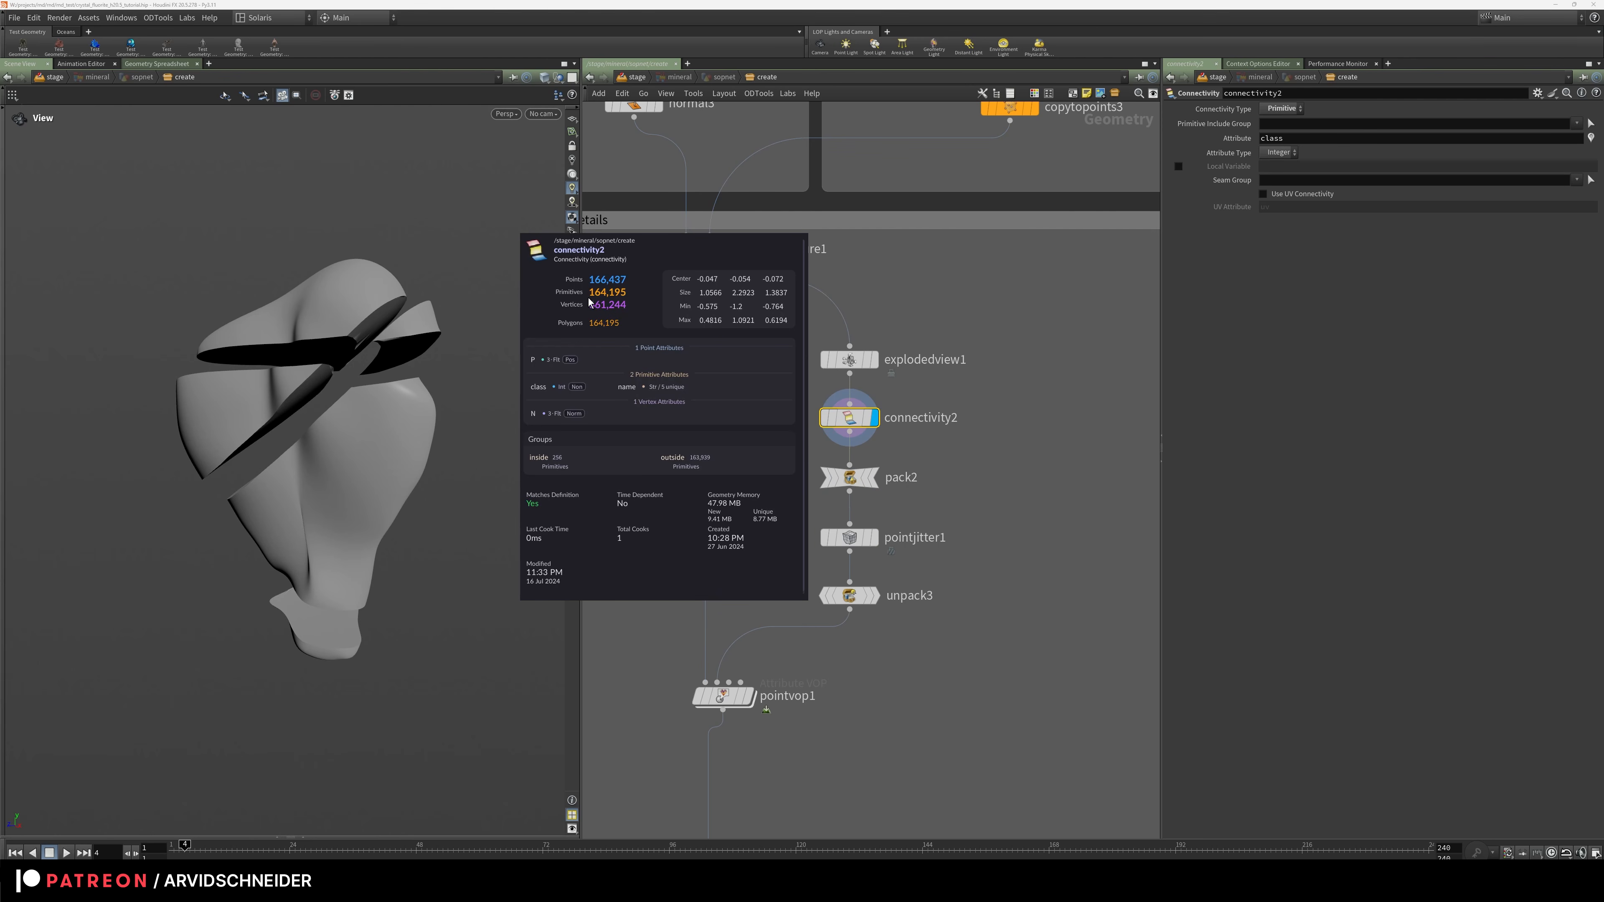
# Display pack2 and check its parameters and geometry information
pyautogui.click(849, 477)
pyautogui.click(873, 477)
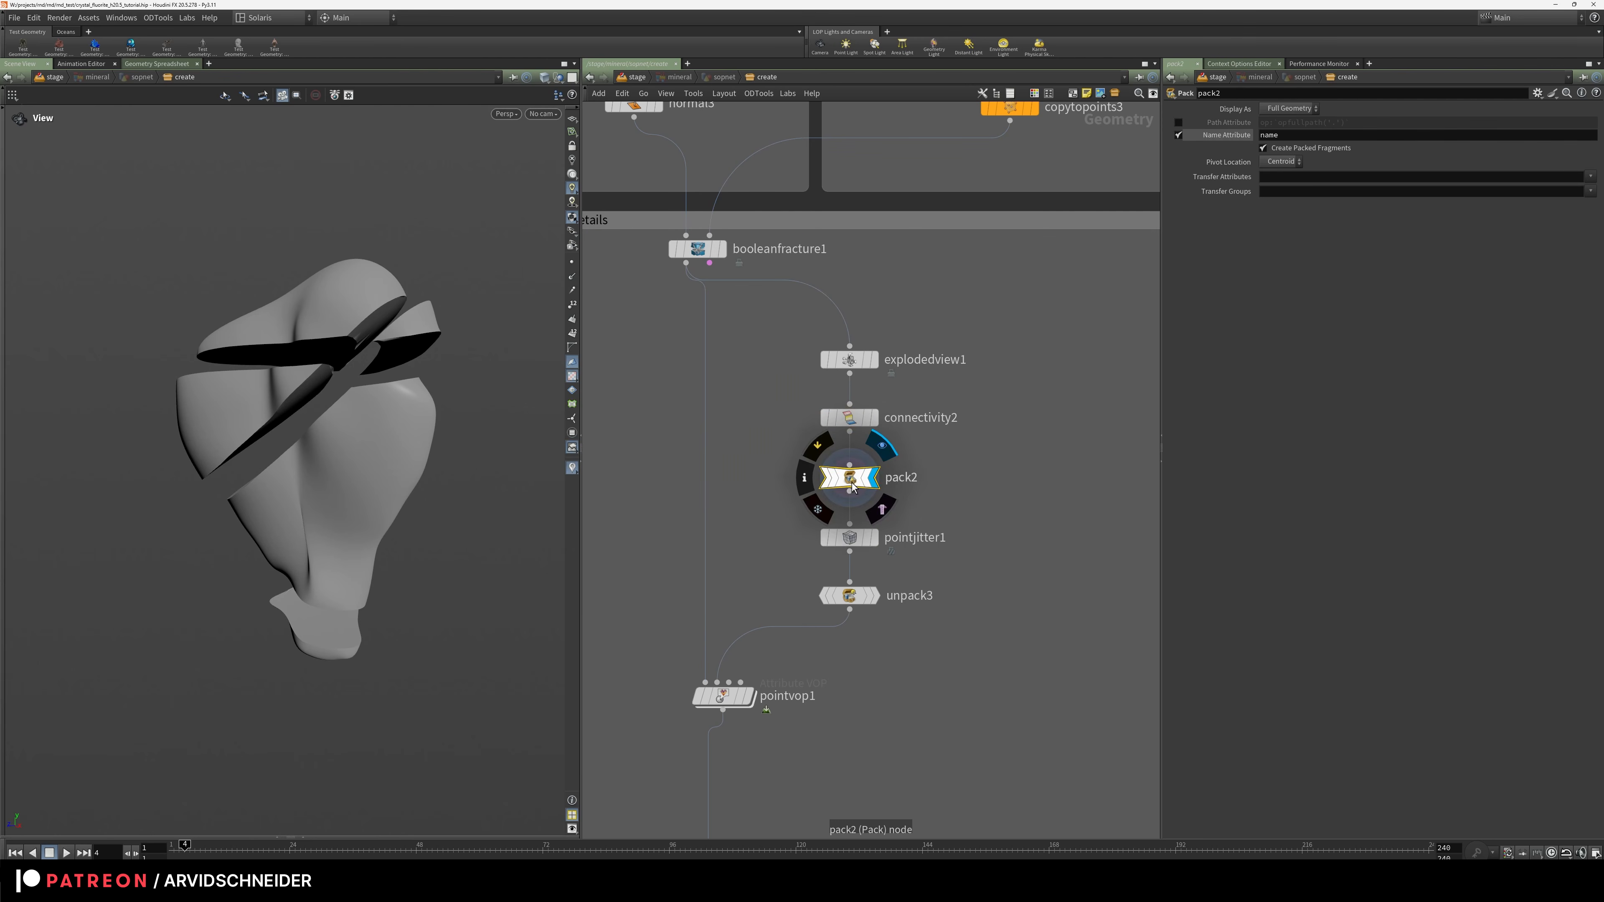
pyautogui.middleClick(854, 487)
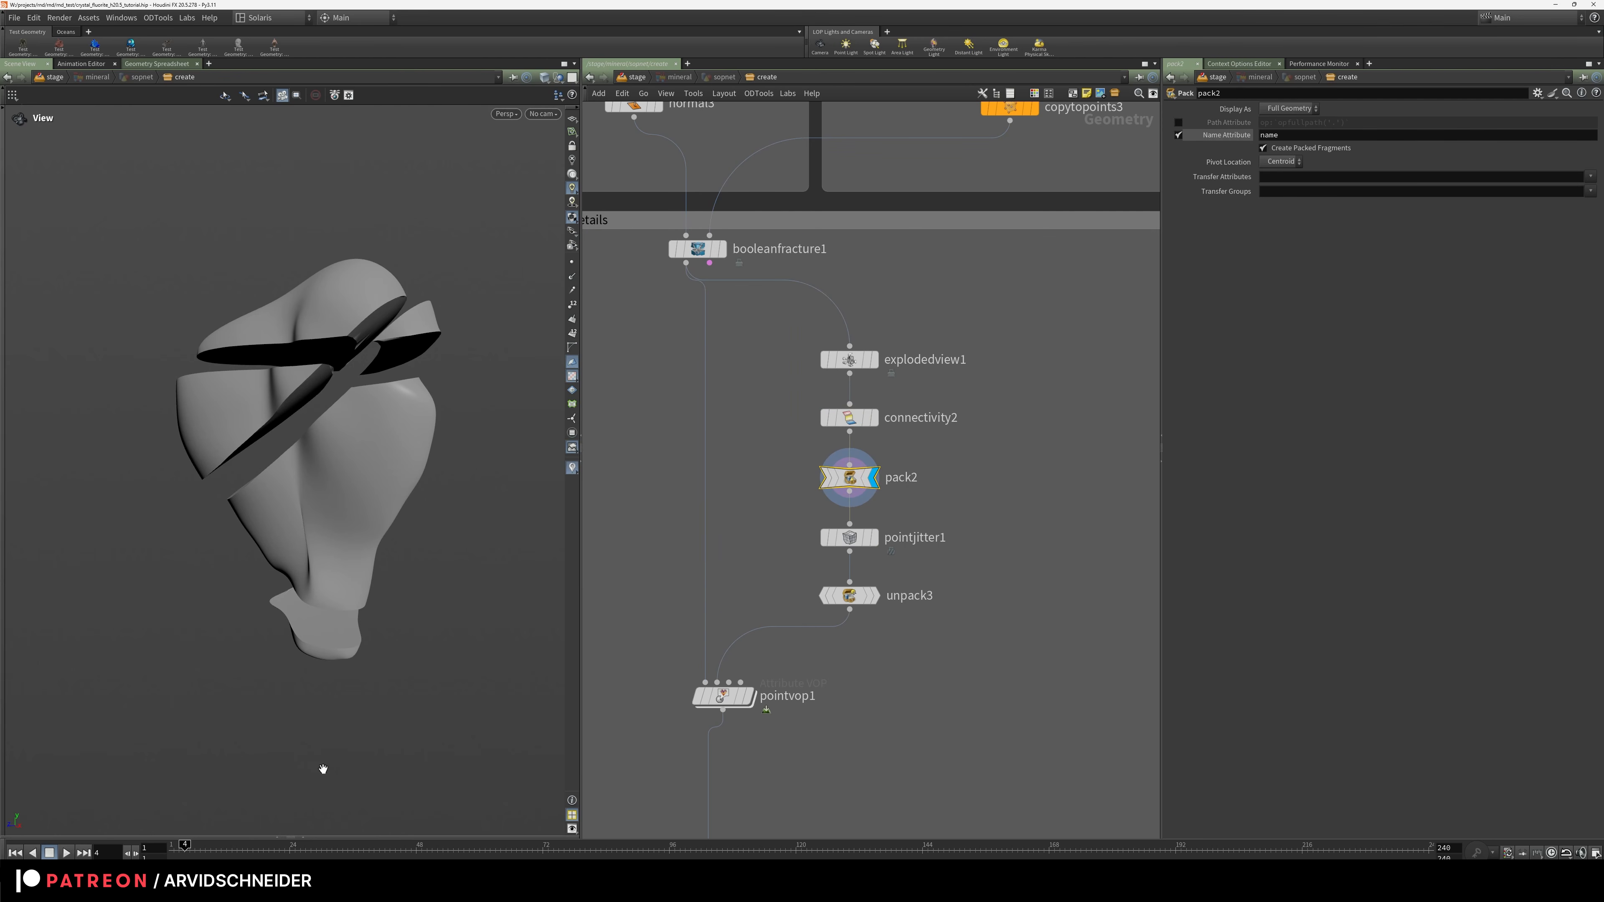
# Enlarge the Geometry Spreadsheet to inspect pack2's points, then display pointjitter1's result
pyautogui.moveTo(293, 840); pyautogui.dragTo(293, 461)
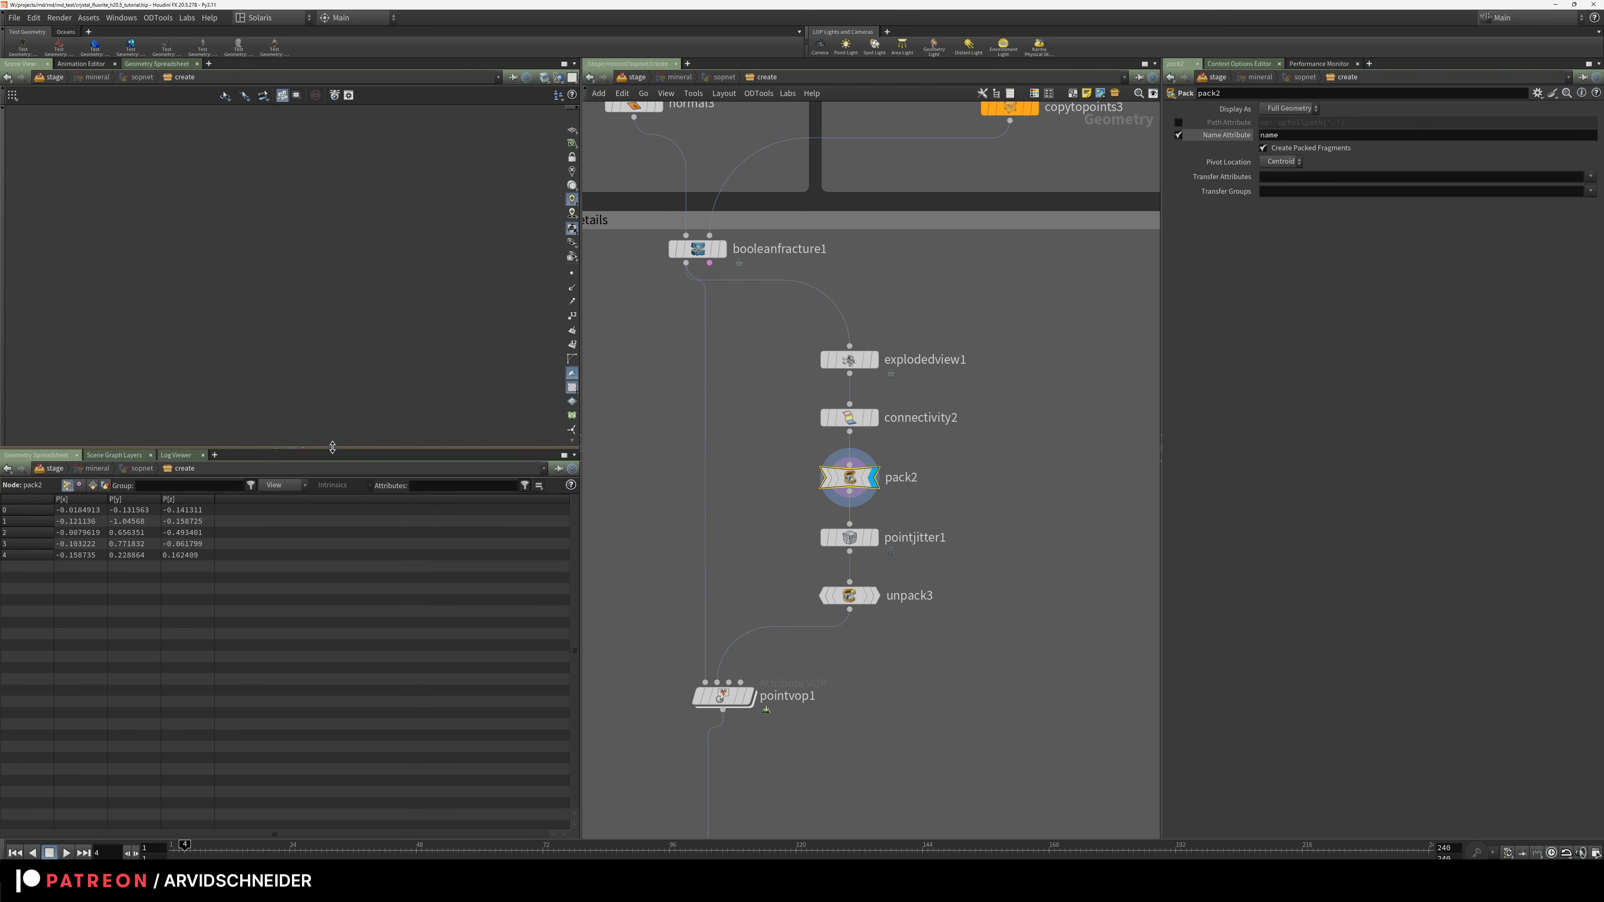
pyautogui.click(68, 498)
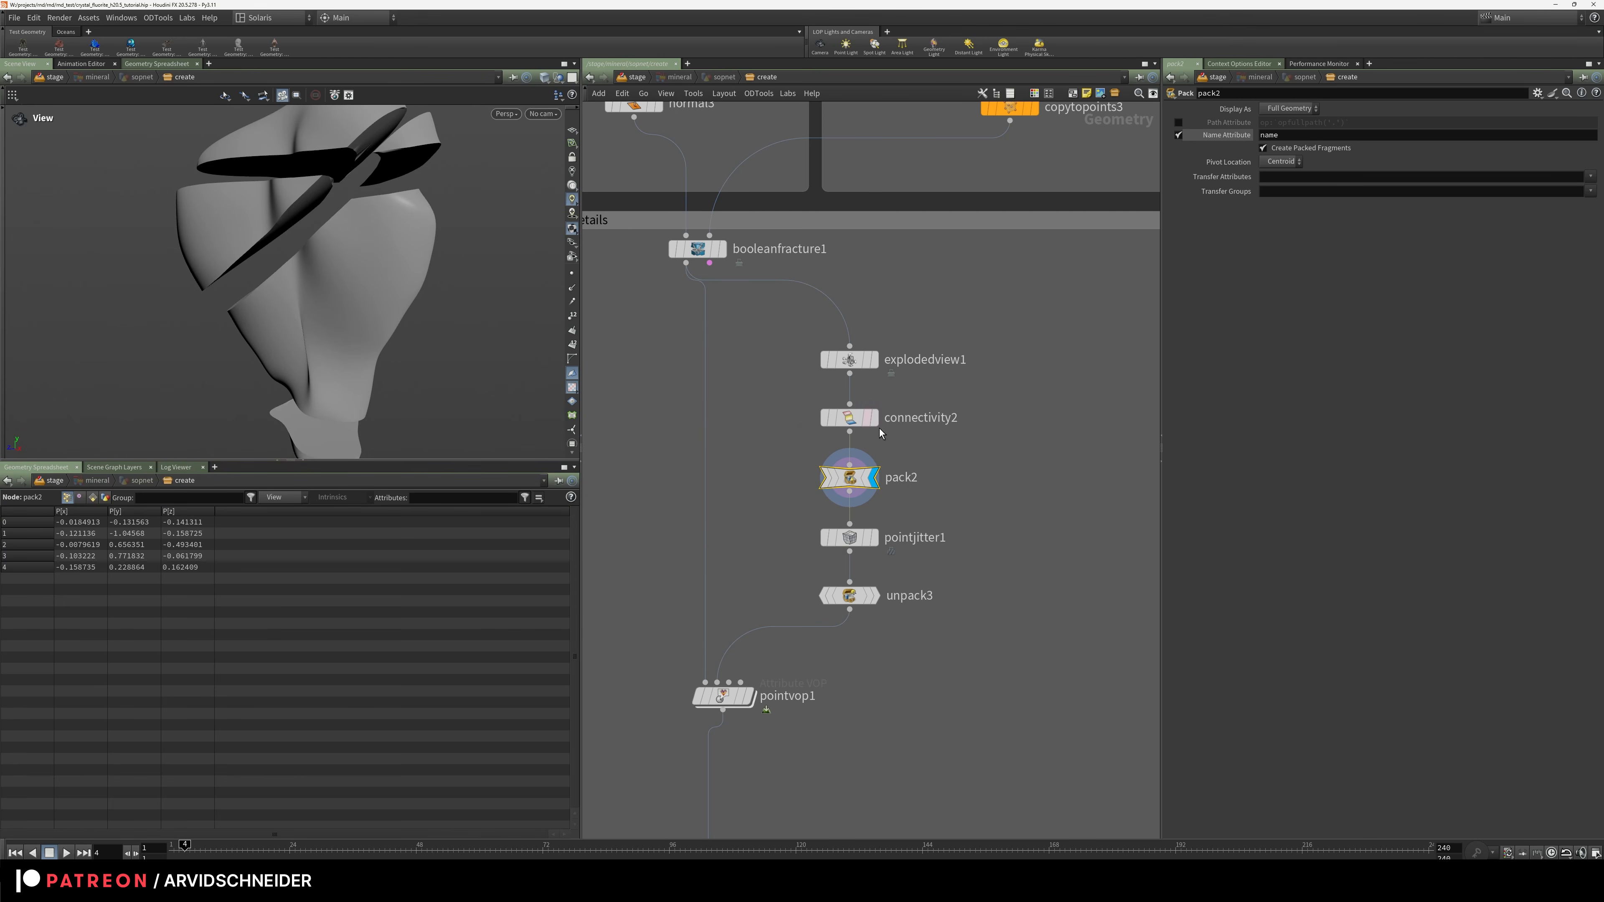
pyautogui.moveTo(876, 549)
pyautogui.click(874, 541)
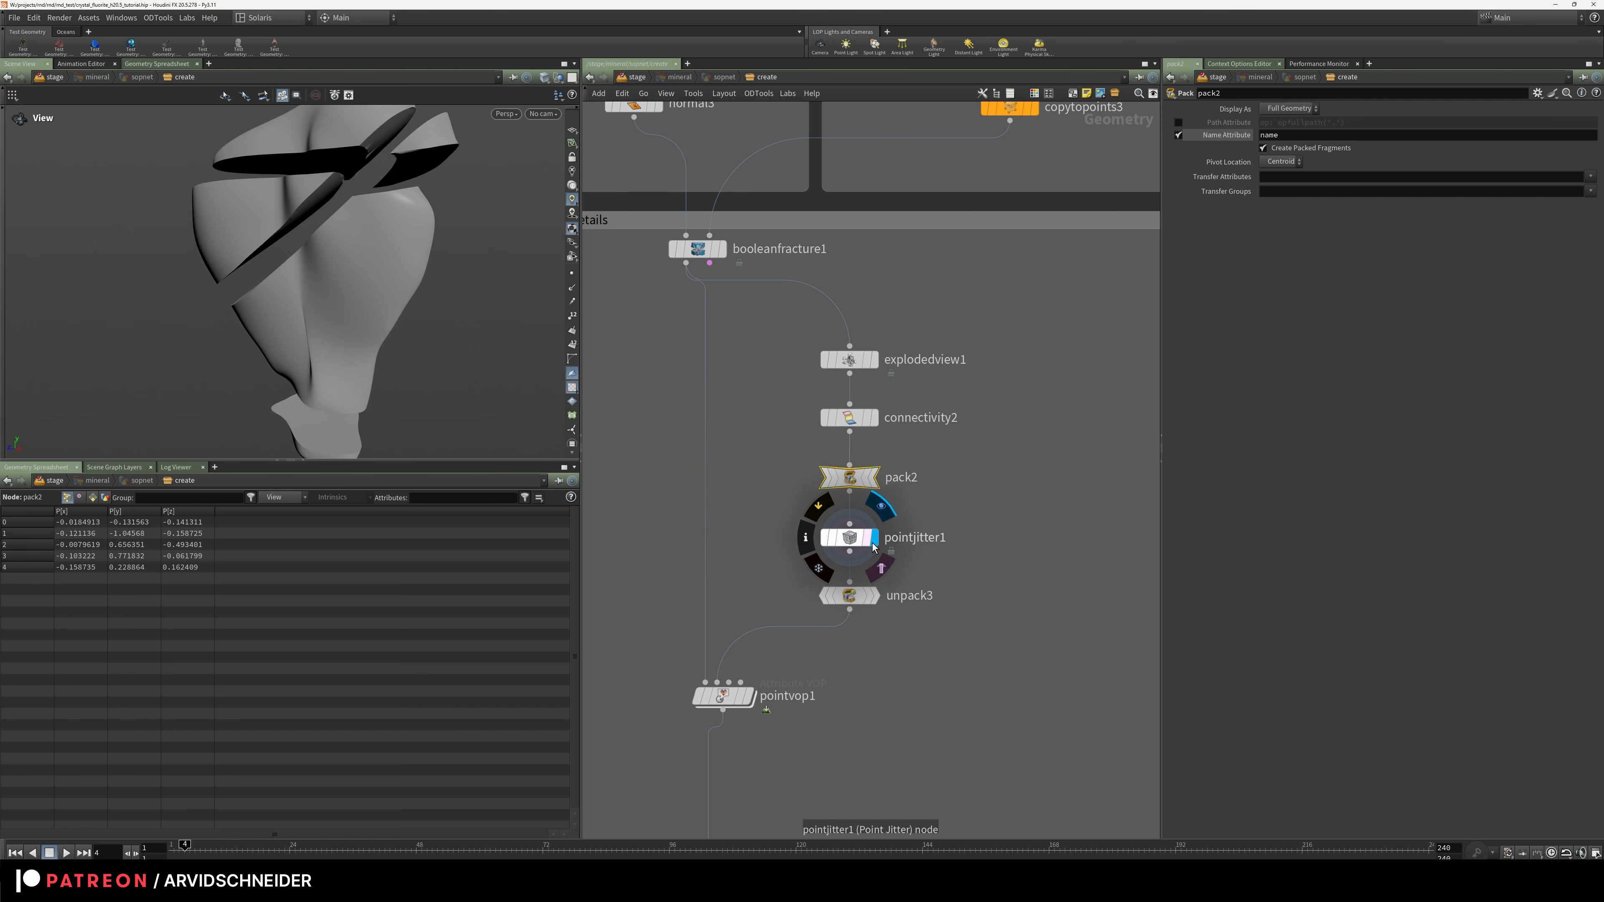
# Select pointjitter1, try a different Scale on it and undo the change
pyautogui.click(848, 544)
pyautogui.moveTo(419, 297); pyautogui.dragTo(405, 345, button='middle')
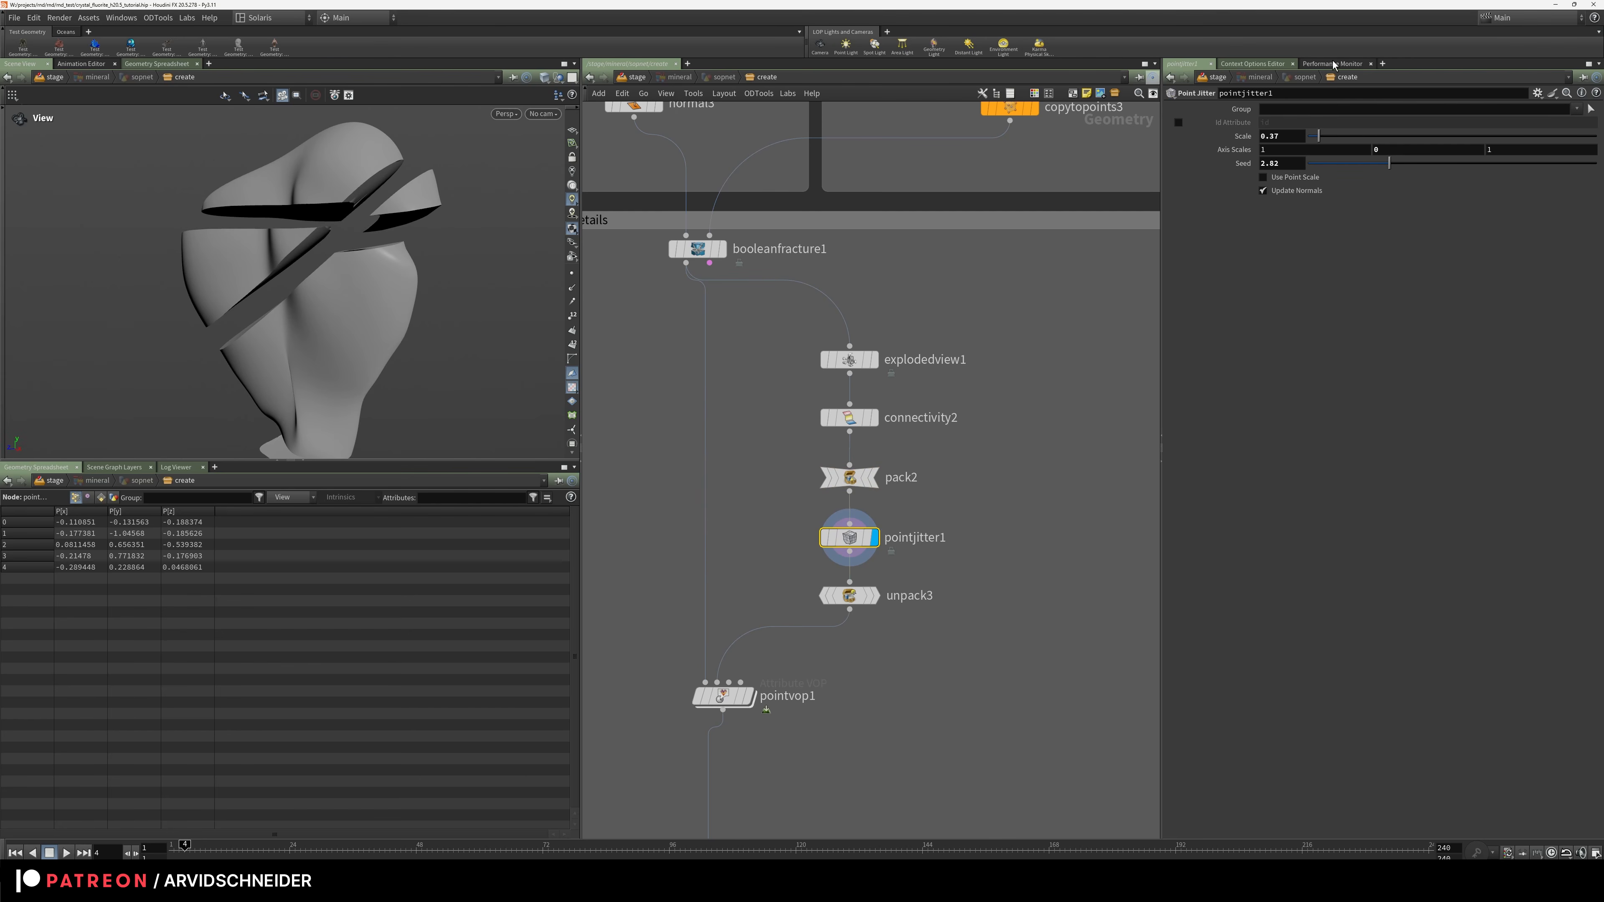
pyautogui.moveTo(1320, 137)
pyautogui.mouseDown()
pyautogui.moveTo(1370, 144)
pyautogui.moveTo(1296, 149)
pyautogui.moveTo(1330, 149)
pyautogui.mouseUp()
pyautogui.hotkey('ctrl', 'z')
pyautogui.moveTo(440, 273)
pyautogui.mouseDown()
pyautogui.moveTo(330, 204)
pyautogui.moveTo(423, 261)
pyautogui.mouseUp()
# Display unpack3's result, then pointvop1's result shaded with its wireframe overlaid
pyautogui.click(876, 597)
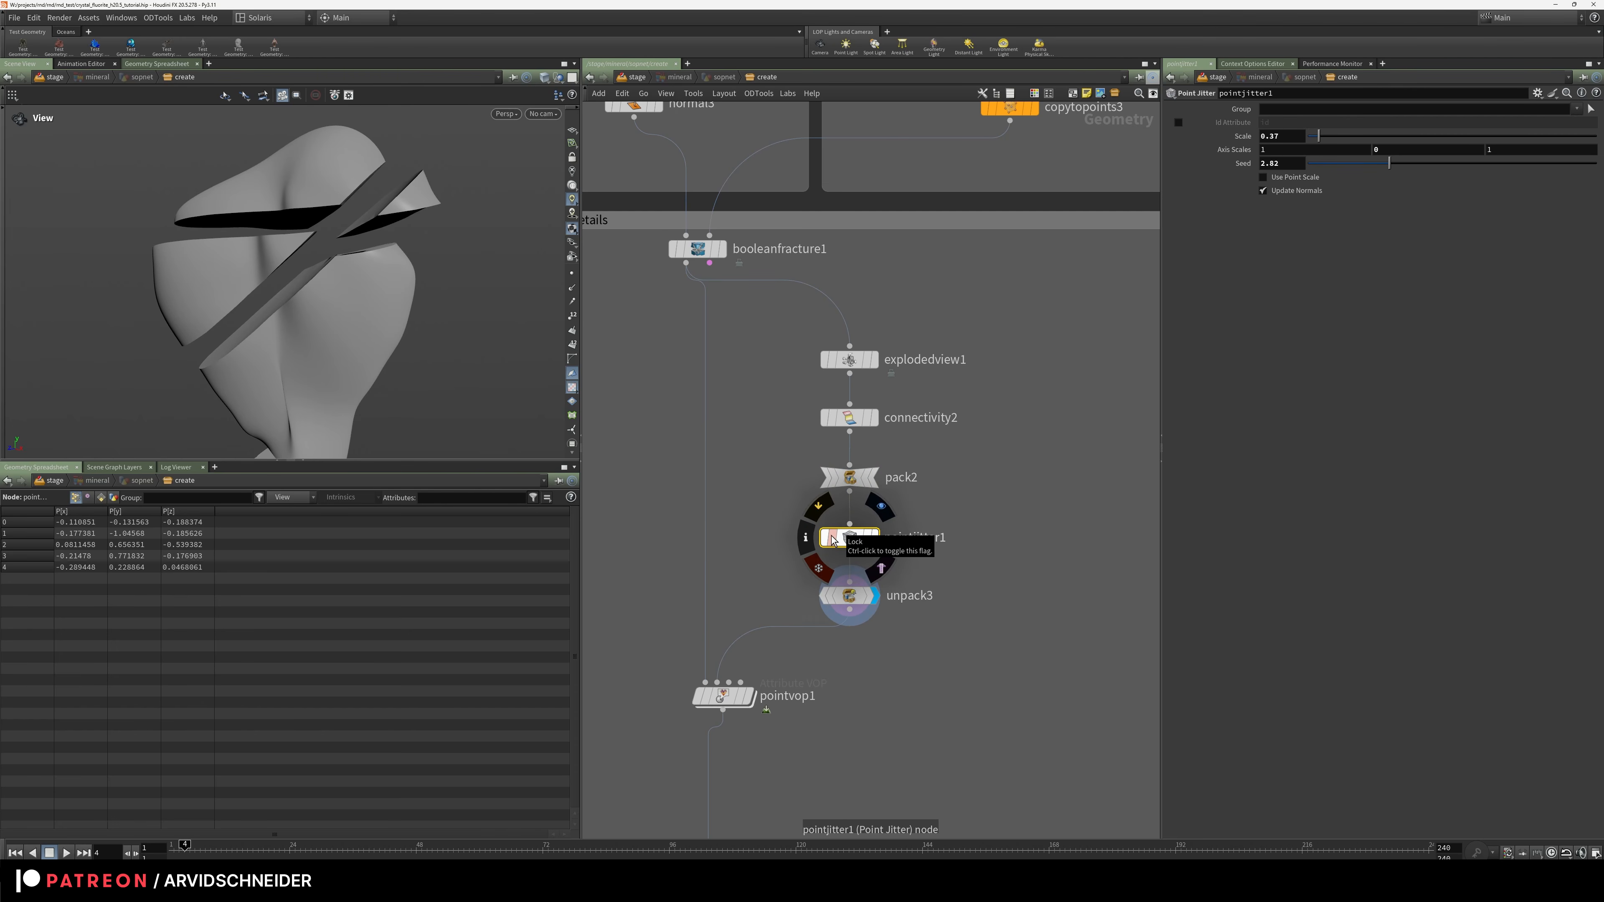
pyautogui.moveTo(666, 594); pyautogui.dragTo(709, 487, button='middle')
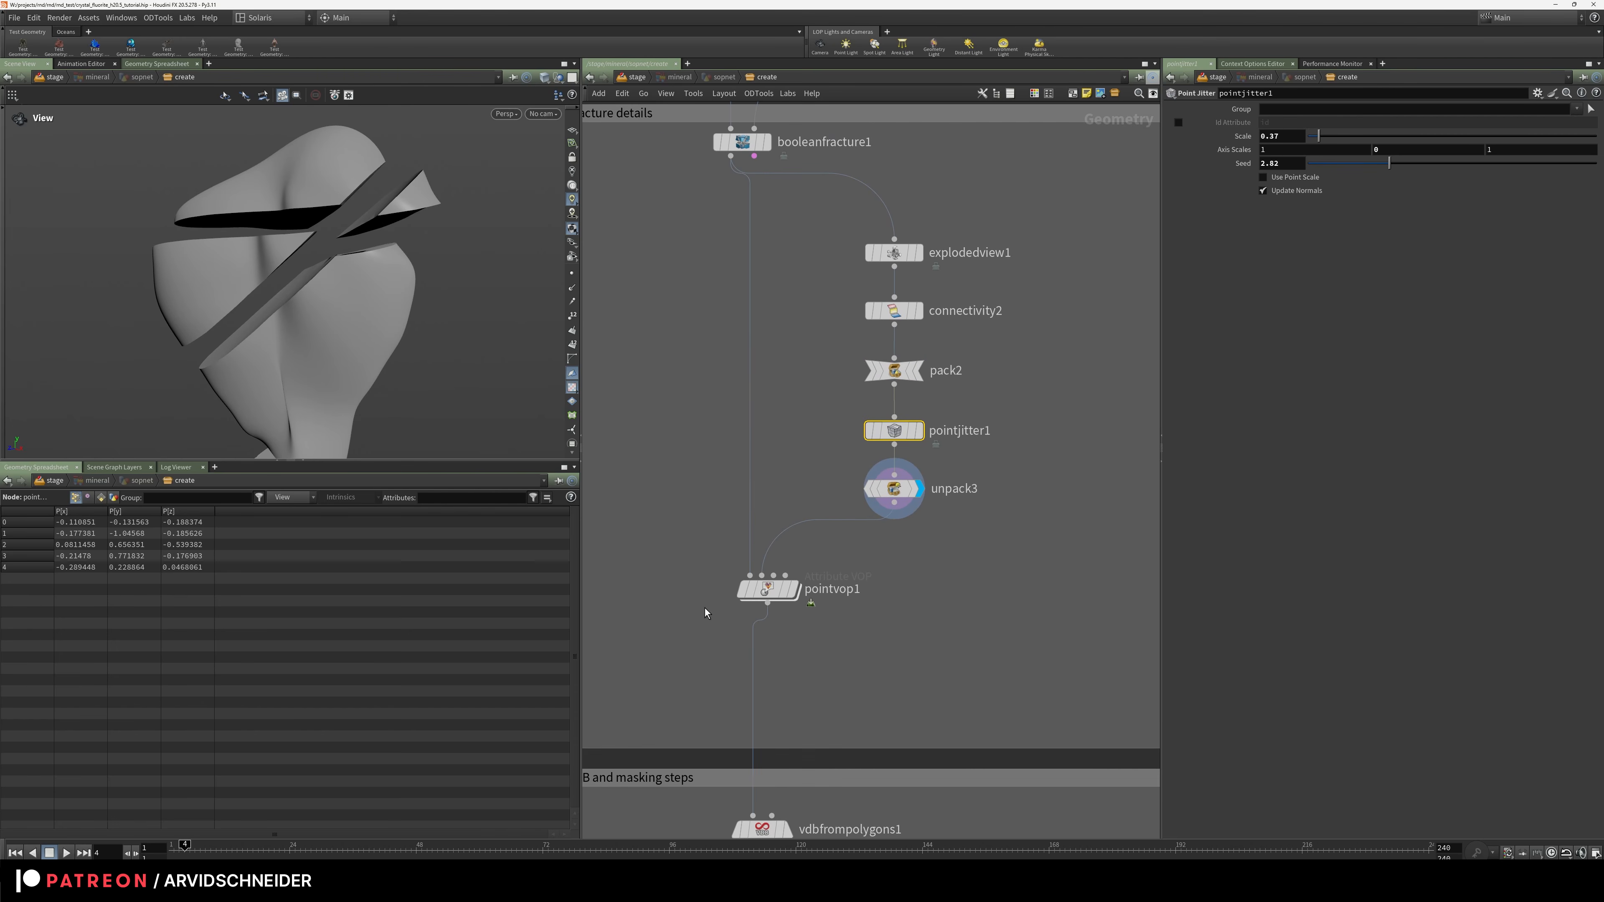
pyautogui.scroll(2, 691, 622)
pyautogui.click(815, 589)
pyautogui.click(816, 589)
pyautogui.moveTo(259, 190)
pyautogui.mouseDown()
pyautogui.moveTo(312, 226)
pyautogui.moveTo(236, 258)
pyautogui.moveTo(290, 263)
pyautogui.mouseUp()
pyautogui.hotkey('shift', 'w')
pyautogui.hotkey('shift', 'w')
pyautogui.hotkey('shift', 'w')
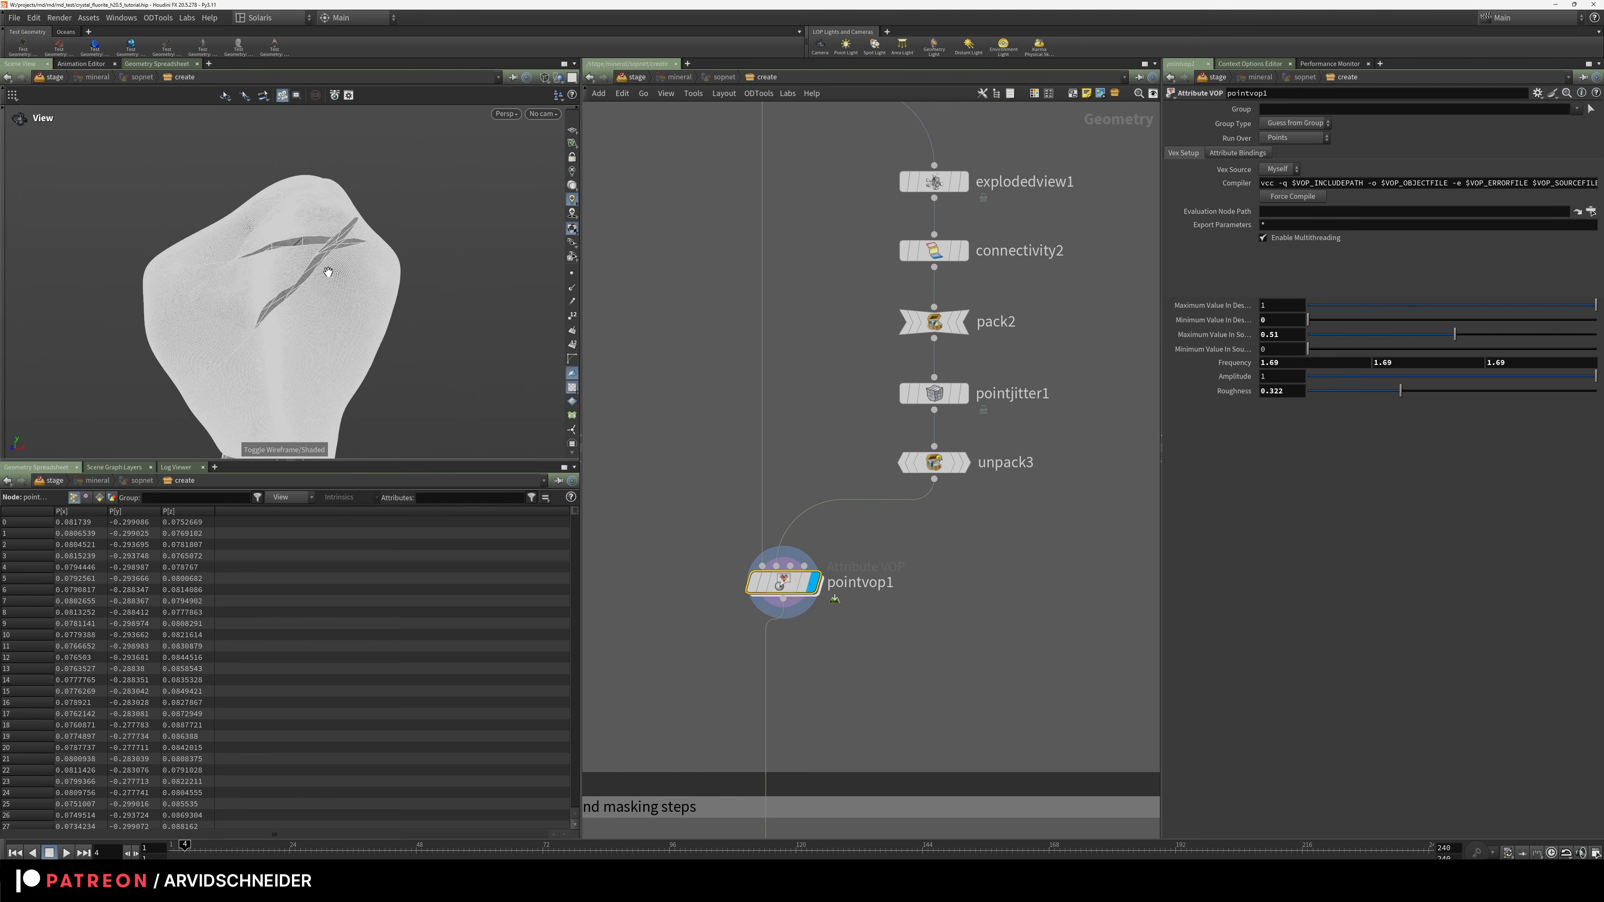
# Examine the fracture gaps of pointvop1's result from several sides, then compare with the results of unpack3 and booleanfracture1
pyautogui.moveTo(302, 368); pyautogui.dragTo(459, 308, button='right')
pyautogui.moveTo(459, 308); pyautogui.dragTo(261, 329)
pyautogui.moveTo(261, 329); pyautogui.dragTo(285, 341, button='right')
pyautogui.moveTo(285, 340); pyautogui.dragTo(448, 322)
pyautogui.press('f')
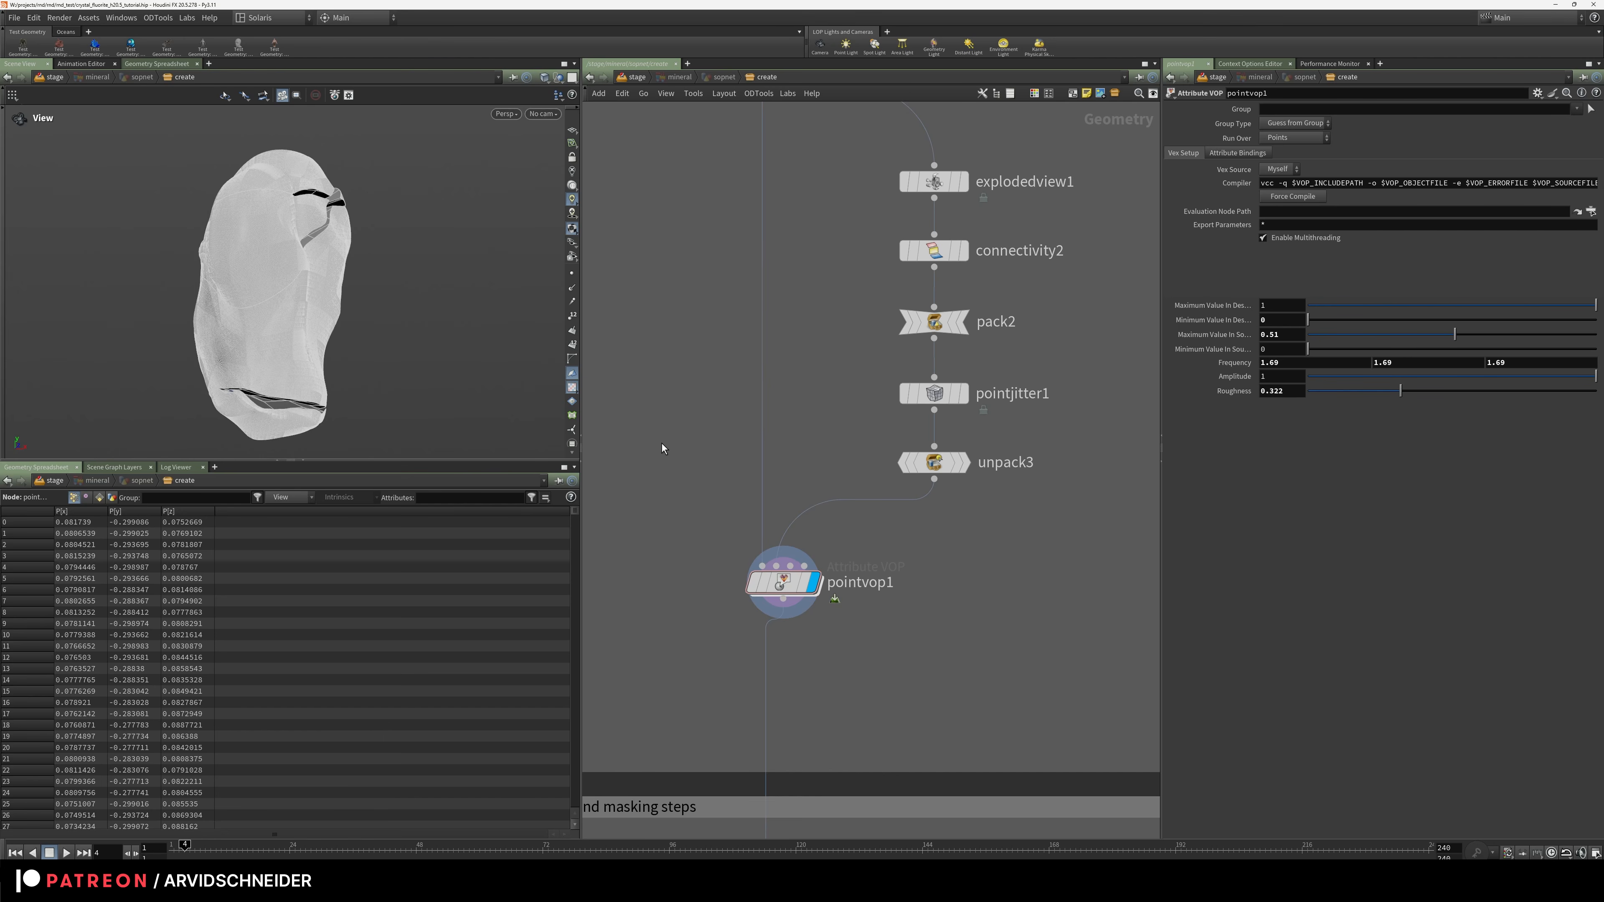
pyautogui.click(970, 466)
pyautogui.moveTo(261, 304); pyautogui.dragTo(407, 331)
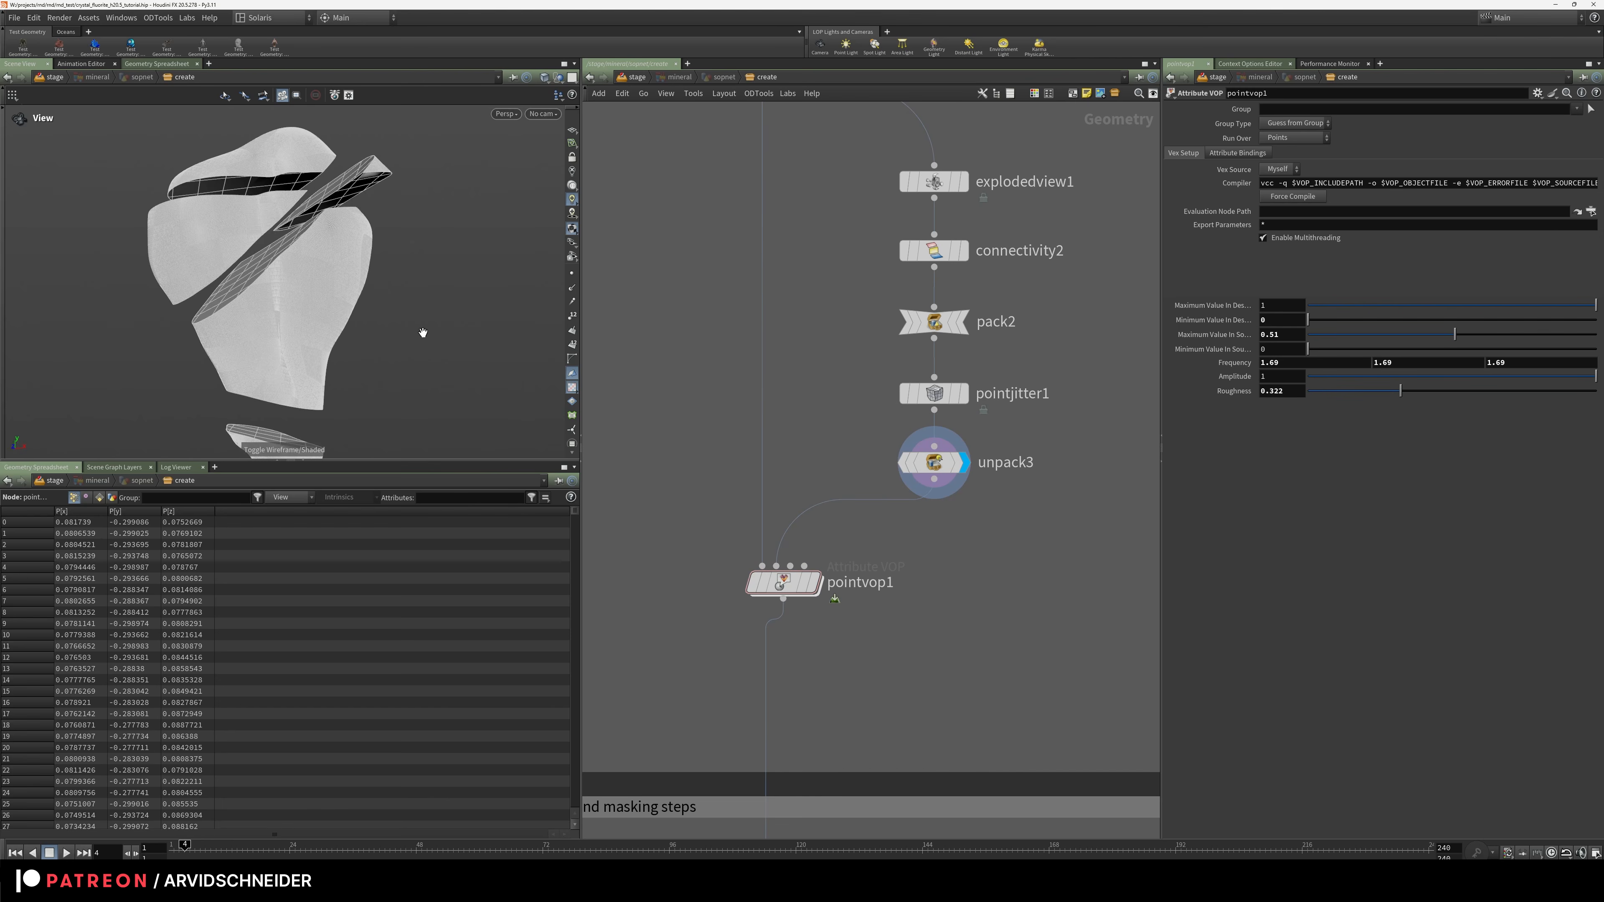
pyautogui.moveTo(765, 225); pyautogui.dragTo(748, 423, button='middle')
pyautogui.click(766, 248)
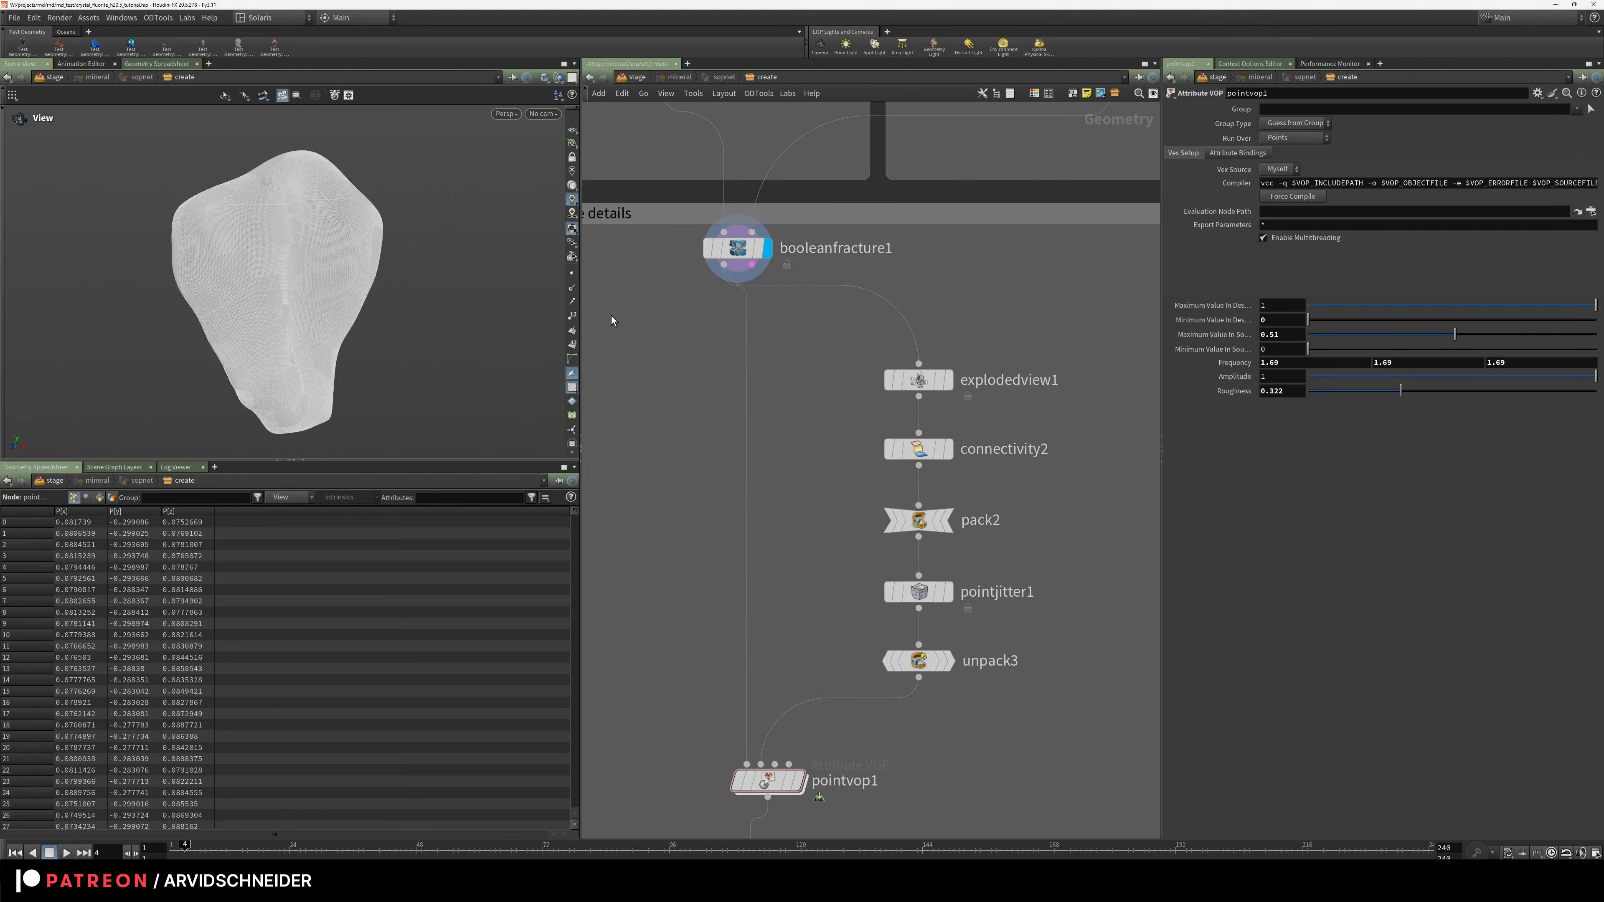
# Open pointvop1's internal network, check importpoint1's Attribute setting, and return to the create network
pyautogui.moveTo(844, 726); pyautogui.dragTo(830, 368, button='middle')
pyautogui.doubleClick(780, 523)
pyautogui.click(736, 472)
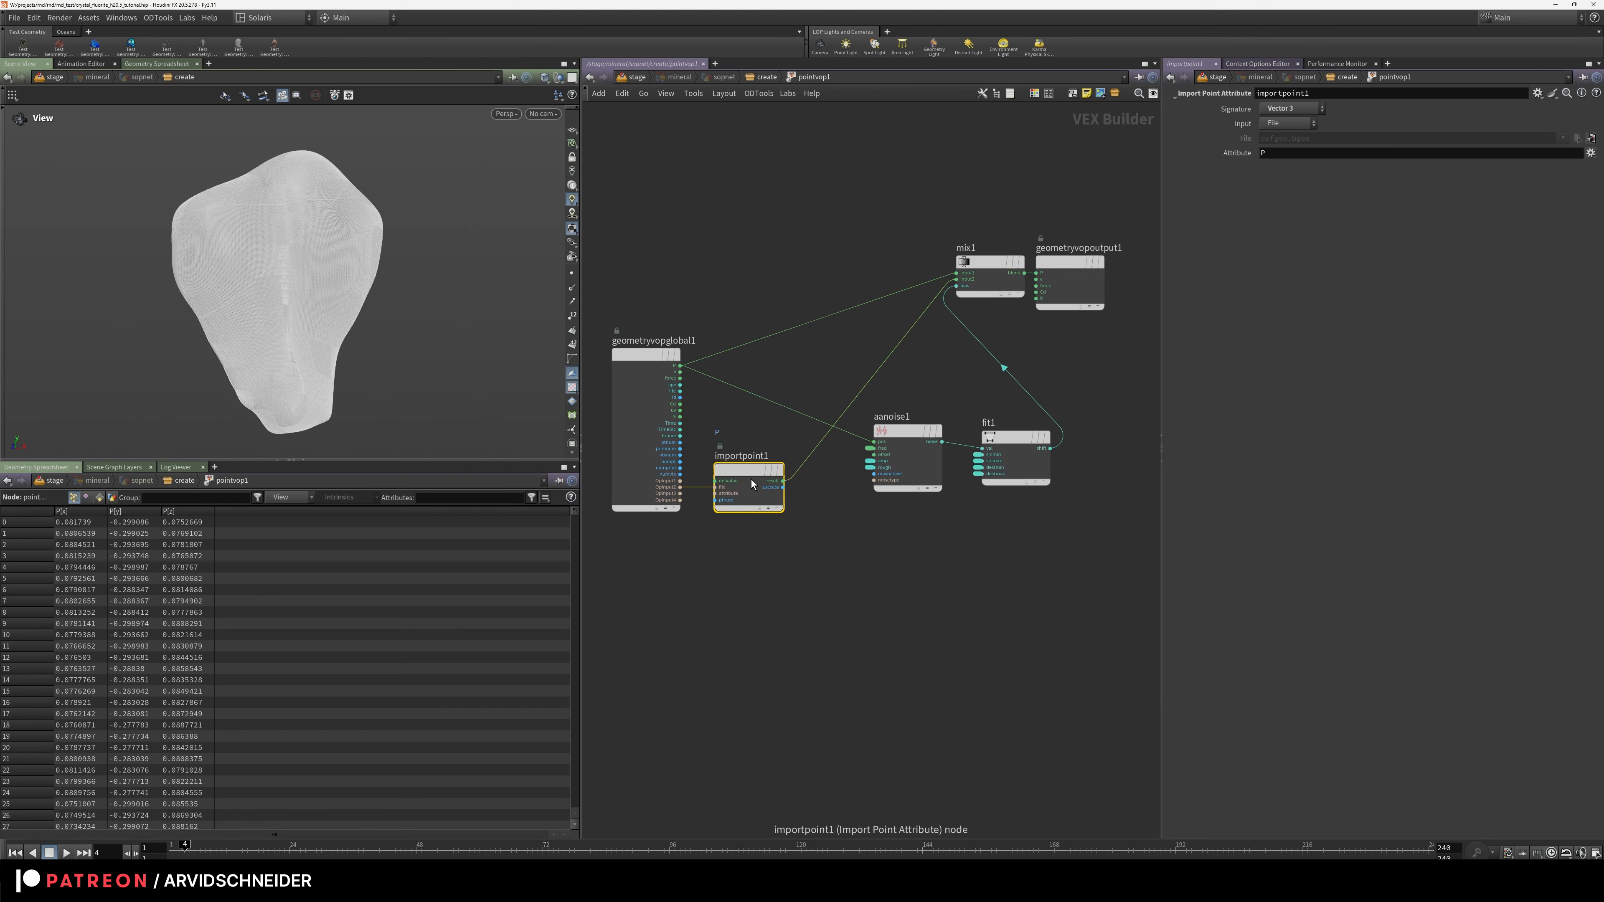
pyautogui.doubleClick(1273, 156)
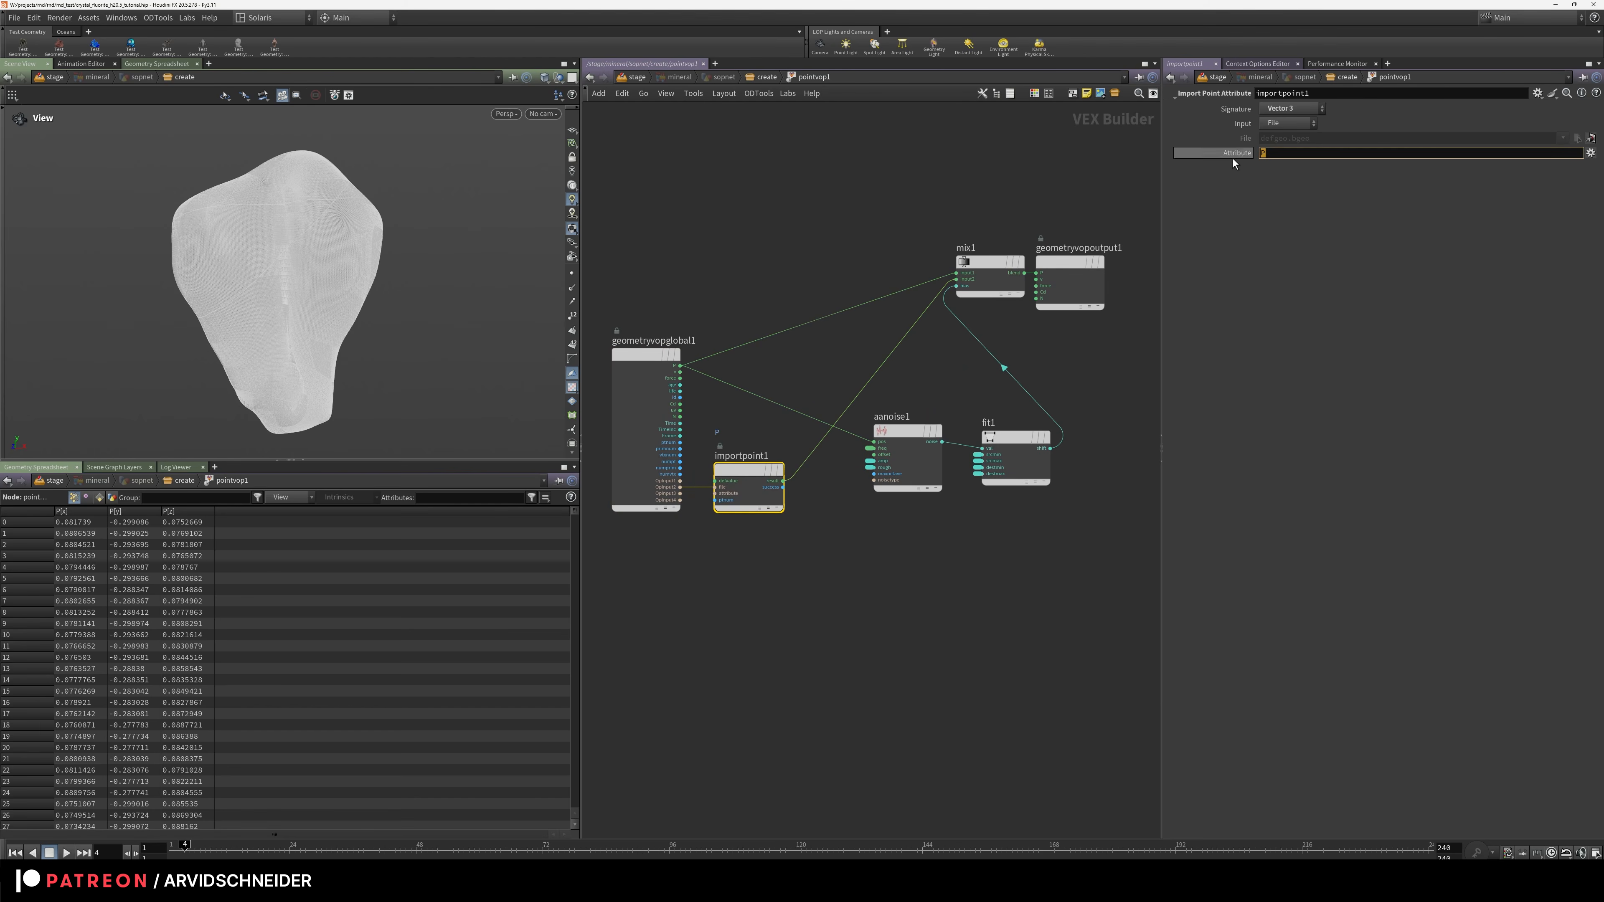
pyautogui.click(740, 78)
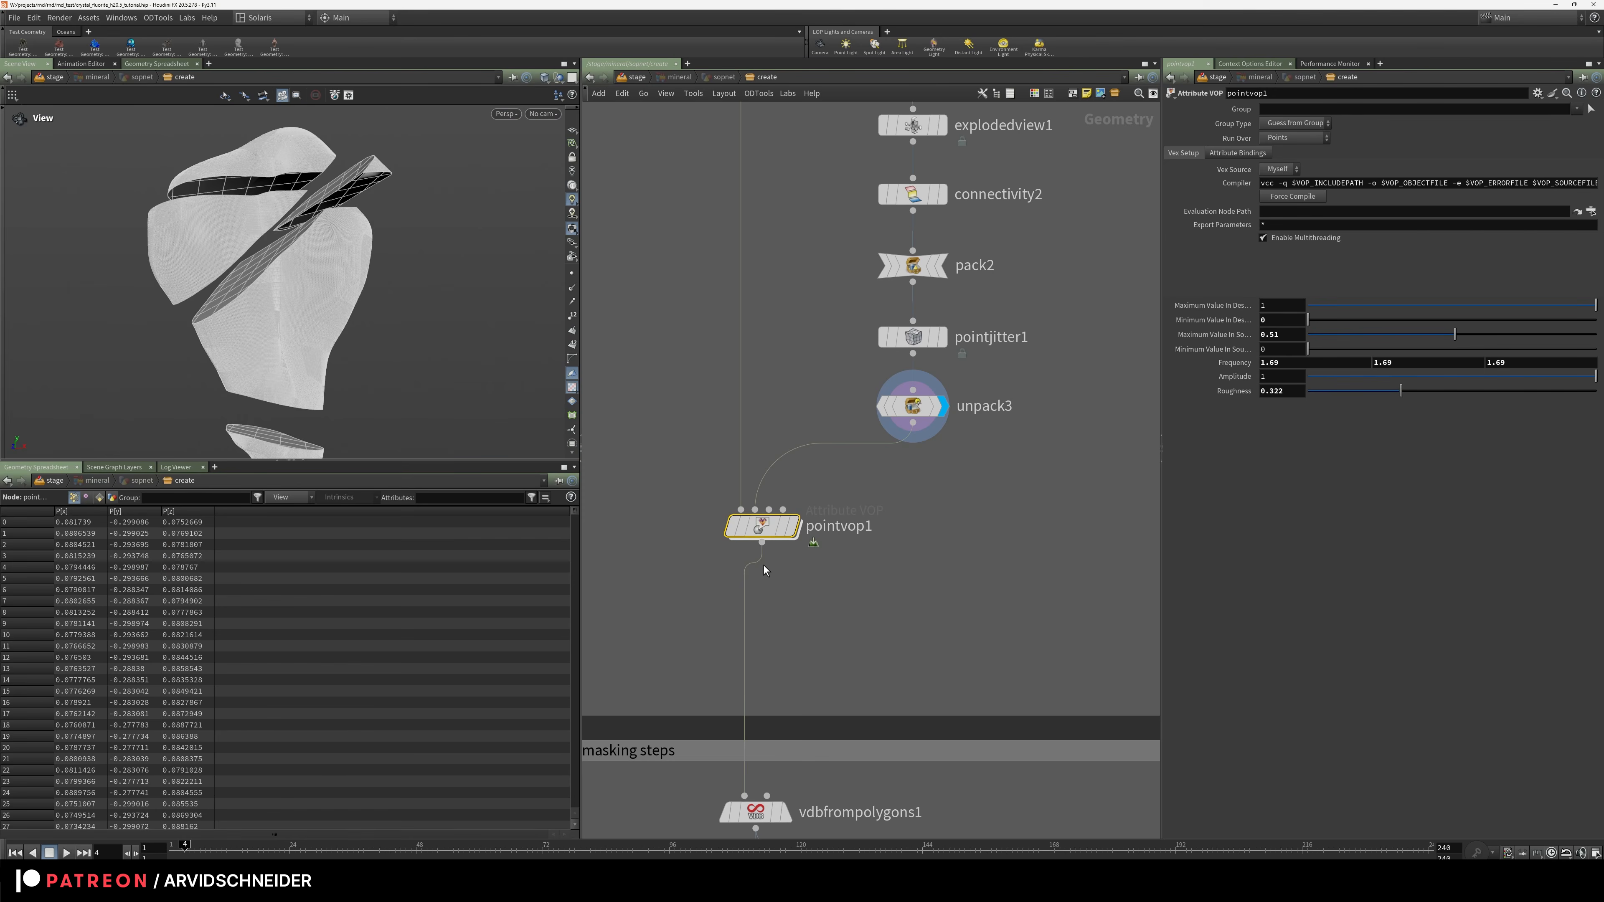
# Inside pointvop1, rename the mix1 node to mix_lerp
pyautogui.doubleClick(751, 524)
pyautogui.moveTo(920, 310); pyautogui.dragTo(894, 343)
pyautogui.doubleClick(891, 324)
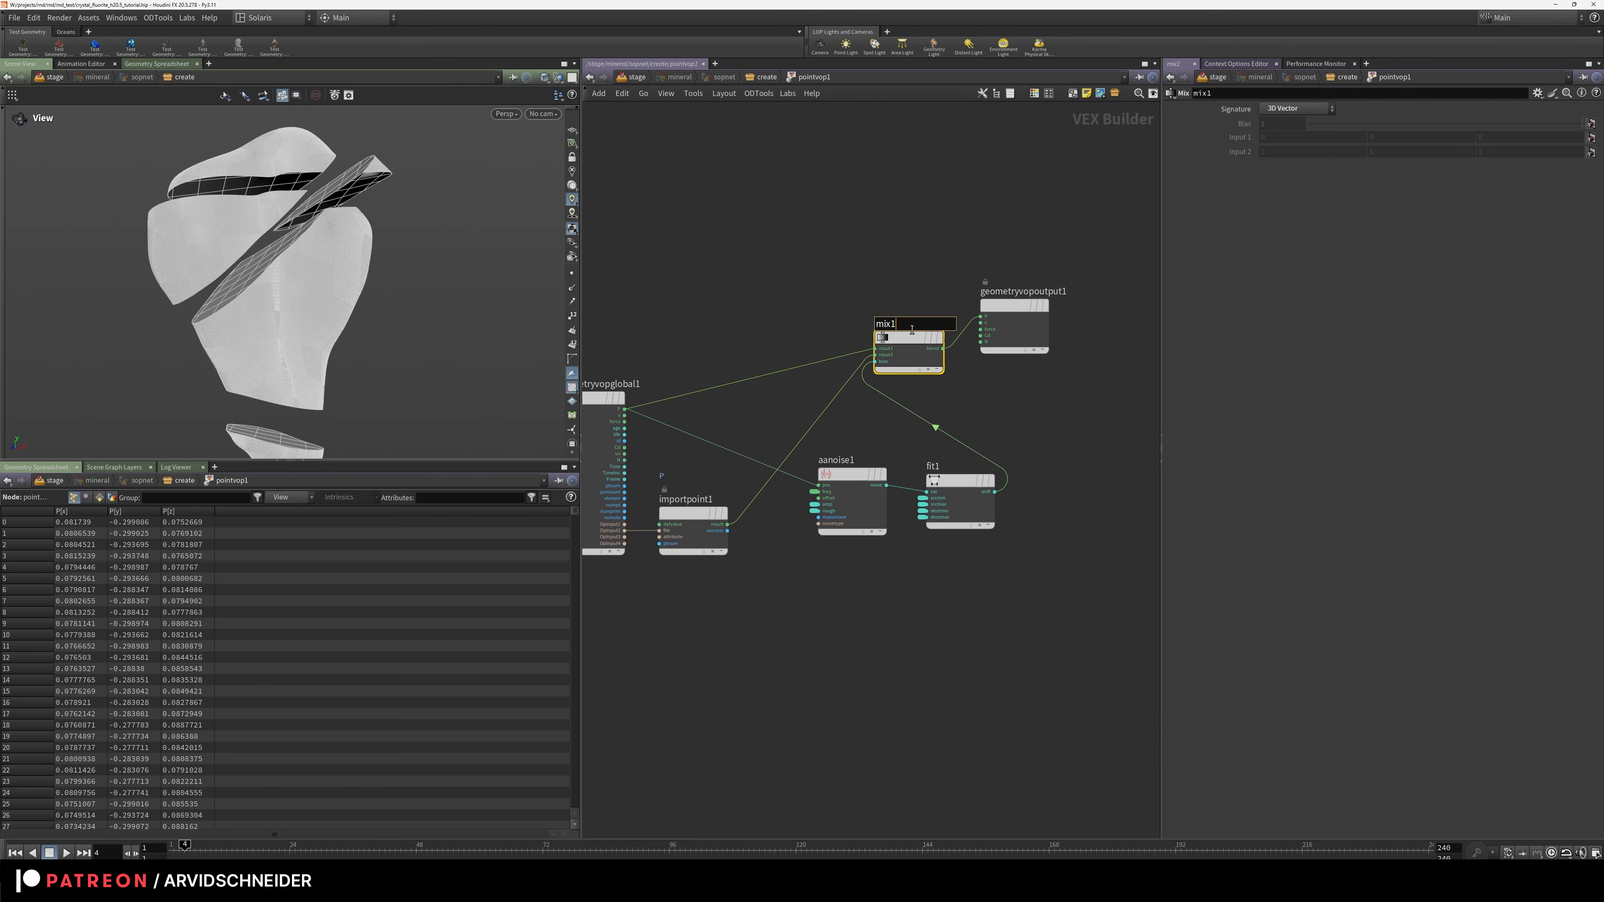
pyautogui.press('Return')
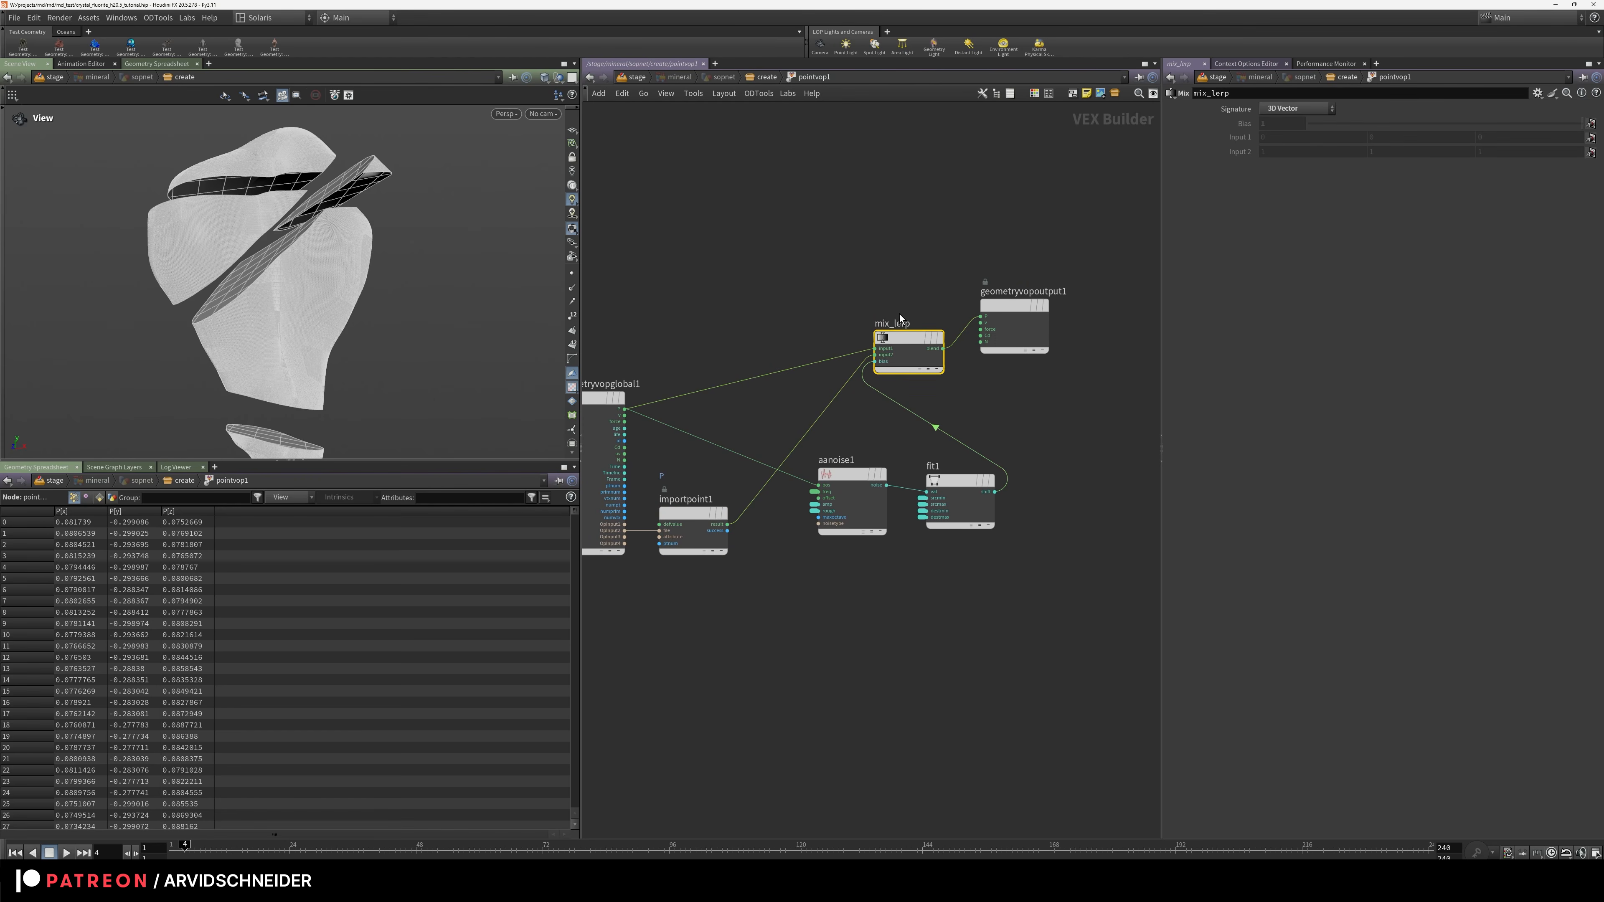
# Check aanoise1's noise parameters and space mix_lerp and geometryvopoutput1 further away from the noise nodes
pyautogui.click(852, 484)
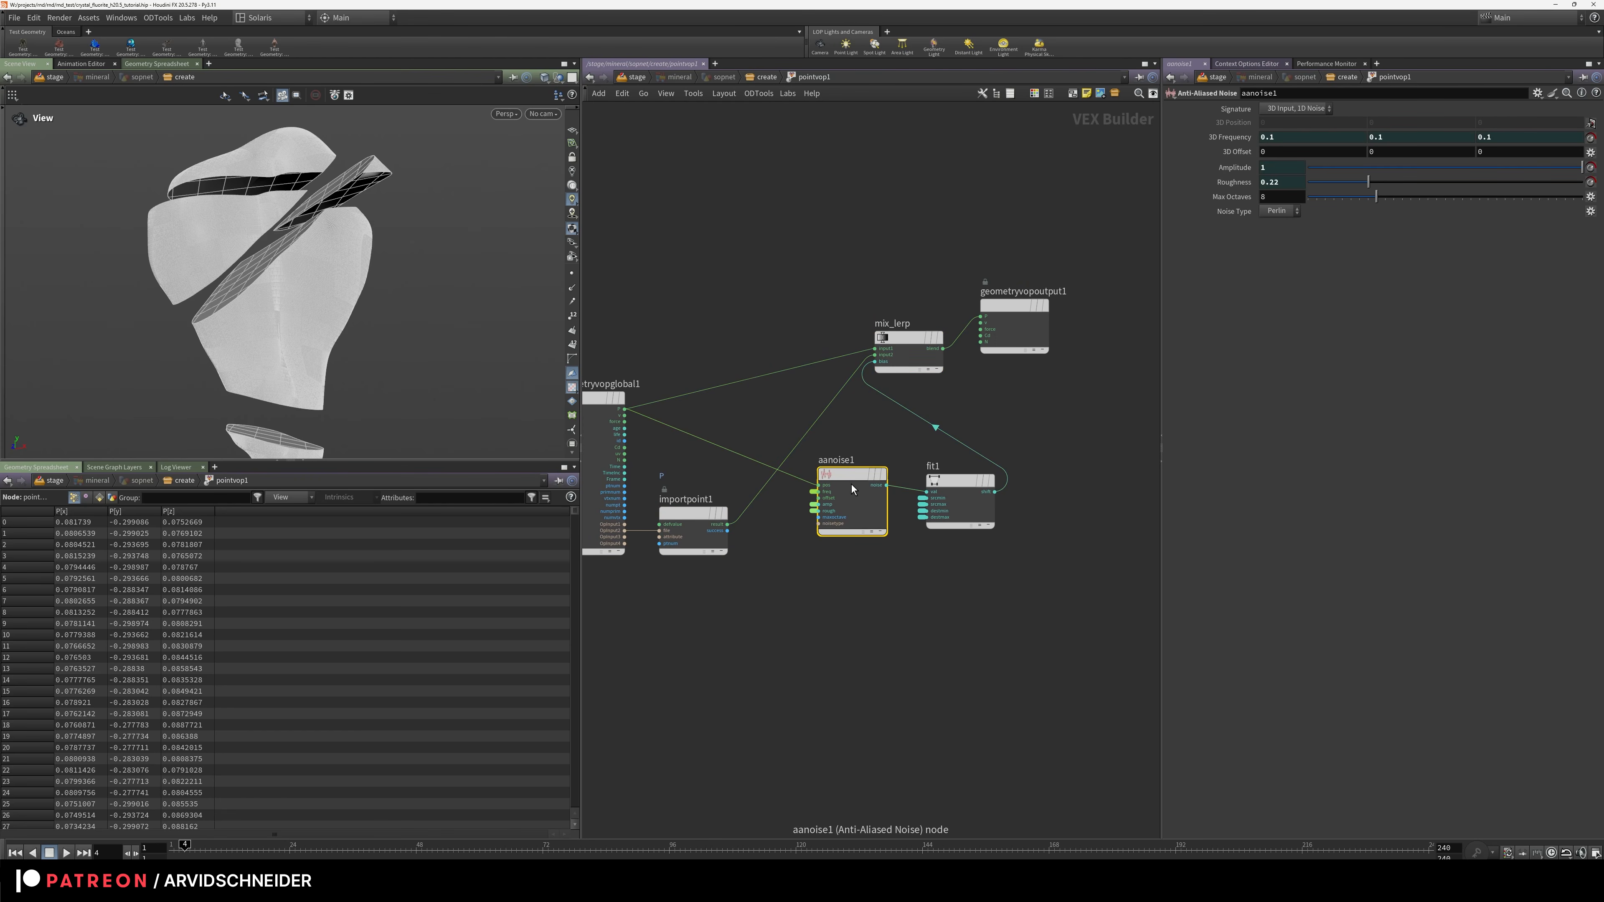
pyautogui.moveTo(913, 338); pyautogui.dragTo(923, 328)
pyautogui.moveTo(1023, 303); pyautogui.dragTo(1140, 307)
pyautogui.moveTo(912, 323); pyautogui.dragTo(977, 314)
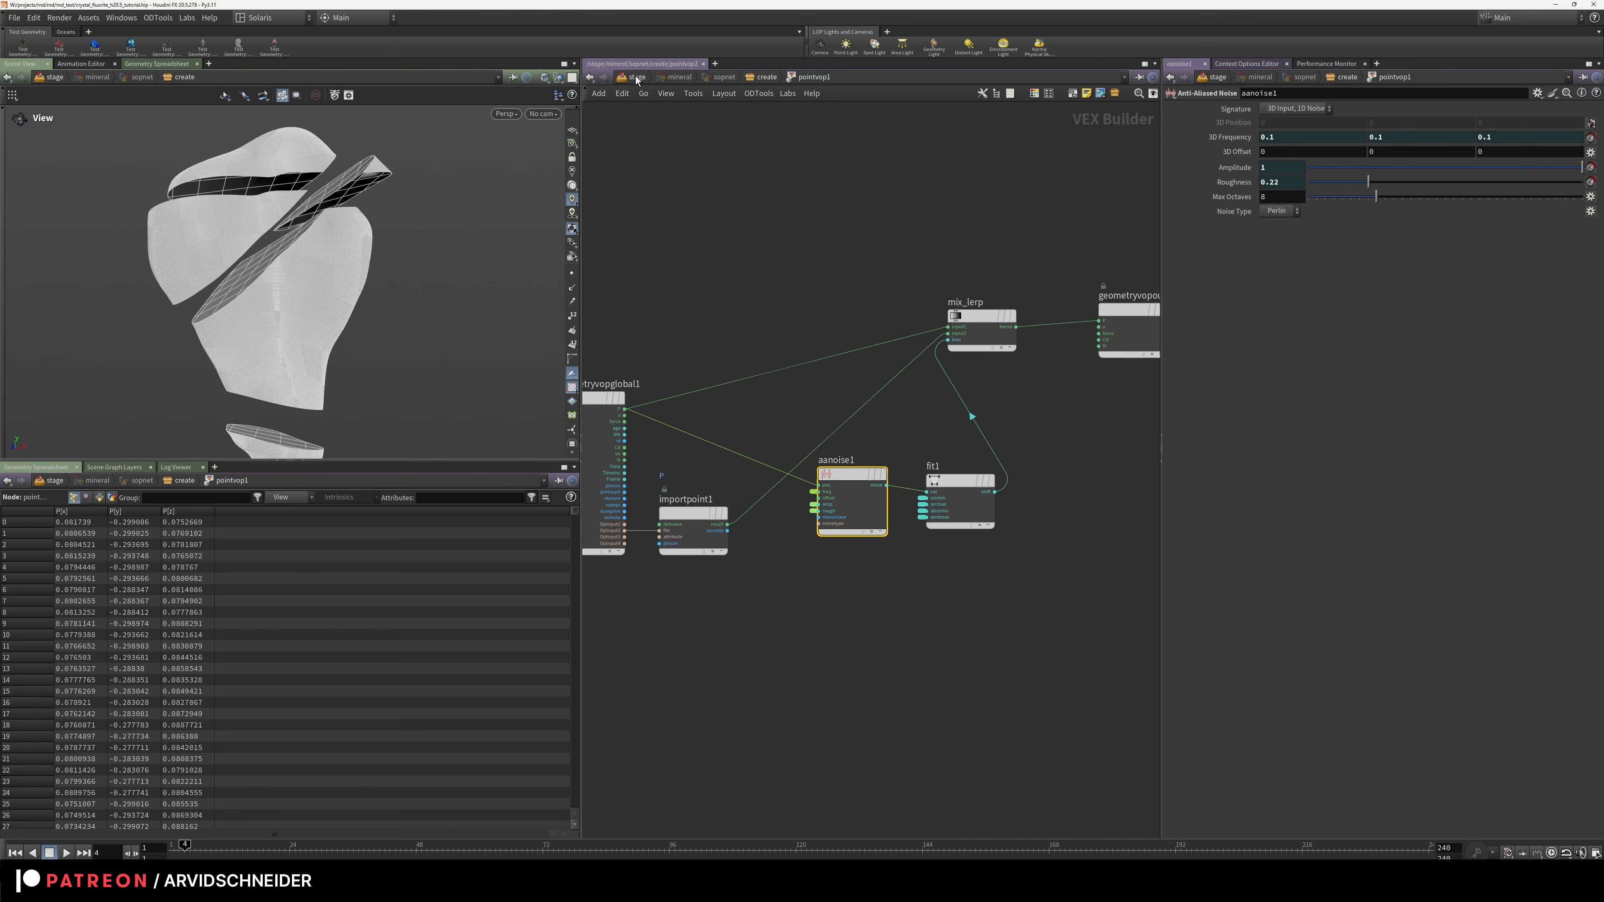
# Display pointvop1 in the create network and test other Frequency values, such as -2.01, and Roughness values, undoing the changes
pyautogui.click(762, 83)
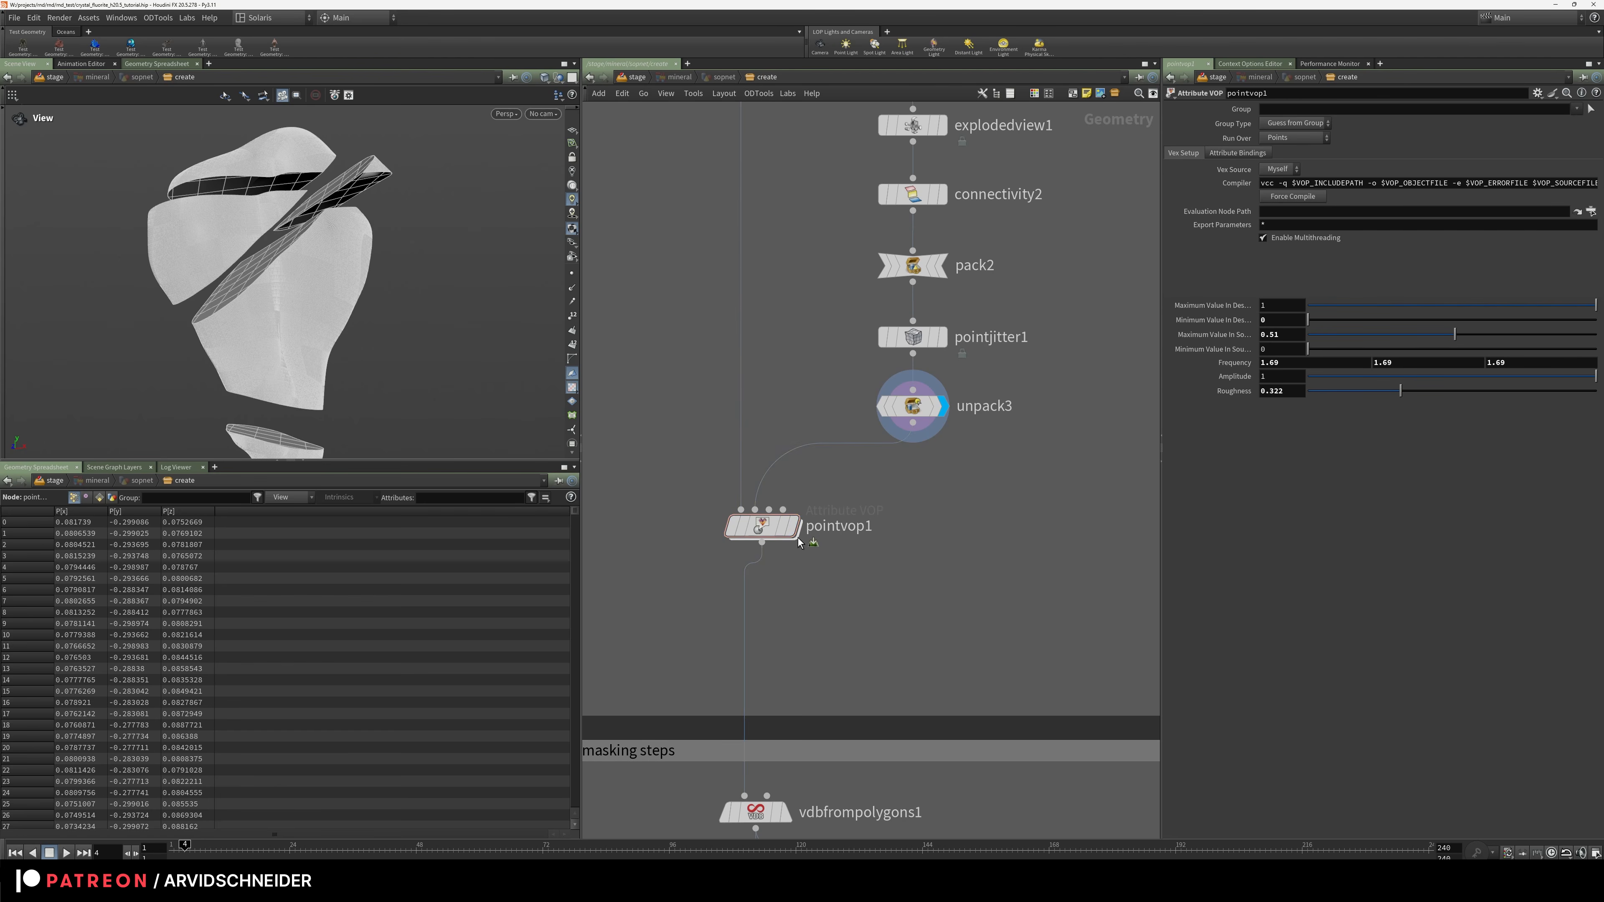
pyautogui.click(791, 526)
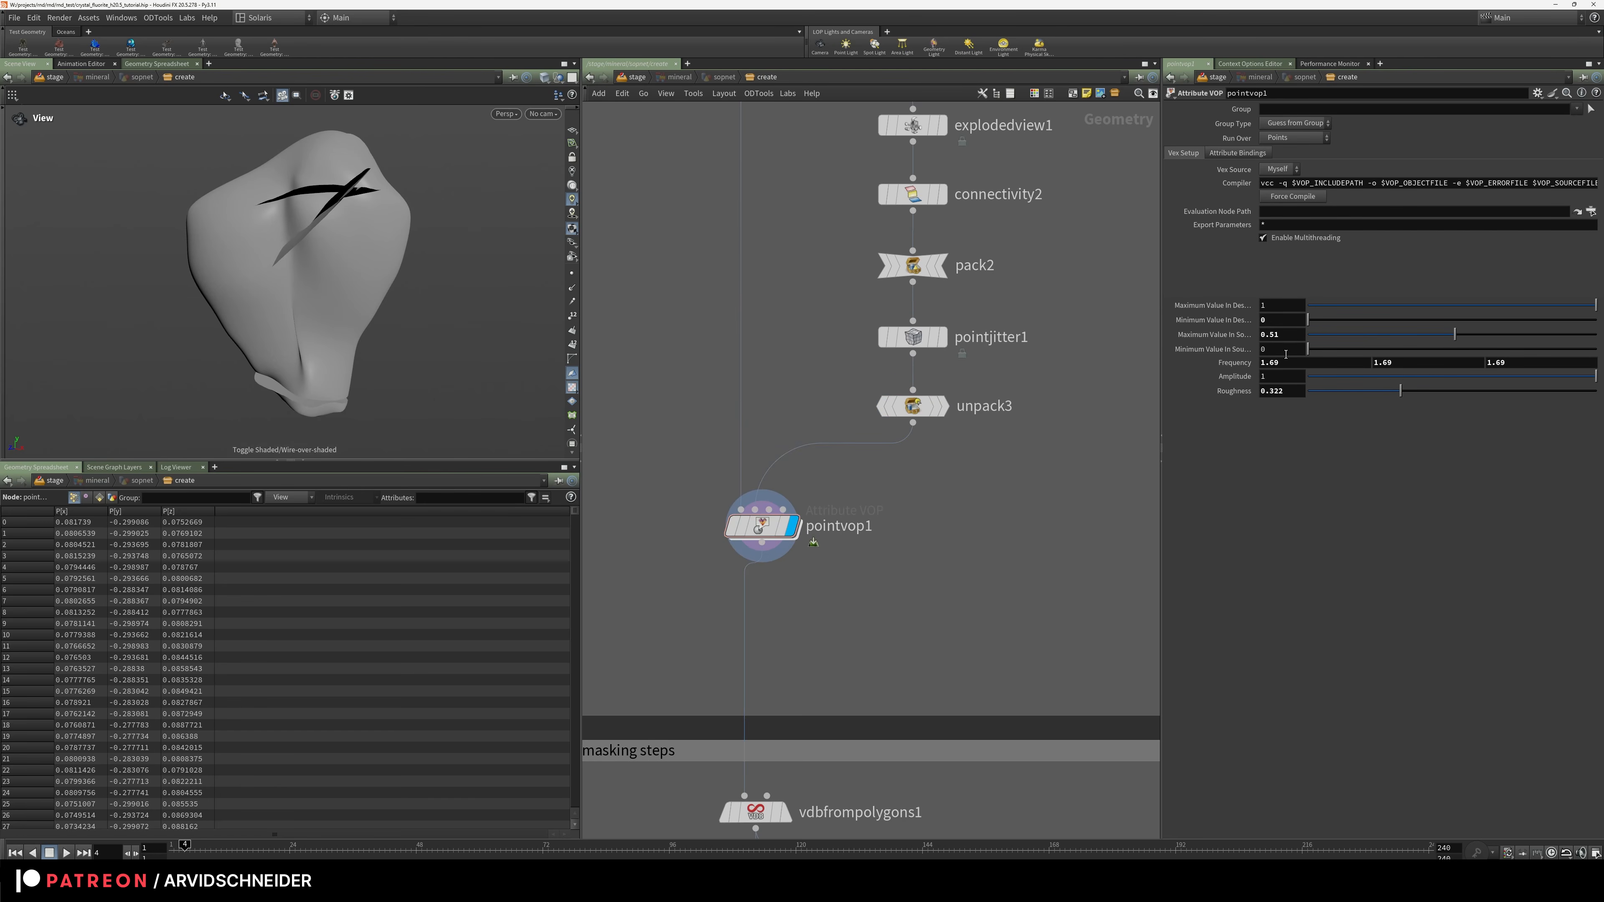
pyautogui.moveTo(1237, 362)
pyautogui.mouseDown(button='middle')
pyautogui.moveTo(1238, 332)
pyautogui.moveTo(1276, 334)
pyautogui.moveTo(1222, 338)
pyautogui.moveTo(1242, 360)
pyautogui.moveTo(1390, 360)
pyautogui.moveTo(1373, 361)
pyautogui.mouseUp(button='middle')
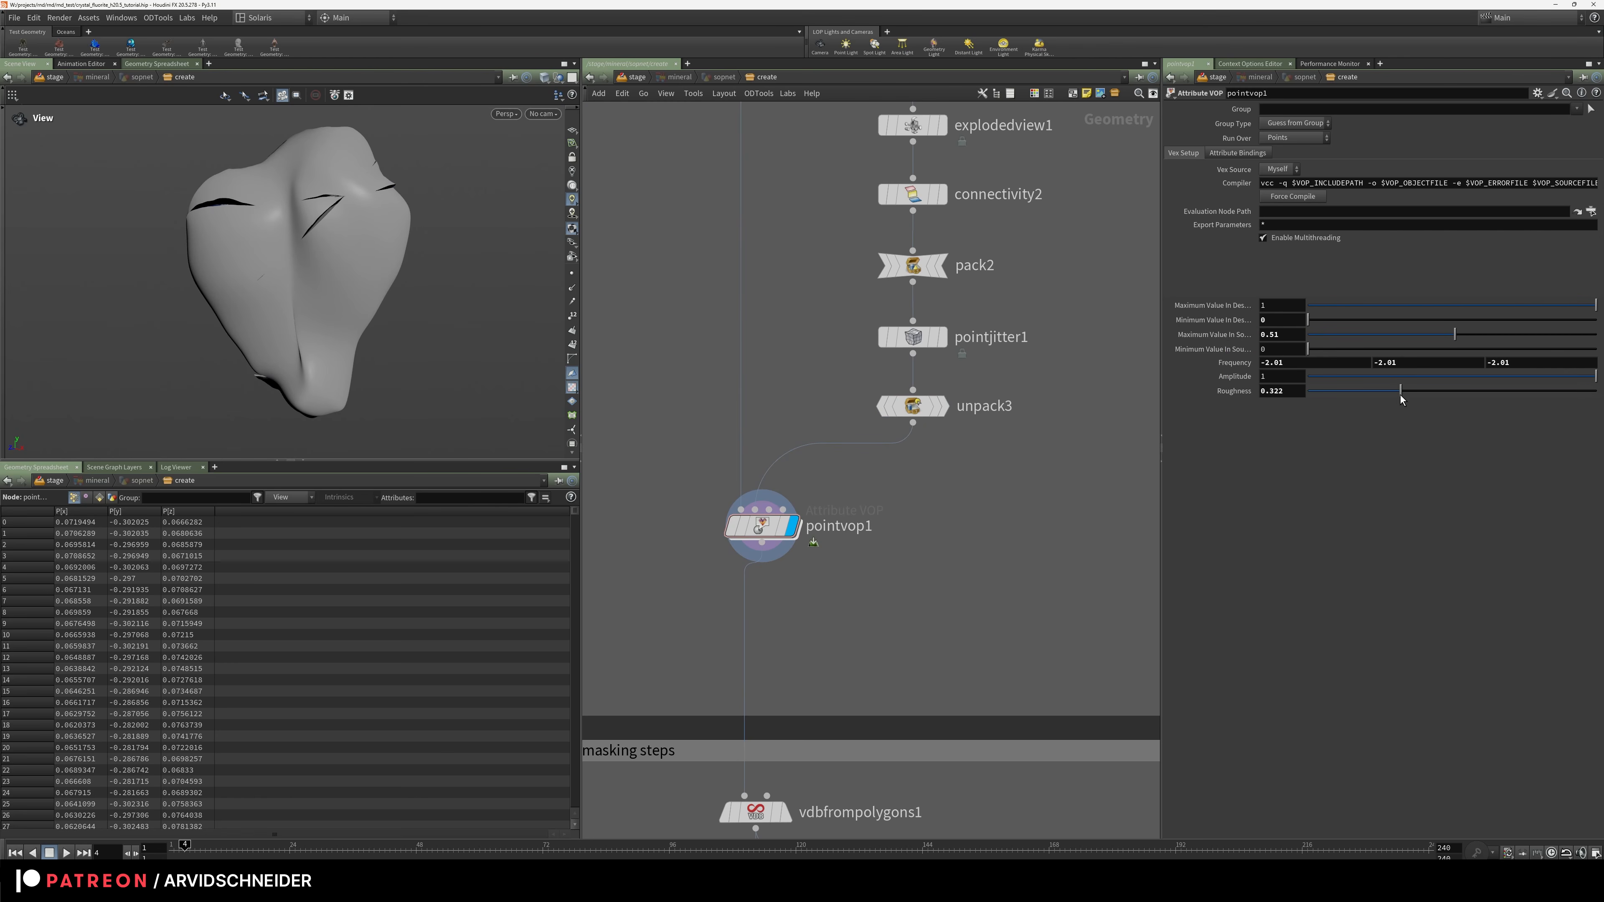
pyautogui.hotkey('ctrl', 'z')
pyautogui.moveTo(1400, 390); pyautogui.dragTo(1446, 392)
pyautogui.hotkey('ctrl', 'z')
pyautogui.hotkey('ctrl', 'z')
pyautogui.hotkey('ctrl', 'z')
pyautogui.hotkey('ctrl', 'z')
pyautogui.hotkey('ctrl', 'z')
pyautogui.hotkey('ctrl', 'z')
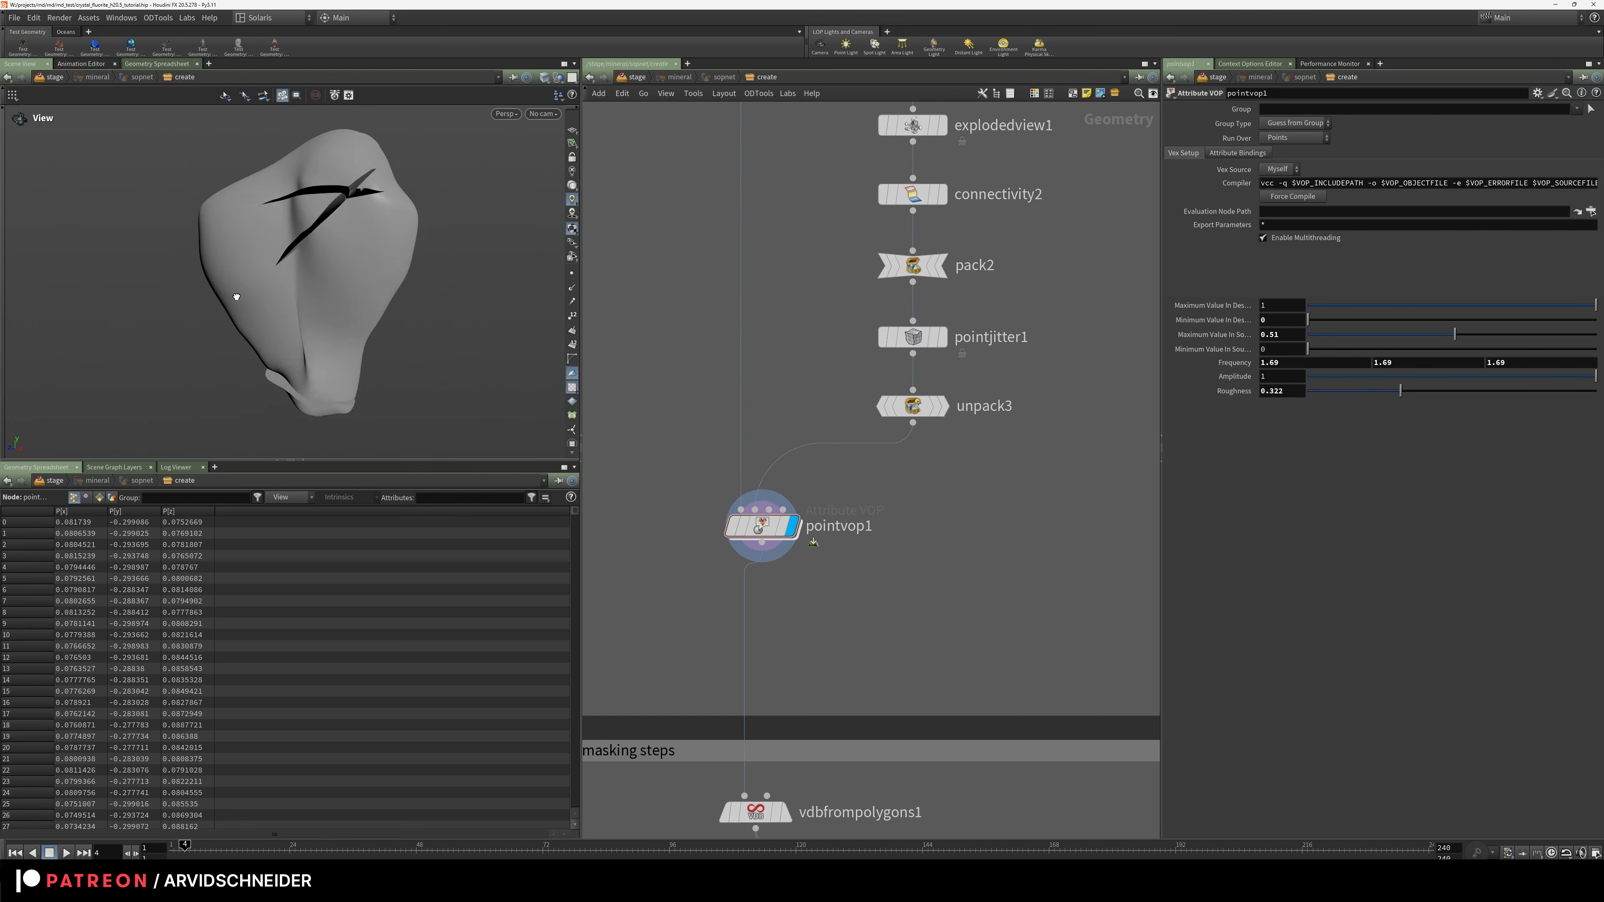
# Set the Voxel Size of vdbfrompolygons1 in the VDB and masking steps to 0.01
pyautogui.moveTo(891, 632); pyautogui.dragTo(896, 449, button='middle')
pyautogui.scroll(-8, 924, 394)
pyautogui.scroll(6, 977, 401)
pyautogui.scroll(-3, 985, 366)
pyautogui.moveTo(891, 322); pyautogui.dragTo(809, 393, button='middle')
pyautogui.scroll(2, 809, 394)
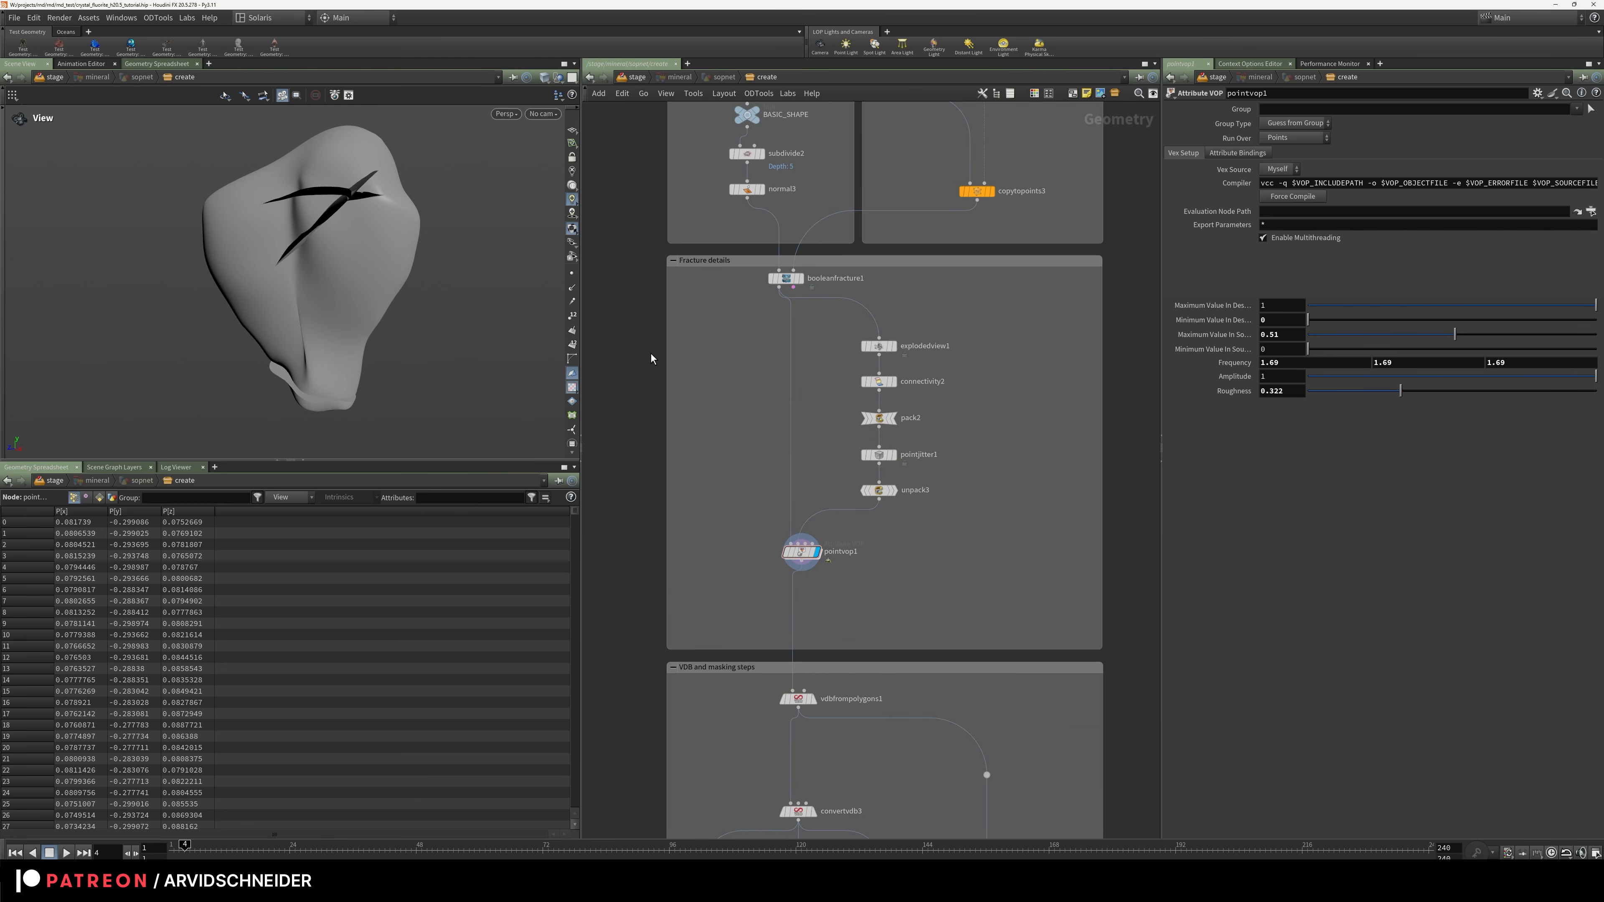
pyautogui.moveTo(730, 705); pyautogui.dragTo(726, 379, button='middle')
pyautogui.moveTo(731, 358); pyautogui.dragTo(814, 355)
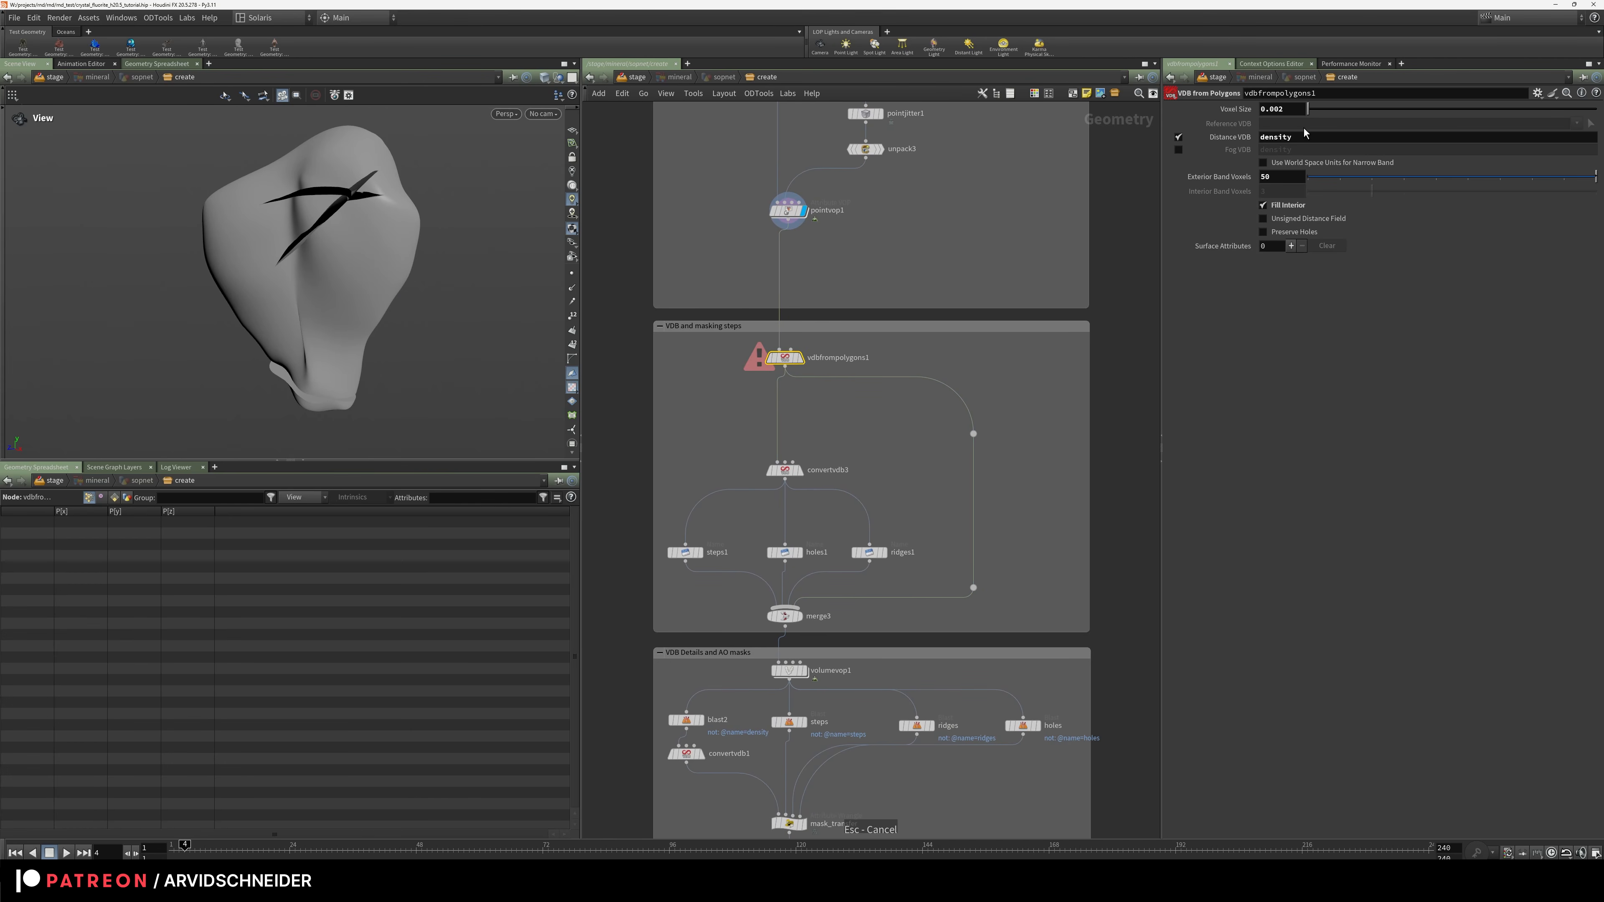
pyautogui.press('Return')
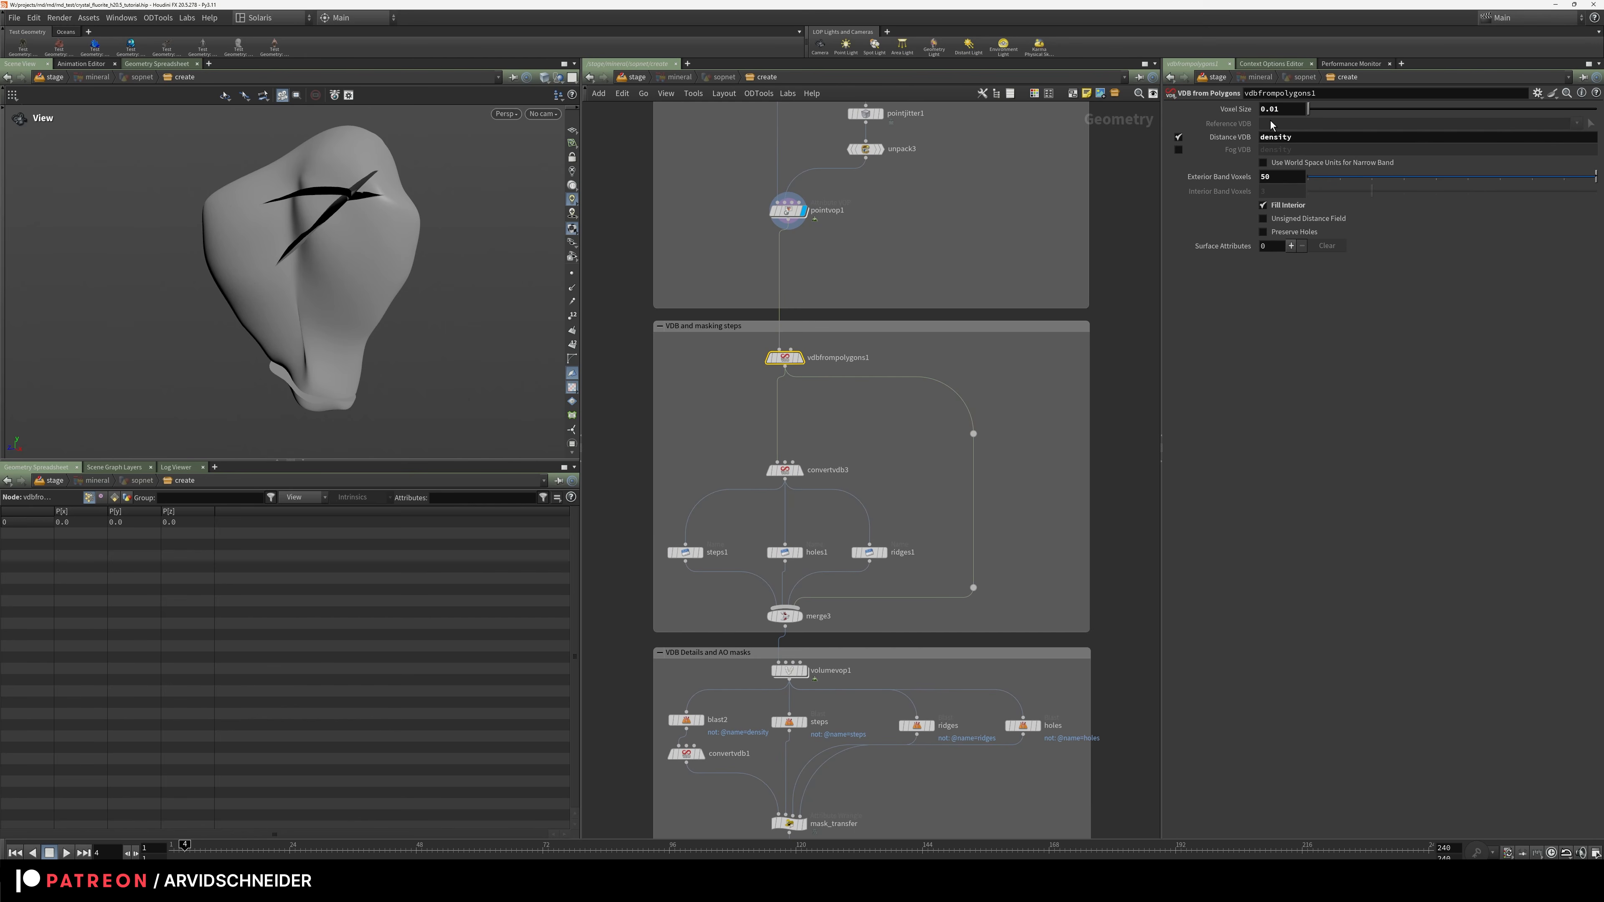
# Display vdbfrompolygons1's result and inspect the VDB surface closely around the fractures
pyautogui.click(800, 358)
pyautogui.moveTo(300, 307); pyautogui.dragTo(368, 292)
pyautogui.scroll(4, 396, 216)
pyautogui.moveTo(394, 215); pyautogui.dragTo(315, 242)
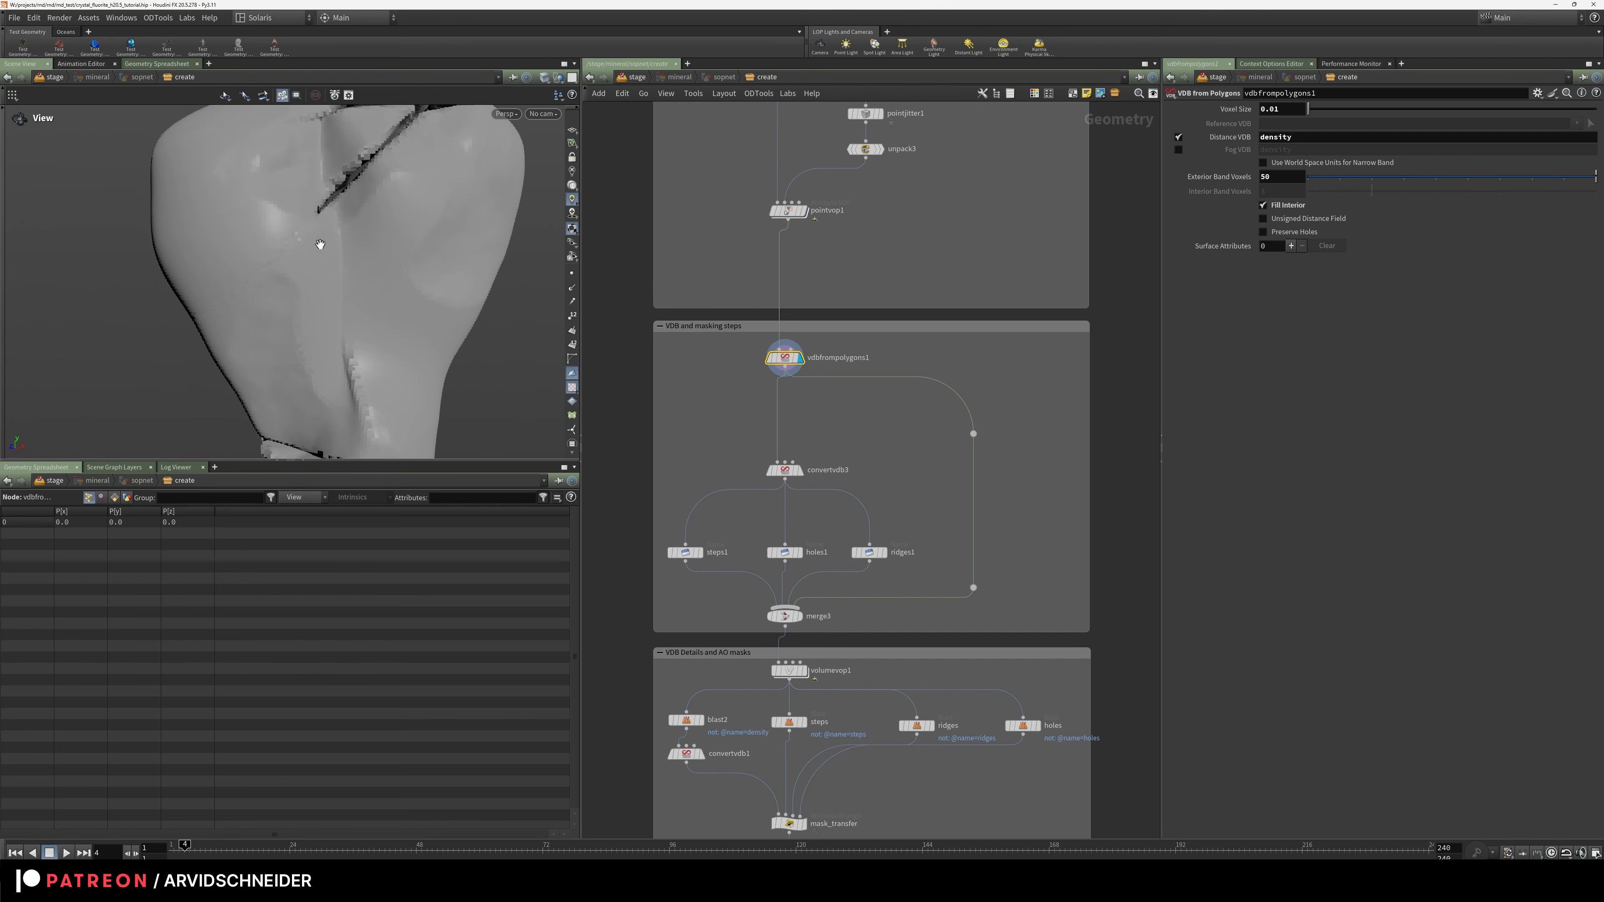
# Look over the VDB and masking steps, highlighting convertvdb3, the three naming nodes and merge3
pyautogui.scroll(-3, 739, 409)
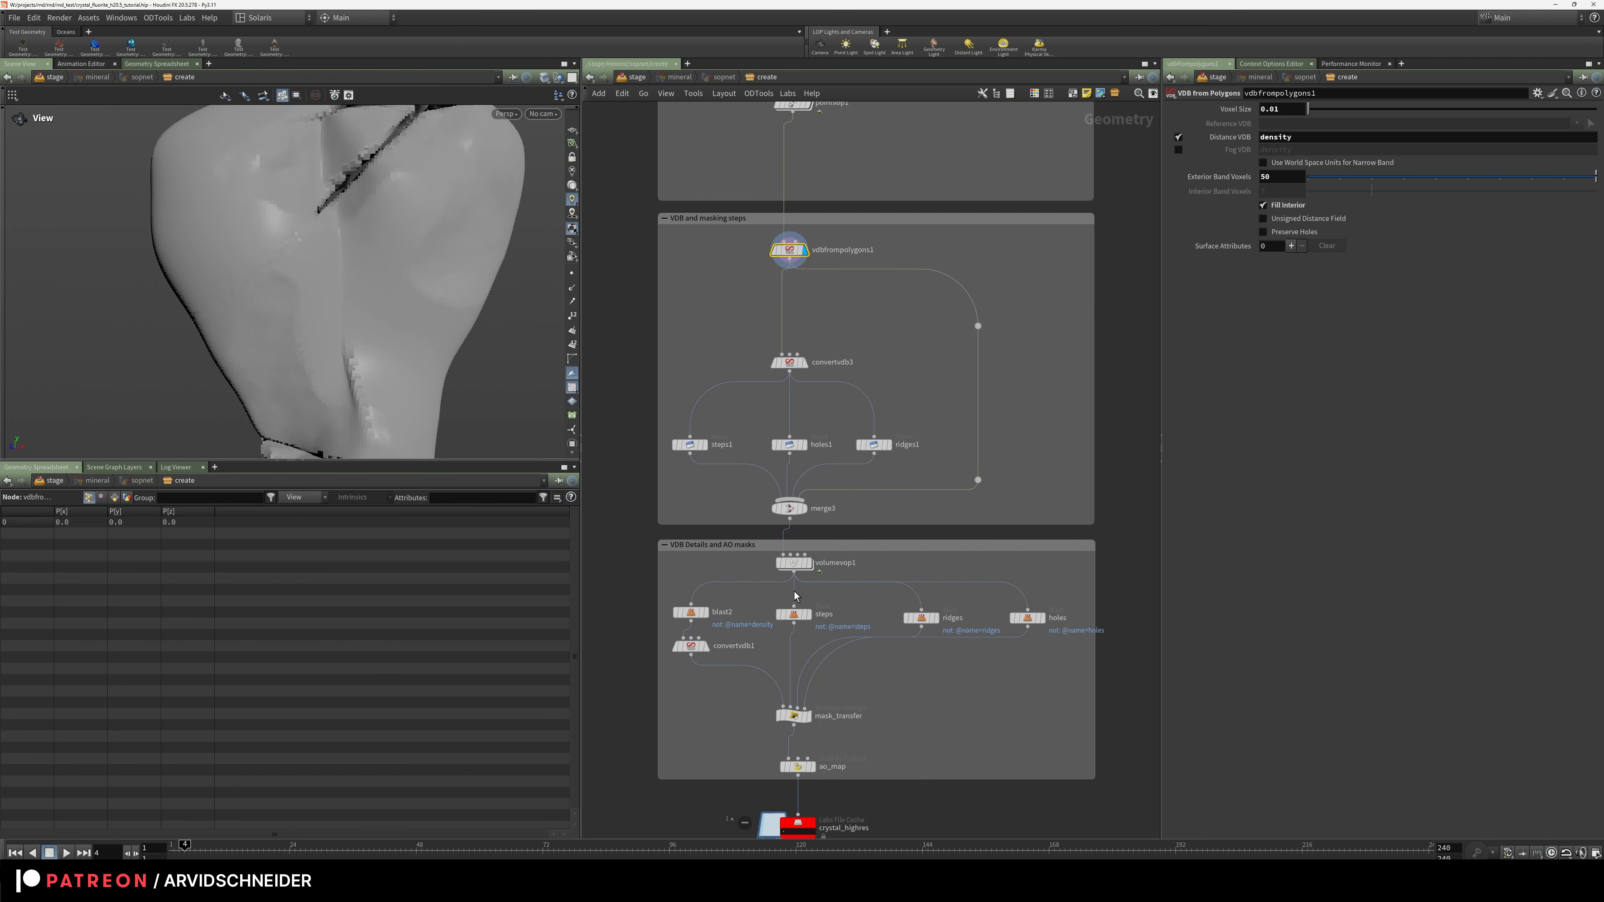
pyautogui.scroll(-3, 784, 588)
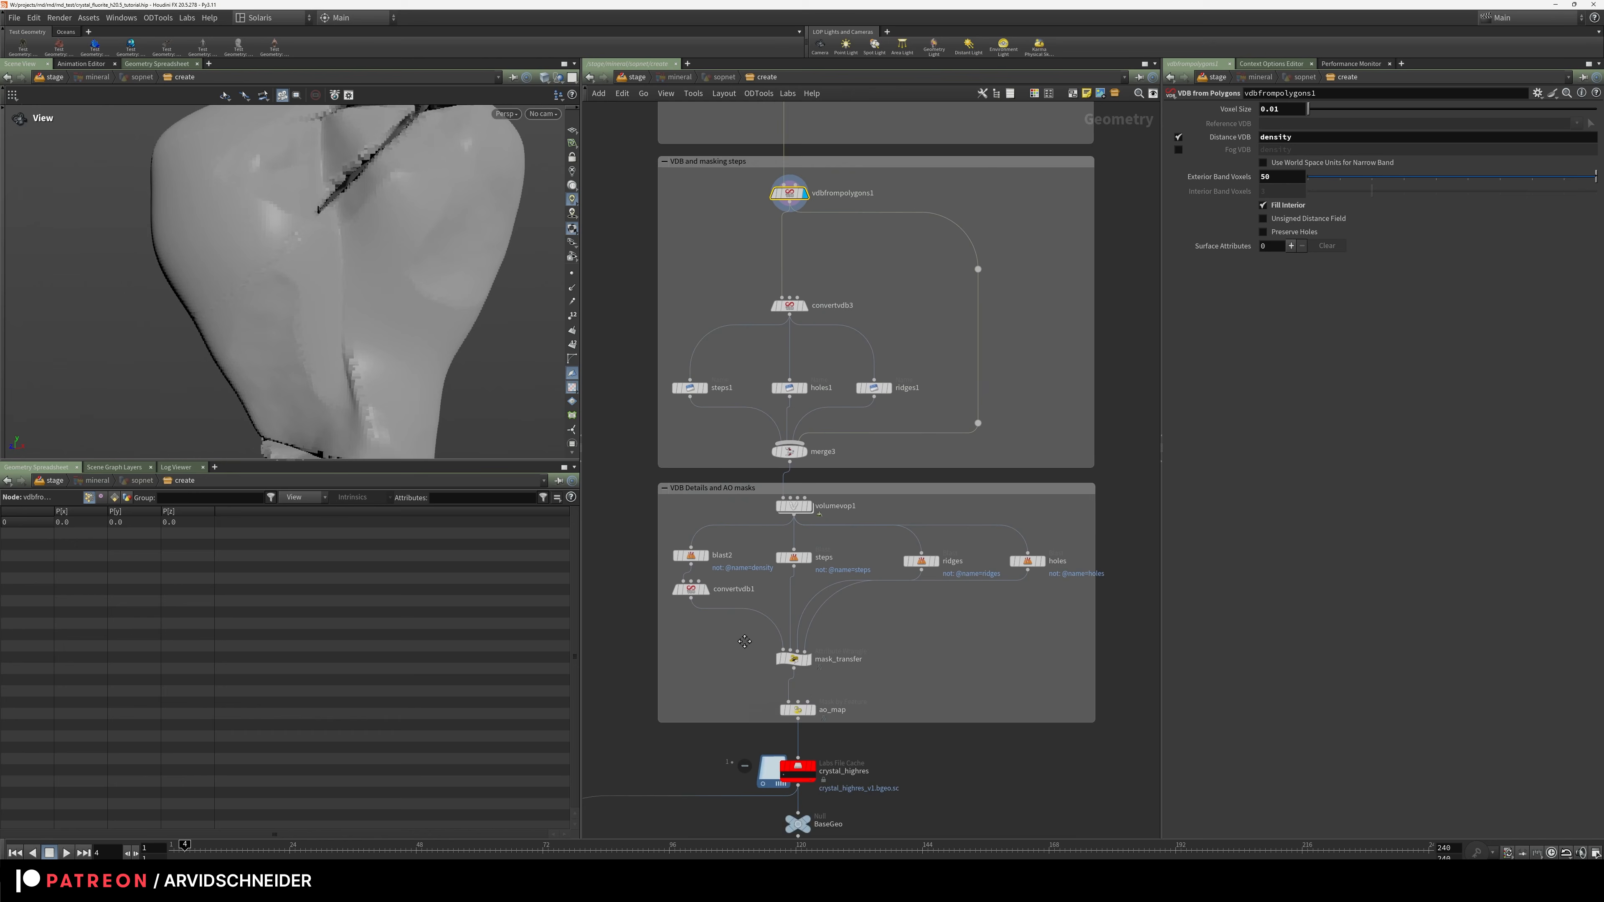
pyautogui.moveTo(907, 241); pyautogui.dragTo(914, 408, button='middle')
pyautogui.scroll(1, 913, 408)
pyautogui.moveTo(1063, 330); pyautogui.dragTo(641, 574)
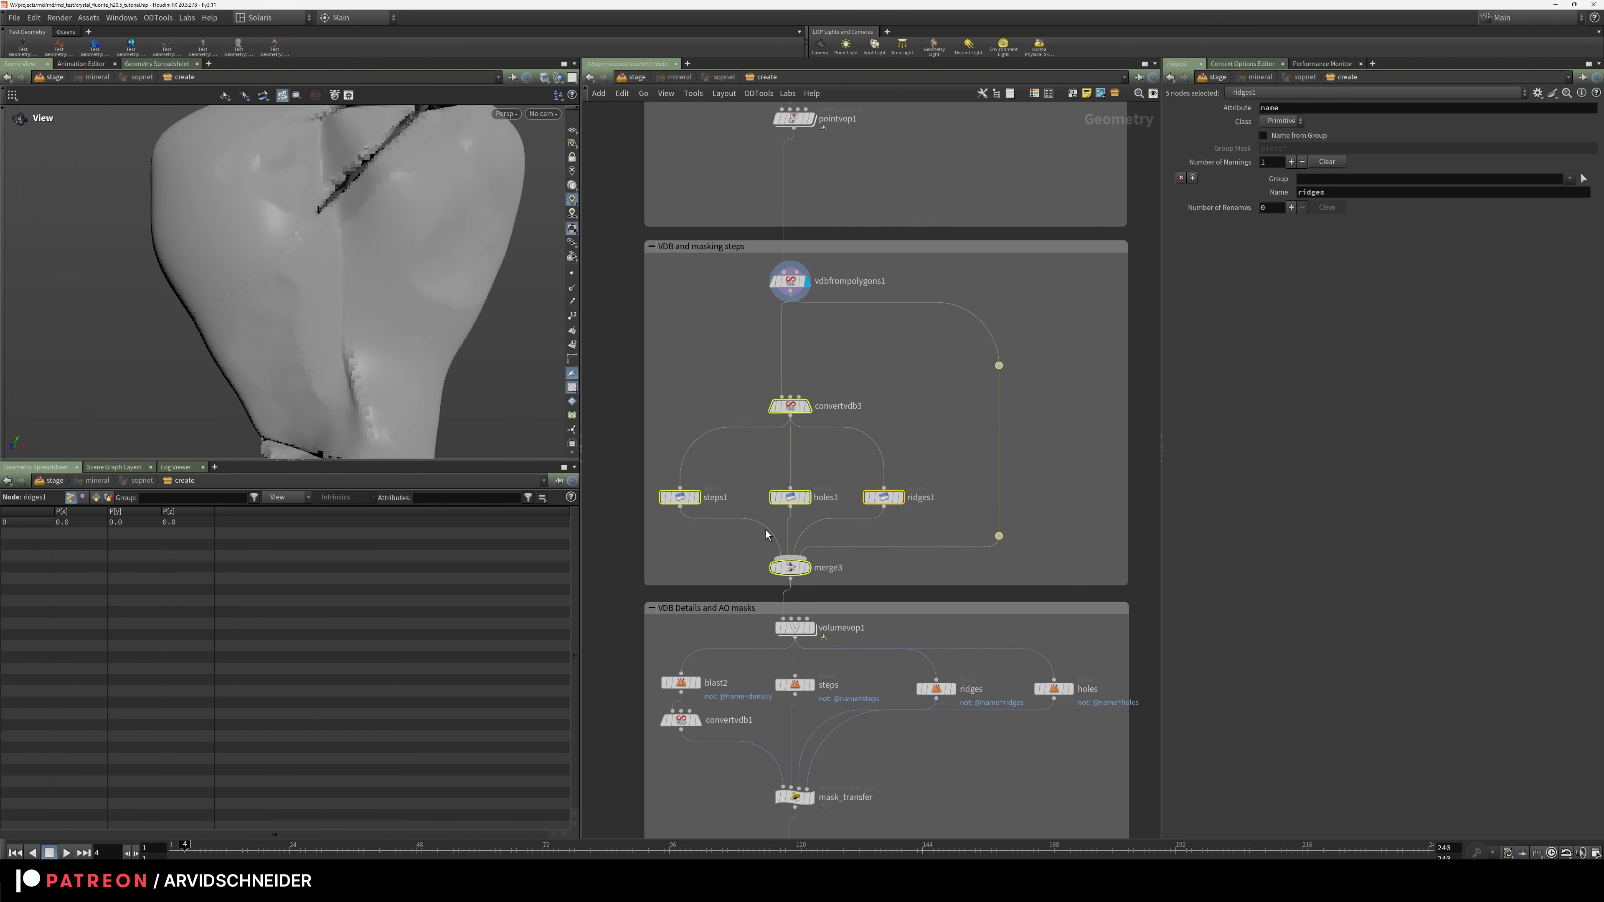
pyautogui.click(939, 431)
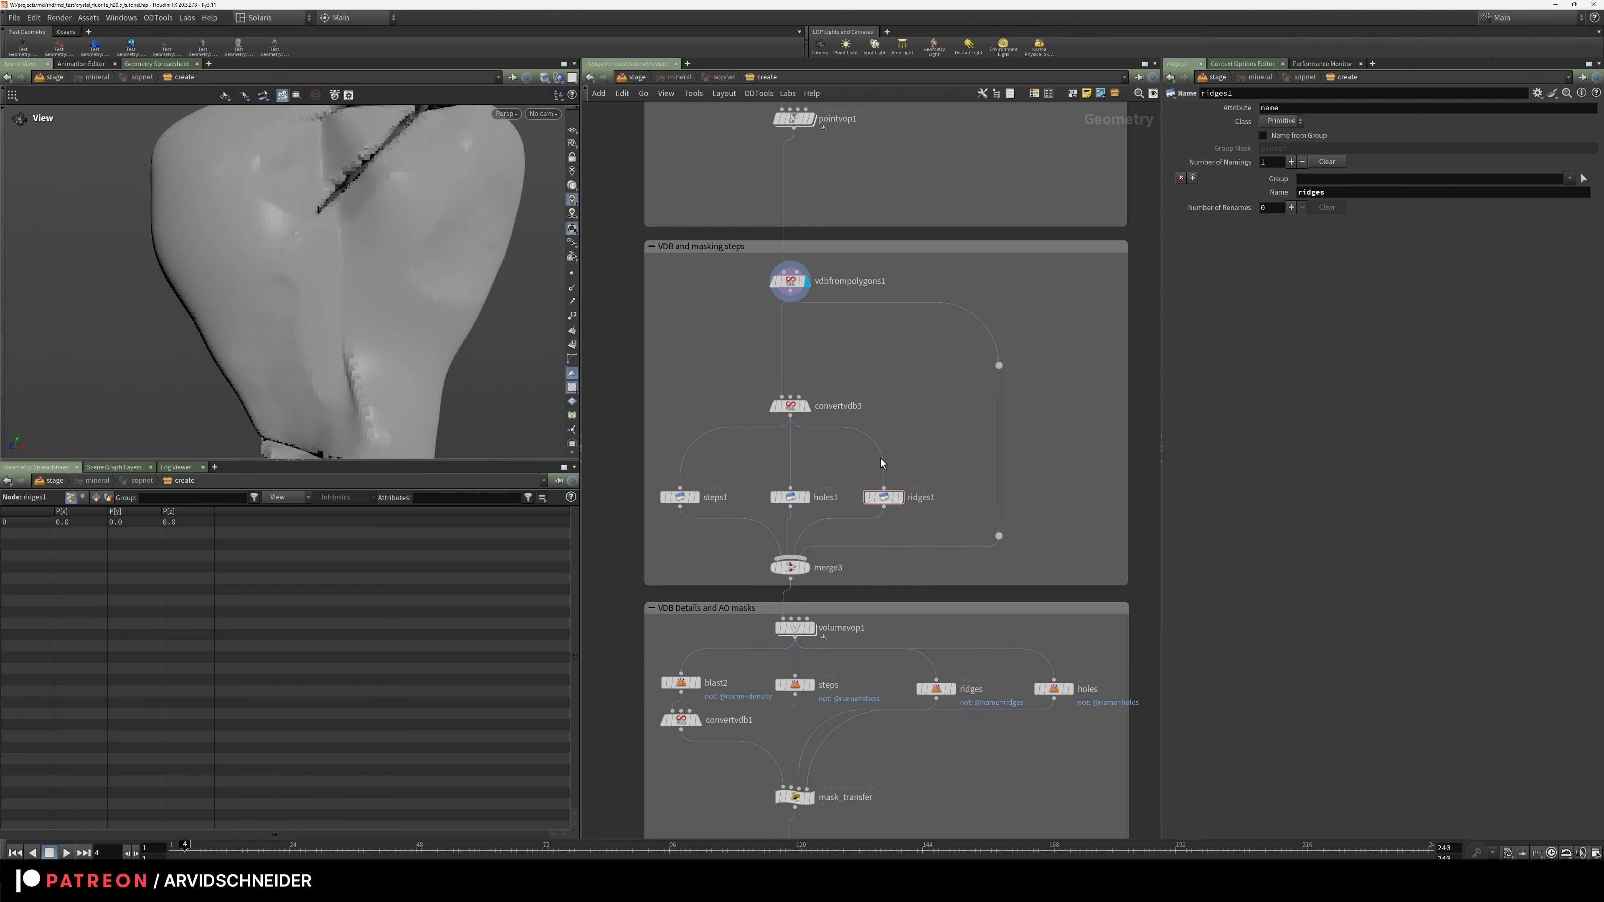
pyautogui.scroll(2, 845, 449)
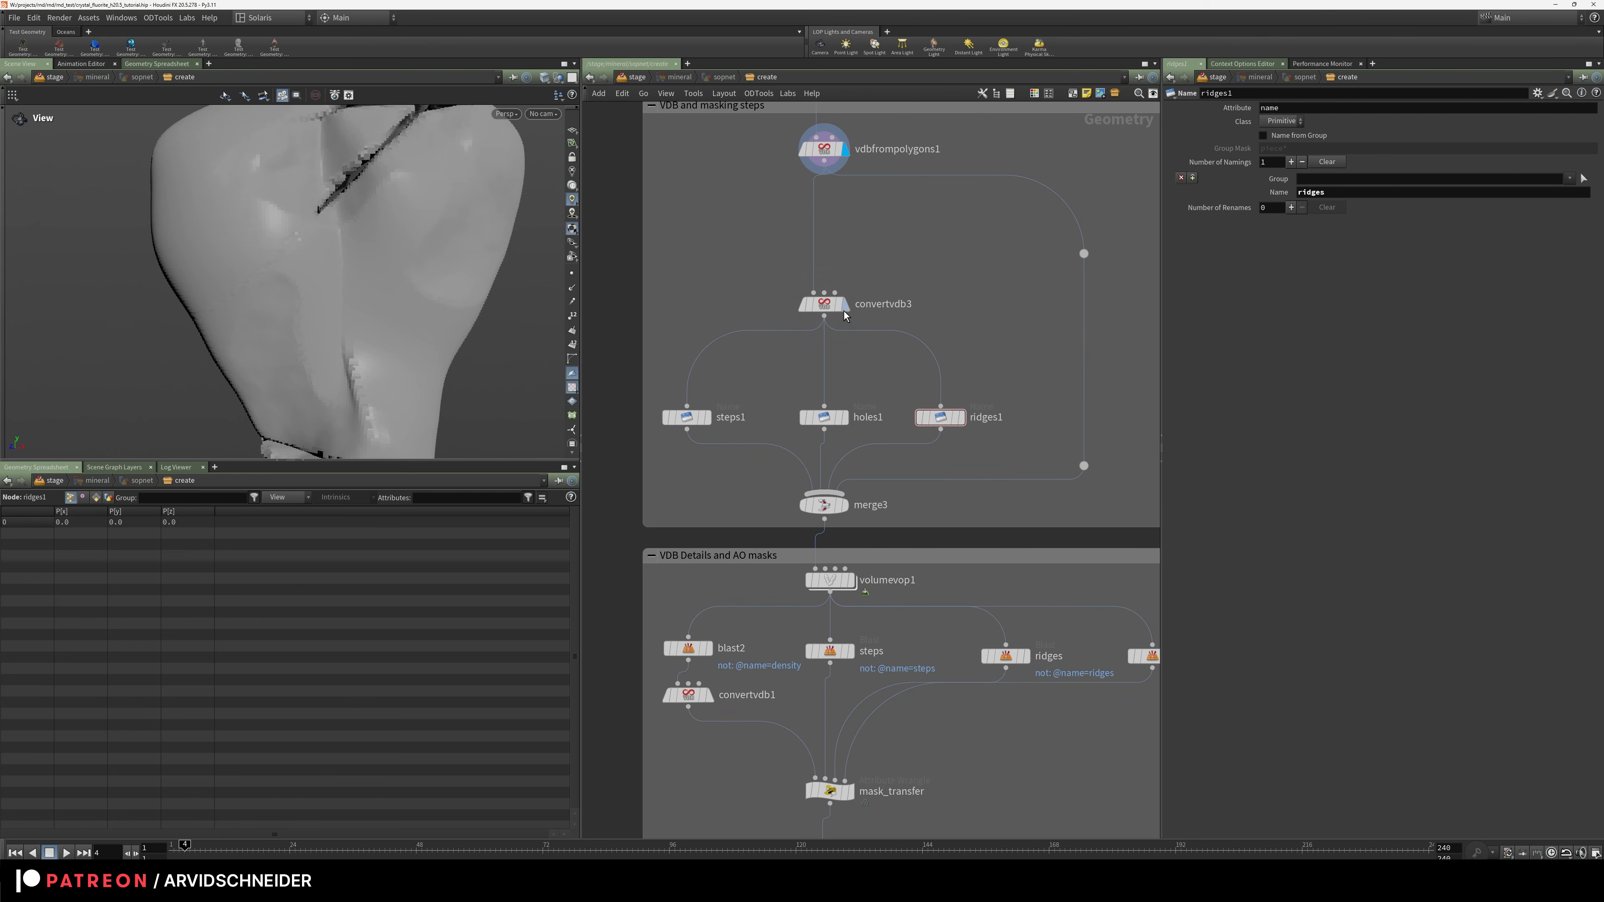
# Display convertvdb3's fog volume, check its conversion settings and frame the whole volume
pyautogui.moveTo(848, 310)
pyautogui.click(852, 276)
pyautogui.click(824, 304)
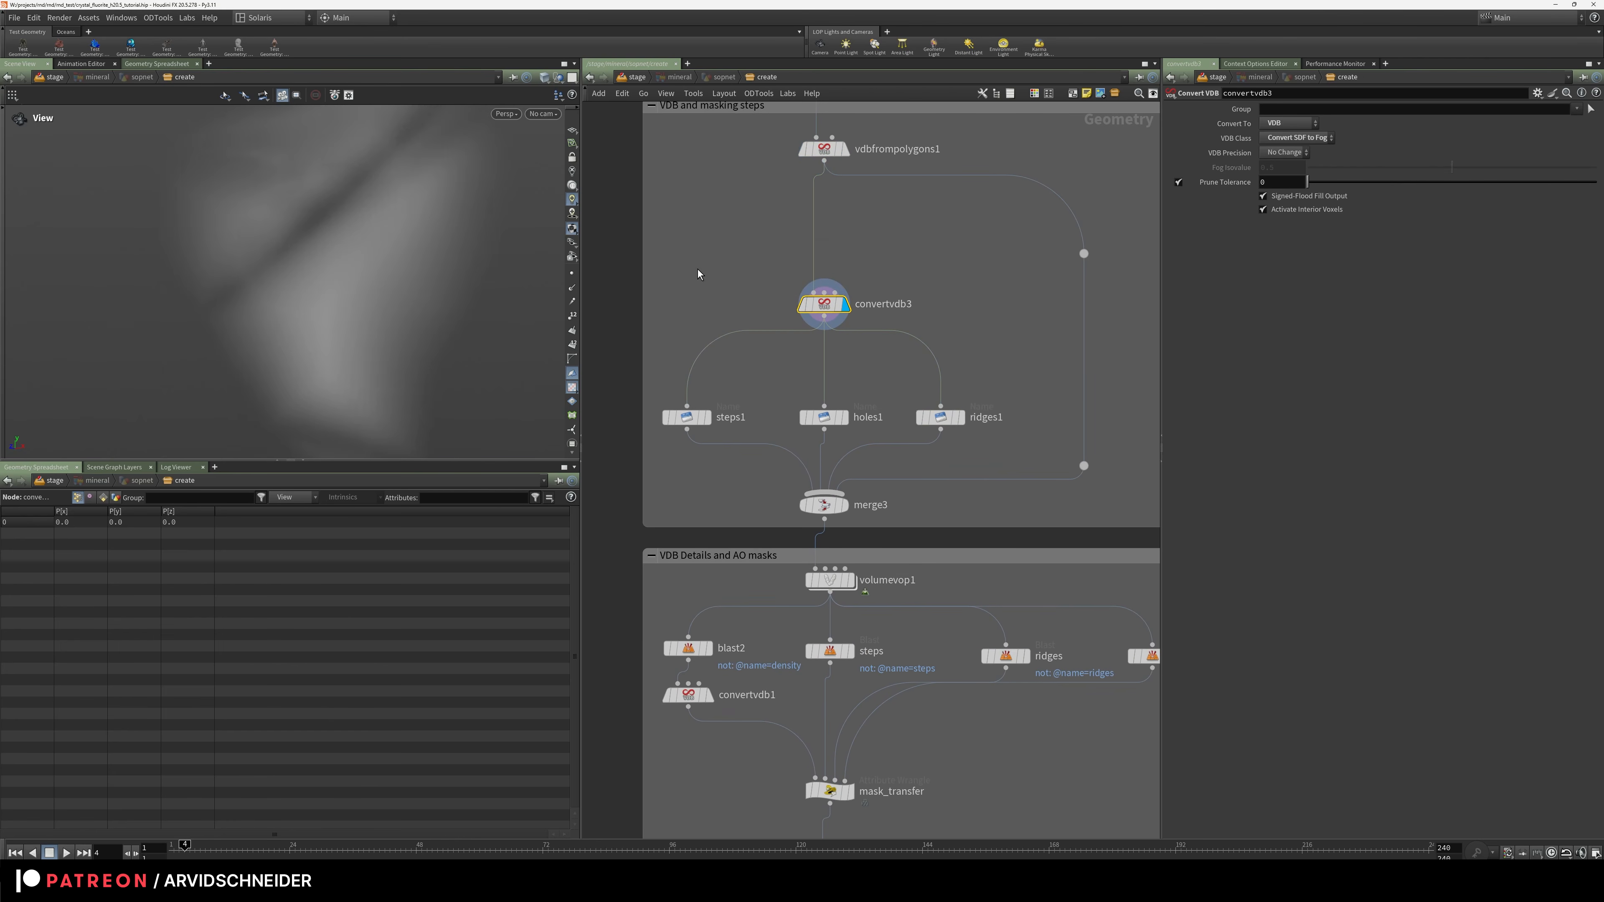
pyautogui.press('f')
pyautogui.scroll(-3, 328, 284)
pyautogui.moveTo(333, 315); pyautogui.dragTo(348, 308)
# Review the Name settings of steps1 and ridges1 and follow the network down to crystal_highres
pyautogui.click(687, 417)
pyautogui.click(941, 417)
pyautogui.doubleClick(1346, 199)
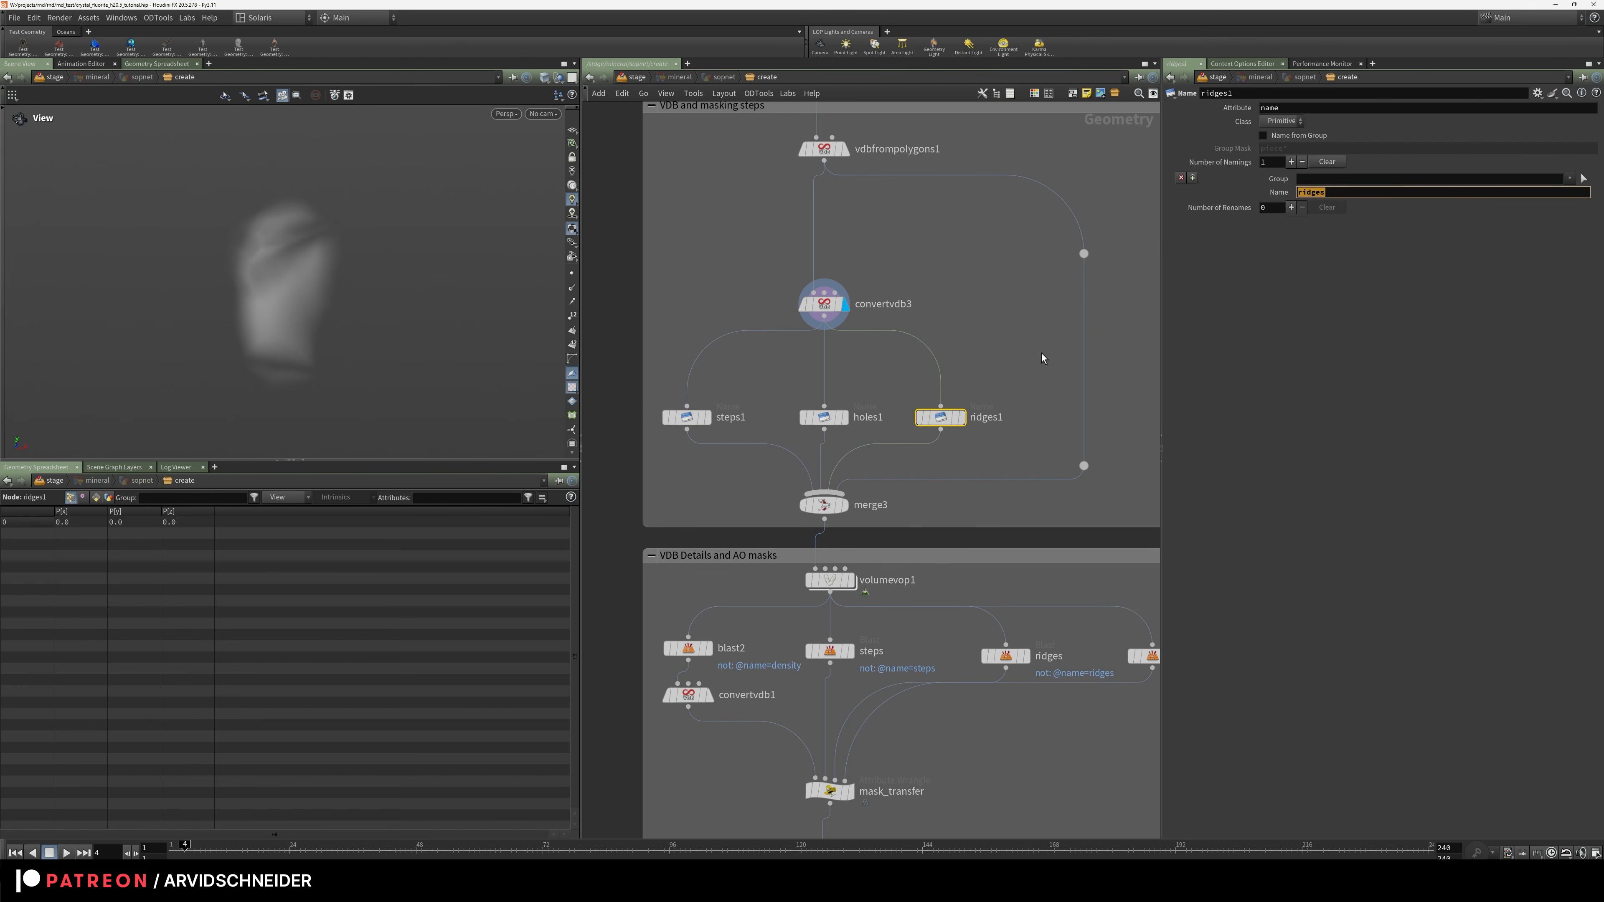
pyautogui.scroll(-5, 905, 564)
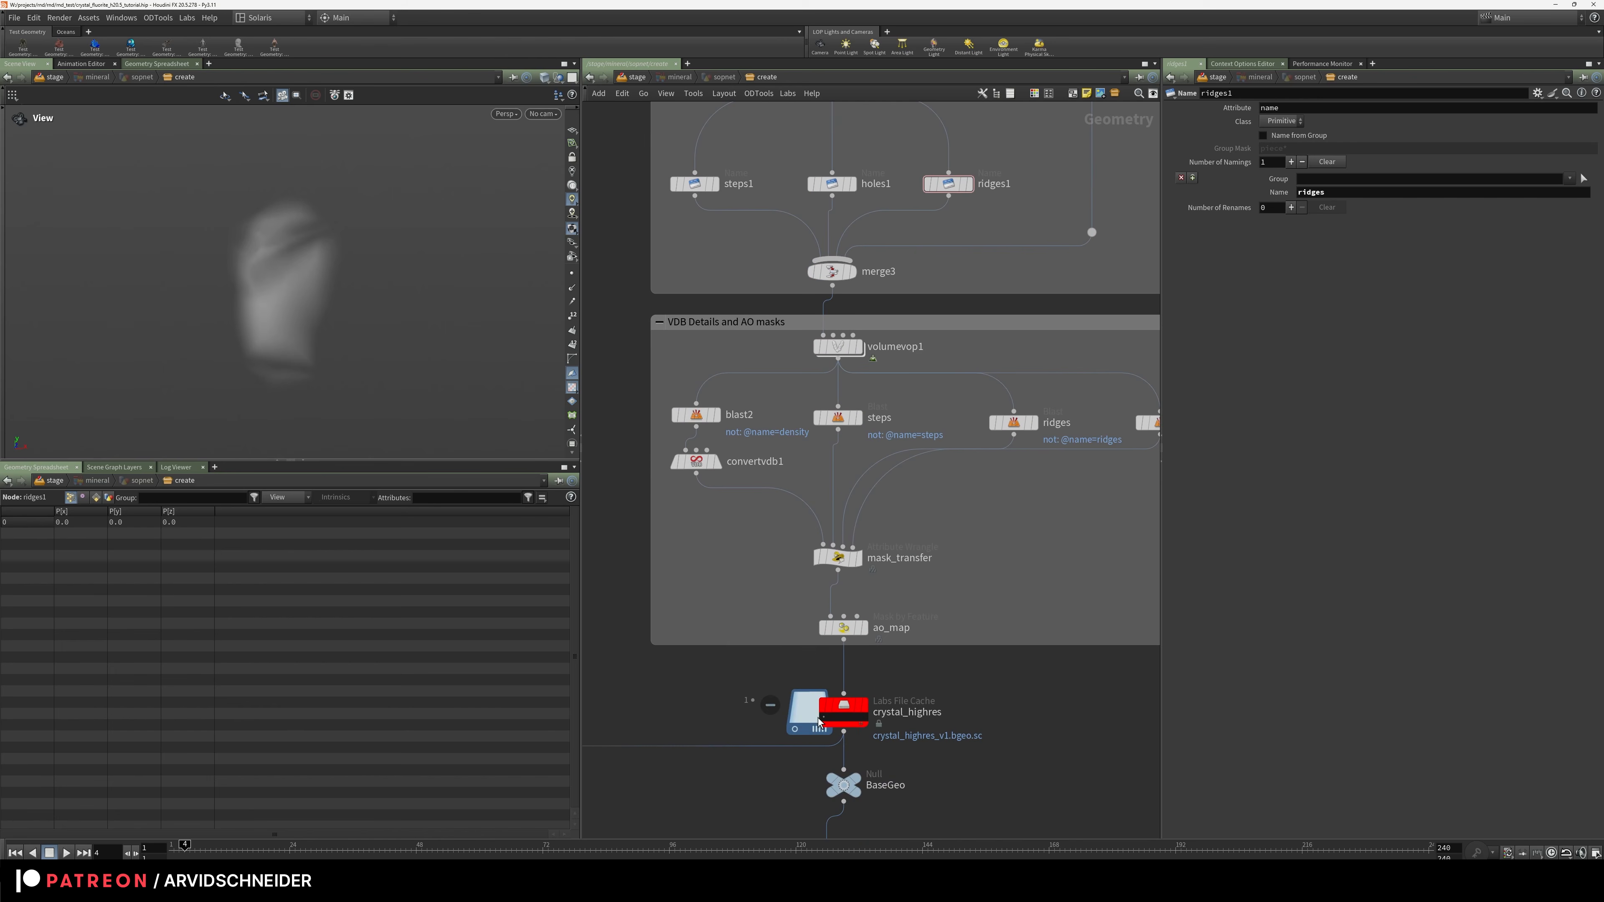
pyautogui.scroll(3, 917, 319)
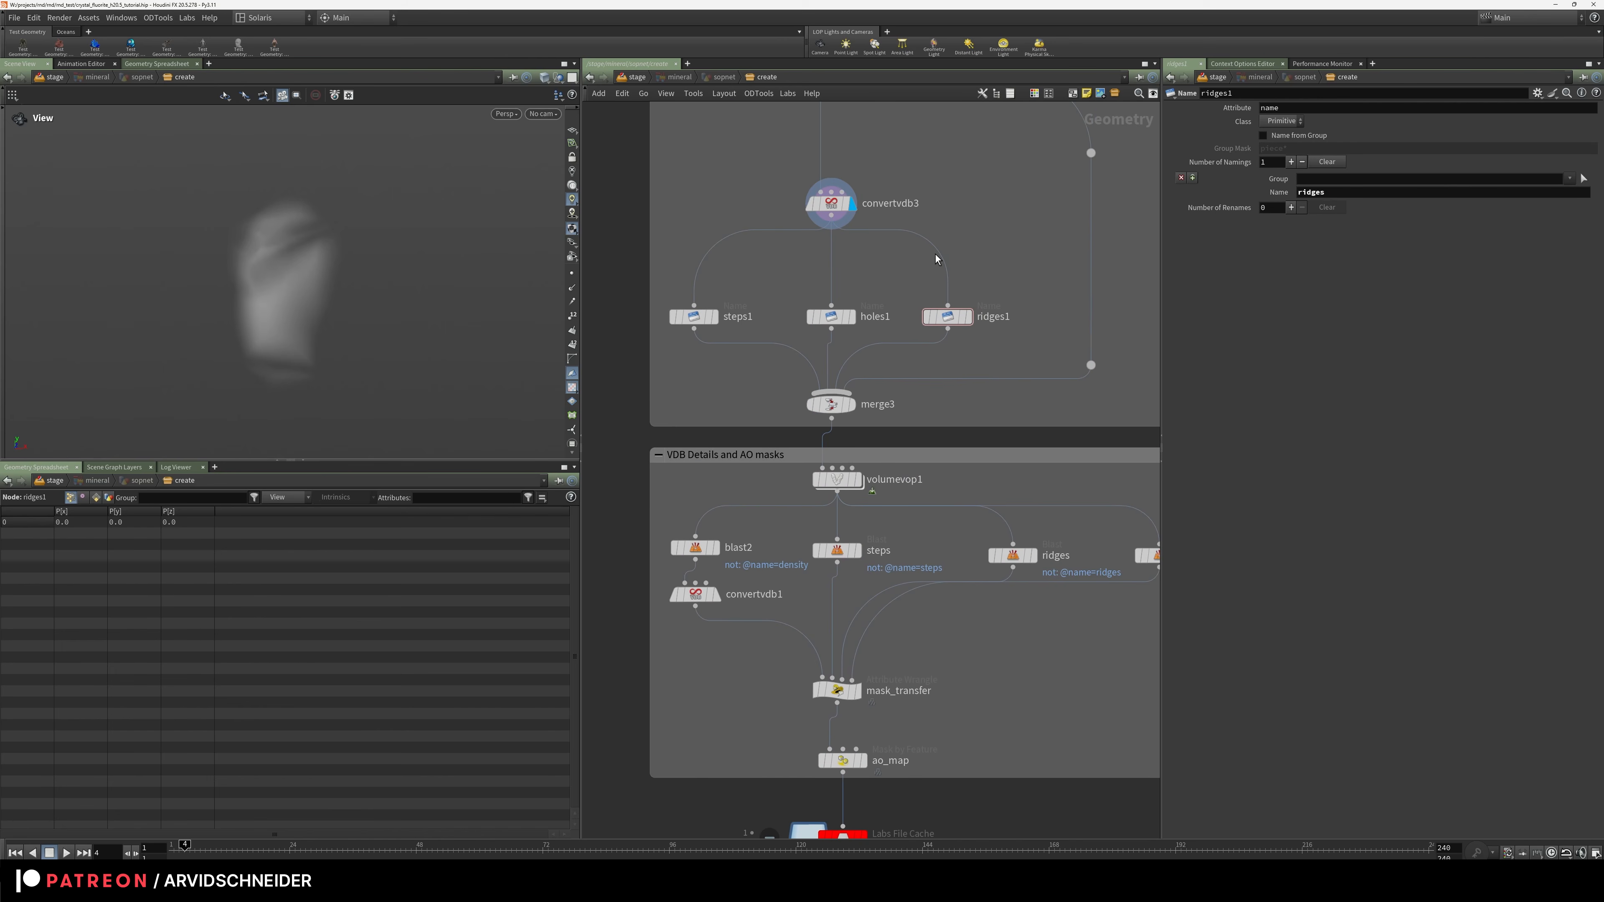
pyautogui.scroll(-5, 939, 505)
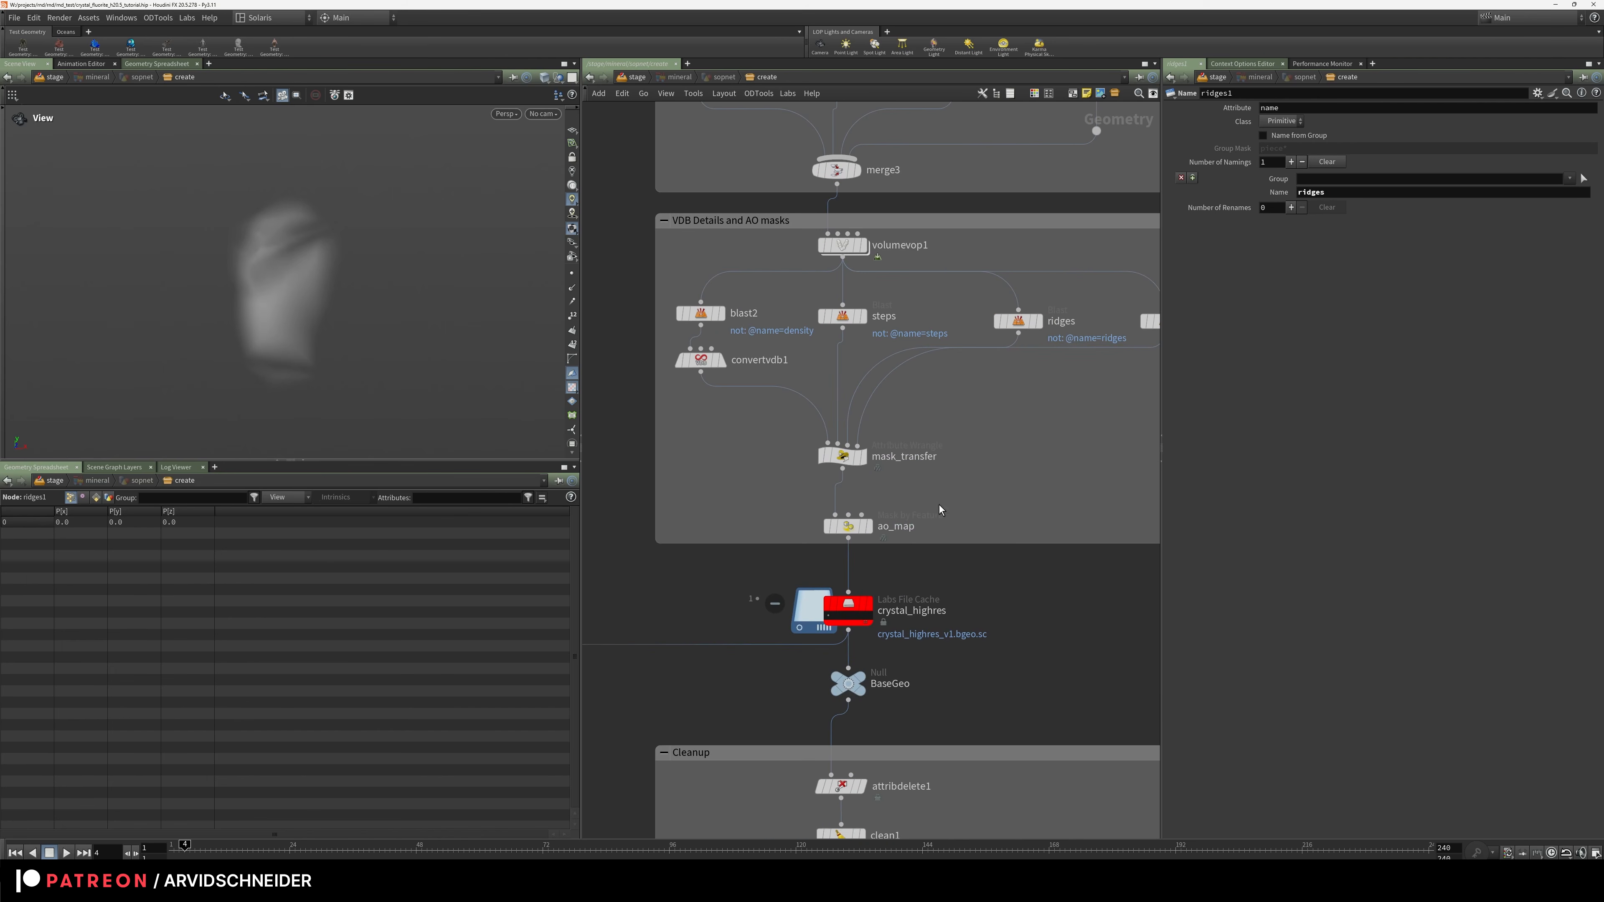
# Display color_holes in the Mask Check group, inspect the colored masks on the mineral, and return to the VDB details nodes
pyautogui.click(875, 608)
pyautogui.moveTo(644, 741); pyautogui.dragTo(813, 563, button='middle')
pyautogui.click(757, 637)
pyautogui.scroll(6, 315, 319)
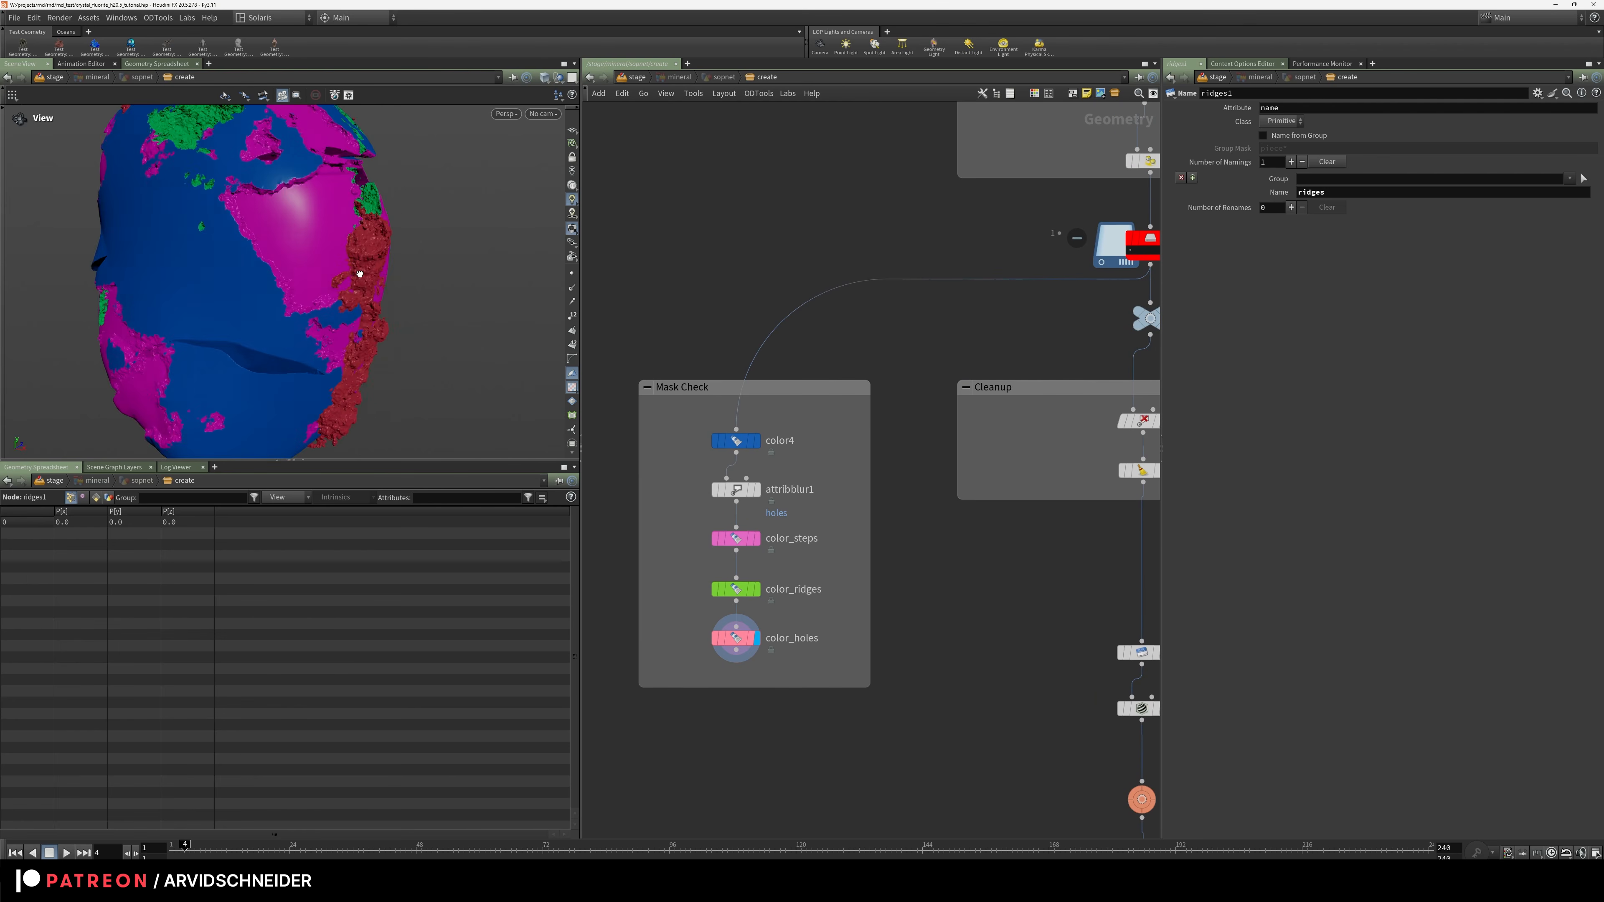
pyautogui.moveTo(271, 297); pyautogui.dragTo(318, 260)
pyautogui.moveTo(334, 204); pyautogui.dragTo(518, 241)
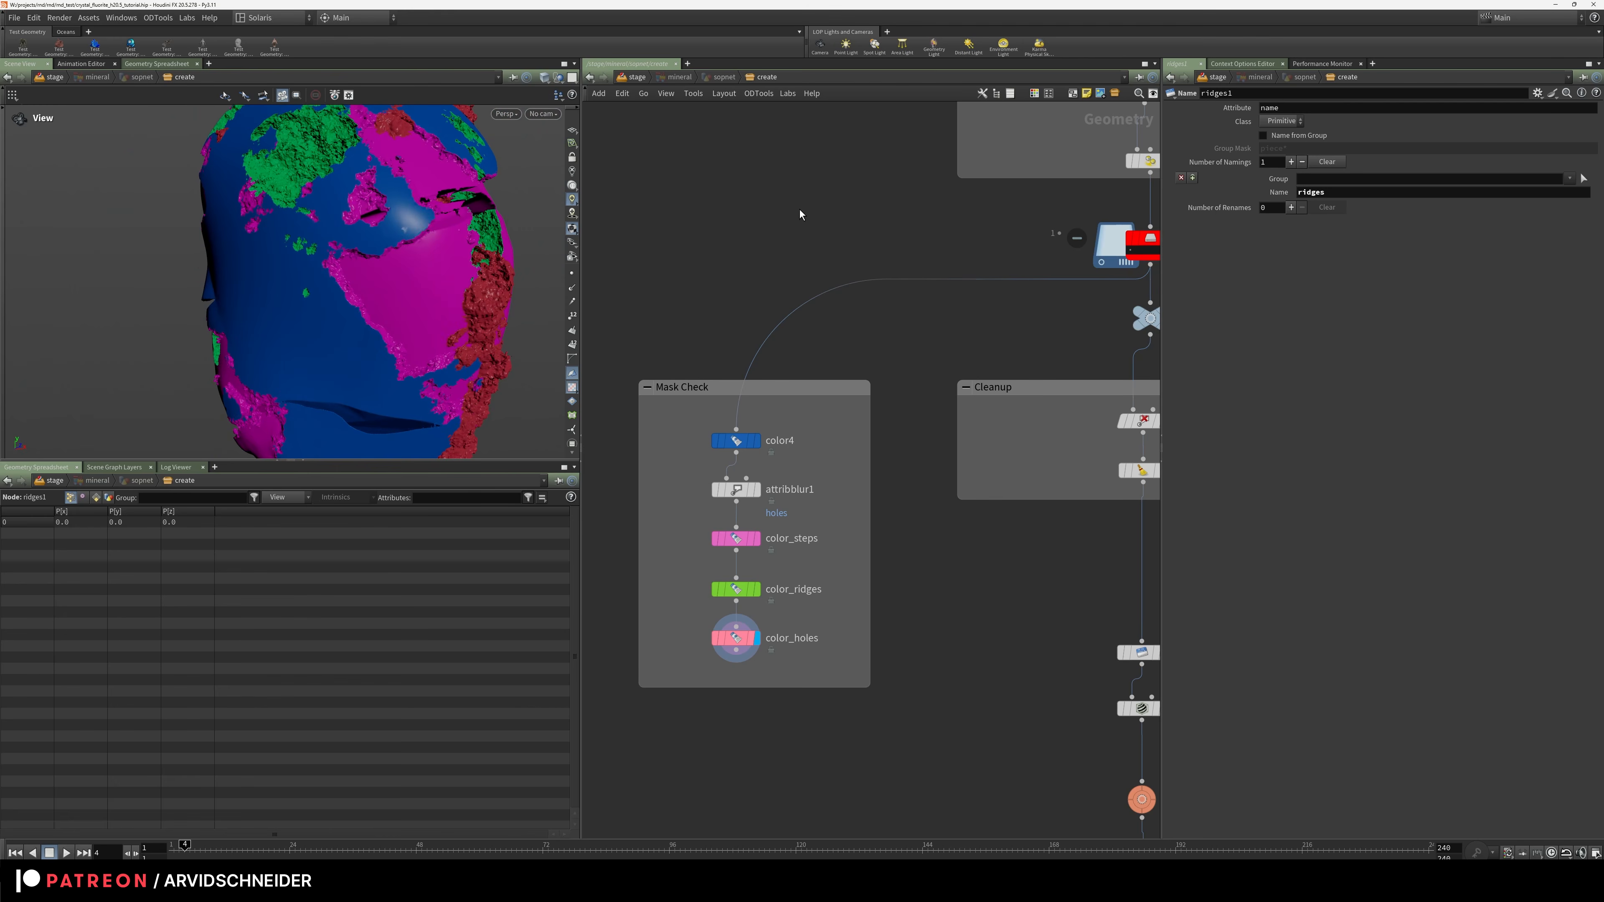
pyautogui.moveTo(932, 186); pyautogui.dragTo(601, 417, button='middle')
pyautogui.moveTo(951, 260); pyautogui.dragTo(997, 396, button='middle')
pyautogui.moveTo(756, 433); pyautogui.dragTo(737, 613, button='middle')
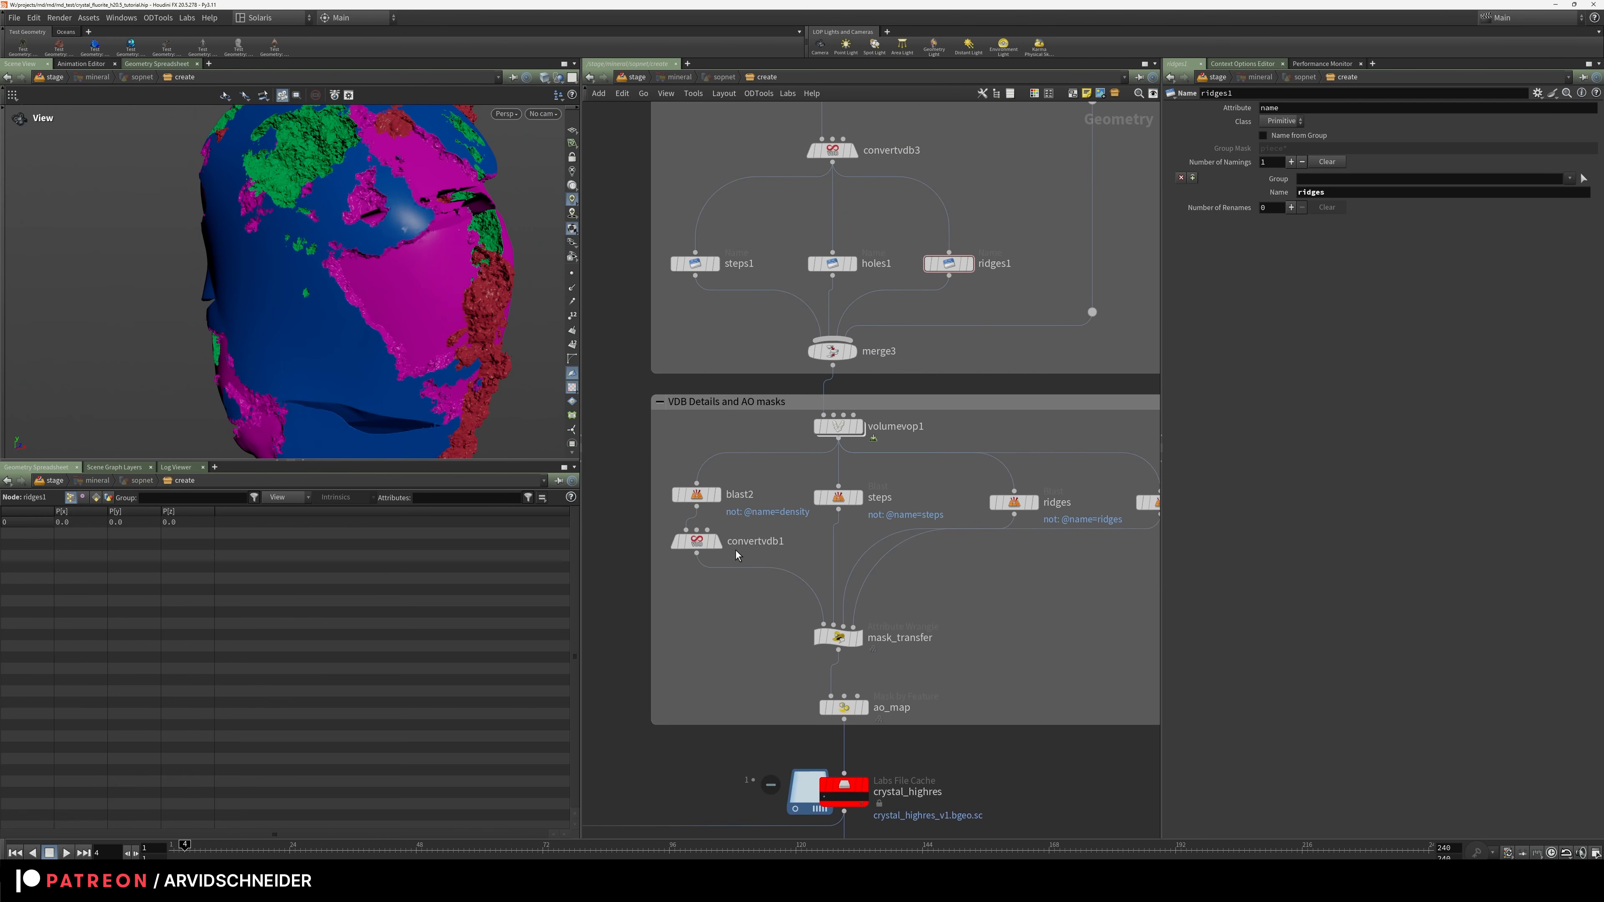
# Highlight the steps1, holes1 and ridges1 naming nodes, display merge3 and check its input list
pyautogui.moveTo(674, 223); pyautogui.dragTo(692, 306, button='middle')
pyautogui.moveTo(630, 302); pyautogui.dragTo(1074, 366)
pyautogui.click(995, 362)
pyautogui.moveTo(649, 313); pyautogui.dragTo(1031, 386)
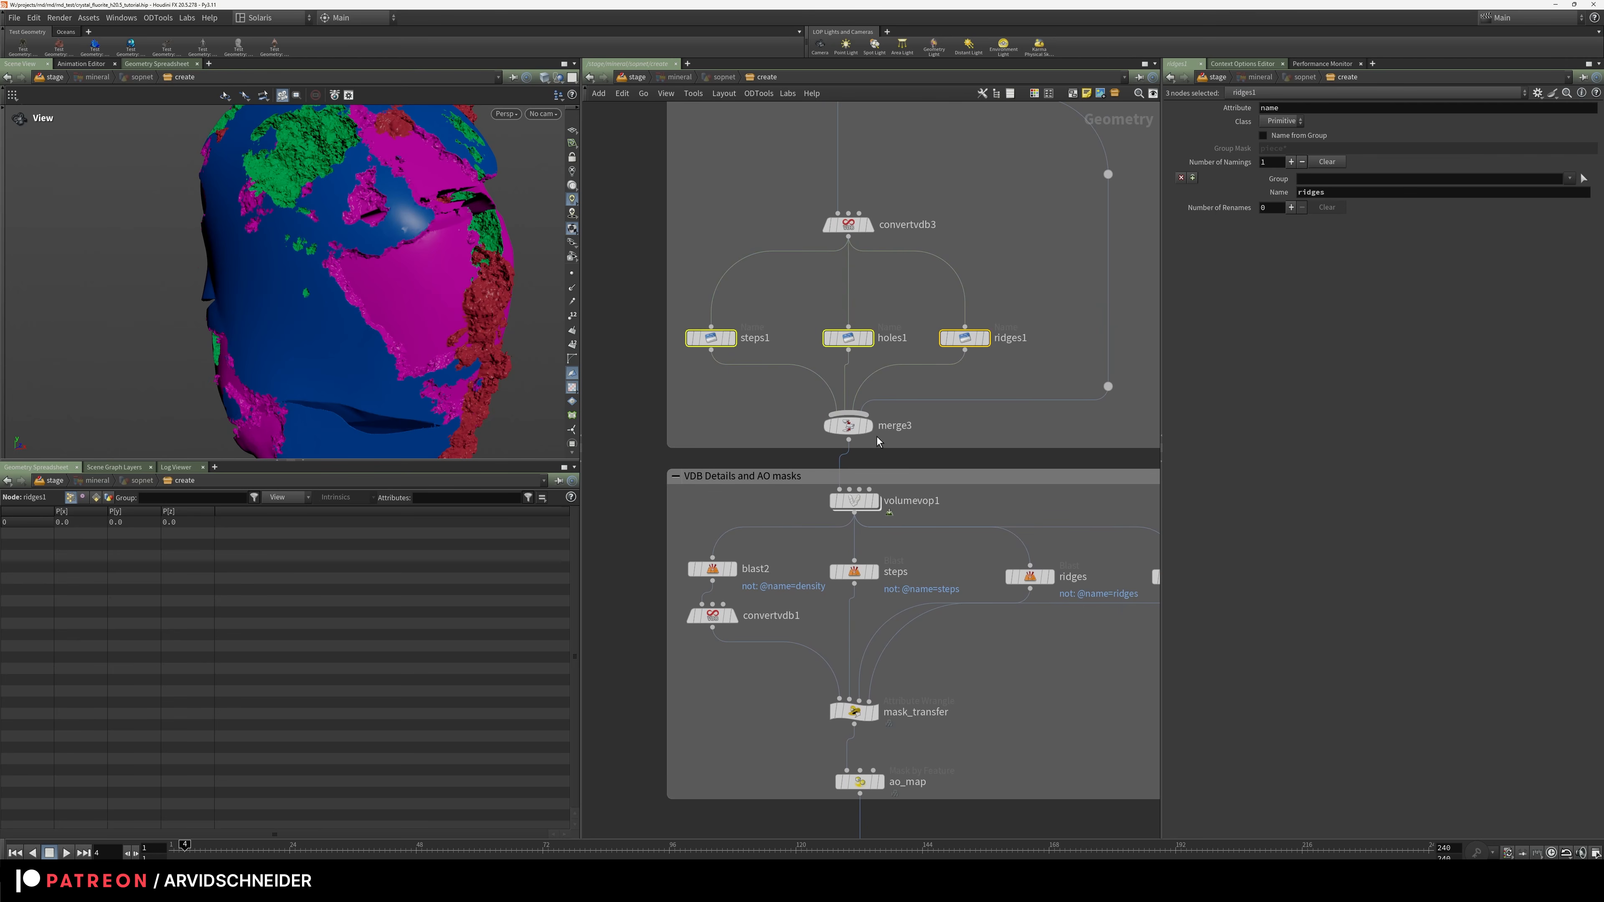
pyautogui.click(870, 425)
pyautogui.click(848, 425)
pyautogui.middleClick(853, 445)
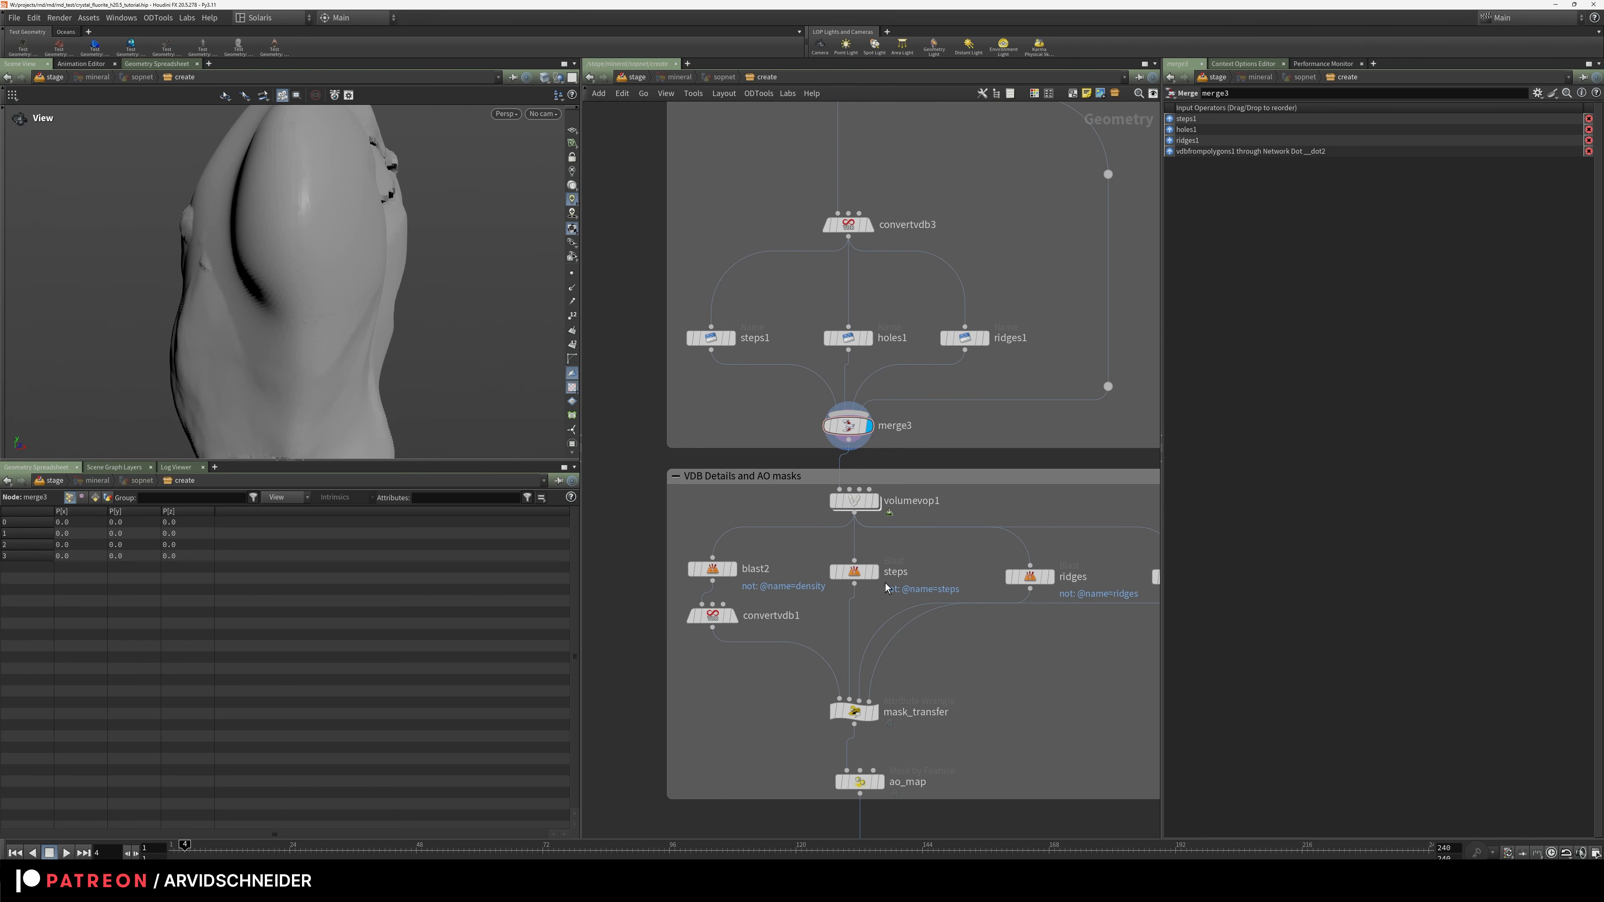
# Review volumevop1's parameters in the VDB Details and AO masks group and open its VOP network
pyautogui.moveTo(807, 664); pyautogui.dragTo(718, 511, button='middle')
pyautogui.moveTo(735, 366)
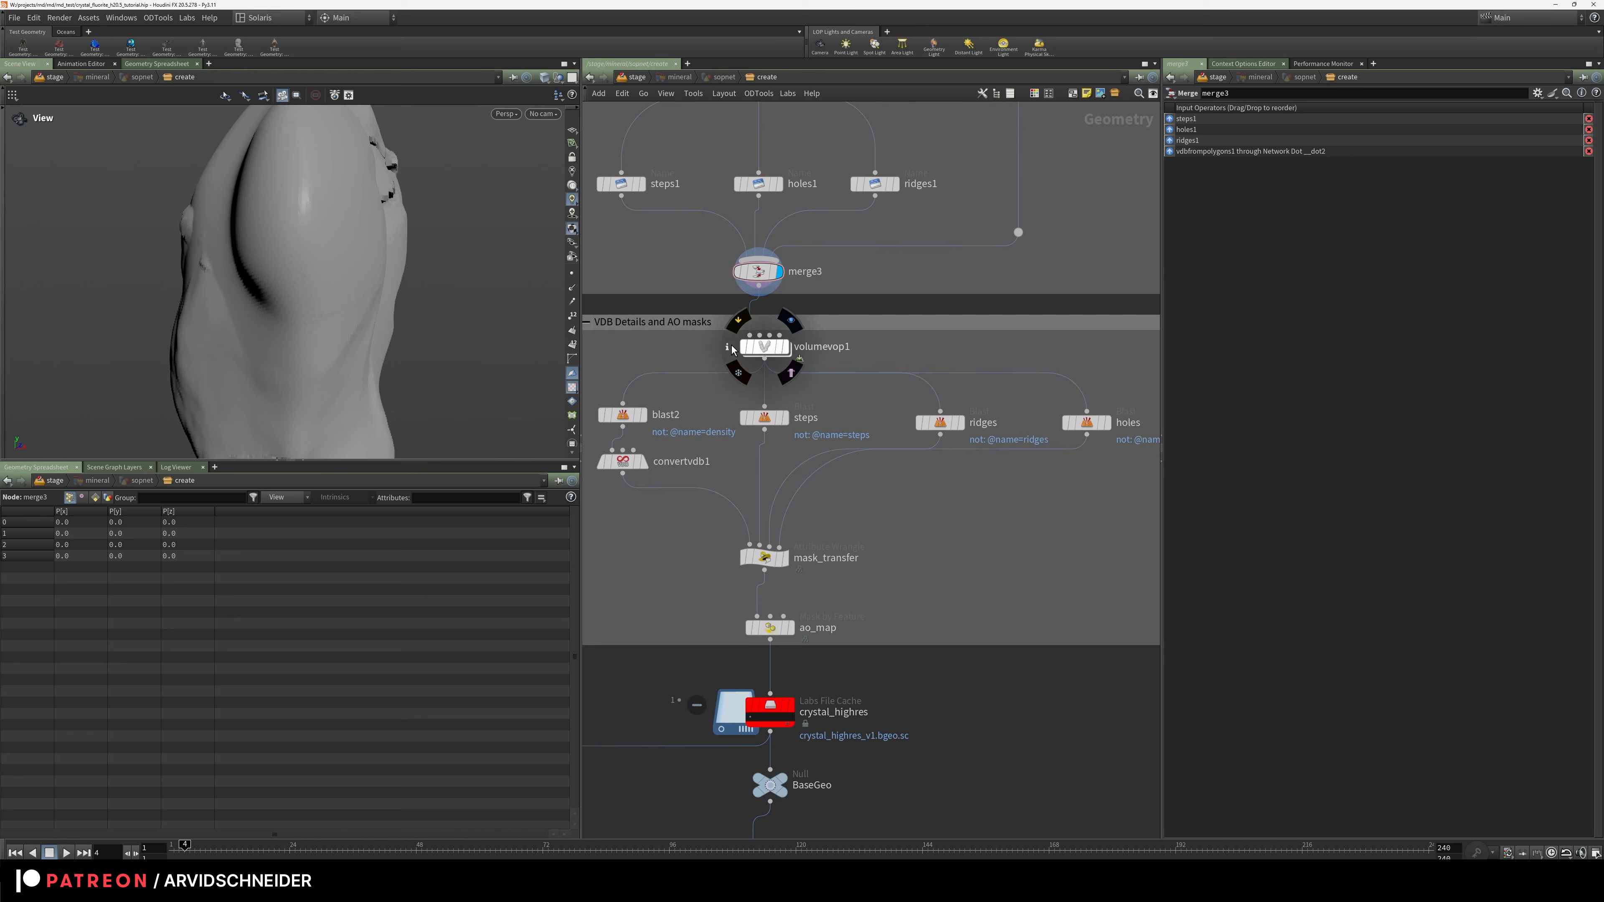
pyautogui.scroll(2, 685, 373)
pyautogui.click(795, 365)
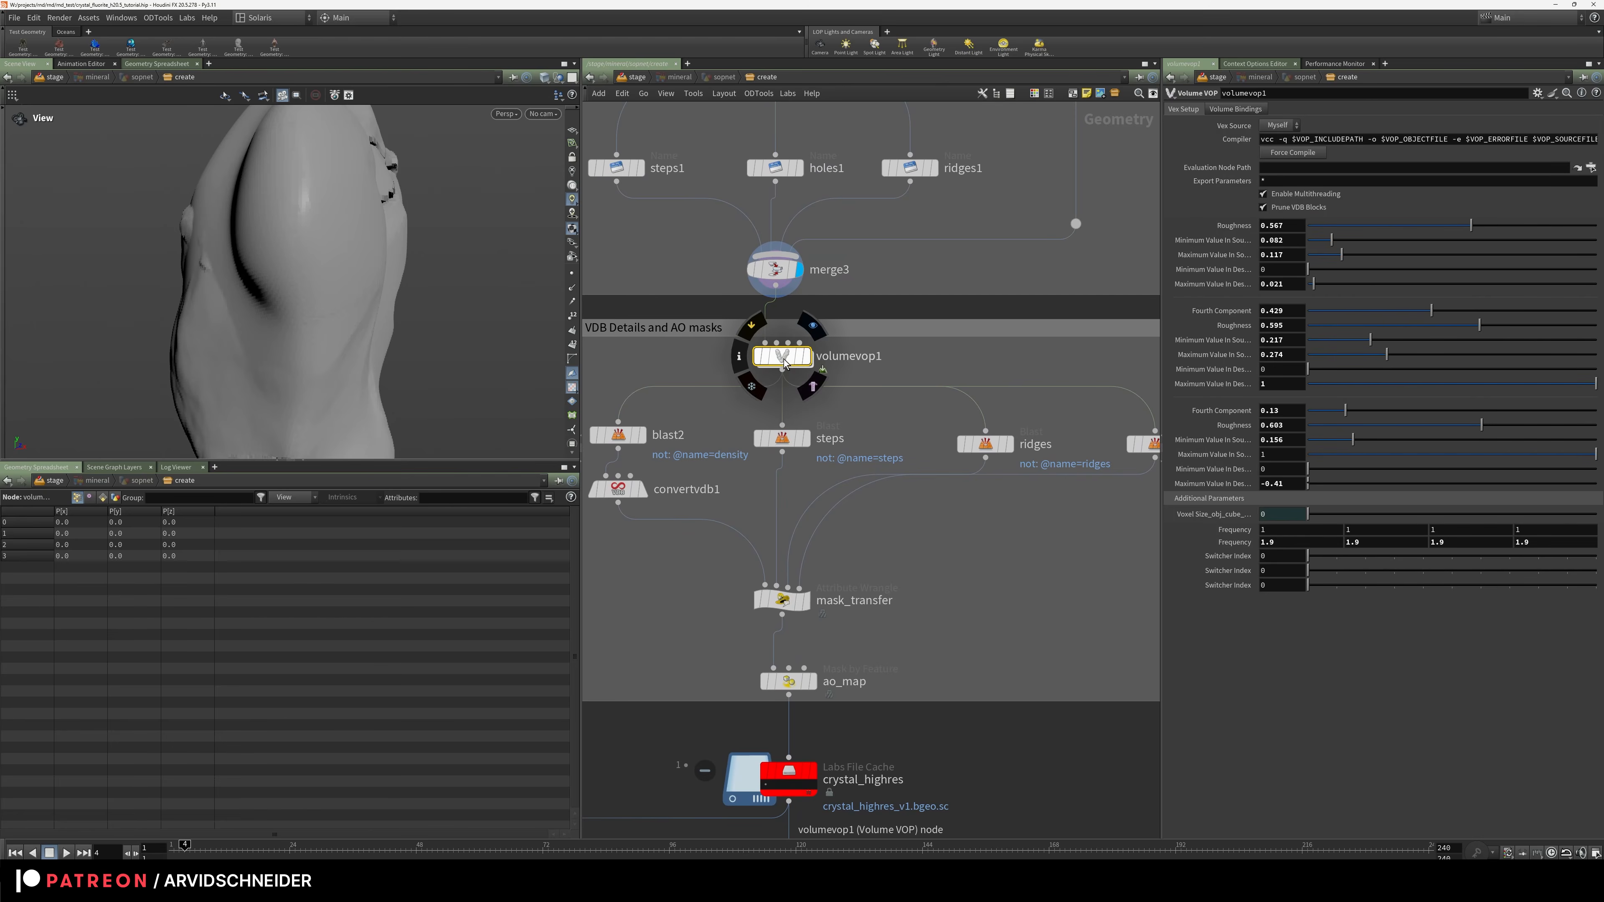
pyautogui.doubleClick(783, 362)
# Examine the whole volumevop1 network and read the settings of the first switcher parameter
pyautogui.moveTo(965, 417); pyautogui.dragTo(849, 410, button='middle')
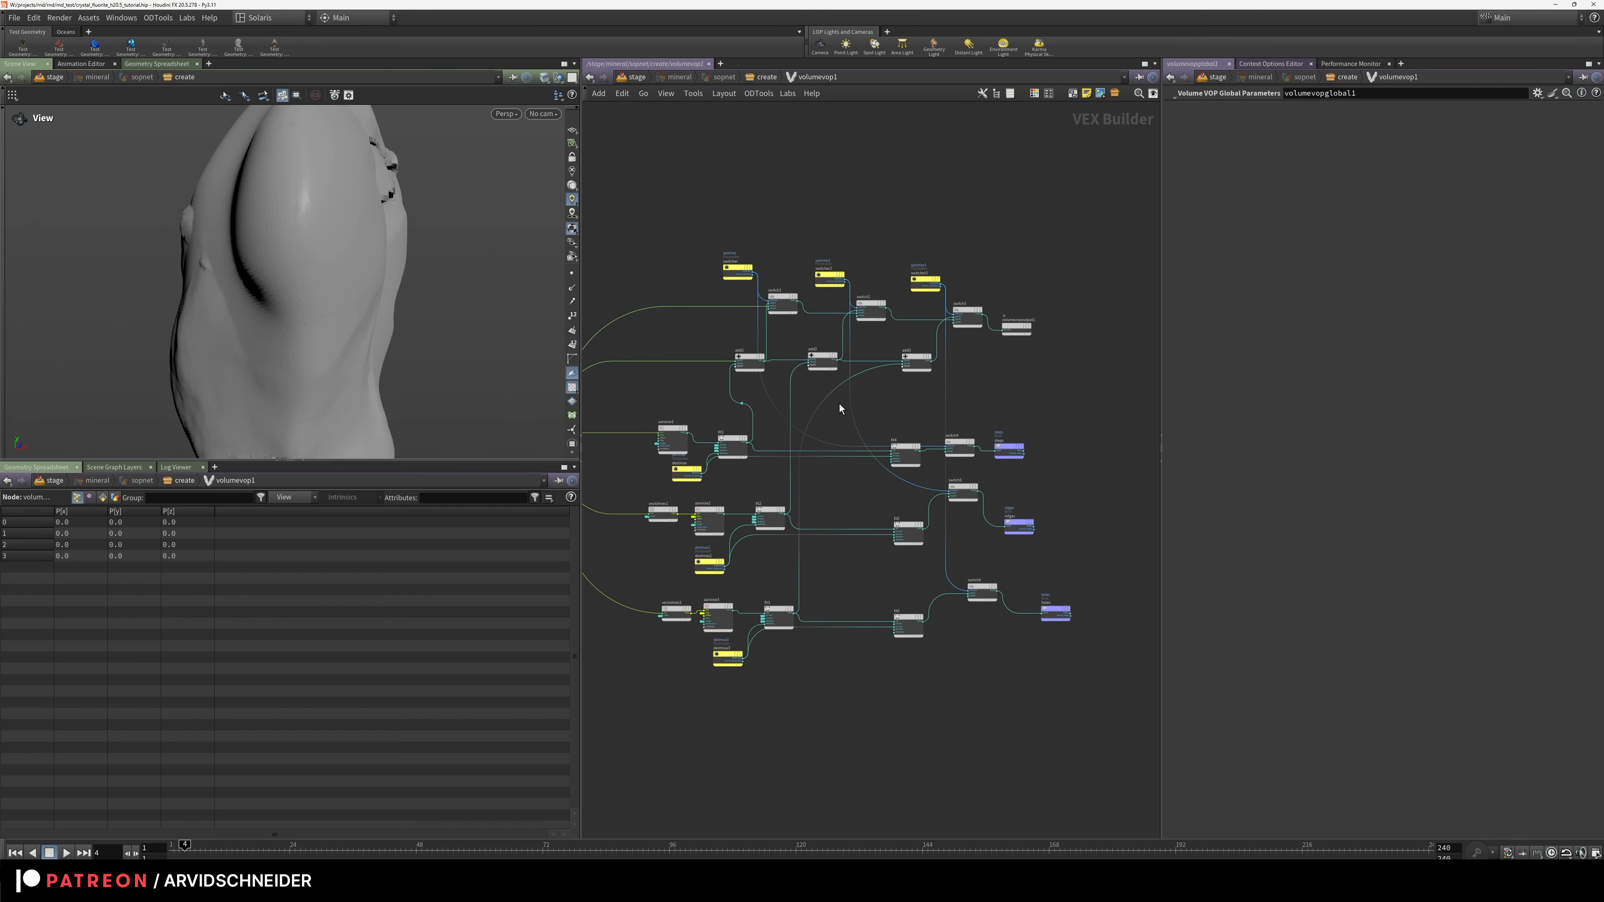
pyautogui.scroll(4, 731, 392)
pyautogui.moveTo(730, 389); pyautogui.dragTo(720, 326, button='middle')
pyautogui.scroll(-6, 870, 393)
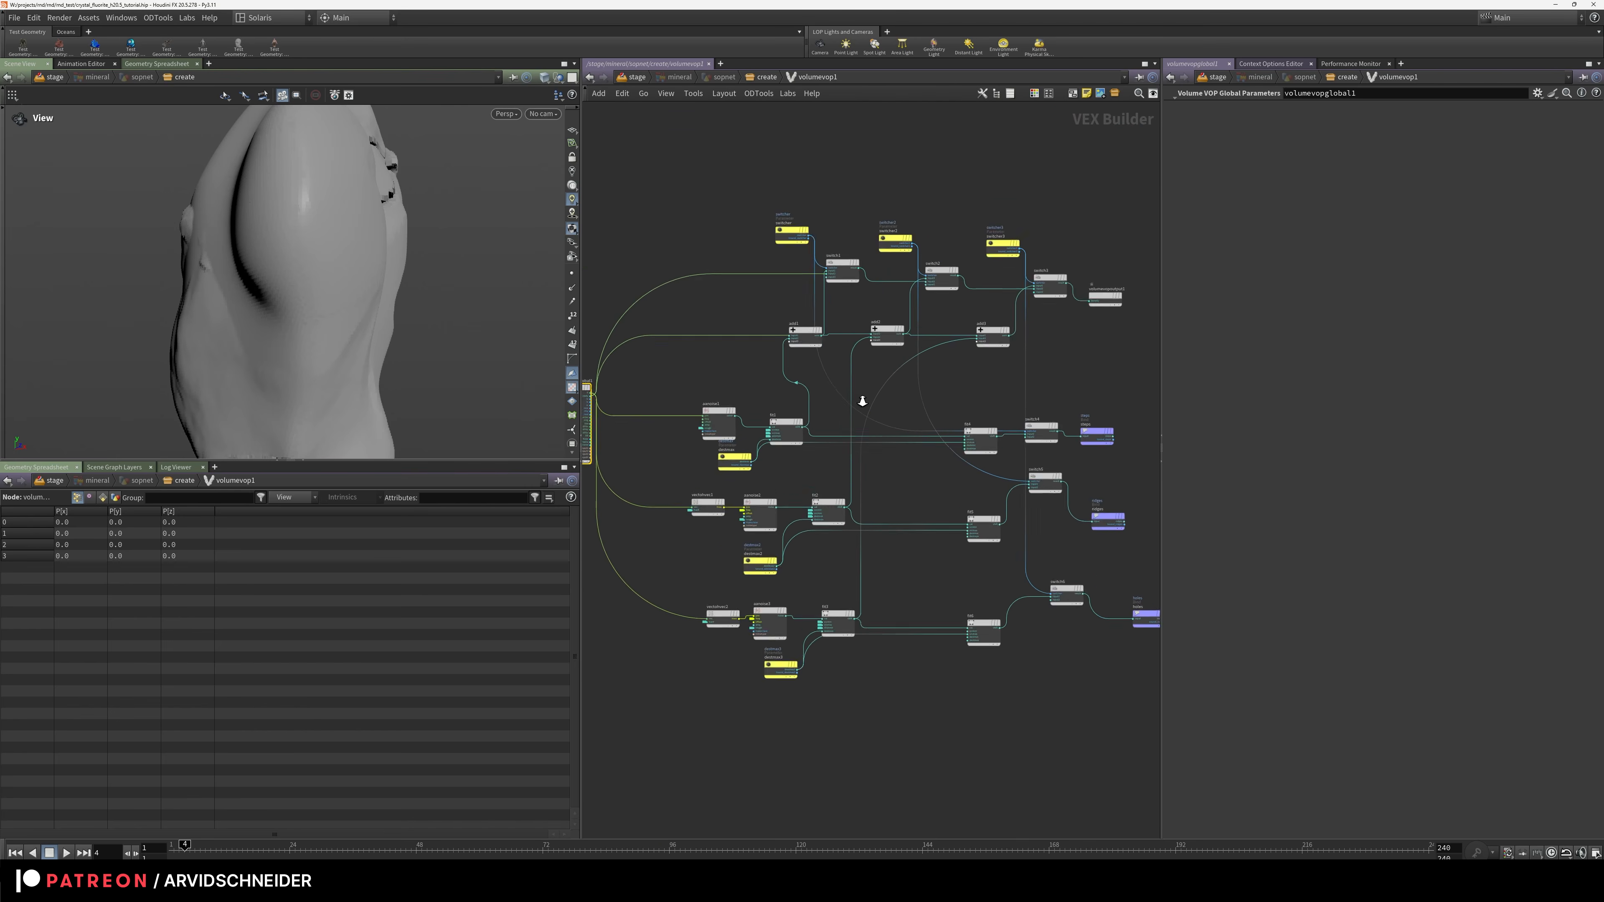
pyautogui.moveTo(1026, 390)
pyautogui.mouseDown(button='middle')
pyautogui.moveTo(942, 373)
pyautogui.moveTo(1030, 359)
pyautogui.mouseUp(button='middle')
pyautogui.scroll(2, 942, 374)
pyautogui.scroll(1, 971, 372)
pyautogui.press('alt')
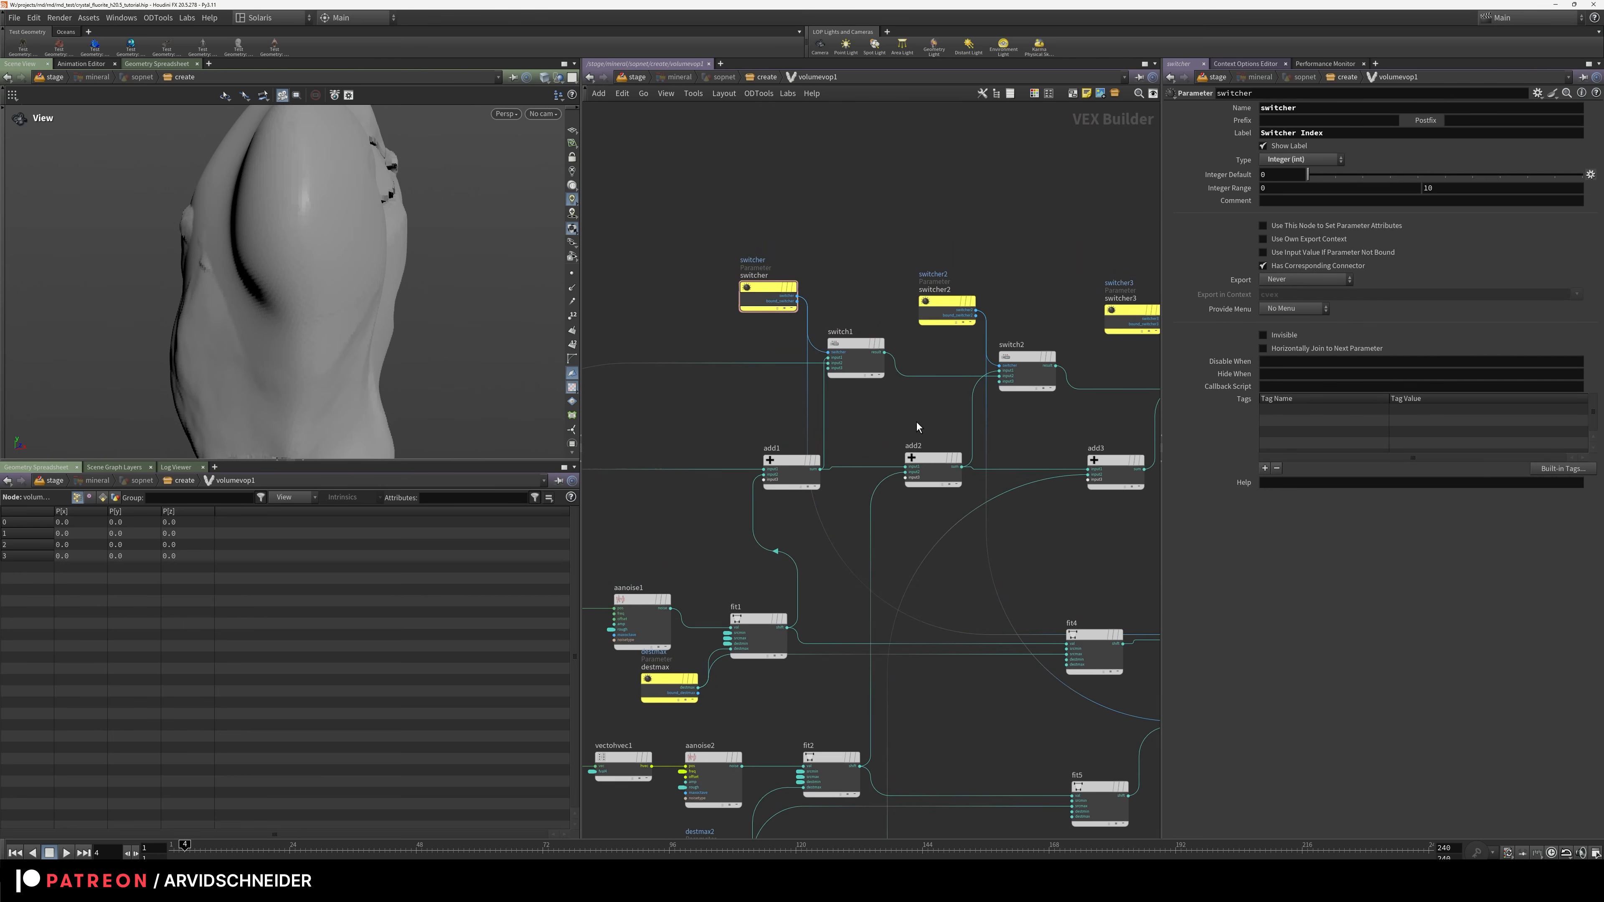
pyautogui.moveTo(916, 423); pyautogui.dragTo(898, 198, button='middle')
pyautogui.moveTo(933, 348); pyautogui.dragTo(854, 266, button='middle')
pyautogui.scroll(-3, 961, 320)
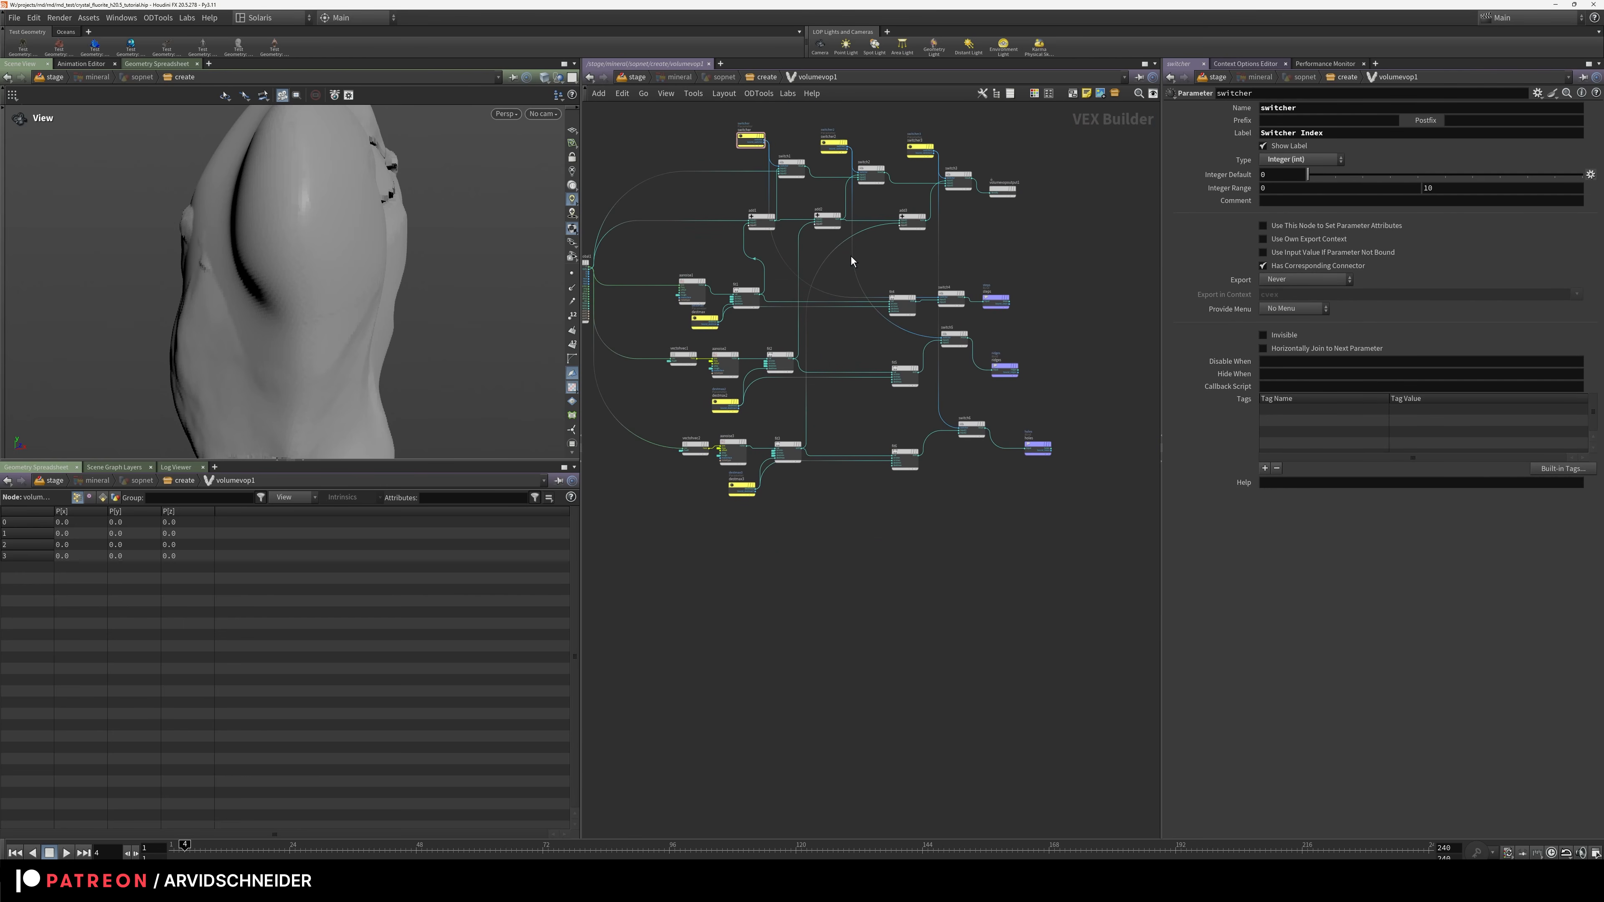
# Space out the three noise branches by moving the holes, ridges and steps rows further down
pyautogui.scroll(3, 825, 370)
pyautogui.moveTo(600, 632); pyautogui.dragTo(1123, 442)
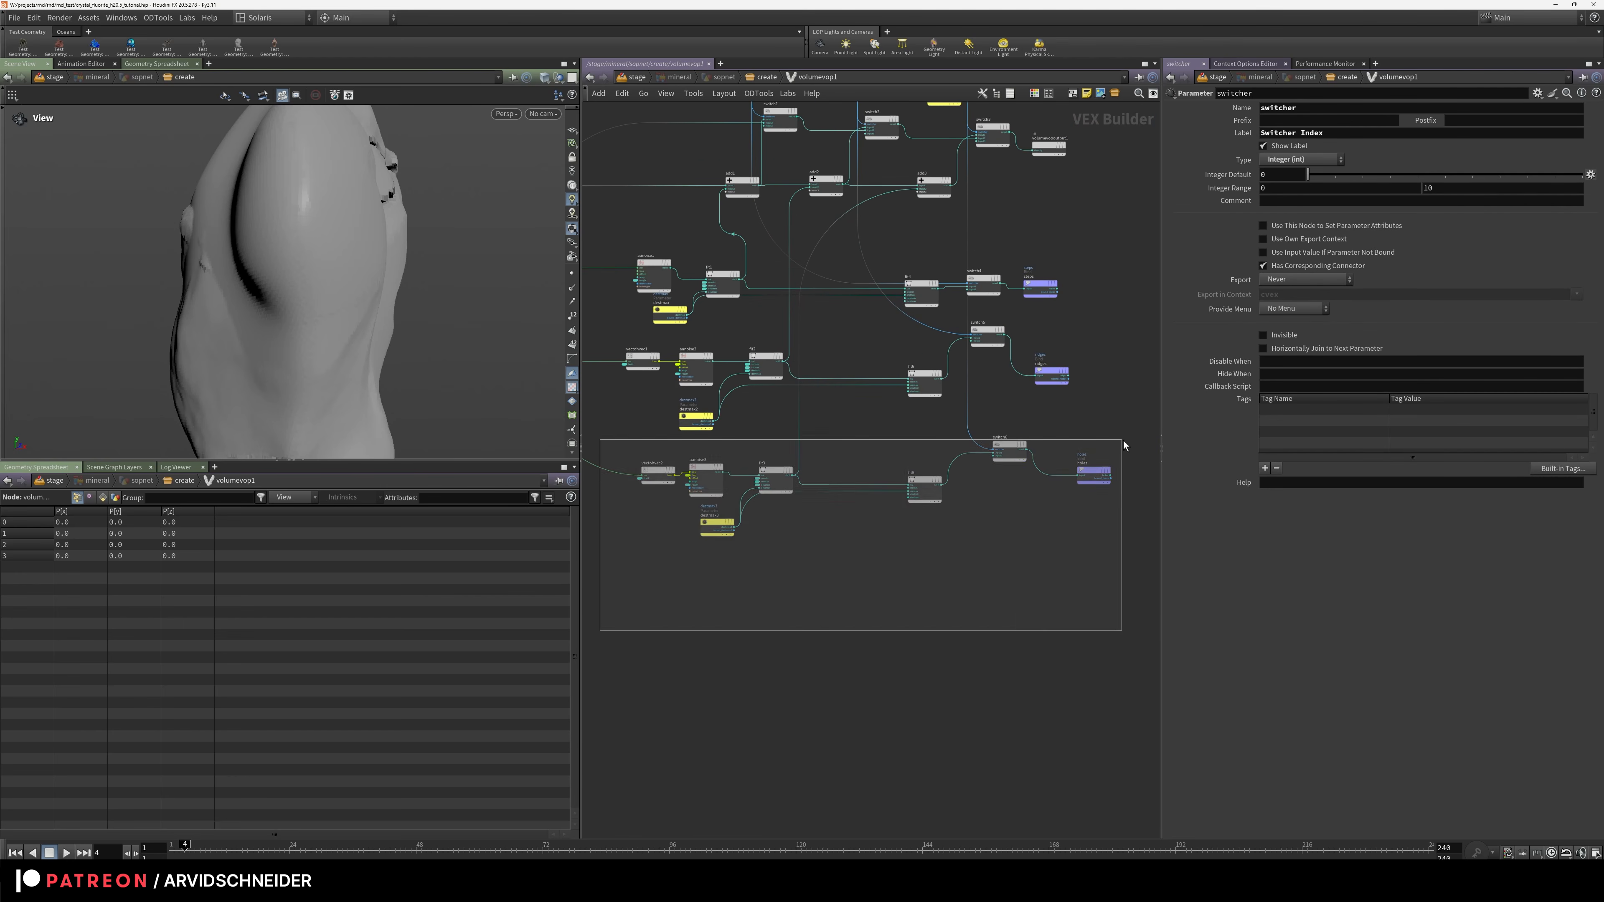
pyautogui.moveTo(1009, 450); pyautogui.dragTo(1020, 569)
pyautogui.moveTo(648, 519); pyautogui.dragTo(991, 395)
pyautogui.click(1024, 330)
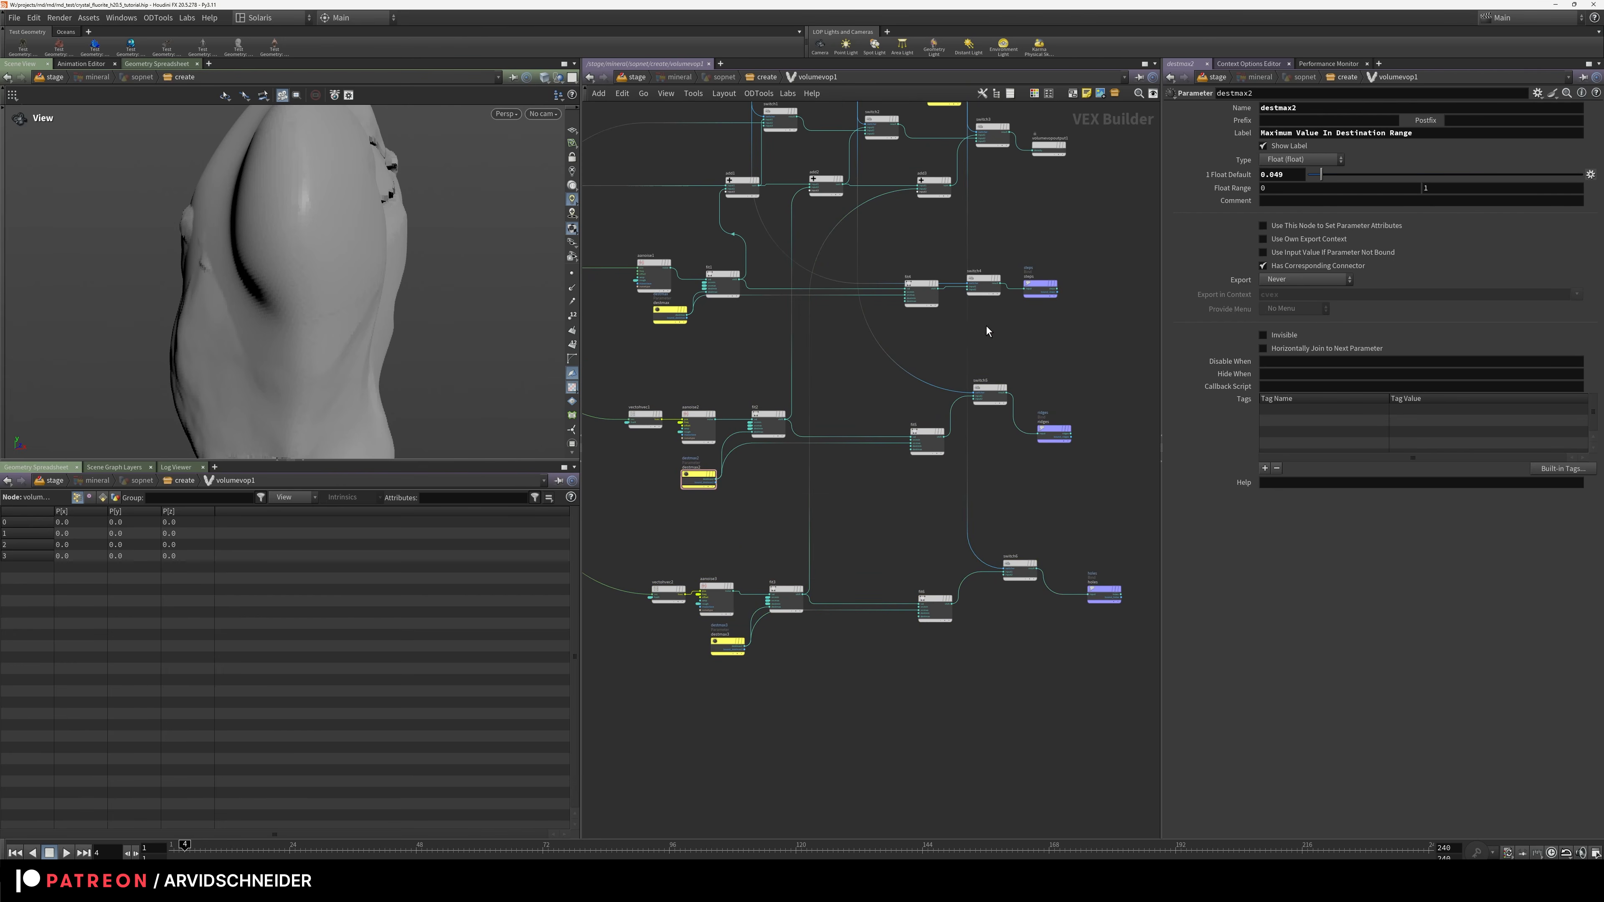
pyautogui.moveTo(616, 233); pyautogui.dragTo(1100, 345)
pyautogui.moveTo(1040, 288); pyautogui.dragTo(1040, 309)
pyautogui.click(1085, 262)
# Follow the density wire through the upper row of nodes and inspect the inputs of add1
pyautogui.moveTo(824, 119); pyautogui.dragTo(790, 264, button='middle')
pyautogui.scroll(1, 790, 264)
pyautogui.moveTo(648, 310); pyautogui.dragTo(691, 338, button='middle')
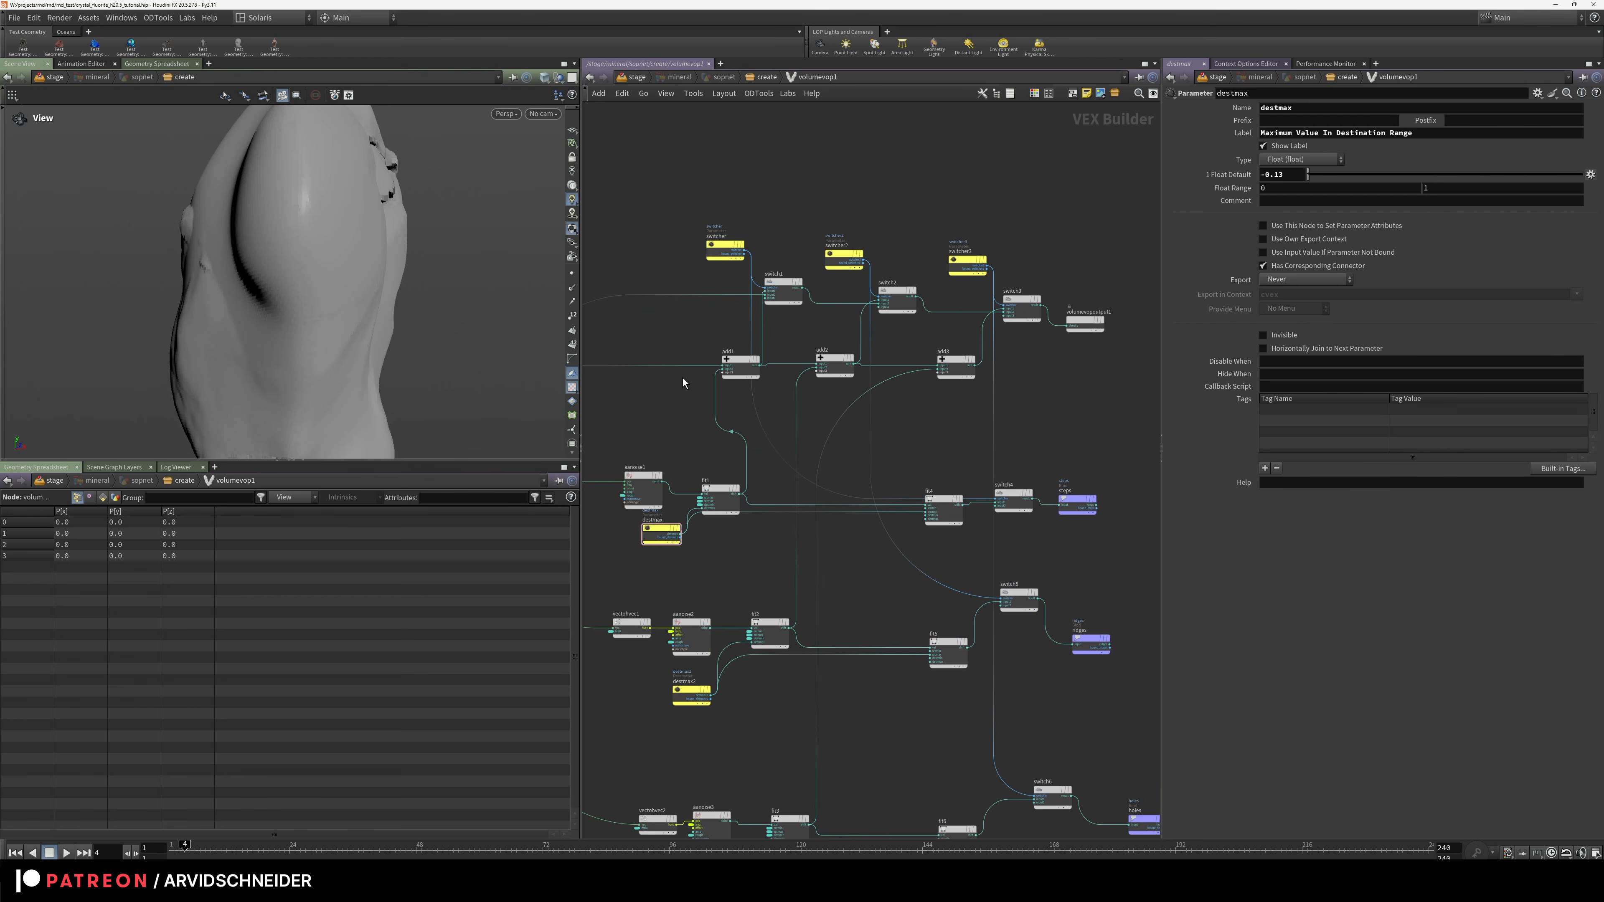
pyautogui.scroll(5, 700, 354)
pyautogui.moveTo(629, 319); pyautogui.dragTo(1076, 232, button='middle')
pyautogui.moveTo(1095, 302); pyautogui.dragTo(633, 386, button='middle')
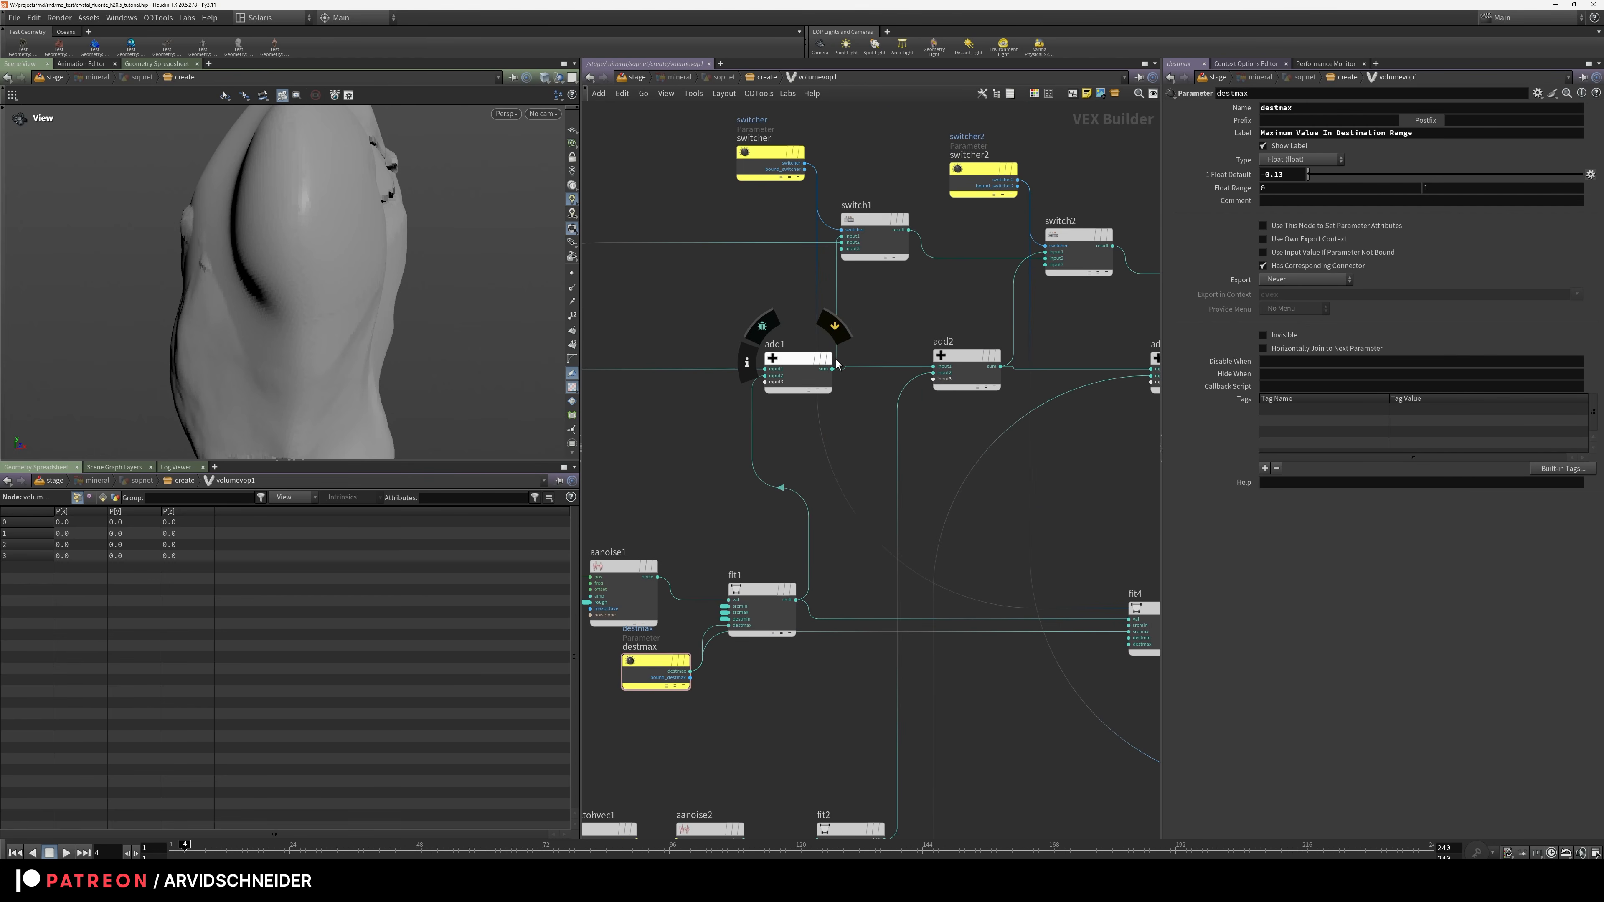
pyautogui.click(799, 359)
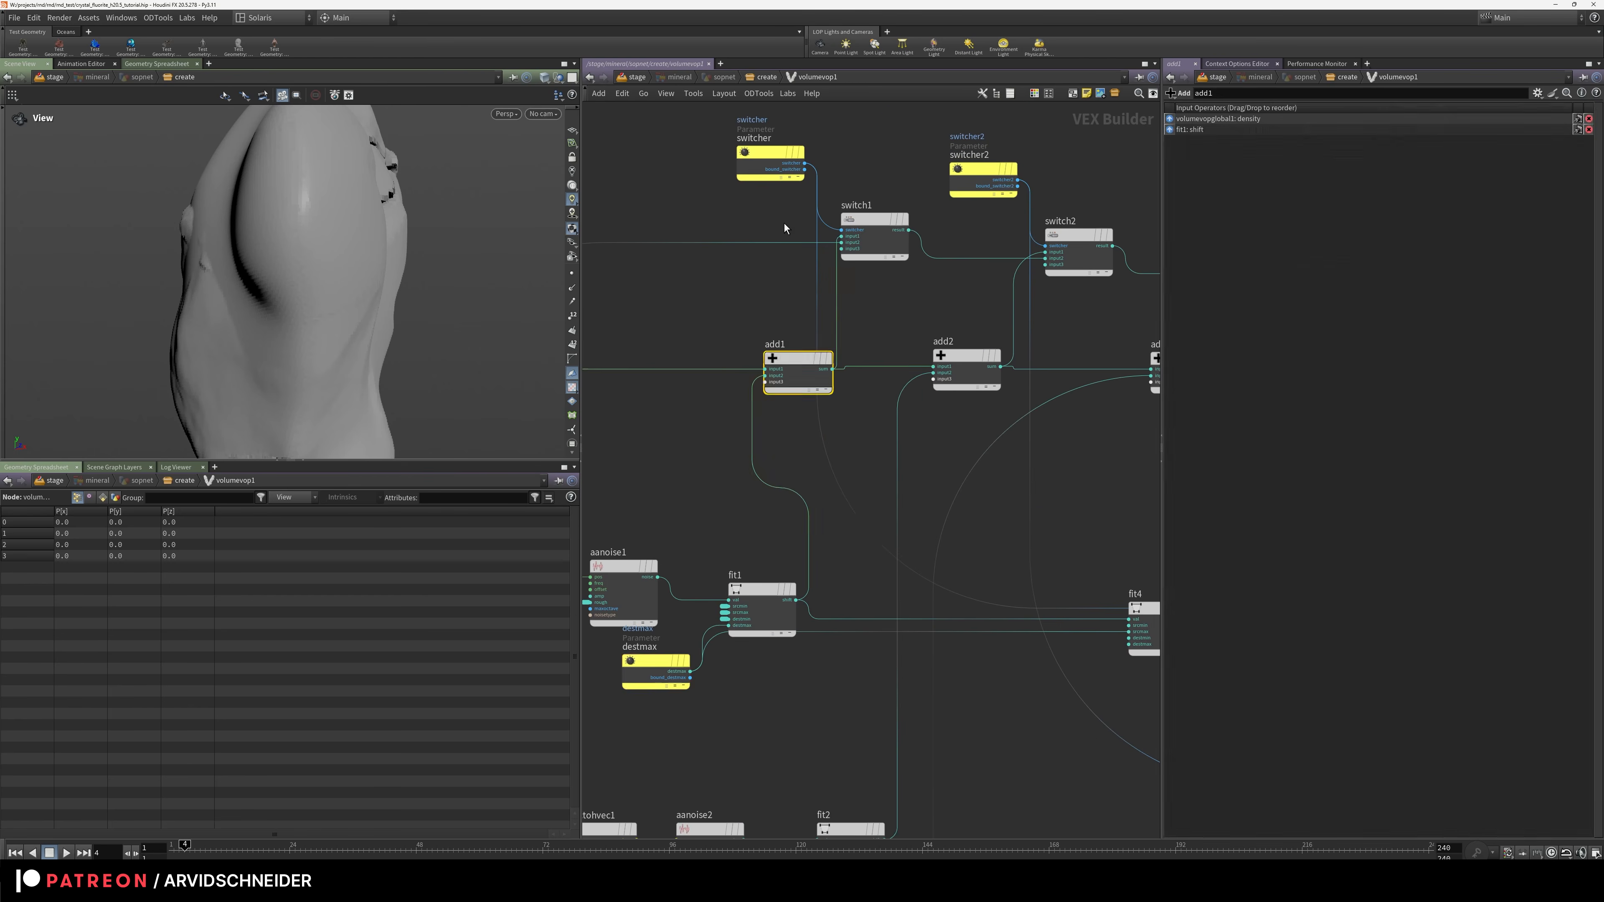
# Return to the create network, display volumevop1's result and view the whole volume
pyautogui.click(769, 82)
pyautogui.click(792, 359)
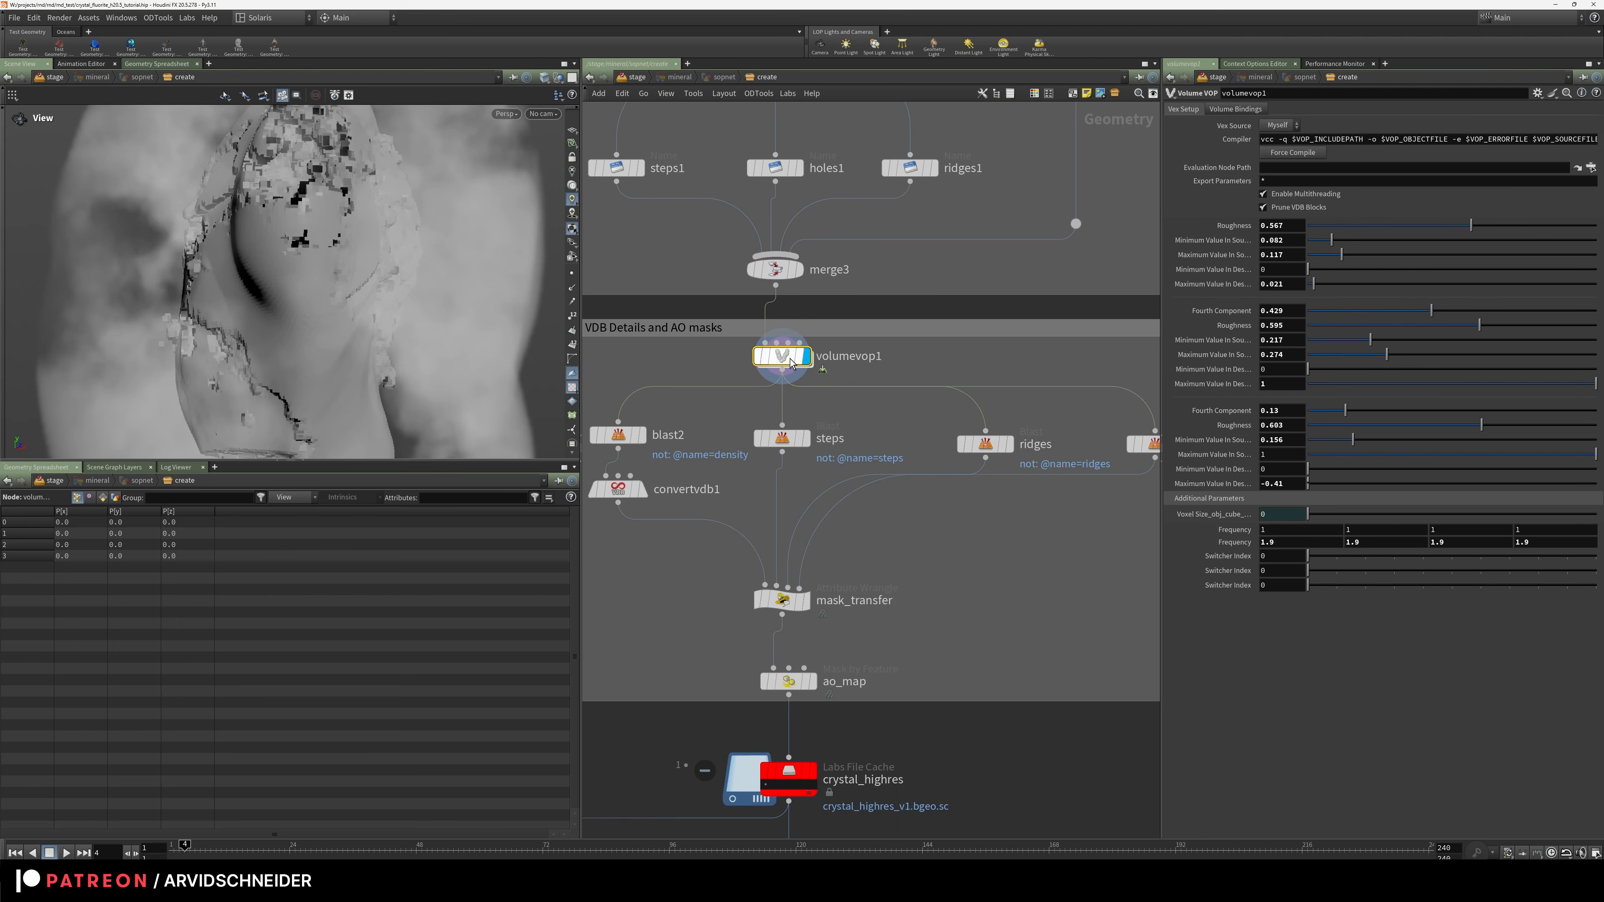
pyautogui.scroll(-8, 256, 286)
pyautogui.moveTo(671, 377); pyautogui.dragTo(685, 397, button='middle')
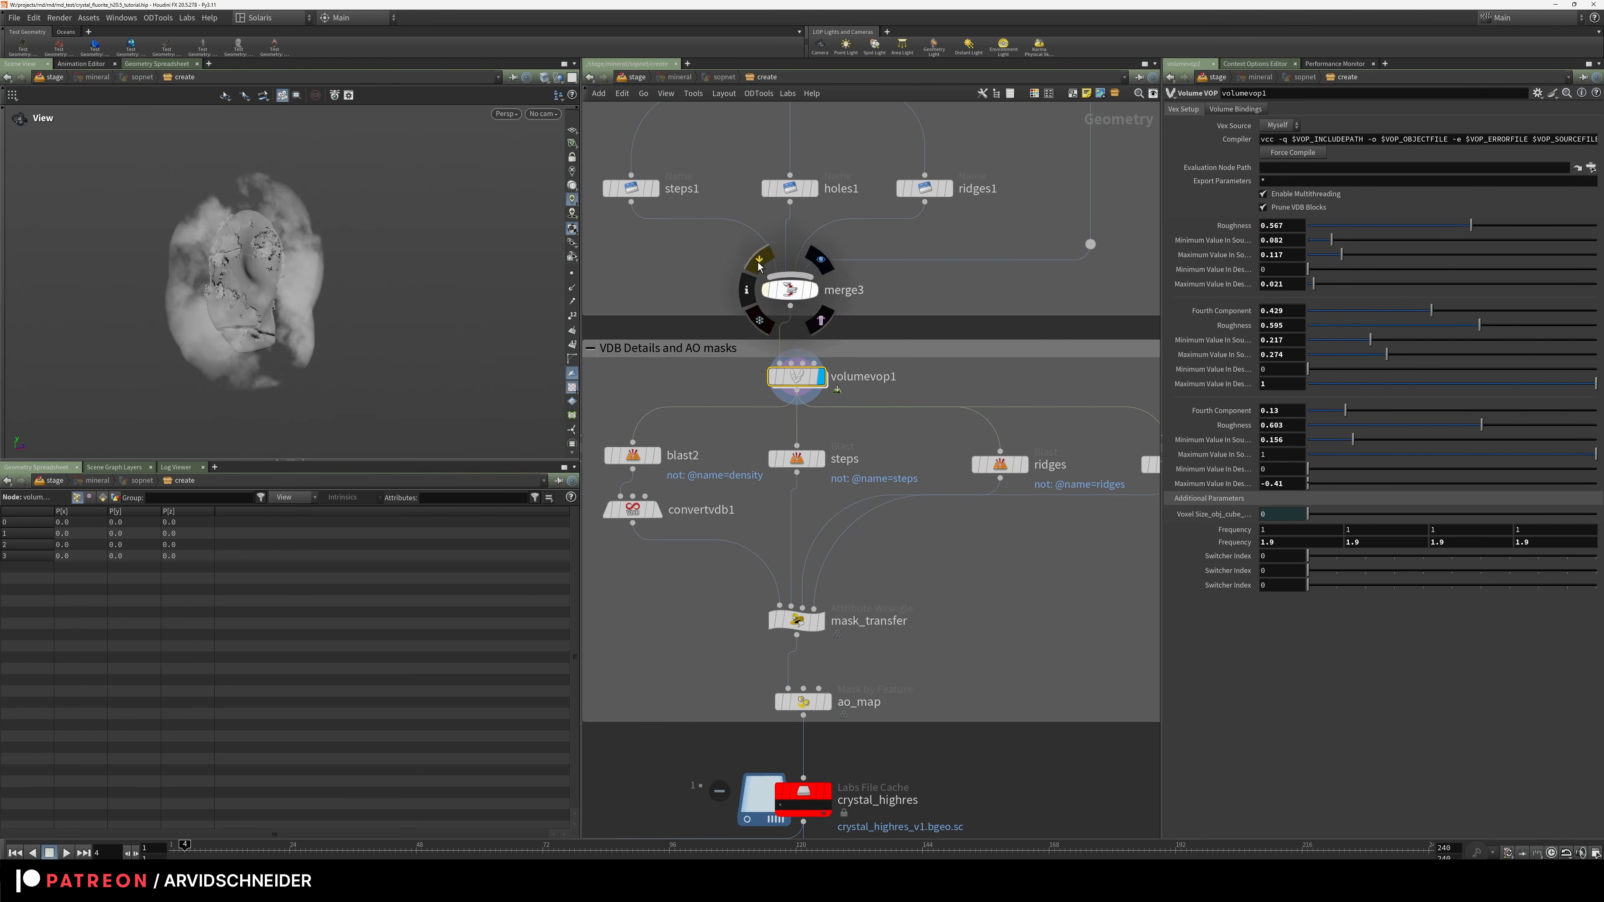
# Wire the vdbfrompolygons1 branch straight into volumevop1, bypassing merge3, and frame the mineral
pyautogui.moveTo(971, 261); pyautogui.dragTo(953, 296, button='middle')
pyautogui.moveTo(991, 296); pyautogui.dragTo(764, 404)
pyautogui.press('f')
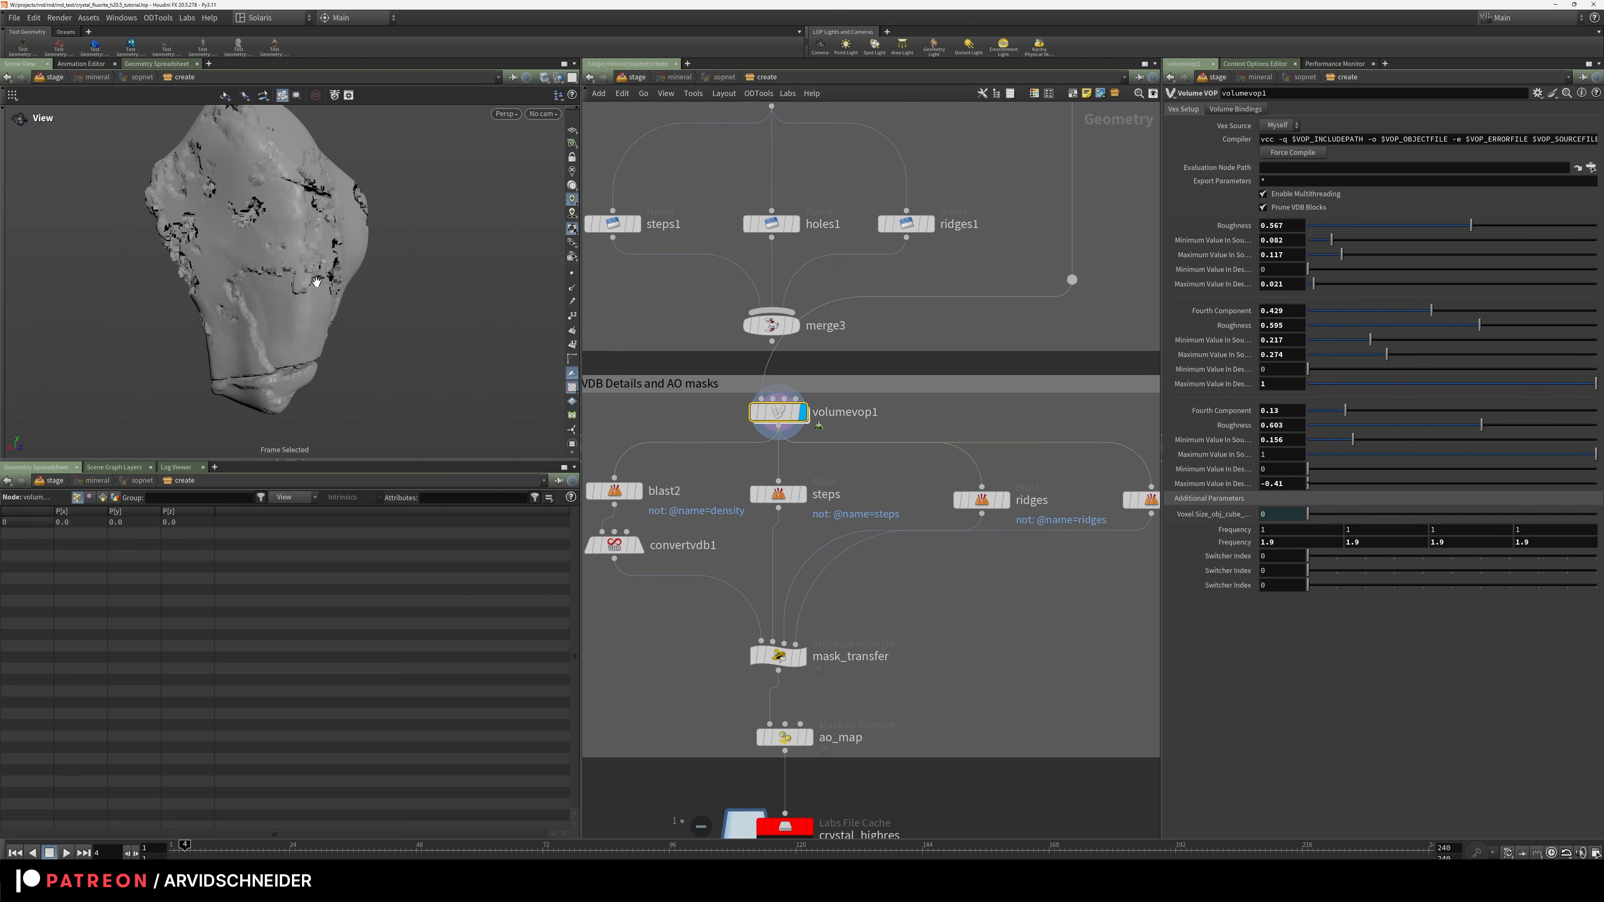
# Try a maximum source value of 0.272 in volumevop1's first noise group, check the mineral surface and undo the last change
pyautogui.moveTo(300, 287); pyautogui.dragTo(242, 304)
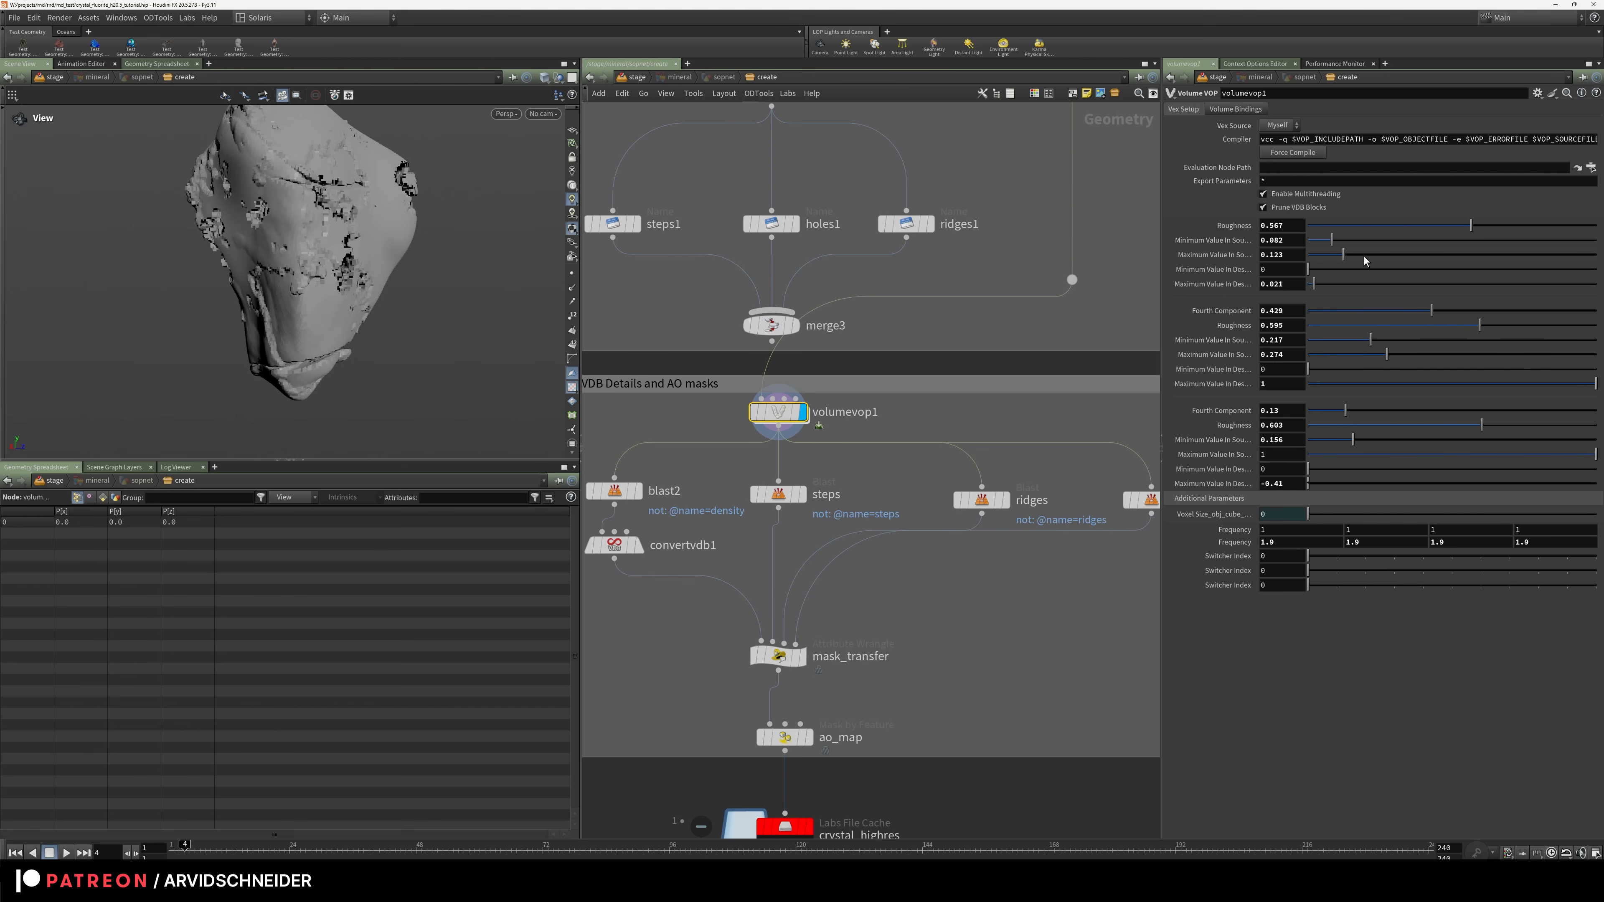
pyautogui.moveTo(1394, 254)
pyautogui.mouseDown()
pyautogui.moveTo(1340, 259)
pyautogui.moveTo(1389, 256)
pyautogui.mouseUp()
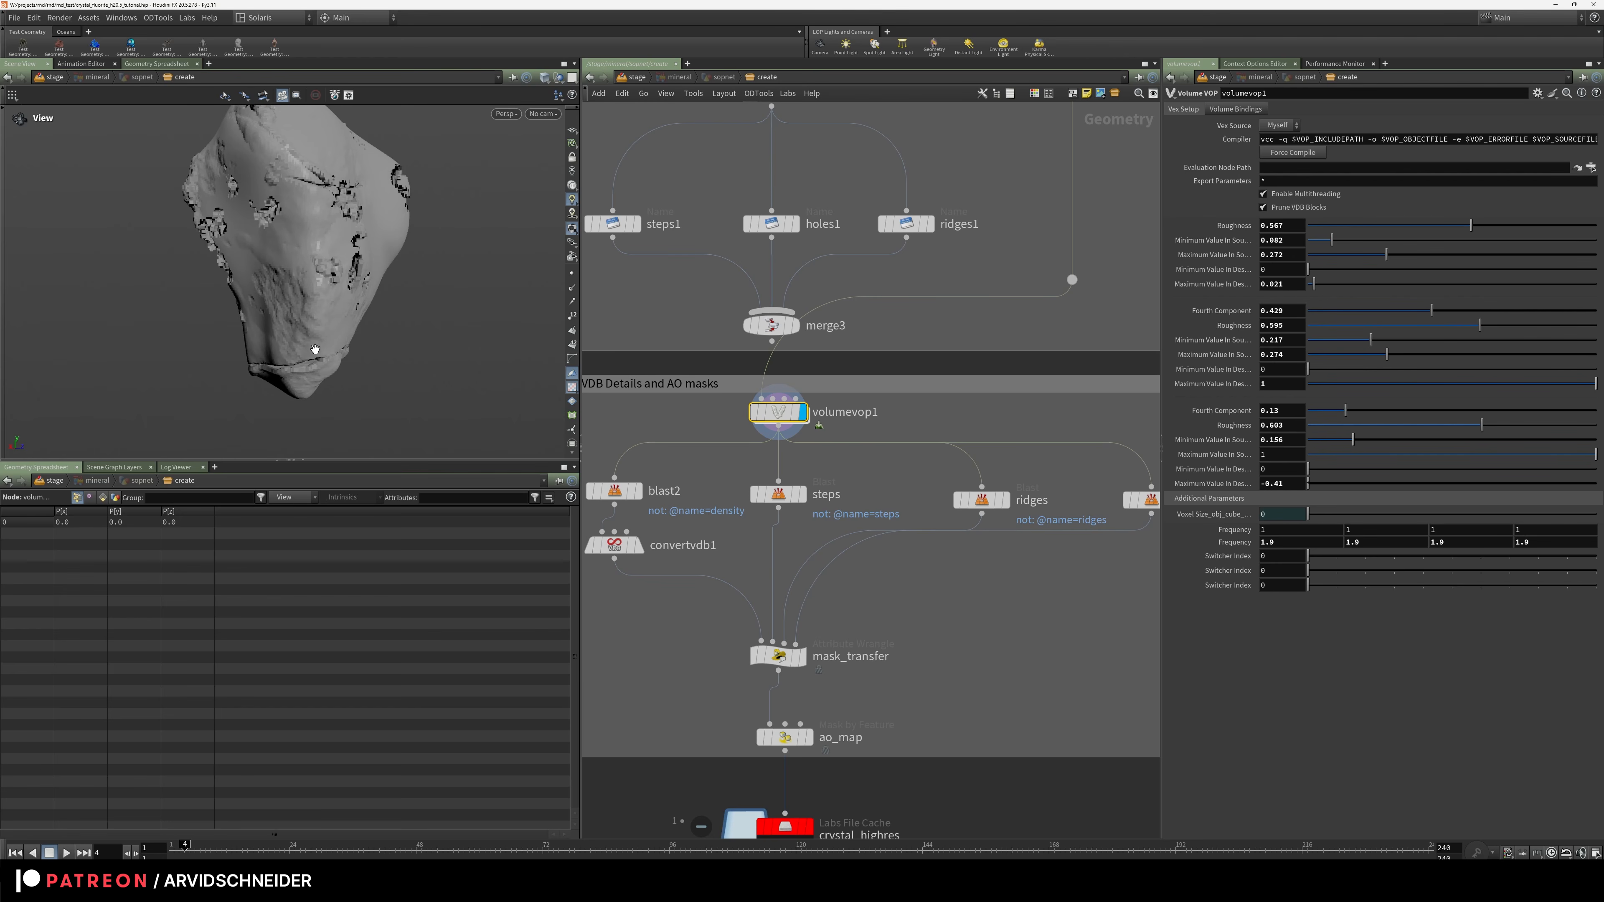
pyautogui.hotkey('ctrl', 'z')
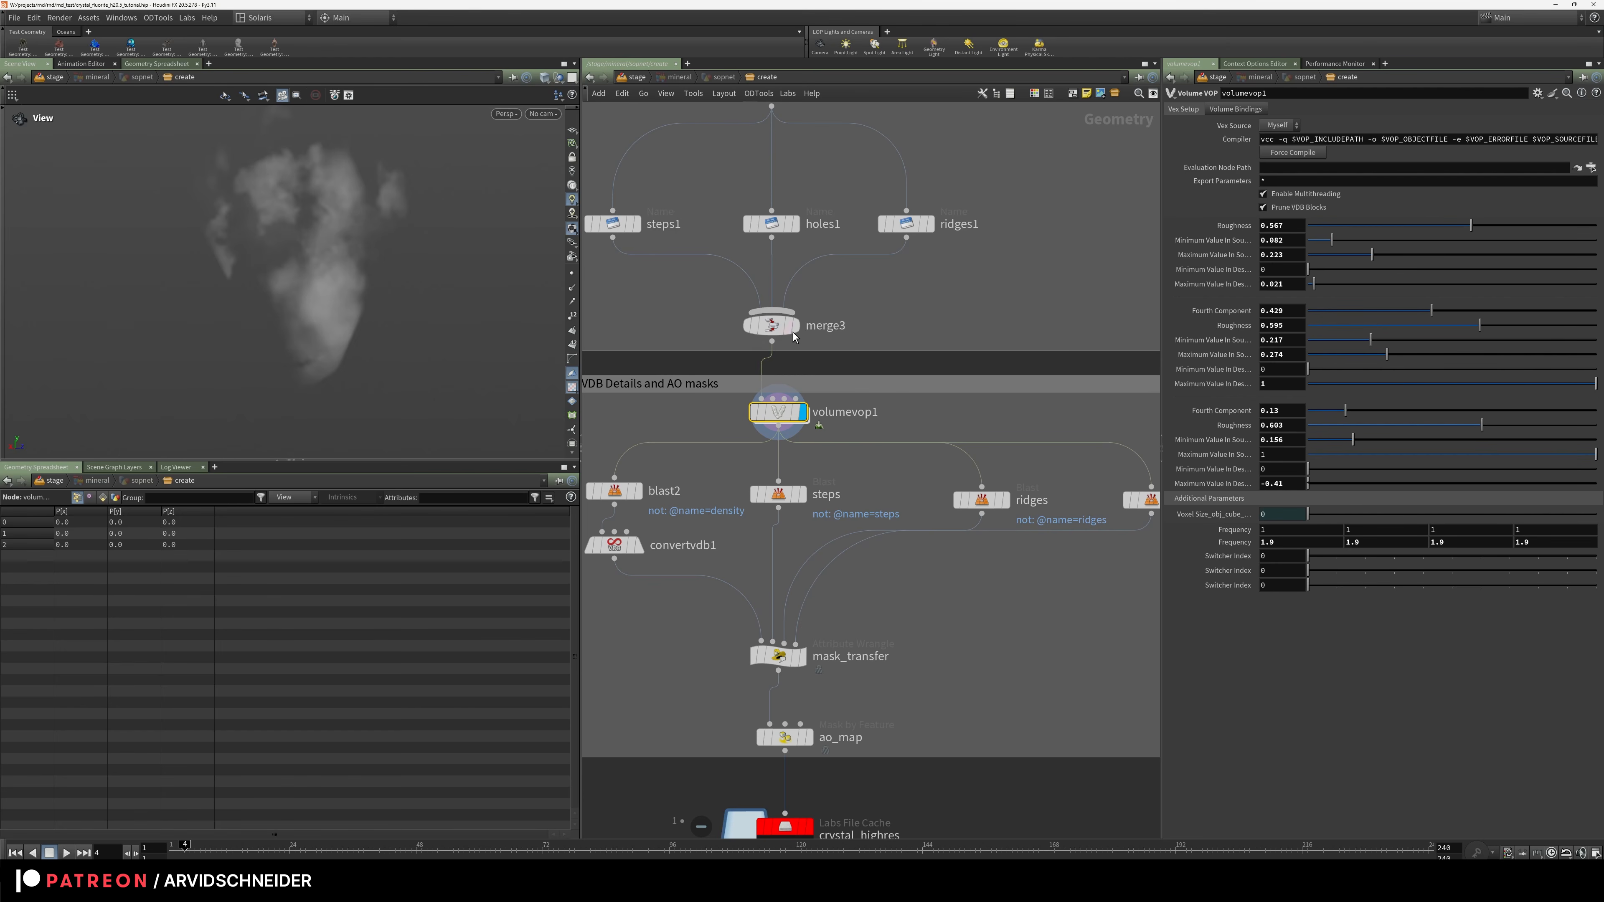
# Reopen the volumevop1 network and inspect the Anti-Aliased Noise settings of aanoise1
pyautogui.doubleClick(773, 412)
pyautogui.moveTo(770, 459); pyautogui.dragTo(939, 316, button='middle')
pyautogui.moveTo(809, 417); pyautogui.dragTo(860, 345, button='middle')
pyautogui.moveTo(683, 383); pyautogui.dragTo(786, 422, button='middle')
pyautogui.scroll(1, 785, 422)
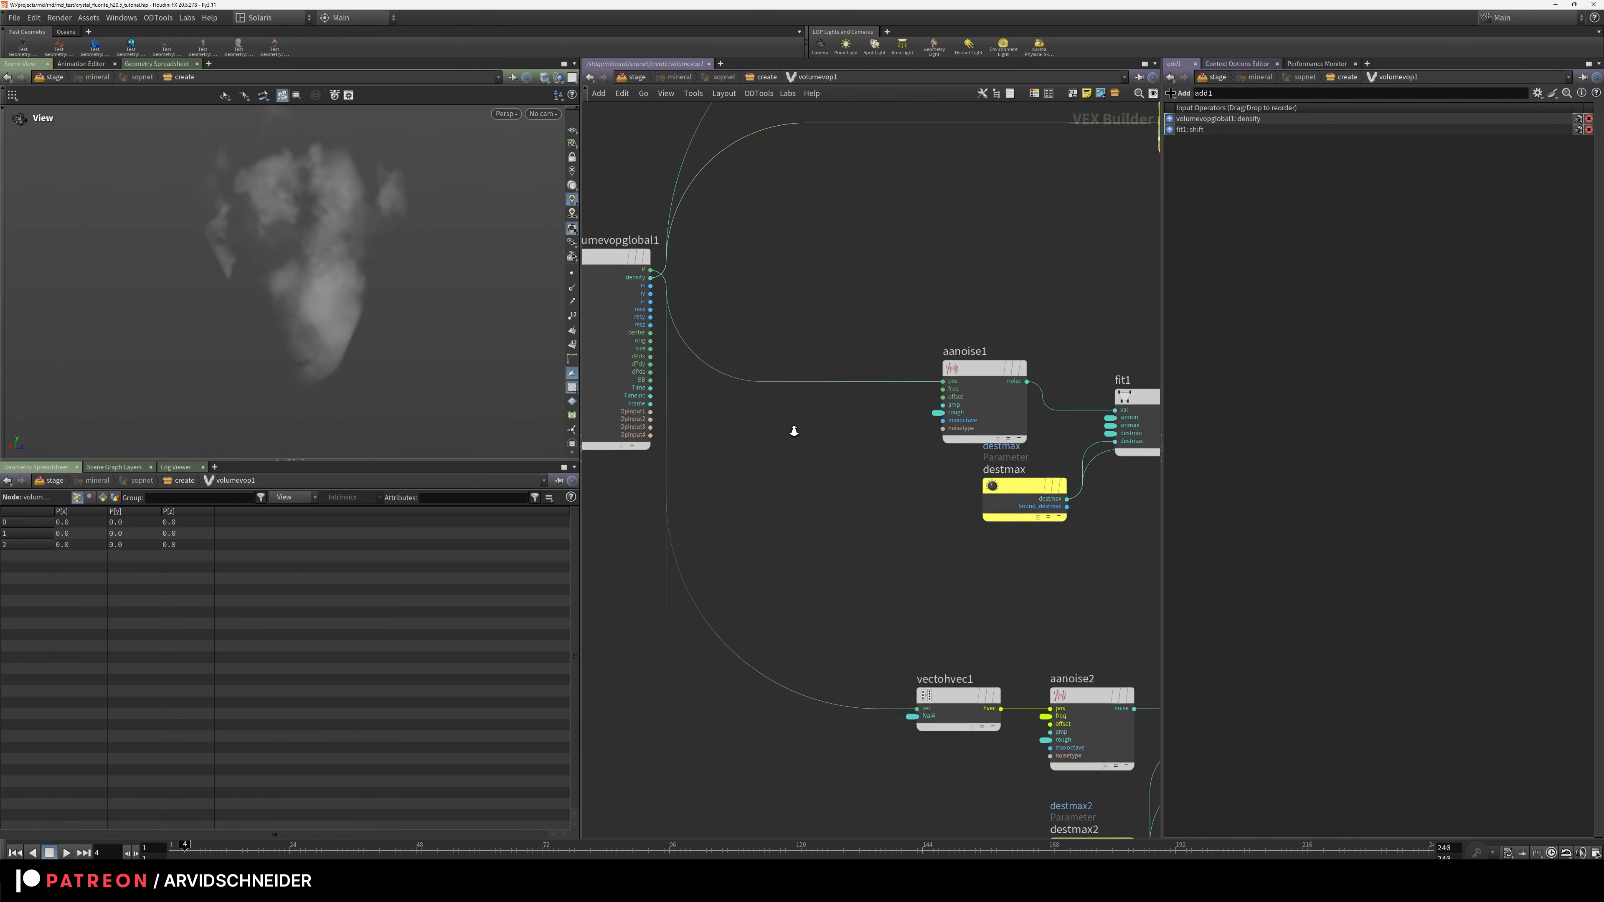
pyautogui.click(979, 393)
pyautogui.moveTo(979, 394); pyautogui.dragTo(801, 419, button='middle')
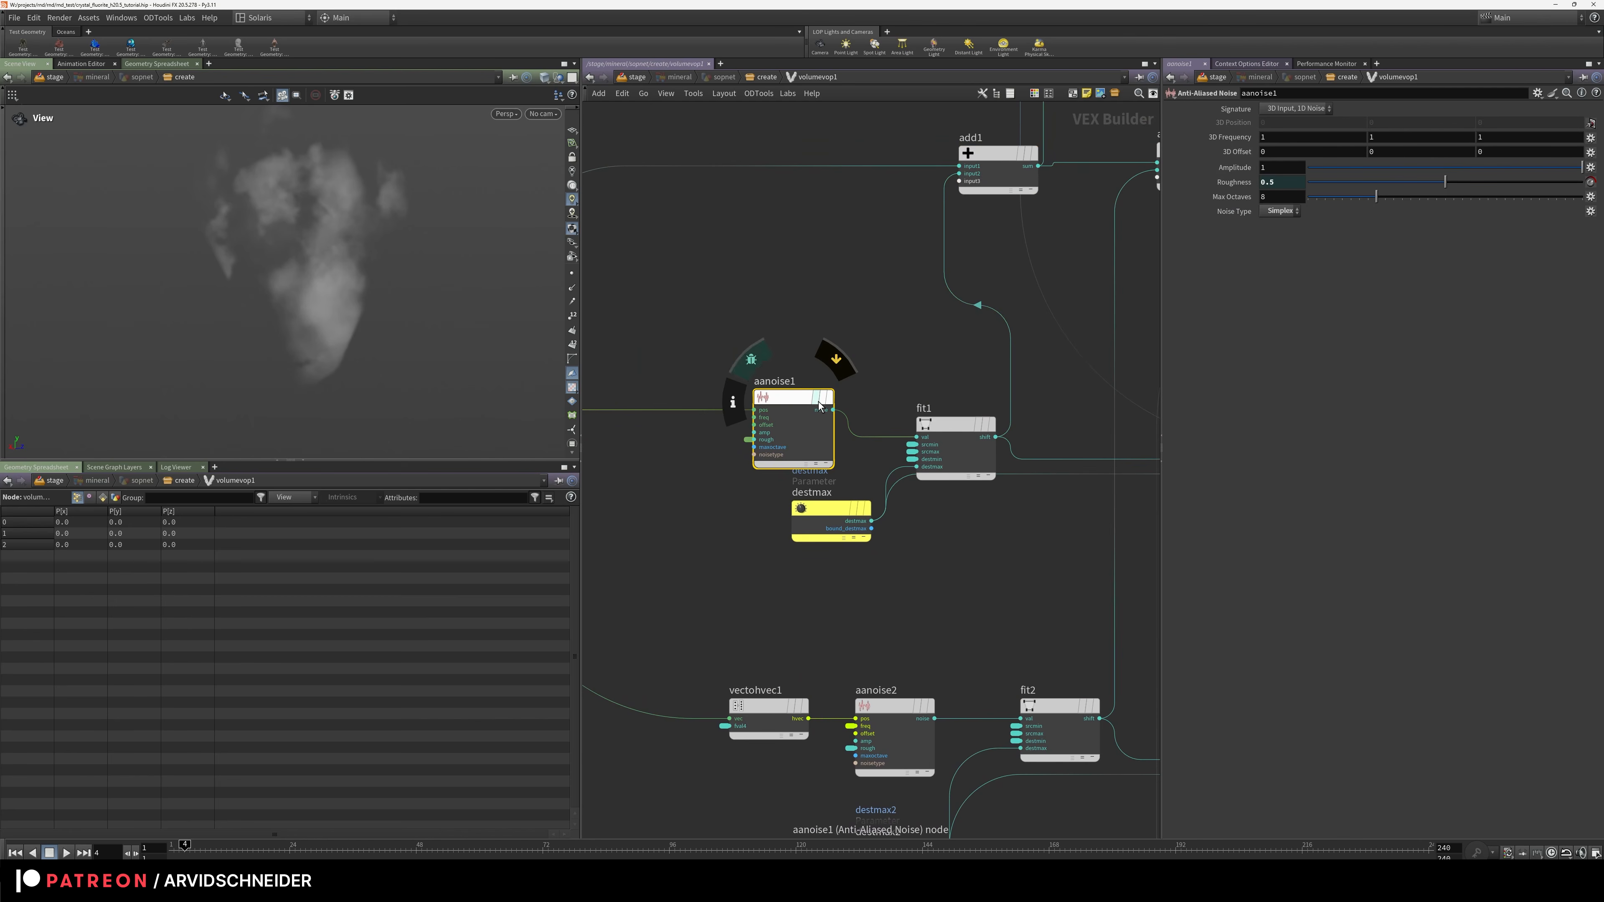
# Line up the aanoise1 and destmax nodes vertically and check fit1's range settings
pyautogui.moveTo(785, 404); pyautogui.dragTo(791, 378)
pyautogui.moveTo(827, 505); pyautogui.dragTo(795, 513)
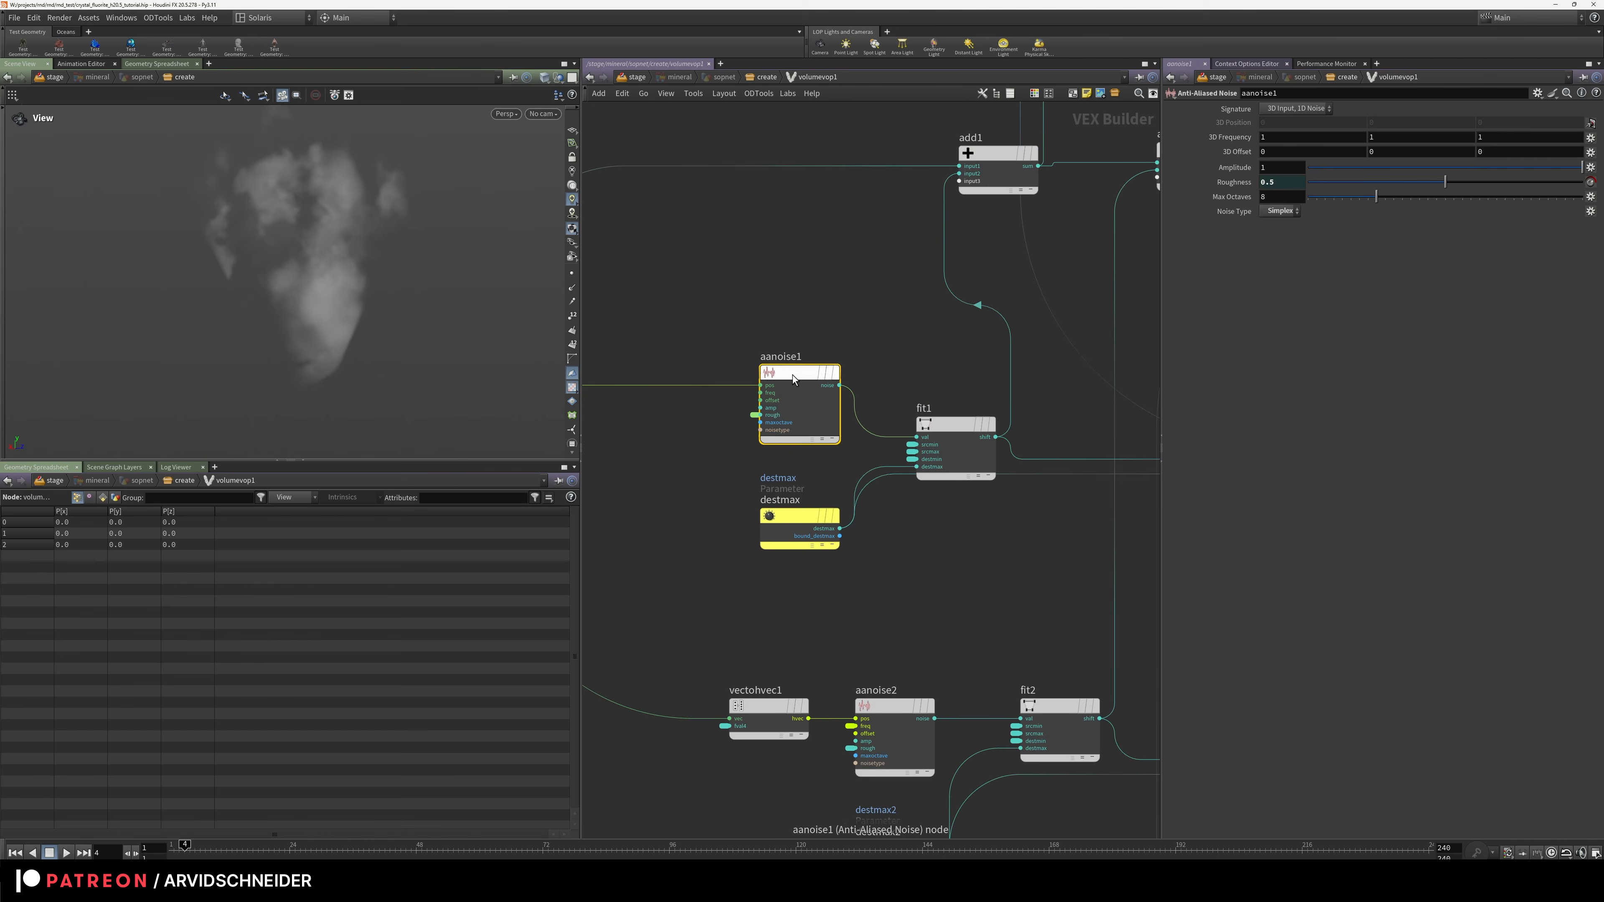
pyautogui.click(958, 429)
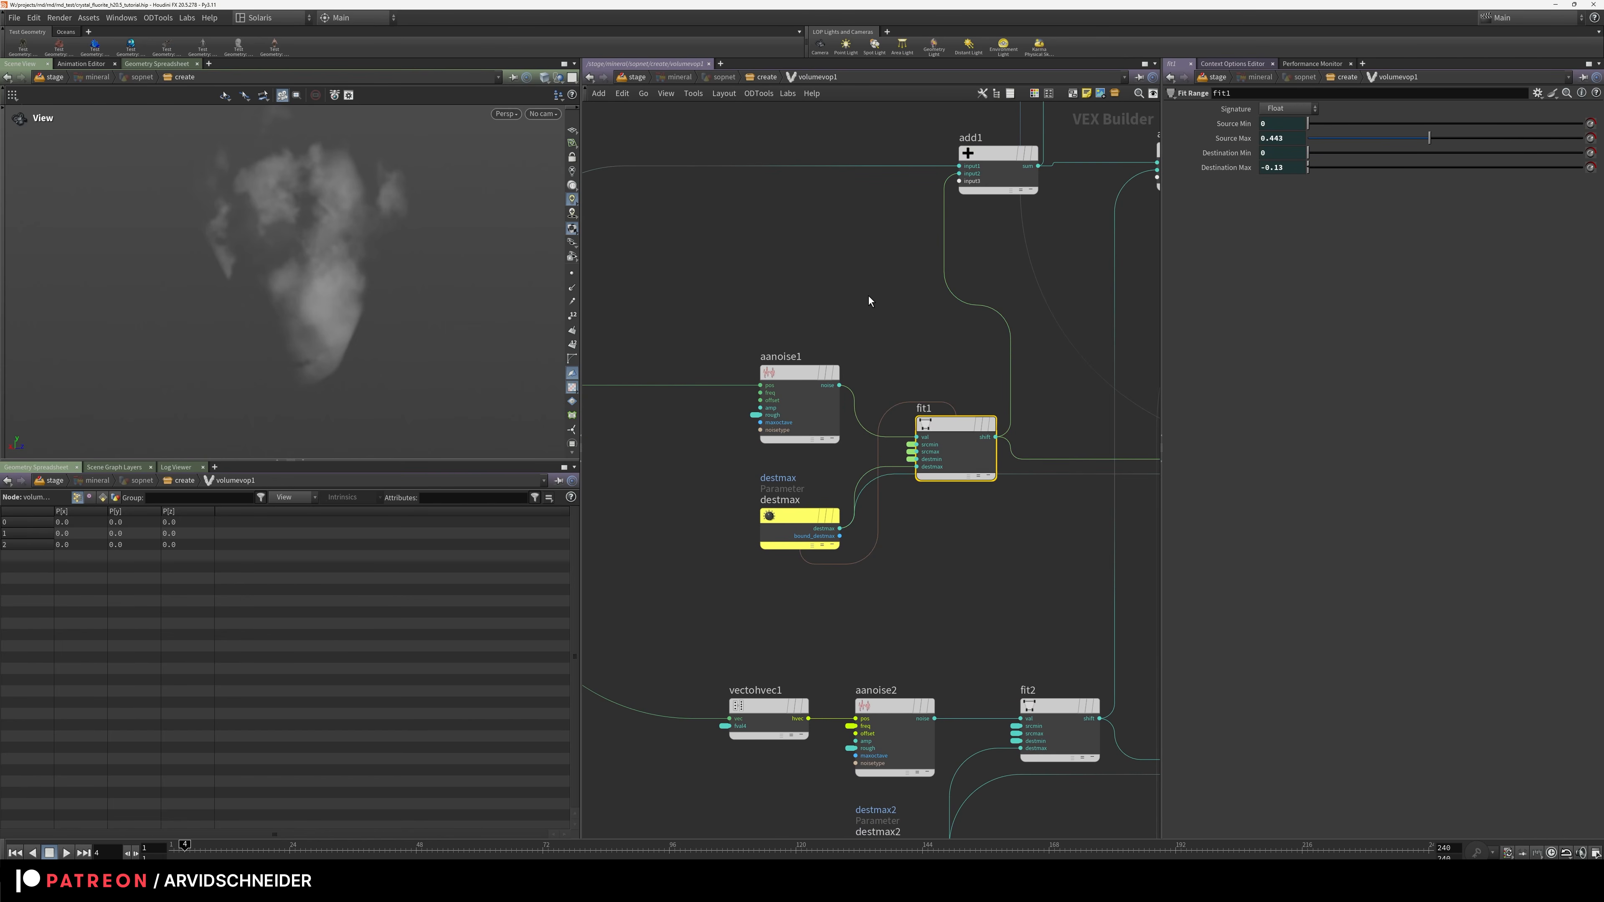
# Highlight aanoise1, destmax and fit1 together and trace how their result feeds into add1
pyautogui.moveTo(863, 309); pyautogui.dragTo(845, 434, button='middle')
pyautogui.moveTo(706, 499); pyautogui.dragTo(983, 729)
pyautogui.moveTo(794, 411); pyautogui.dragTo(924, 393, button='middle')
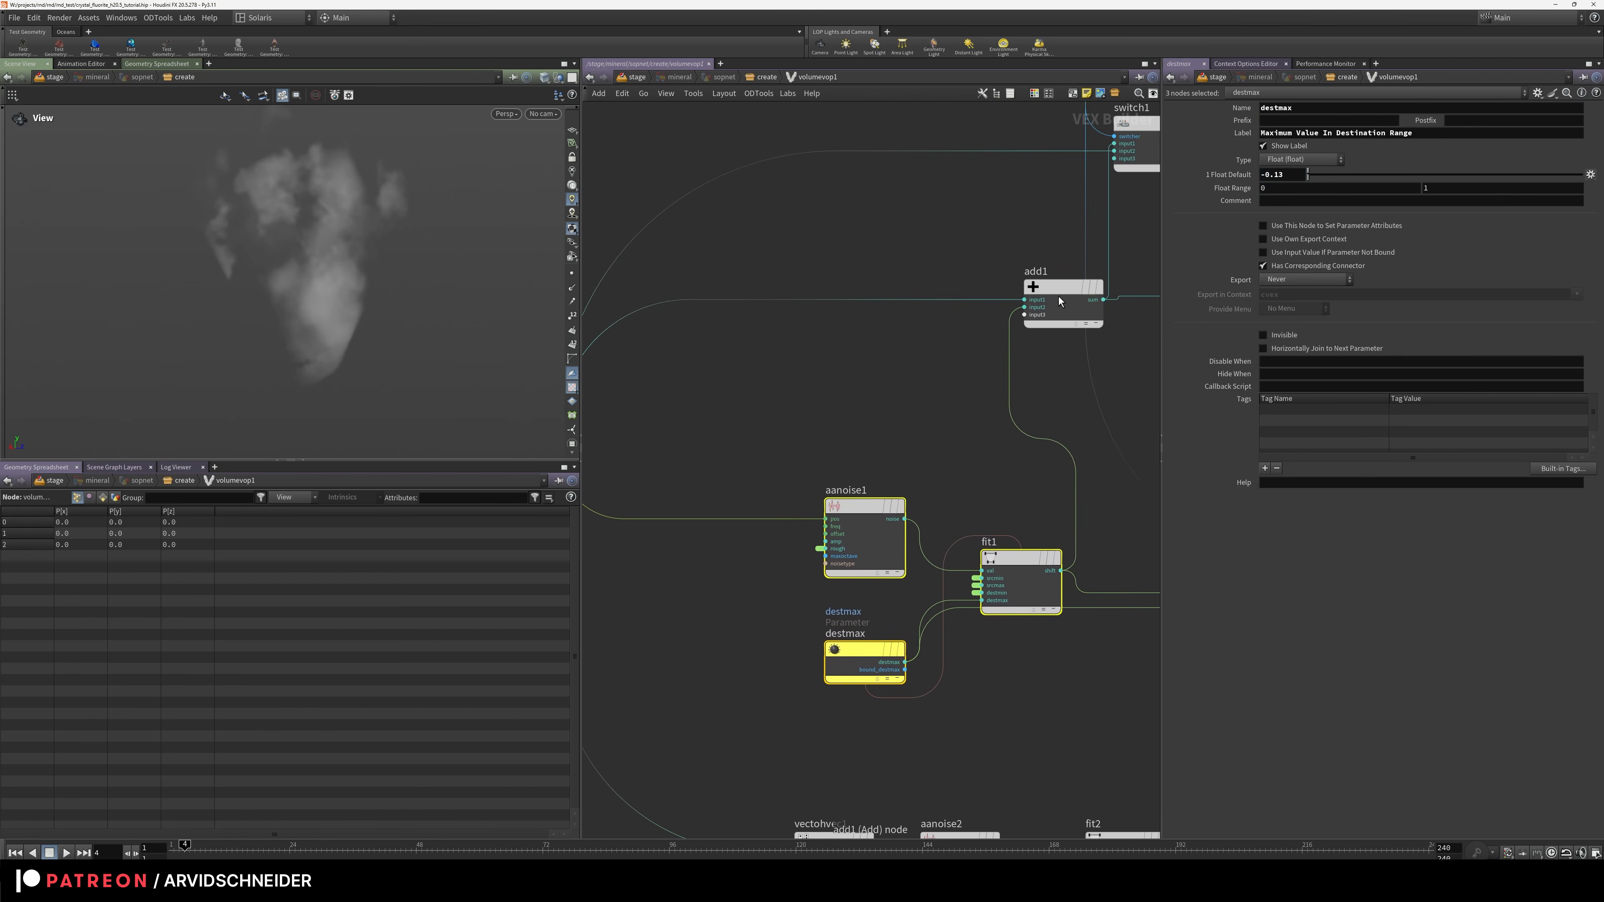
pyautogui.click(1059, 297)
pyautogui.moveTo(736, 400); pyautogui.dragTo(613, 410, button='middle')
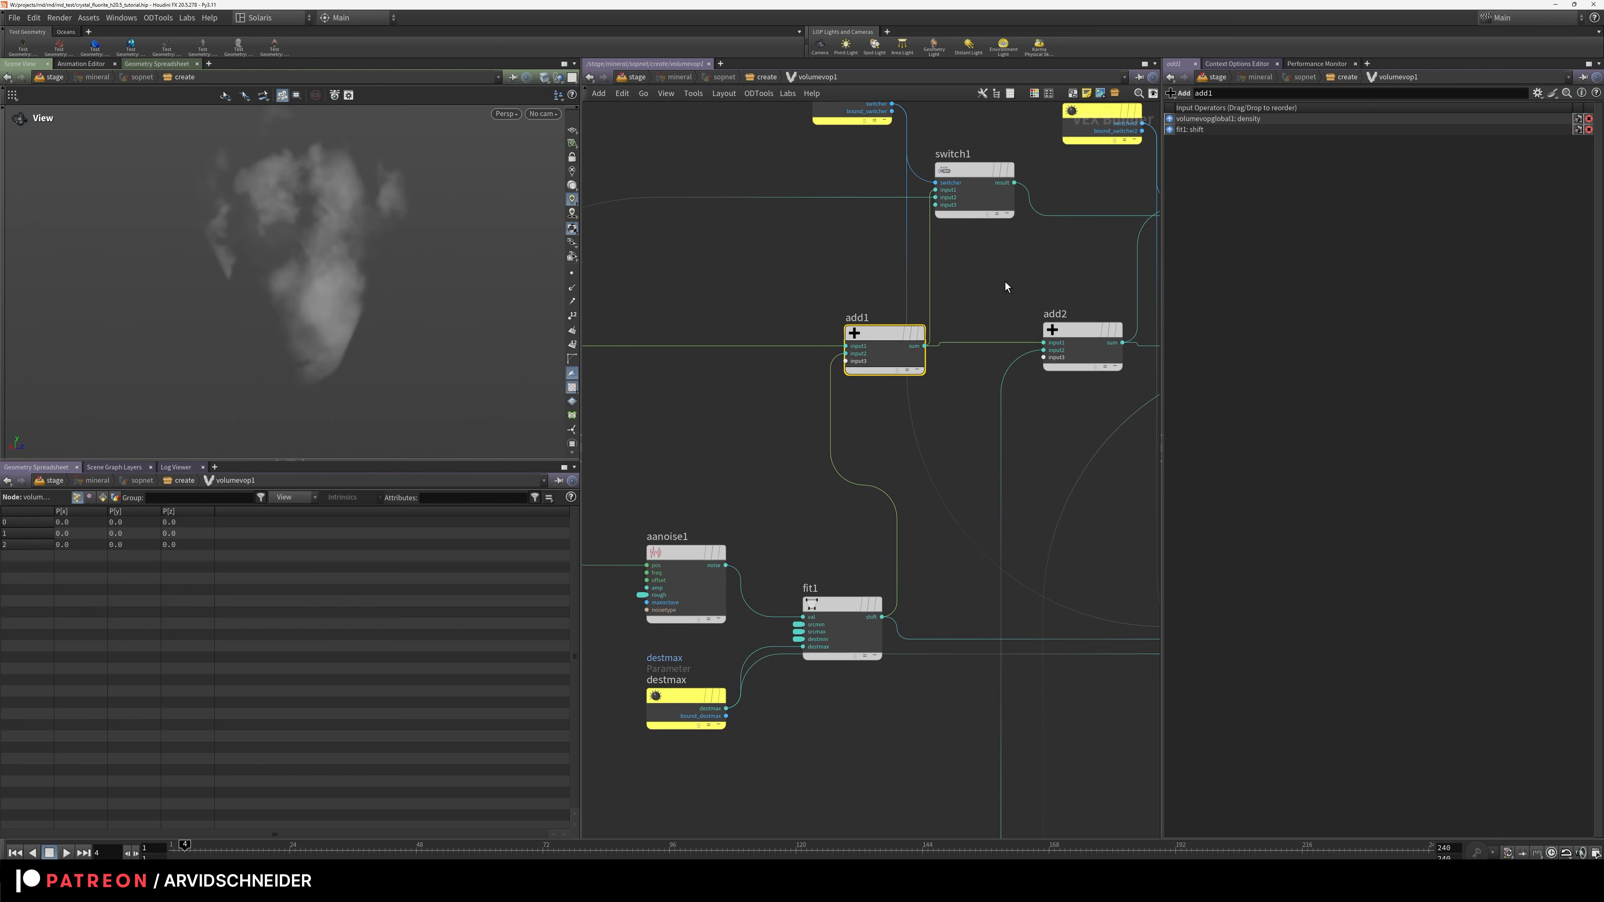
pyautogui.scroll(-3, 1002, 283)
pyautogui.moveTo(780, 475); pyautogui.dragTo(762, 331, button='middle')
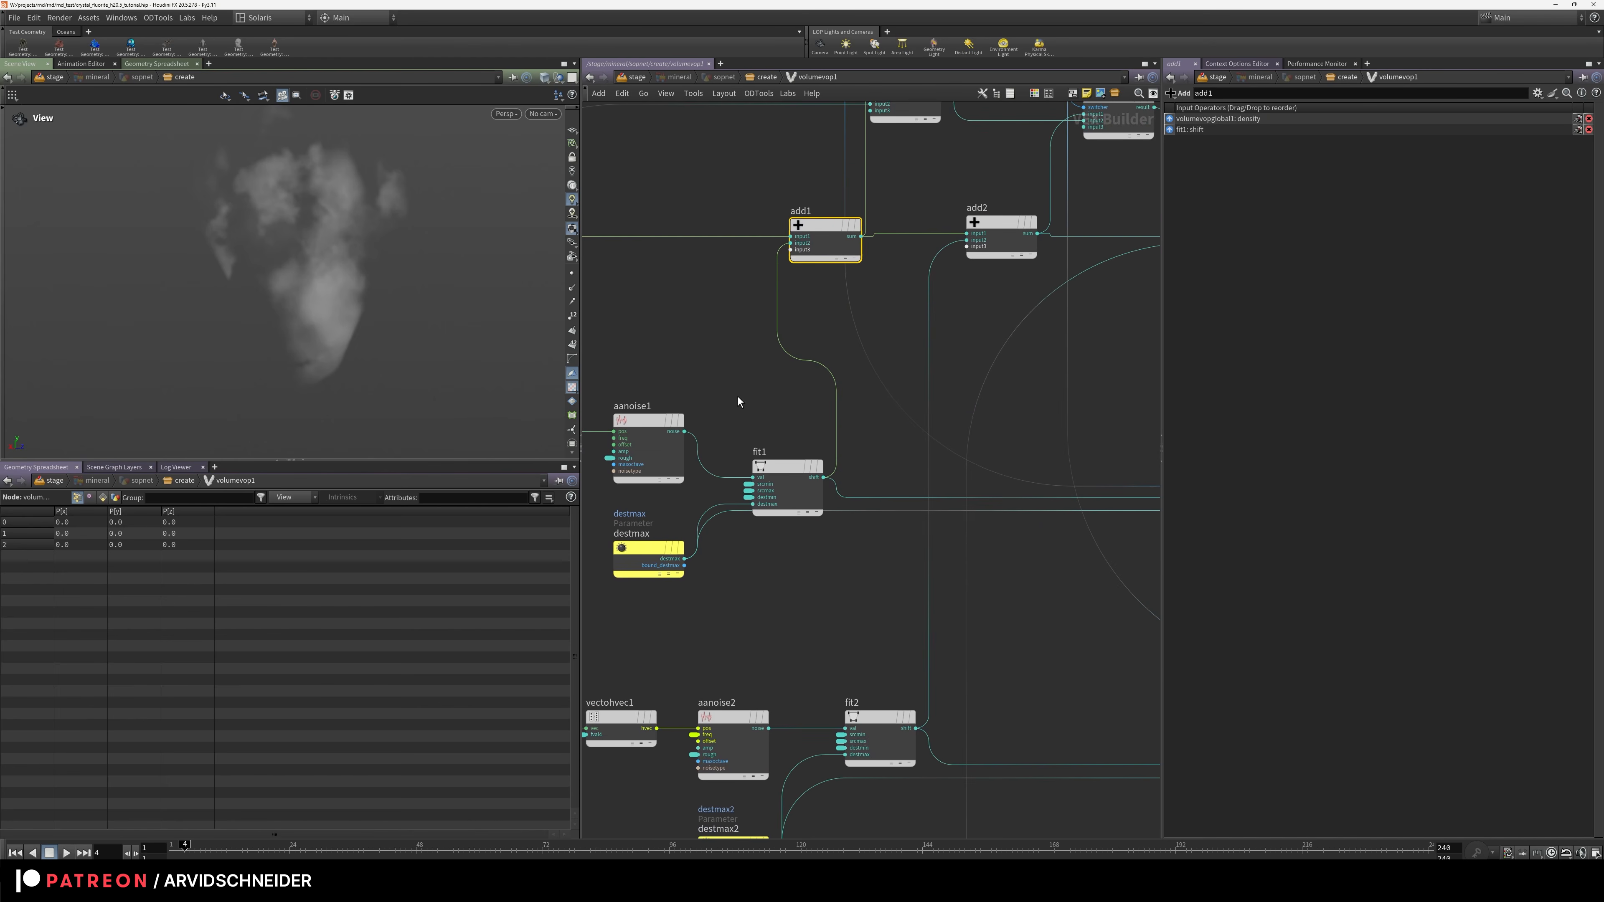
# Color the add1, add2 and add3 nodes red in the volumevop1 network
pyautogui.moveTo(800, 567); pyautogui.dragTo(817, 431, button='middle')
pyautogui.scroll(-3, 841, 490)
pyautogui.moveTo(839, 508); pyautogui.dragTo(793, 472, button='middle')
pyautogui.click(885, 253)
pyautogui.click(1011, 254)
pyautogui.moveTo(735, 227); pyautogui.dragTo(998, 282)
pyautogui.press('c')
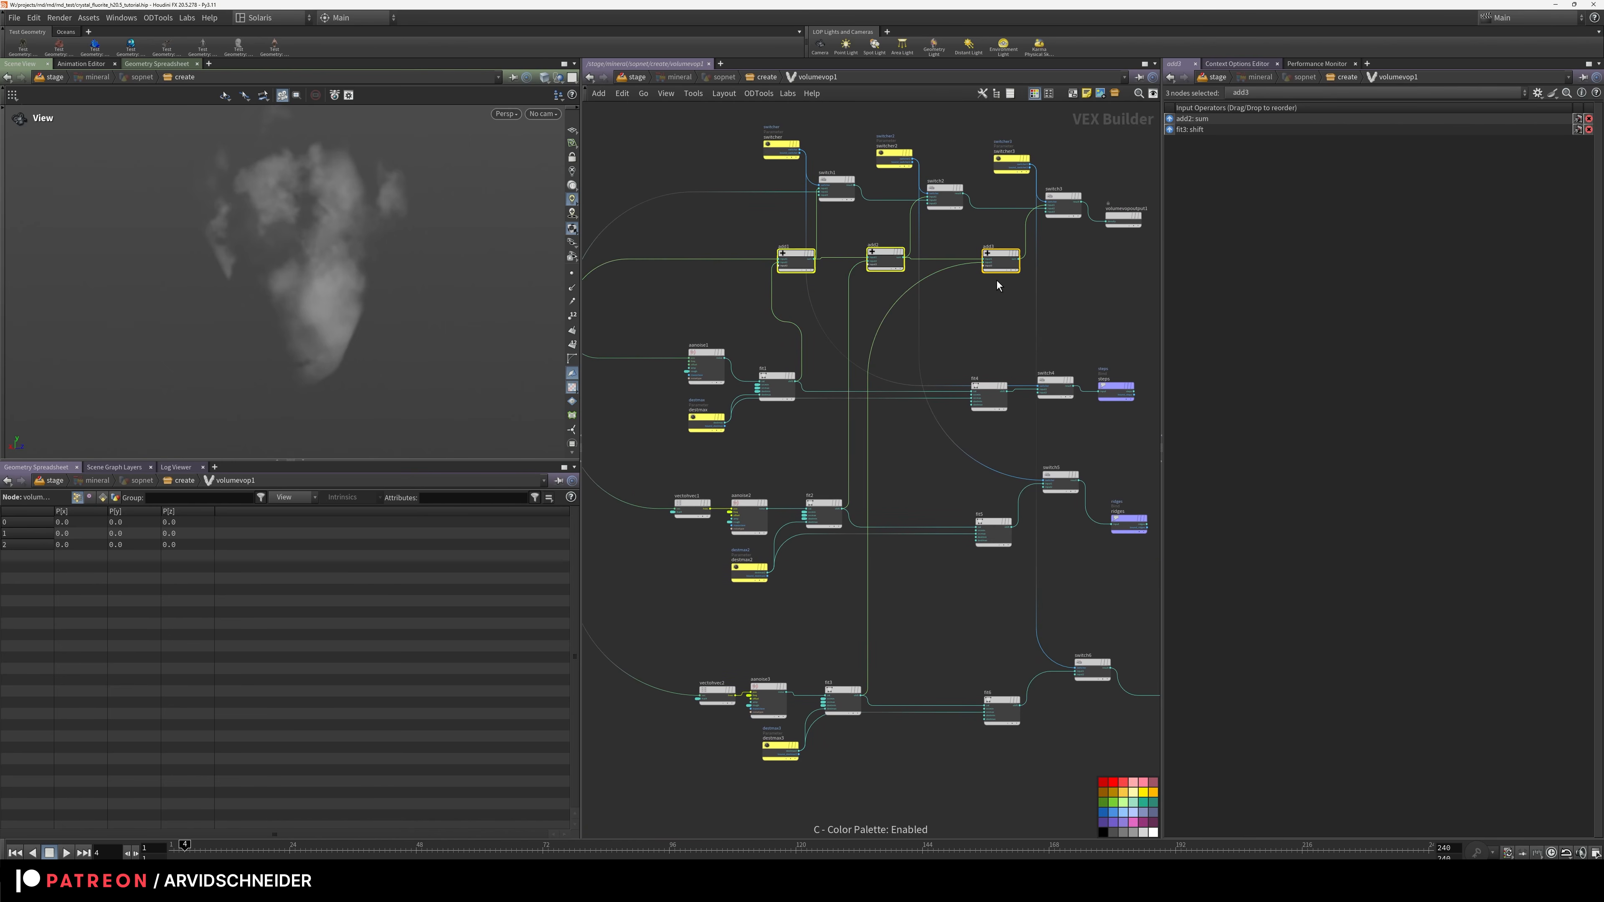
pyautogui.click(1124, 783)
pyautogui.press('c')
pyautogui.click(991, 306)
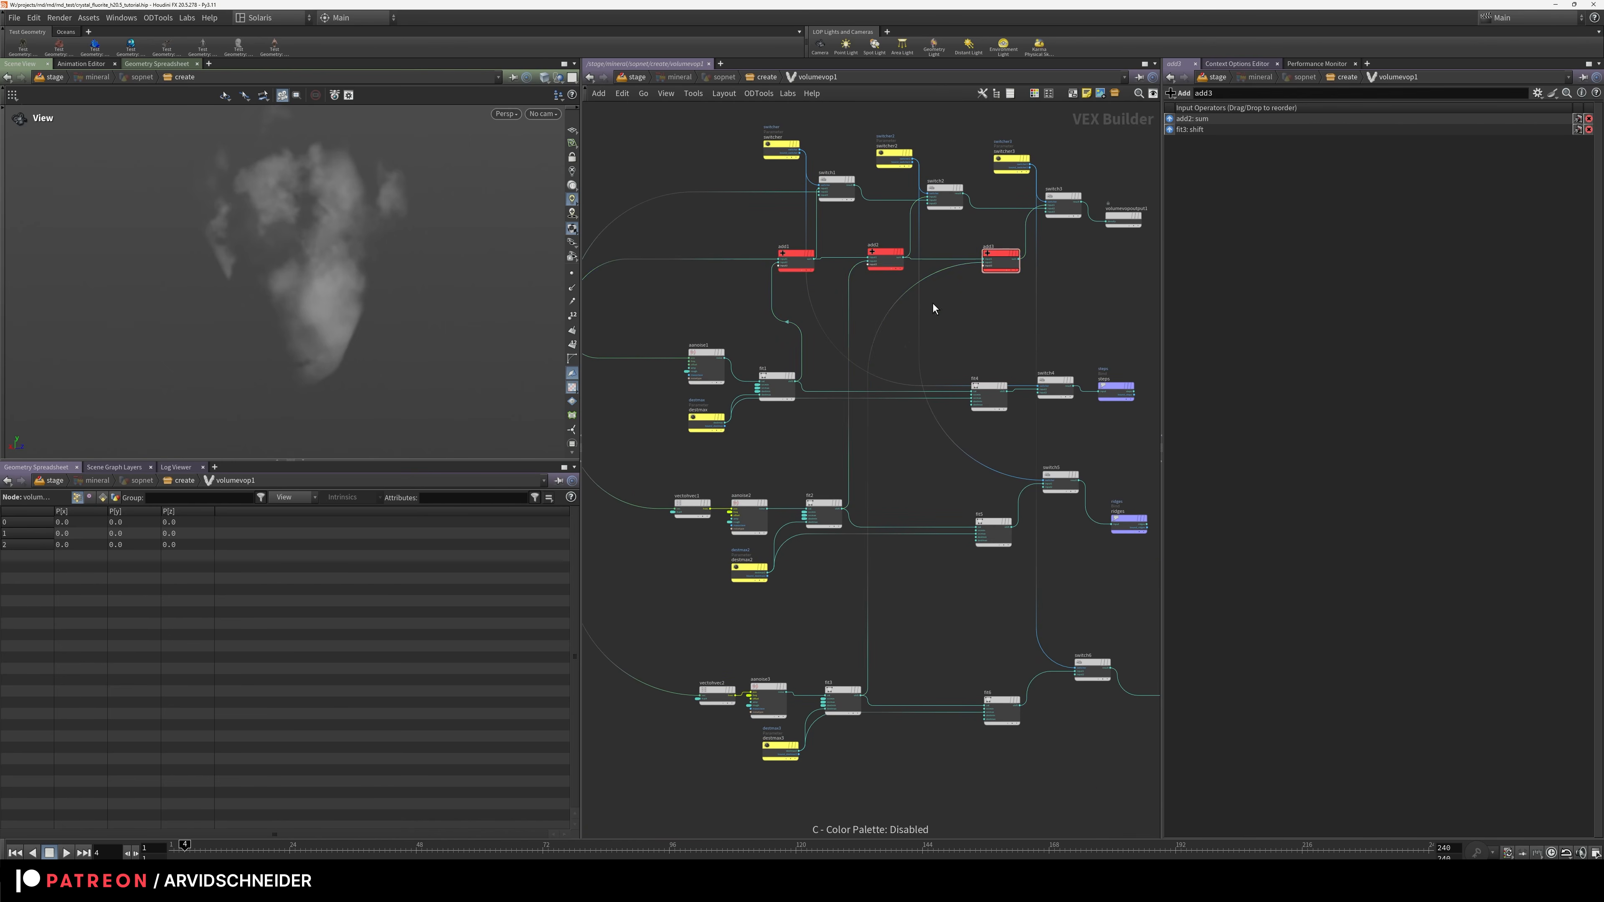
# Return to the create network and set all three Switcher Index values of volumevop1 to 1
pyautogui.scroll(3, 884, 295)
pyautogui.moveTo(891, 295); pyautogui.dragTo(908, 434, button='middle')
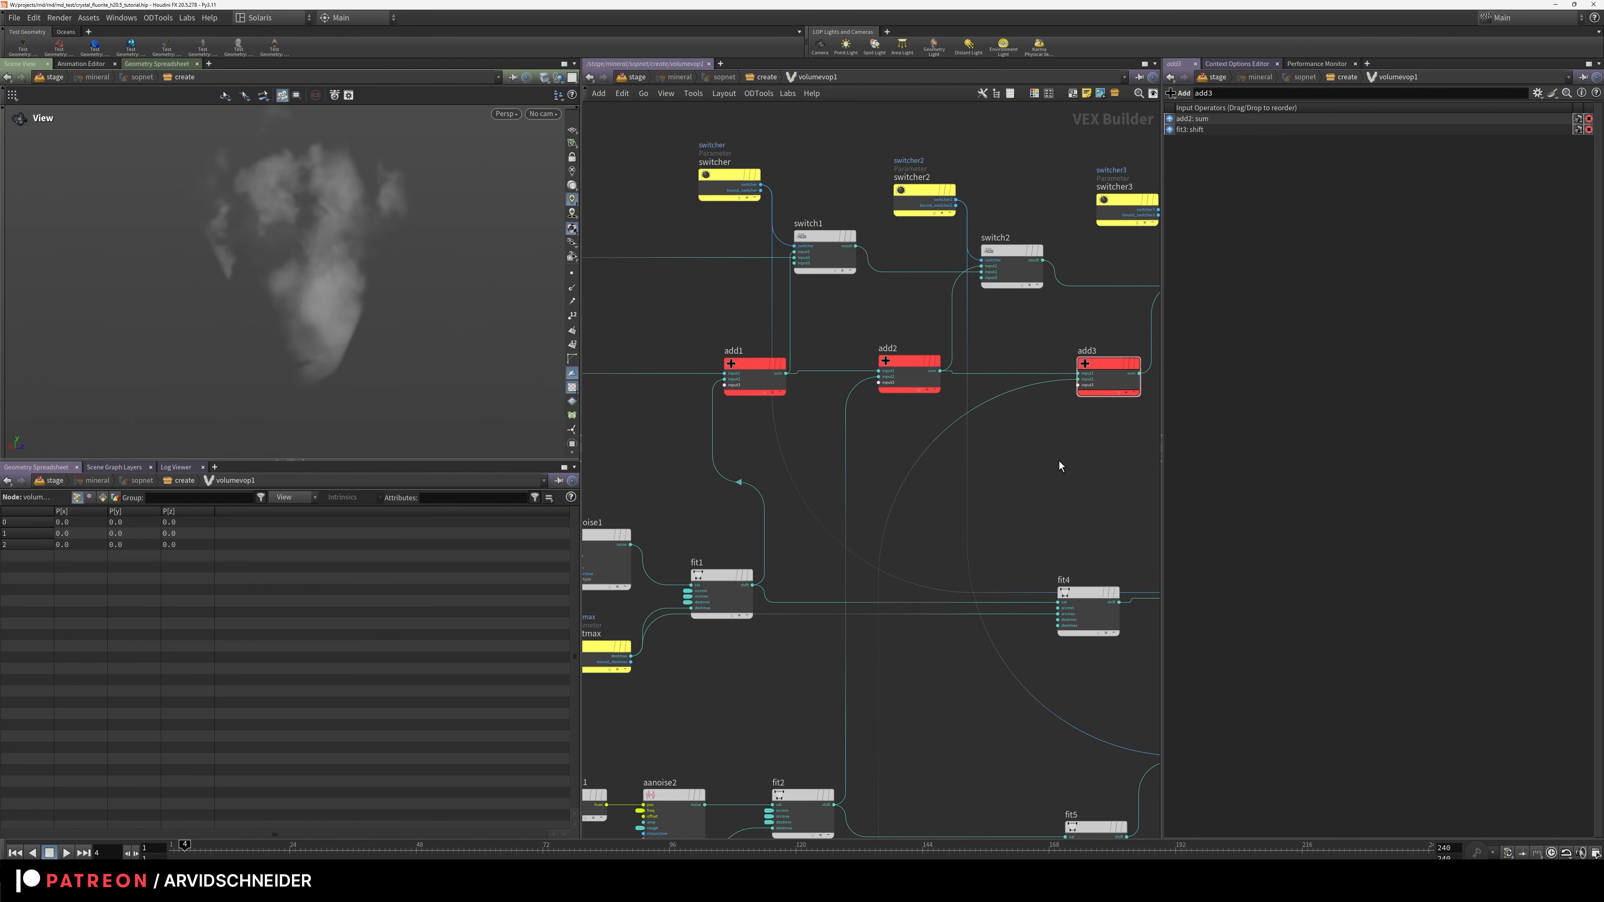
pyautogui.moveTo(1056, 460); pyautogui.dragTo(1011, 480, button='middle')
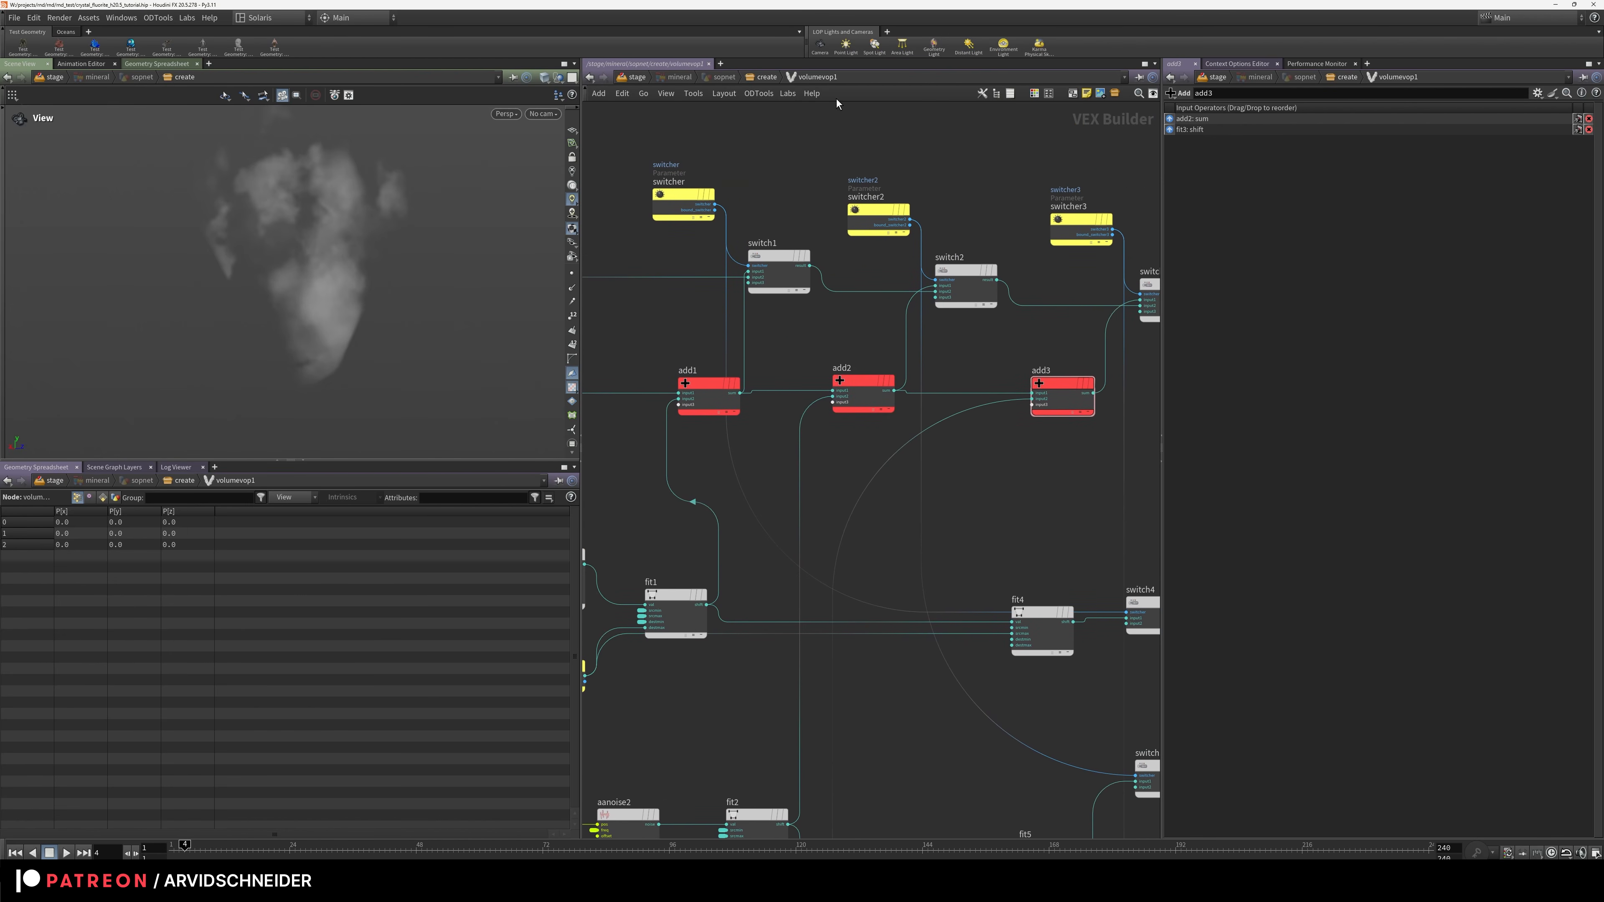
pyautogui.click(762, 79)
pyautogui.moveTo(844, 387); pyautogui.dragTo(884, 394, button='middle')
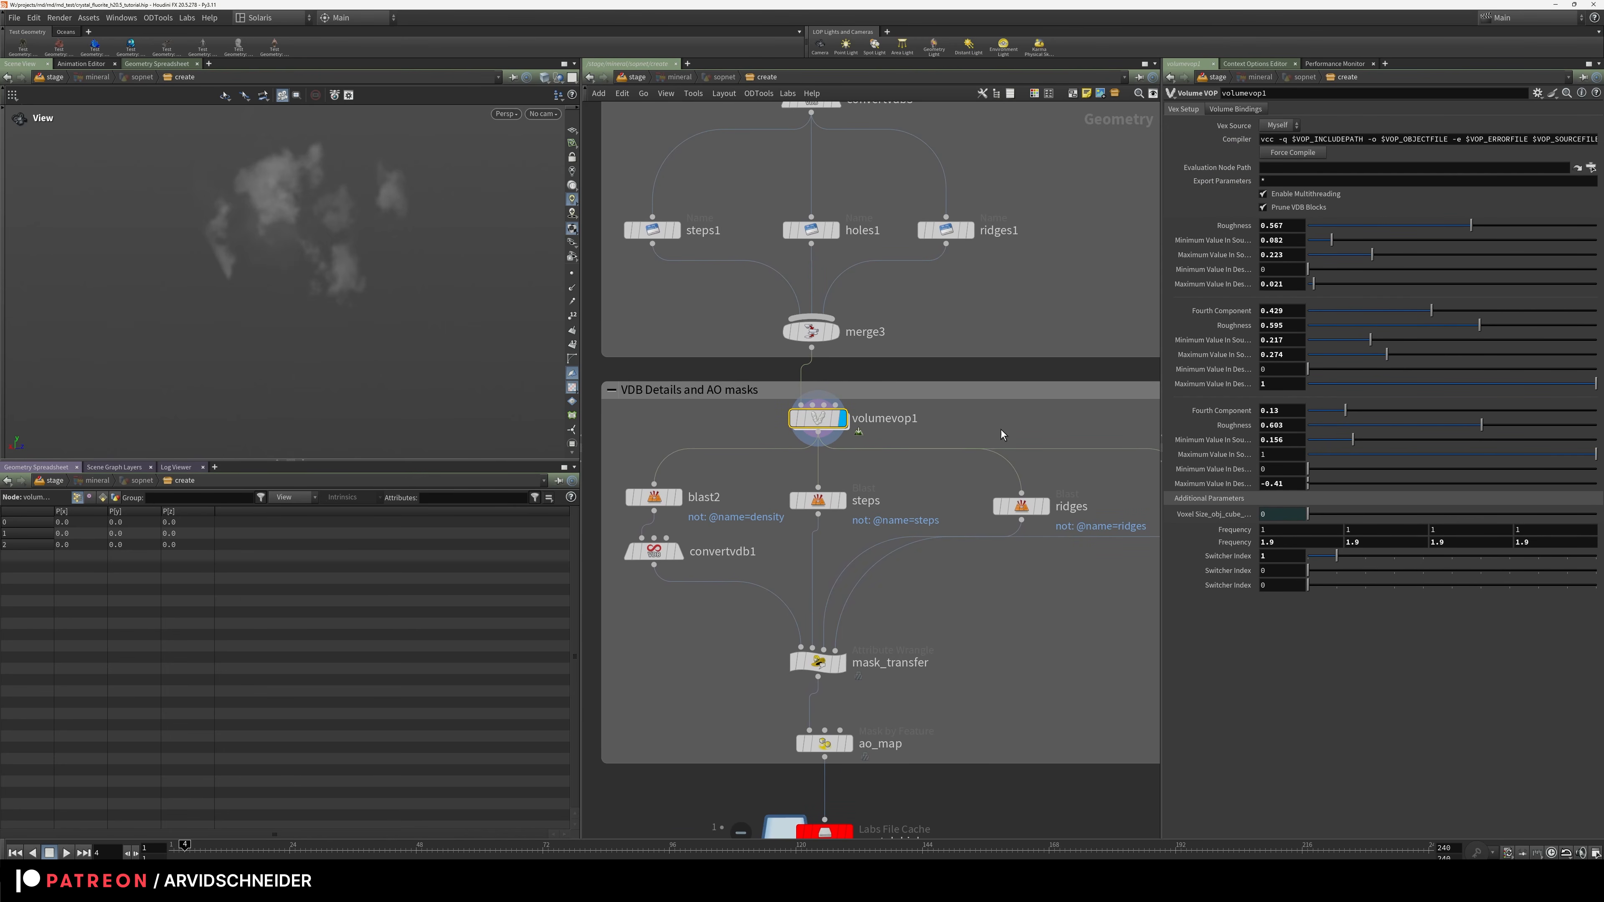
pyautogui.click(1337, 571)
pyautogui.click(1342, 585)
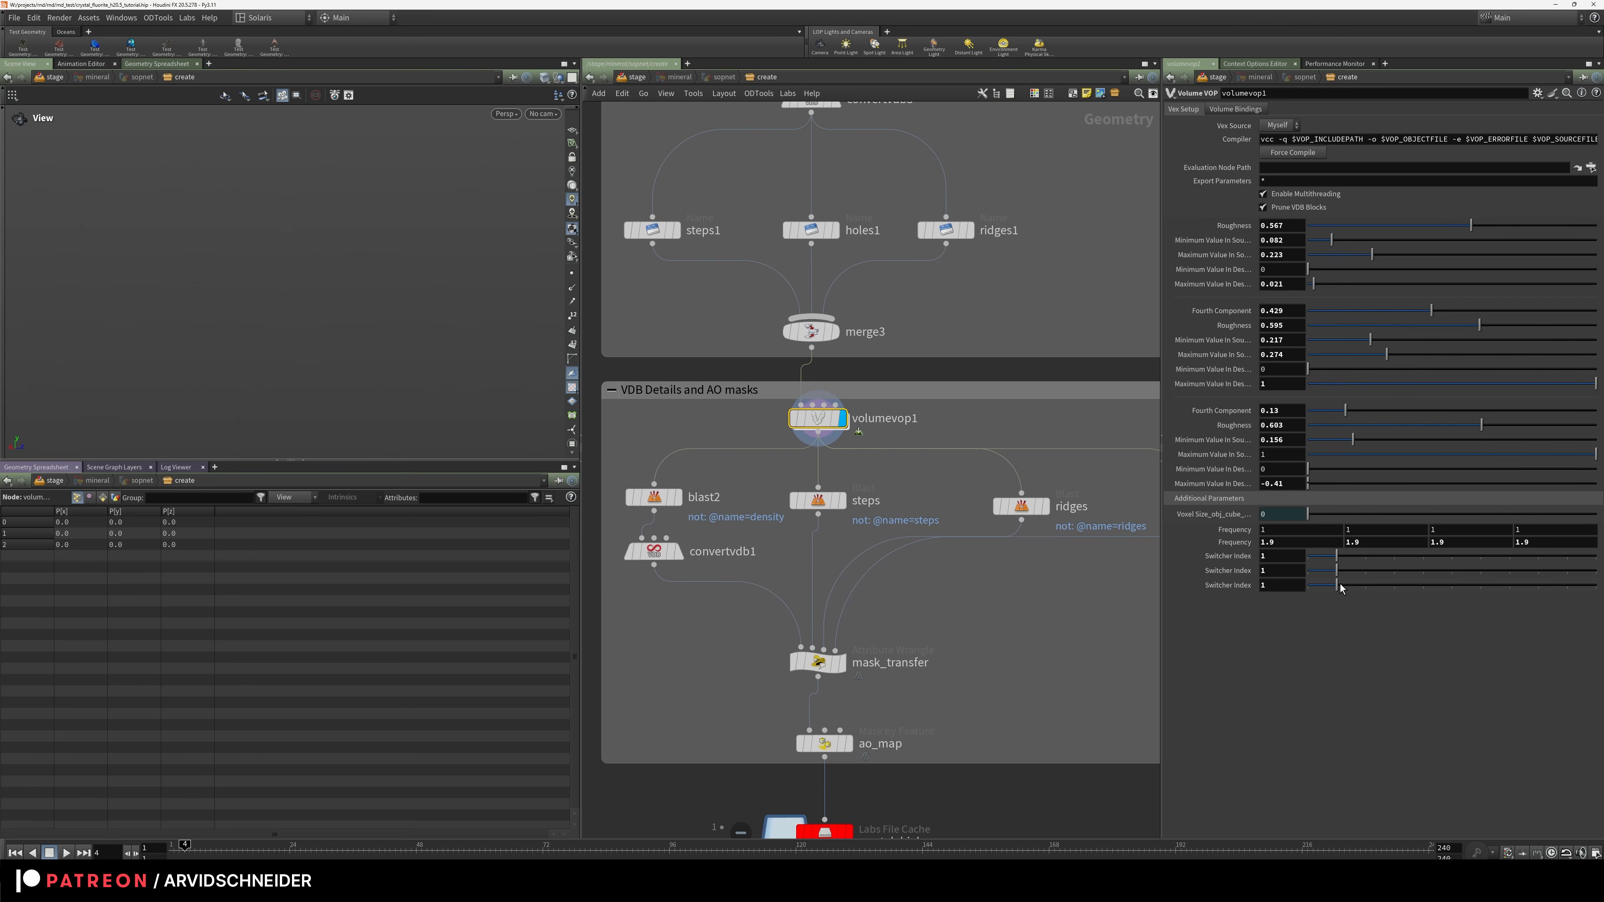
# Undo the Switcher Index changes and the earlier slider and wiring edits around merge3 and volumevop1
pyautogui.scroll(-3, 1028, 329)
pyautogui.moveTo(1002, 347); pyautogui.dragTo(879, 539, button='middle')
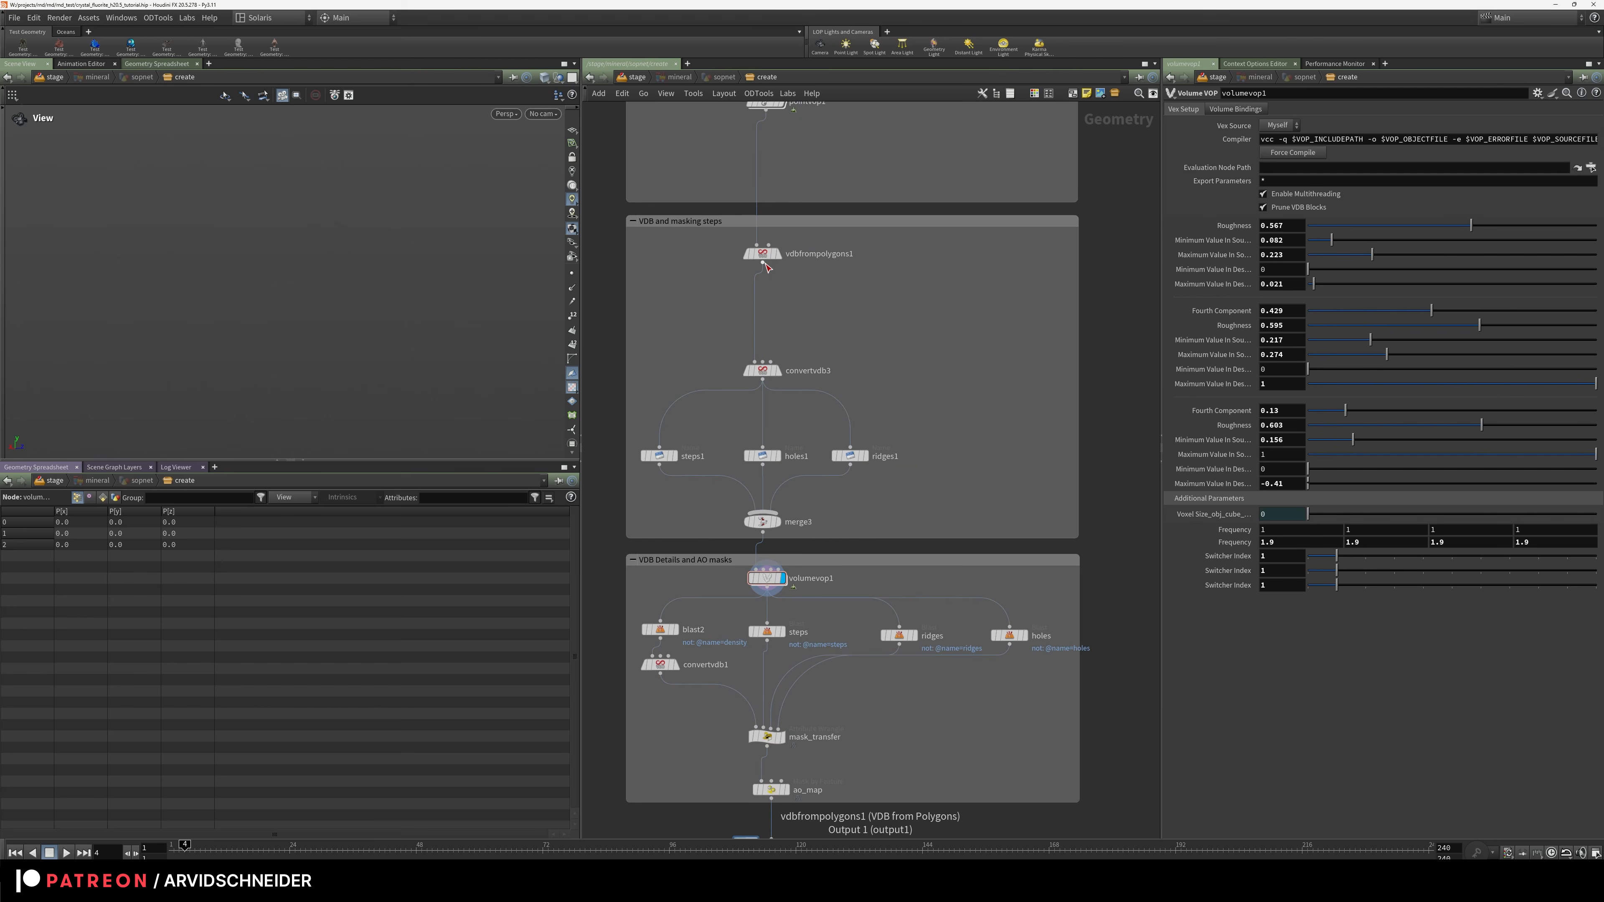
pyautogui.hotkey('ctrl', 'z')
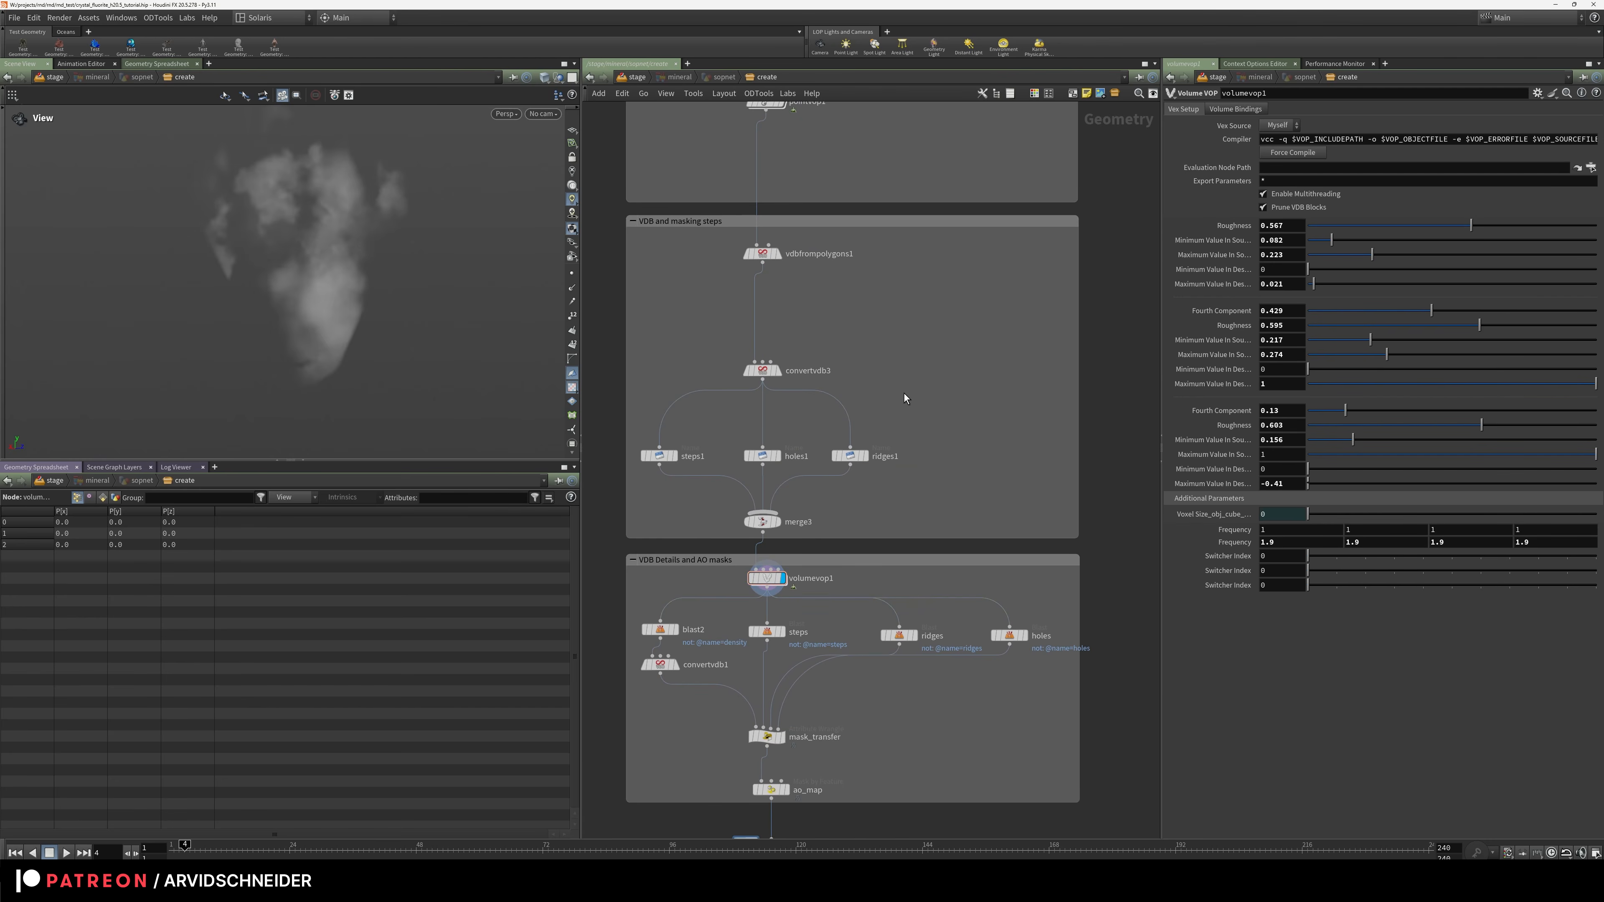
pyautogui.press('Return')
pyautogui.press('u')
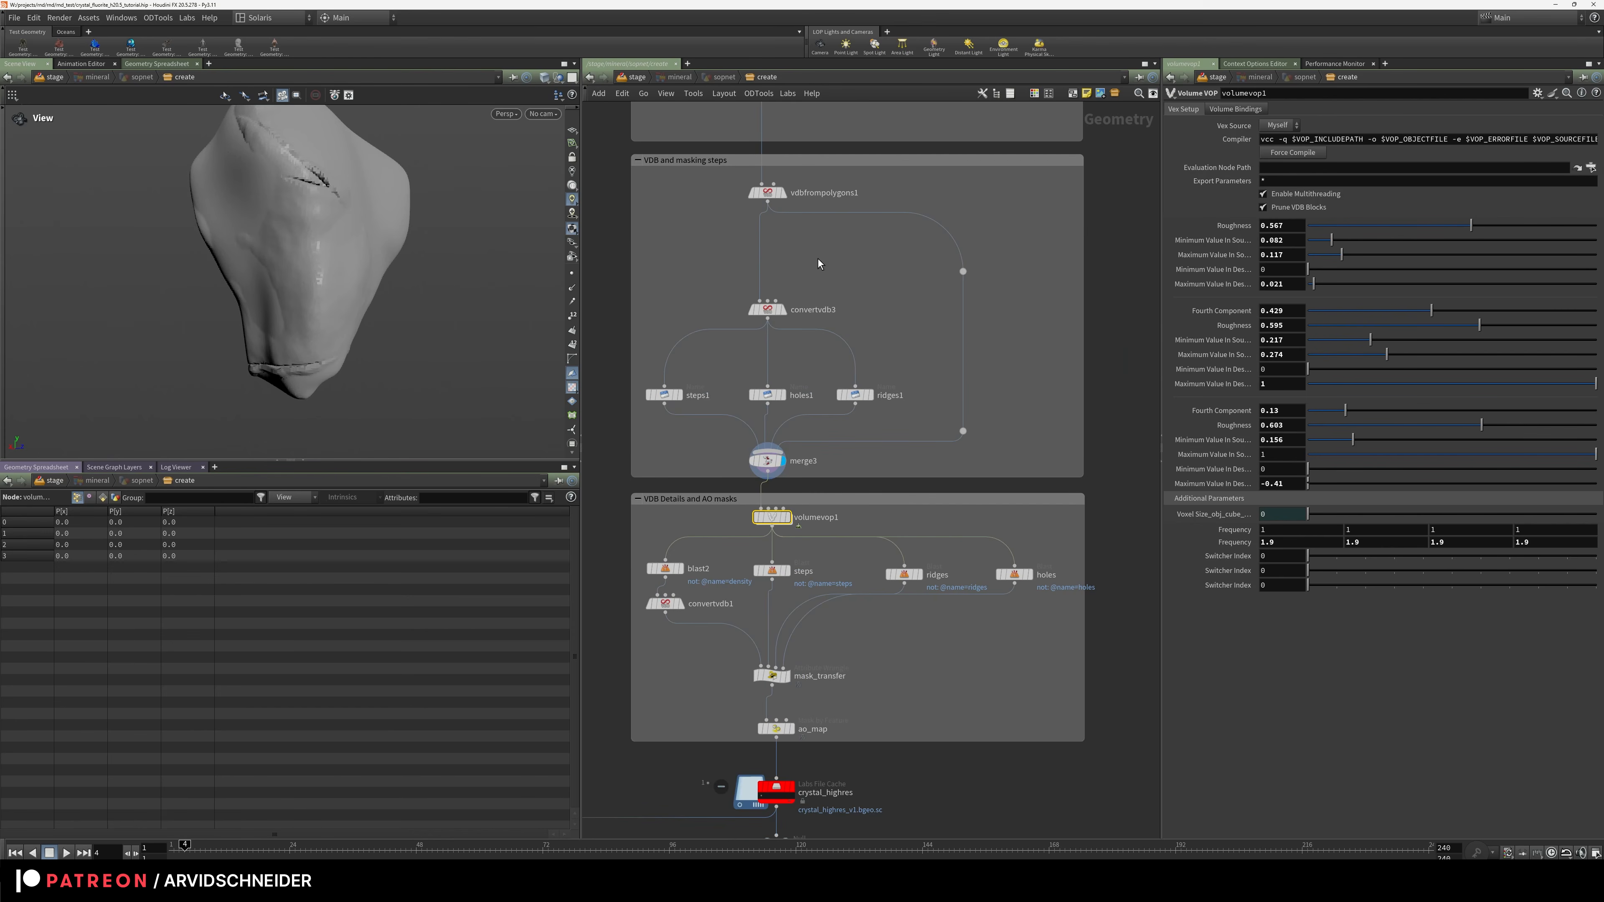
# Review the vdbfrompolygons1 settings, display volumevop1 with a different viewport shading and open its node information
pyautogui.click(768, 192)
pyautogui.scroll(-2, 868, 338)
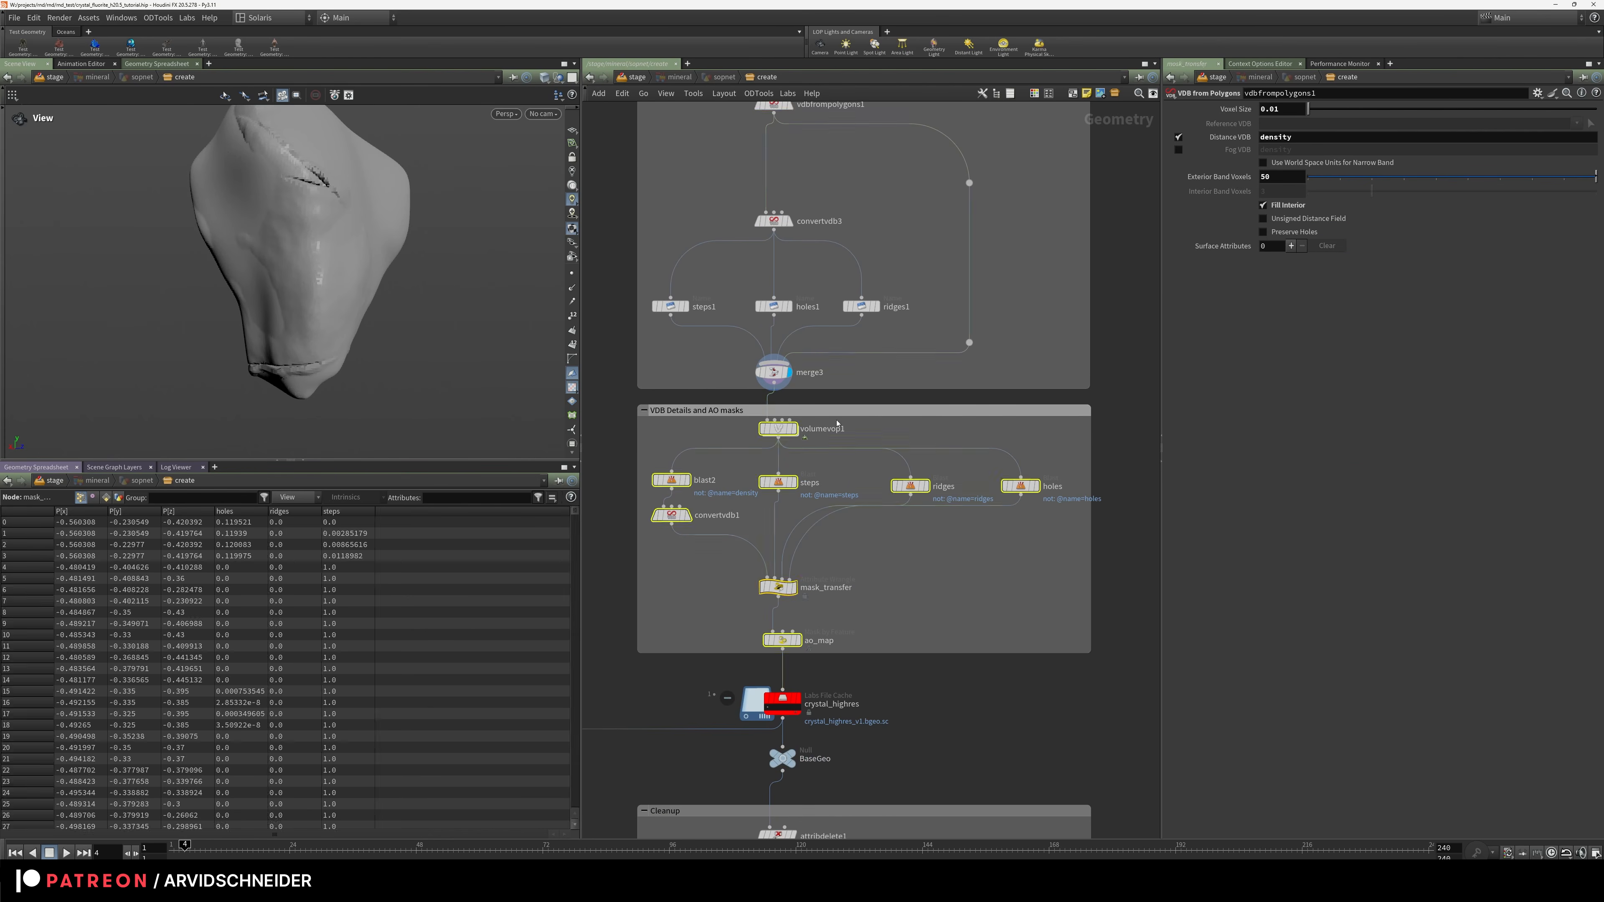
pyautogui.scroll(2, 821, 429)
pyautogui.click(810, 433)
pyautogui.click(809, 431)
pyautogui.click(813, 427)
pyautogui.hotkey('shift', 'w')
pyautogui.moveTo(221, 316); pyautogui.dragTo(374, 300)
pyautogui.middleClick(788, 445)
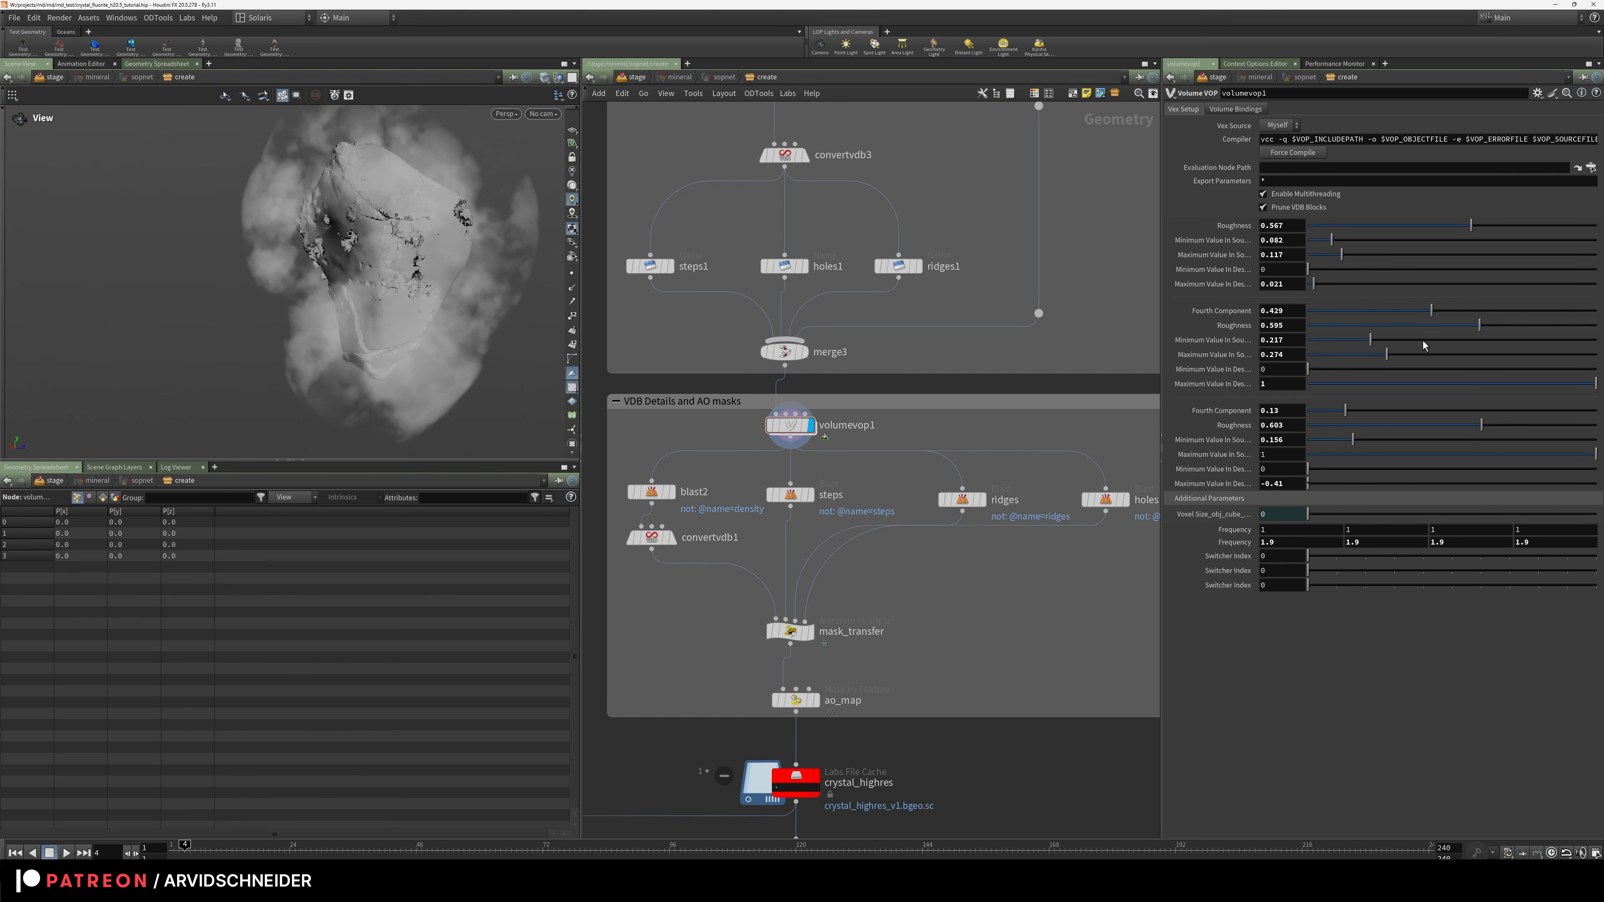
# Set all three Switcher Index values of volumevop1 to 1 and inspect the shape from another side
pyautogui.moveTo(1308, 556); pyautogui.dragTo(1332, 561)
pyautogui.click(1339, 577)
pyautogui.click(1337, 586)
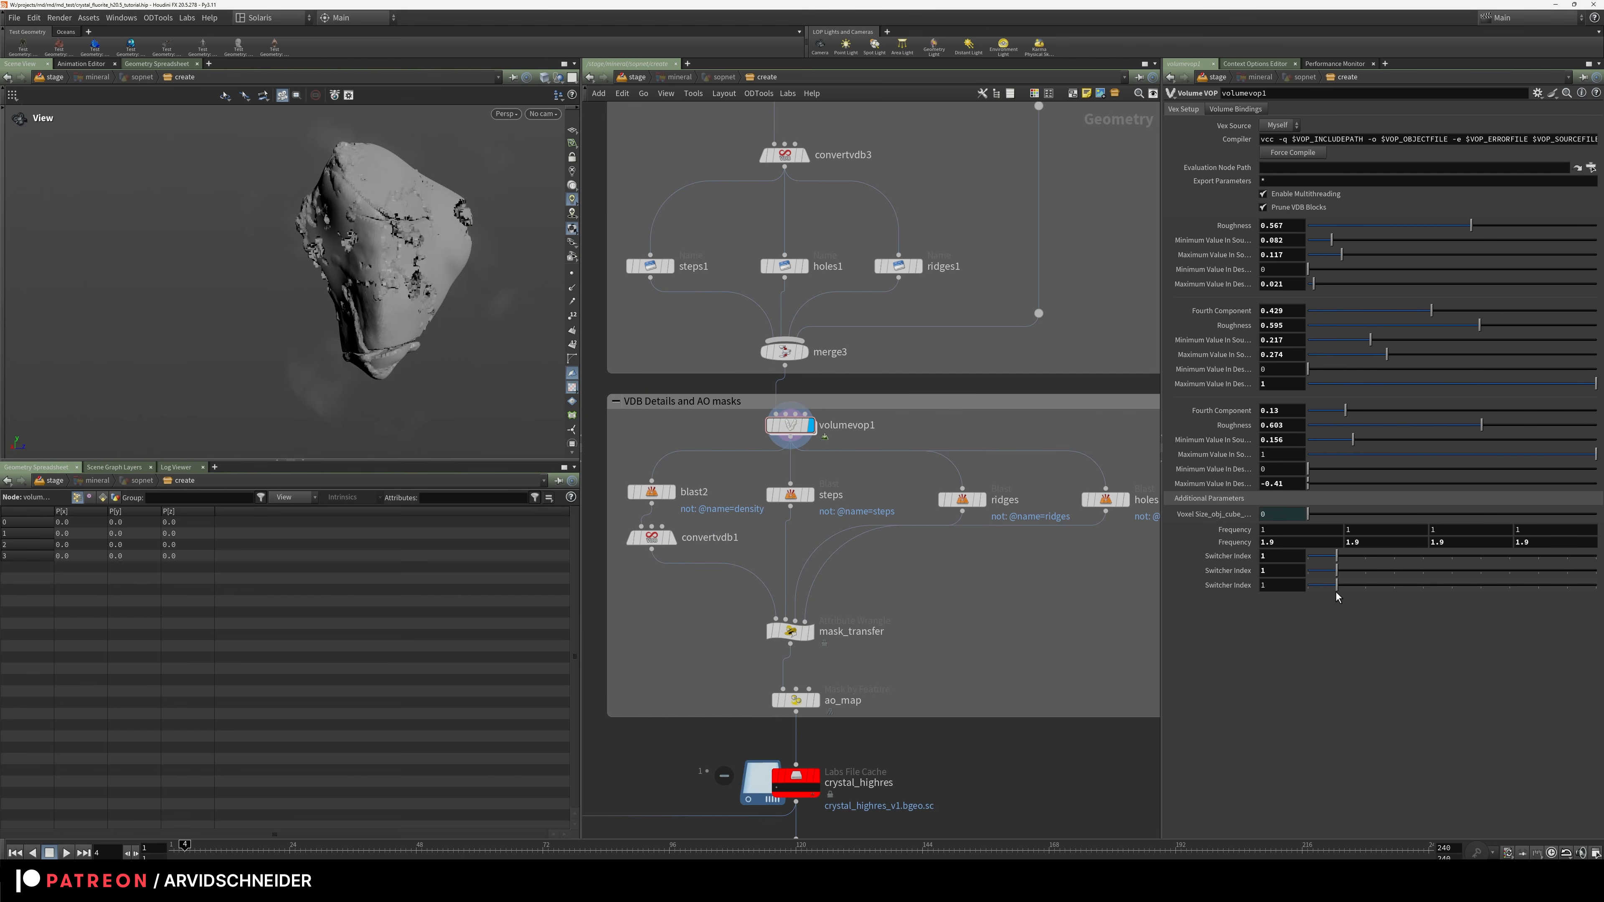
pyautogui.moveTo(375, 240); pyautogui.dragTo(644, 246)
# Set the three Switcher Index values of volumevop1 back to 0, inspecting the detail up close
pyautogui.click(1312, 559)
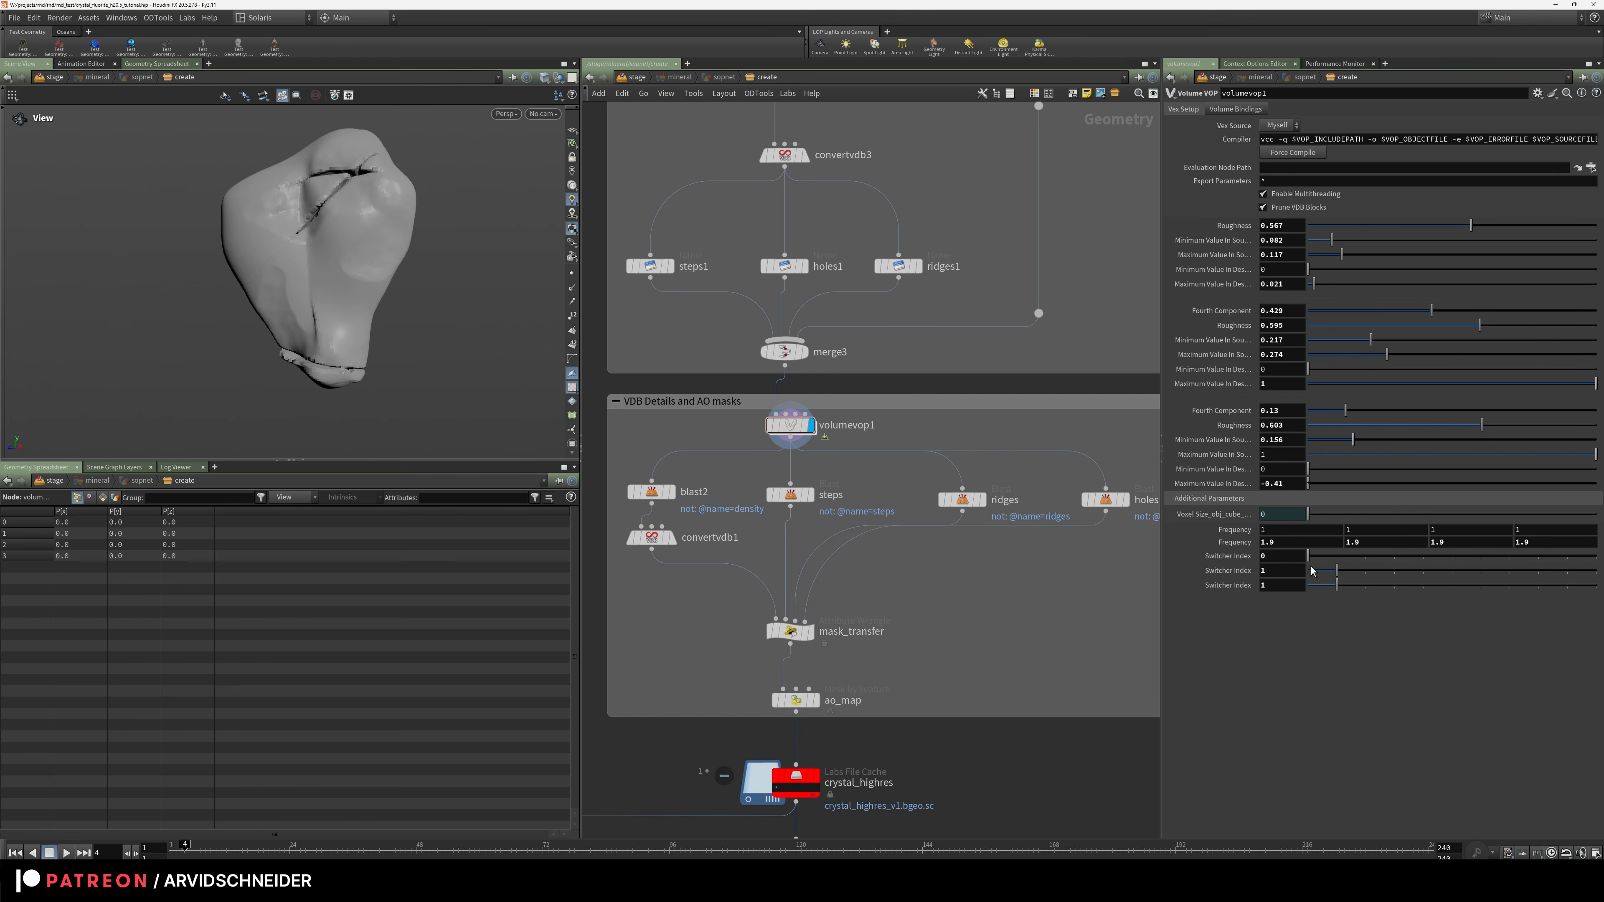
pyautogui.moveTo(338, 309); pyautogui.dragTo(465, 279, button='right')
pyautogui.moveTo(465, 279); pyautogui.dragTo(402, 268)
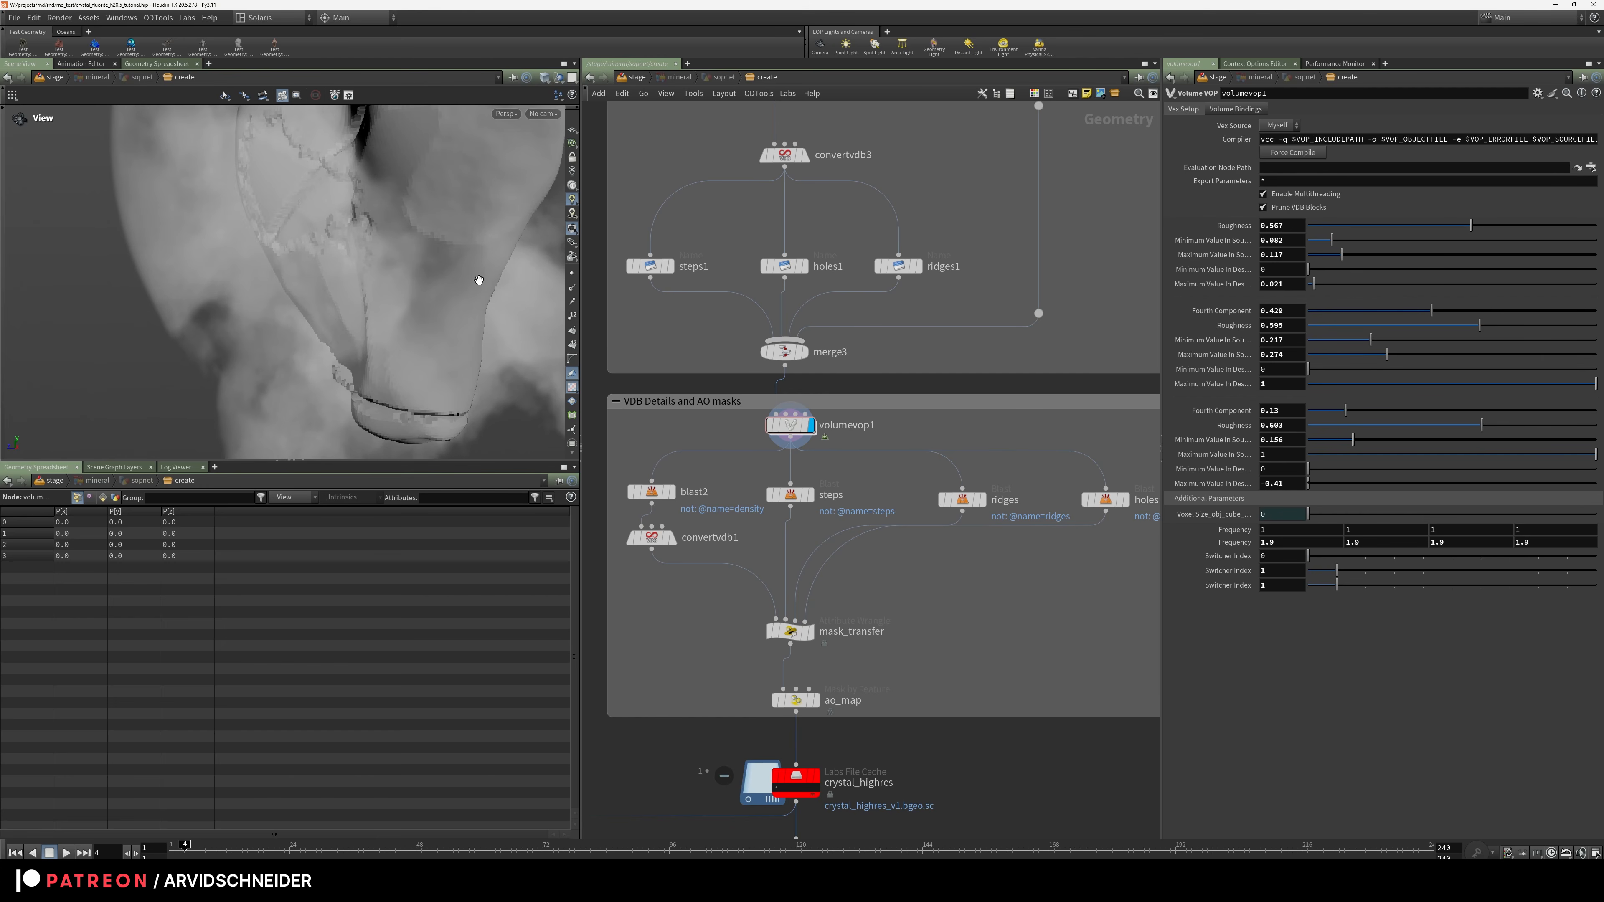
pyautogui.click(1311, 571)
pyautogui.click(1312, 585)
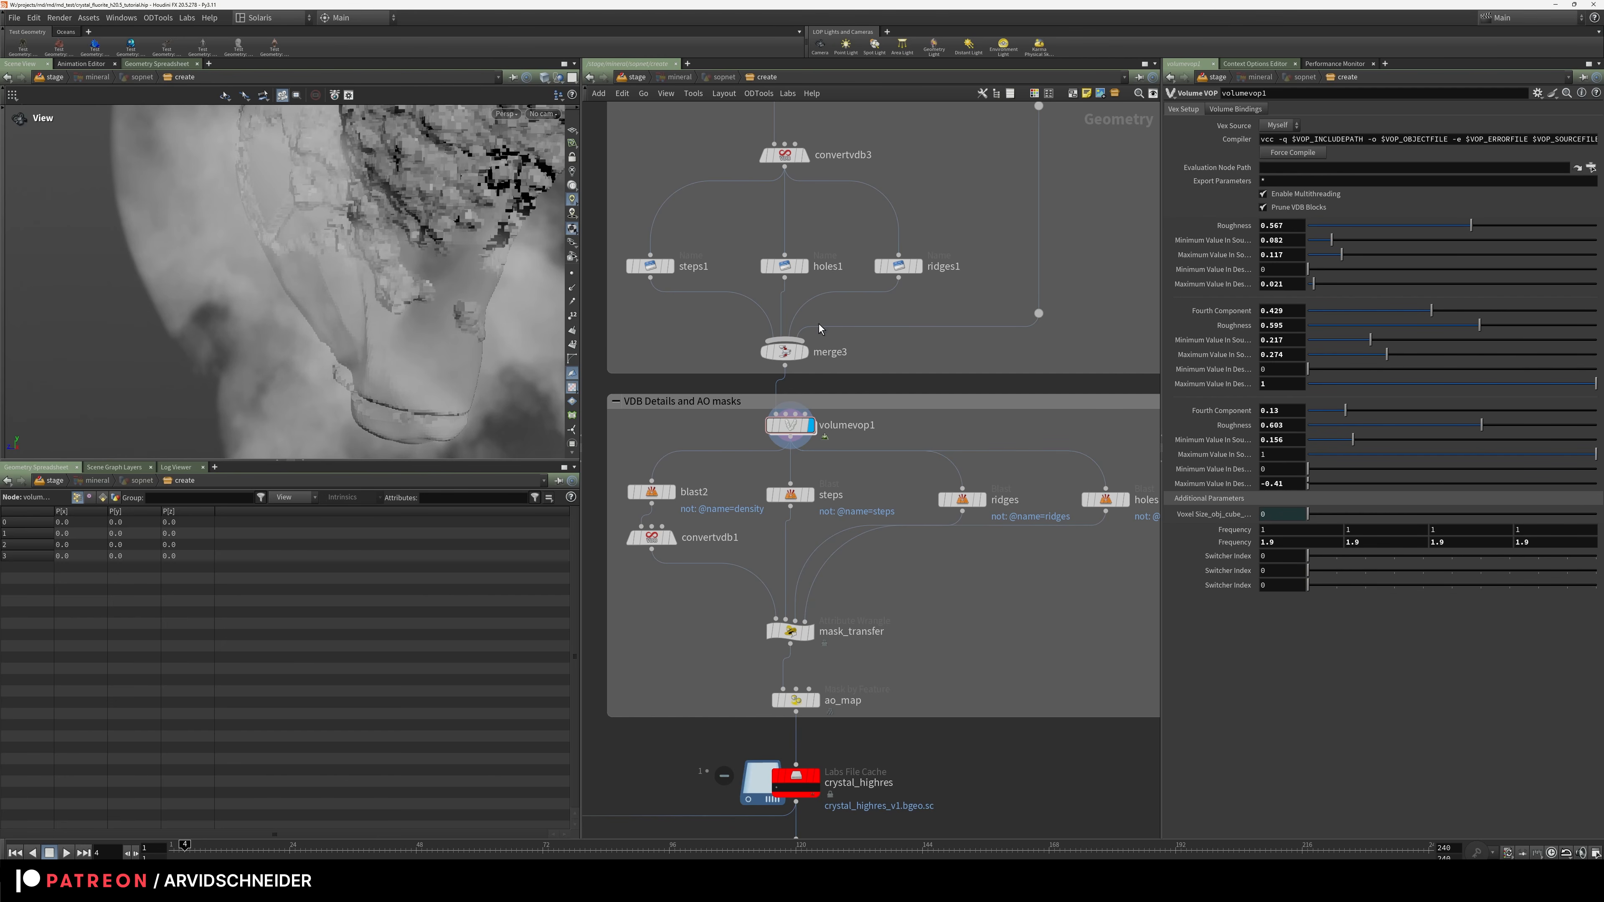
# Open the volumevop1 network and go to the fit5 node beside the steps, ridges and holes outputs
pyautogui.click(795, 430)
pyautogui.doubleClick(795, 430)
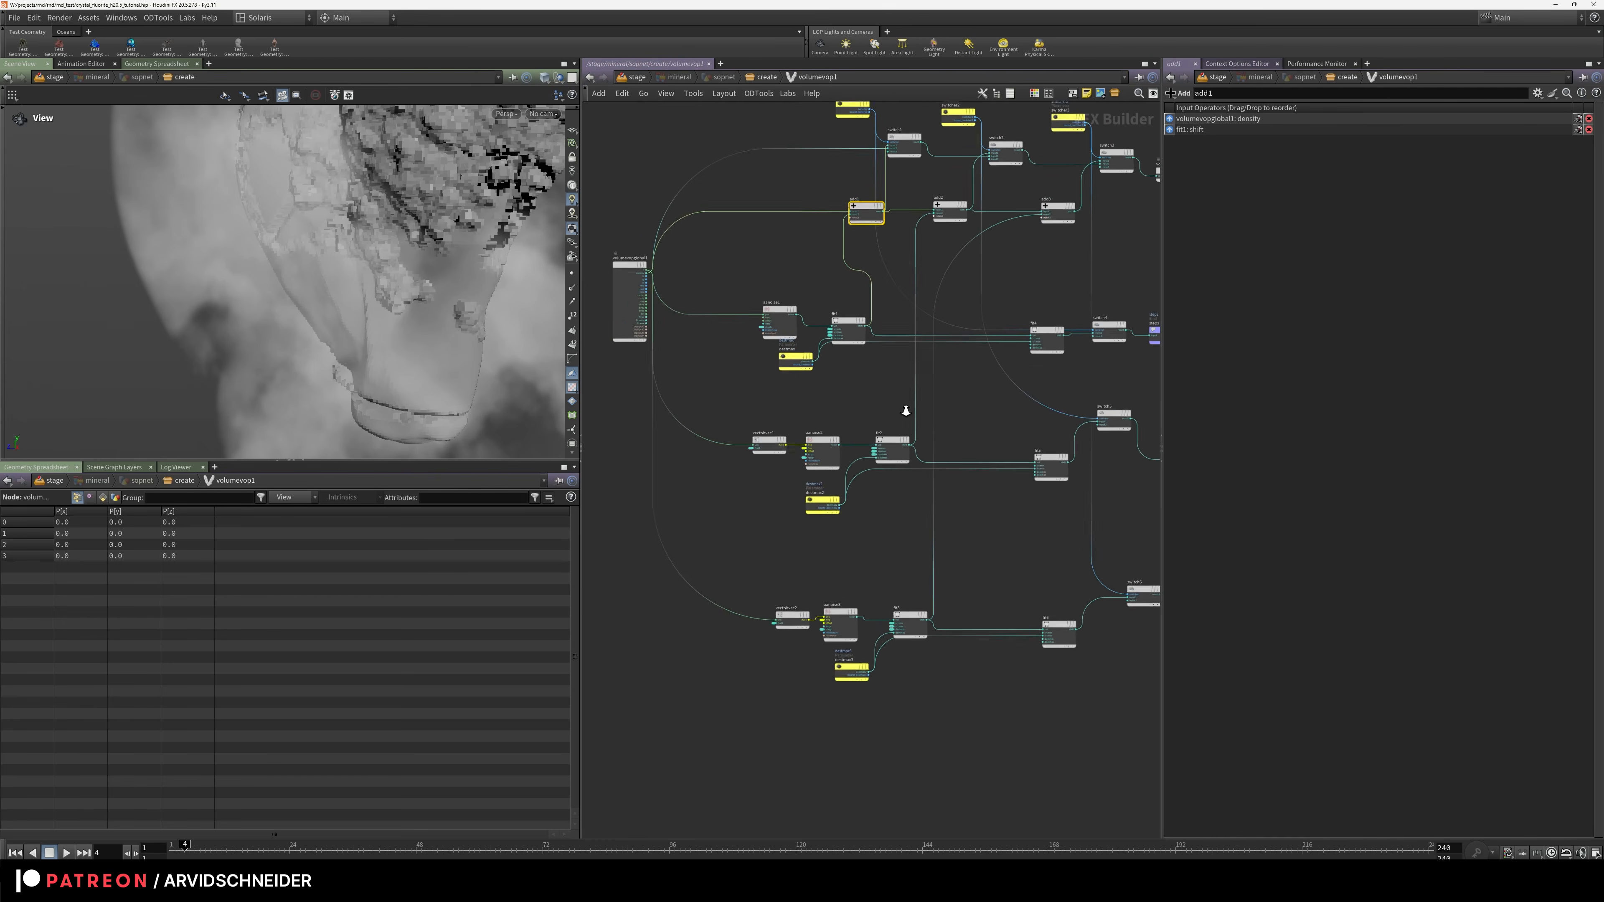
pyautogui.moveTo(1000, 352); pyautogui.dragTo(987, 428, button='middle')
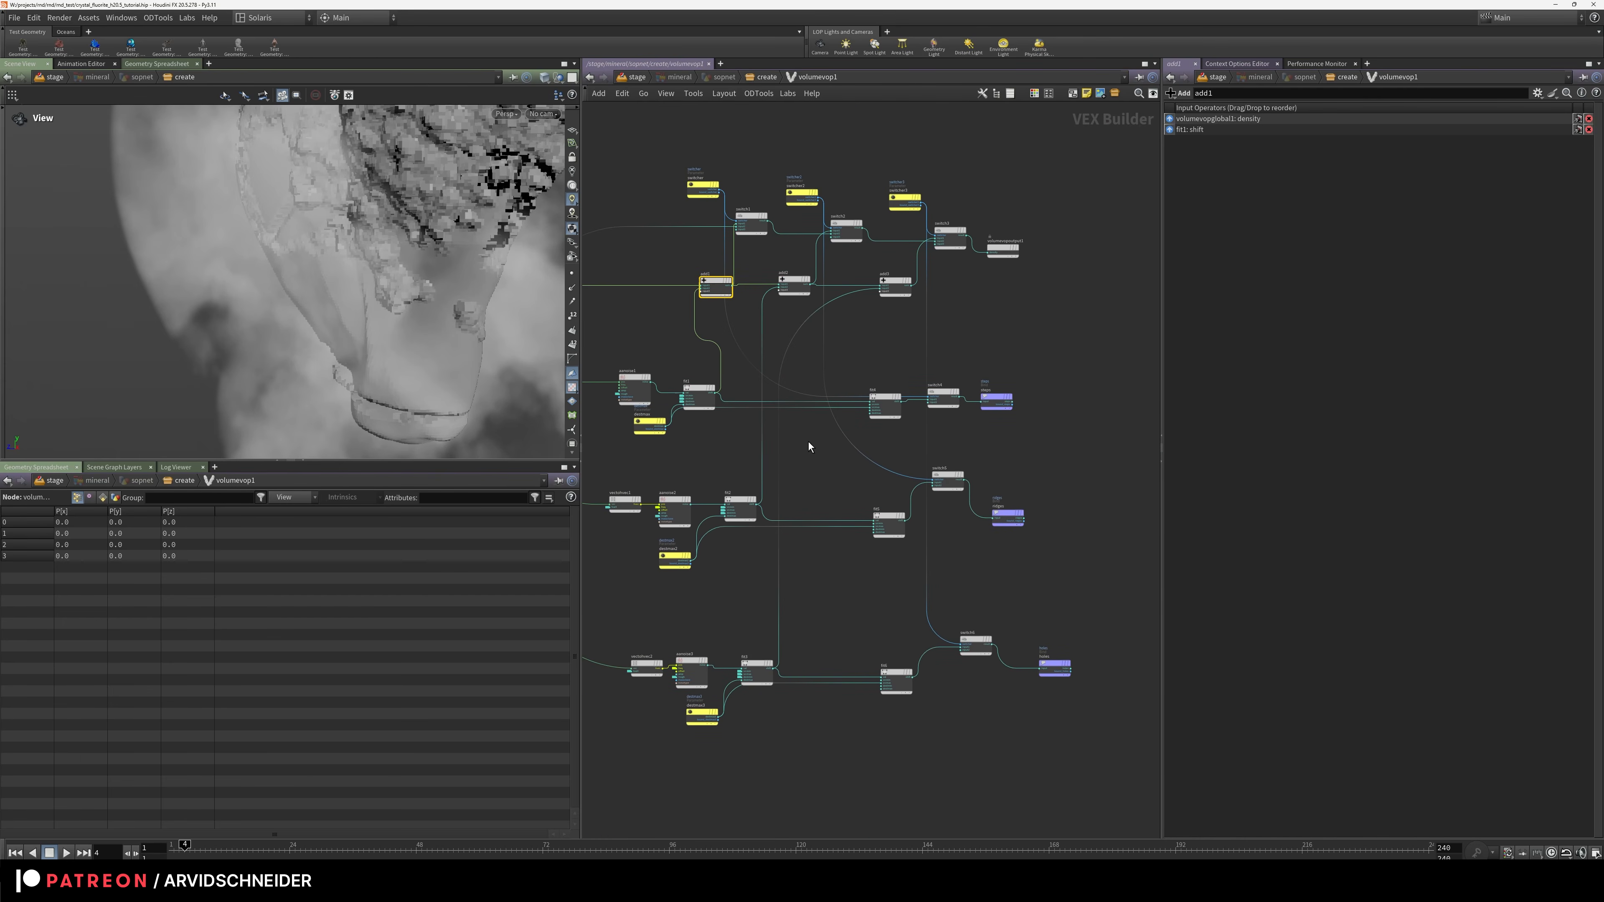
pyautogui.scroll(3, 790, 456)
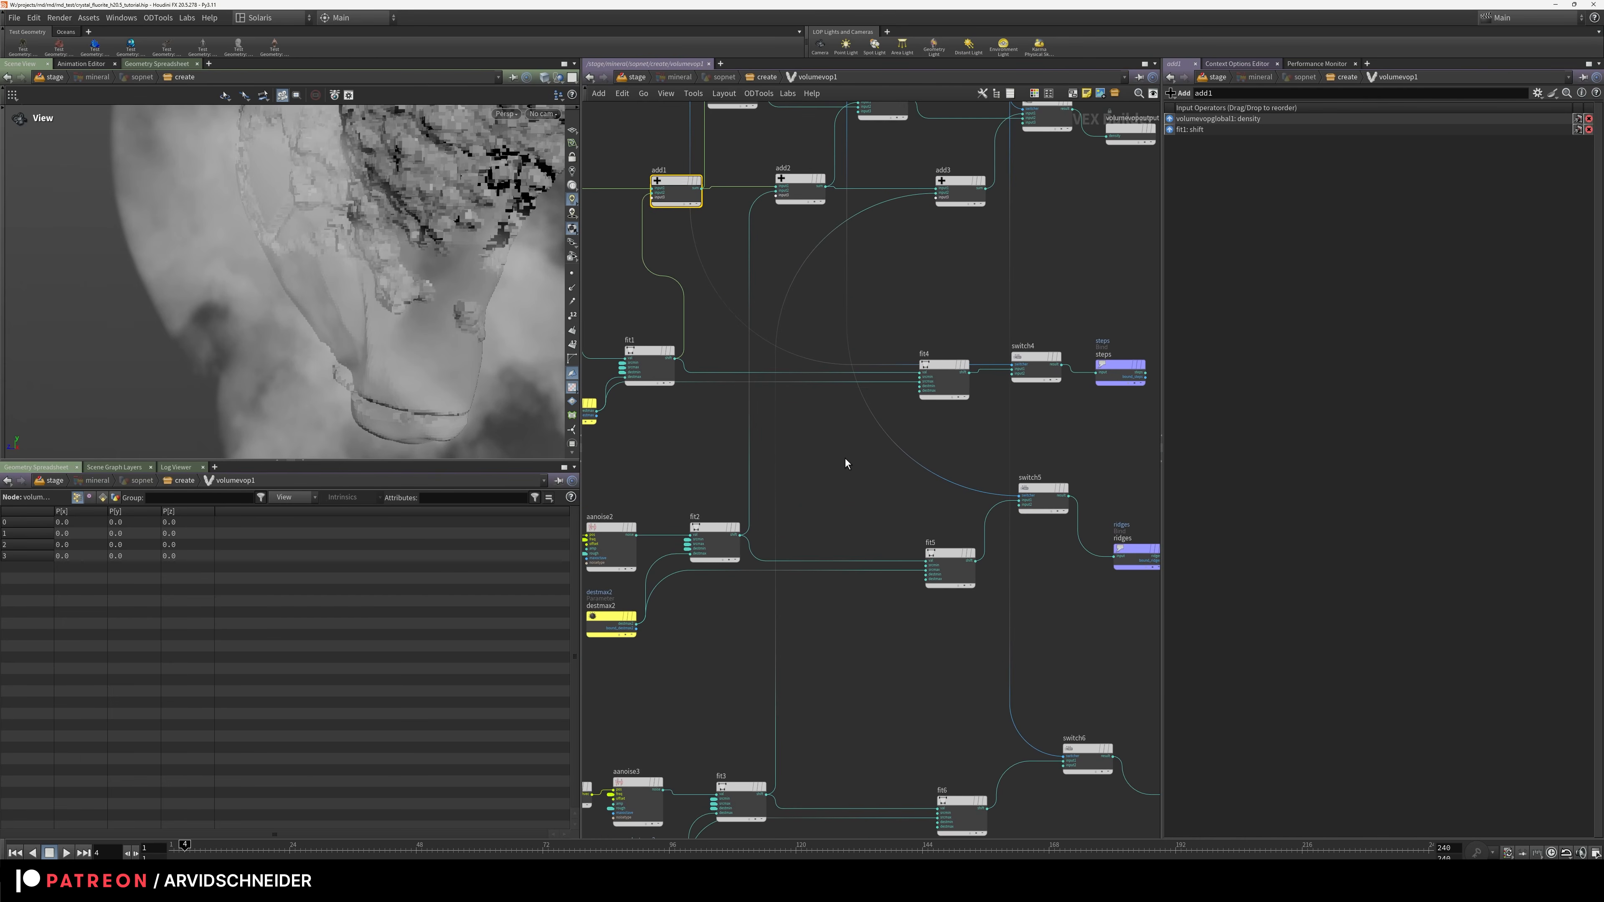
pyautogui.moveTo(845, 459); pyautogui.dragTo(905, 323, button='middle')
pyautogui.moveTo(1073, 243); pyautogui.dragTo(751, 334)
pyautogui.press('Tab')
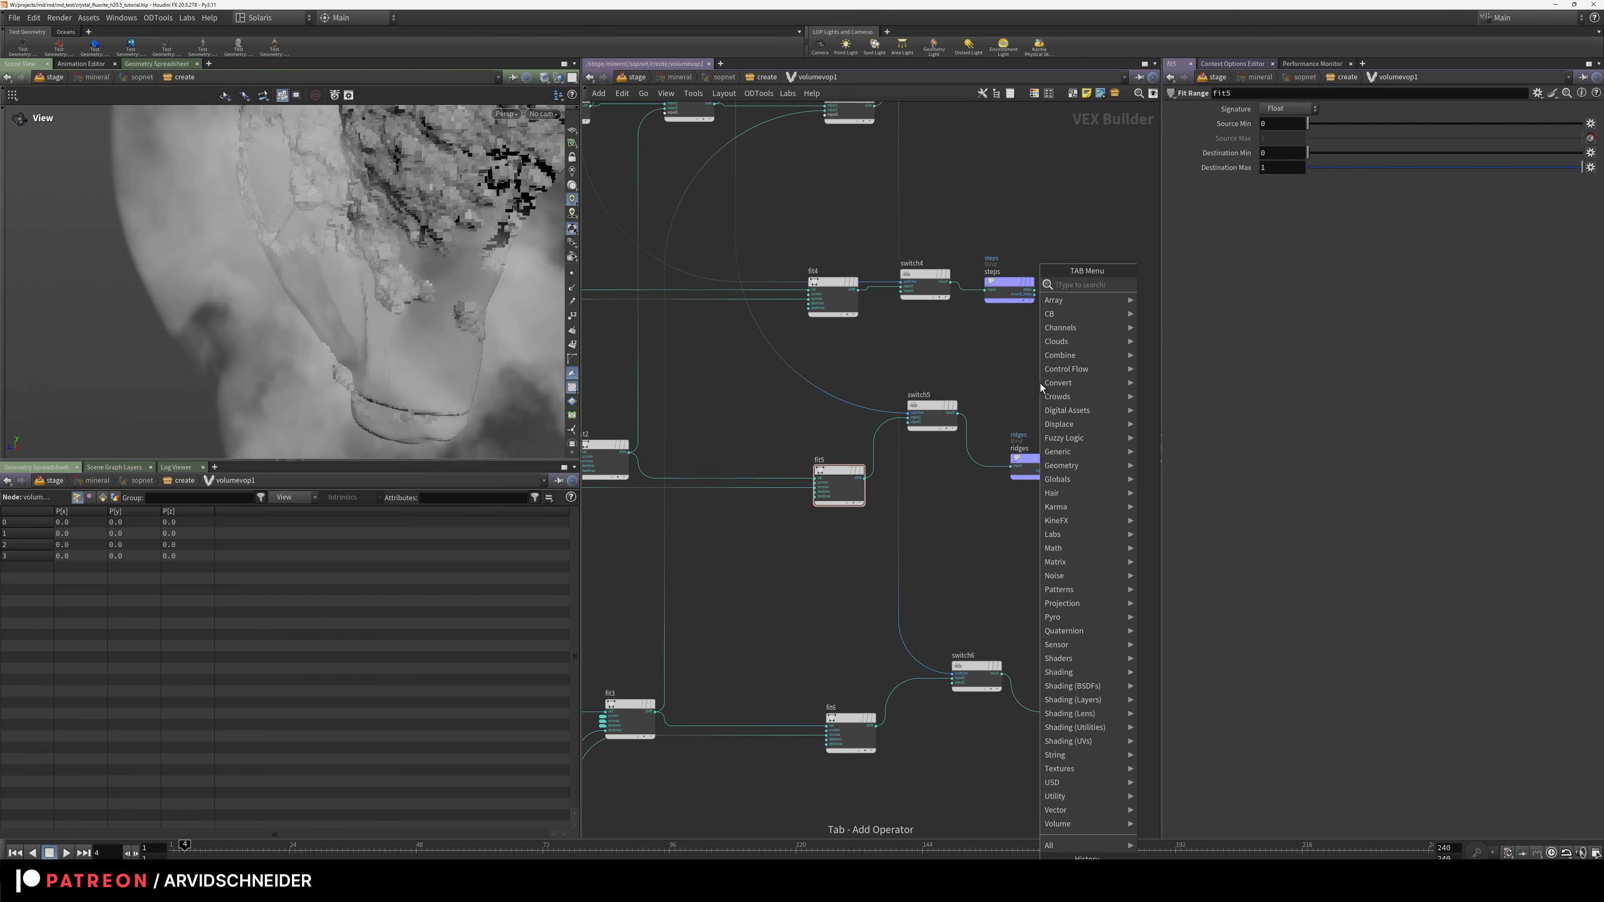
pyautogui.write('bin')
pyautogui.press('Return')
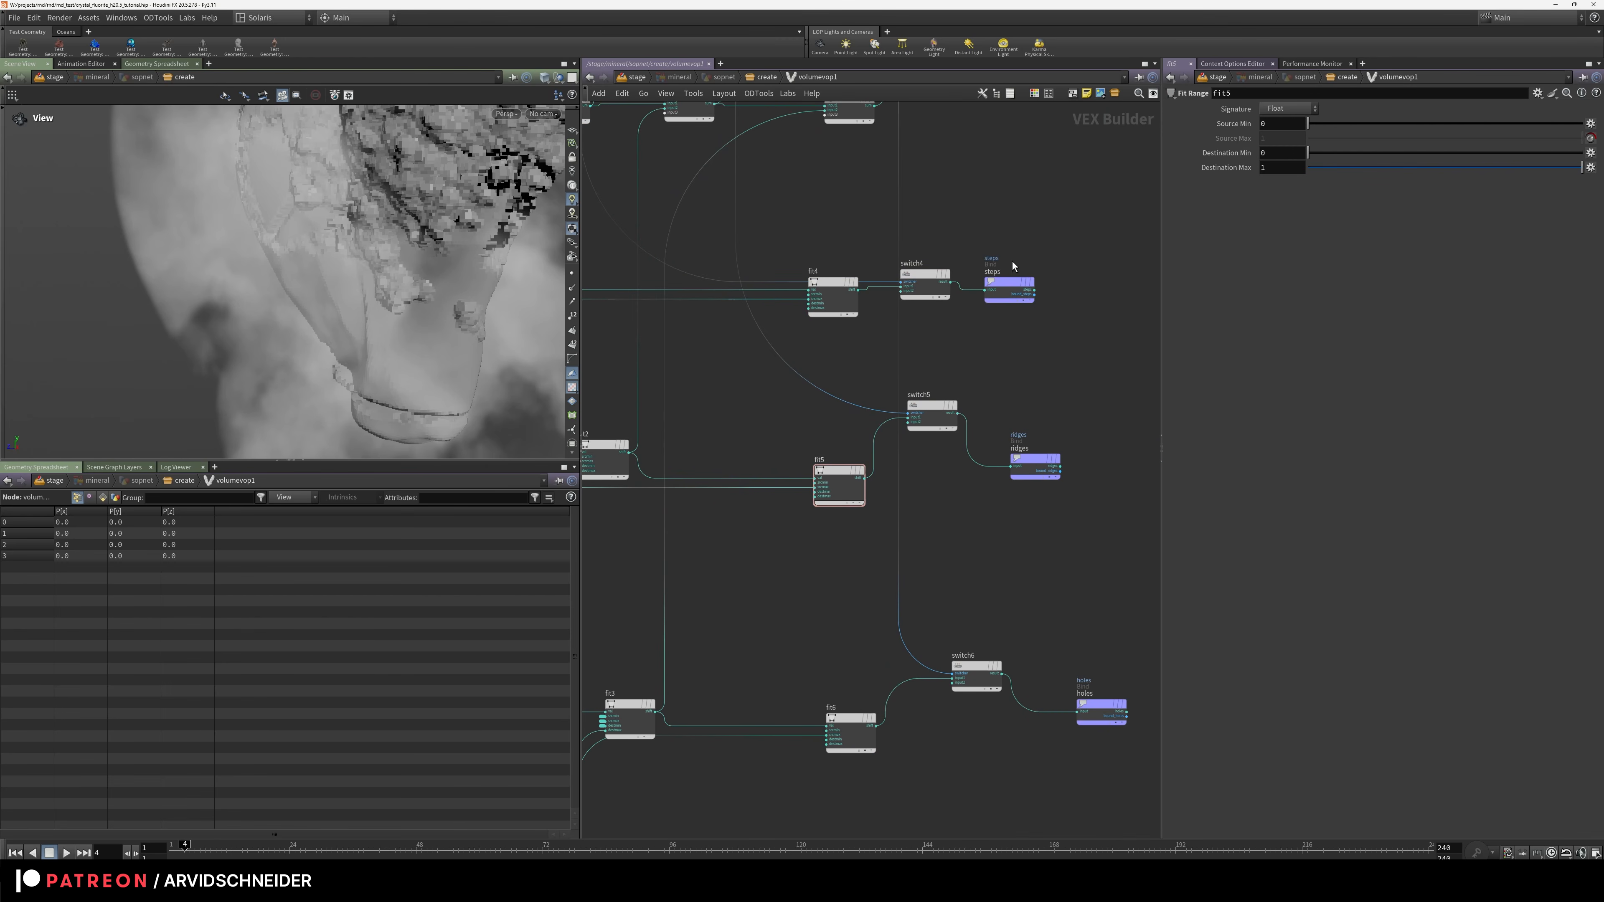
# Set the Name of the steps Bind node to steps and highlight the aanoise1, destmax and fit1 branch
pyautogui.moveTo(1003, 327); pyautogui.dragTo(1003, 323)
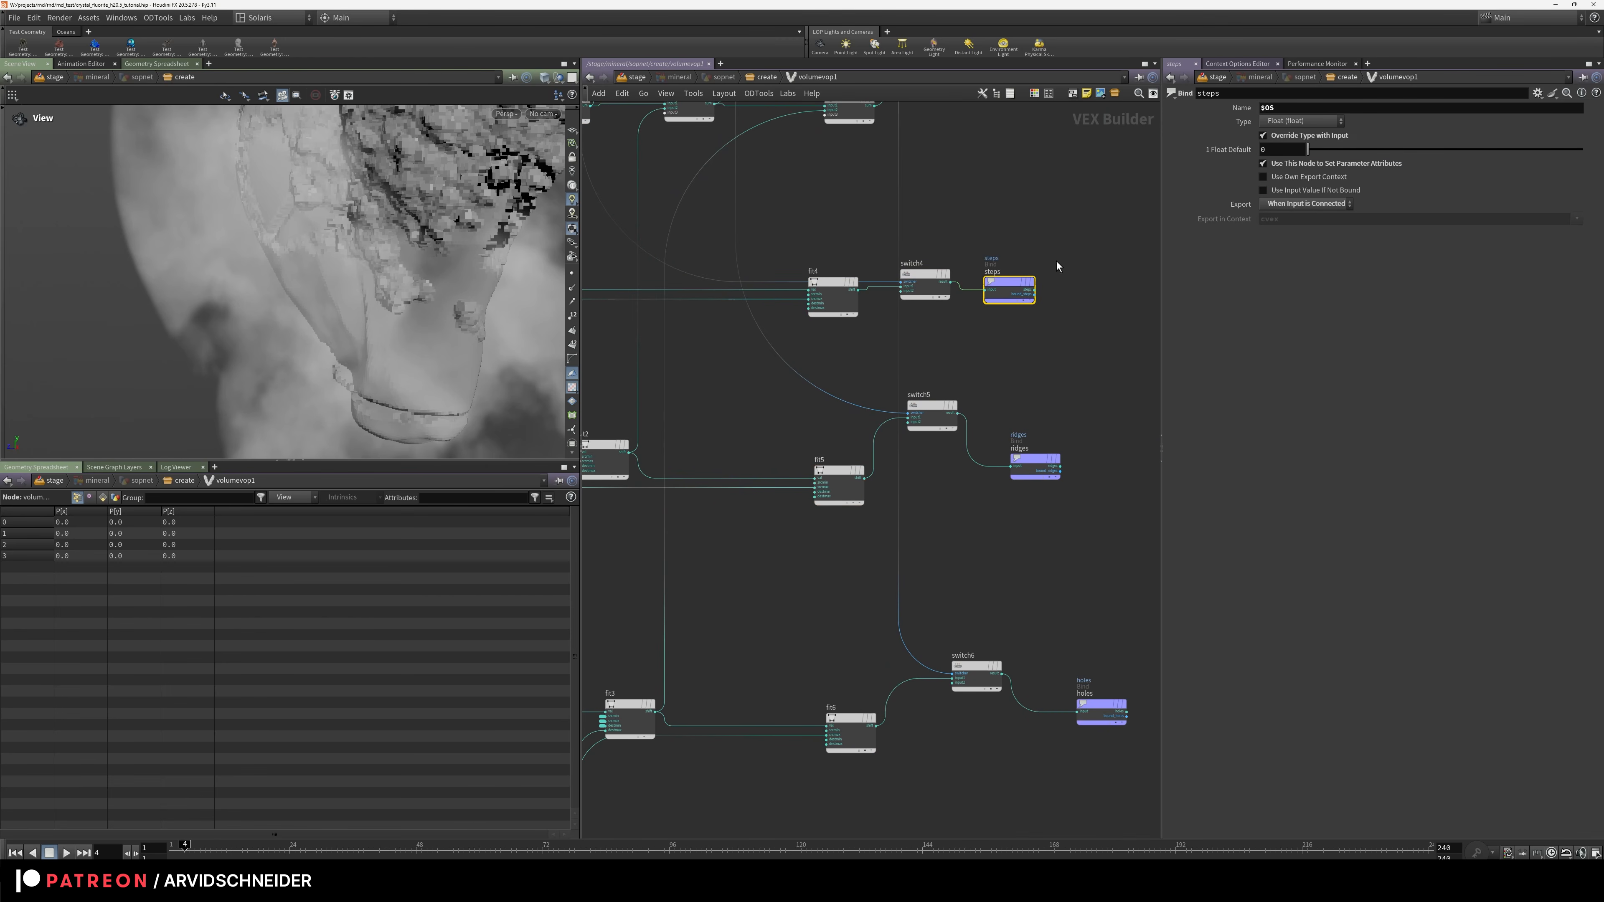
pyautogui.doubleClick(1269, 108)
pyautogui.write('steps')
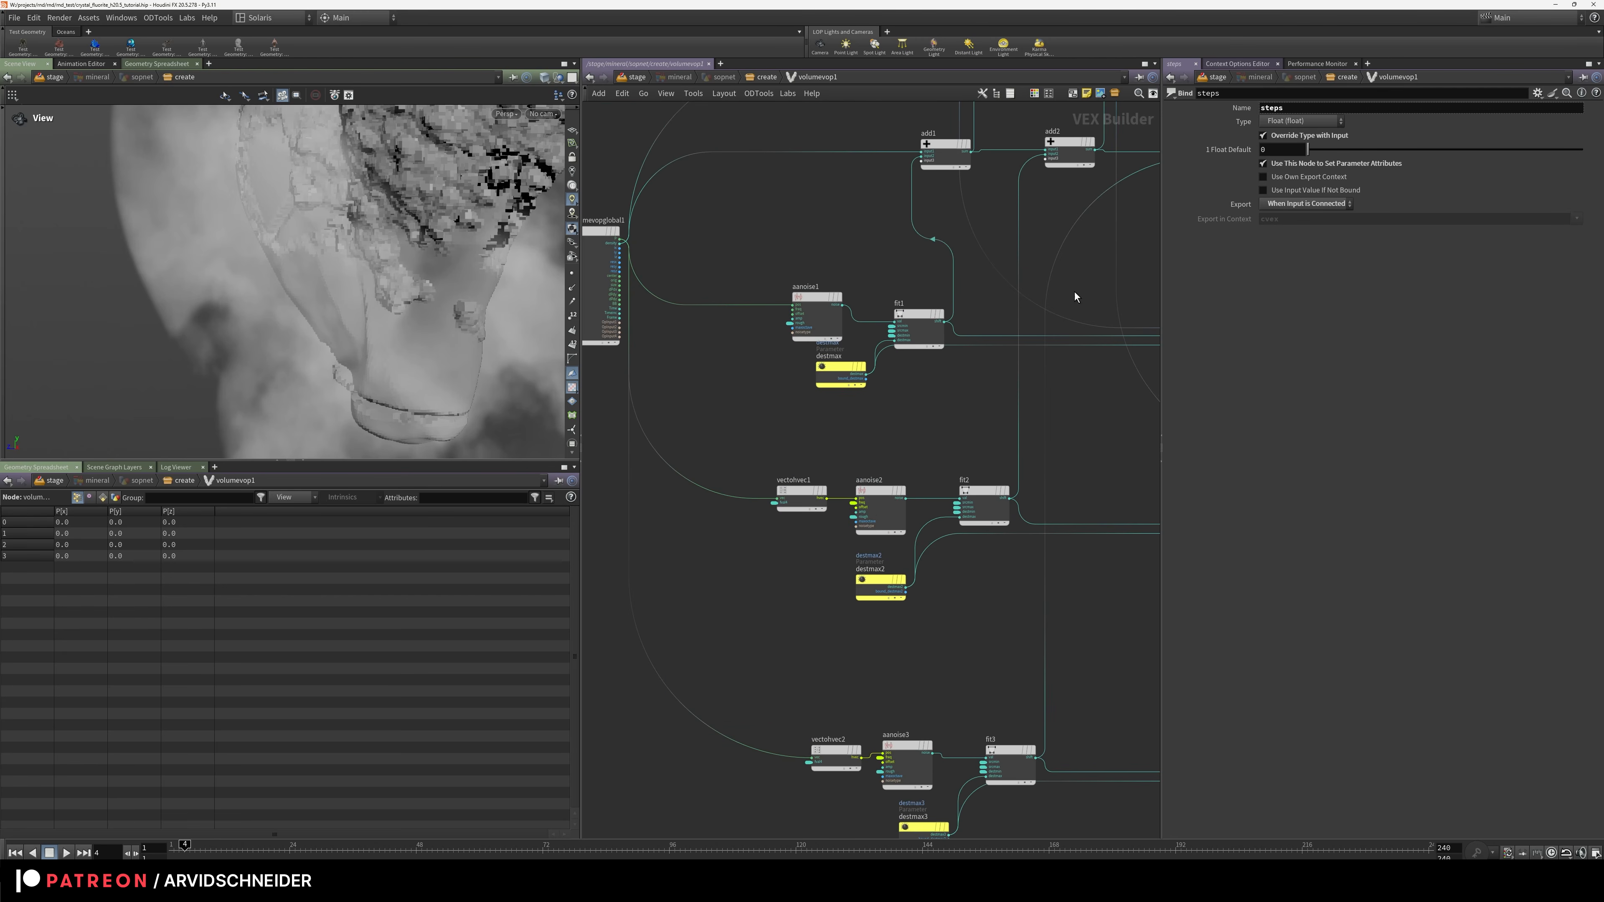
pyautogui.moveTo(755, 263); pyautogui.dragTo(979, 394)
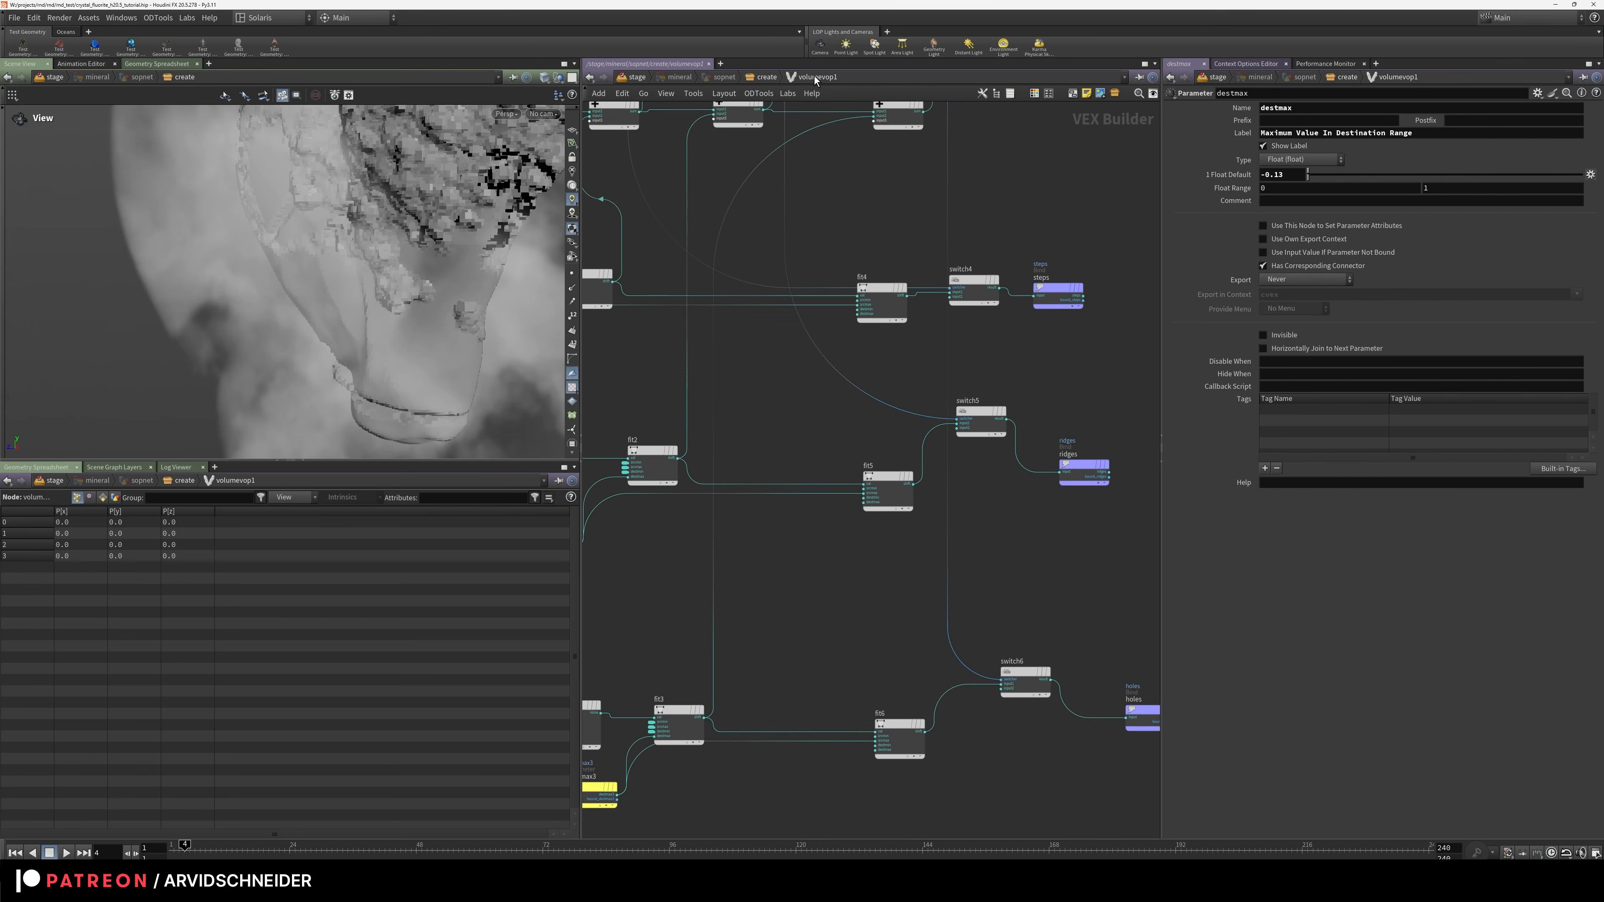
# Return to the create network, examine the steps line in mask_transfer's VEX code and display that node
pyautogui.click(755, 77)
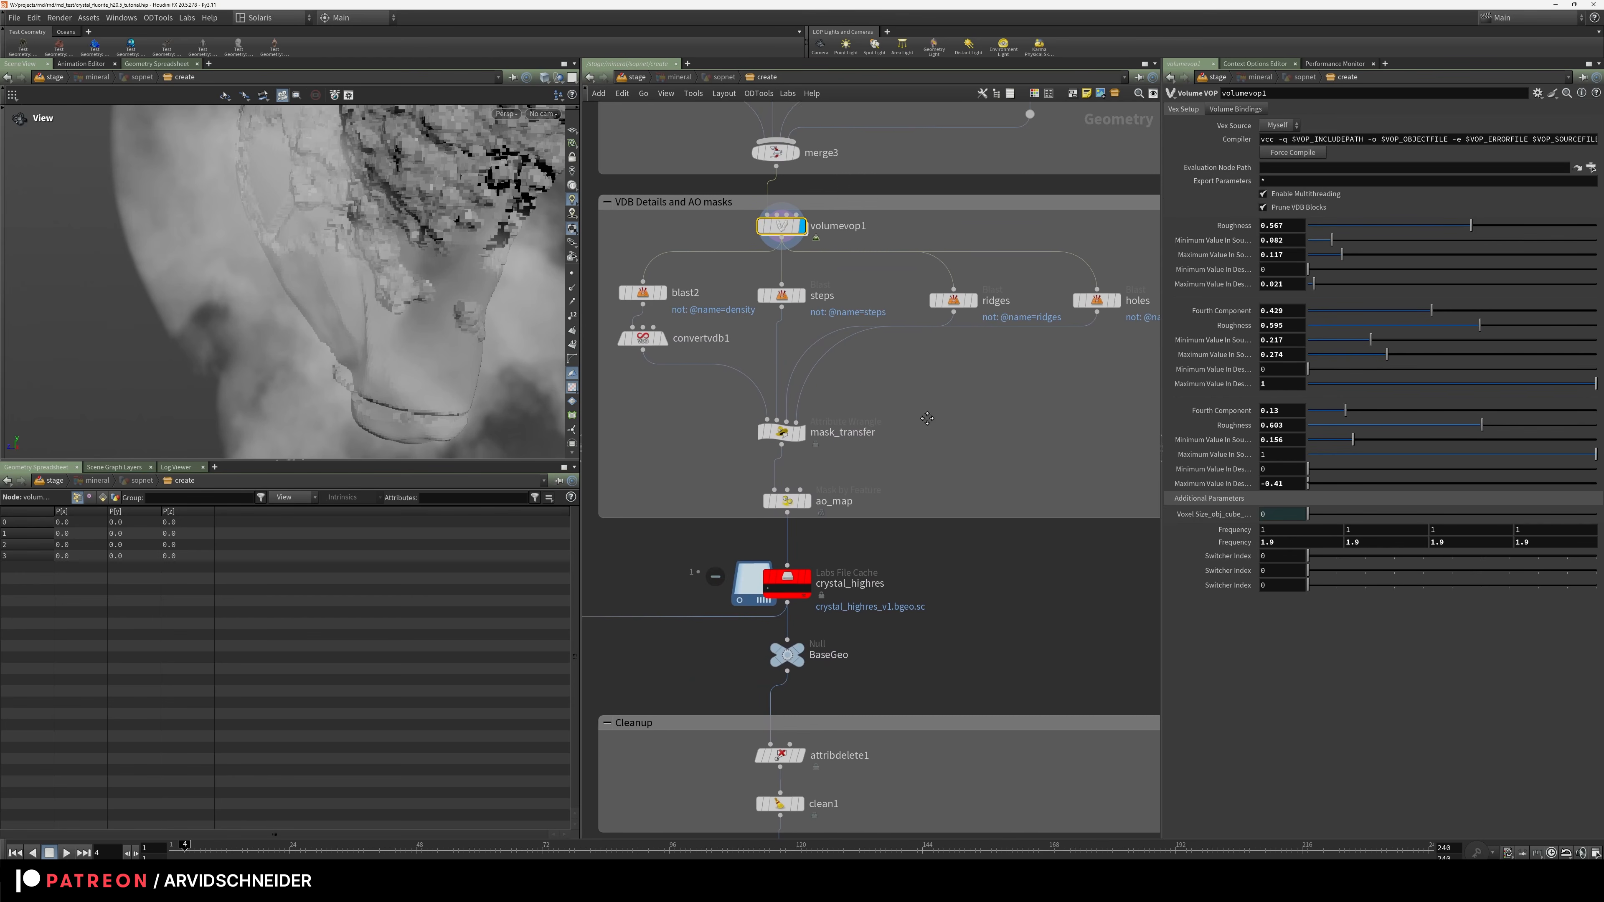
pyautogui.click(782, 424)
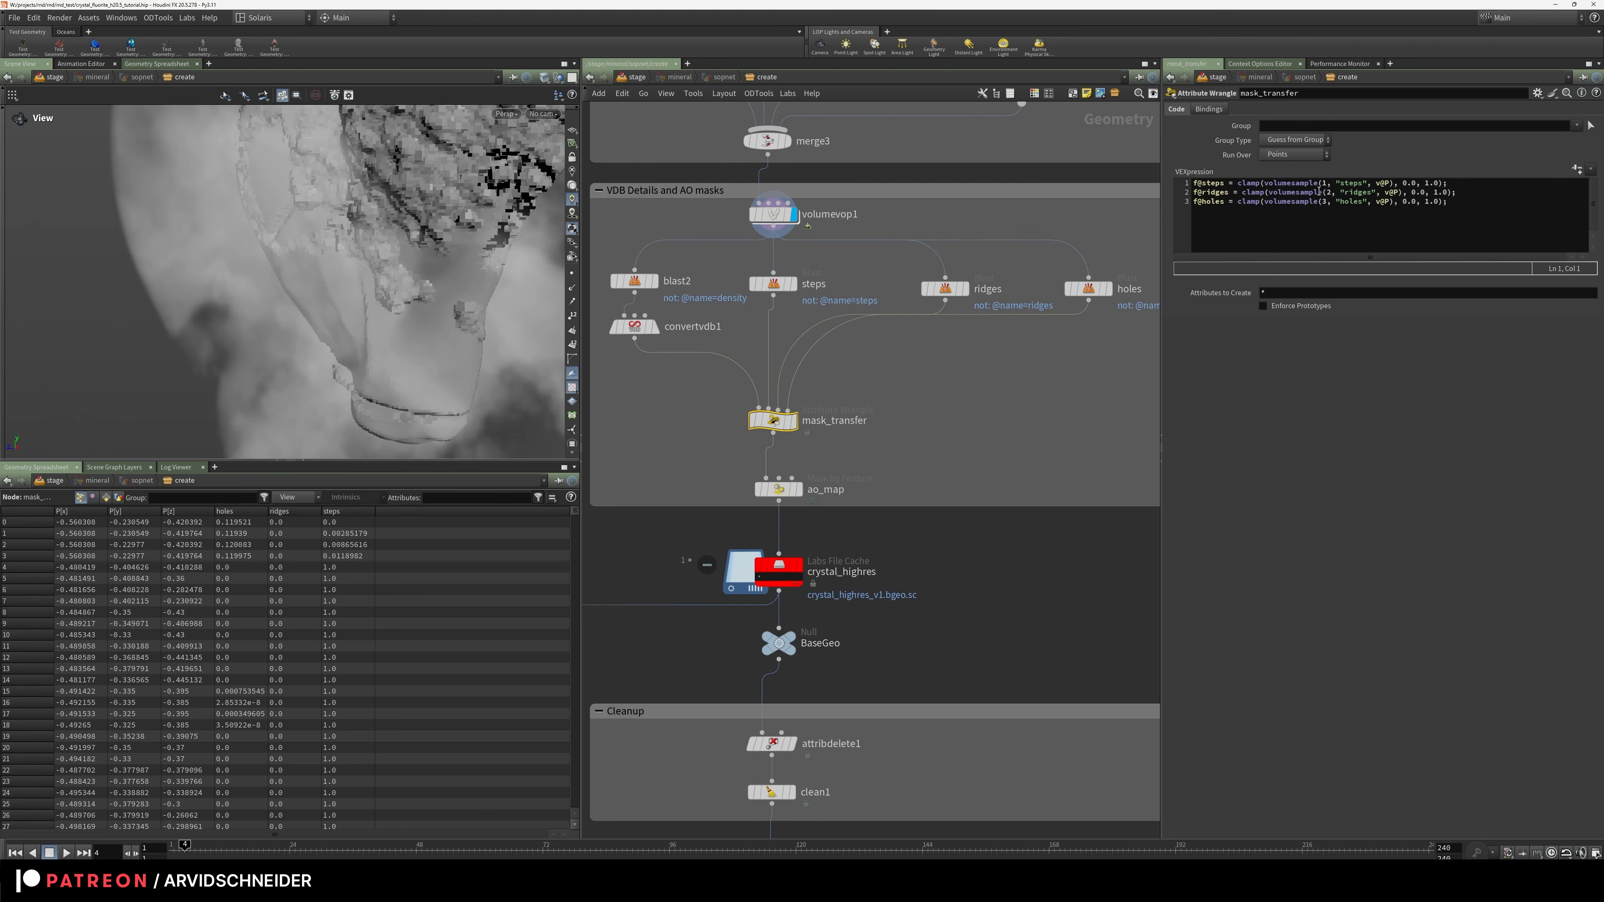
pyautogui.click(1335, 183)
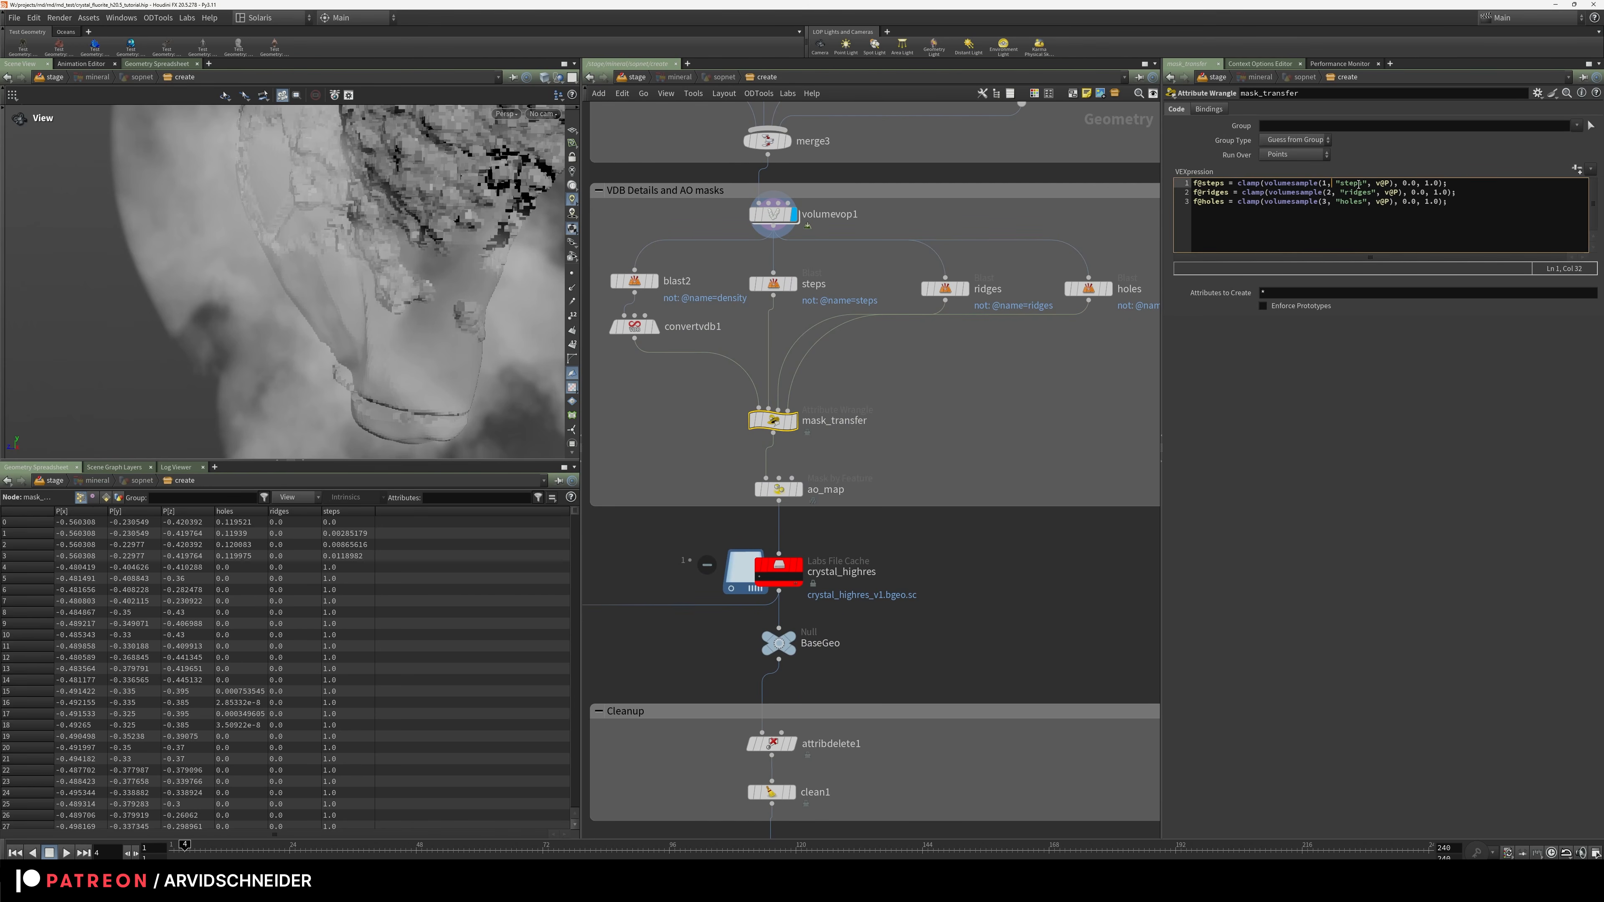
pyautogui.moveTo(1338, 184); pyautogui.dragTo(1360, 184)
pyautogui.click(793, 420)
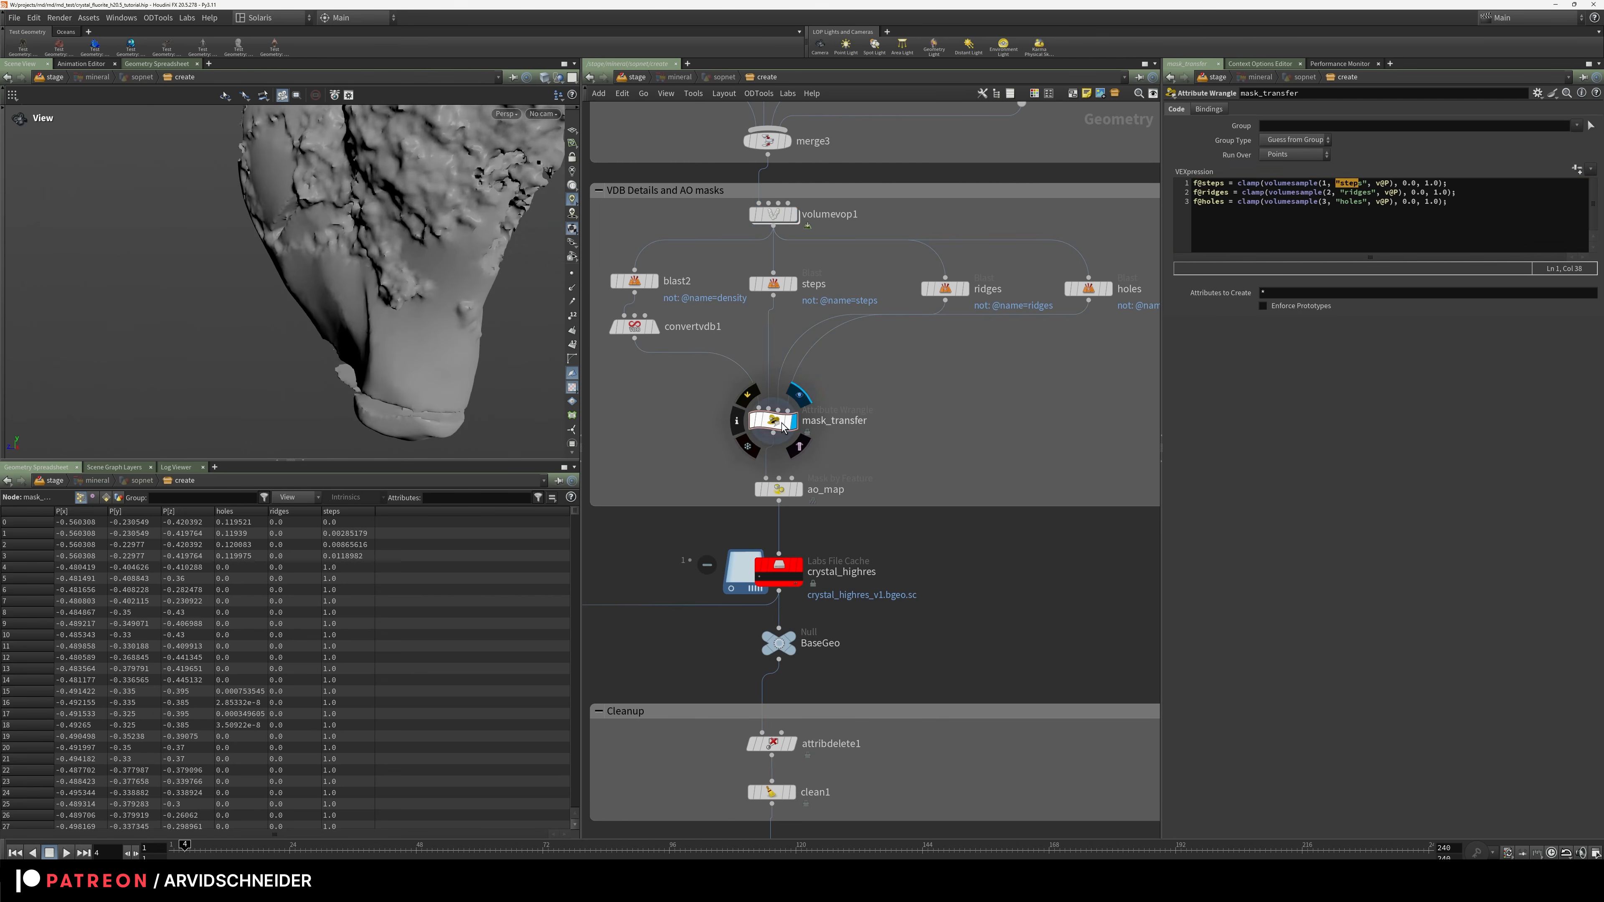
# Compare the steps and ridges branches feeding mask_transfer with the input numbers in its volumesample calls
pyautogui.moveTo(681, 371); pyautogui.dragTo(716, 412, button='middle')
pyautogui.click(809, 325)
pyautogui.click(981, 330)
pyautogui.click(809, 462)
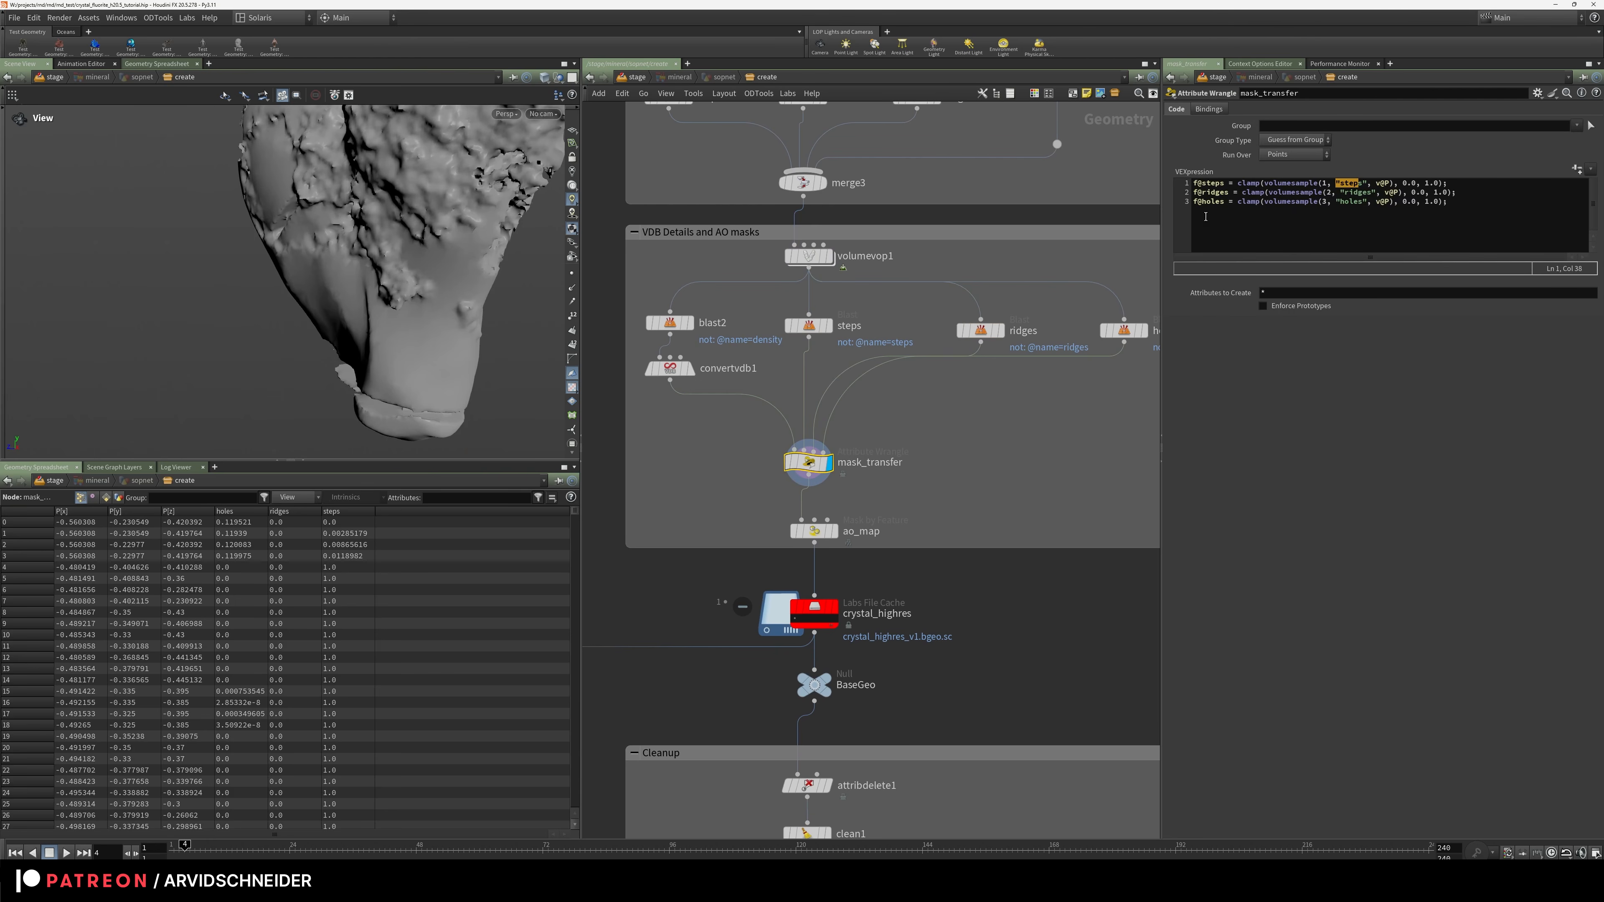
pyautogui.click(1335, 203)
pyautogui.click(1327, 183)
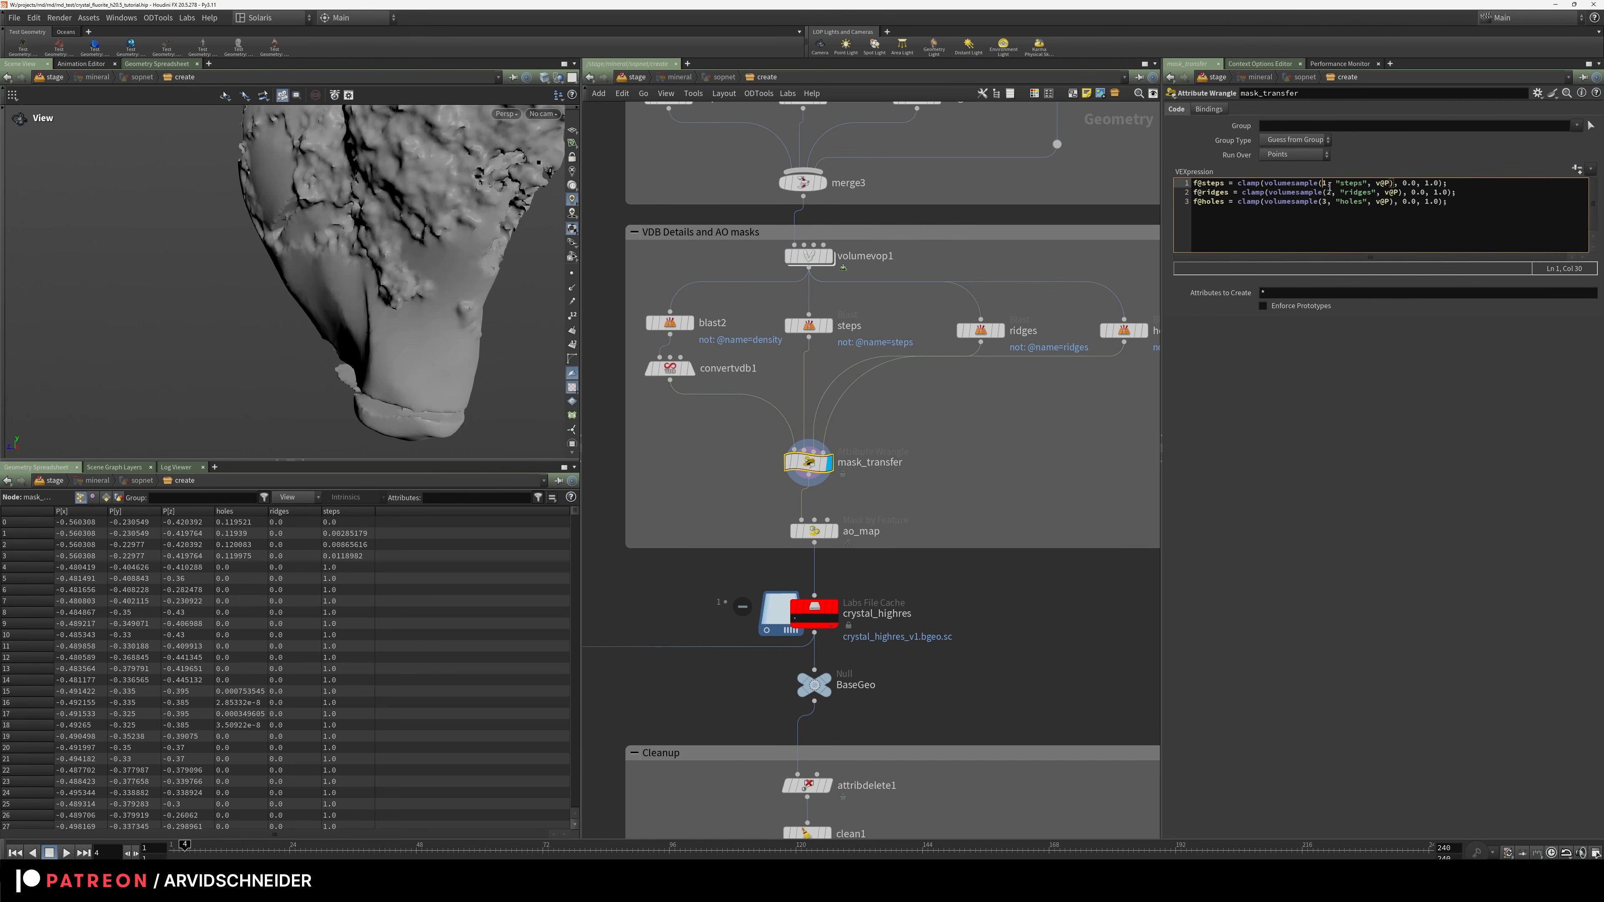
pyautogui.click(1333, 192)
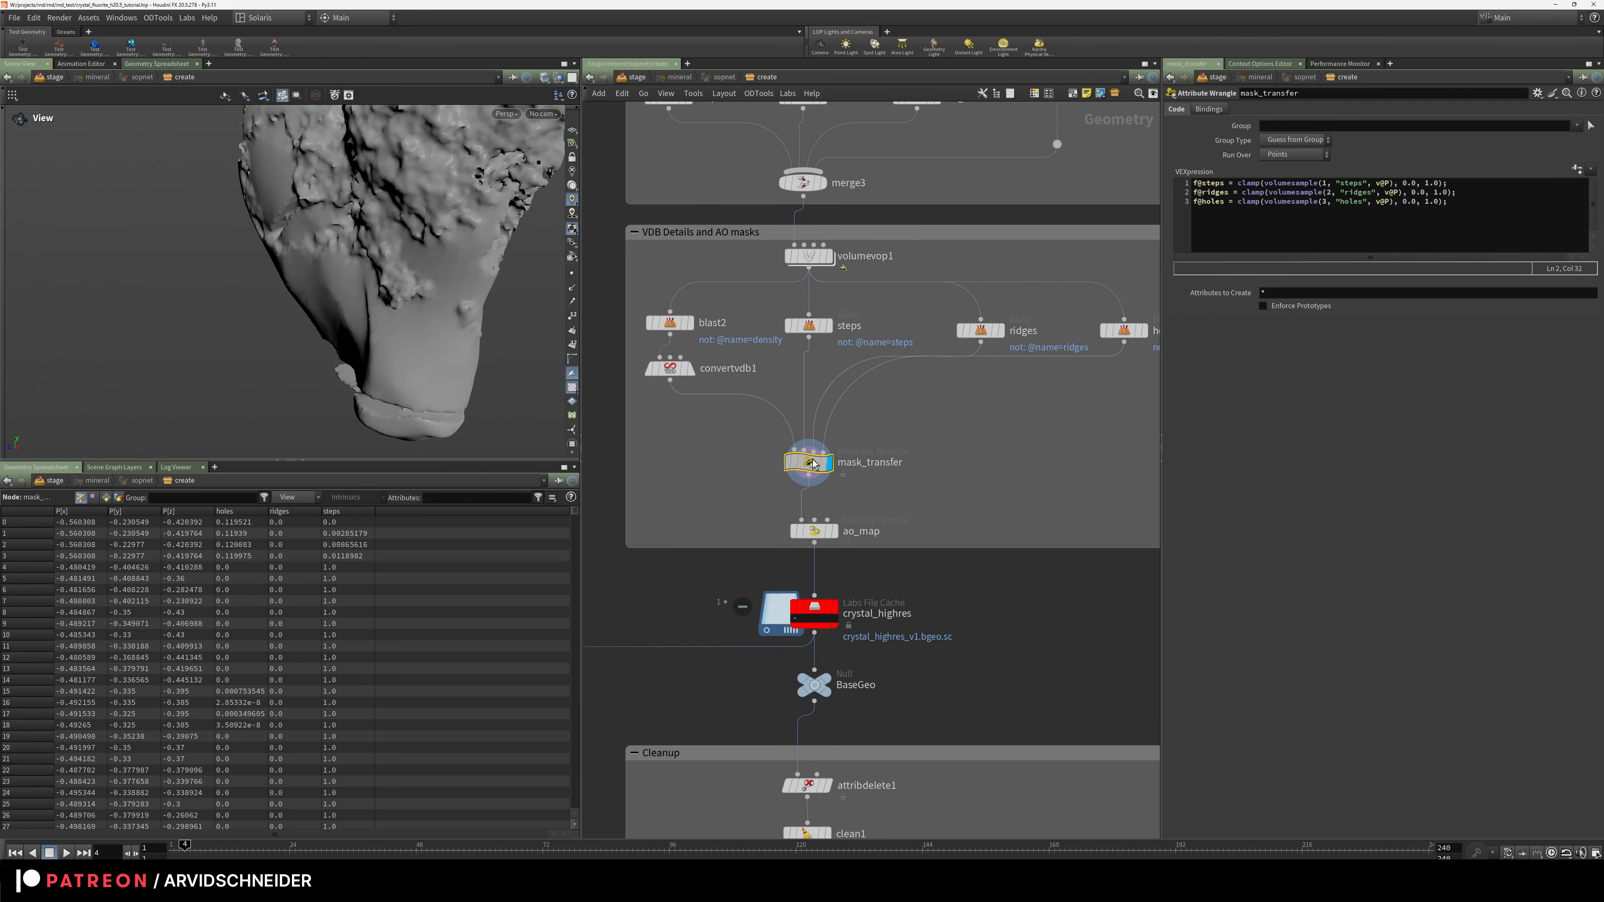
# Visualize the holes point attribute of mask_transfer on the mineral from its node information
pyautogui.middleClick(779, 463)
pyautogui.click(498, 346)
pyautogui.moveTo(379, 430); pyautogui.dragTo(391, 348)
pyautogui.middleClick(802, 462)
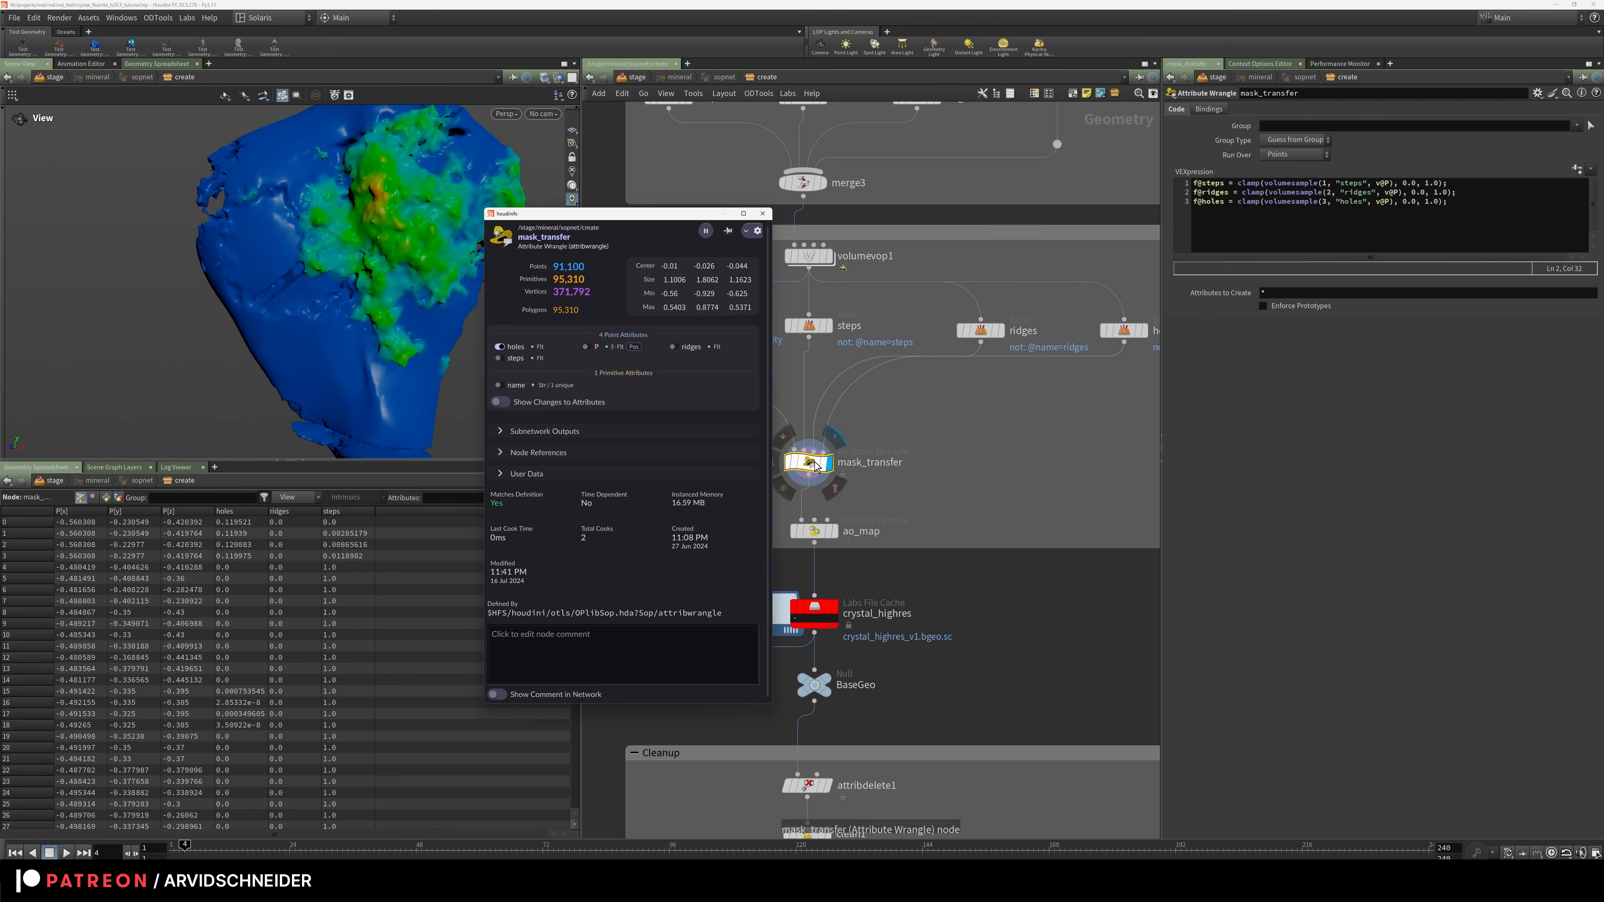
# Visualize mask_transfer's steps, P and ridges attributes in turn, then turn them off and close the node information
pyautogui.click(498, 358)
pyautogui.click(587, 347)
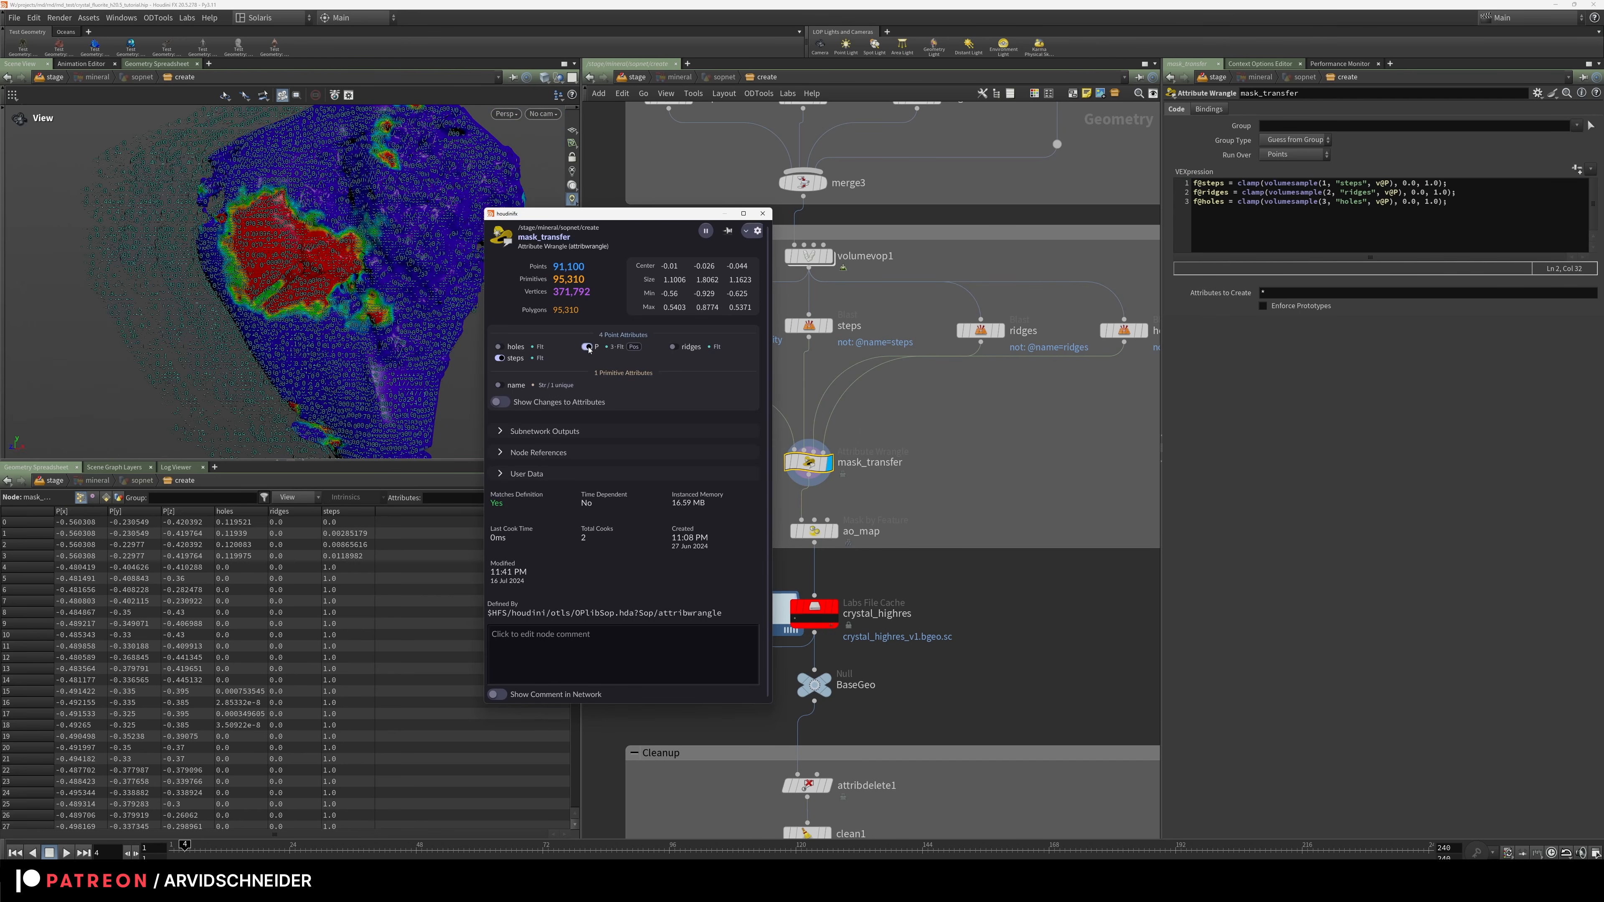
pyautogui.click(587, 347)
pyautogui.click(674, 347)
pyautogui.click(674, 346)
pyautogui.click(673, 347)
pyautogui.click(674, 347)
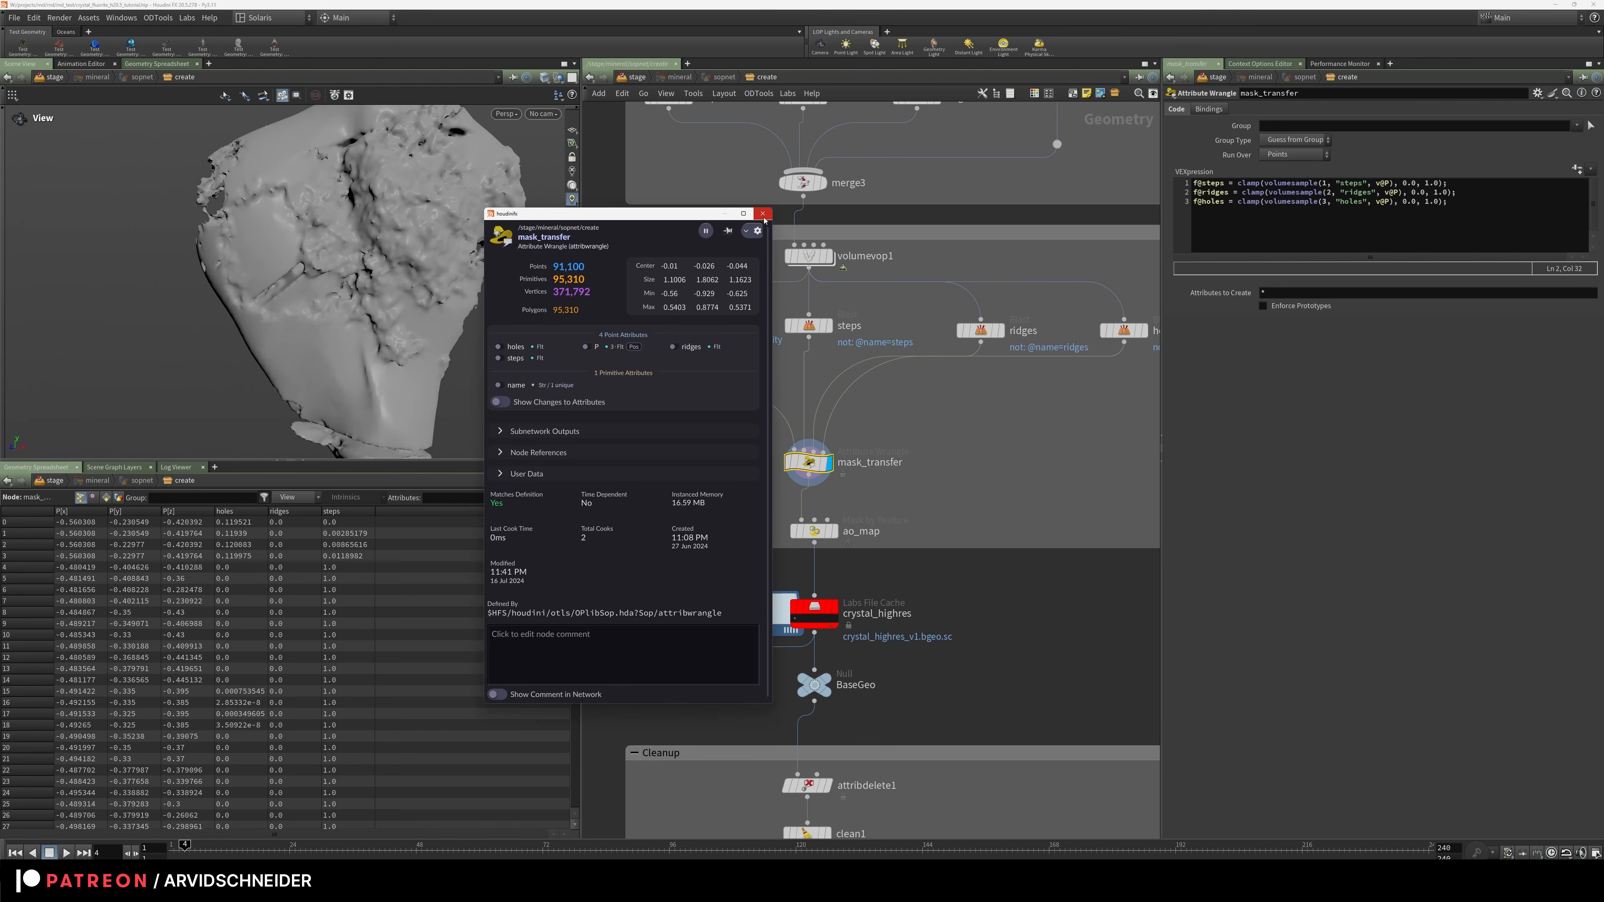
pyautogui.click(763, 213)
# Display ao_map and visualize its ao_mask attribute, inspecting the cavities up close
pyautogui.moveTo(990, 465); pyautogui.dragTo(984, 290, button='middle')
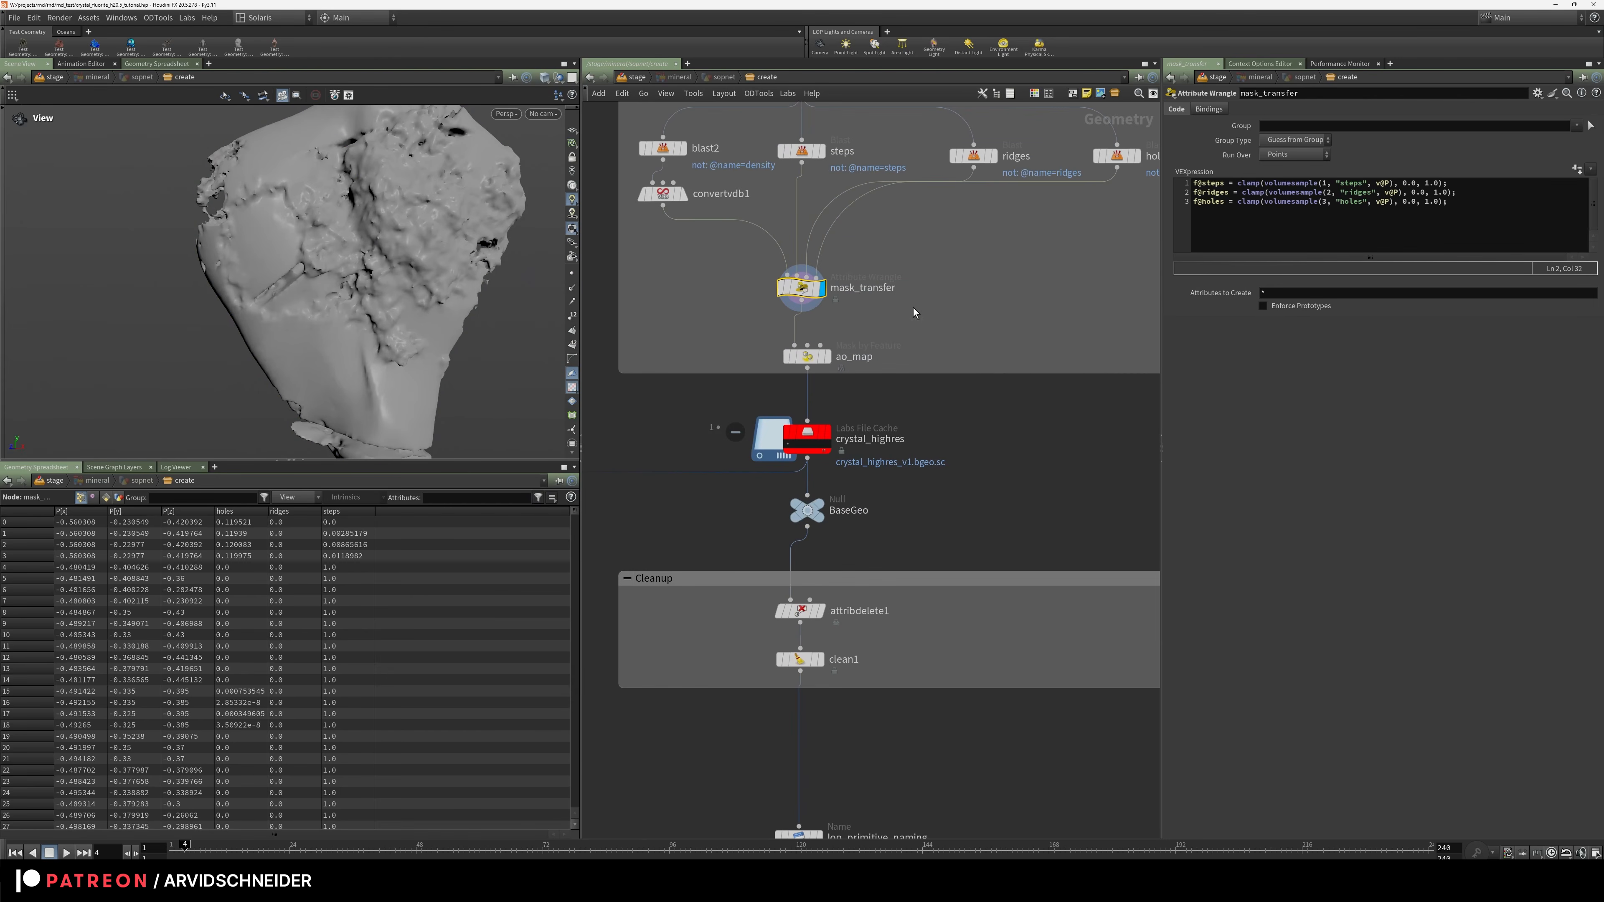
pyautogui.click(828, 363)
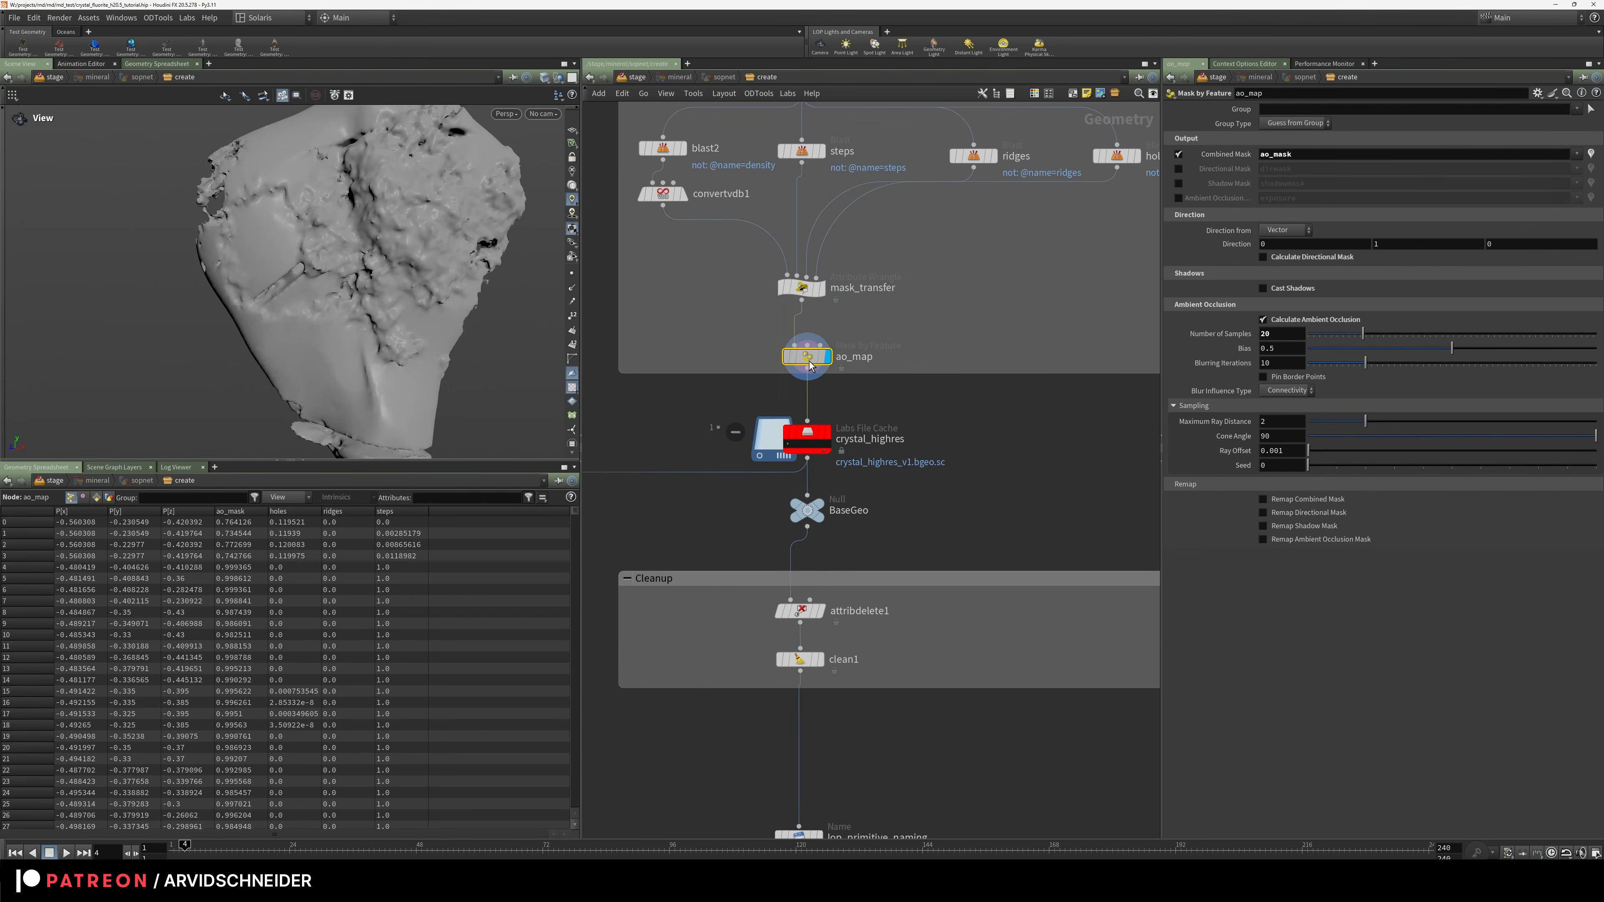
pyautogui.middleClick(811, 359)
pyautogui.click(498, 241)
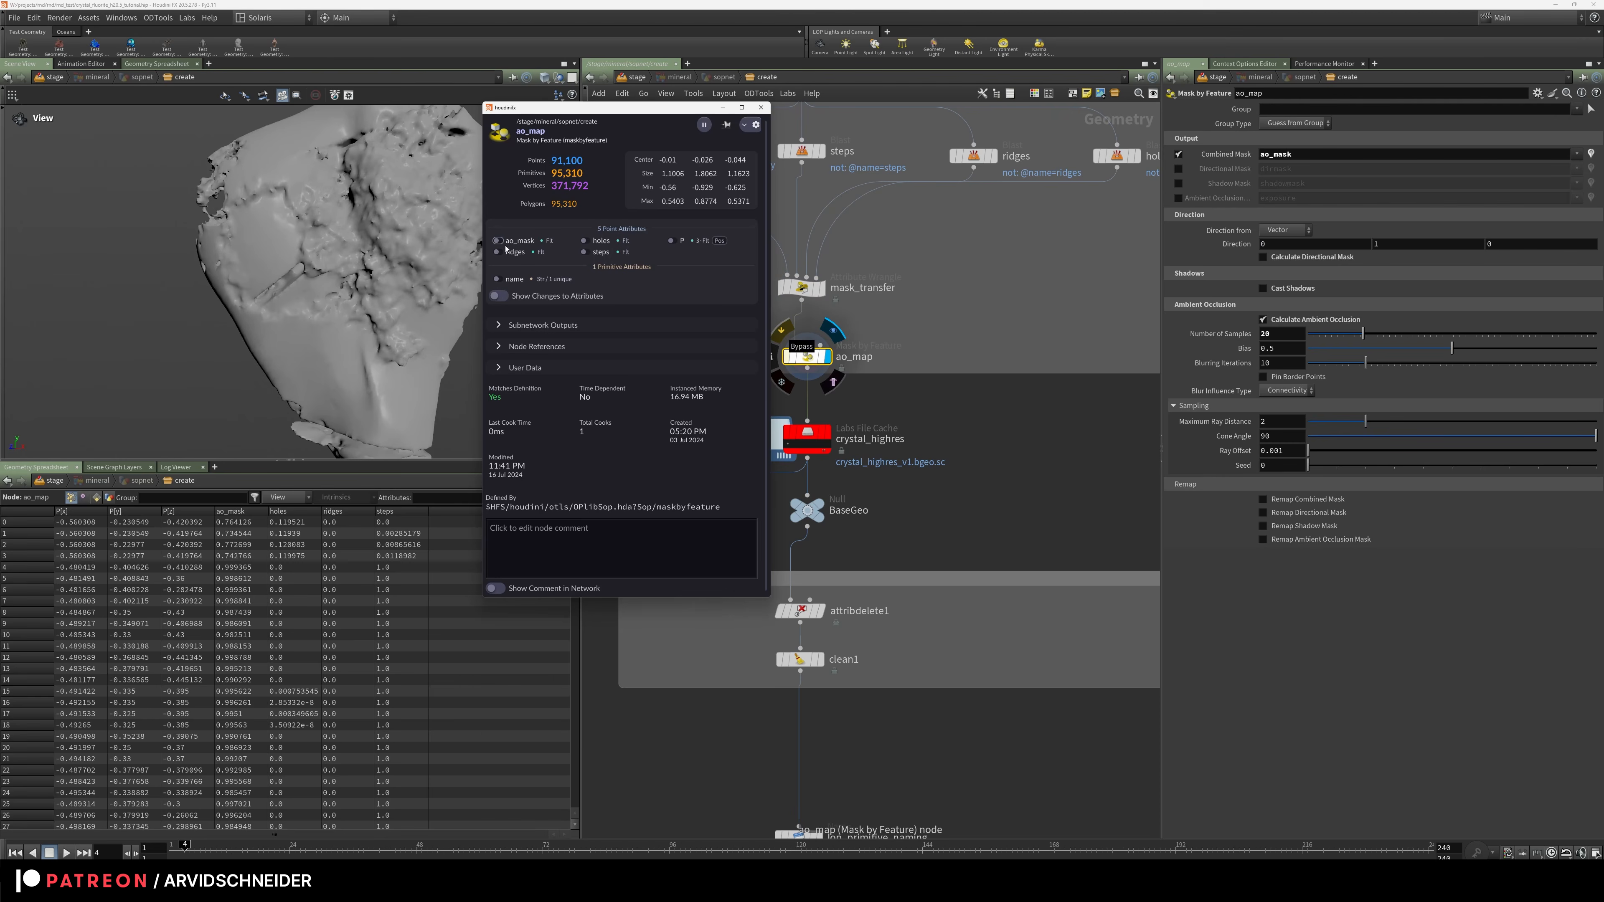
pyautogui.moveTo(323, 279); pyautogui.dragTo(408, 267)
pyautogui.moveTo(402, 285); pyautogui.dragTo(505, 230, button='right')
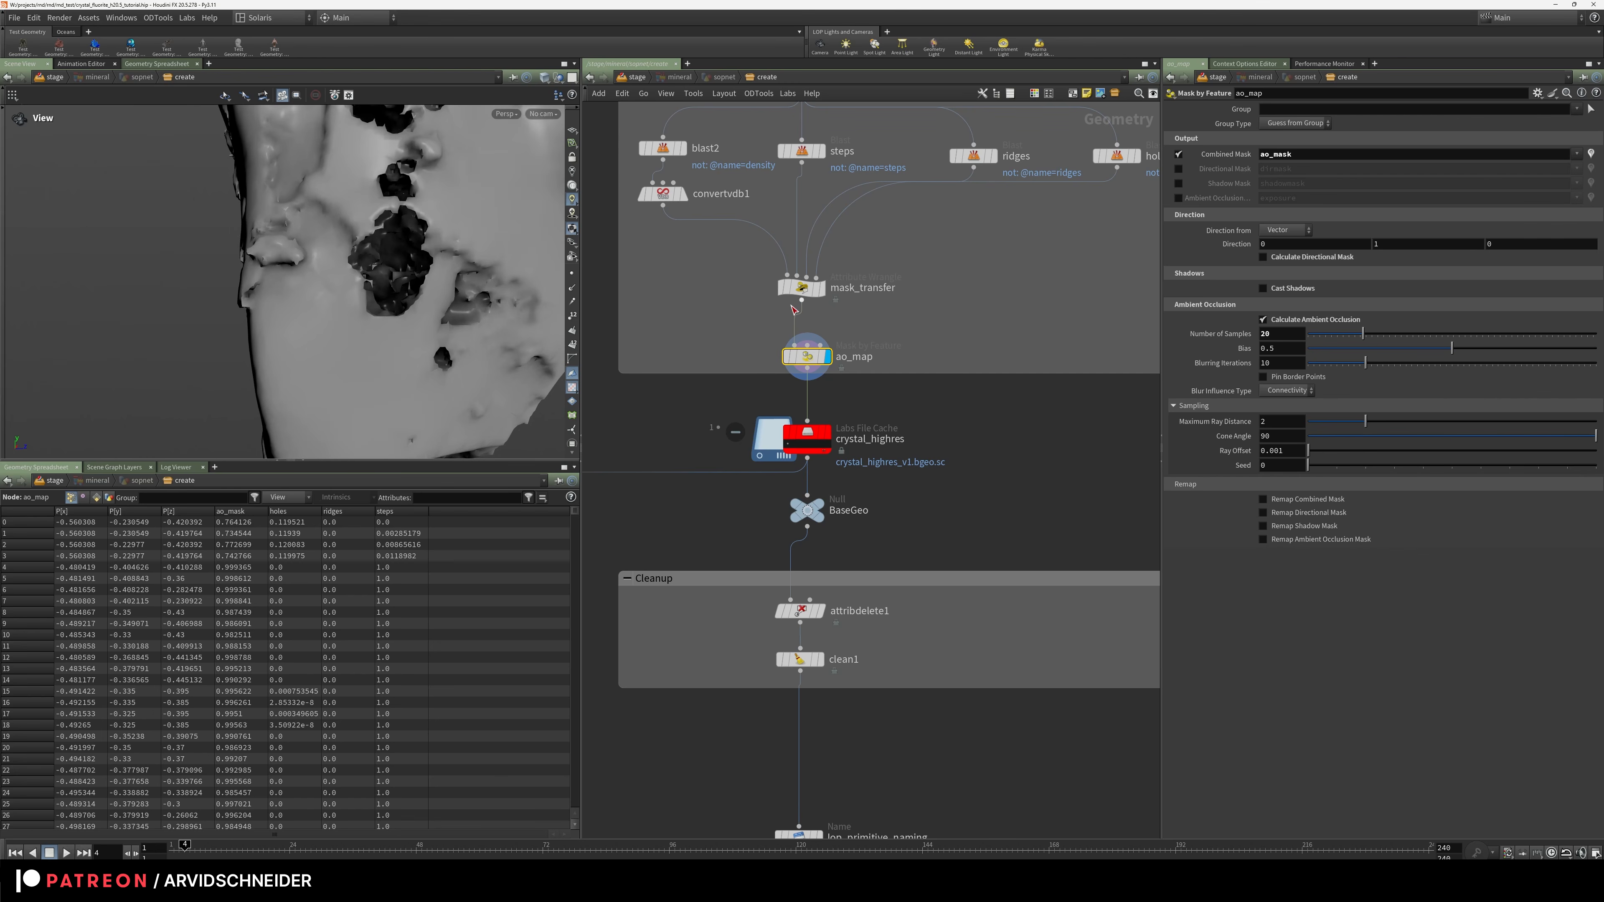
# Look over the Mask Check nodes and display the crystal_highres file cache
pyautogui.moveTo(749, 386); pyautogui.dragTo(1077, 194, button='middle')
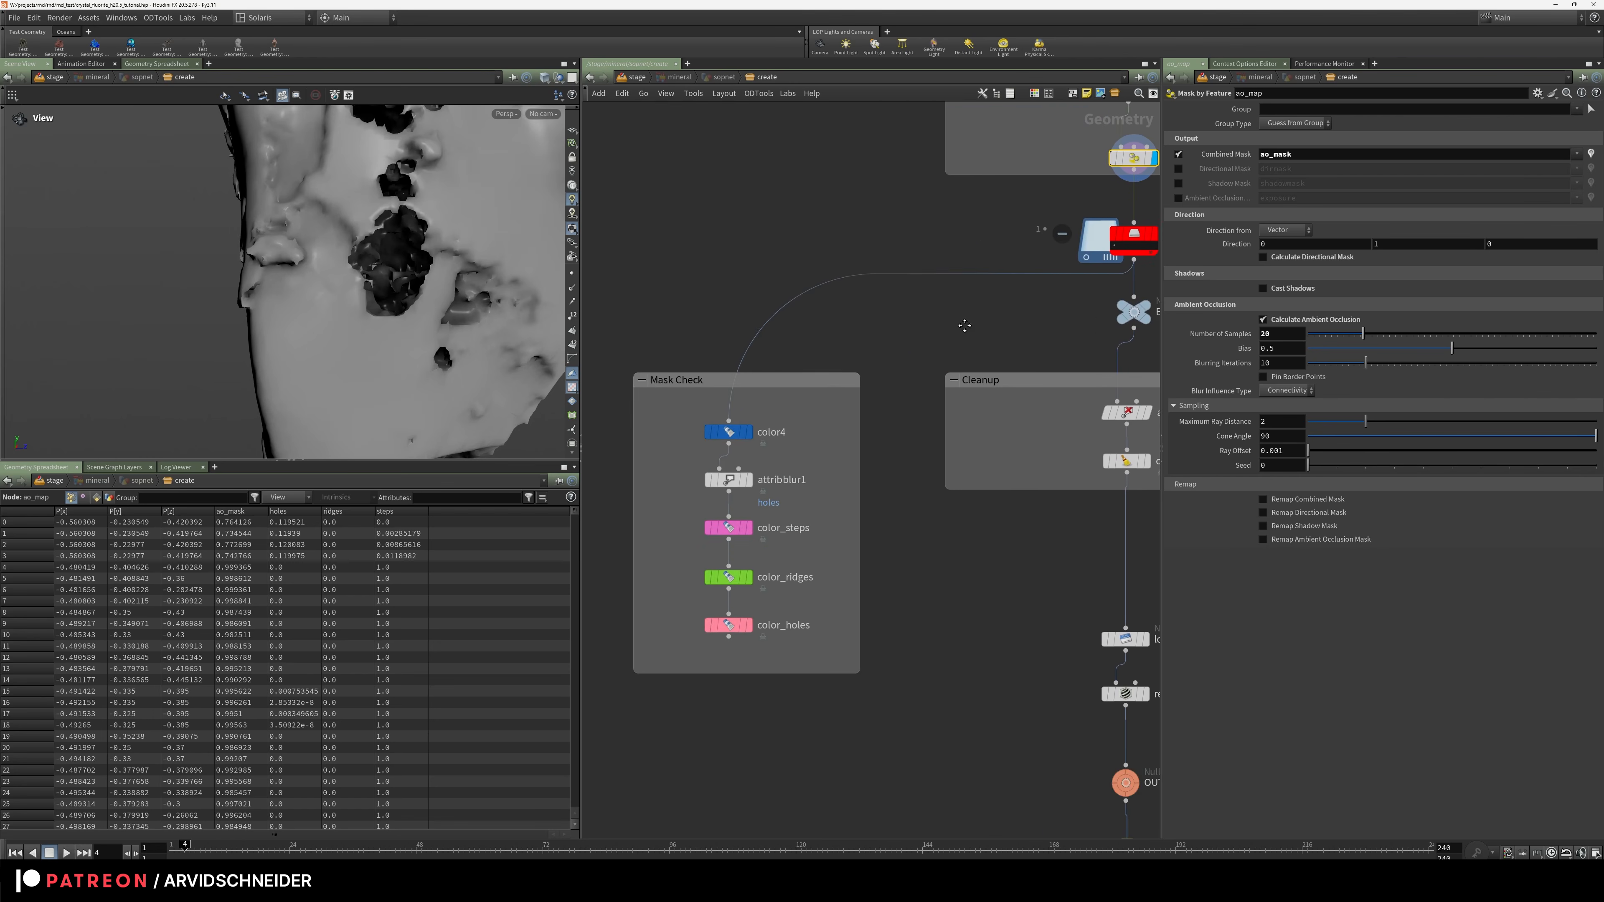
pyautogui.moveTo(965, 316); pyautogui.dragTo(739, 403, button='middle')
pyautogui.click(910, 329)
pyautogui.click(926, 326)
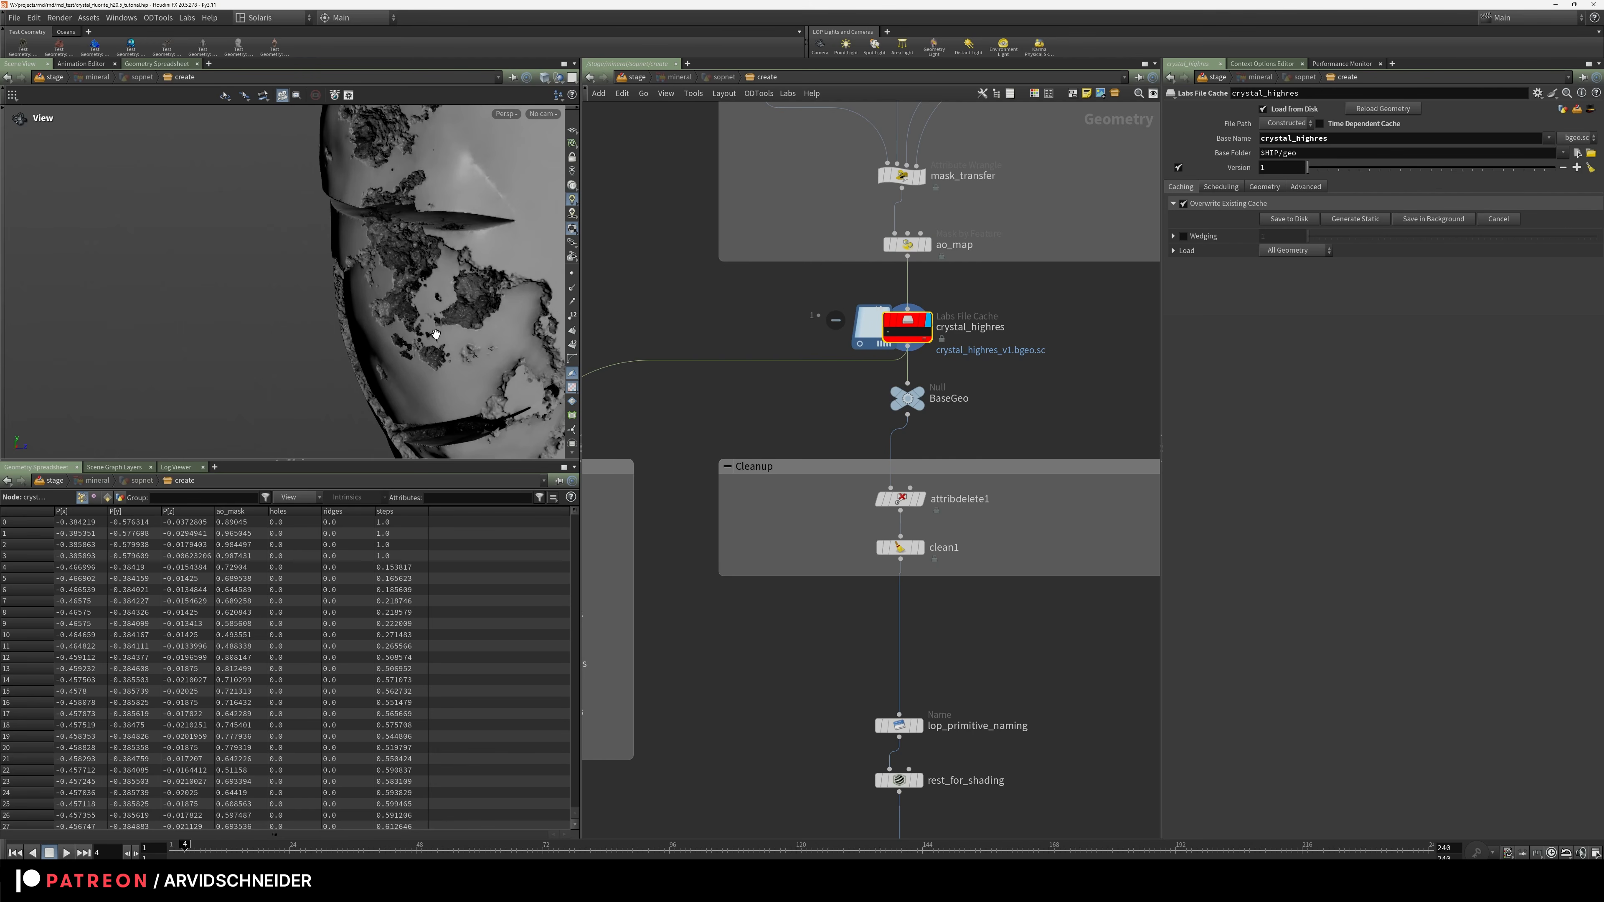
# Examine the cached crystal_highres surface from several angles and distances
pyautogui.scroll(-5, 463, 315)
pyautogui.moveTo(466, 312); pyautogui.dragTo(269, 308)
pyautogui.scroll(5, 379, 315)
pyautogui.press('f')
pyautogui.moveTo(269, 308); pyautogui.dragTo(341, 232, button='right')
pyautogui.moveTo(341, 231); pyautogui.dragTo(315, 290)
pyautogui.moveTo(315, 290); pyautogui.dragTo(277, 285, button='right')
pyautogui.moveTo(278, 285); pyautogui.dragTo(397, 222)
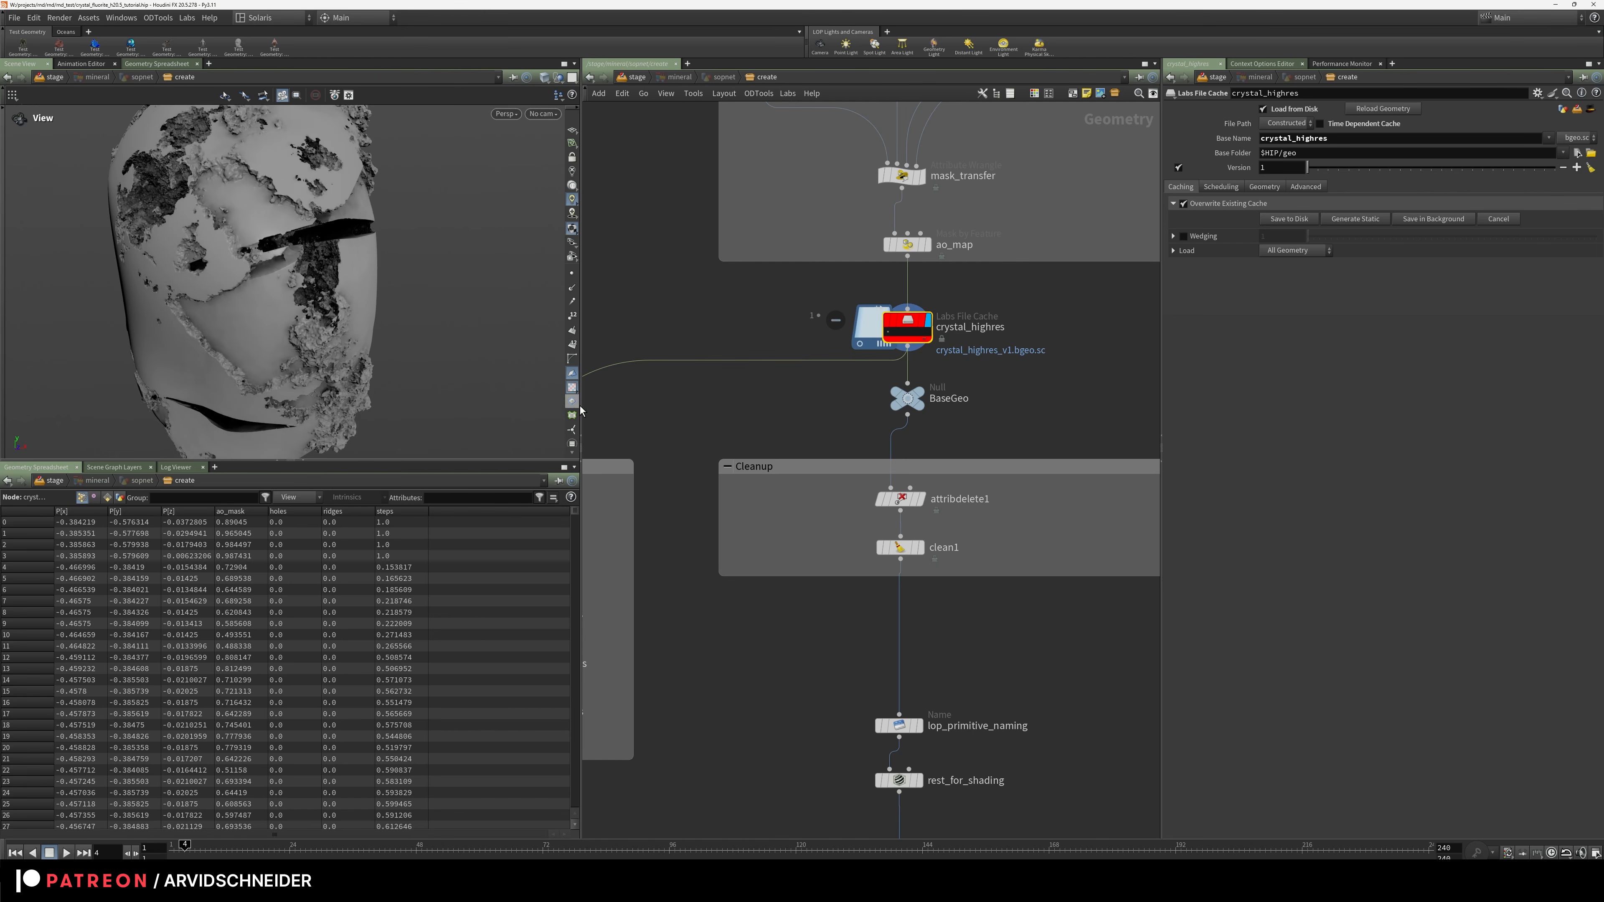
# Visualize crystal_highres's ridges, holes and steps attributes in turn from its node information, then turn them off and close it
pyautogui.middleClick(907, 325)
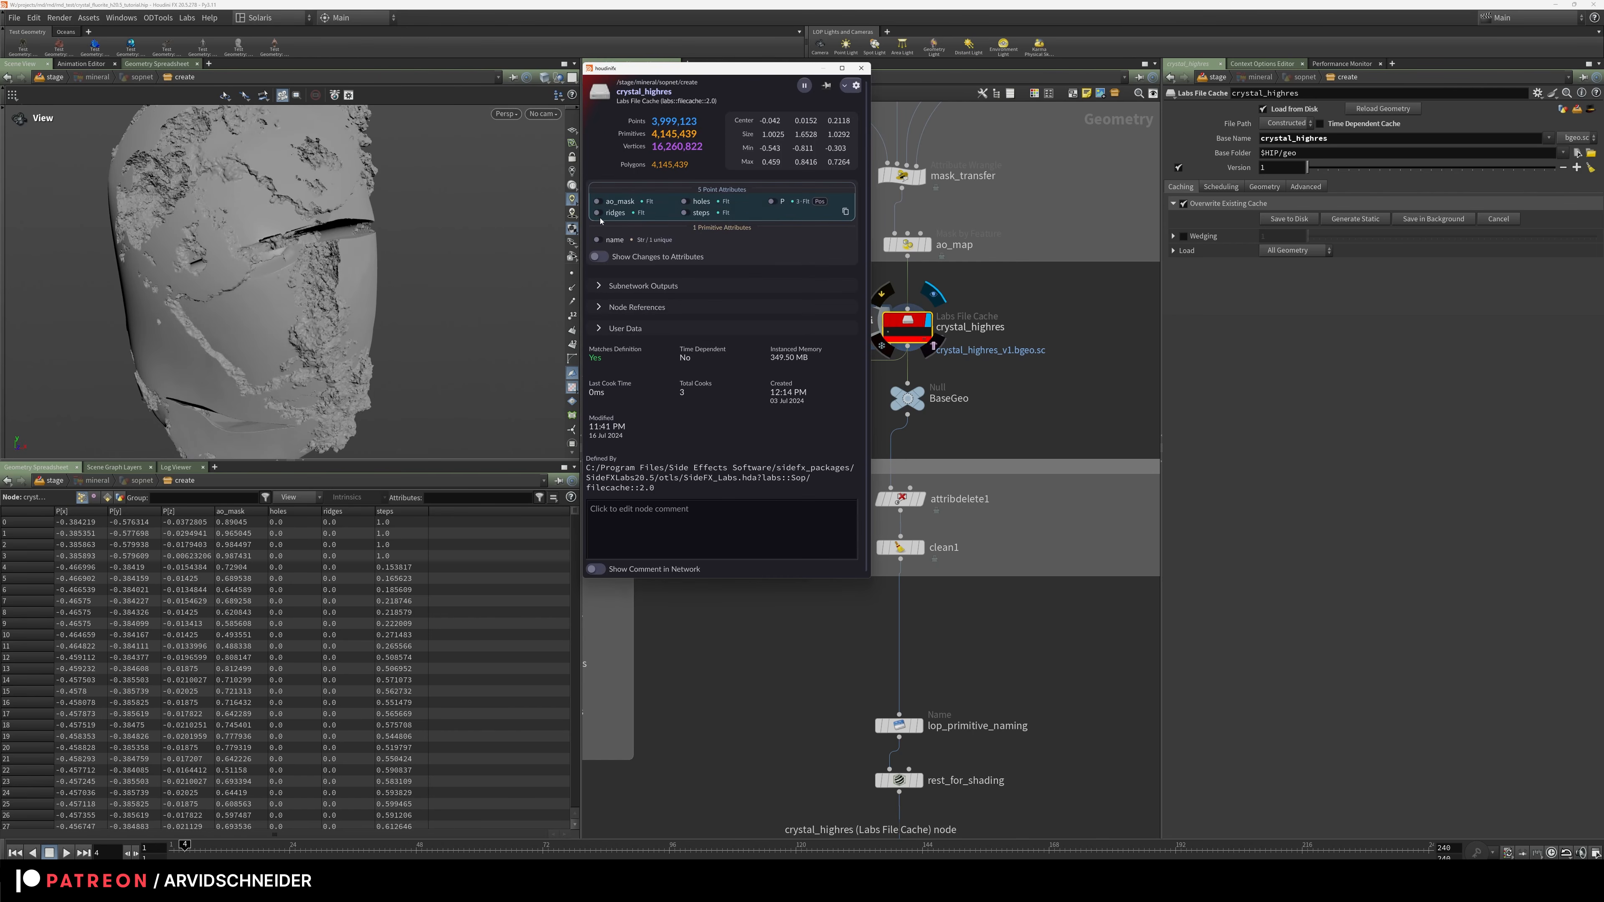
pyautogui.click(598, 213)
pyautogui.click(685, 203)
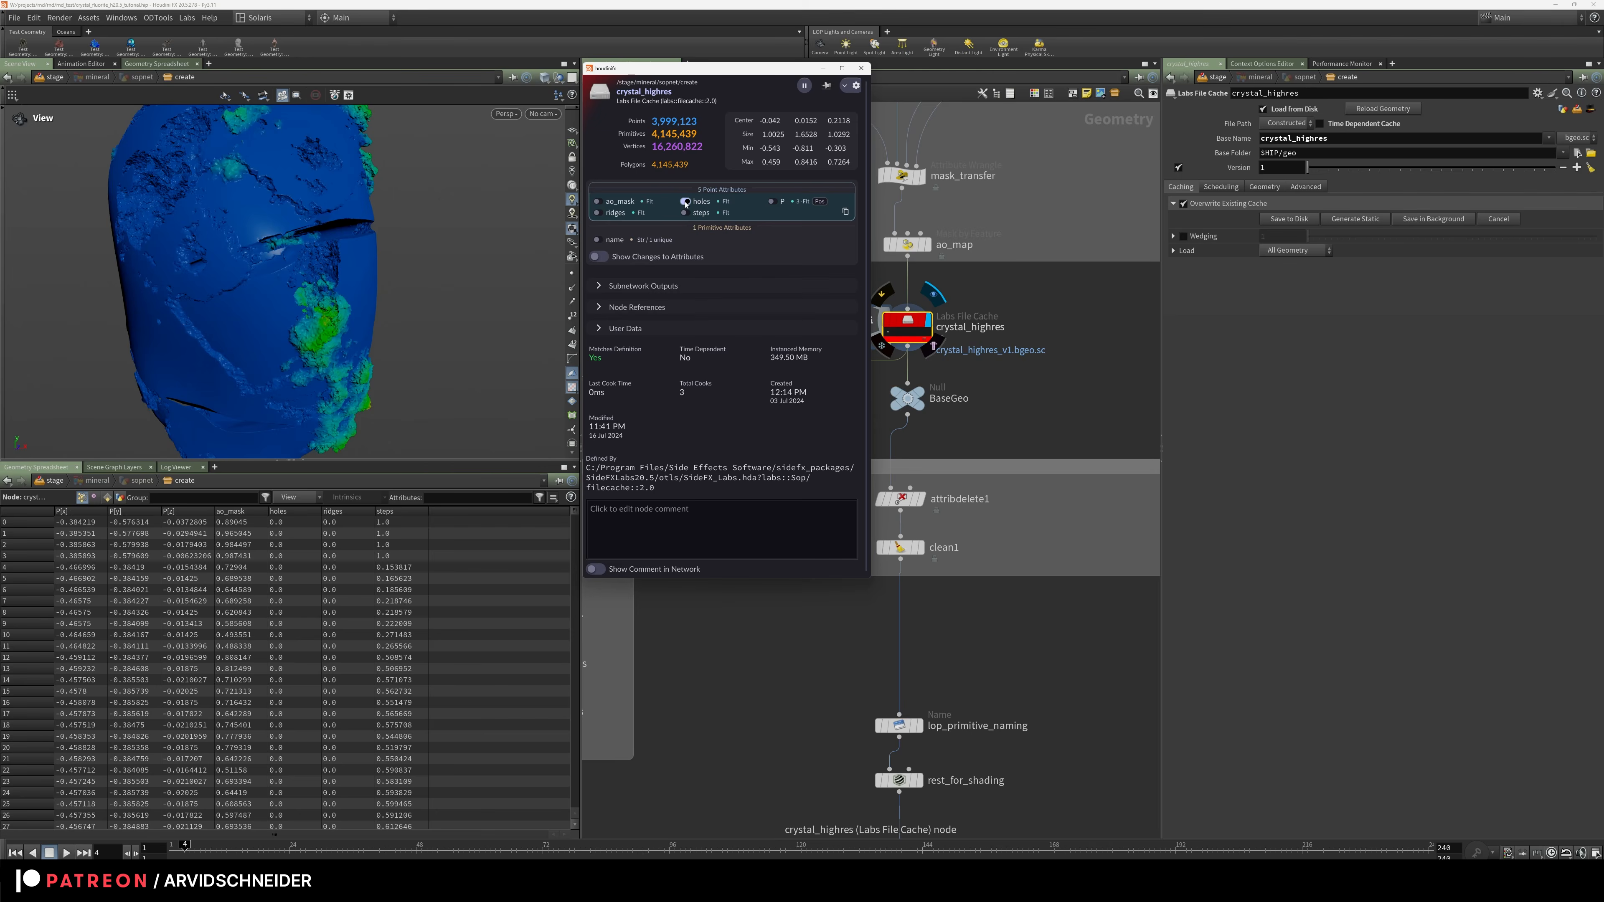
pyautogui.click(685, 202)
pyautogui.click(685, 214)
pyautogui.click(722, 211)
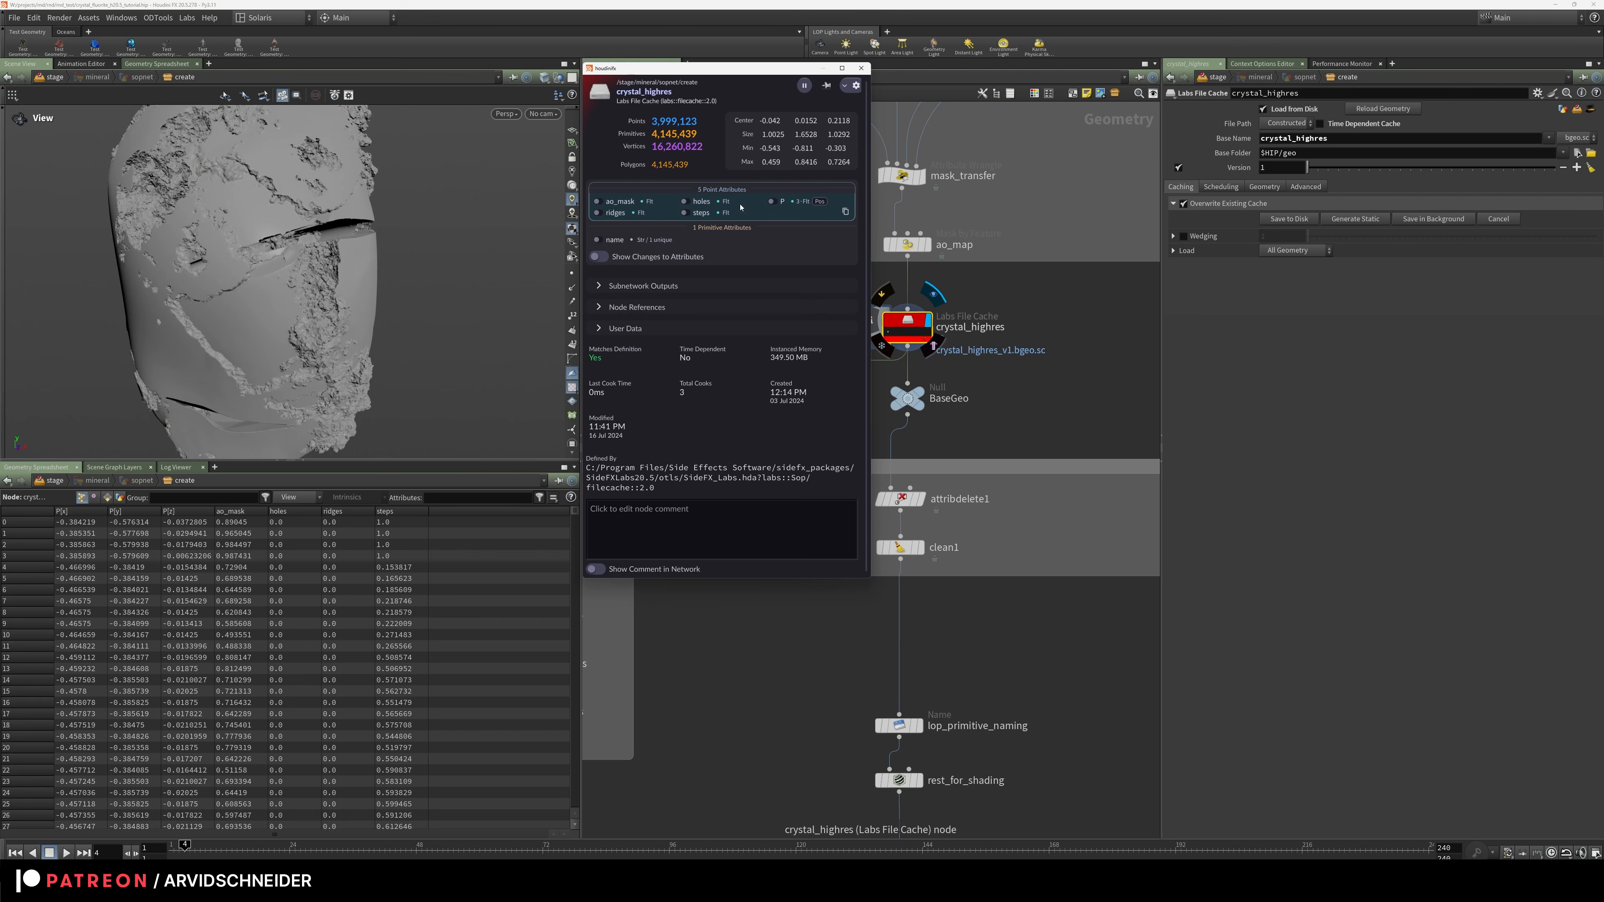
pyautogui.click(861, 68)
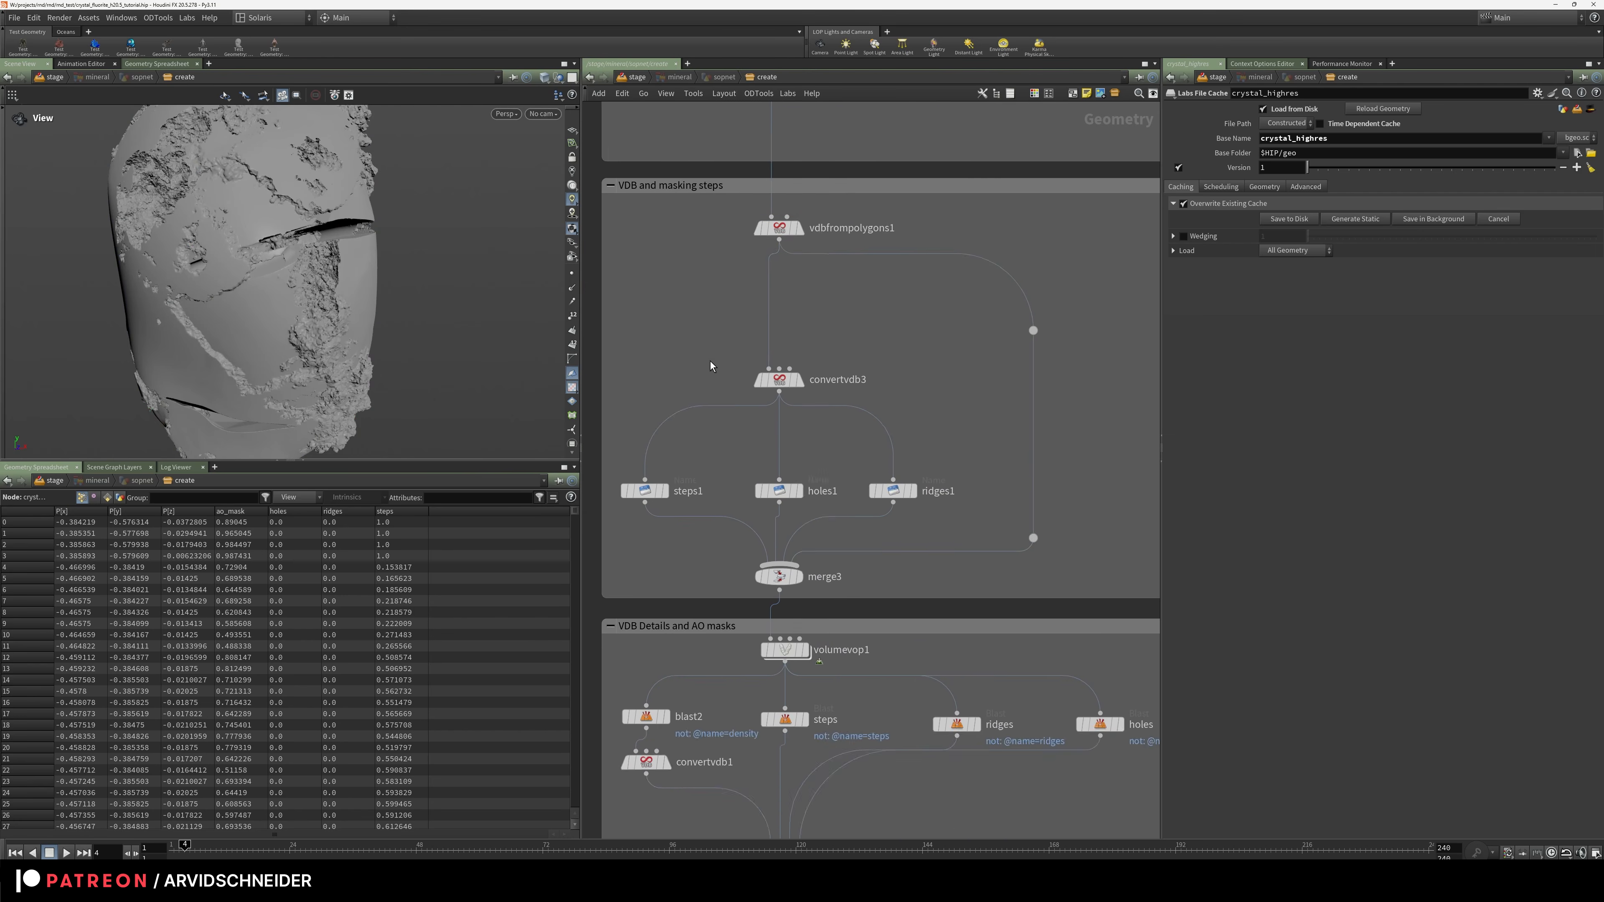
# Select vdbfrompolygons1 in the VDB and masking steps and check its voxel size
pyautogui.moveTo(709, 363); pyautogui.dragTo(718, 477, button='middle')
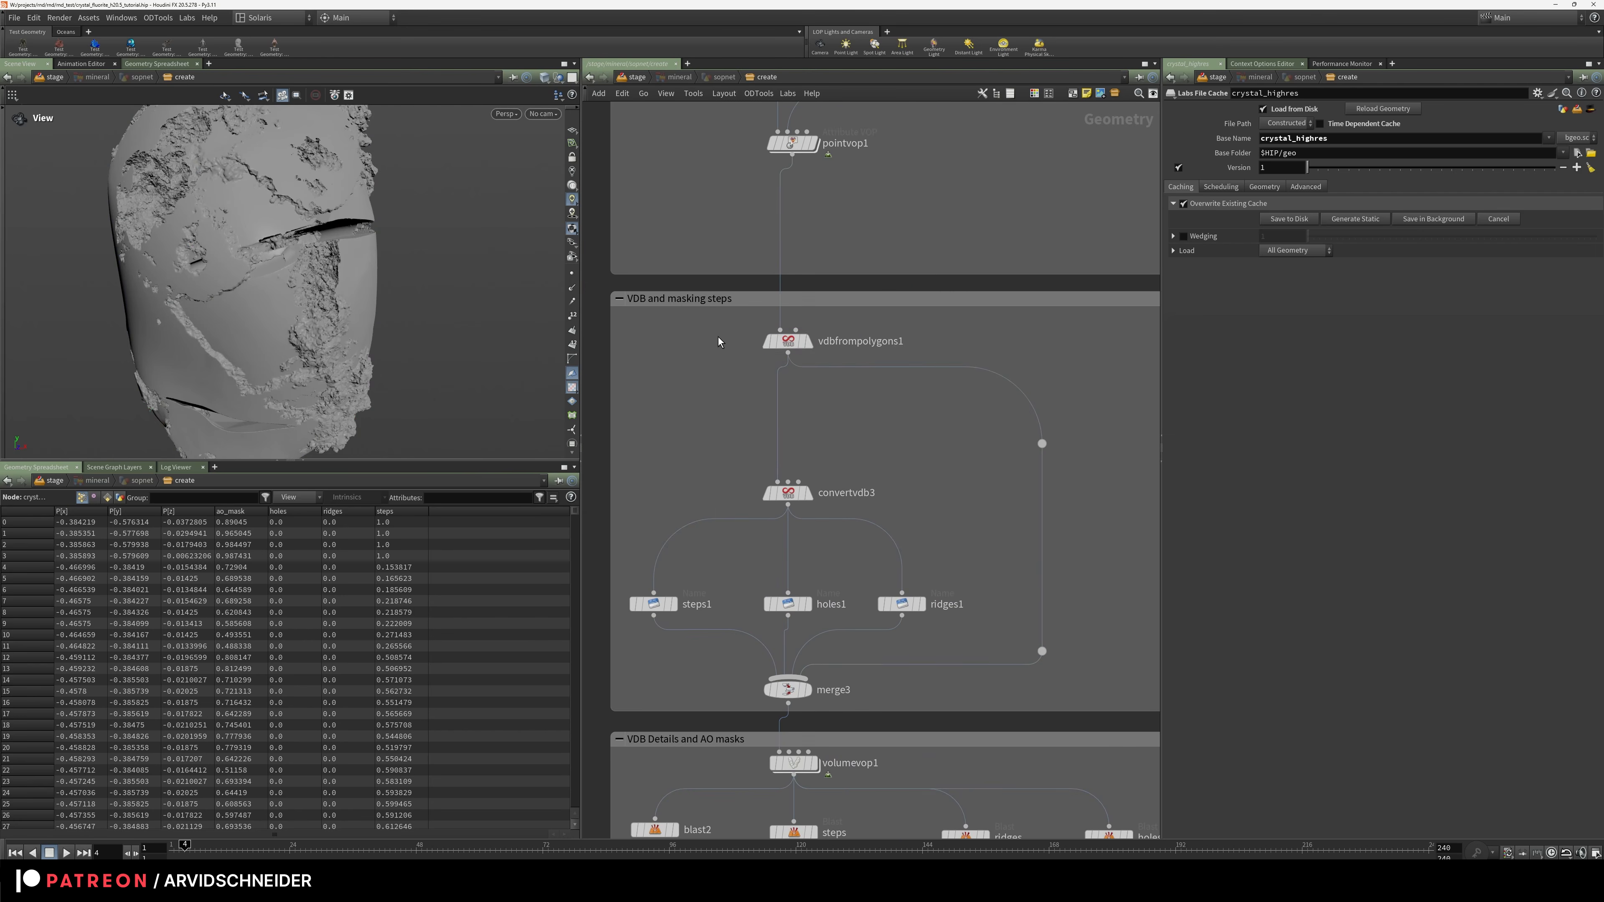
pyautogui.click(787, 341)
pyautogui.moveTo(1275, 109); pyautogui.dragTo(1292, 107)
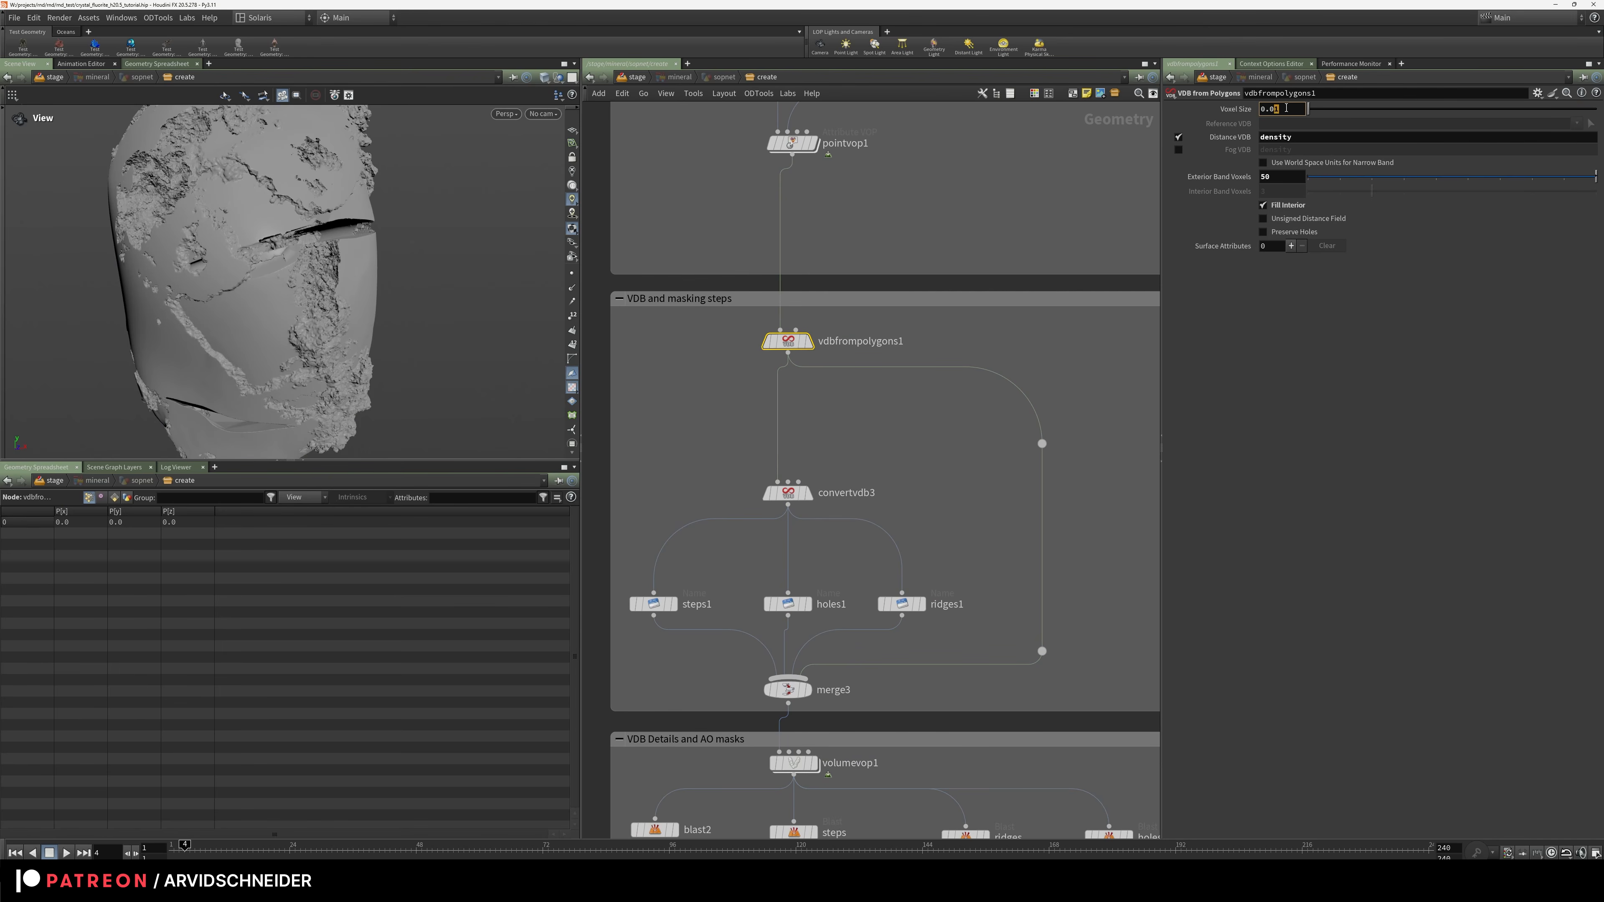
pyautogui.doubleClick(1278, 111)
pyautogui.click(947, 477)
# Go to the end of the create network, display lop_primitive_naming and review its primitive name setting
pyautogui.scroll(-6, 973, 472)
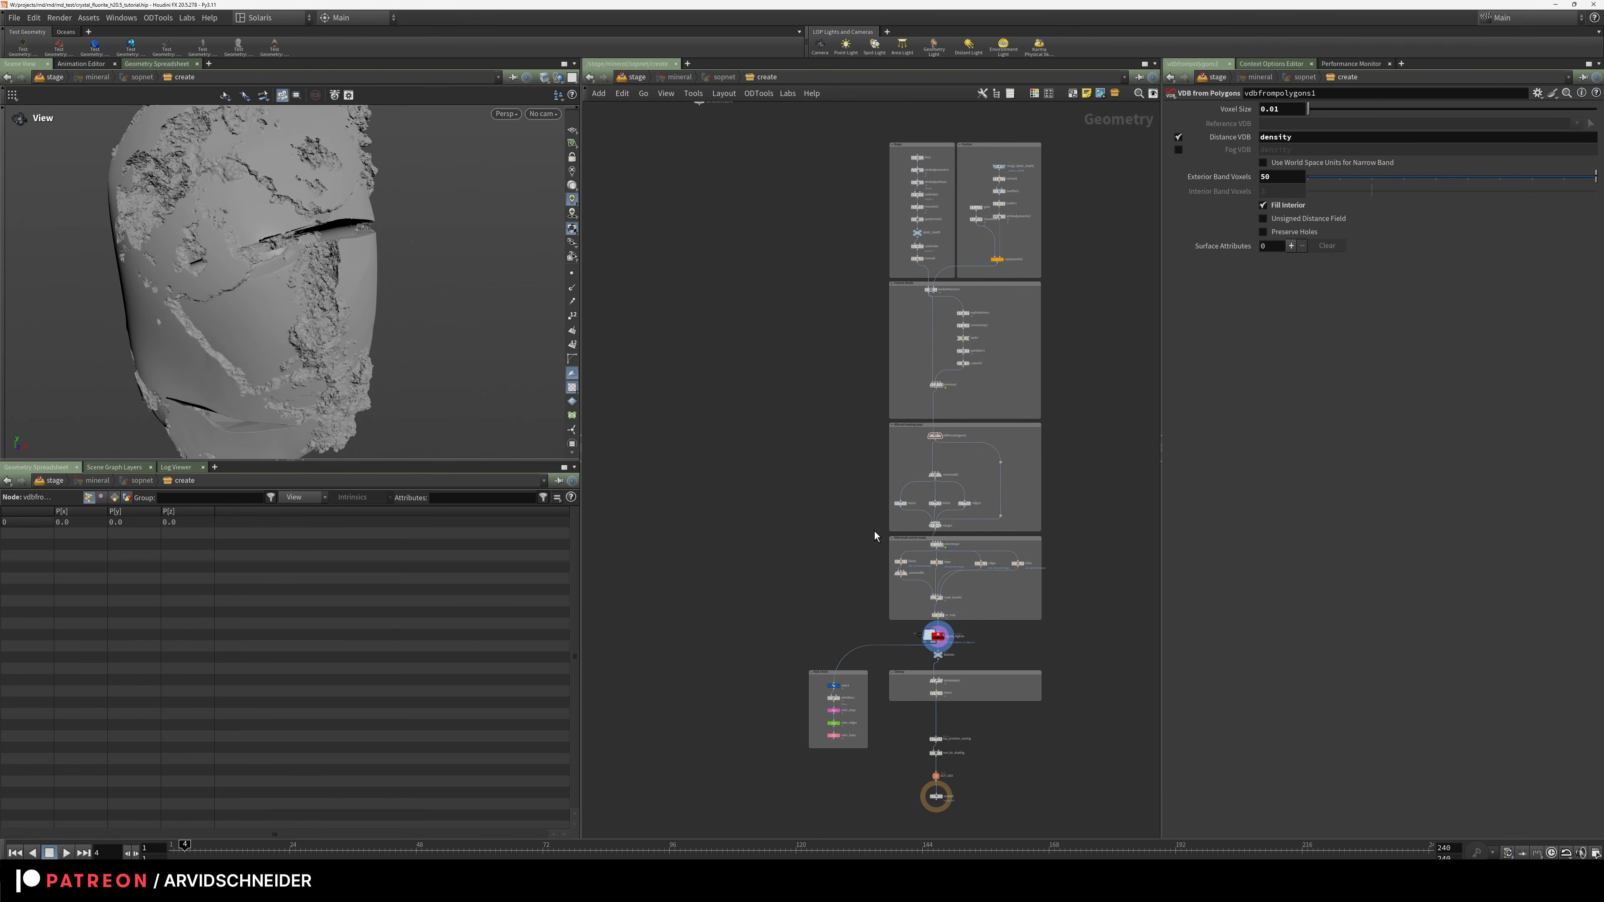
pyautogui.moveTo(971, 648); pyautogui.dragTo(942, 463, button='middle')
pyautogui.moveTo(959, 481); pyautogui.dragTo(1014, 470, button='right')
pyautogui.moveTo(895, 479); pyautogui.dragTo(984, 368, button='middle')
pyautogui.moveTo(832, 540); pyautogui.dragTo(967, 521, button='right')
pyautogui.moveTo(1009, 495); pyautogui.dragTo(955, 390, button='middle')
pyautogui.moveTo(953, 450); pyautogui.dragTo(956, 297, button='middle')
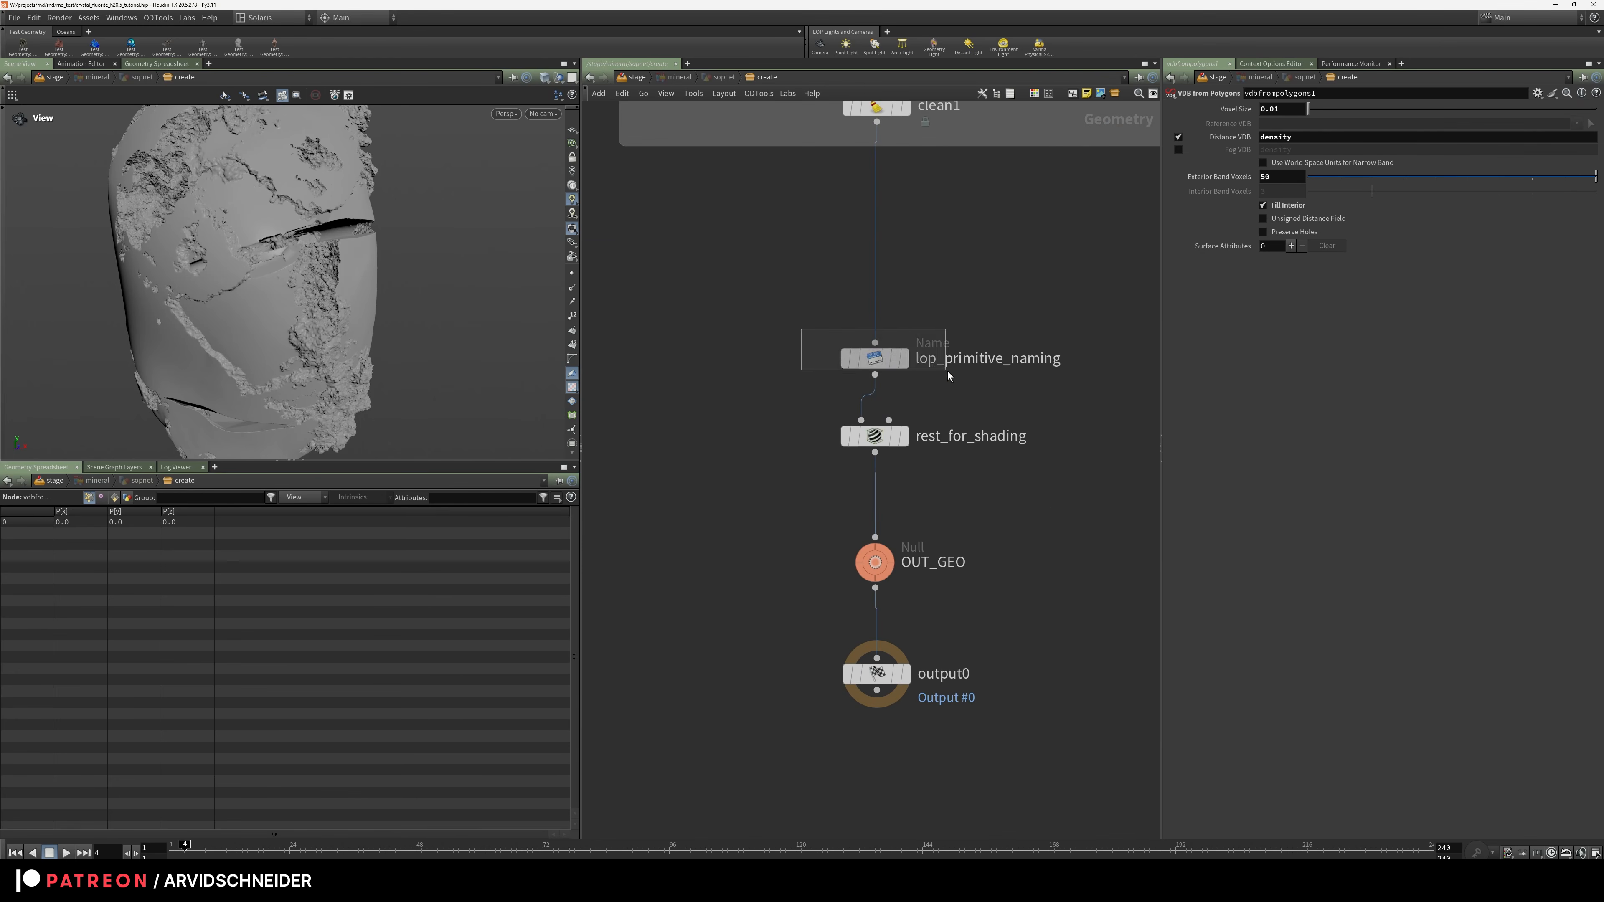
pyautogui.click(883, 360)
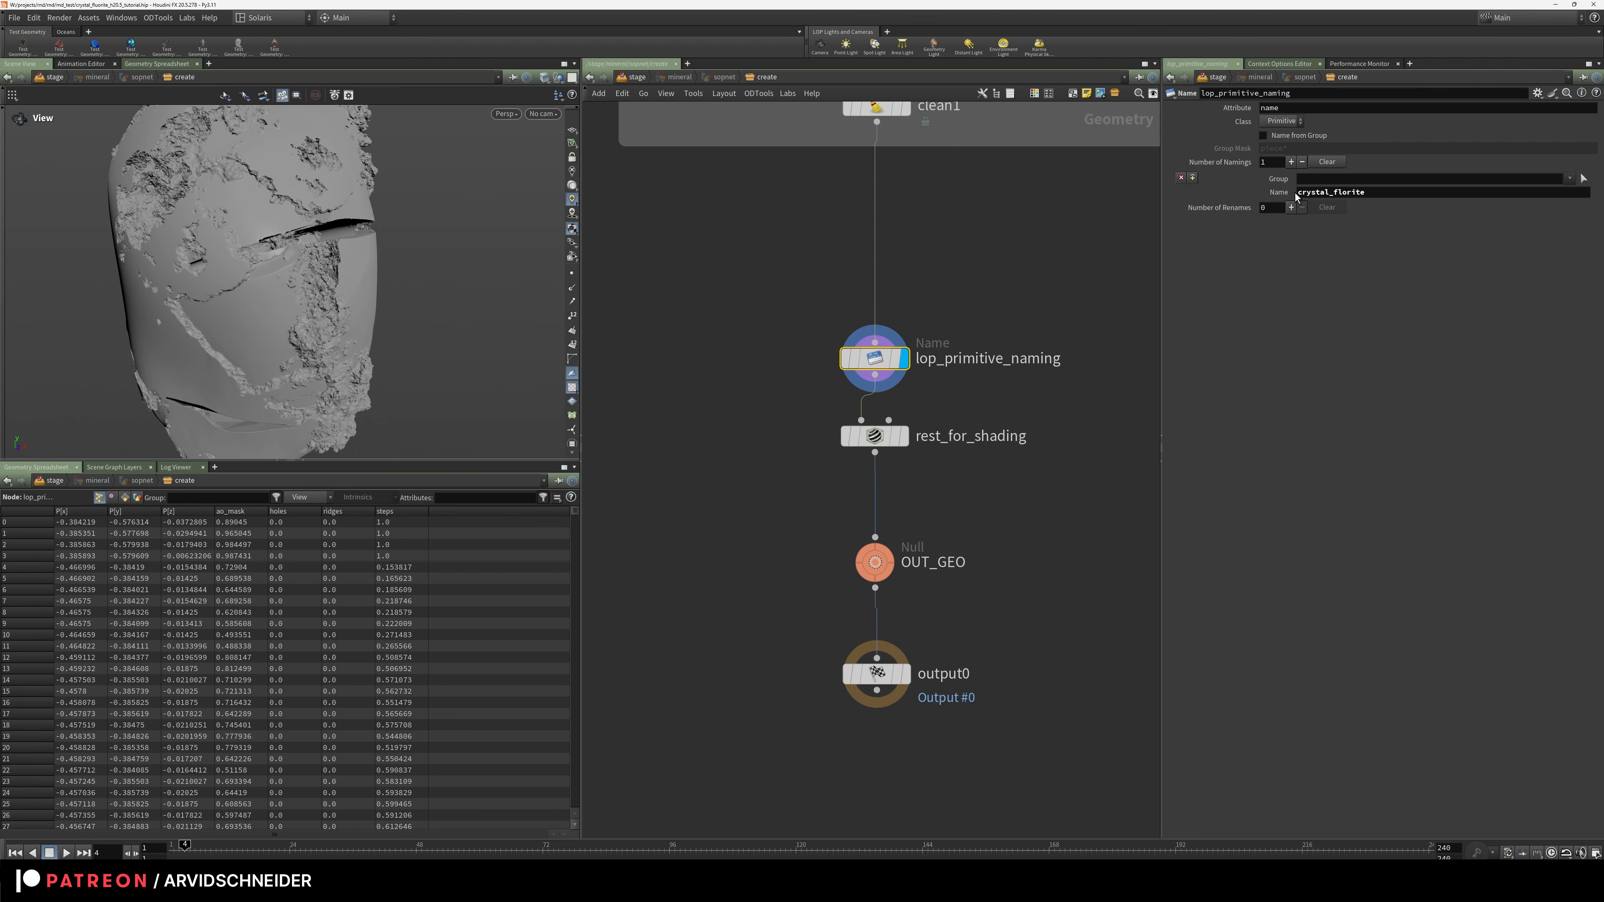
pyautogui.click(1024, 506)
# Select and display rest_for_shading, reviewing its rest position and rest normal attributes
pyautogui.moveTo(978, 493); pyautogui.dragTo(883, 465, button='middle')
pyautogui.scroll(2, 876, 446)
pyautogui.moveTo(669, 364); pyautogui.dragTo(843, 444)
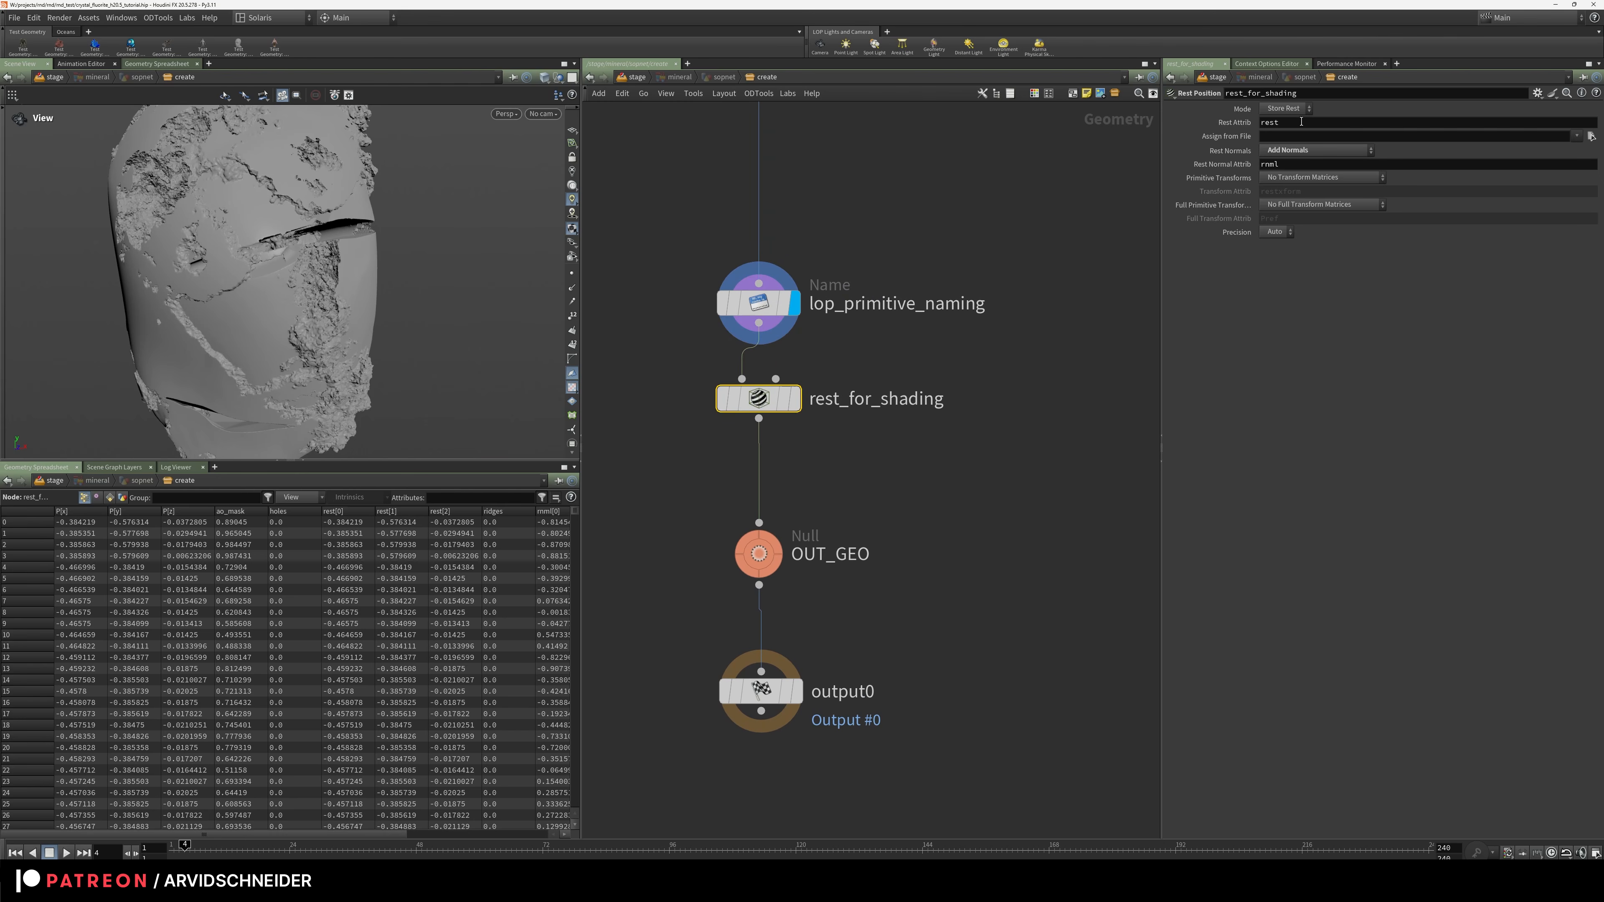
pyautogui.click(805, 354)
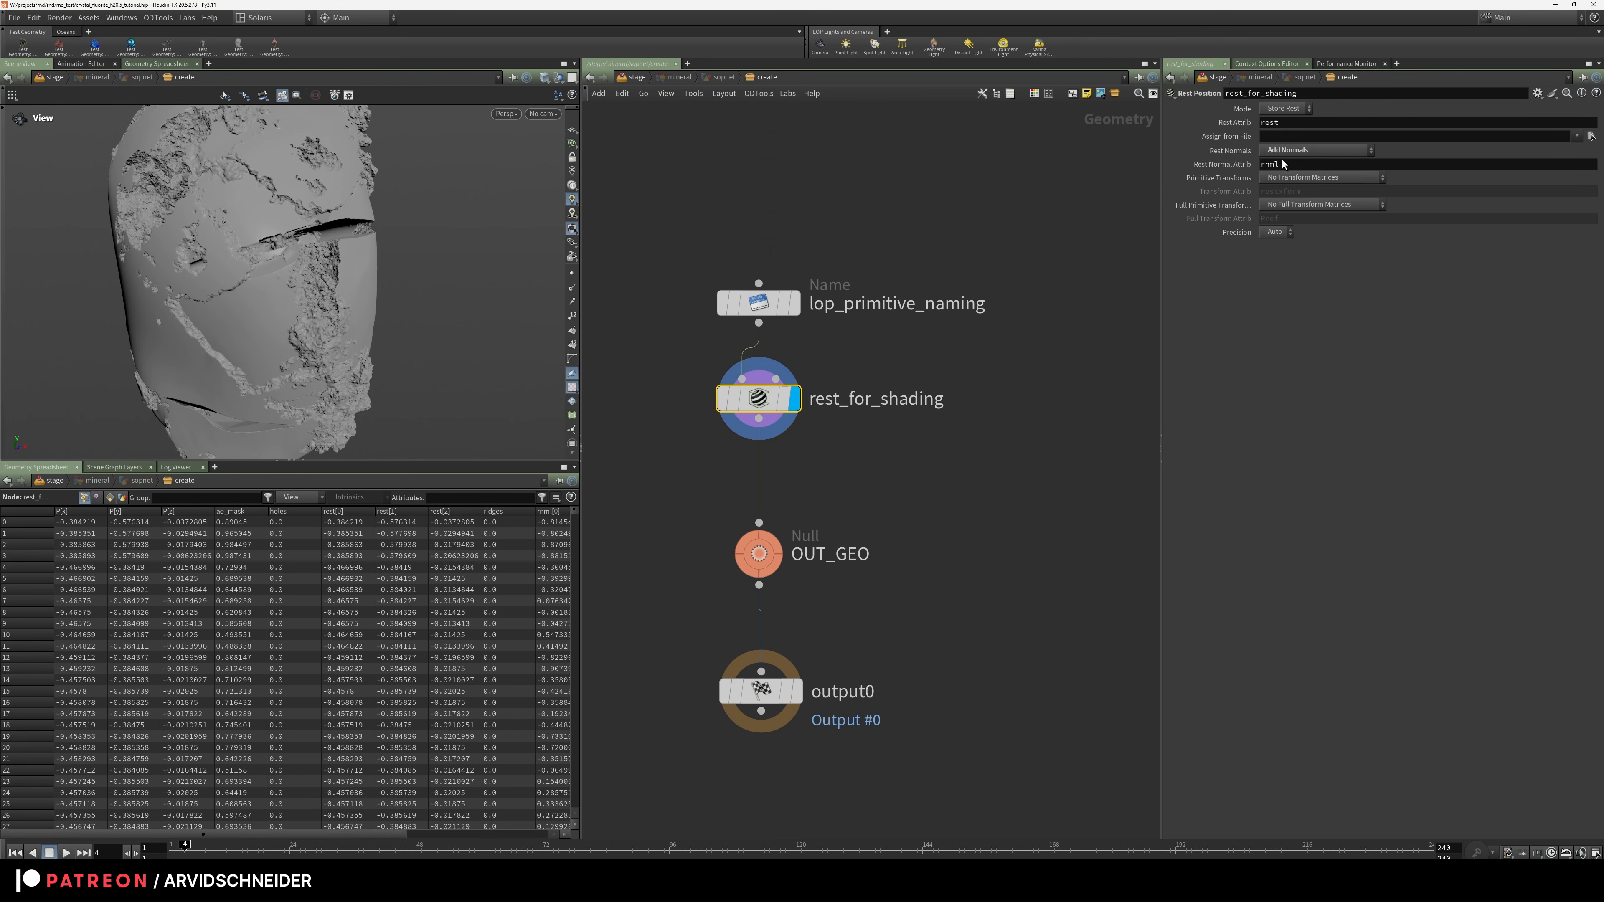
pyautogui.click(872, 386)
# Display output0 and return from the create network to the stage level
pyautogui.click(797, 690)
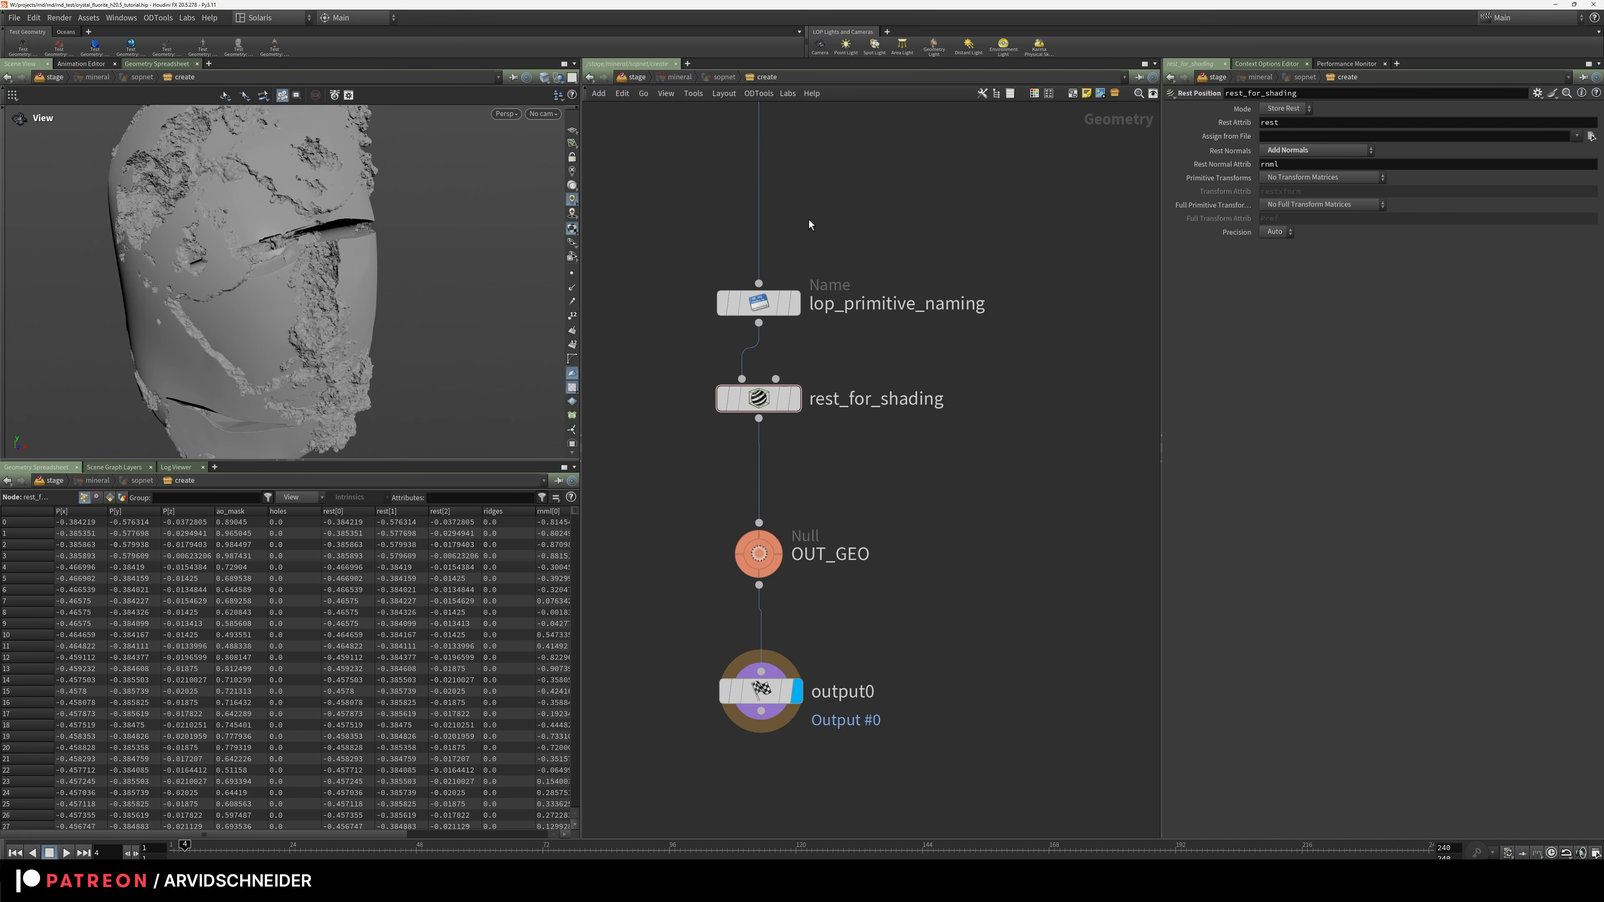
pyautogui.click(730, 78)
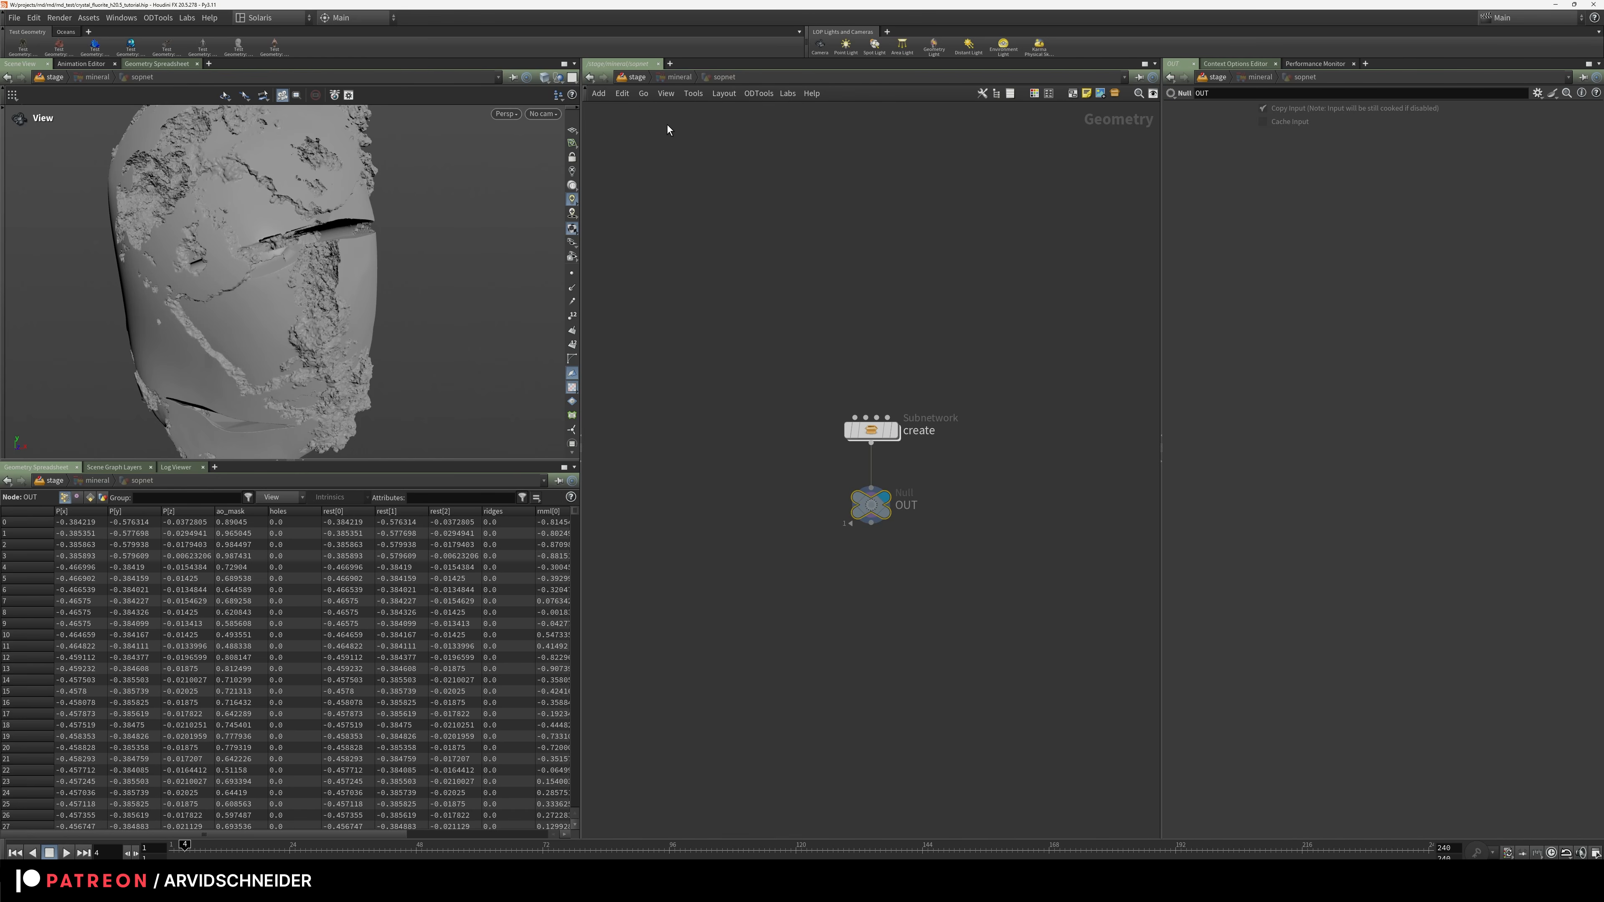
pyautogui.click(679, 79)
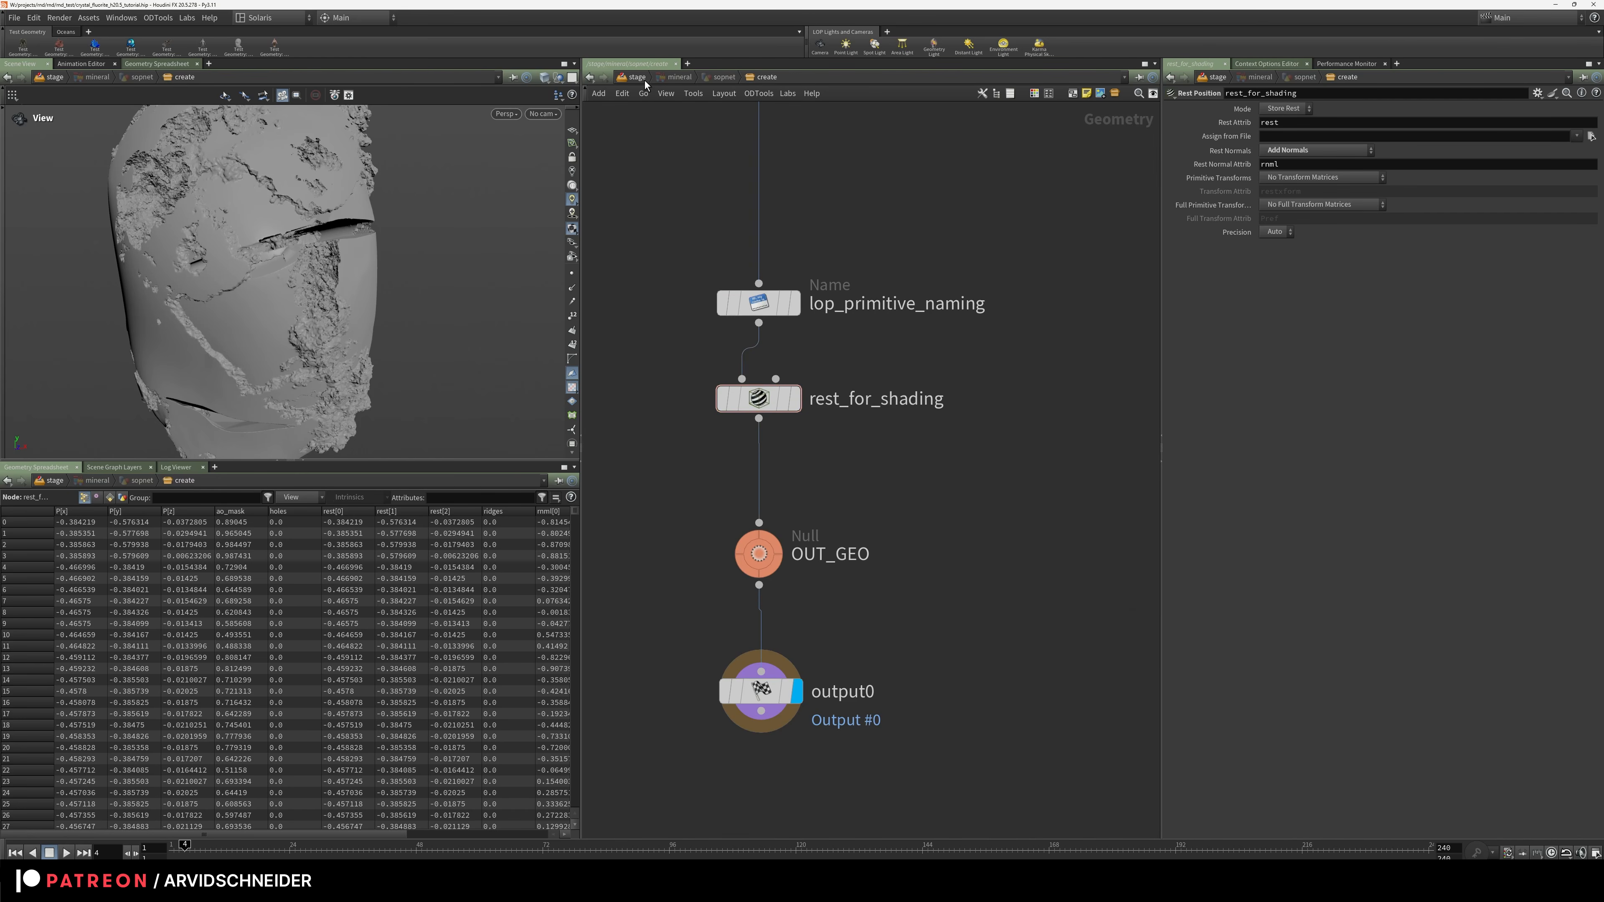
pyautogui.click(646, 82)
pyautogui.moveTo(277, 297); pyautogui.dragTo(288, 286)
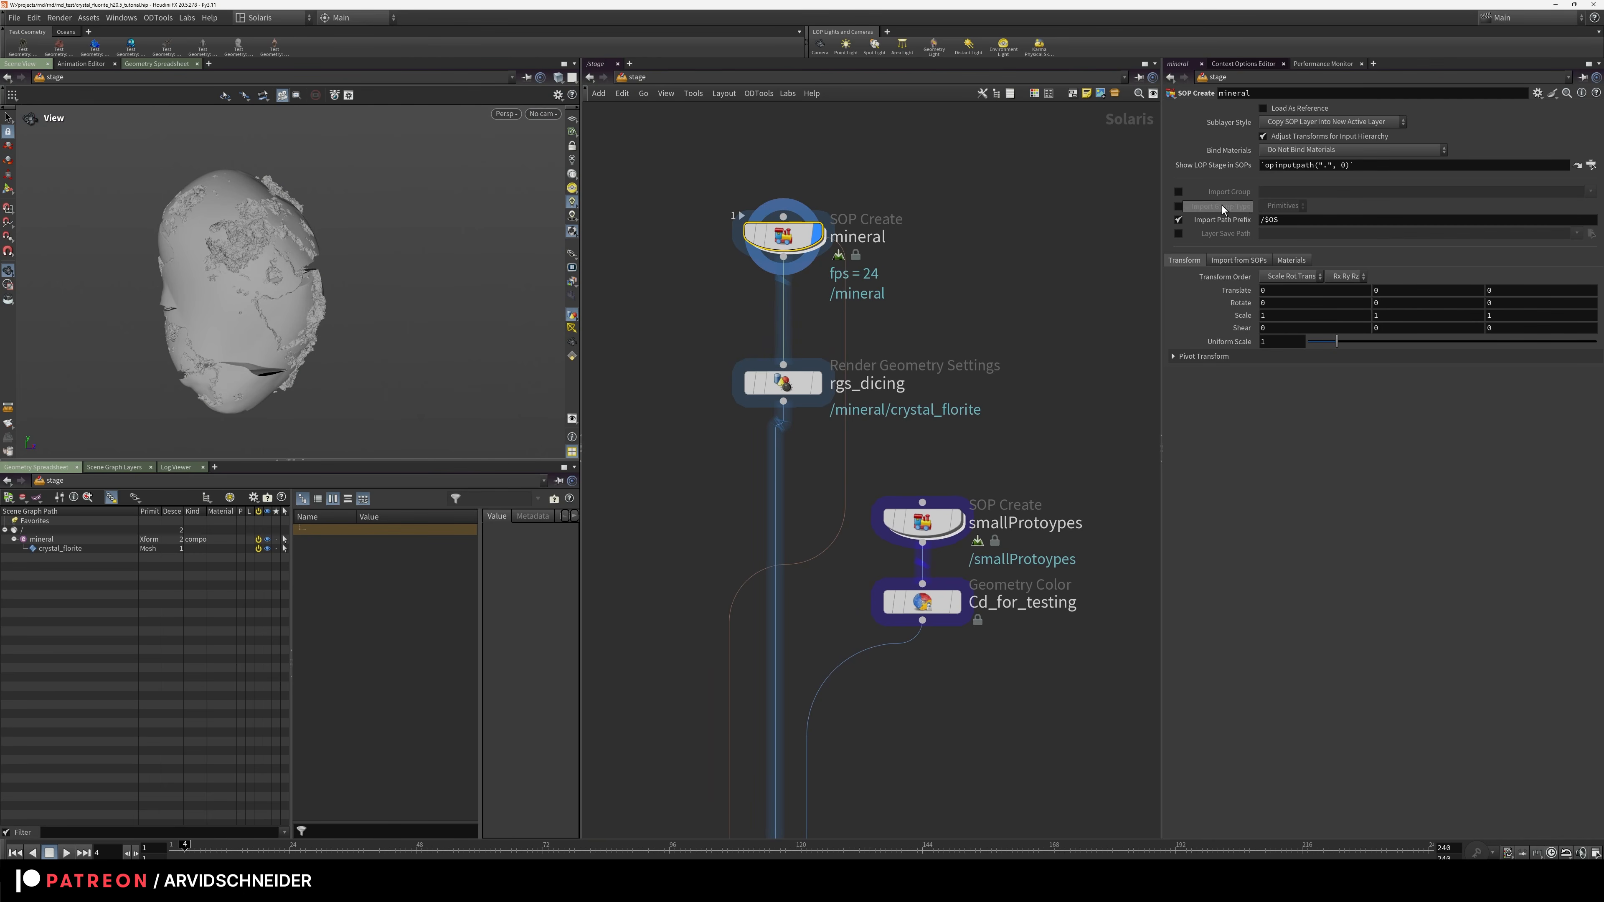
# Review the mineral node's import from SOPs settings, expanding and collapsing its import data section
pyautogui.click(1232, 261)
pyautogui.click(1209, 282)
pyautogui.click(1213, 279)
pyautogui.click(1203, 307)
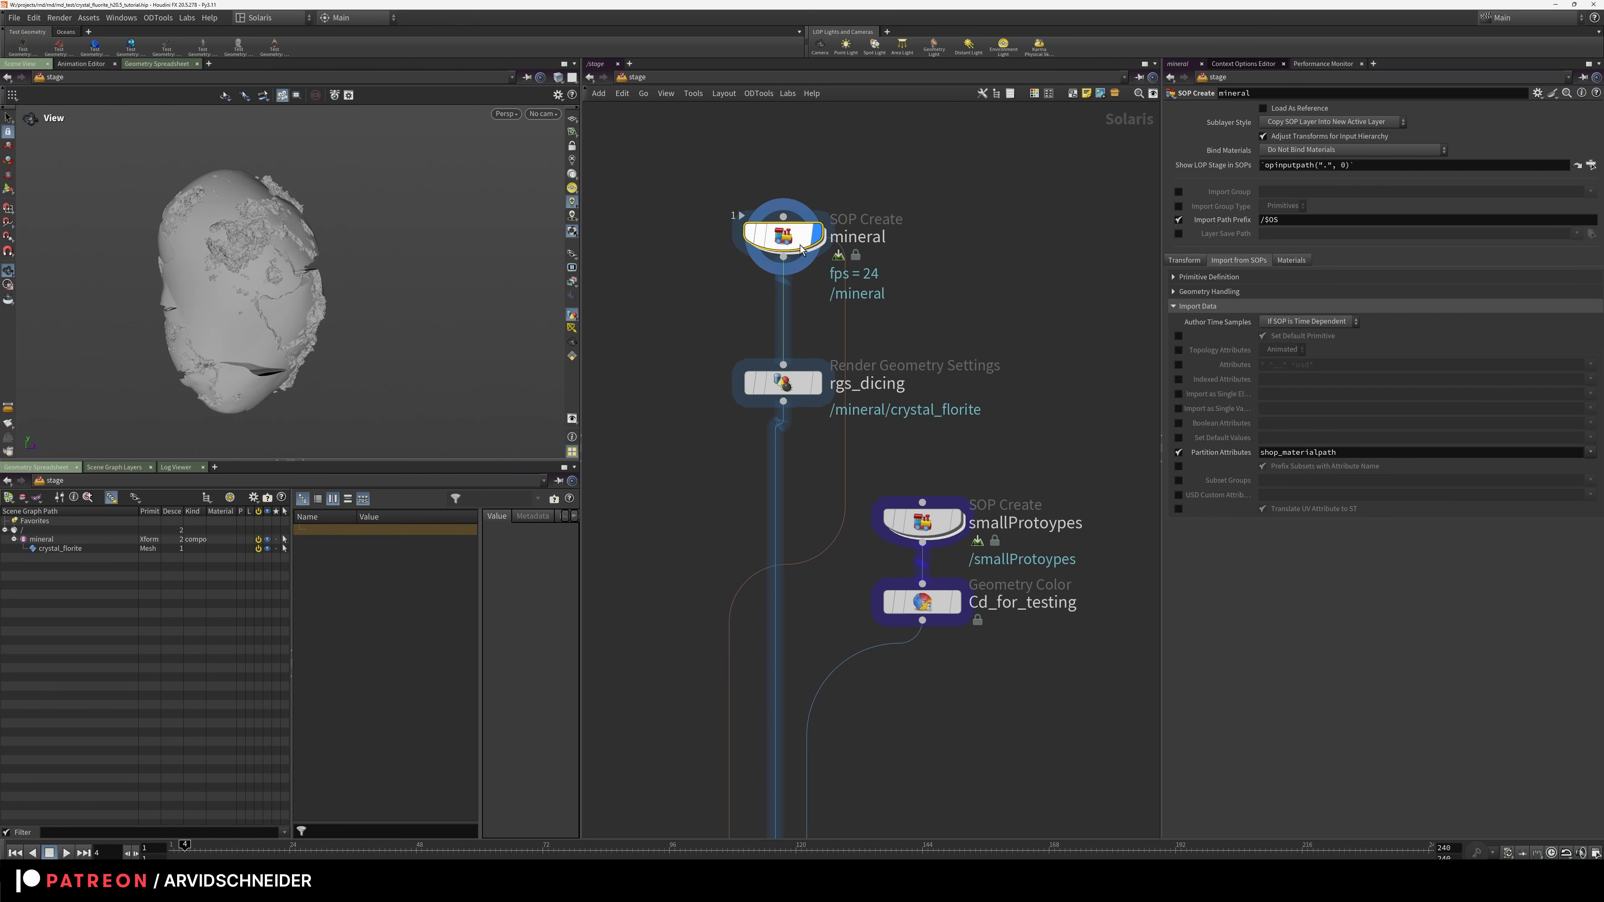
pyautogui.click(1197, 307)
# Select the crystal_florite primitive, widen its property name column and inspect the rnml and rest primvars
pyautogui.click(57, 549)
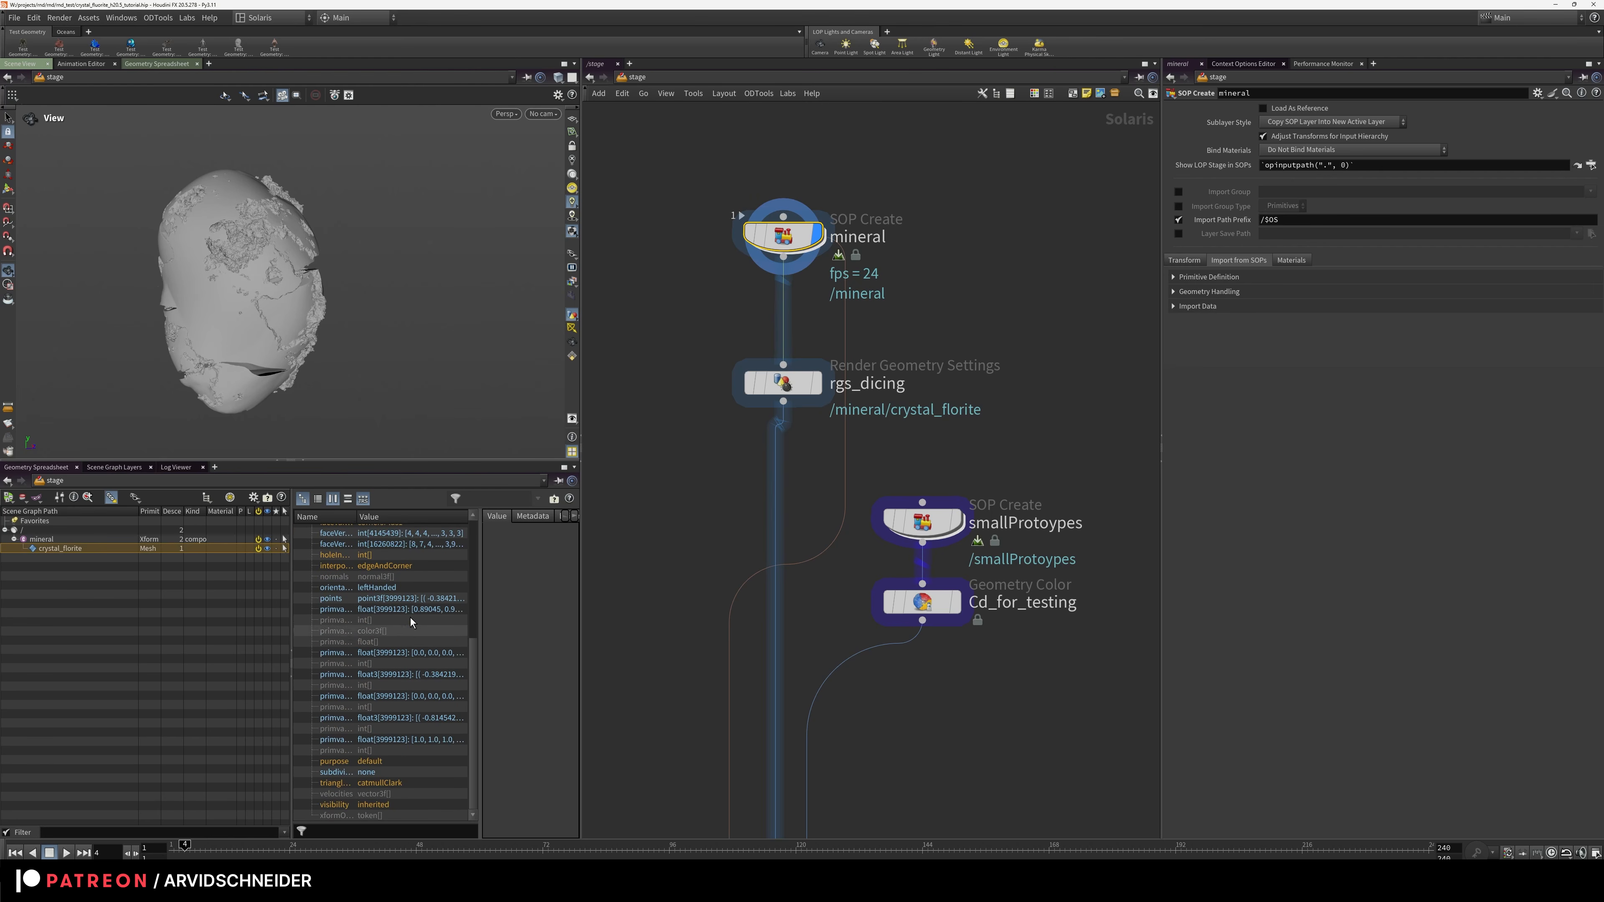
pyautogui.moveTo(355, 517); pyautogui.dragTo(424, 530)
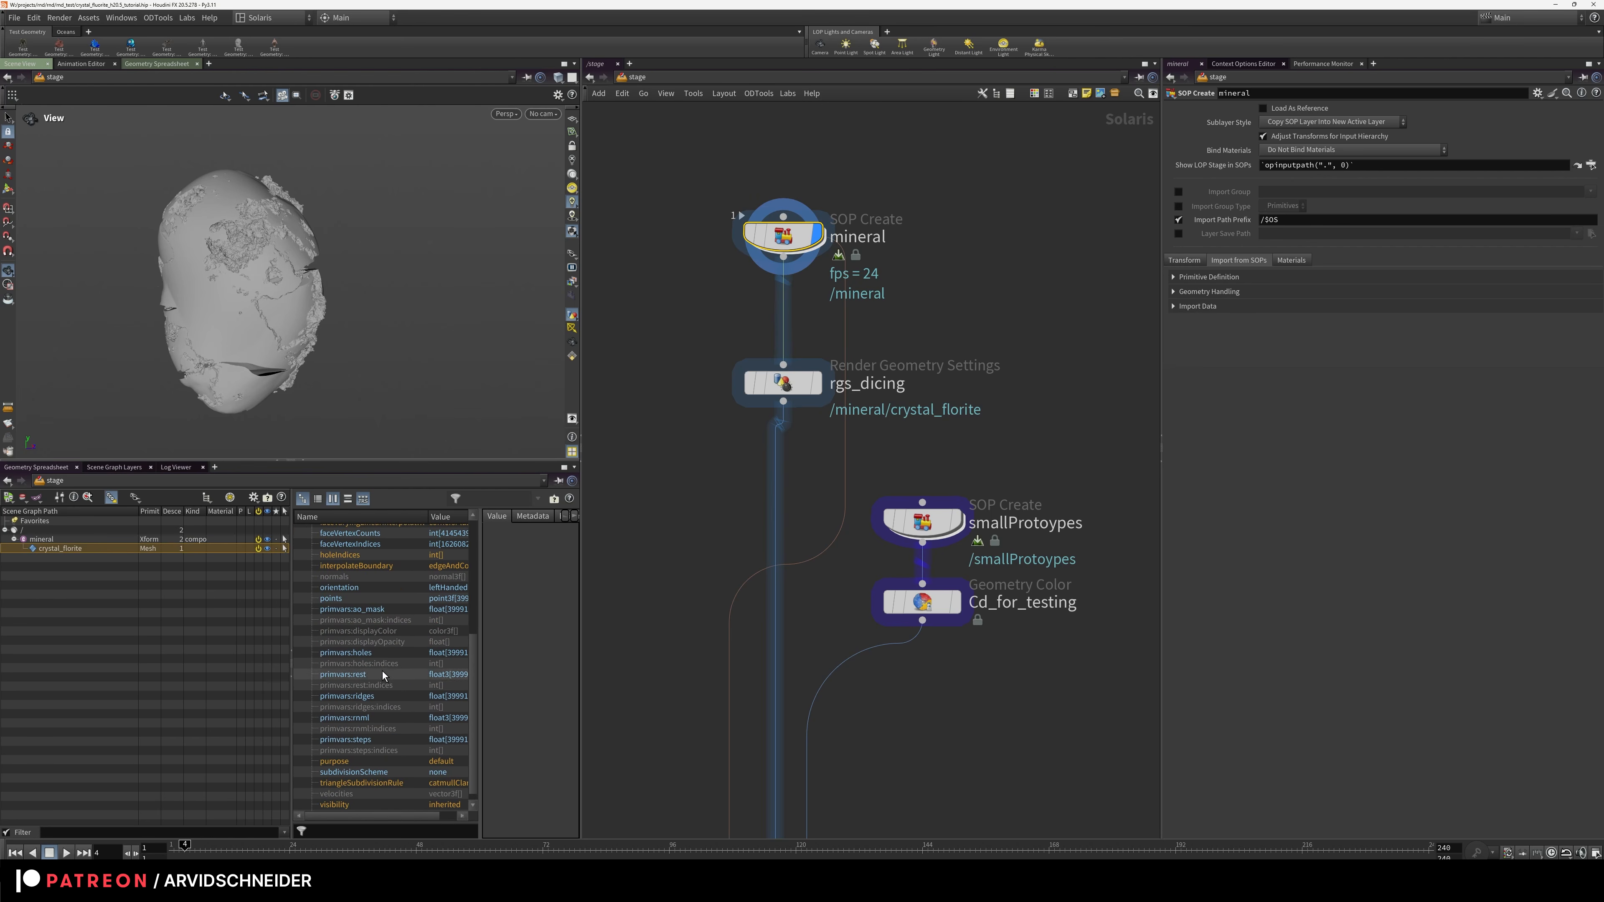
pyautogui.click(367, 719)
pyautogui.click(354, 674)
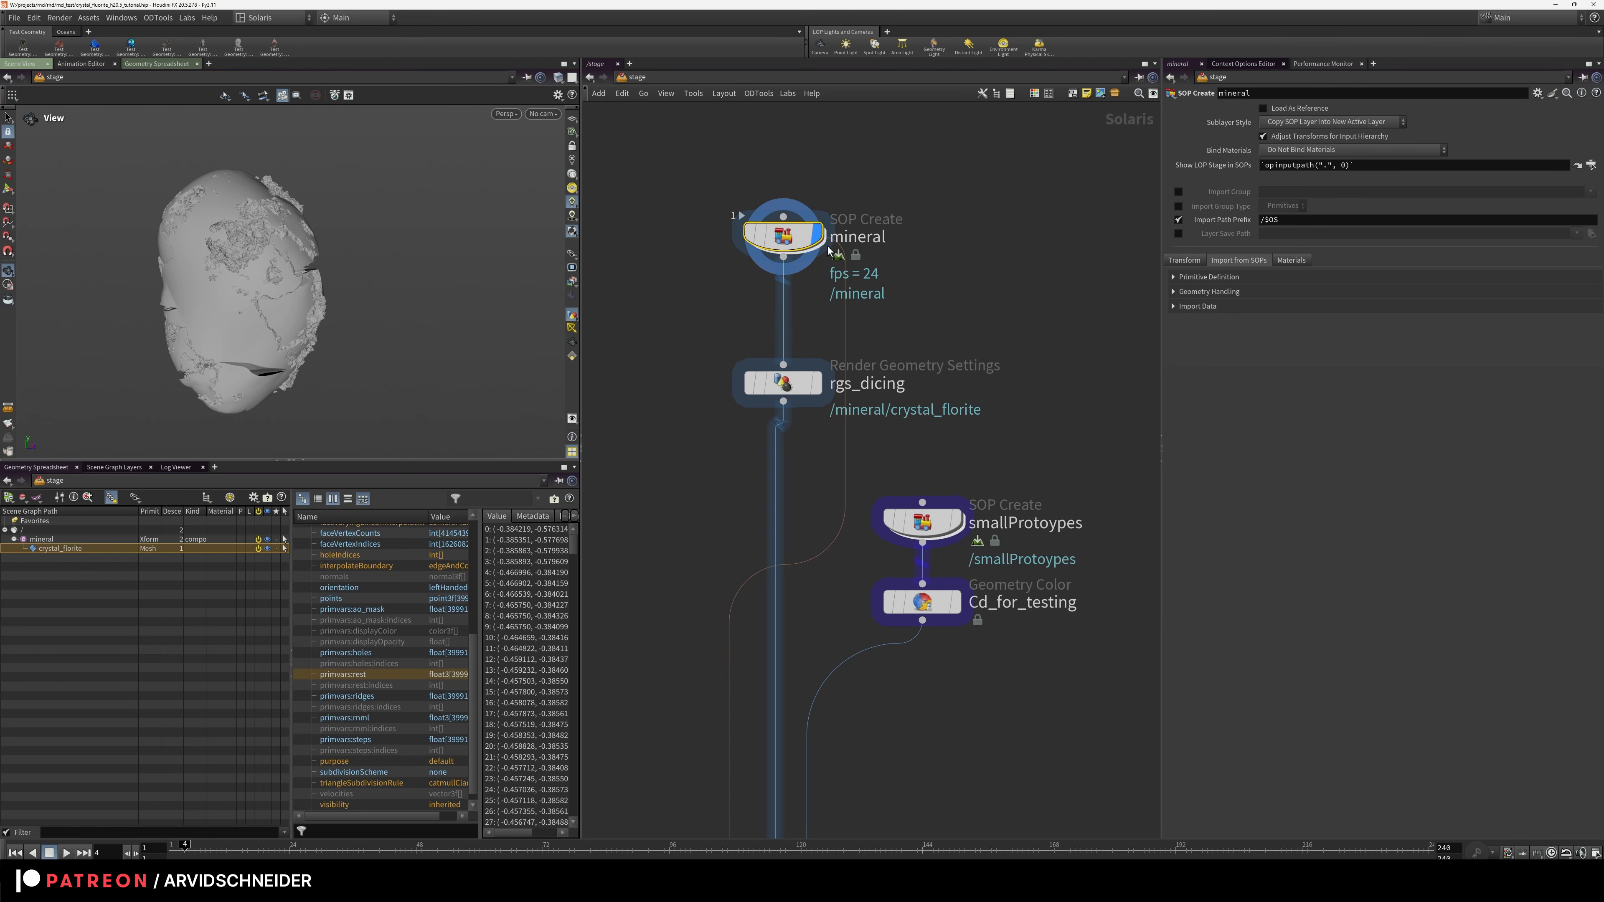
# Review rgs_dicing's dicing settings for crystal_florite and check the mineral's mesh density in wireframe
pyautogui.click(758, 382)
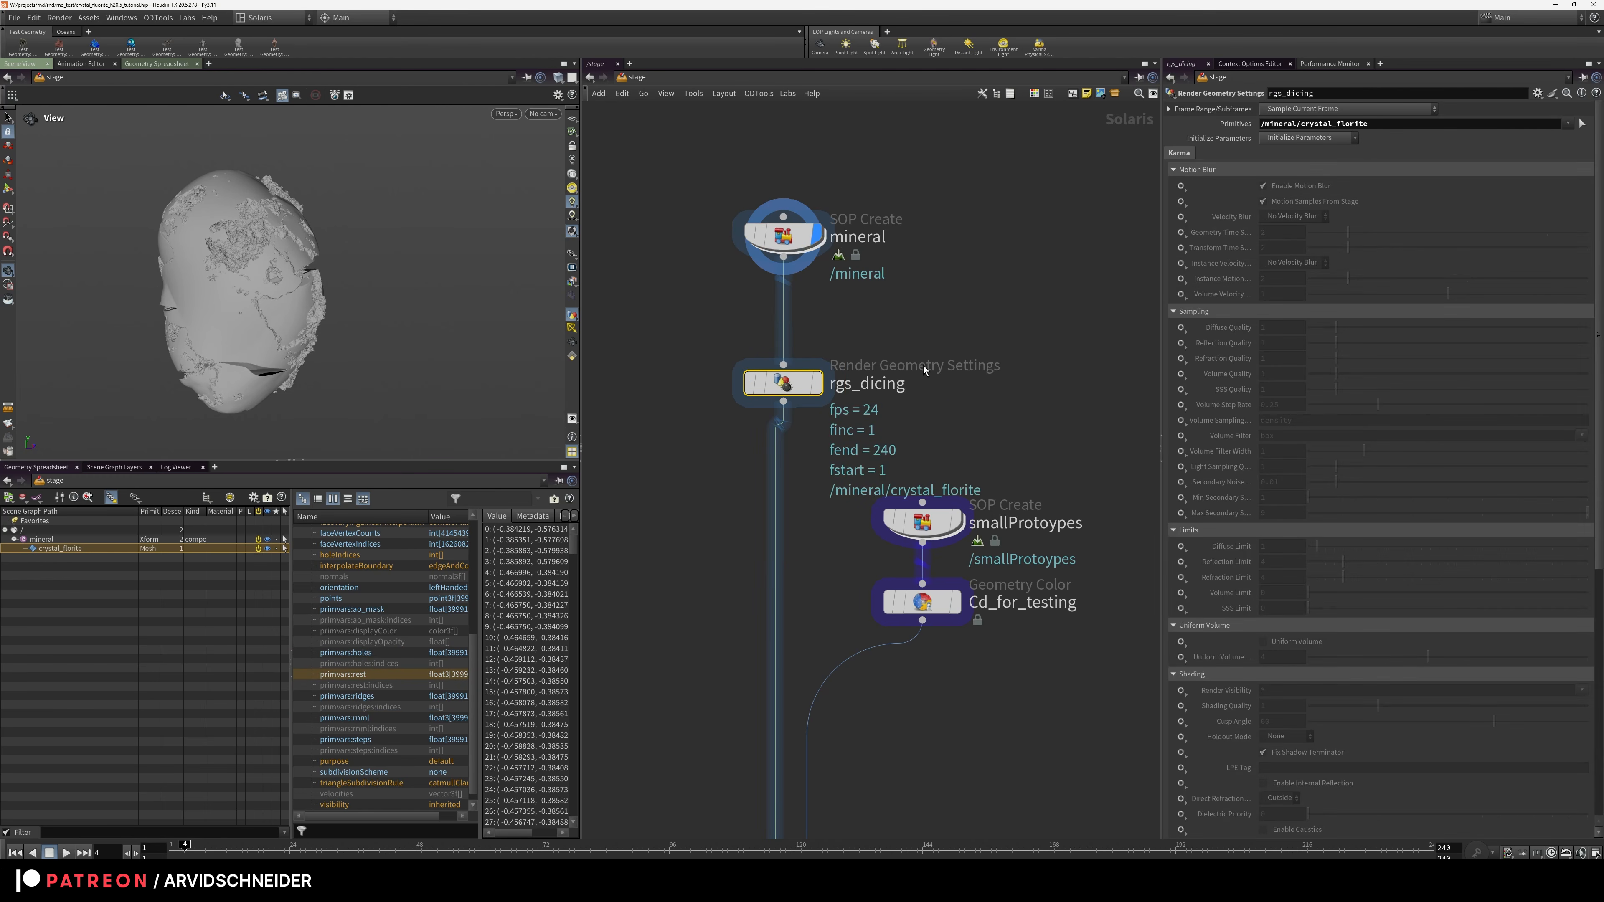
pyautogui.moveTo(1600, 265); pyautogui.dragTo(1596, 621)
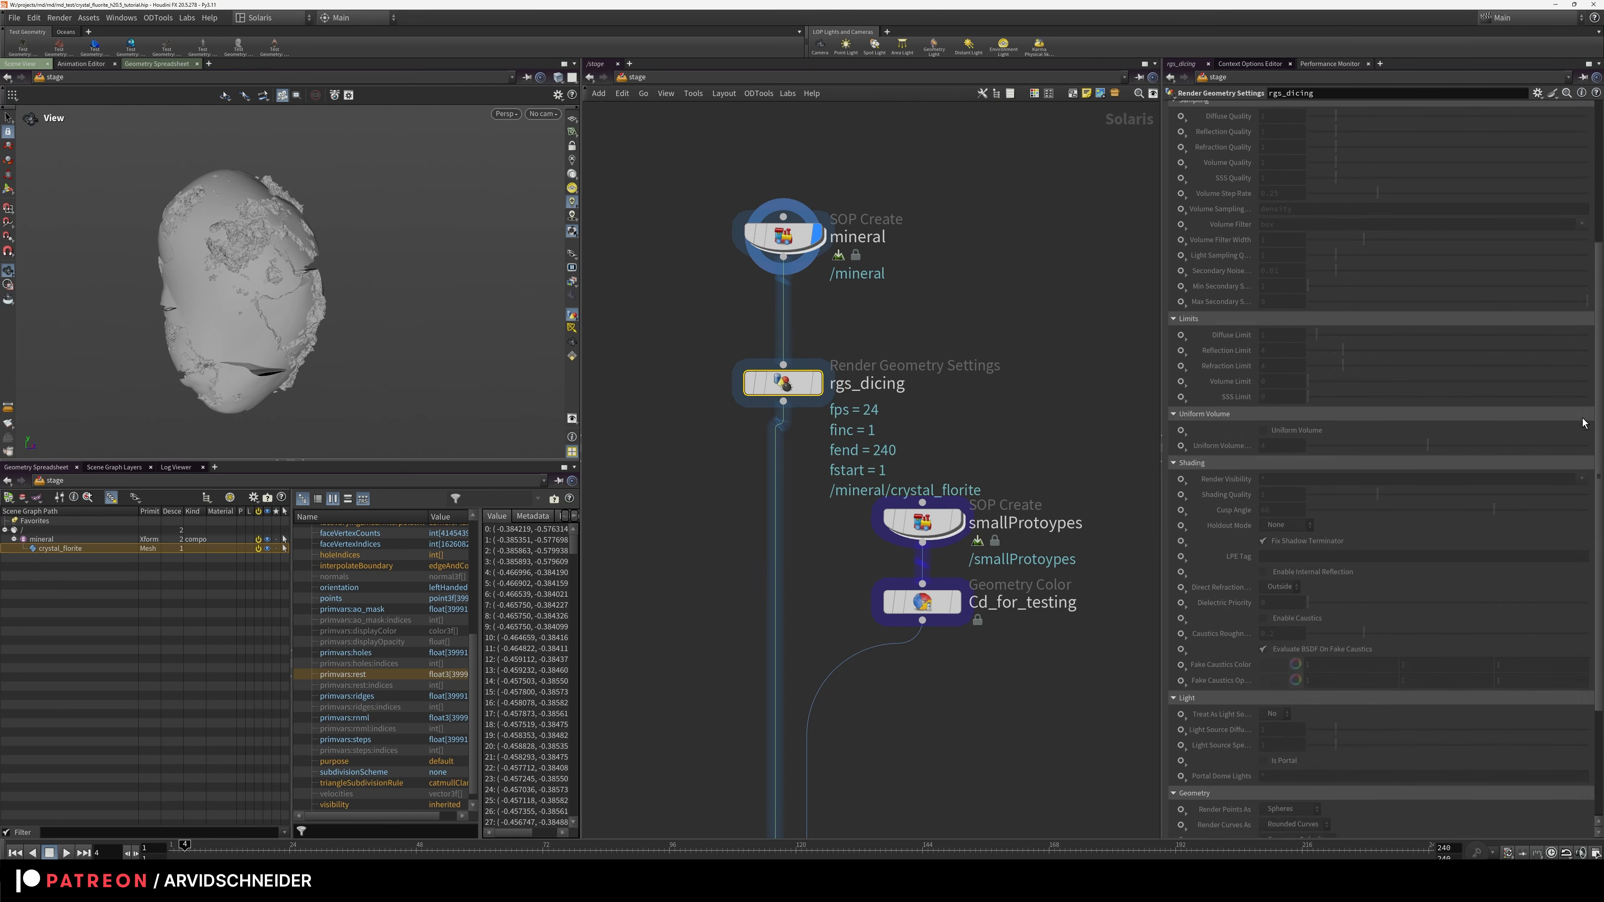
pyautogui.click(660, 321)
pyautogui.press('w')
pyautogui.moveTo(283, 306); pyautogui.dragTo(493, 293, button='right')
pyautogui.moveTo(177, 269); pyautogui.dragTo(375, 309, button='middle')
pyautogui.moveTo(288, 314); pyautogui.dragTo(465, 261, button='right')
pyautogui.press('w')
pyautogui.press('f')
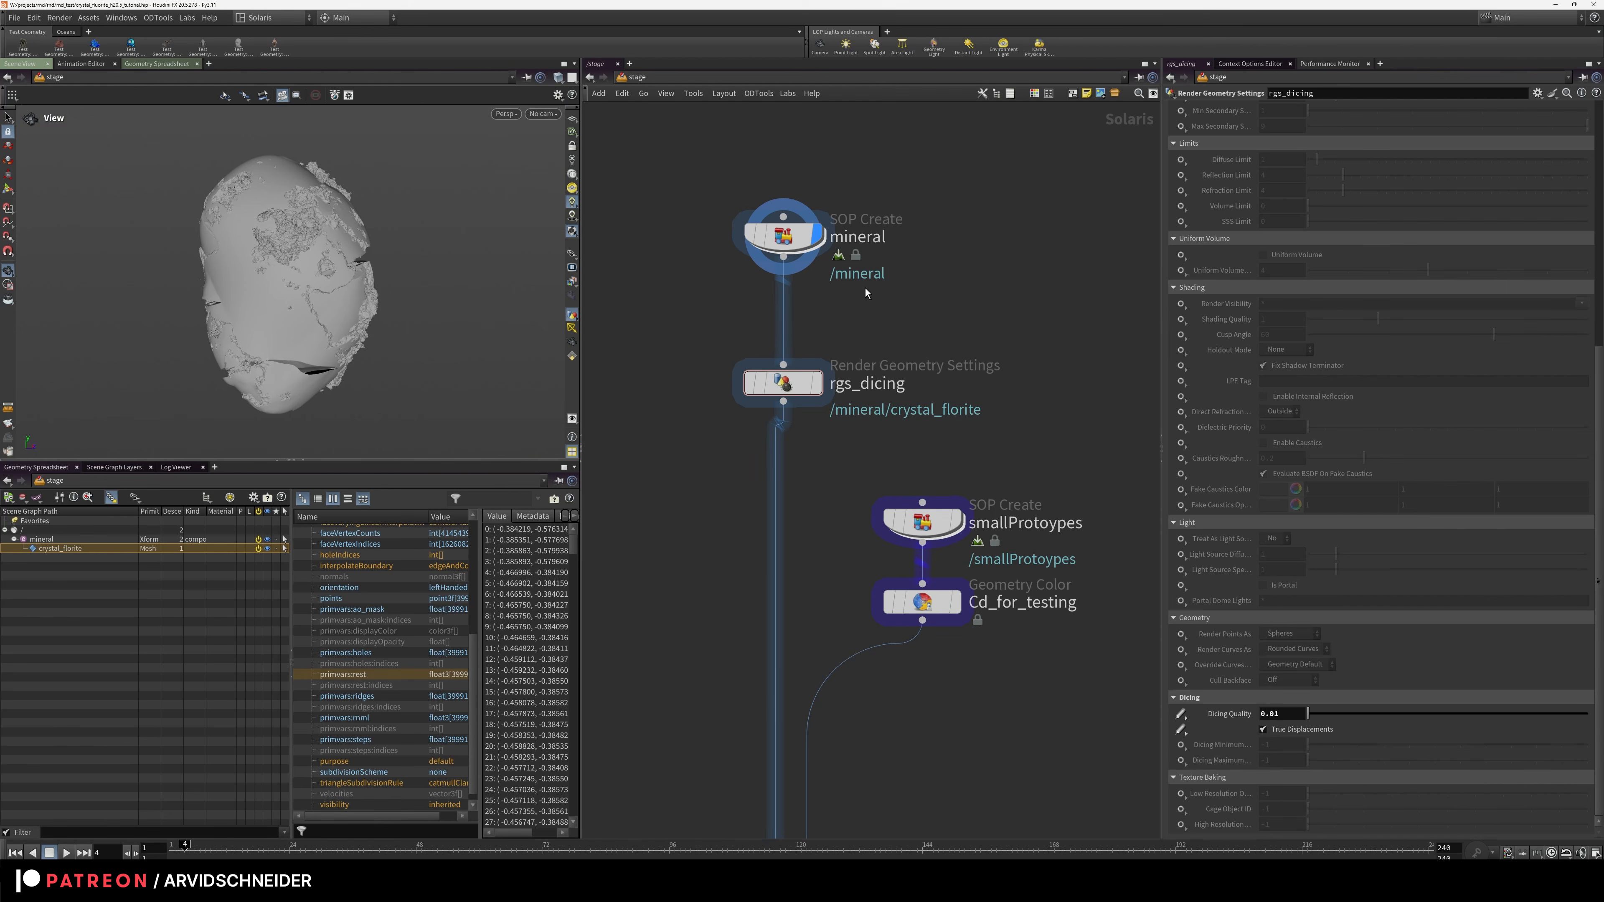
# Display the smallDetails instancer and inspect the scattered crystals on the mineral up close and from afar
pyautogui.moveTo(979, 745); pyautogui.dragTo(945, 539, button='middle')
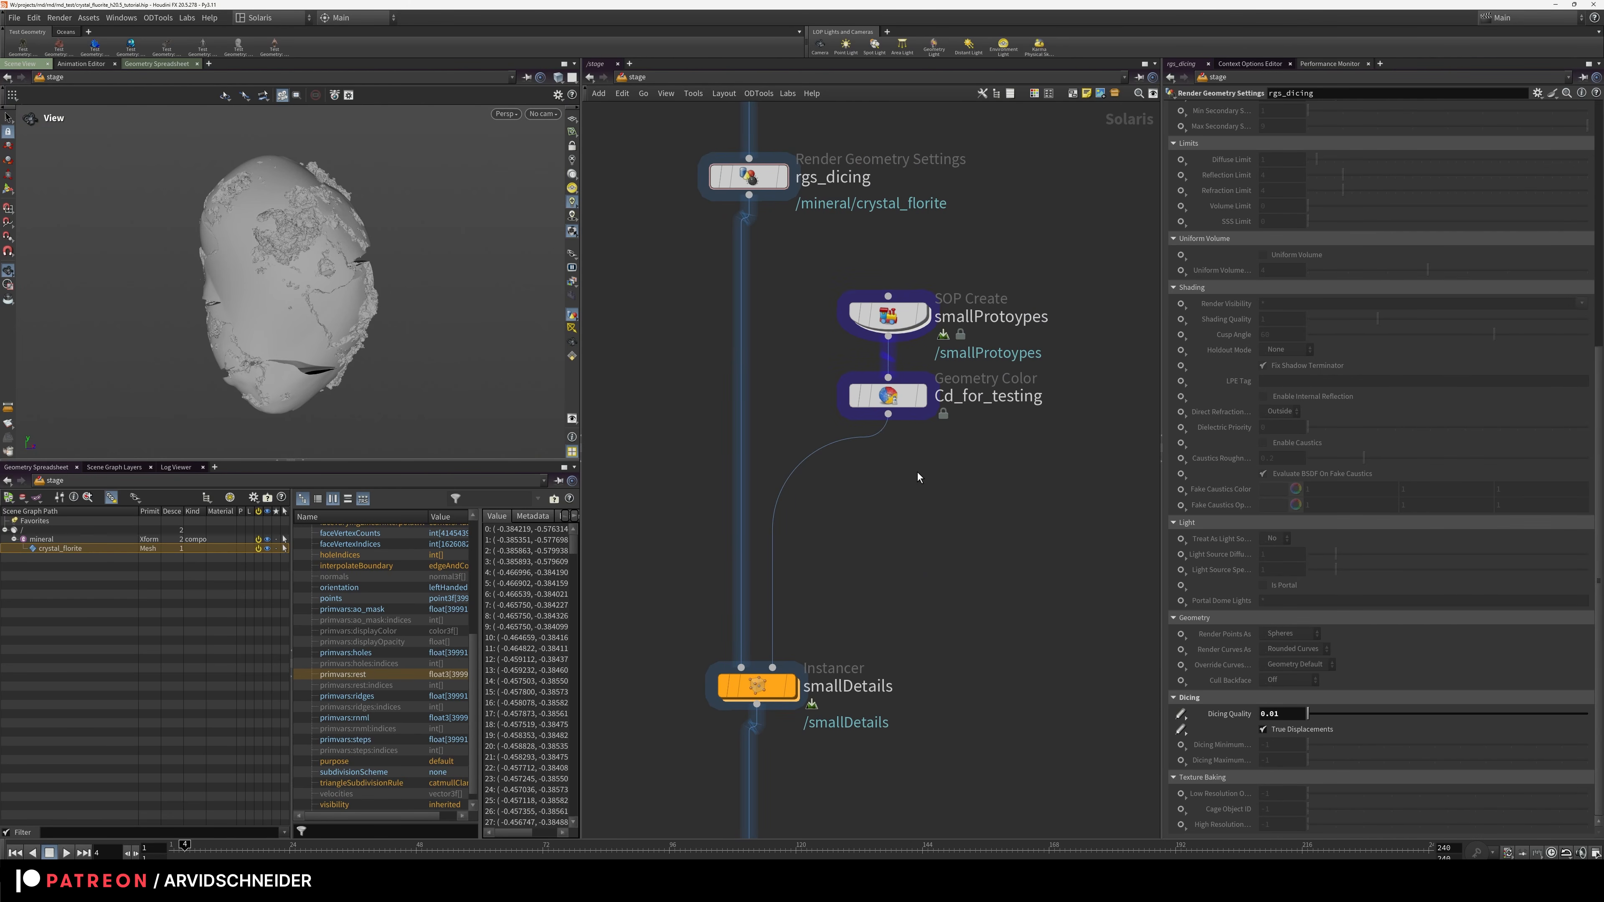
pyautogui.click(794, 689)
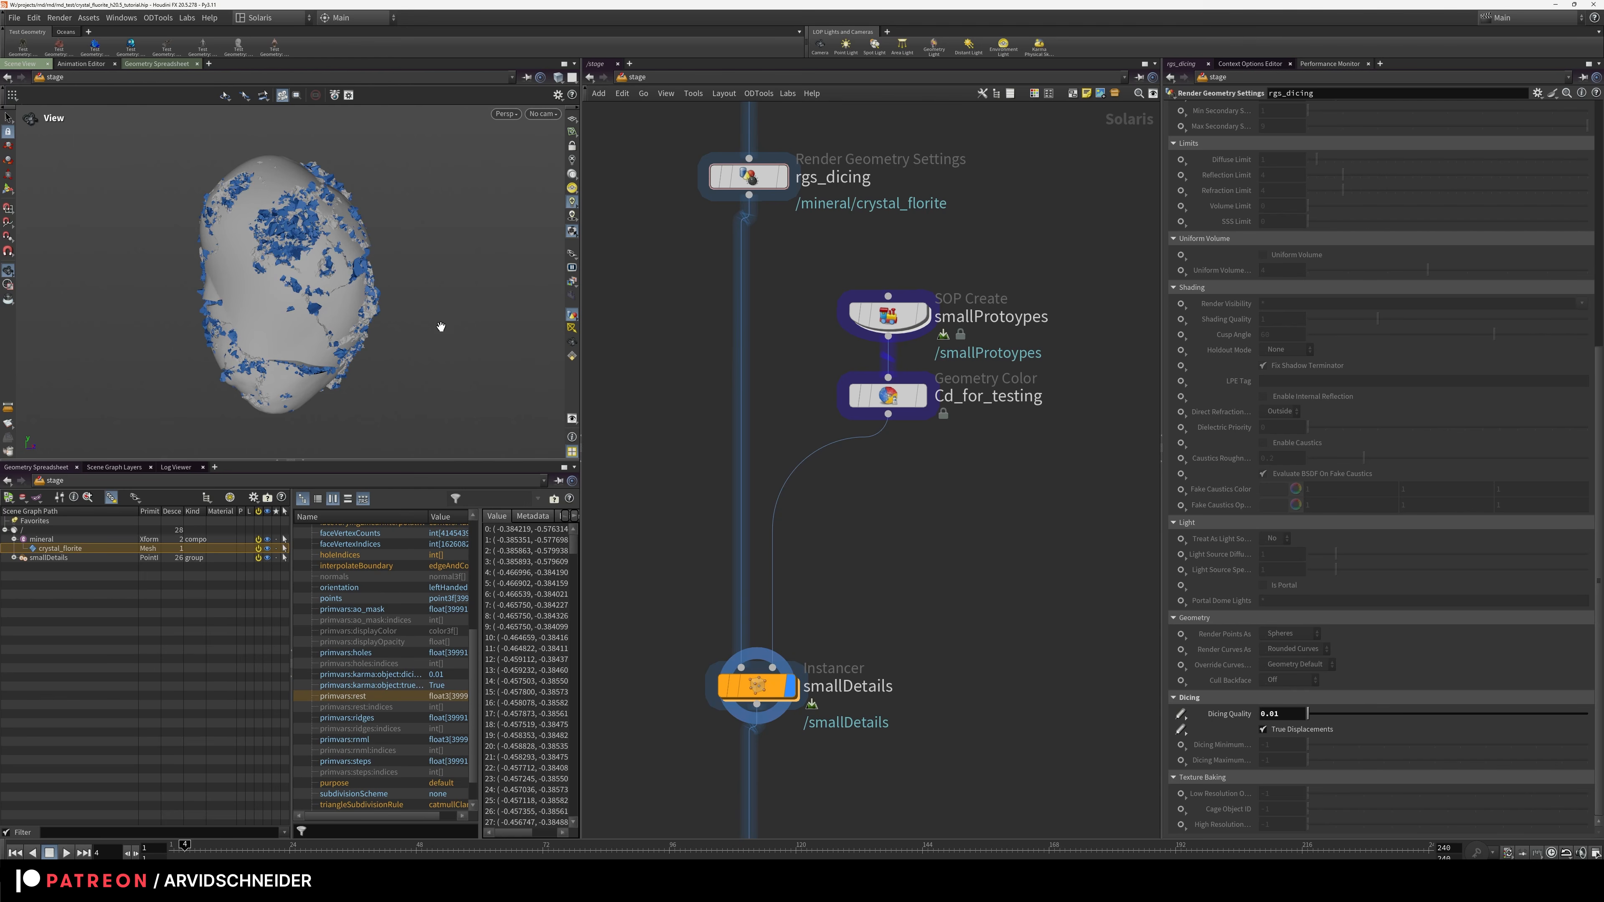
pyautogui.scroll(10, 307, 237)
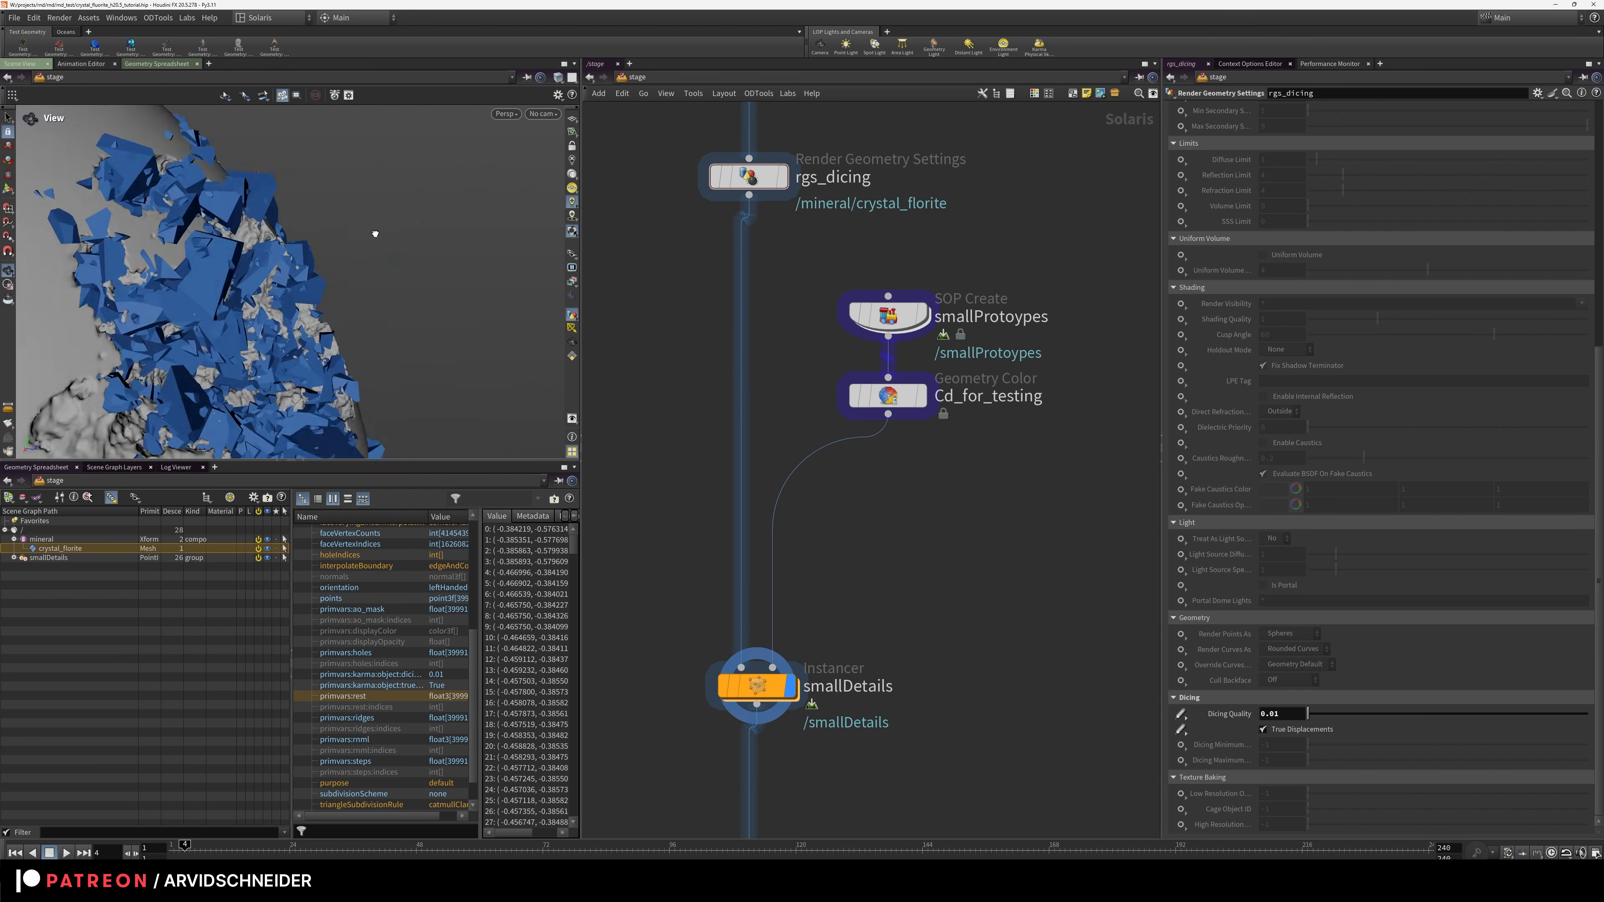
pyautogui.moveTo(302, 338); pyautogui.dragTo(305, 253, button='middle')
pyautogui.moveTo(304, 253); pyautogui.dragTo(305, 403)
pyautogui.scroll(-10, 304, 403)
pyautogui.moveTo(281, 258); pyautogui.dragTo(335, 229)
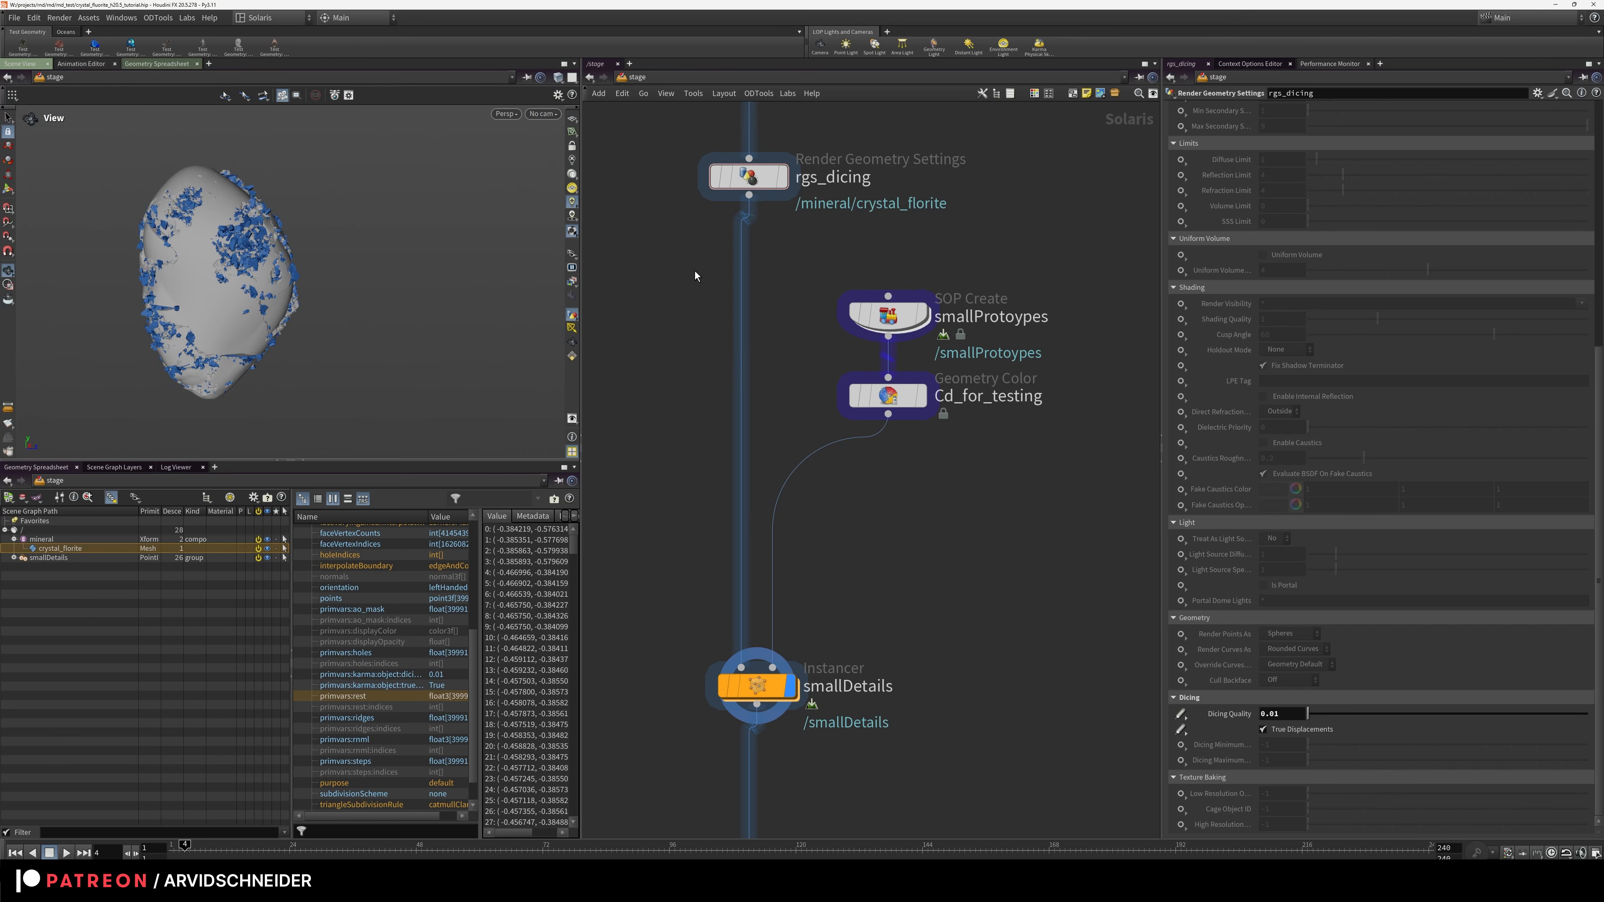
# Review the smallDetails instancer's settings and choose Name Attribute as its prototype index
pyautogui.moveTo(840, 635); pyautogui.dragTo(875, 494, button='middle')
pyautogui.scroll(1, 875, 494)
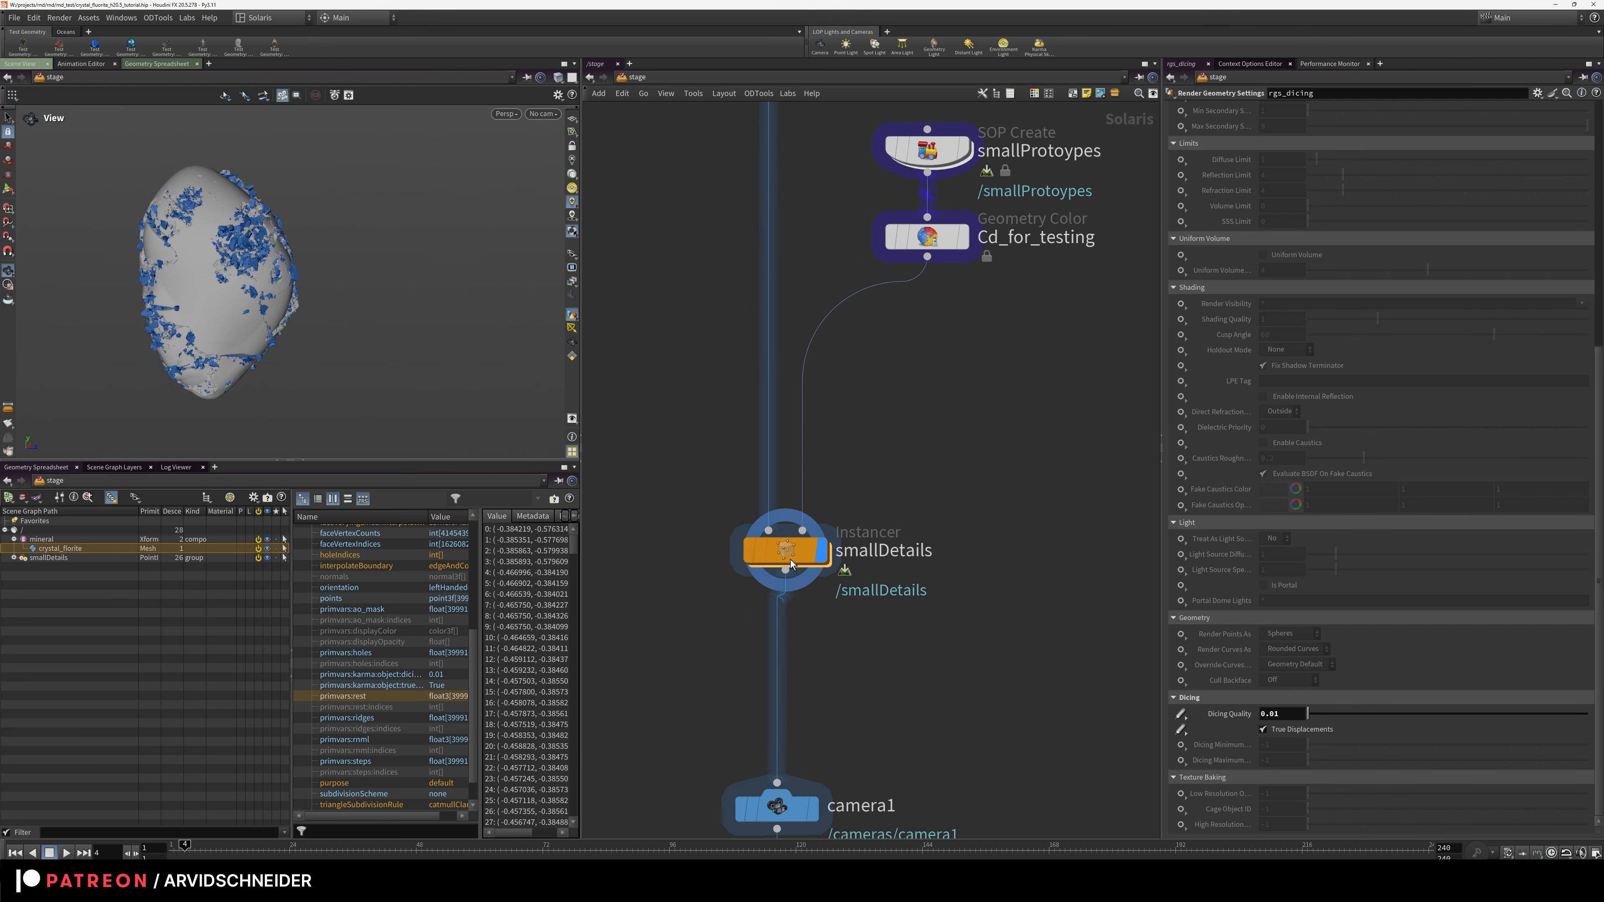
pyautogui.click(785, 552)
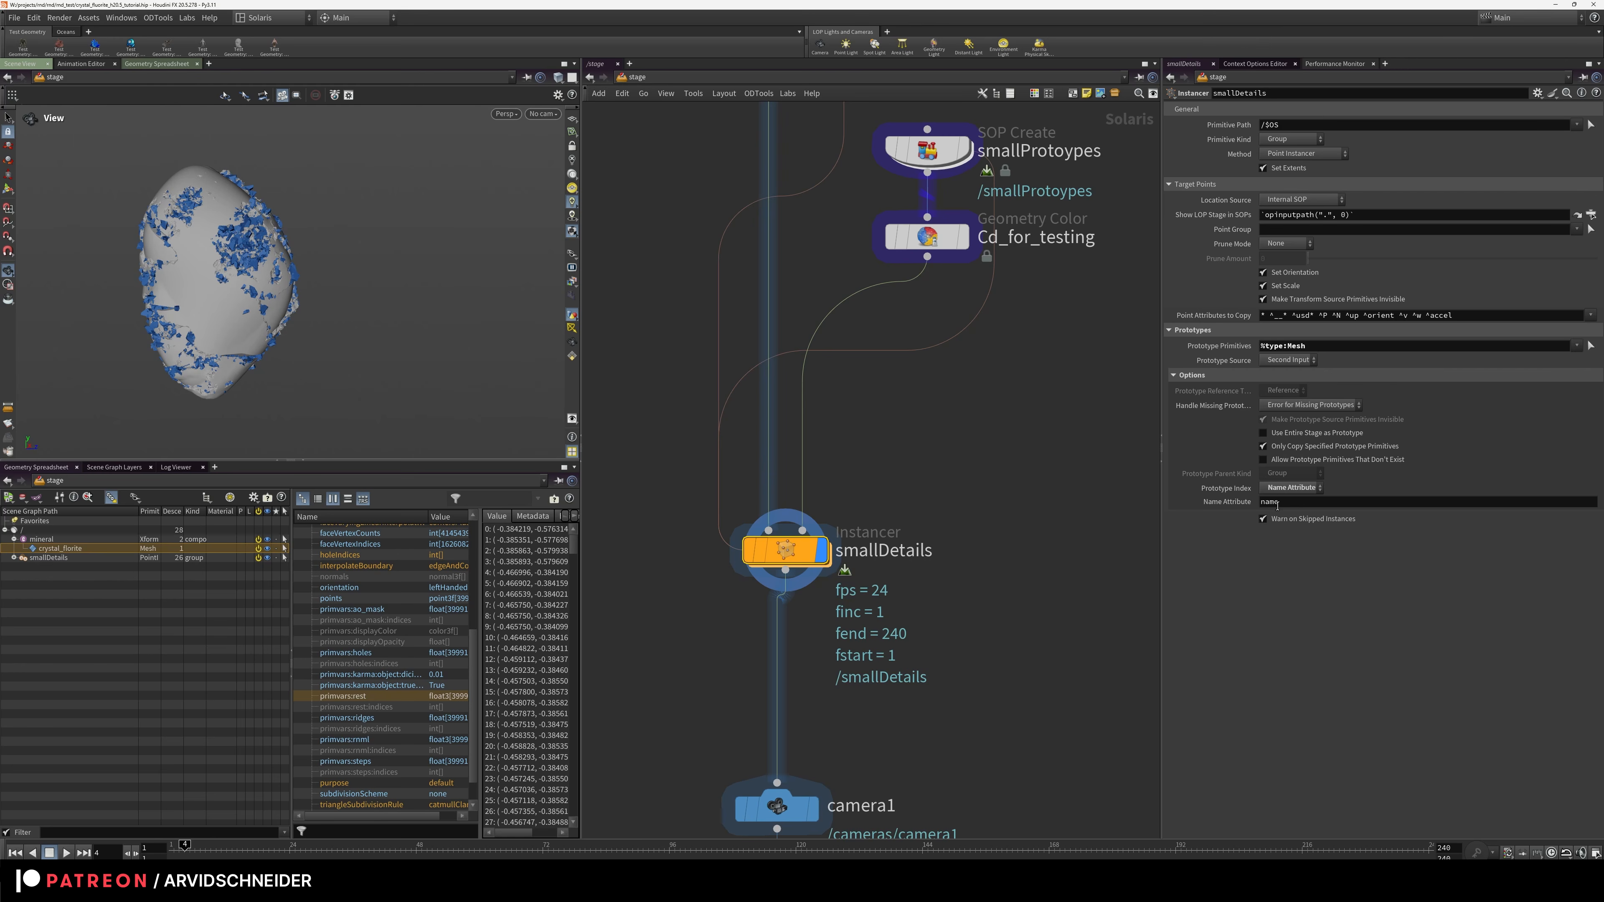
pyautogui.click(1291, 488)
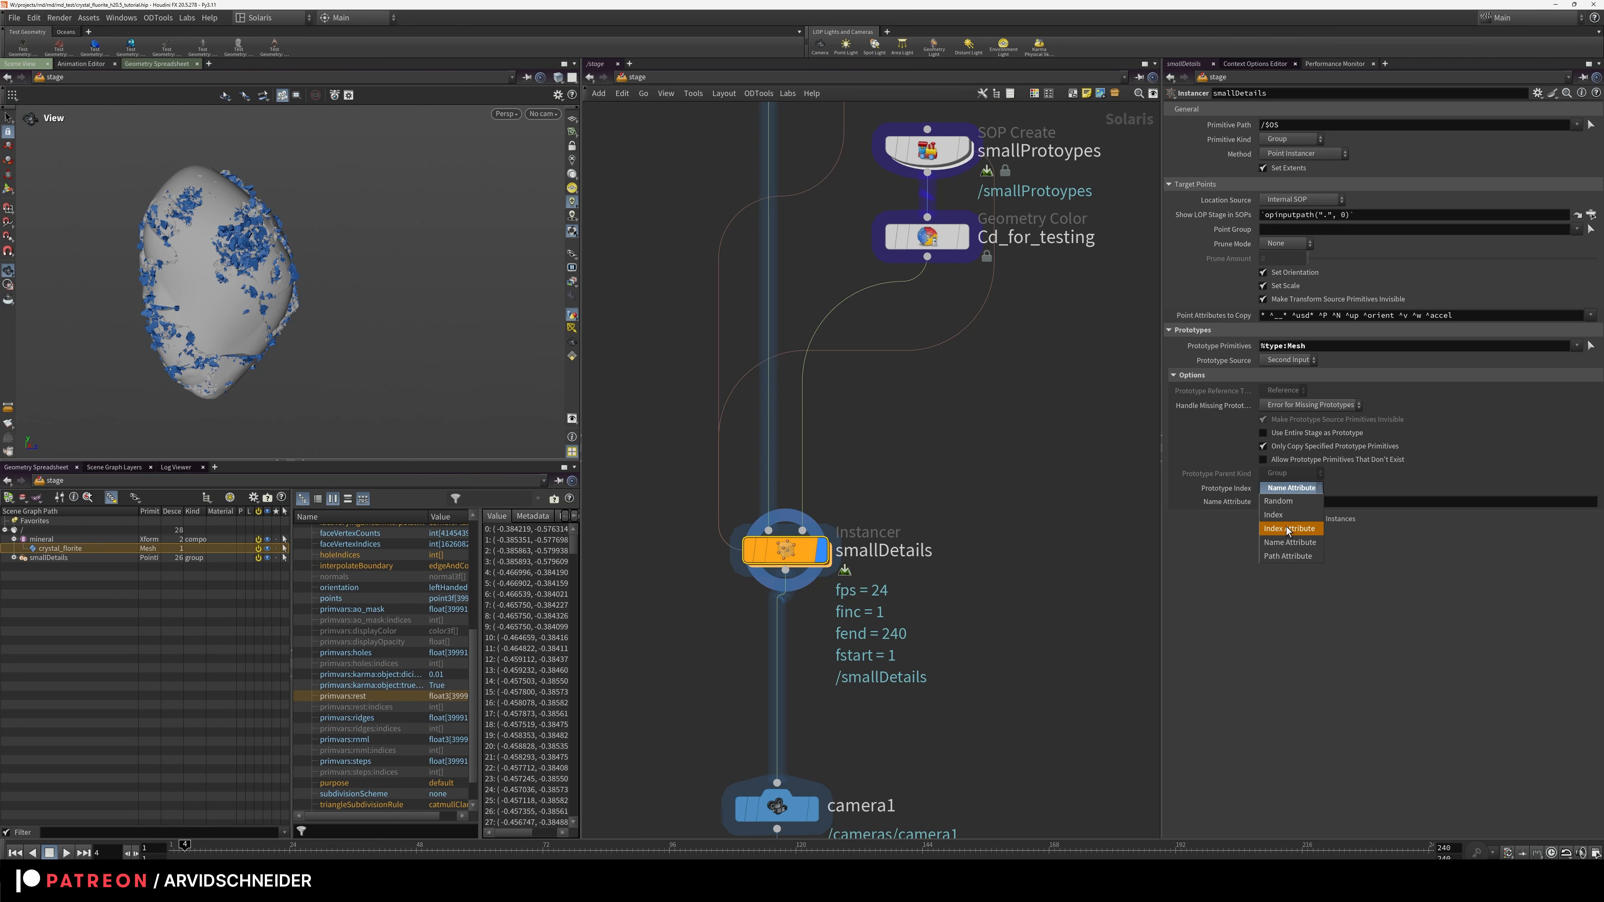
pyautogui.click(1288, 542)
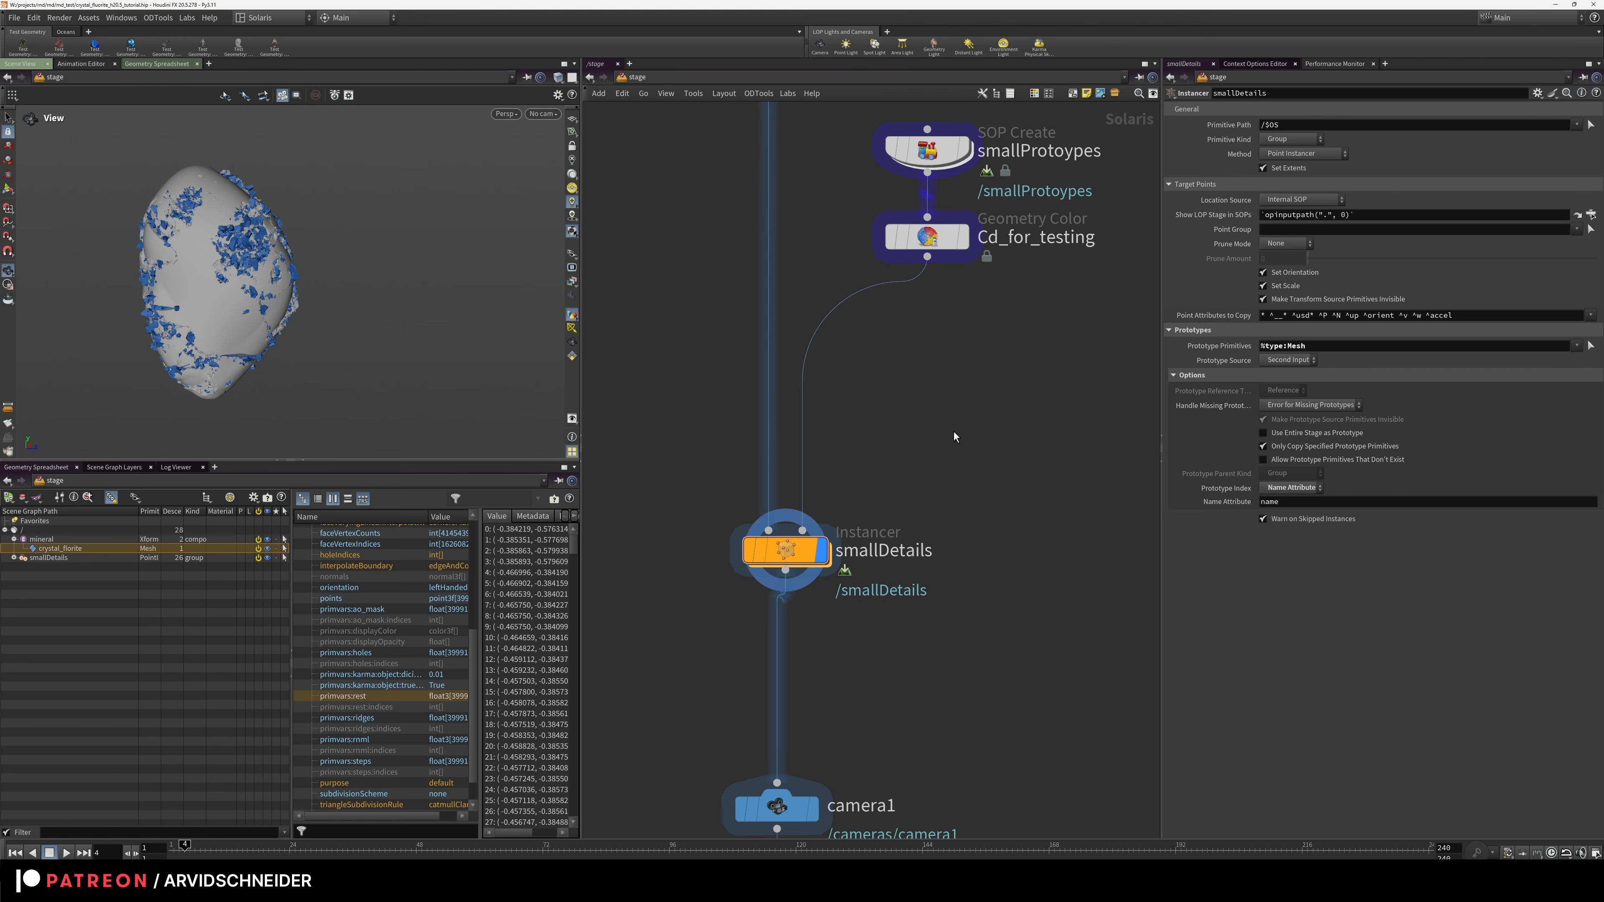
# Add a new Instancer node beside smallDetails, look inside it and return to the stage level
pyautogui.press('Tab')
pyautogui.write('ins')
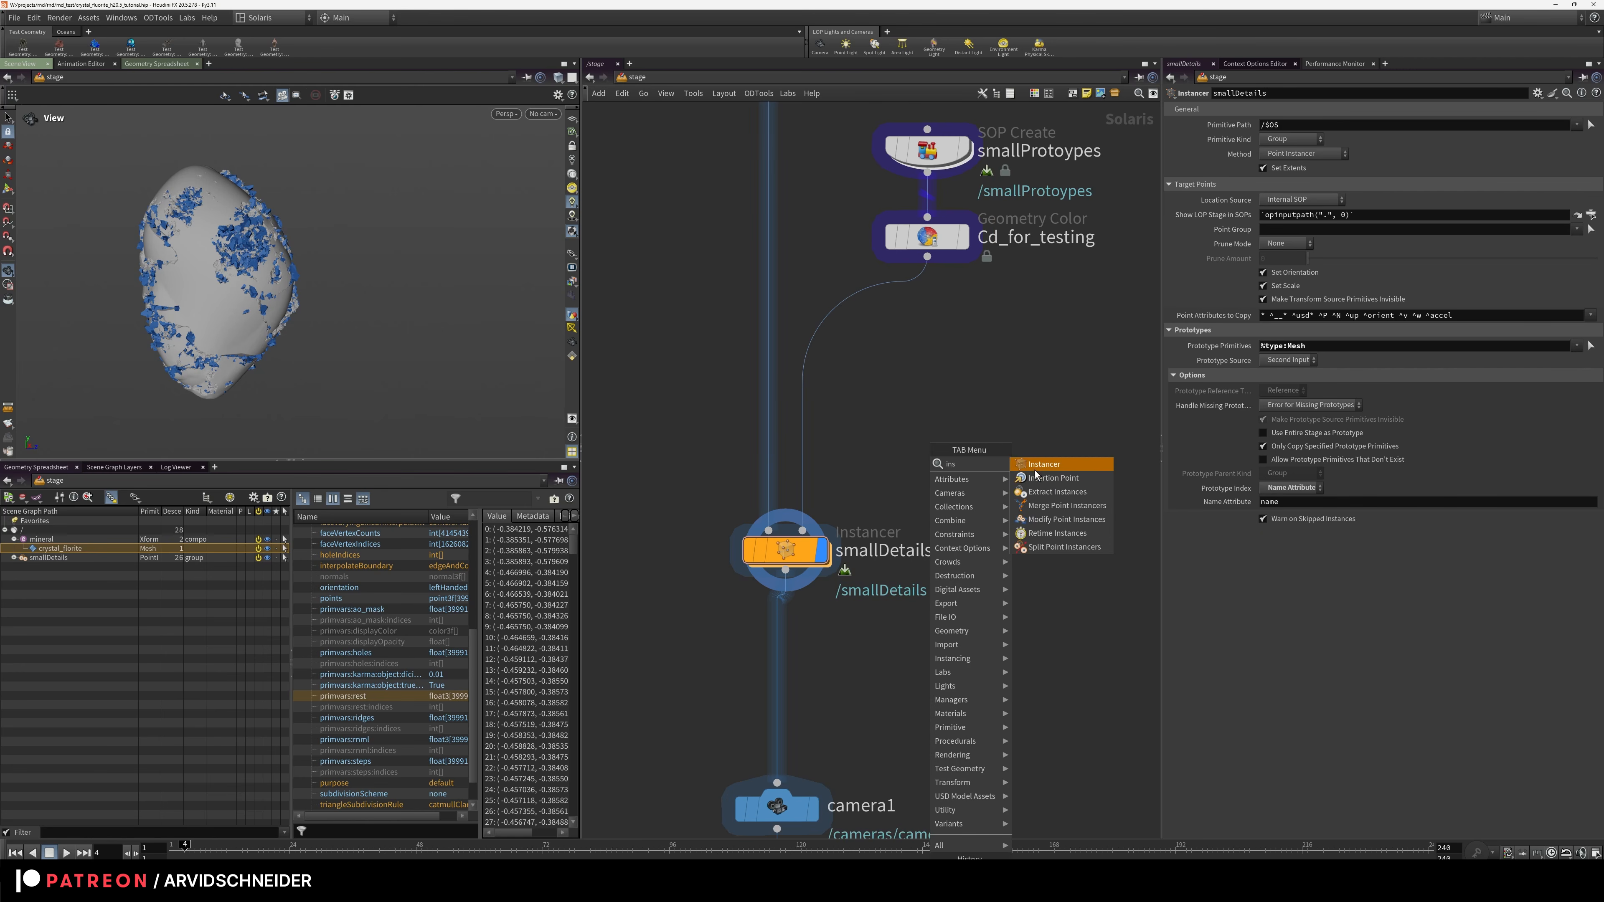
pyautogui.press('Return')
pyautogui.click(987, 428)
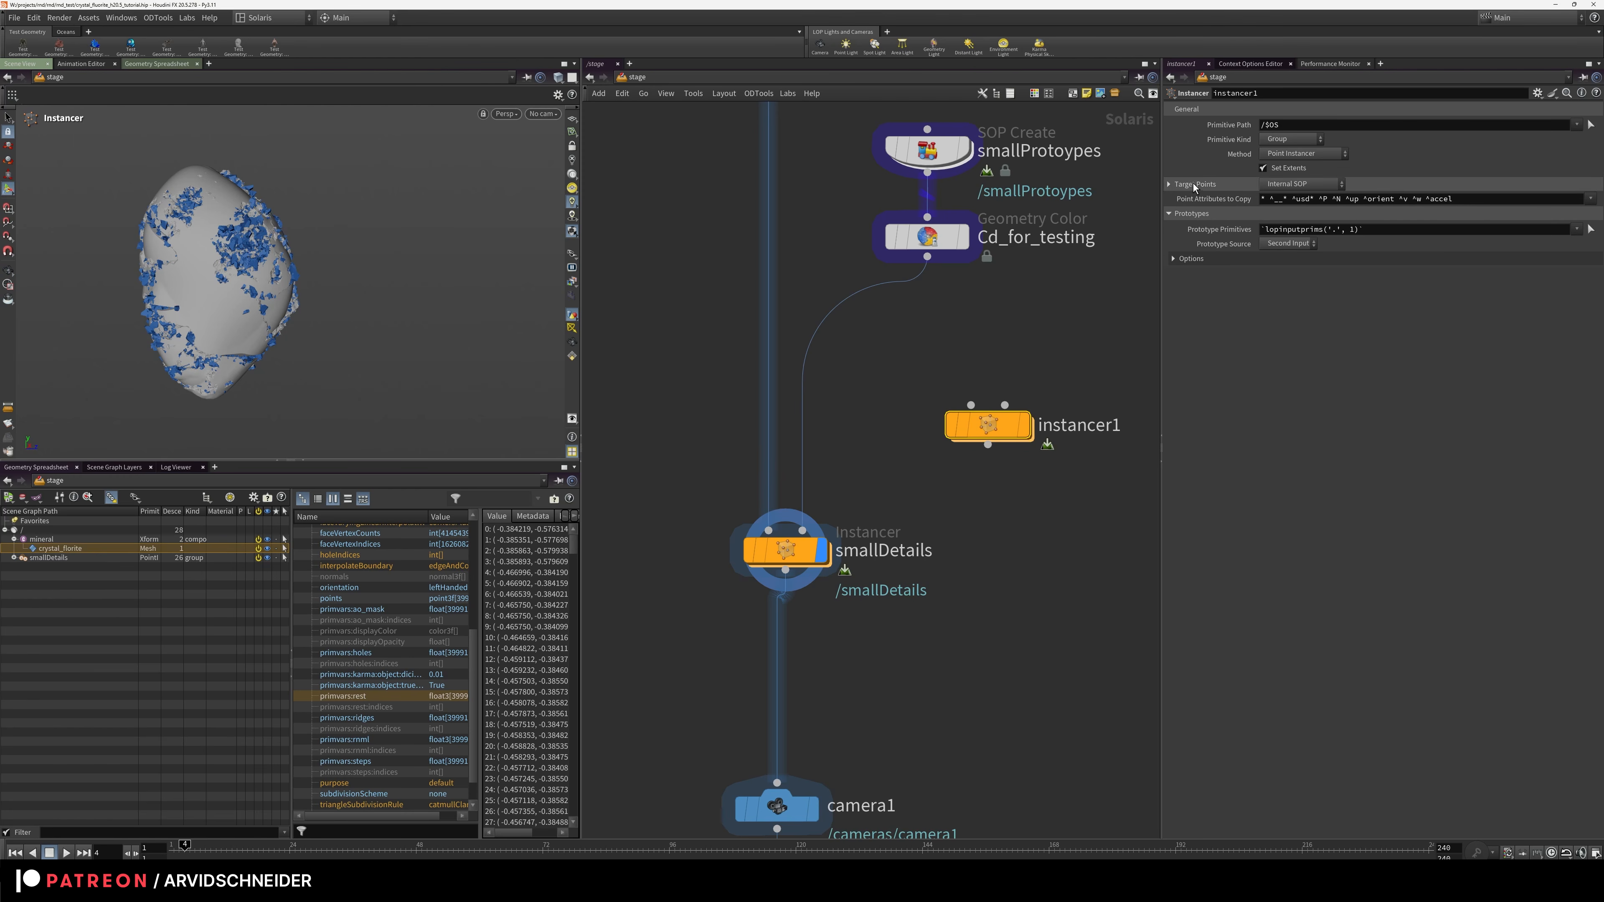
pyautogui.moveTo(1102, 400); pyautogui.dragTo(1077, 300, button='middle')
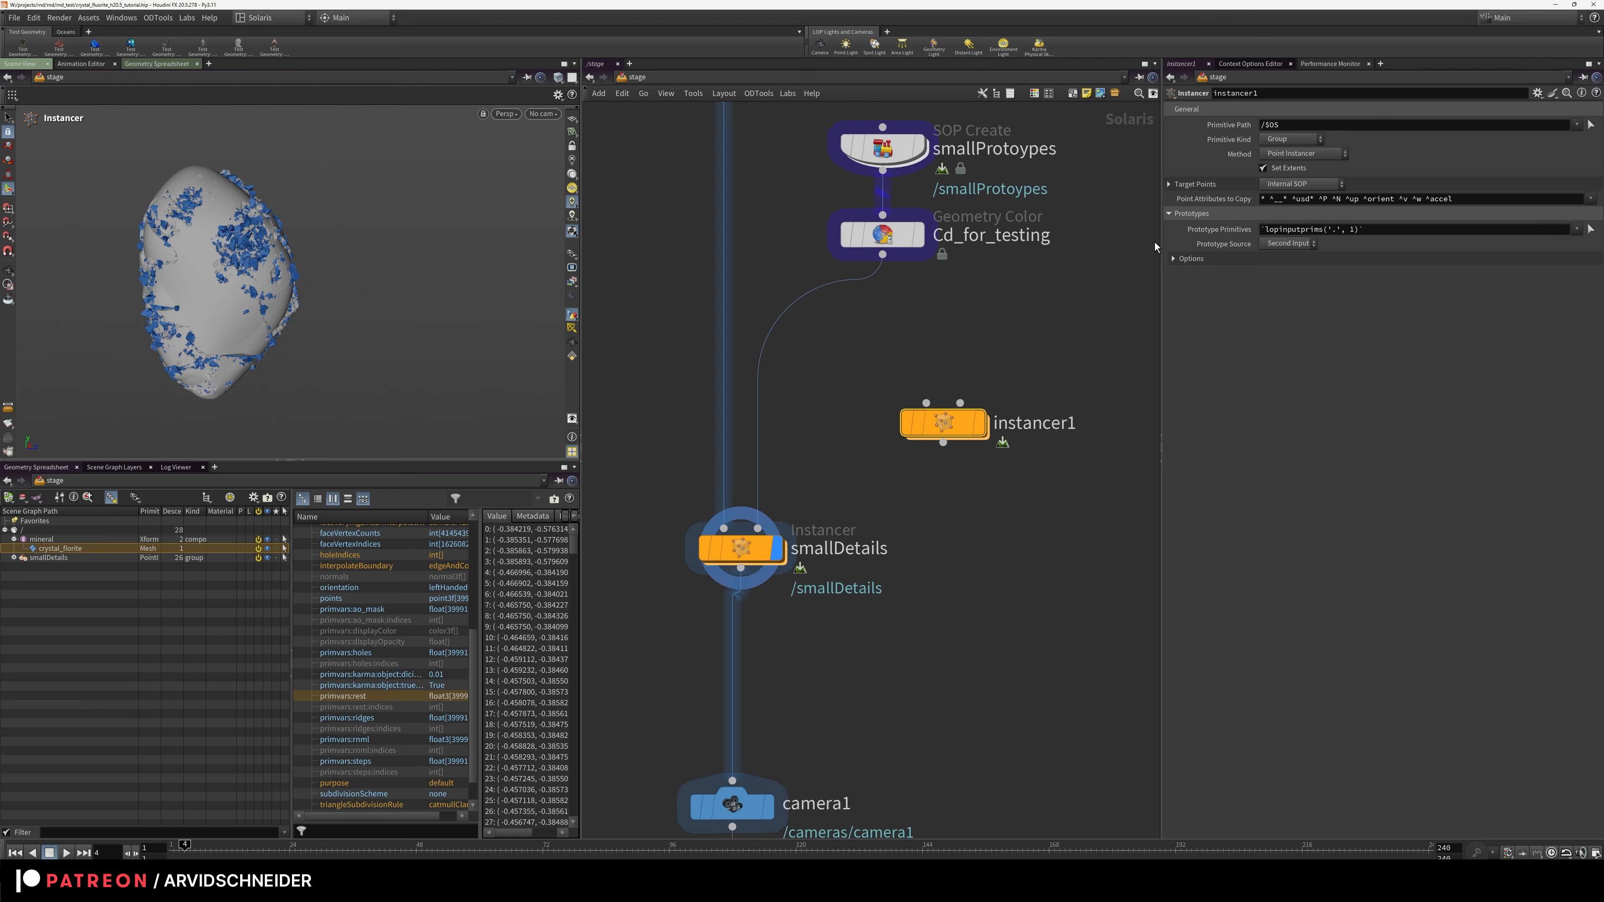
pyautogui.doubleClick(960, 426)
pyautogui.click(635, 79)
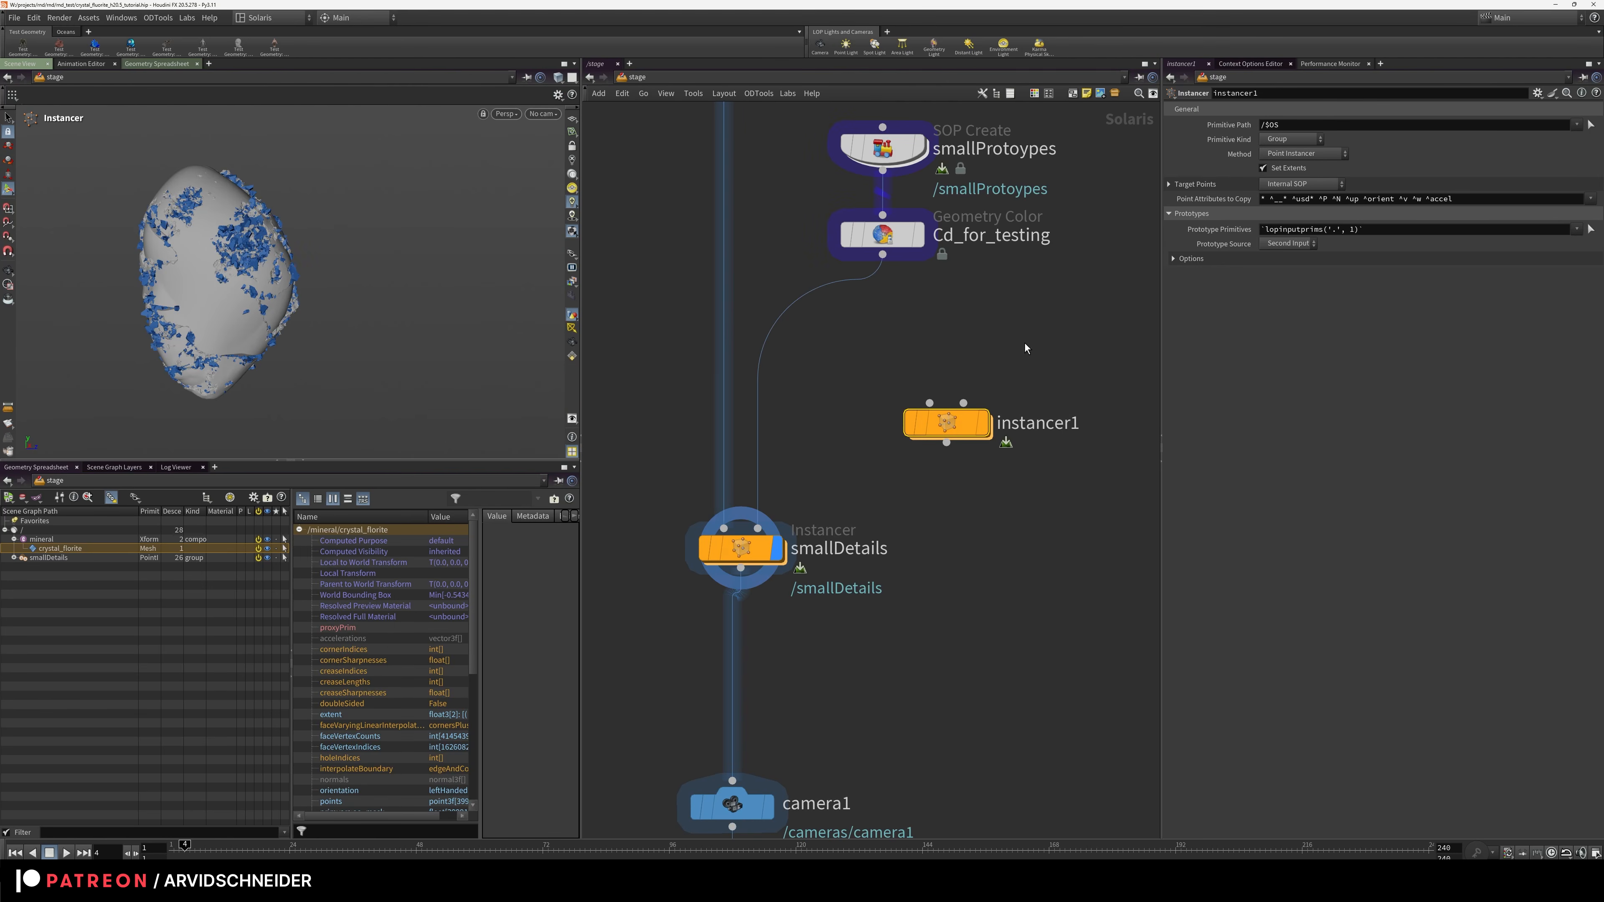
# Compare the new instancer's target points and prototype primitives with smallDetails, and delete the new node
pyautogui.click(1341, 184)
pyautogui.press('Escape')
pyautogui.click(772, 554)
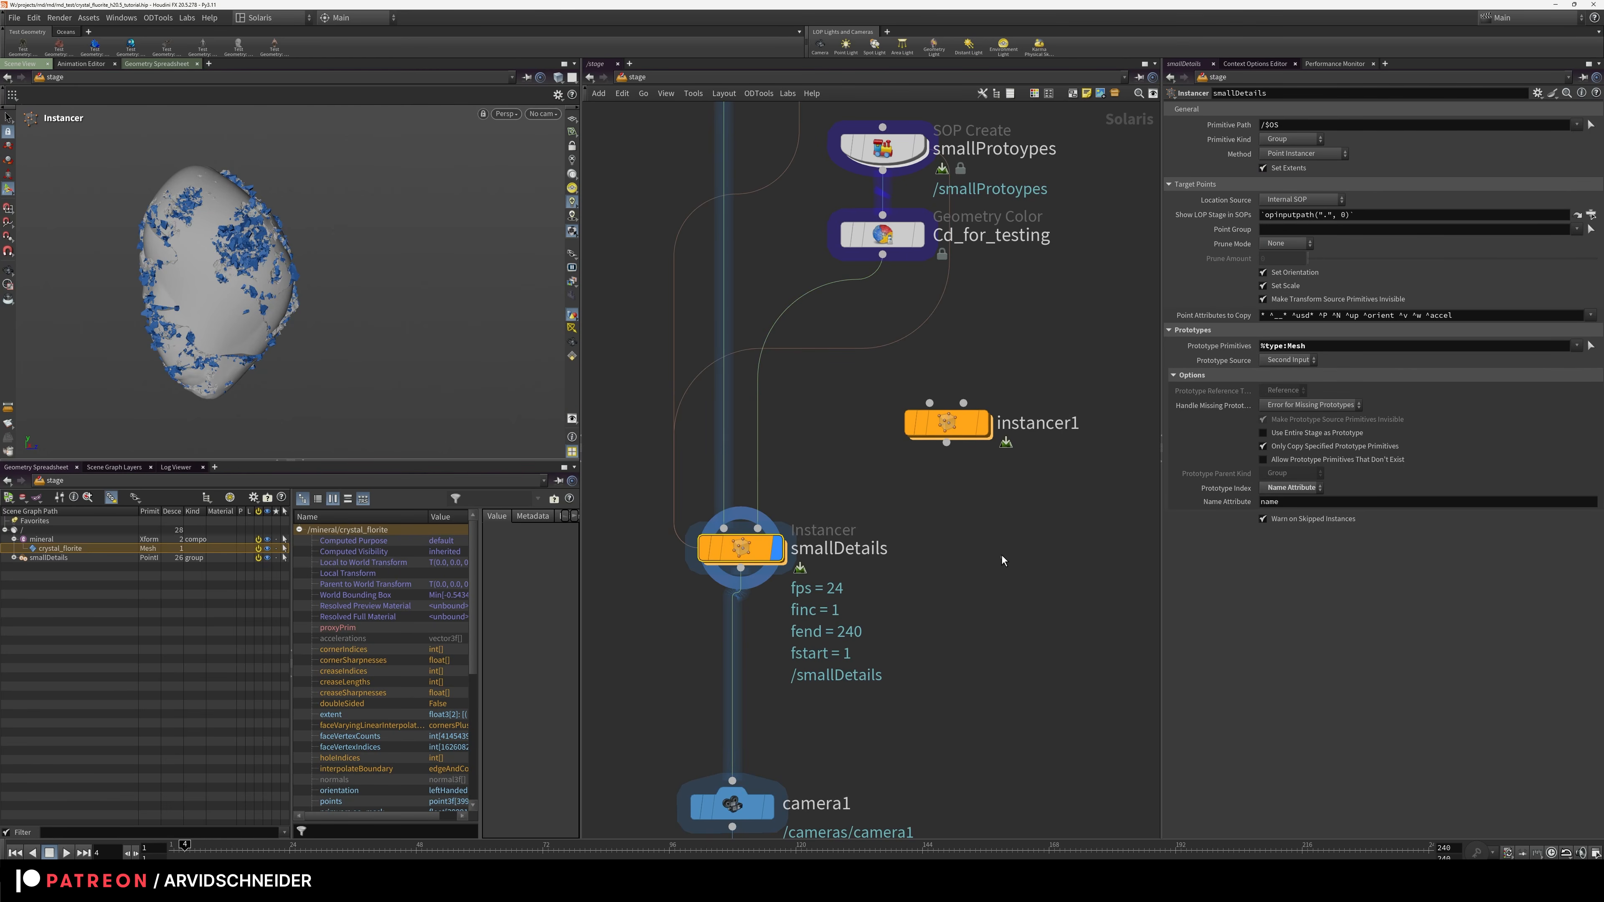
pyautogui.moveTo(664, 490); pyautogui.dragTo(835, 601)
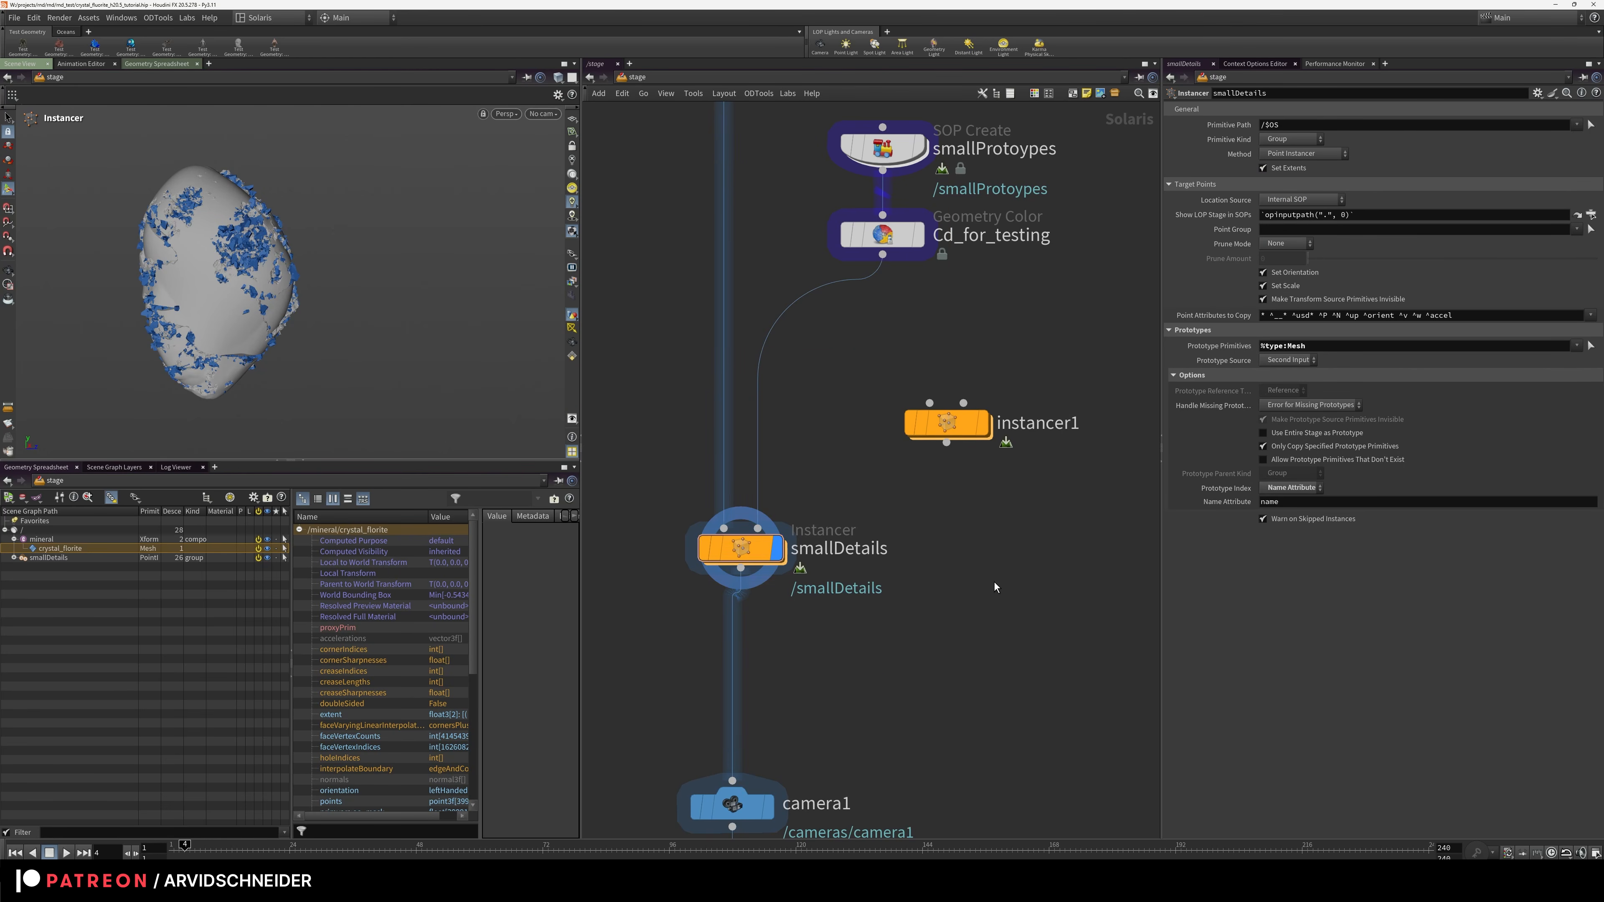
pyautogui.click(1021, 423)
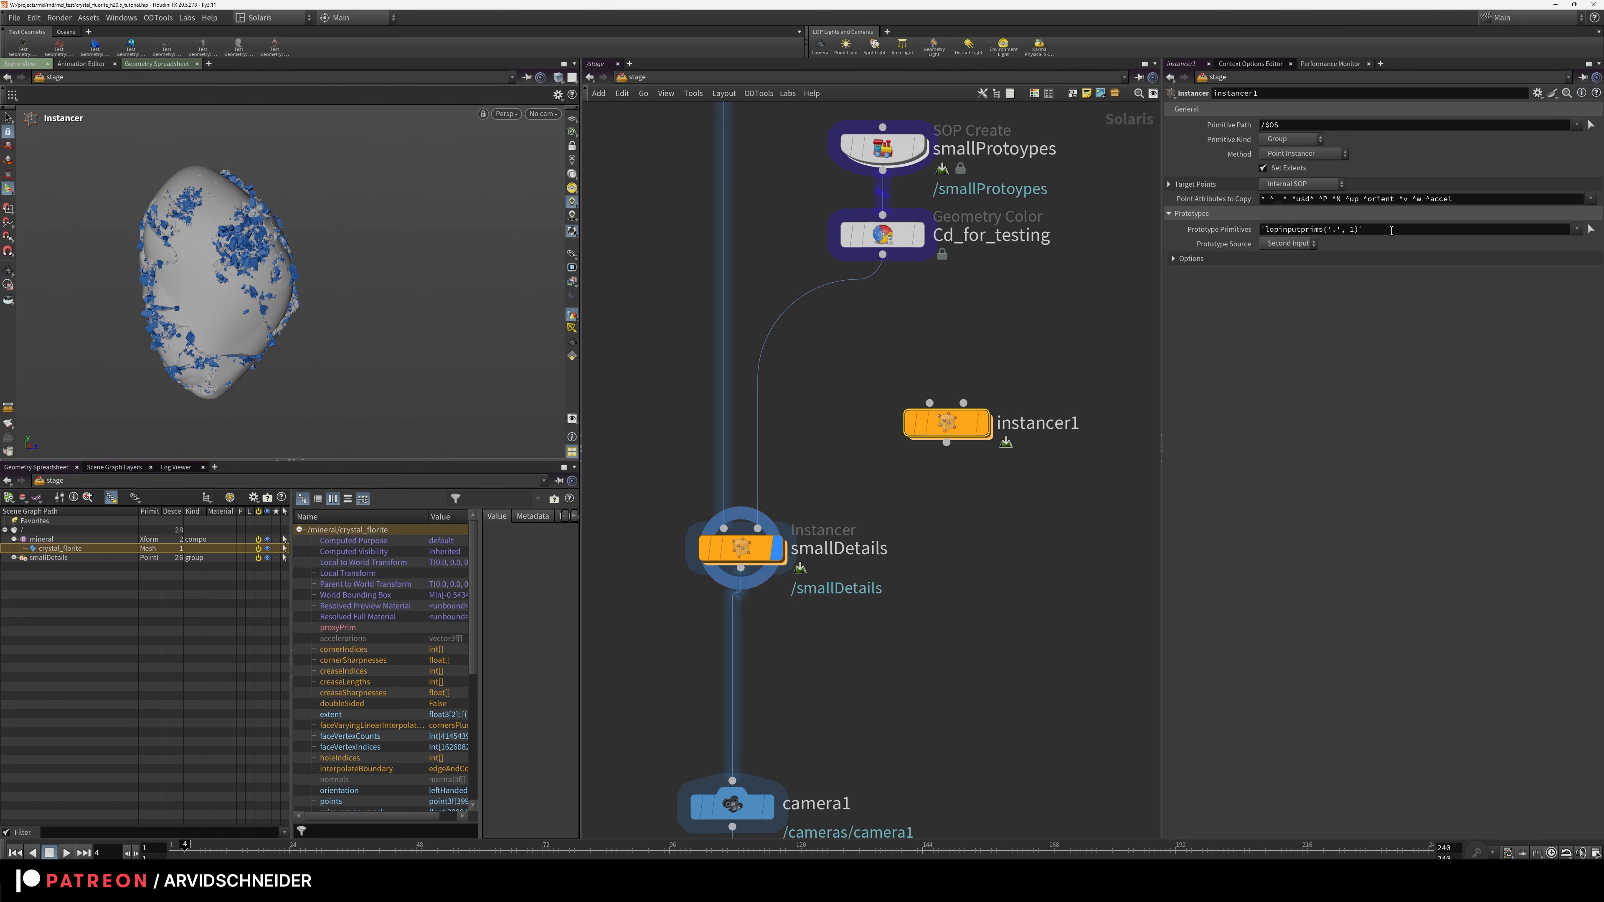
pyautogui.moveTo(1391, 229); pyautogui.dragTo(1159, 263)
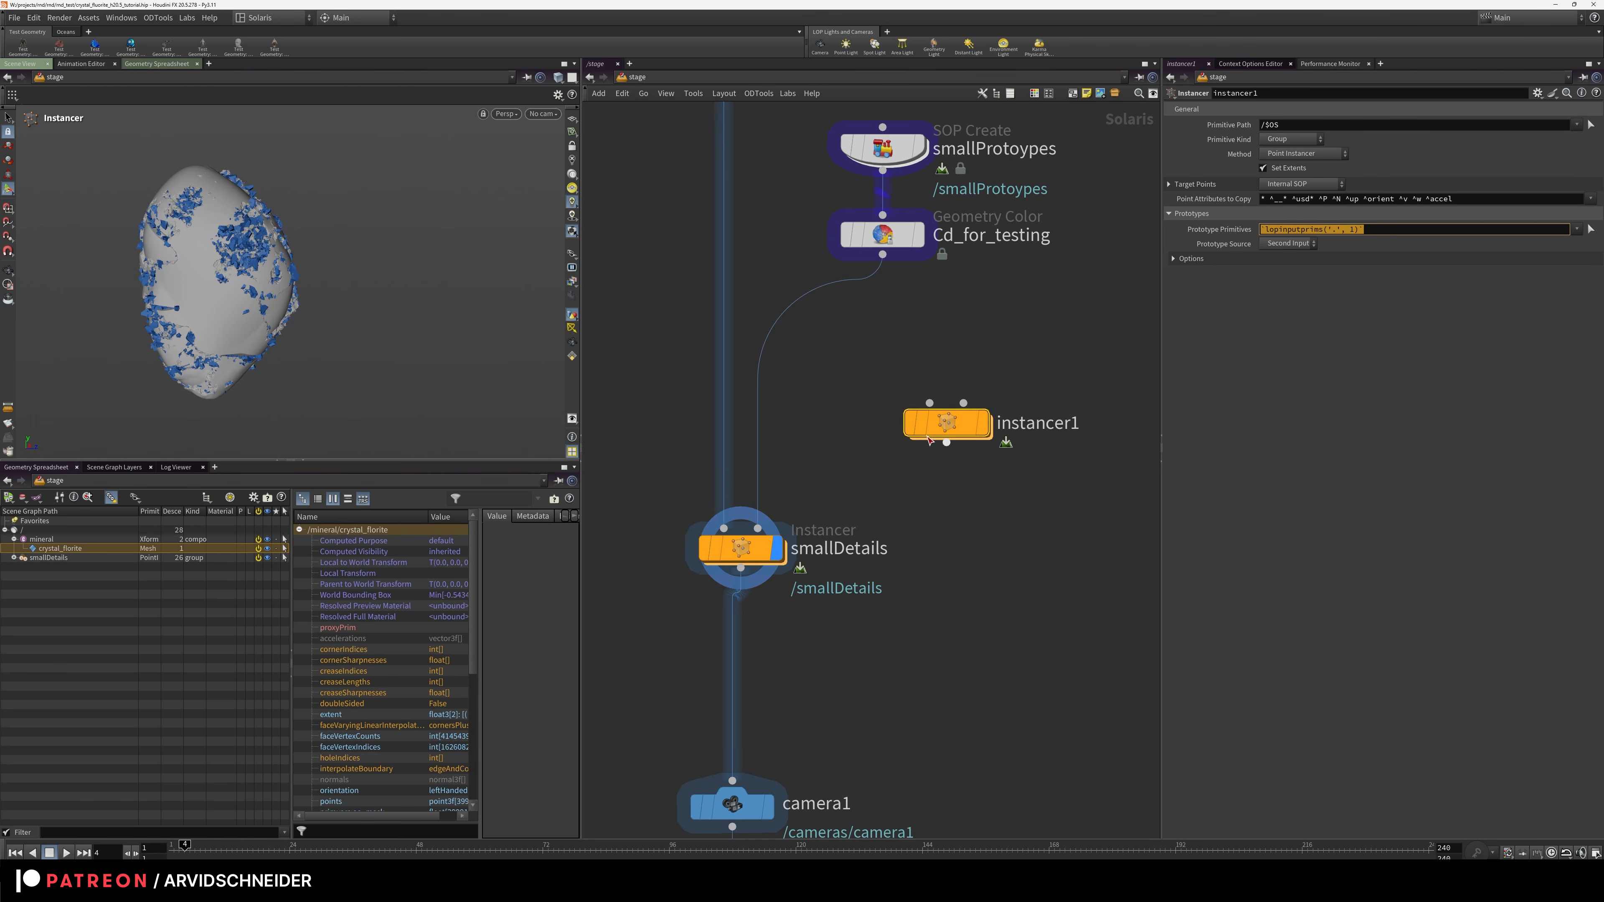
pyautogui.press('Delete')
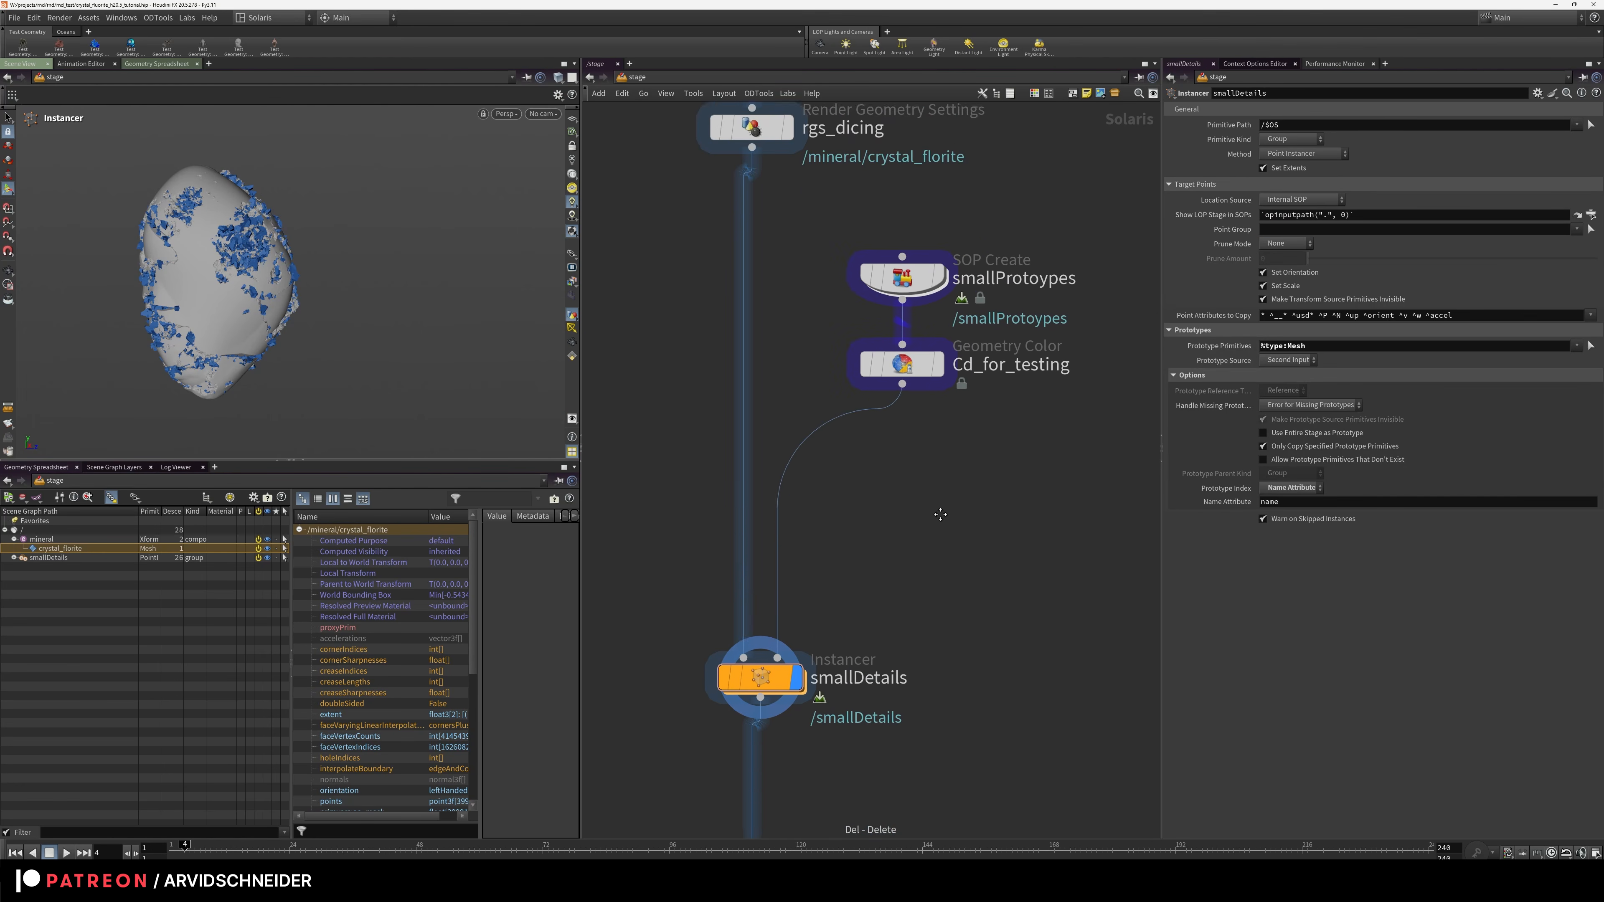
# Display the smallProtoypes node, view its shaded geometry and open its inner geometry network
pyautogui.click(937, 320)
pyautogui.press('Escape')
pyautogui.press('g')
pyautogui.moveTo(363, 268)
pyautogui.mouseDown()
pyautogui.moveTo(306, 291)
pyautogui.moveTo(458, 276)
pyautogui.mouseUp()
pyautogui.hotkey('shift', 'w')
pyautogui.hotkey('shift', 'w')
pyautogui.hotkey('shift', 'w')
pyautogui.moveTo(922, 350)
pyautogui.doubleClick(903, 308)
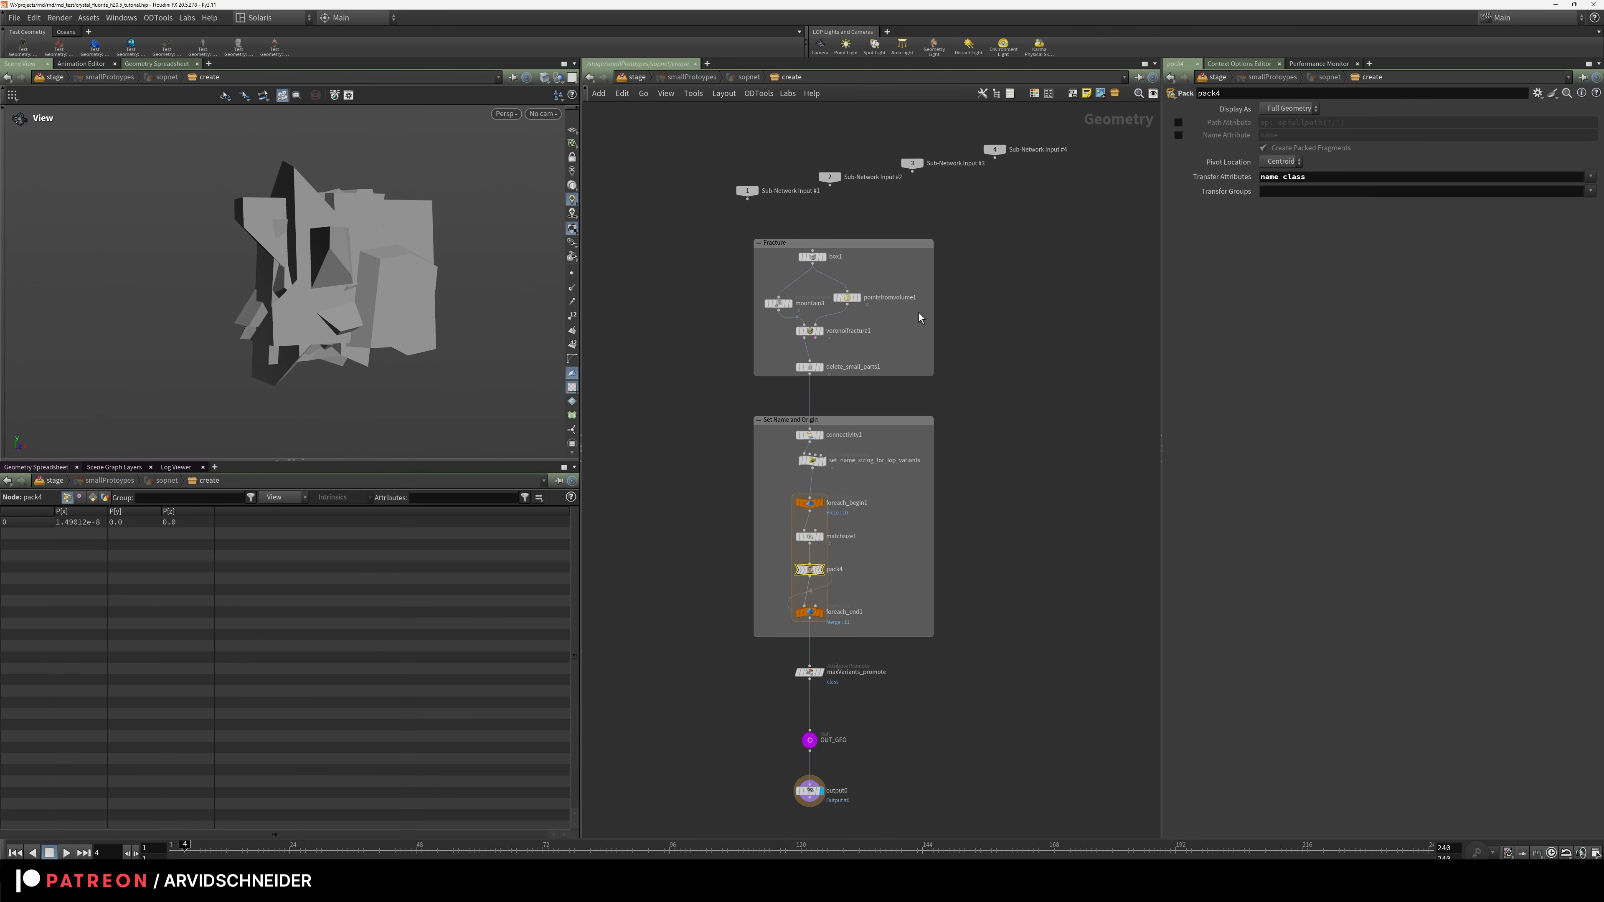
pyautogui.press('f')
pyautogui.scroll(5, 790, 316)
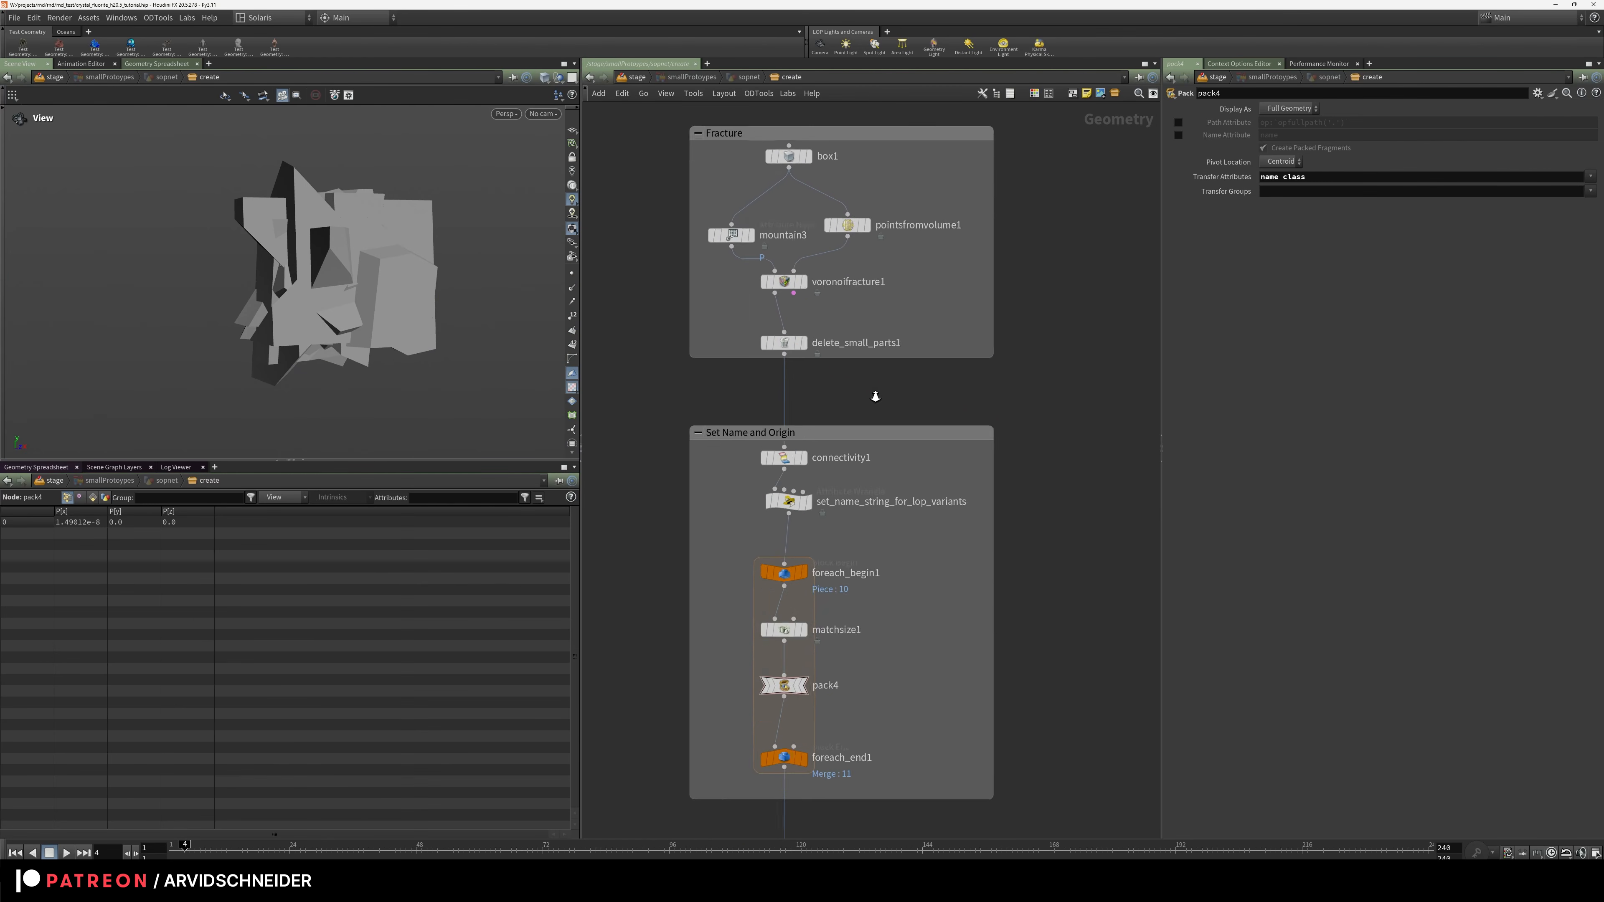
# Display box1 in the Fracture group, enlarge the viewport and inspect the cube
pyautogui.click(858, 335)
pyautogui.press('f')
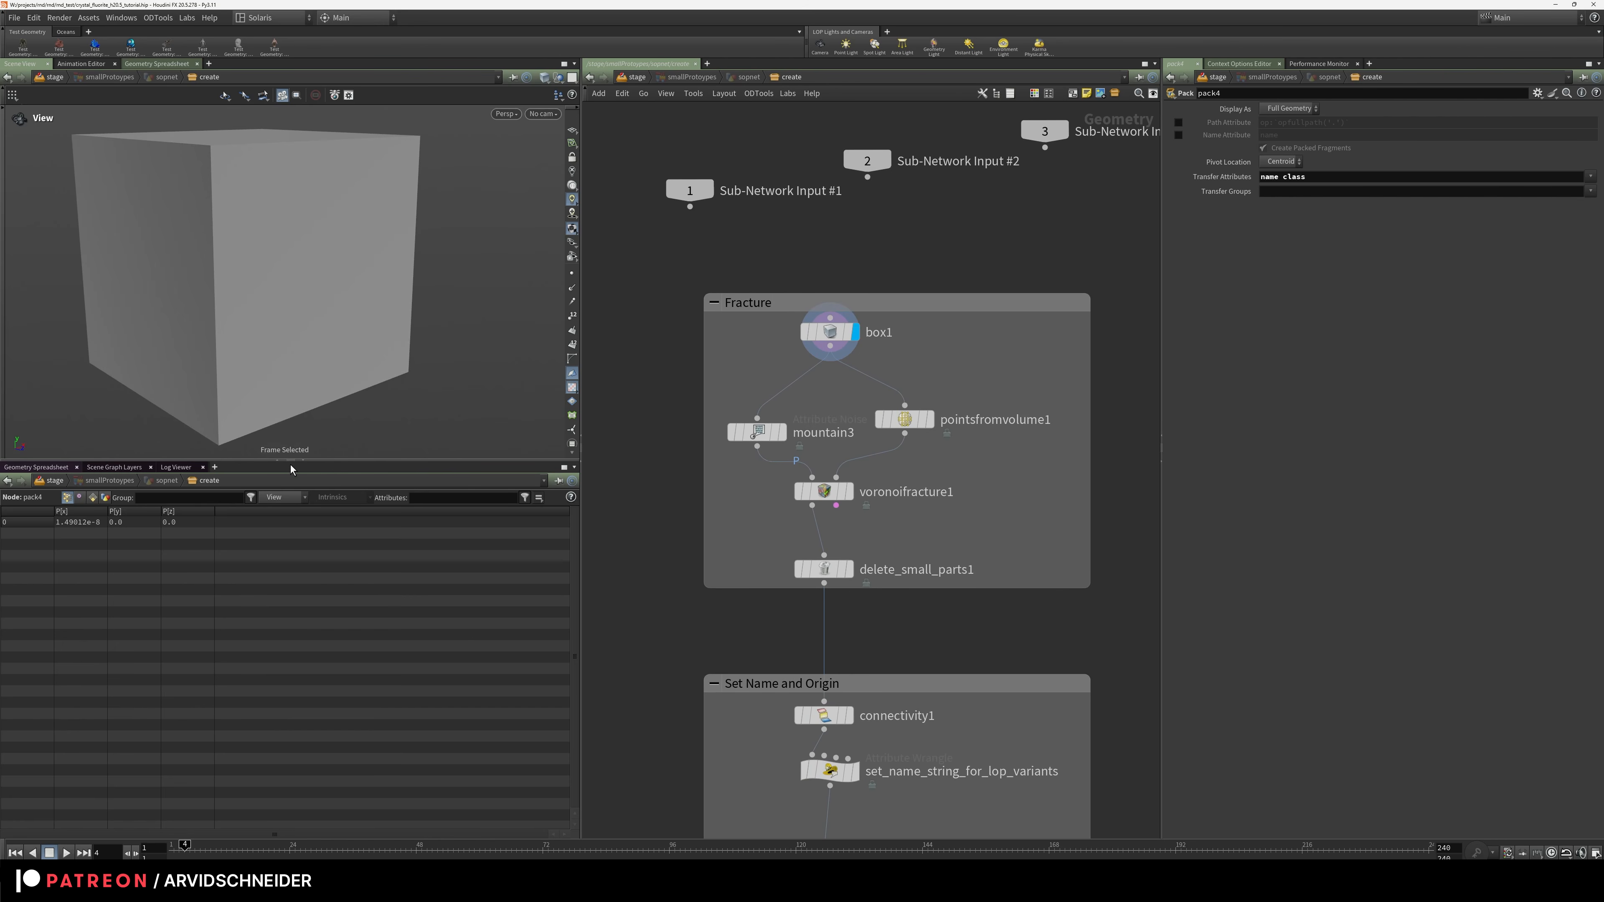
pyautogui.moveTo(292, 460); pyautogui.dragTo(292, 648)
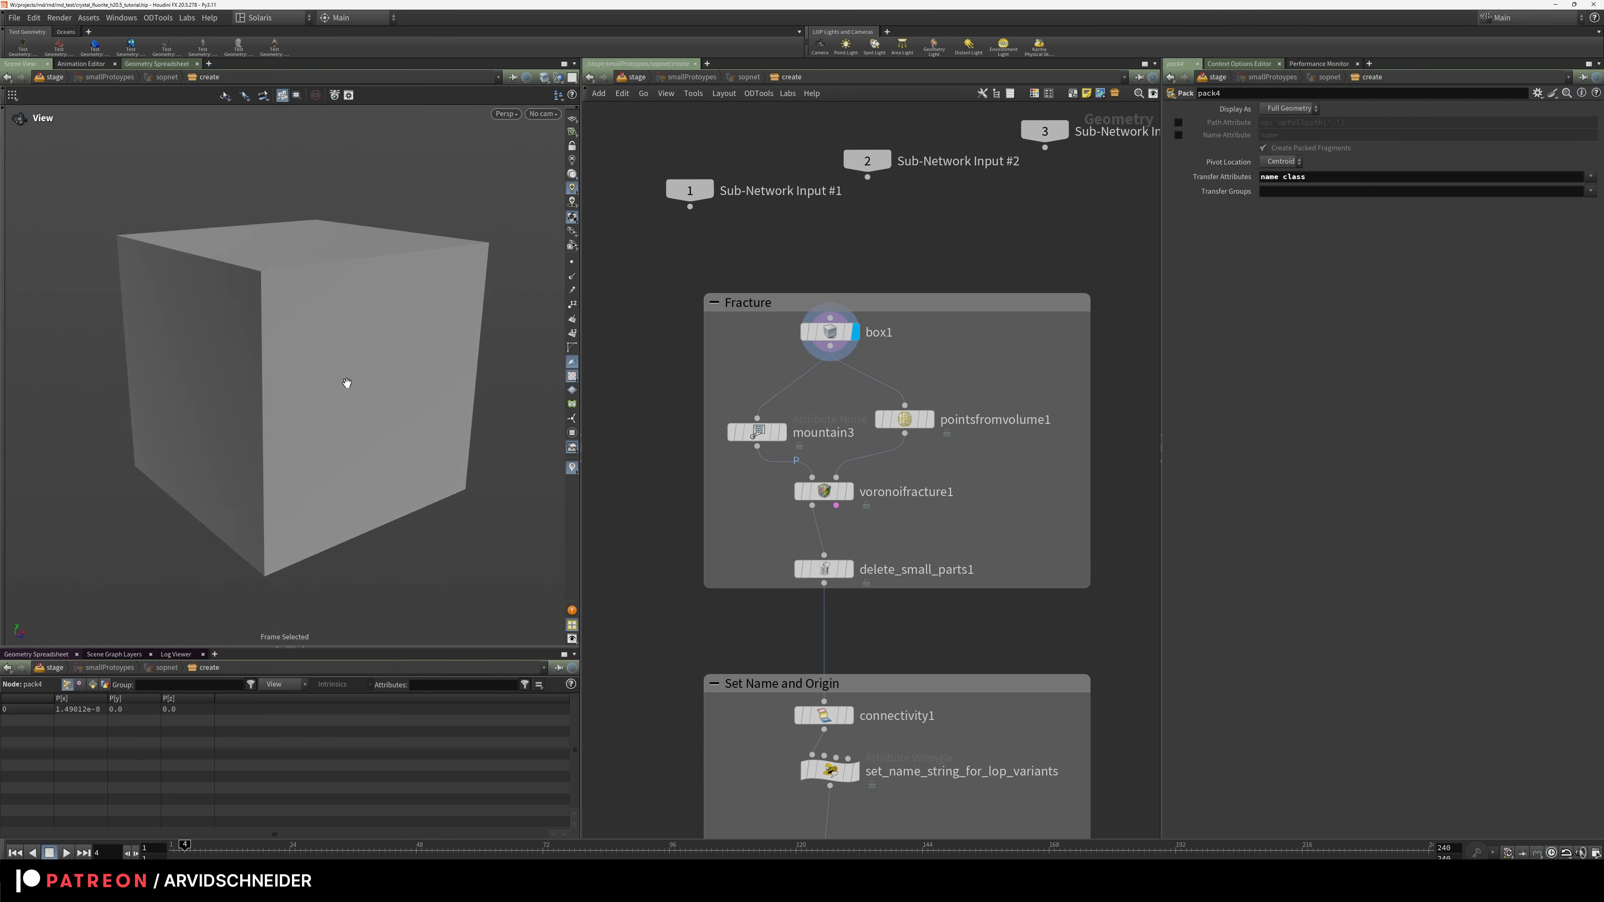
pyautogui.moveTo(362, 430); pyautogui.dragTo(409, 397)
pyautogui.moveTo(971, 380); pyautogui.dragTo(984, 297, button='middle')
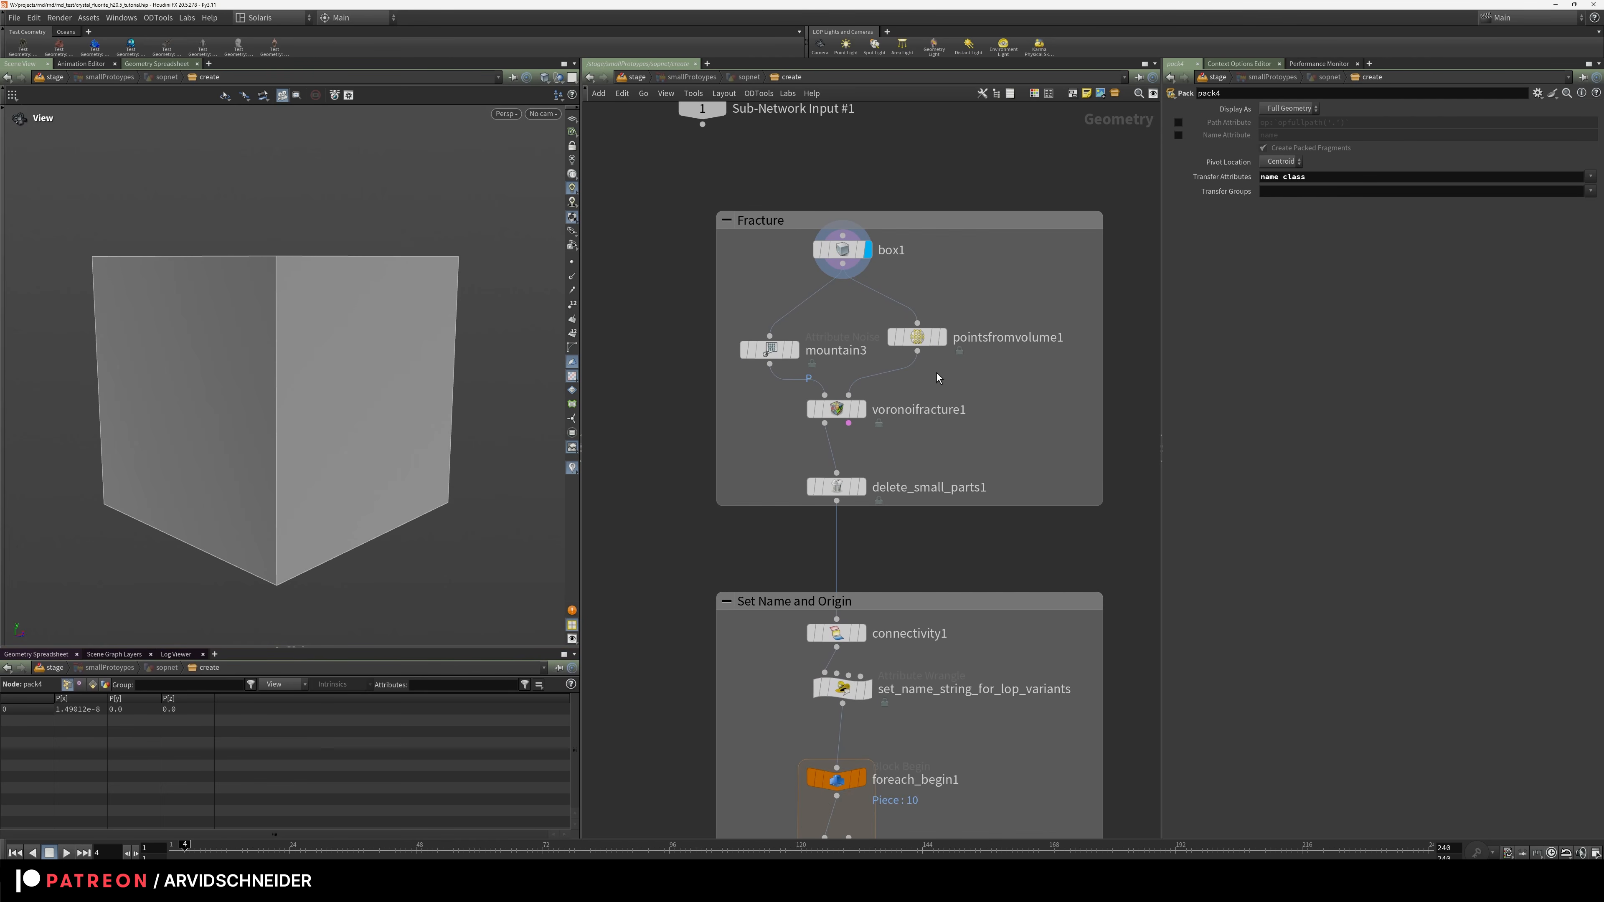
# Display pointsfromvolume1 and mountain3 in turn to examine the fracture points and the noised box
pyautogui.click(943, 337)
pyautogui.moveTo(404, 398); pyautogui.dragTo(335, 412)
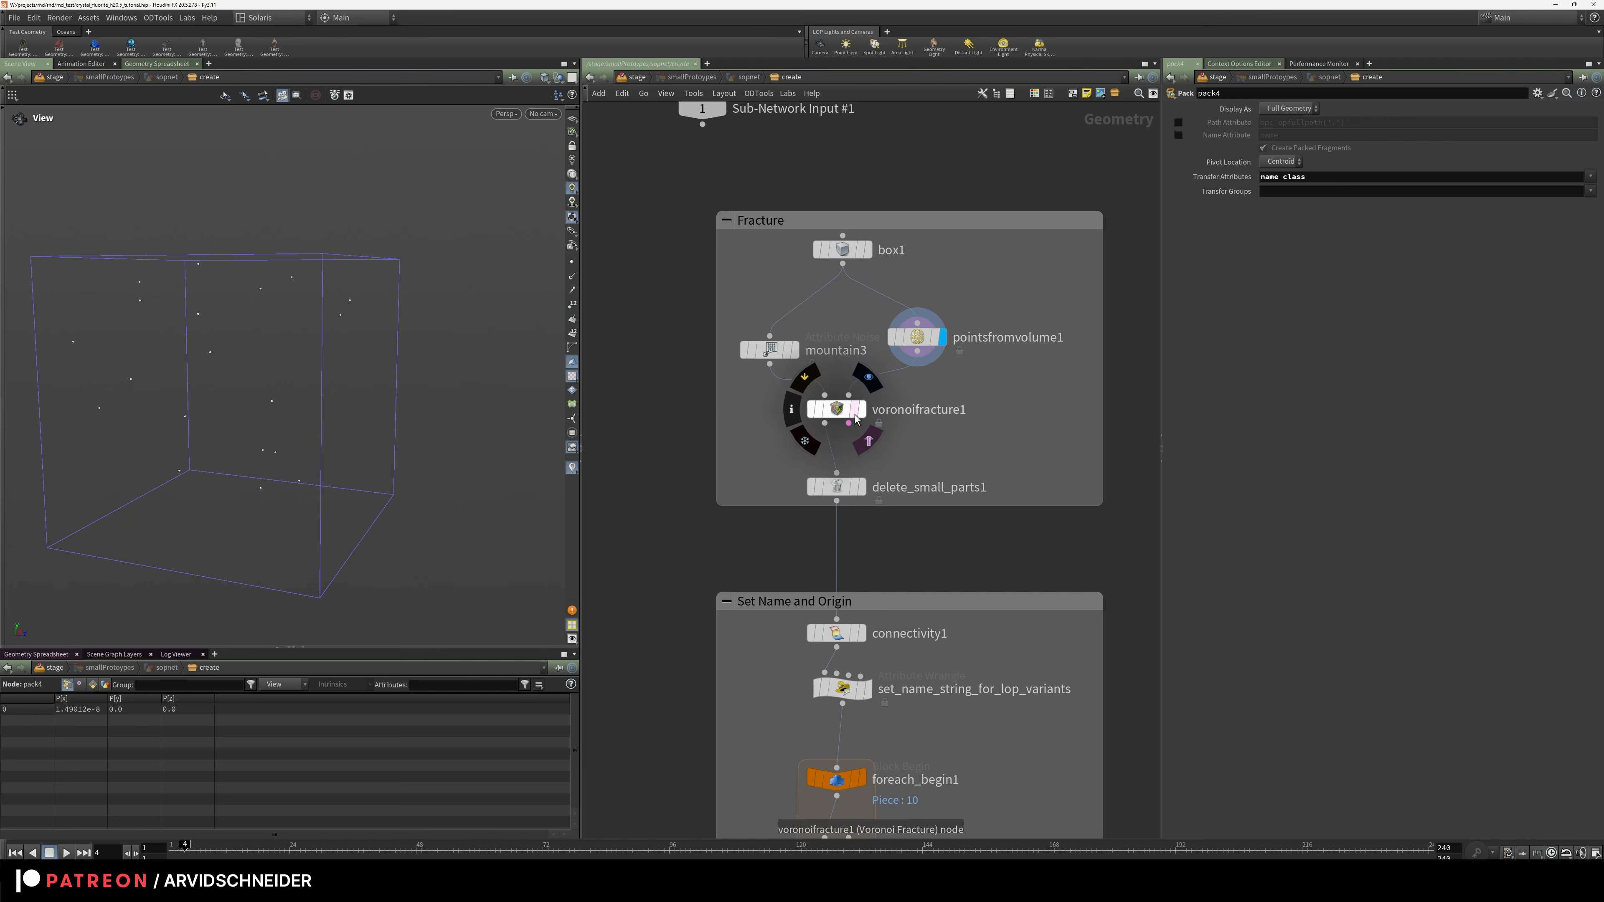
pyautogui.click(795, 350)
pyautogui.hotkey('shift', 'w')
pyautogui.moveTo(346, 382)
pyautogui.mouseDown()
pyautogui.moveTo(308, 434)
pyautogui.moveTo(302, 379)
pyautogui.moveTo(276, 391)
pyautogui.moveTo(330, 405)
pyautogui.moveTo(282, 404)
pyautogui.mouseUp()
pyautogui.hotkey('shift', 'w')
# Display voronoifracture1 and add an Exploded View node after it to examine the fractured pieces
pyautogui.click(863, 409)
pyautogui.hotkey('shift', 'w')
pyautogui.hotkey('shift', 'w')
pyautogui.press('Tab')
pyautogui.write('ex')
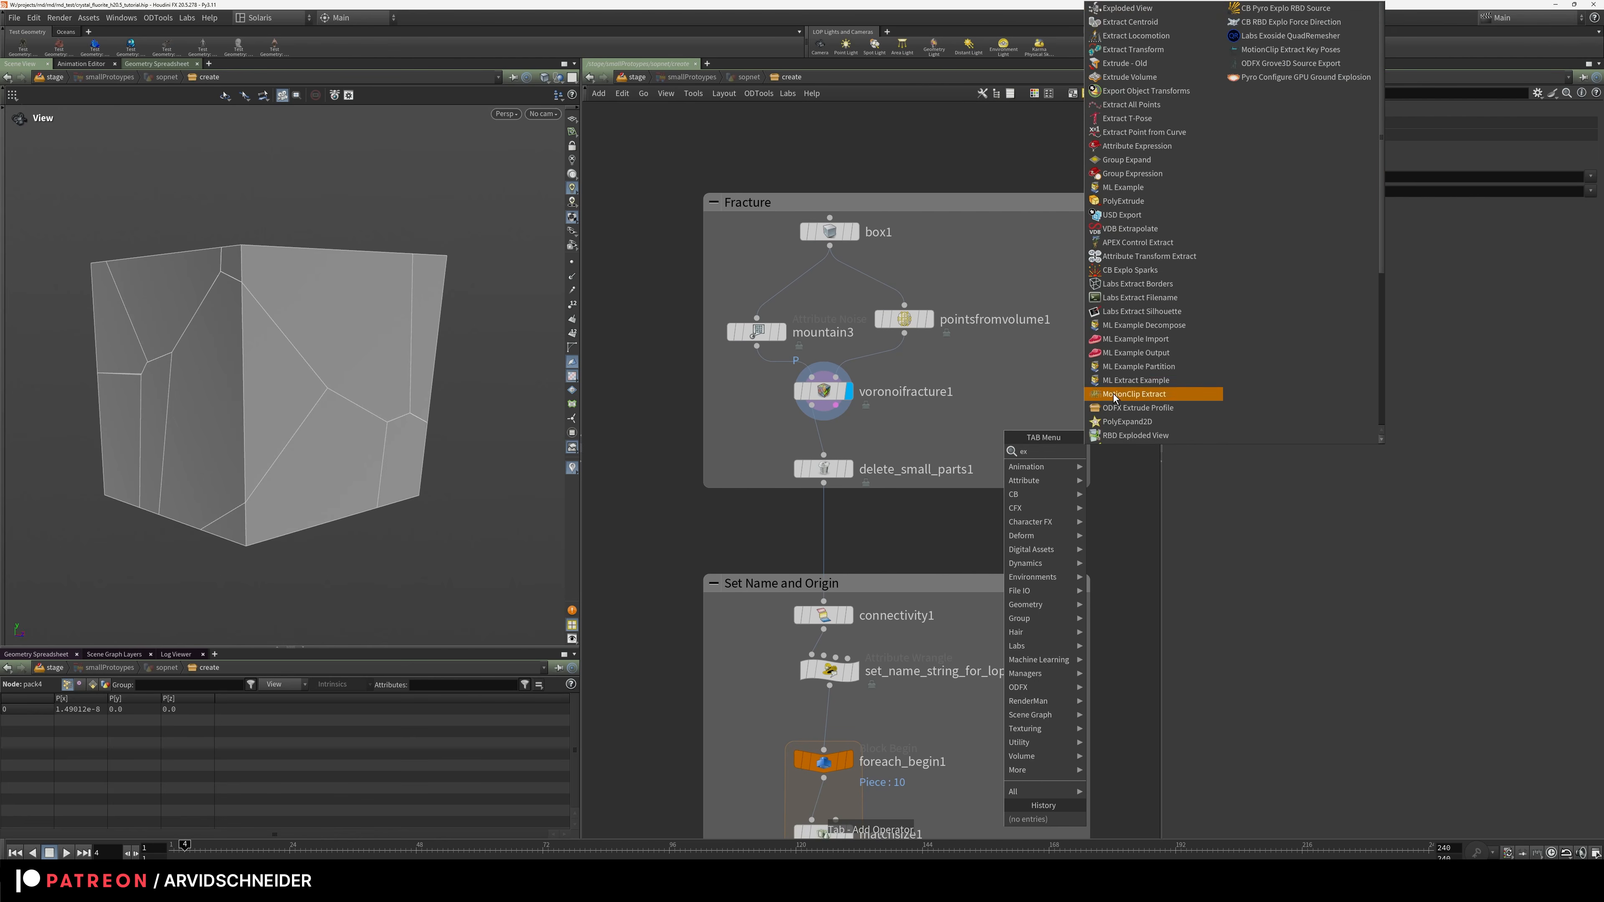
pyautogui.write('pl')
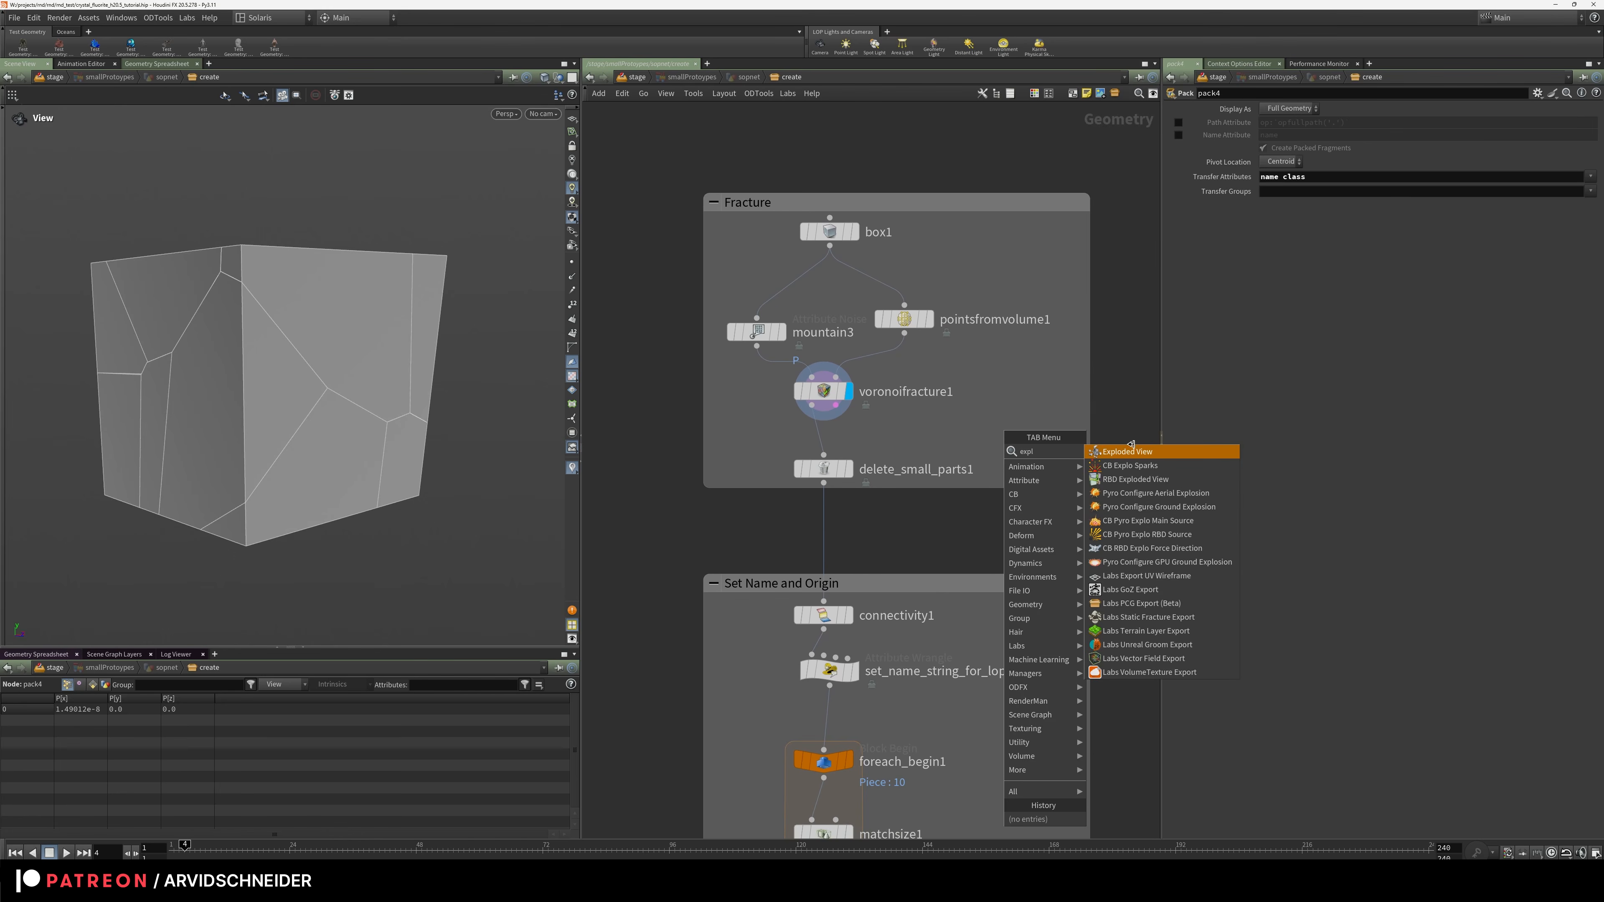
pyautogui.press('Return')
pyautogui.click(1037, 383)
pyautogui.scroll(-5, 358, 514)
pyautogui.moveTo(450, 517); pyautogui.dragTo(414, 455)
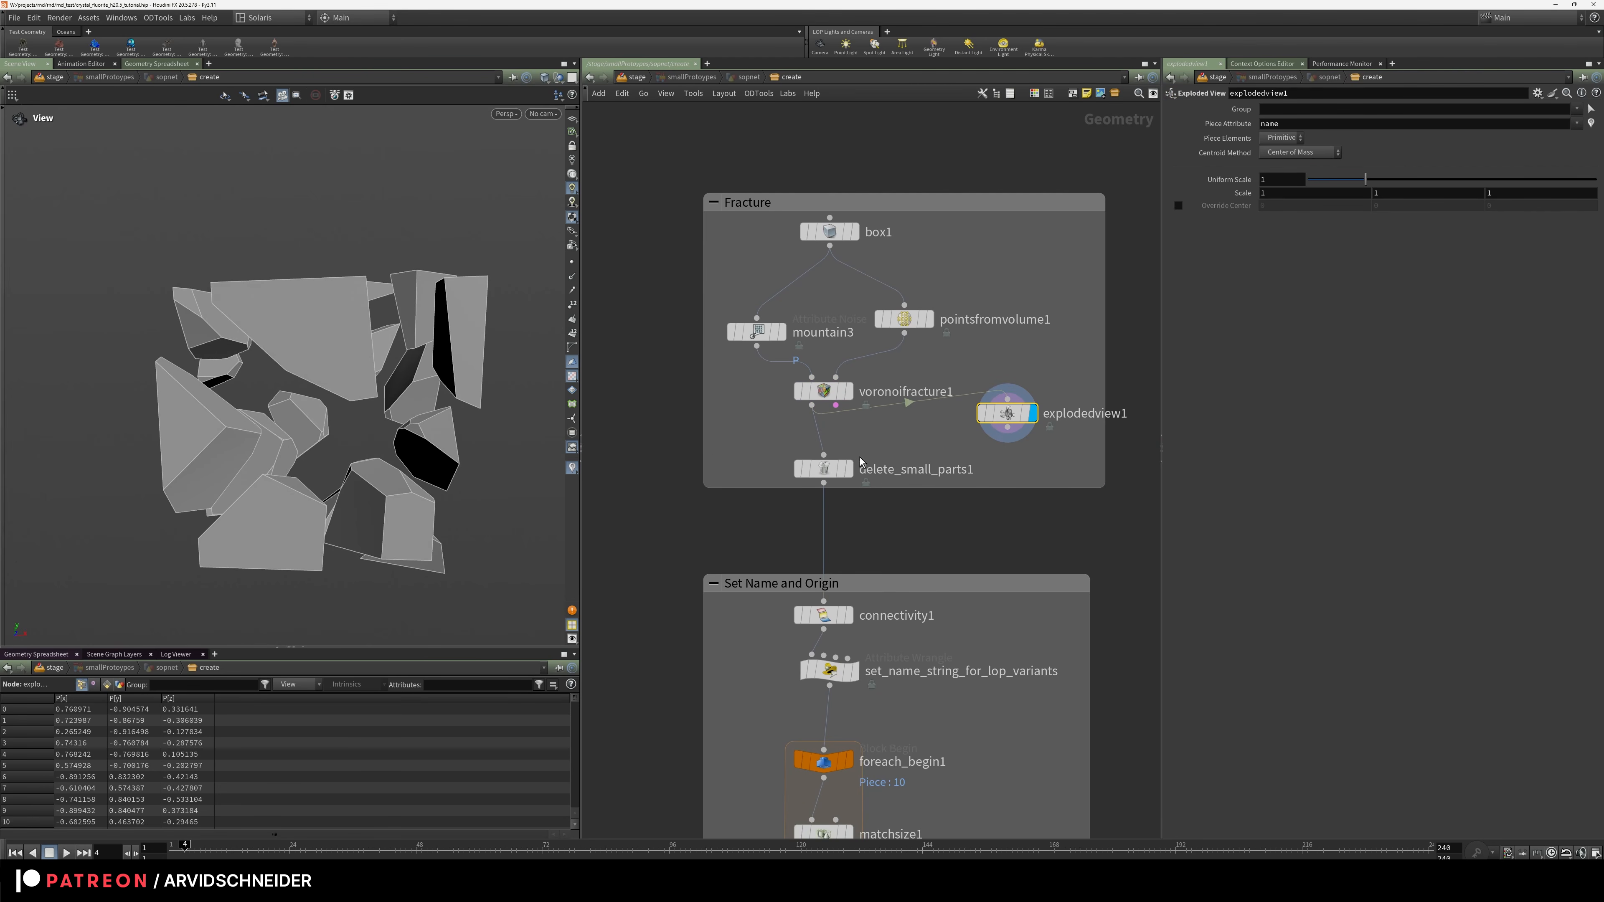
# Check the delete_small_parts1 output and rewire it into the Exploded View node
pyautogui.click(851, 473)
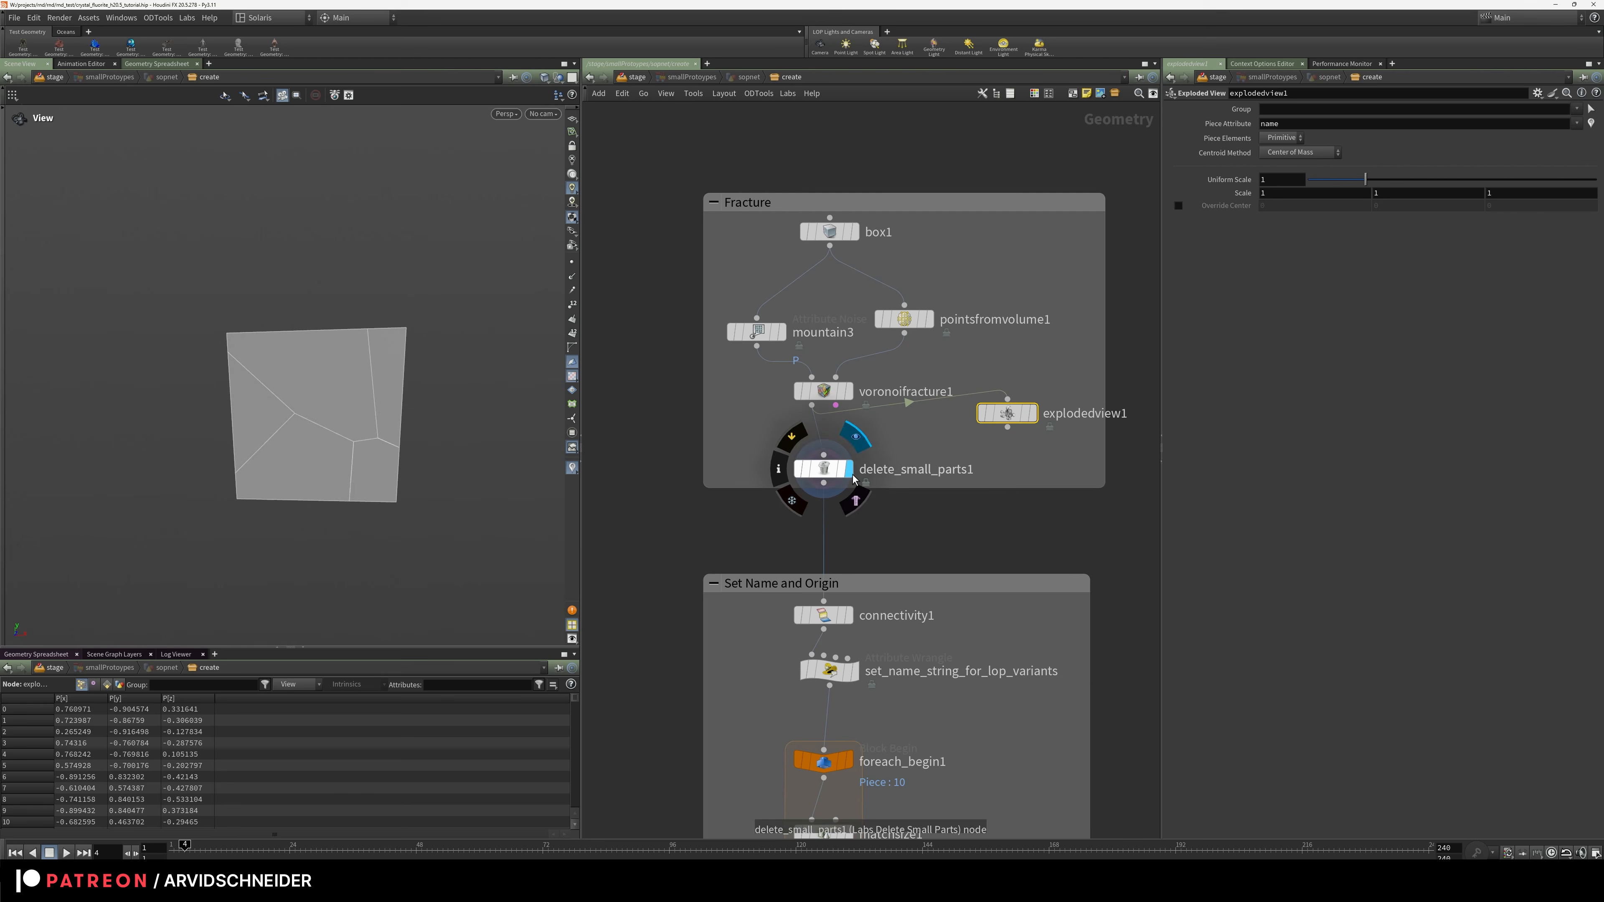
pyautogui.click(823, 485)
pyautogui.click(1008, 400)
pyautogui.moveTo(1003, 416); pyautogui.dragTo(964, 499)
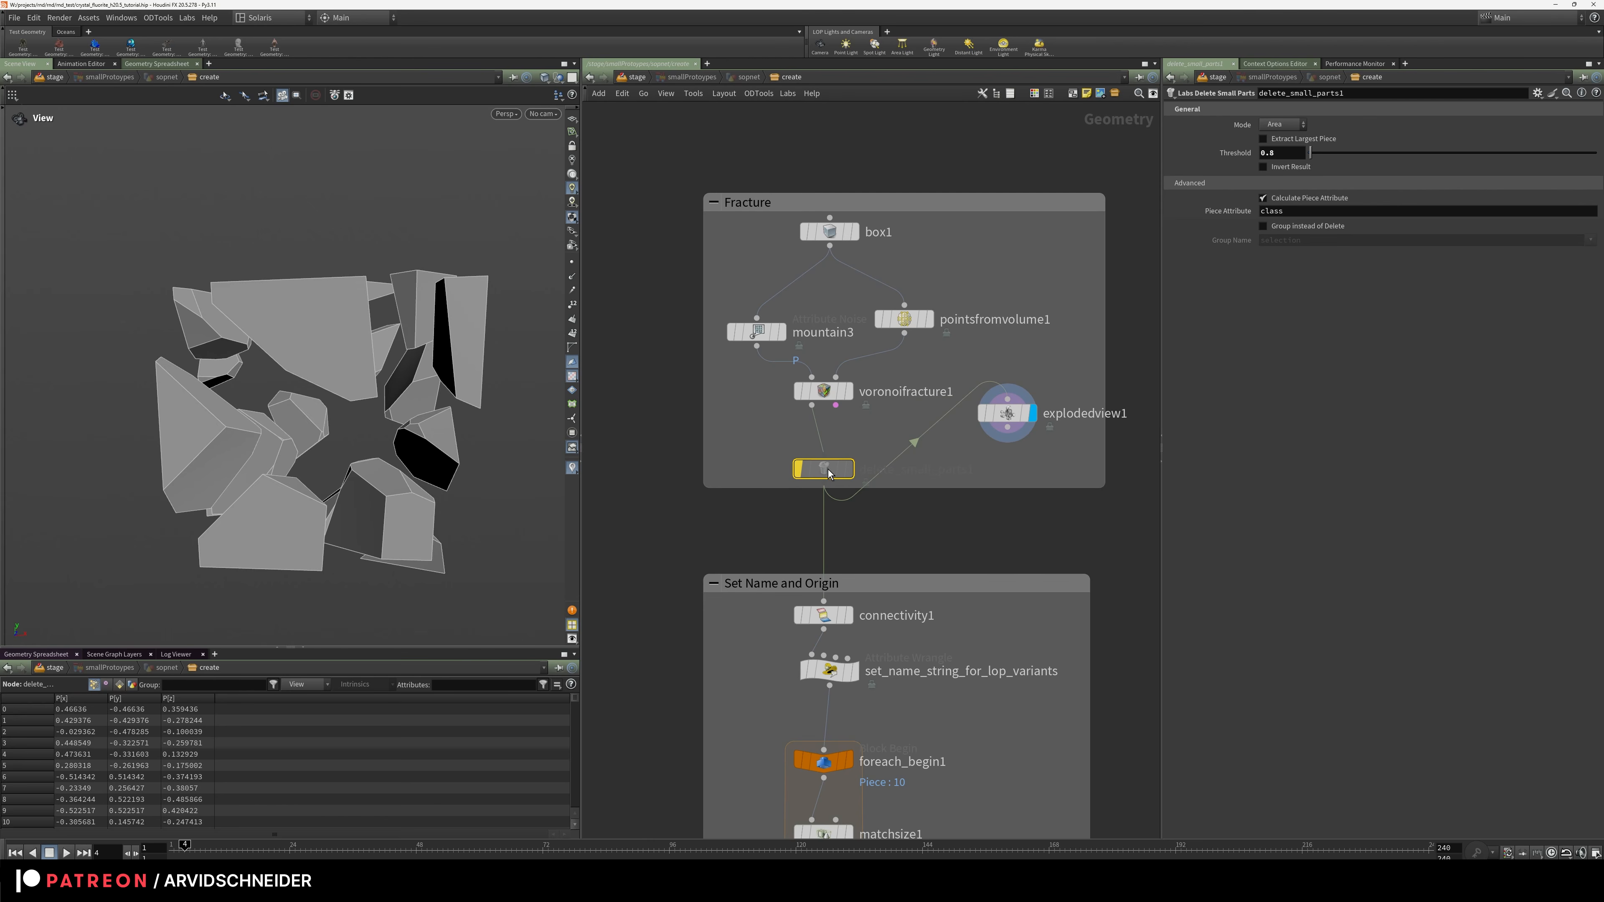
# Toggle the bypass of delete_small_parts1 to compare the exploded pieces, and delete the Exploded View node
pyautogui.press('b')
pyautogui.press('b')
pyautogui.press('b')
pyautogui.moveTo(483, 410); pyautogui.dragTo(416, 413)
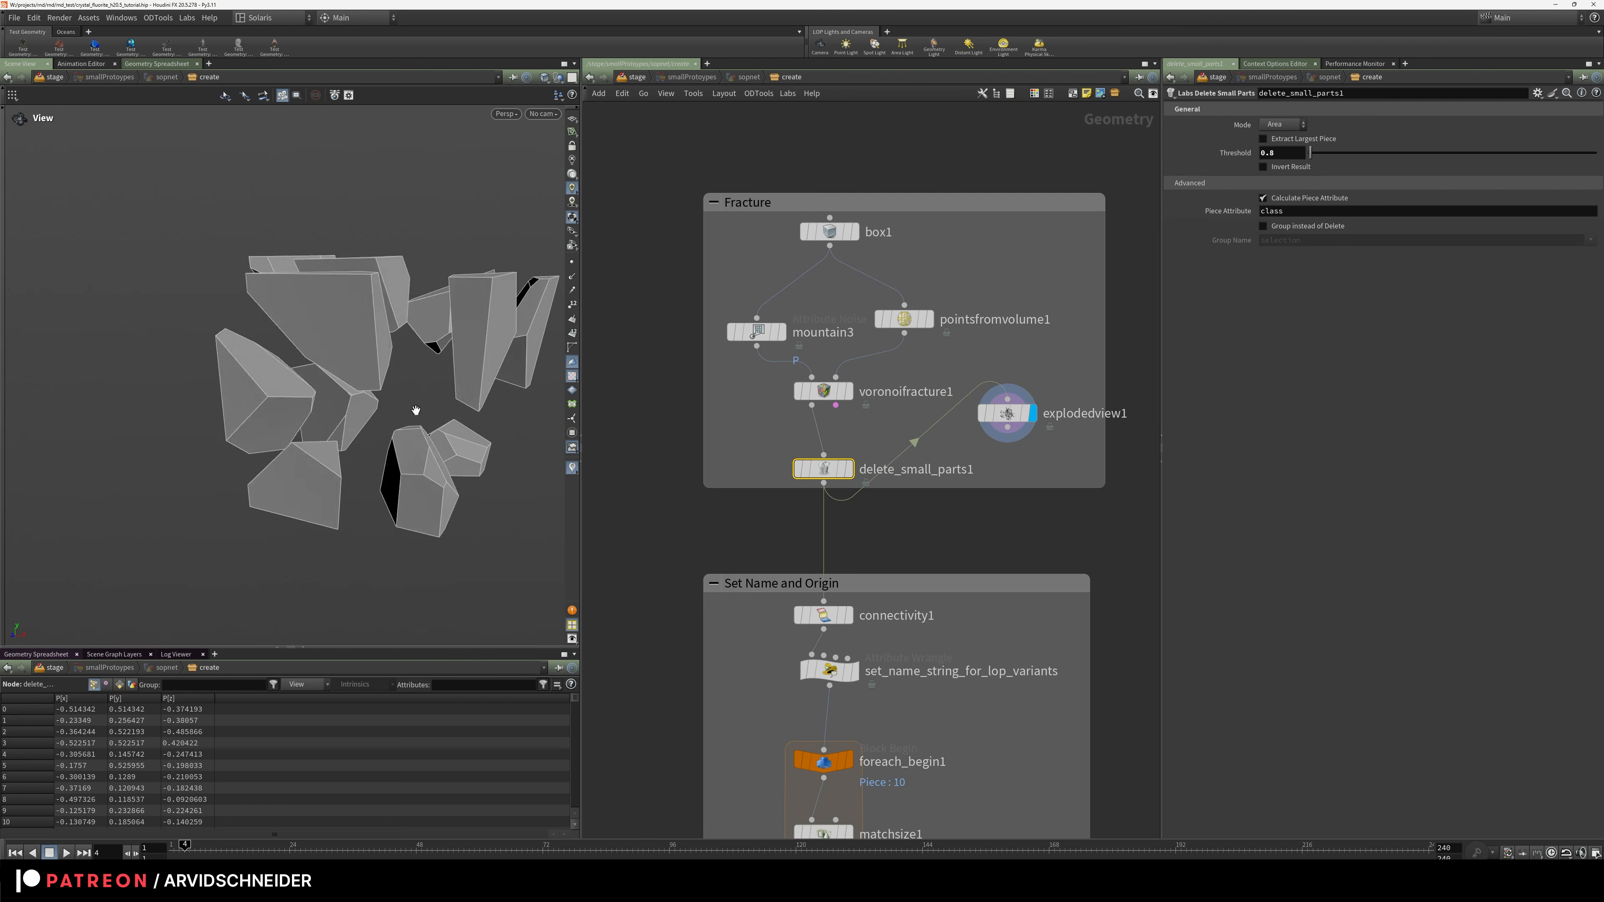
pyautogui.press('f')
pyautogui.click(1014, 416)
pyautogui.press('Delete')
# Display connectivity1 and visualize its class primitive attribute as colours on the pieces
pyautogui.moveTo(956, 527); pyautogui.dragTo(1004, 343, button='middle')
pyautogui.click(899, 435)
pyautogui.click(888, 428)
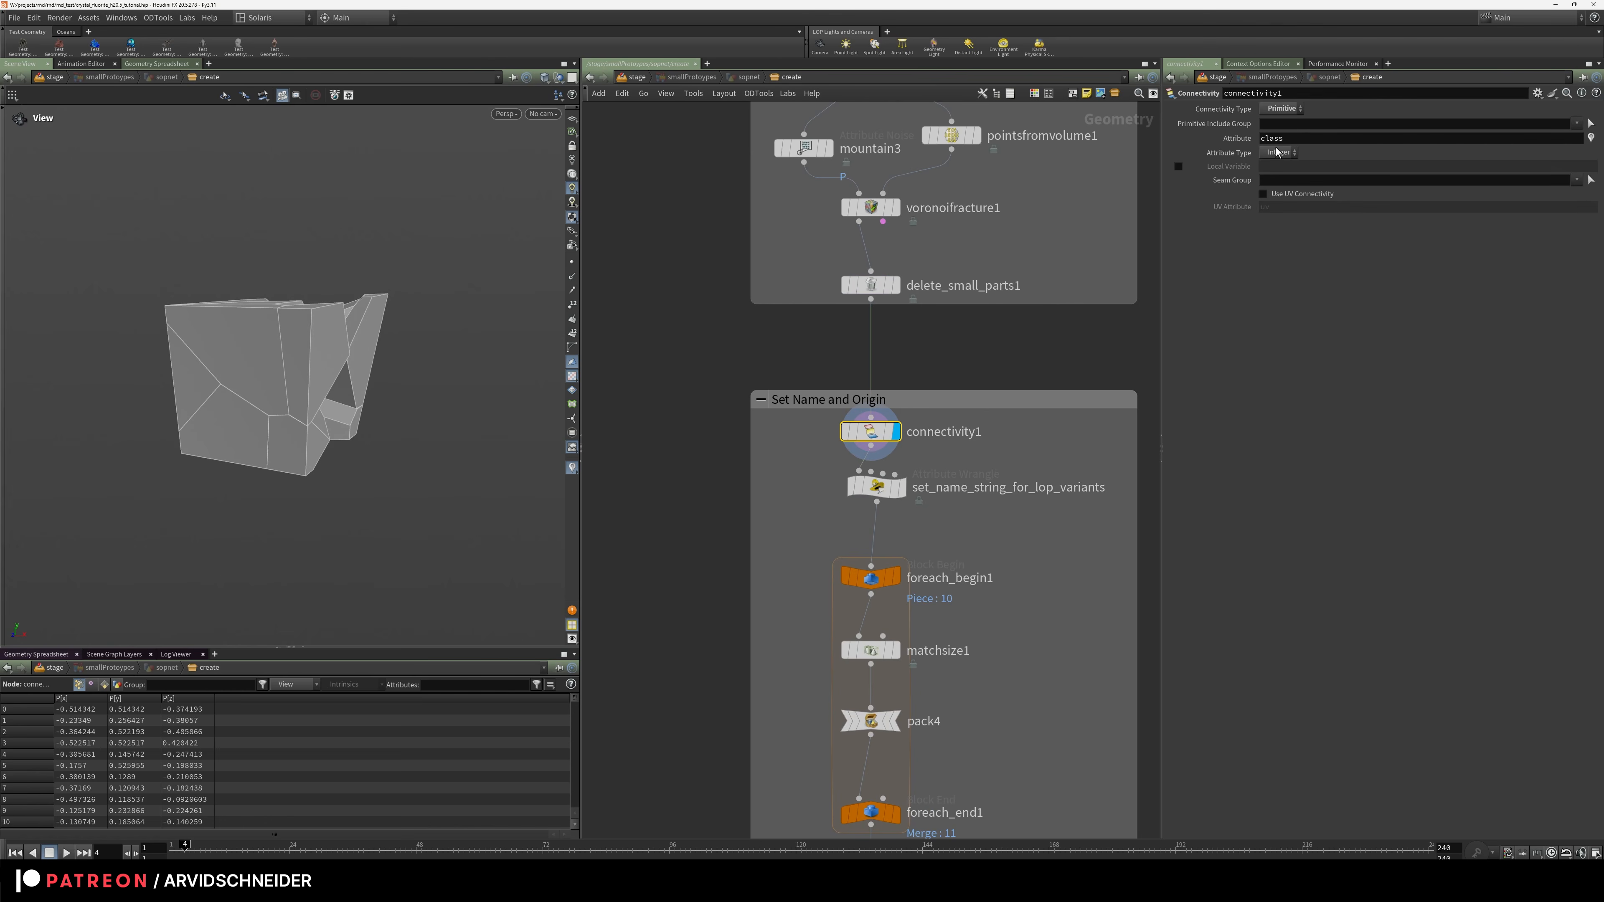
pyautogui.middleClick(870, 431)
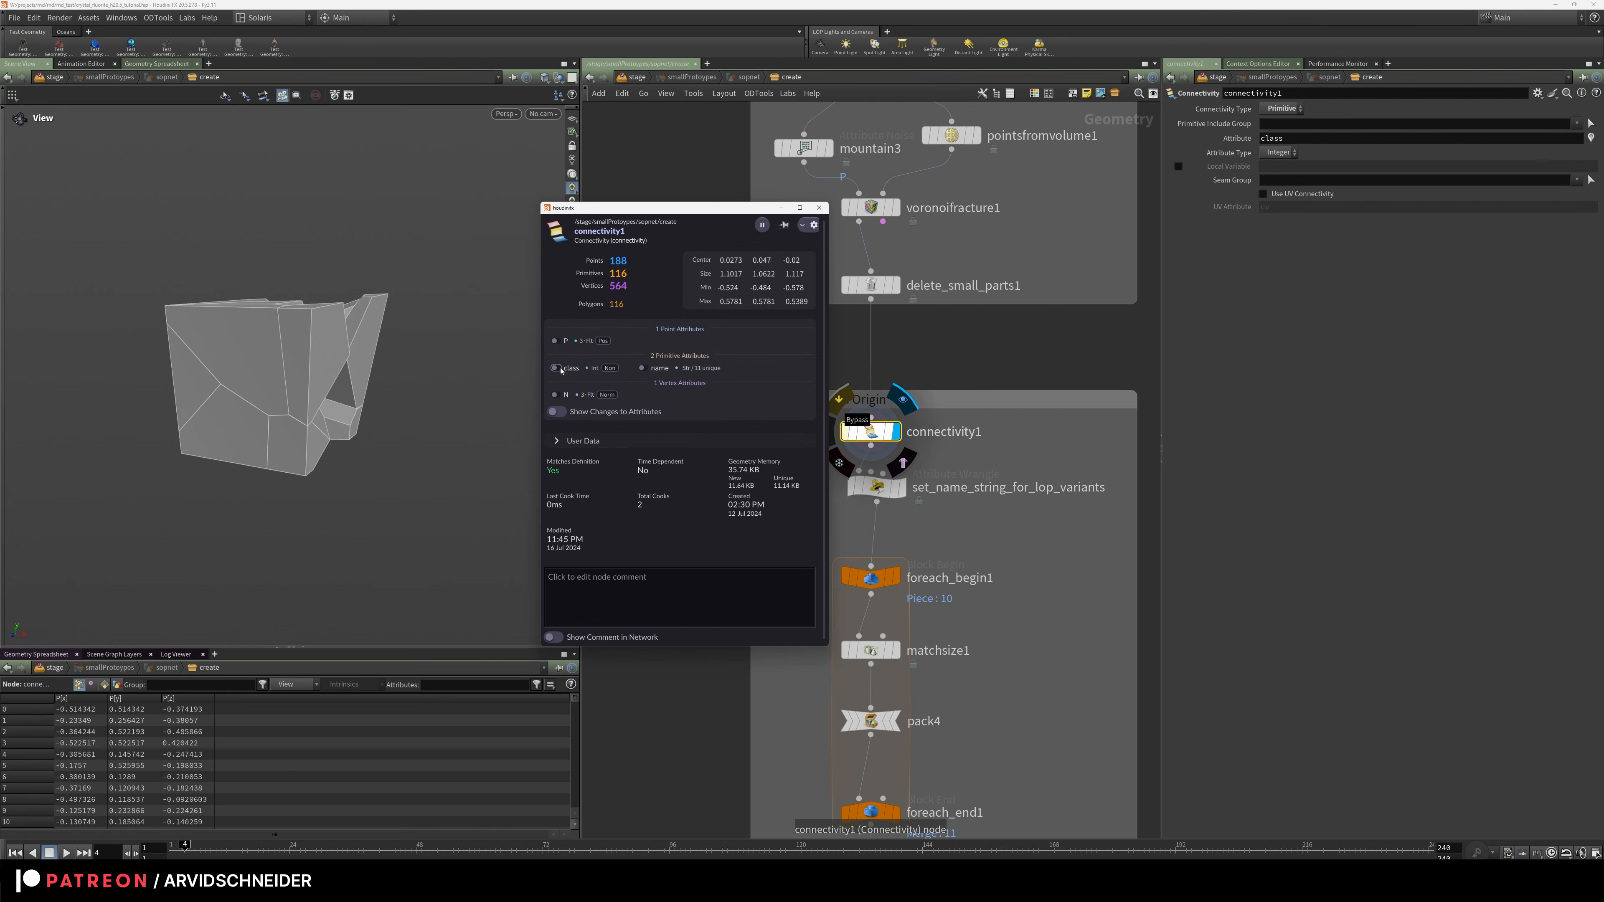
pyautogui.click(561, 369)
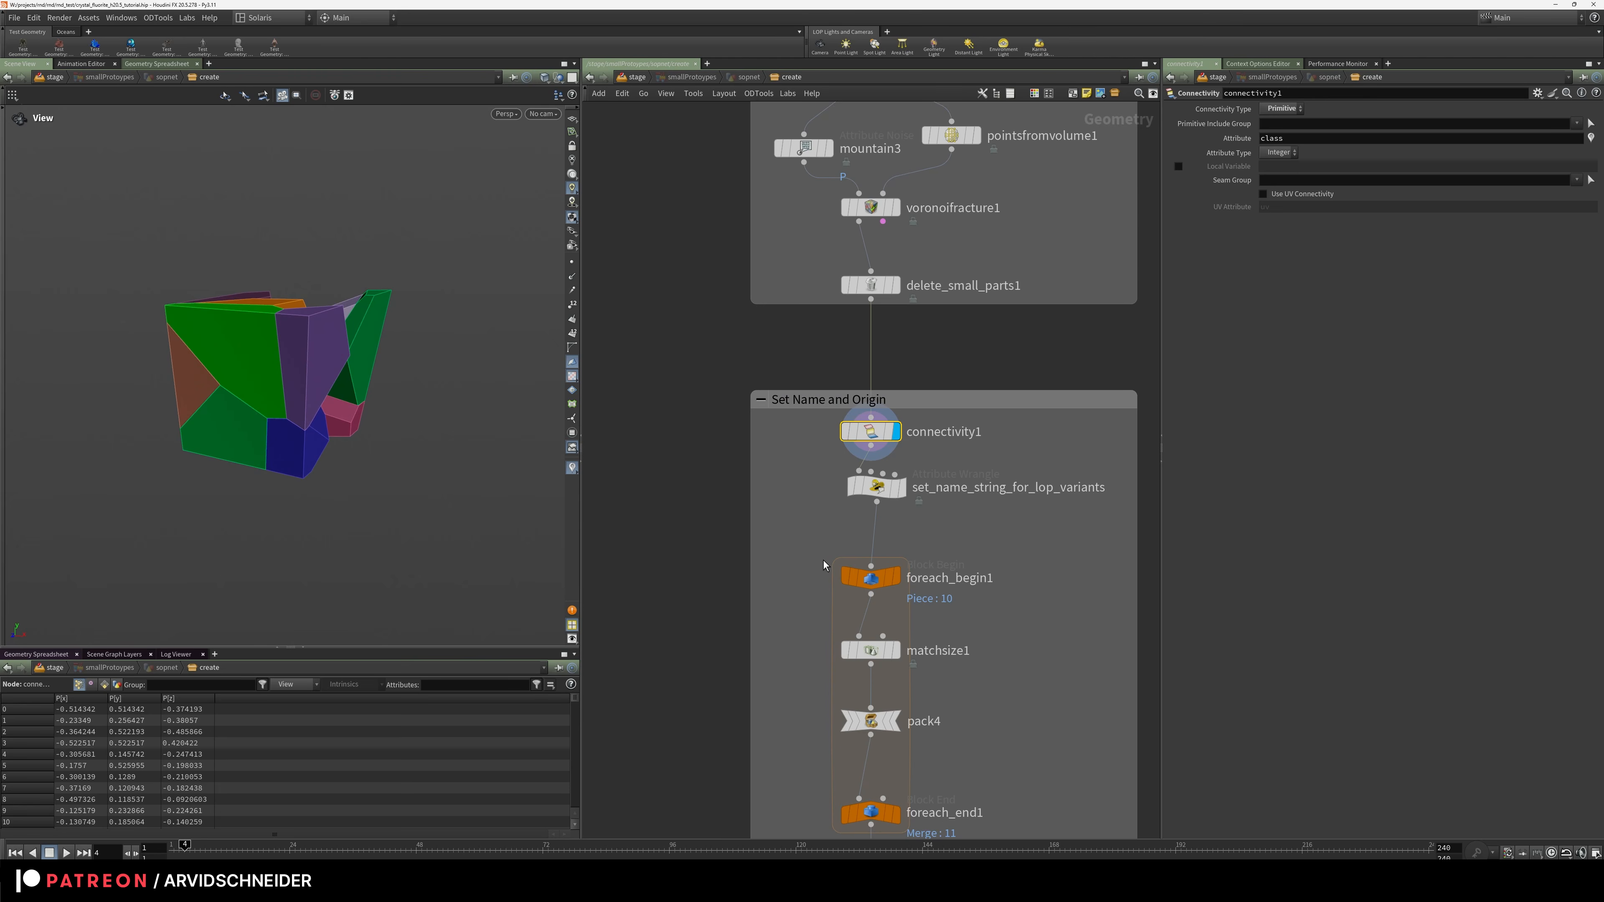
# Compare connectivity1 with the set_name_string_for_lop_variants wrangle and examine its primitive class and name attributes
pyautogui.moveTo(825, 563); pyautogui.dragTo(772, 475, button='middle')
pyautogui.click(803, 399)
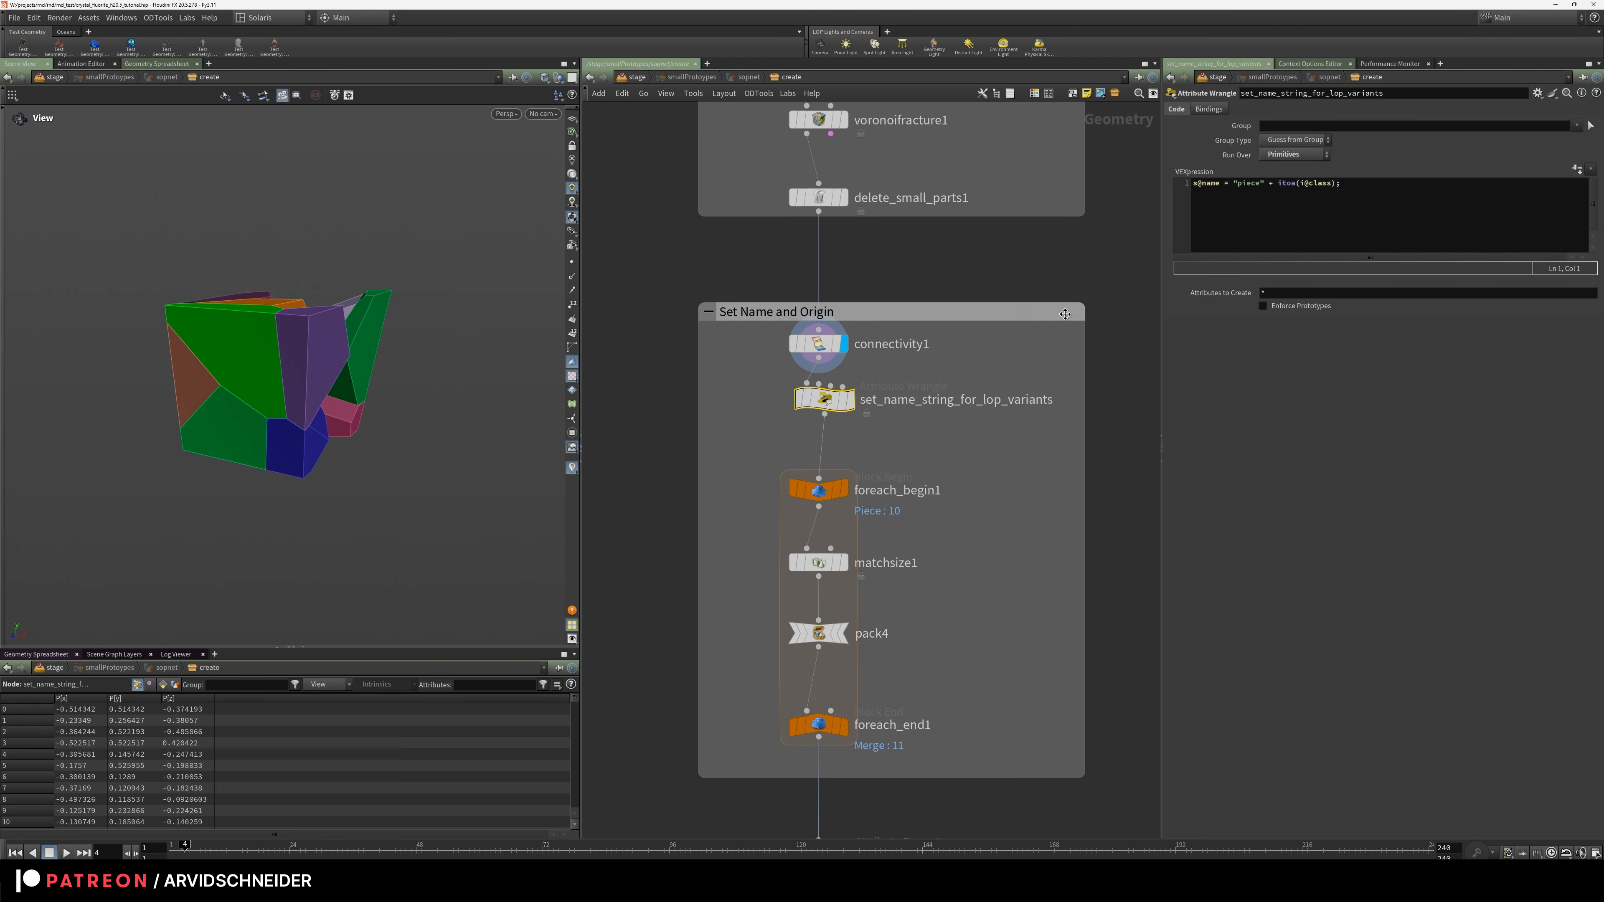
pyautogui.click(818, 344)
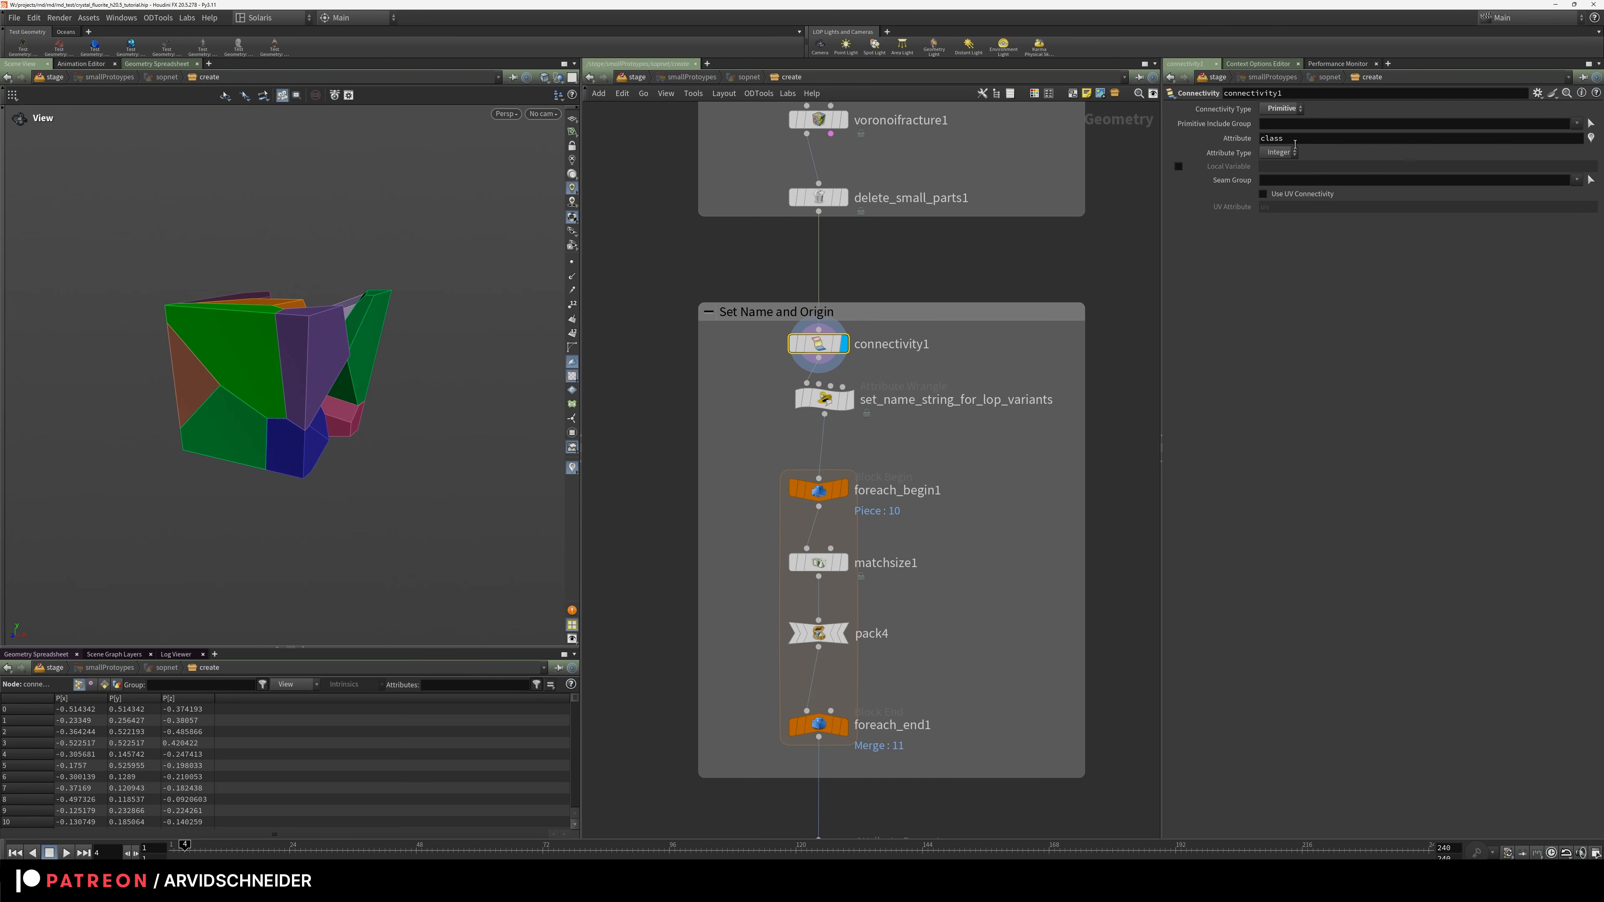
pyautogui.click(824, 399)
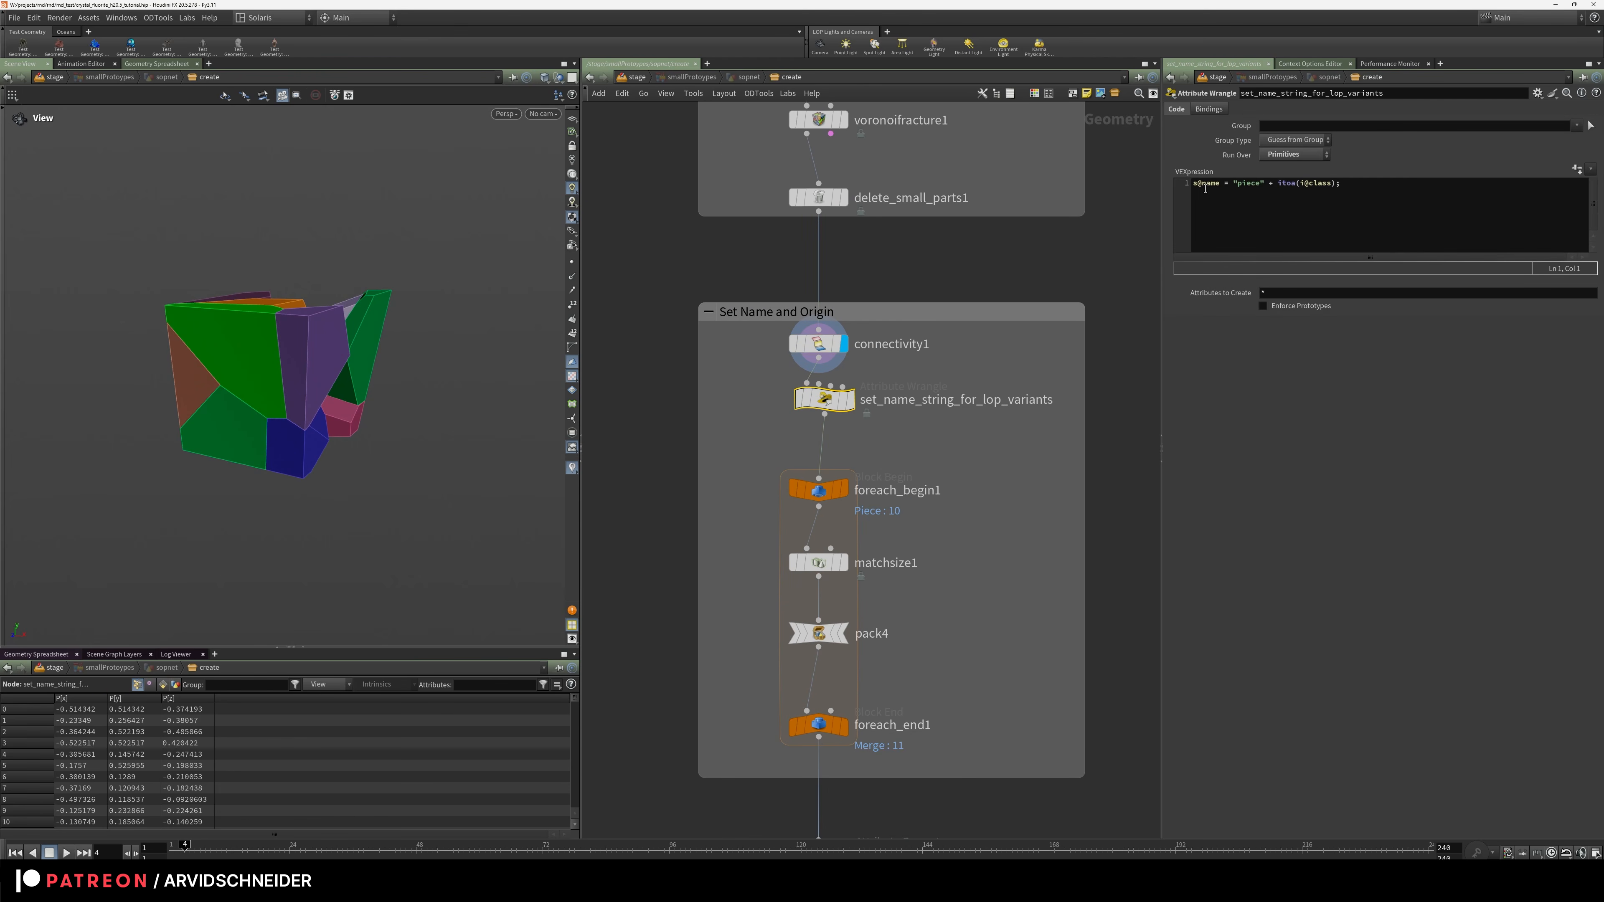
pyautogui.click(163, 684)
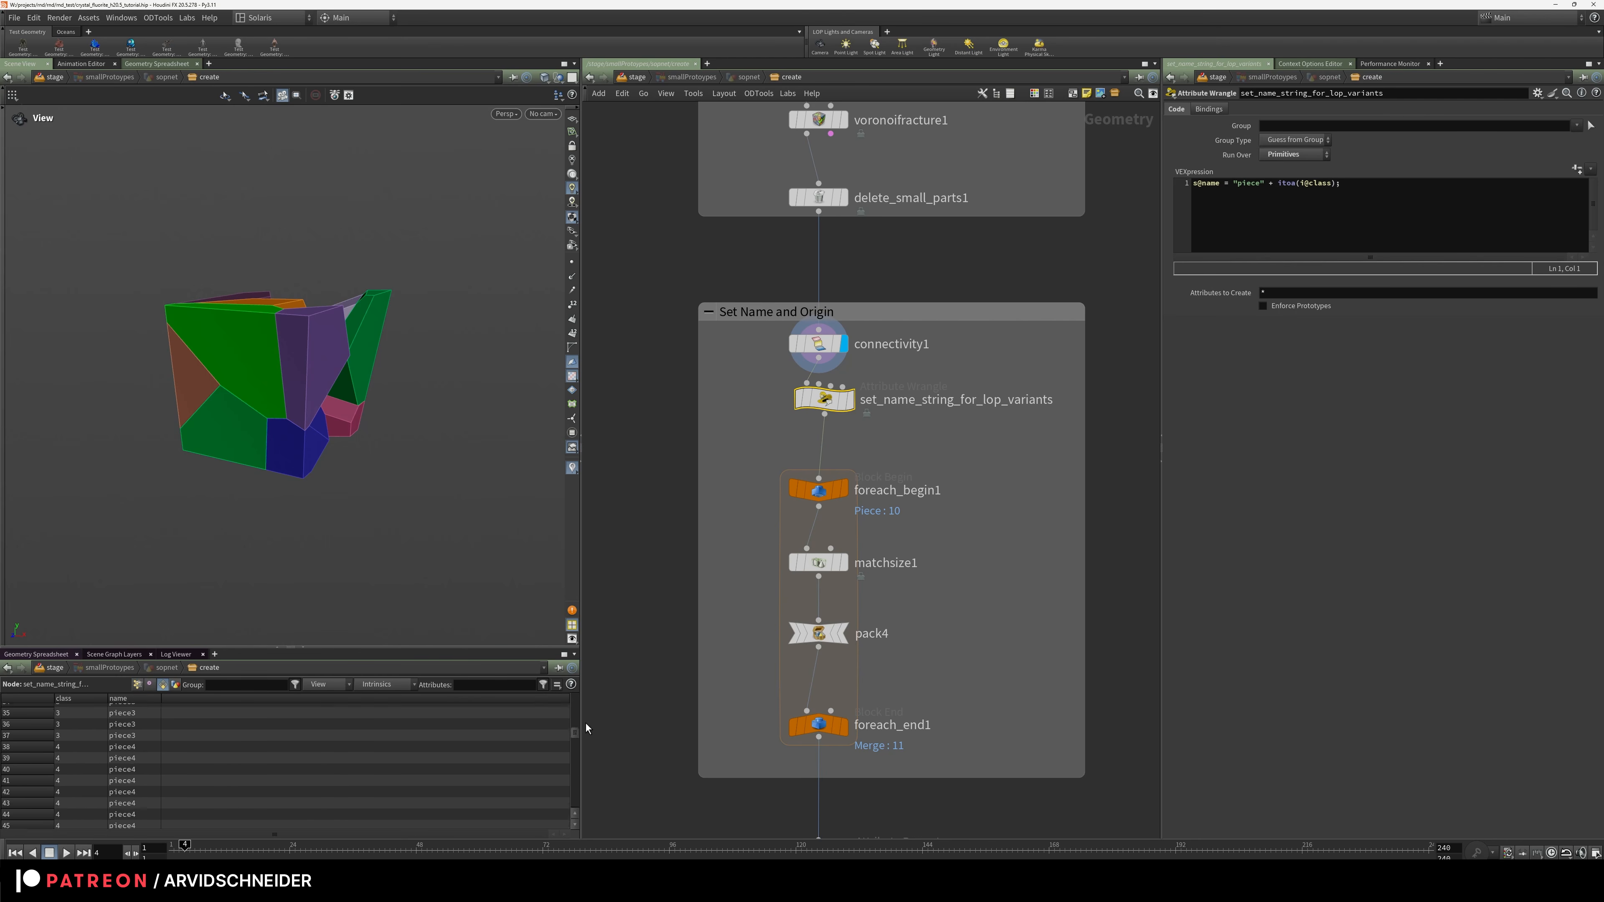
# Examine the for-each block and display matchsize1 to check how each piece is centred at the origin
pyautogui.moveTo(926, 504); pyautogui.dragTo(932, 412, button='middle')
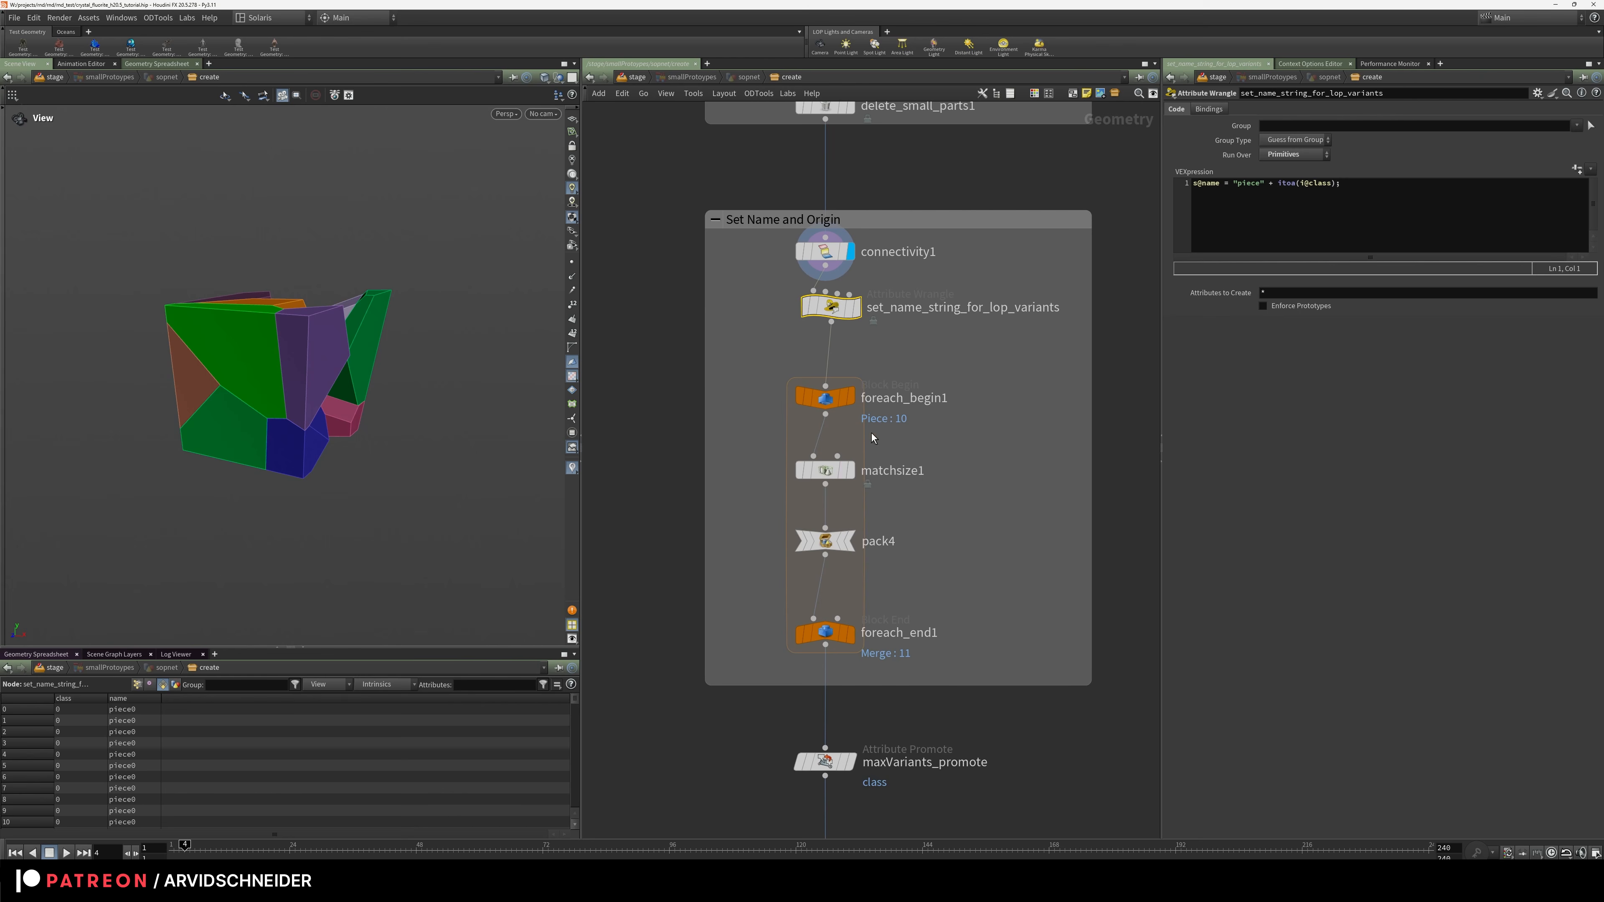
pyautogui.moveTo(739, 383); pyautogui.dragTo(927, 662)
pyautogui.click(971, 556)
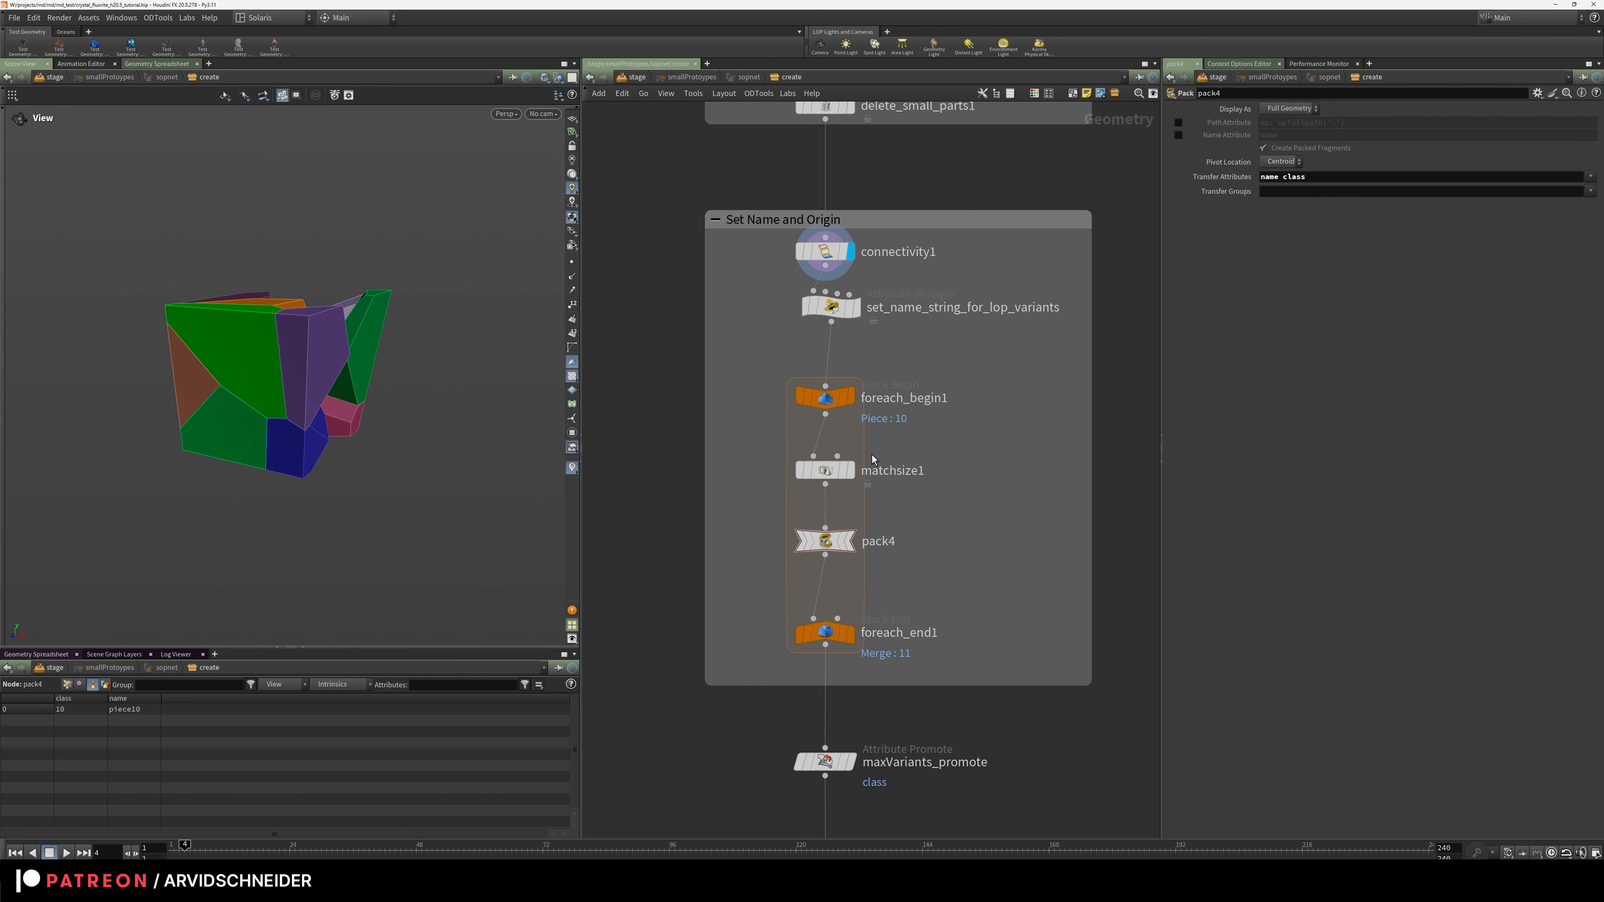
pyautogui.click(851, 470)
pyautogui.click(831, 469)
pyautogui.moveTo(830, 474)
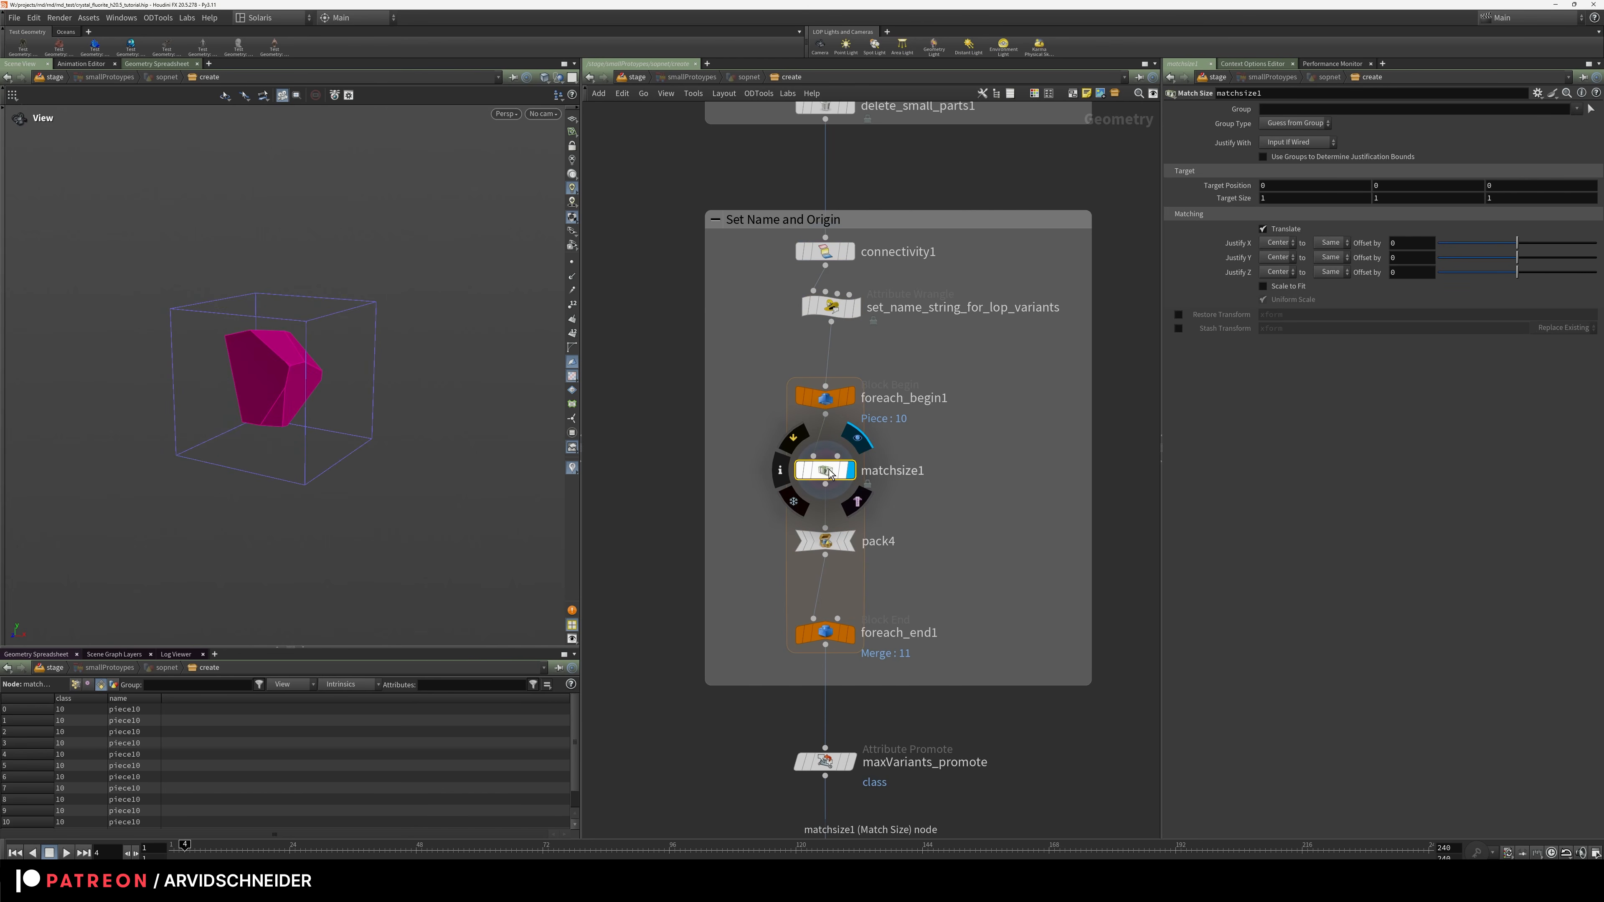
pyautogui.moveTo(474, 190); pyautogui.dragTo(347, 339)
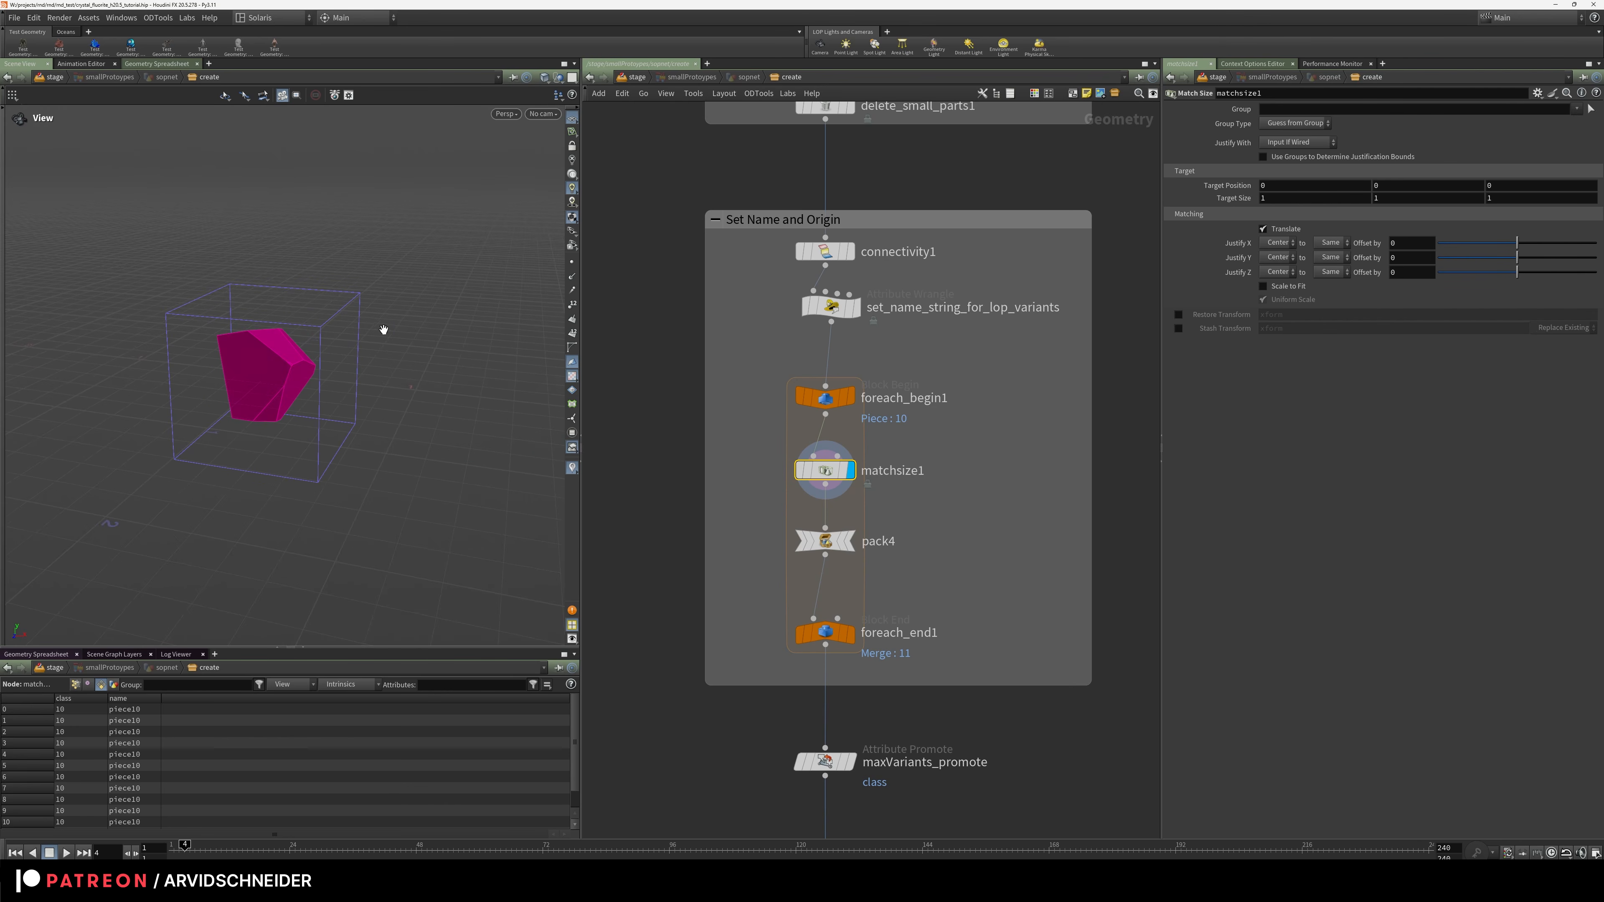
# Display pack4 and foreach_end1 in turn, reviewing the transferred attributes and the merged packed pieces
pyautogui.click(850, 541)
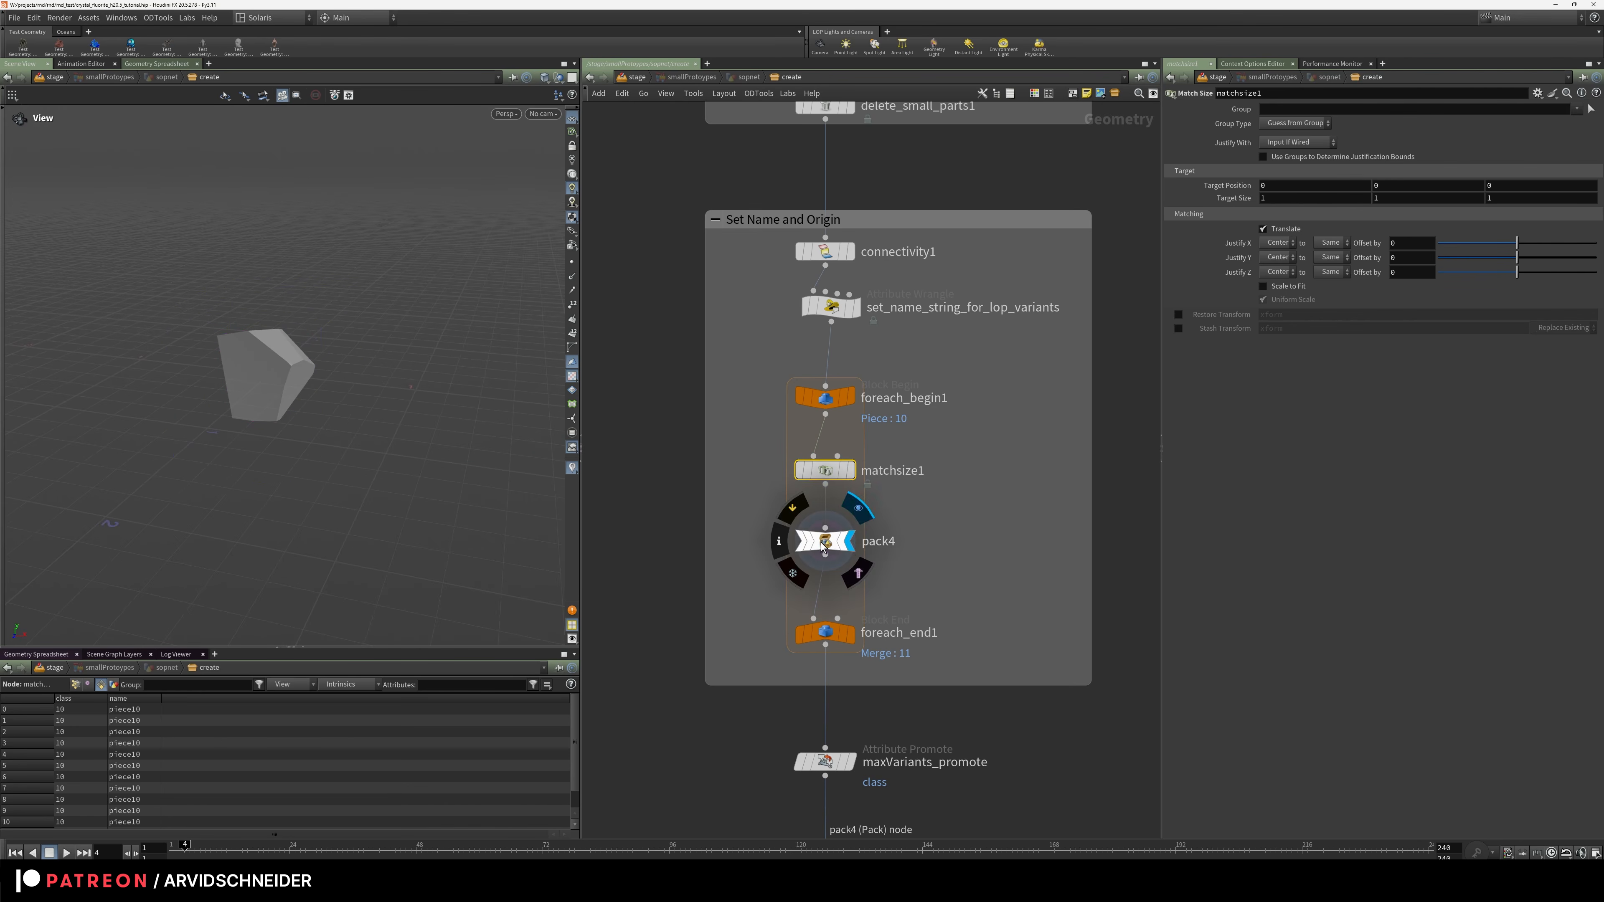
pyautogui.click(821, 541)
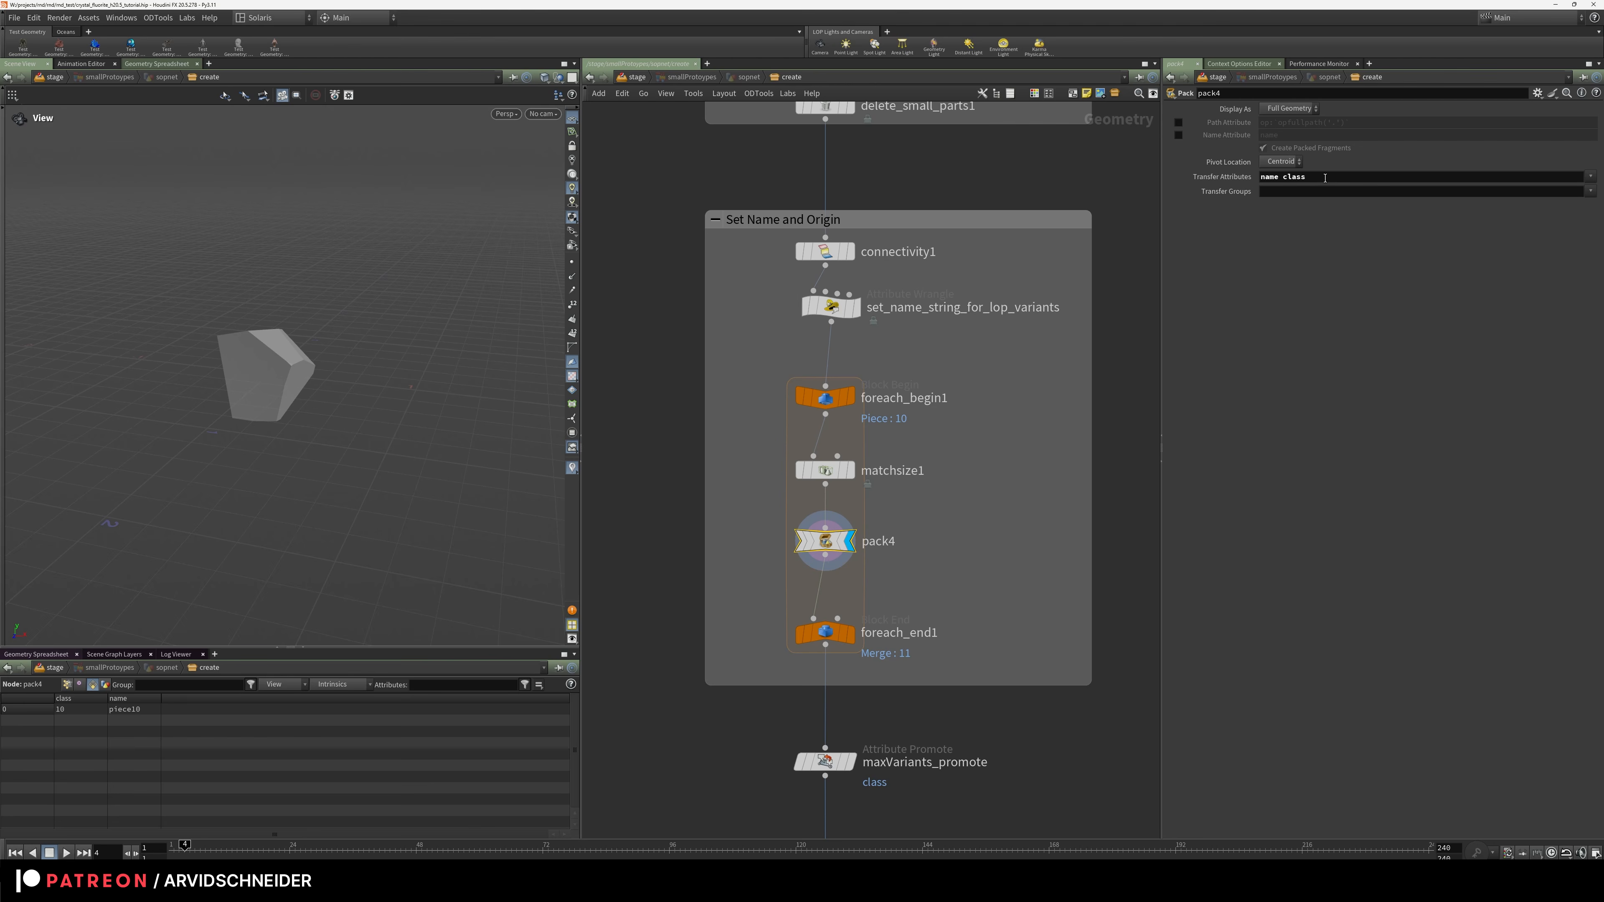
pyautogui.click(853, 636)
pyautogui.click(828, 633)
pyautogui.moveTo(841, 697); pyautogui.dragTo(856, 529, button='middle')
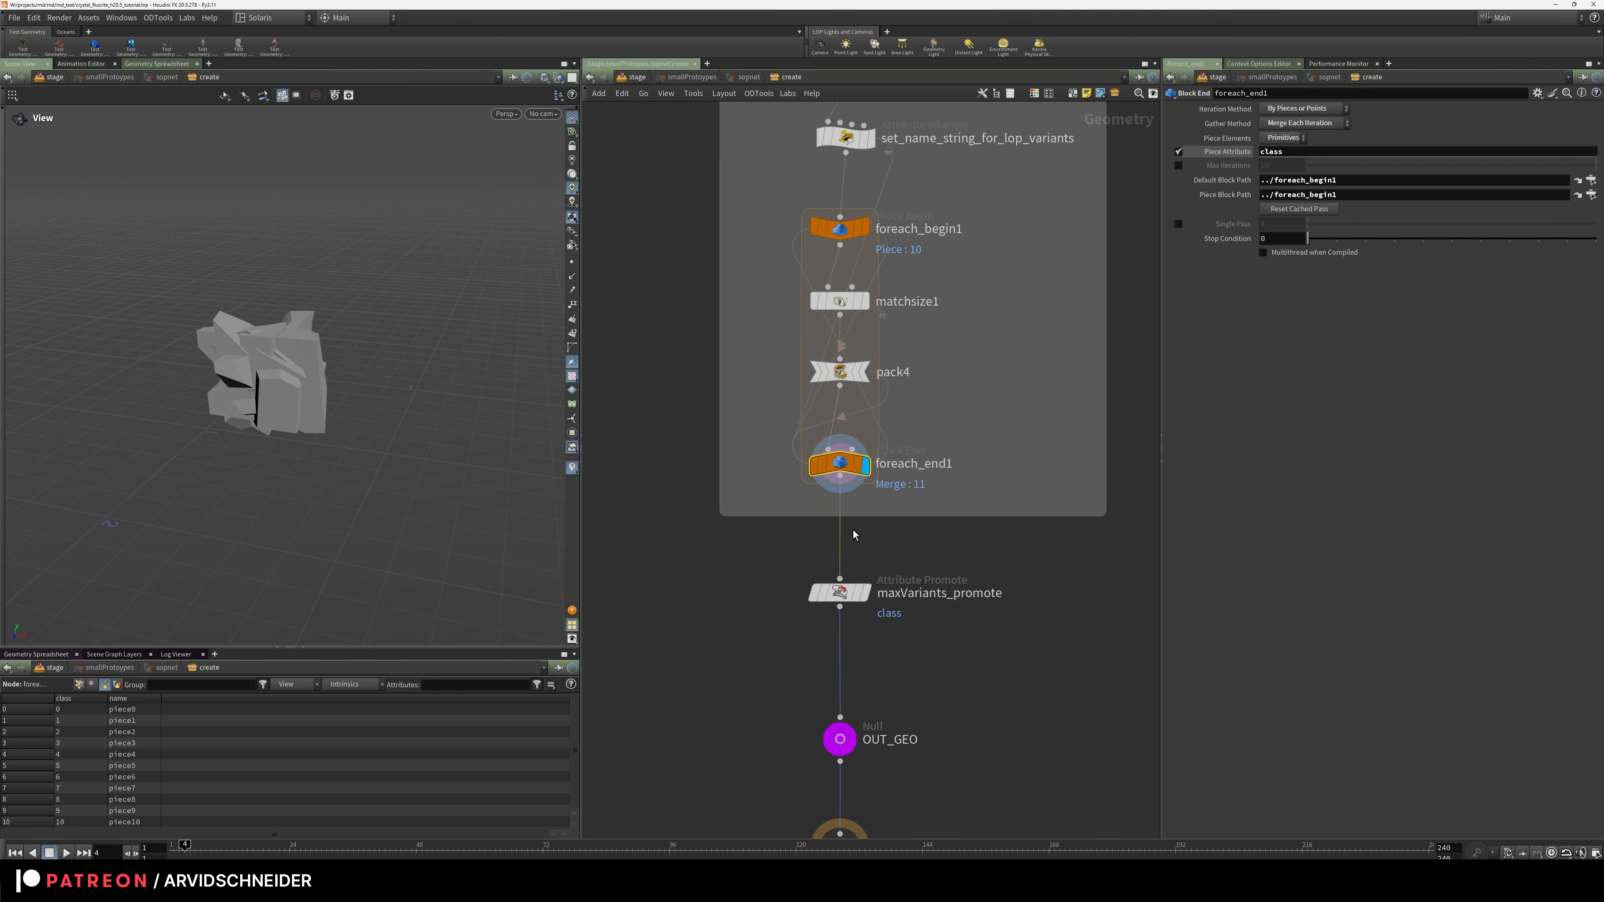
# Compare the primitive and detail attributes of foreach_end1 and maxVariants_promote, and display maxVariants_promote
pyautogui.moveTo(889, 655); pyautogui.dragTo(859, 587, button='middle')
pyautogui.moveTo(859, 587); pyautogui.dragTo(899, 555, button='right')
pyautogui.click(794, 508)
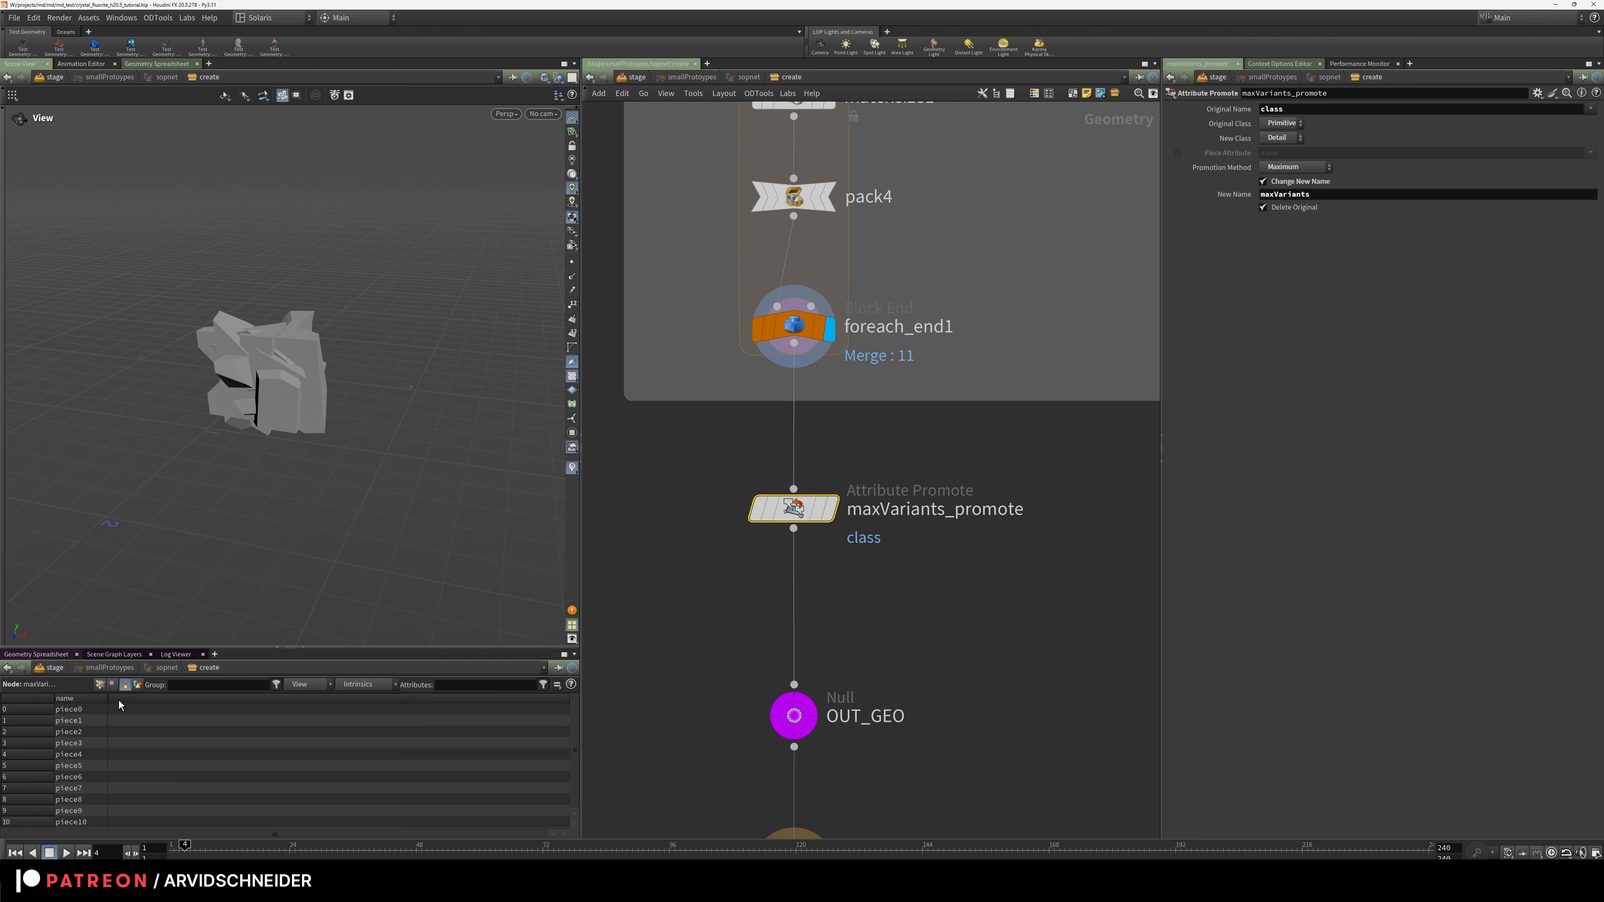
pyautogui.click(794, 325)
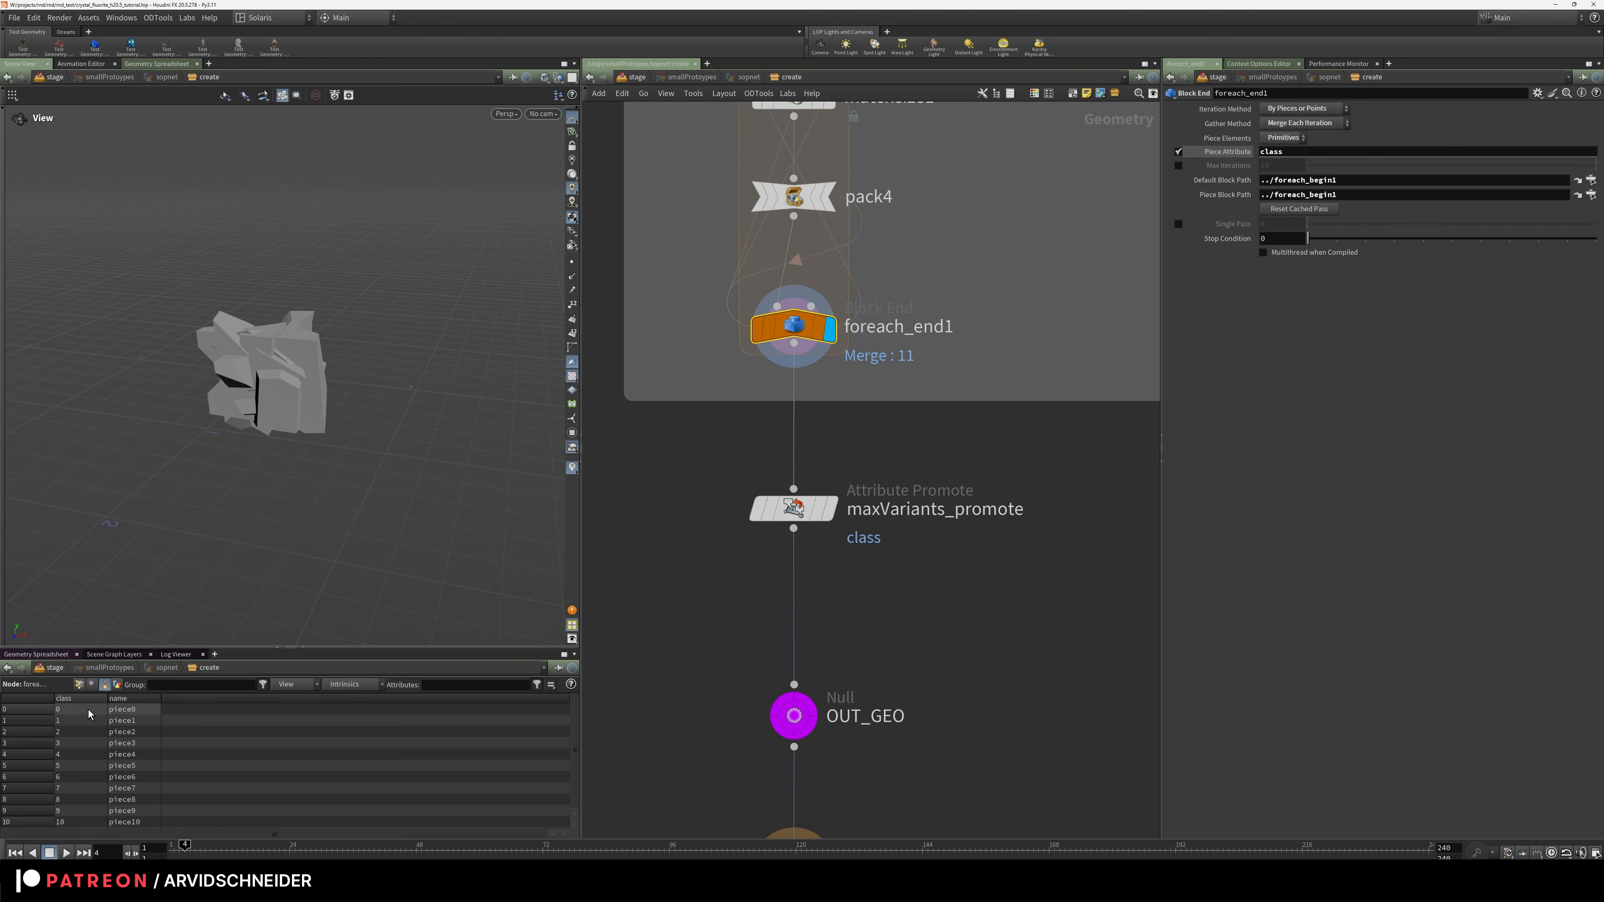
pyautogui.click(119, 687)
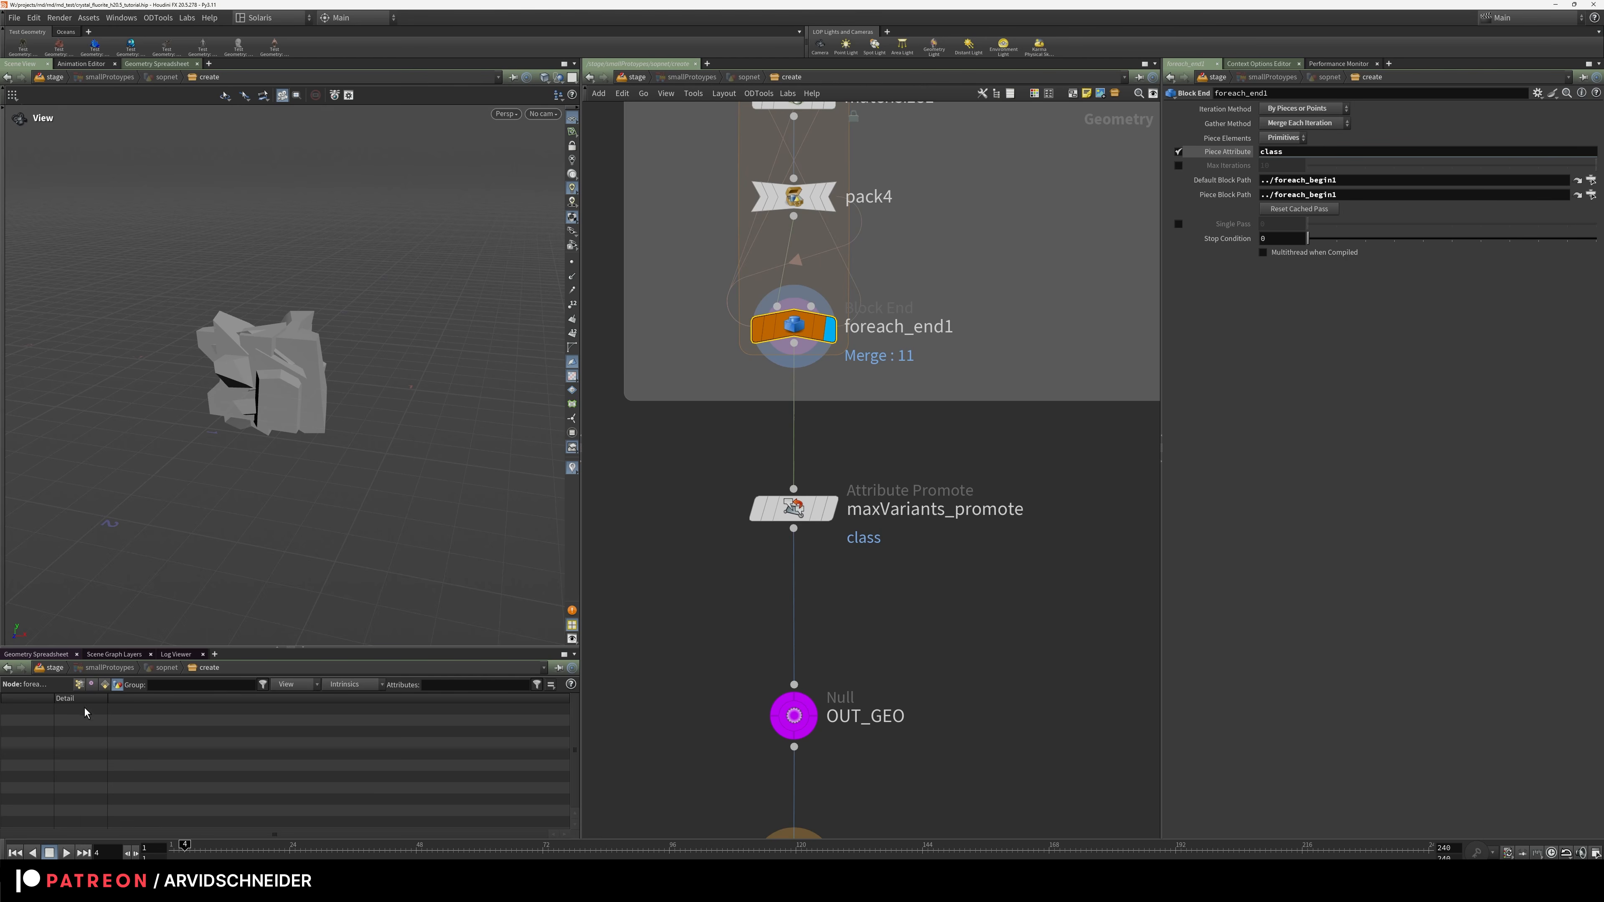
pyautogui.click(776, 519)
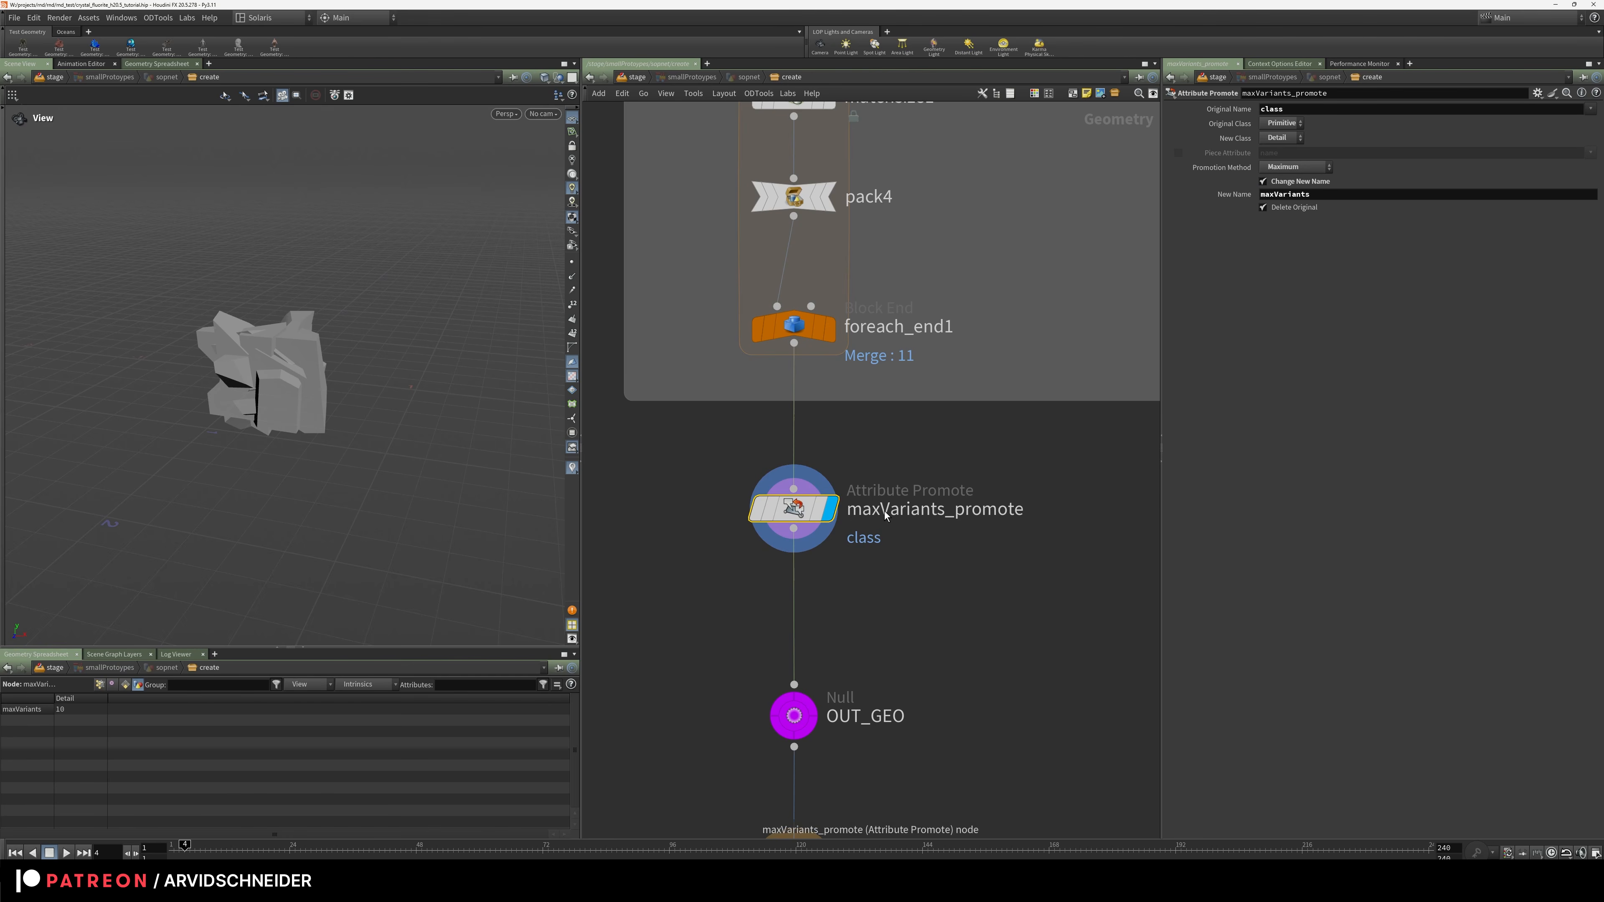
pyautogui.moveTo(960, 600); pyautogui.dragTo(965, 514, button='middle')
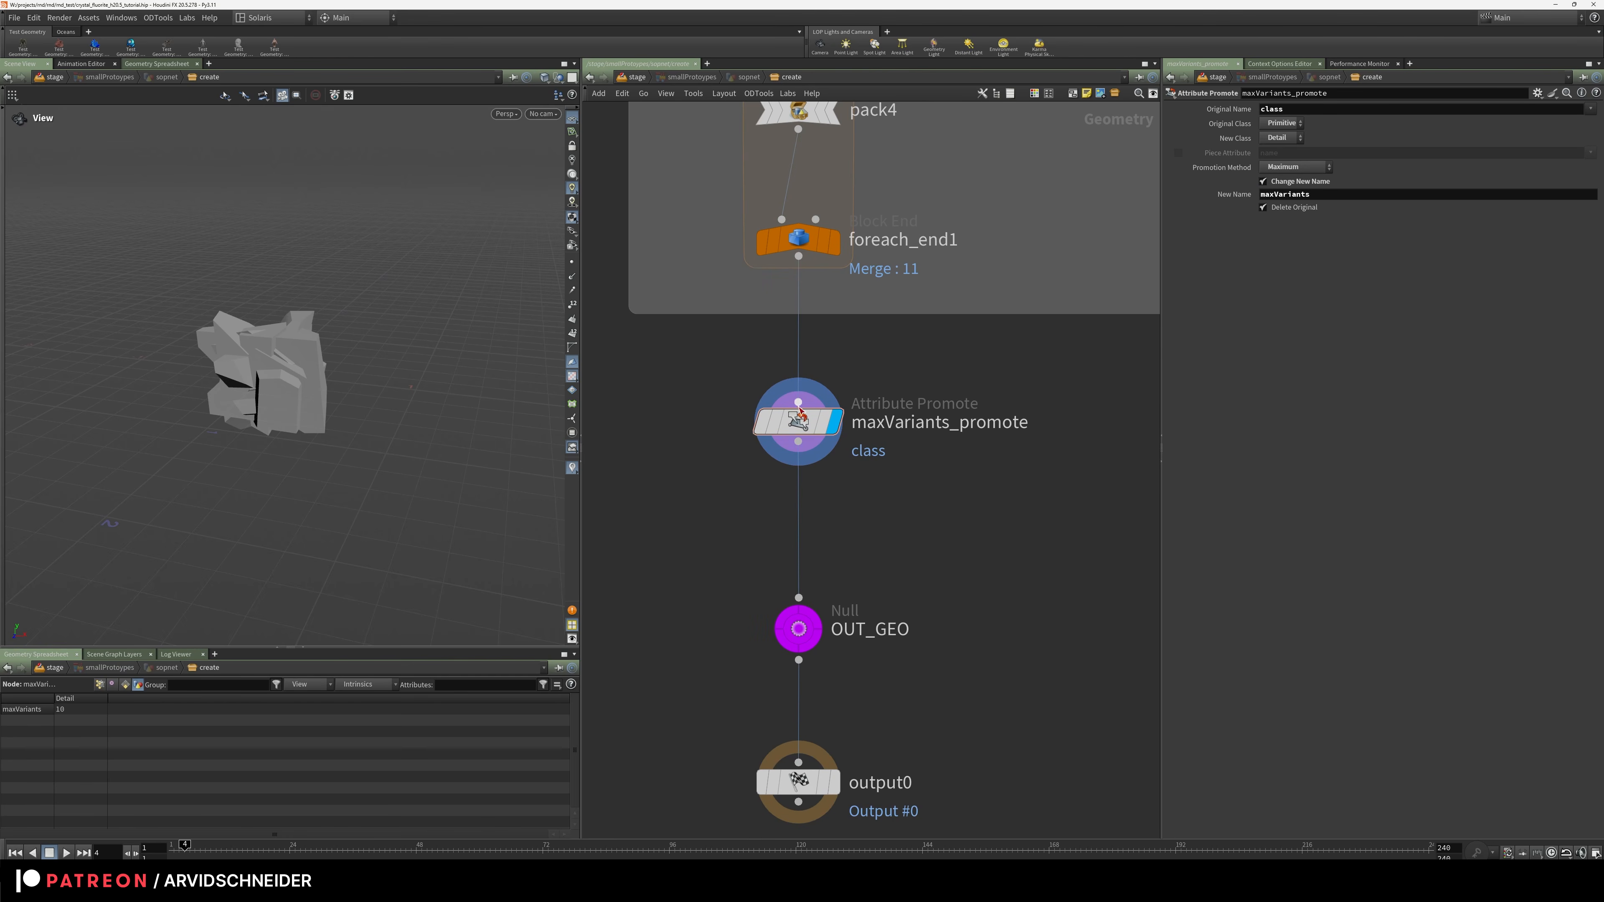
pyautogui.moveTo(924, 531); pyautogui.dragTo(926, 515, button='middle')
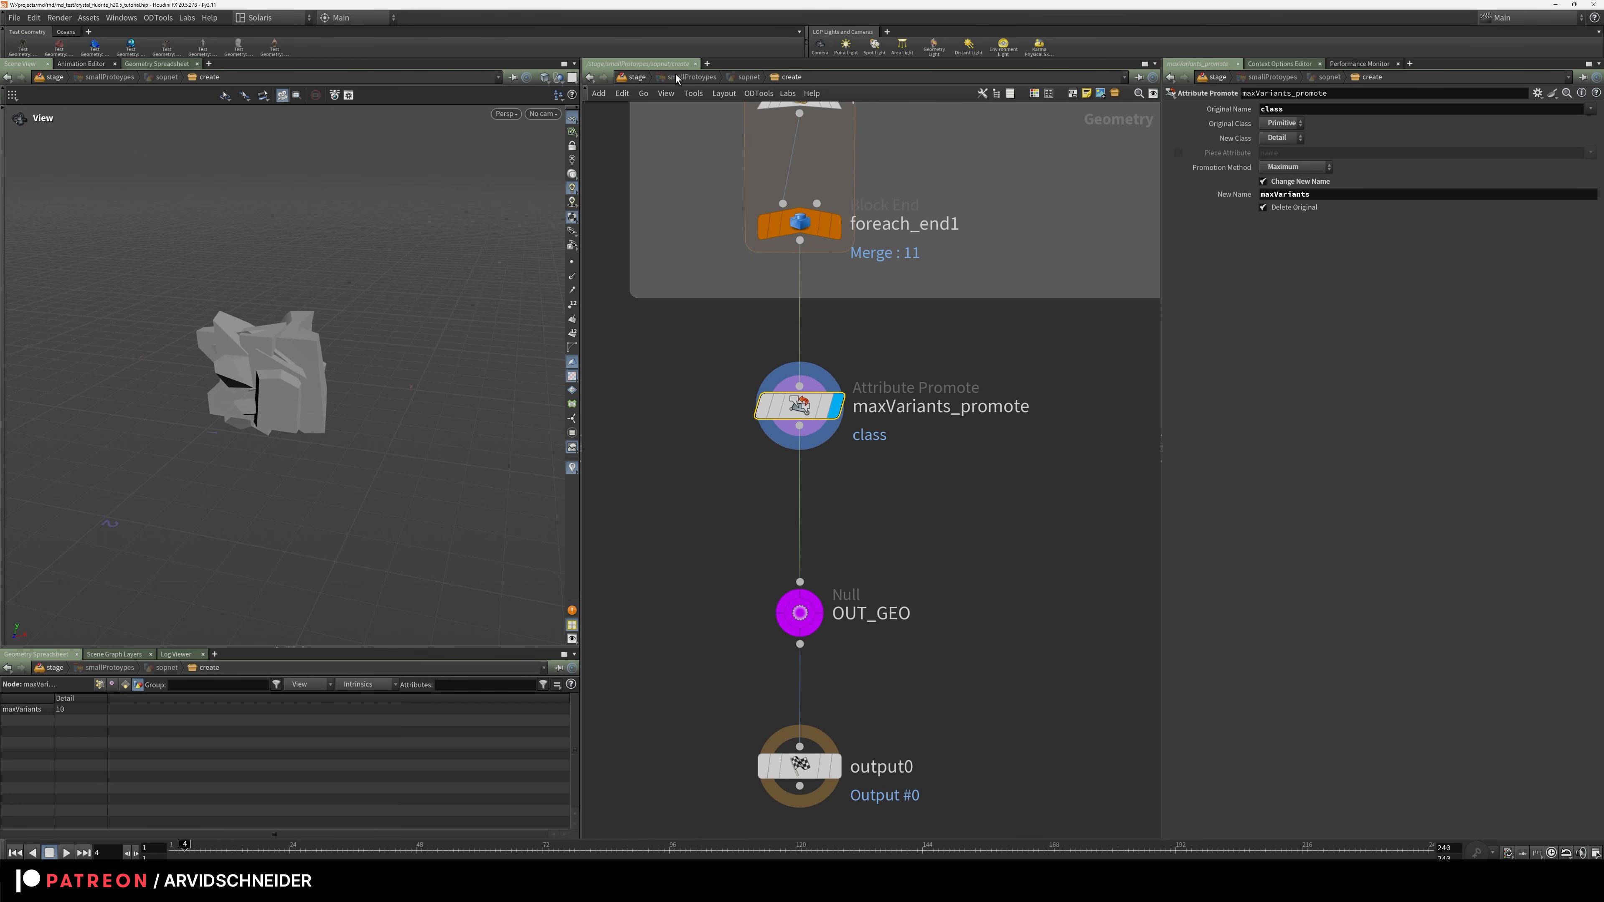
# Return to the stage level, review Cd_for_testing and display the smallDetails instancer on the mineral
pyautogui.click(637, 76)
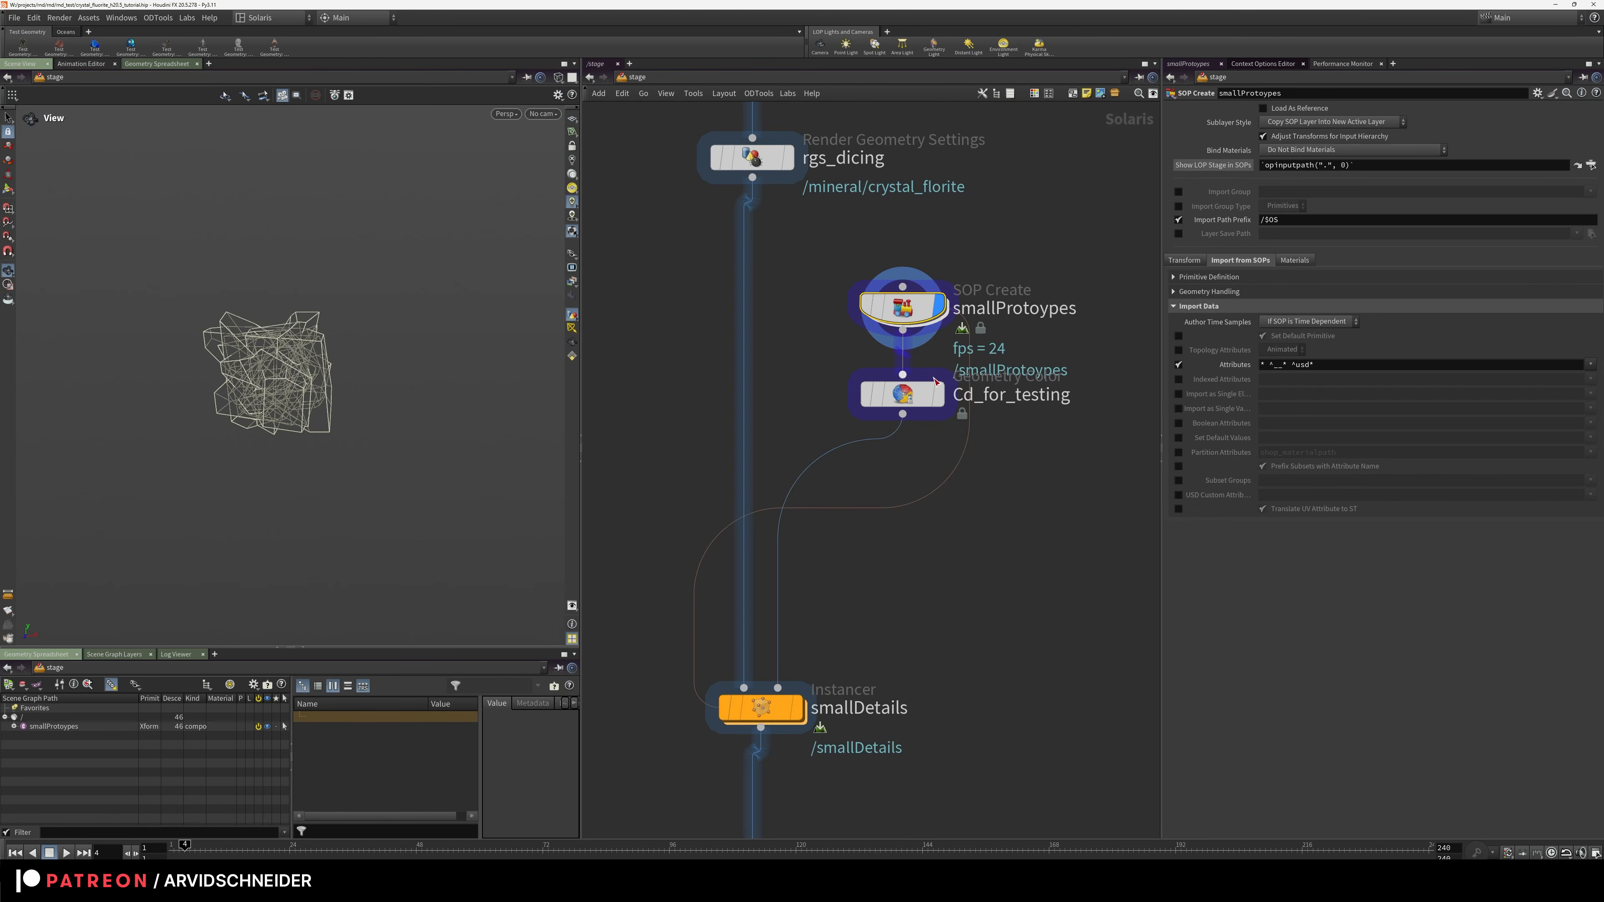
pyautogui.click(939, 394)
pyautogui.click(903, 395)
pyautogui.moveTo(915, 580); pyautogui.dragTo(949, 456, button='middle')
pyautogui.click(834, 585)
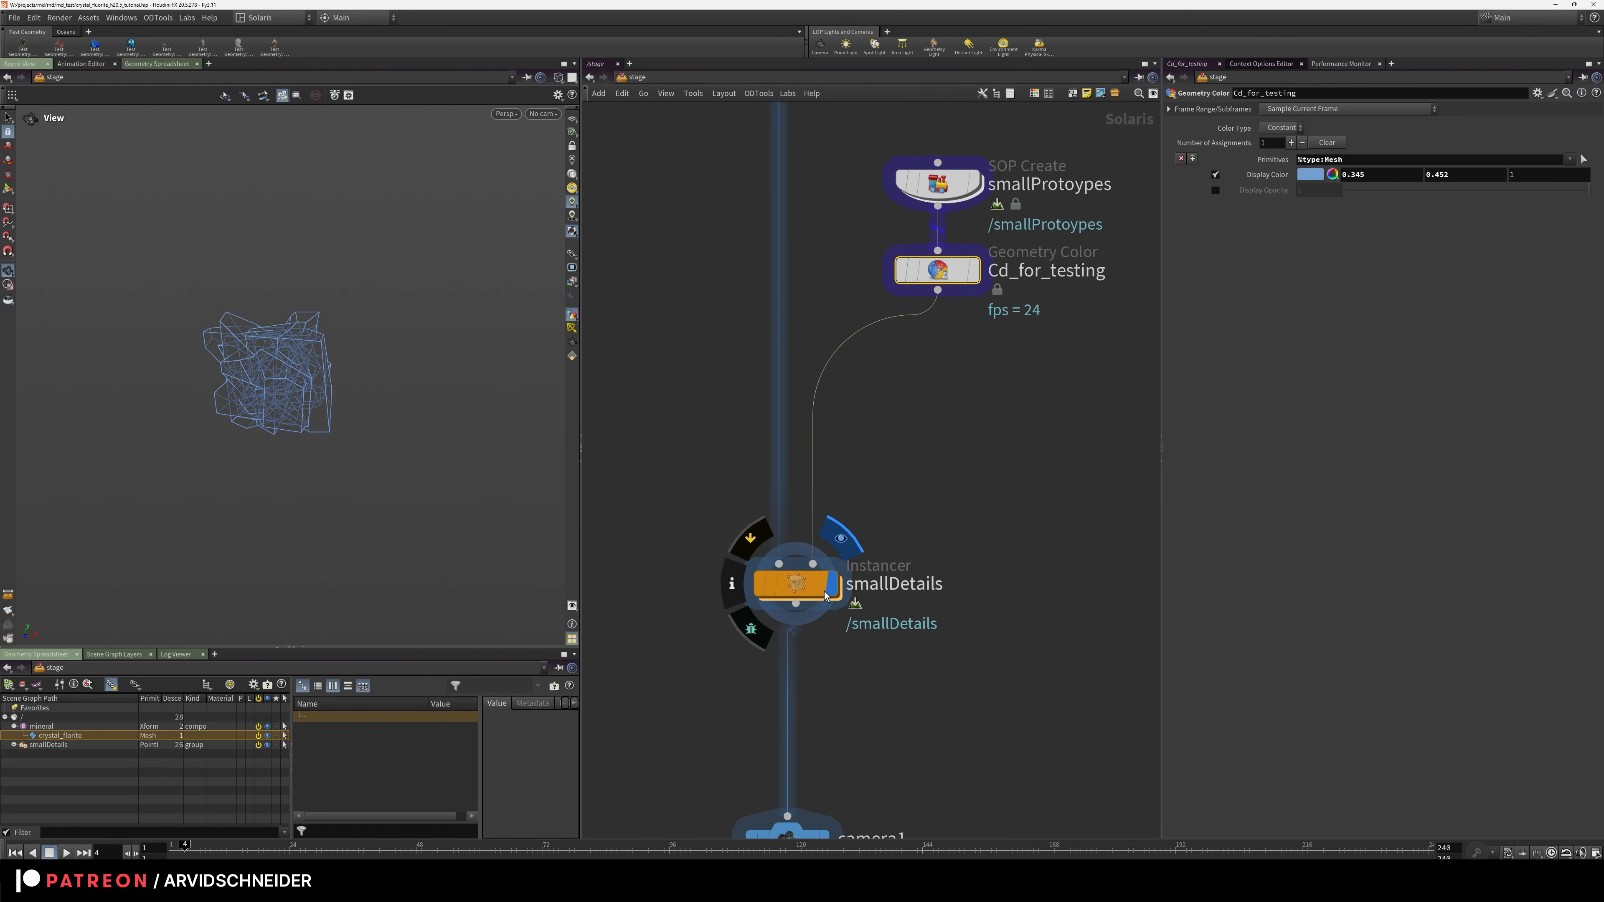
pyautogui.scroll(6, 513, 338)
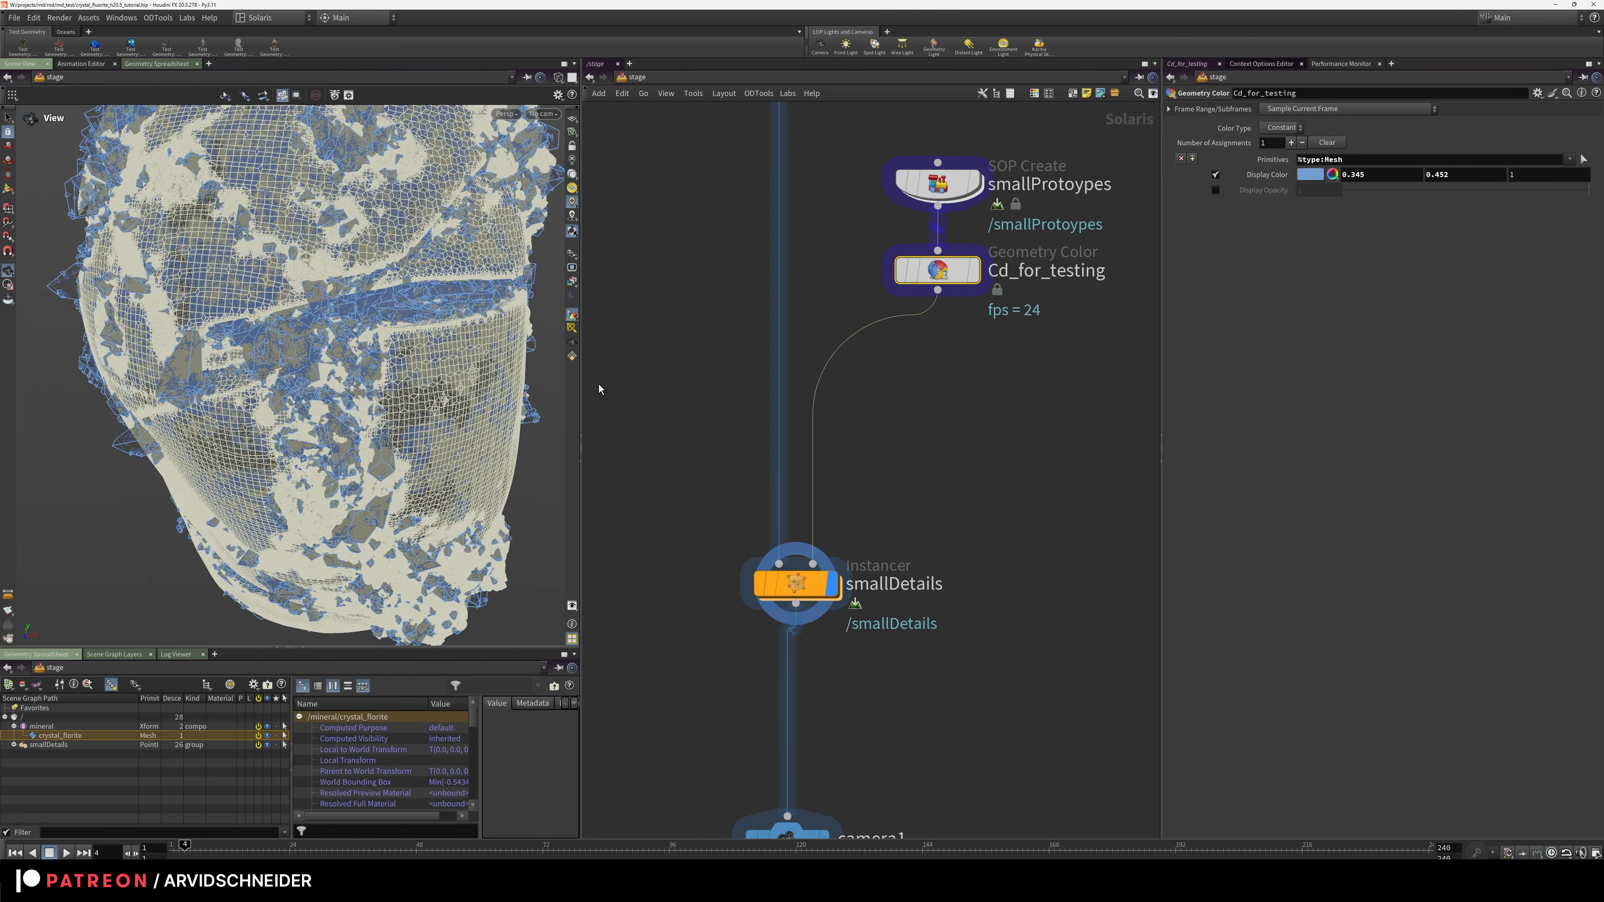
# Open the smallDetails instancer's network and hide the other objects to isolate its scattered points
pyautogui.doubleClick(799, 584)
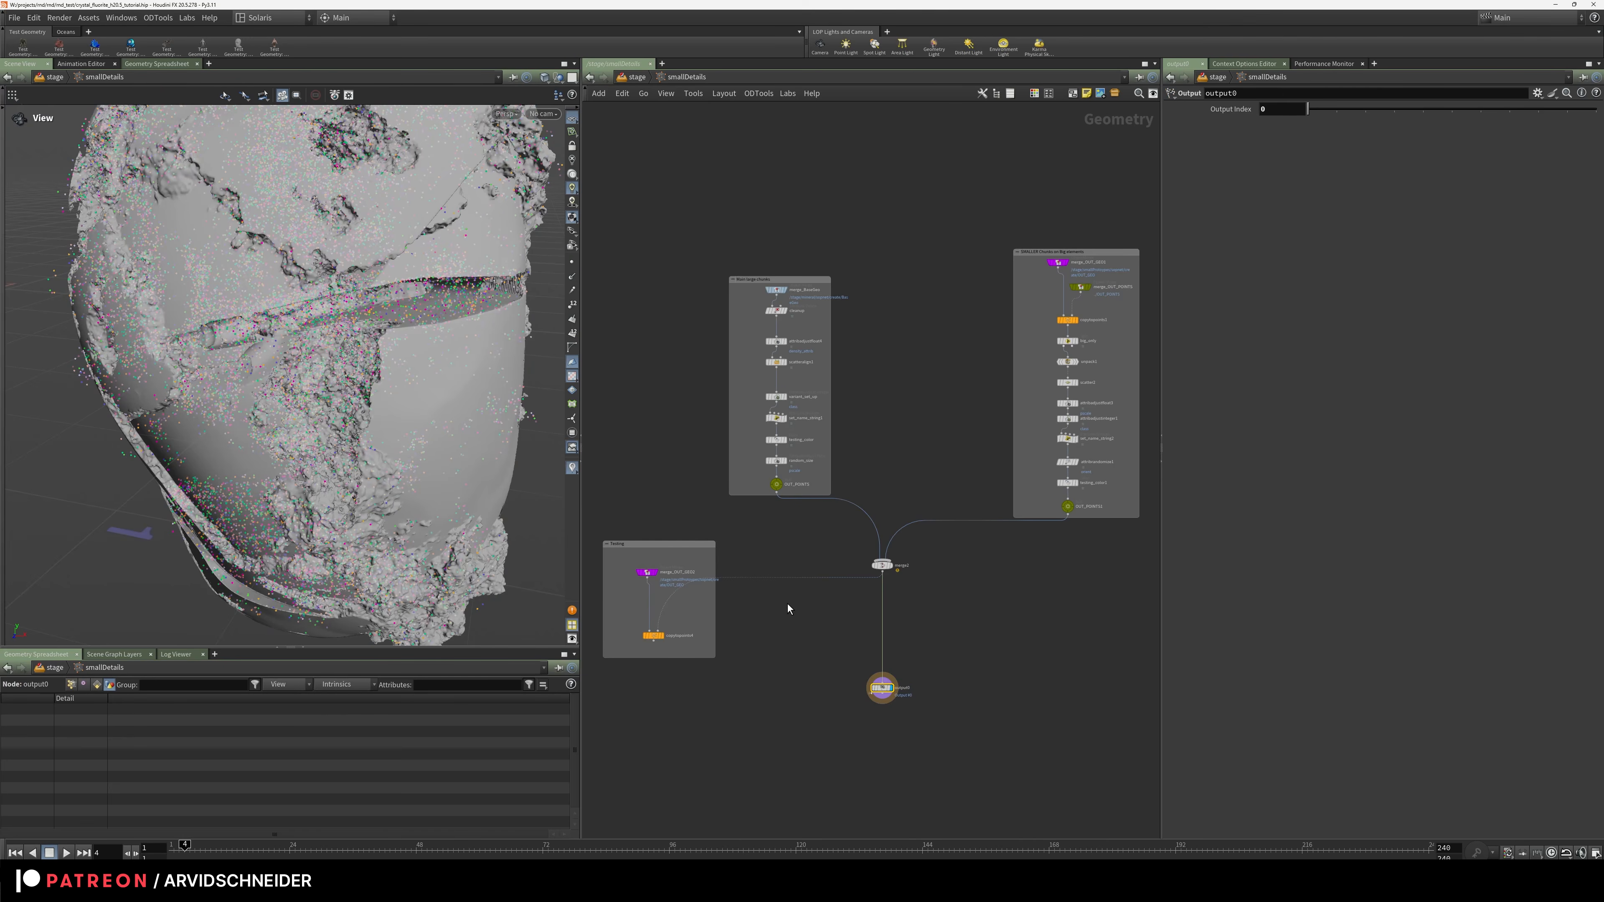
pyautogui.moveTo(416, 380); pyautogui.dragTo(379, 352)
pyautogui.click(559, 76)
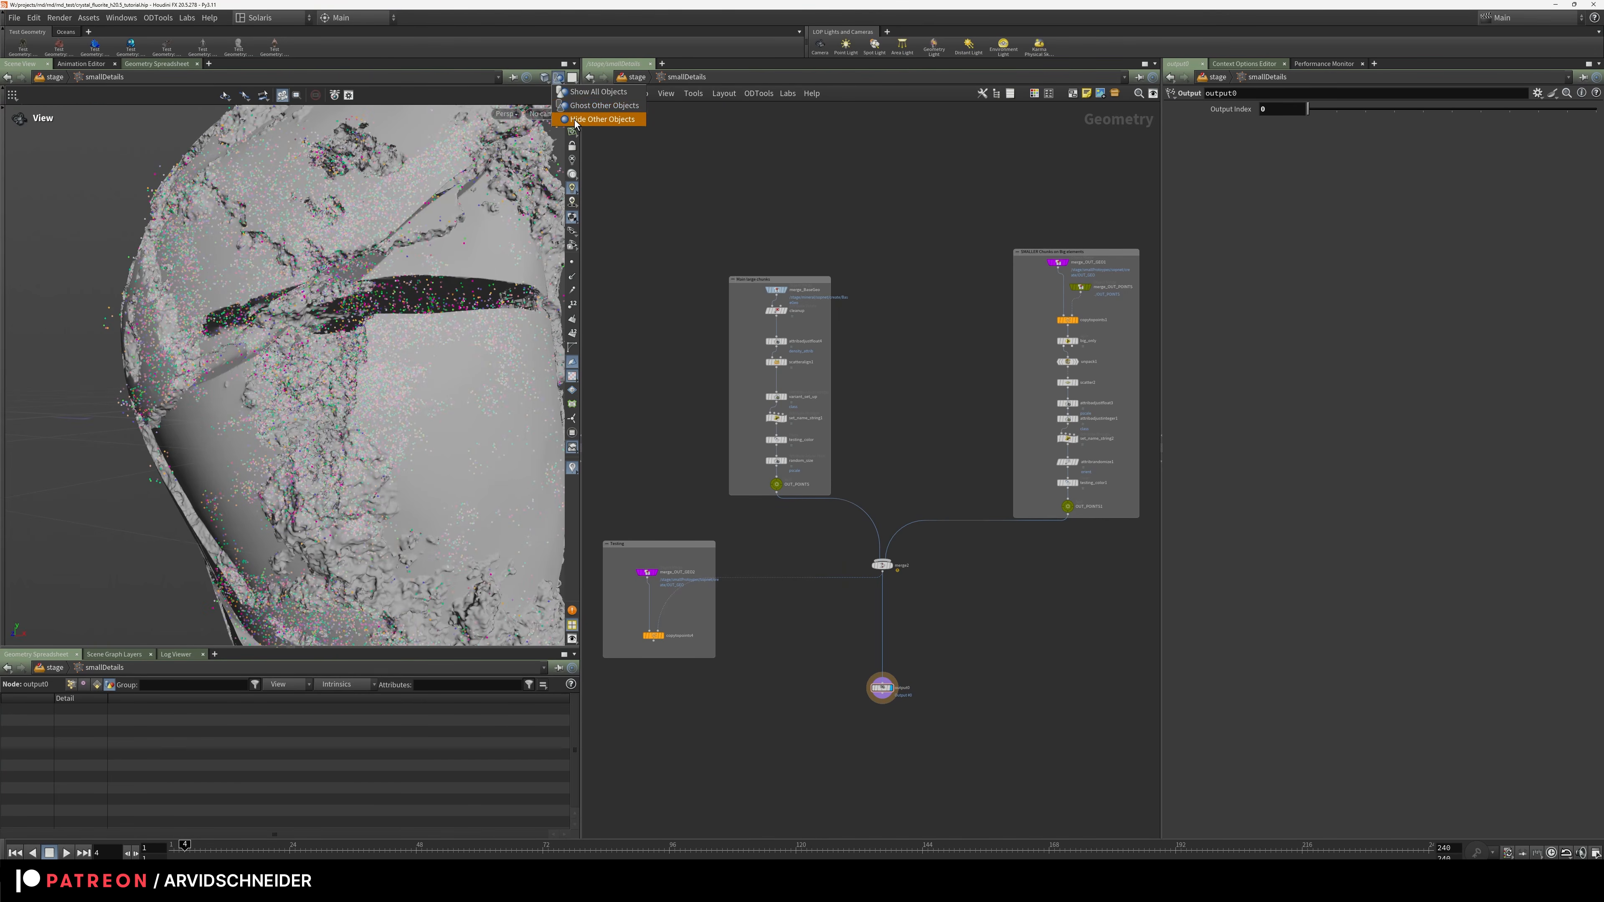
pyautogui.click(608, 117)
pyautogui.scroll(-5, 541, 405)
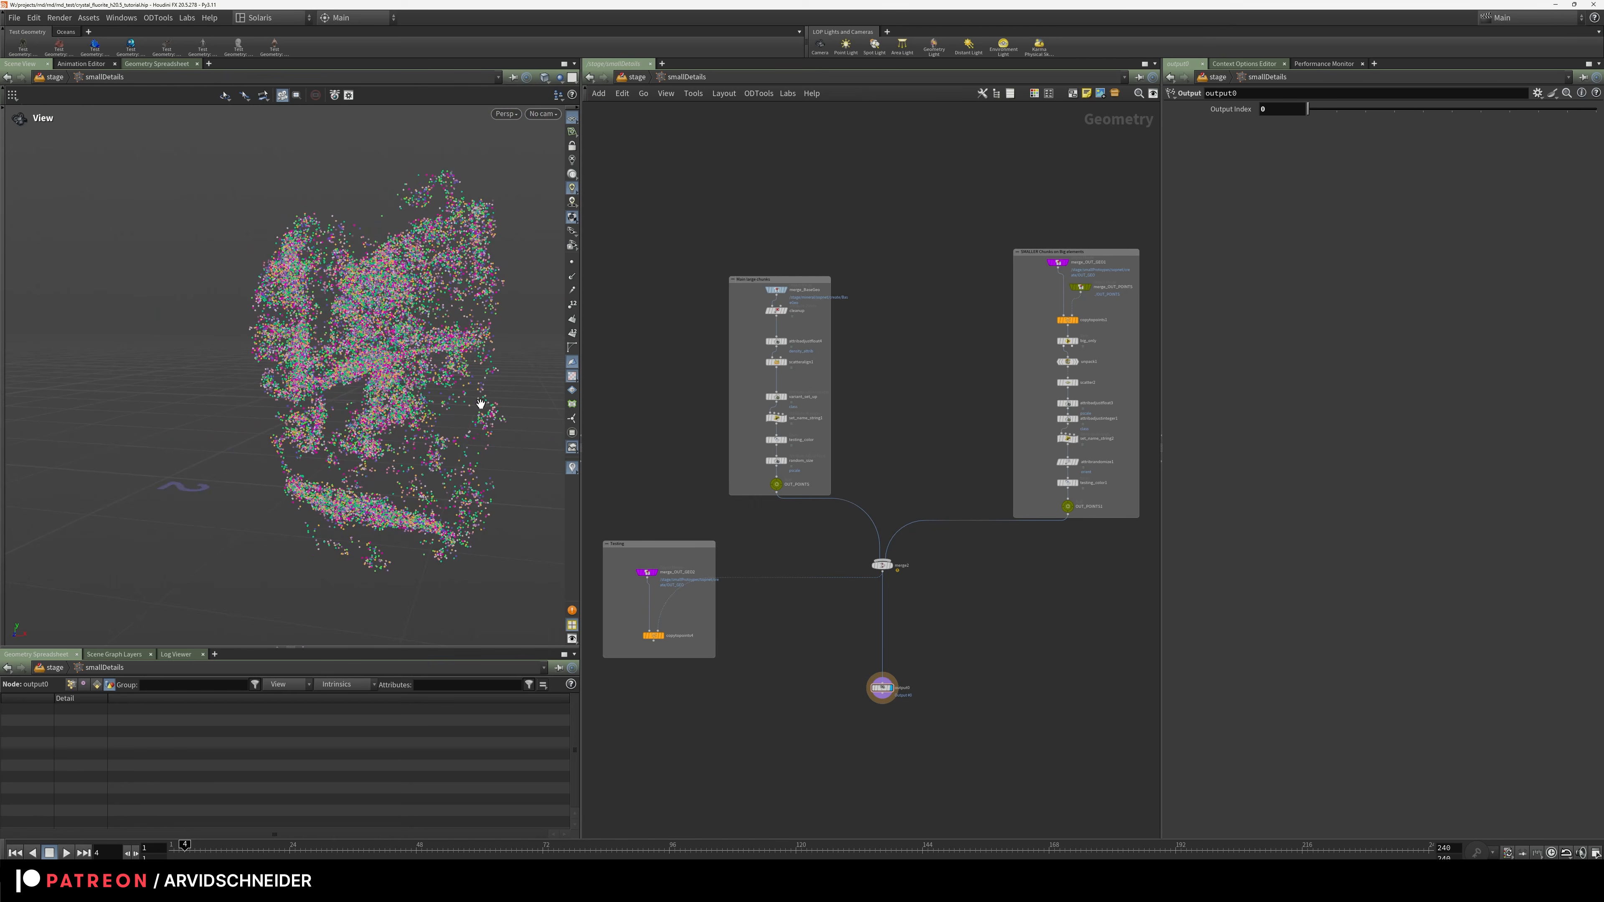
pyautogui.click(570, 467)
# Display merge_BaseGeo in the Main large chunks group, followed by attribadjustfloat4, to review the density_attrib remap settings
pyautogui.scroll(5, 778, 306)
pyautogui.click(801, 257)
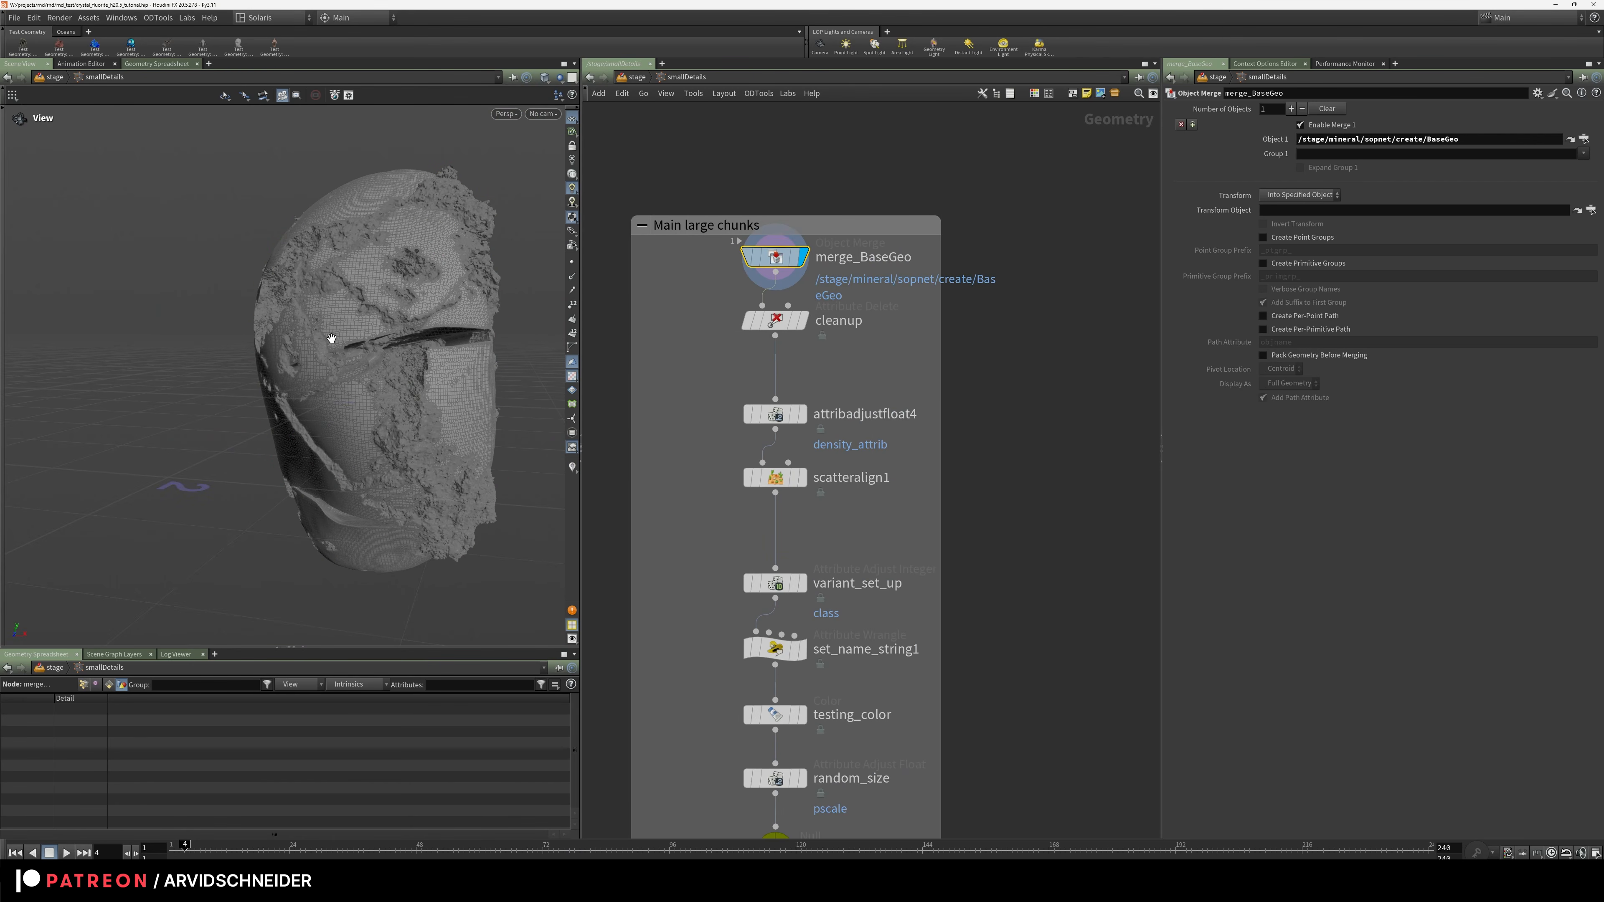
pyautogui.moveTo(811, 326); pyautogui.dragTo(742, 243, button='middle')
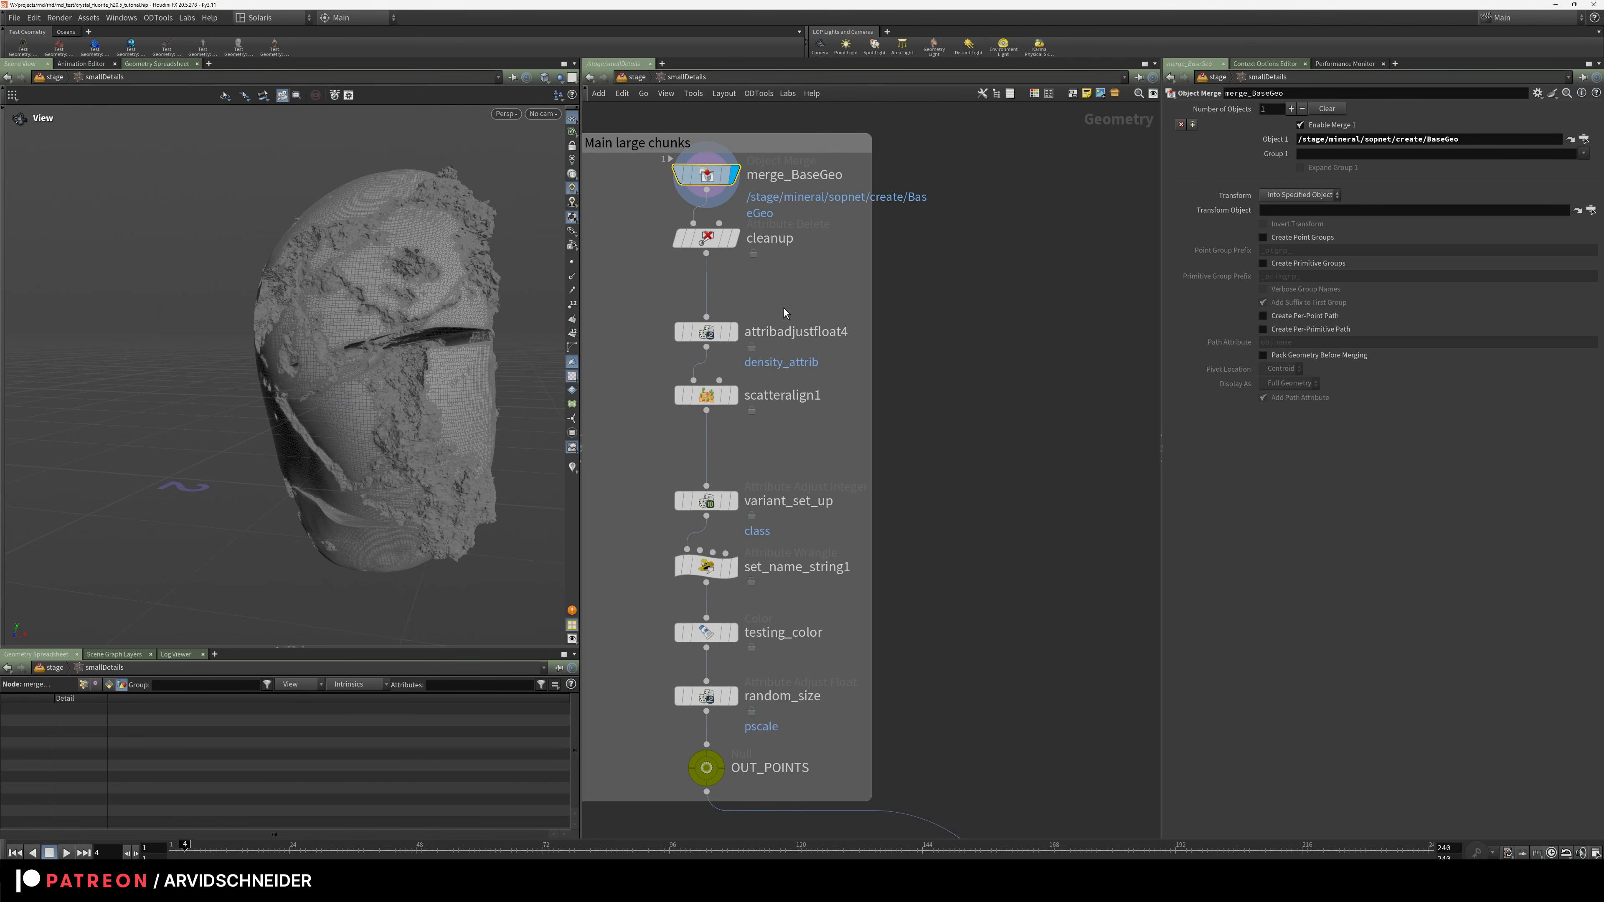
pyautogui.click(736, 340)
pyautogui.click(735, 341)
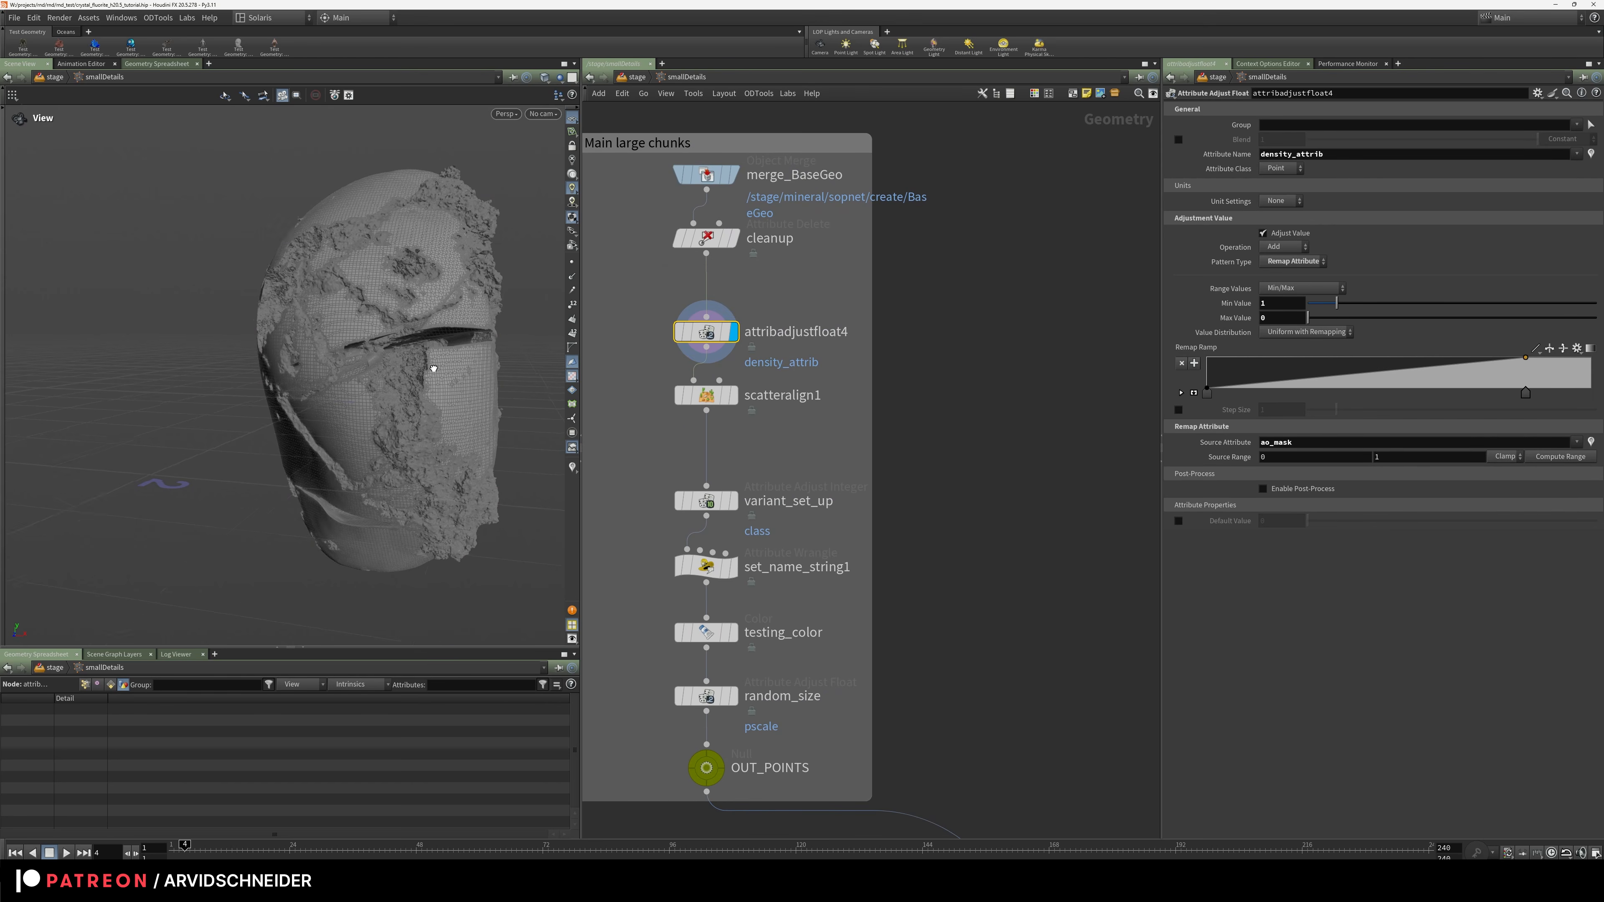
# Switch the viewport to smooth shading without wireframe and examine the mineral's crevices and rough areas up close
pyautogui.moveTo(440, 361); pyautogui.dragTo(462, 358)
pyautogui.press('w')
pyautogui.press('w')
pyautogui.hotkey('shift', 'w')
pyautogui.moveTo(469, 355); pyautogui.dragTo(348, 395, button='middle')
pyautogui.scroll(3, 348, 394)
pyautogui.moveTo(347, 394); pyautogui.dragTo(440, 366)
pyautogui.scroll(2, 440, 366)
pyautogui.moveTo(440, 367); pyautogui.dragTo(496, 339, button='middle')
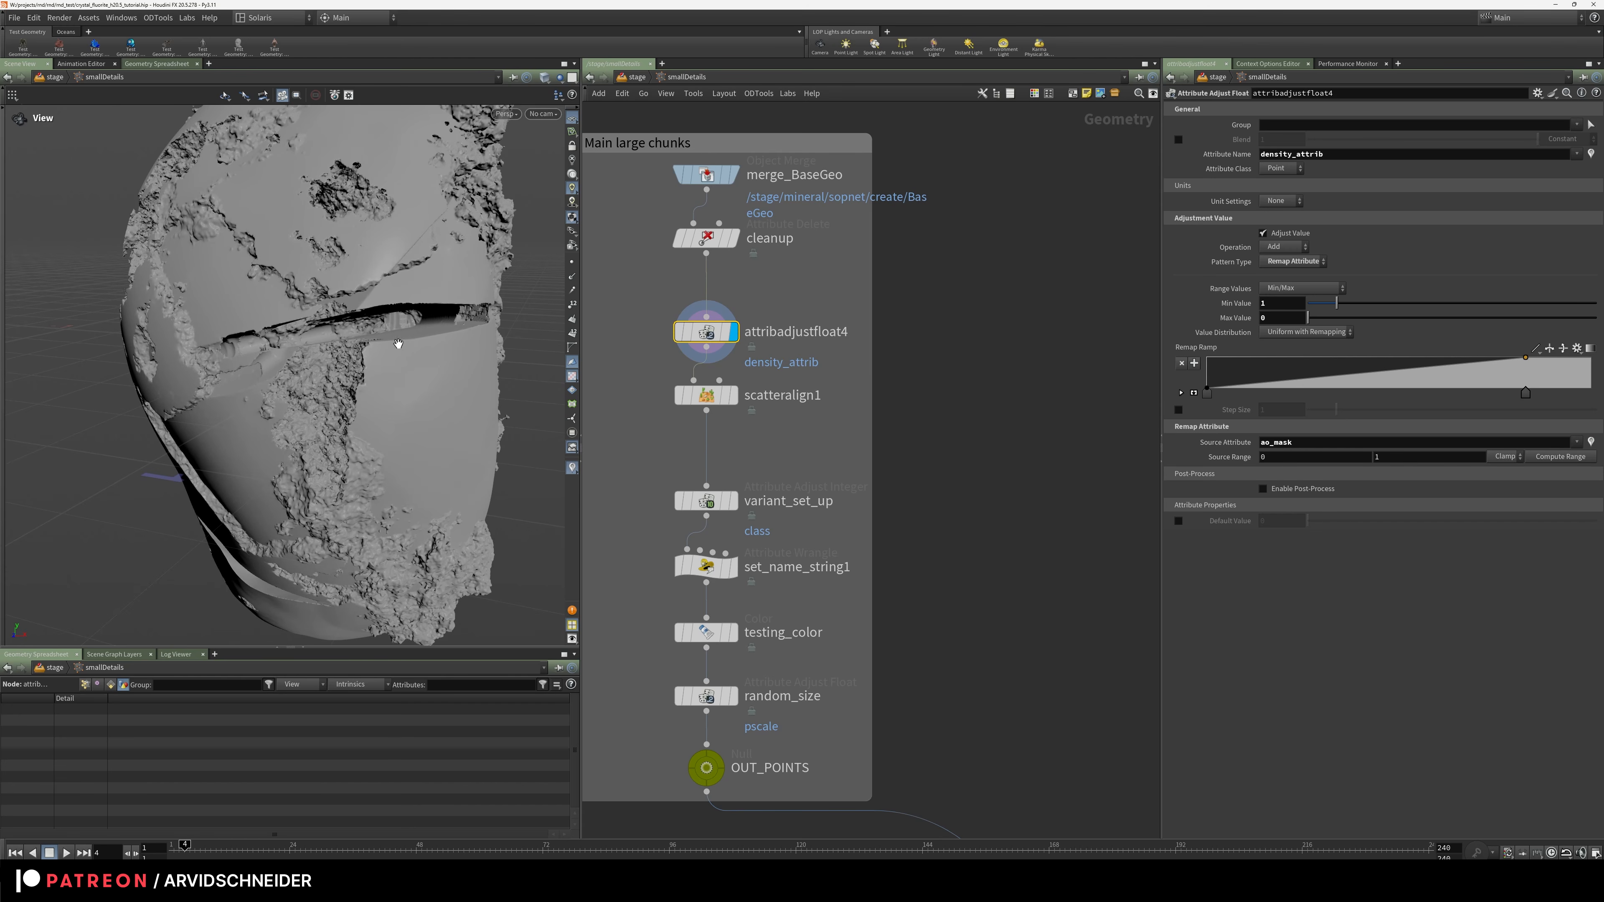
# Display the scatteralign1 result and review its density attribute and orientation settings
pyautogui.moveTo(309, 356); pyautogui.dragTo(453, 216)
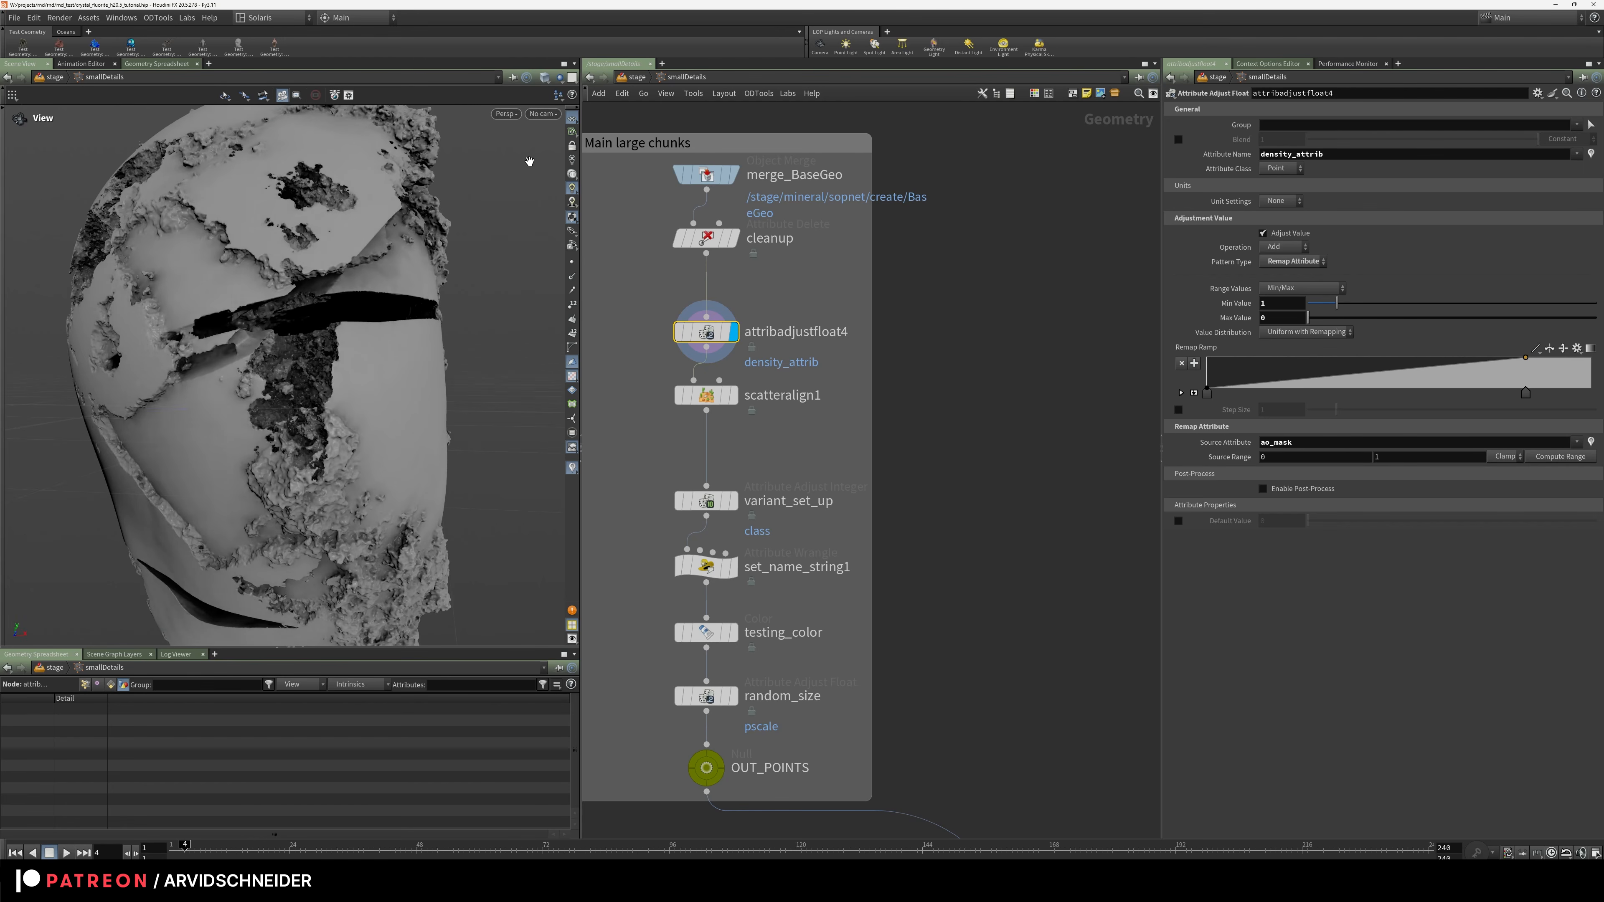
pyautogui.moveTo(382, 265); pyautogui.dragTo(339, 289)
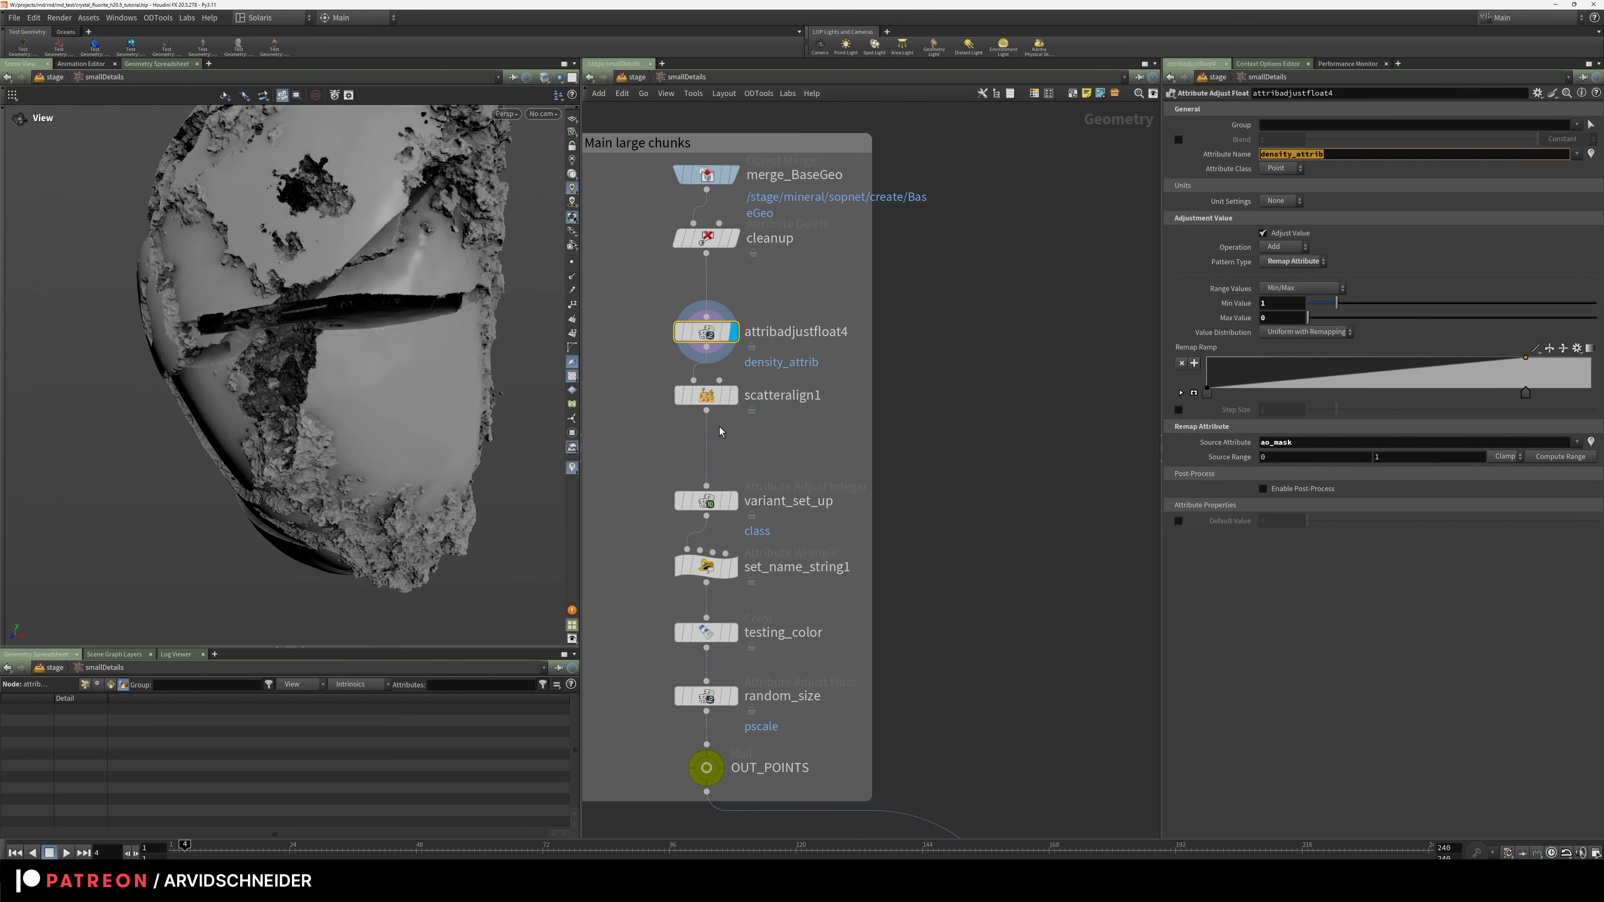
pyautogui.click(733, 395)
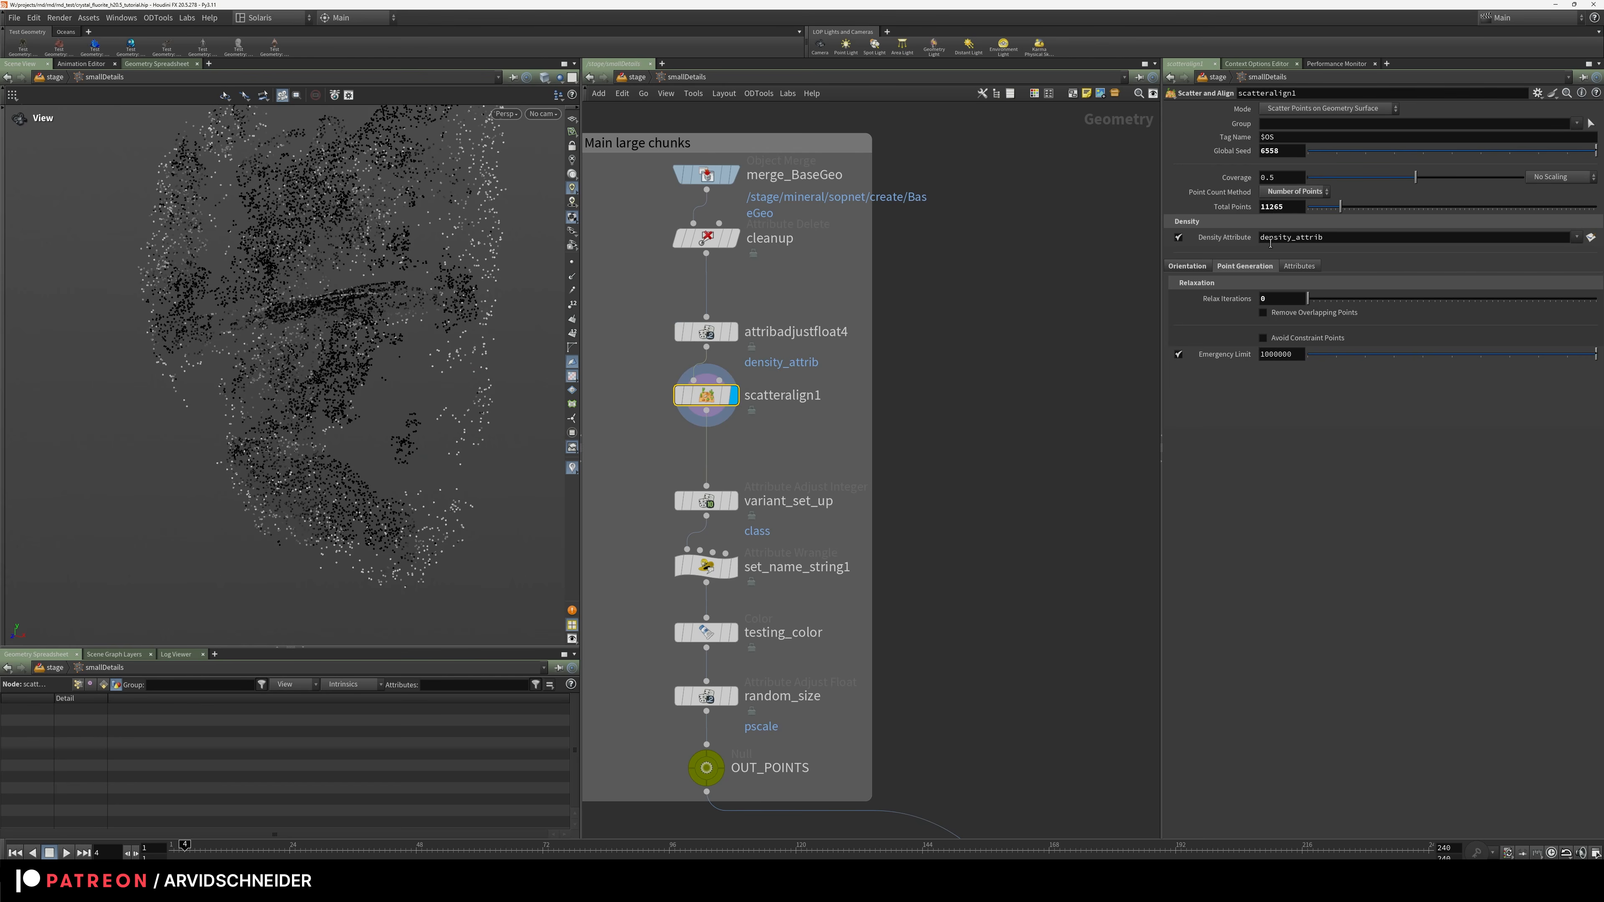
pyautogui.doubleClick(1355, 239)
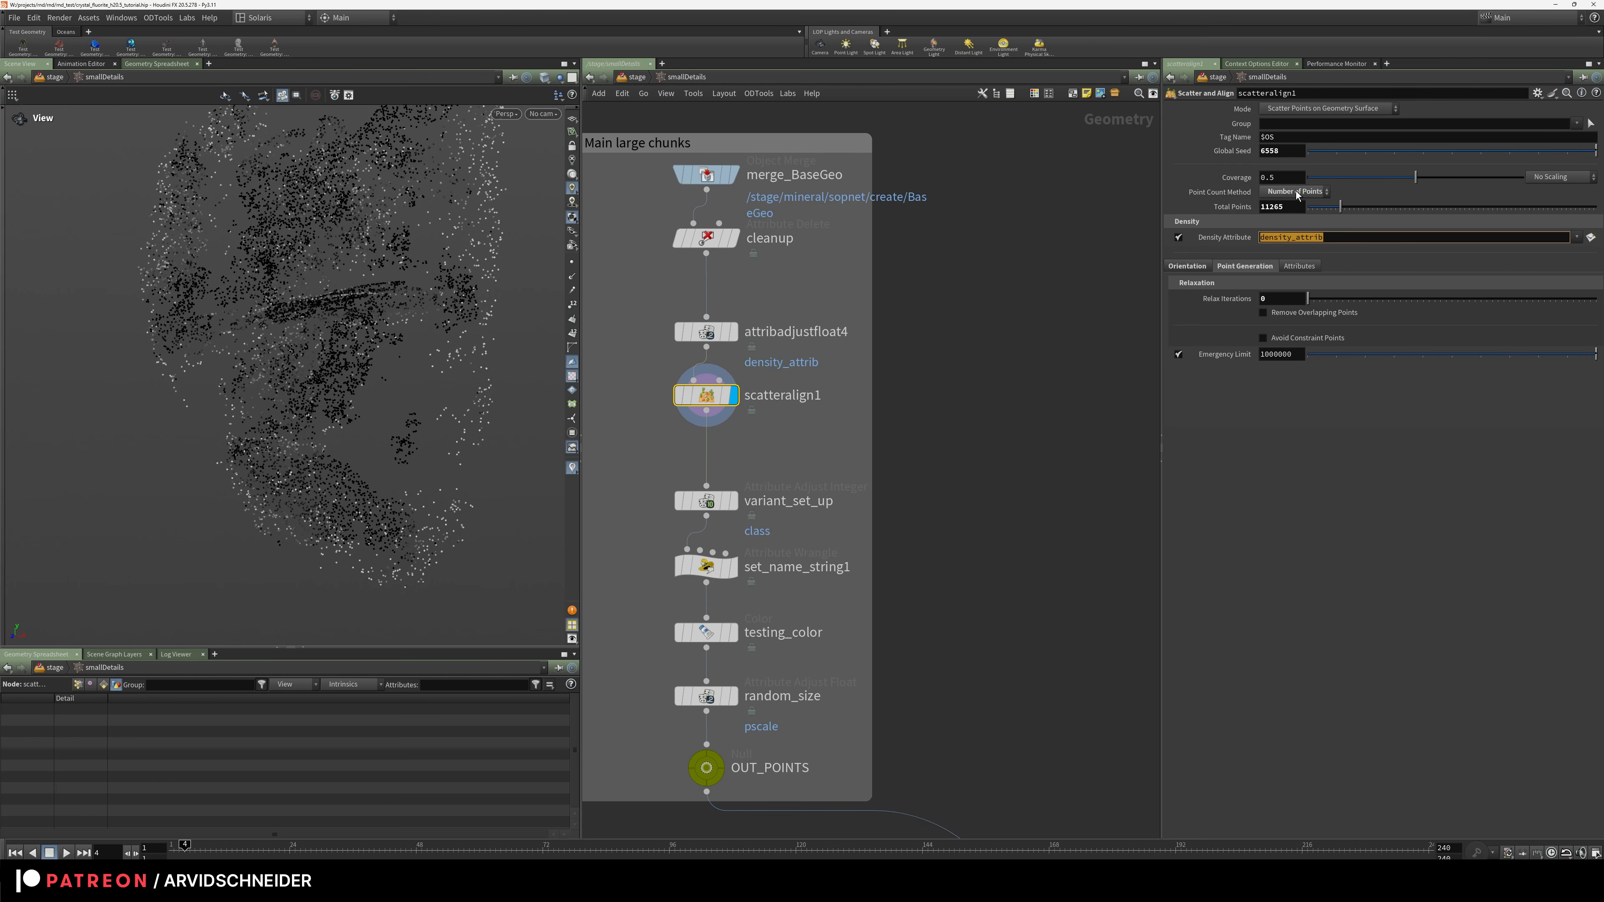
pyautogui.click(1187, 266)
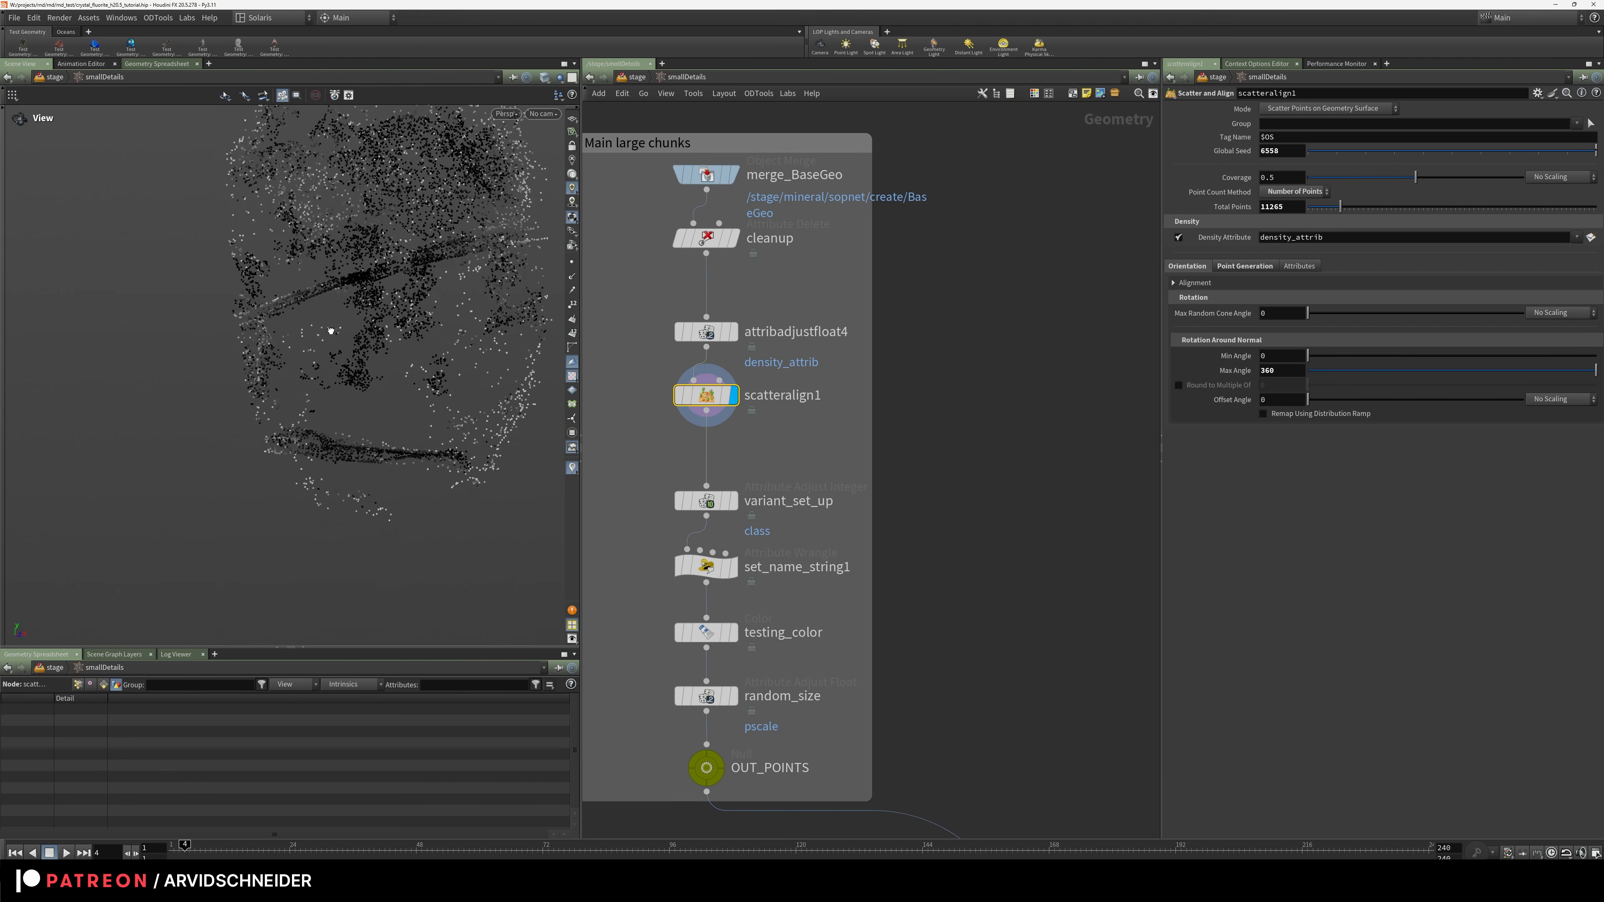
# Inspect the expression that drives the maximum value of the class attribute in variant_set_up
pyautogui.moveTo(746, 486); pyautogui.dragTo(838, 337, button='middle')
pyautogui.click(812, 354)
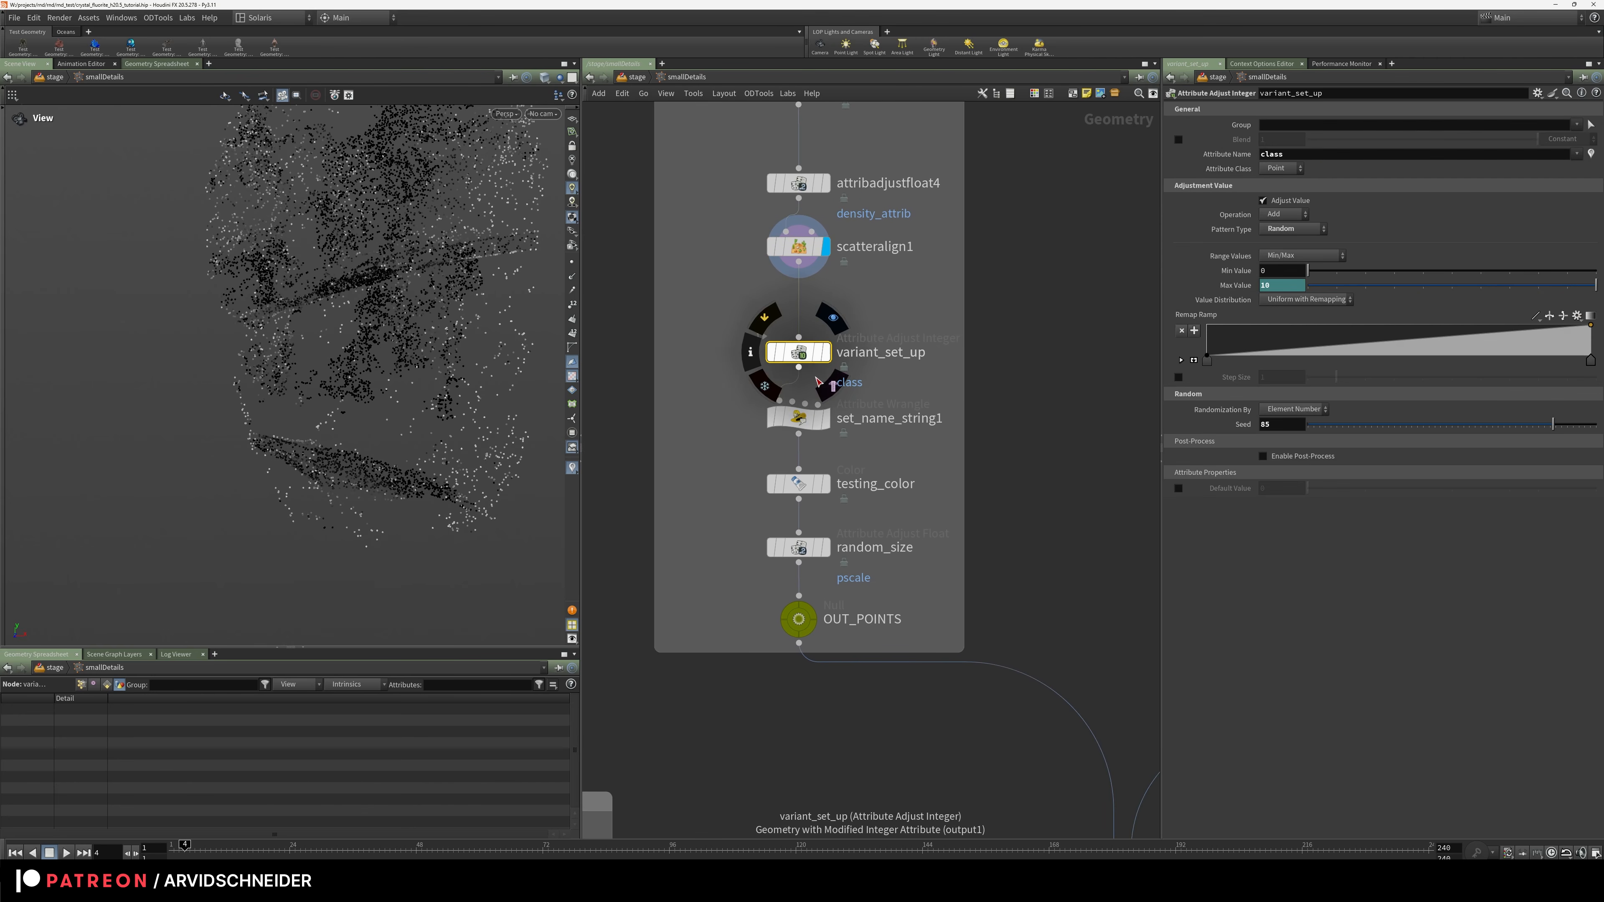
pyautogui.click(1235, 285)
pyautogui.moveTo(1505, 285); pyautogui.dragTo(1514, 287)
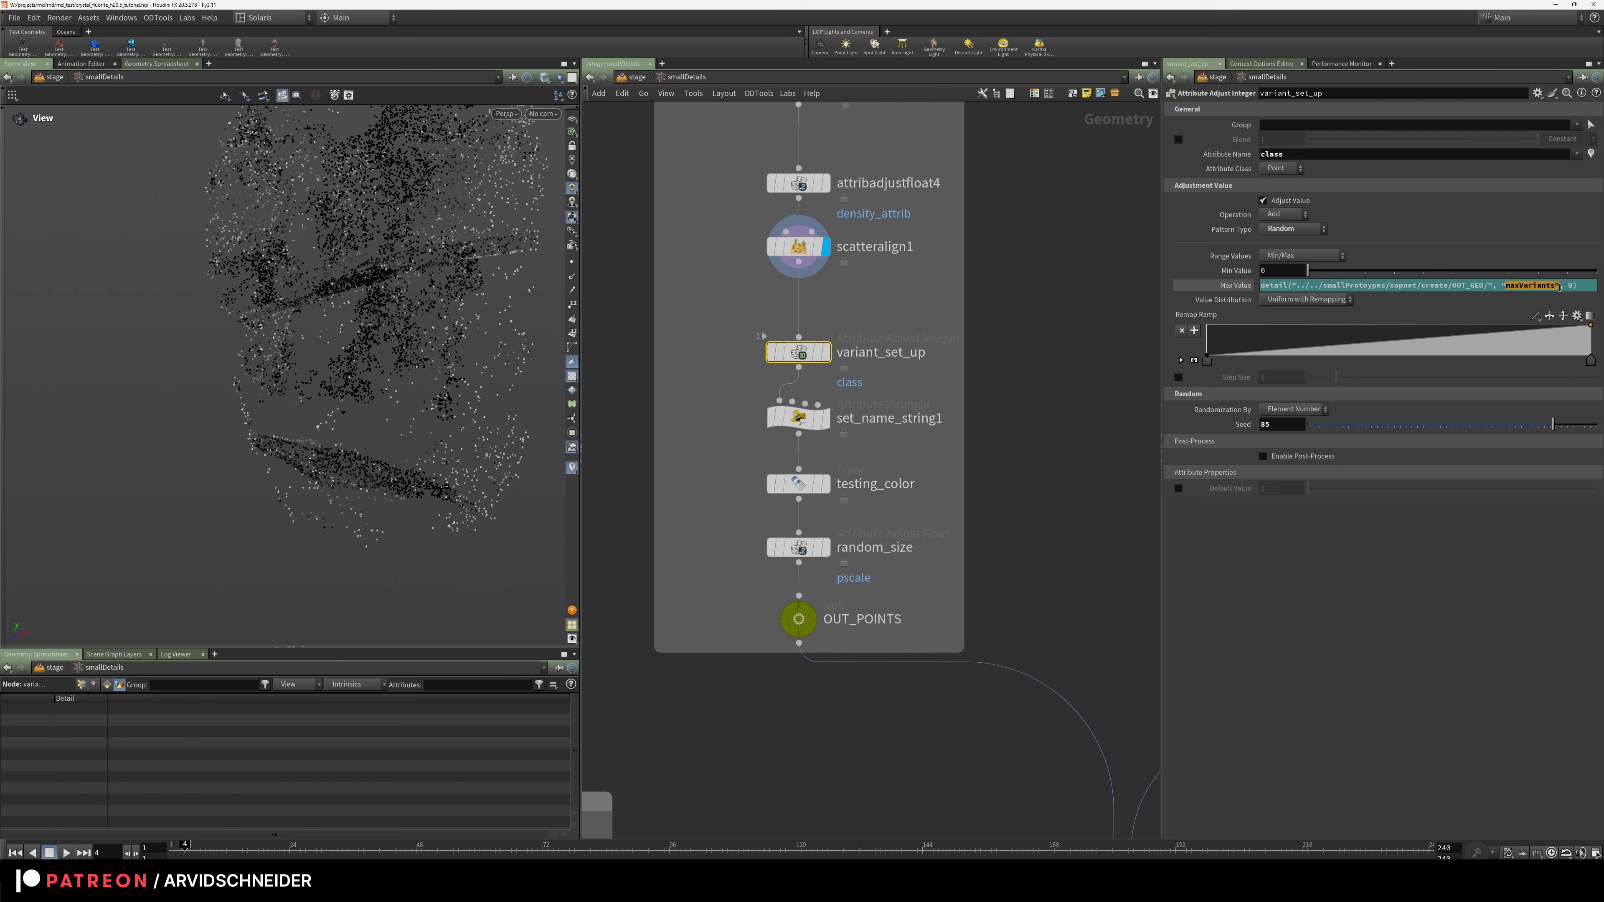
pyautogui.click(1228, 288)
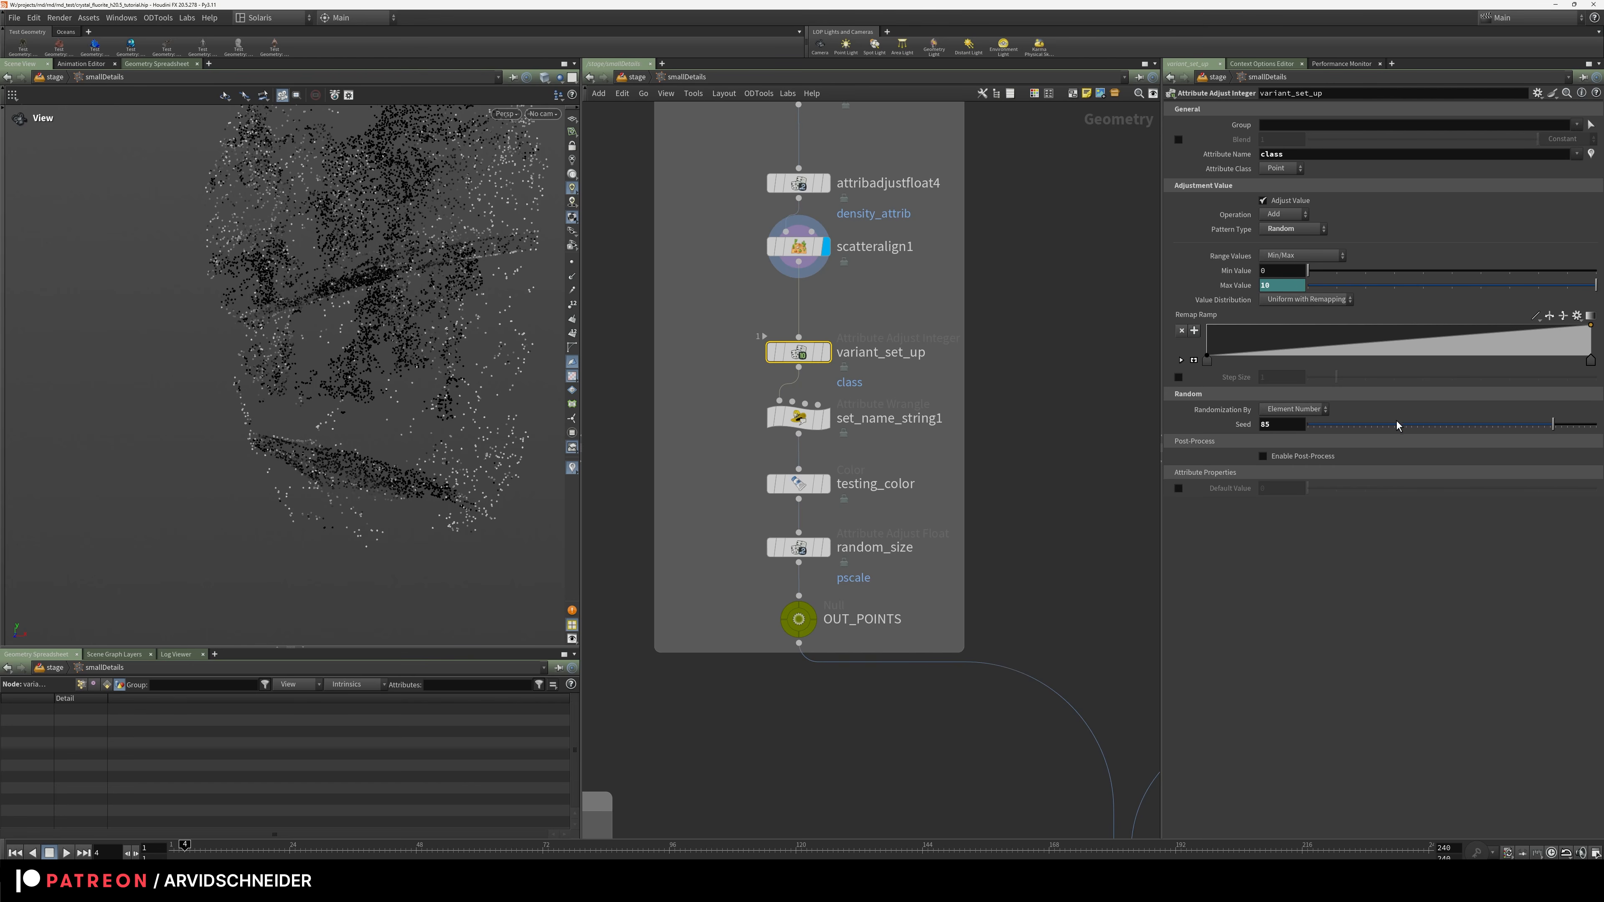
# Review the naming code in set_name_string1, and check the testing_color and random_size nodes
pyautogui.click(799, 417)
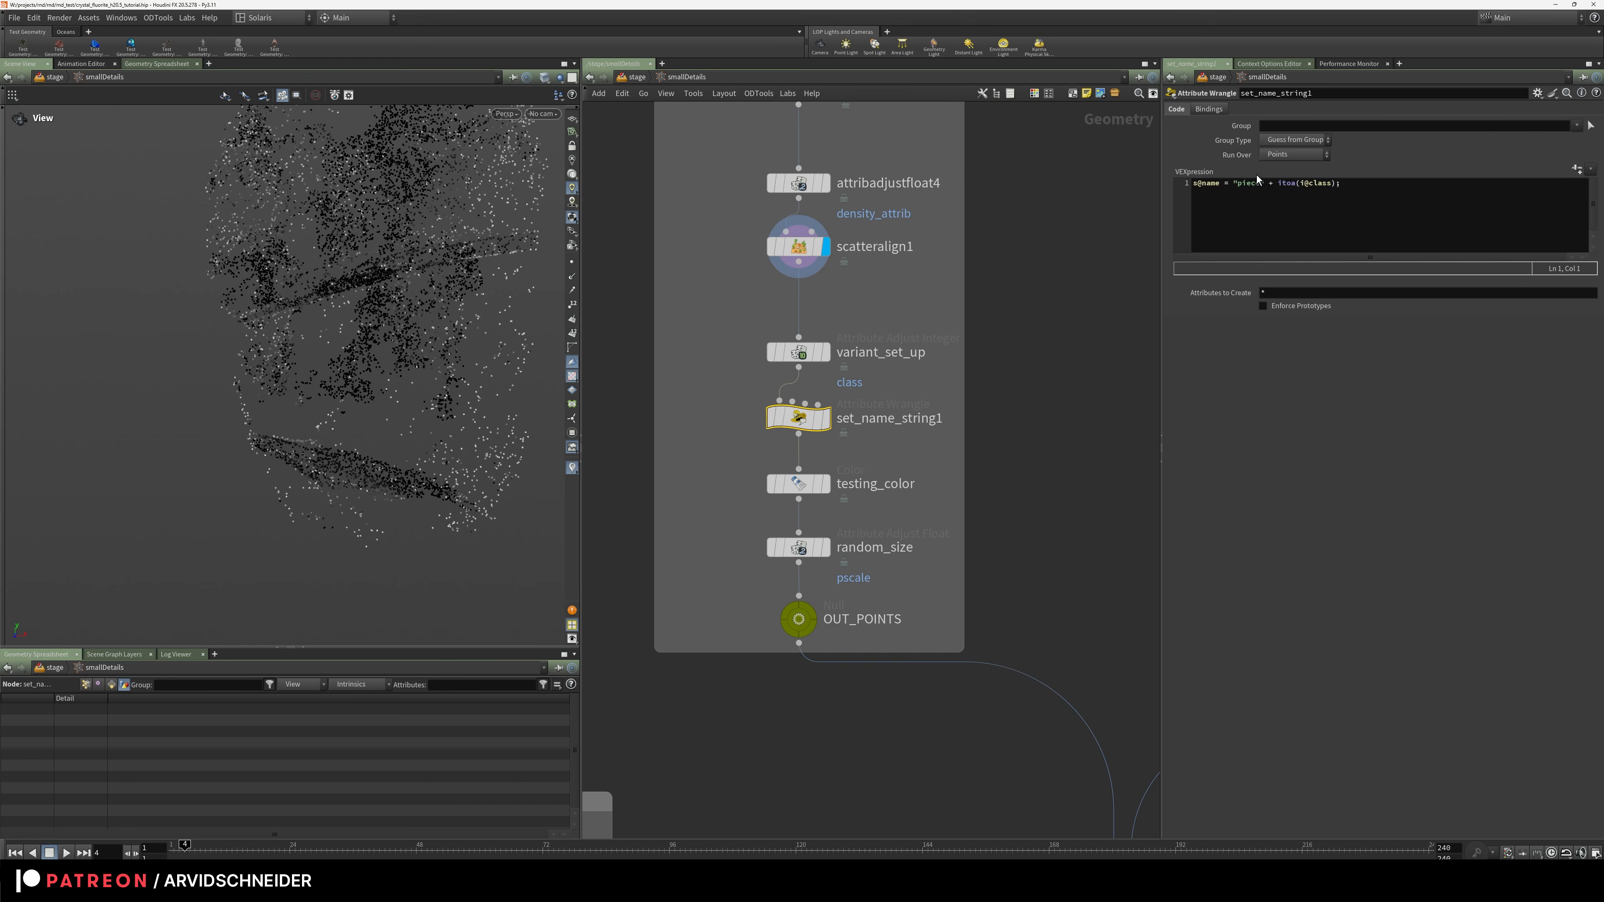
pyautogui.moveTo(934, 521)
pyautogui.mouseDown(button='middle')
pyautogui.moveTo(923, 395)
pyautogui.moveTo(943, 495)
pyautogui.mouseUp(button='middle')
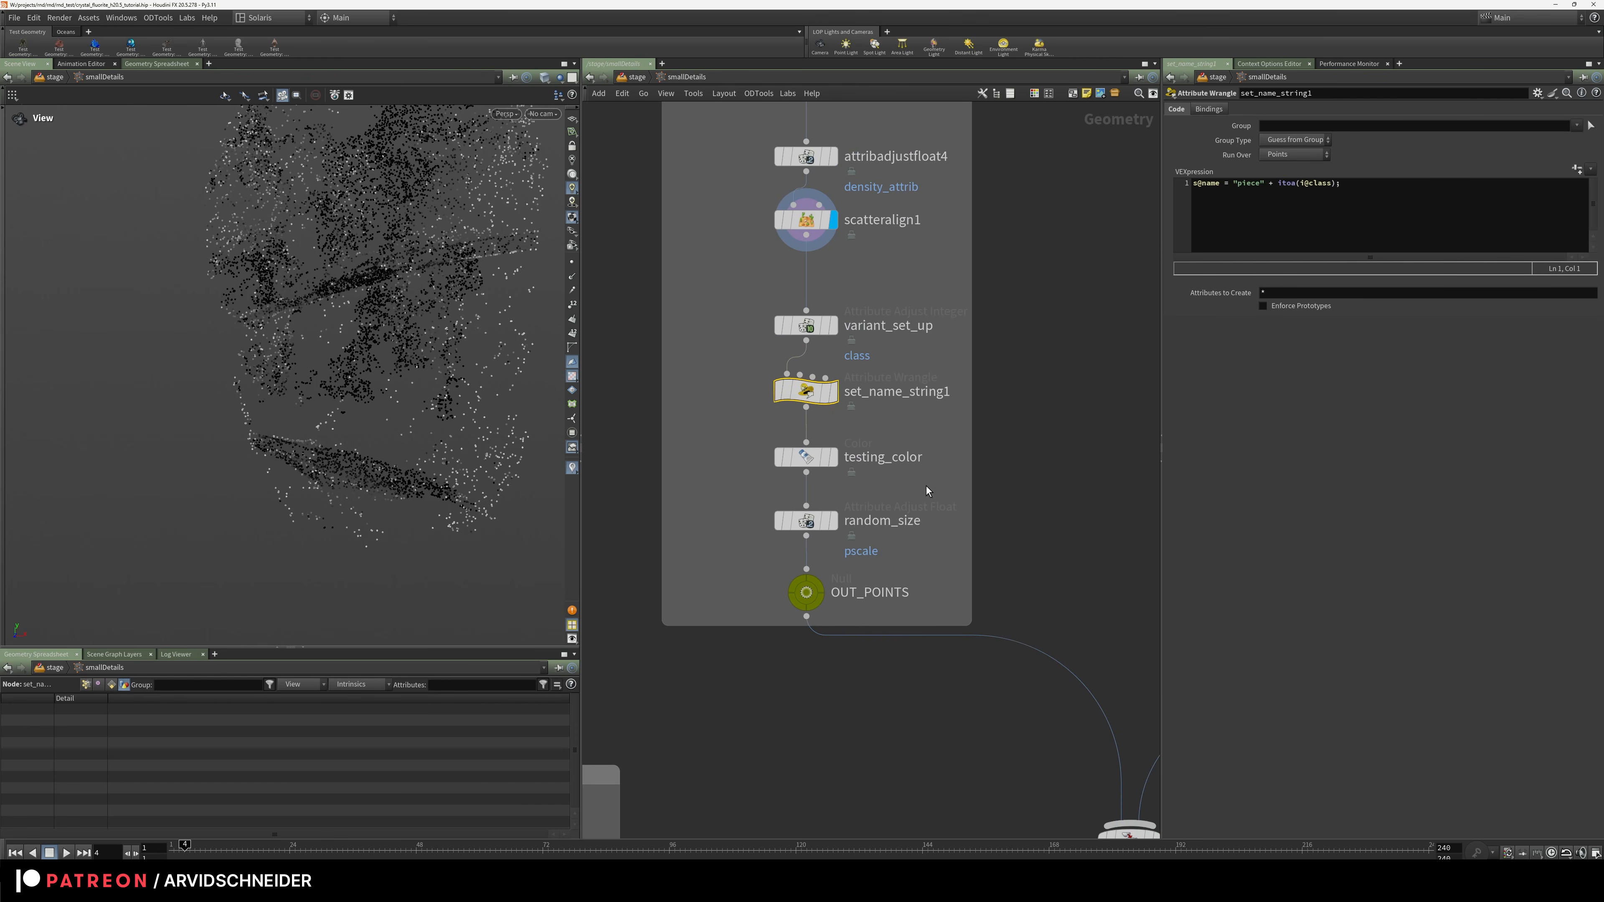
pyautogui.click(834, 457)
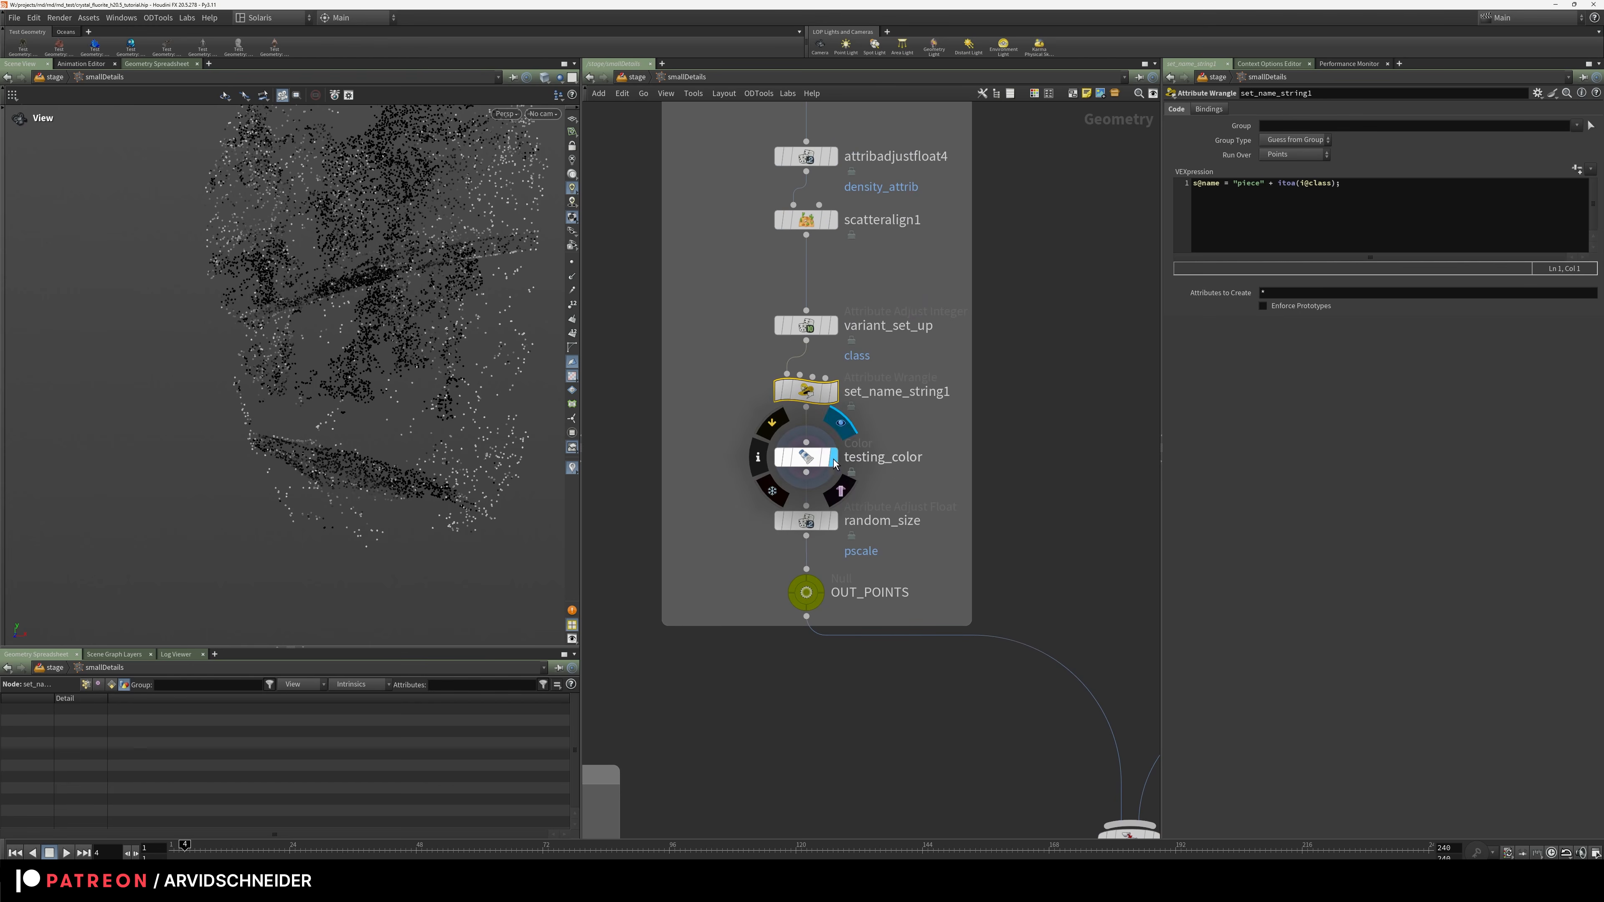
pyautogui.click(826, 521)
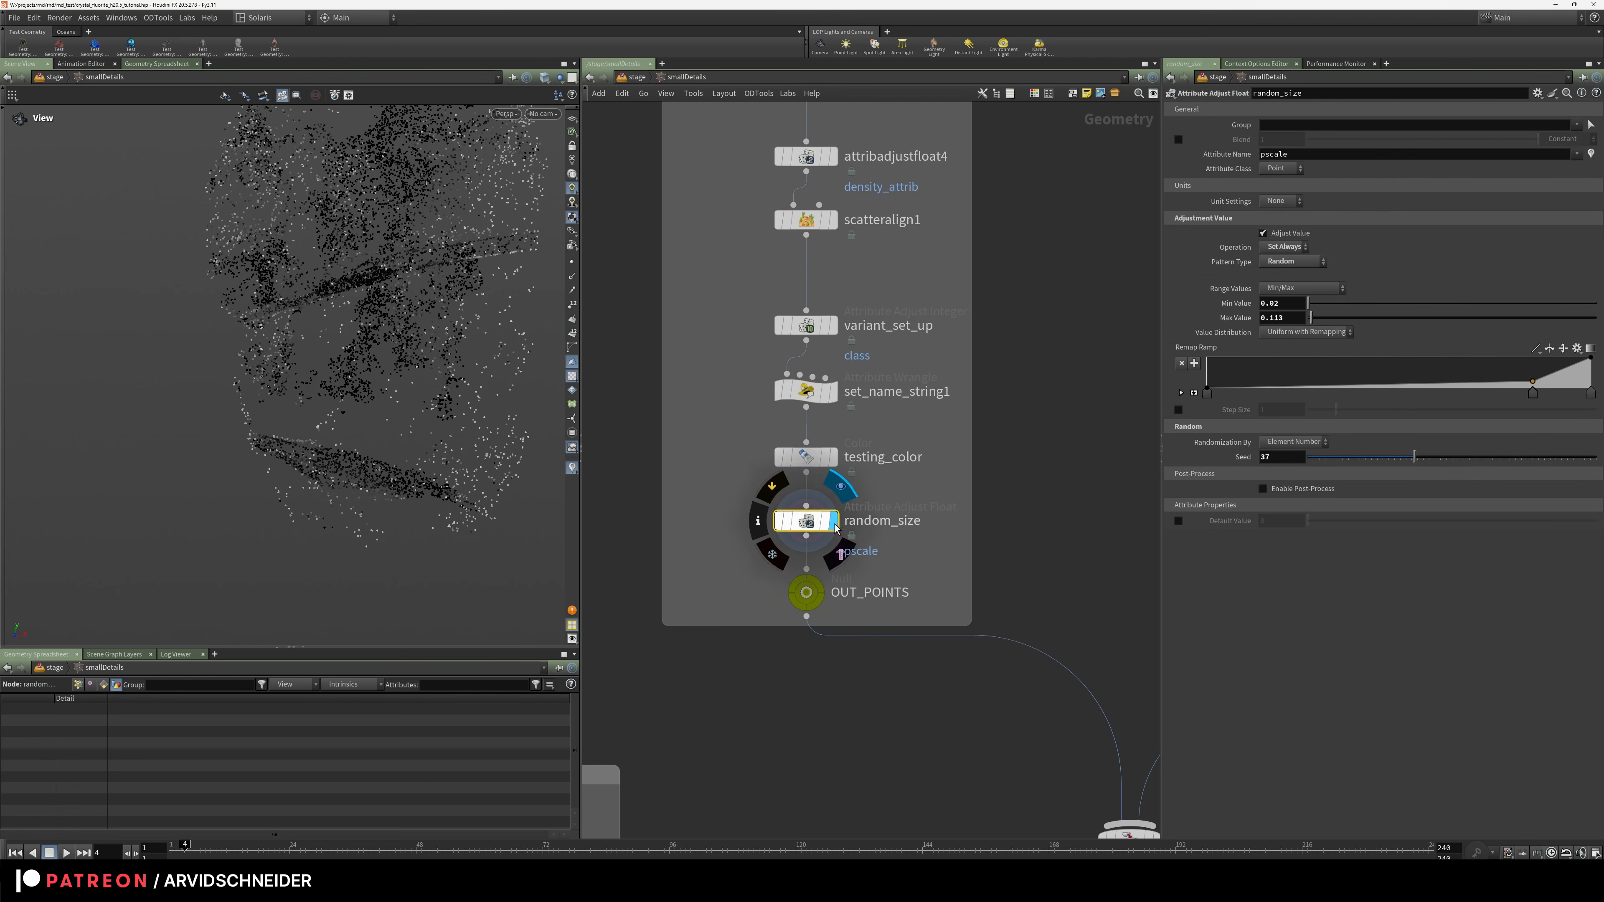
# In the Testing group, display the merge_OUT_GEO2 prototype pieces and the copytopoints4 result
pyautogui.moveTo(791, 733); pyautogui.dragTo(864, 433, button='middle')
pyautogui.scroll(-4, 856, 442)
pyautogui.click(705, 488)
pyautogui.moveTo(505, 429)
pyautogui.mouseDown()
pyautogui.moveTo(412, 369)
pyautogui.moveTo(450, 389)
pyautogui.mouseUp()
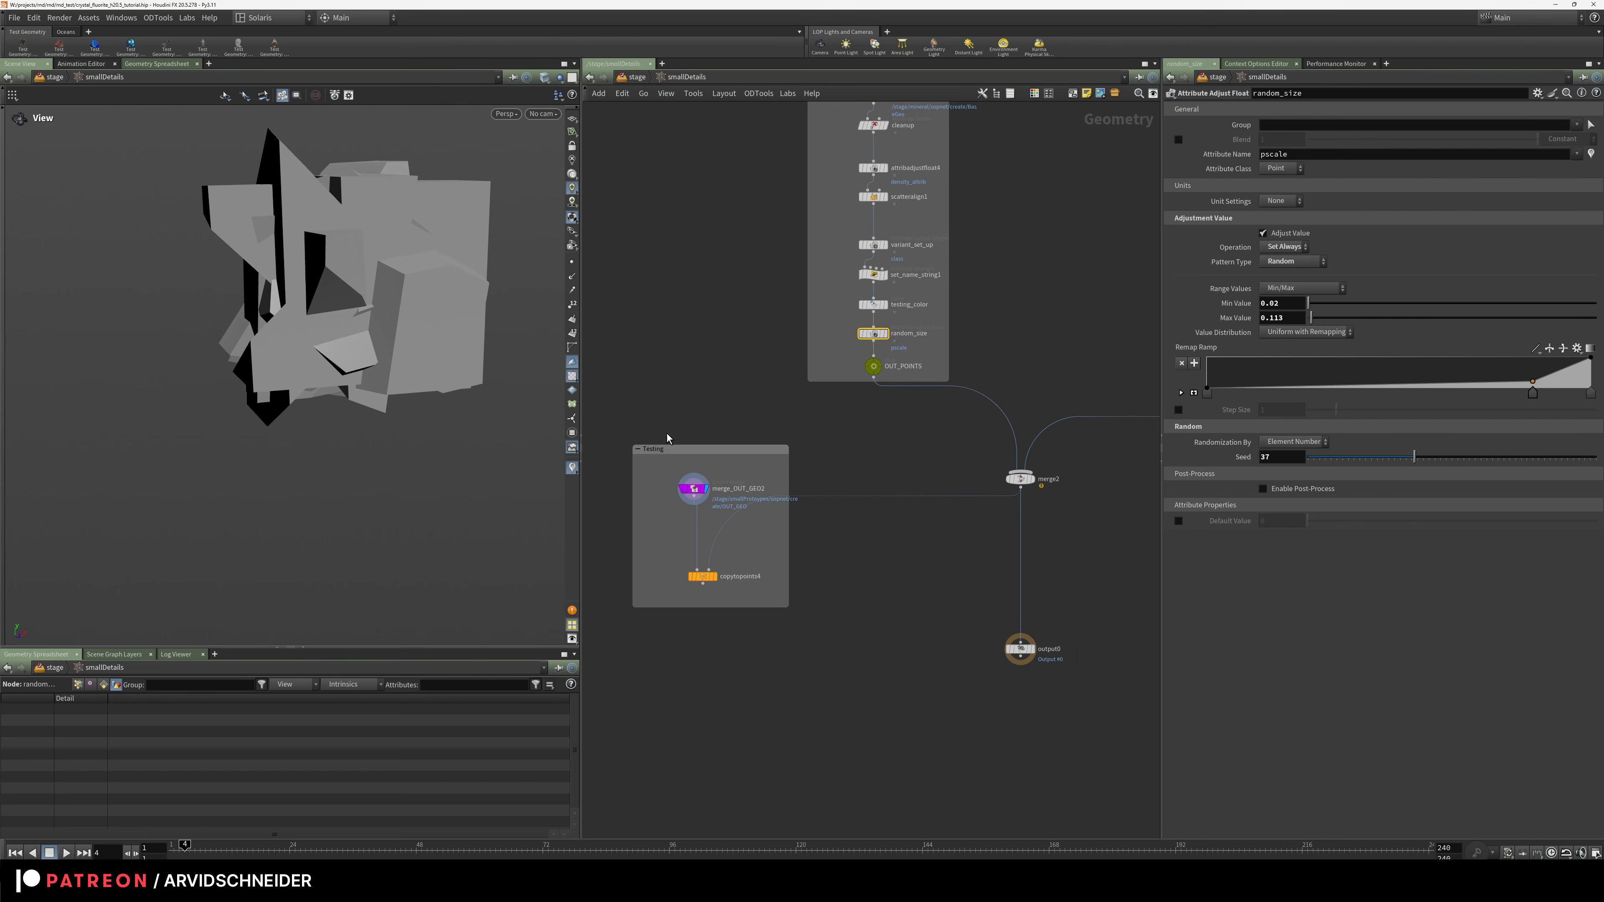
pyautogui.scroll(1, 821, 464)
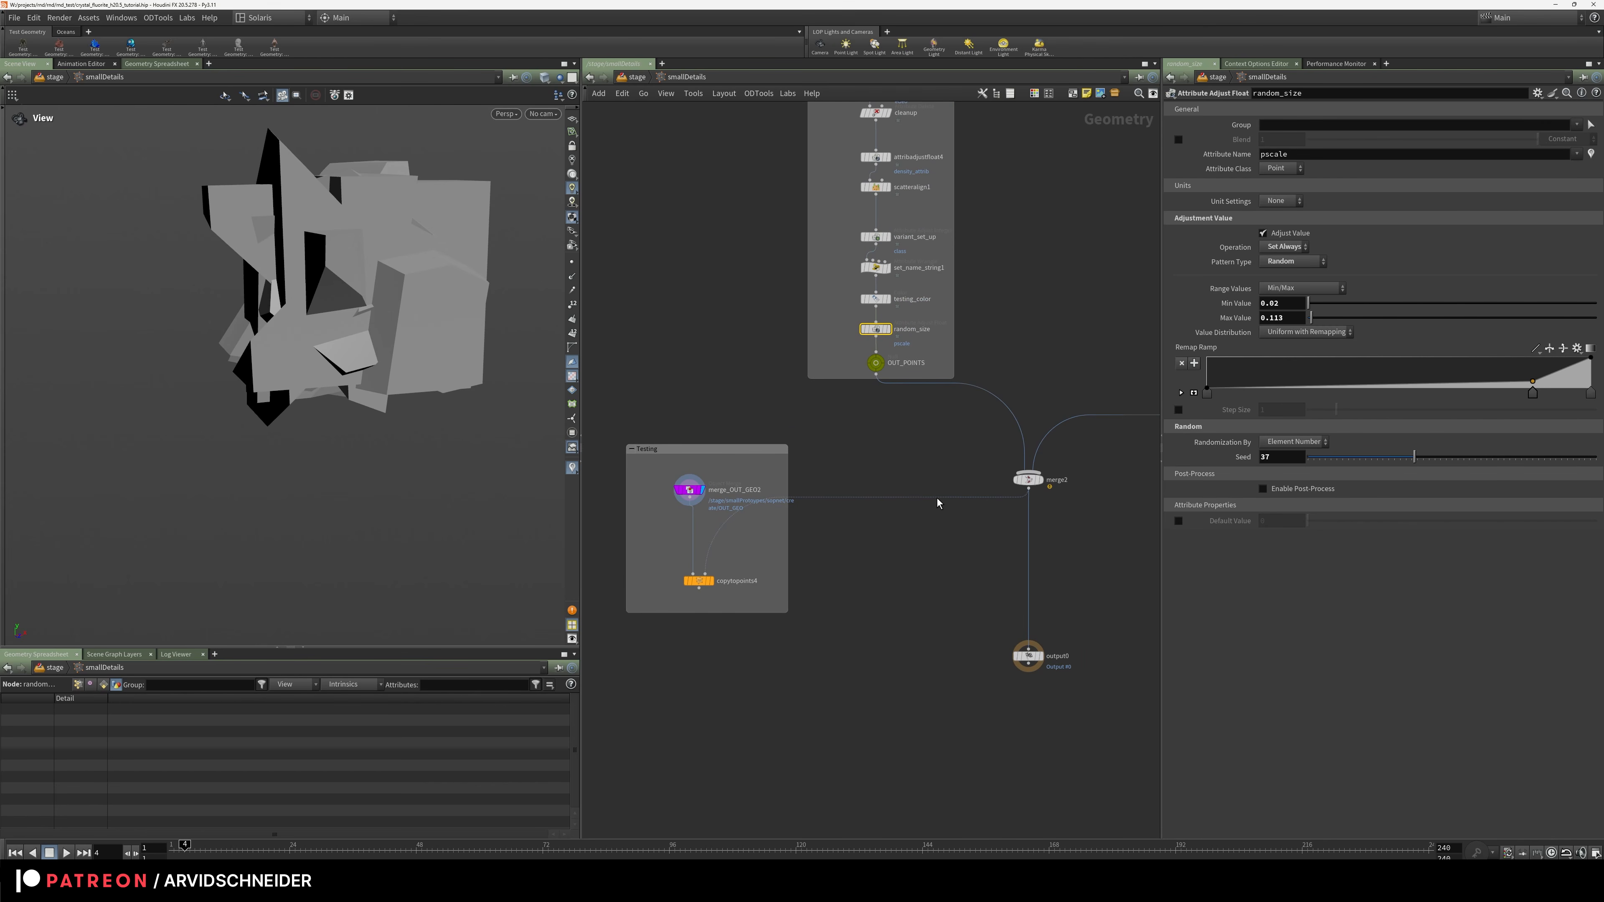
pyautogui.click(709, 581)
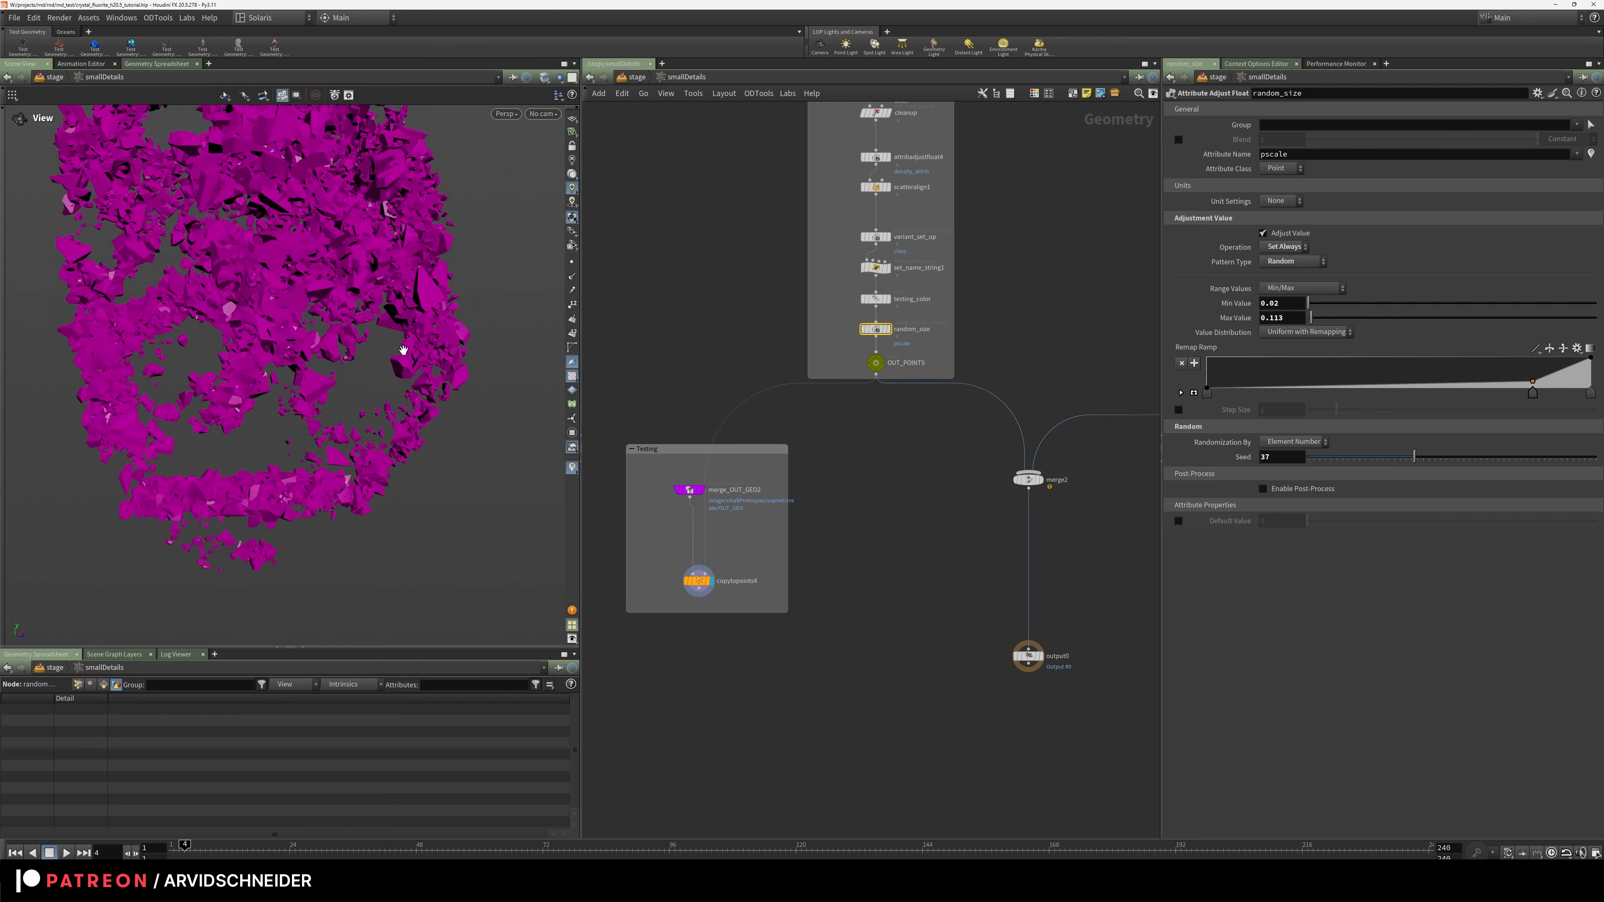
# Examine the chunks copied by copytopoints4 from several angles, both up close and as a whole
pyautogui.press('f')
pyautogui.moveTo(328, 351); pyautogui.dragTo(364, 276)
pyautogui.scroll(3, 427, 341)
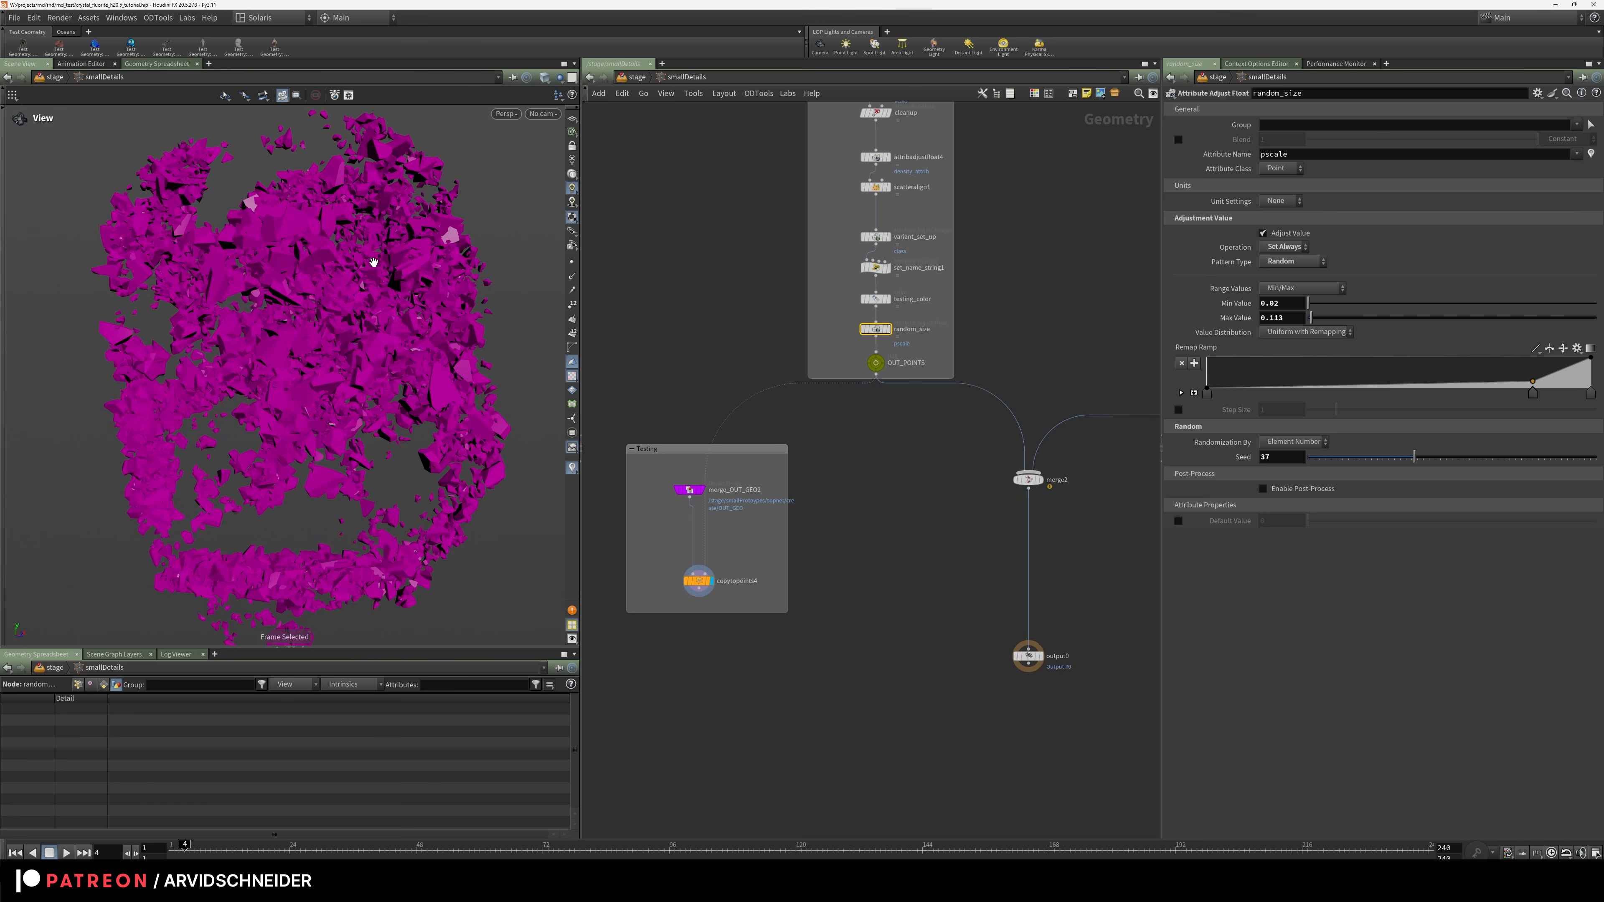
pyautogui.moveTo(481, 404); pyautogui.dragTo(384, 322)
pyautogui.scroll(3, 384, 322)
pyautogui.scroll(-6, 384, 322)
pyautogui.moveTo(275, 336); pyautogui.dragTo(395, 326)
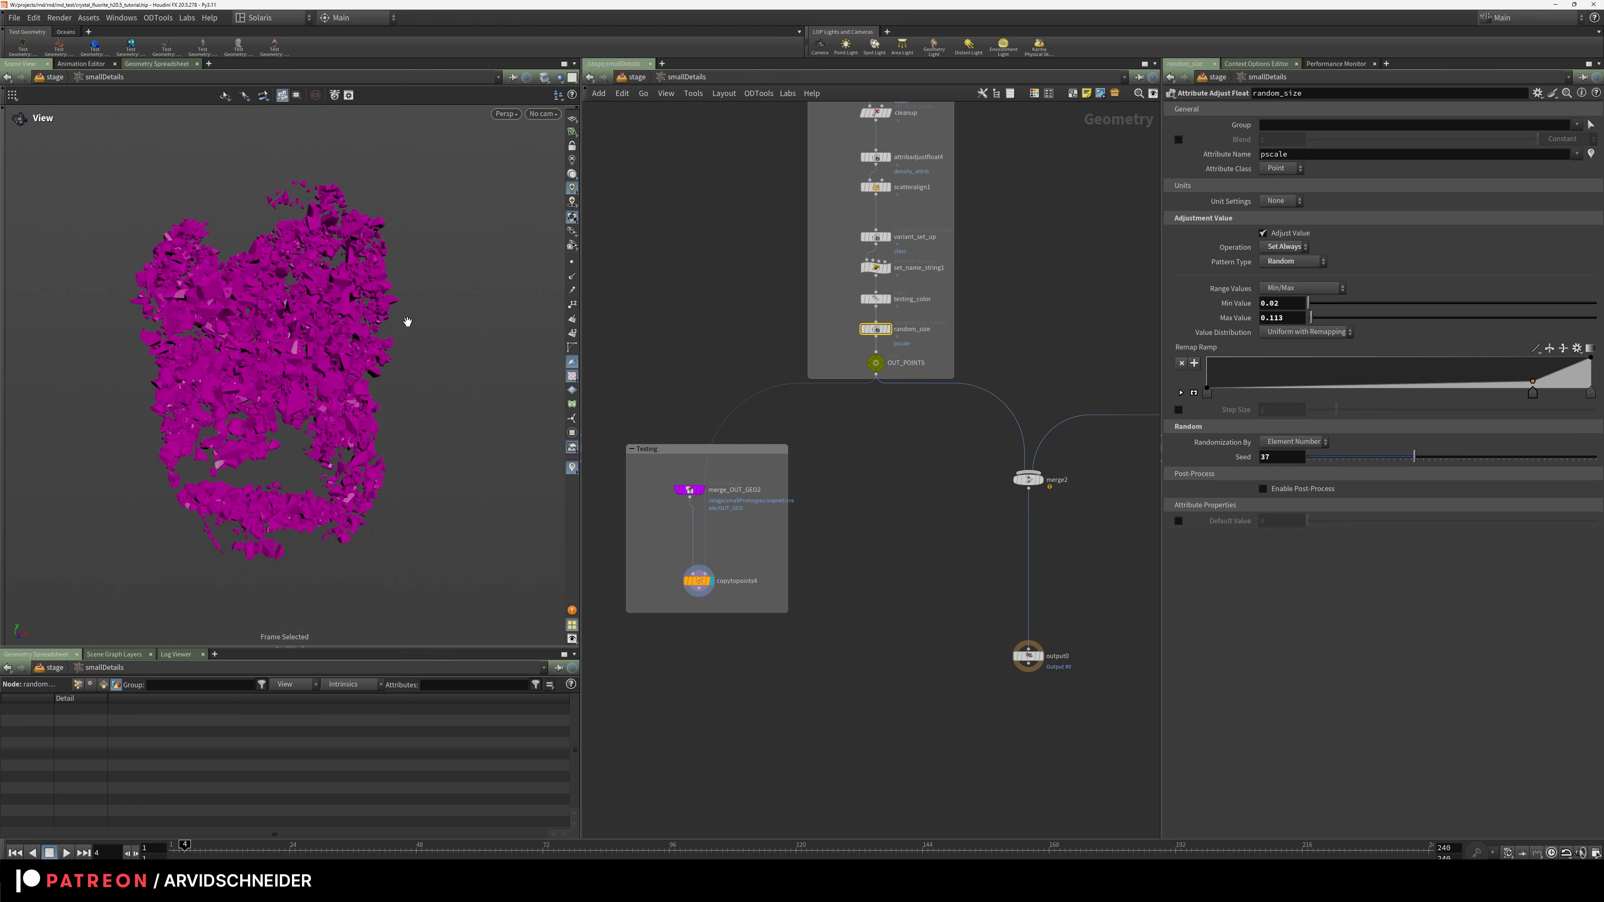
pyautogui.scroll(2, 878, 316)
pyautogui.press('b')
pyautogui.press('b')
# Try a different remap ramp point and maximum pscale value on random_size
pyautogui.moveTo(1528, 393)
pyautogui.mouseDown()
pyautogui.moveTo(1263, 393)
pyautogui.moveTo(1536, 402)
pyautogui.mouseUp()
pyautogui.moveTo(1312, 318); pyautogui.dragTo(1321, 321)
pyautogui.hotkey('ctrl', 'z')
# Display OUT_POINTS, followed by copytopoints1 in the "SMALLER Chunks on Big elements" group
pyautogui.moveTo(944, 557); pyautogui.dragTo(790, 622, button='middle')
pyautogui.click(793, 450)
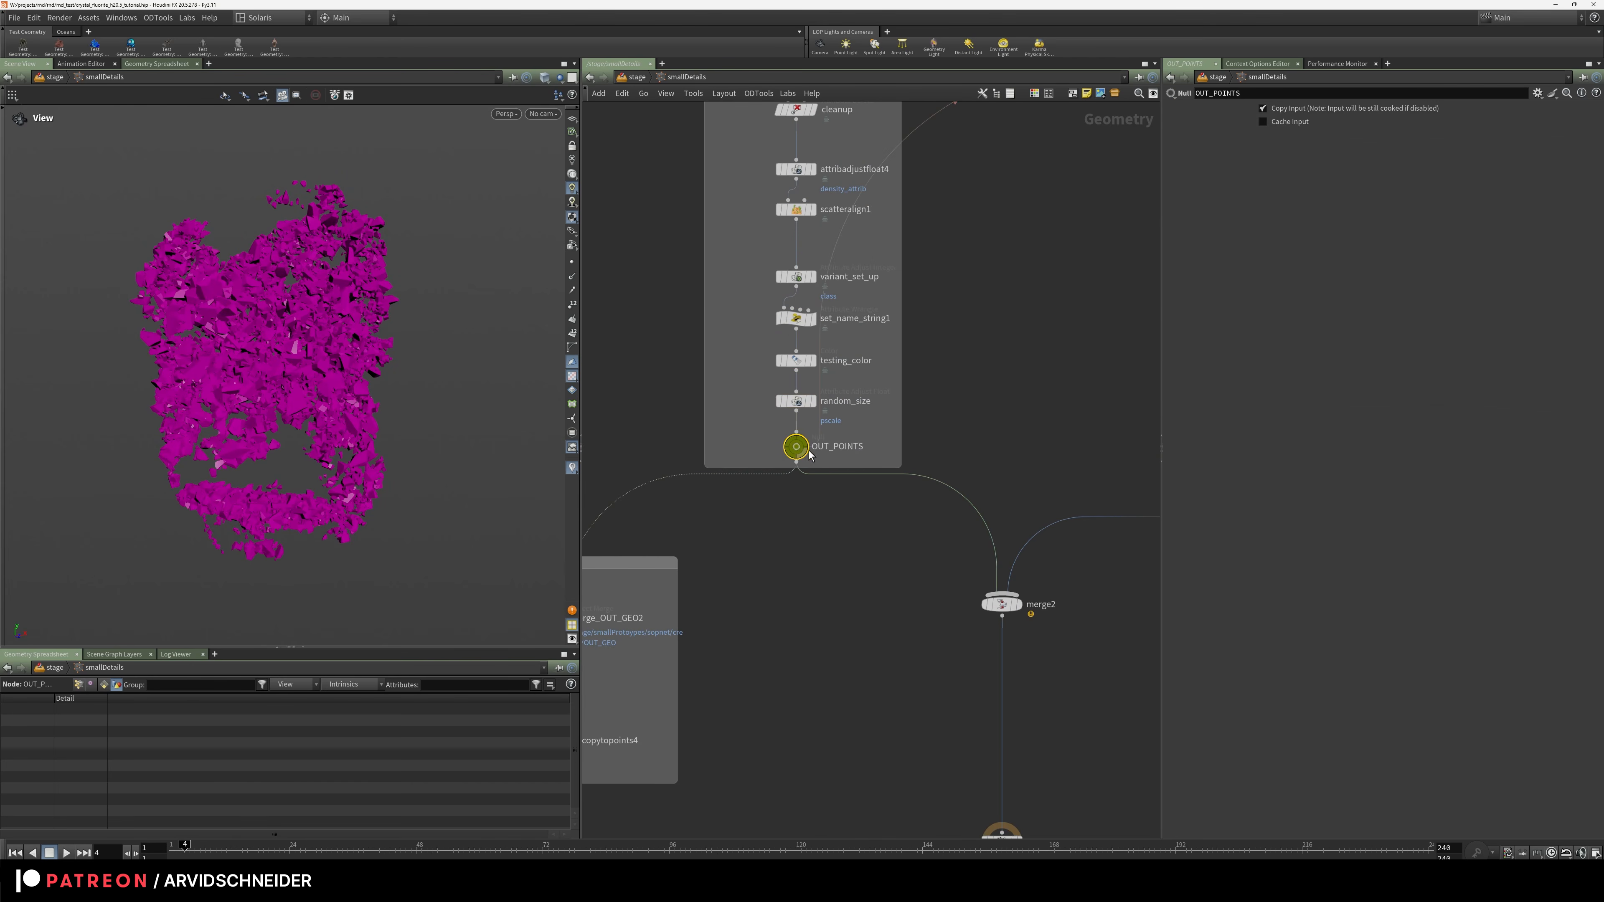
pyautogui.click(819, 433)
pyautogui.moveTo(1013, 279); pyautogui.dragTo(499, 584, button='middle')
pyautogui.scroll(3, 866, 448)
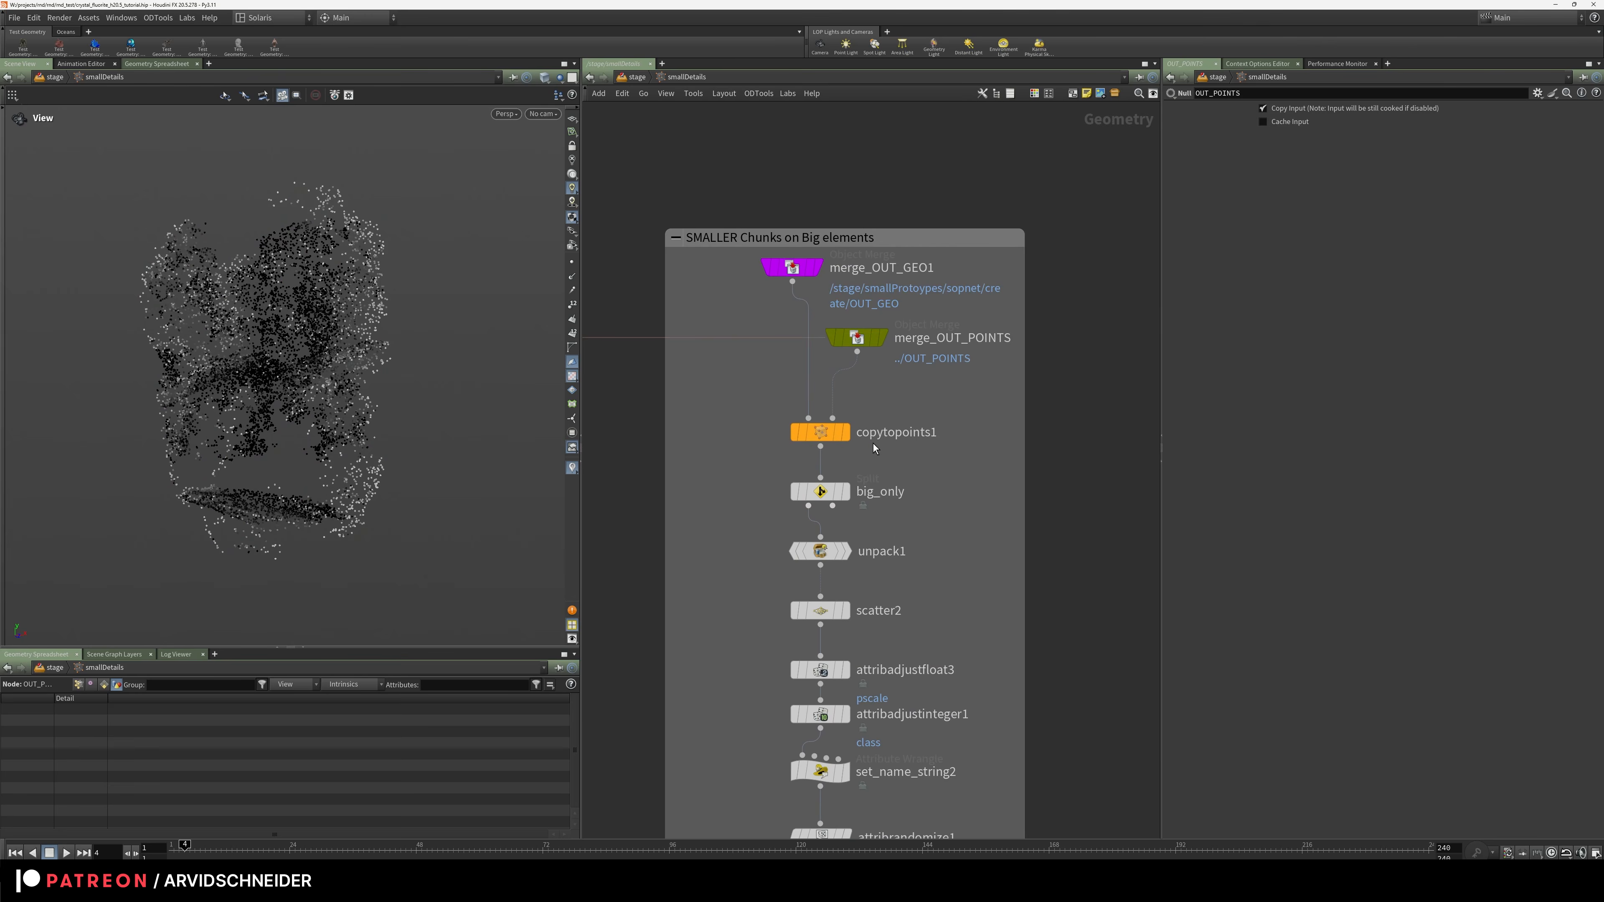
pyautogui.click(847, 435)
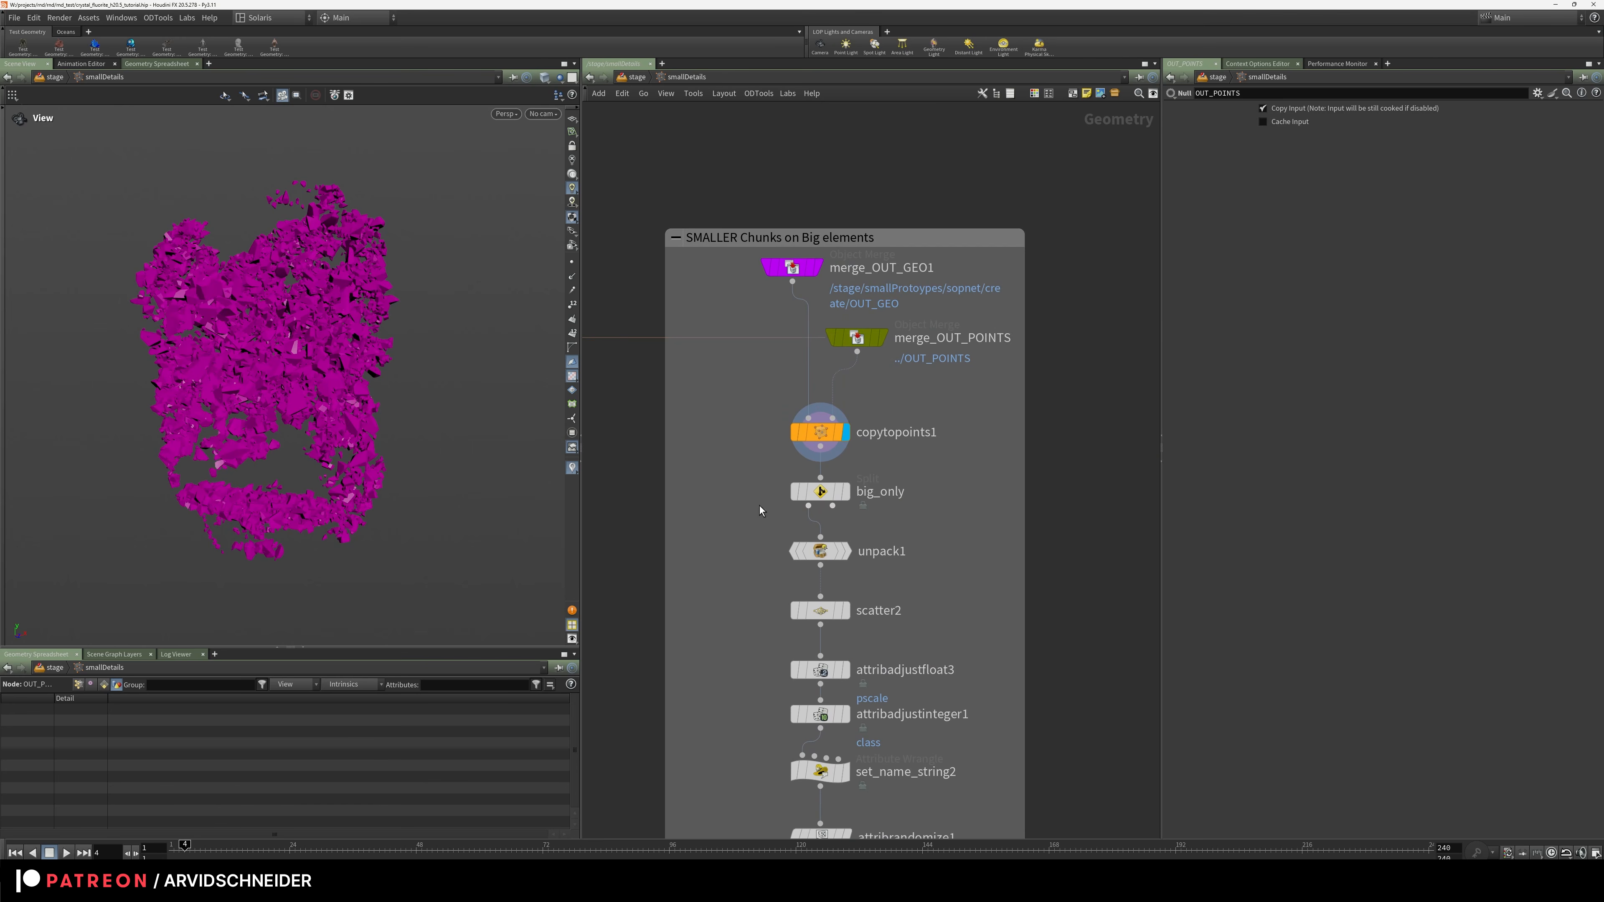
# Display the big_only split and examine the larger chunks up close
pyautogui.moveTo(850, 518); pyautogui.dragTo(854, 390, button='middle')
pyautogui.click(850, 365)
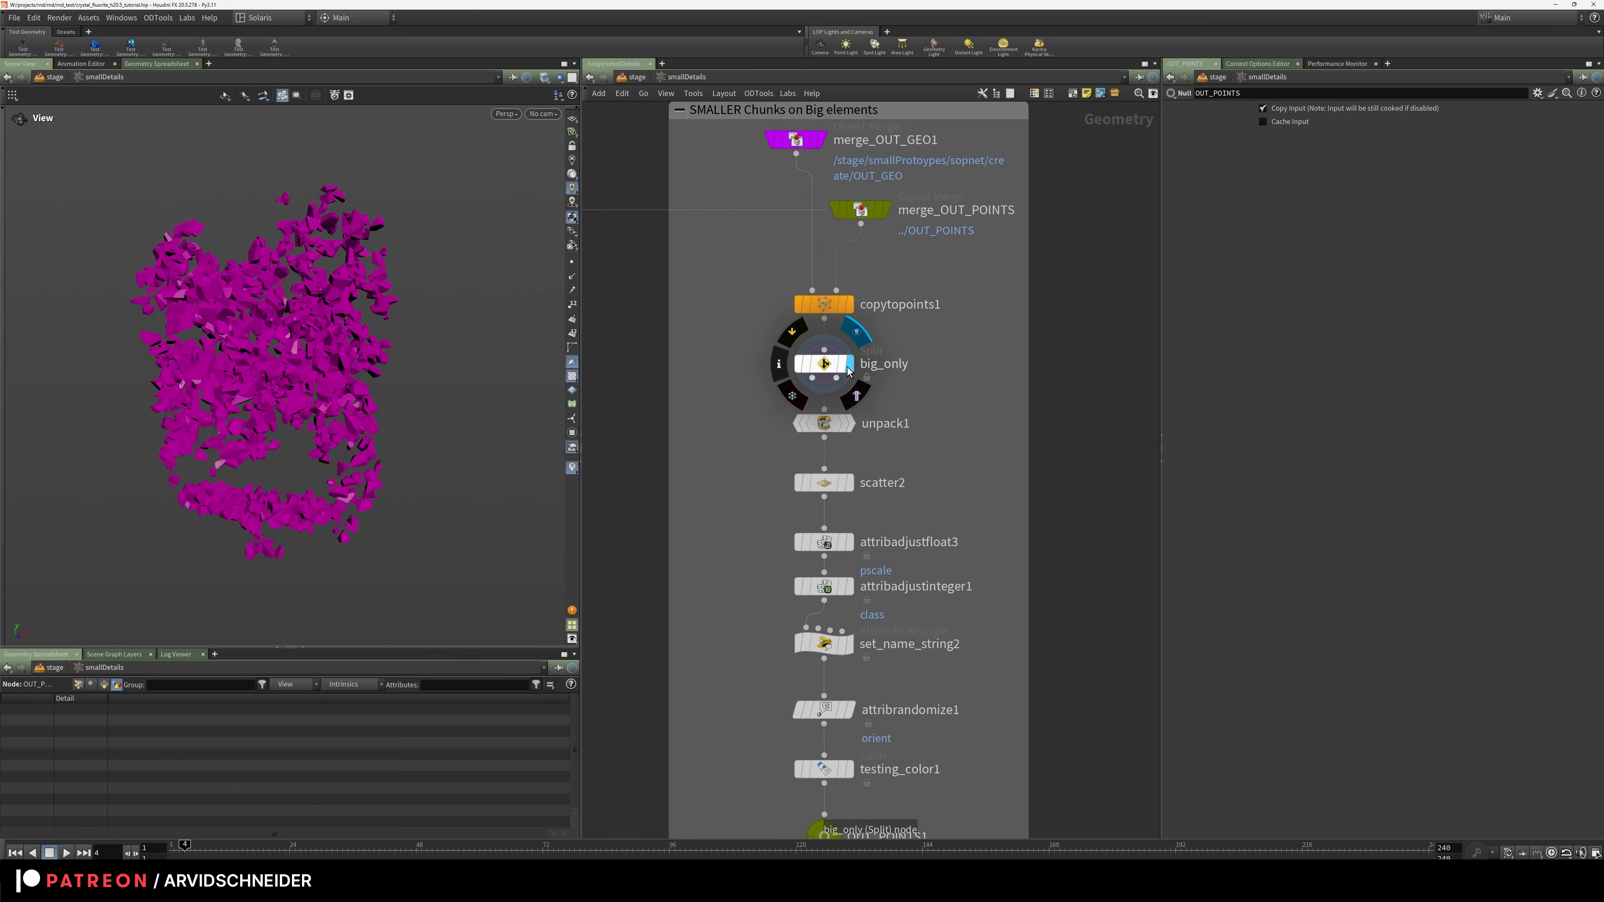
pyautogui.scroll(5, 425, 350)
pyautogui.moveTo(425, 351); pyautogui.dragTo(344, 373)
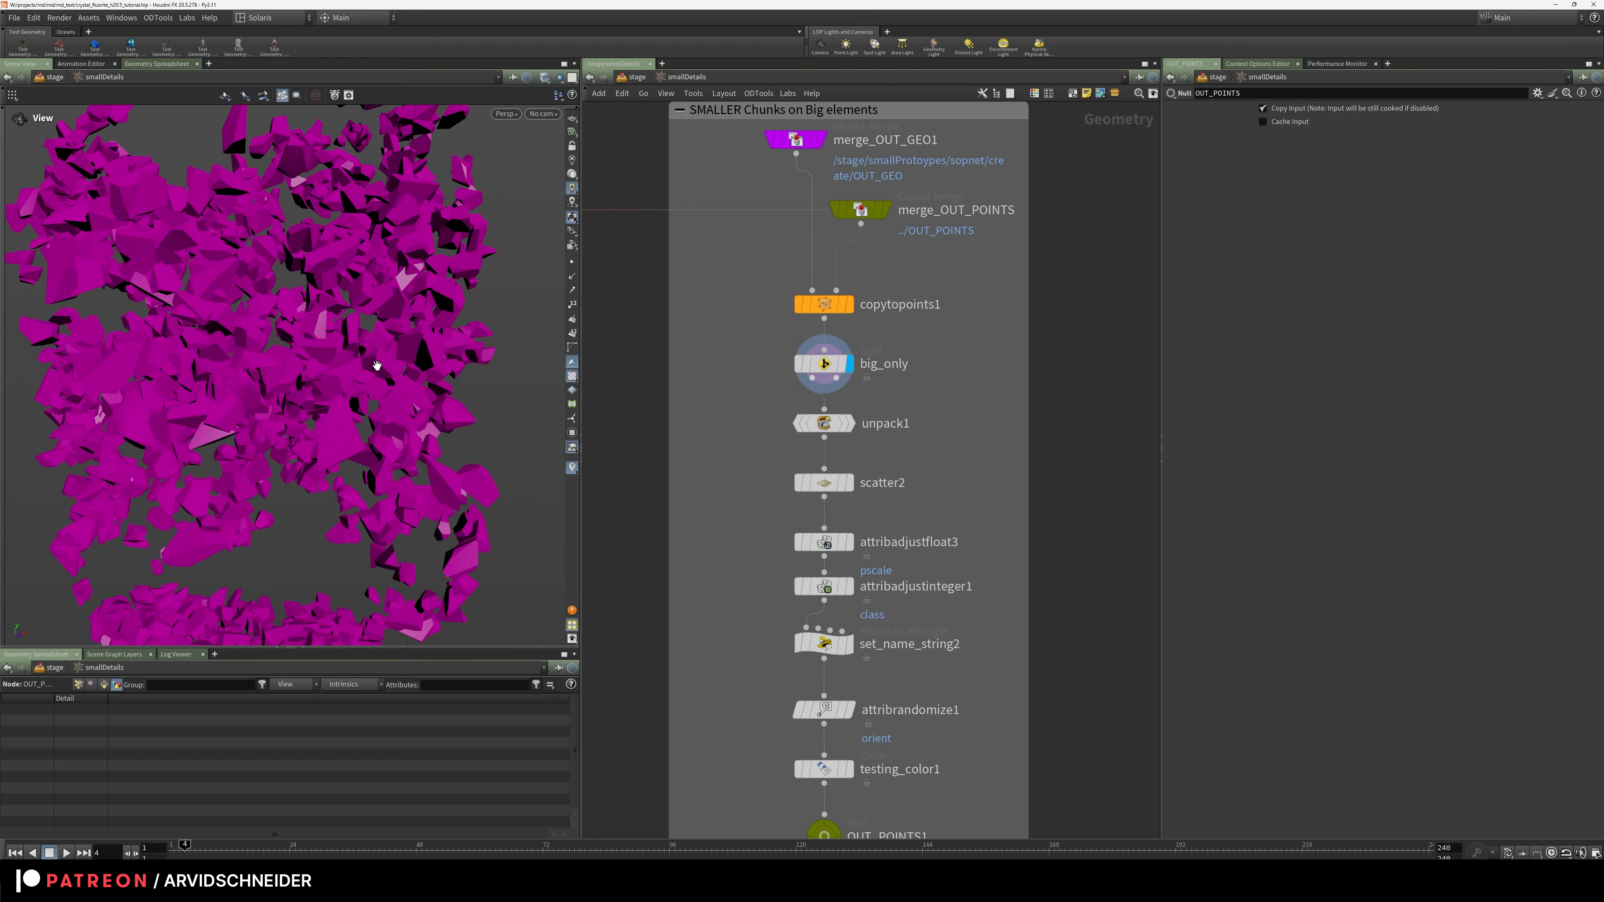
# Display the unpack1, scatter2 and testing_color1 results in turn to check the points scattered on the big chunks
pyautogui.moveTo(949, 480); pyautogui.dragTo(961, 318, button='middle')
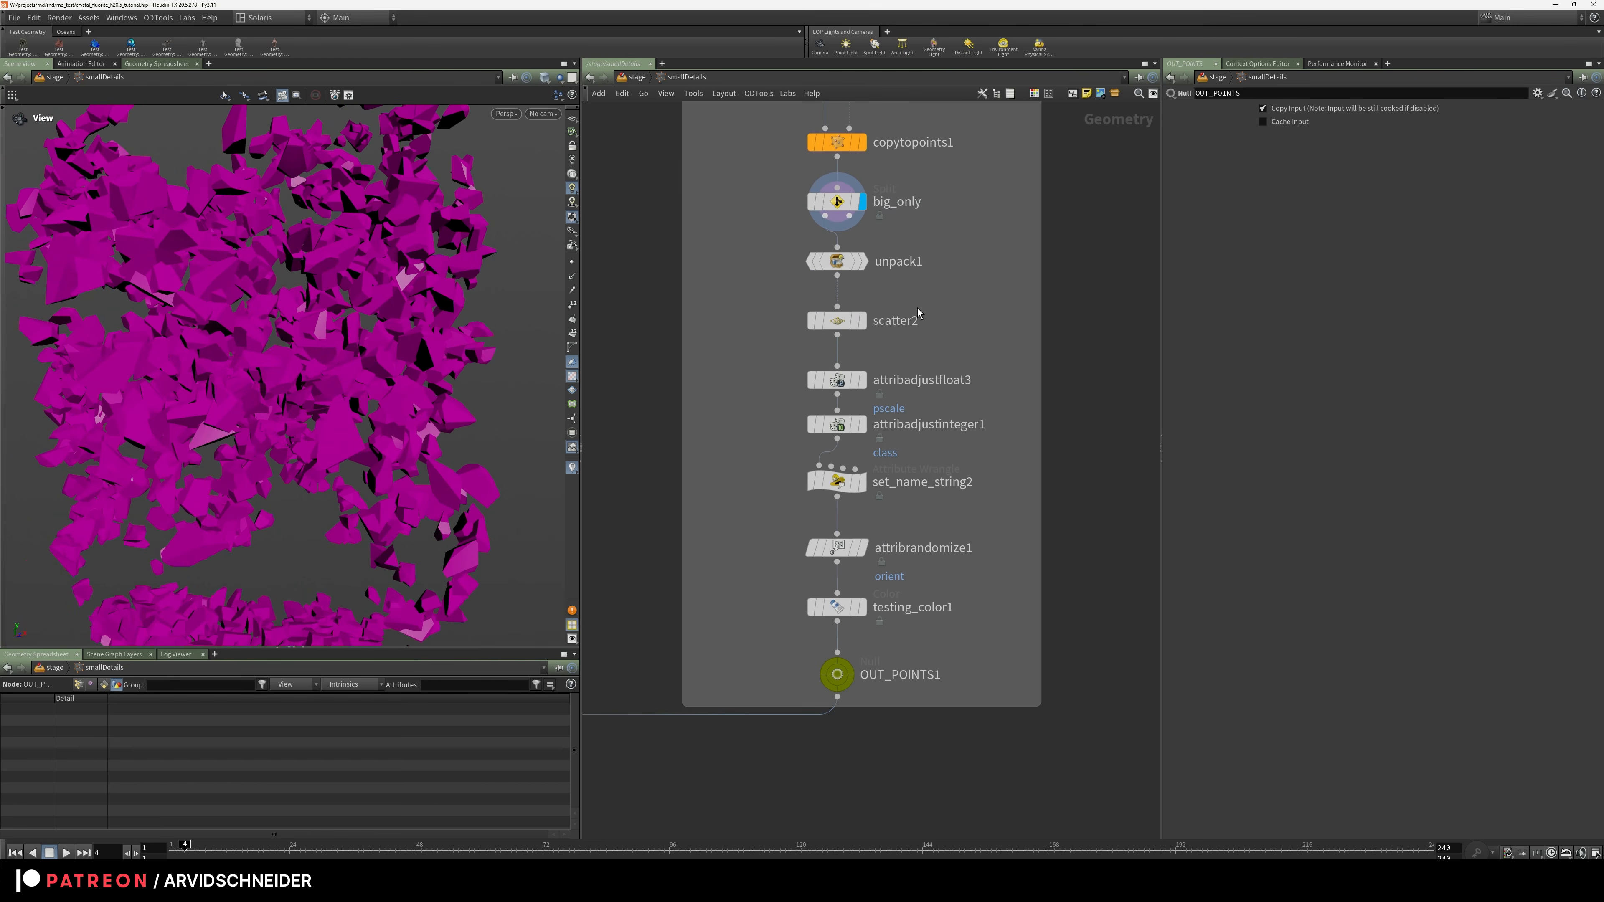
pyautogui.click(863, 261)
pyautogui.click(863, 321)
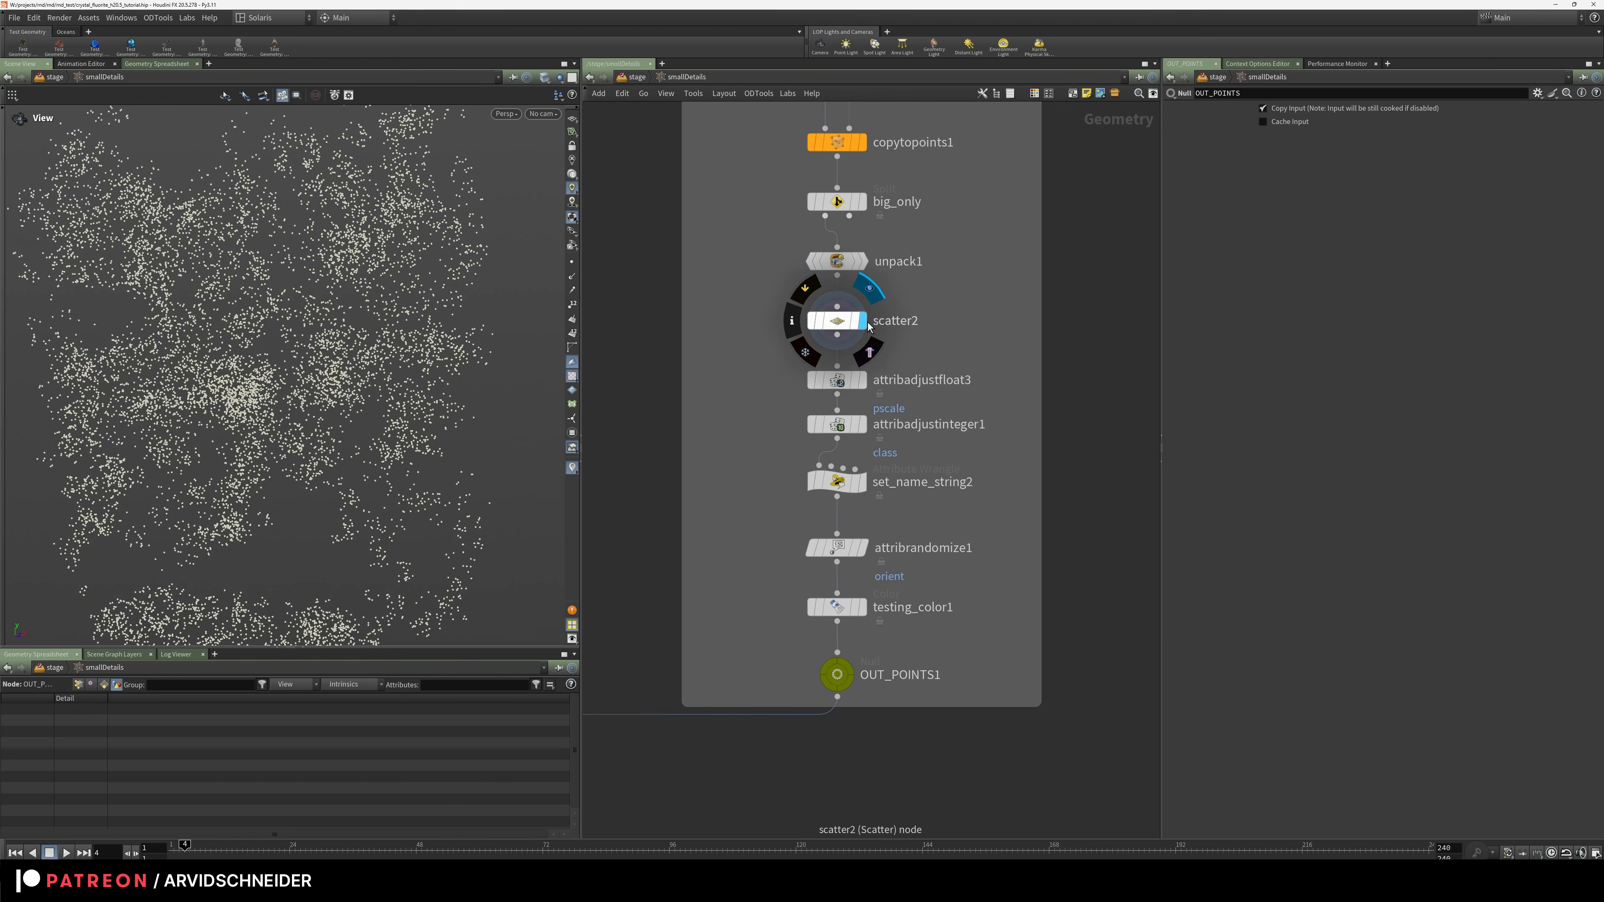
pyautogui.moveTo(762, 452); pyautogui.dragTo(795, 325, button='middle')
pyautogui.moveTo(976, 462); pyautogui.dragTo(971, 342, button='middle')
pyautogui.click(895, 361)
# Connect the merge2 output to the second input of copytopoints4 and display copytopoints4
pyautogui.moveTo(847, 499); pyautogui.dragTo(1233, 200, button='middle')
pyautogui.moveTo(720, 390); pyautogui.dragTo(1020, 438, button='middle')
pyautogui.moveTo(1020, 438); pyautogui.dragTo(888, 426, button='right')
pyautogui.moveTo(887, 425); pyautogui.dragTo(1003, 376, button='middle')
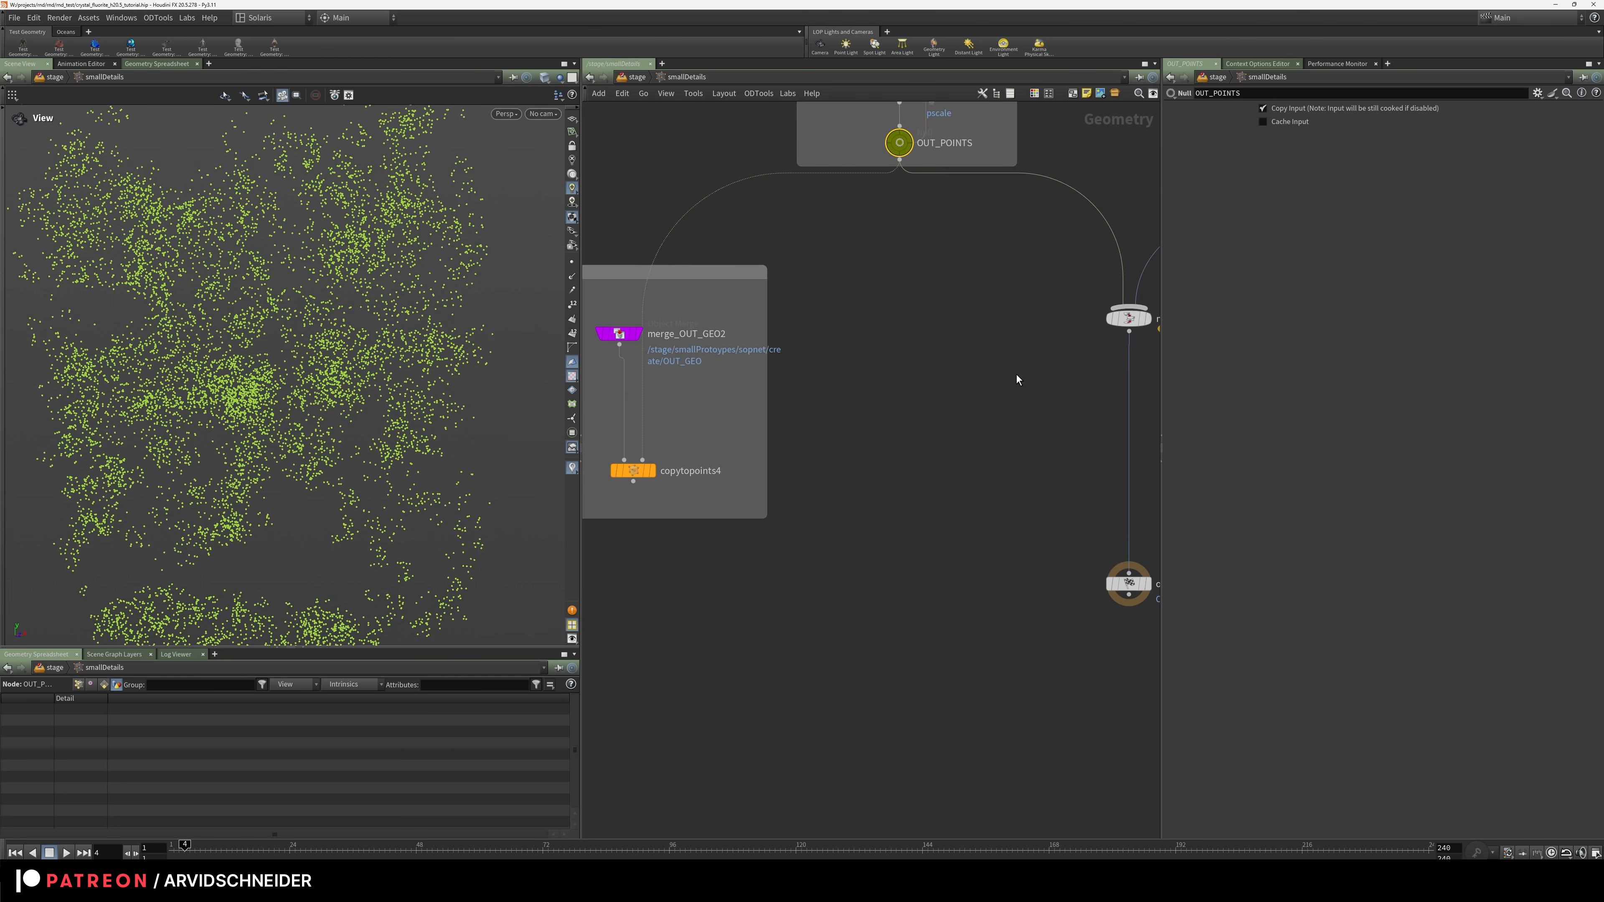
pyautogui.moveTo(1129, 331); pyautogui.dragTo(642, 460)
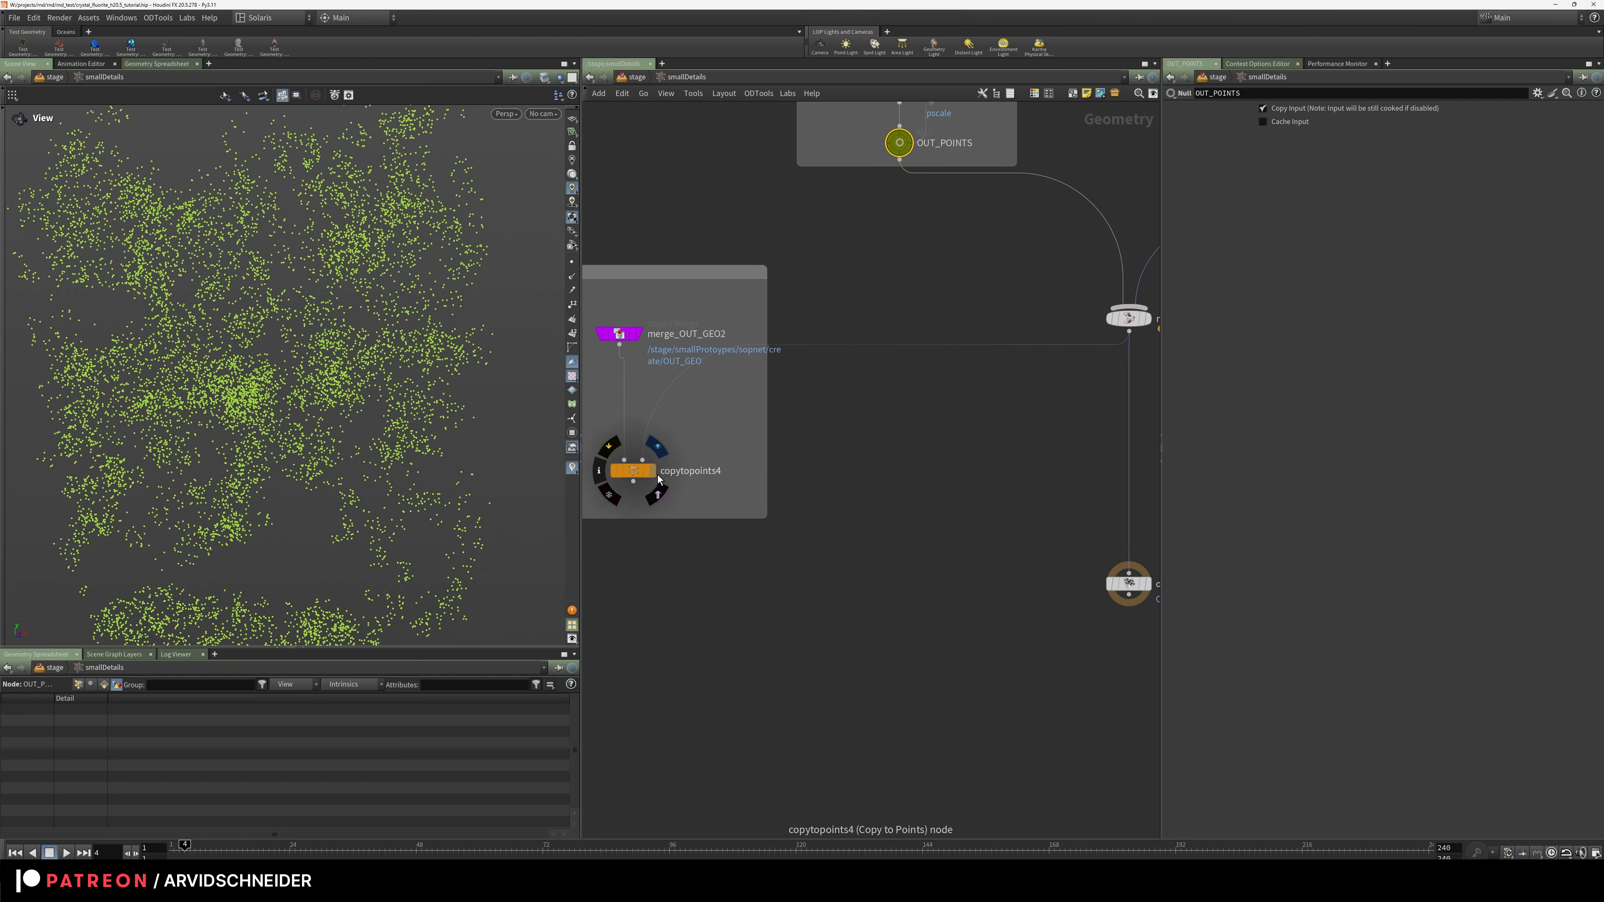
pyautogui.click(651, 470)
# Examine the combined large and small chunks of copytopoints4 from different angles and distances
pyautogui.moveTo(305, 385); pyautogui.dragTo(351, 362, button='right')
pyautogui.press('f')
pyautogui.moveTo(351, 362); pyautogui.dragTo(272, 380)
pyautogui.moveTo(271, 379); pyautogui.dragTo(466, 273, button='right')
pyautogui.moveTo(465, 272); pyautogui.dragTo(328, 370)
pyautogui.moveTo(329, 370); pyautogui.dragTo(385, 276, button='right')
pyautogui.moveTo(385, 276); pyautogui.dragTo(408, 378)
pyautogui.press('f')
# Display output0 in smallDetails and return to the stage network
pyautogui.moveTo(998, 526); pyautogui.dragTo(749, 384, button='middle')
pyautogui.click(898, 441)
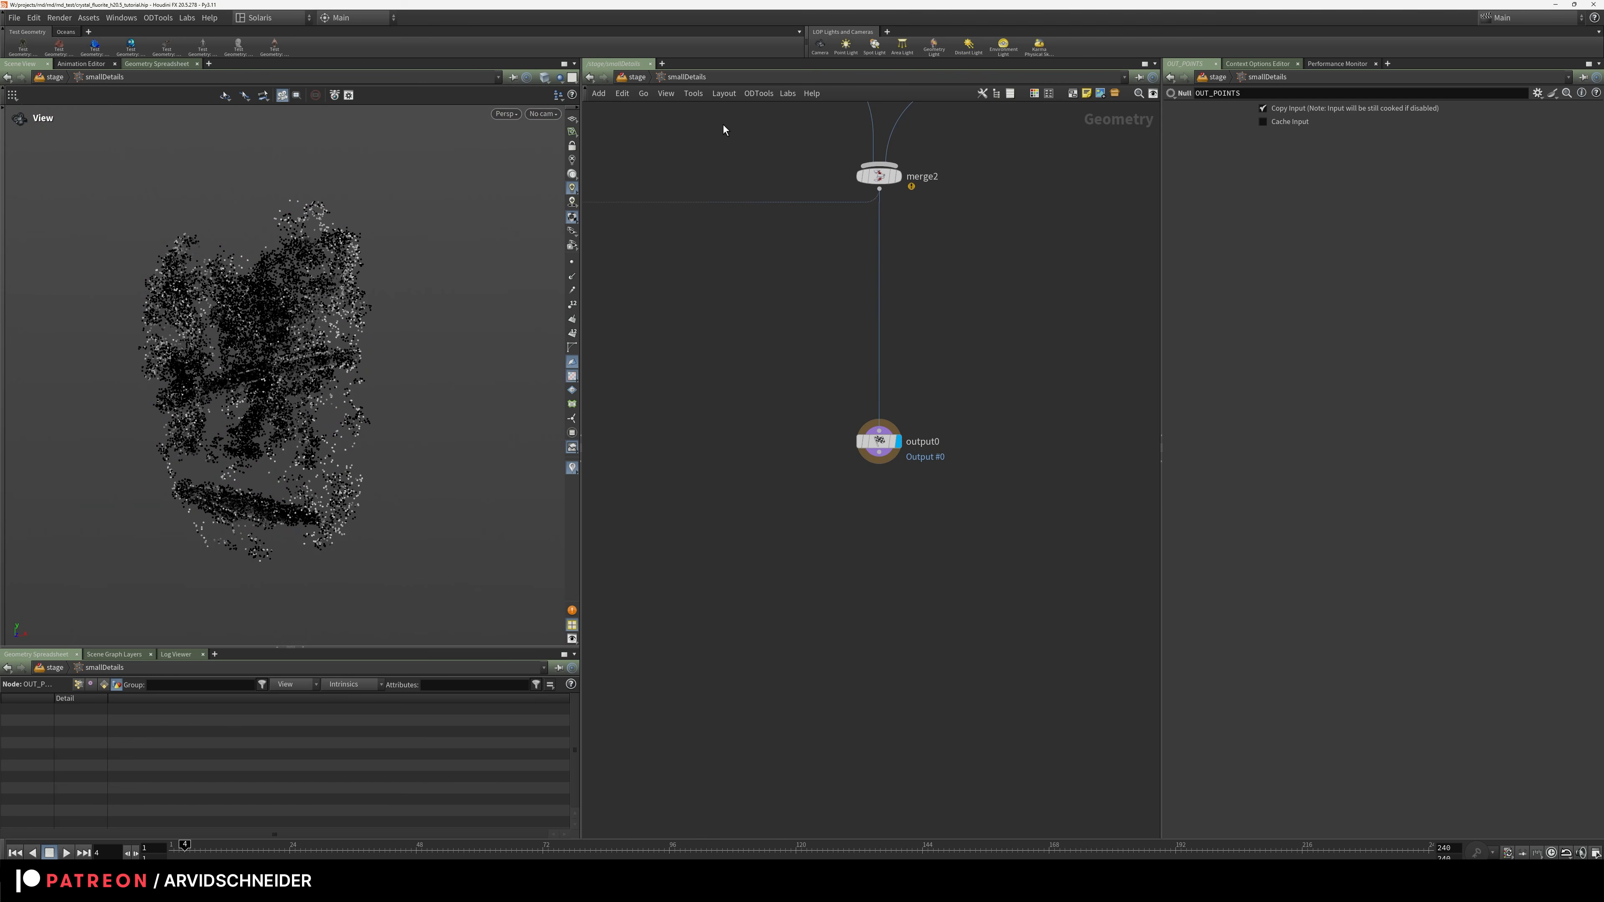
pyautogui.click(640, 82)
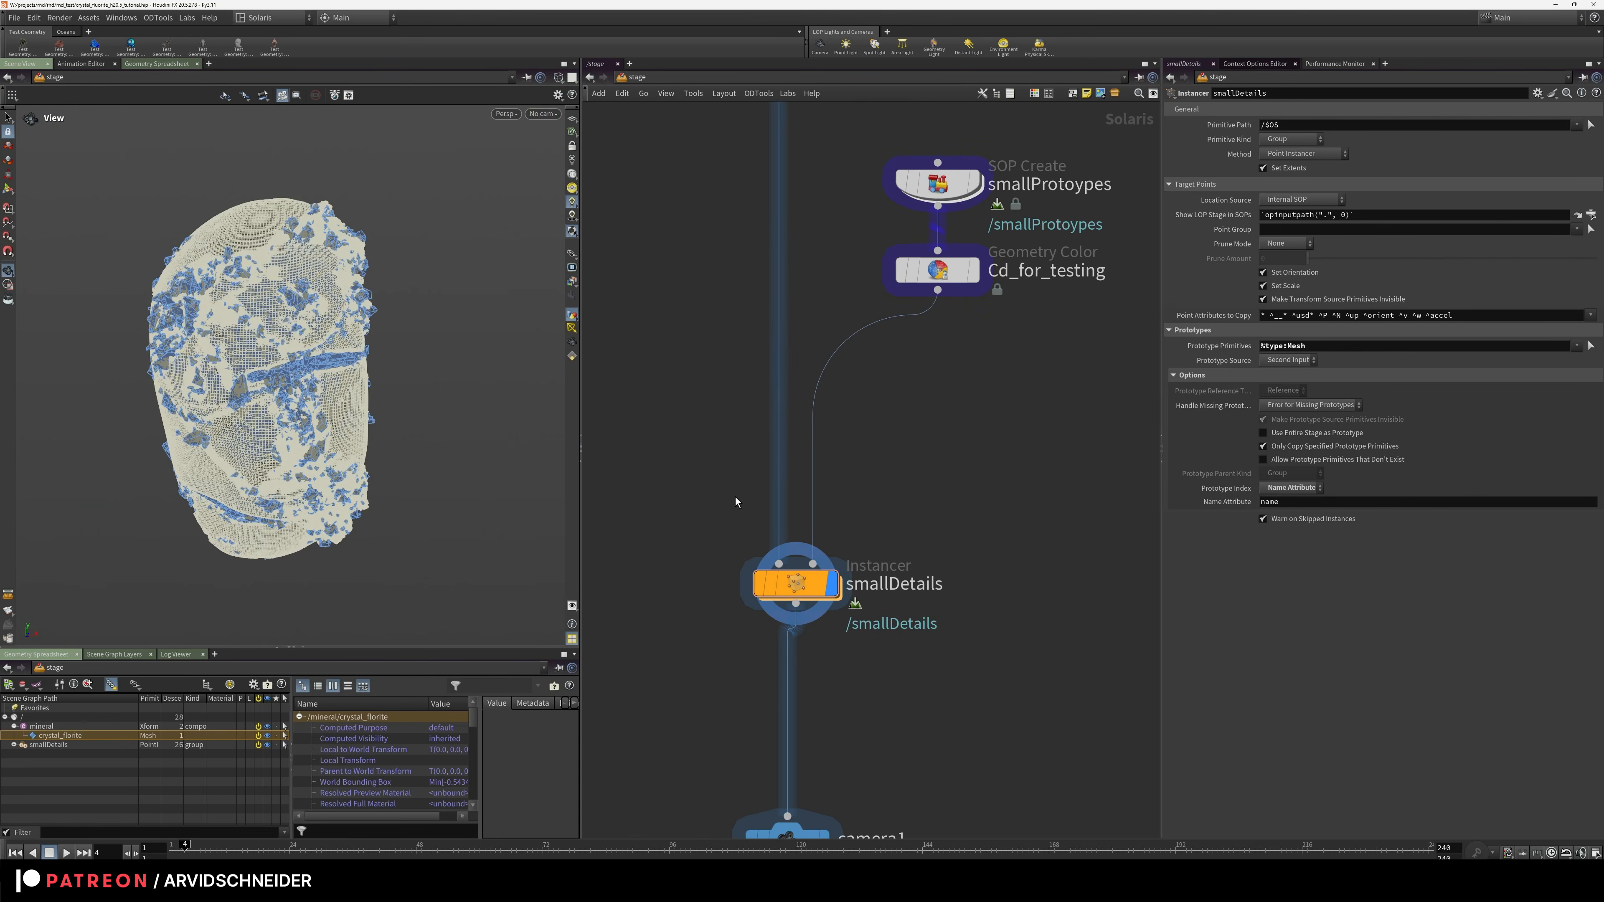
# Turn off the viewport's wireframe overlay, and examine the instanced details and the smallDetails name attribute
pyautogui.hotkey('shift', 'w')
pyautogui.moveTo(358, 436)
pyautogui.mouseDown()
pyautogui.moveTo(412, 391)
pyautogui.moveTo(452, 404)
pyautogui.mouseUp()
pyautogui.doubleClick(1271, 503)
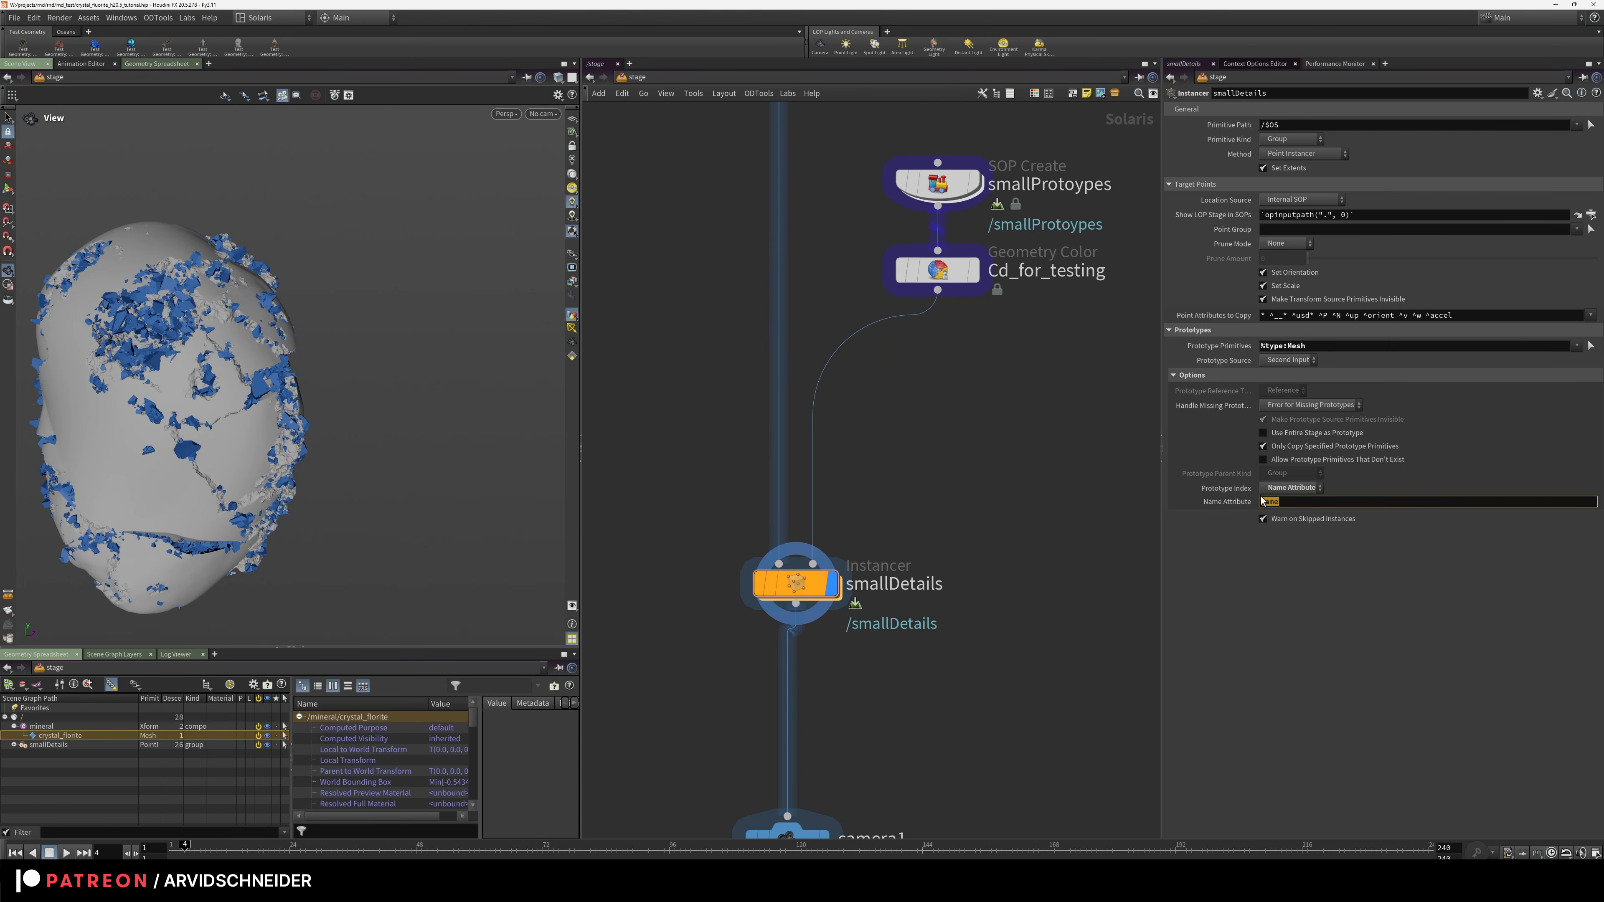
pyautogui.moveTo(259, 399); pyautogui.dragTo(247, 400)
pyautogui.hotkey('ctrl', 'z')
pyautogui.moveTo(552, 442); pyautogui.dragTo(254, 360)
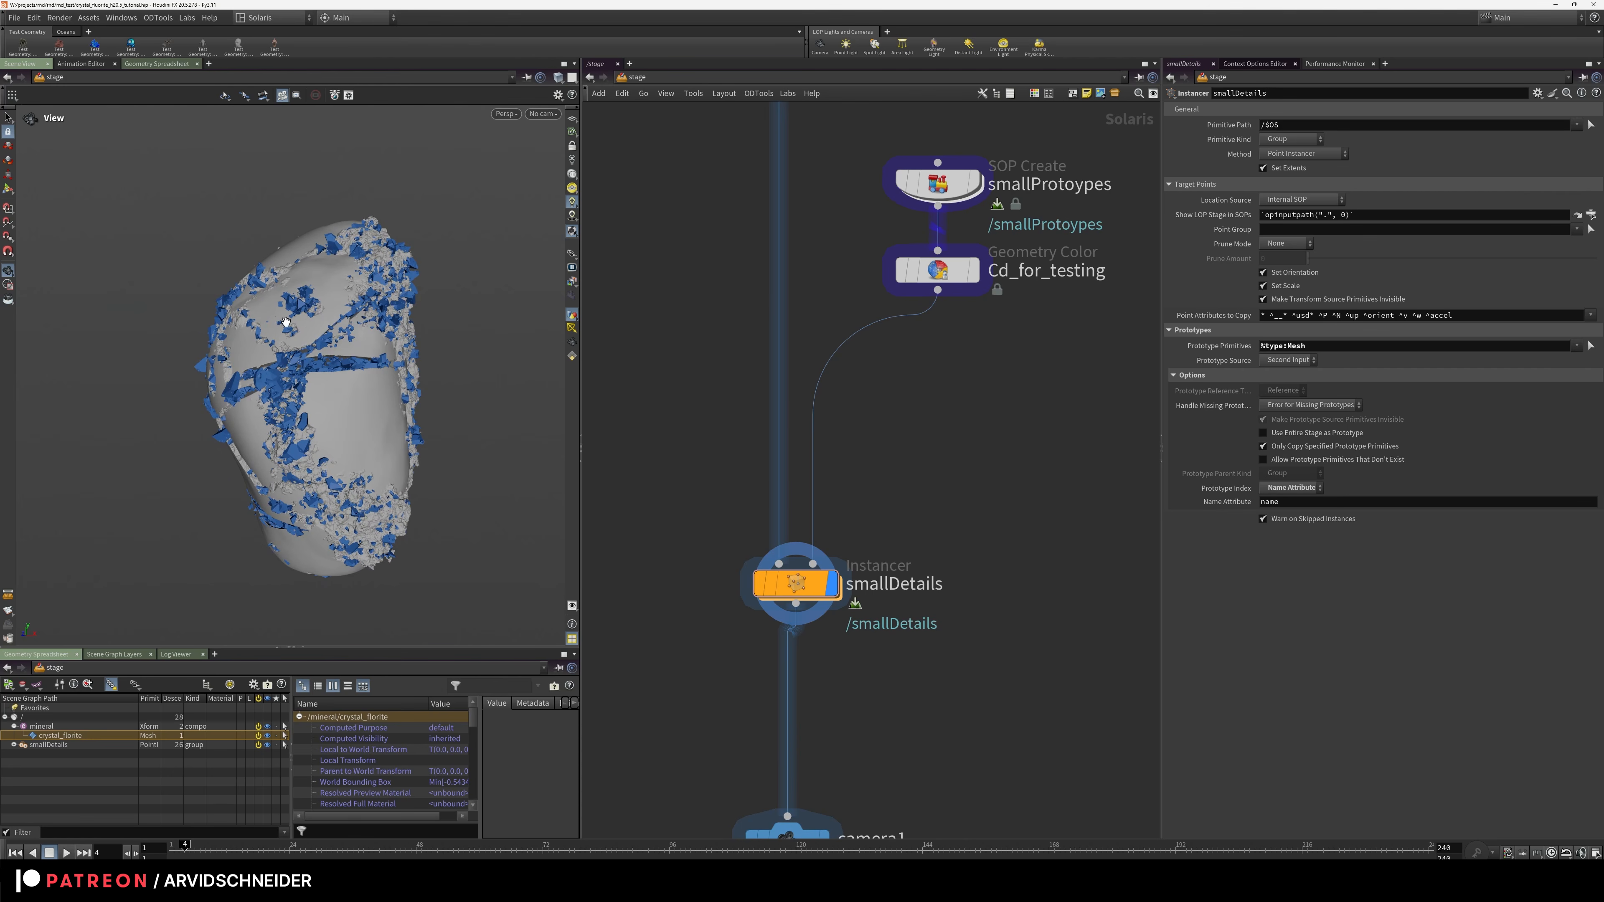
# Display the camera1 node and look through camera1 in the viewport
pyautogui.scroll(-6, 997, 234)
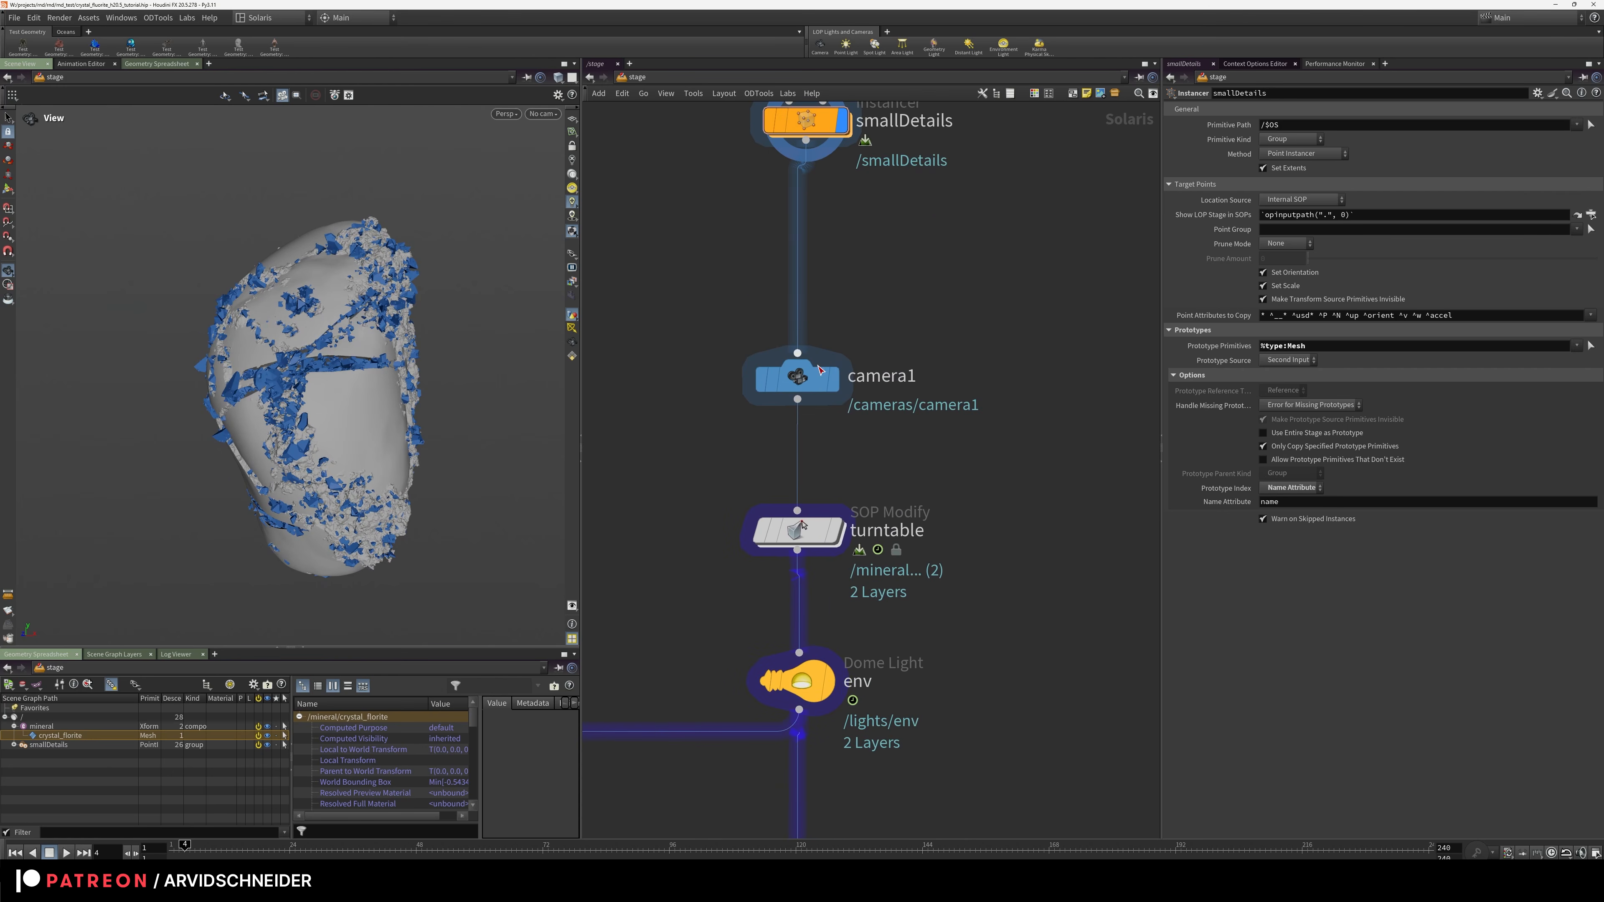
pyautogui.click(815, 371)
pyautogui.click(544, 114)
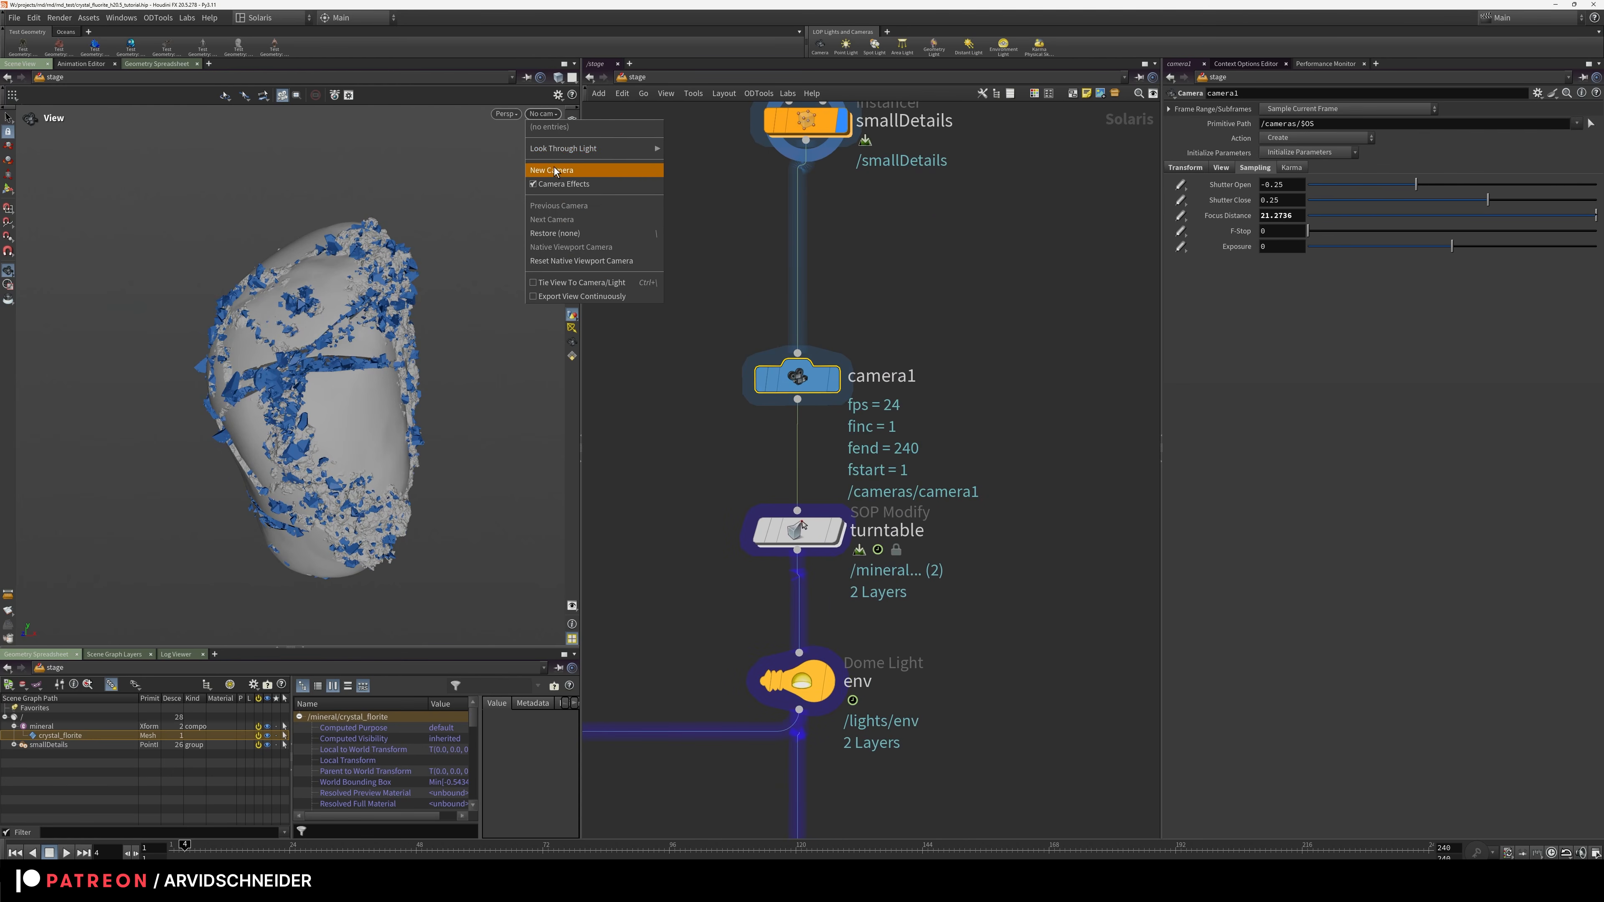
pyautogui.click(552, 172)
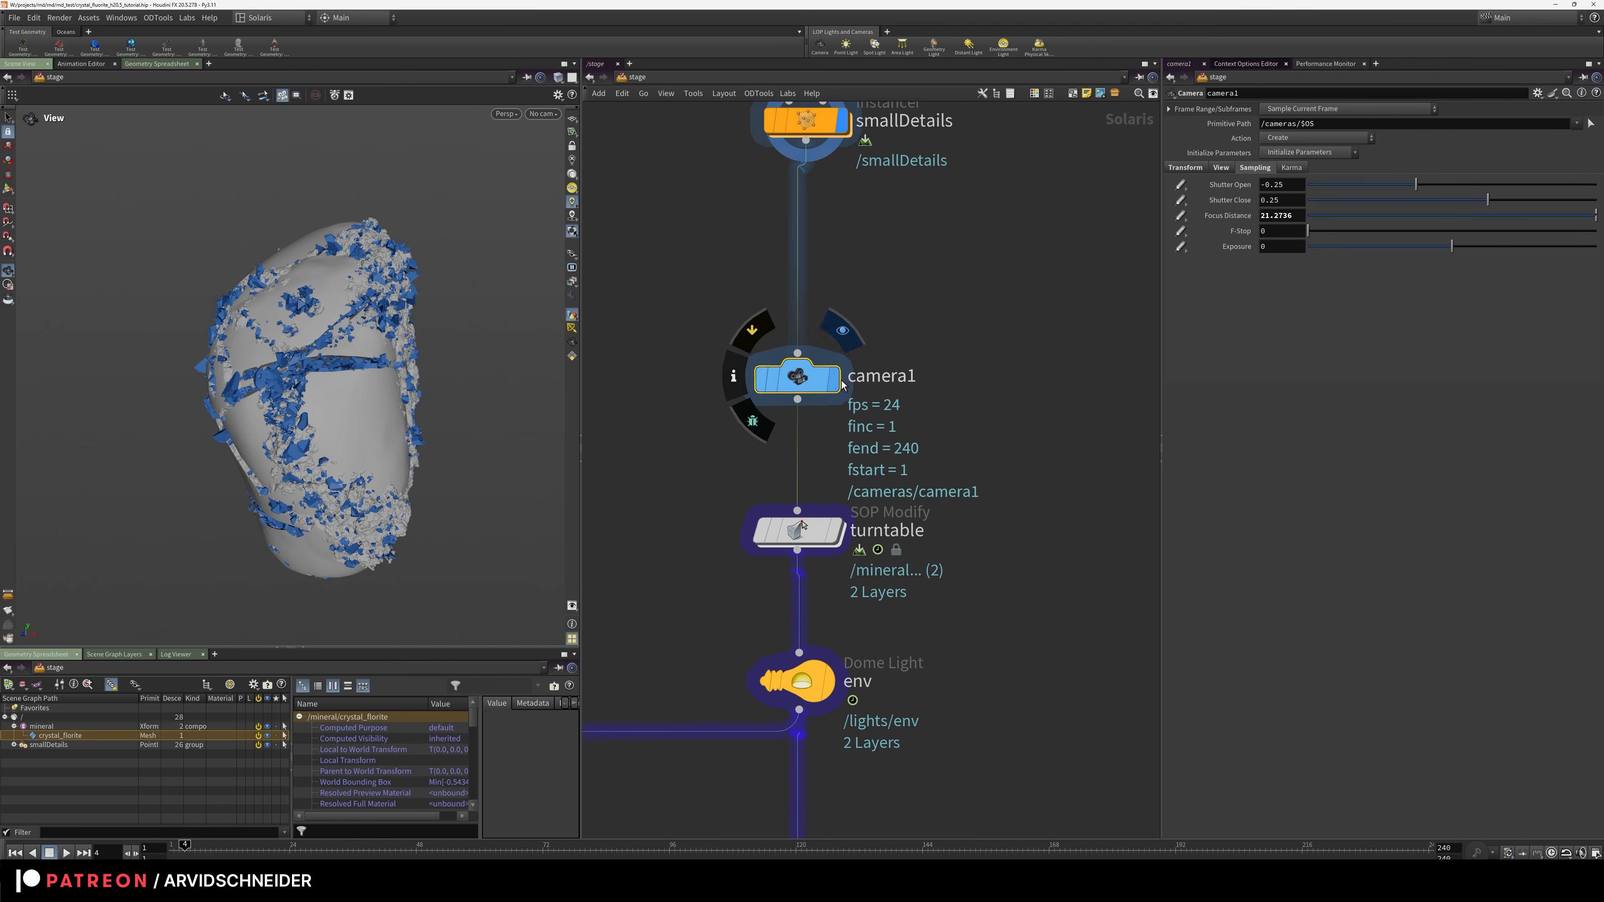
pyautogui.click(539, 117)
pyautogui.click(552, 154)
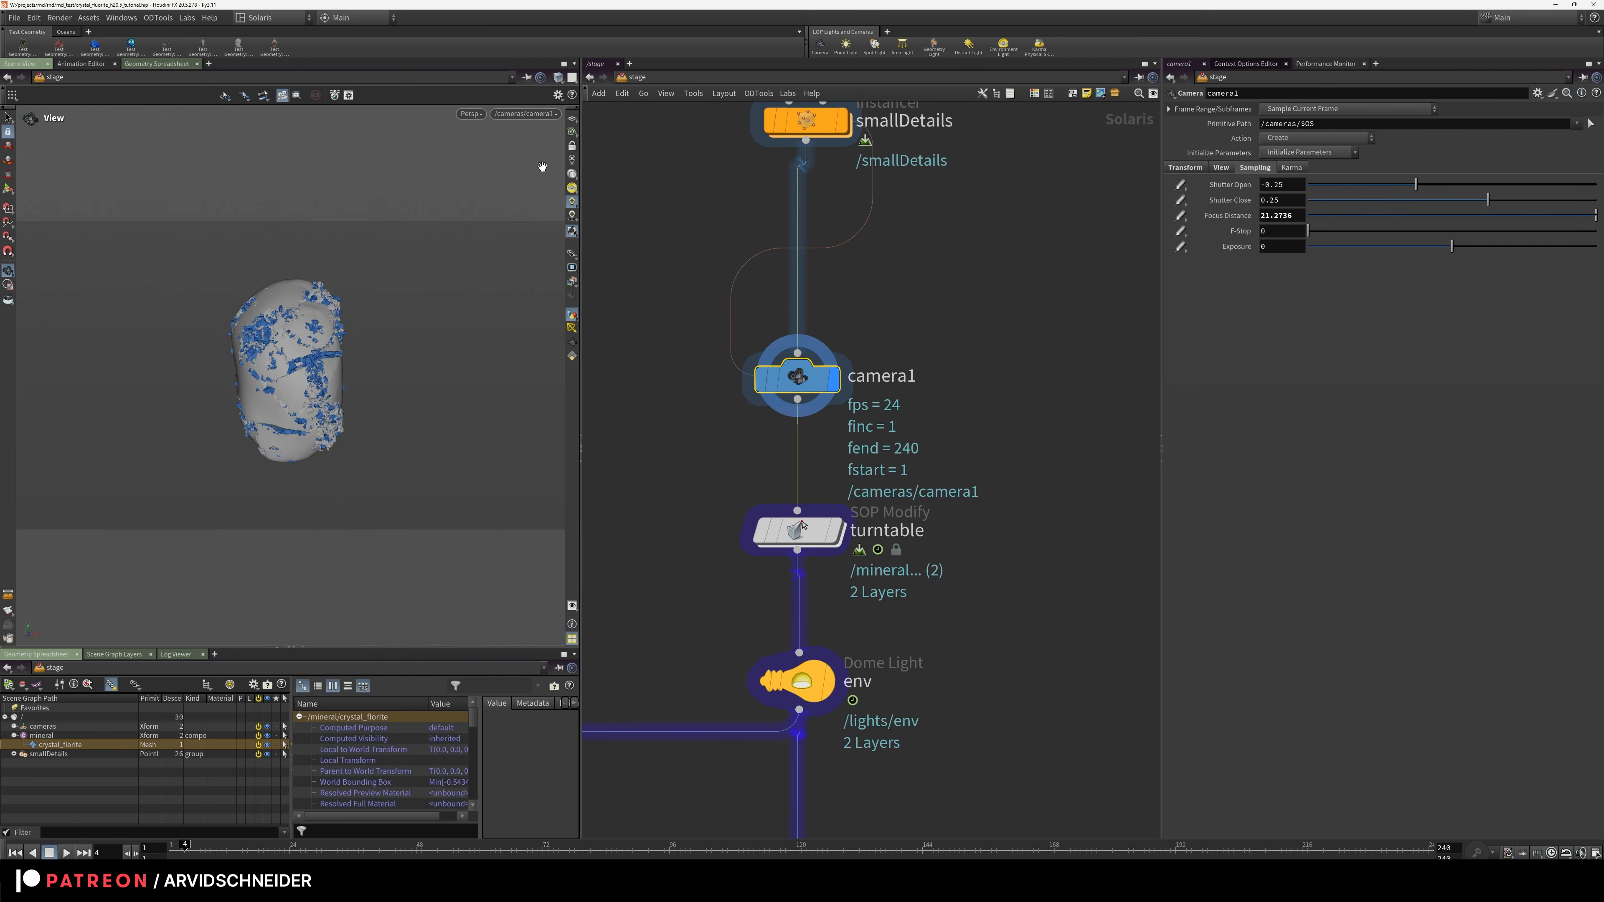
pyautogui.moveTo(752, 565); pyautogui.dragTo(766, 391, button='middle')
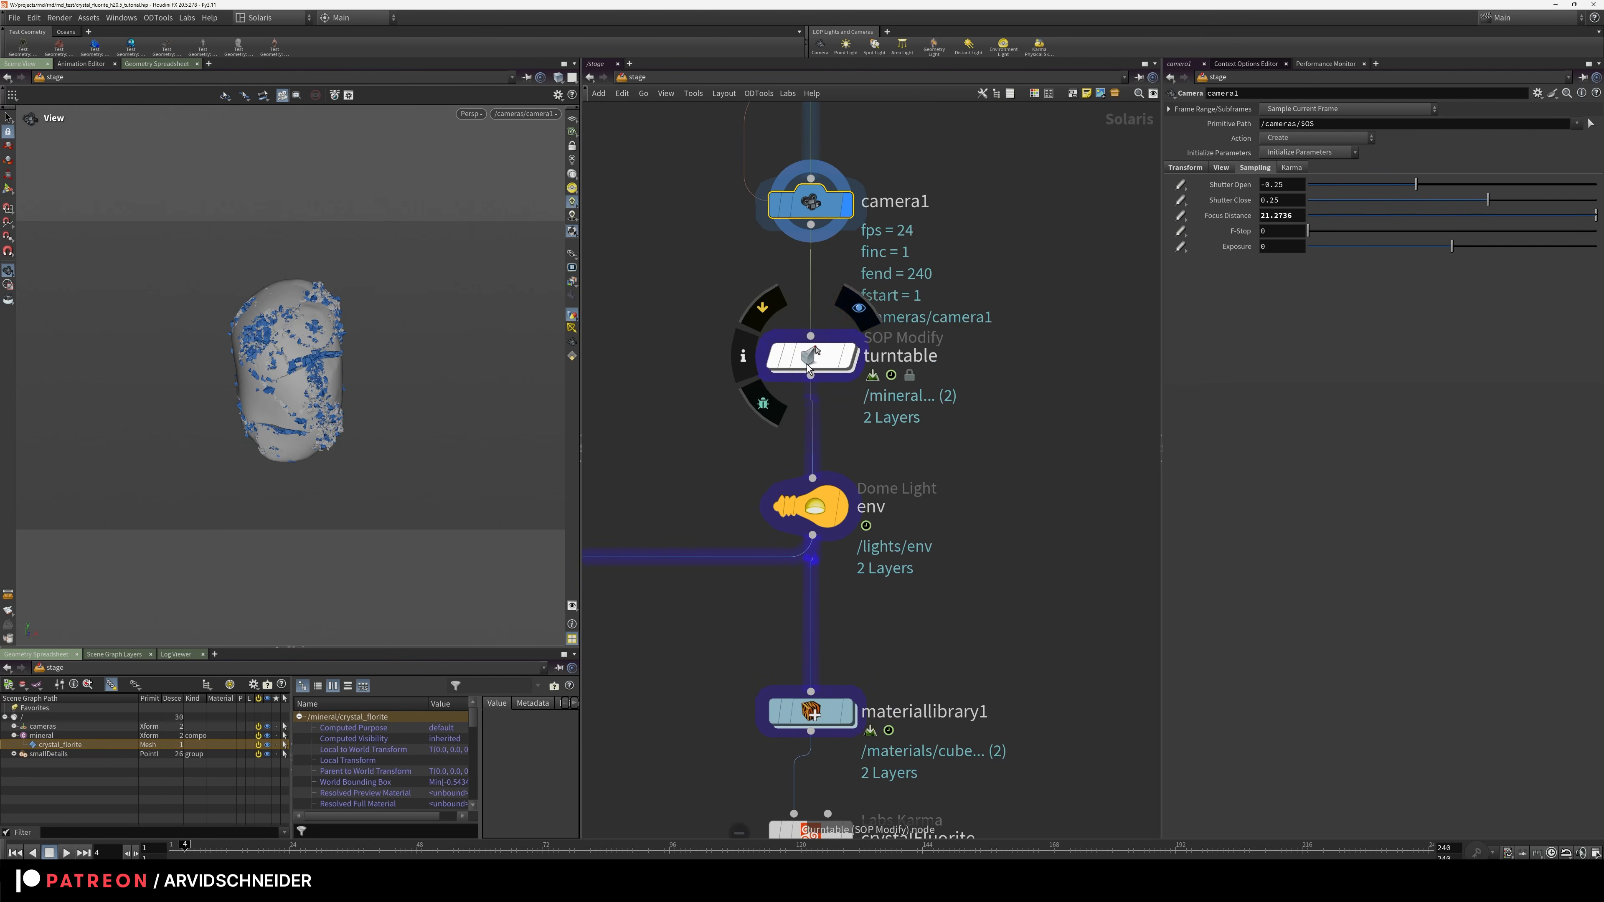
# Inspect the turntable SOP Modify node's import settings, and enlarge the scene graph tree to expand smallDetails
pyautogui.click(843, 368)
pyautogui.moveTo(969, 352); pyautogui.dragTo(913, 370, button='middle')
pyautogui.click(954, 367)
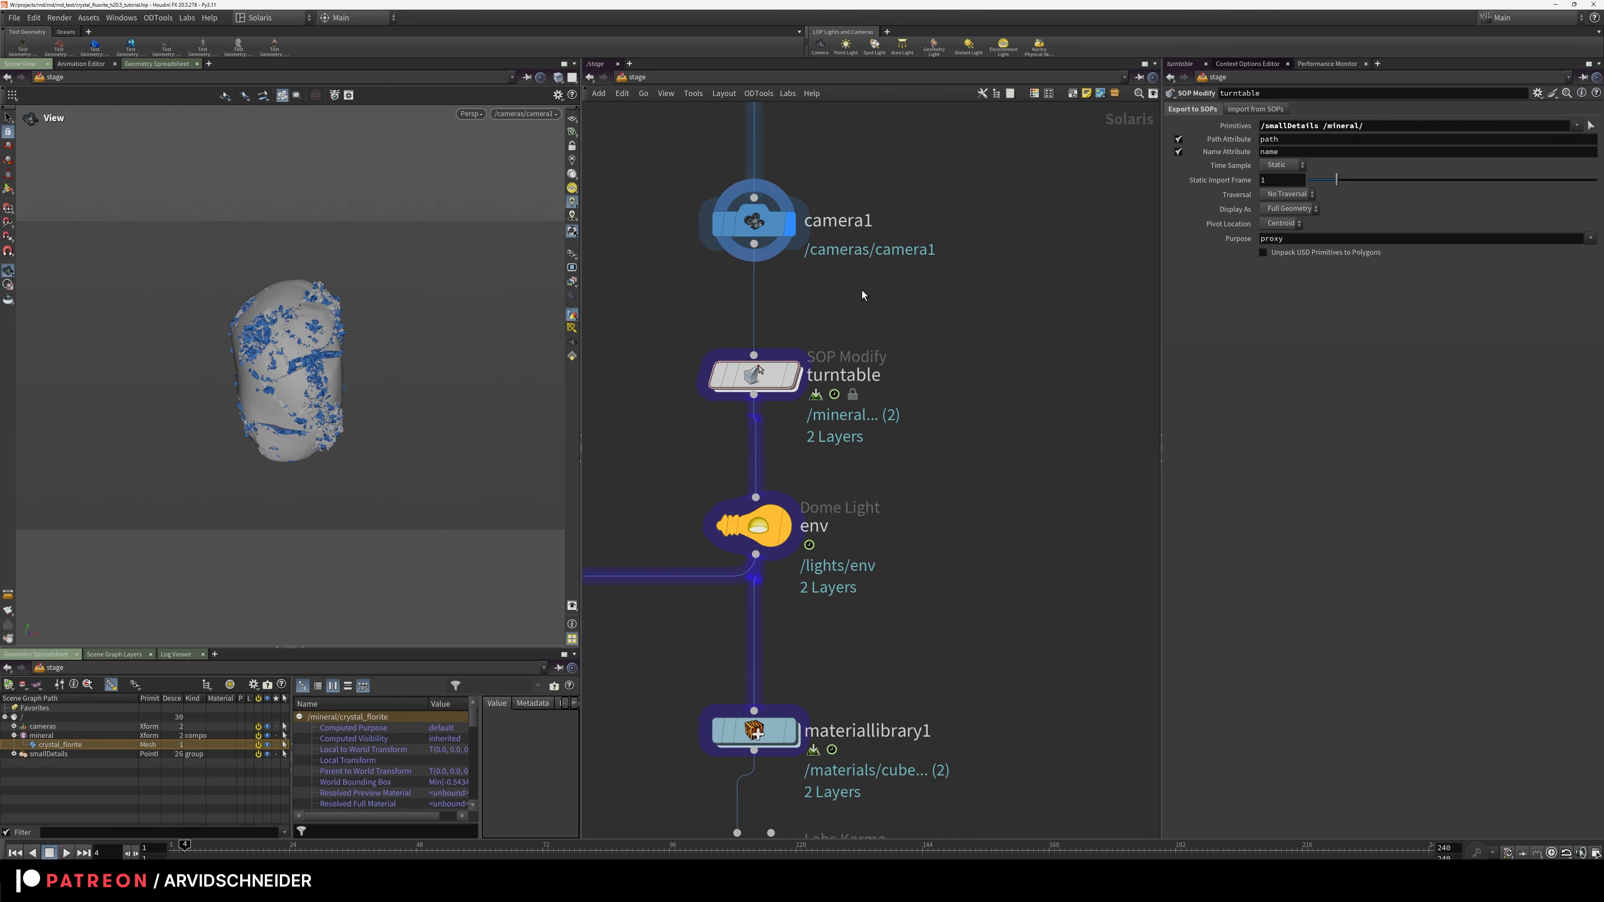
pyautogui.click(777, 376)
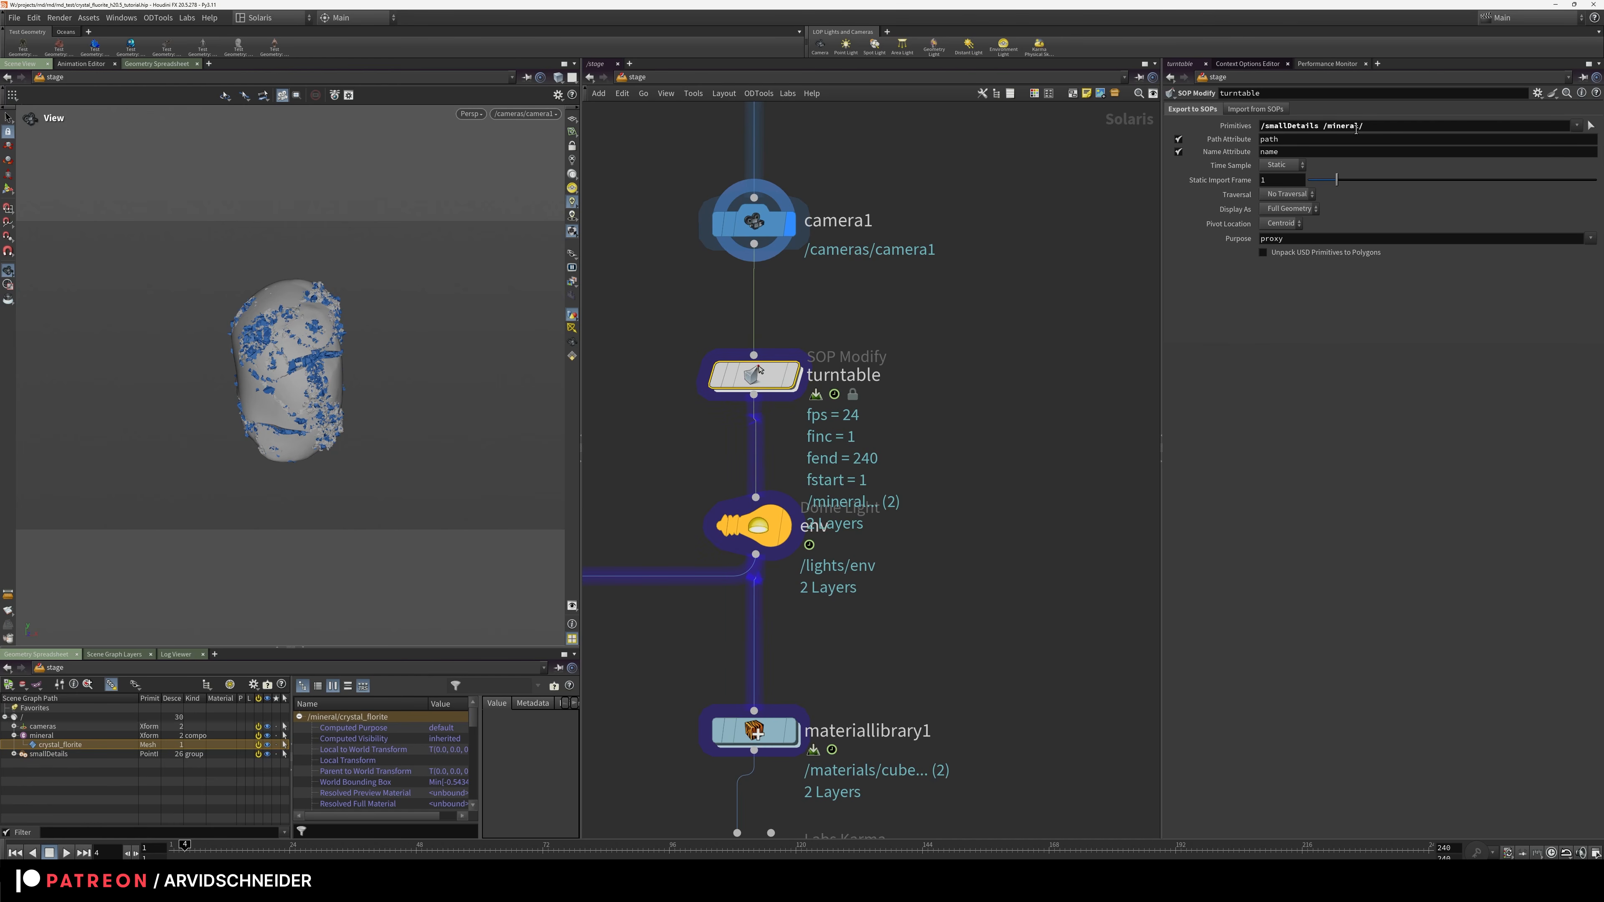
pyautogui.moveTo(293, 651); pyautogui.dragTo(292, 548)
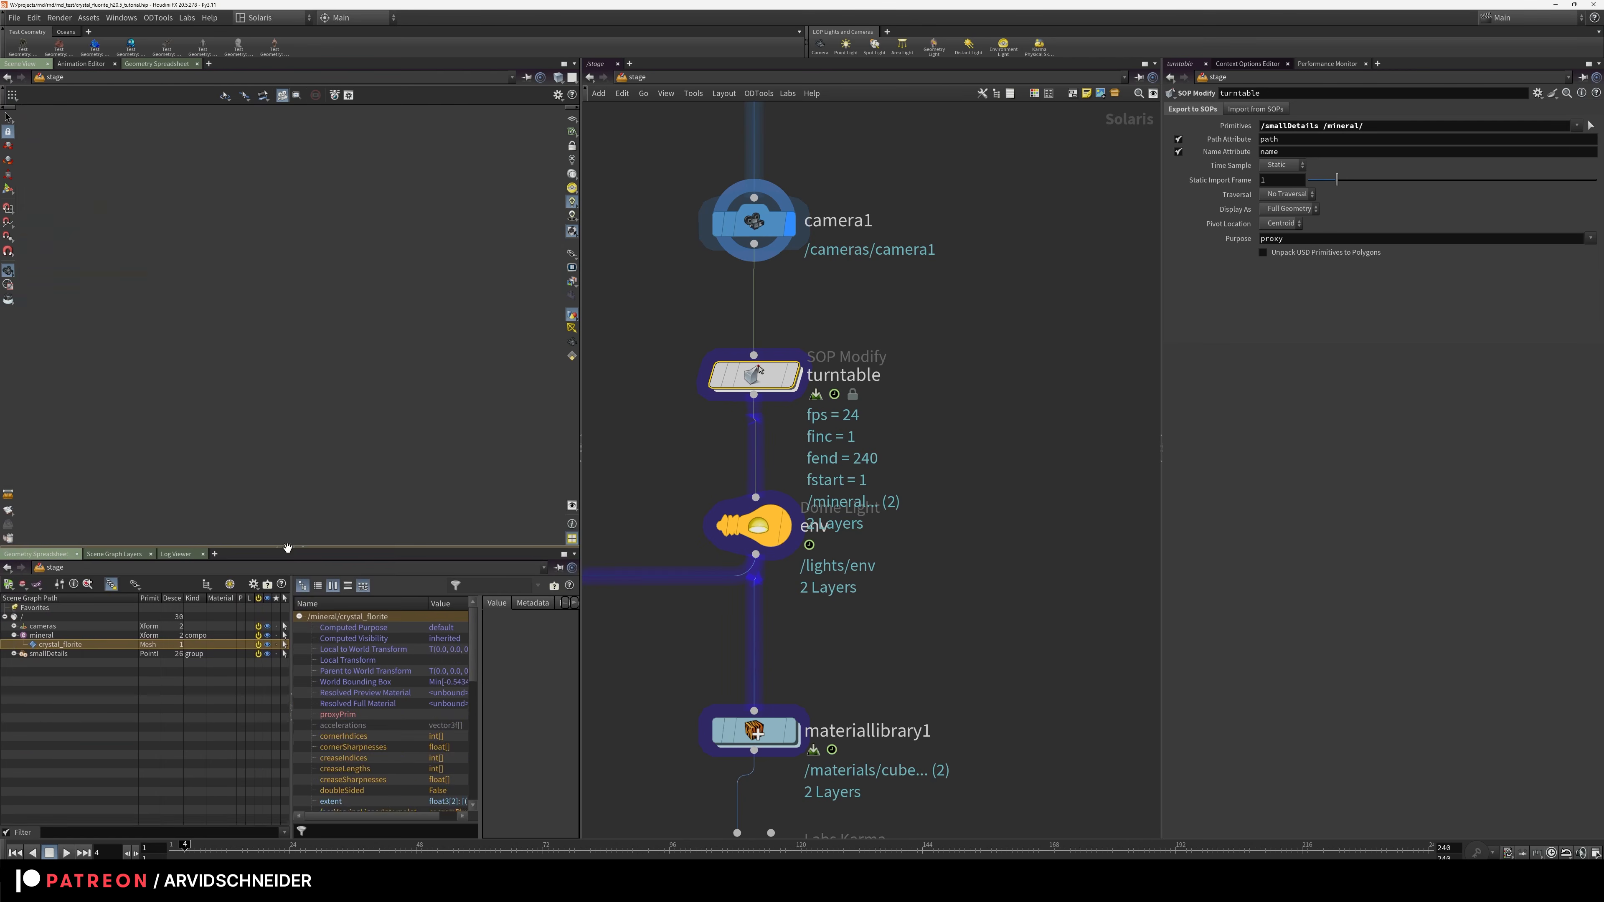
pyautogui.click(28, 655)
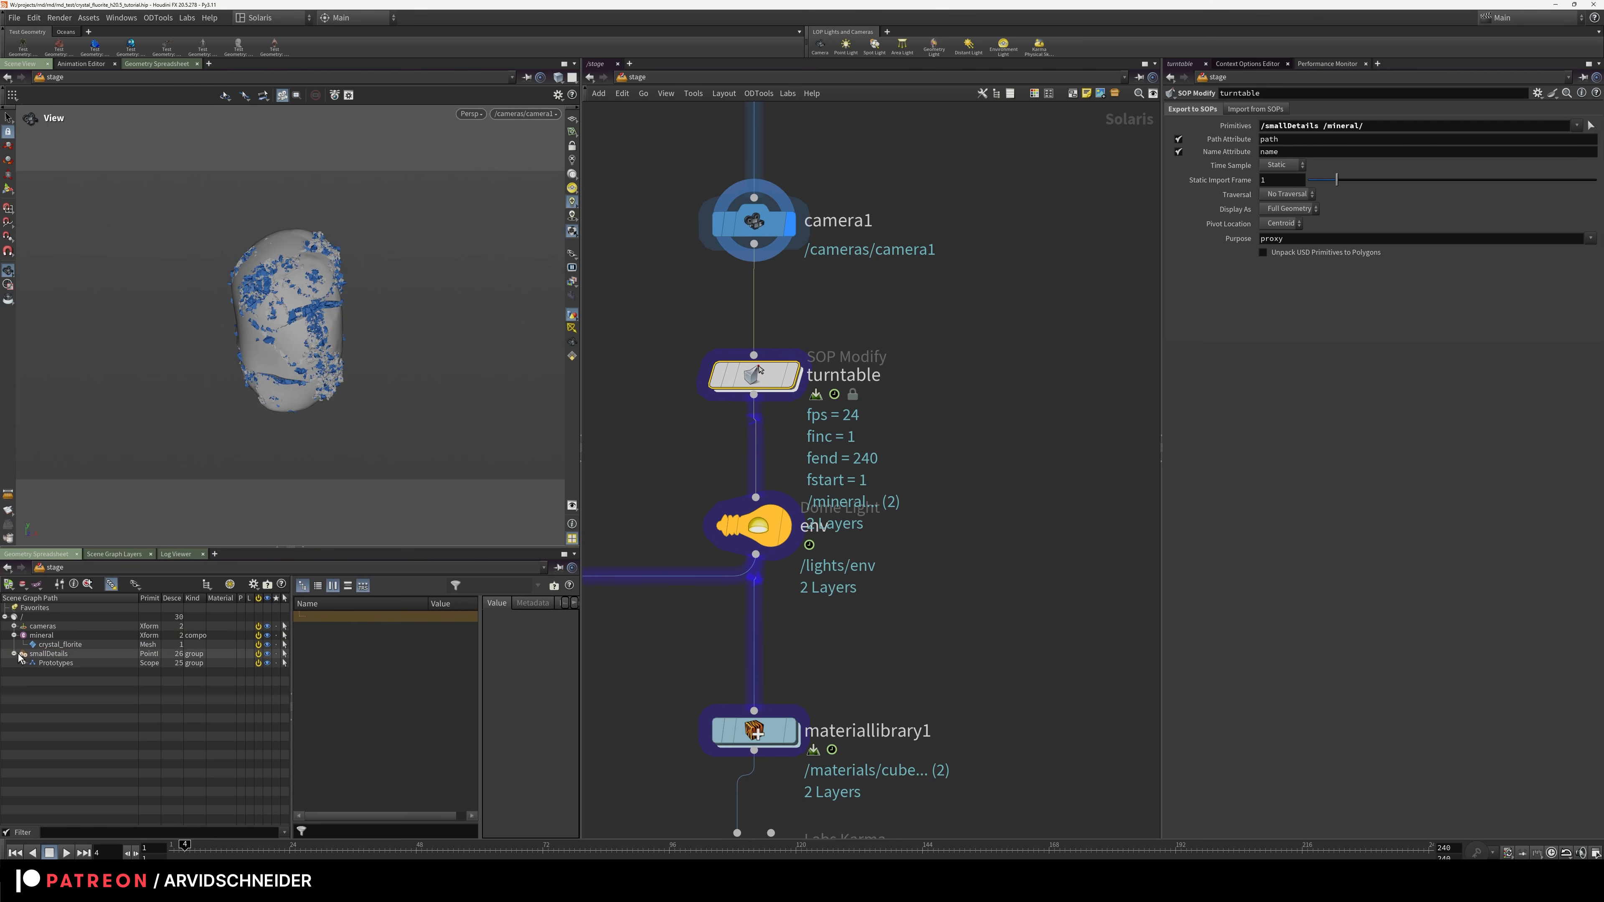
# Open the turntable node's inner modify network and look up the Labs Turntable operator by searching for "turn"
pyautogui.doubleClick(776, 379)
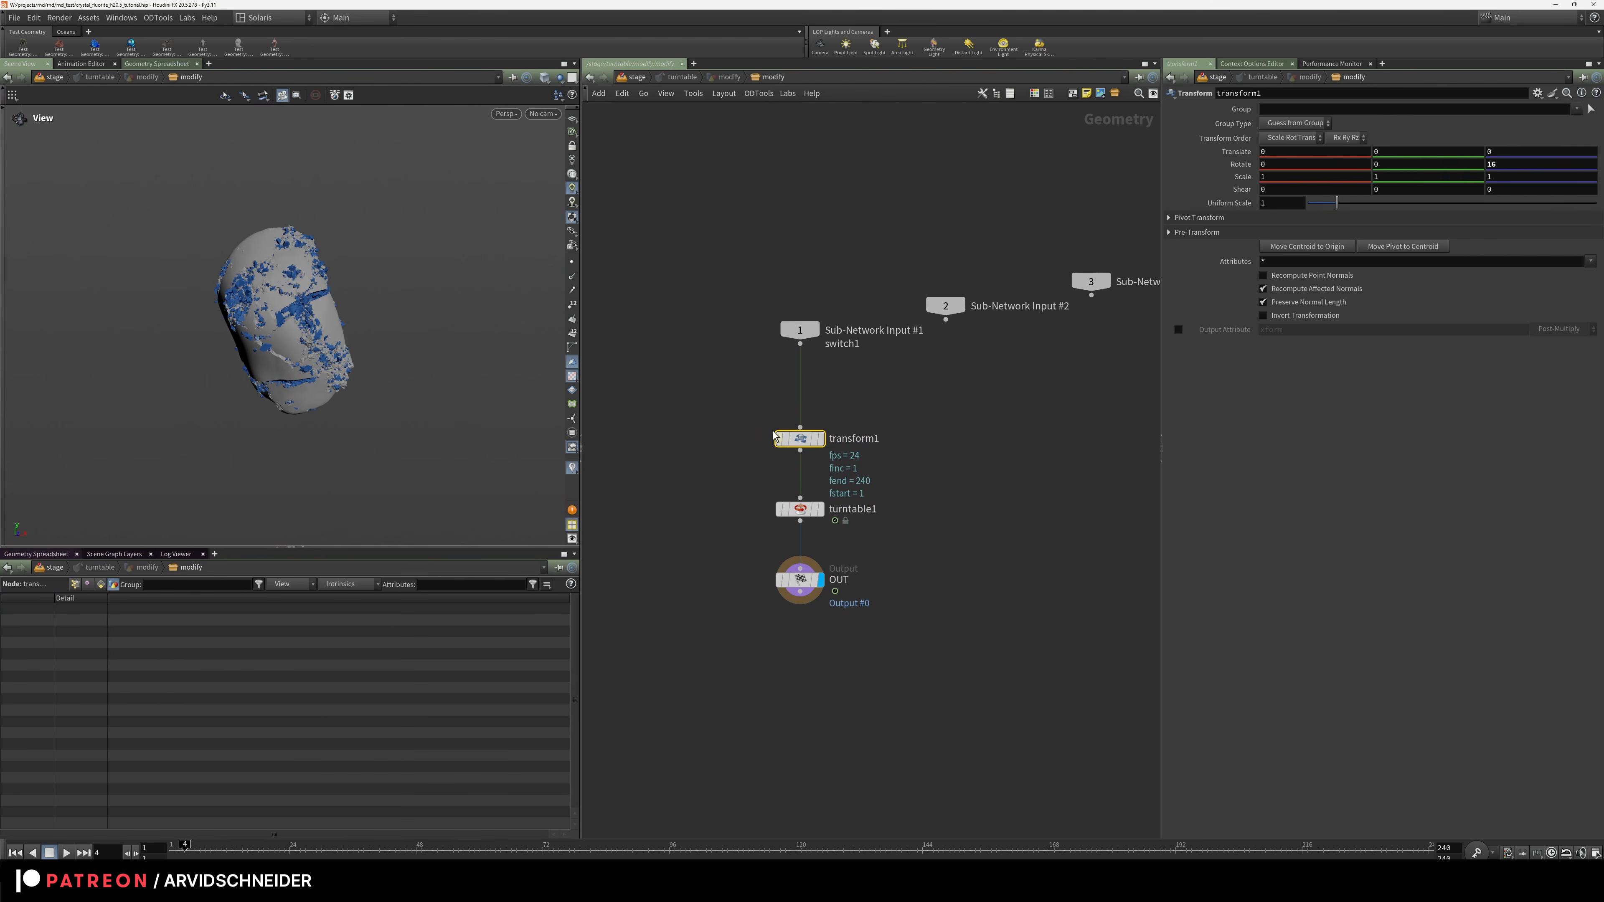
pyautogui.moveTo(729, 505); pyautogui.dragTo(666, 457, button='middle')
pyautogui.scroll(4, 663, 458)
pyautogui.click(797, 465)
pyautogui.click(799, 468)
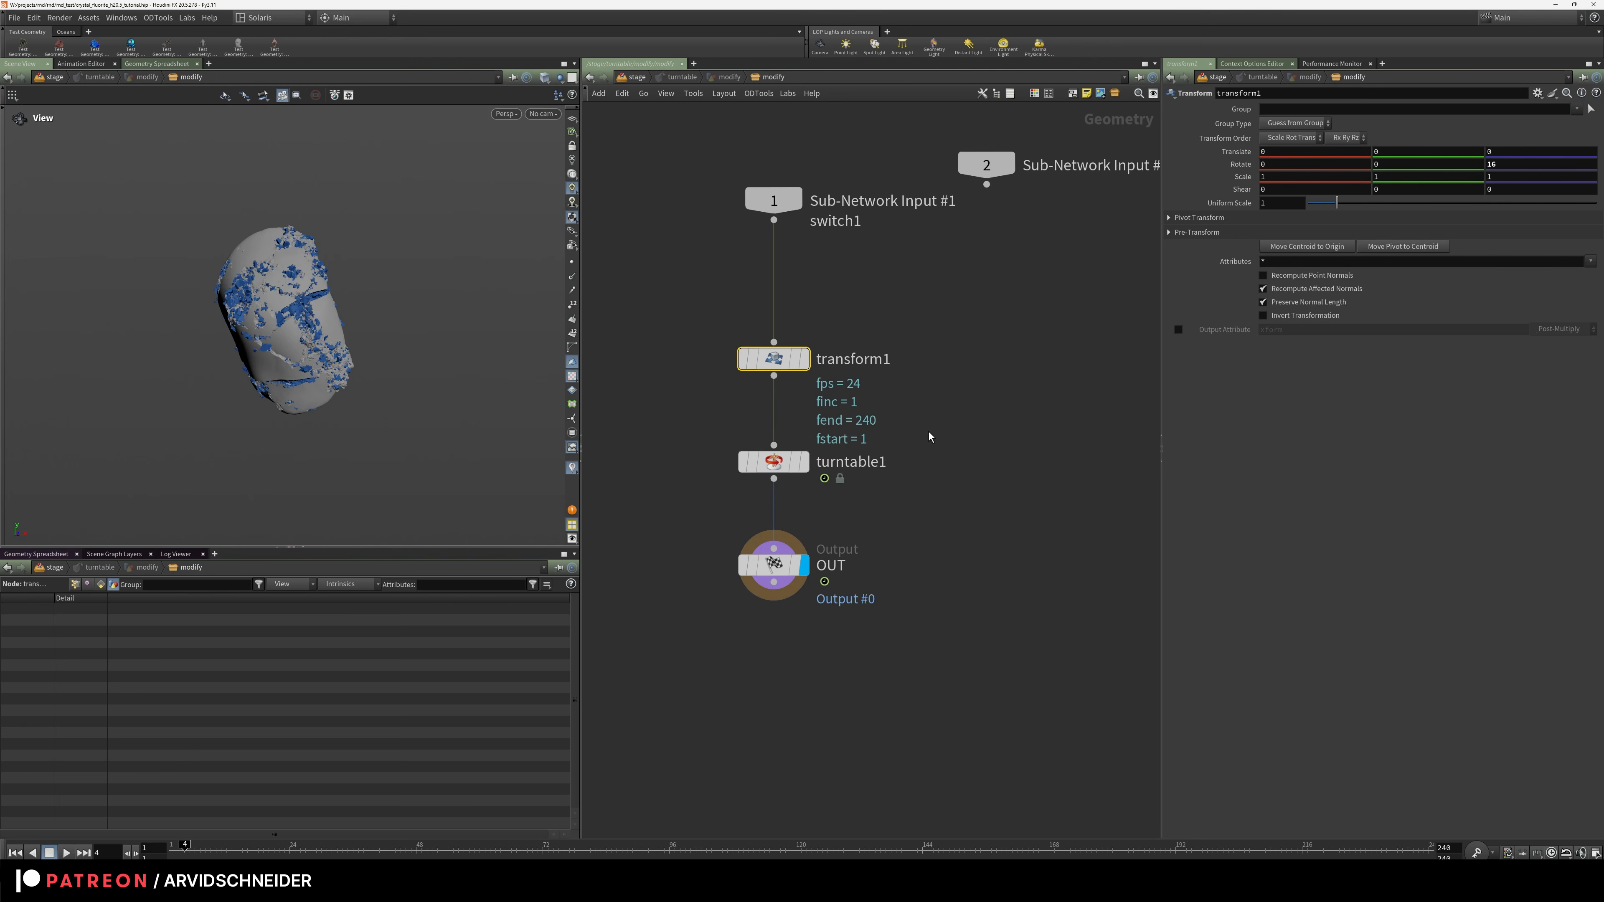
pyautogui.press('Tab')
pyautogui.write('turn')
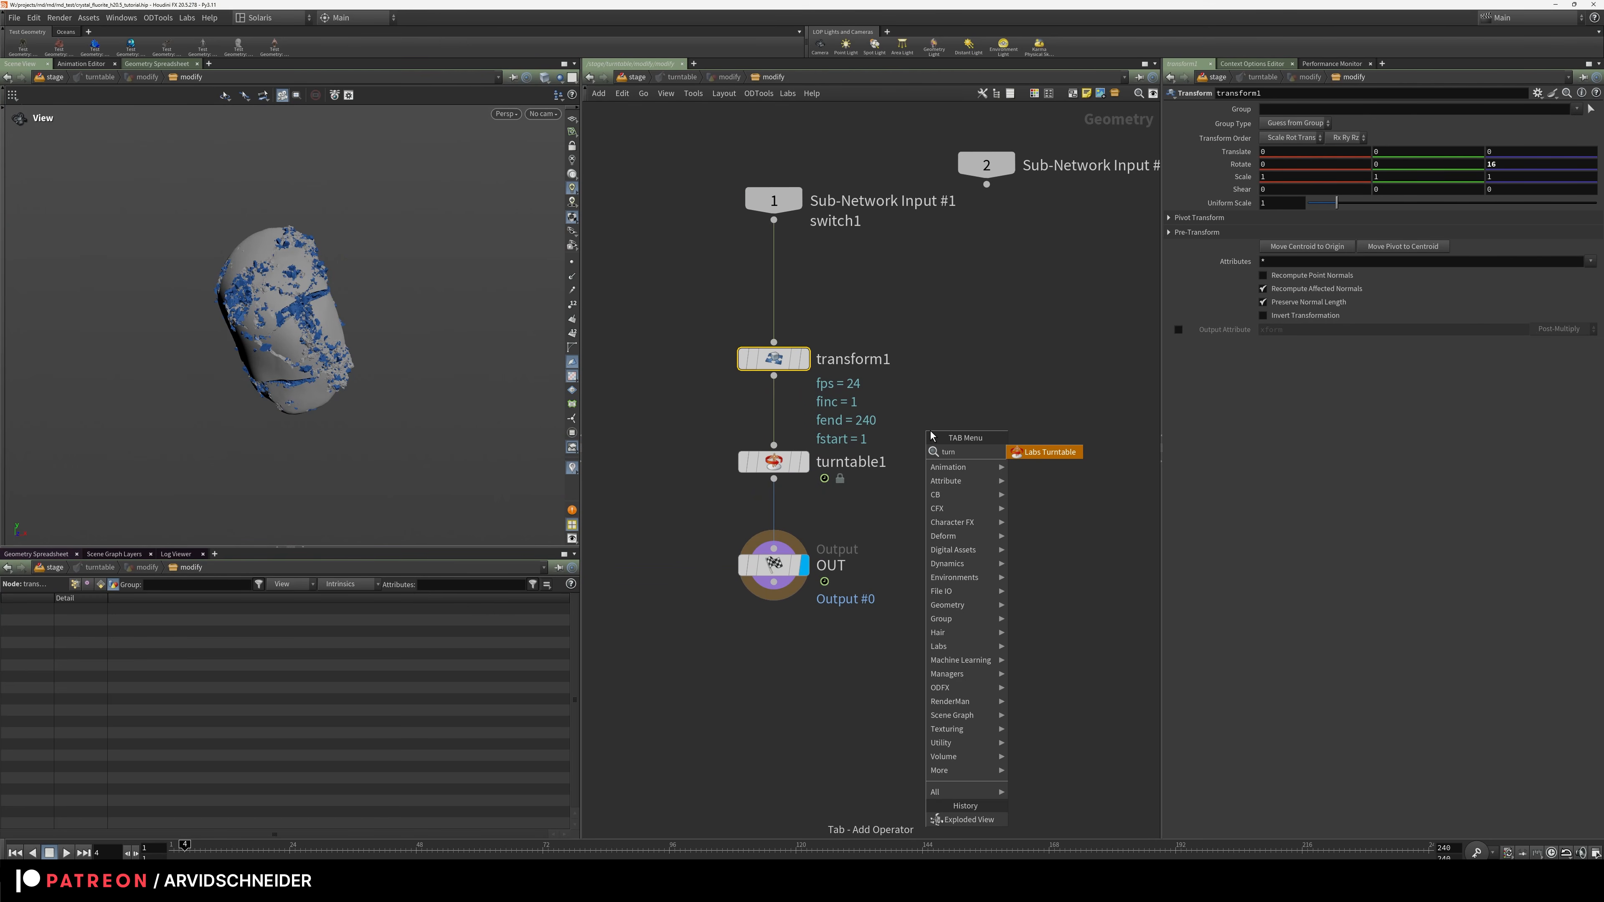
pyautogui.press('Escape')
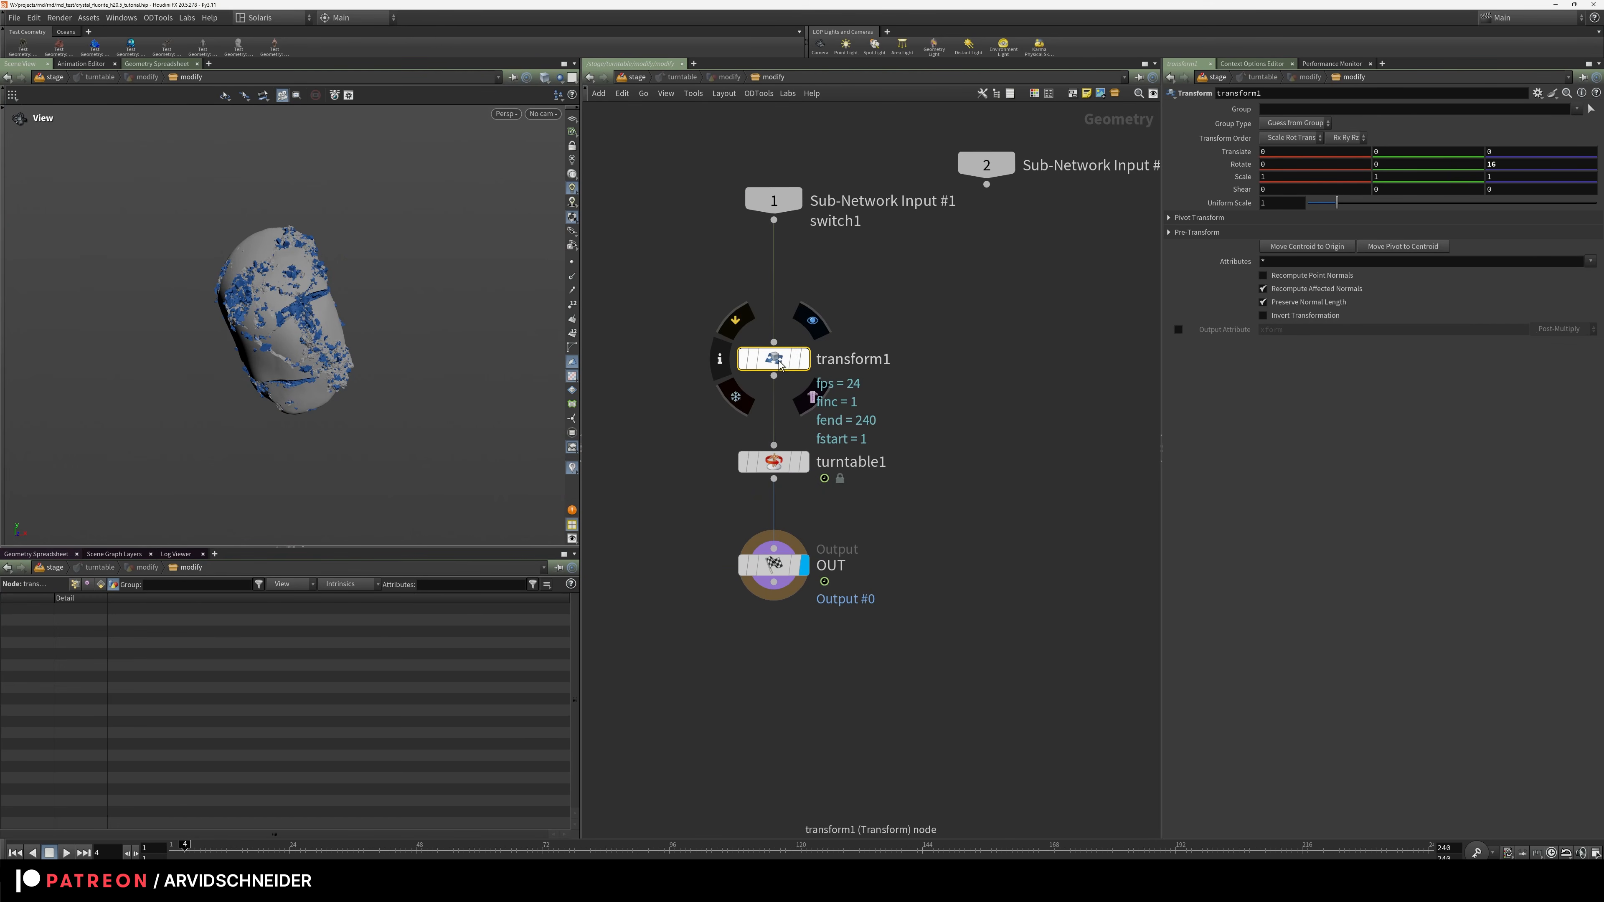
# Display transform1 and turntable1 in turn, and preview the turntable rotation at frame 154
pyautogui.click(804, 360)
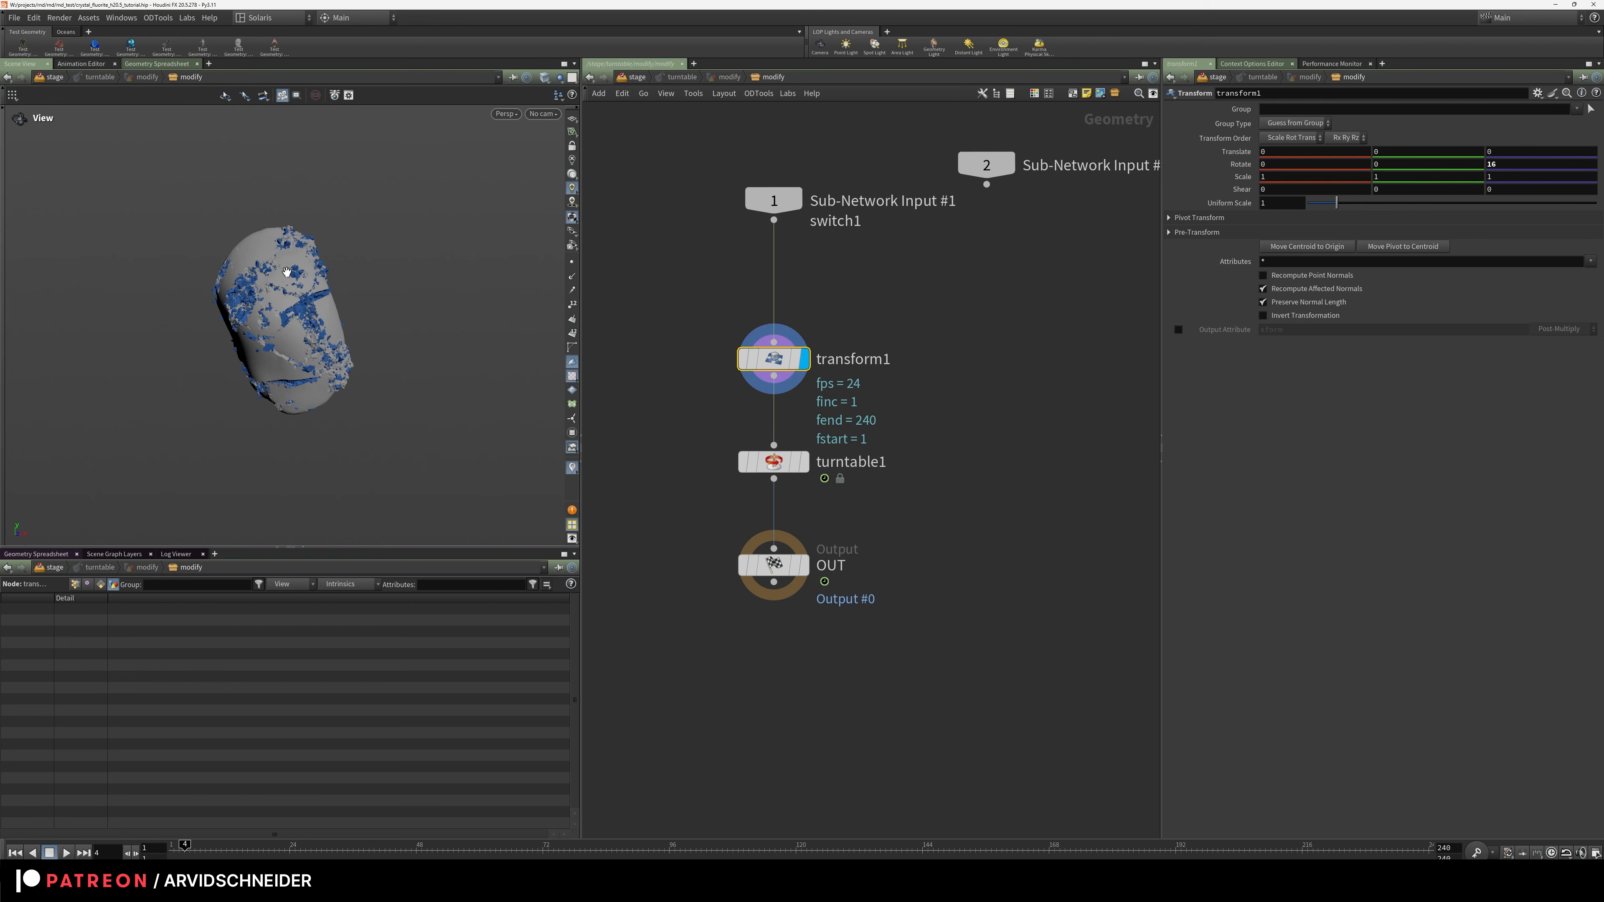
pyautogui.click(783, 464)
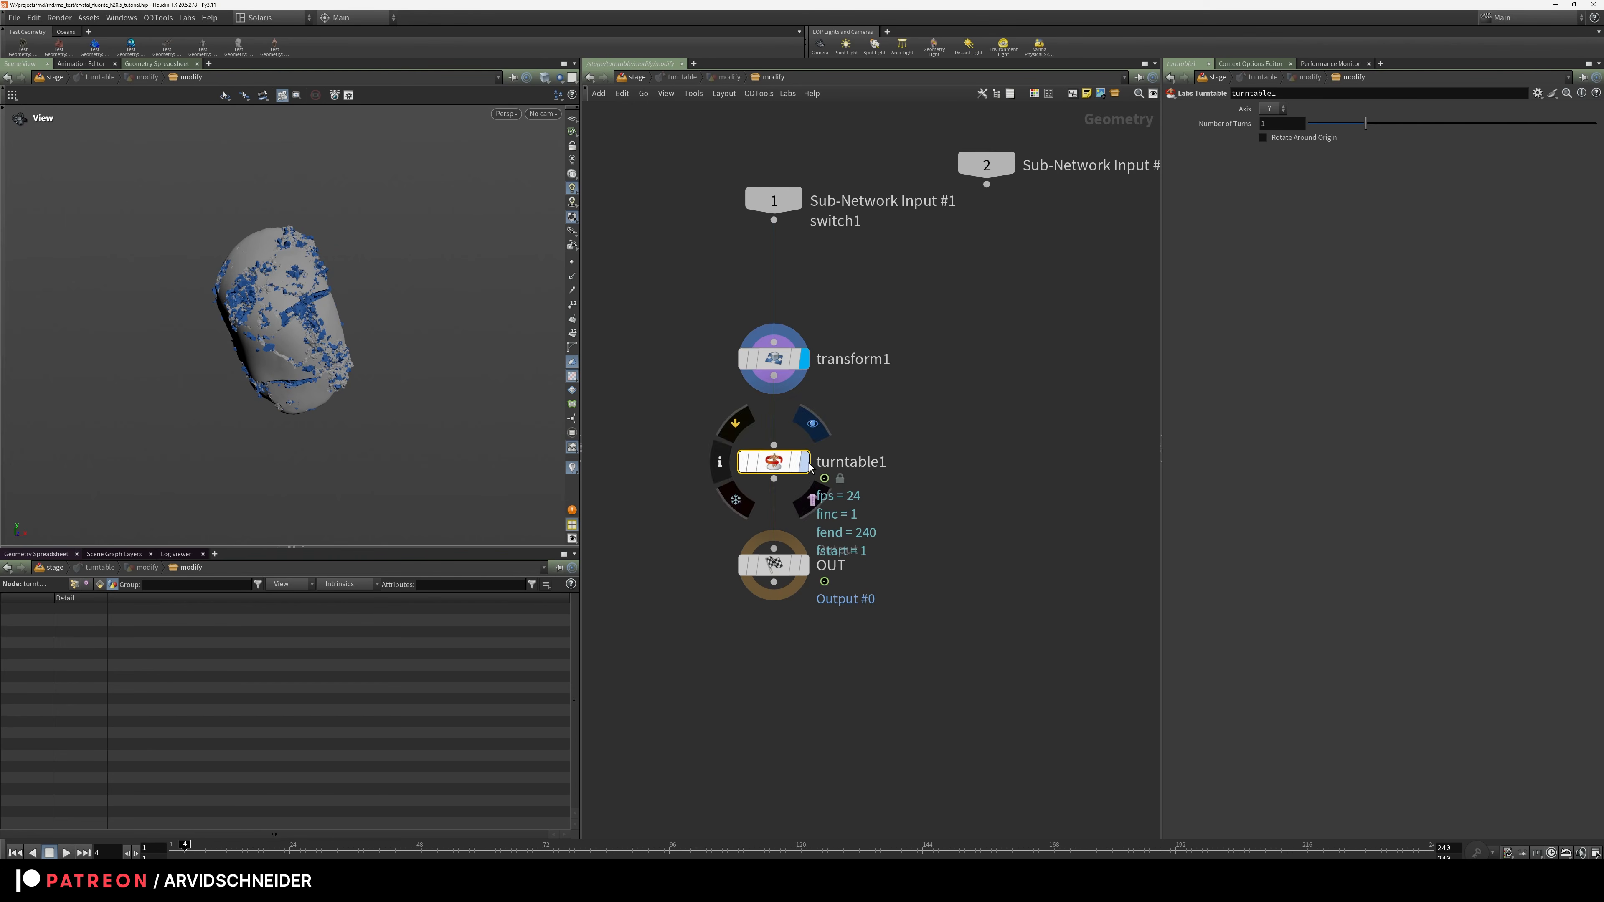
pyautogui.click(805, 463)
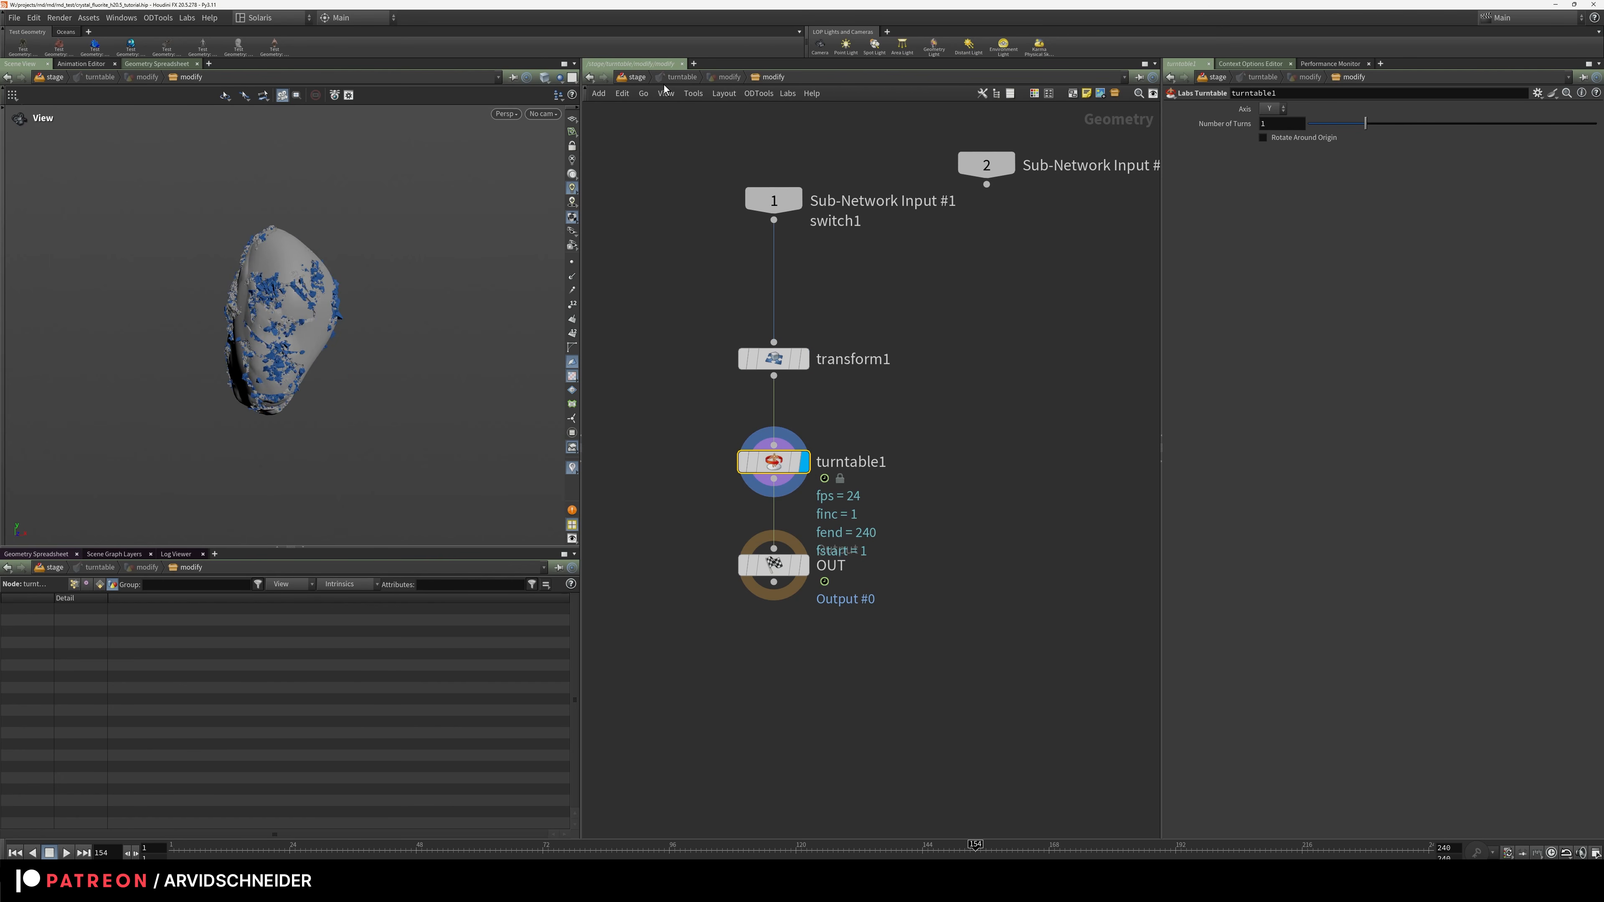
# Return to the stage network, display the env dome light, and examine its texture path, Karma and transform settings
pyautogui.click(639, 78)
pyautogui.moveTo(769, 531); pyautogui.dragTo(895, 387, button='middle')
pyautogui.click(907, 385)
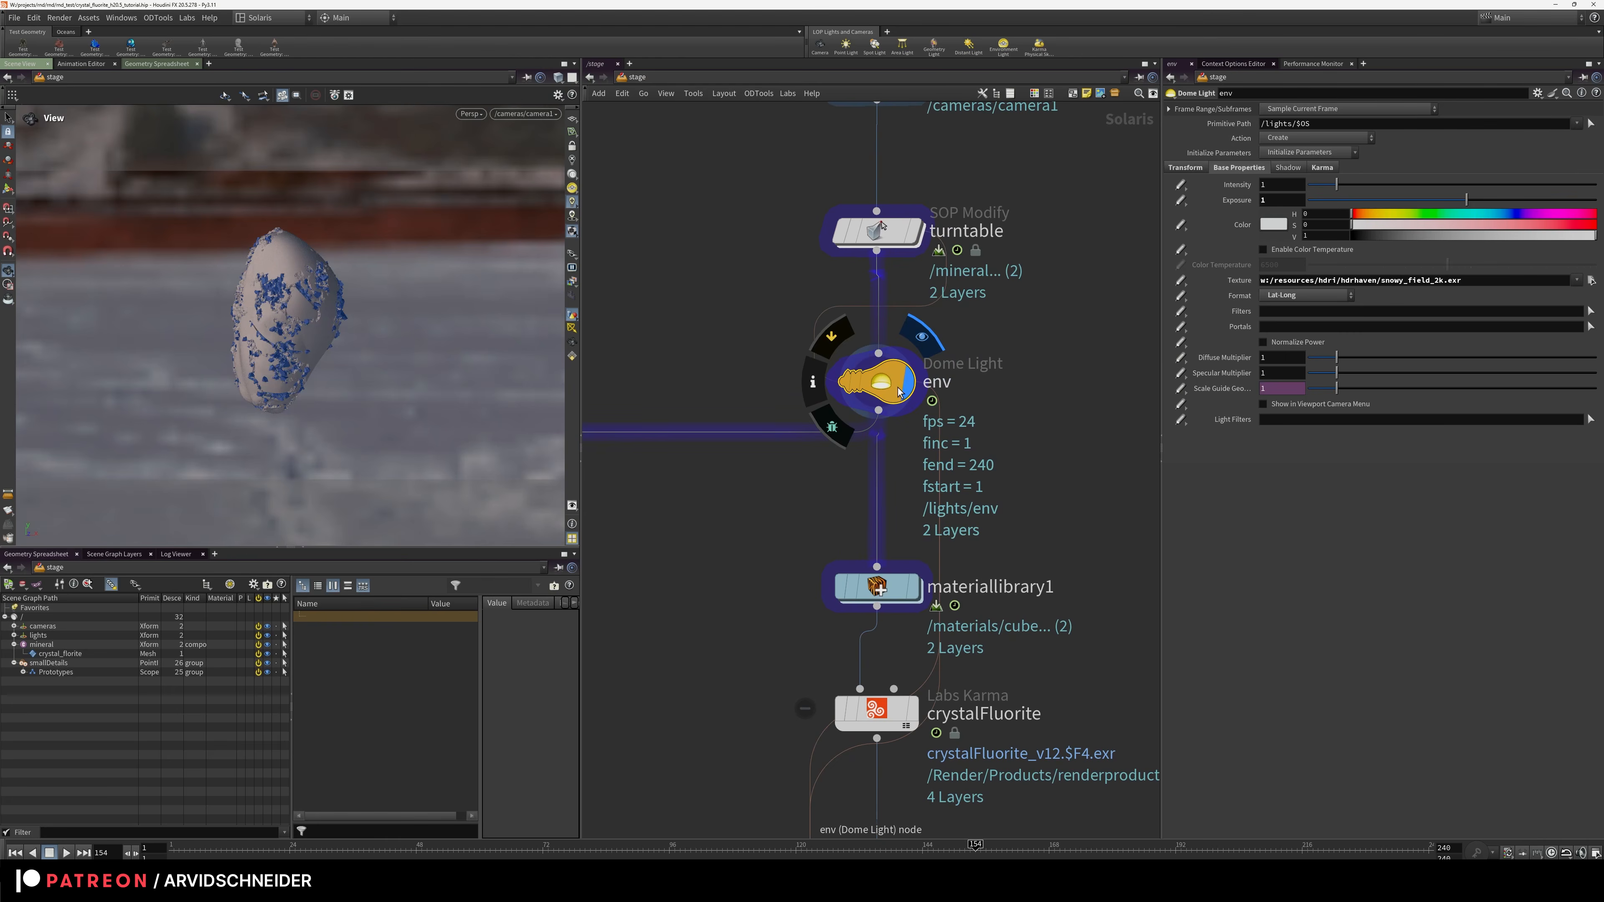
pyautogui.moveTo(1481, 281); pyautogui.dragTo(1239, 282)
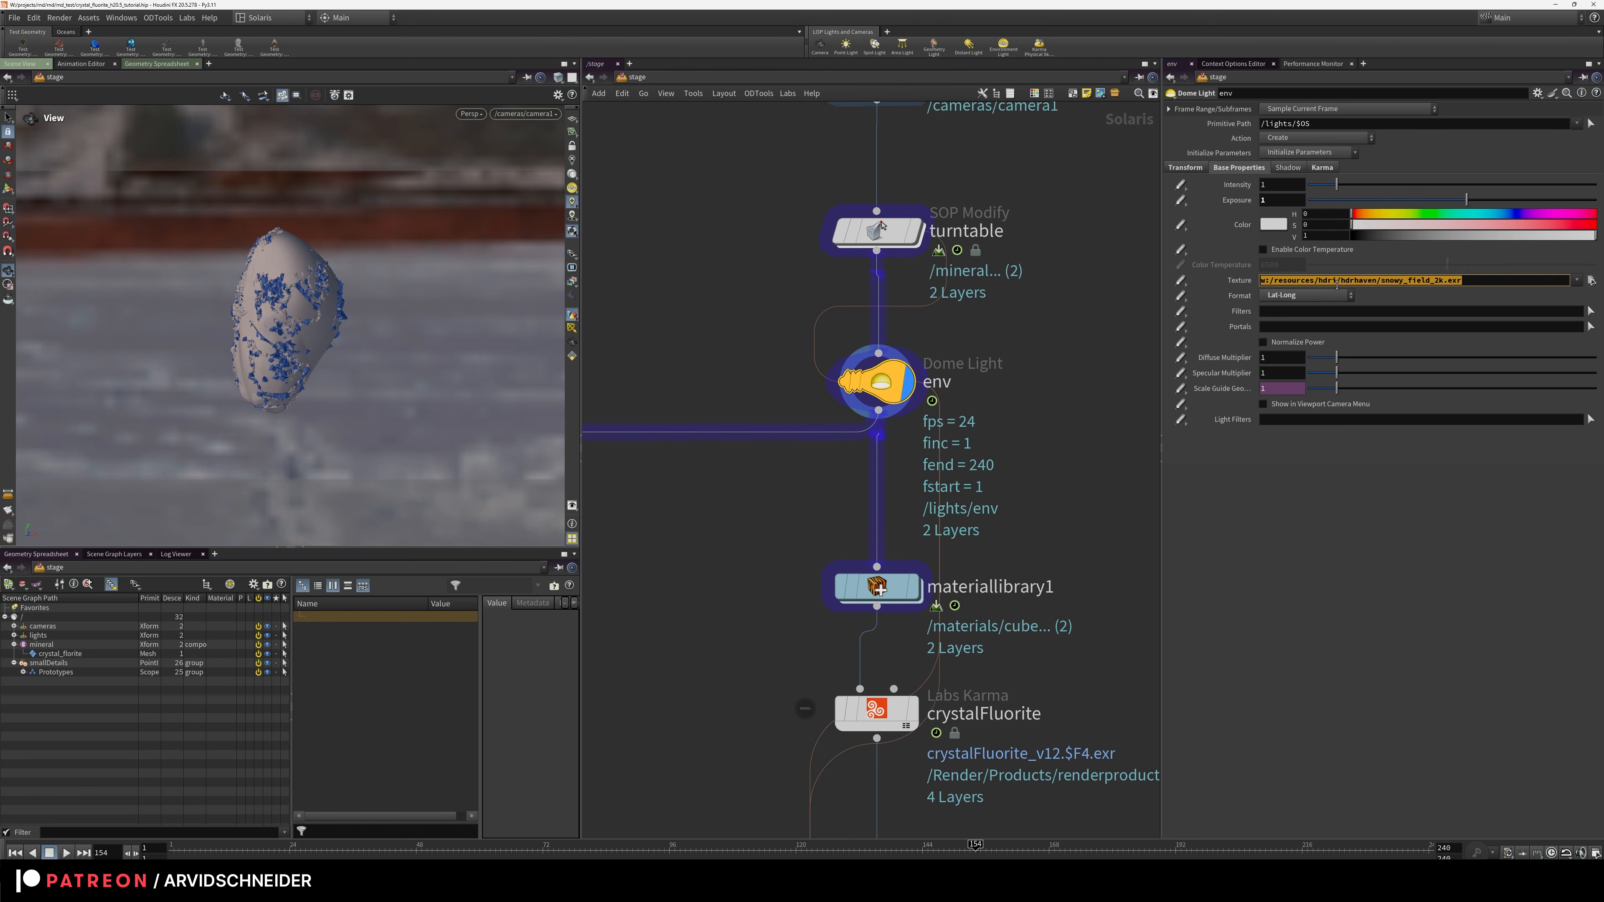
pyautogui.click(1325, 168)
pyautogui.click(1186, 168)
# Display quicksurfacematerial1 and its downstream assignmaterial1 to apply the quick surface material to the mineral
pyautogui.moveTo(706, 553); pyautogui.dragTo(979, 421, button='middle')
pyautogui.scroll(-1, 901, 441)
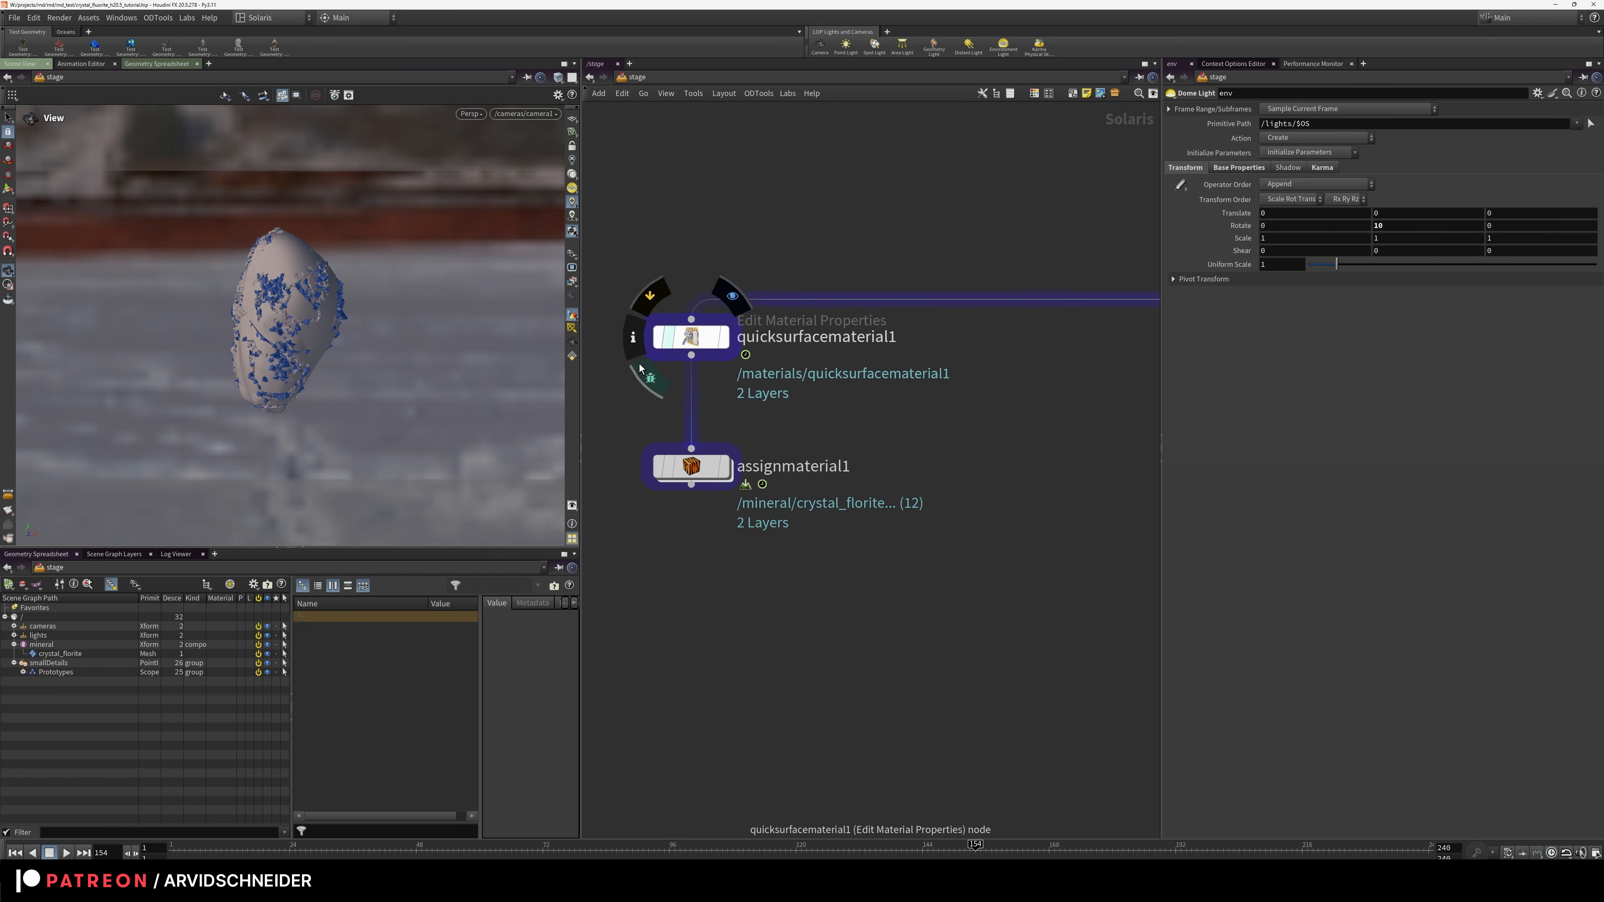
pyautogui.moveTo(659, 353); pyautogui.dragTo(731, 344, button='middle')
pyautogui.click(795, 330)
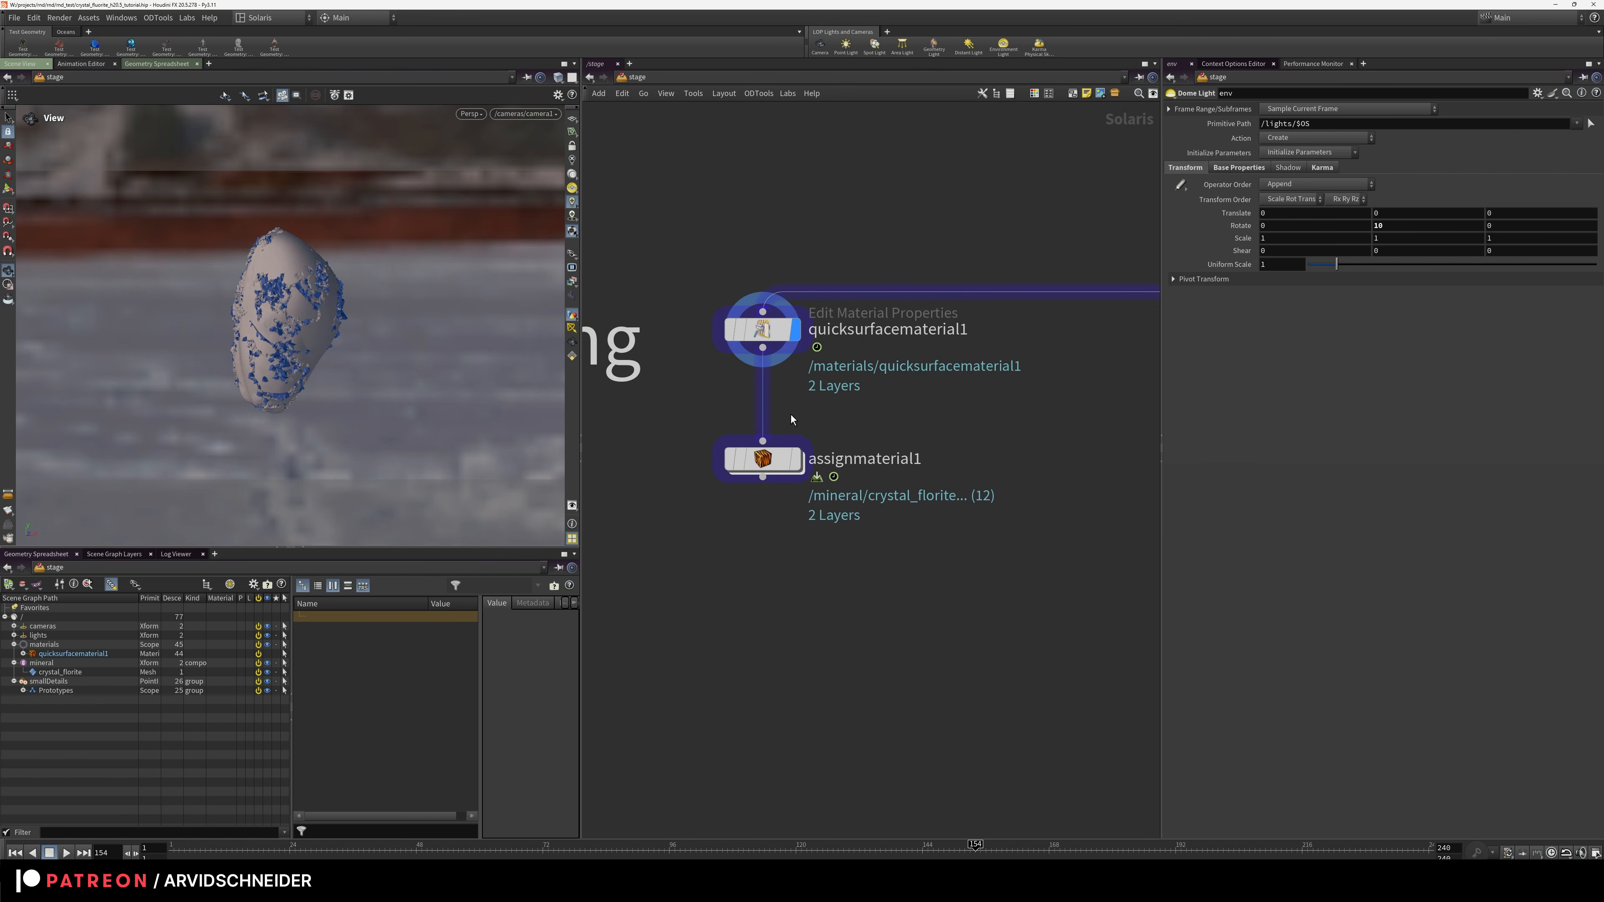
pyautogui.click(795, 460)
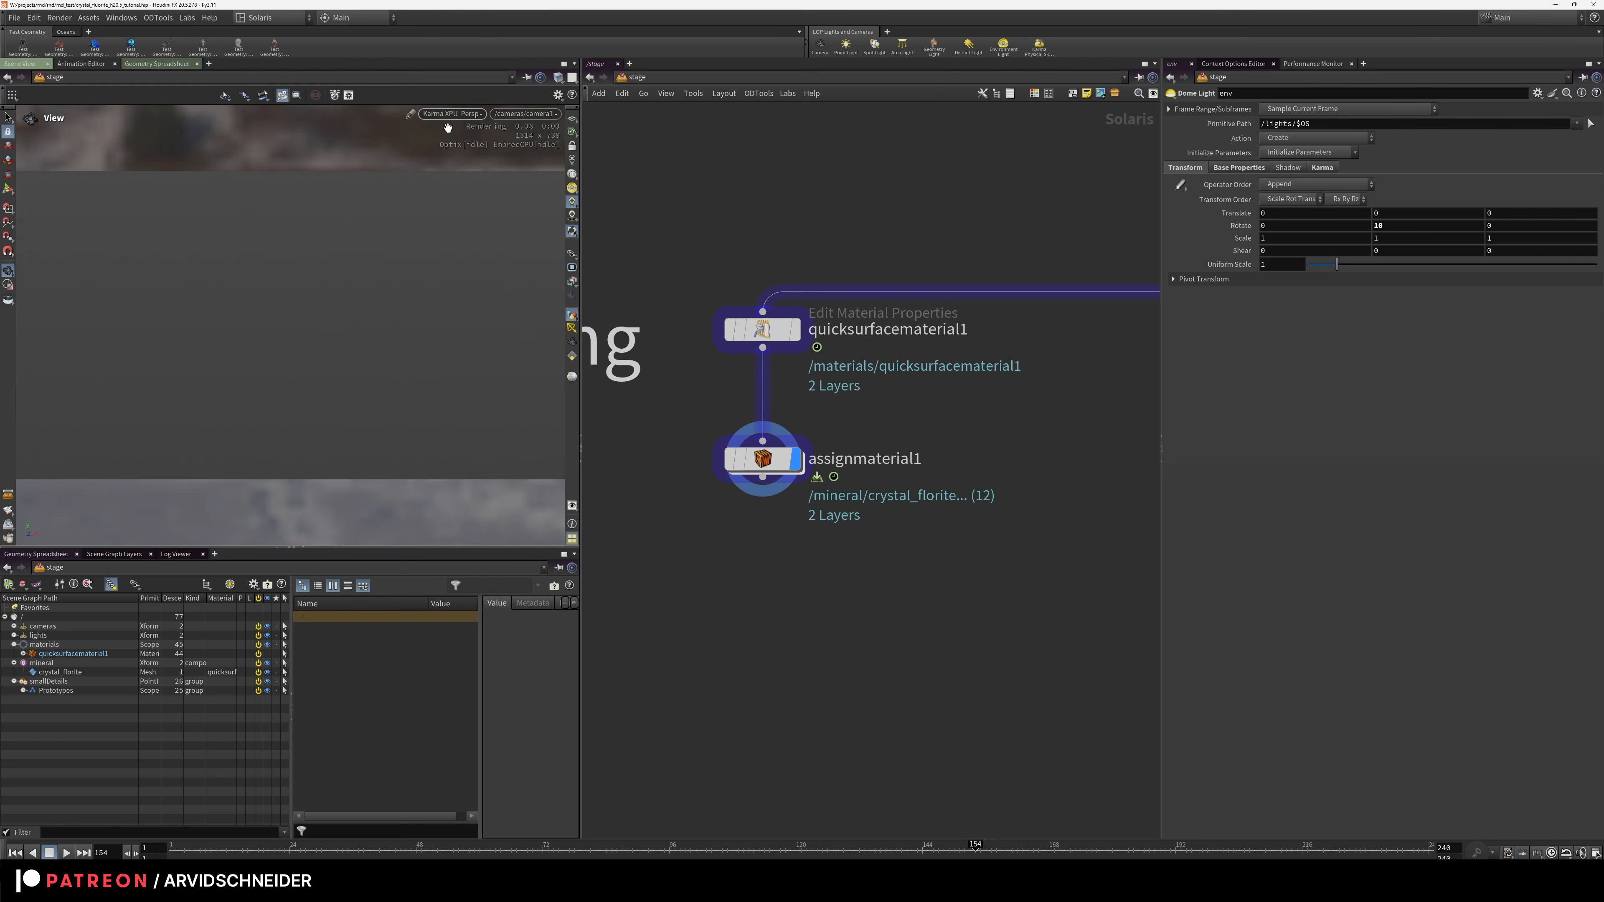
# Preview the mineral in Karma XPU through camera1 at frame 102
pyautogui.moveTo(330, 348); pyautogui.dragTo(406, 293)
pyautogui.click(548, 114)
pyautogui.click(559, 129)
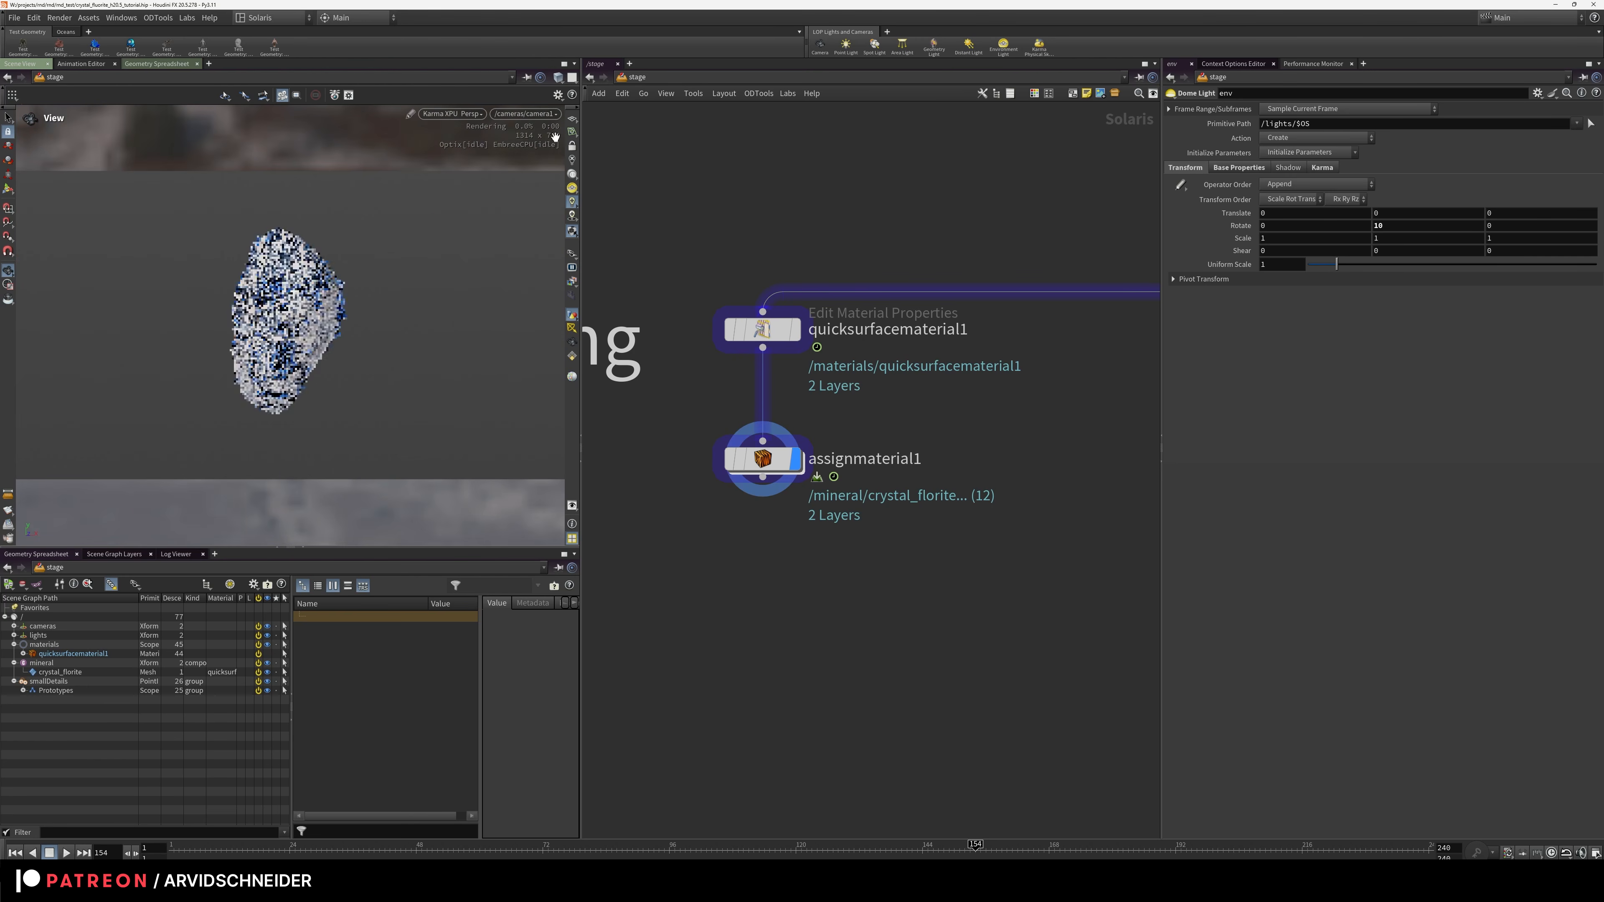
pyautogui.moveTo(189, 846); pyautogui.dragTo(702, 846)
# Set the env dome light's Y rotation to 100
pyautogui.moveTo(1036, 427); pyautogui.dragTo(523, 509, button='middle')
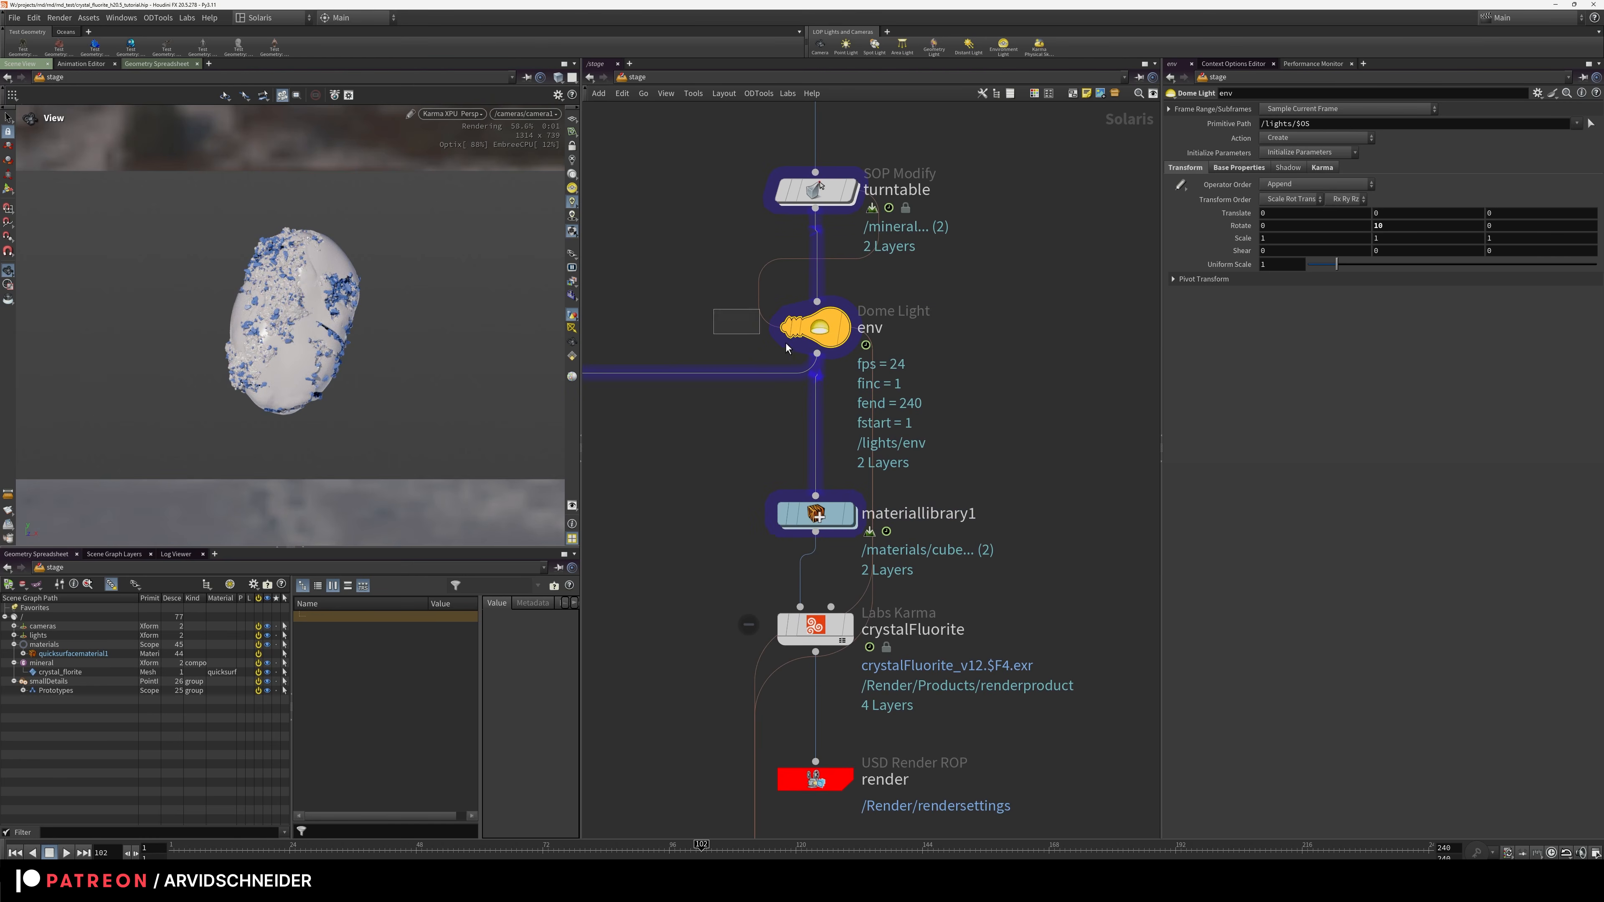
pyautogui.moveTo(1389, 225); pyautogui.dragTo(1445, 166, button='middle')
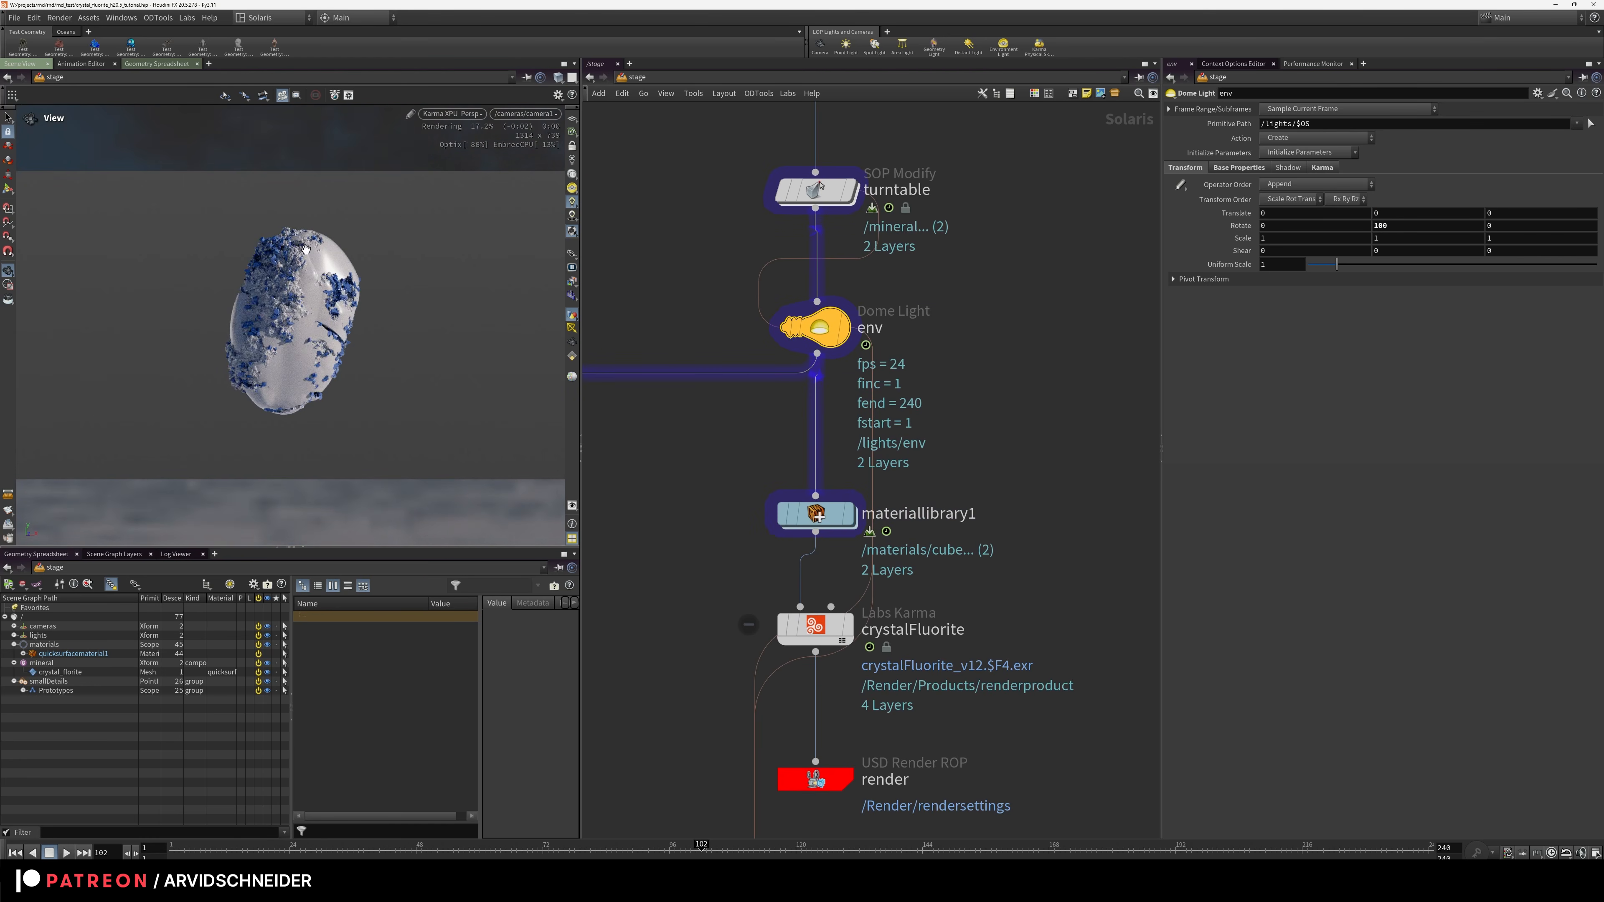
pyautogui.moveTo(691, 509); pyautogui.dragTo(841, 347, button='middle')
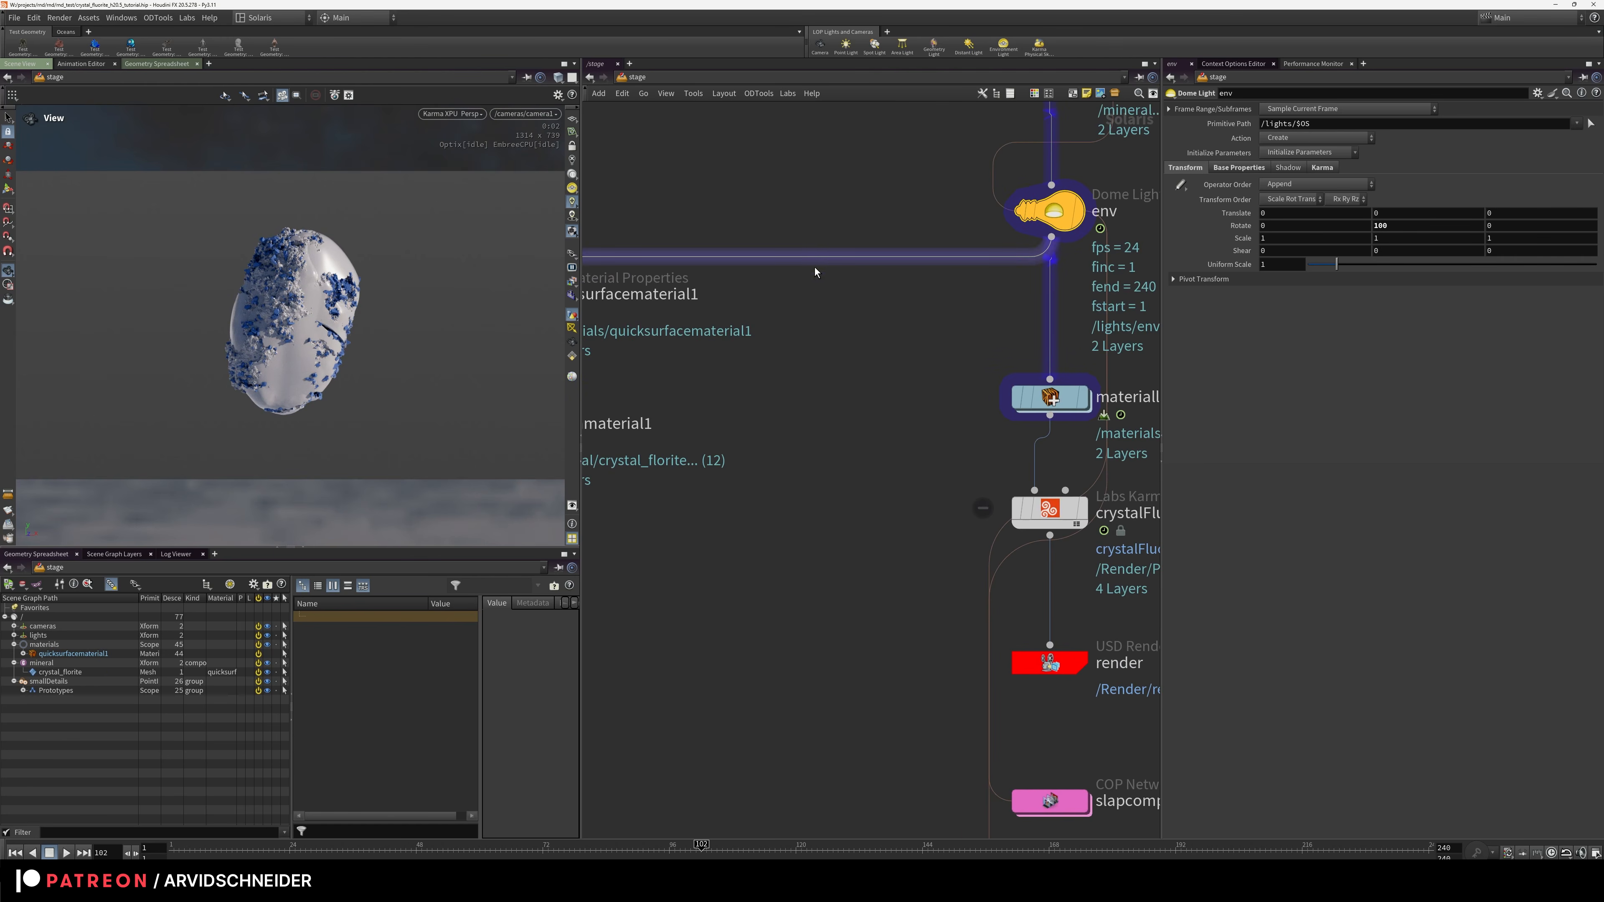
pyautogui.moveTo(859, 412); pyautogui.dragTo(760, 327, button='middle')
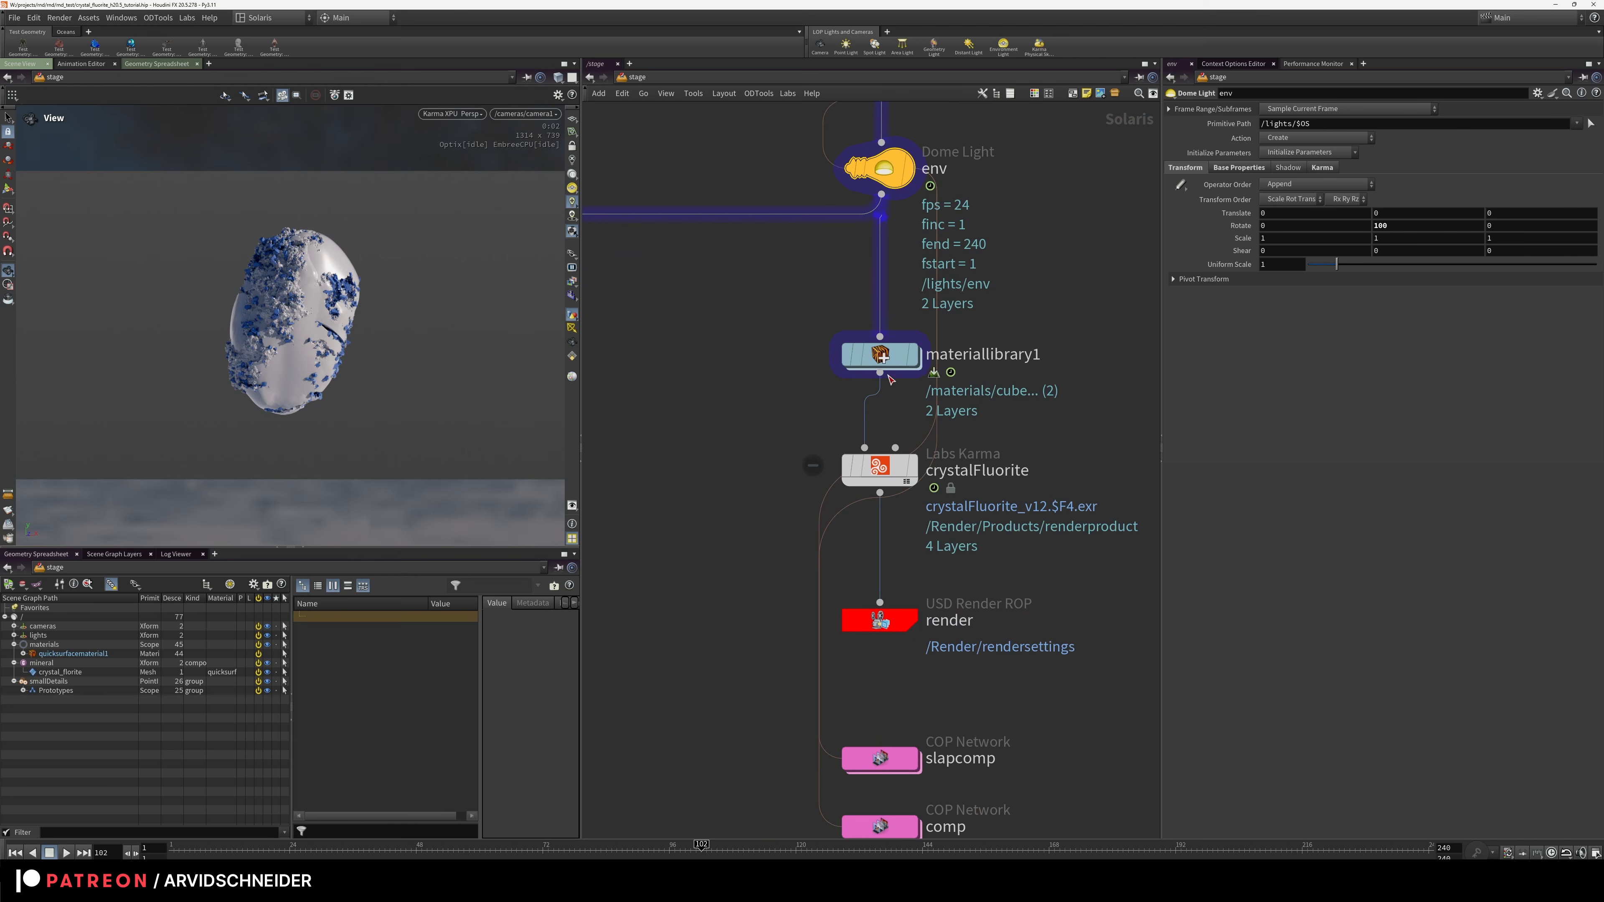
# Turn off the Karma preview and display materiallibrary1, glancing at its material subnetworks before returning to the stage network
pyautogui.click(652, 285)
pyautogui.hotkey('shift', 'r')
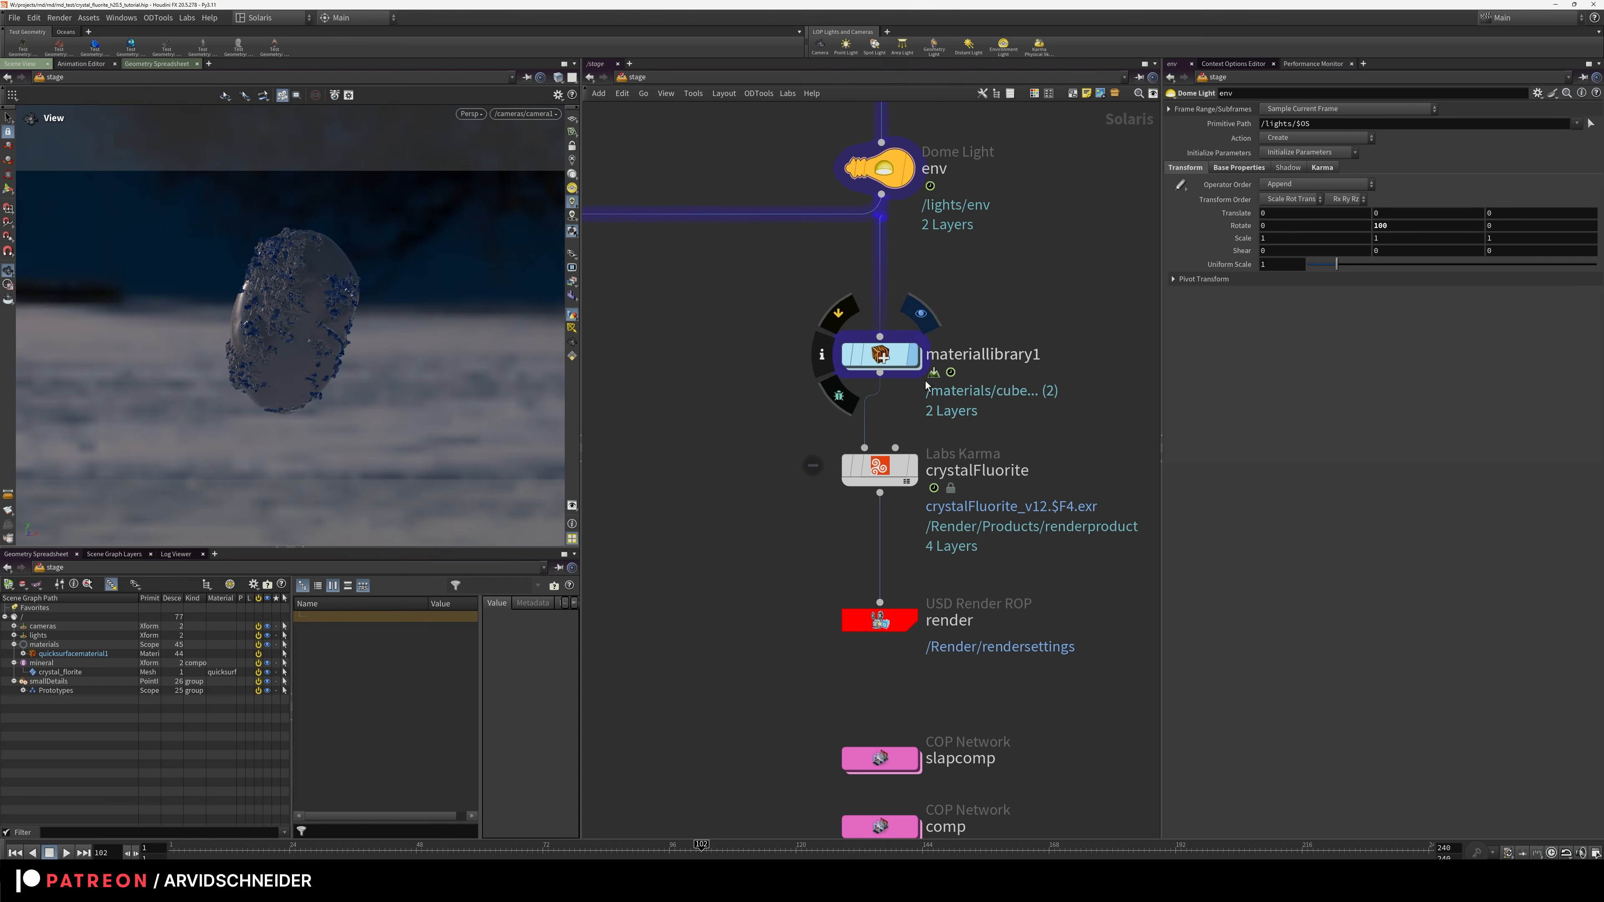
pyautogui.doubleClick(877, 359)
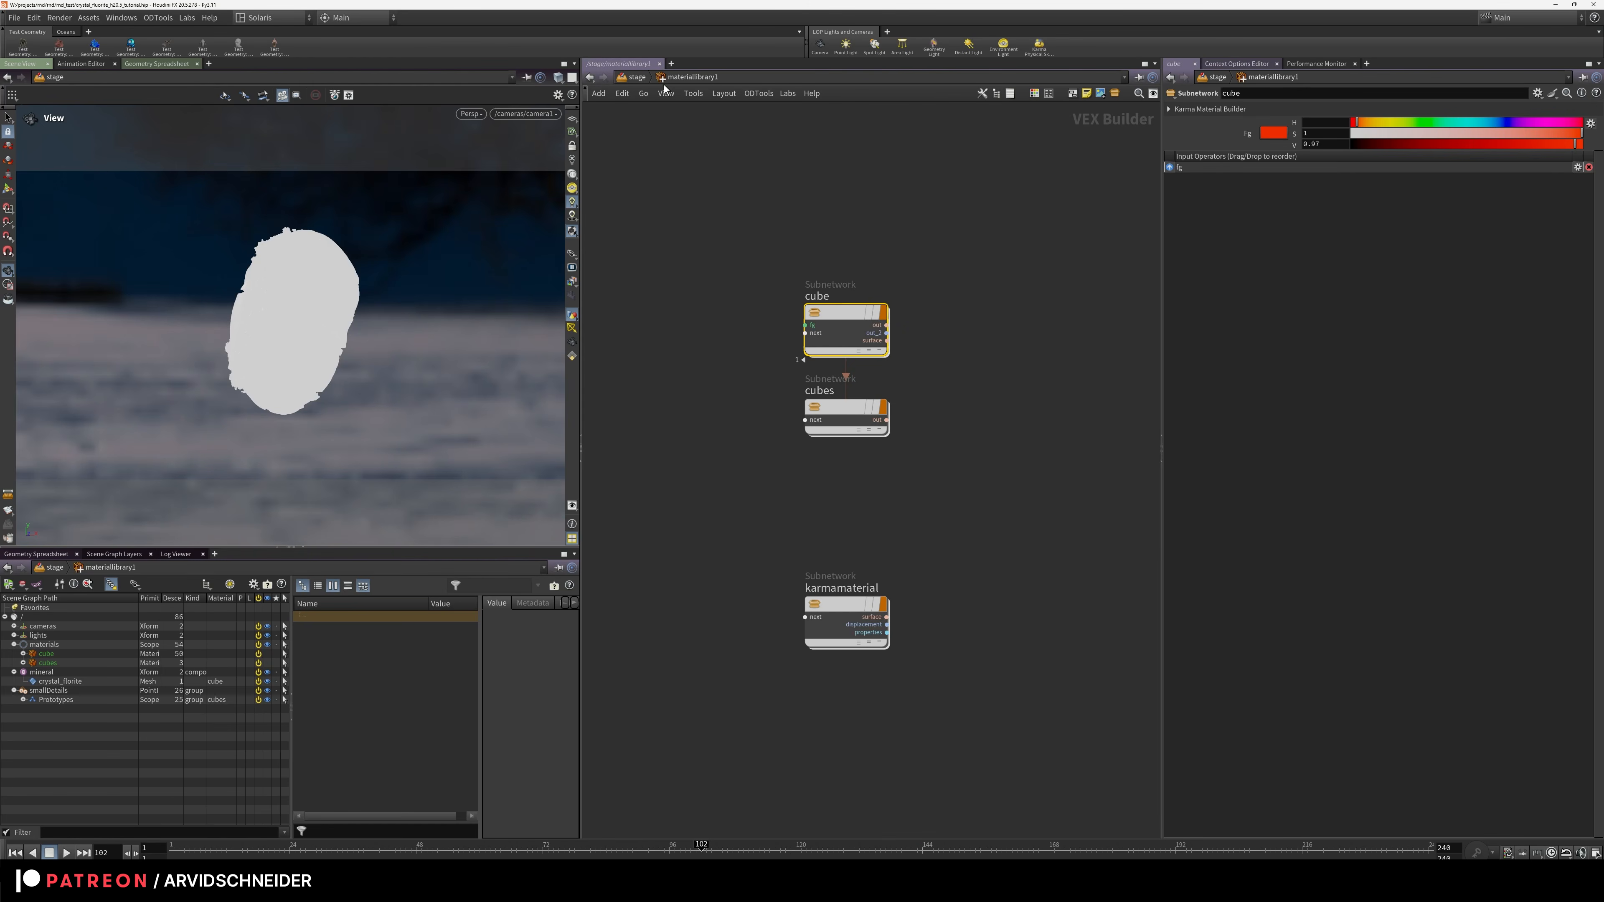
pyautogui.click(634, 77)
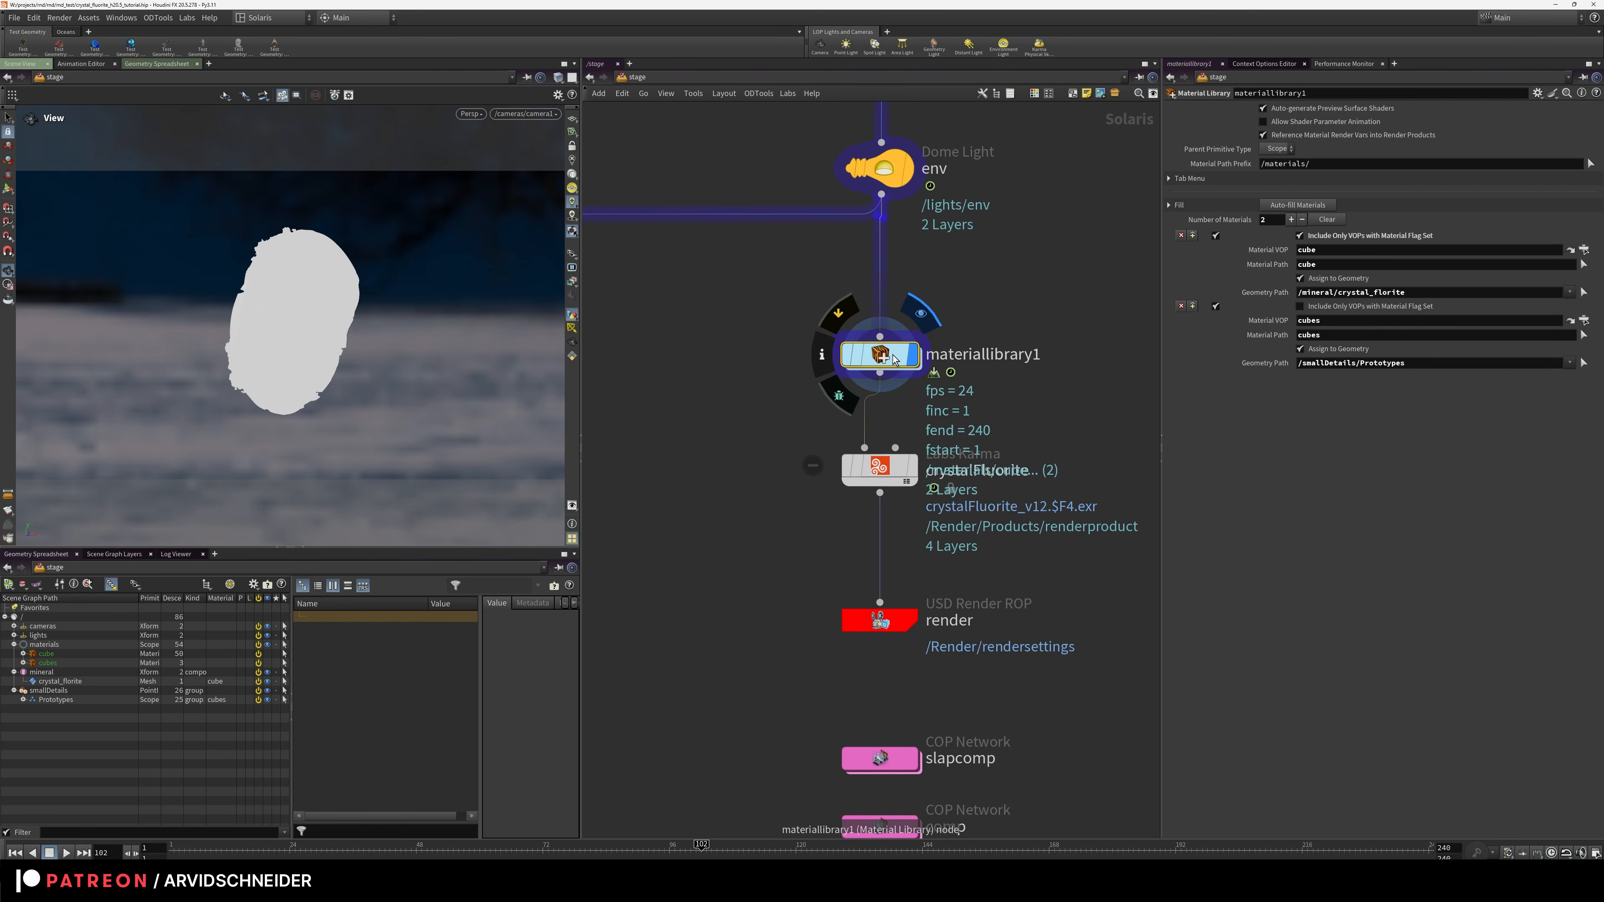
# Examine the mineral with its library materials from several angles, comparing the Karma render with the standard viewport shading
pyautogui.moveTo(405, 333); pyautogui.dragTo(298, 338)
pyautogui.moveTo(297, 338); pyautogui.dragTo(378, 304, button='right')
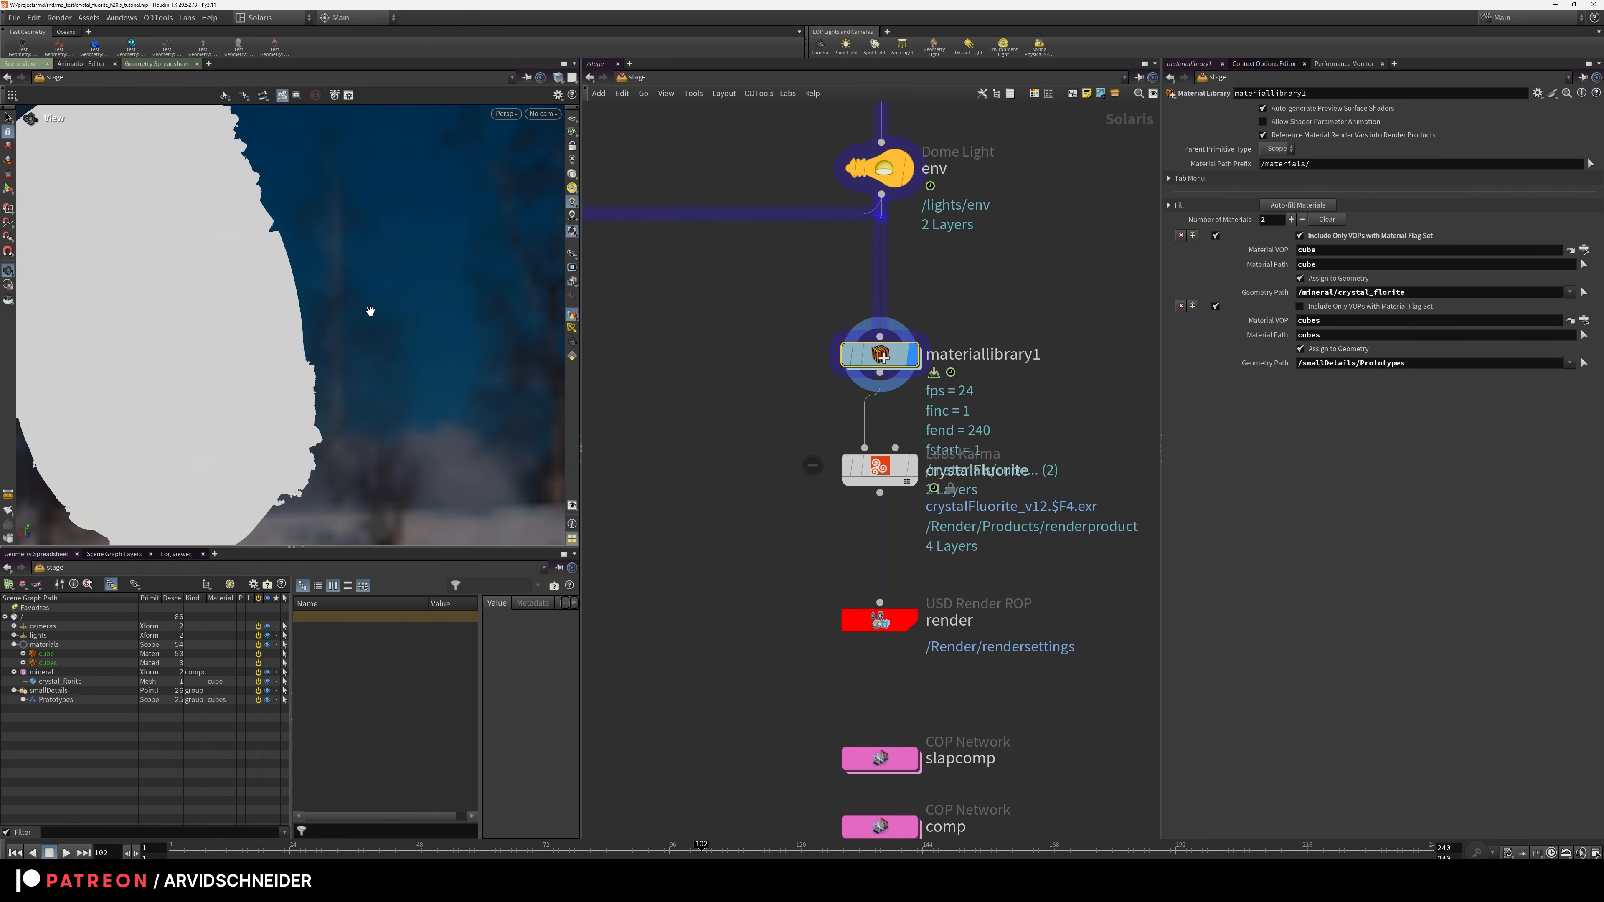
pyautogui.moveTo(377, 304); pyautogui.dragTo(277, 317)
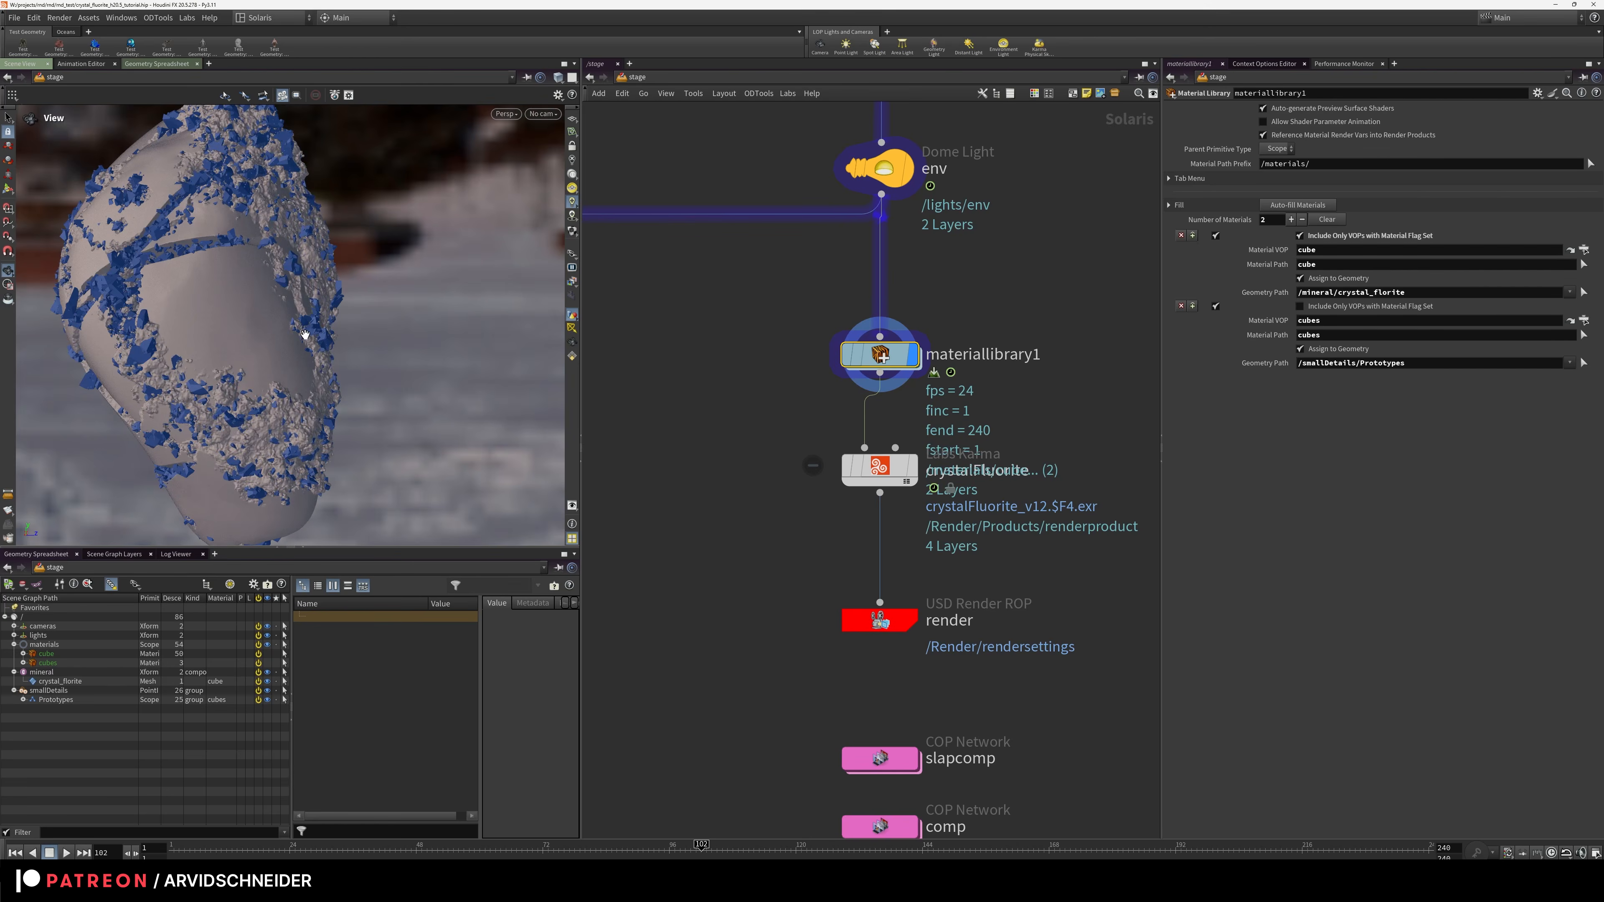
pyautogui.moveTo(541, 260); pyautogui.dragTo(274, 331, button='right')
pyautogui.hotkey('ctrl', 'k')
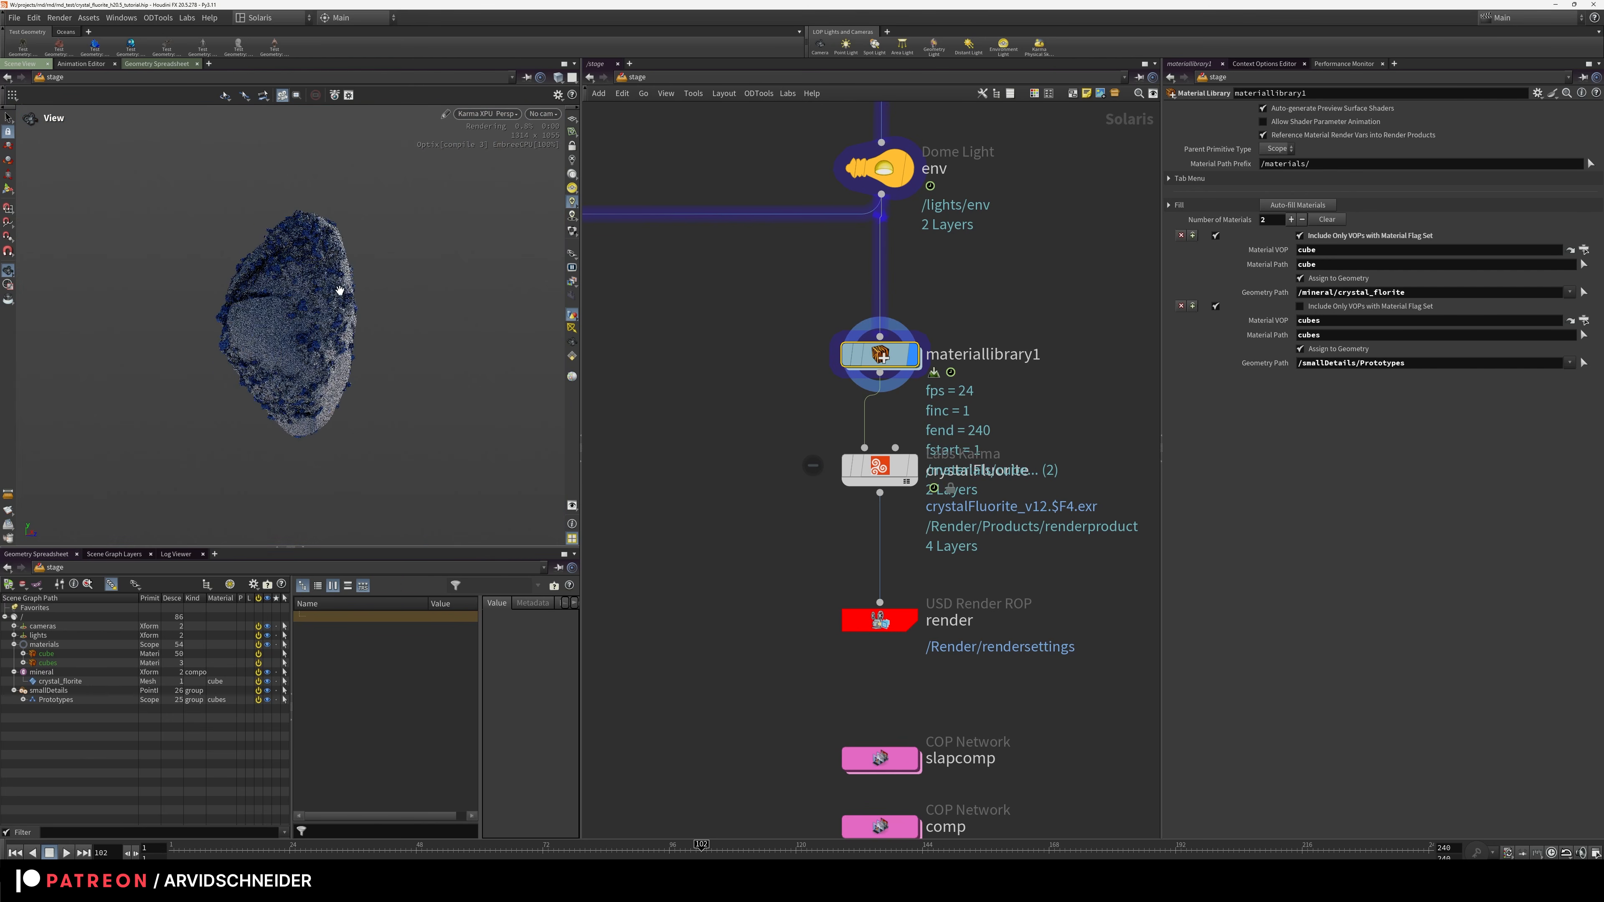
pyautogui.hotkey('ctrl', 'k')
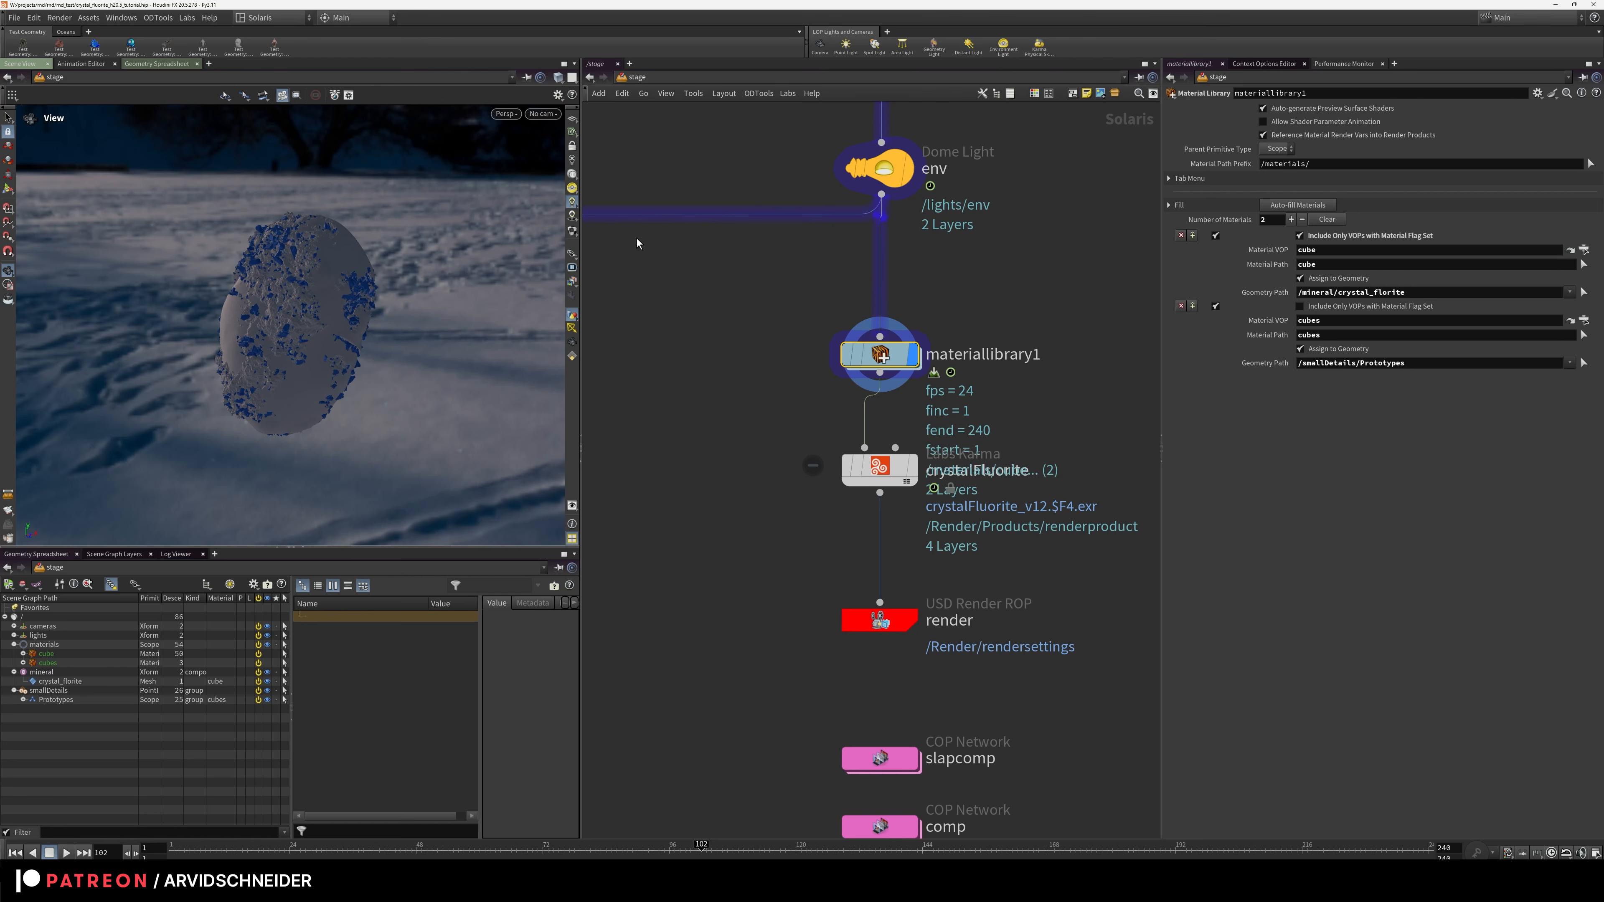
pyautogui.click(572, 232)
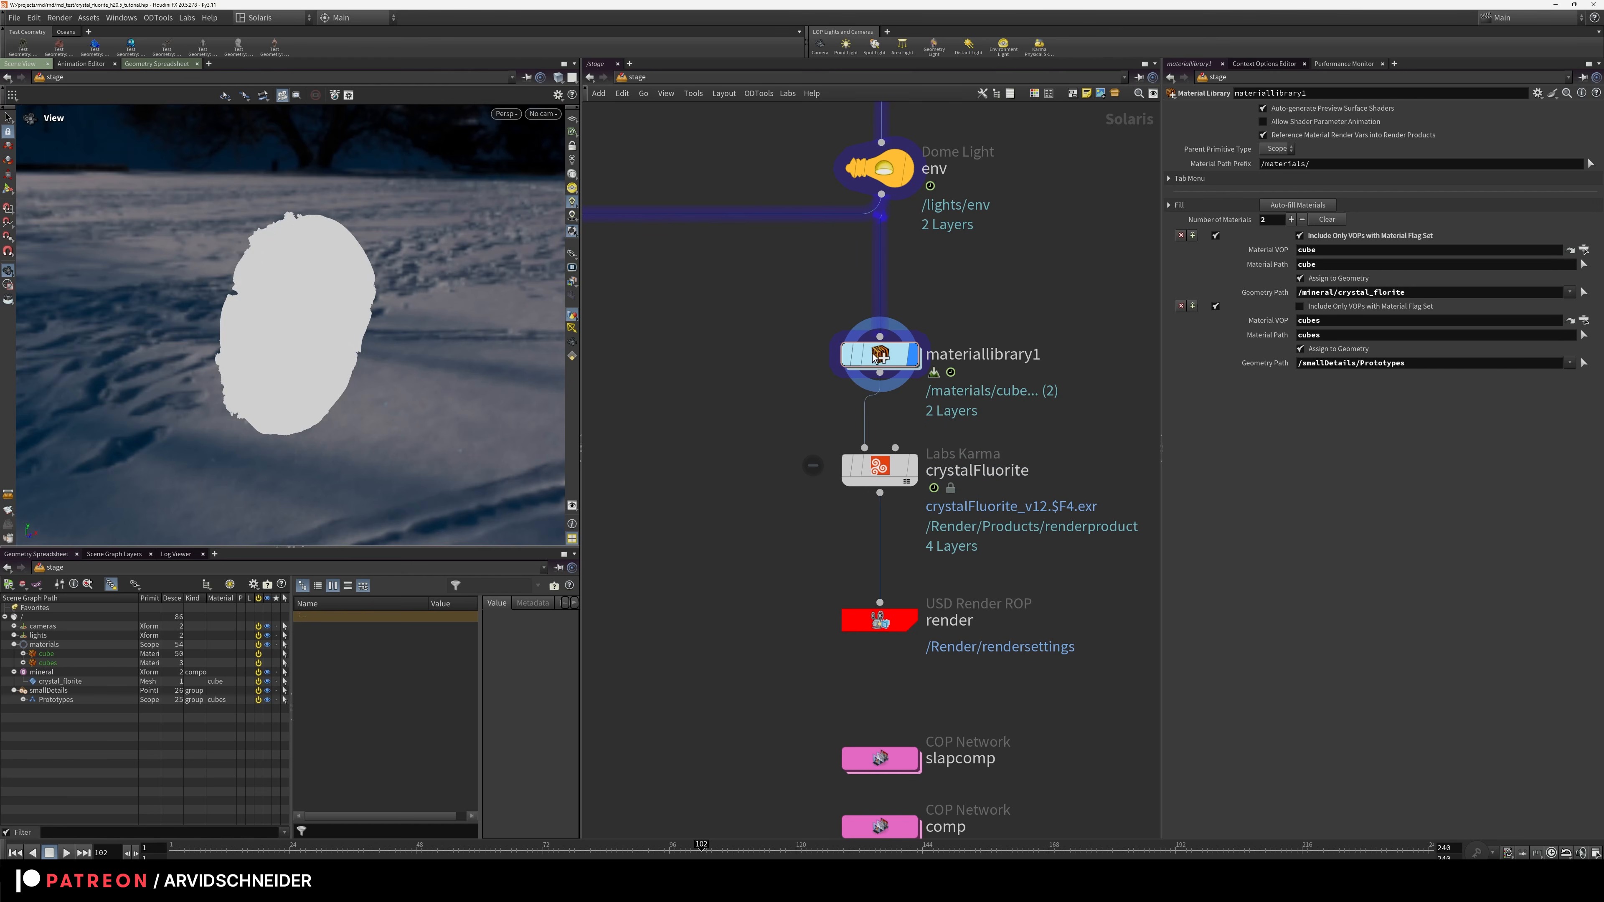
# Inside materiallibrary1, delete the karmamaterial subnetwork and move the cubes subnetwork further below cube
pyautogui.moveTo(928, 374)
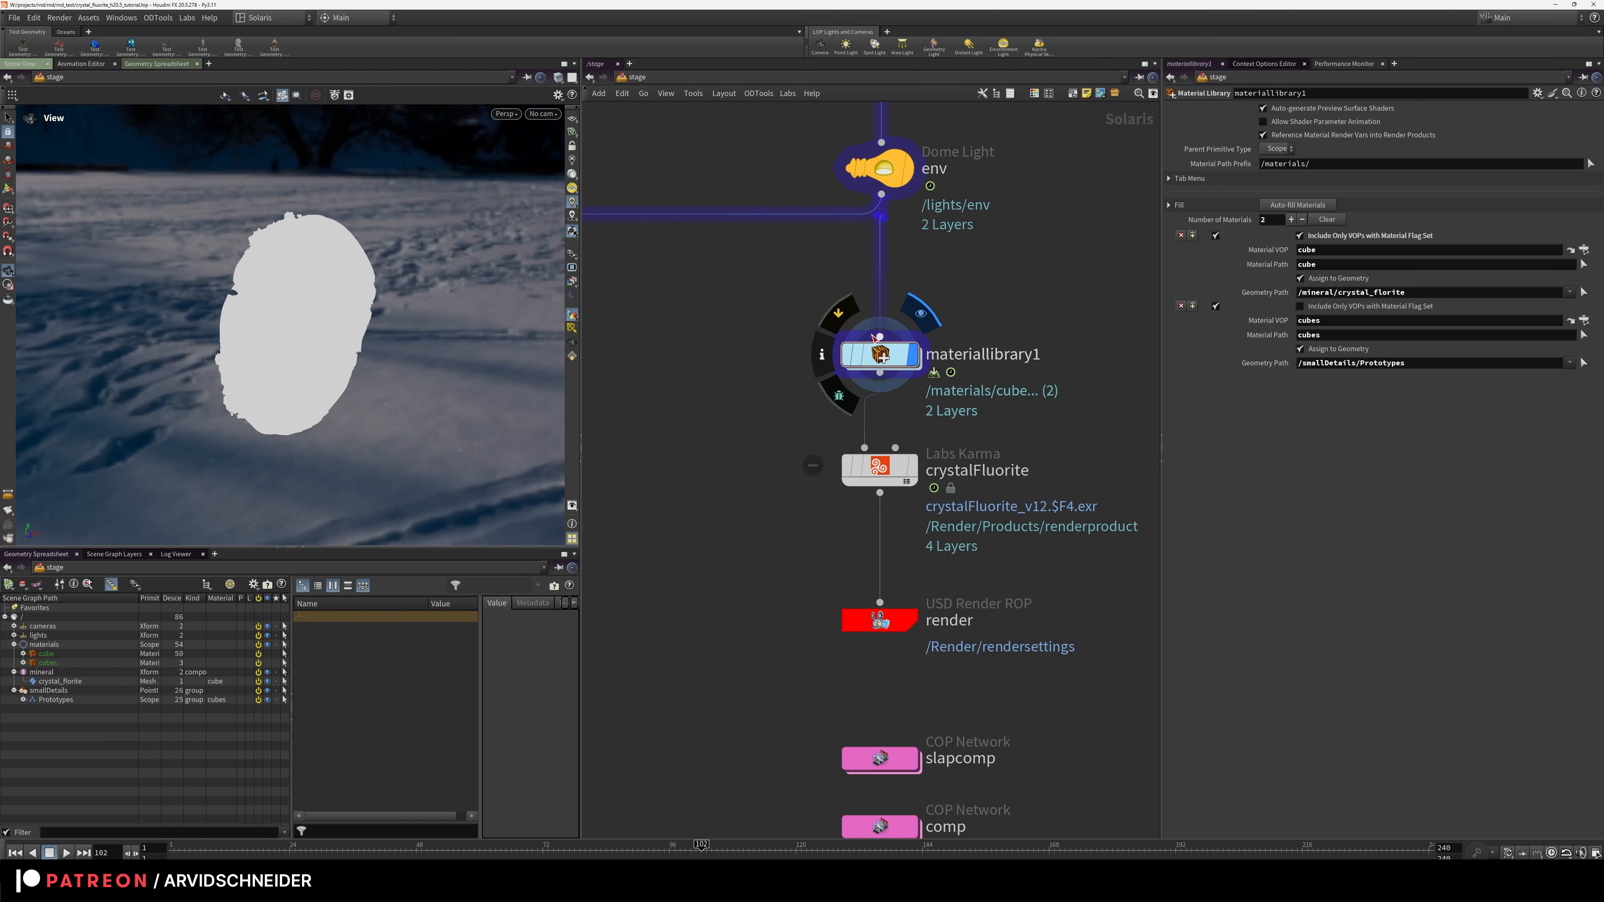
pyautogui.doubleClick(889, 357)
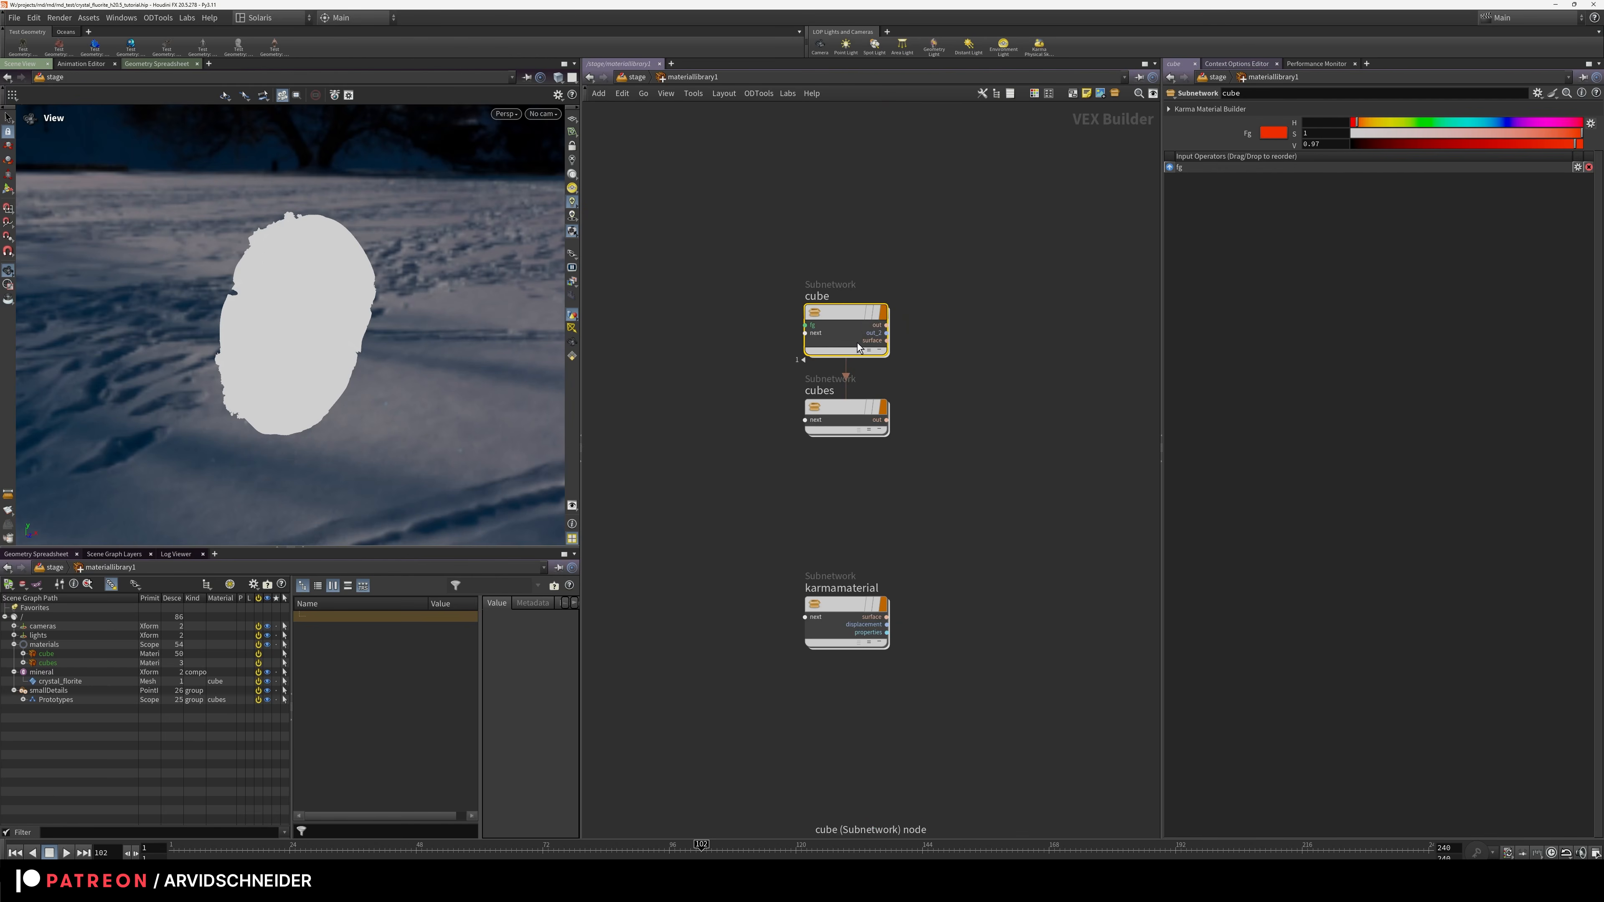
pyautogui.click(843, 649)
pyautogui.press('Delete')
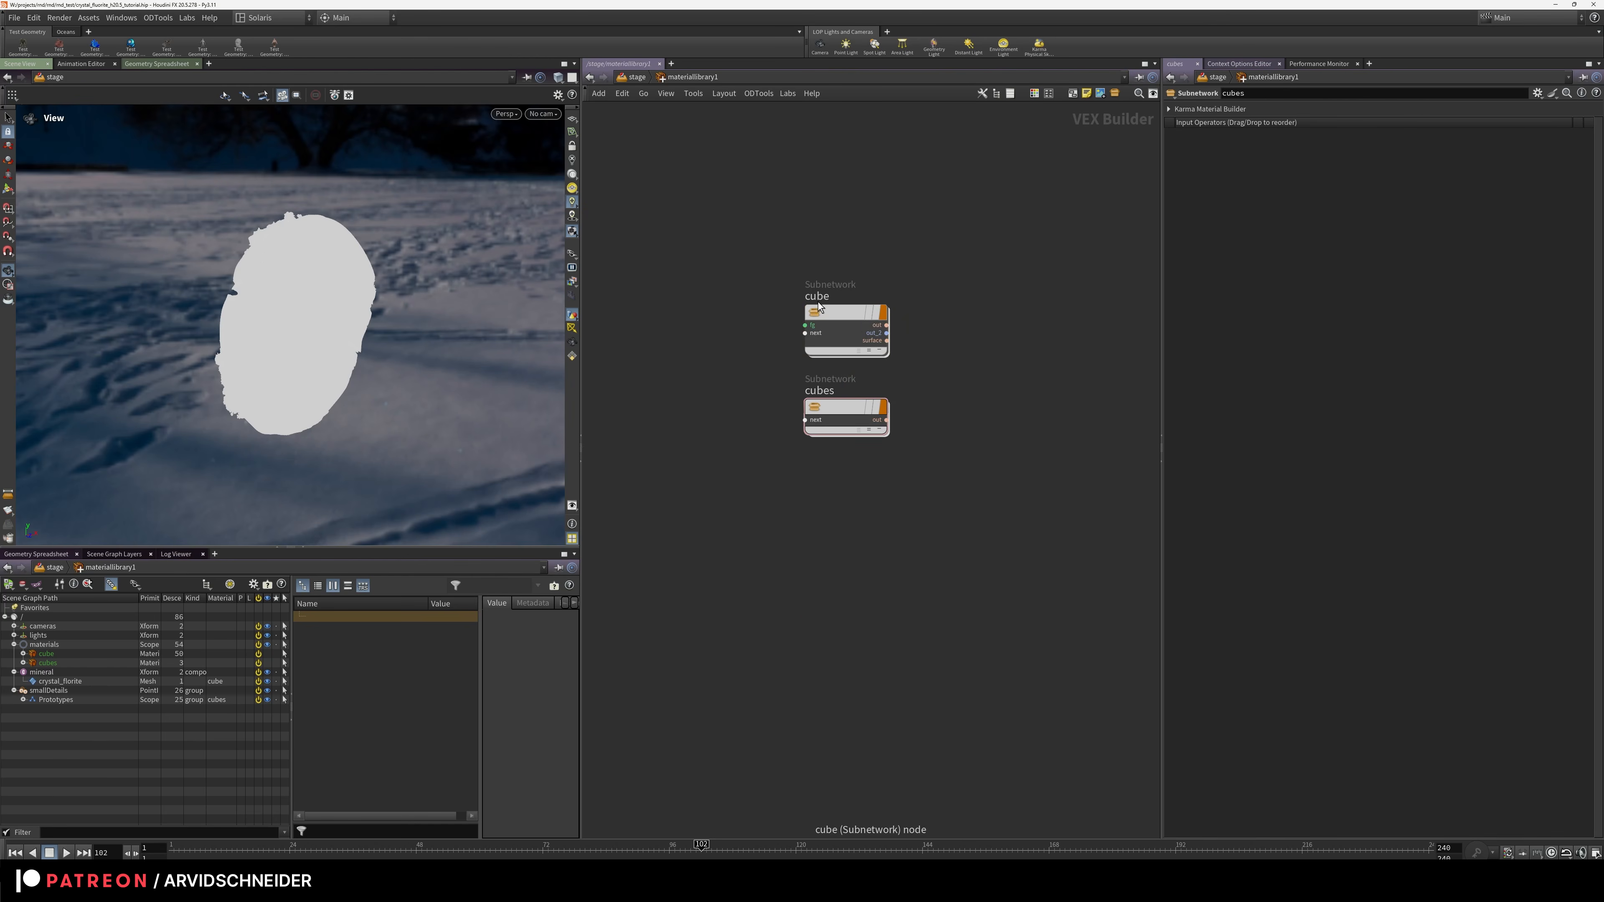
pyautogui.moveTo(840, 411); pyautogui.dragTo(840, 496)
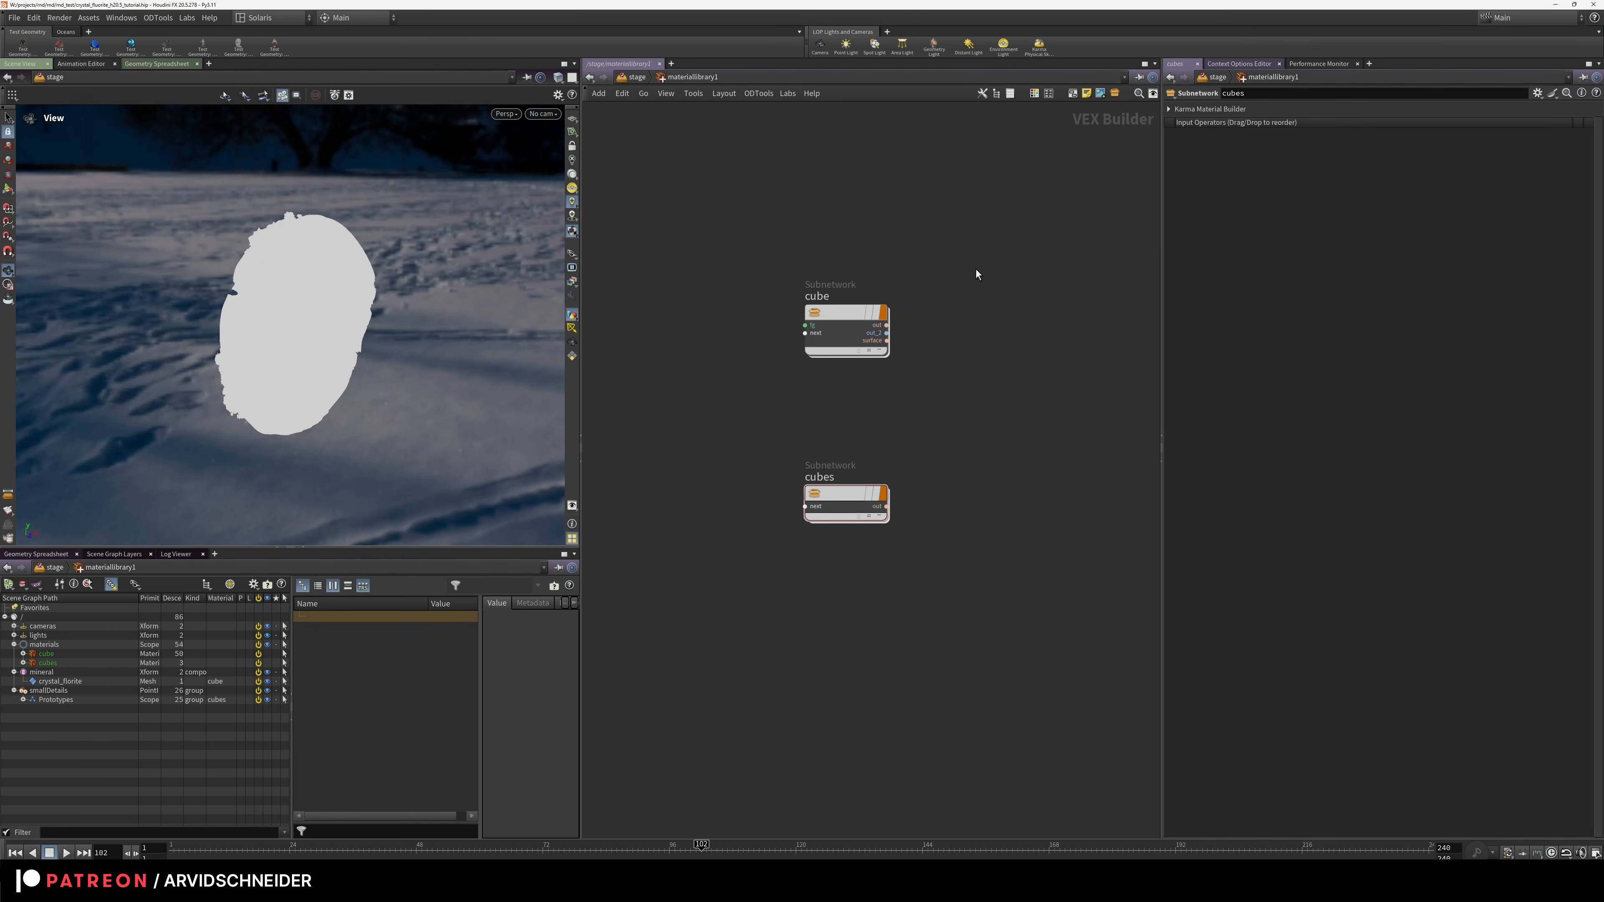
pyautogui.moveTo(960, 388); pyautogui.dragTo(943, 381, button='middle')
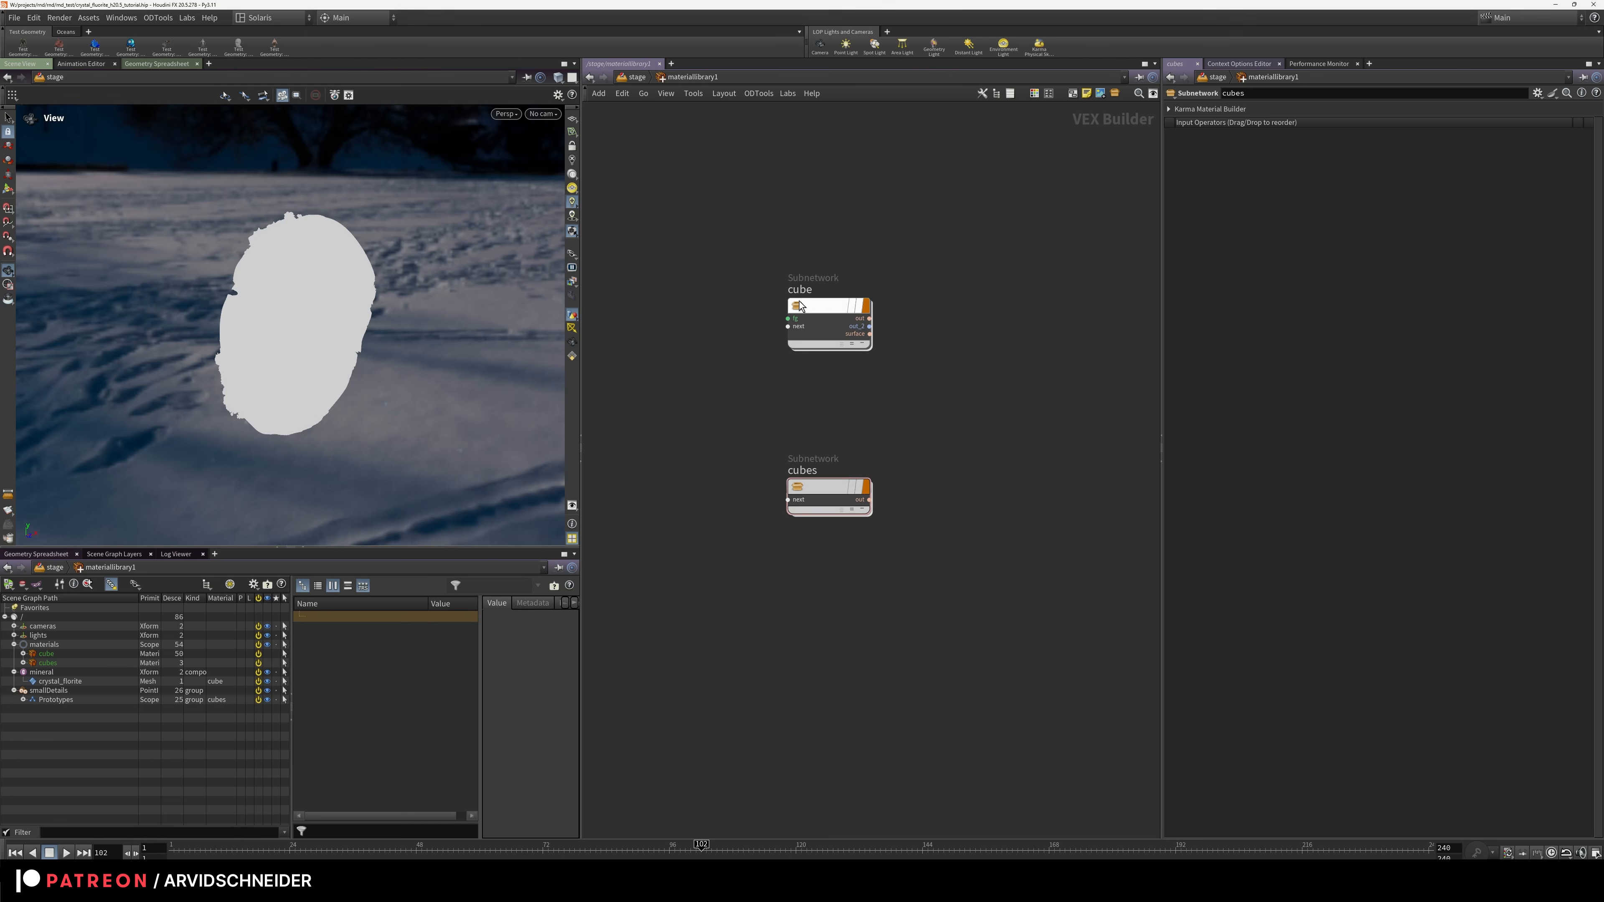
# Open the cube material subnetwork to show its shader nodes
pyautogui.click(824, 307)
pyautogui.doubleClick(824, 307)
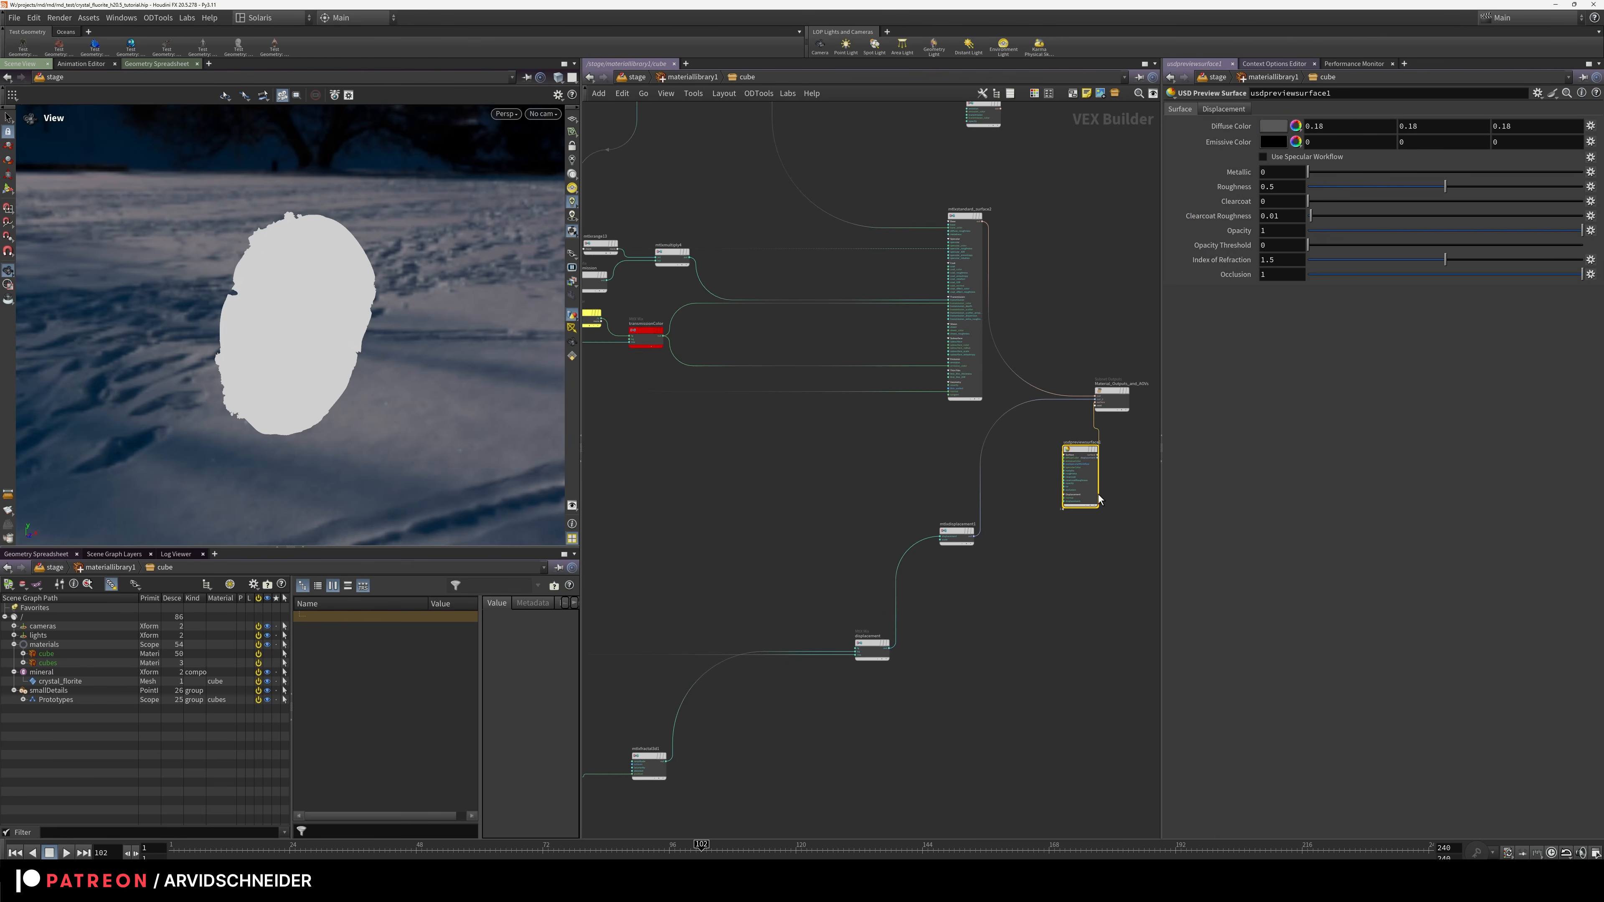
# Delete the usdpreviewsurface1 node from the cube shader network
pyautogui.rightClick(902, 566)
pyautogui.click(838, 554)
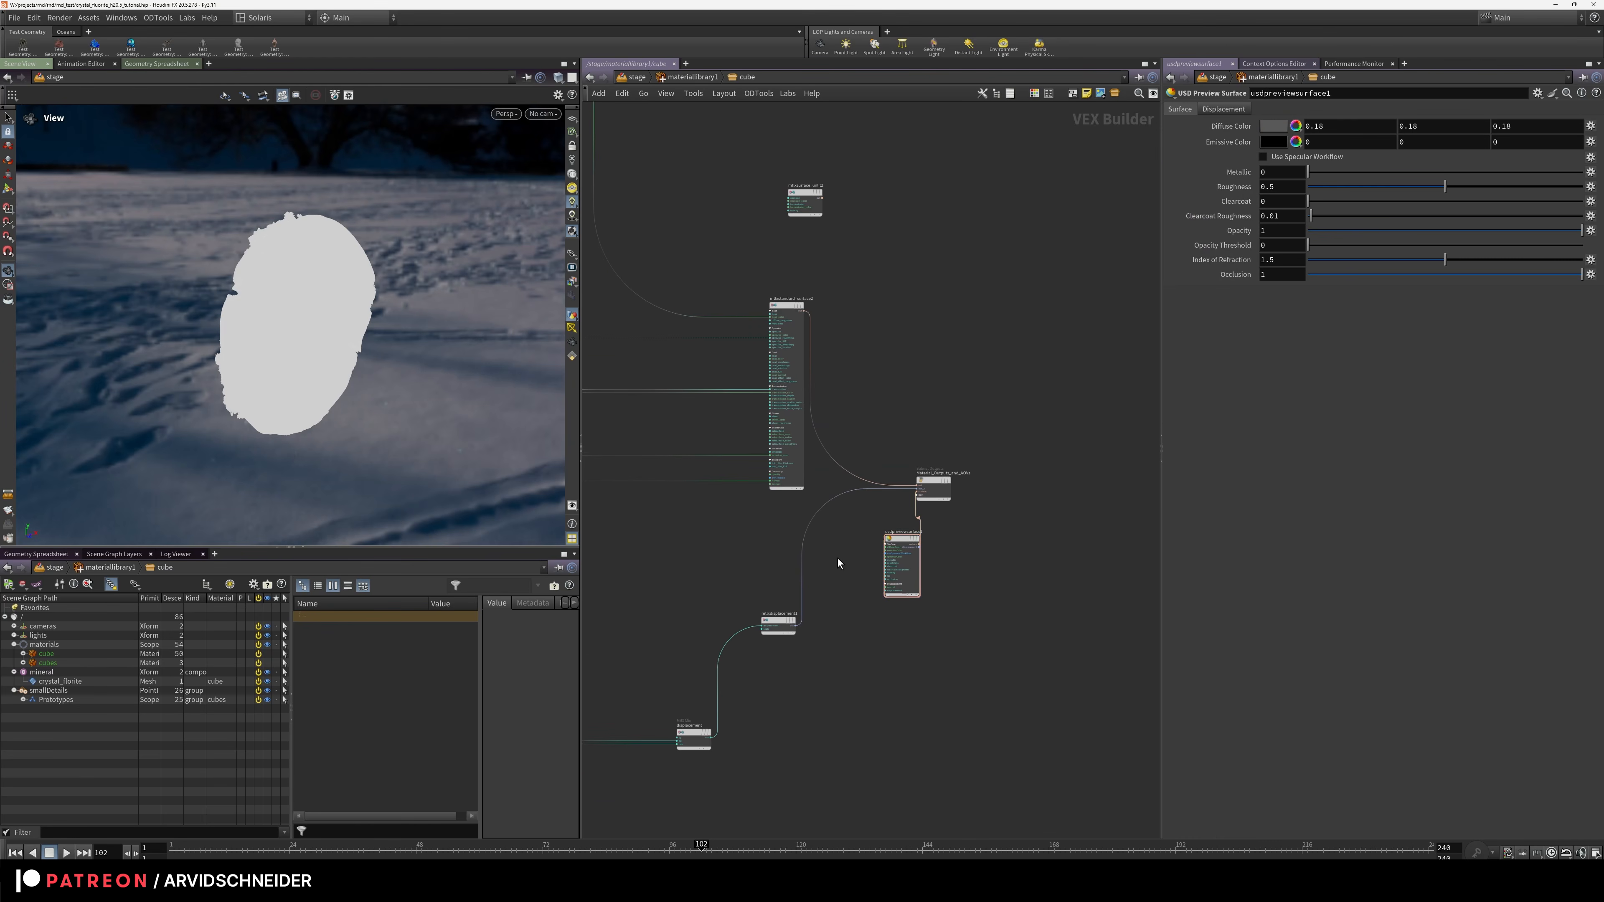
pyautogui.scroll(3, 838, 554)
pyautogui.click(919, 569)
pyautogui.press('Delete')
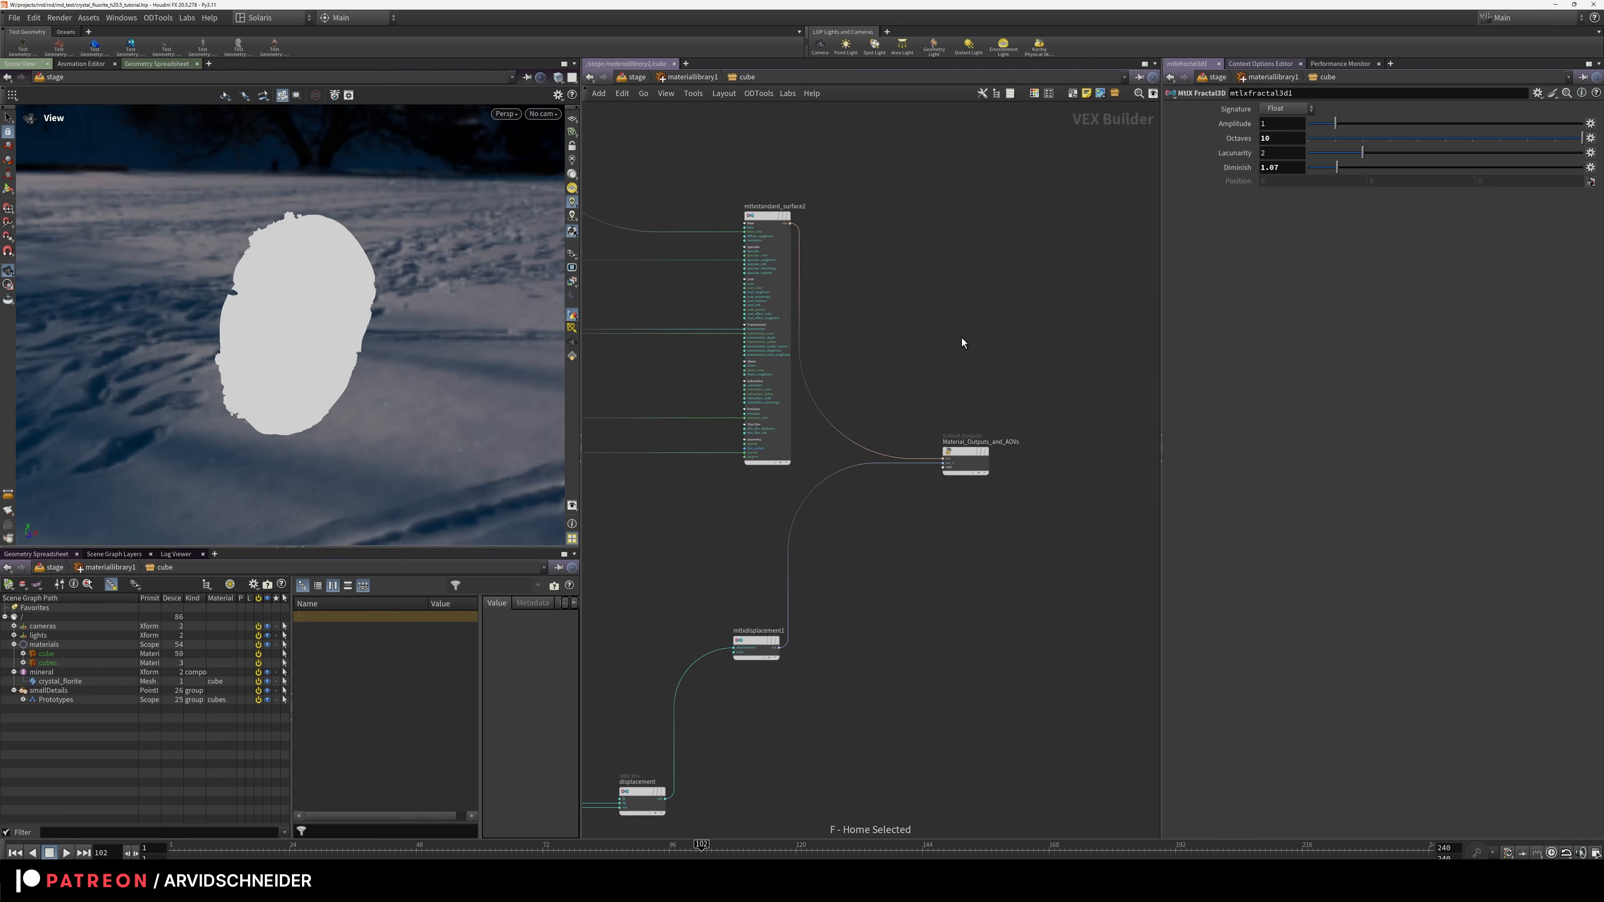
# Find the PRIMVAR group in the cube network and turn on the Karma XPU render in the viewport
pyautogui.press('h')
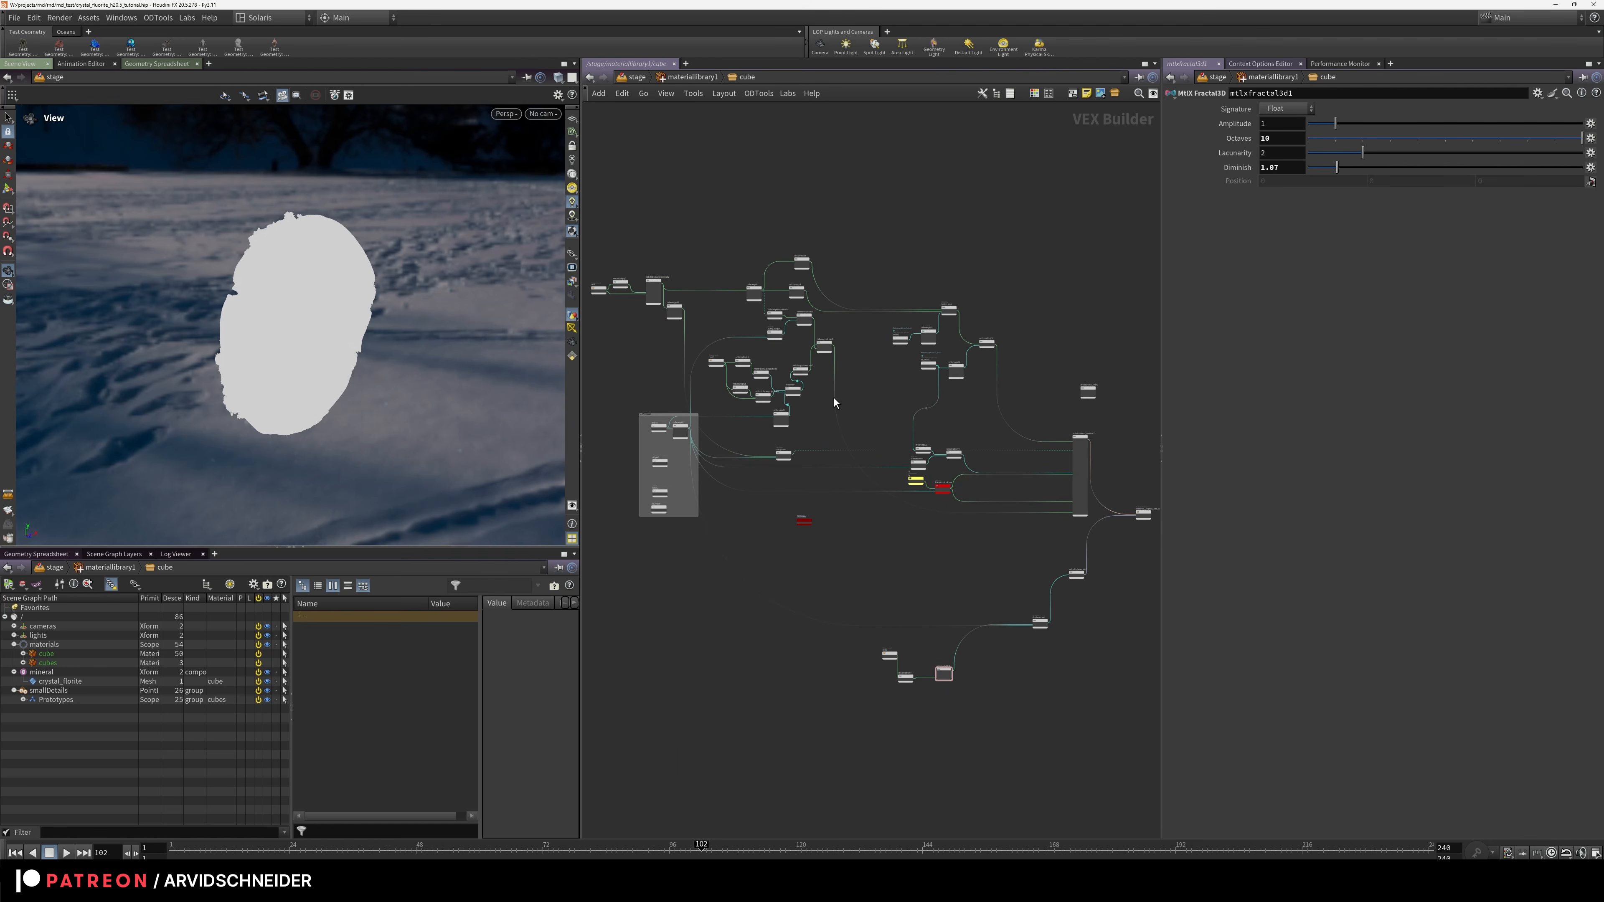
pyautogui.moveTo(647, 359); pyautogui.dragTo(702, 343, button='middle')
pyautogui.scroll(5, 701, 401)
pyautogui.moveTo(805, 395)
pyautogui.mouseDown()
pyautogui.moveTo(762, 402)
pyautogui.moveTo(792, 398)
pyautogui.mouseUp()
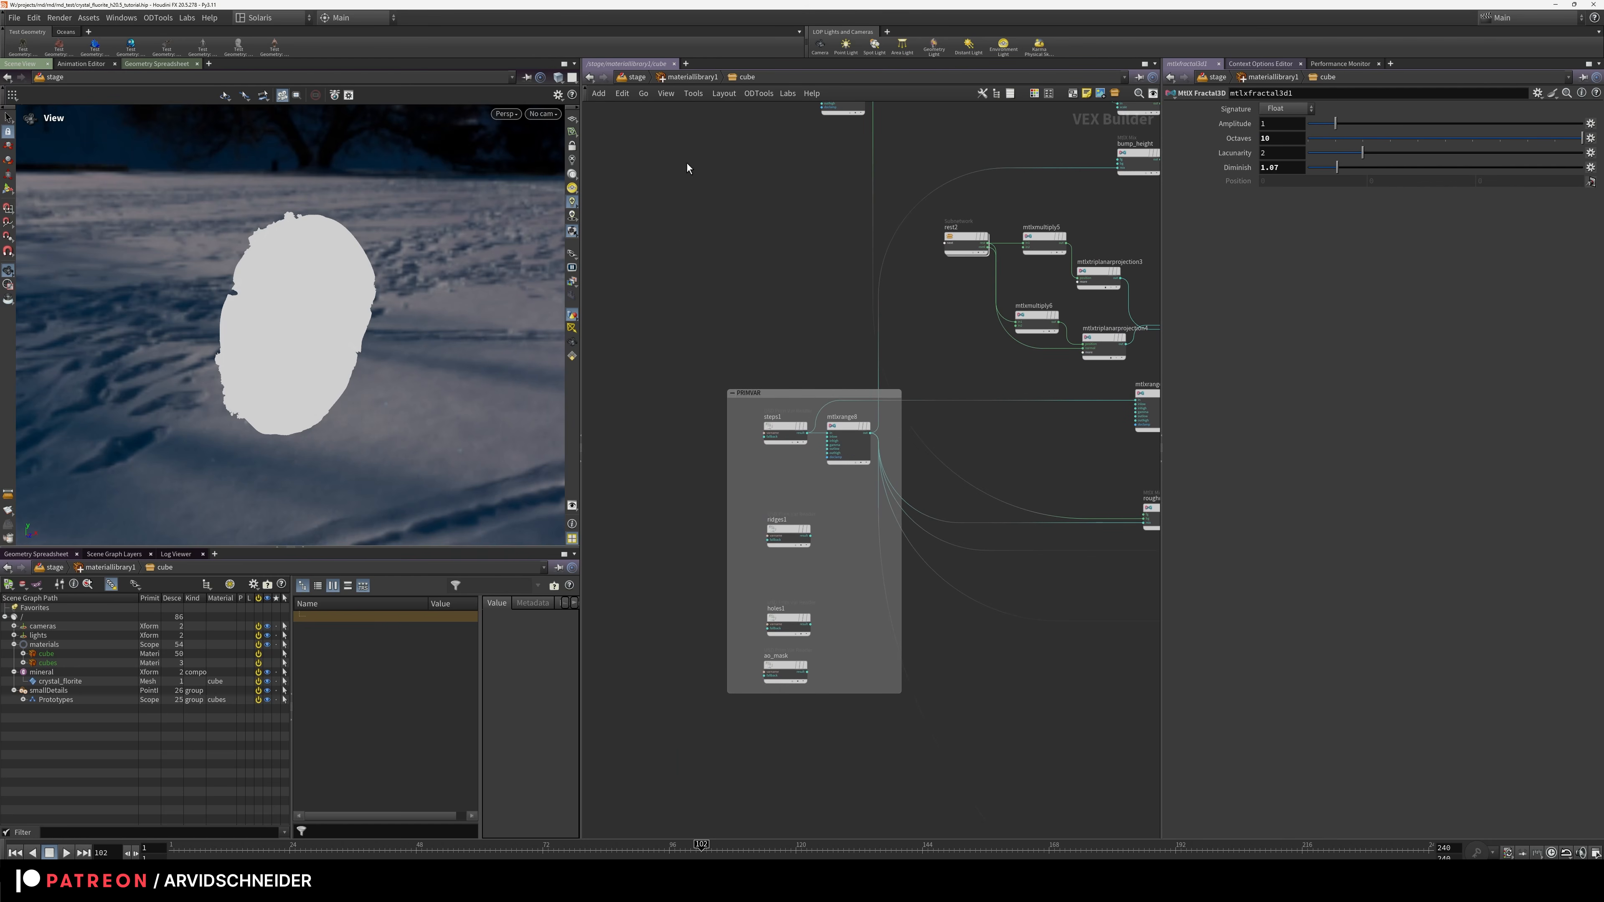
pyautogui.hotkey('ctrl', 'r')
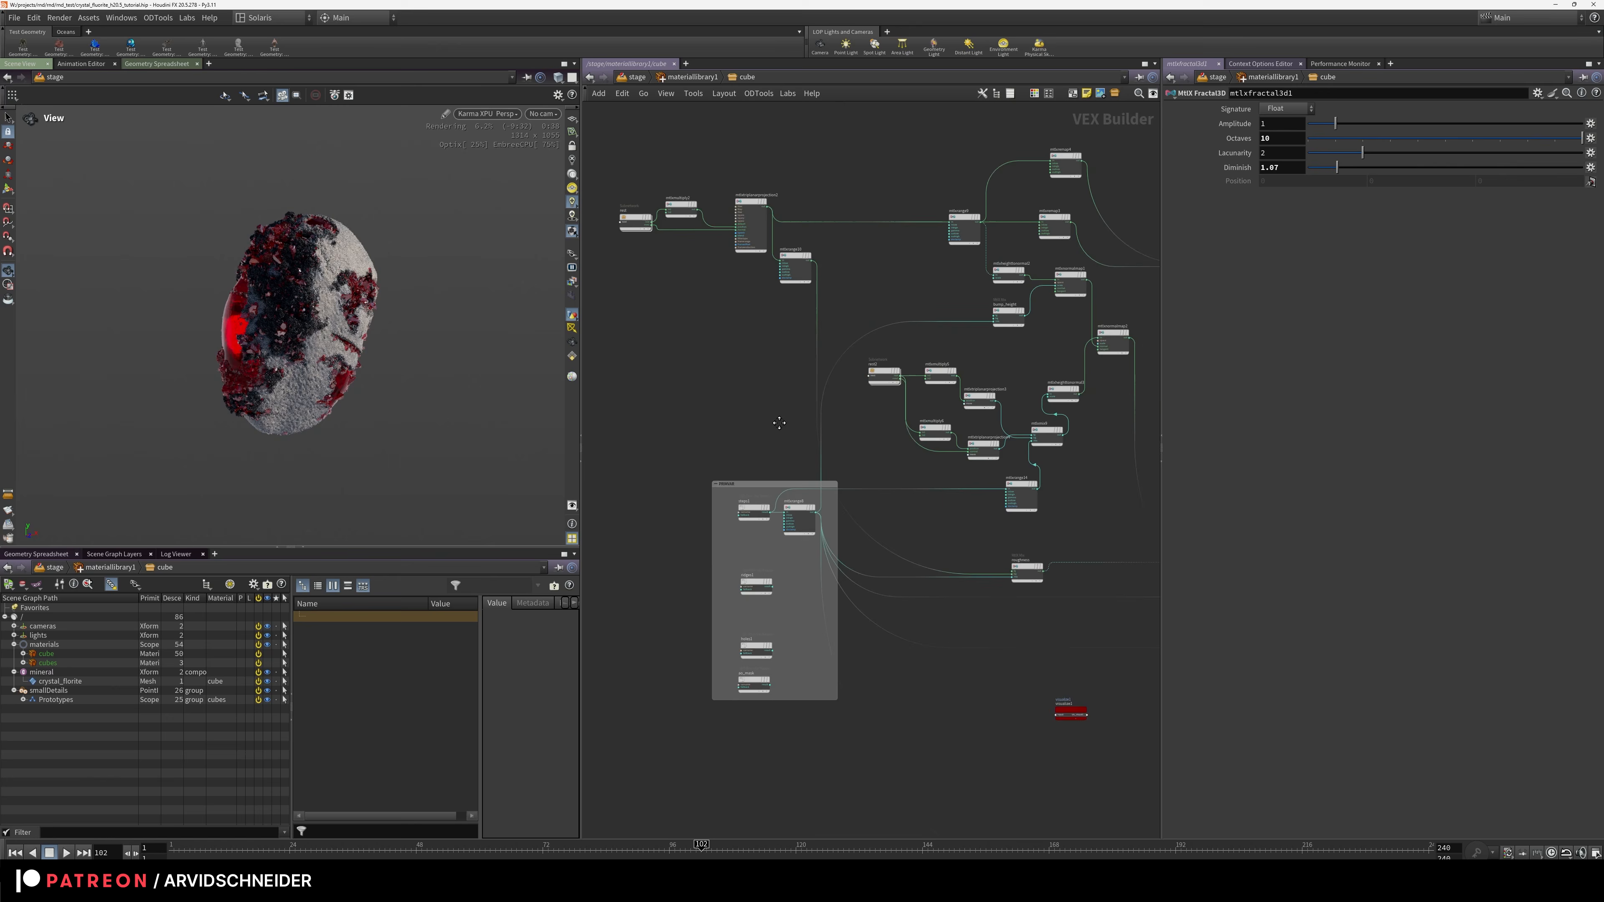
# Inspect the parameters of the steps1 primvar reader inside the PRIMVAR group
pyautogui.moveTo(777, 404); pyautogui.dragTo(784, 494, button='middle')
pyautogui.scroll(3, 772, 423)
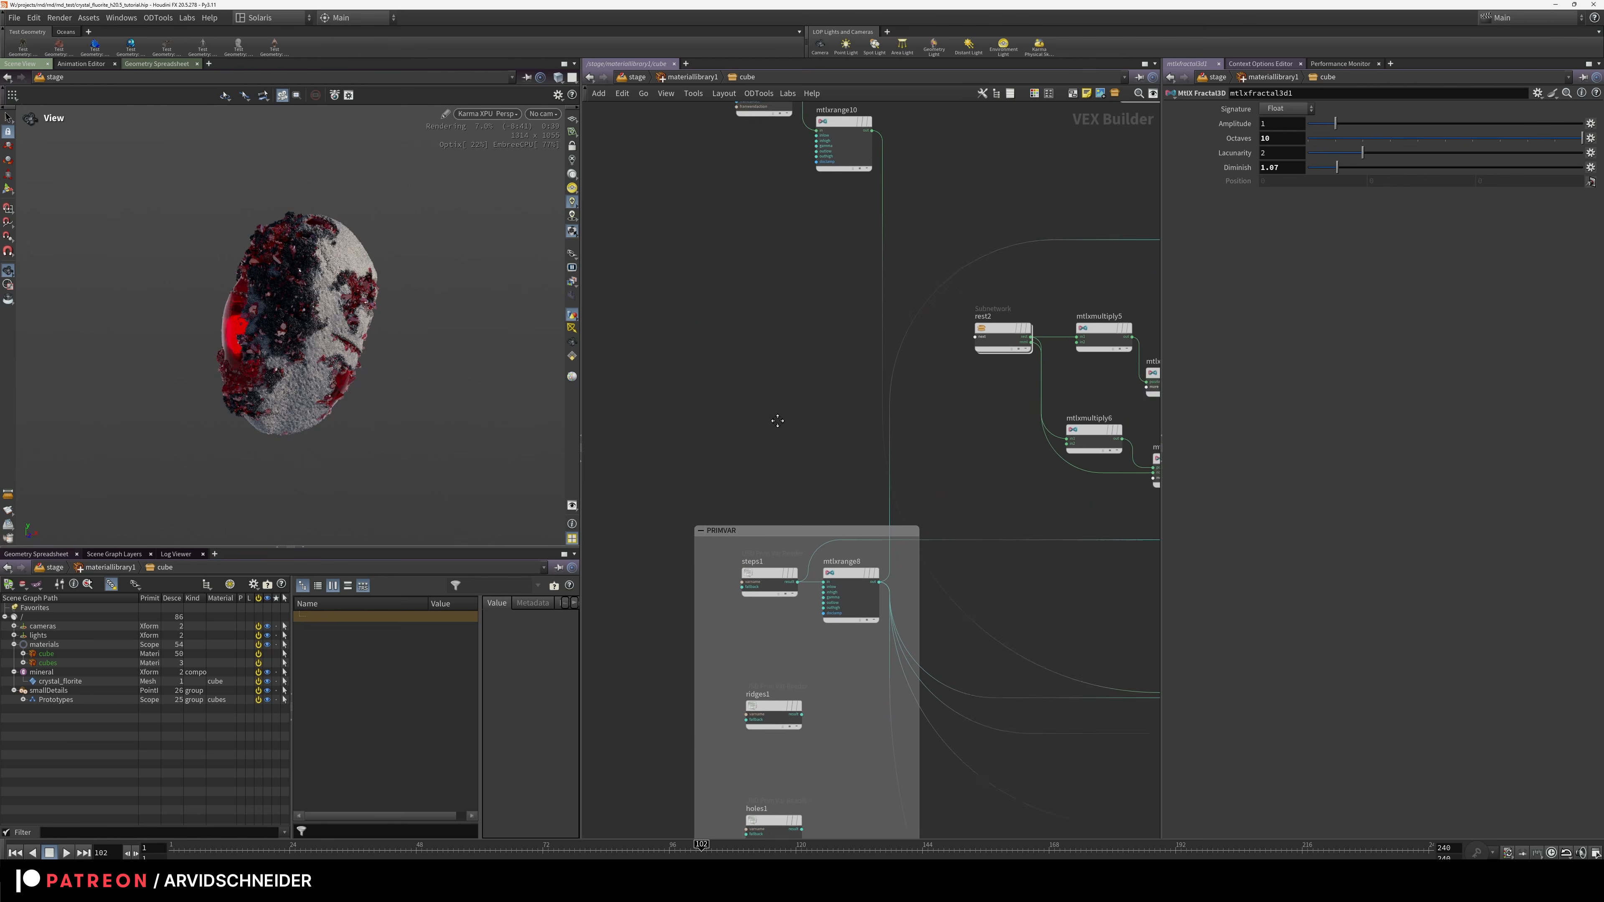
pyautogui.moveTo(771, 423); pyautogui.dragTo(791, 376, button='middle')
pyautogui.moveTo(803, 590); pyautogui.dragTo(782, 459, button='middle')
pyautogui.scroll(3, 782, 459)
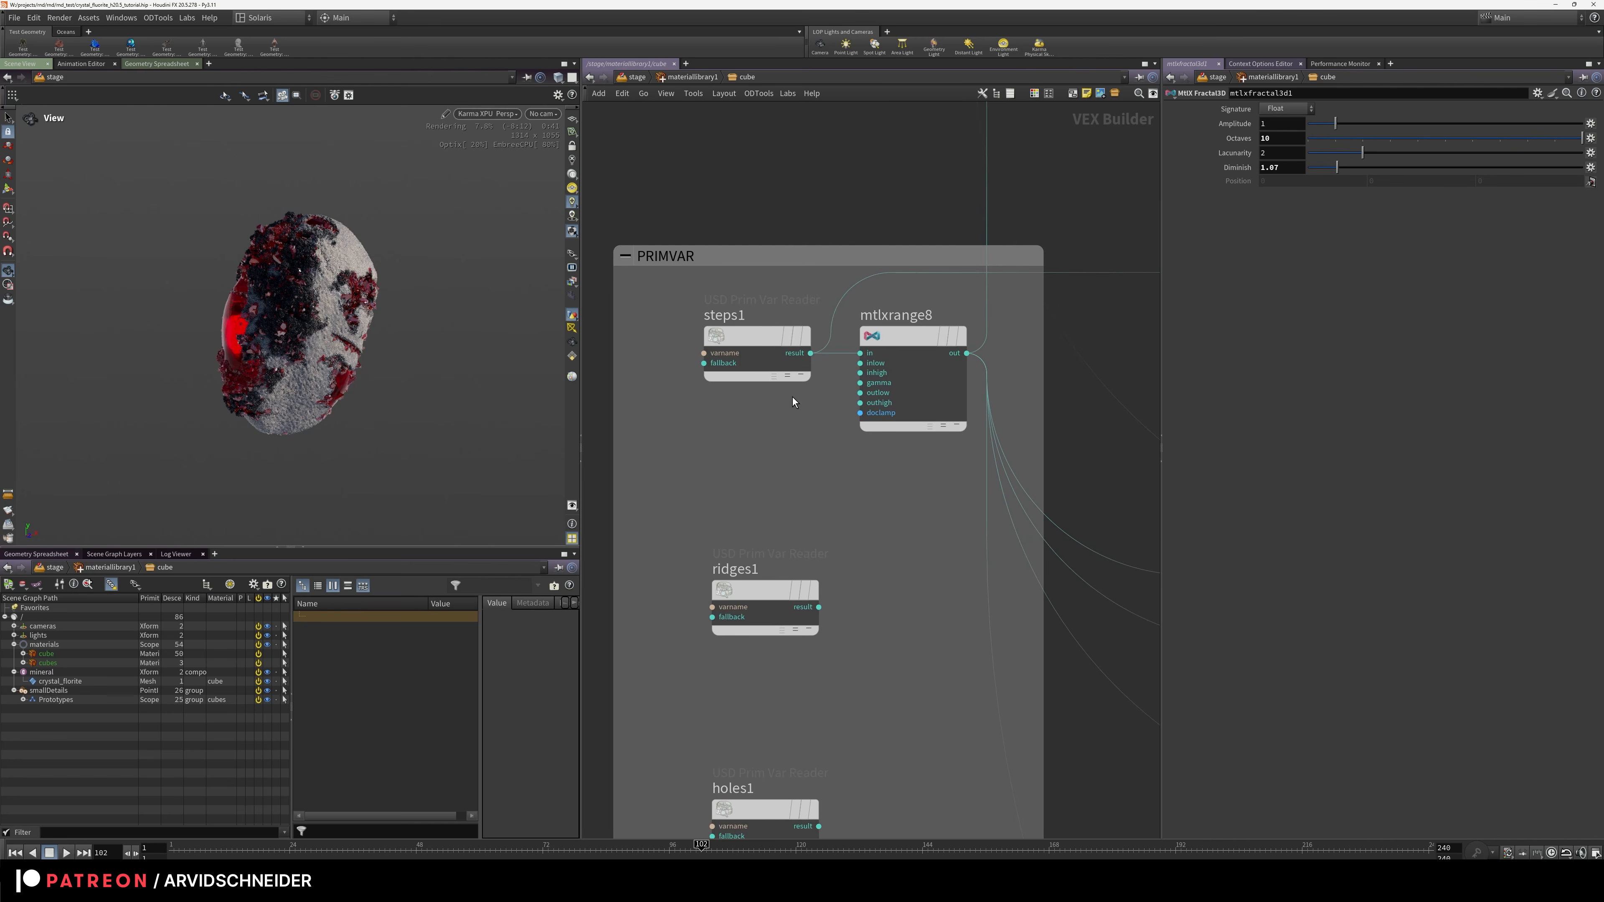
pyautogui.click(751, 337)
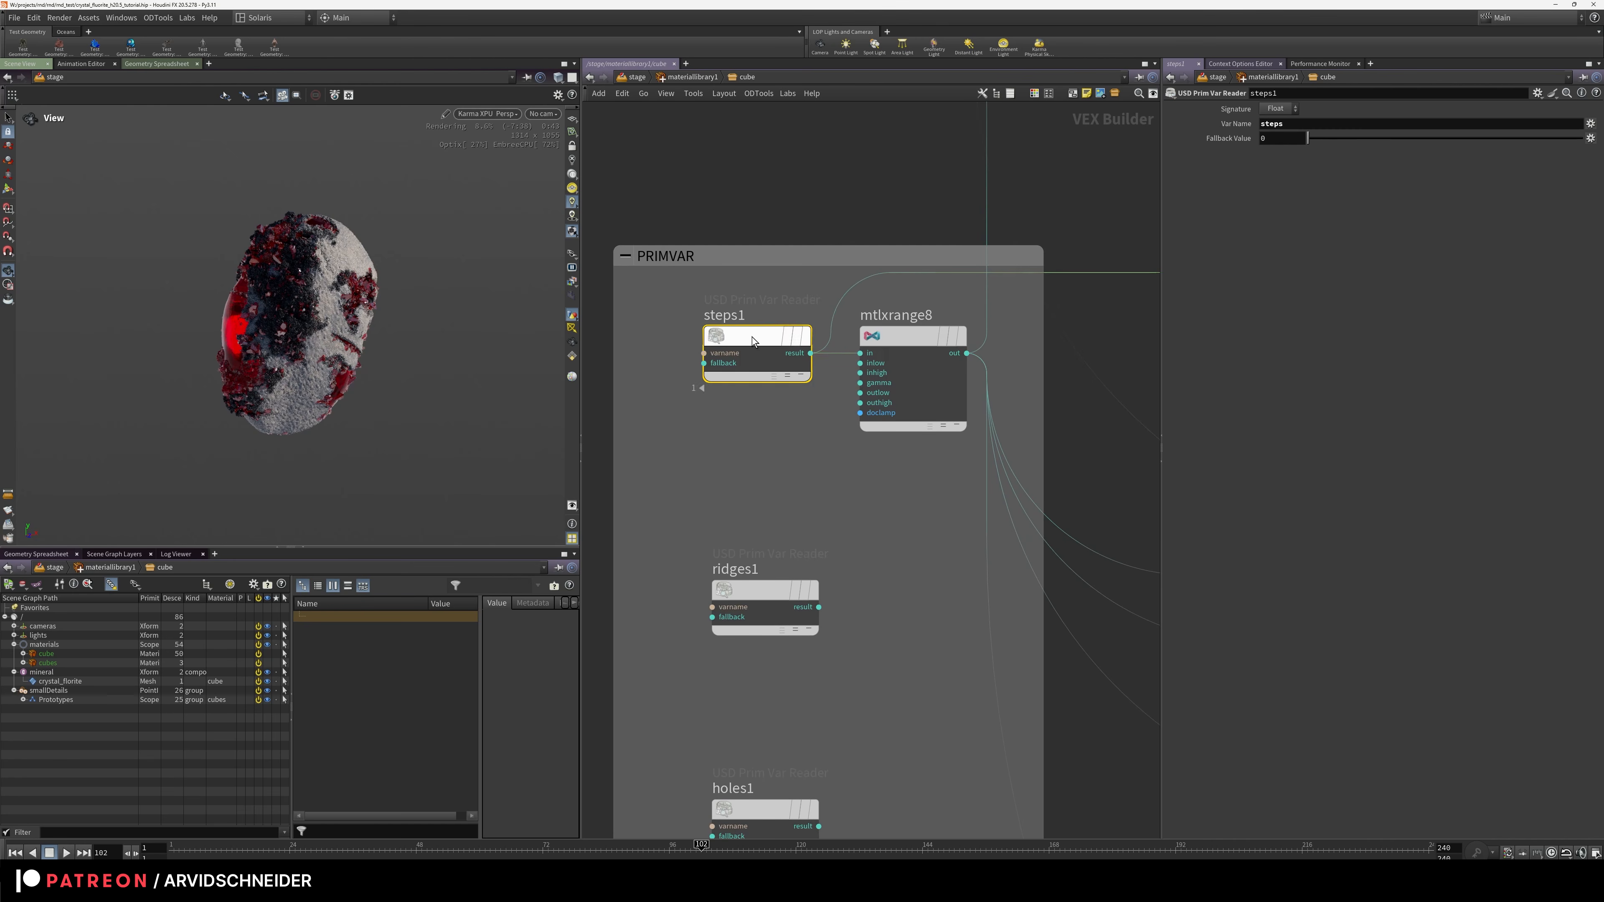
# Visualize the output of mtlxrange8 on the mineral and inspect its range parameters
pyautogui.click(912, 336)
pyautogui.moveTo(912, 337)
pyautogui.press('x')
pyautogui.click(919, 335)
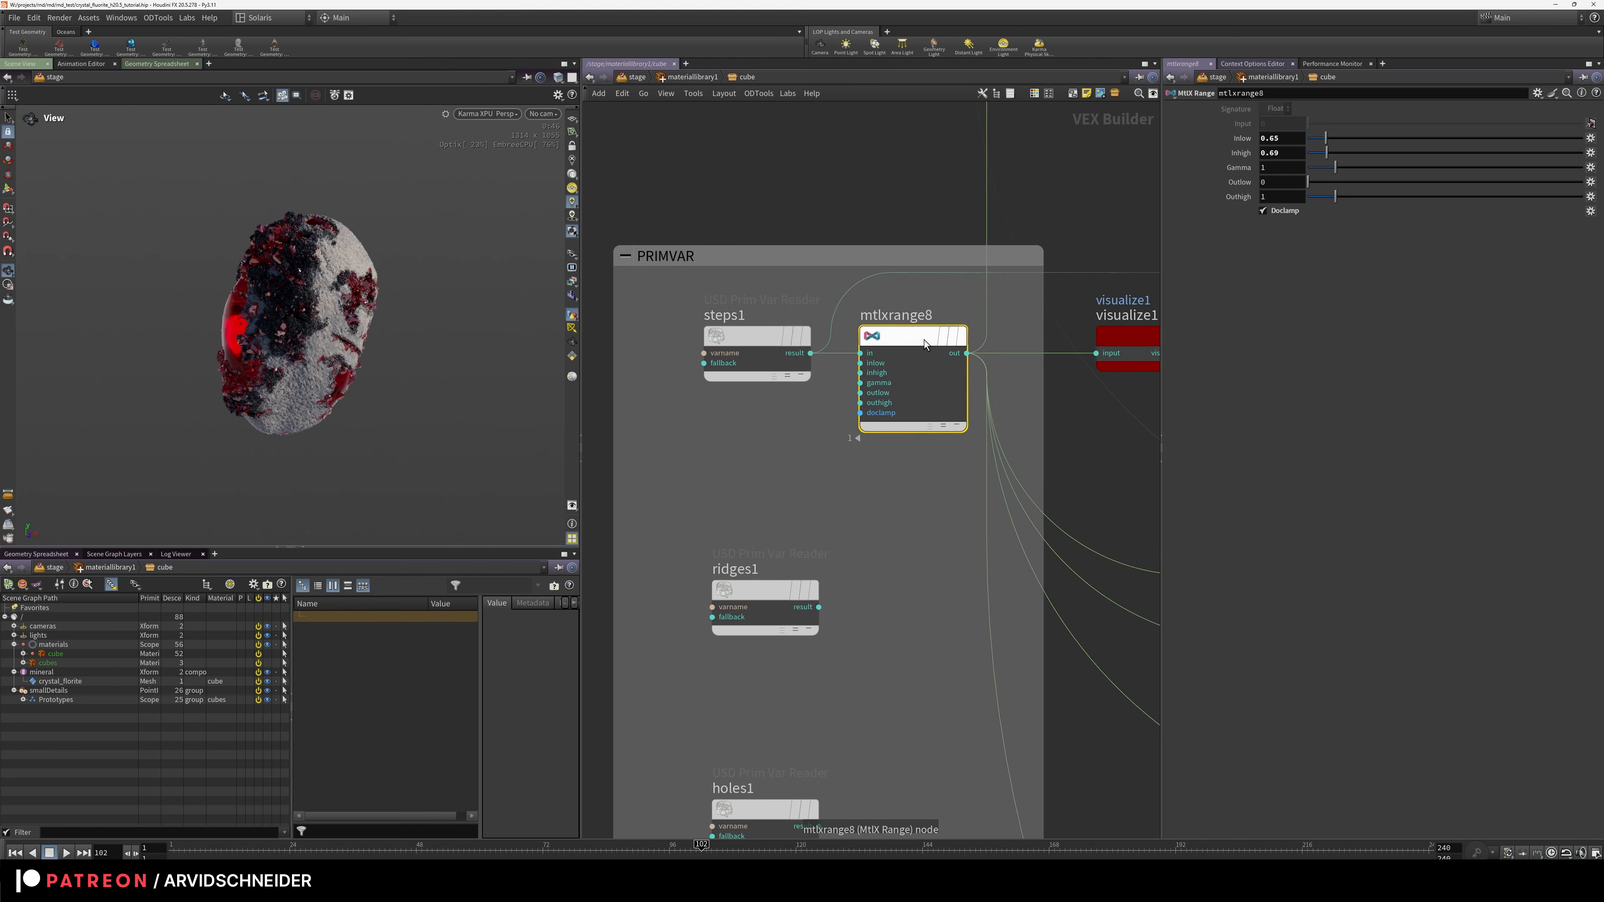
pyautogui.moveTo(1114, 428); pyautogui.dragTo(861, 457, button='middle')
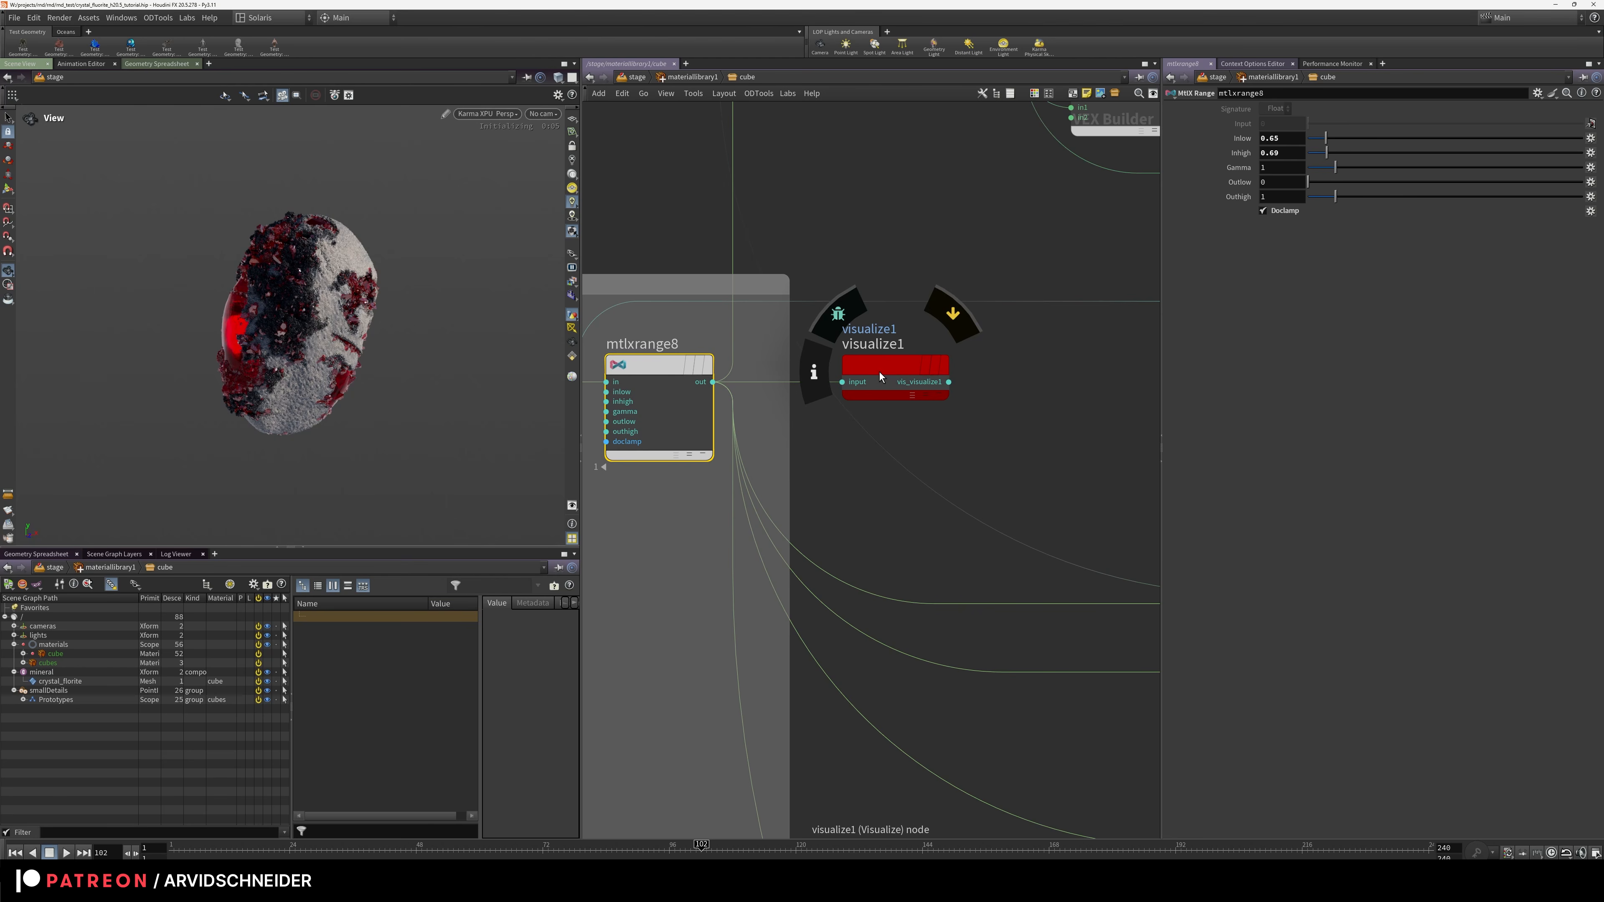
# Access the viewport's render settings, then hide smallDetails in the scene graph and view the mask from another side of the mineral
pyautogui.click(490, 115)
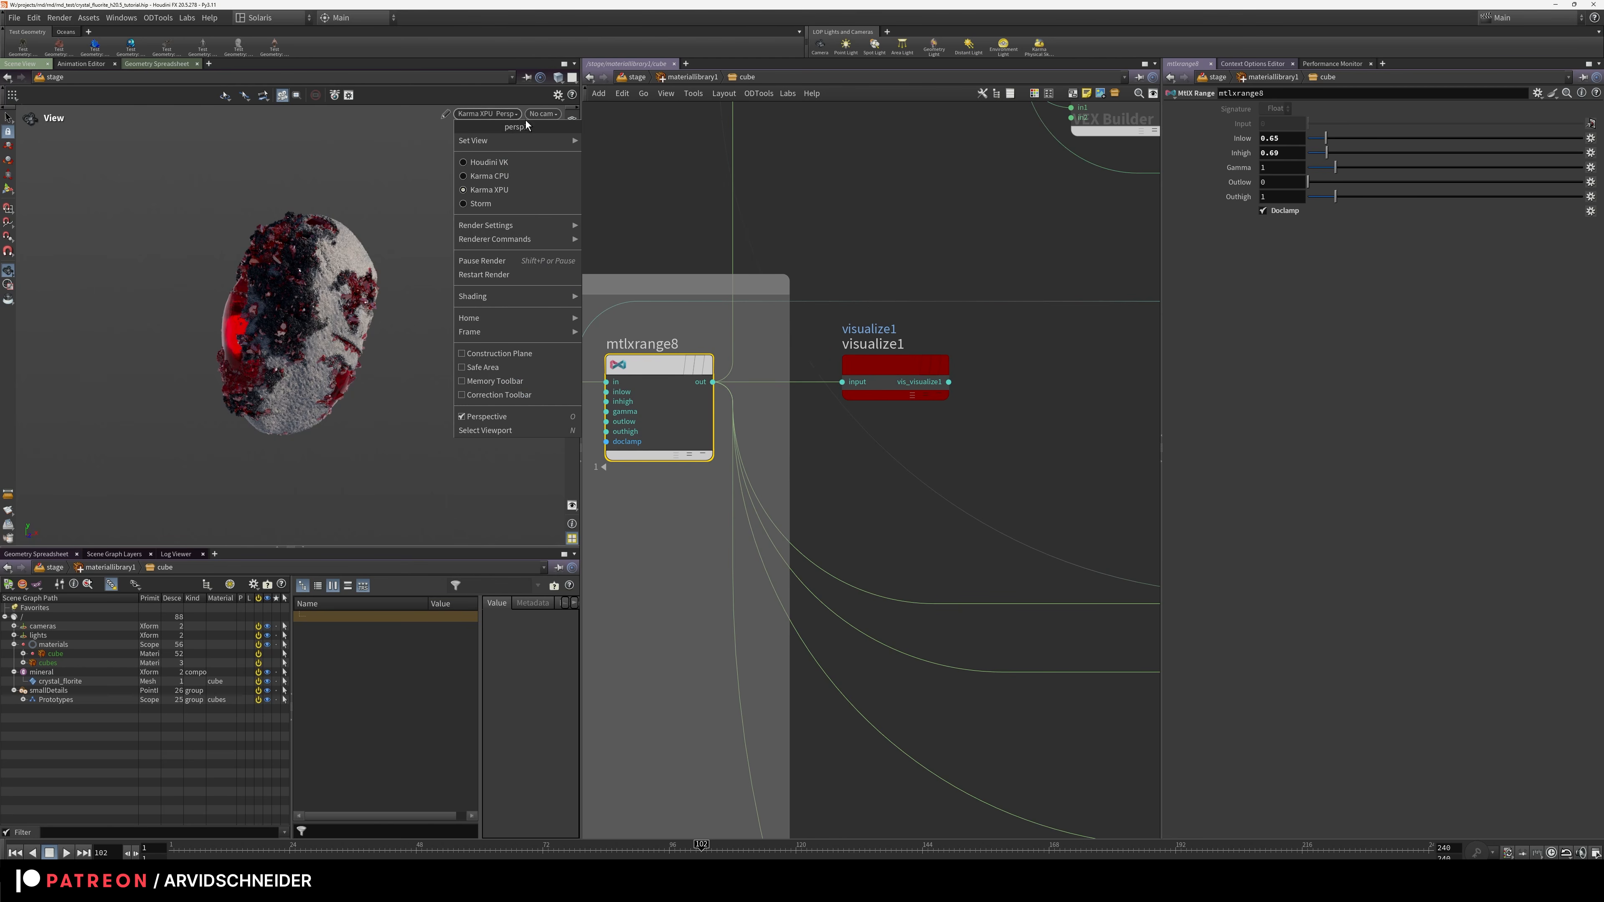
pyautogui.moveTo(534, 224)
pyautogui.click(639, 226)
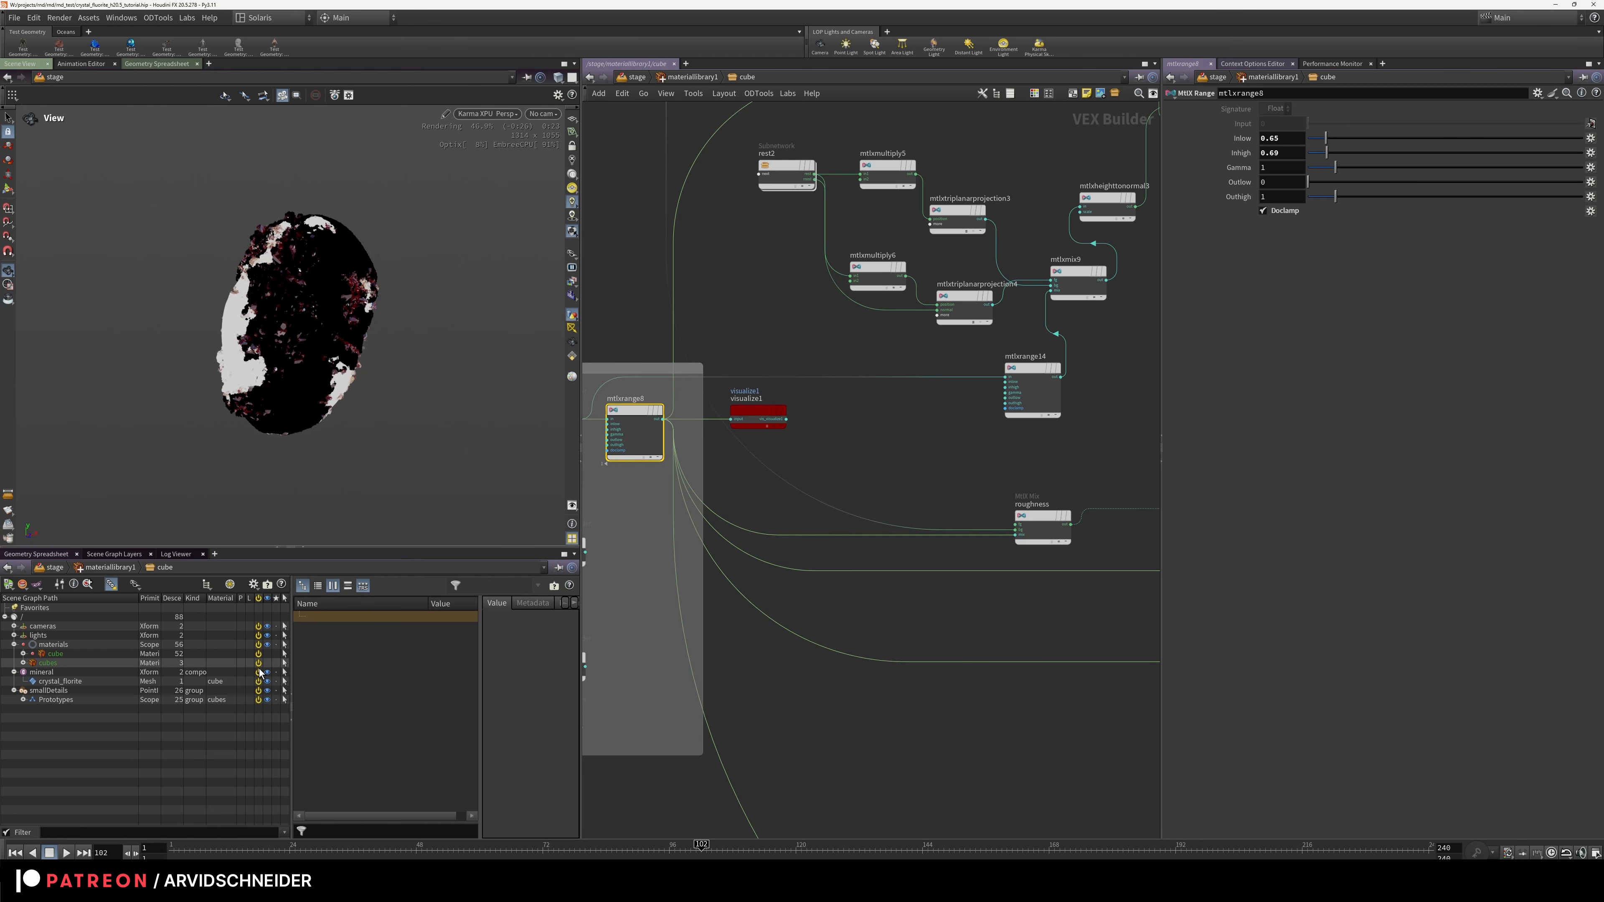
pyautogui.click(258, 691)
pyautogui.moveTo(289, 304); pyautogui.dragTo(476, 304)
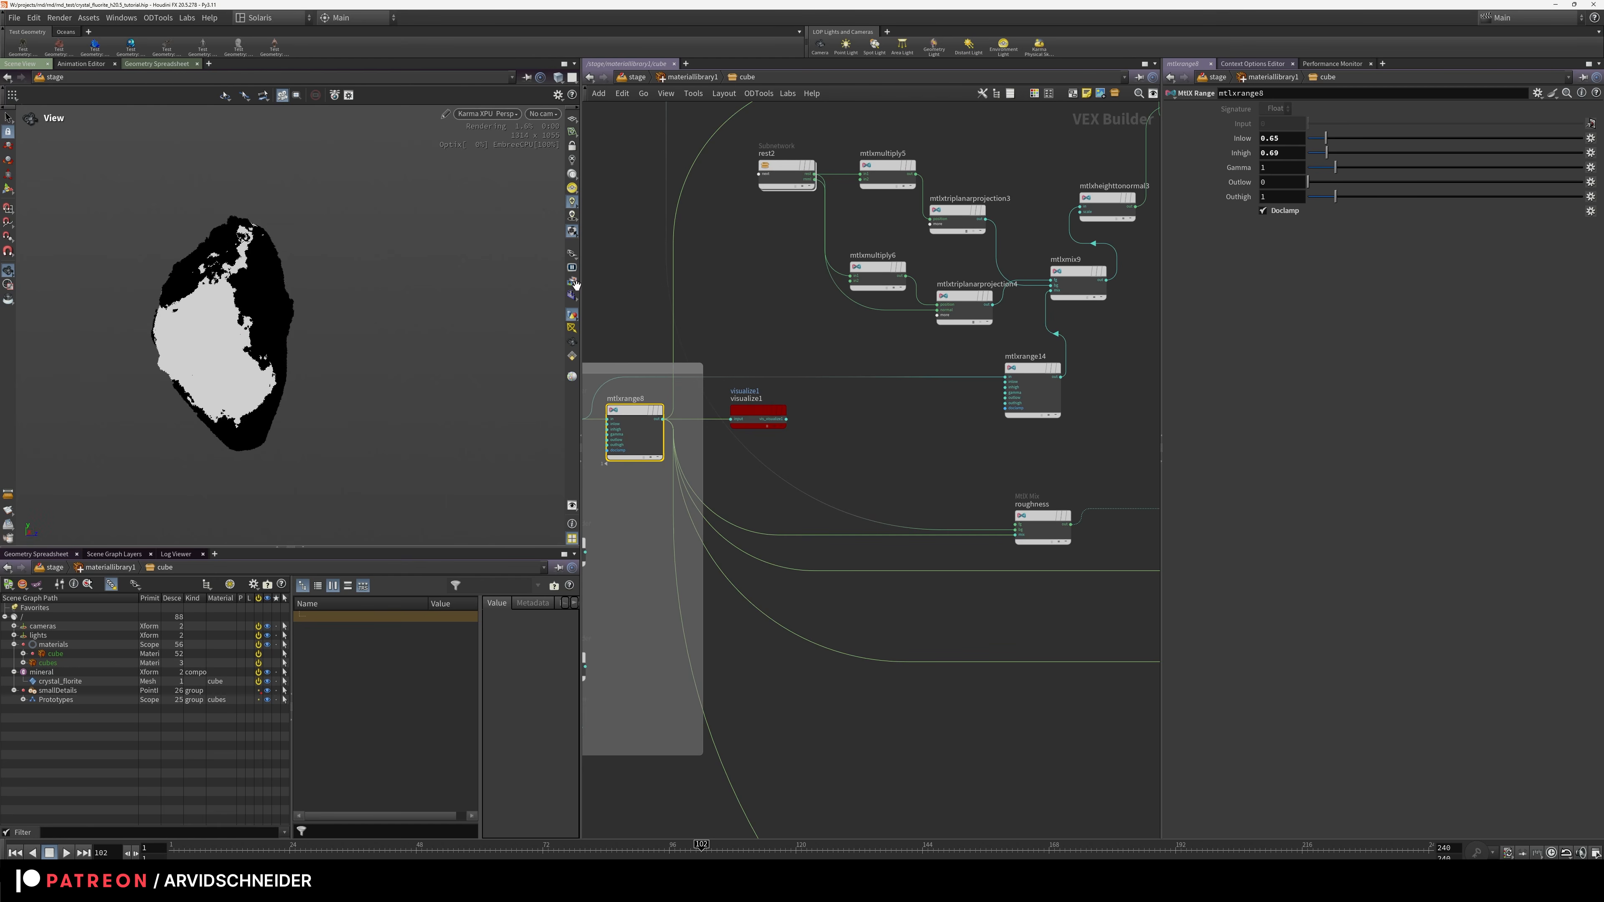
# Inspect the position node and the REST and REST_NORMAL readers inside the rest subnetwork, then return to the cube network
pyautogui.moveTo(828, 425); pyautogui.dragTo(960, 350, button='middle')
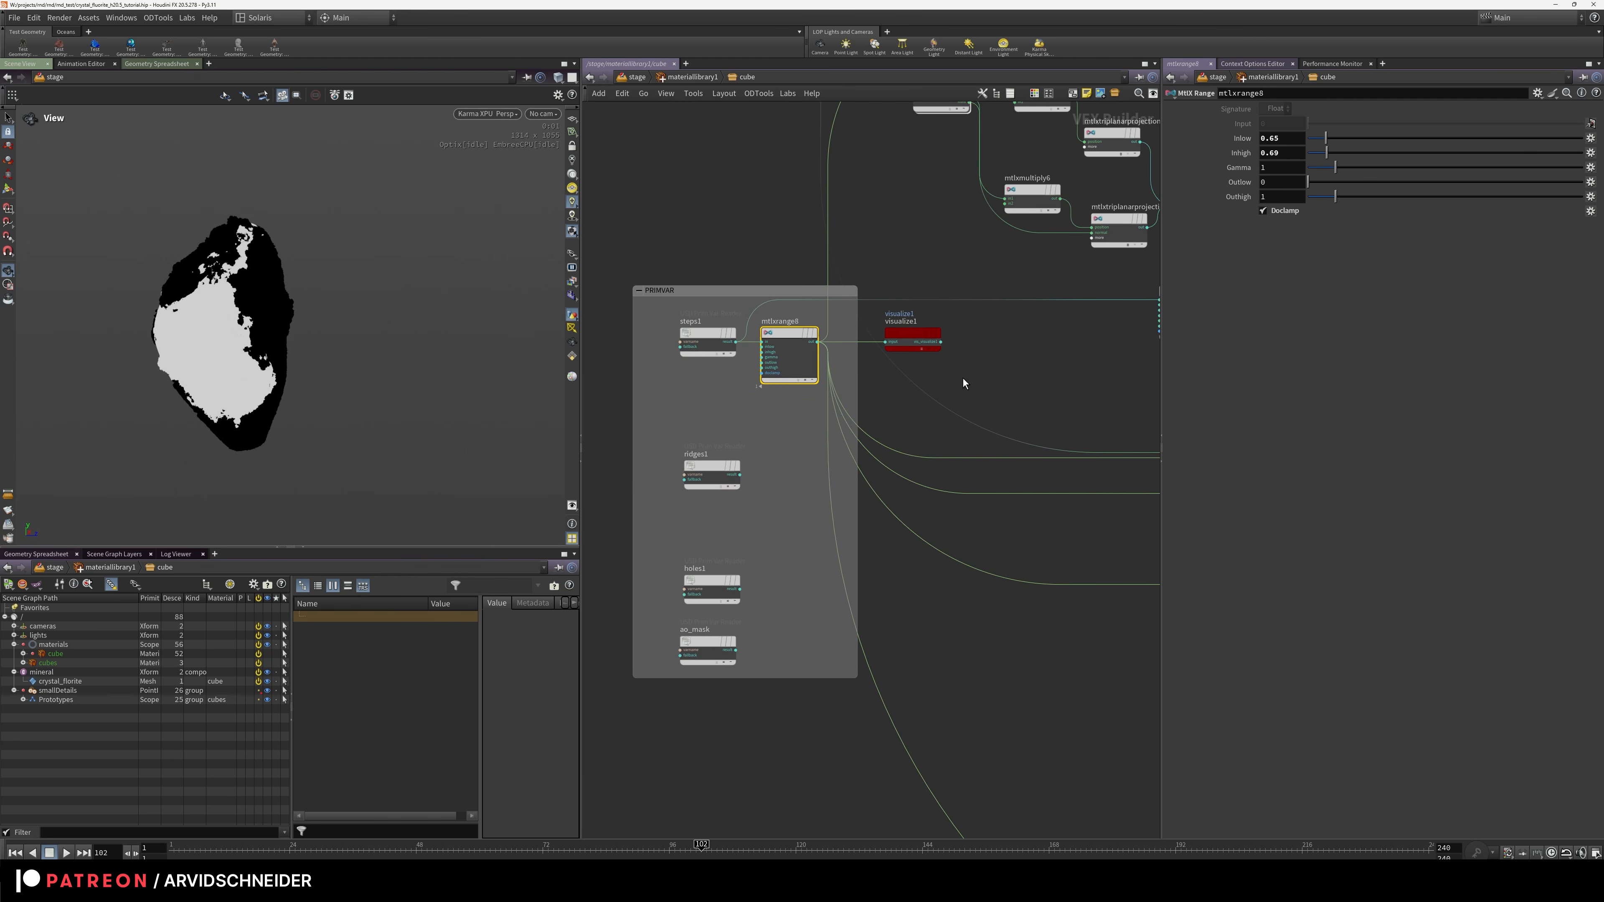
pyautogui.moveTo(962, 379); pyautogui.dragTo(770, 534, button='middle')
pyautogui.moveTo(751, 372); pyautogui.dragTo(861, 551, button='middle')
pyautogui.moveTo(778, 260); pyautogui.dragTo(1011, 473, button='middle')
pyautogui.moveTo(748, 420); pyautogui.dragTo(752, 422, button='middle')
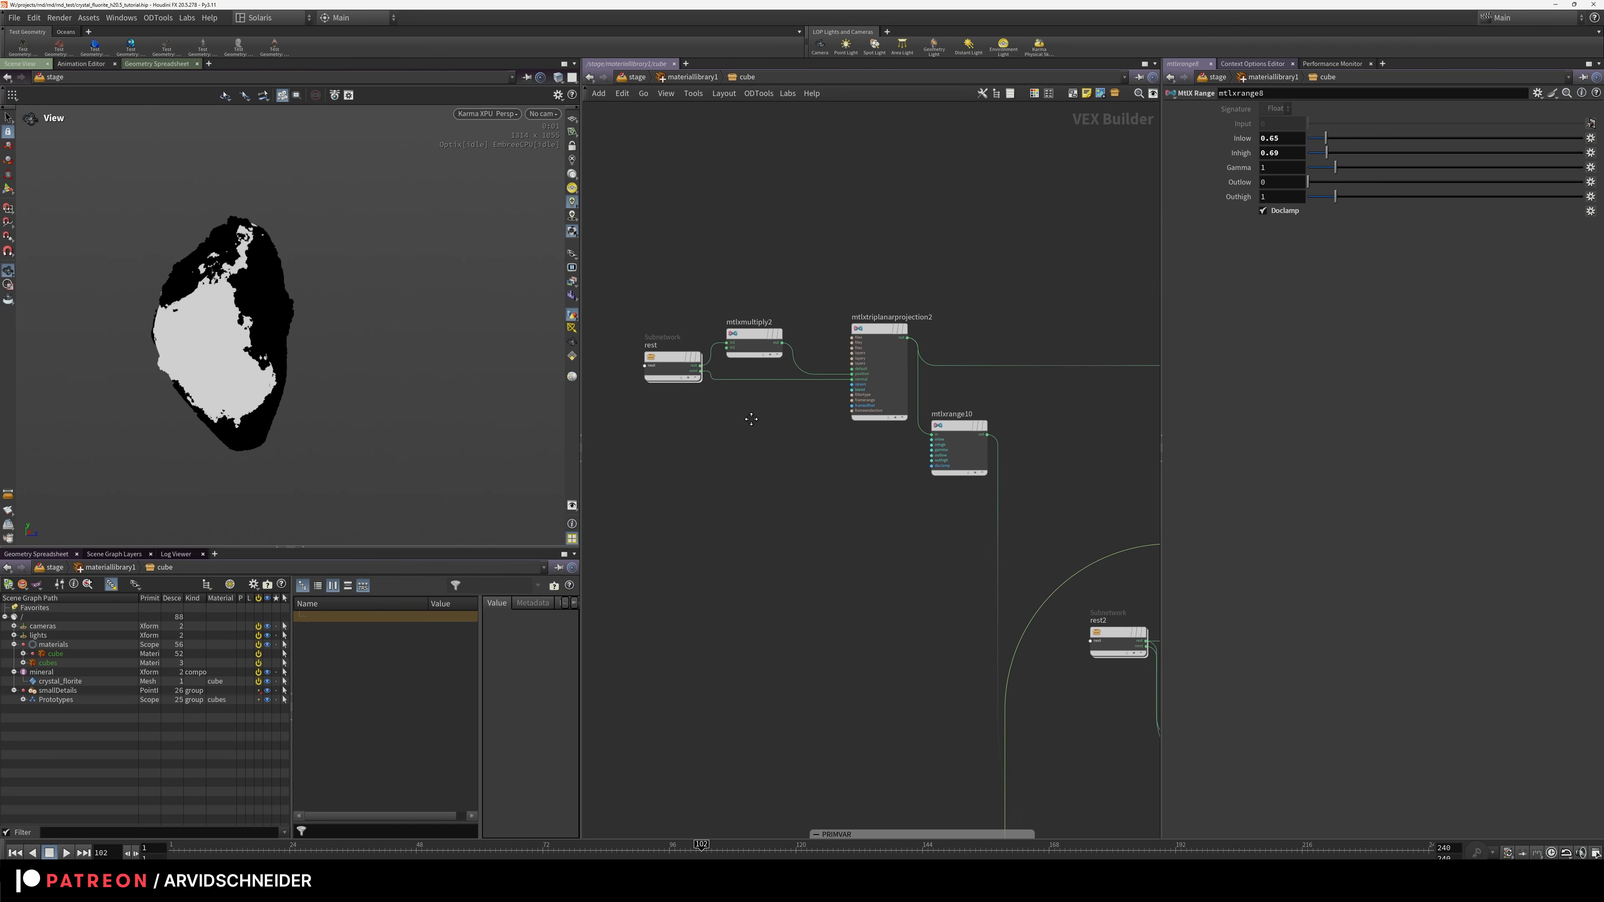
pyautogui.scroll(3, 753, 422)
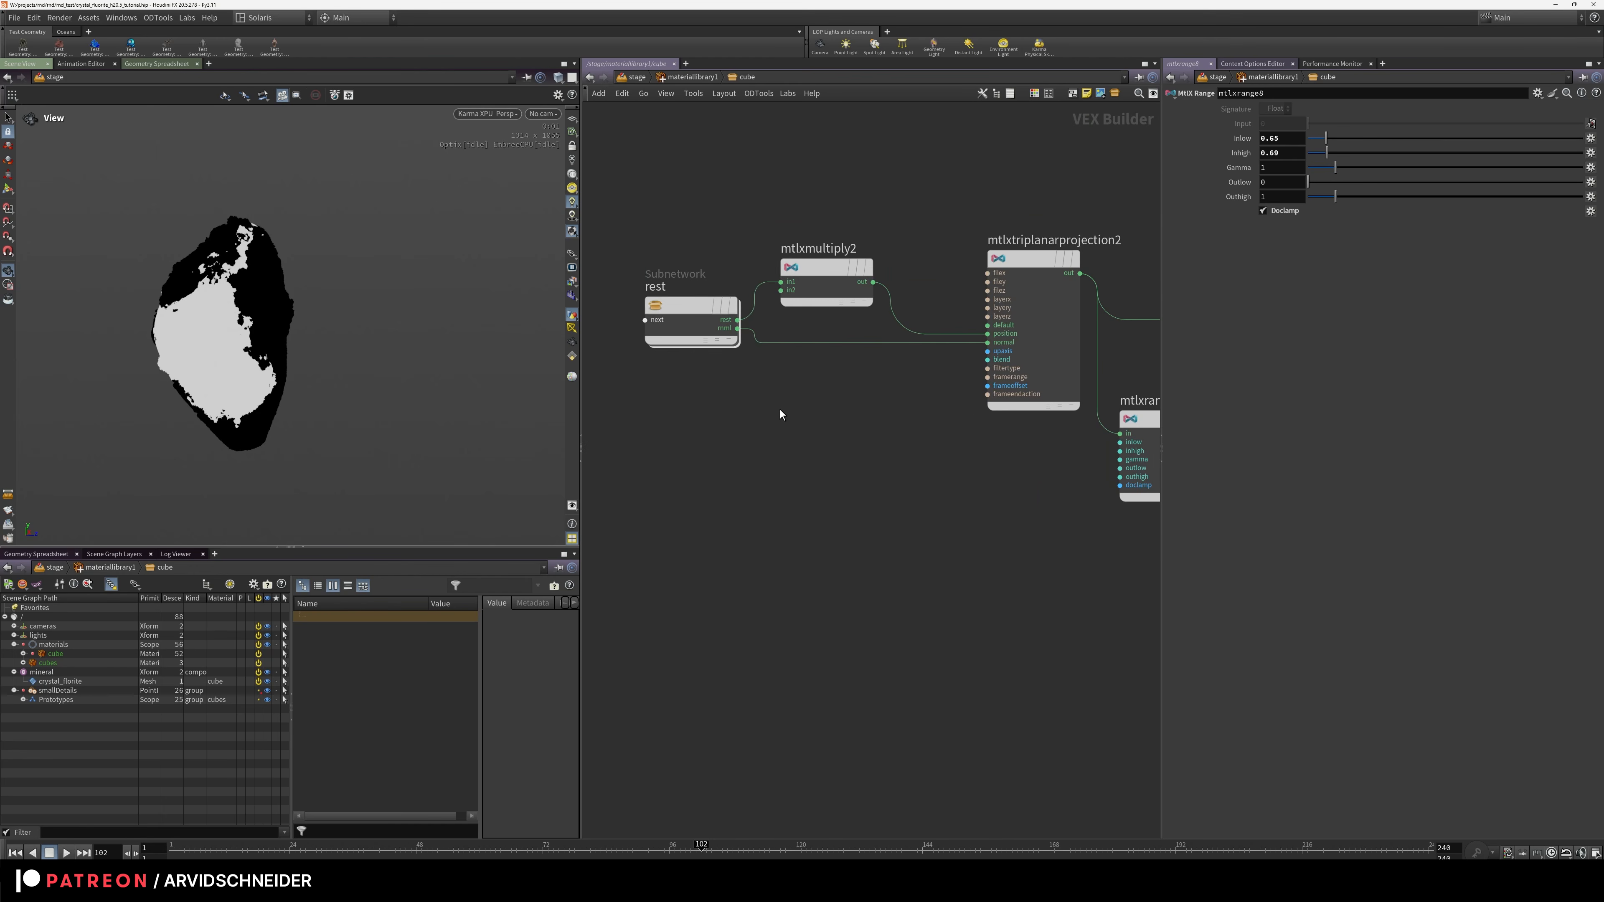
pyautogui.doubleClick(684, 307)
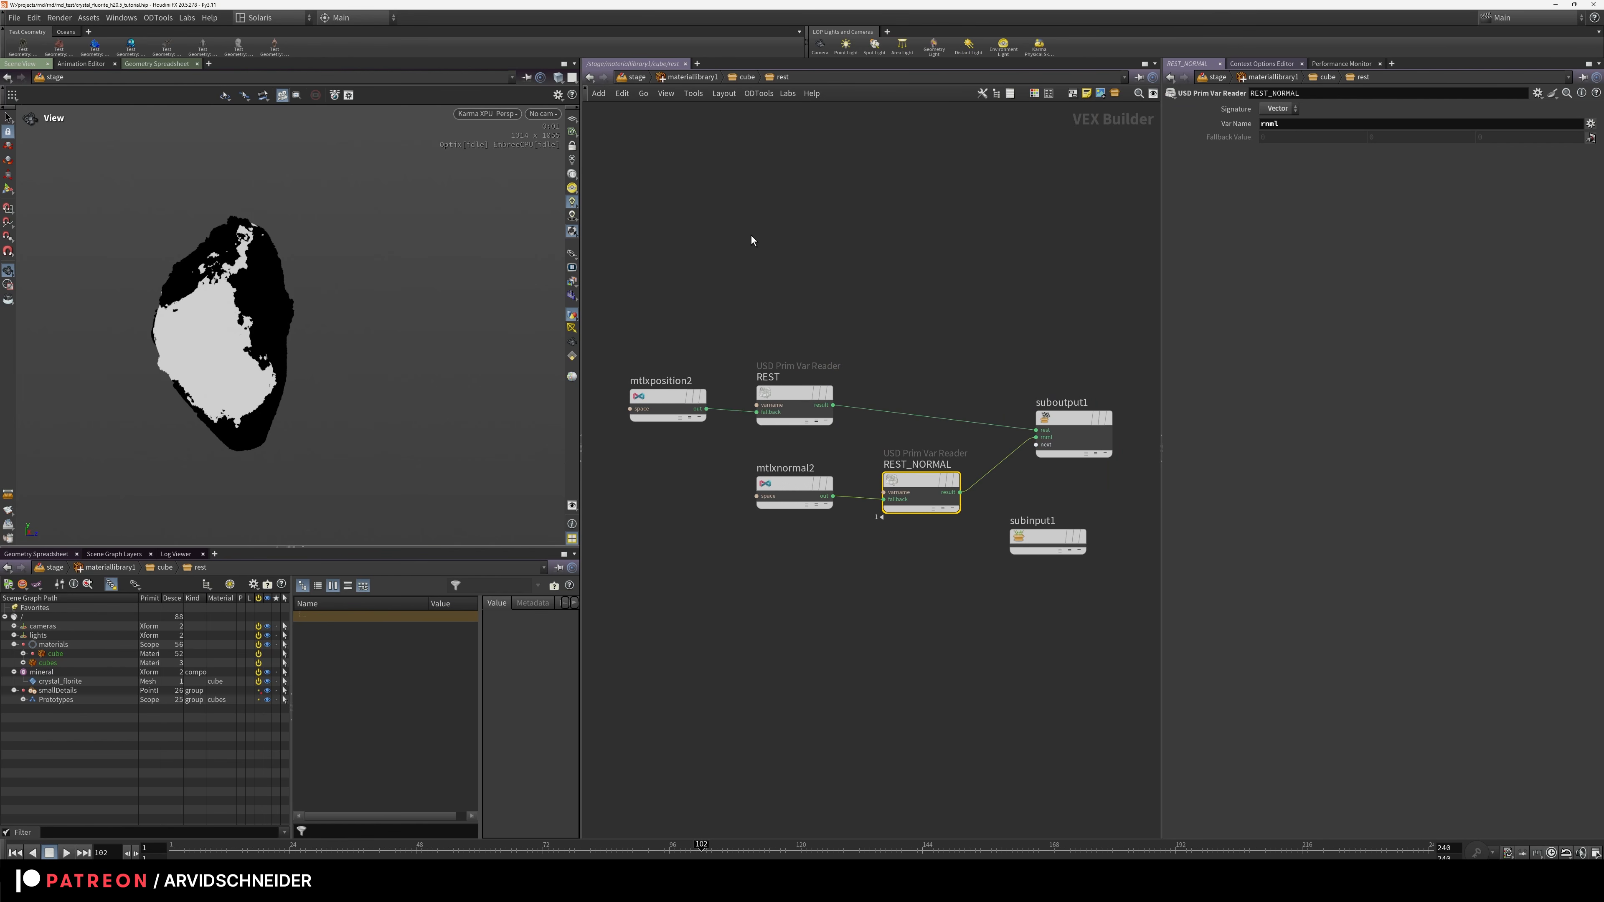
pyautogui.click(683, 409)
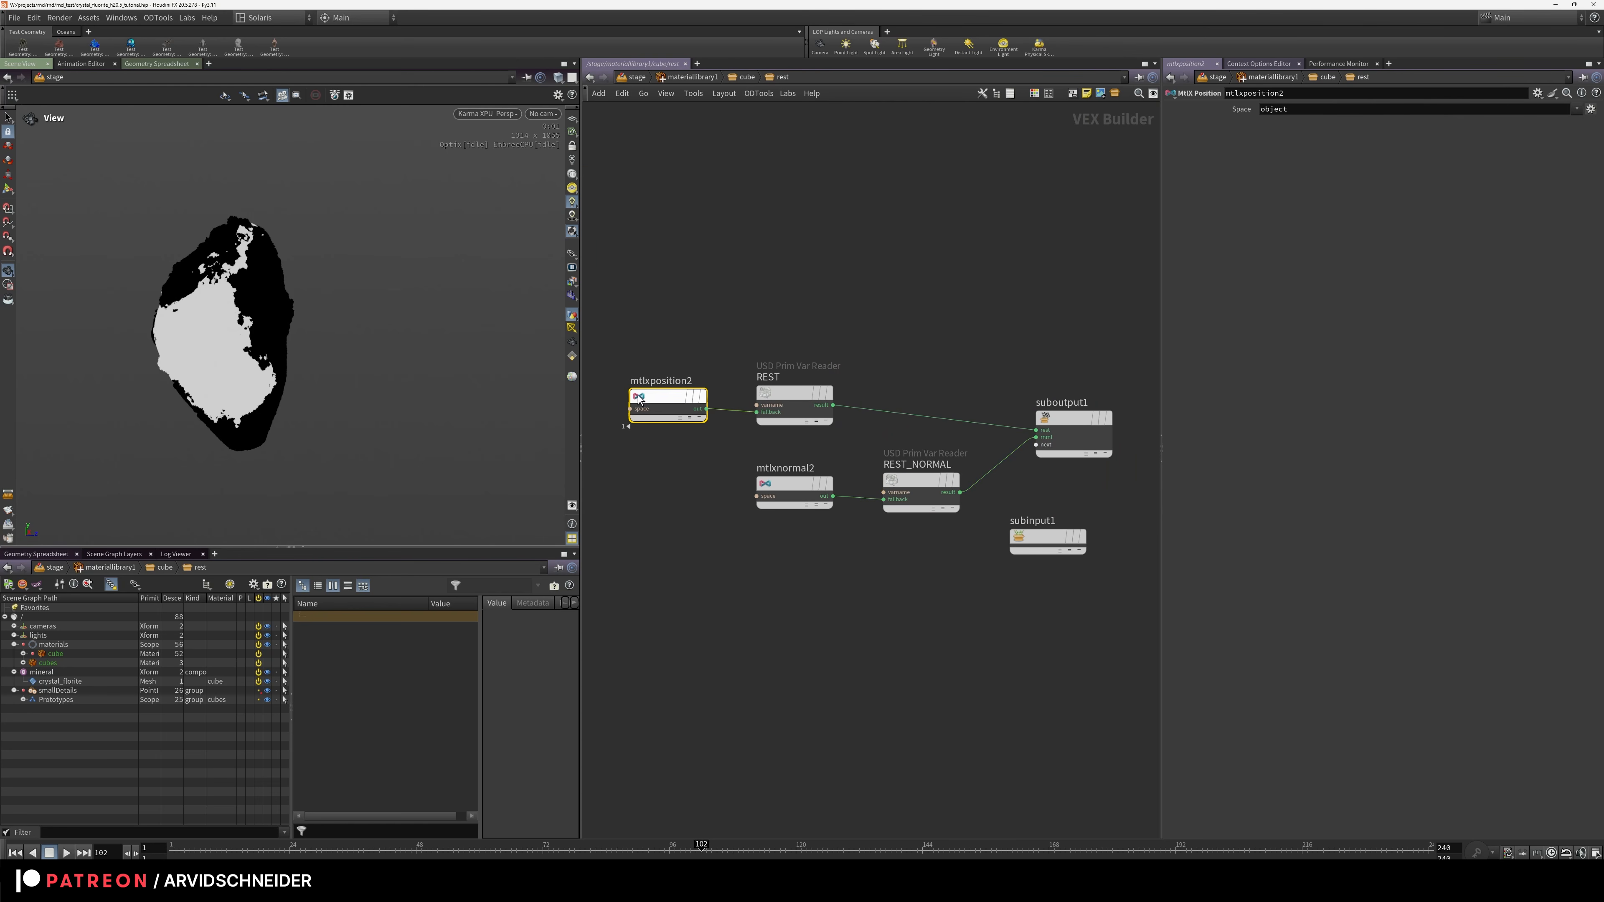
pyautogui.moveTo(659, 389)
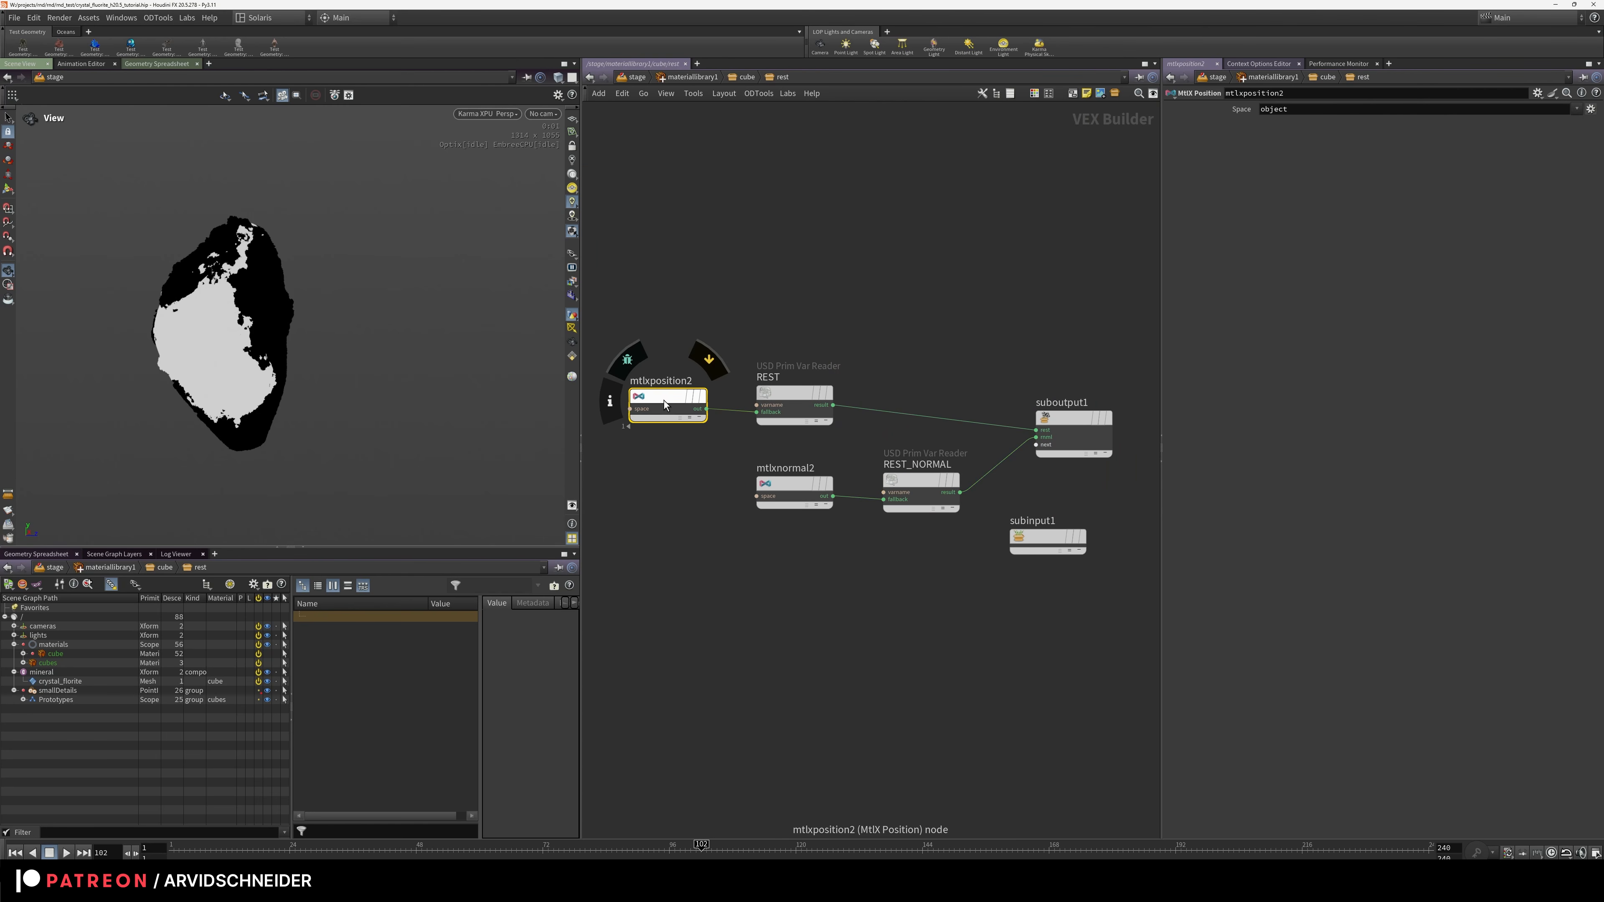
pyautogui.click(797, 391)
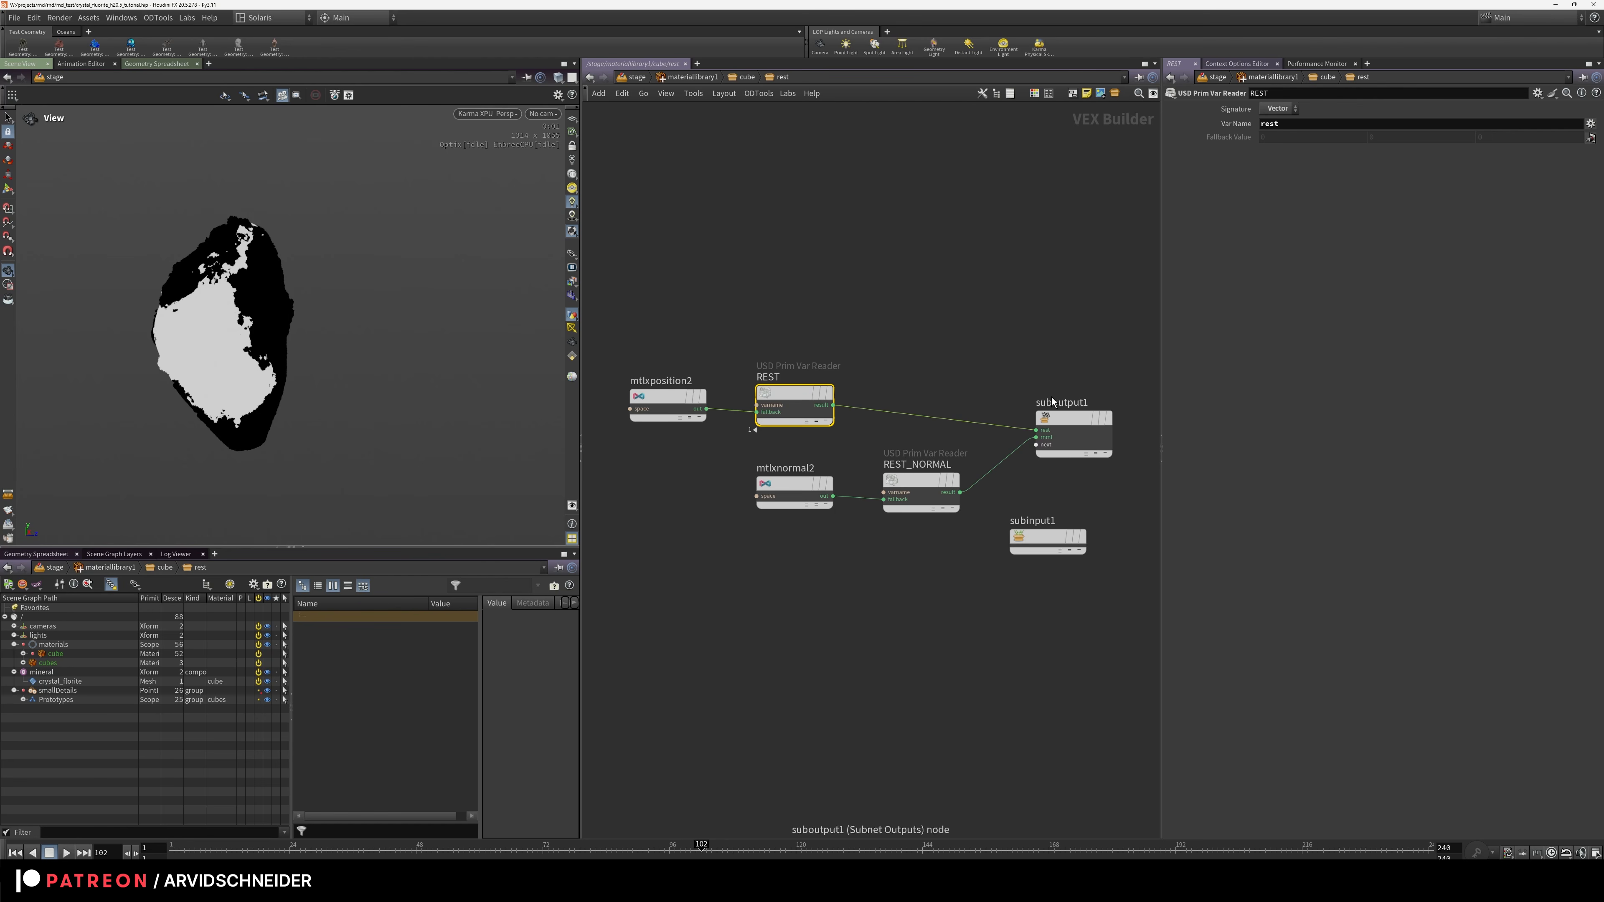
pyautogui.click(921, 482)
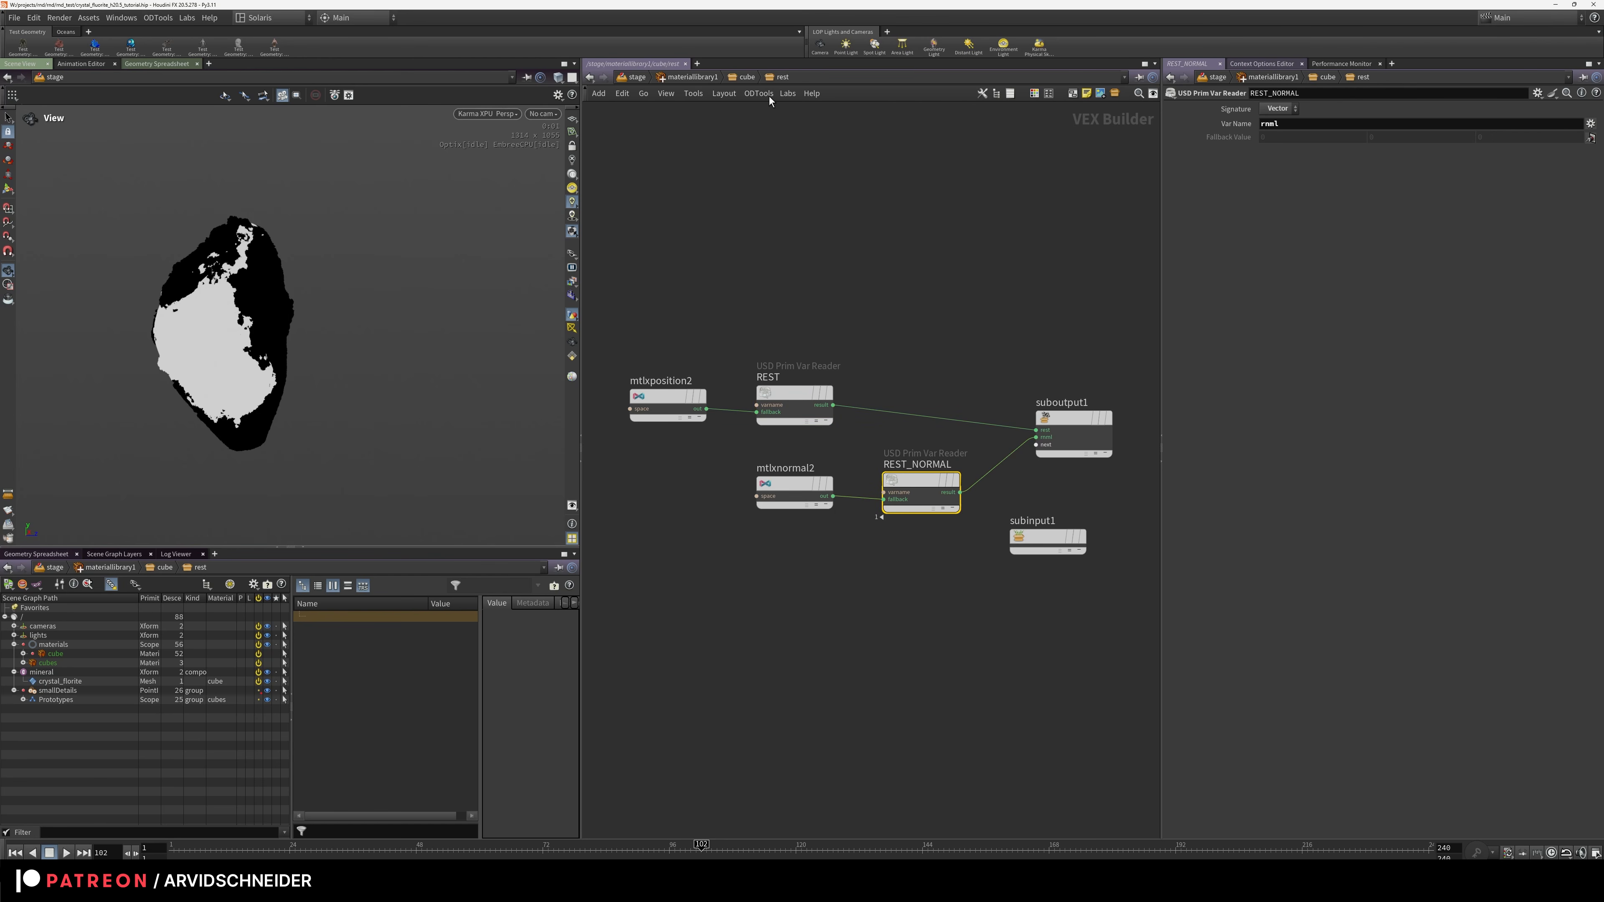
pyautogui.click(748, 78)
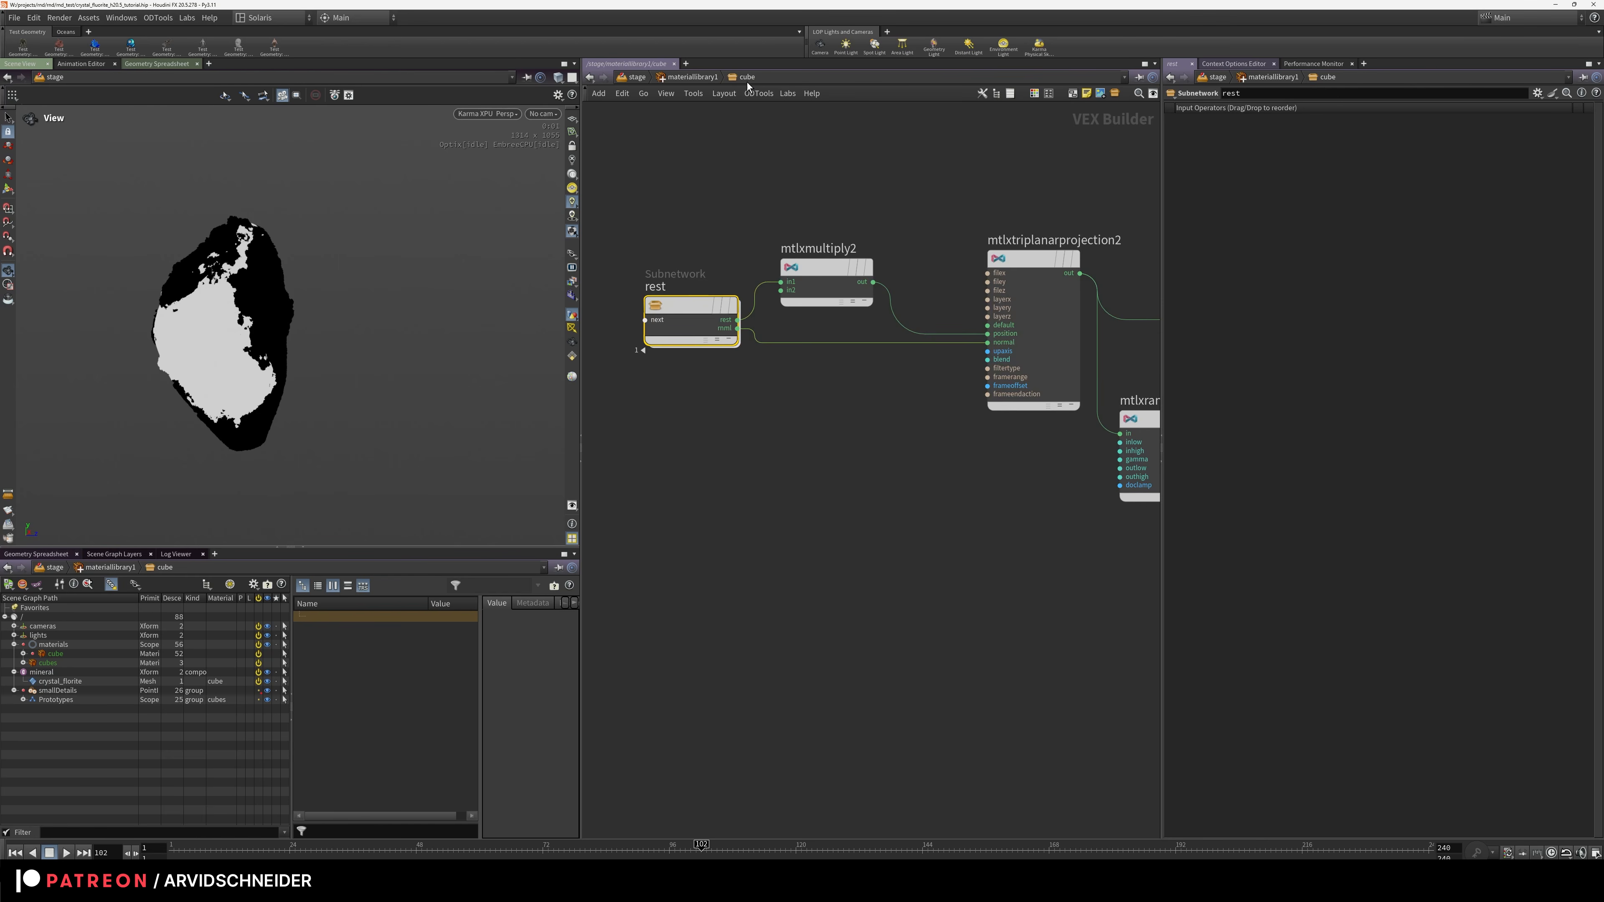
# Move the rest subnetwork slightly lower and visualize the mtlxtriplanarprojection2 texture close up on the mineral
pyautogui.moveTo(720, 297); pyautogui.dragTo(714, 319)
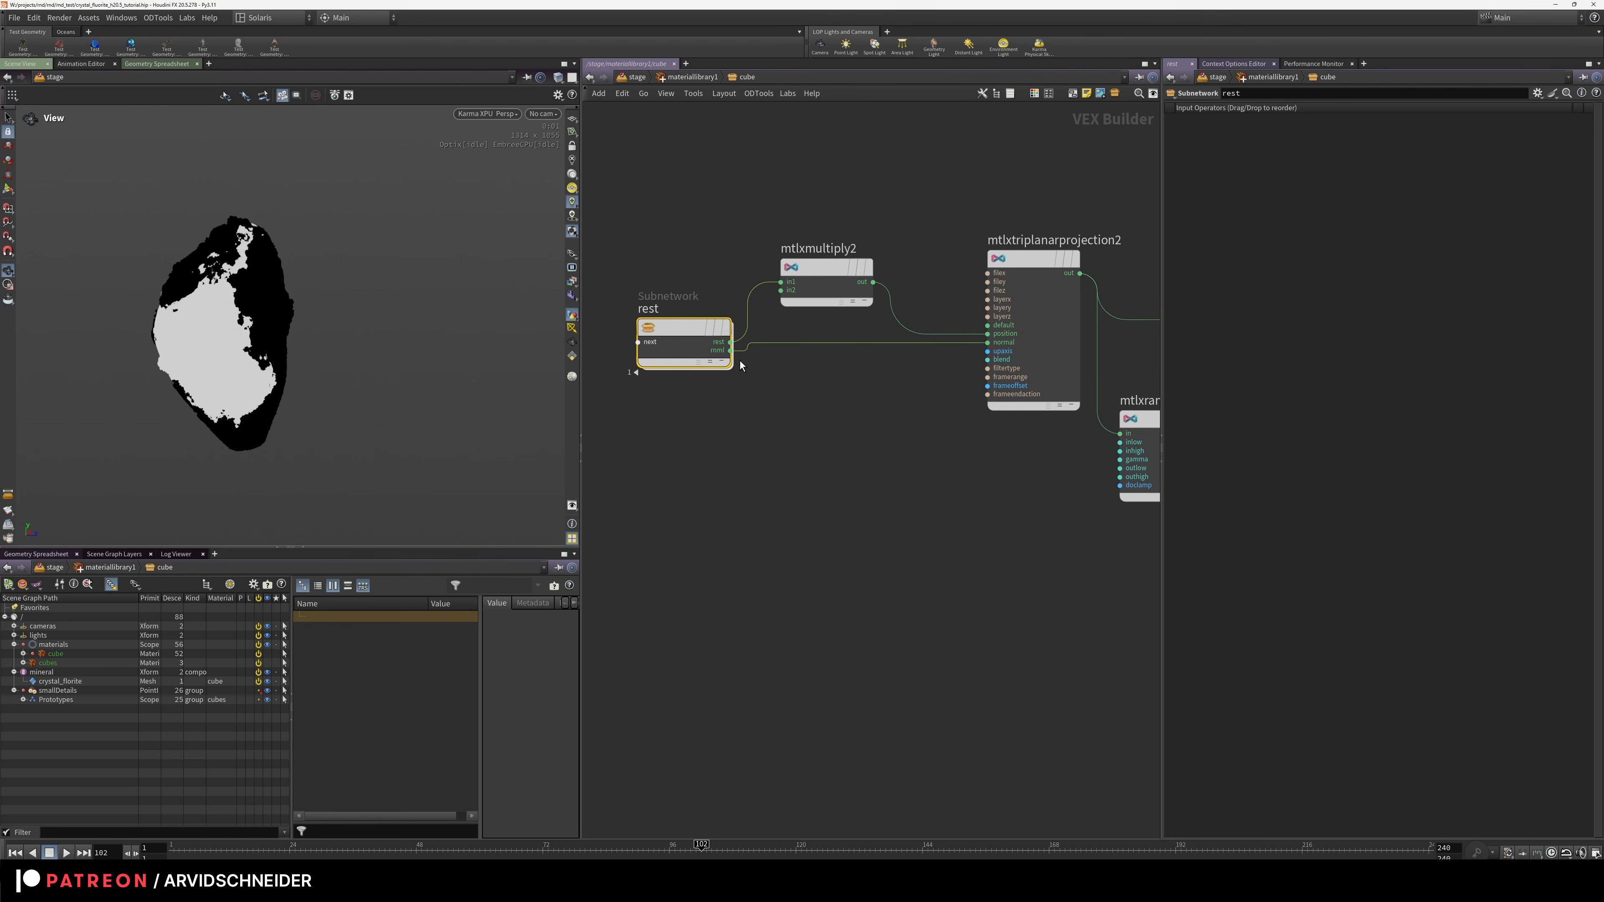
pyautogui.moveTo(964, 267); pyautogui.dragTo(931, 237, button='middle')
pyautogui.click(999, 235)
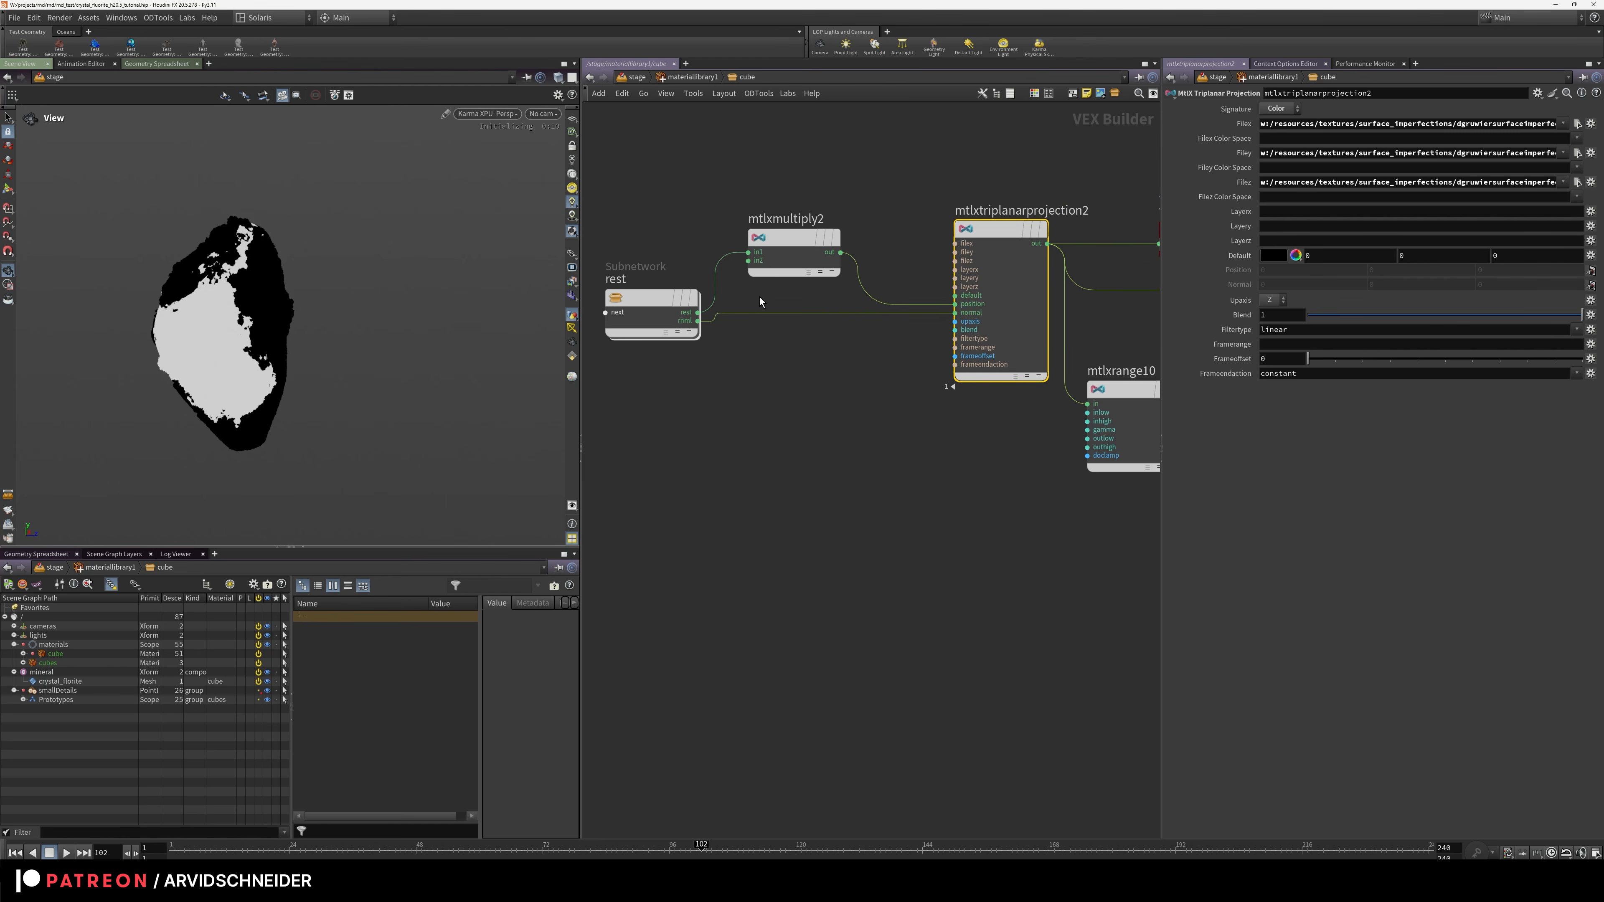
pyautogui.moveTo(178, 311); pyautogui.dragTo(254, 328)
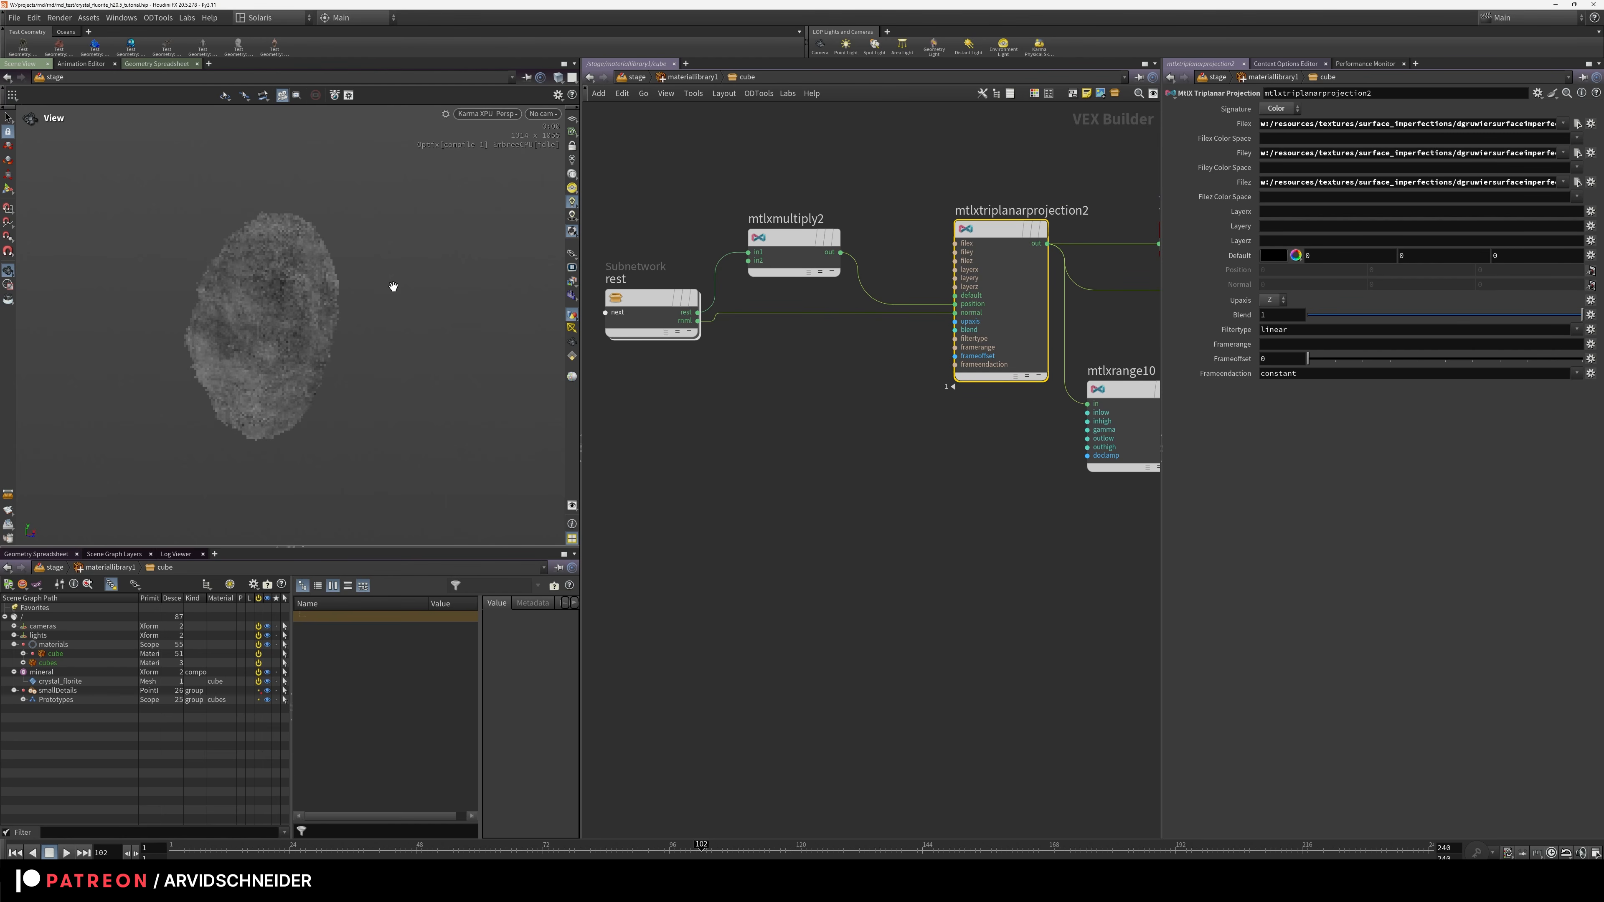
pyautogui.scroll(5, 342, 290)
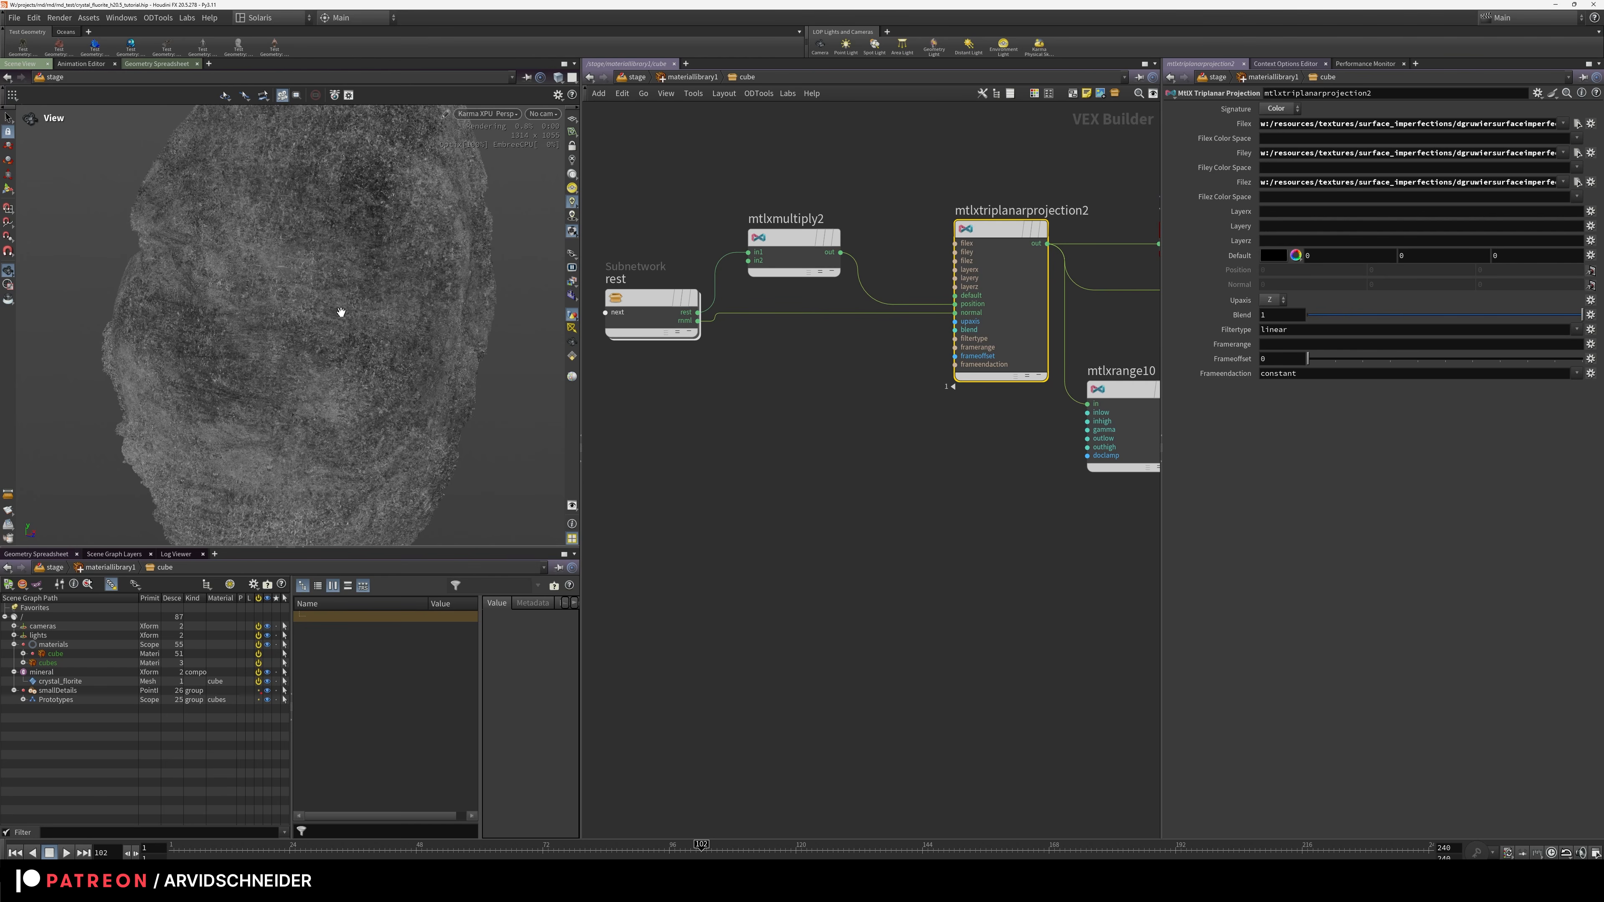
# Try a different Input 2 multiplier on mtlxmultiply2 to test the tiling of the triplanar texture
pyautogui.click(789, 240)
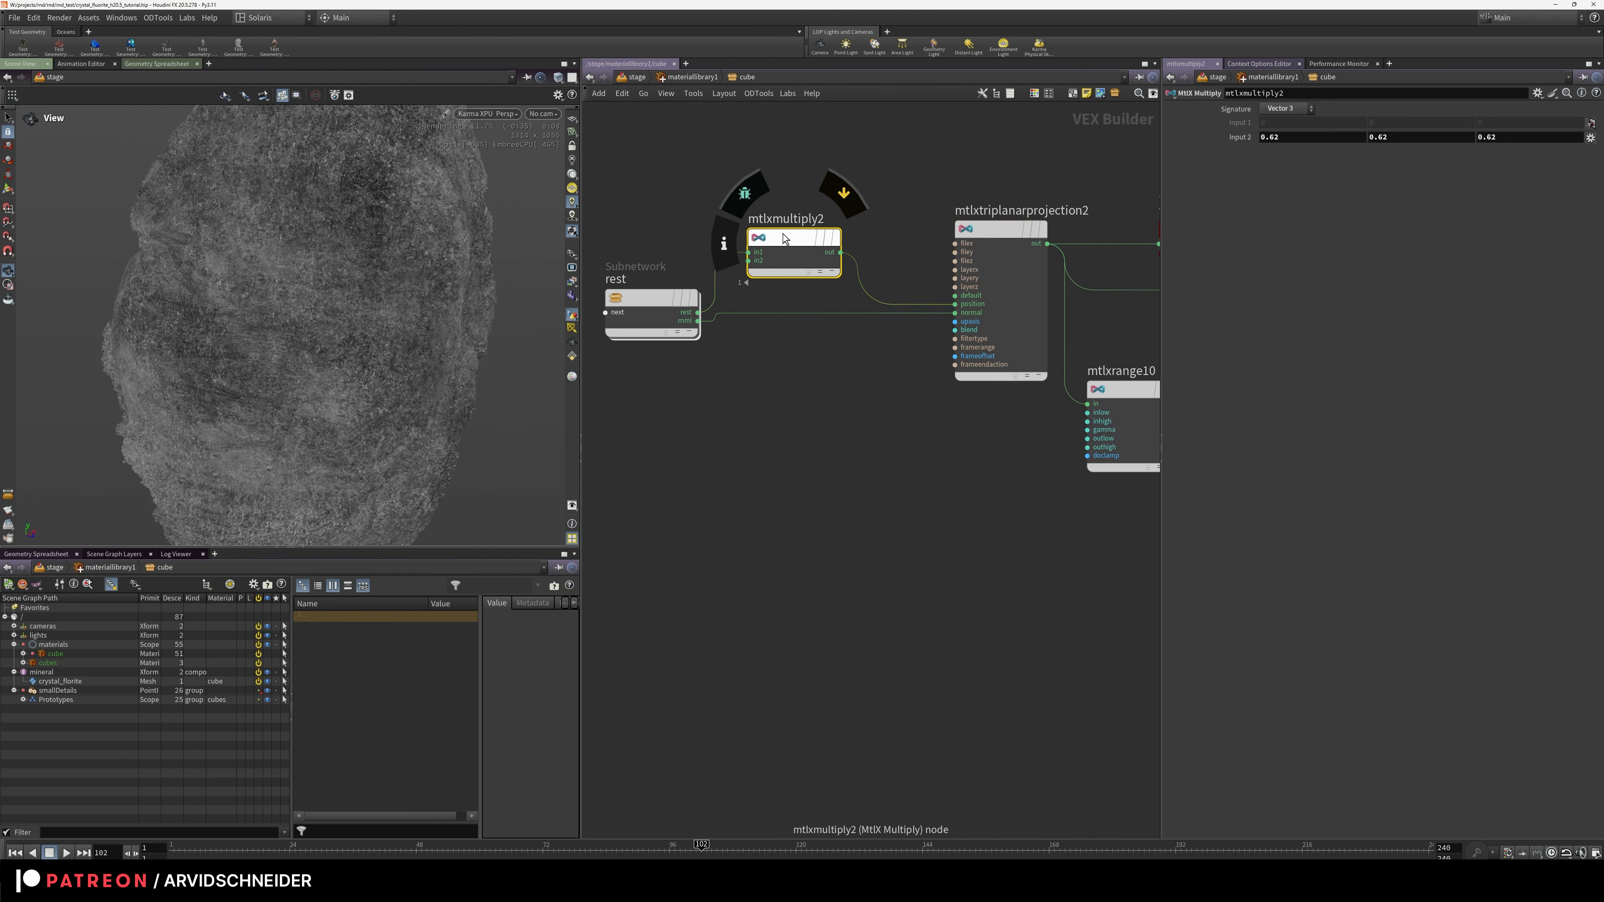
pyautogui.moveTo(1245, 147); pyautogui.dragTo(1333, 110, button='middle')
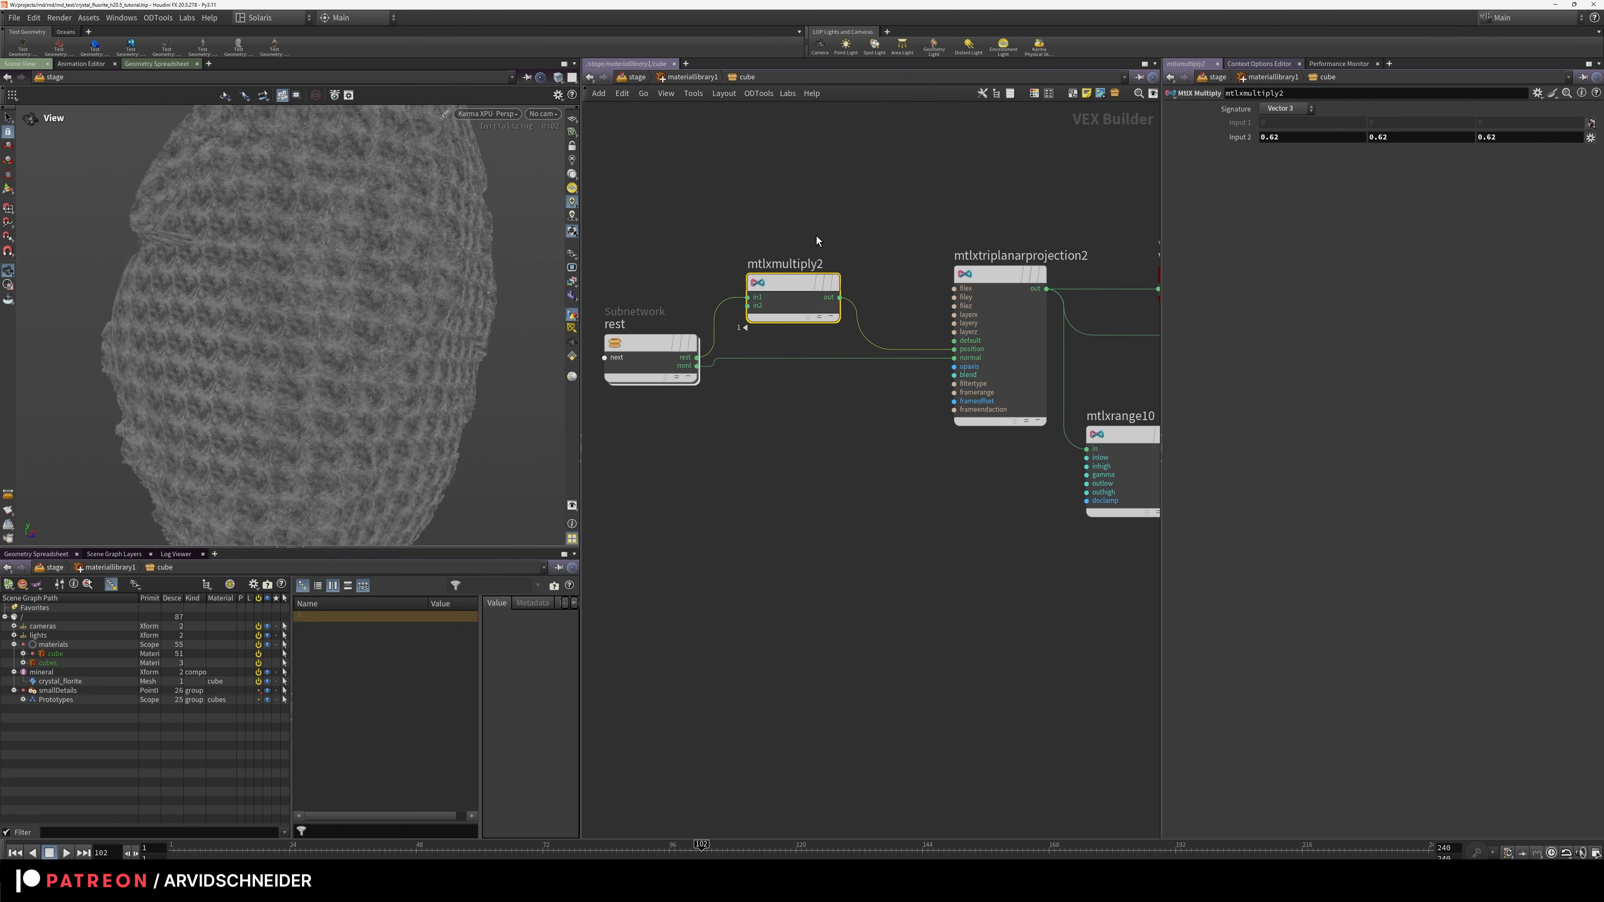
# Trace the cube network from the triplanar projection past the PRIMVAR group to the roughness mix
pyautogui.moveTo(946, 232); pyautogui.dragTo(748, 213, button='middle')
pyautogui.scroll(-4, 814, 218)
pyautogui.moveTo(996, 369); pyautogui.dragTo(960, 329, button='middle')
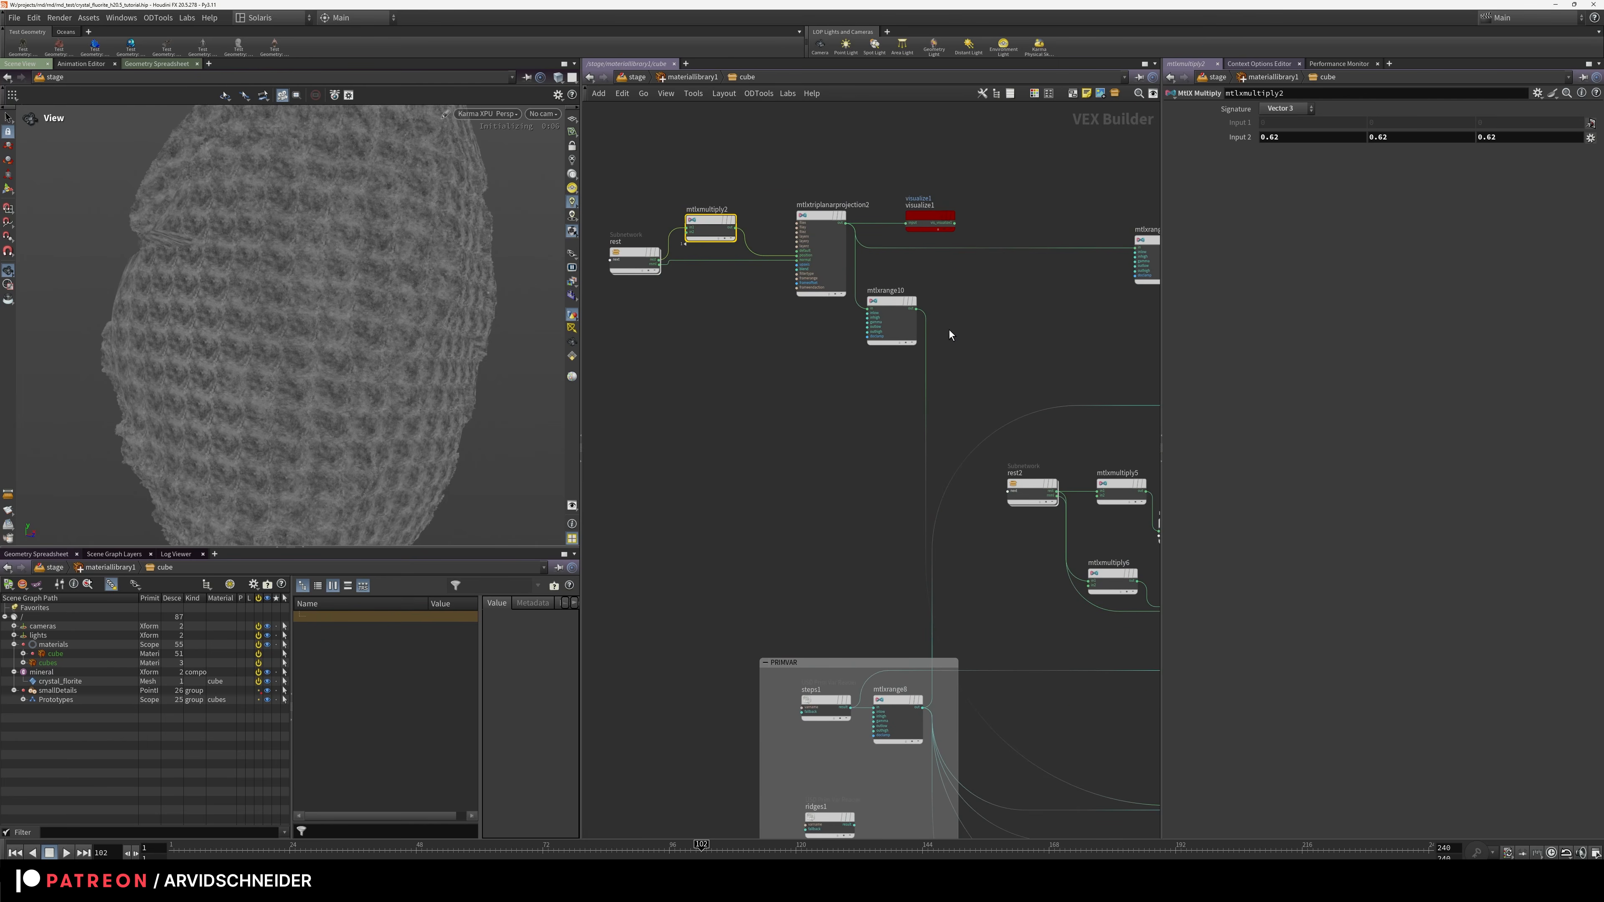
pyautogui.moveTo(1096, 309)
pyautogui.mouseDown(button='middle')
pyautogui.moveTo(799, 437)
pyautogui.moveTo(789, 424)
pyautogui.moveTo(909, 163)
pyautogui.mouseUp(button='middle')
pyautogui.moveTo(706, 650); pyautogui.dragTo(756, 441, button='middle')
pyautogui.scroll(3, 786, 407)
pyautogui.moveTo(1010, 318); pyautogui.dragTo(632, 330, button='middle')
pyautogui.scroll(-5, 781, 349)
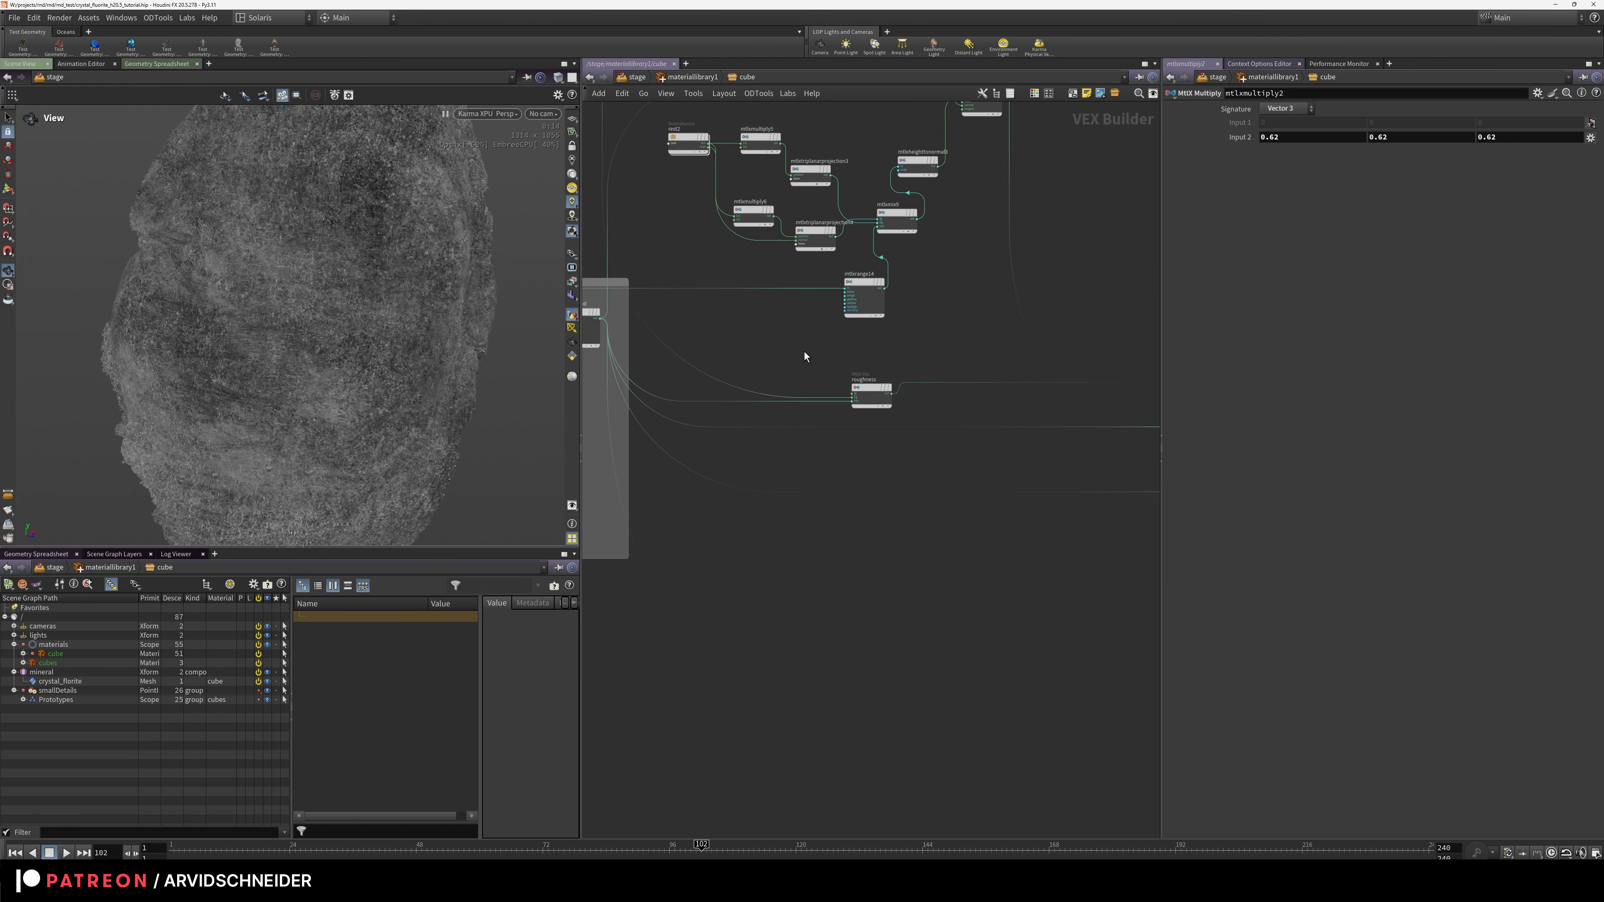
# Visualize the output of mtlxrange9, the range node feeding the remap and height-to-normal nodes
pyautogui.moveTo(1112, 303); pyautogui.dragTo(804, 376, button='middle')
pyautogui.moveTo(827, 263); pyautogui.dragTo(757, 550, button='middle')
pyautogui.moveTo(873, 326); pyautogui.dragTo(843, 308, button='middle')
pyautogui.moveTo(588, 306); pyautogui.dragTo(949, 251, button='middle')
pyautogui.scroll(1, 752, 310)
pyautogui.scroll(2, 752, 309)
pyautogui.moveTo(752, 310); pyautogui.dragTo(765, 443, button='middle')
pyautogui.scroll(4, 760, 443)
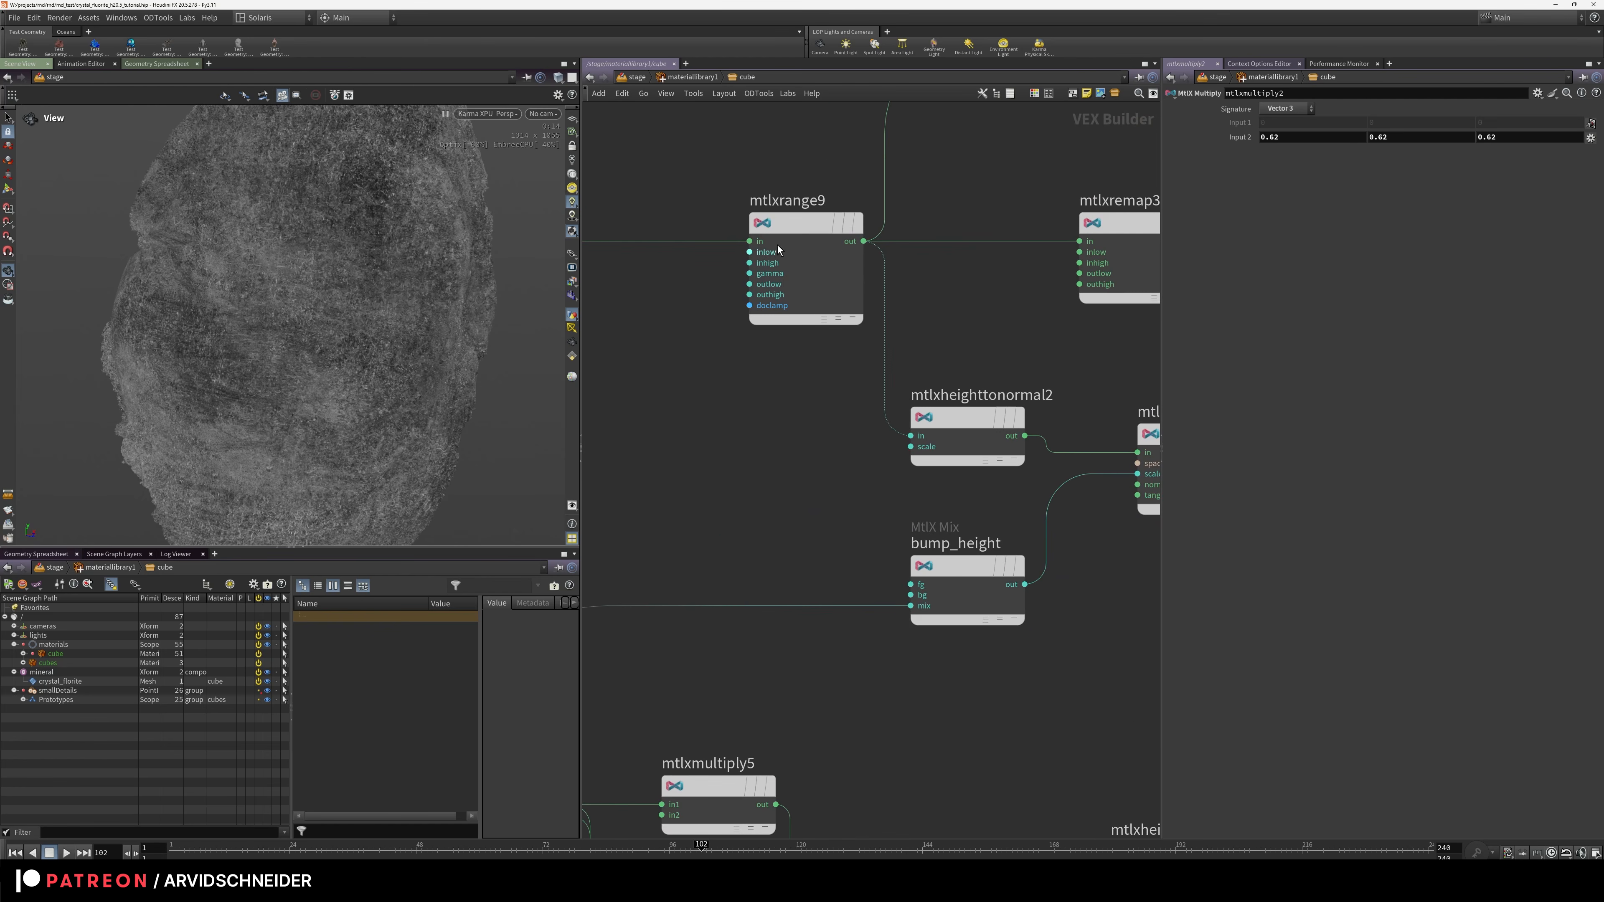
pyautogui.click(794, 276)
pyautogui.moveTo(809, 207); pyautogui.dragTo(694, 336, button='middle')
pyautogui.click(704, 357)
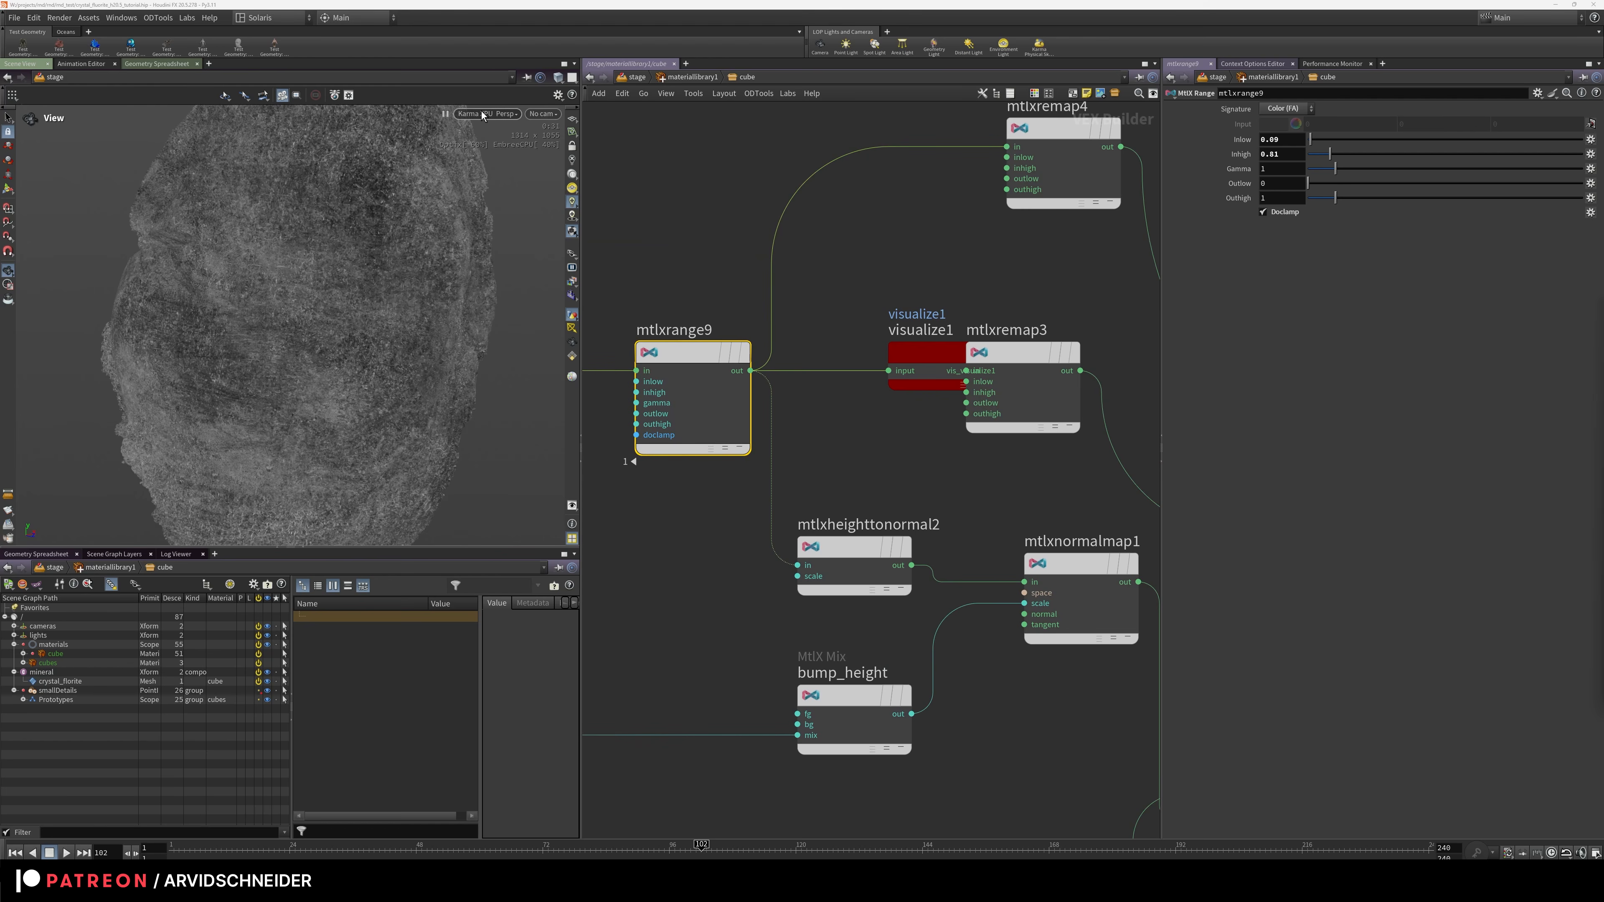
# Resume the paused Karma render and compare the range-adjusted texture with the bump nodes downstream of mtlxrange9
pyautogui.click(482, 115)
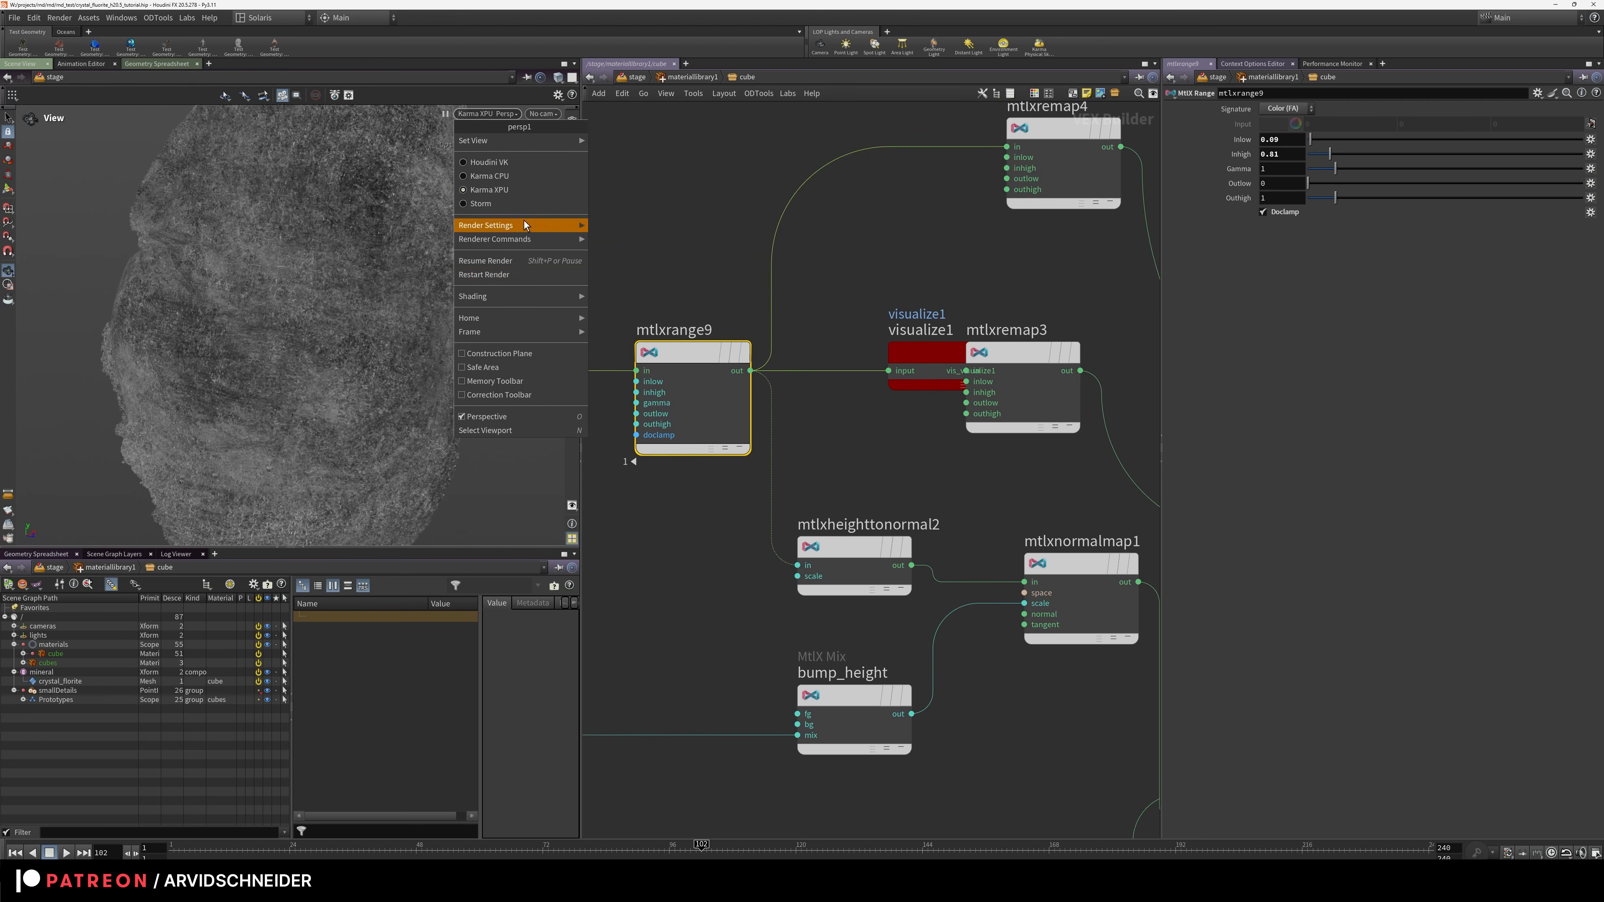
pyautogui.click(484, 262)
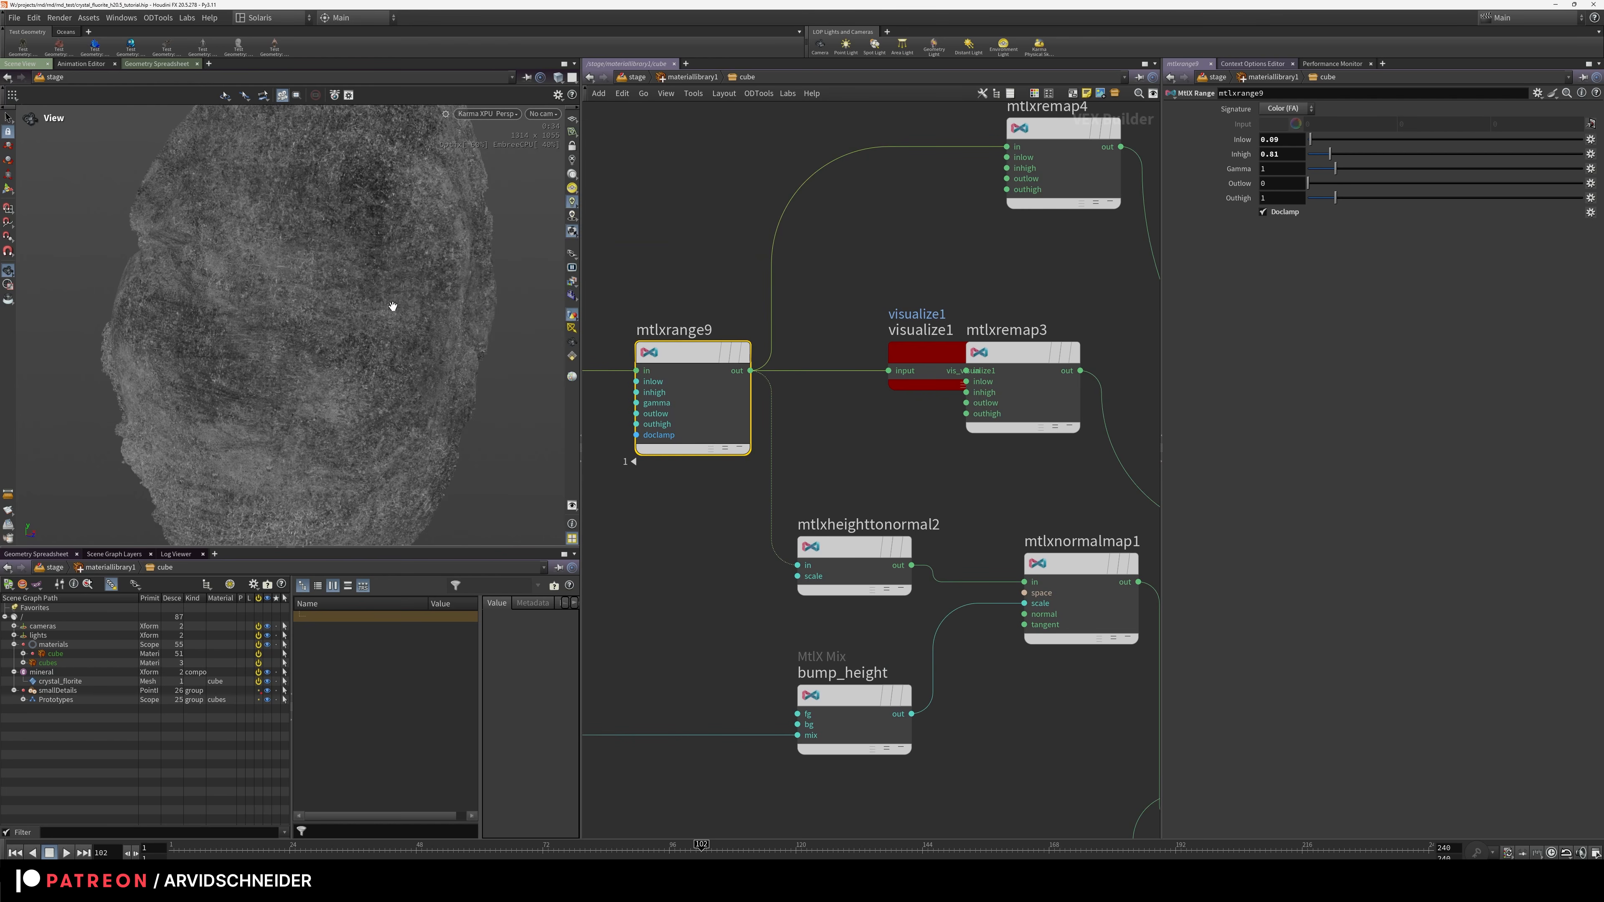
pyautogui.moveTo(705, 380); pyautogui.dragTo(690, 183, button='middle')
pyautogui.scroll(-1, 690, 183)
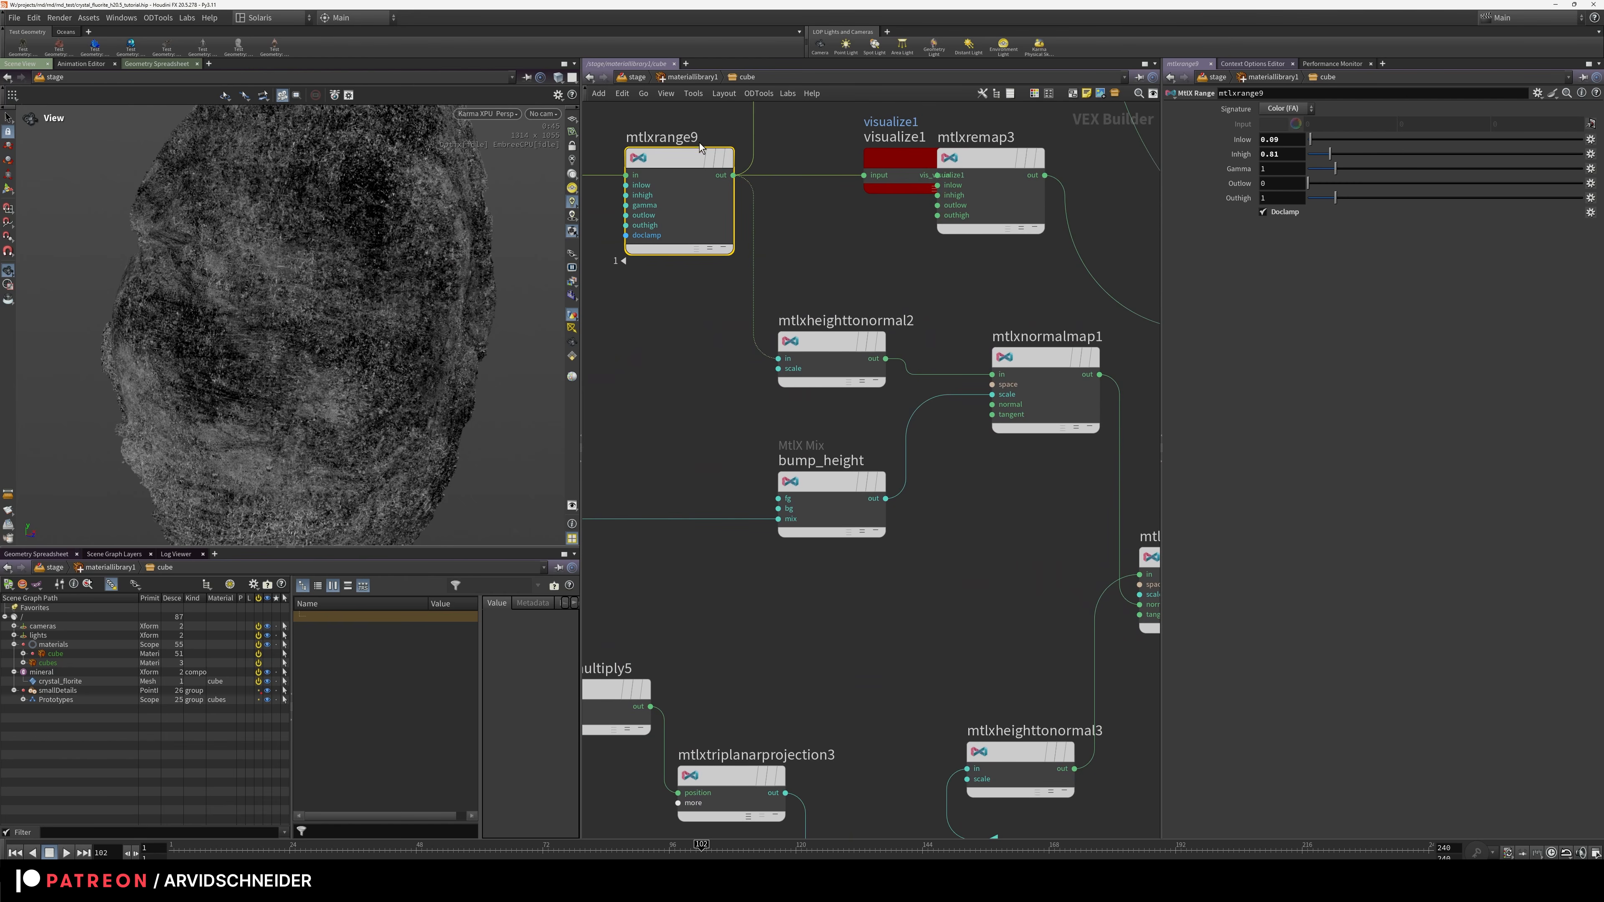
# Trace the cube network from mtlxrange9 past the mtlxrange8 primvar mask to the branch feeding mtlxheighttonormal3
pyautogui.click(880, 257)
pyautogui.moveTo(998, 508); pyautogui.dragTo(1147, 384, button='middle')
pyautogui.moveTo(886, 456); pyautogui.dragTo(1139, 215, button='middle')
pyautogui.moveTo(760, 587); pyautogui.dragTo(969, 234, button='middle')
pyautogui.moveTo(687, 482); pyautogui.dragTo(926, 240, button='middle')
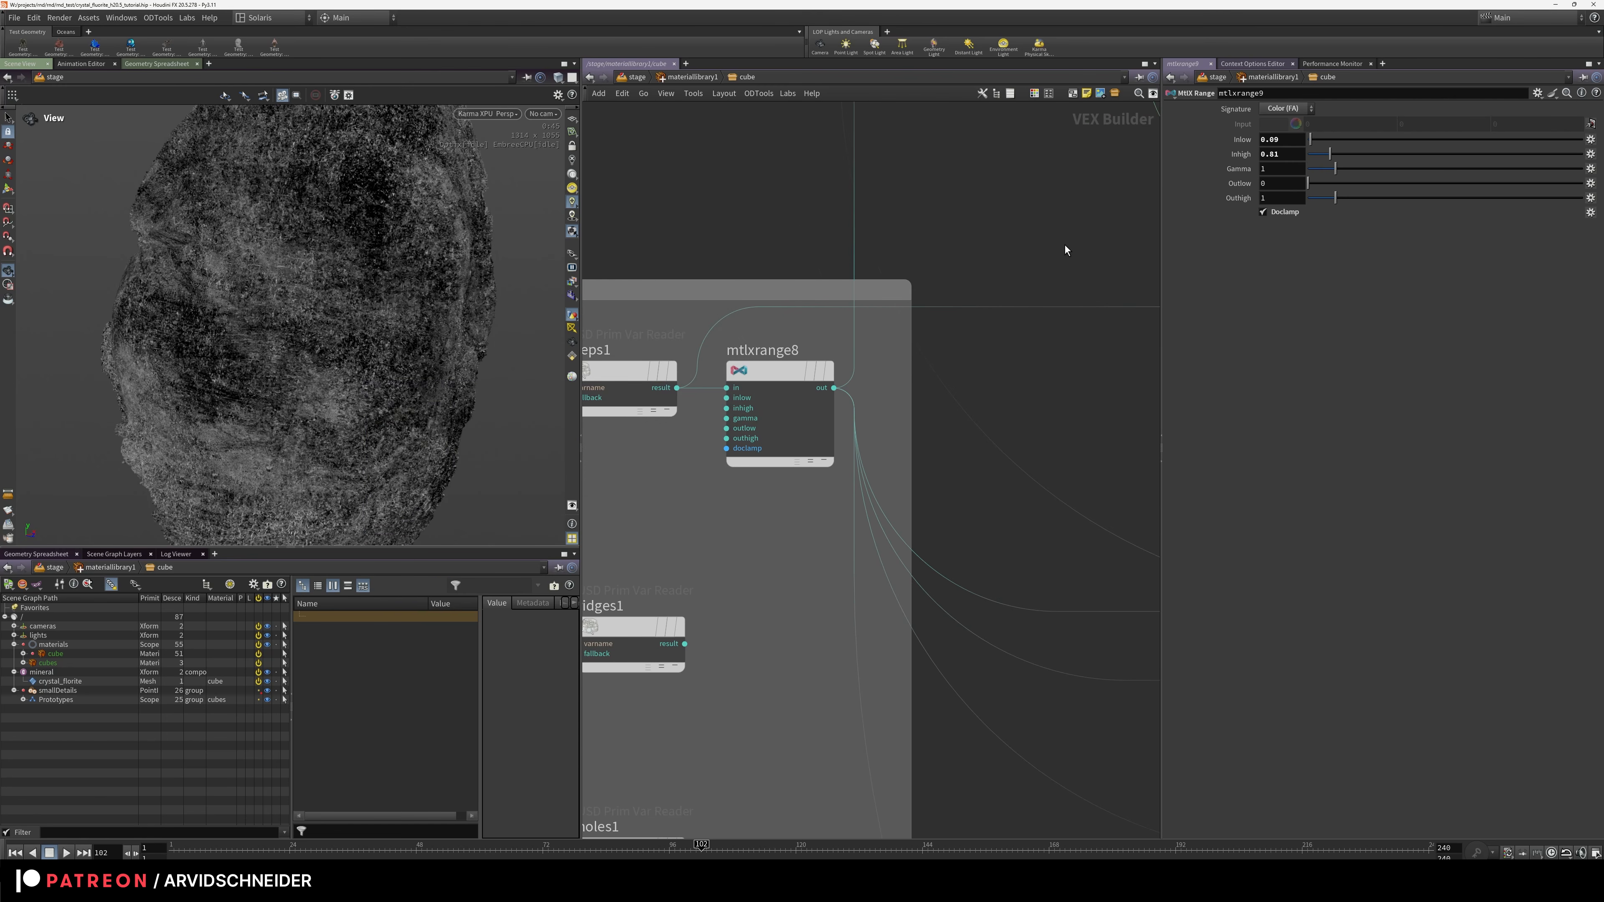
pyautogui.moveTo(1080, 218); pyautogui.dragTo(716, 603, button='middle')
pyautogui.moveTo(1044, 265); pyautogui.dragTo(752, 485, button='middle')
pyautogui.scroll(-1, 903, 417)
pyautogui.moveTo(906, 416); pyautogui.dragTo(778, 486, button='middle')
pyautogui.scroll(-2, 951, 423)
pyautogui.moveTo(950, 423); pyautogui.dragTo(1026, 412, button='middle')
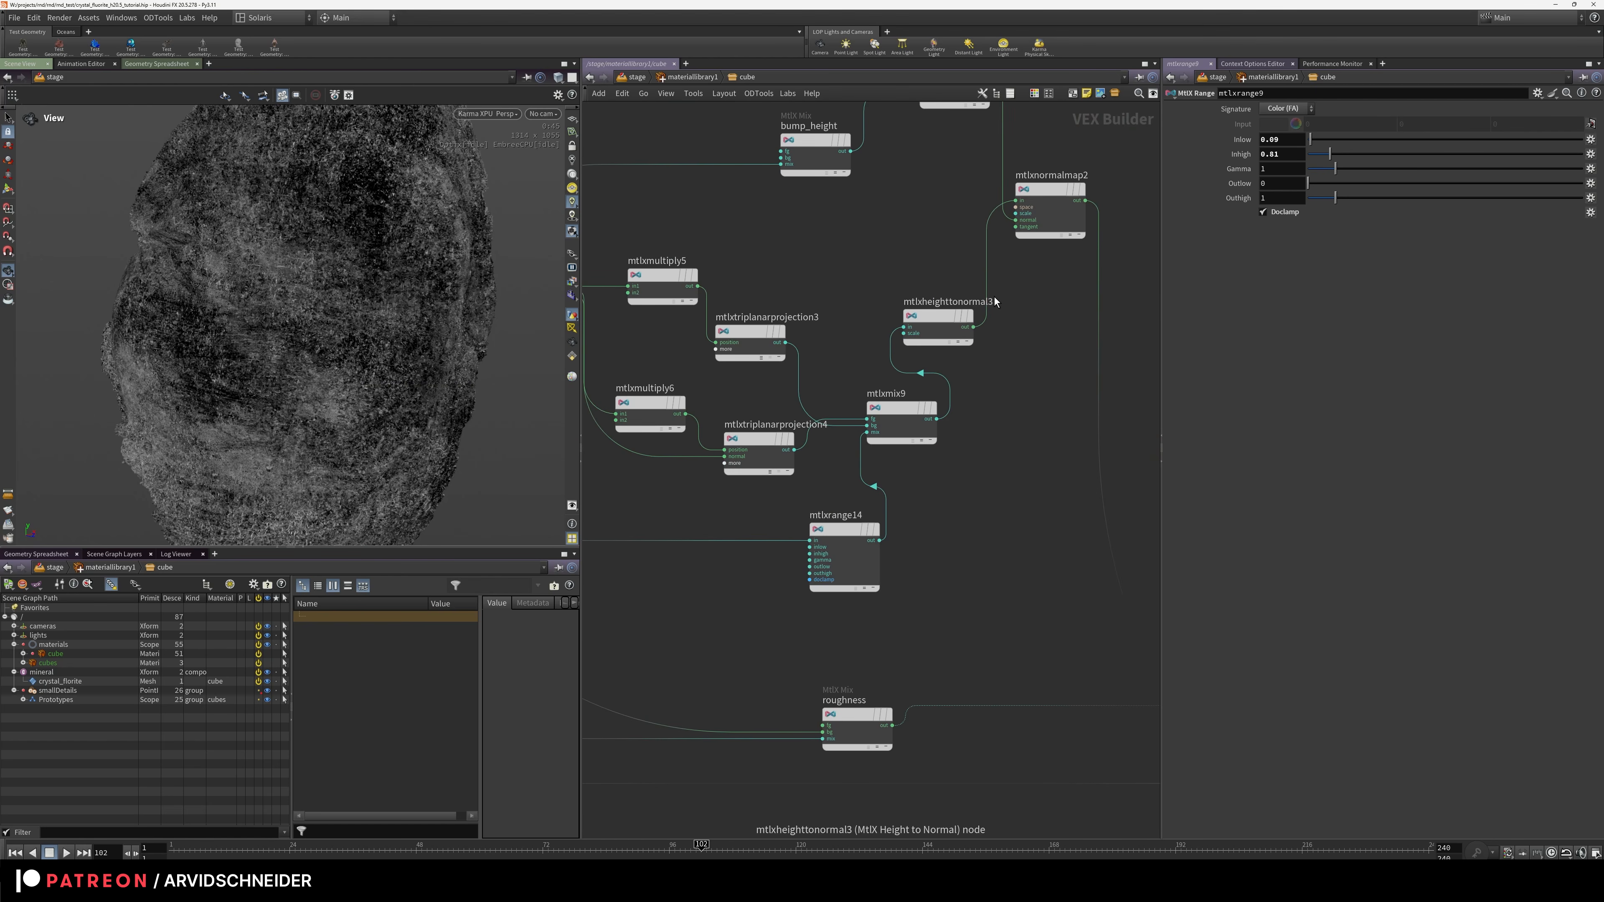
# Examine the triplanar projections mixed in mtlxmix9 for mtlxheighttonormal3, and show the parameters of the roughness mix
pyautogui.moveTo(943, 328)
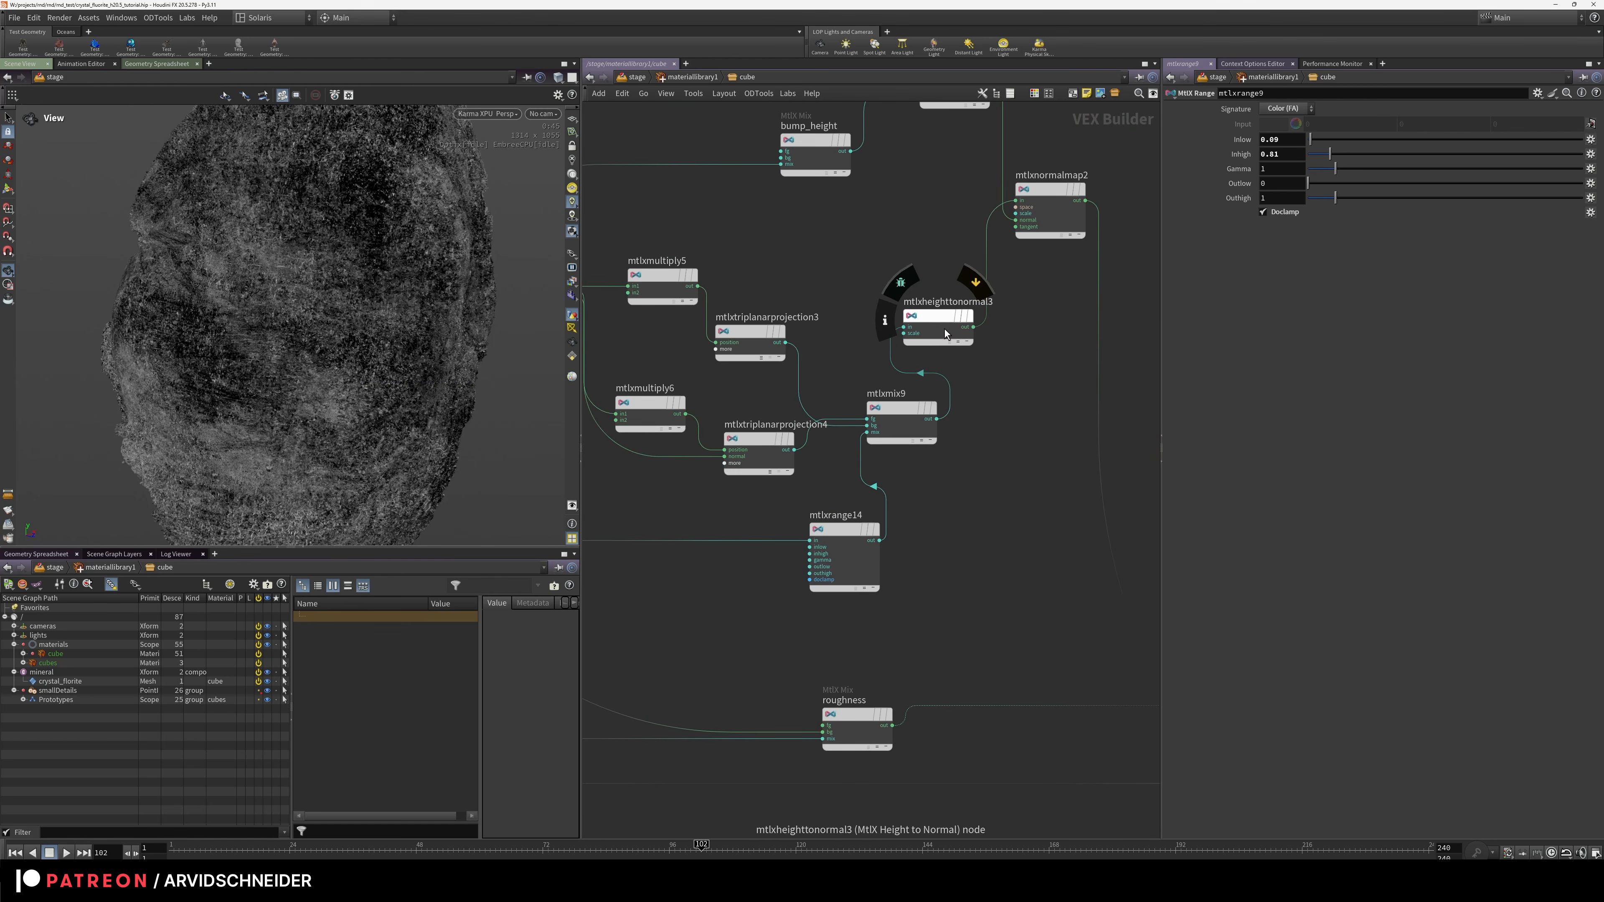
pyautogui.moveTo(632, 240); pyautogui.dragTo(734, 212, button='middle')
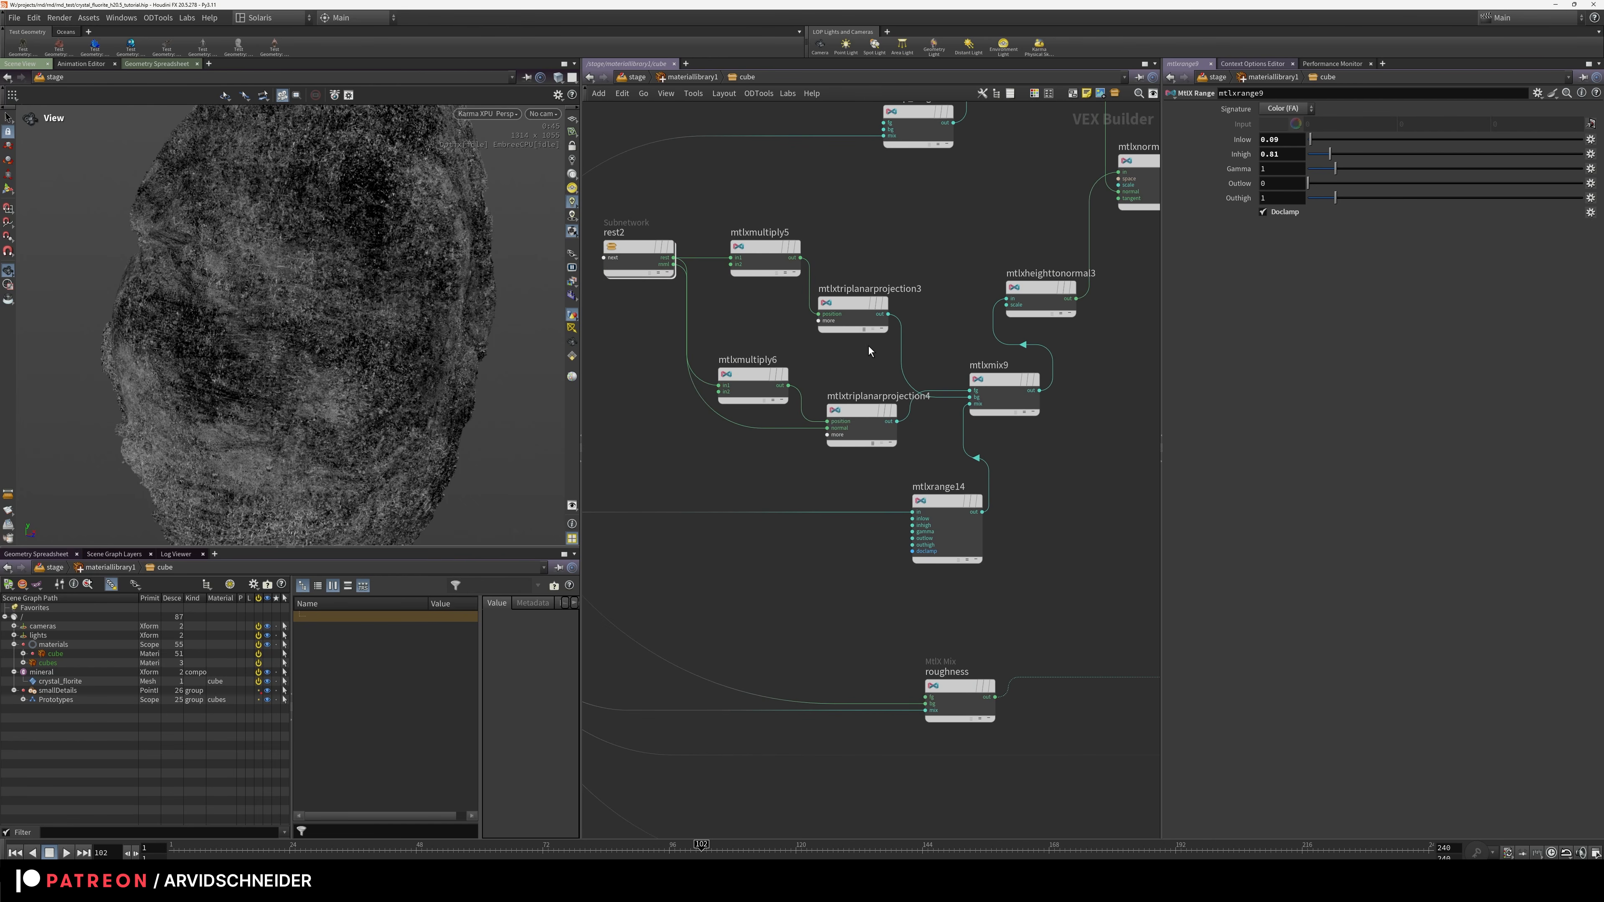
pyautogui.moveTo(865, 304)
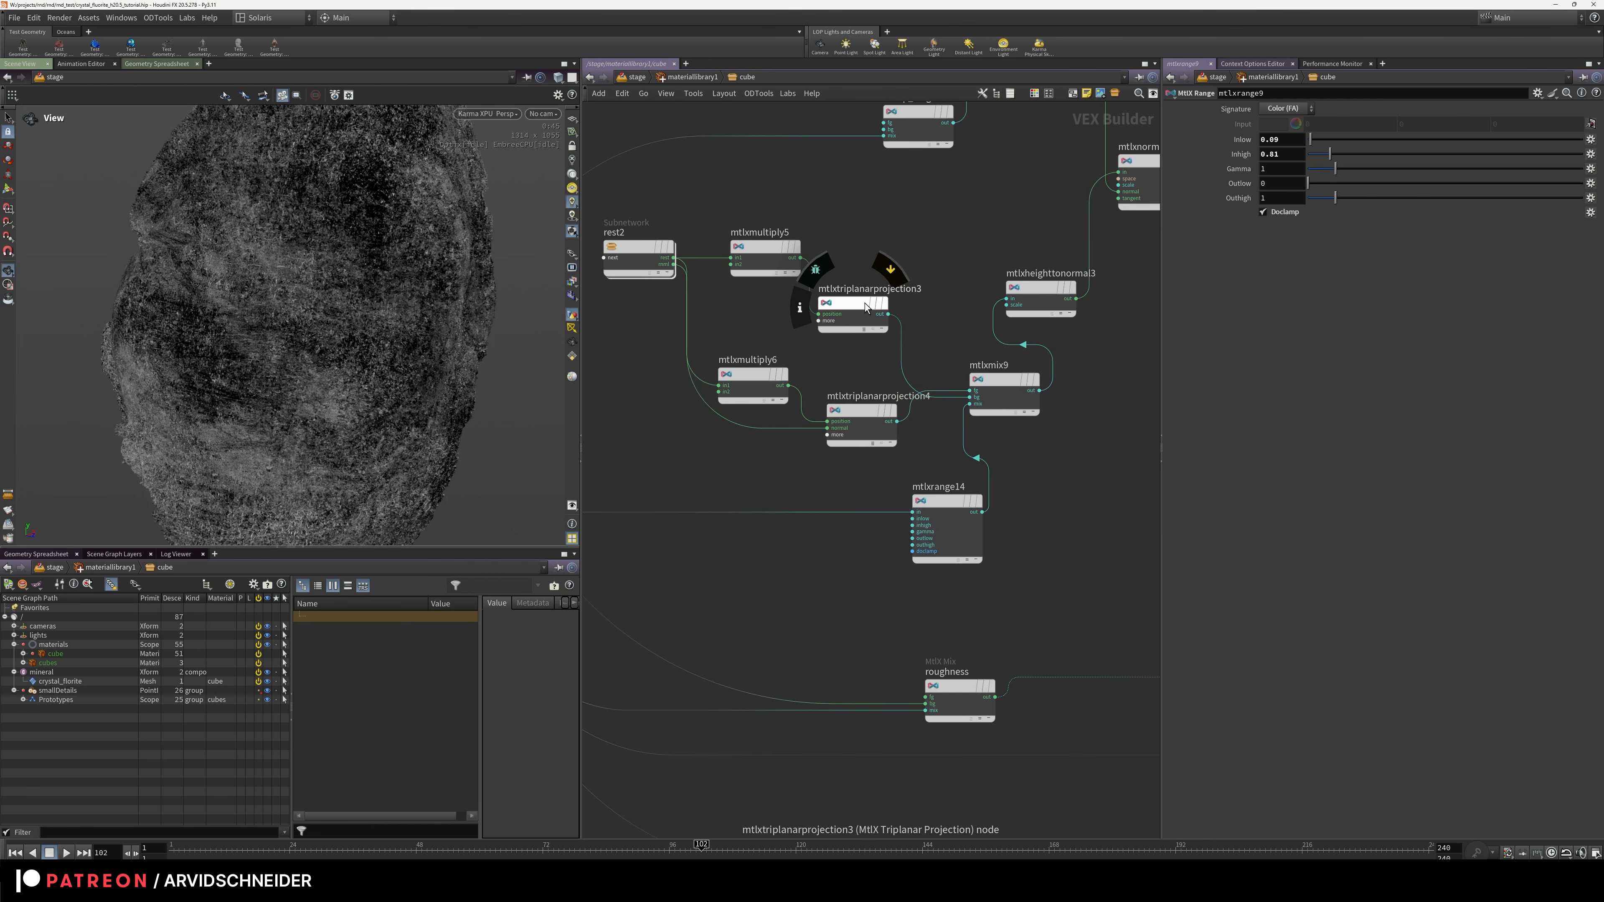
pyautogui.moveTo(863, 326); pyautogui.dragTo(712, 297, button='middle')
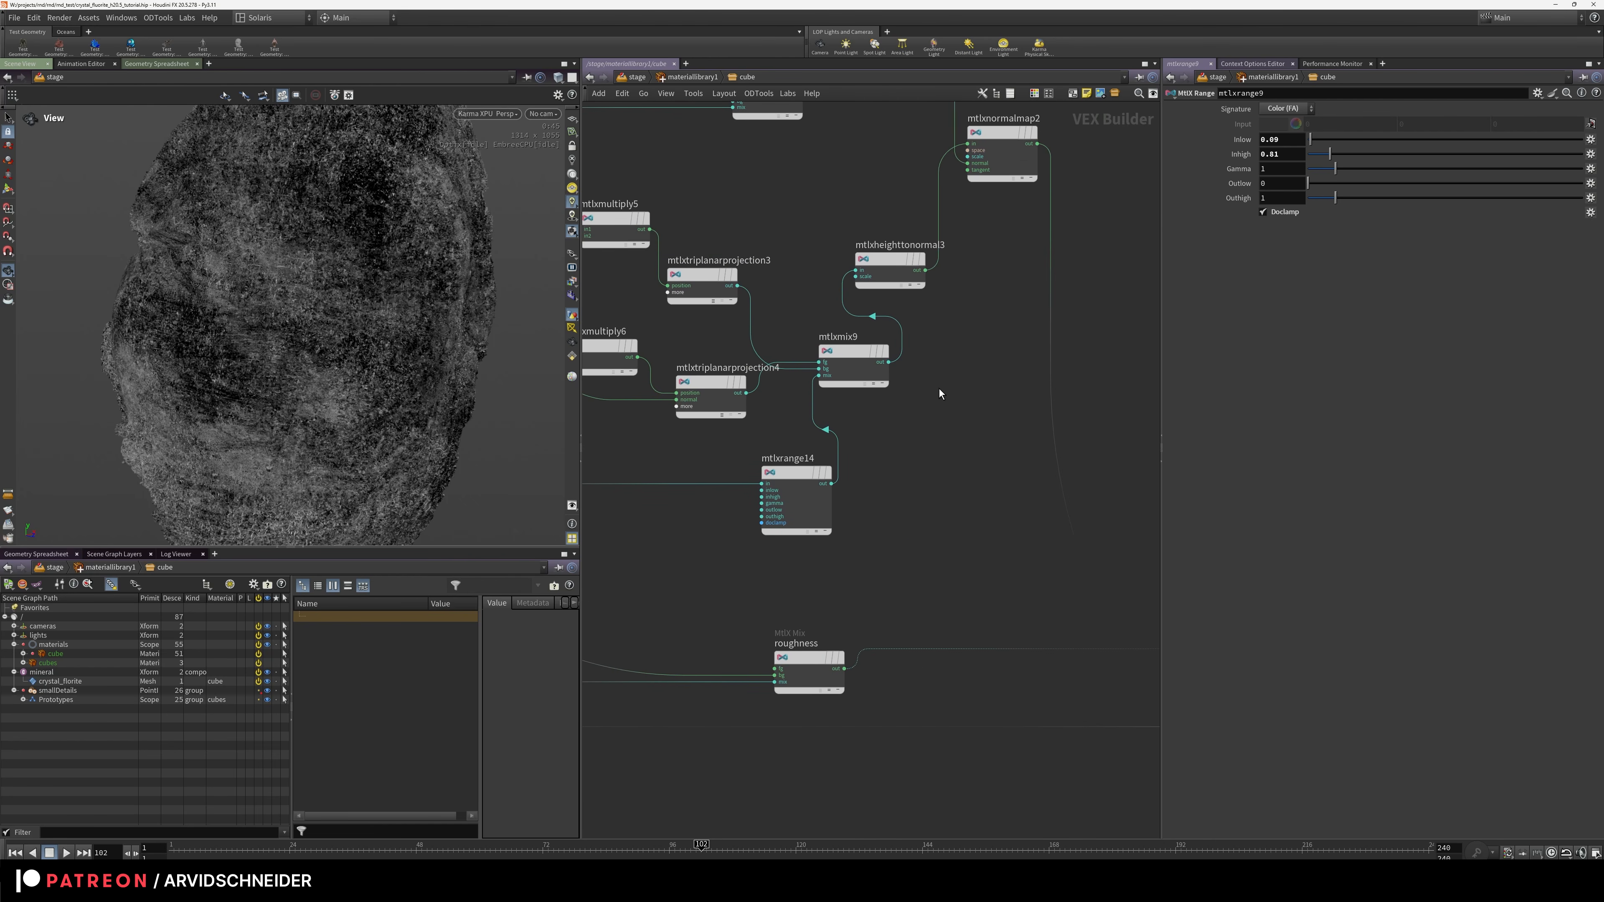
pyautogui.moveTo(883, 545); pyautogui.dragTo(966, 430, button='middle')
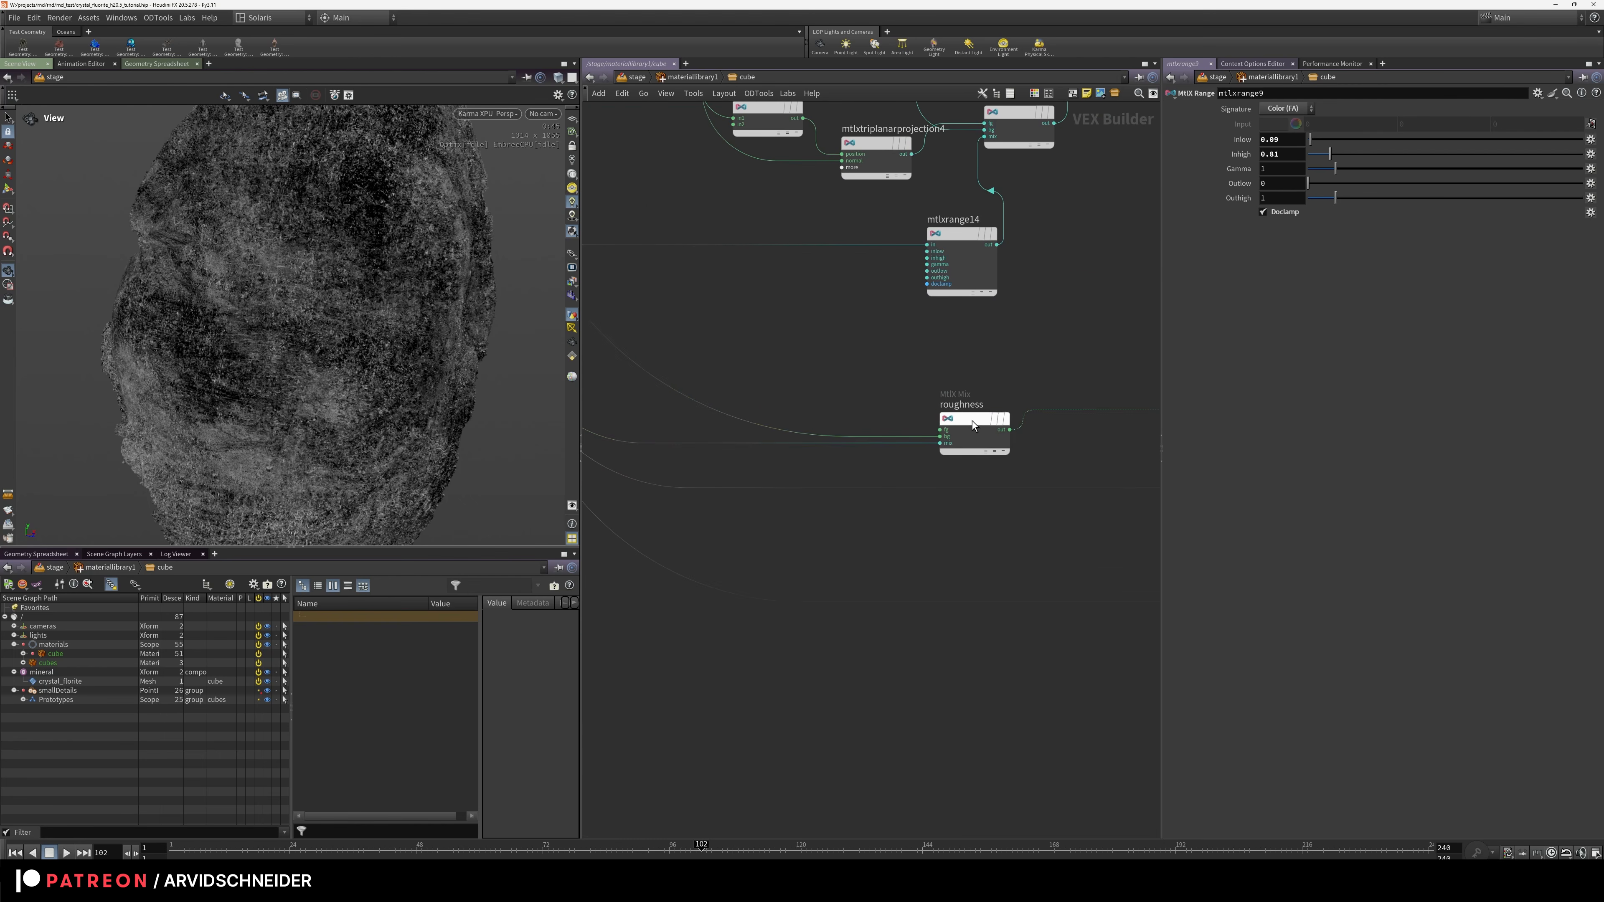
pyautogui.click(966, 431)
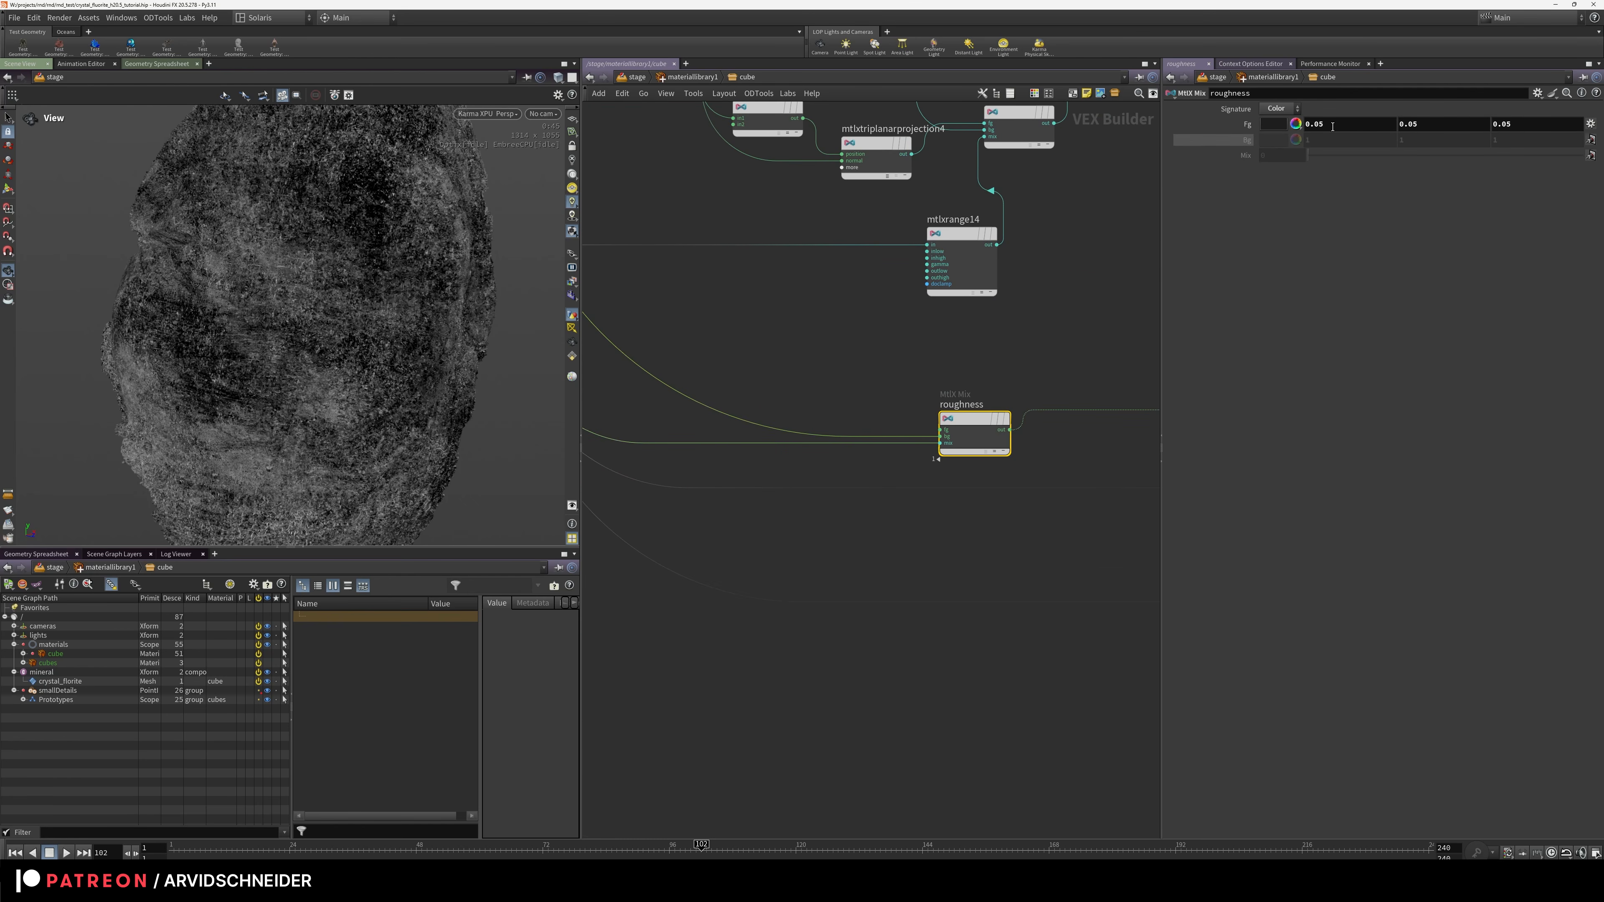
# Inspect the nodes feeding mtlxmultiply3: holes_layer with mtlxrange11, and ao_mask1 with mtlxrange12
pyautogui.scroll(-4, 976, 379)
pyautogui.moveTo(695, 308); pyautogui.dragTo(650, 370, button='middle')
pyautogui.moveTo(965, 332); pyautogui.dragTo(690, 373, button='middle')
pyautogui.moveTo(762, 326); pyautogui.dragTo(866, 492, button='middle')
pyautogui.scroll(2, 828, 470)
pyautogui.moveTo(679, 385); pyautogui.dragTo(666, 458, button='middle')
pyautogui.scroll(2, 682, 435)
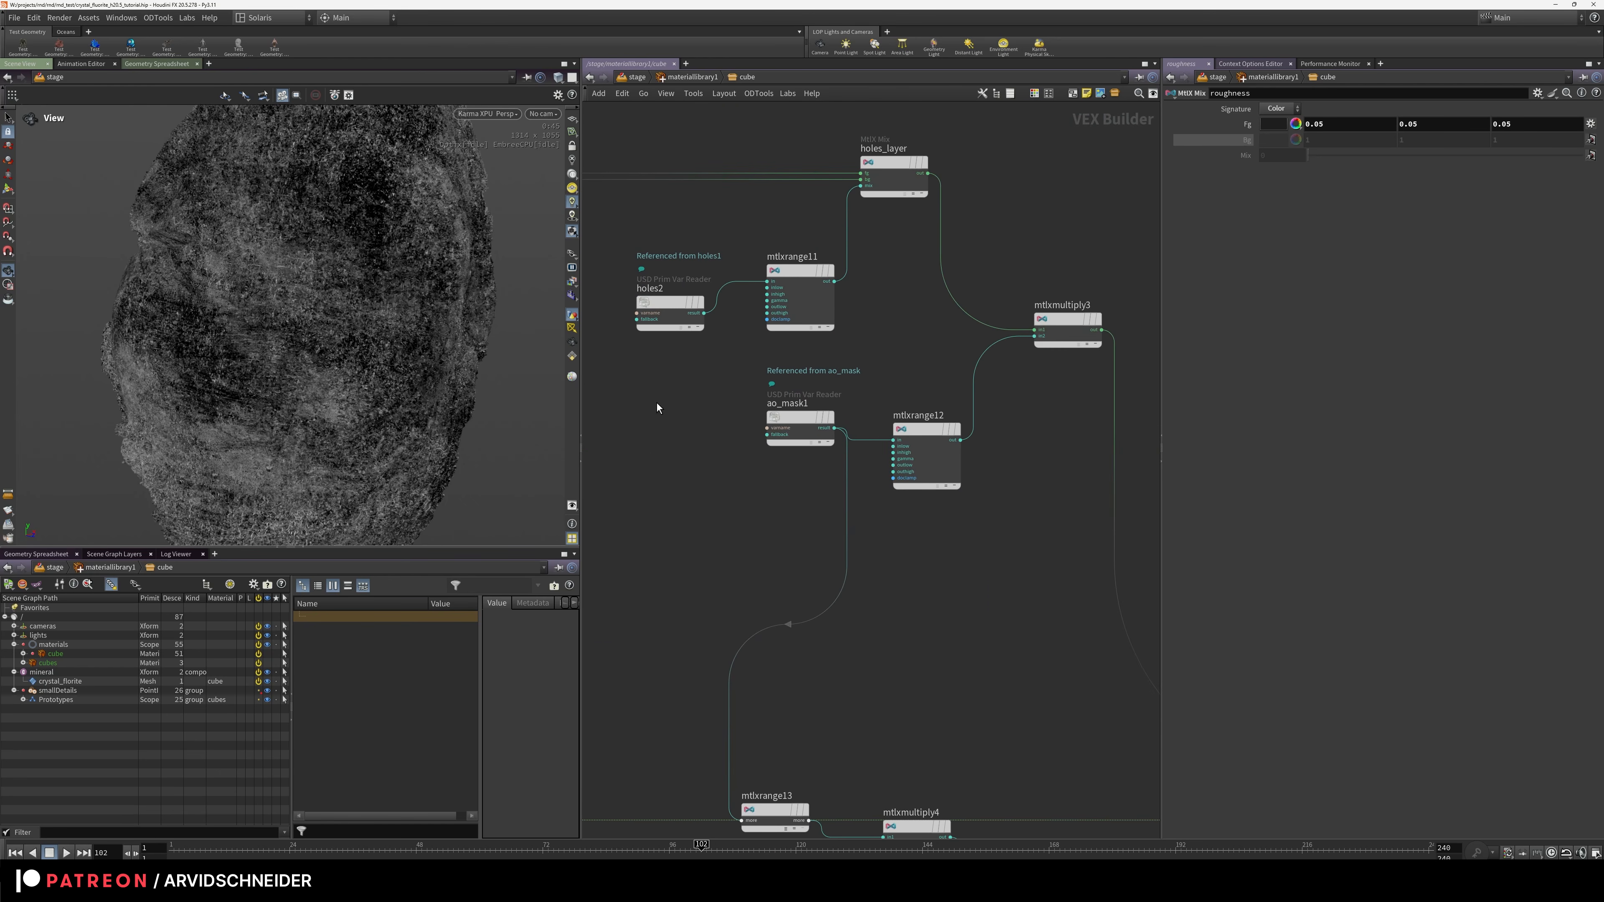
pyautogui.moveTo(659, 377); pyautogui.dragTo(610, 430, button='middle')
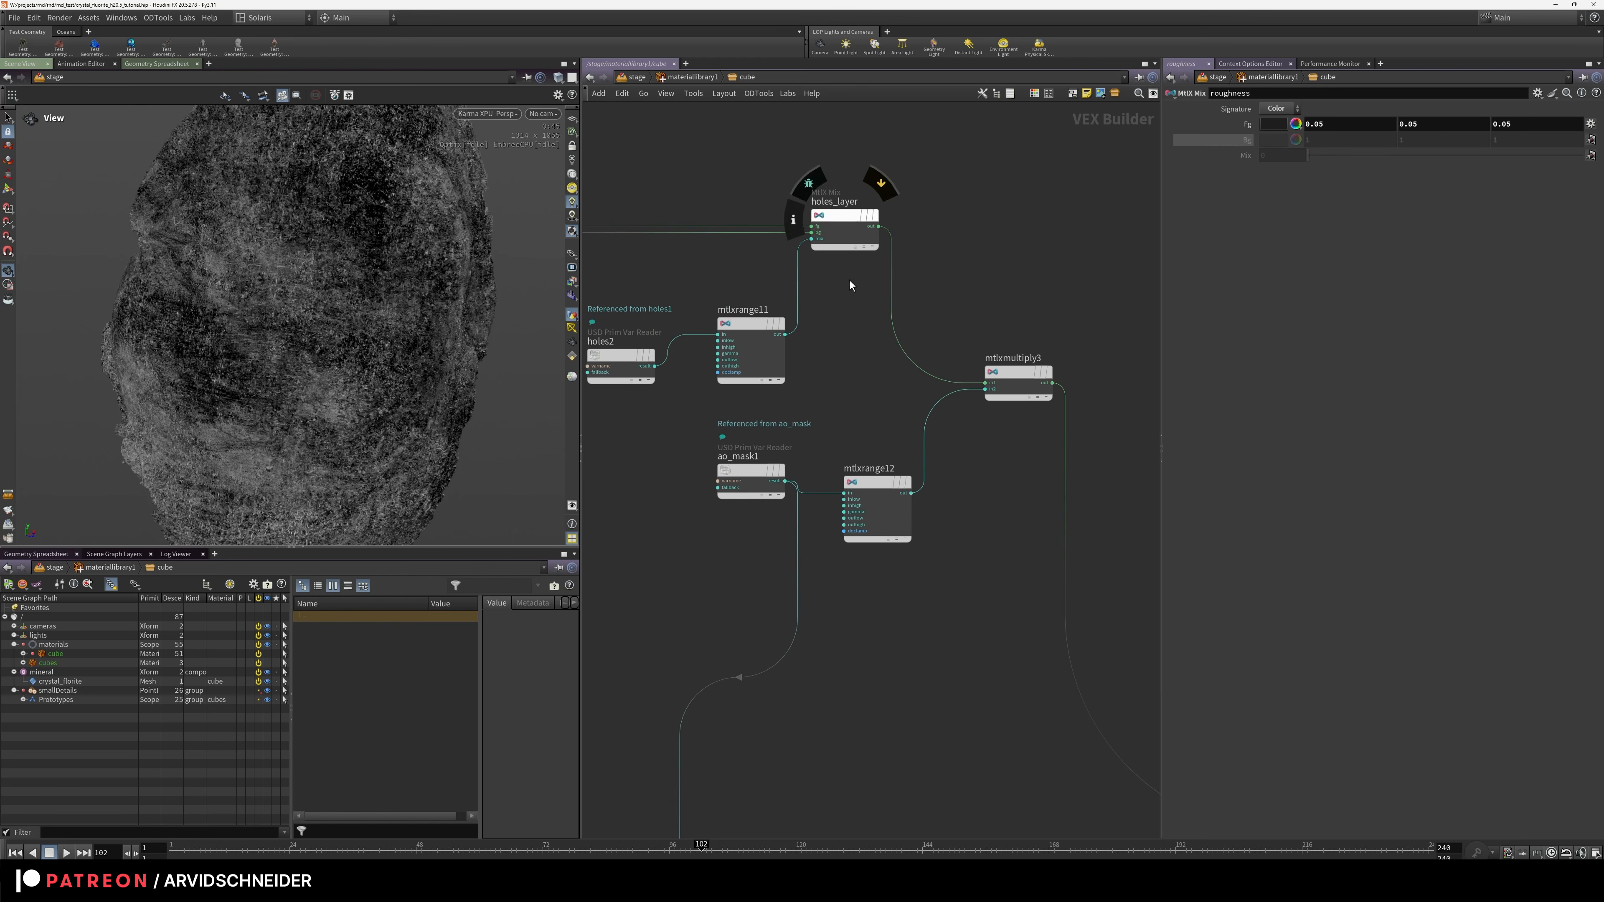
pyautogui.moveTo(885, 487)
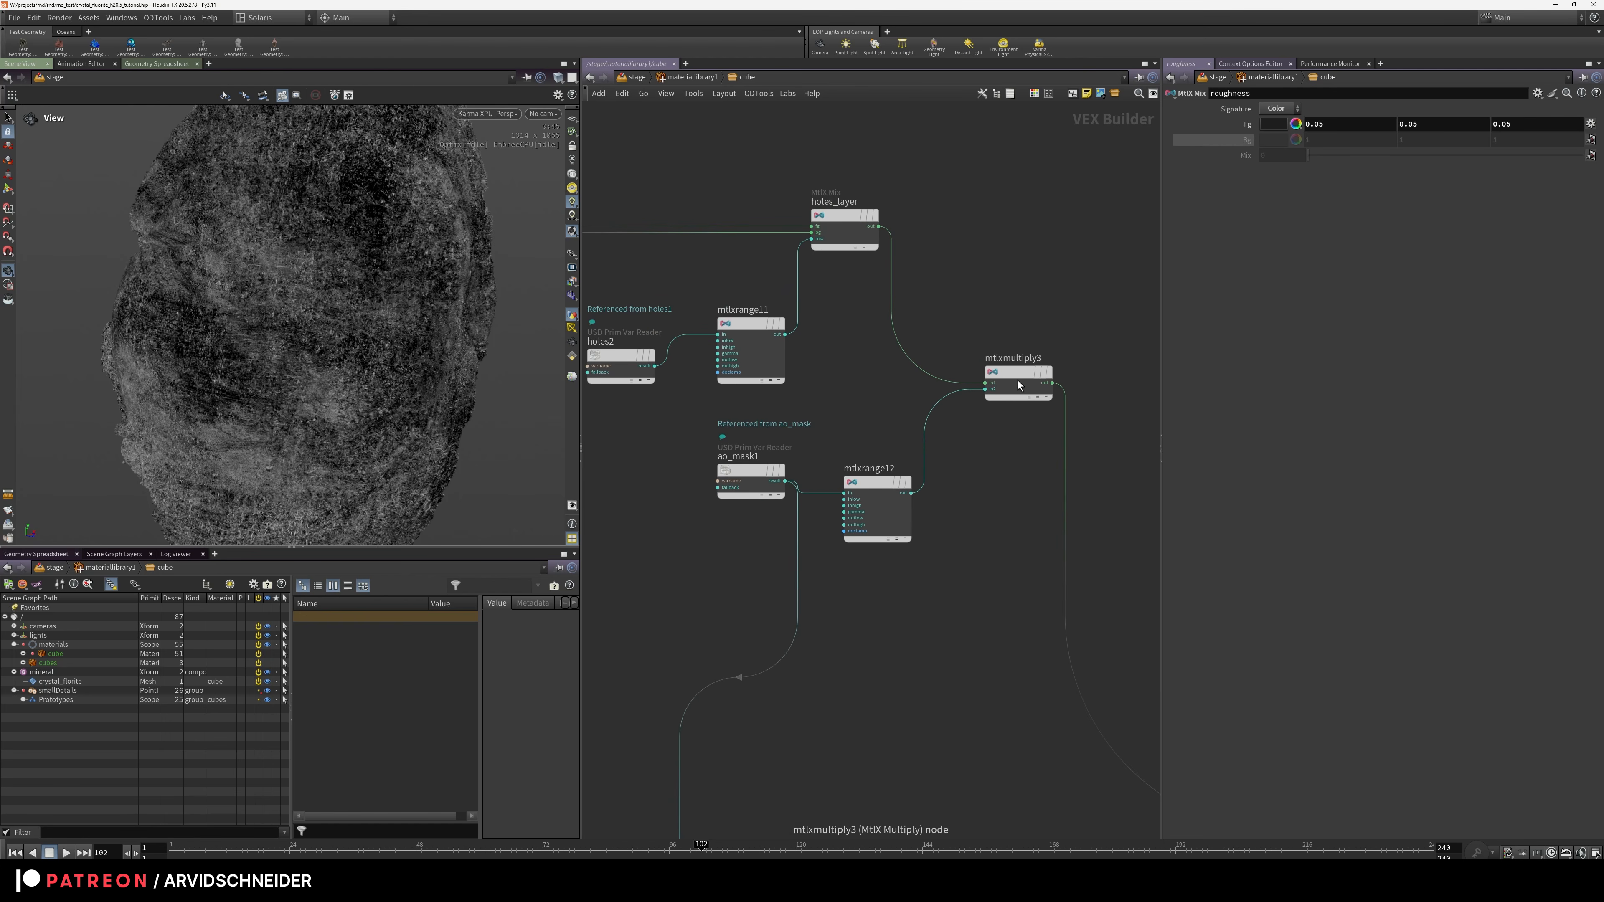
pyautogui.click(1018, 379)
pyautogui.click(871, 483)
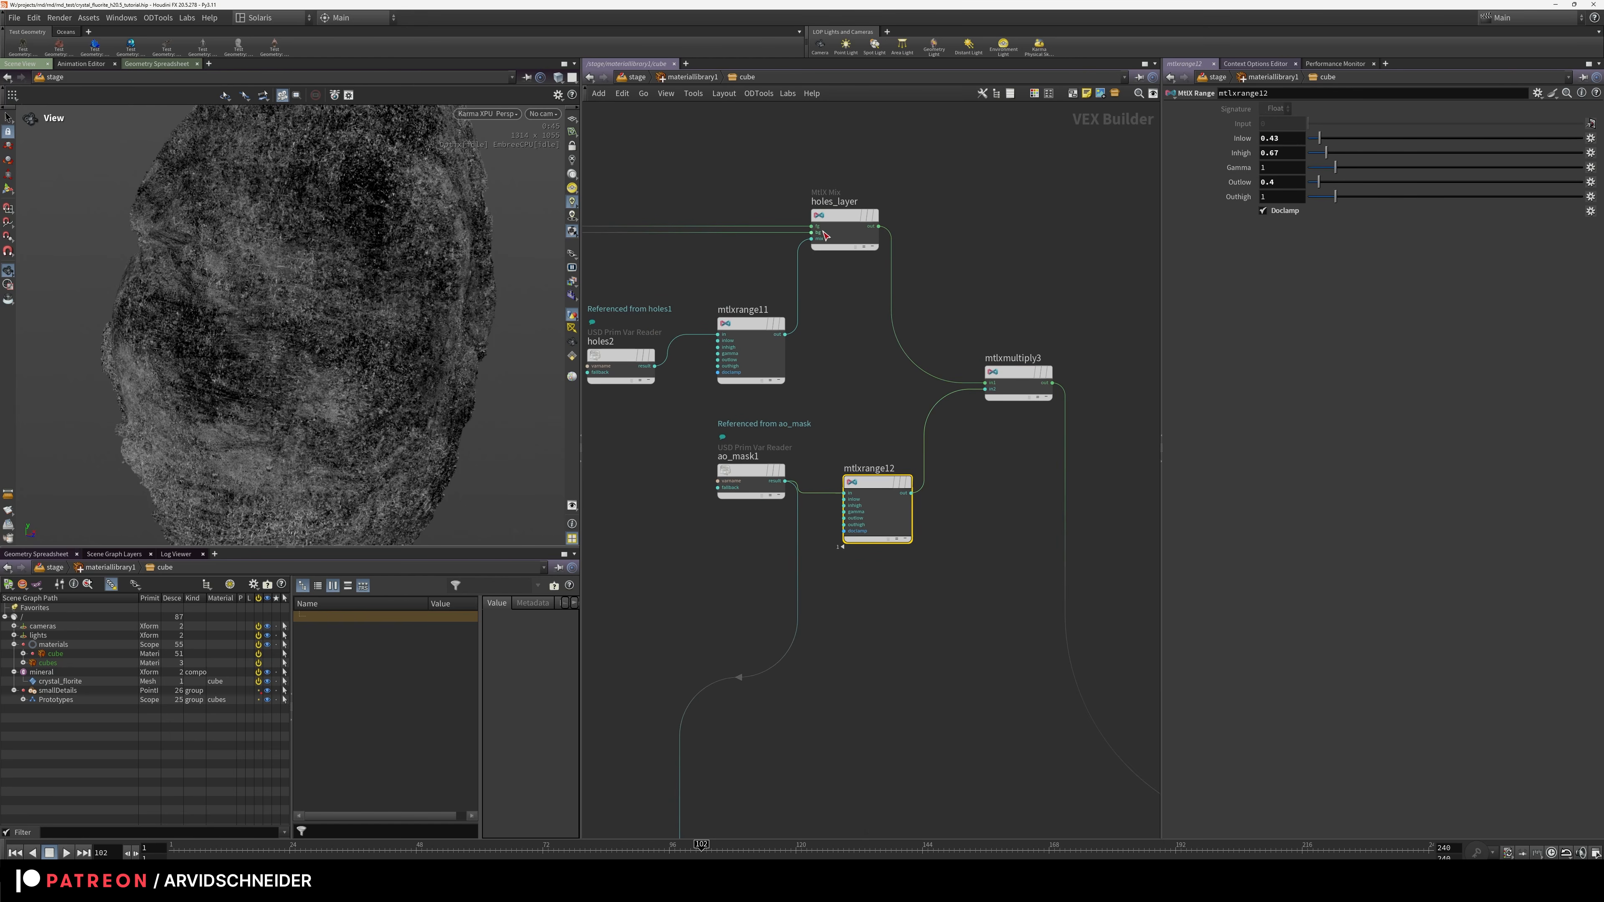
pyautogui.click(844, 216)
pyautogui.click(753, 355)
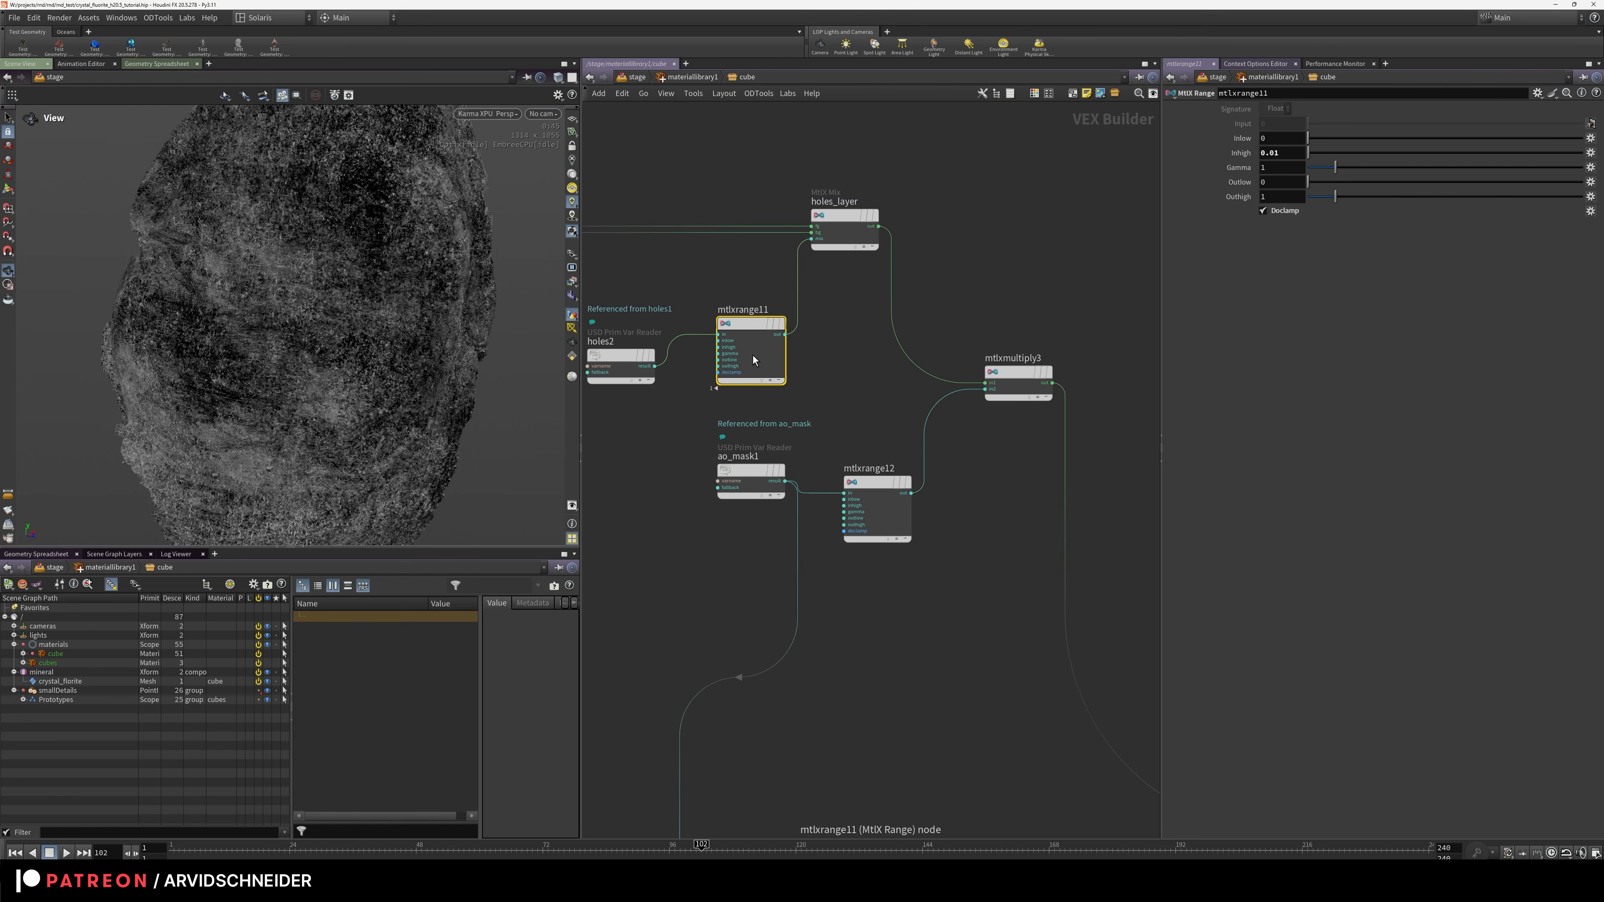
pyautogui.click(752, 473)
# Follow the mtlxmultiply3 output to the base colour input of mtlxstandard_surface2
pyautogui.scroll(-5, 765, 316)
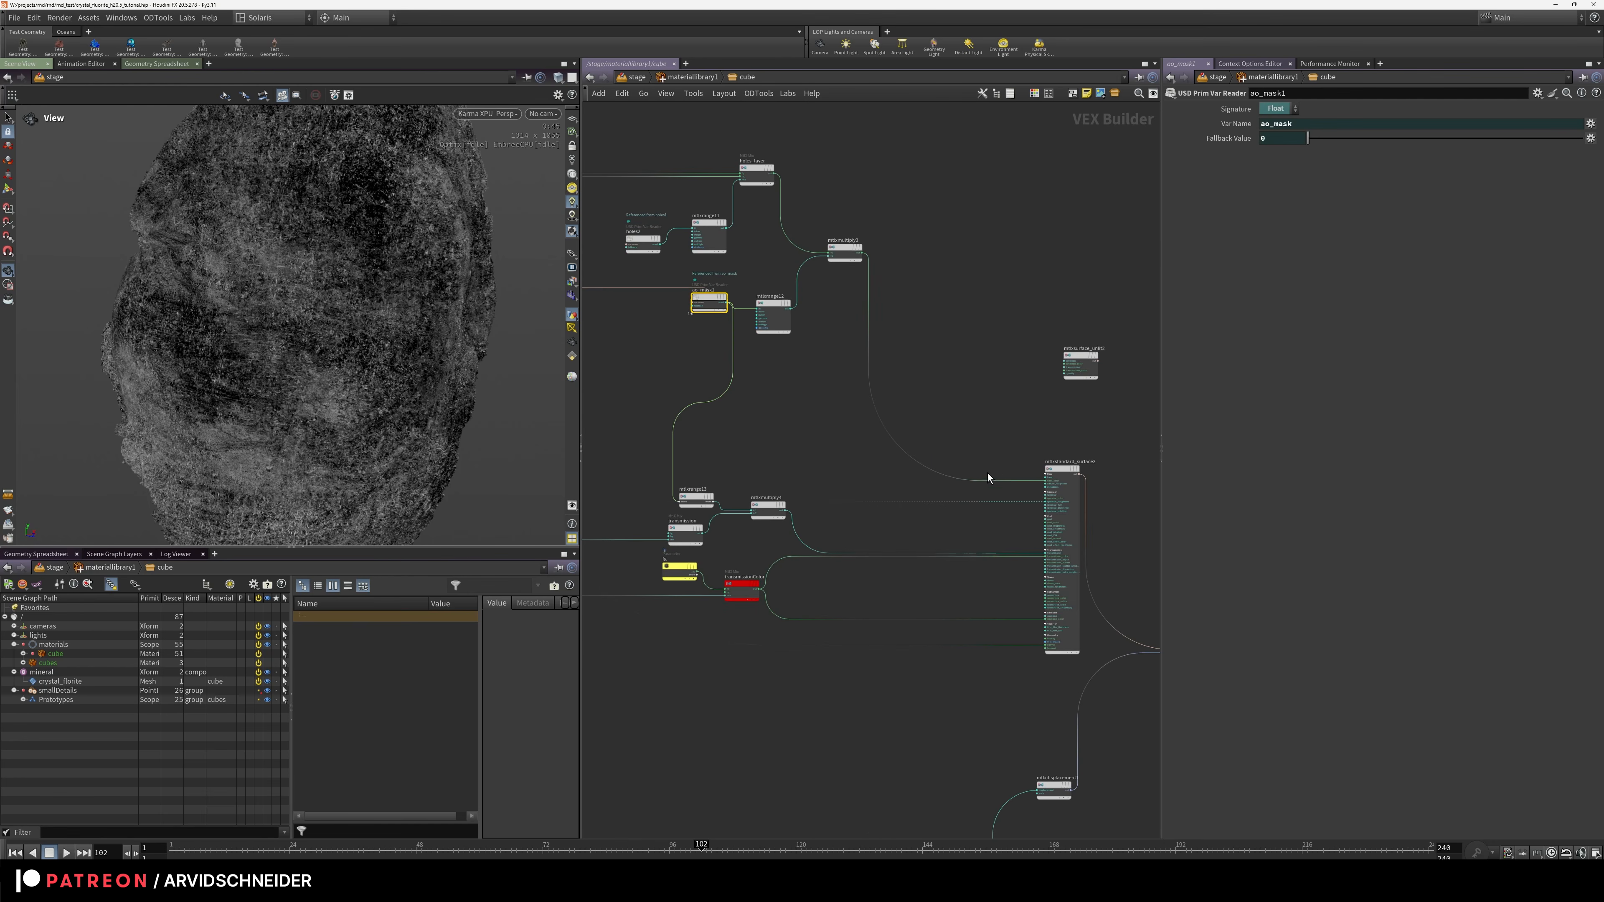
pyautogui.scroll(5, 1029, 474)
pyautogui.scroll(-4, 917, 416)
pyautogui.moveTo(917, 417); pyautogui.dragTo(1003, 424, button='middle')
pyautogui.scroll(4, 731, 359)
pyautogui.scroll(-3, 778, 500)
pyautogui.moveTo(902, 573); pyautogui.dragTo(714, 363, button='middle')
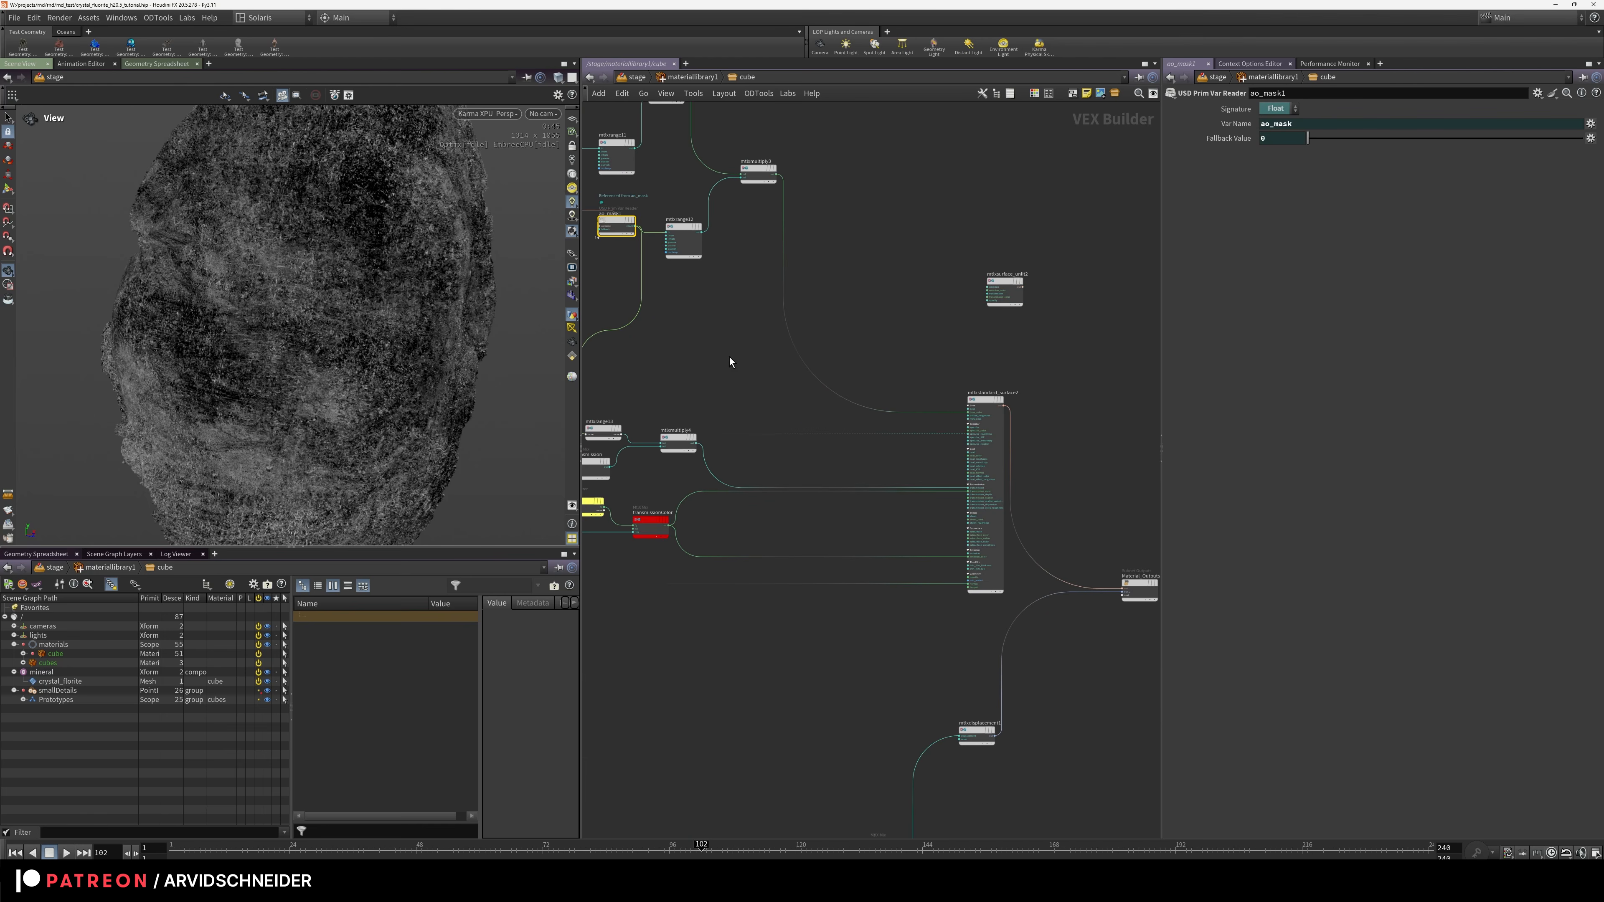
pyautogui.scroll(3, 857, 460)
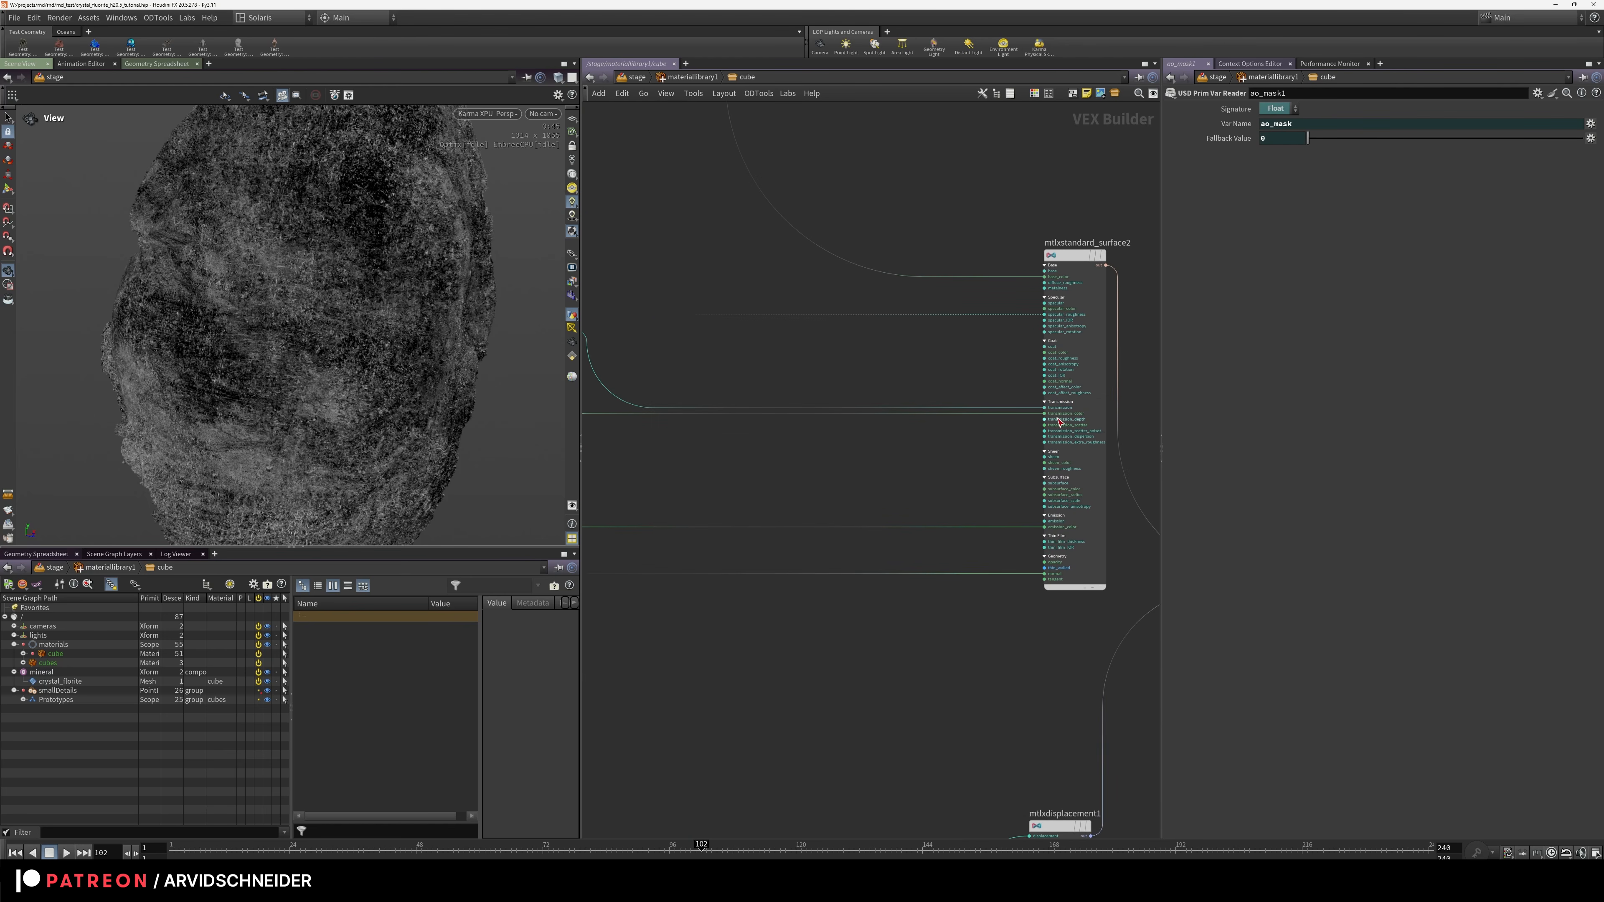
# Inspect the parameters of mtlxrange13 and the transmissionColor mix in the transmission branch
pyautogui.moveTo(767, 350); pyautogui.dragTo(1074, 392, button='middle')
pyautogui.click(724, 348)
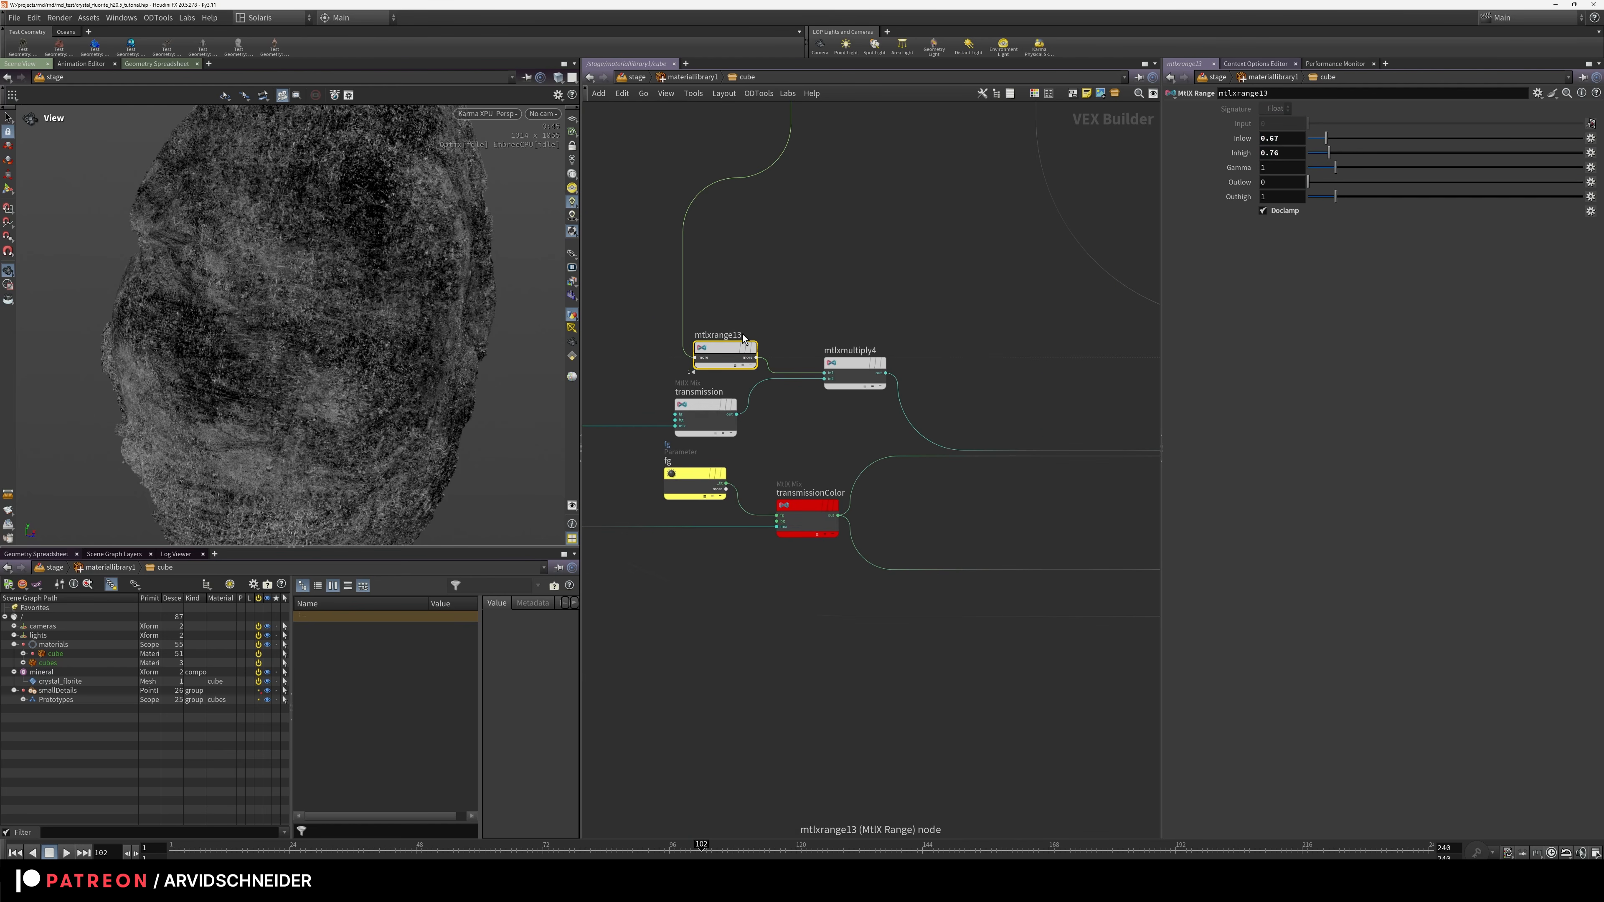
pyautogui.moveTo(736, 448); pyautogui.dragTo(807, 407, button='middle')
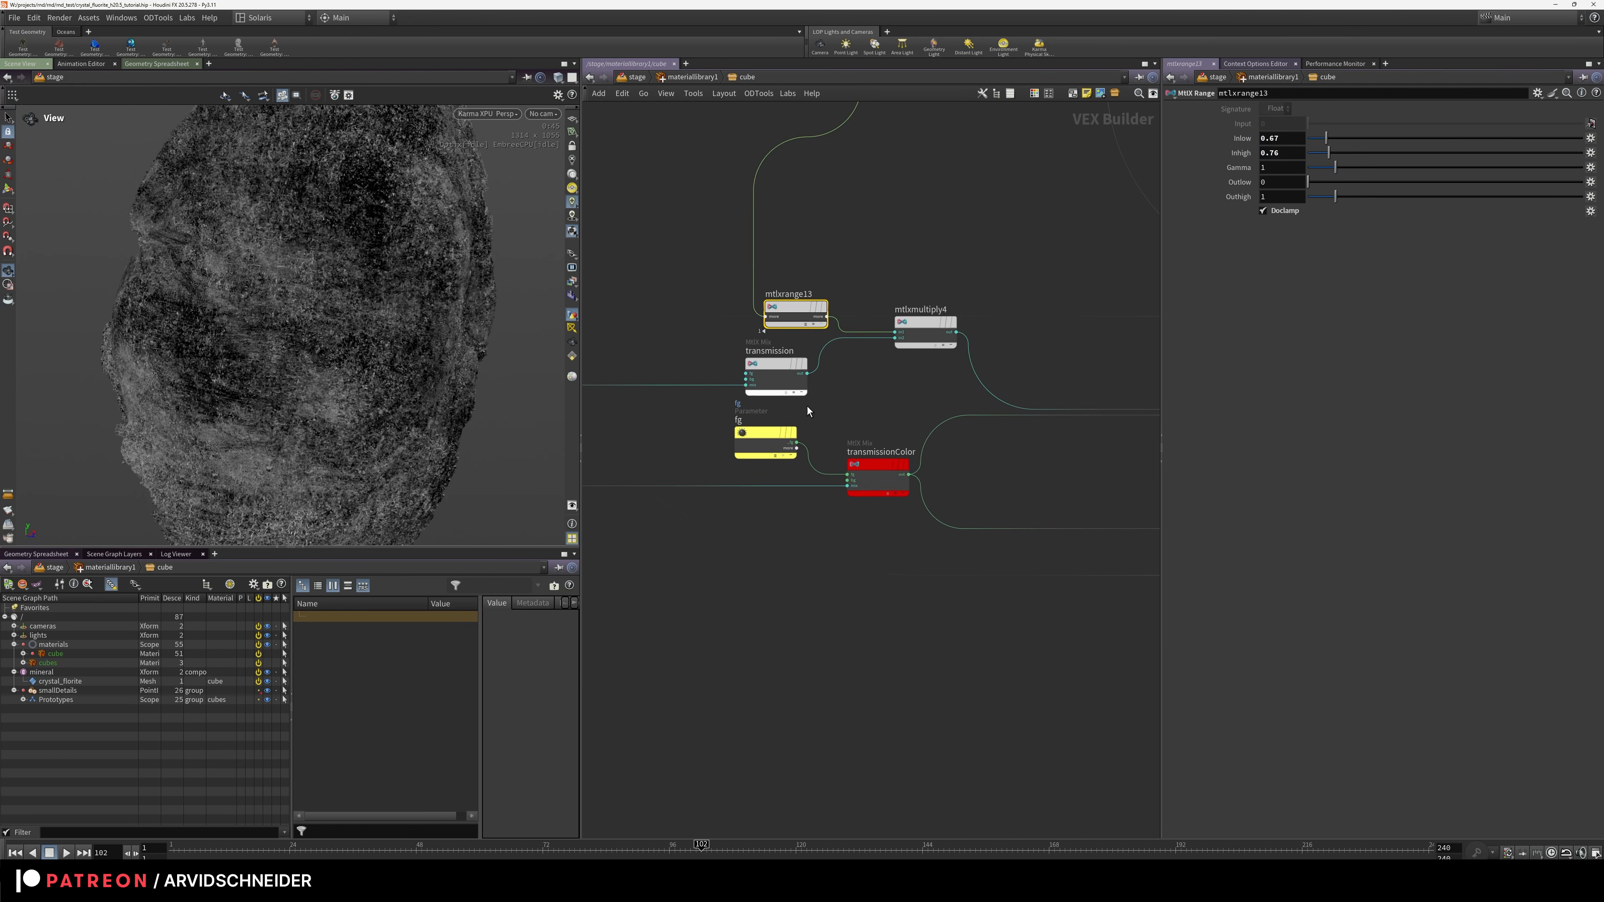
pyautogui.click(875, 471)
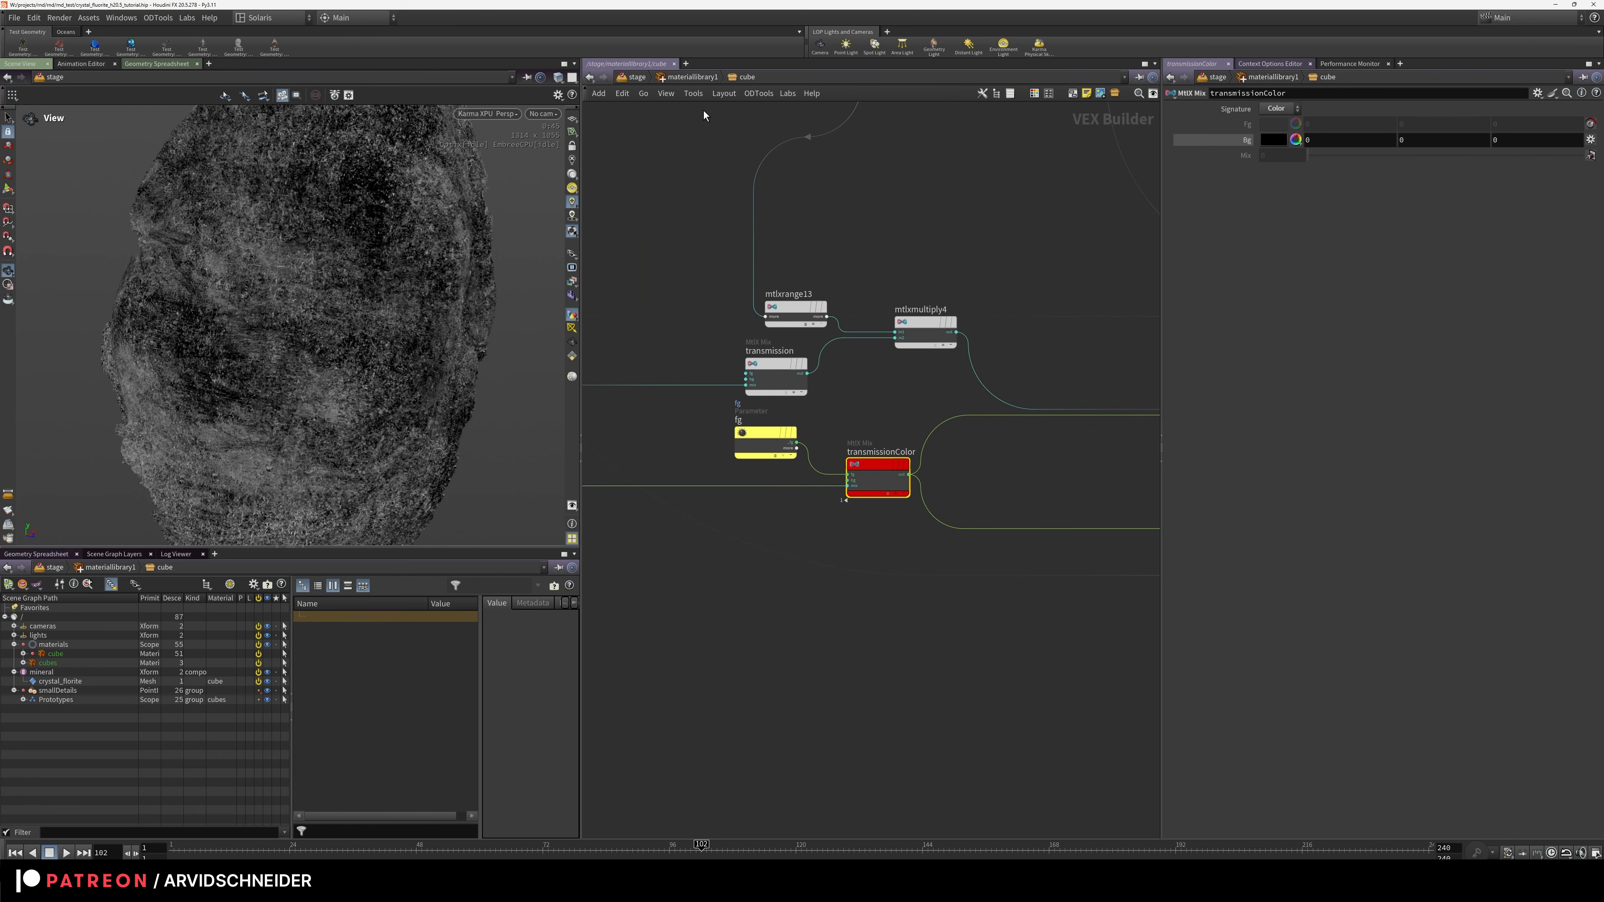
# Check the cube subnetwork's fg colour parameter in materiallibrary1, and inspect the transmission mix back inside the cube network
pyautogui.click(706, 79)
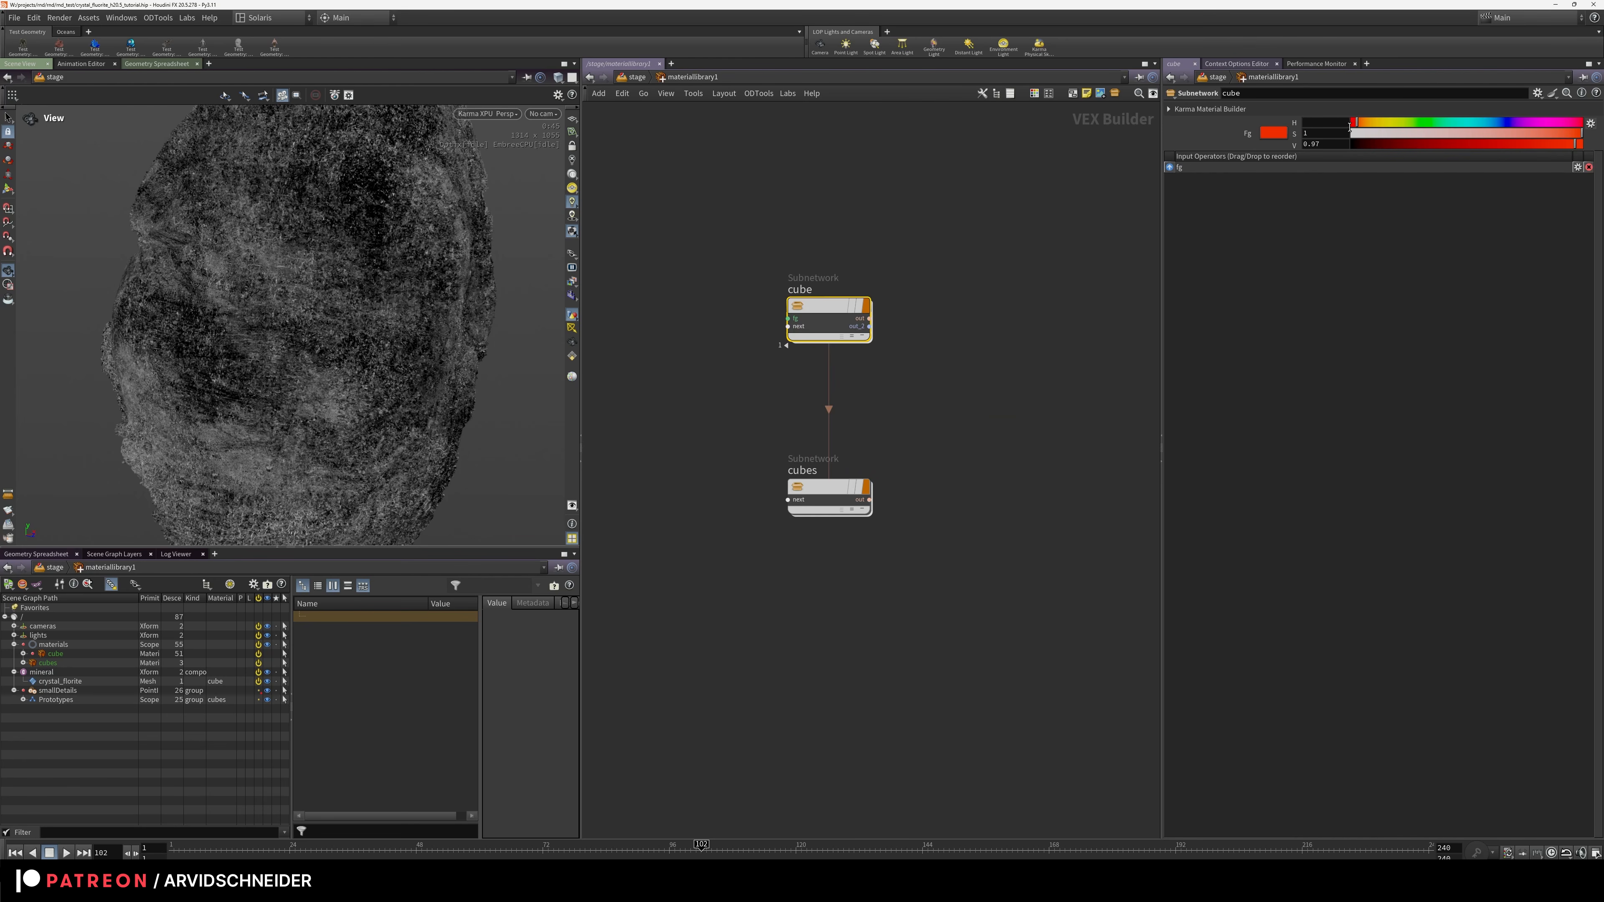
pyautogui.doubleClick(821, 310)
pyautogui.moveTo(723, 350)
pyautogui.mouseDown(button='middle')
pyautogui.moveTo(1002, 243)
pyautogui.moveTo(1125, 269)
pyautogui.mouseUp(button='middle')
pyautogui.click(884, 321)
pyautogui.moveTo(672, 319)
pyautogui.mouseDown(button='middle')
pyautogui.moveTo(977, 332)
pyautogui.moveTo(904, 437)
pyautogui.mouseUp(button='middle')
pyautogui.moveTo(1035, 279); pyautogui.dragTo(572, 254, button='middle')
pyautogui.scroll(4, 961, 356)
pyautogui.moveTo(962, 356); pyautogui.dragTo(831, 329, button='middle')
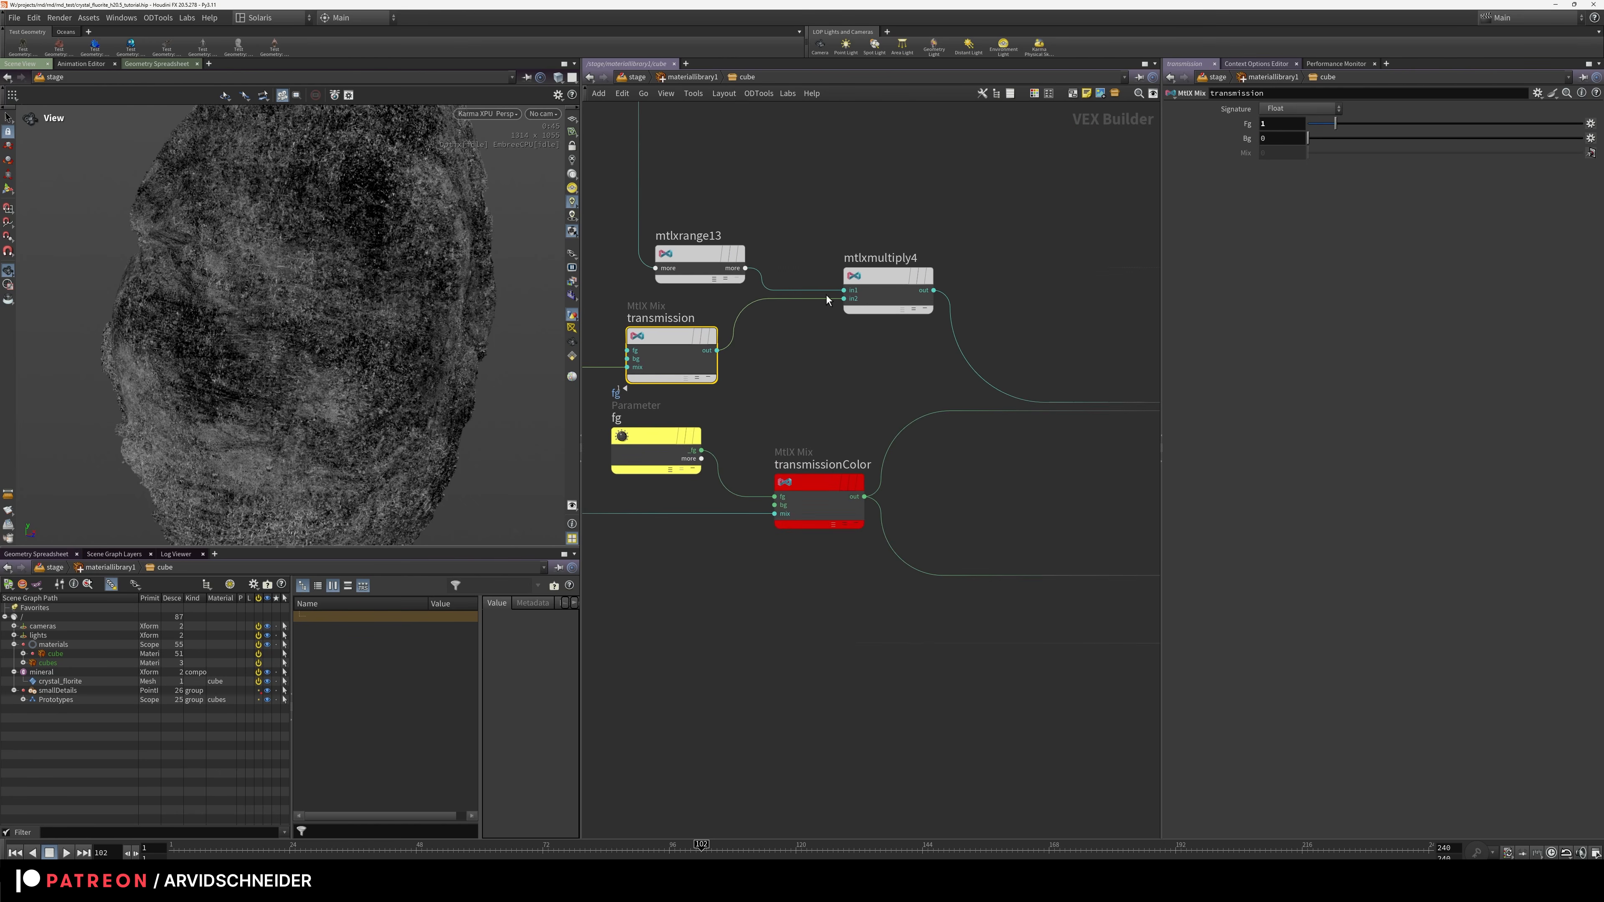
# Examine which inputs of mtlxstandard_surface2 are connected, from base colour and roughness through transmission to emission and normal
pyautogui.scroll(-4, 852, 389)
pyautogui.moveTo(1005, 318); pyautogui.dragTo(655, 300, button='middle')
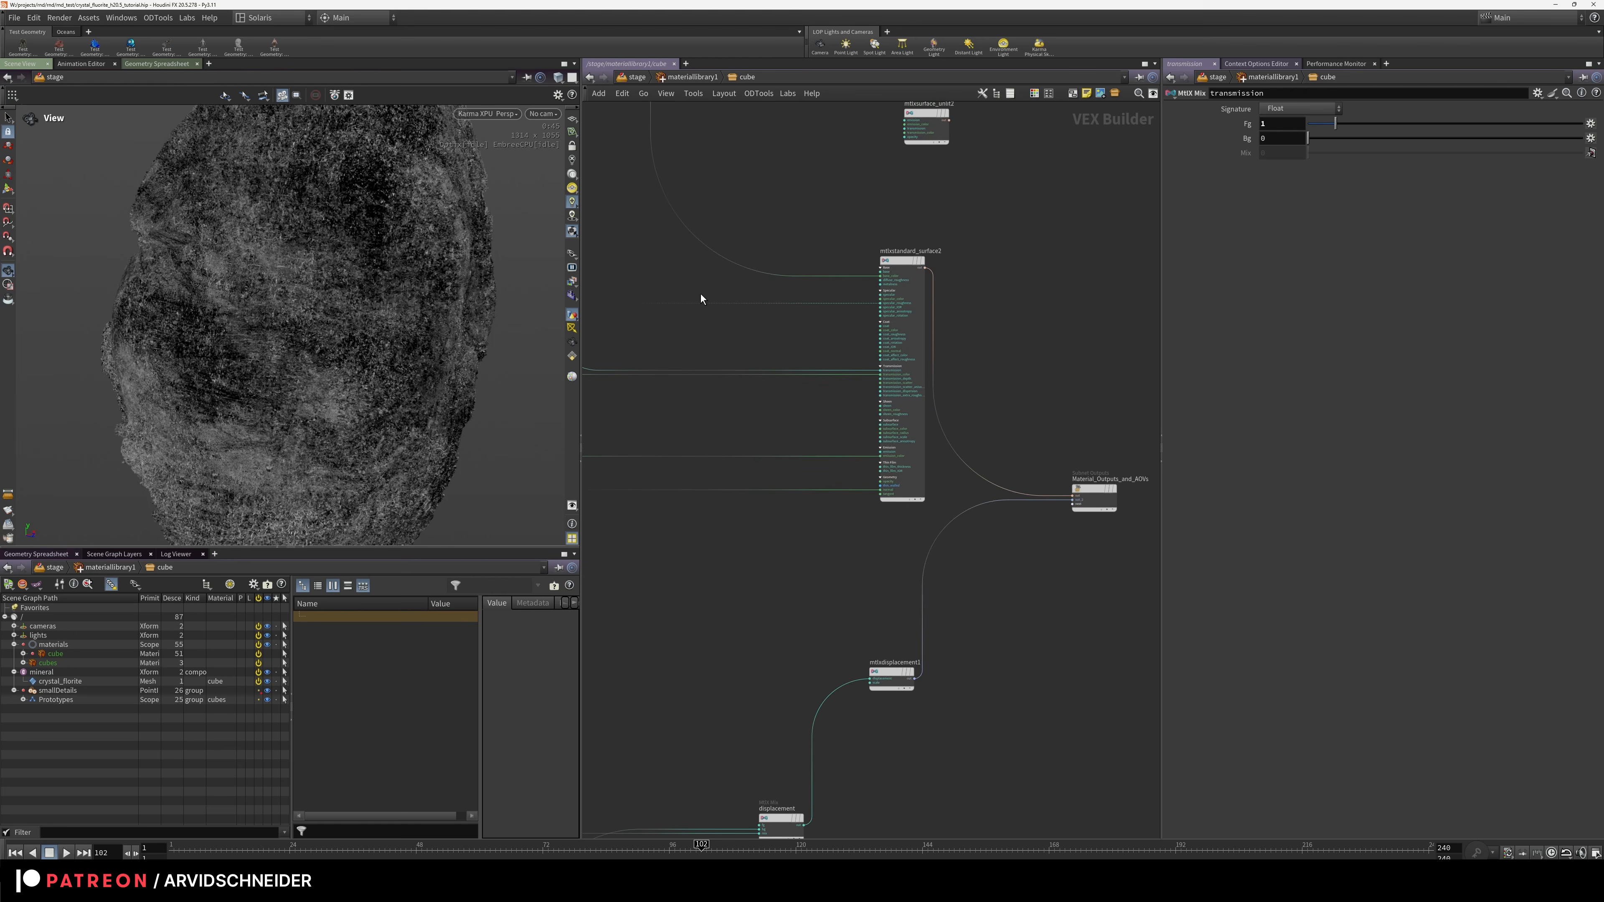
pyautogui.scroll(6, 861, 409)
pyautogui.moveTo(866, 387); pyautogui.dragTo(778, 568, button='middle')
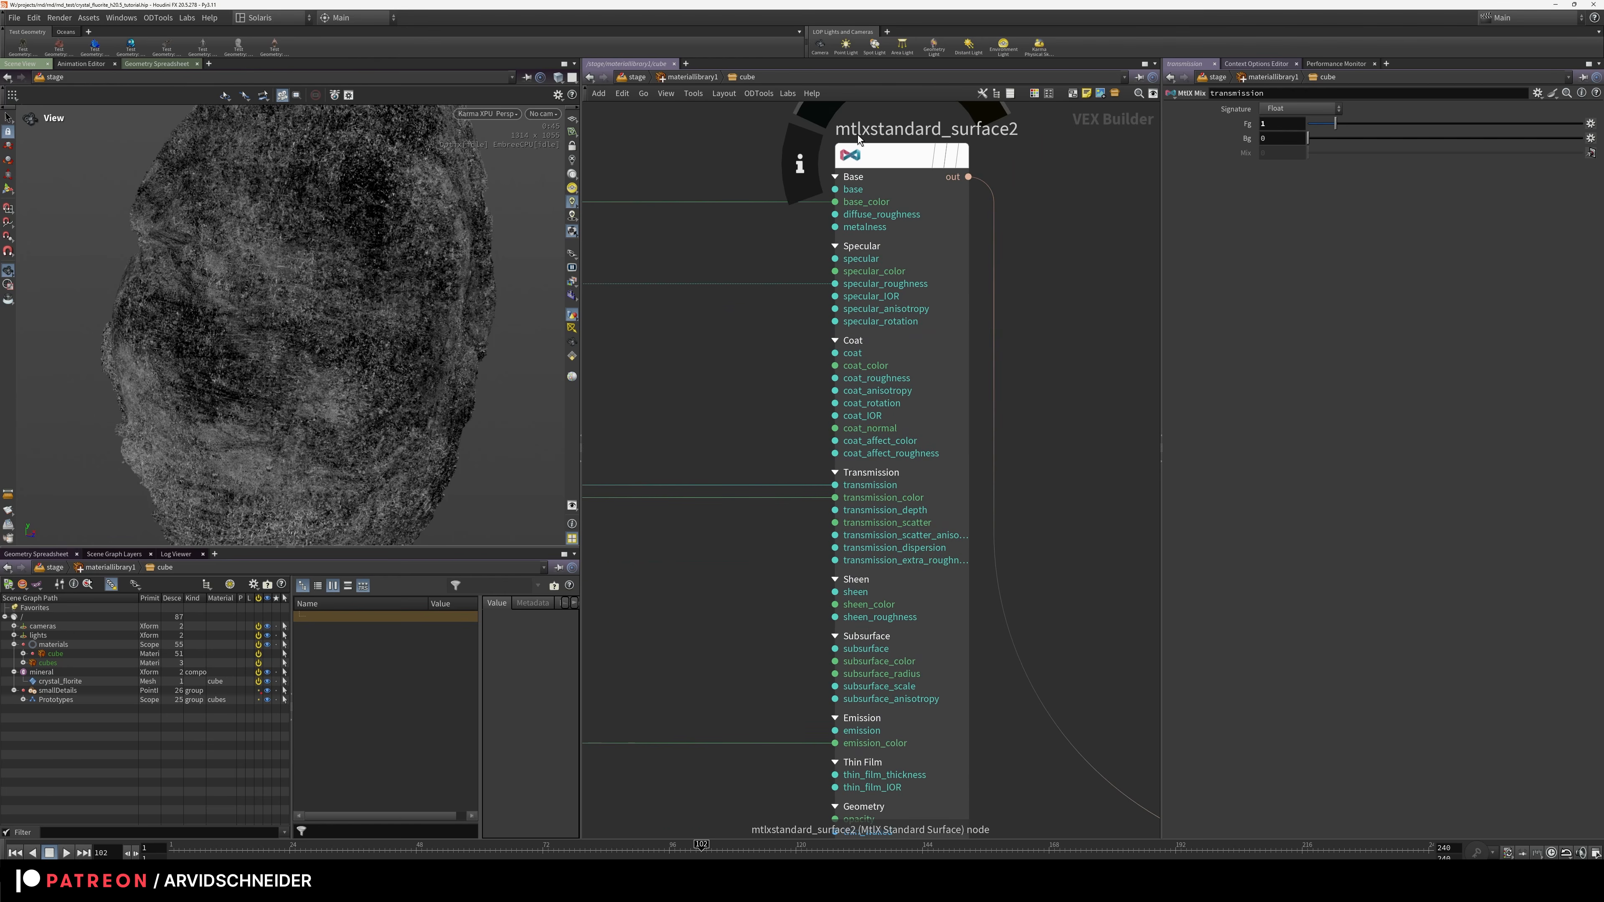
pyautogui.moveTo(783, 619); pyautogui.dragTo(1091, 340, button='middle')
pyautogui.scroll(-4, 830, 391)
pyautogui.moveTo(841, 316); pyautogui.dragTo(638, 317, button='middle')
pyautogui.moveTo(840, 315); pyautogui.dragTo(701, 306, button='middle')
pyautogui.scroll(4, 807, 341)
pyautogui.scroll(1, 808, 341)
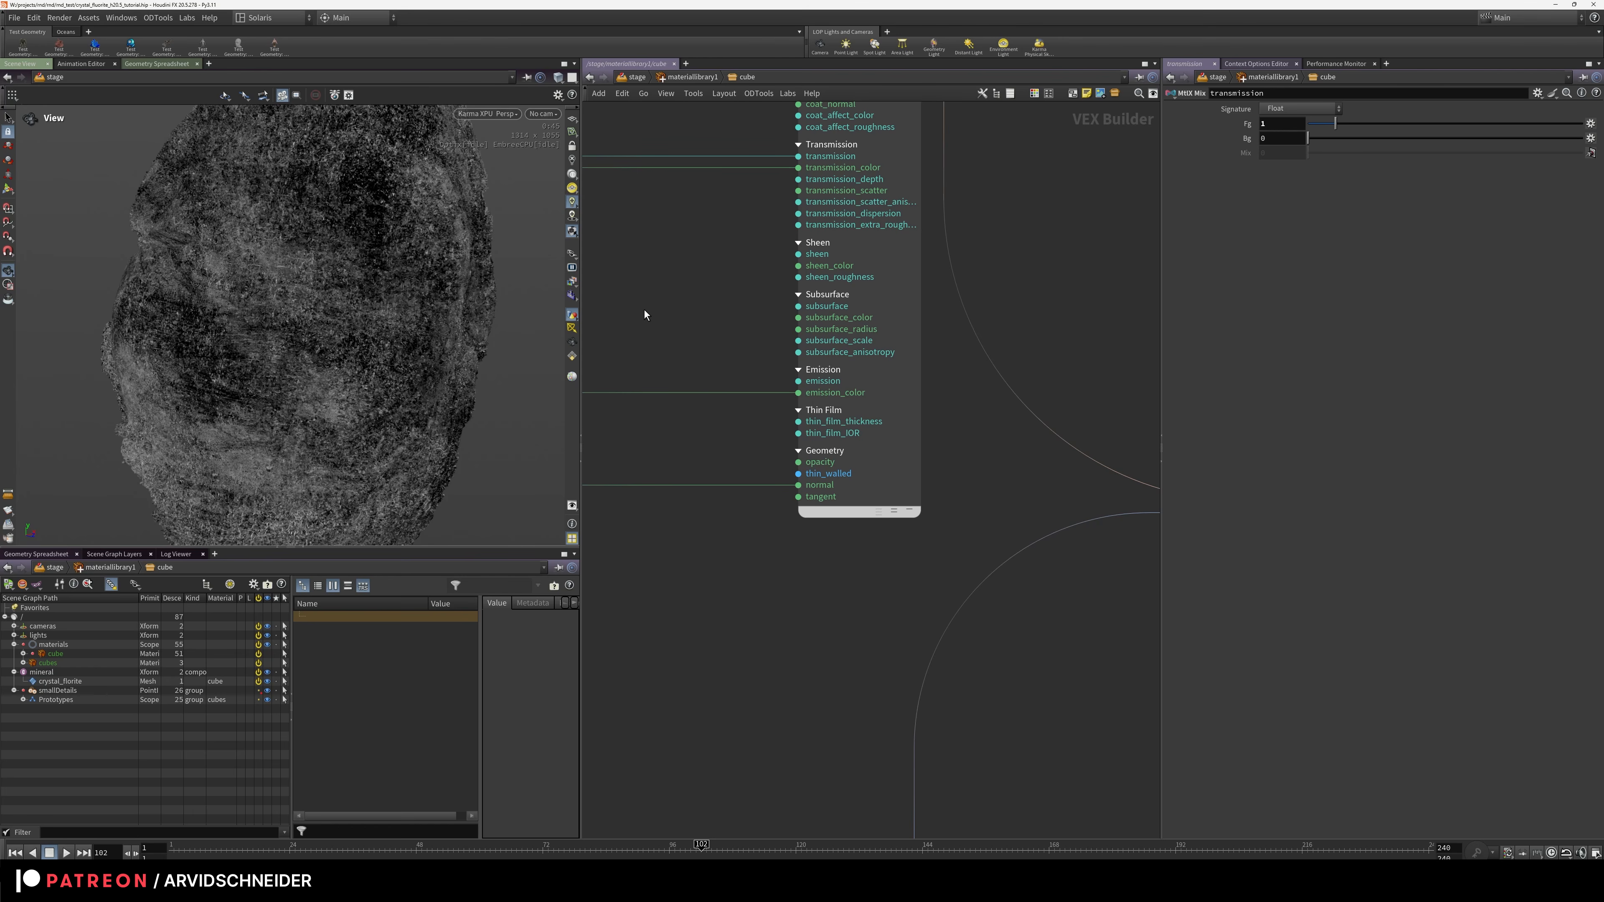
pyautogui.moveTo(676, 338); pyautogui.dragTo(748, 300, button='middle')
# Trace the shader network back to the bump branches combined in mtlxnormalmap2
pyautogui.scroll(-5, 761, 384)
pyautogui.moveTo(702, 382); pyautogui.dragTo(1043, 404, button='middle')
pyautogui.moveTo(667, 402); pyautogui.dragTo(1103, 495, button='middle')
pyautogui.moveTo(823, 309); pyautogui.dragTo(867, 683, button='middle')
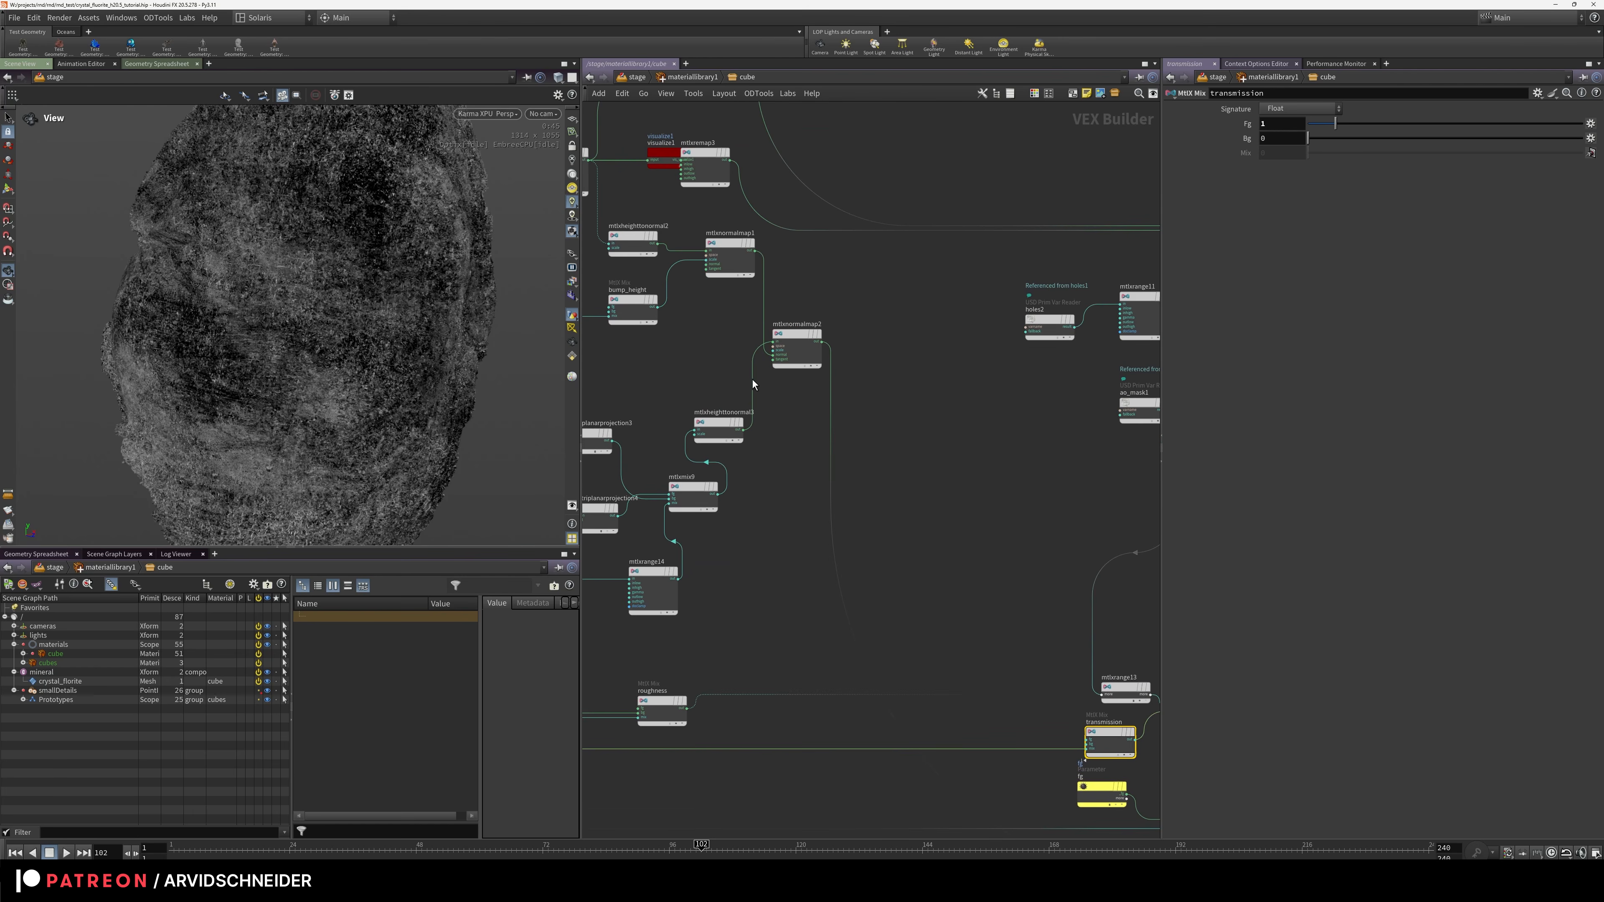
# Locate the rest3 and mtlxmultiply7 noise chain and inspect the parameters of mtlxfractal3d1
pyautogui.moveTo(1112, 487); pyautogui.dragTo(606, 299, button='middle')
pyautogui.moveTo(973, 331); pyautogui.dragTo(660, 252, button='middle')
pyautogui.moveTo(632, 727); pyautogui.dragTo(1086, 329, button='middle')
pyautogui.moveTo(981, 450); pyautogui.dragTo(606, 559, button='middle')
pyautogui.moveTo(832, 268); pyautogui.dragTo(644, 488, button='middle')
pyautogui.moveTo(616, 610); pyautogui.dragTo(1022, 377, button='middle')
pyautogui.scroll(5, 766, 564)
pyautogui.moveTo(600, 490); pyautogui.dragTo(1074, 189, button='middle')
pyautogui.moveTo(880, 278); pyautogui.dragTo(1023, 508, button='middle')
pyautogui.moveTo(908, 338); pyautogui.dragTo(843, 298, button='middle')
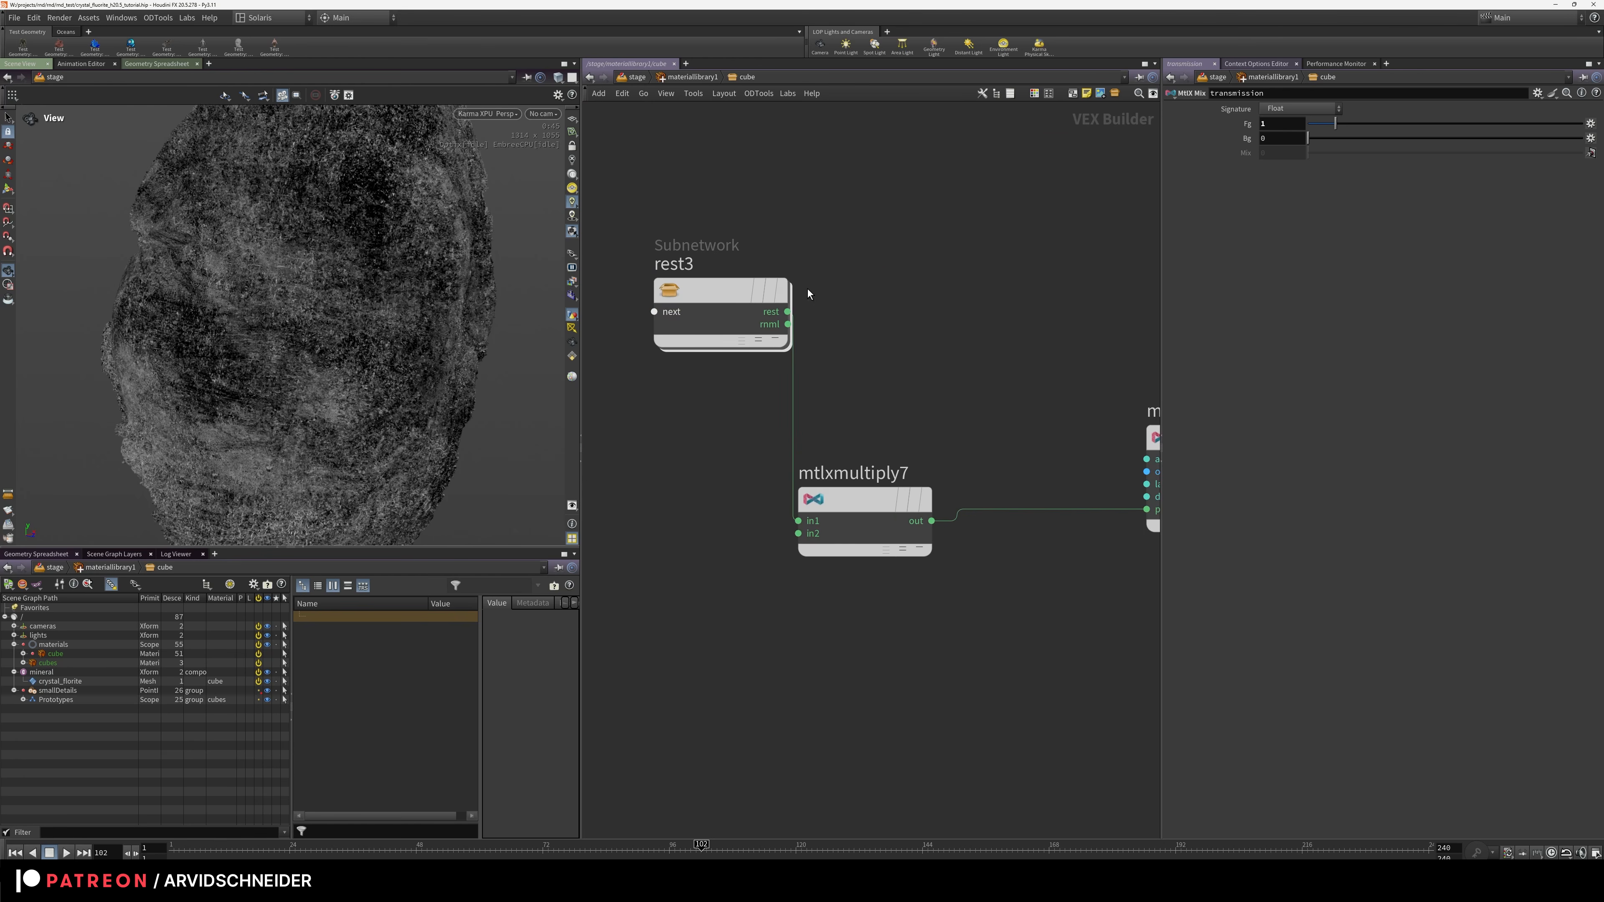
pyautogui.moveTo(977, 346); pyautogui.dragTo(819, 312, button='middle')
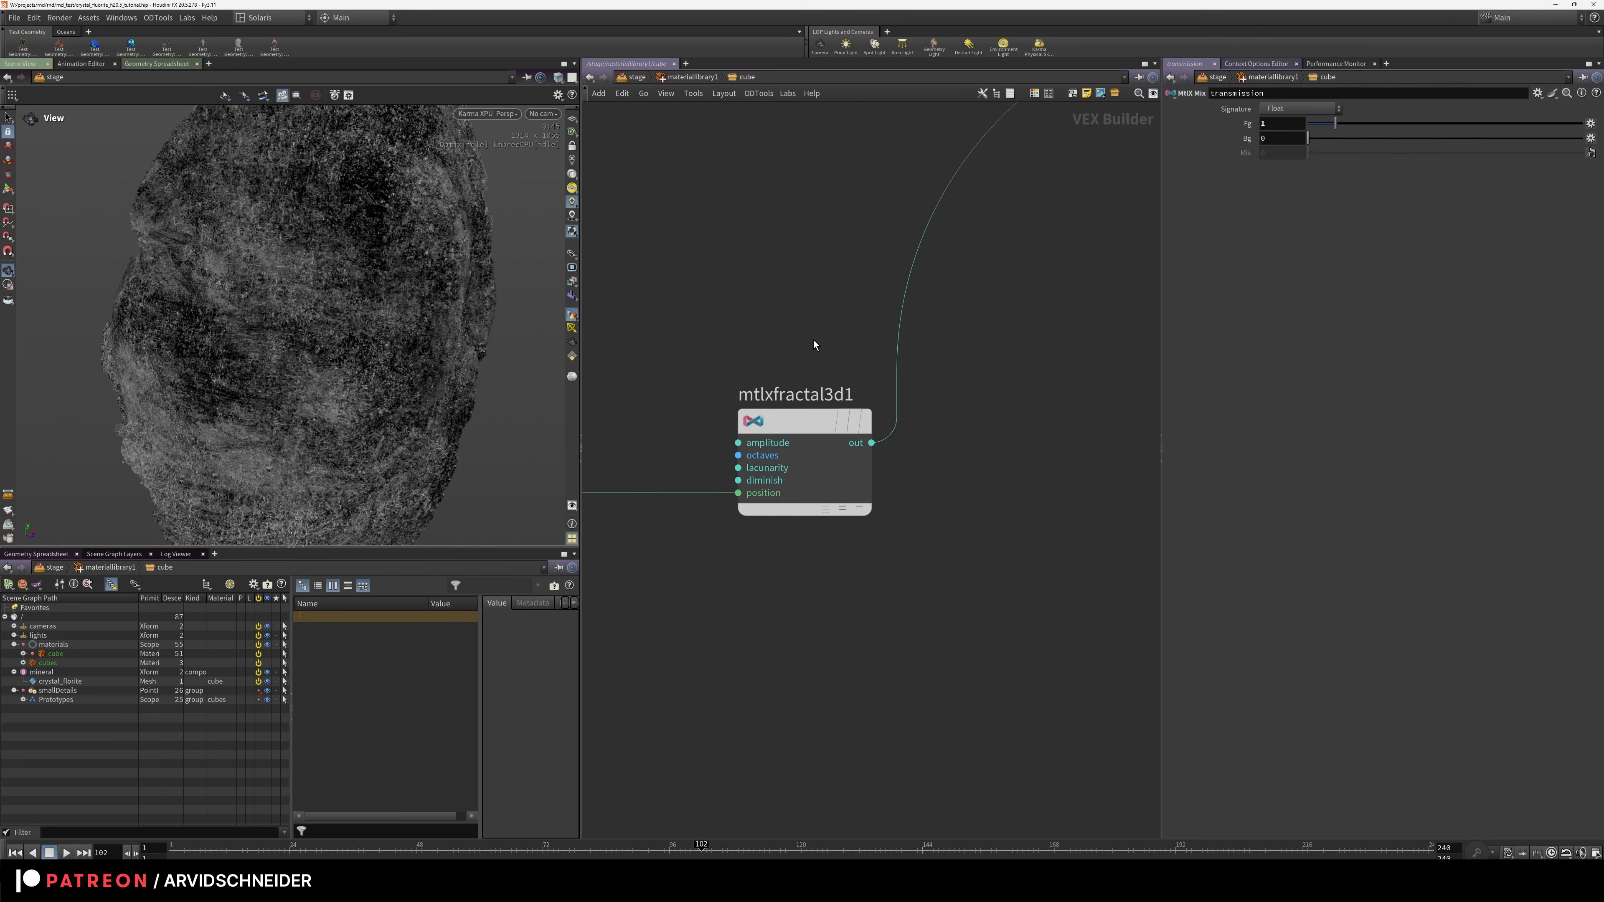
pyautogui.click(794, 420)
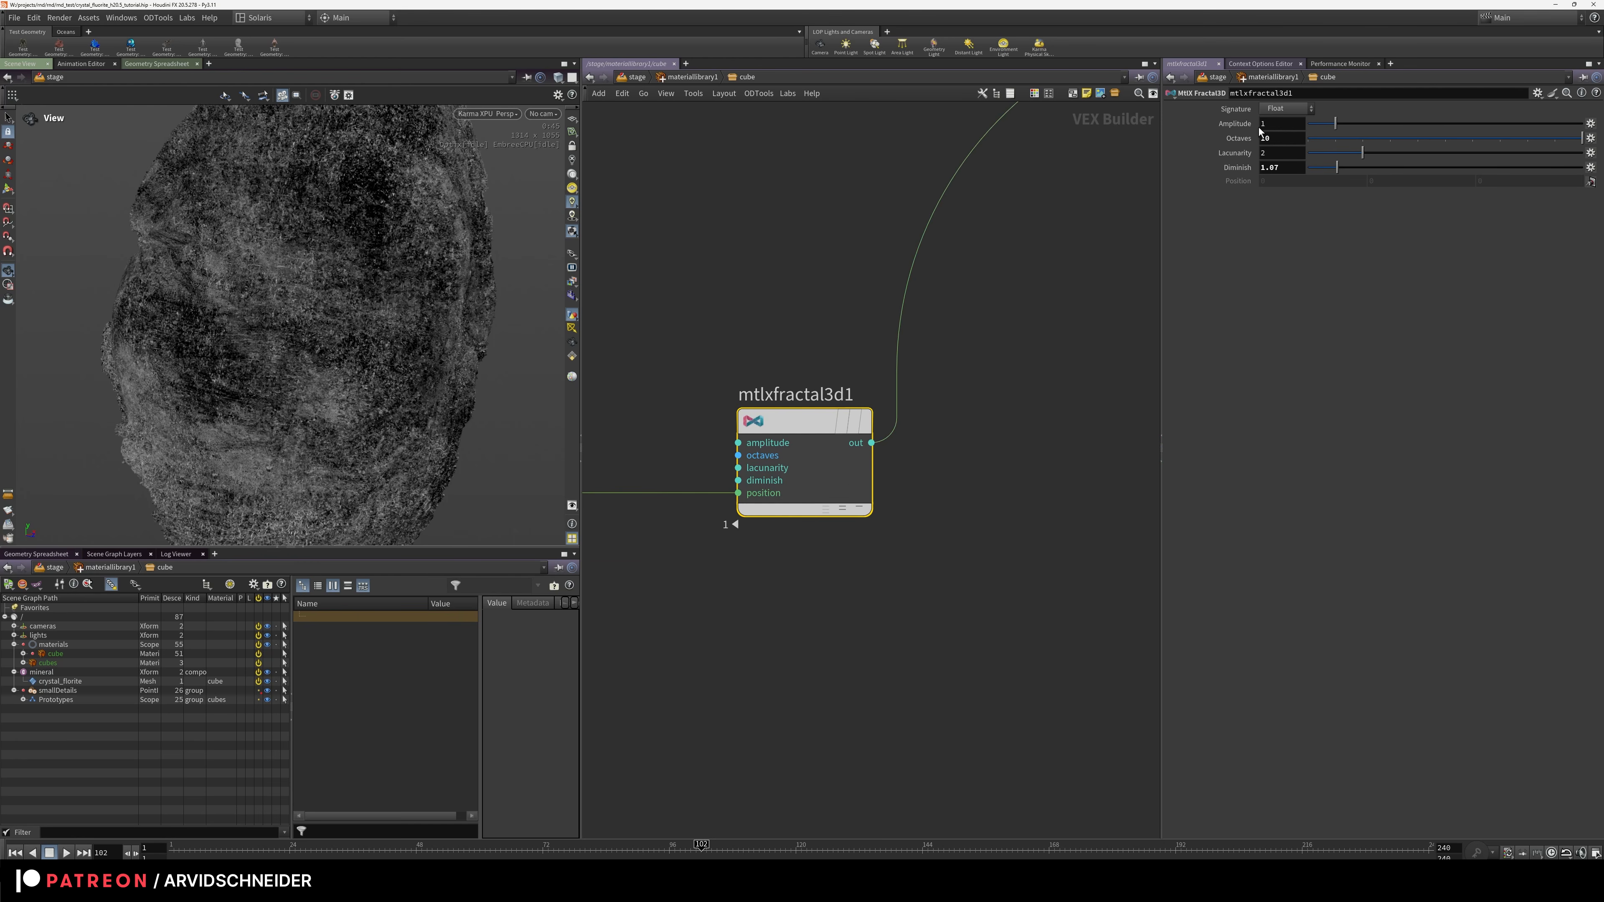
# Trace the fractal noise chain from rest3 and mtlxmultiply7 onward through the cube network
pyautogui.moveTo(858, 276); pyautogui.dragTo(1202, 176, button='middle')
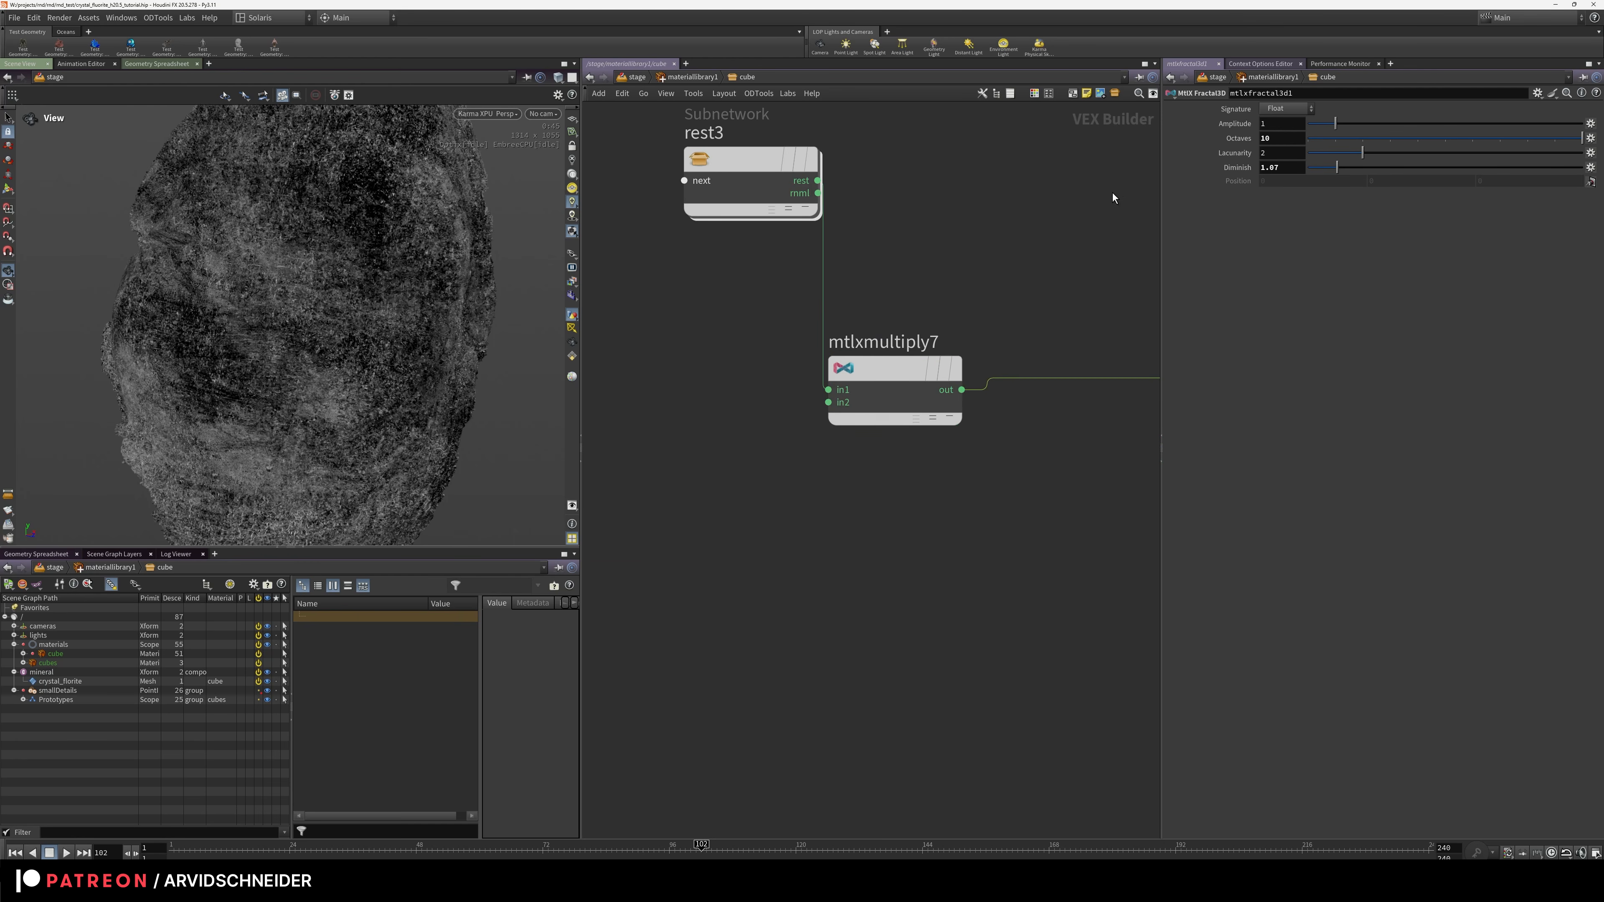
pyautogui.moveTo(1111, 193); pyautogui.dragTo(744, 316, button='middle')
pyautogui.moveTo(1032, 244); pyautogui.dragTo(727, 504, button='middle')
pyautogui.moveTo(1011, 338); pyautogui.dragTo(595, 392, button='middle')
pyautogui.moveTo(827, 223); pyautogui.dragTo(838, 337, button='middle')
pyautogui.moveTo(994, 250); pyautogui.dragTo(656, 630, button='middle')
pyautogui.scroll(-2, 810, 499)
pyautogui.moveTo(811, 499); pyautogui.dragTo(938, 363, button='middle')
# Open the cubes material network and review the mtlxstandard_surface1 parameters, including the specular index of refraction
pyautogui.click(954, 276)
pyautogui.moveTo(1119, 202); pyautogui.dragTo(935, 562, button='middle')
pyautogui.moveTo(1124, 322); pyautogui.dragTo(793, 473, button='middle')
pyautogui.scroll(2, 731, 489)
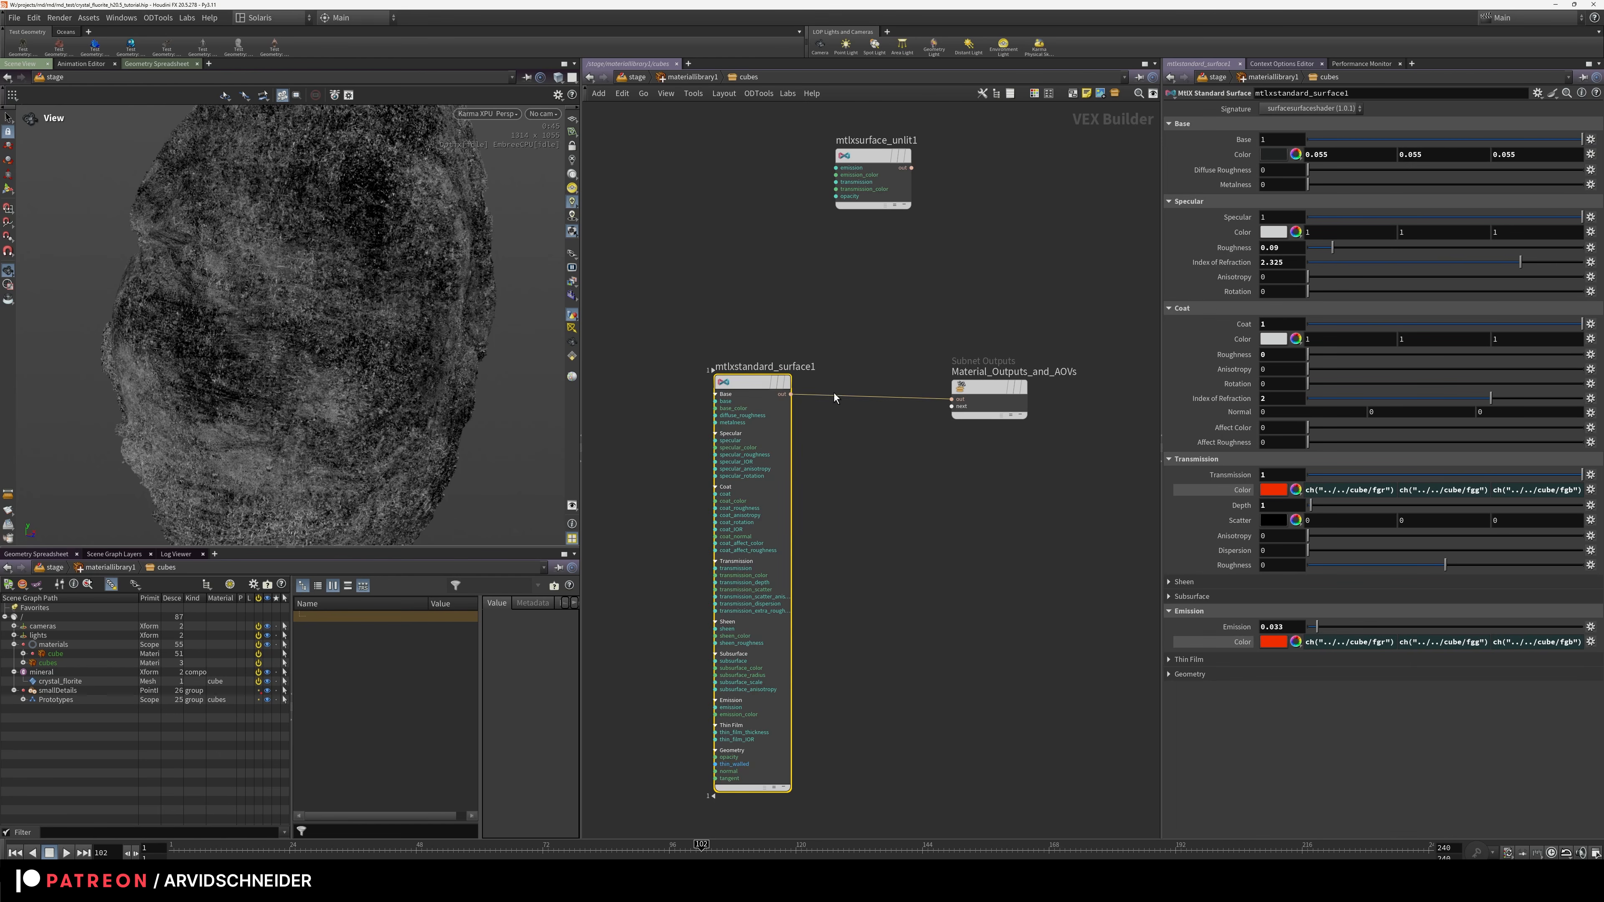
pyautogui.moveTo(756, 395)
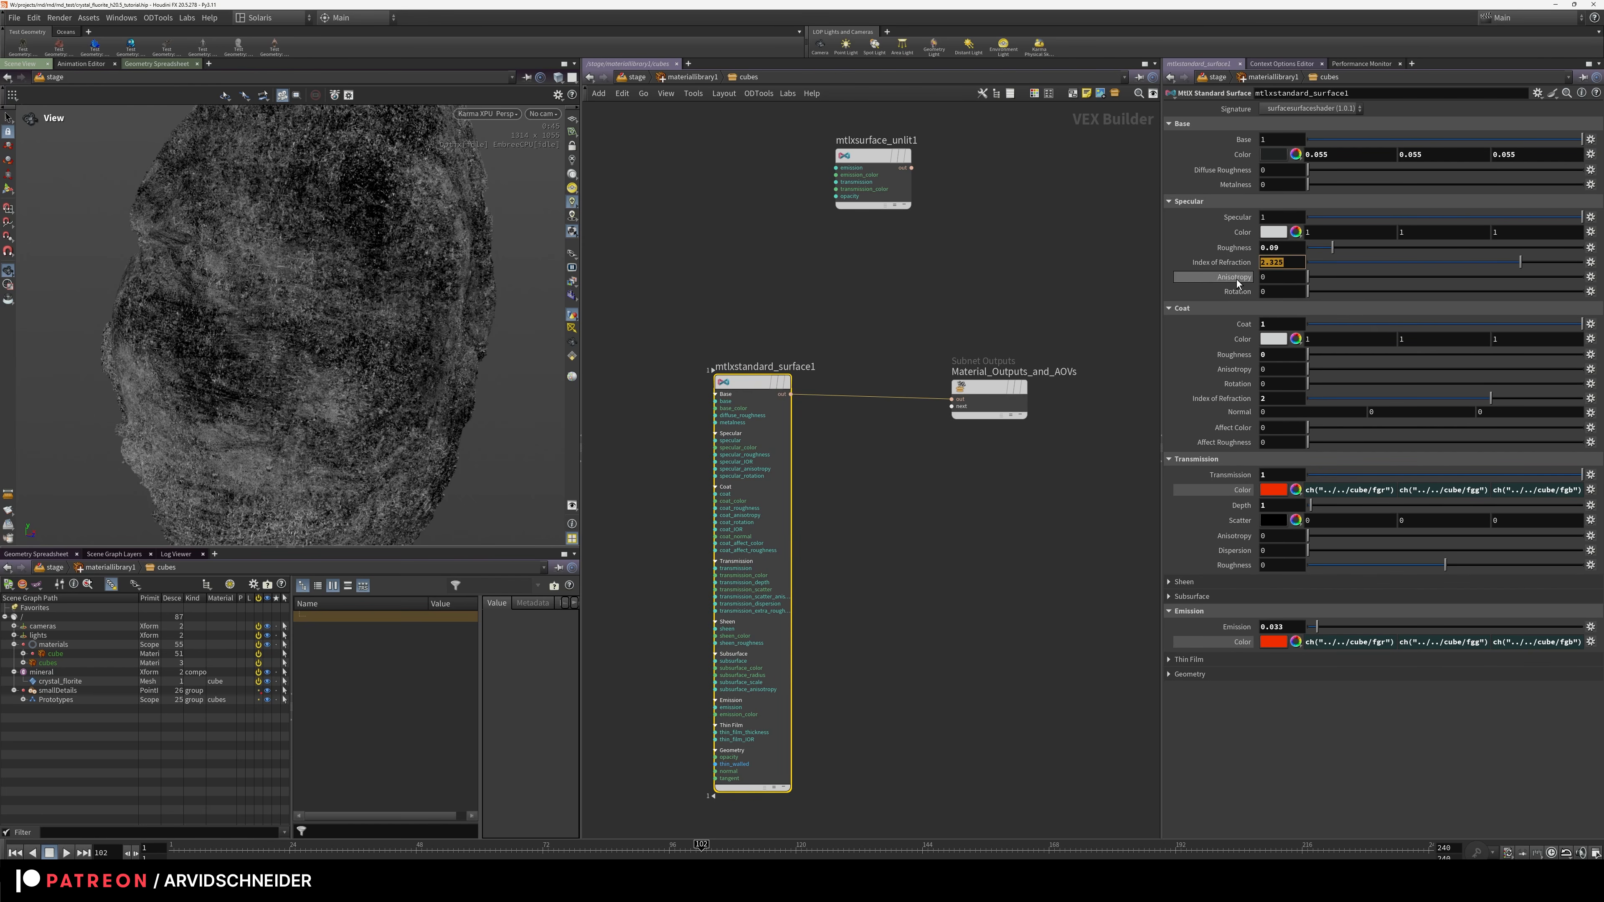
# Return to the stage network, check the materiallibrary1 node's info, and reopen its material subnetworks
pyautogui.click(688, 77)
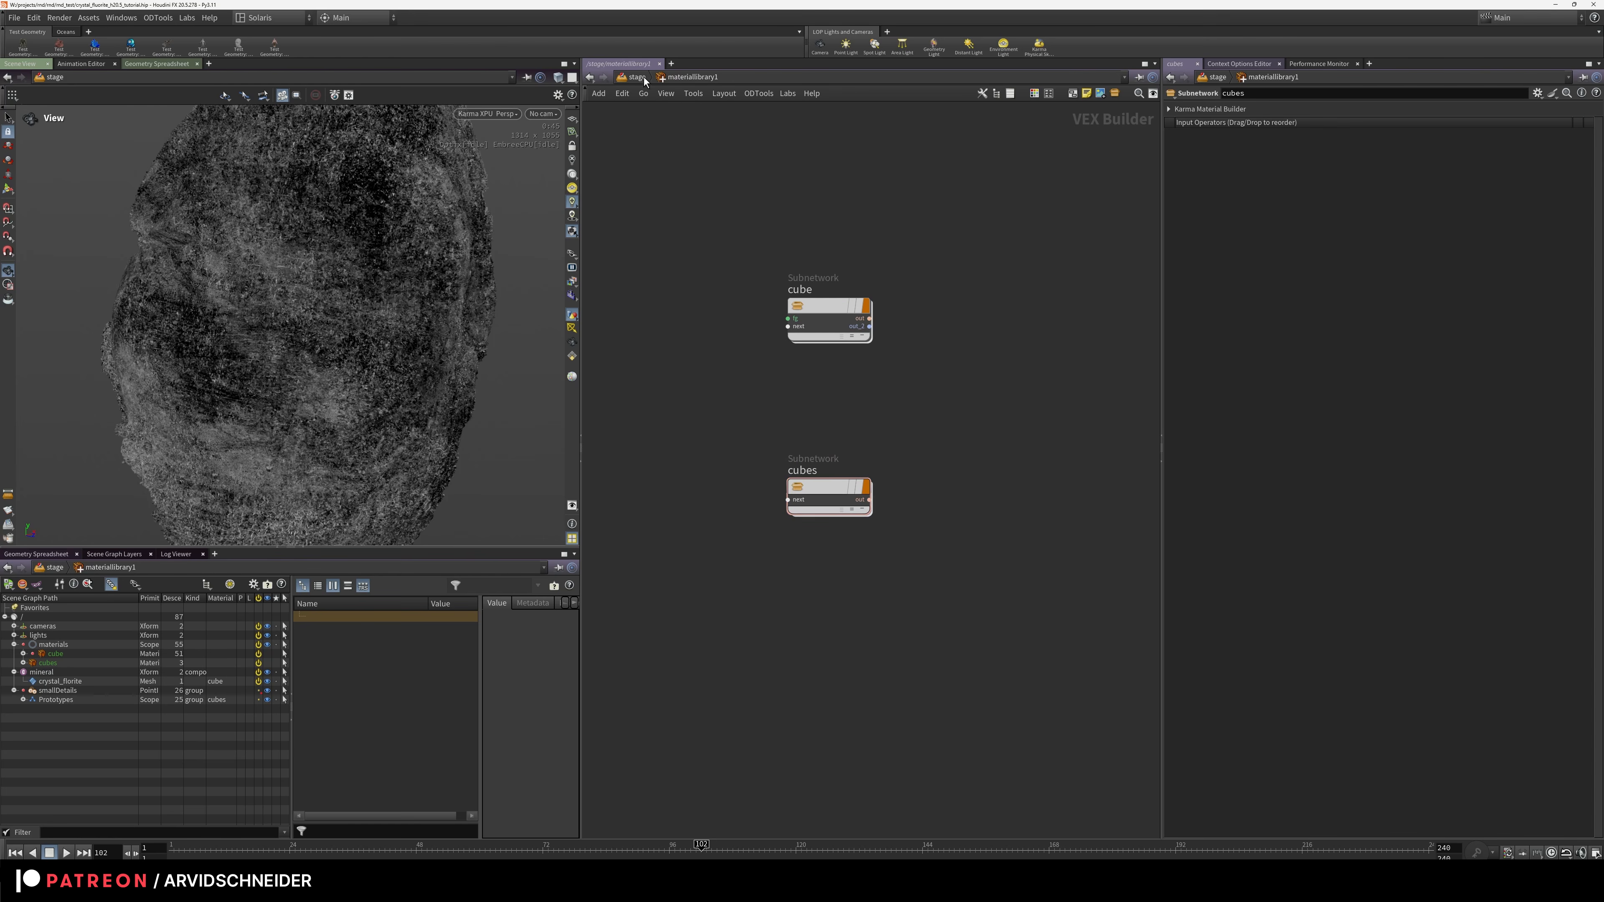
pyautogui.click(637, 78)
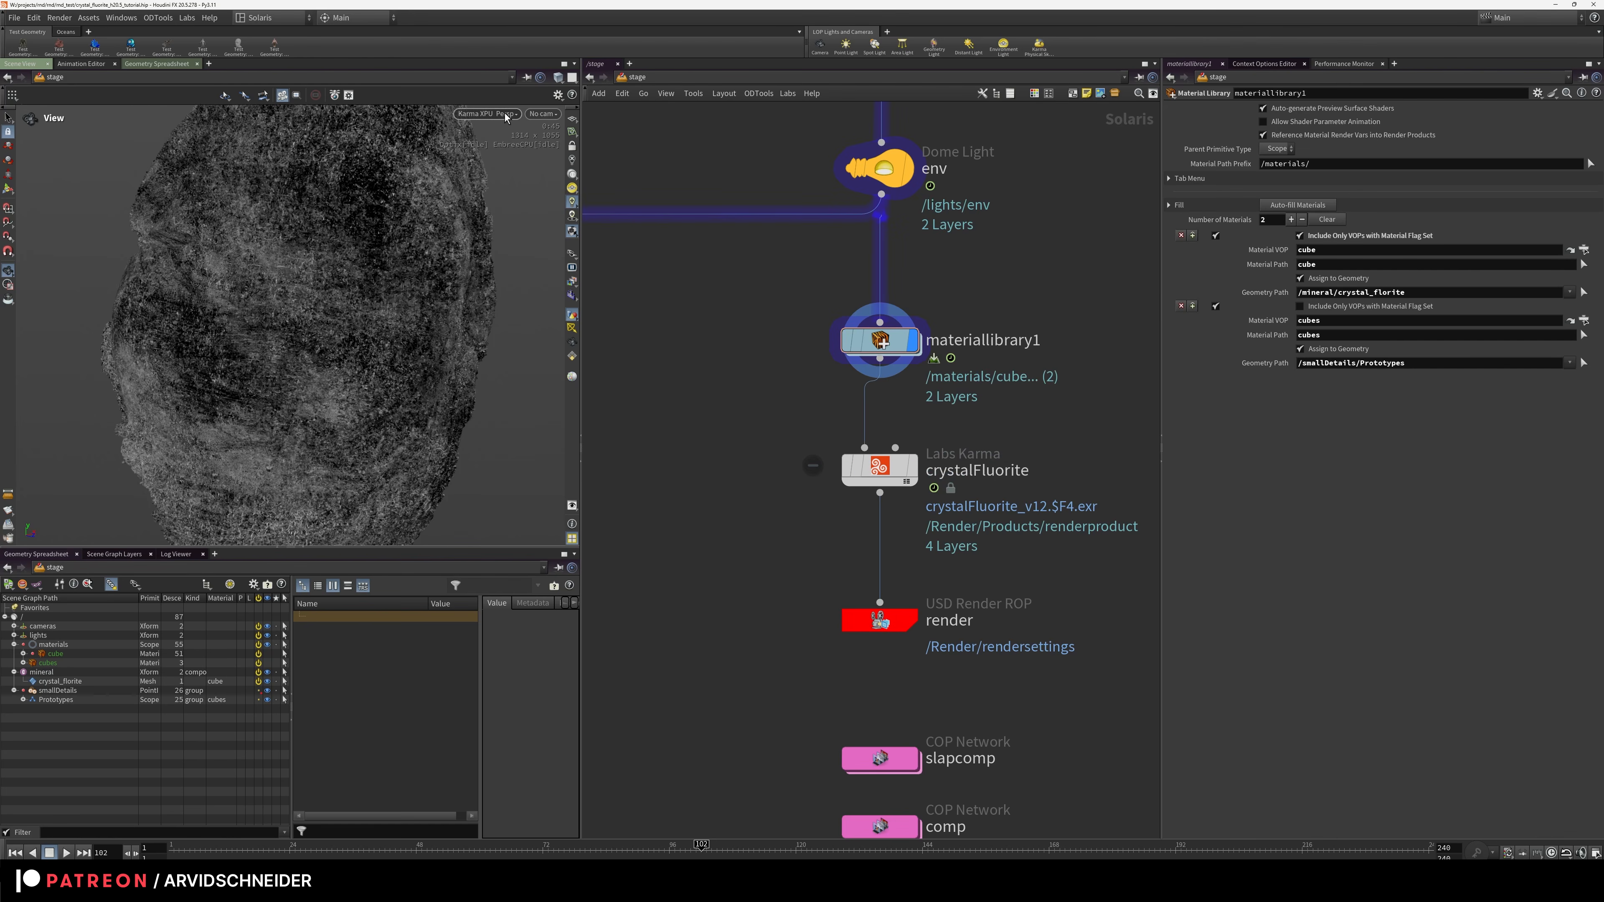
pyautogui.middleClick(896, 341)
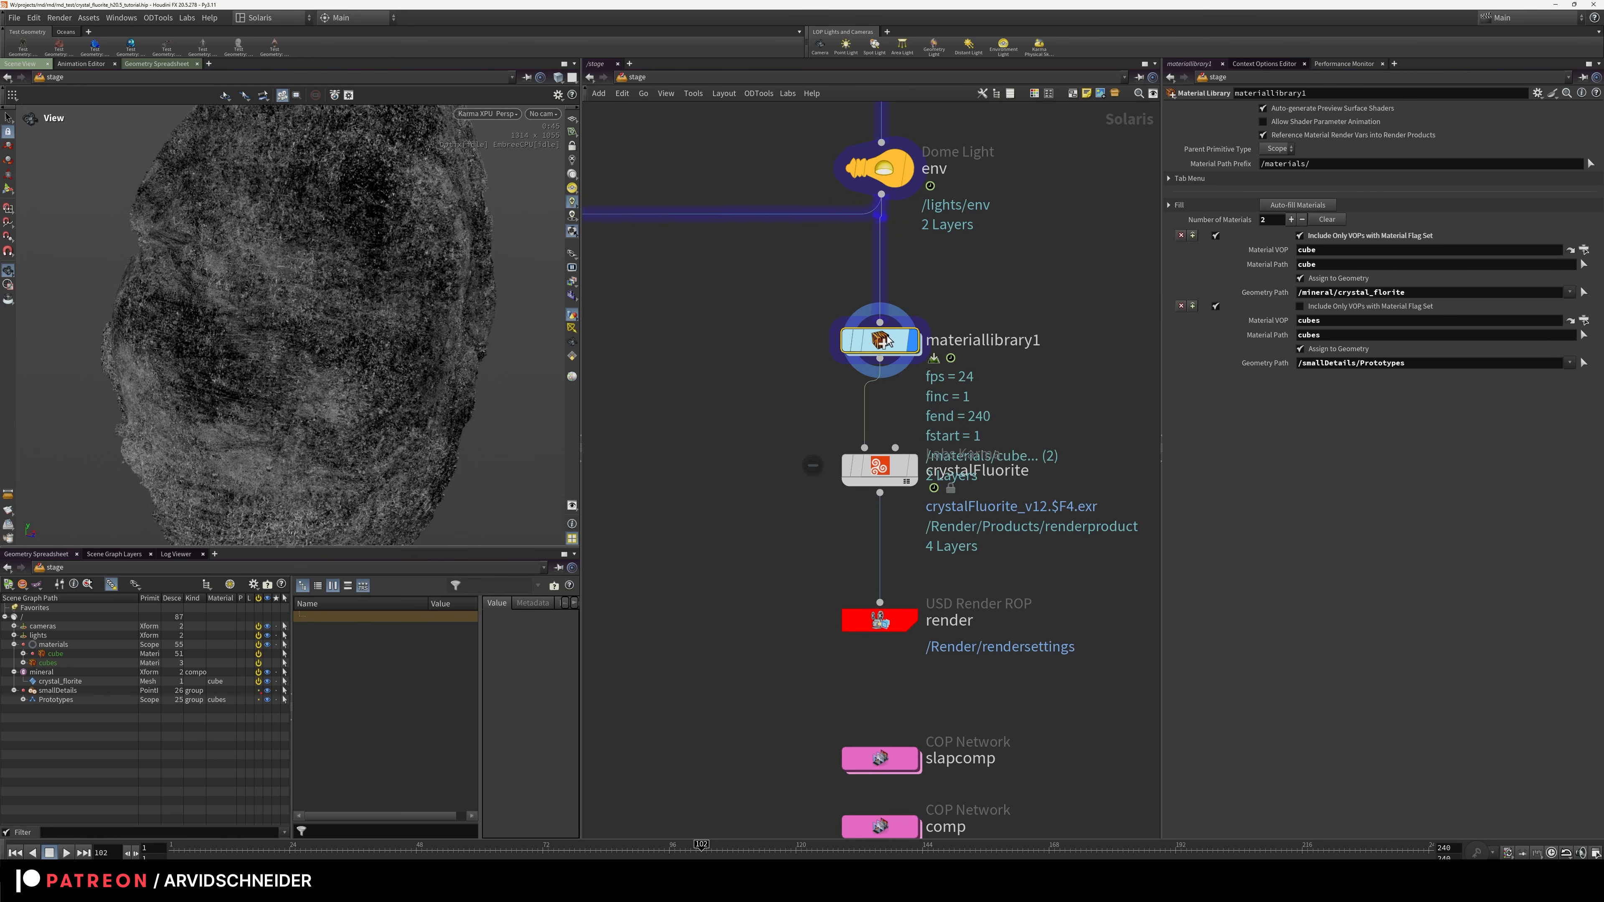
pyautogui.doubleClick(896, 341)
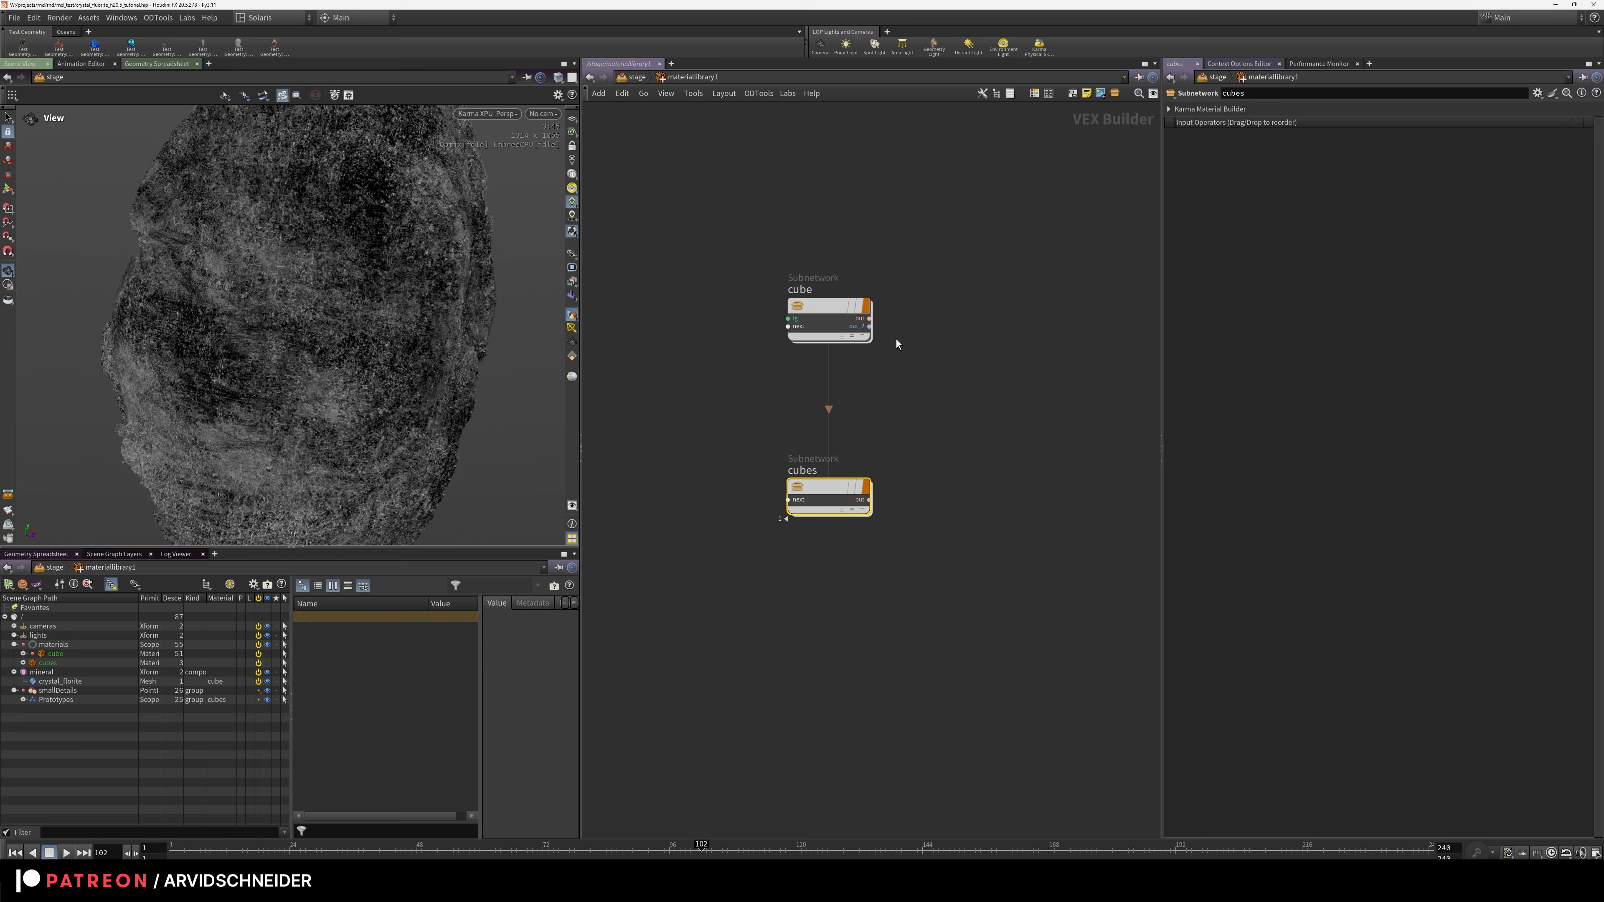
# Open the cube material network and inspect the Material_Outputs_and_AOVs node collecting the surface and displacement outputs
pyautogui.doubleClick(819, 307)
pyautogui.scroll(-6, 887, 263)
pyautogui.middleClick(740, 209)
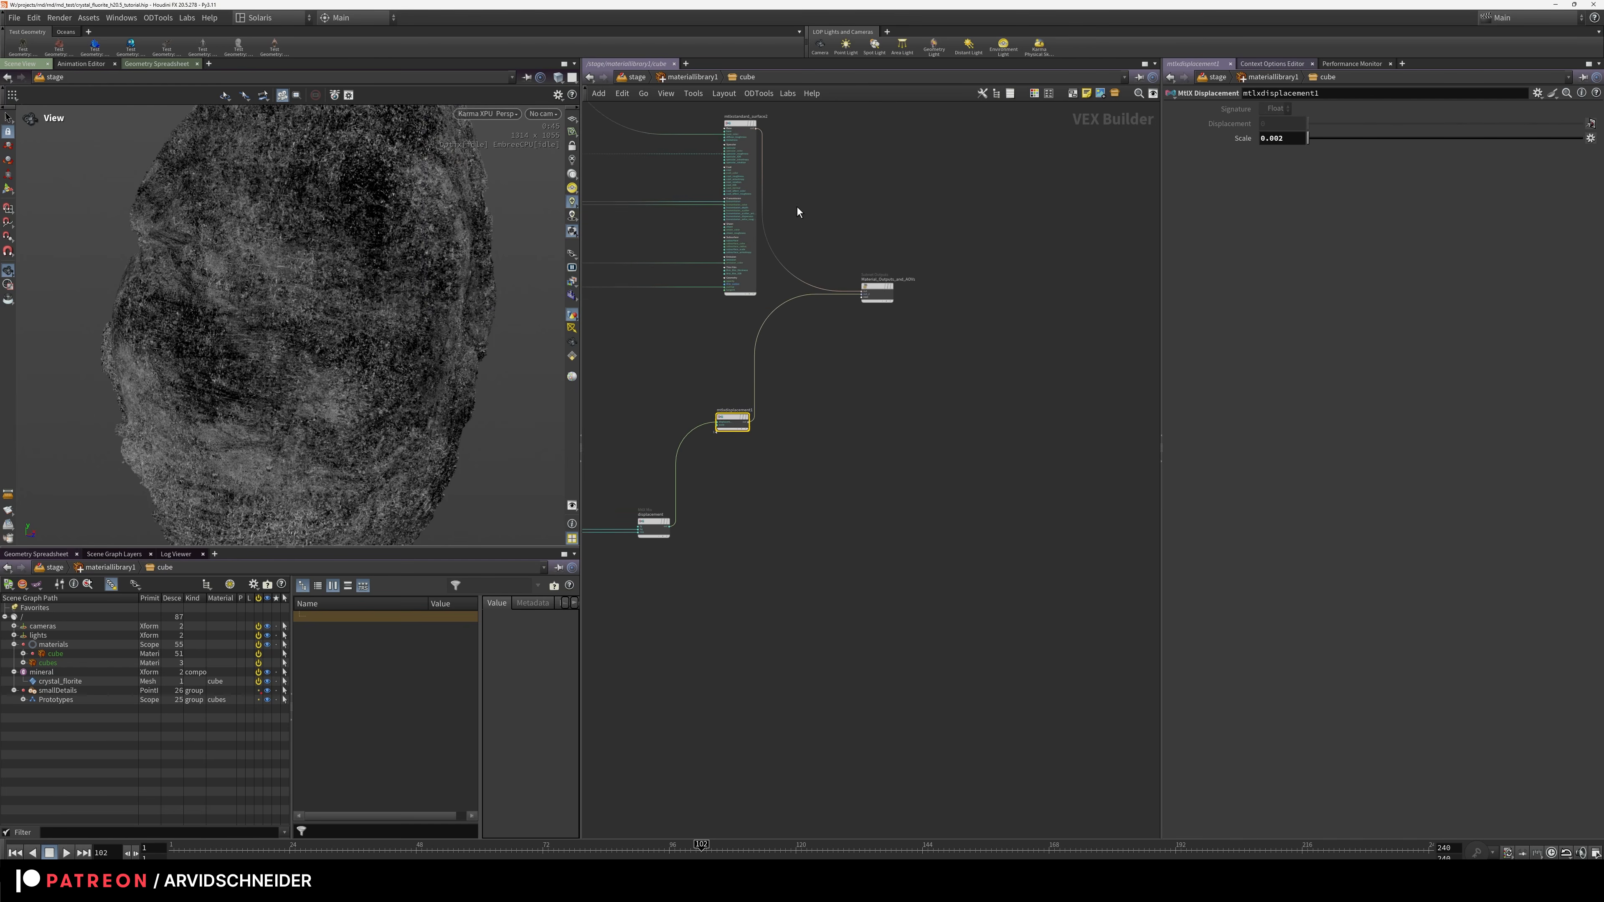
pyautogui.moveTo(798, 242); pyautogui.dragTo(1257, 362, button='middle')
pyautogui.moveTo(981, 344); pyautogui.dragTo(1260, 588, button='middle')
pyautogui.moveTo(1036, 356); pyautogui.dragTo(1020, 521, button='middle')
pyautogui.moveTo(1118, 386); pyautogui.dragTo(646, 254, button='middle')
pyautogui.moveTo(1047, 585); pyautogui.dragTo(849, 365, button='middle')
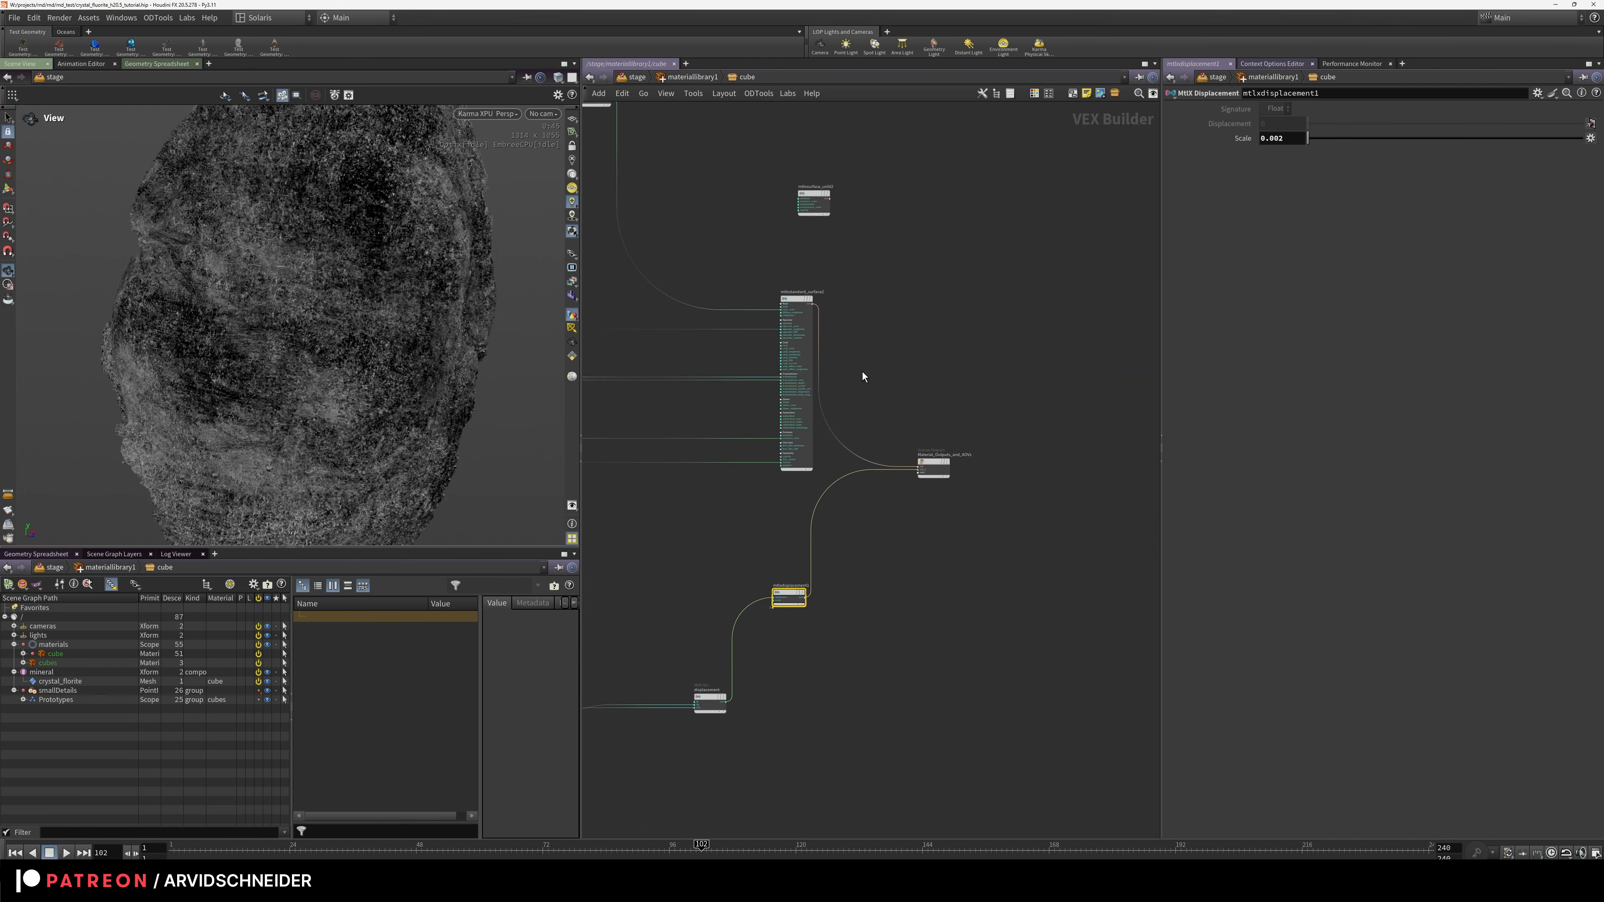
pyautogui.scroll(2, 866, 374)
pyautogui.click(942, 475)
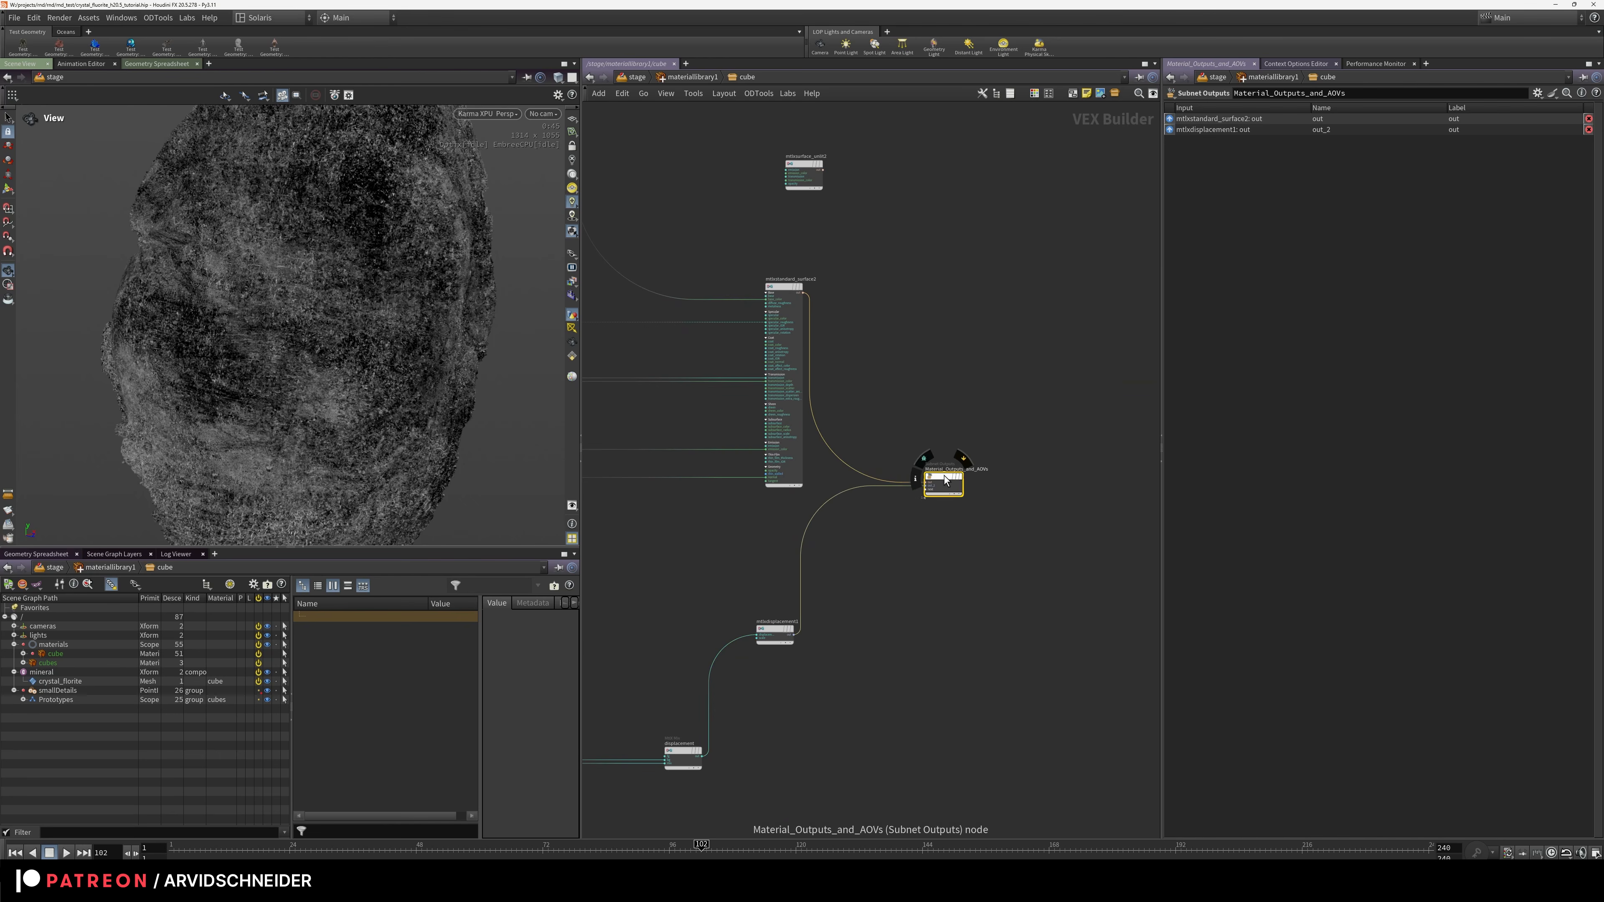
# Detach the visualize1 node from between mtlxrange9 and mtlxremap3 and place it above their connection
pyautogui.scroll(-3, 911, 365)
pyautogui.moveTo(791, 246); pyautogui.dragTo(1130, 382, button='middle')
pyautogui.scroll(8, 732, 287)
pyautogui.moveTo(1042, 180); pyautogui.dragTo(901, 321, button='middle')
pyautogui.click(779, 309)
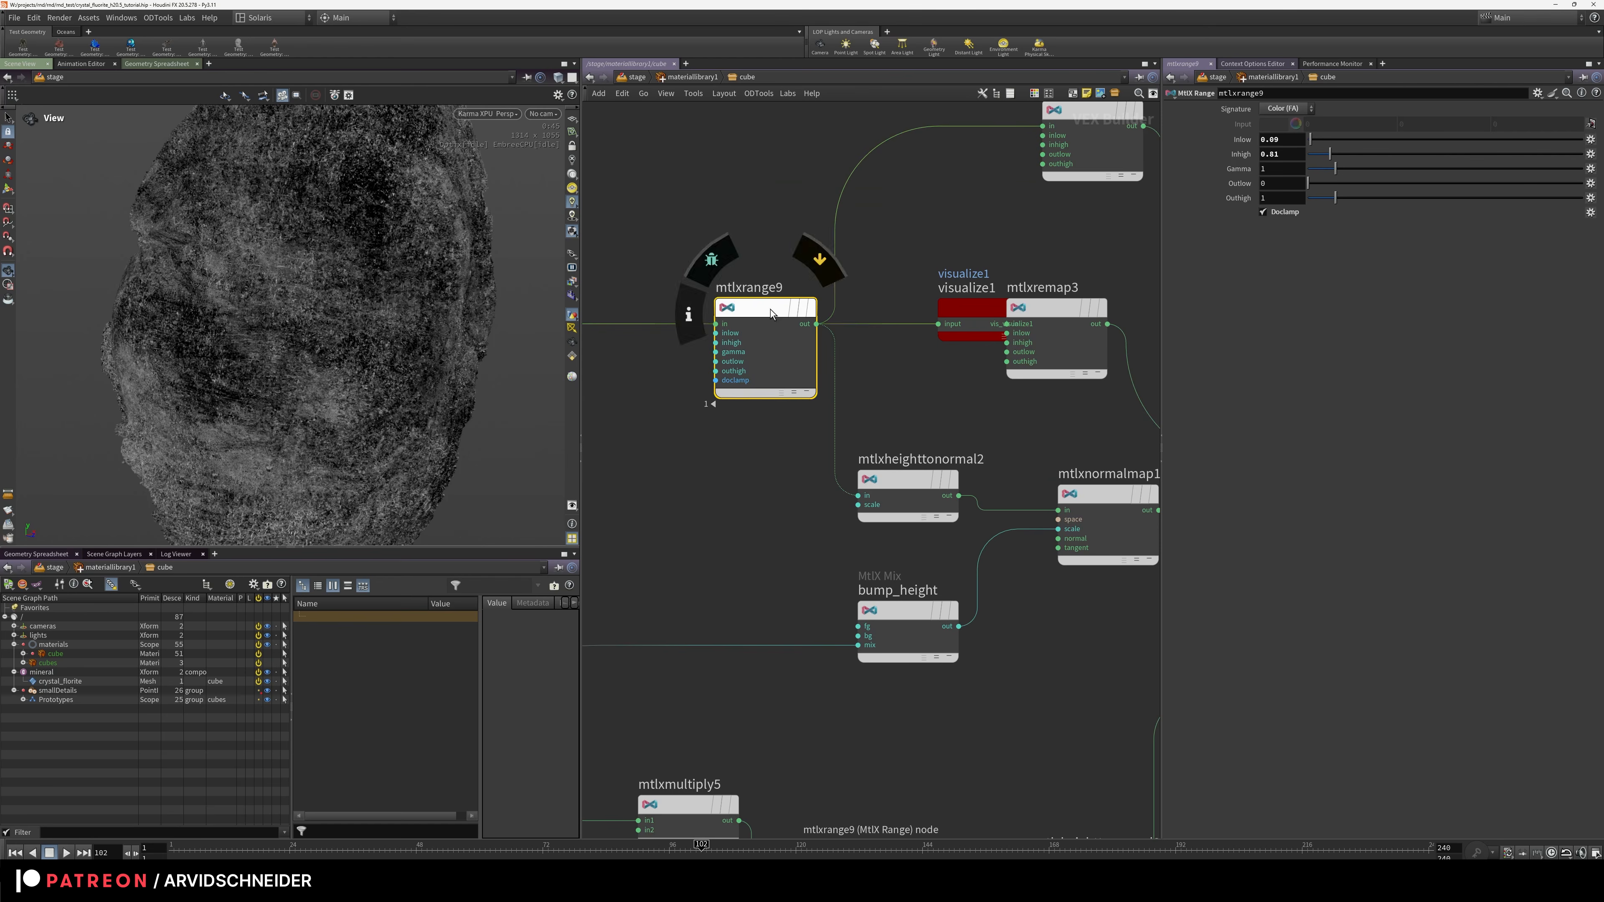
pyautogui.moveTo(969, 305); pyautogui.dragTo(938, 191)
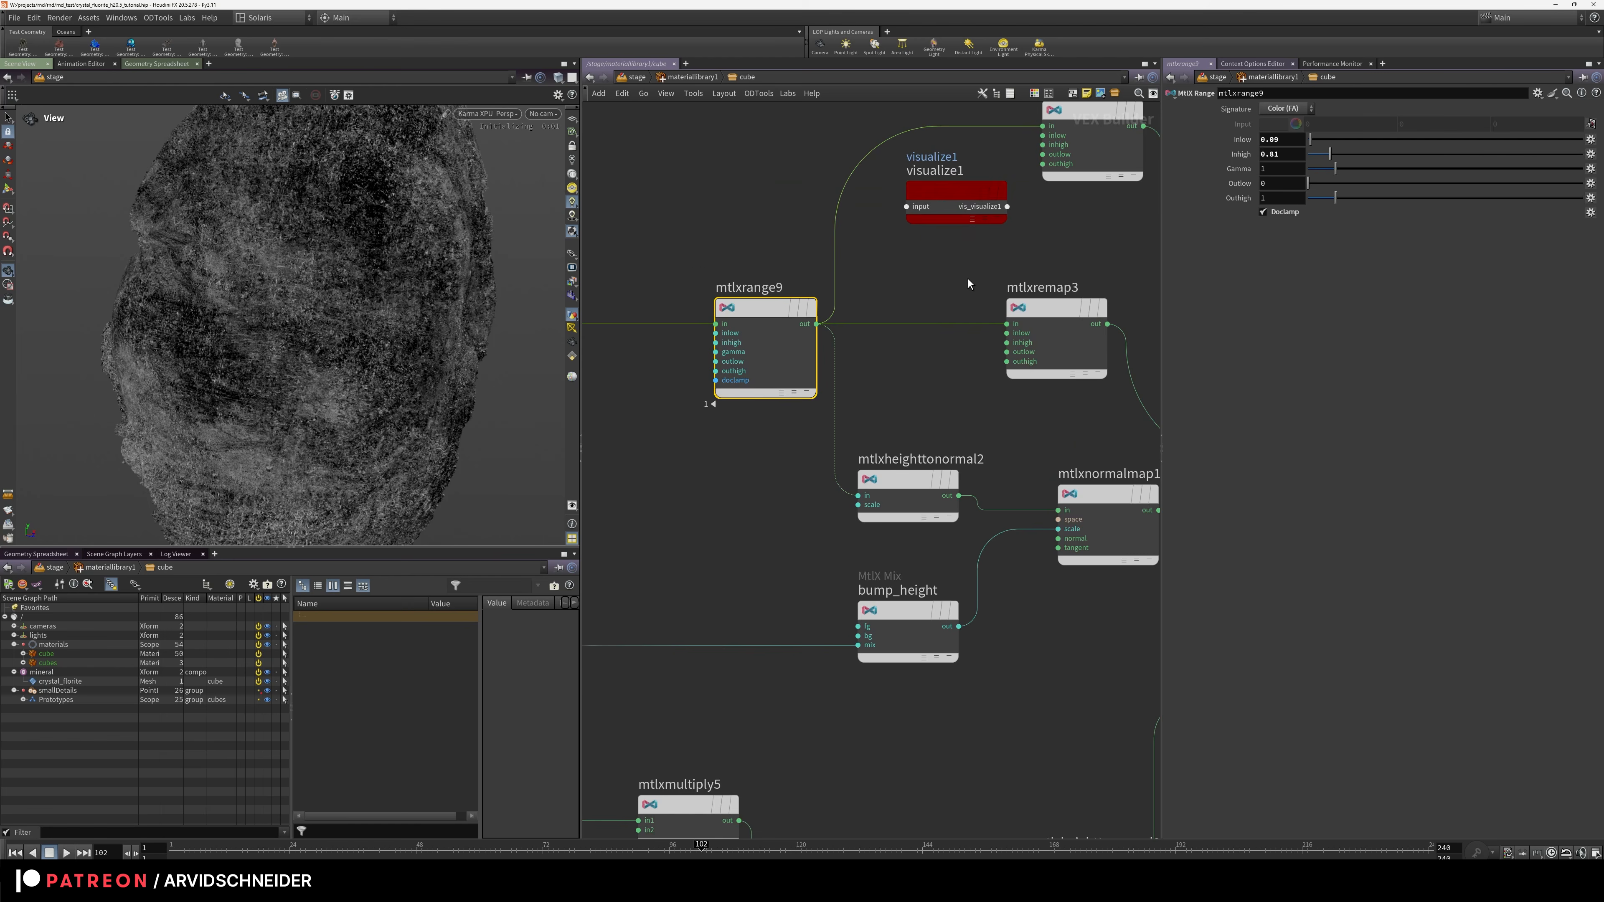
# Return from the cube material network to the stage network
pyautogui.scroll(-6, 968, 280)
pyautogui.moveTo(1036, 394); pyautogui.dragTo(570, 271, button='middle')
pyautogui.moveTo(947, 384); pyautogui.dragTo(618, 232, button='middle')
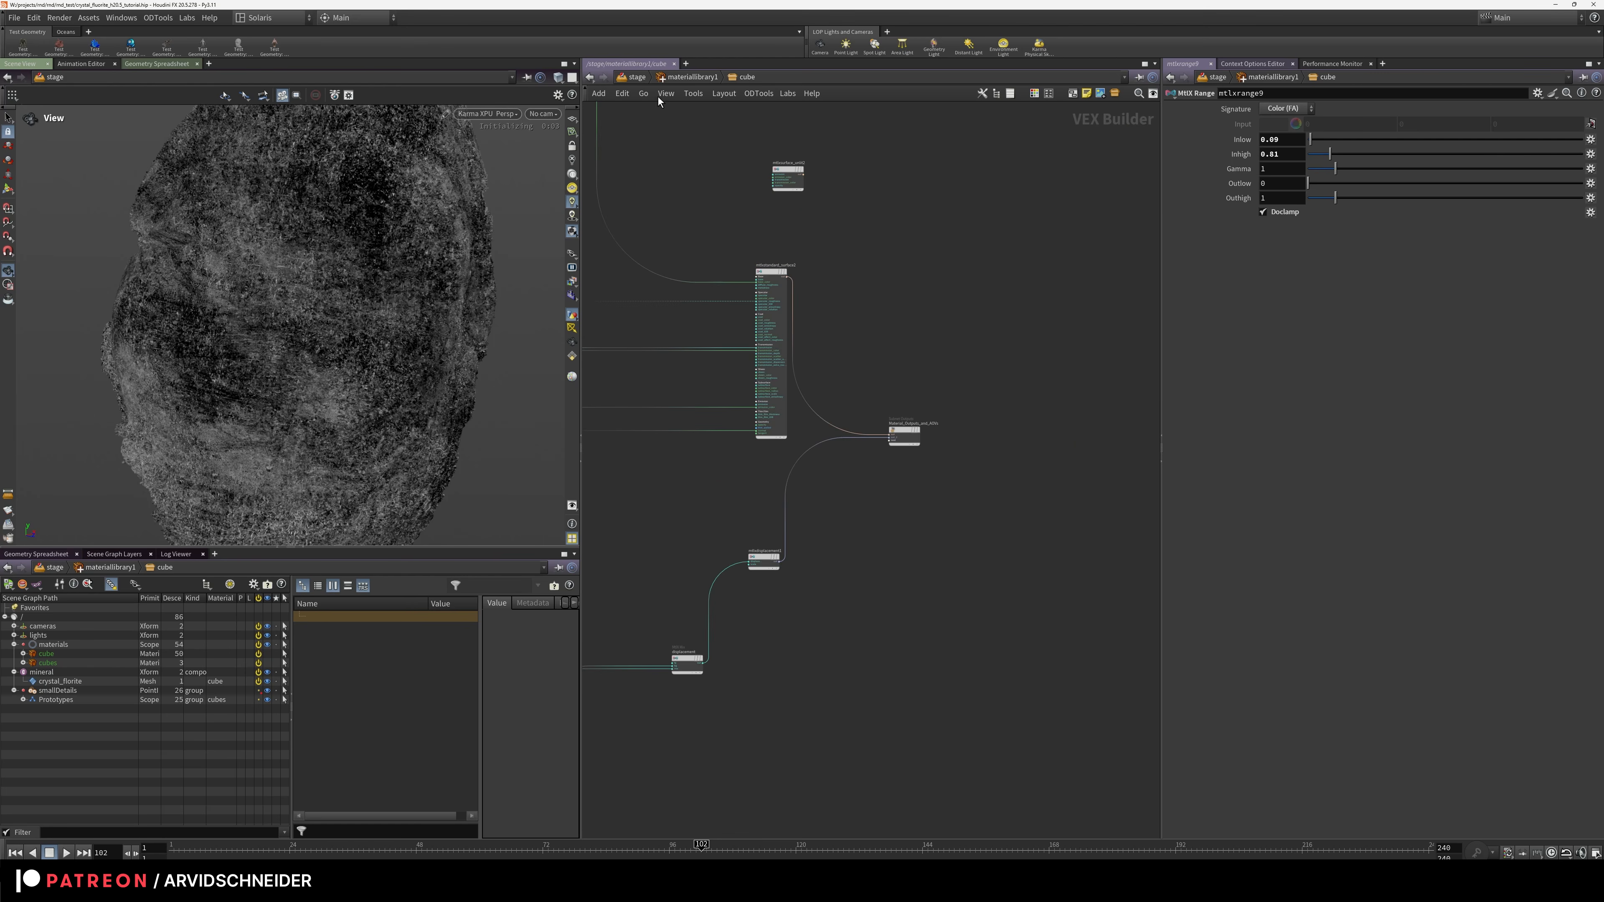
pyautogui.click(686, 76)
pyautogui.click(645, 79)
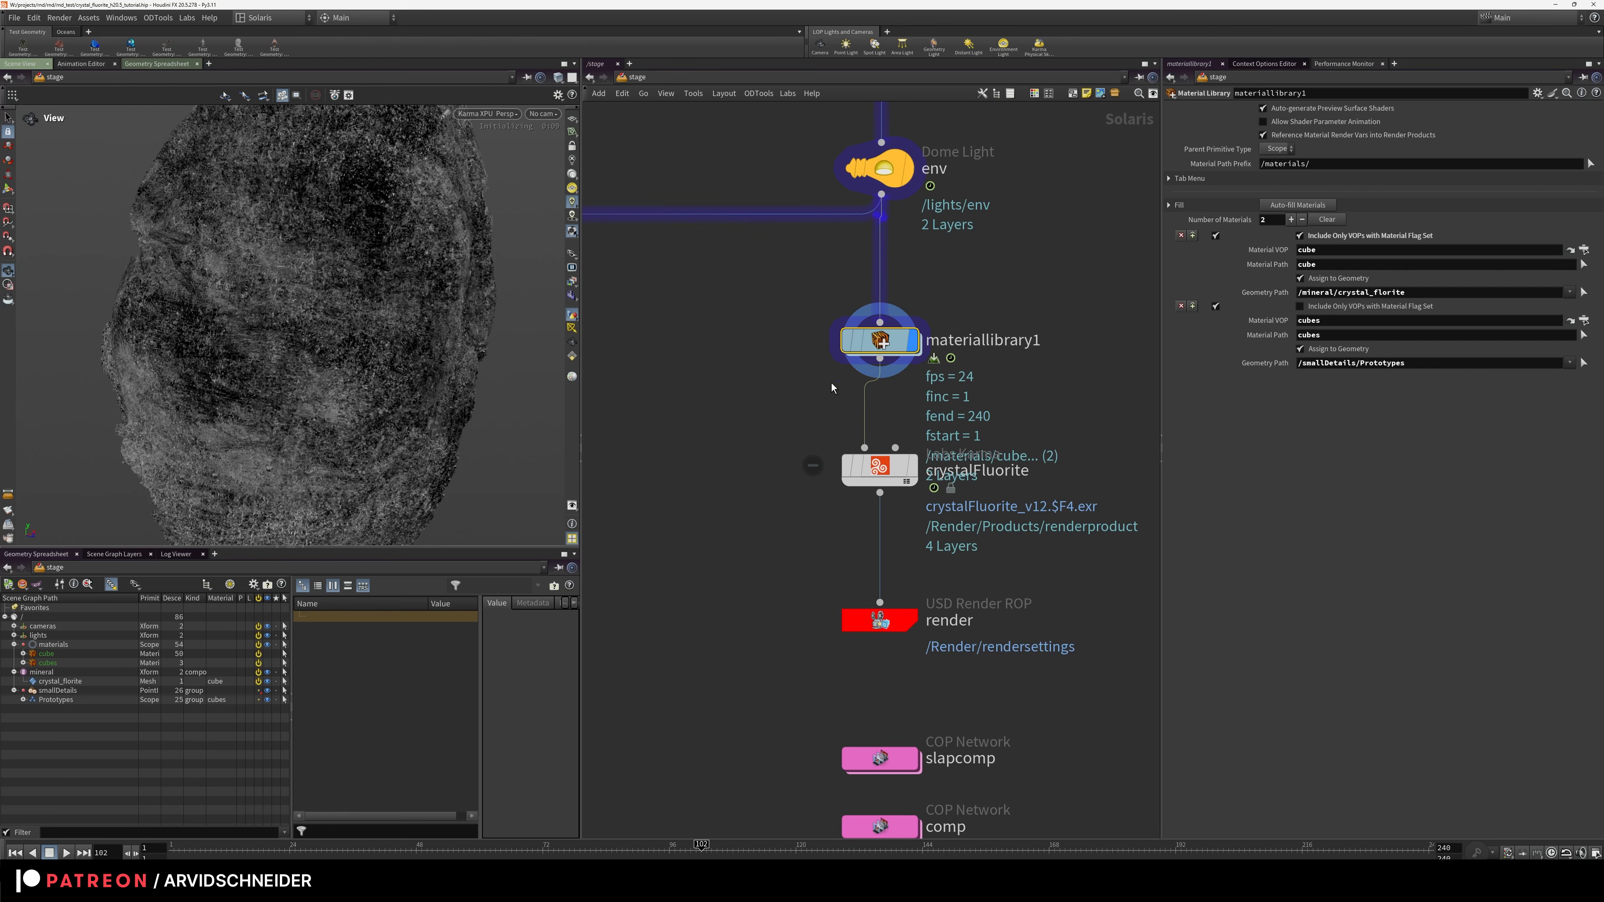
# Locate the crystalFluorite node below materiallibrary1 and look through /cameras/camera1 in the viewport
pyautogui.moveTo(756, 440); pyautogui.dragTo(1002, 415, button='middle')
pyautogui.moveTo(941, 424)
pyautogui.mouseDown(button='right')
pyautogui.moveTo(892, 437)
pyautogui.moveTo(949, 423)
pyautogui.mouseUp(button='right')
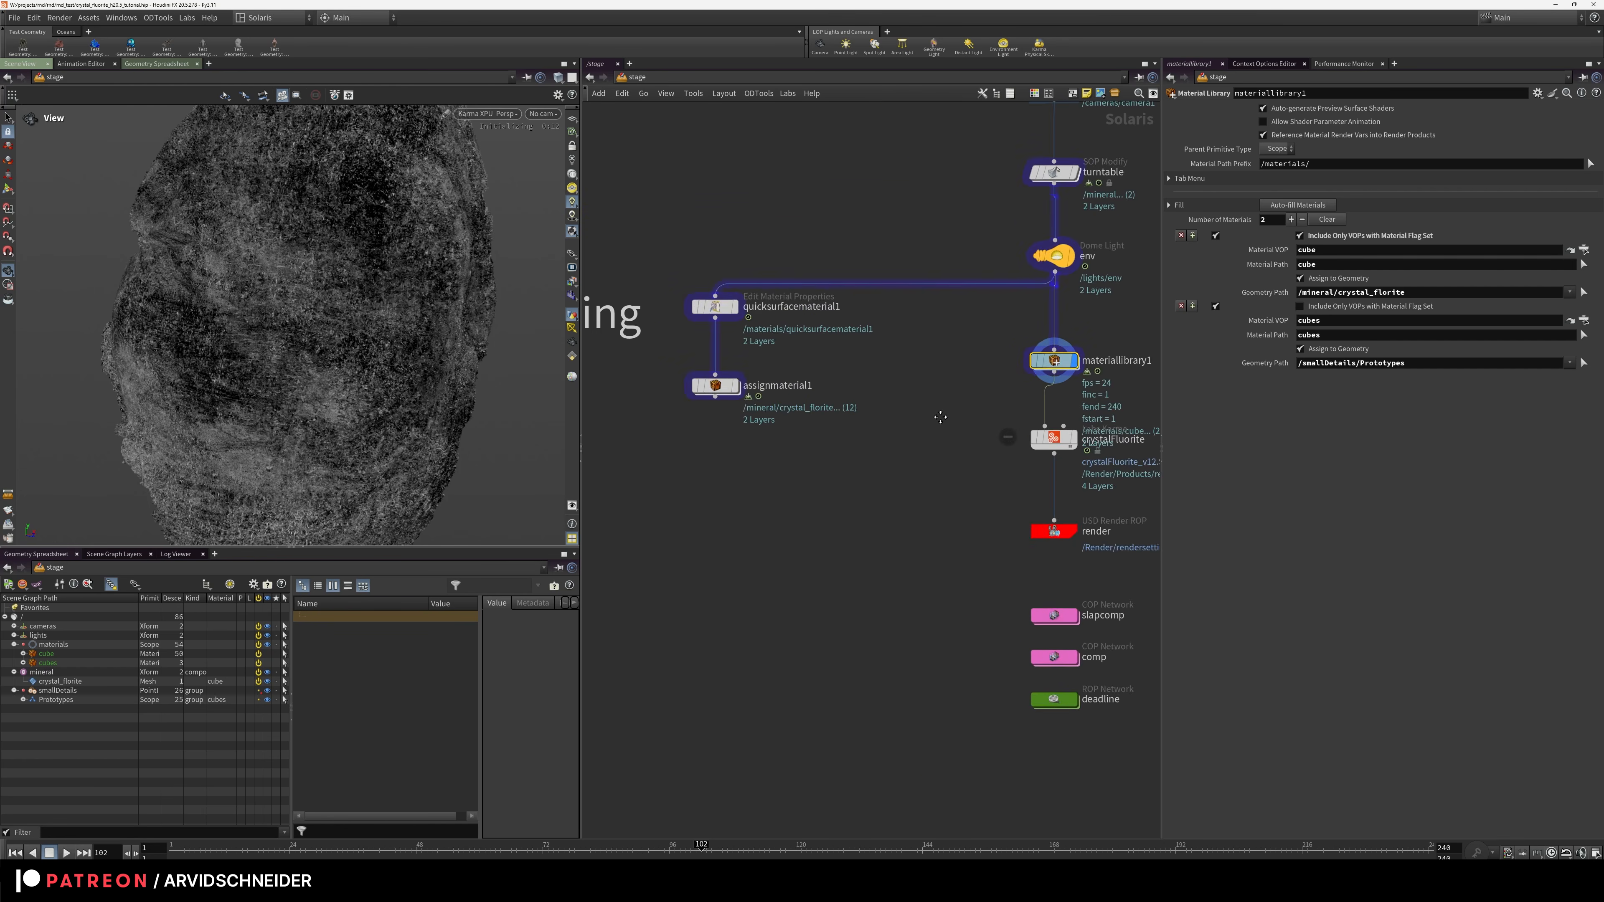
pyautogui.moveTo(949, 423); pyautogui.dragTo(730, 361, button='middle')
pyautogui.moveTo(970, 250); pyautogui.dragTo(890, 218, button='middle')
pyautogui.moveTo(660, 389); pyautogui.dragTo(730, 370, button='right')
pyautogui.moveTo(742, 328)
pyautogui.mouseDown()
pyautogui.moveTo(671, 364)
pyautogui.moveTo(677, 334)
pyautogui.moveTo(728, 328)
pyautogui.mouseUp()
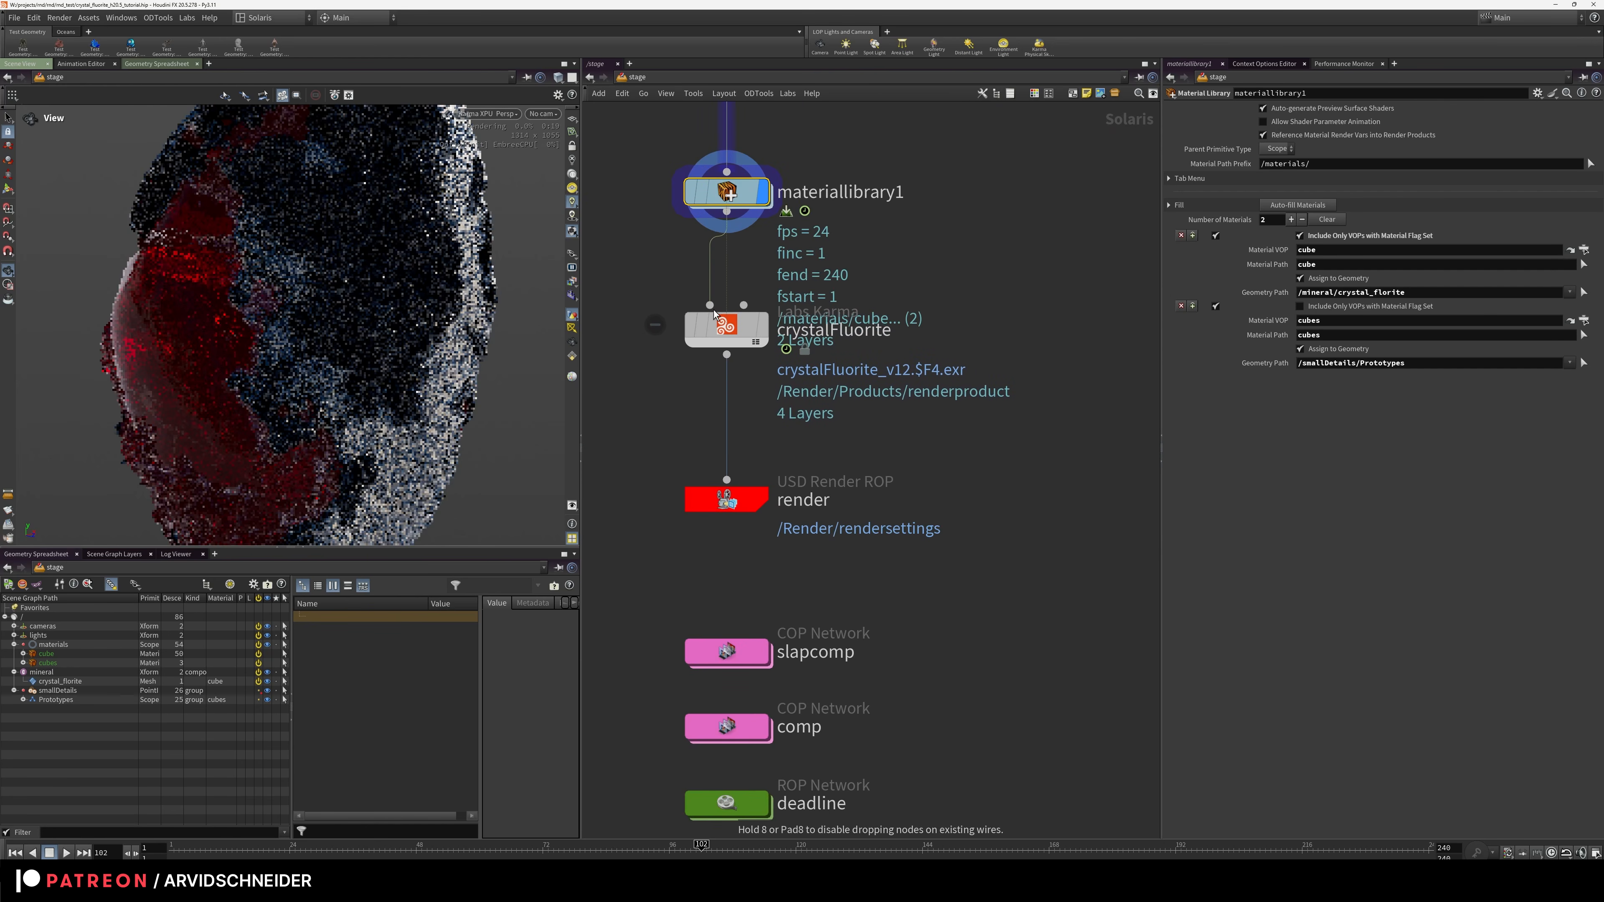
pyautogui.click(542, 114)
pyautogui.click(562, 126)
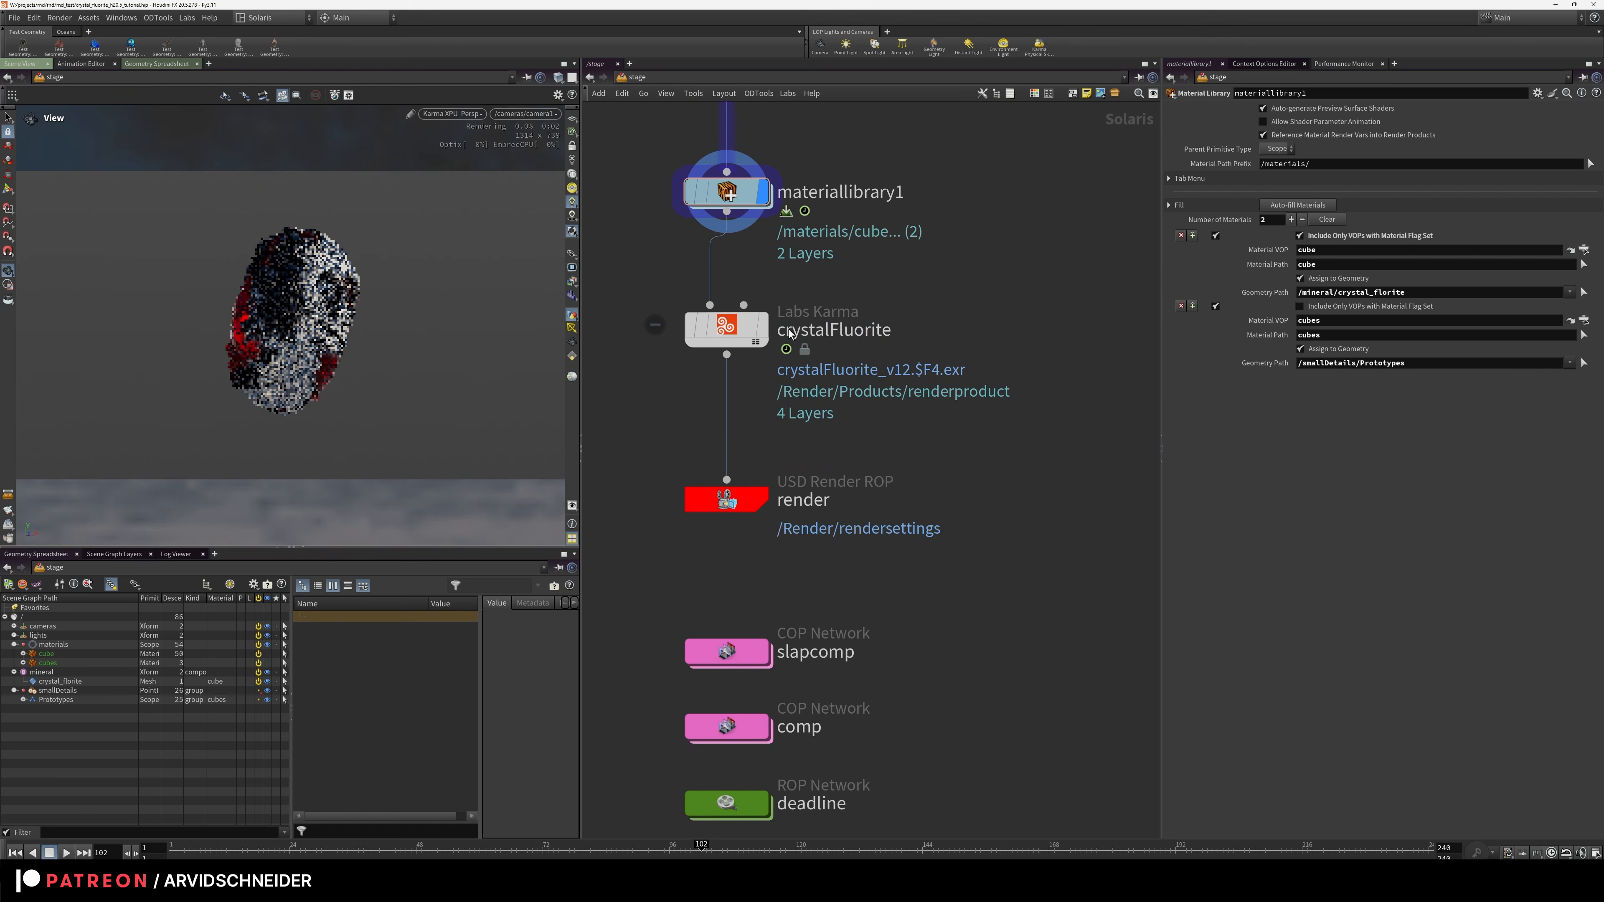
# Look up the Labs Karma node among the available stage nodes by searching for "labskar"
pyautogui.press('Tab')
pyautogui.write('labskar')
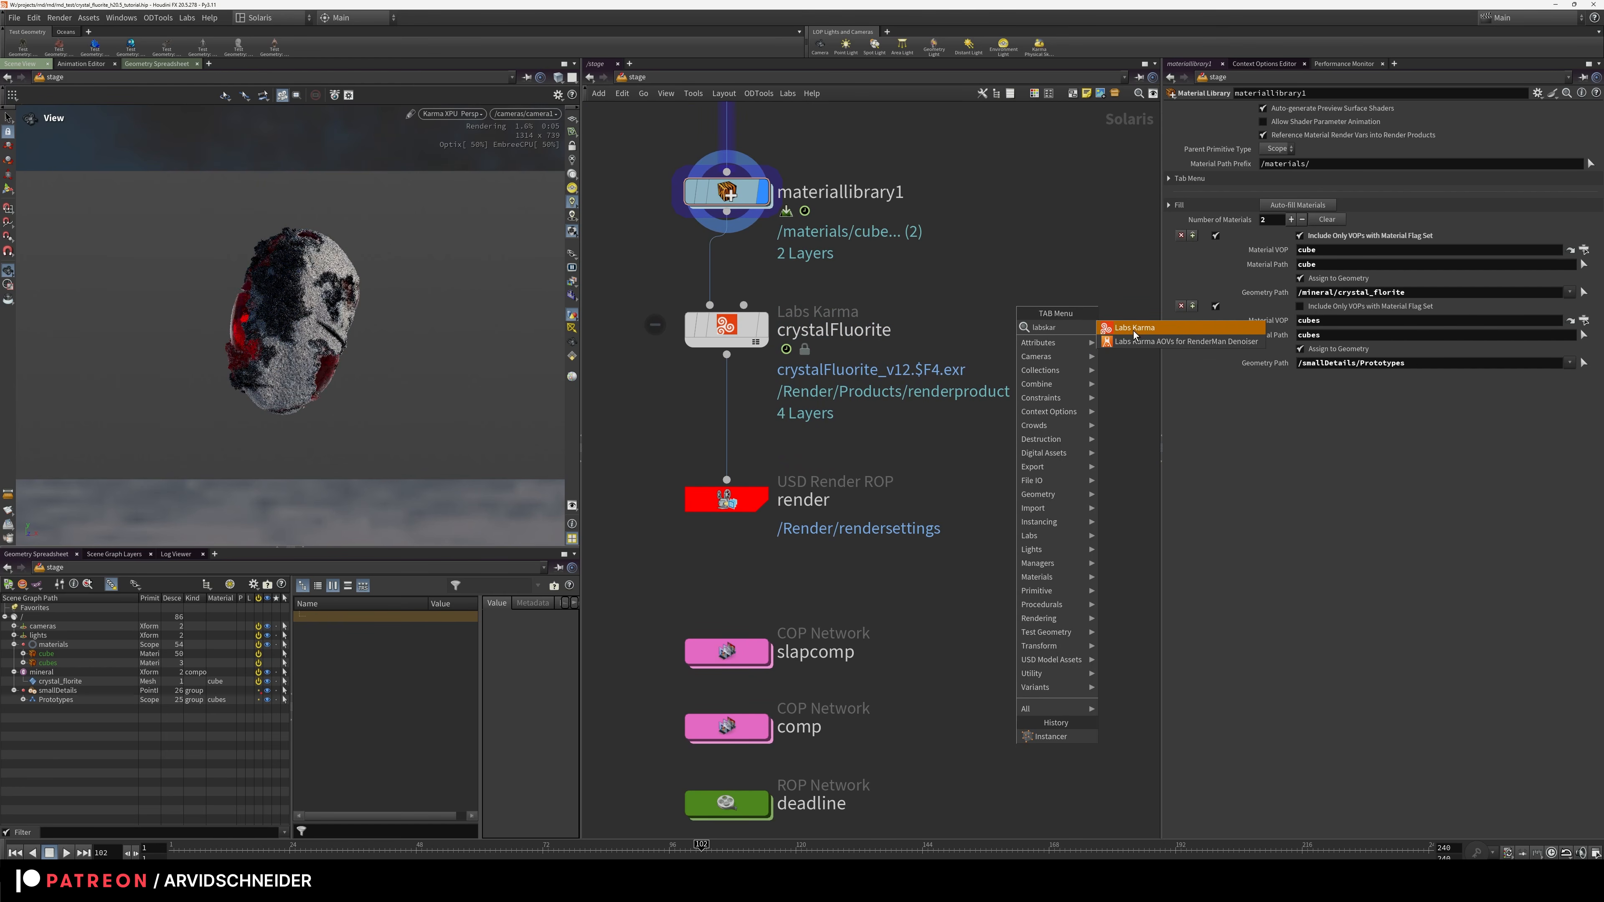
pyautogui.press('Escape')
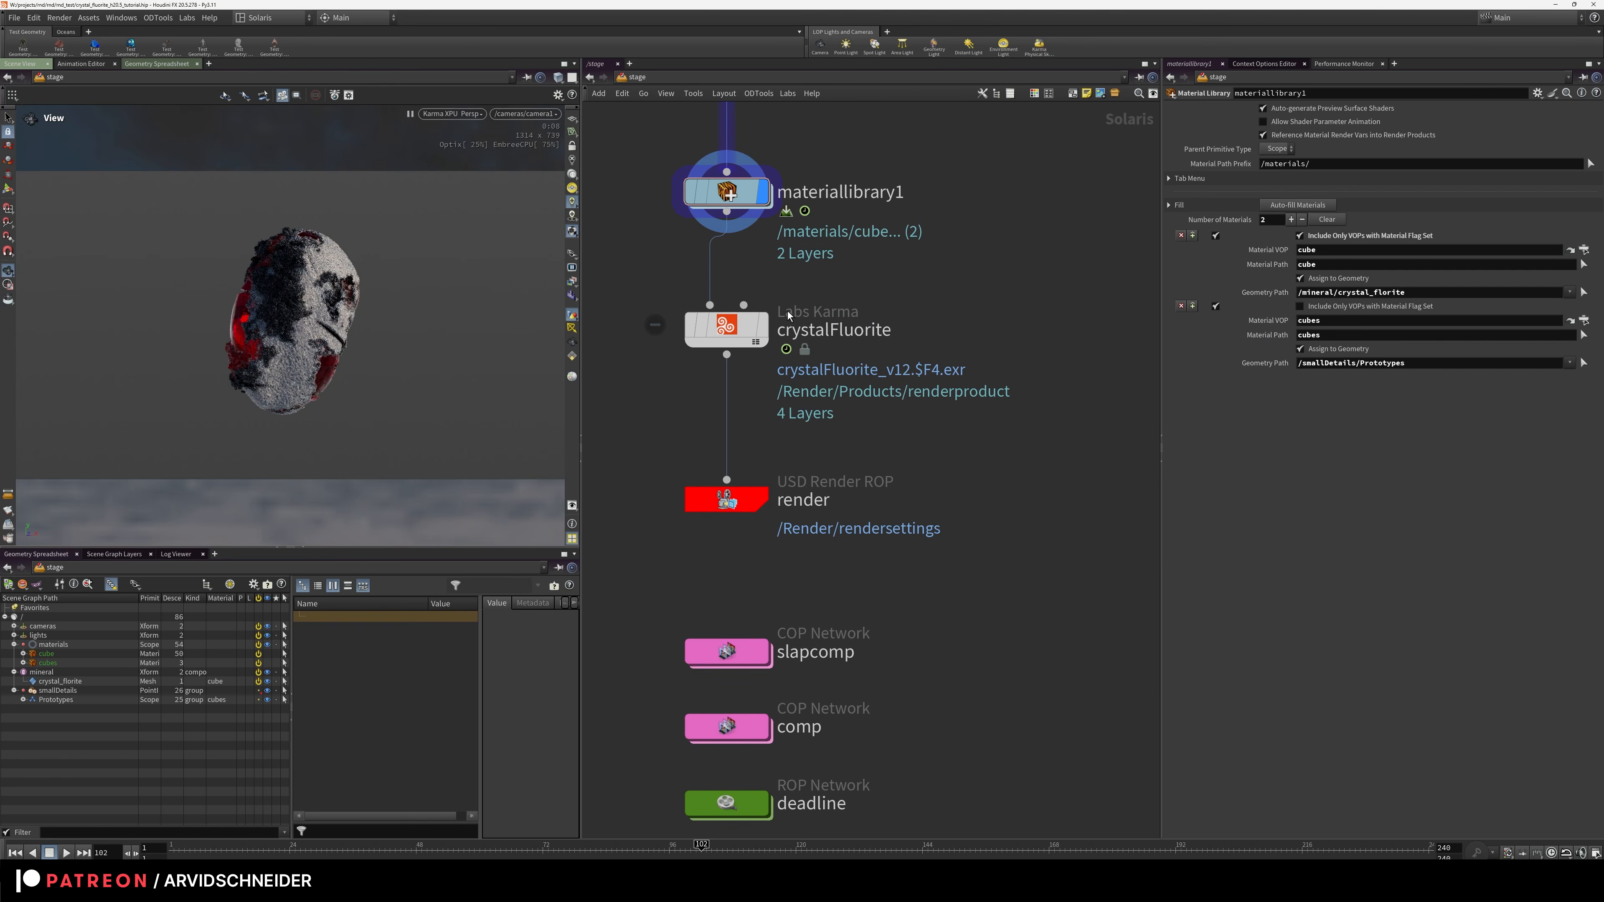
# Review the crystalFluorite node's rendering, scheduling and Karma settings, including pixel samples and ray limits
pyautogui.click(725, 326)
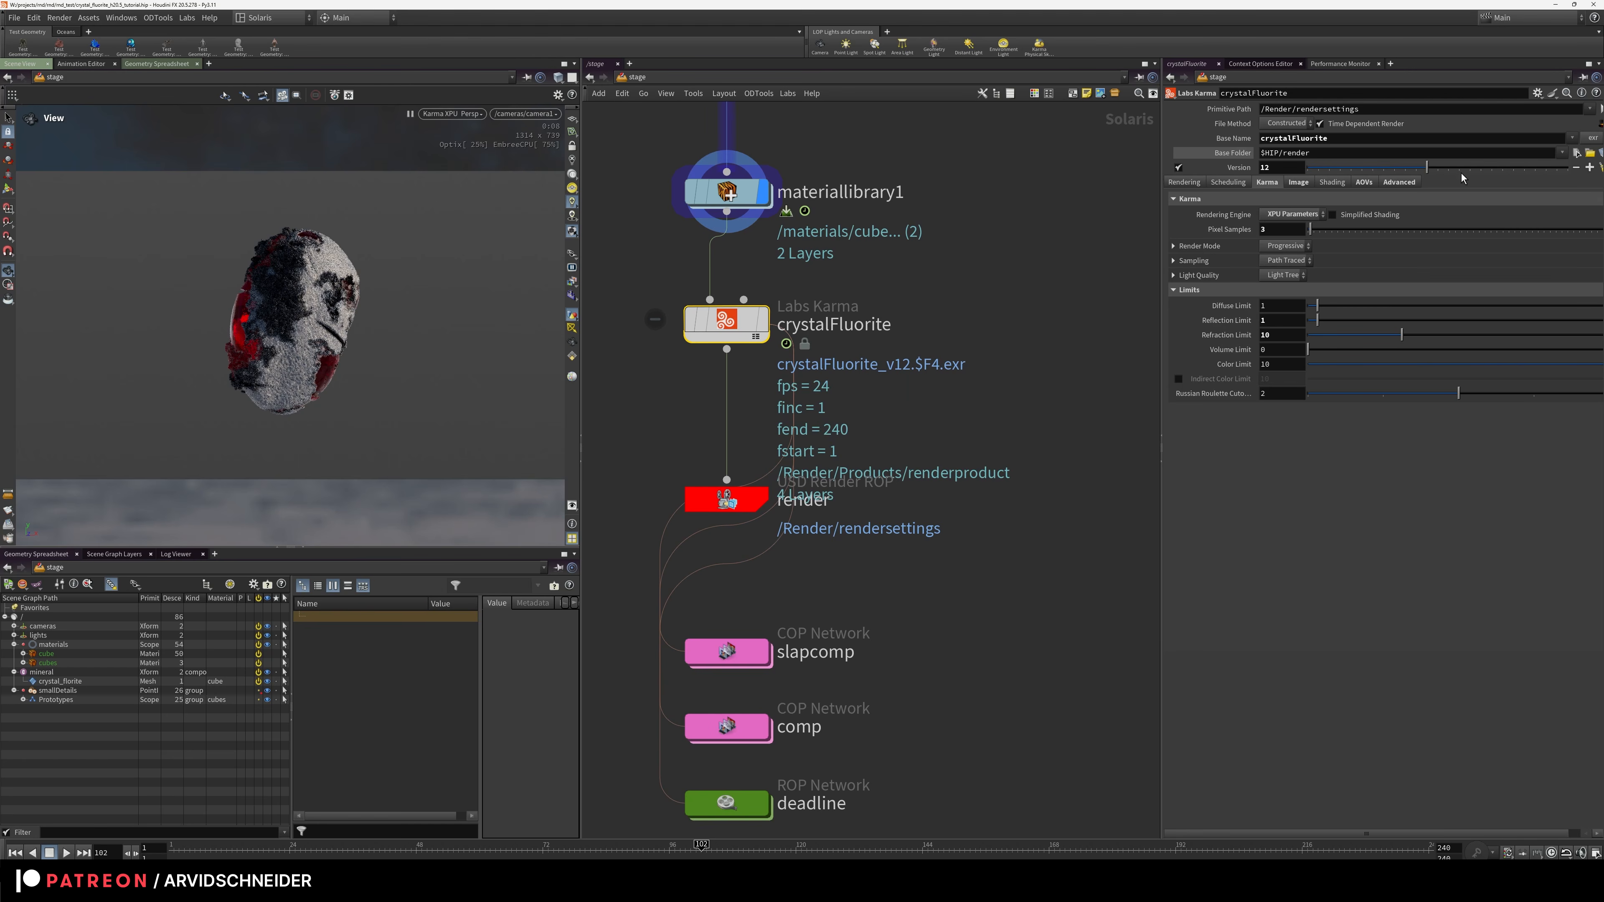
pyautogui.click(1406, 182)
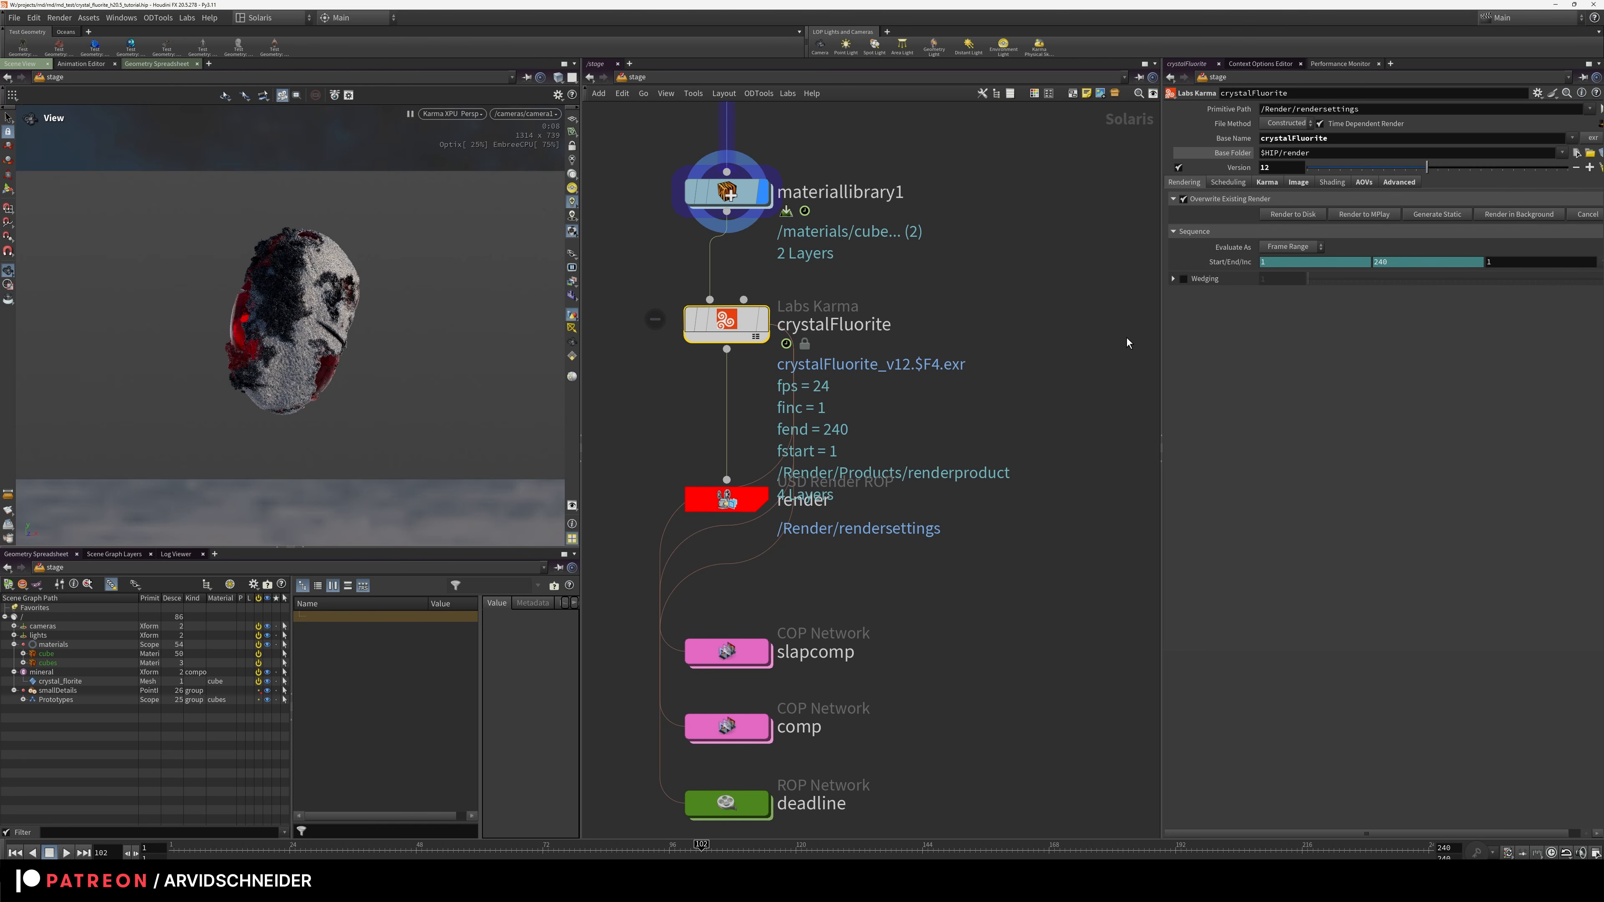
pyautogui.click(1228, 182)
pyautogui.click(1276, 183)
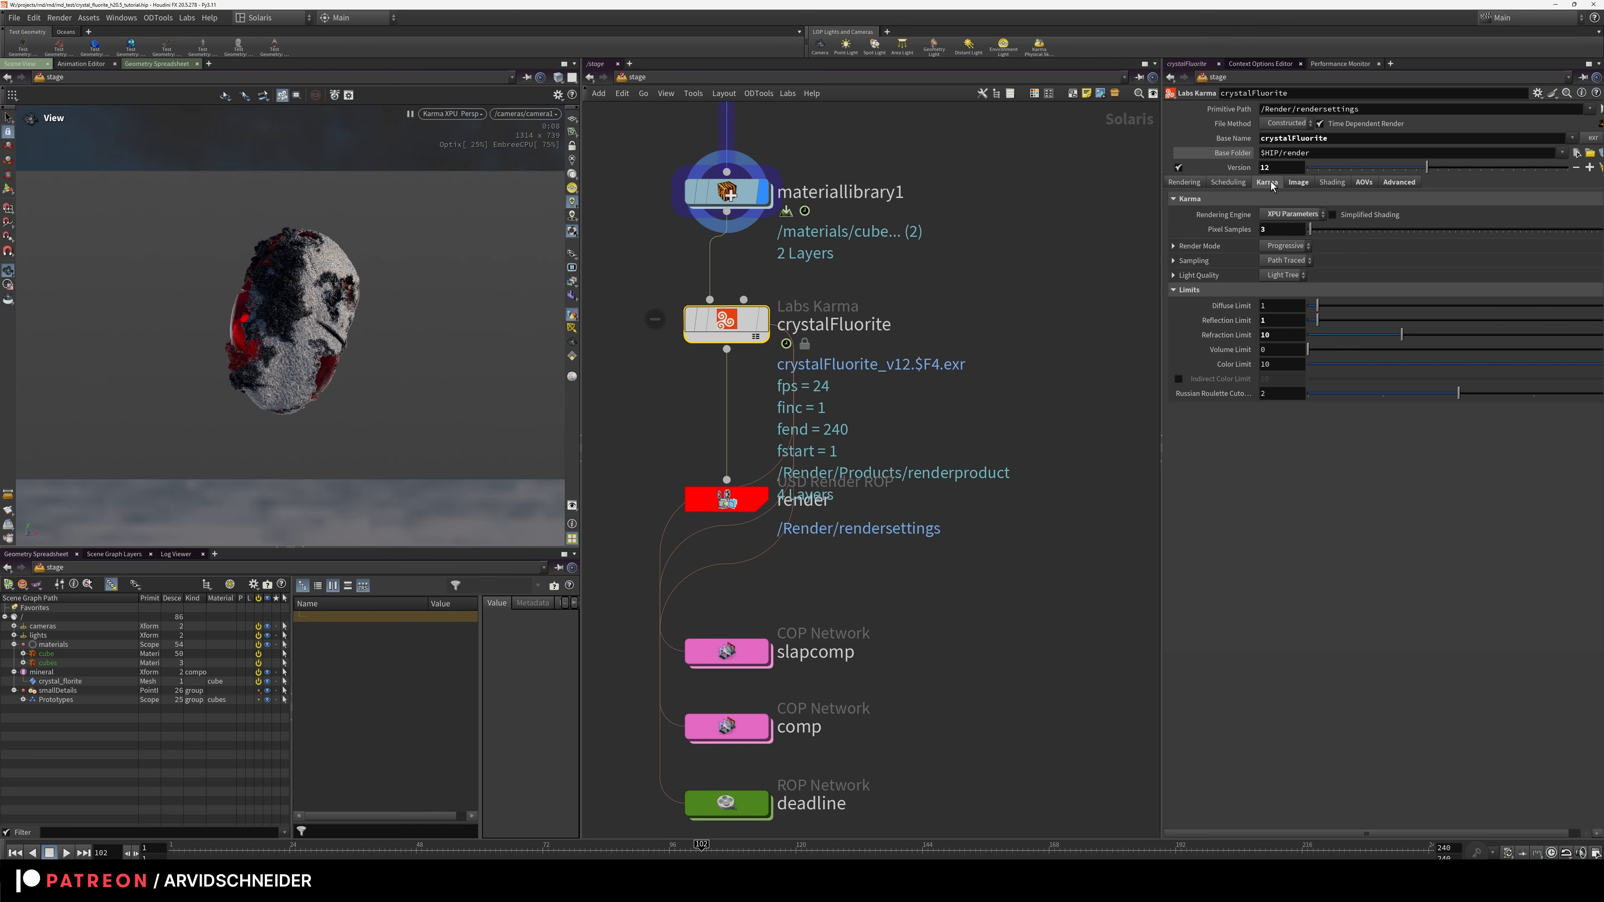
pyautogui.click(1279, 231)
# Enable the denoiser in the crystalFluorite node's image settings
pyautogui.click(1297, 184)
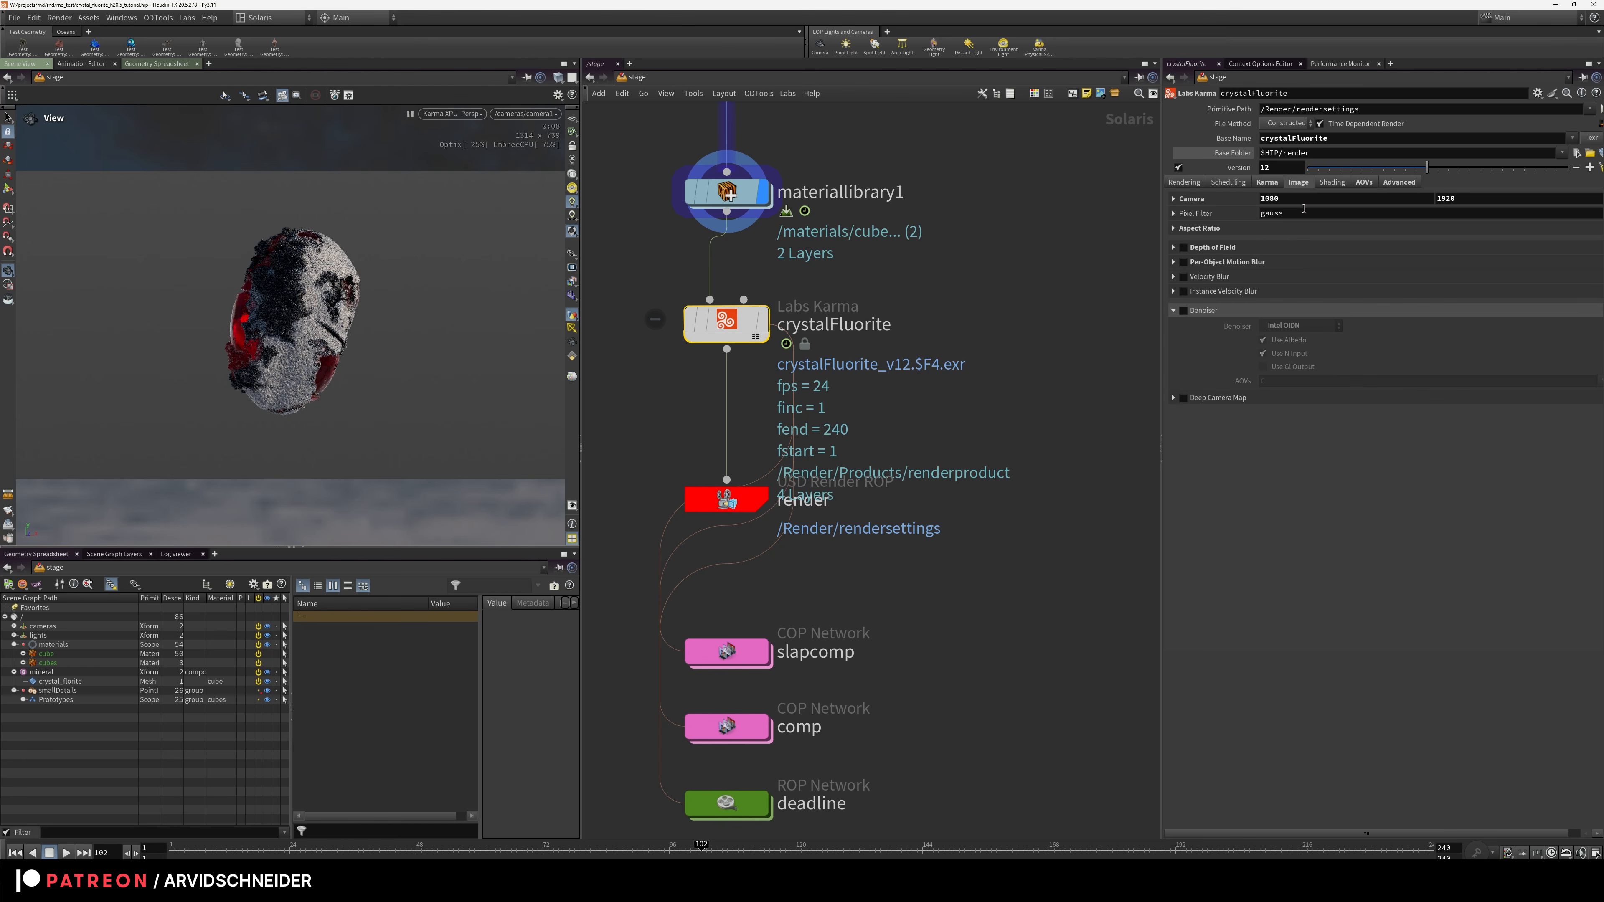
pyautogui.click(1185, 310)
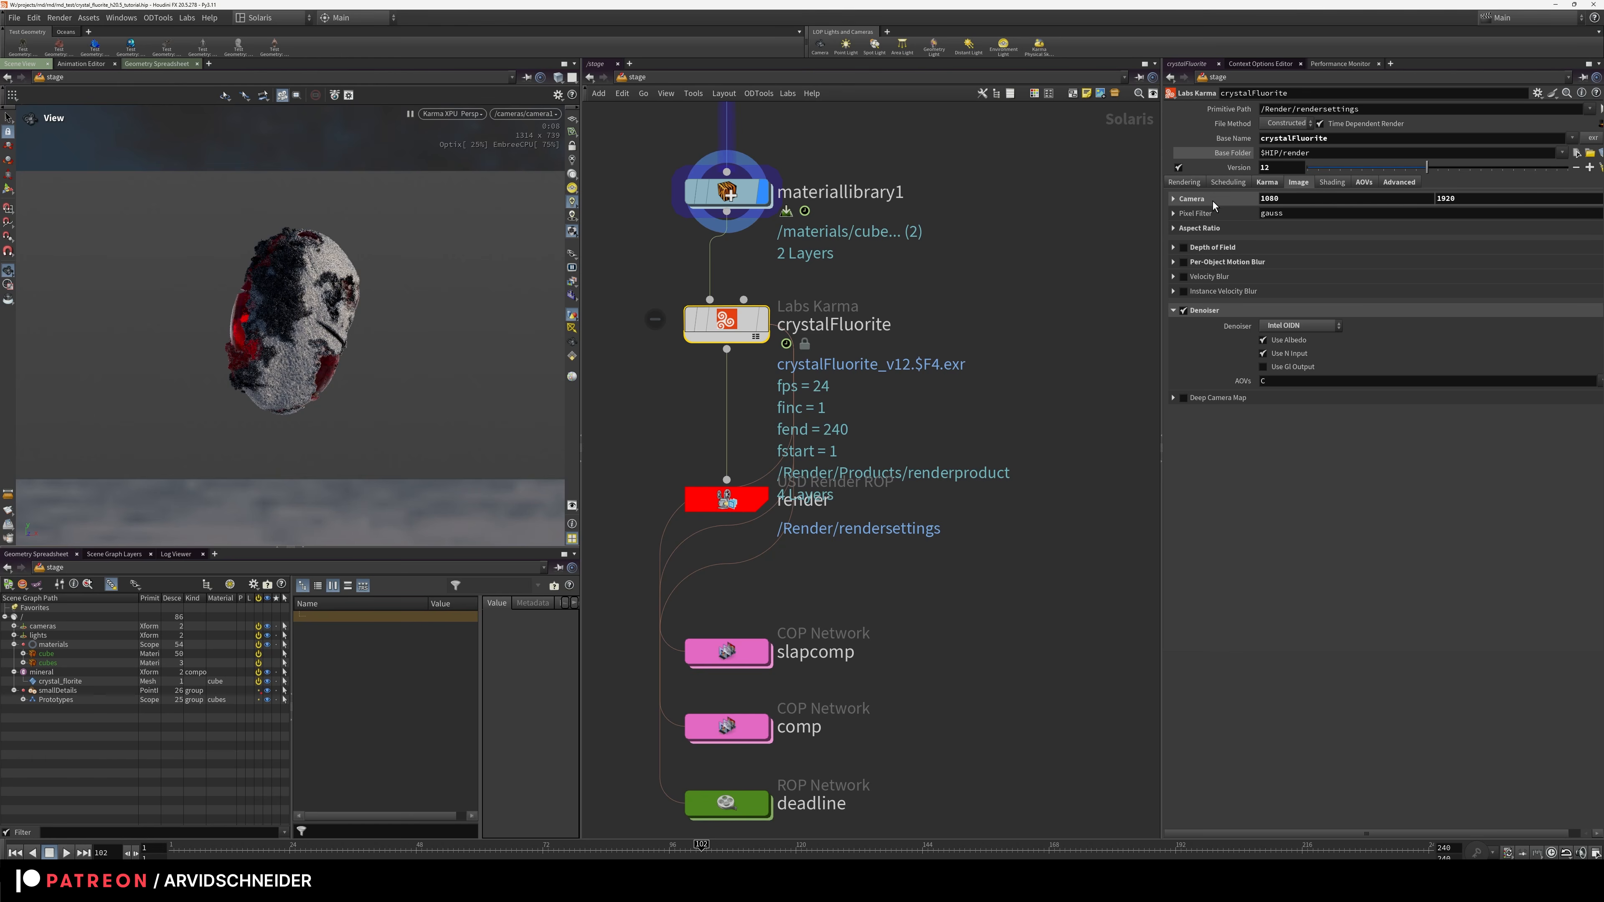
# Examine the crystalFluorite node's AOVs for reflections and refractions, diffuse, lights and emission, and ray level
pyautogui.click(1364, 183)
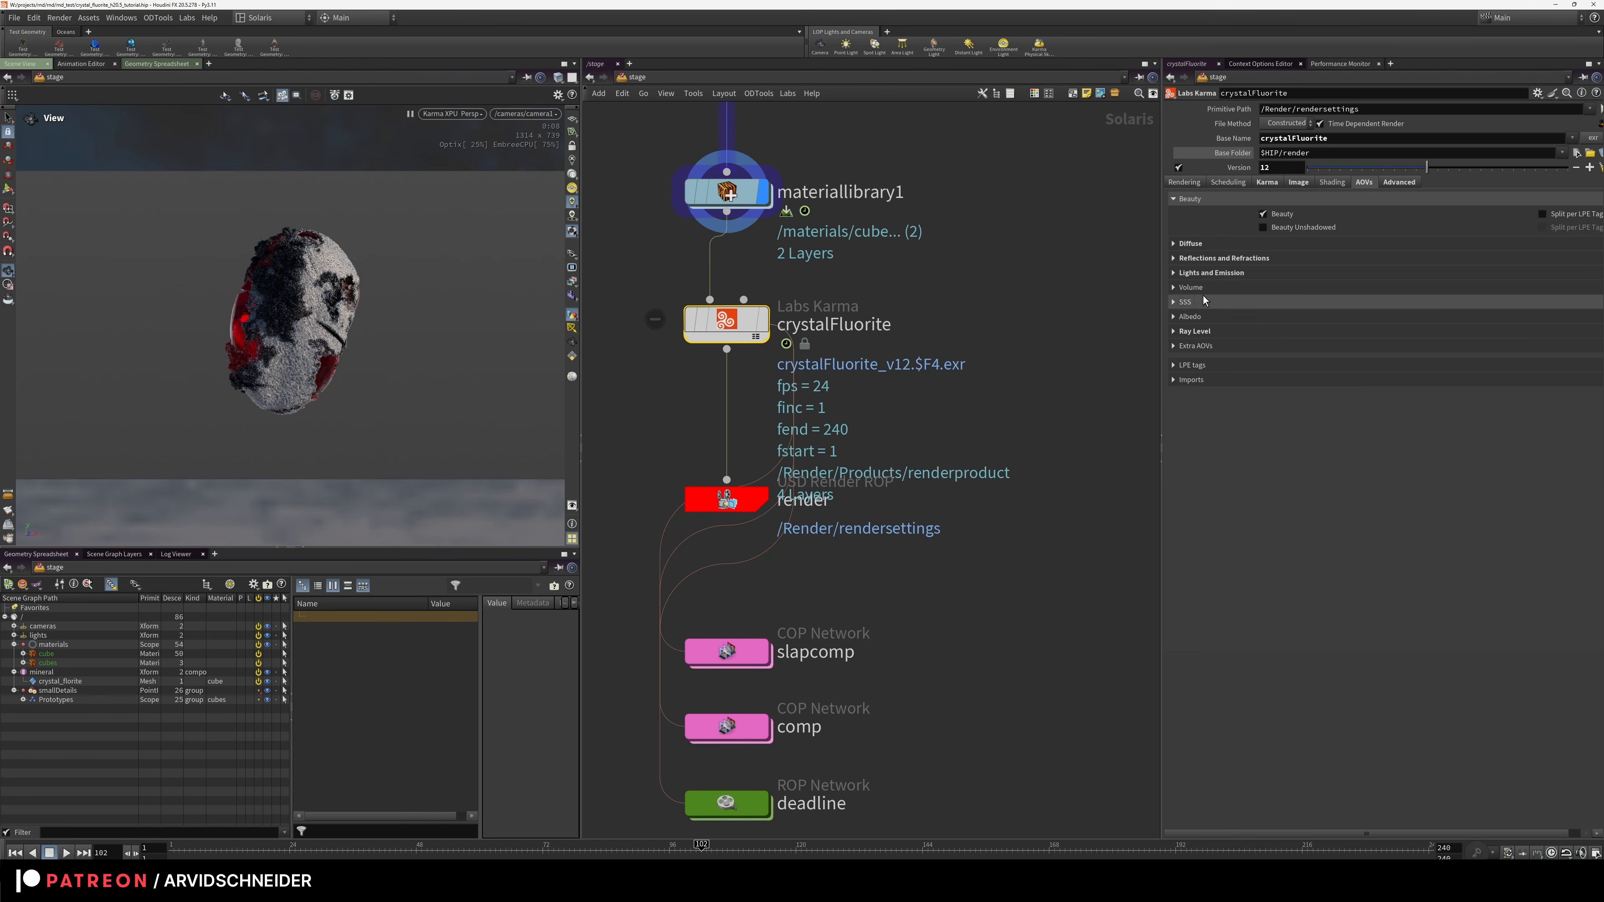
pyautogui.click(1202, 259)
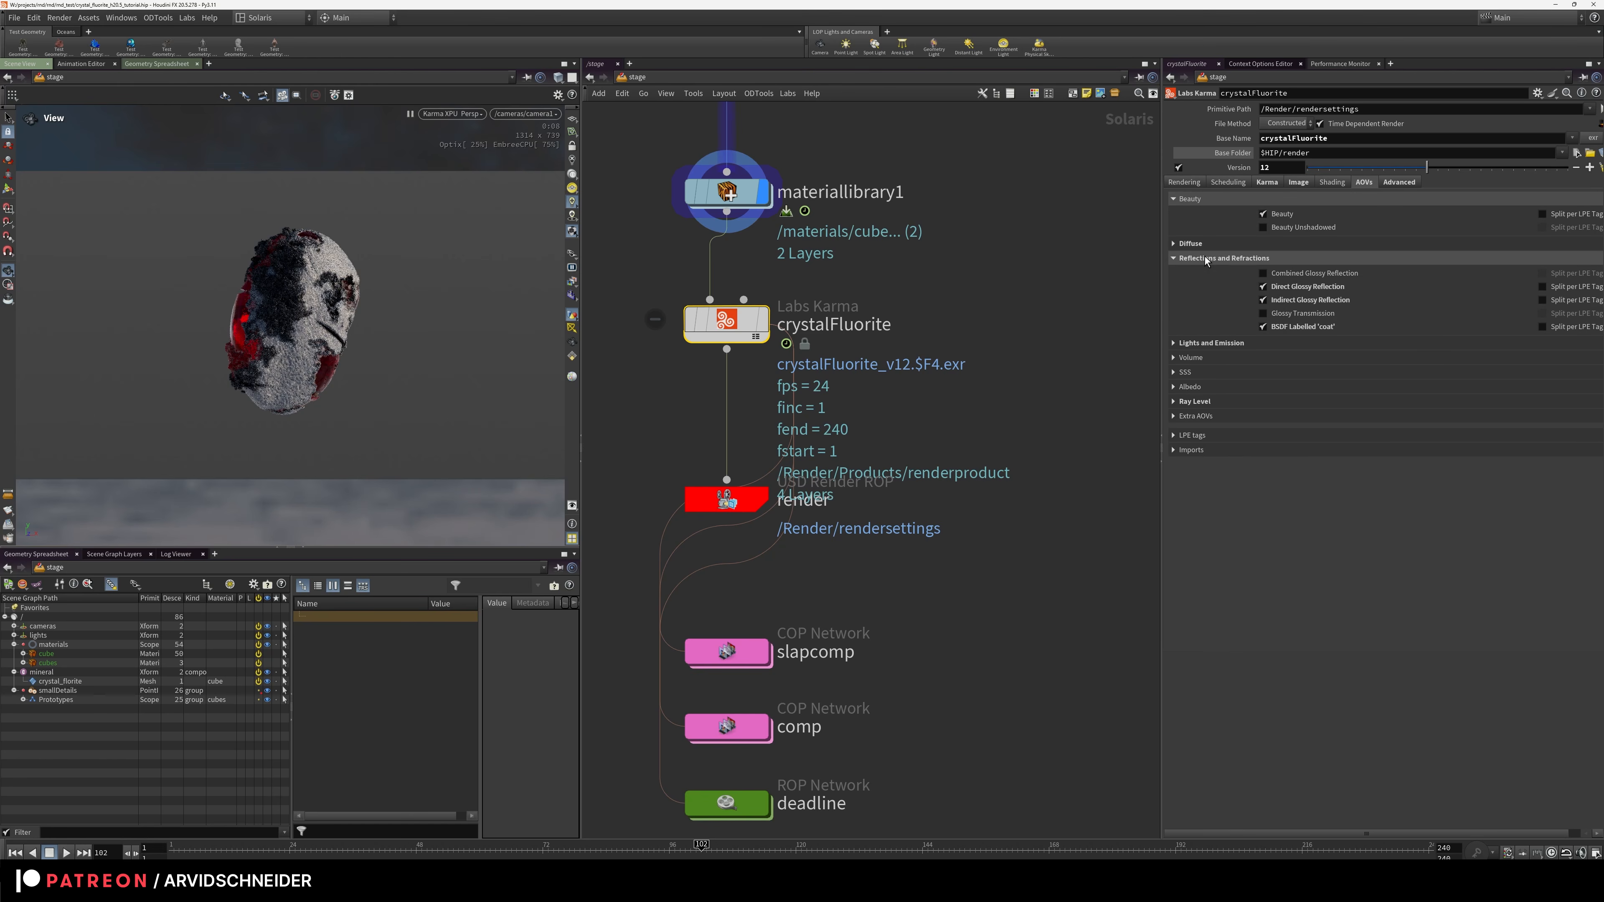
pyautogui.click(1205, 259)
pyautogui.click(1198, 244)
pyautogui.click(1197, 244)
pyautogui.click(1197, 273)
pyautogui.click(1197, 273)
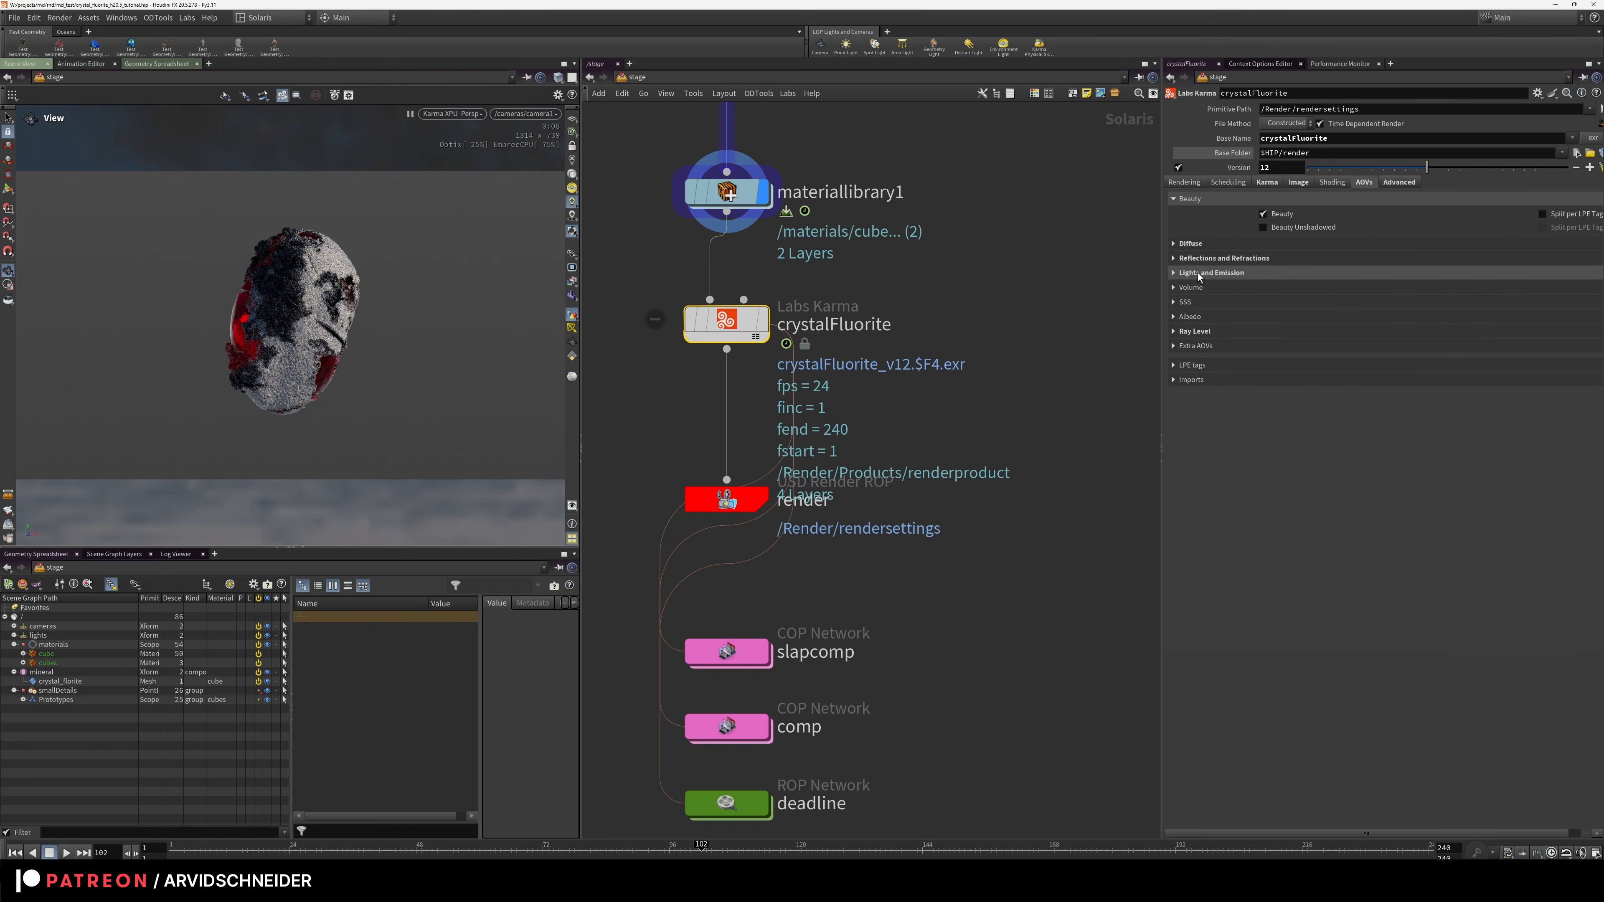
pyautogui.click(1191, 331)
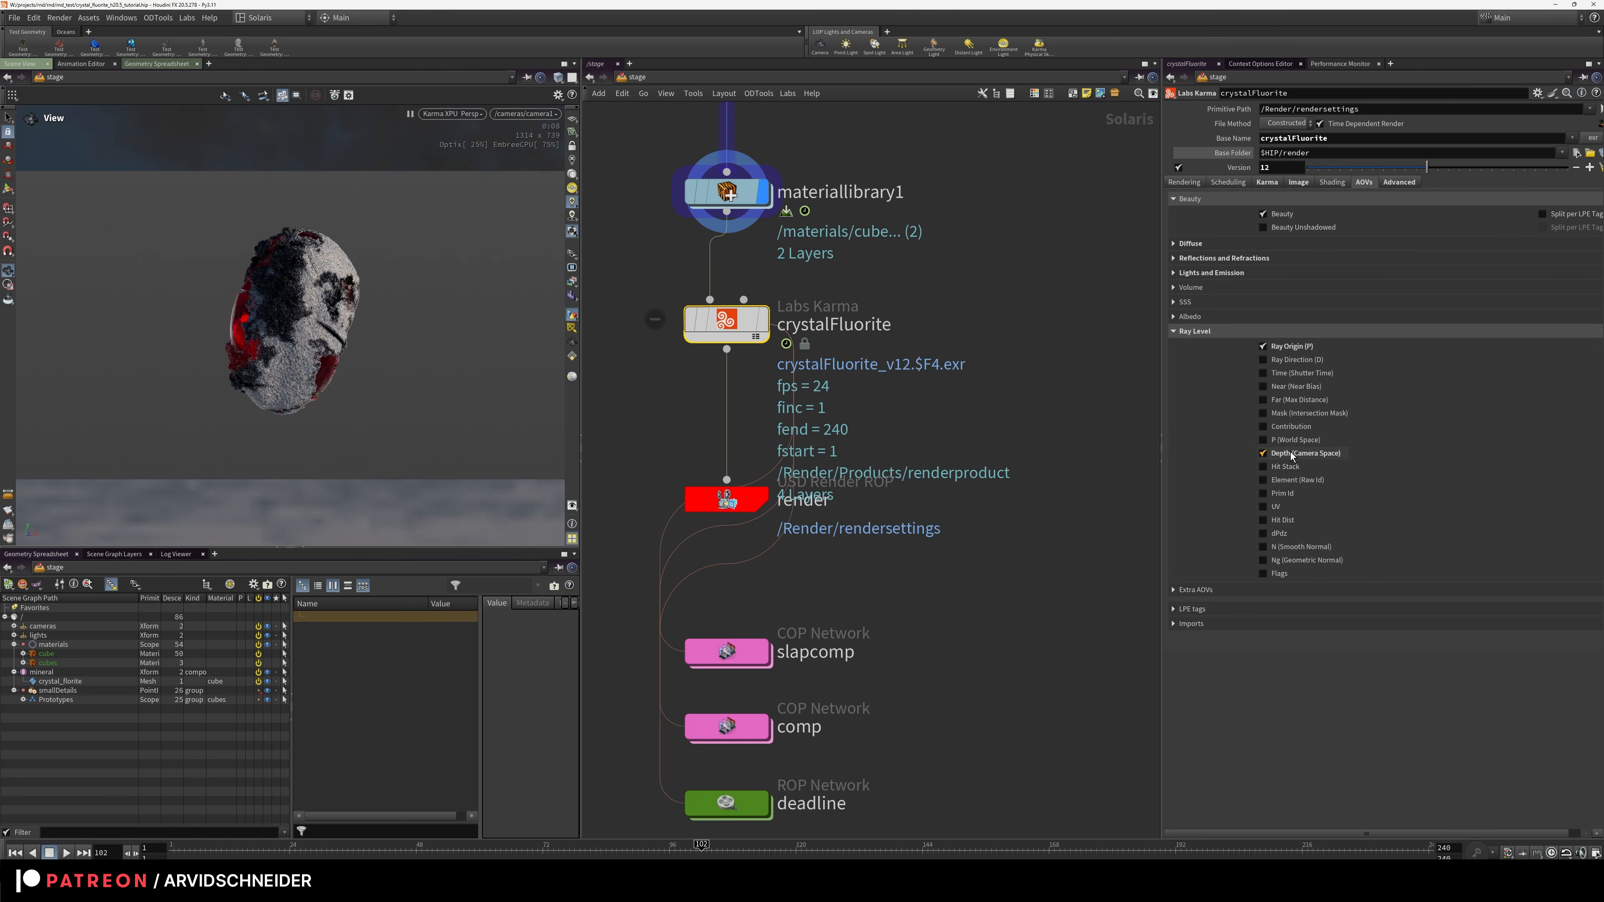
pyautogui.click(1196, 332)
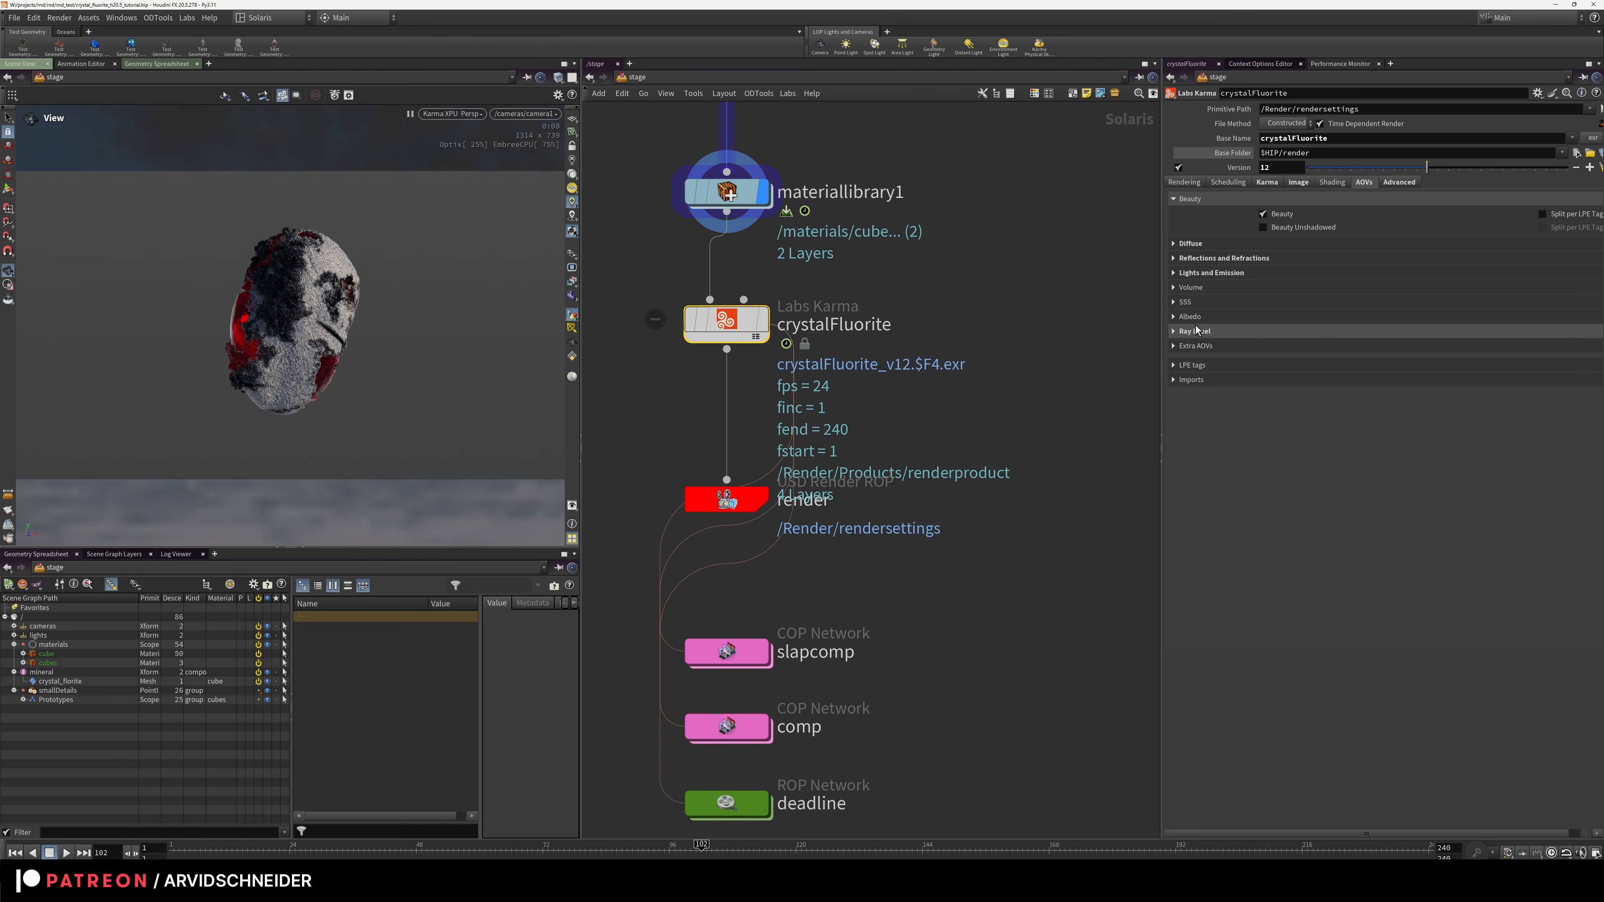
# Inspect the parameters of the render USD Render ROP and the deadline ROP network
pyautogui.click(727, 499)
pyautogui.moveTo(766, 457); pyautogui.dragTo(834, 329, button='middle')
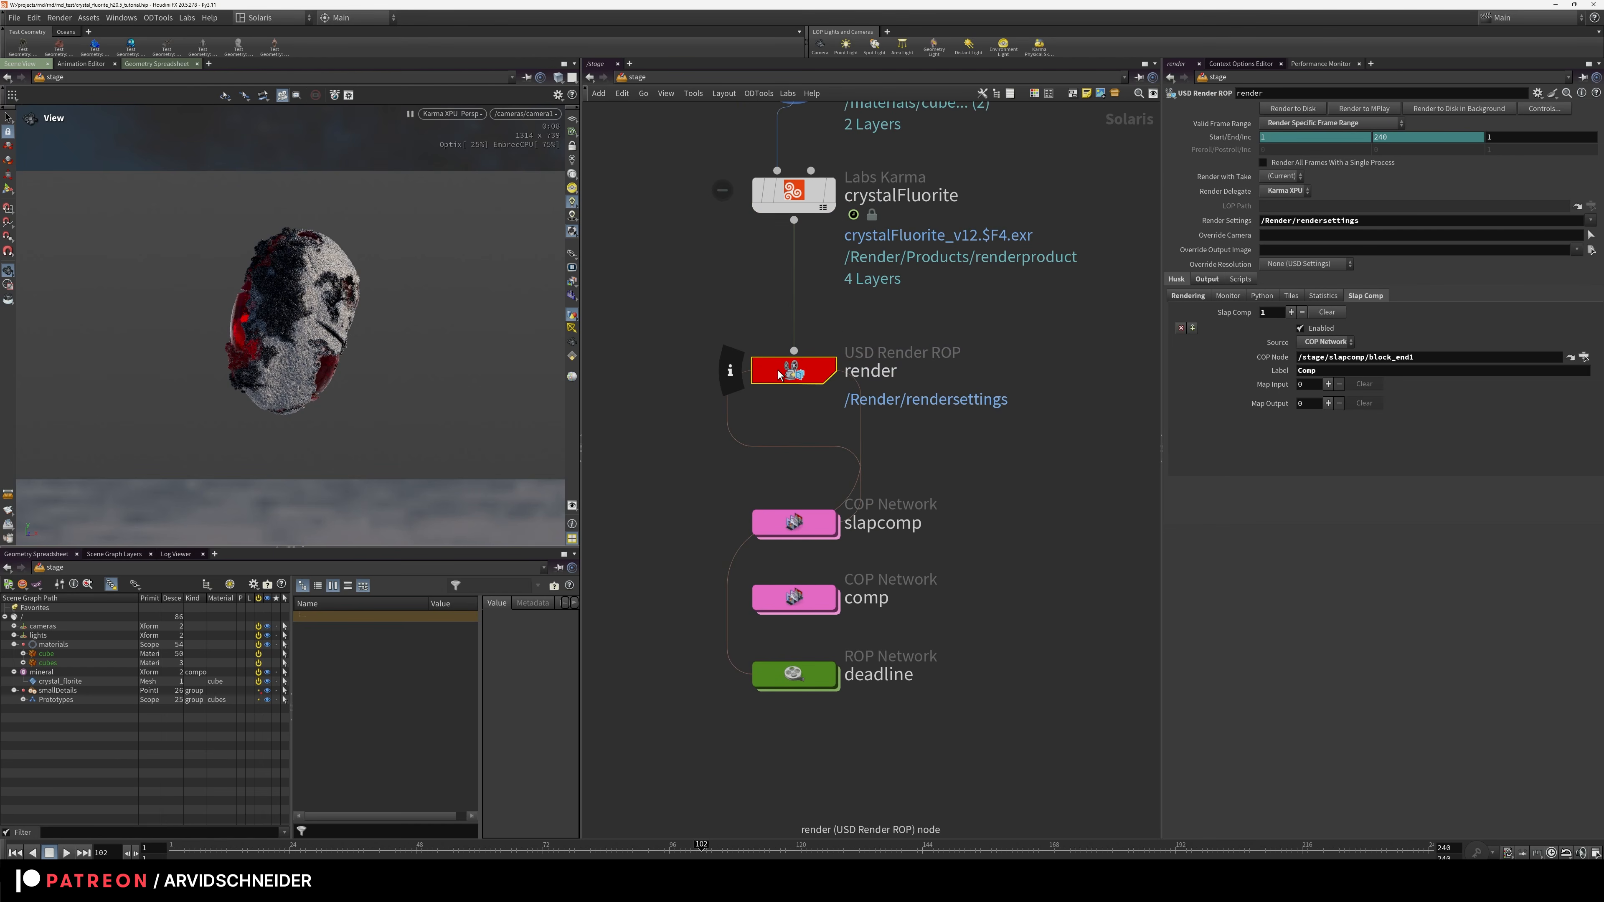
pyautogui.moveTo(780, 373); pyautogui.dragTo(783, 282, button='middle')
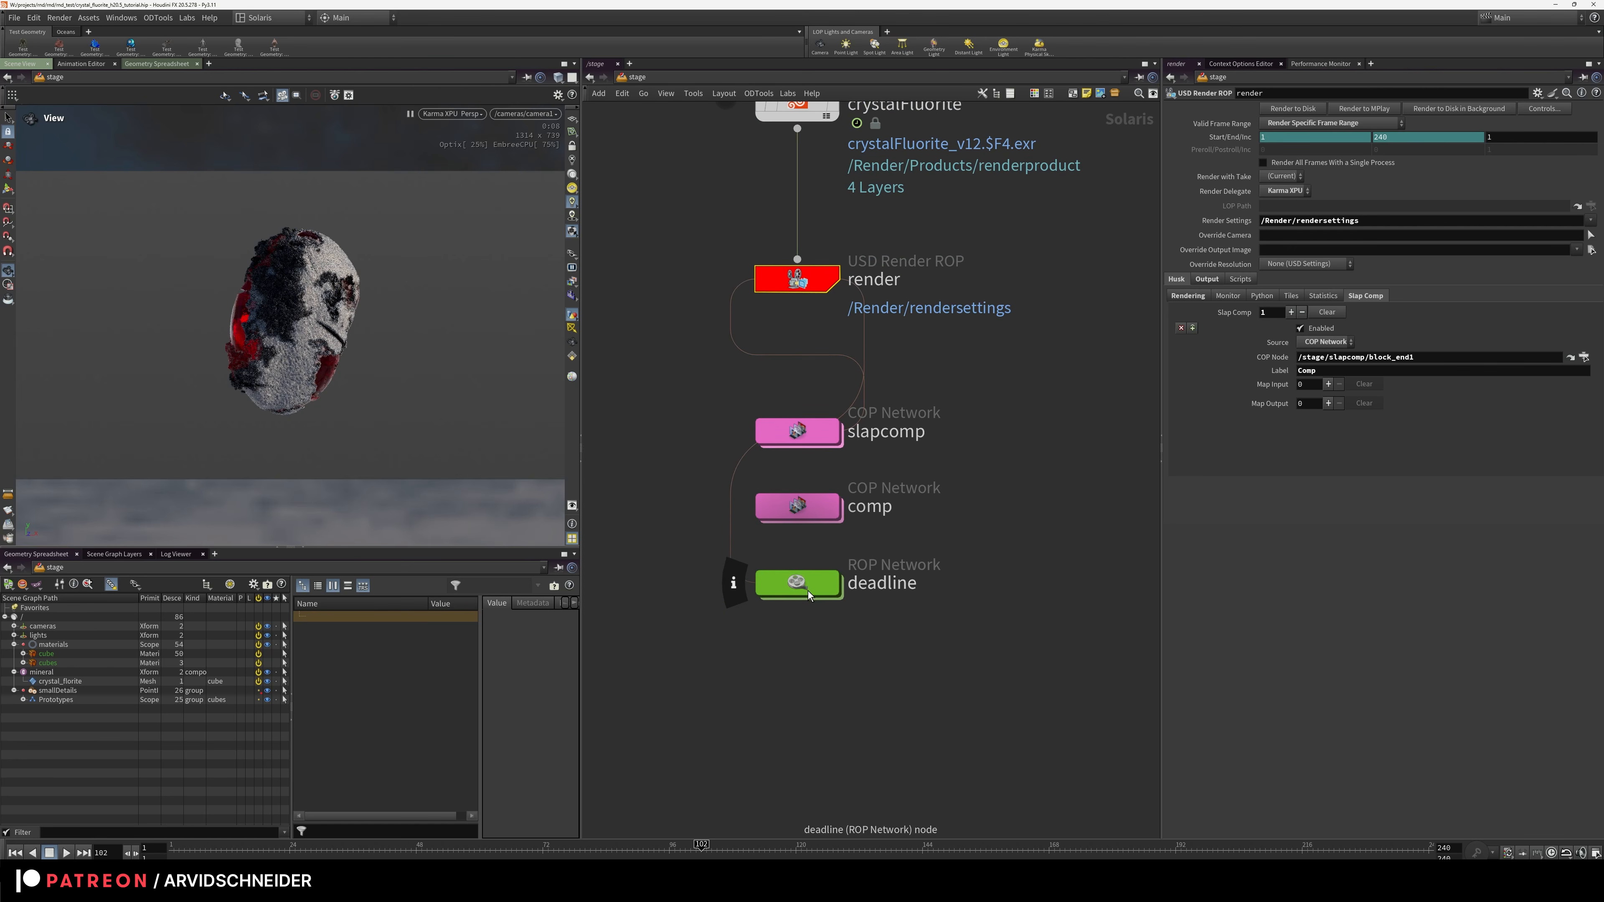
pyautogui.click(797, 583)
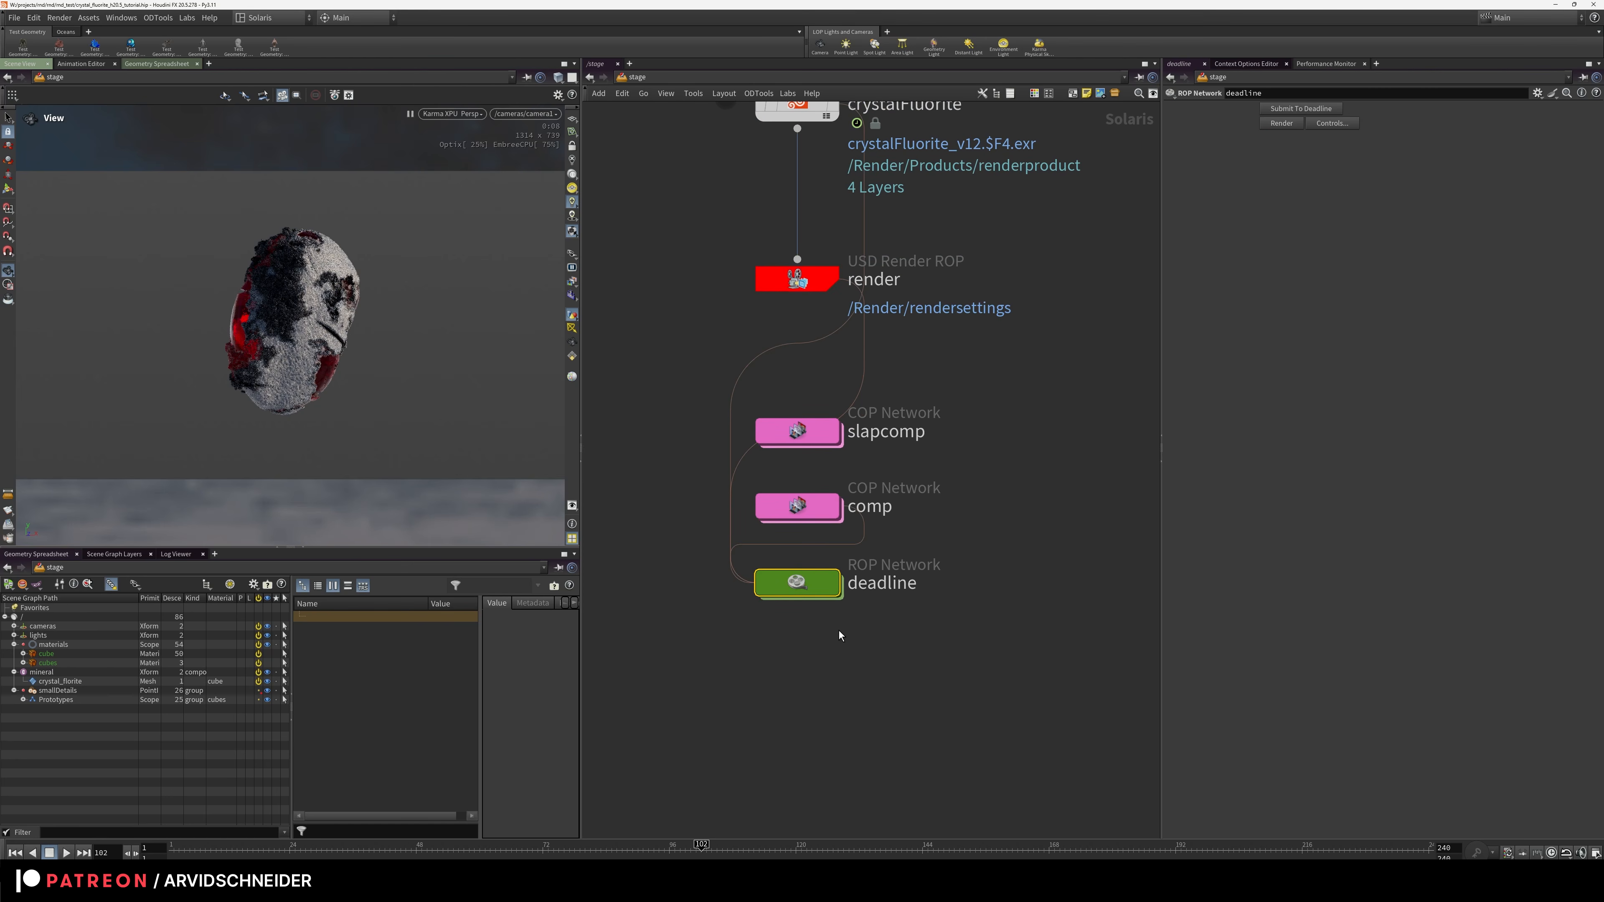
pyautogui.moveTo(698, 222); pyautogui.dragTo(877, 341)
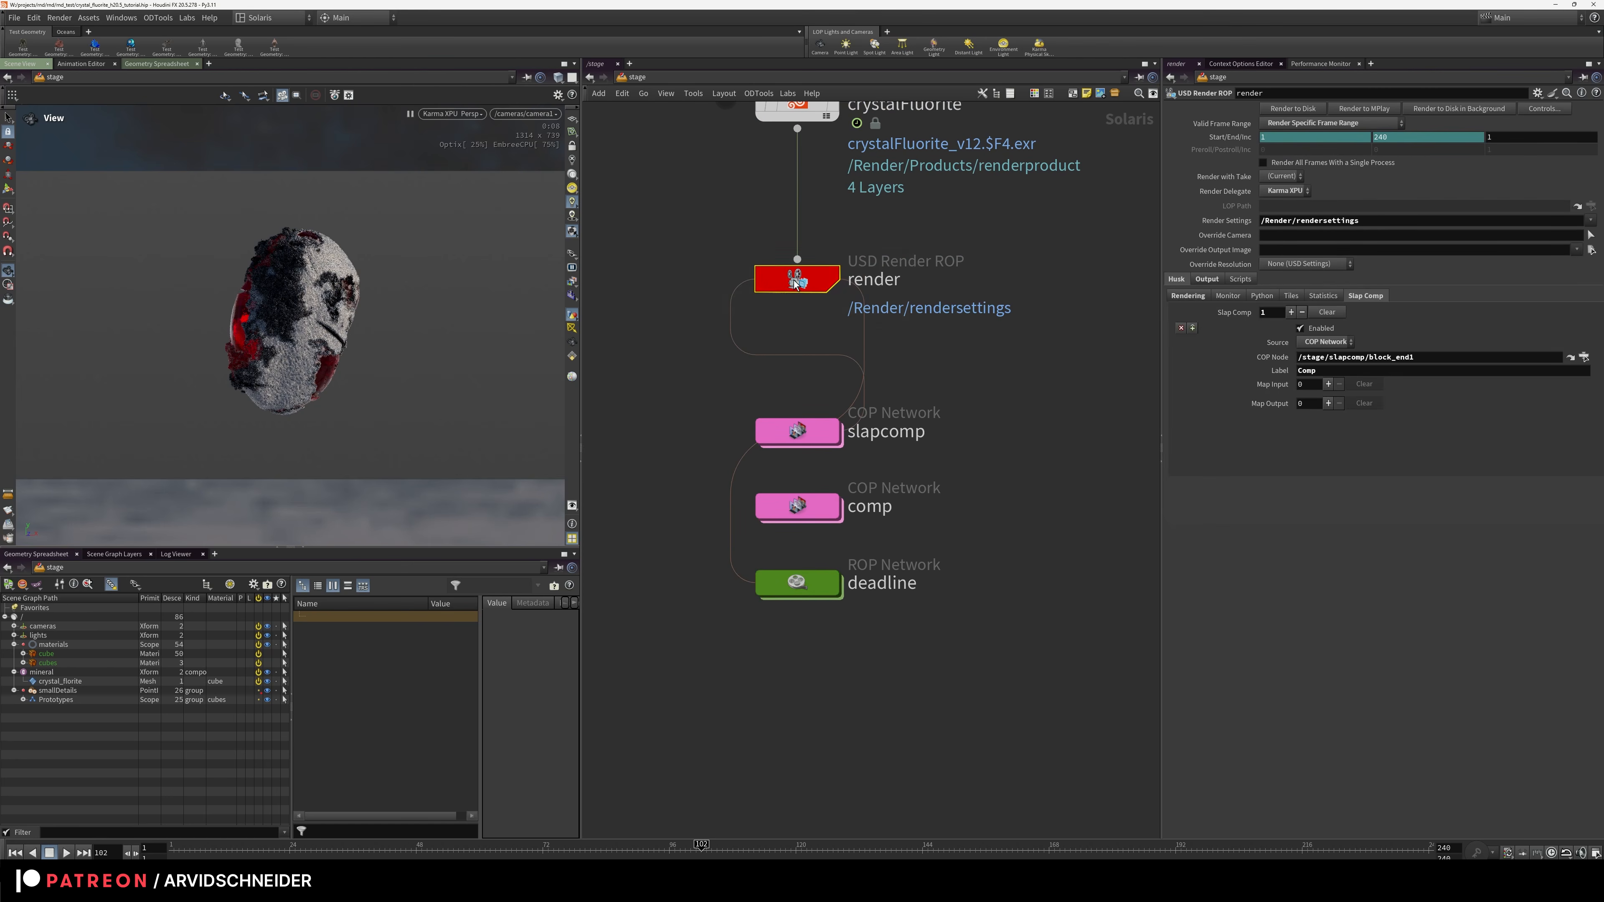
# Open the deadline network and inspect the render and comp fetch nodes and the deadline1 job options
pyautogui.doubleClick(811, 591)
pyautogui.moveTo(851, 347); pyautogui.dragTo(854, 366)
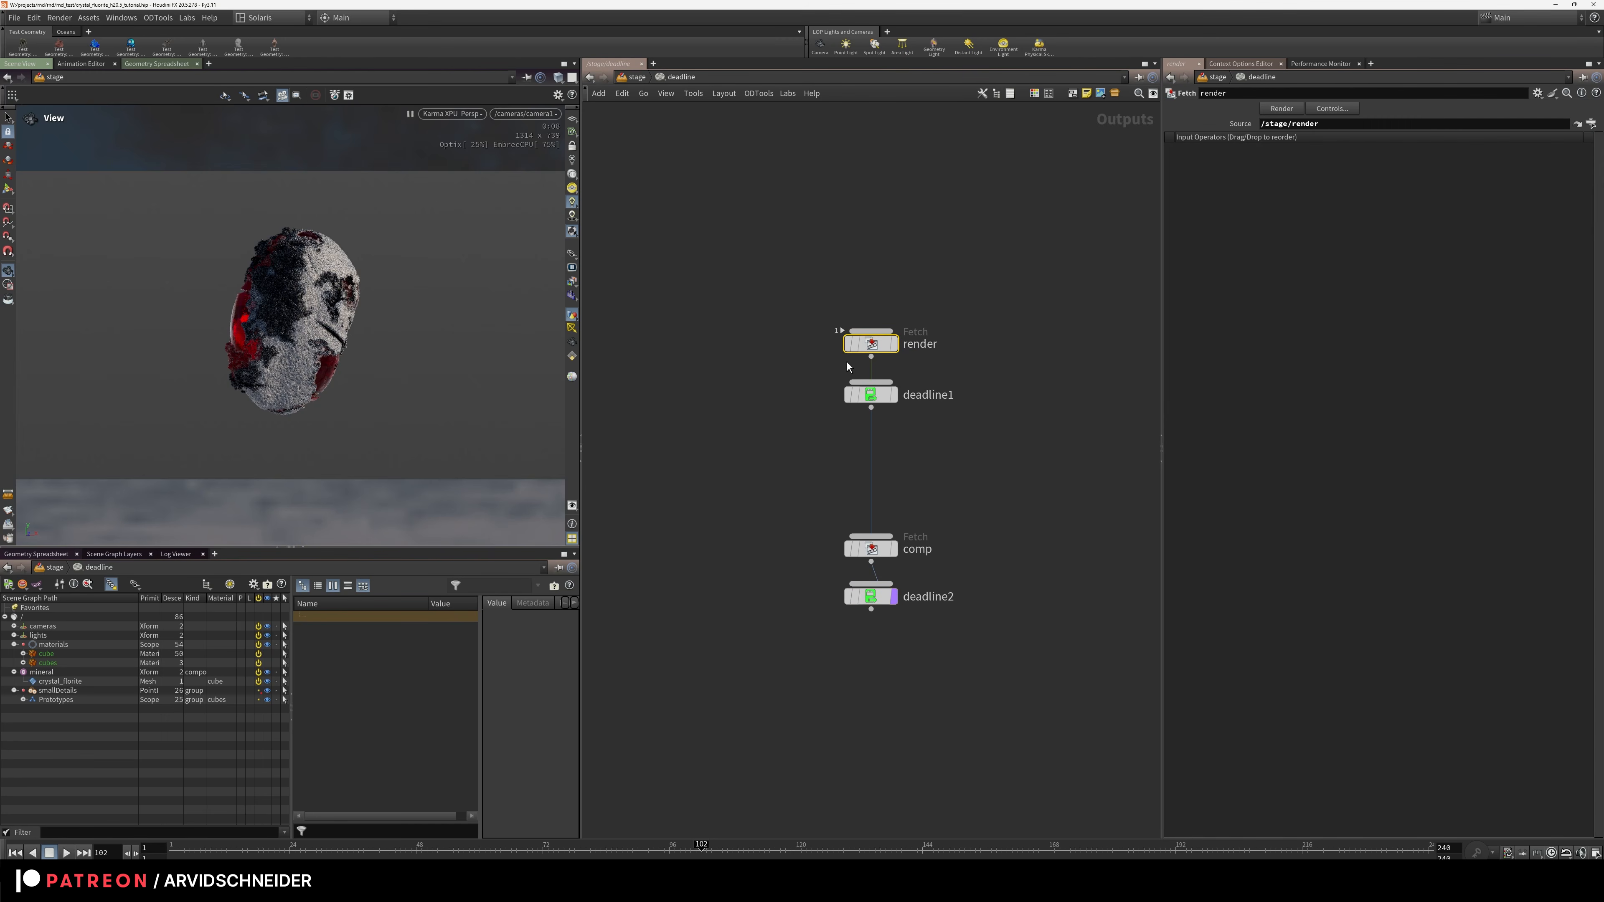
pyautogui.moveTo(812, 522); pyautogui.dragTo(875, 560)
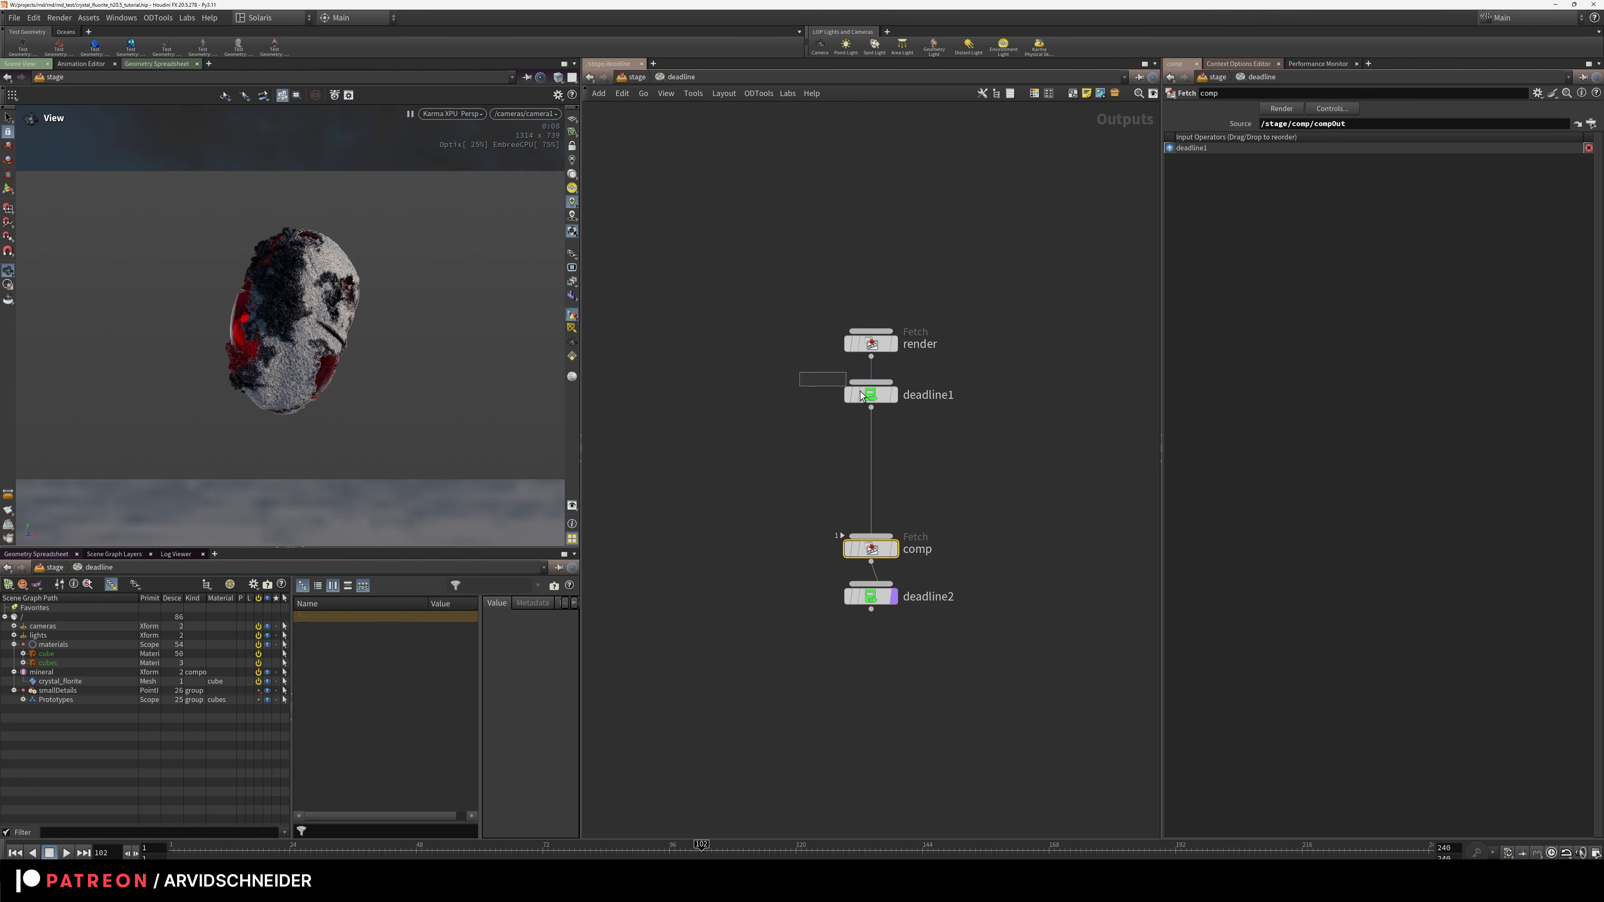
pyautogui.moveTo(813, 377); pyautogui.dragTo(859, 404)
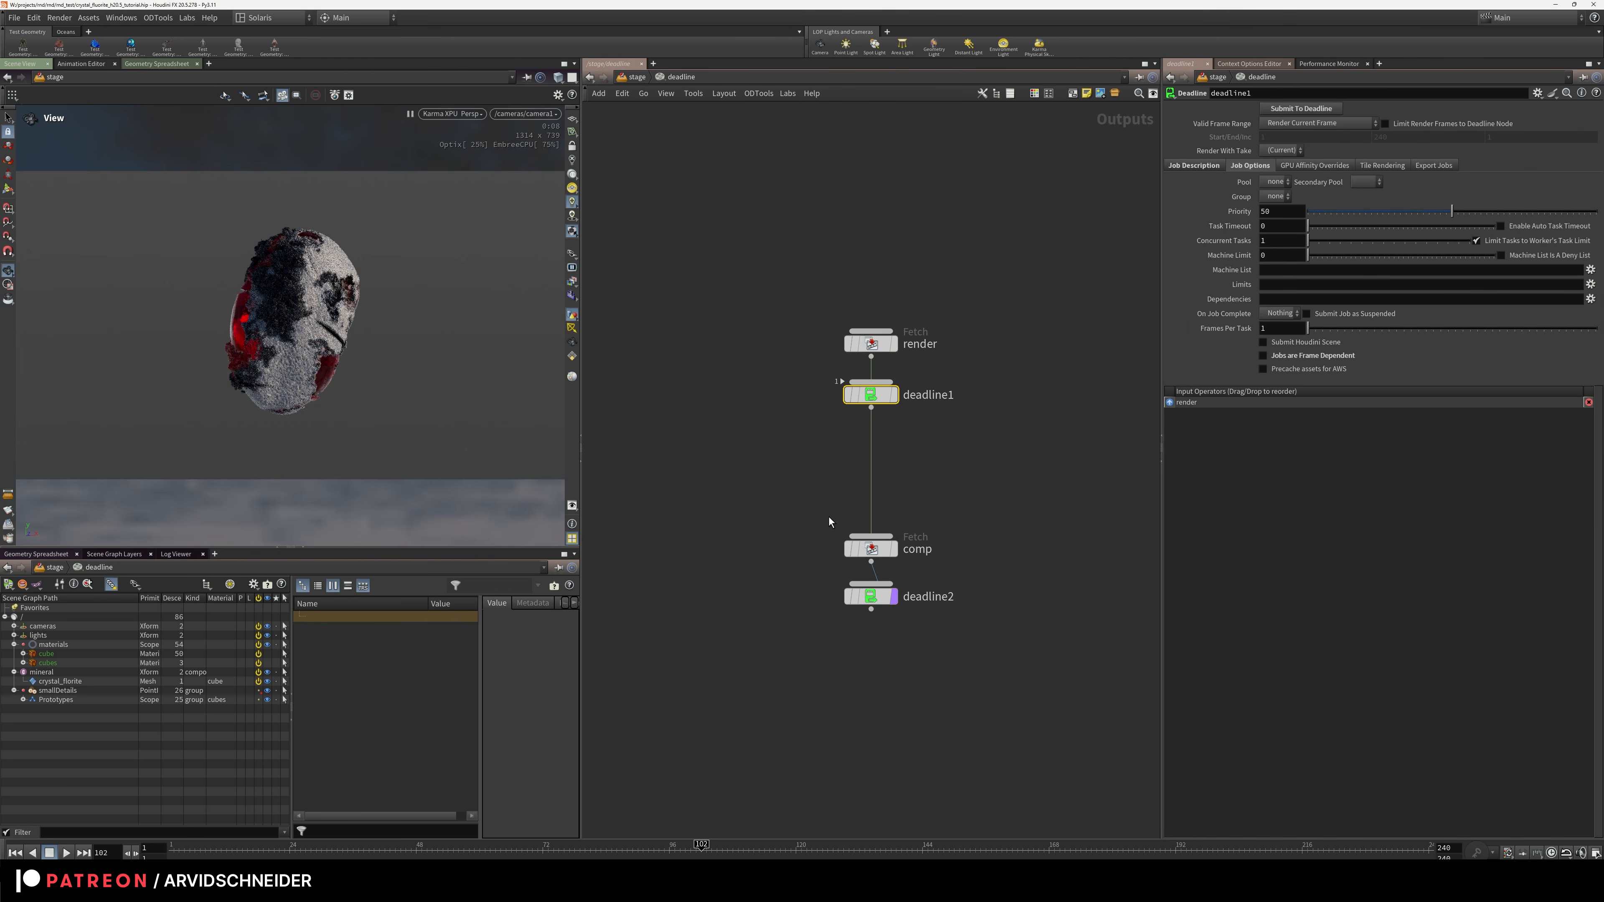
# Return to the stage network, open the comp COP network and examine the file name of file4
pyautogui.click(686, 75)
pyautogui.click(638, 77)
pyautogui.moveTo(945, 533); pyautogui.dragTo(945, 534)
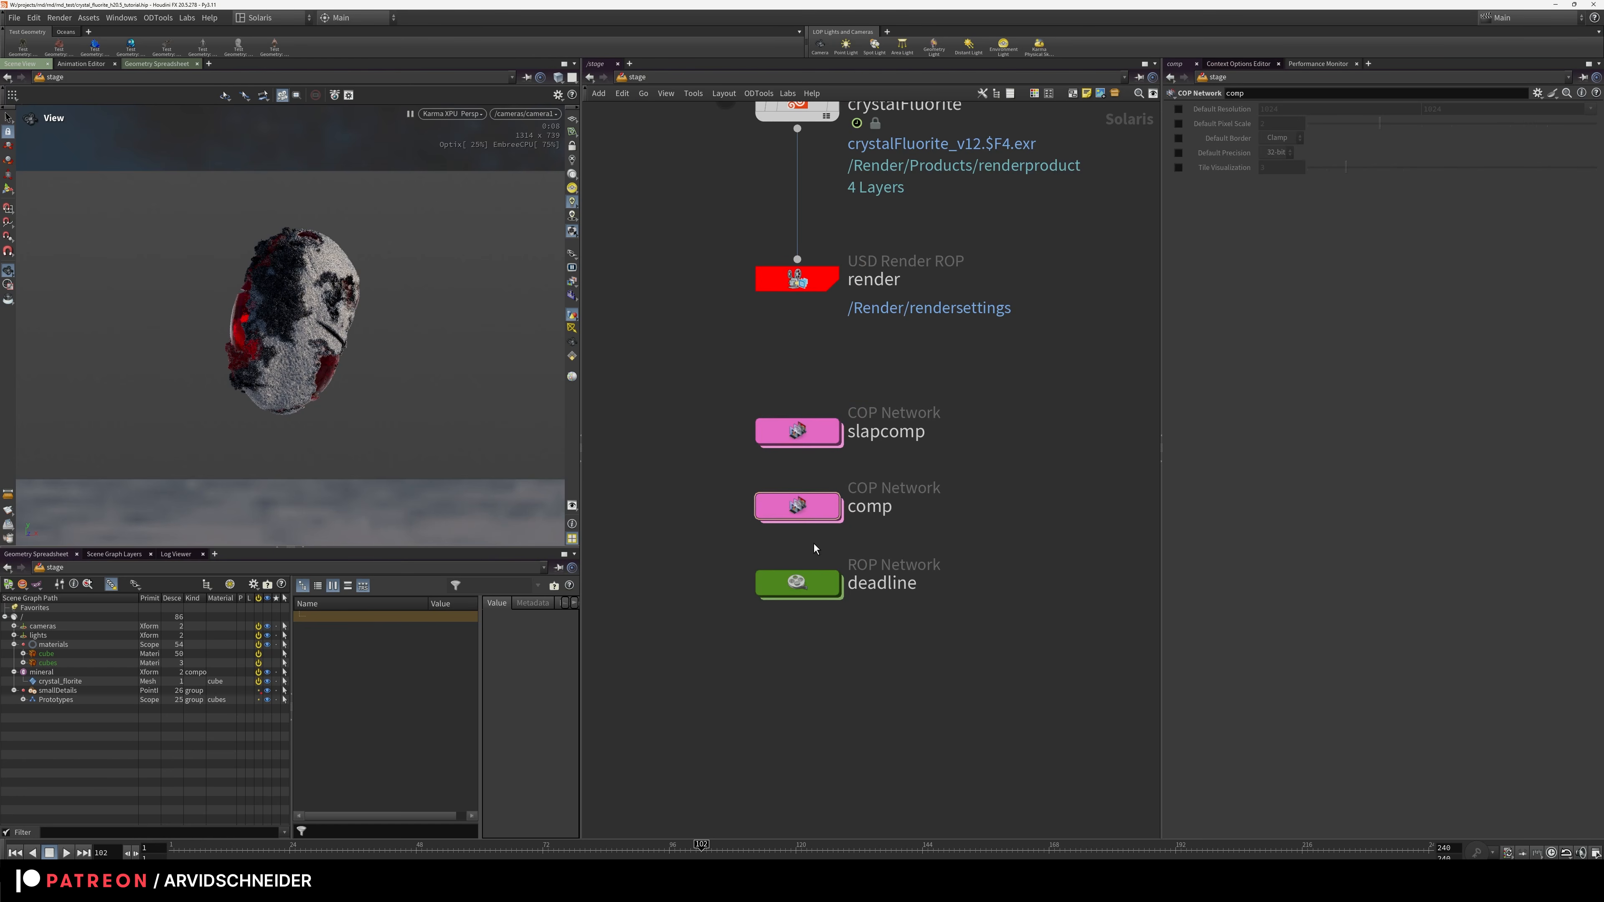
pyautogui.doubleClick(807, 507)
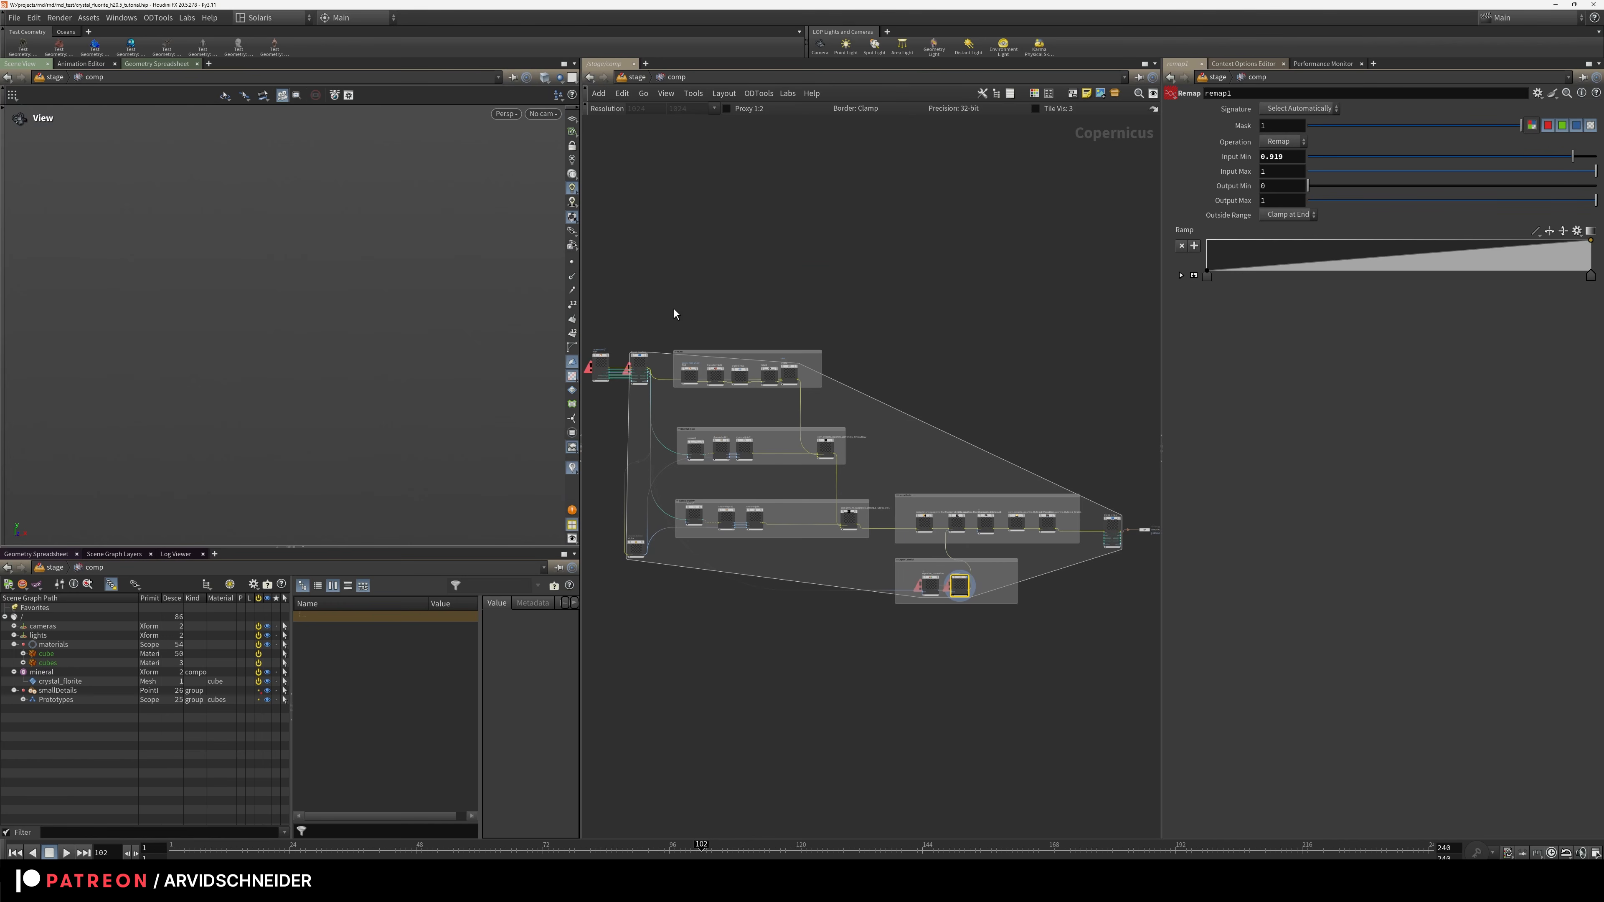
pyautogui.scroll(10, 764, 311)
pyautogui.moveTo(705, 240); pyautogui.dragTo(887, 559)
pyautogui.click(1238, 124)
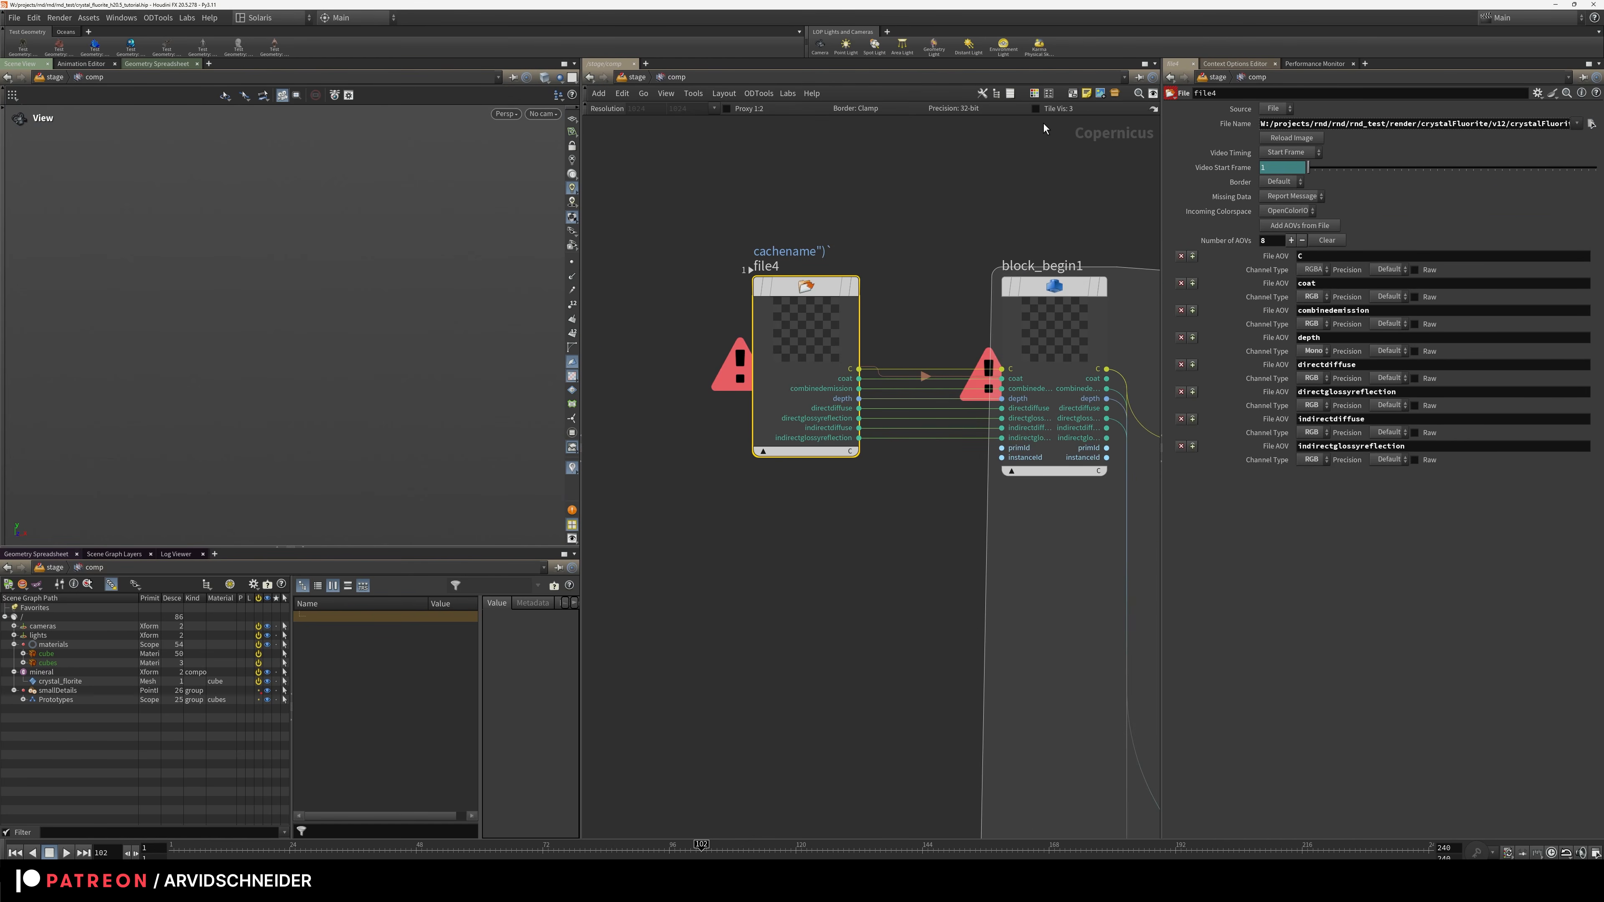
# Set the version of the crystalFluorite node in the stage network to 9 and reopen the comp network
pyautogui.click(638, 80)
pyautogui.moveTo(699, 315); pyautogui.dragTo(723, 547, button='middle')
pyautogui.moveTo(710, 299); pyautogui.dragTo(837, 383)
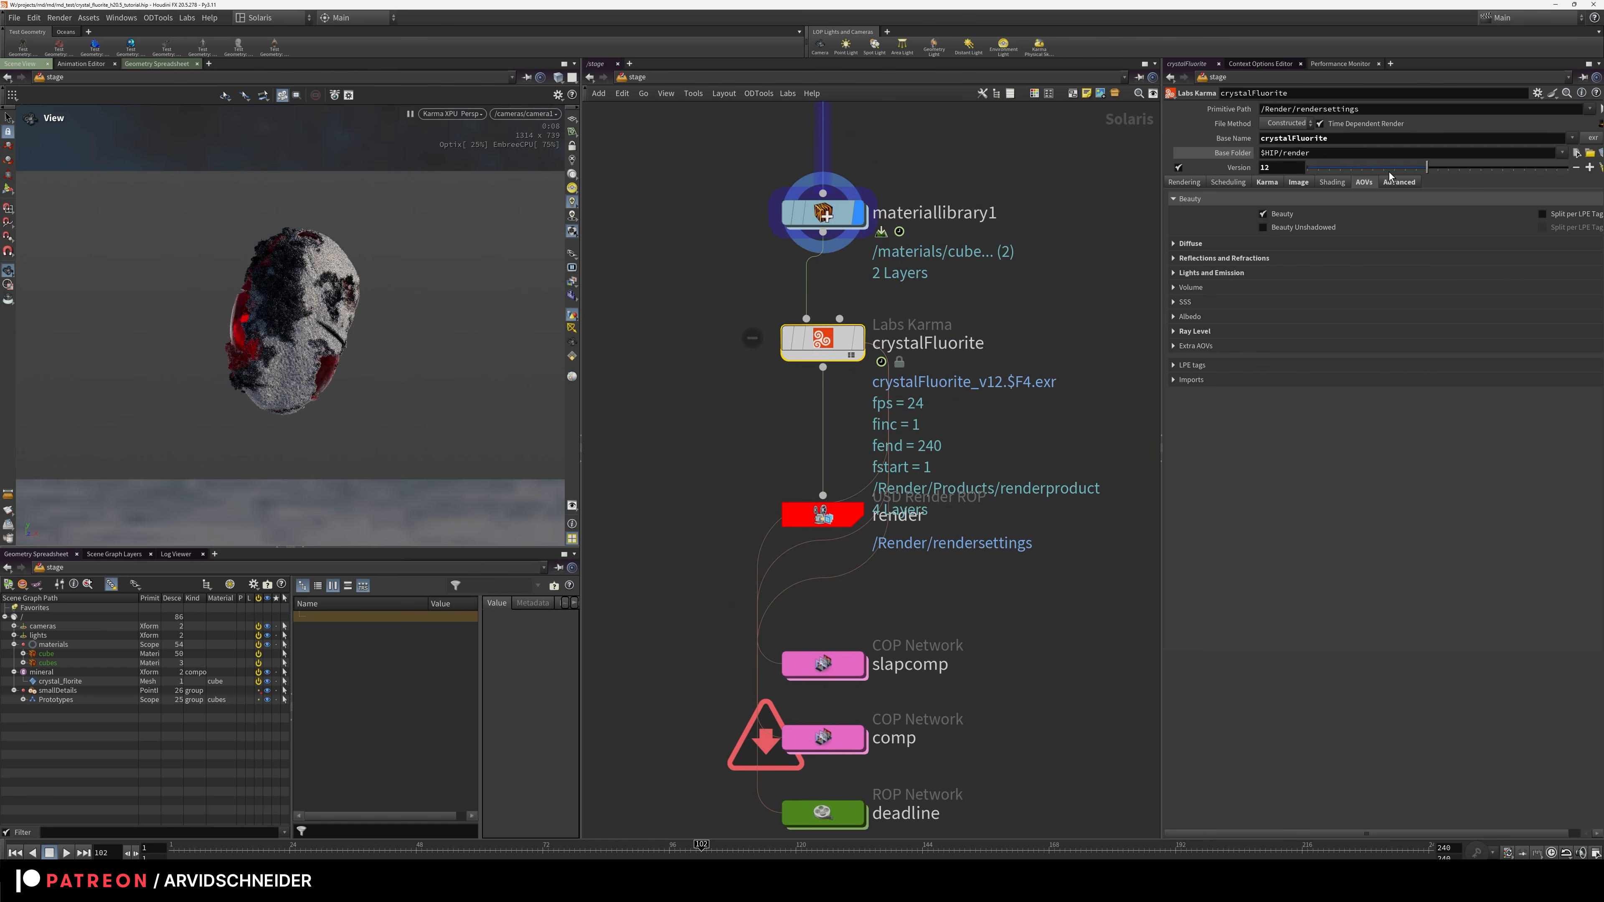
pyautogui.click(1416, 168)
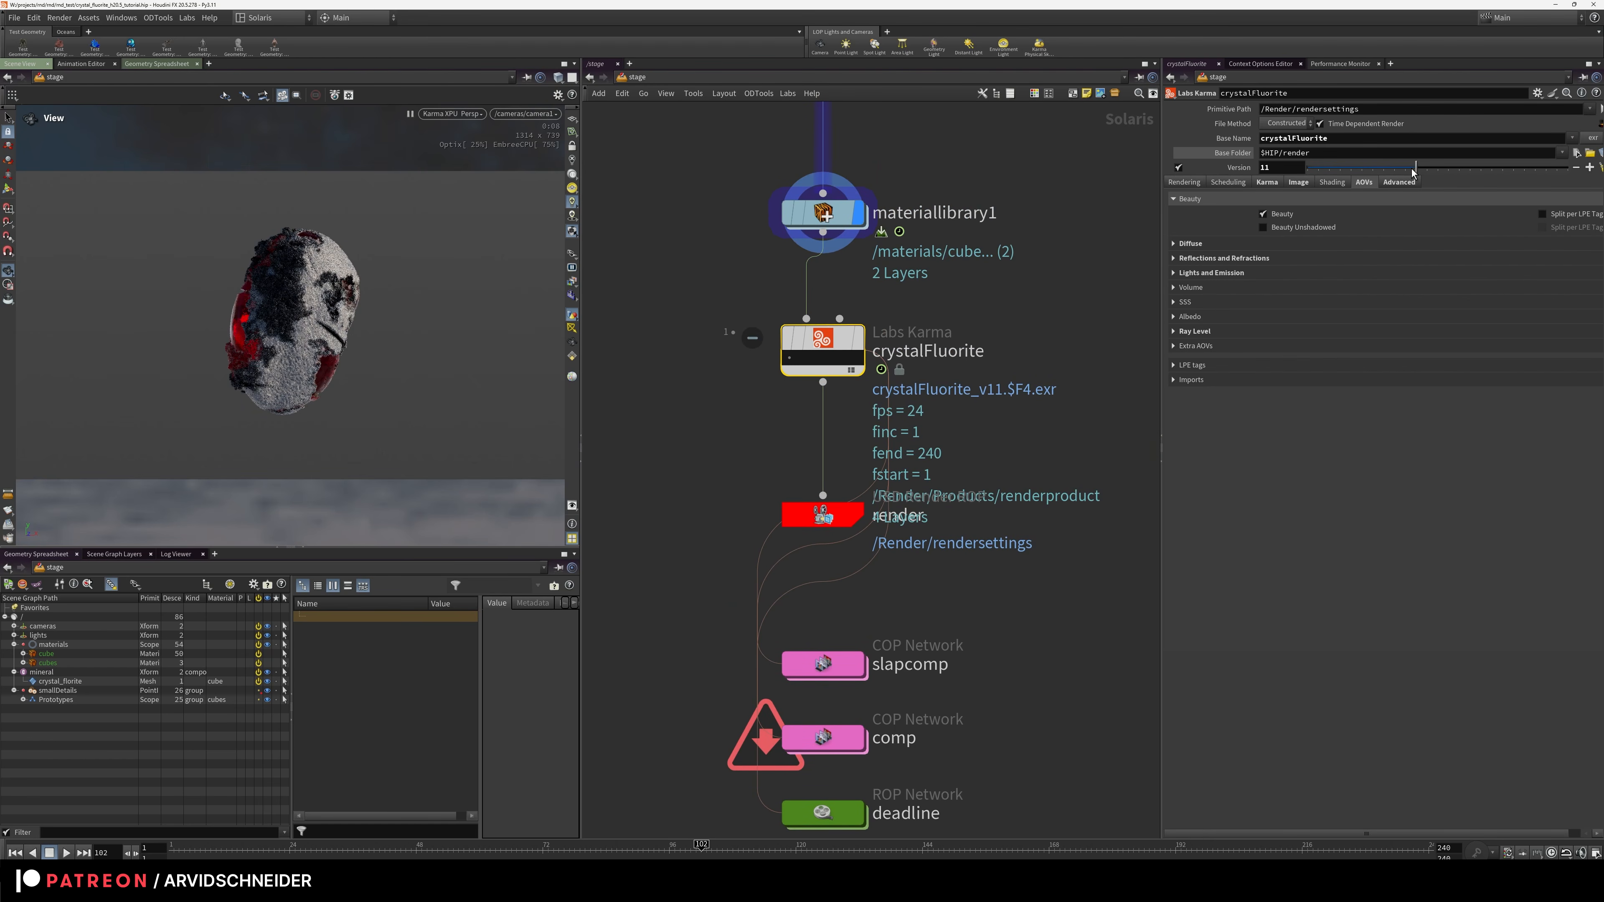
pyautogui.moveTo(671, 628); pyautogui.dragTo(678, 351, button='middle')
pyautogui.doubleClick(854, 459)
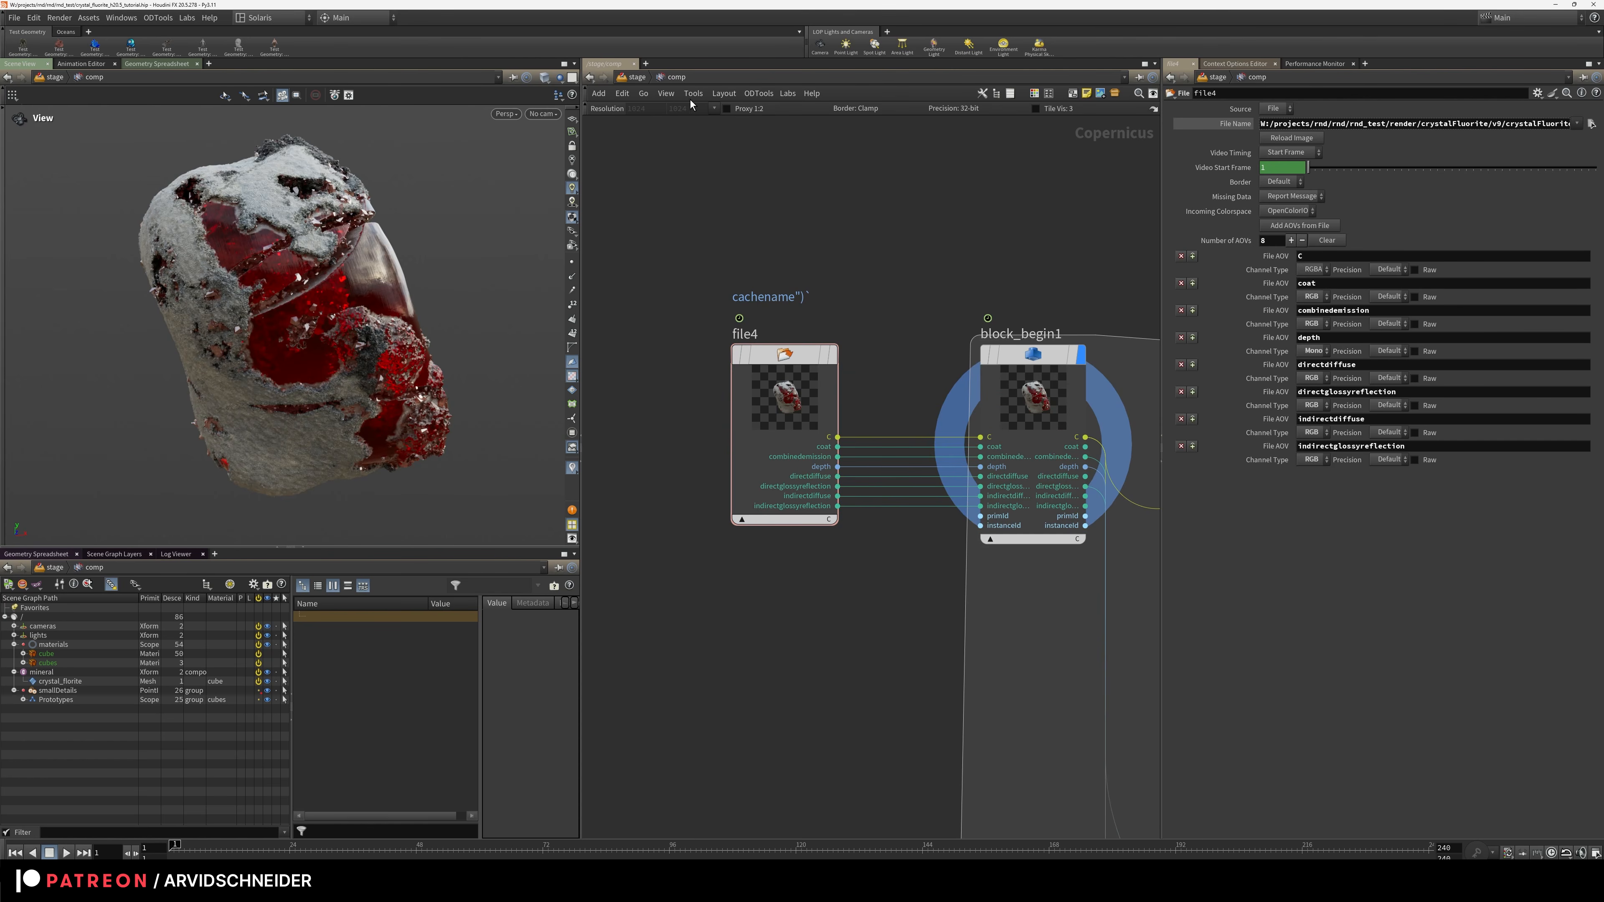
# Open the slapcomp COP network from the stage network and inspect the slapcompimport1 node feeding block_begin1
pyautogui.click(636, 78)
pyautogui.doubleClick(825, 559)
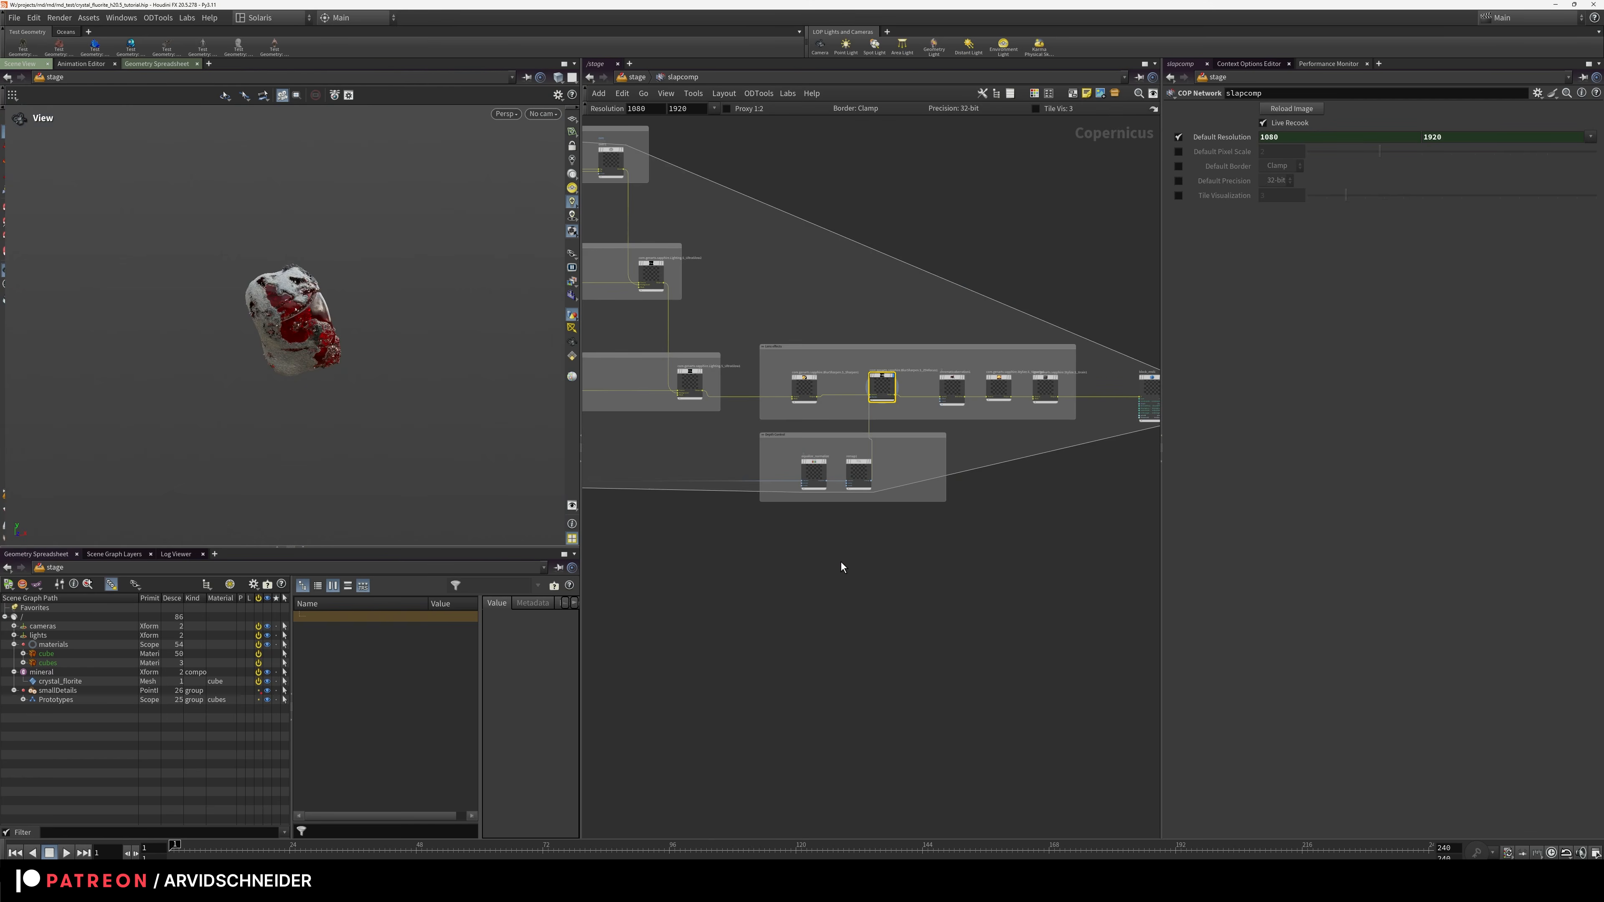
pyautogui.scroll(4, 859, 537)
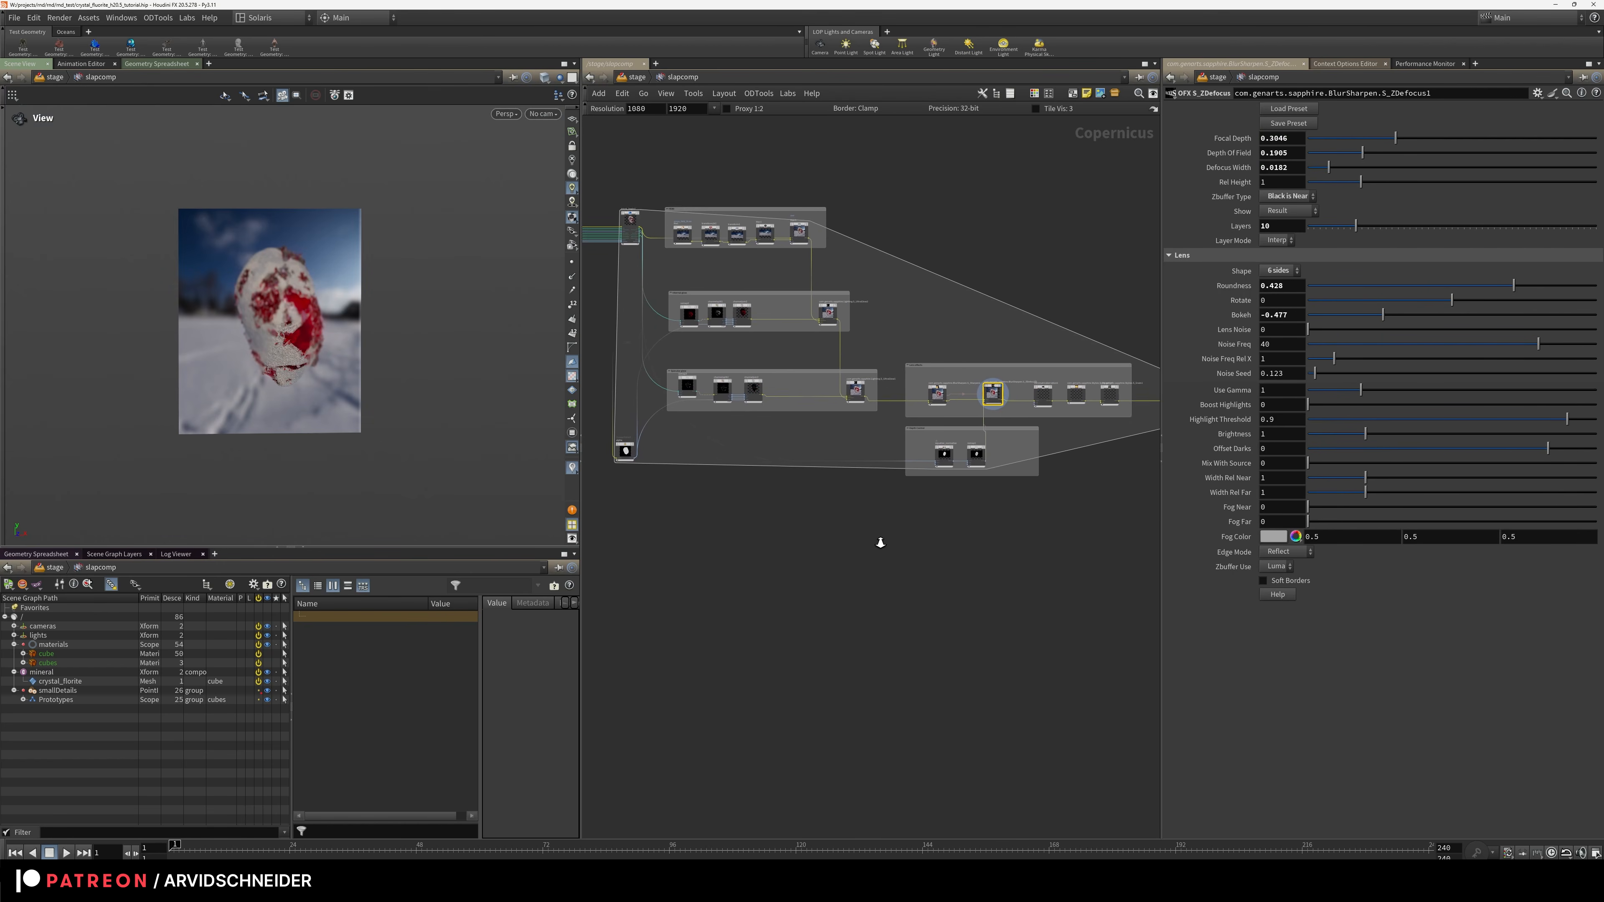
pyautogui.moveTo(788, 495); pyautogui.dragTo(848, 557, button='middle')
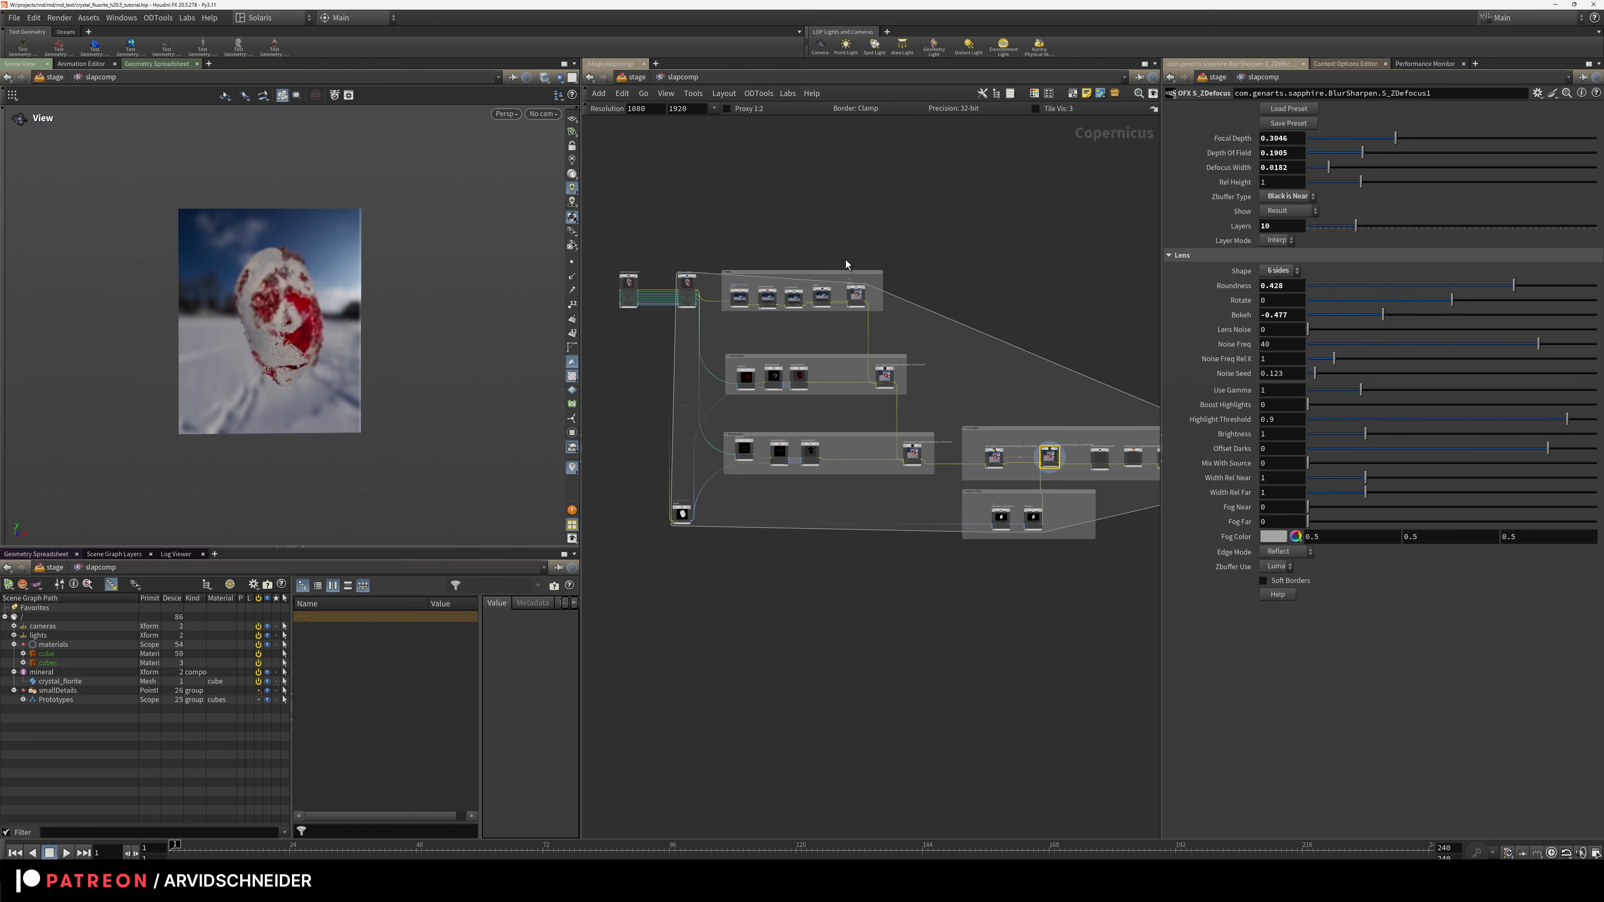
pyautogui.scroll(4, 683, 333)
pyautogui.scroll(5, 705, 376)
pyautogui.moveTo(698, 333); pyautogui.dragTo(720, 444, button='middle')
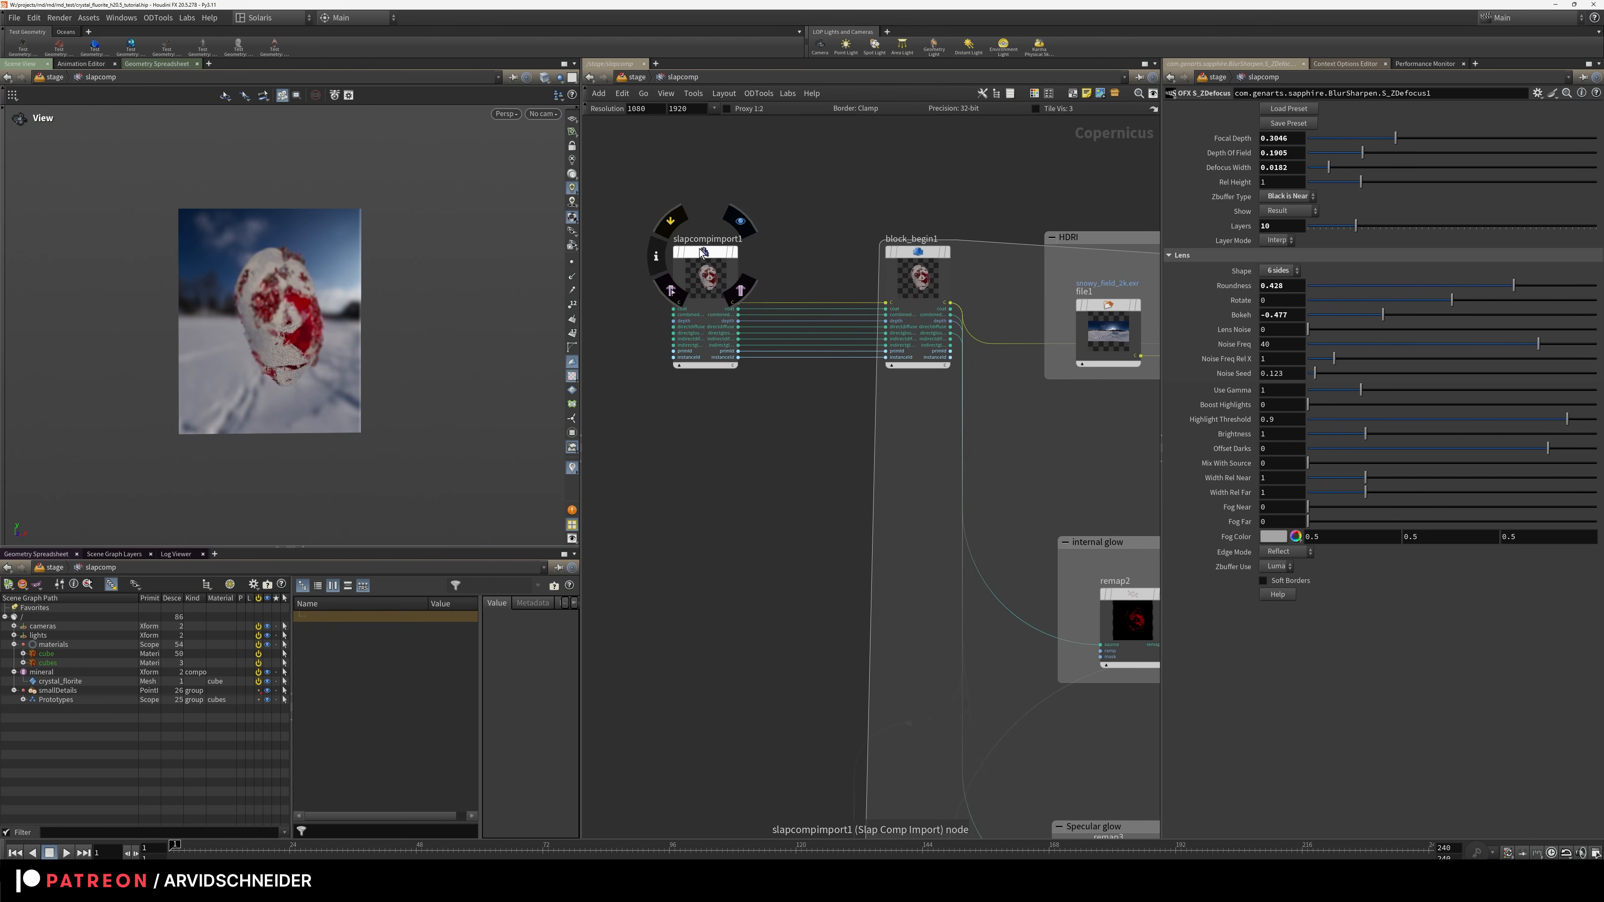
# Examine the remaining node groups of the slapcomp network downstream of block_begin1
pyautogui.scroll(-8, 759, 455)
pyautogui.moveTo(1113, 309); pyautogui.dragTo(772, 225, button='middle')
pyautogui.scroll(6, 1069, 509)
pyautogui.moveTo(1069, 509); pyautogui.dragTo(1082, 510, button='right')
pyautogui.moveTo(824, 172); pyautogui.dragTo(1006, 168, button='middle')
pyautogui.press('f')
pyautogui.moveTo(979, 247); pyautogui.dragTo(871, 530, button='right')
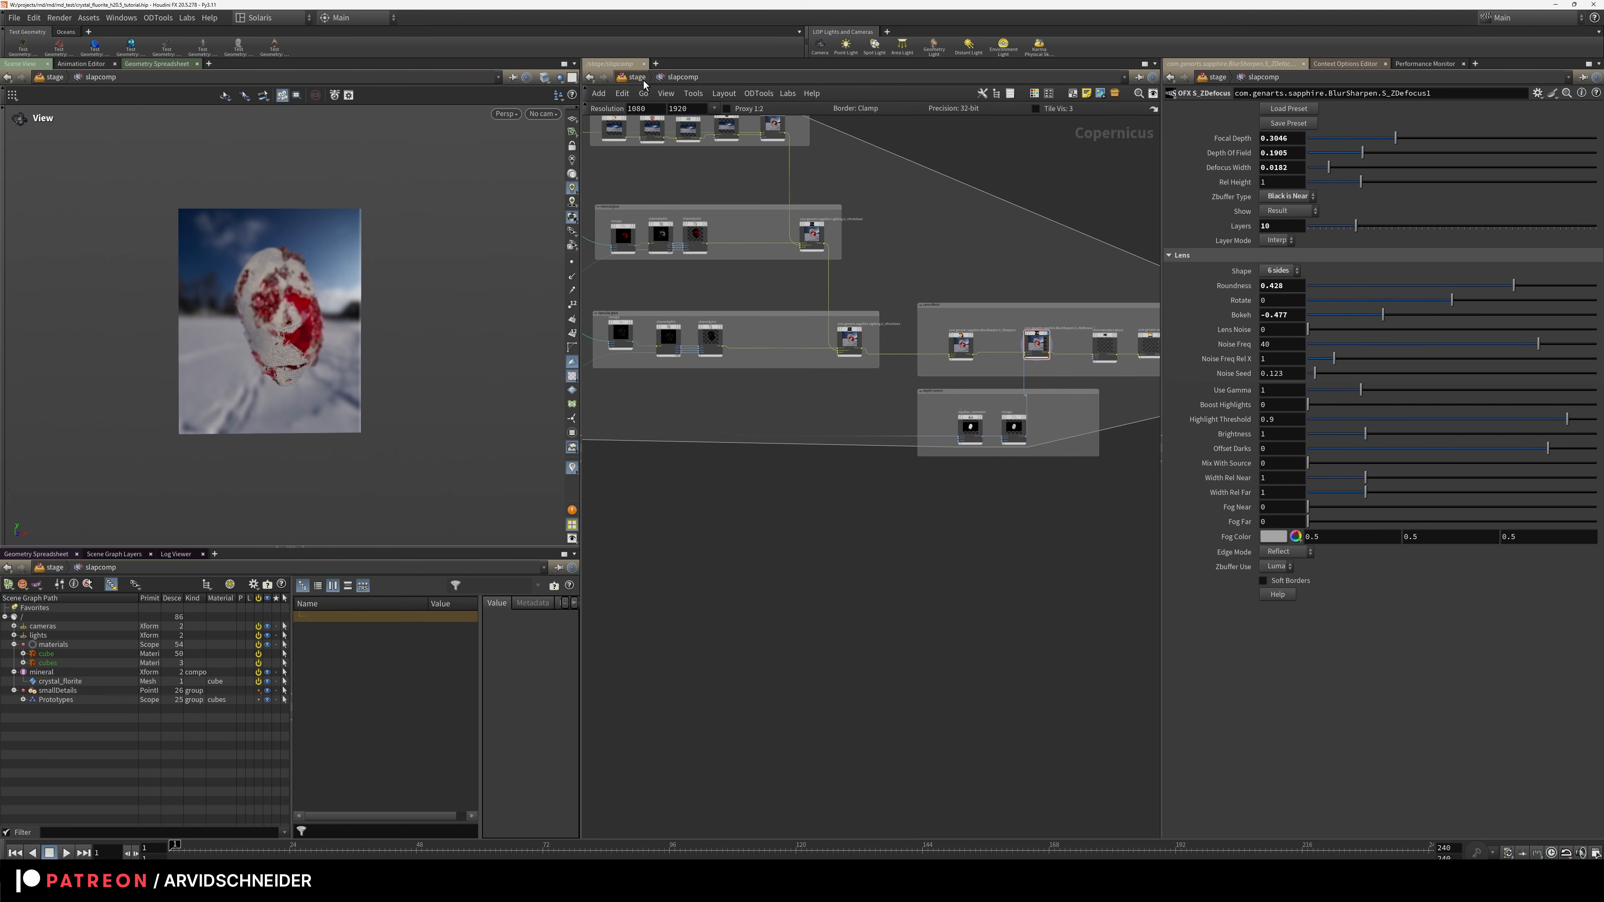
# Return to the stage network, open the comp network and inspect the compOut ROP Image Output node's parameters
pyautogui.click(640, 77)
pyautogui.click(810, 619)
pyautogui.doubleClick(811, 619)
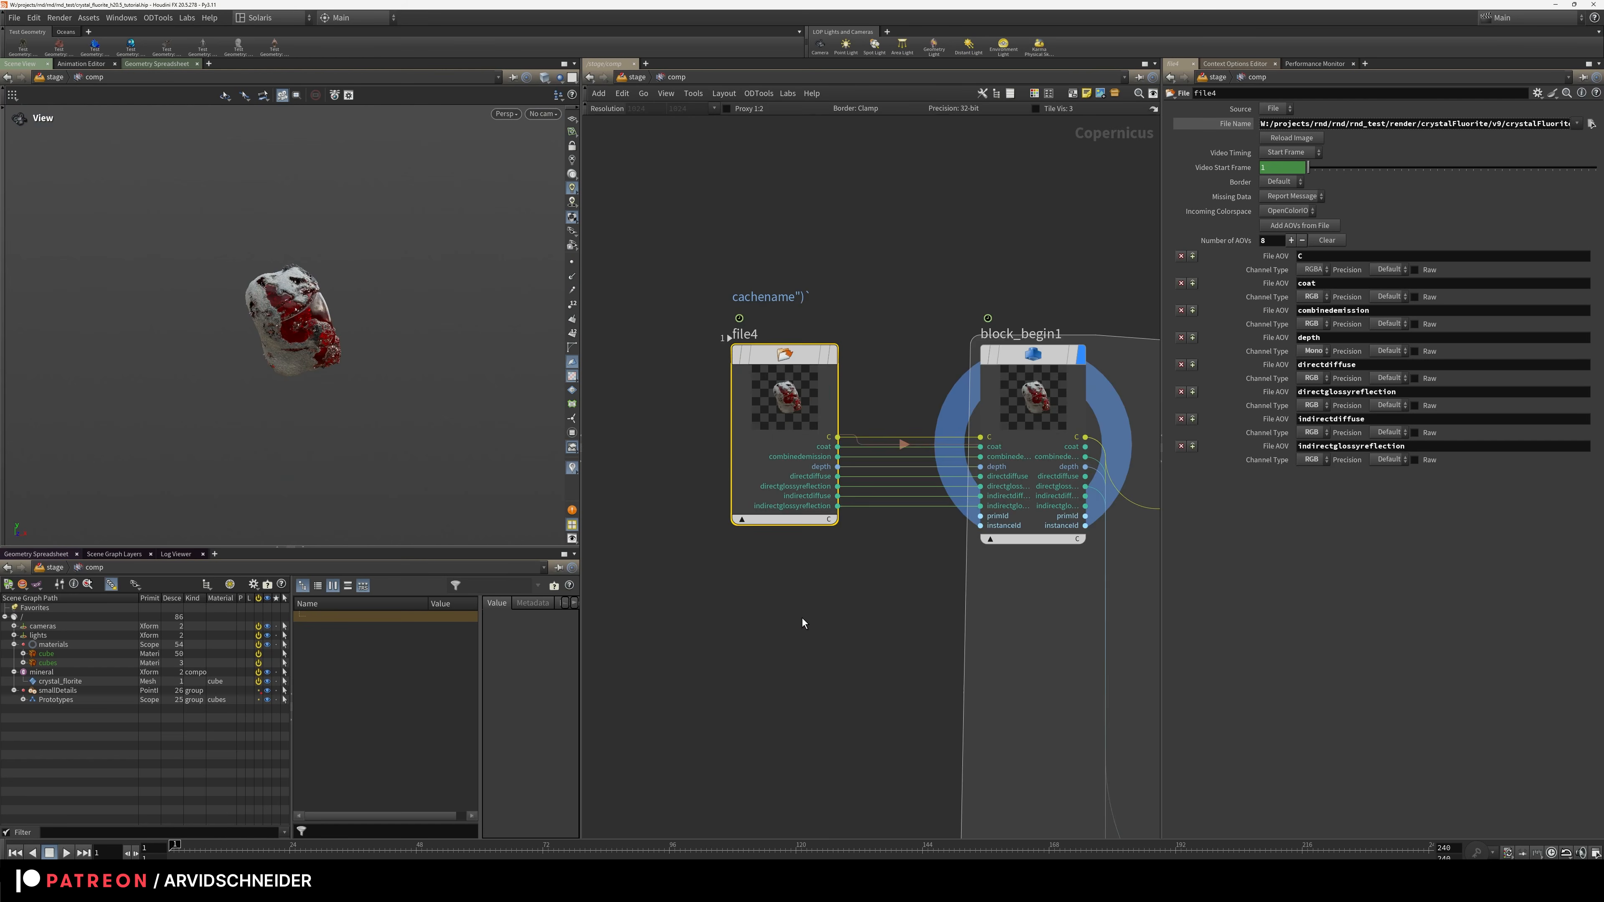
pyautogui.press('h')
pyautogui.moveTo(1045, 422); pyautogui.dragTo(800, 322, button='middle')
pyautogui.moveTo(920, 466); pyautogui.dragTo(916, 410, button='right')
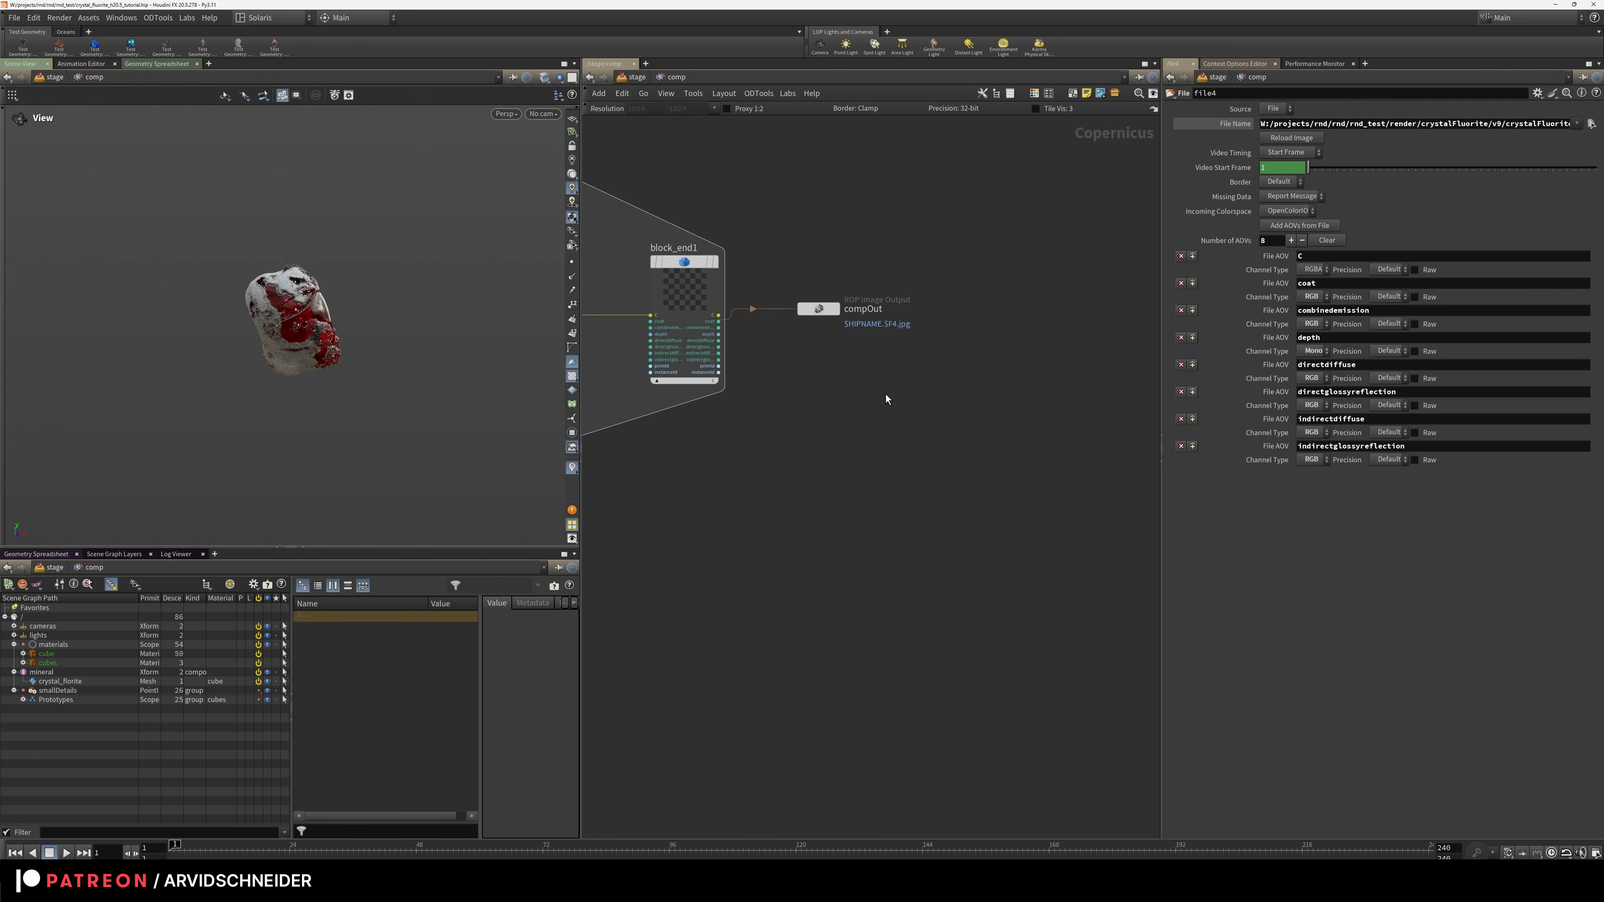
pyautogui.click(818, 308)
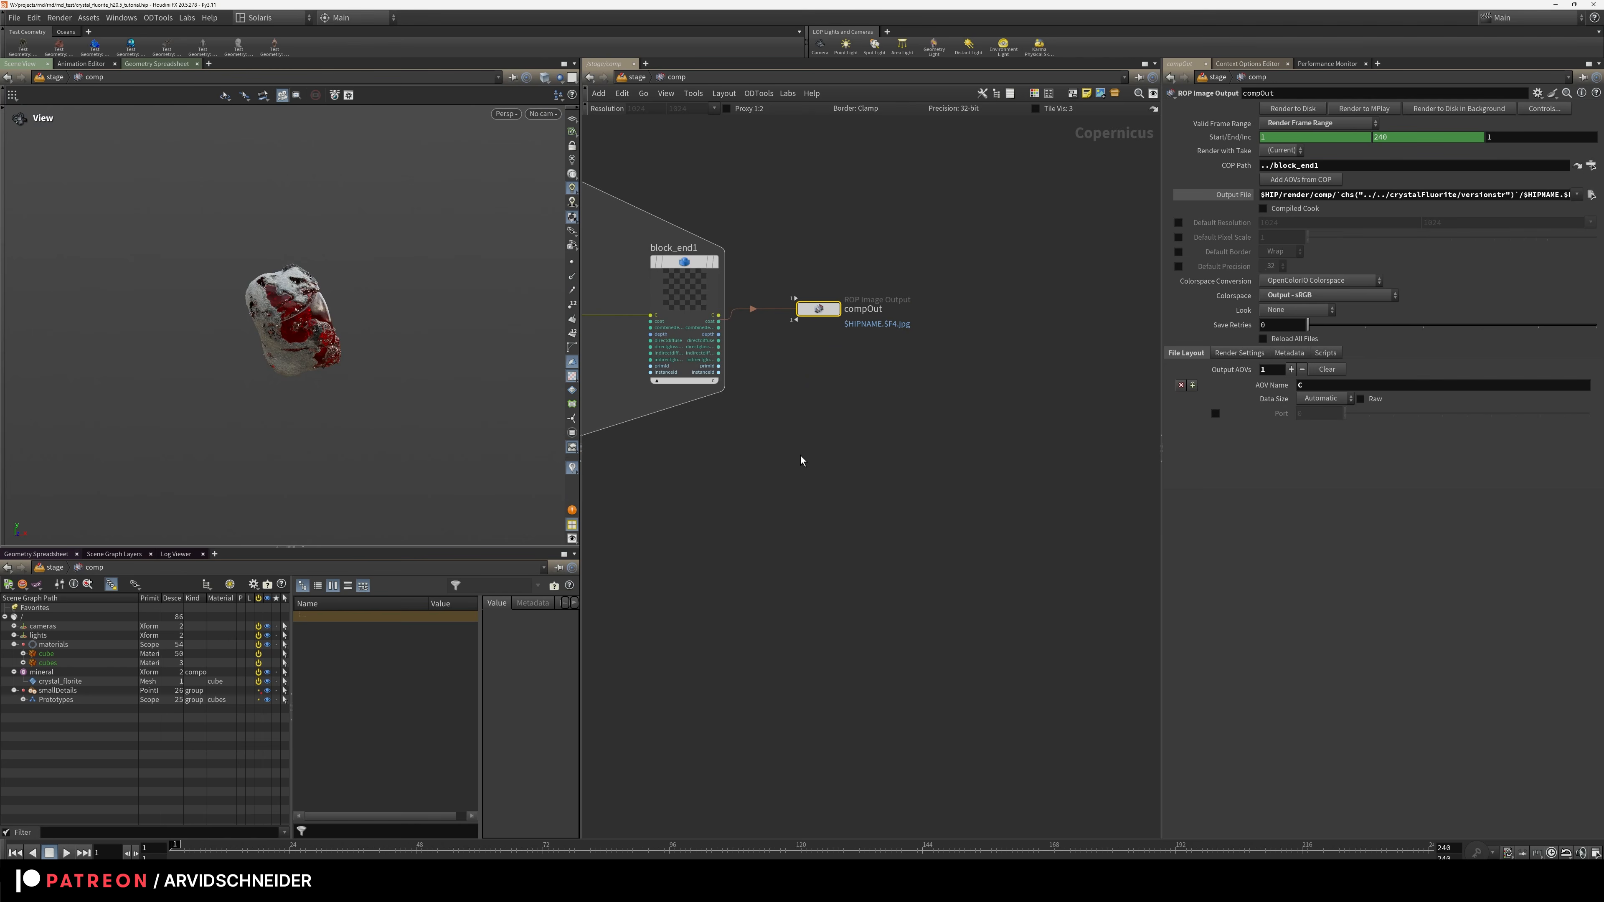
# Add a Slap Comp Block in the empty space below the comp network and remove its nodes again
pyautogui.click(902, 444)
pyautogui.moveTo(903, 444); pyautogui.dragTo(691, 505, button='right')
pyautogui.moveTo(691, 505); pyautogui.dragTo(785, 565, button='middle')
pyautogui.moveTo(785, 565); pyautogui.dragTo(818, 377, button='right')
pyautogui.moveTo(817, 377); pyautogui.dragTo(725, 492, button='middle')
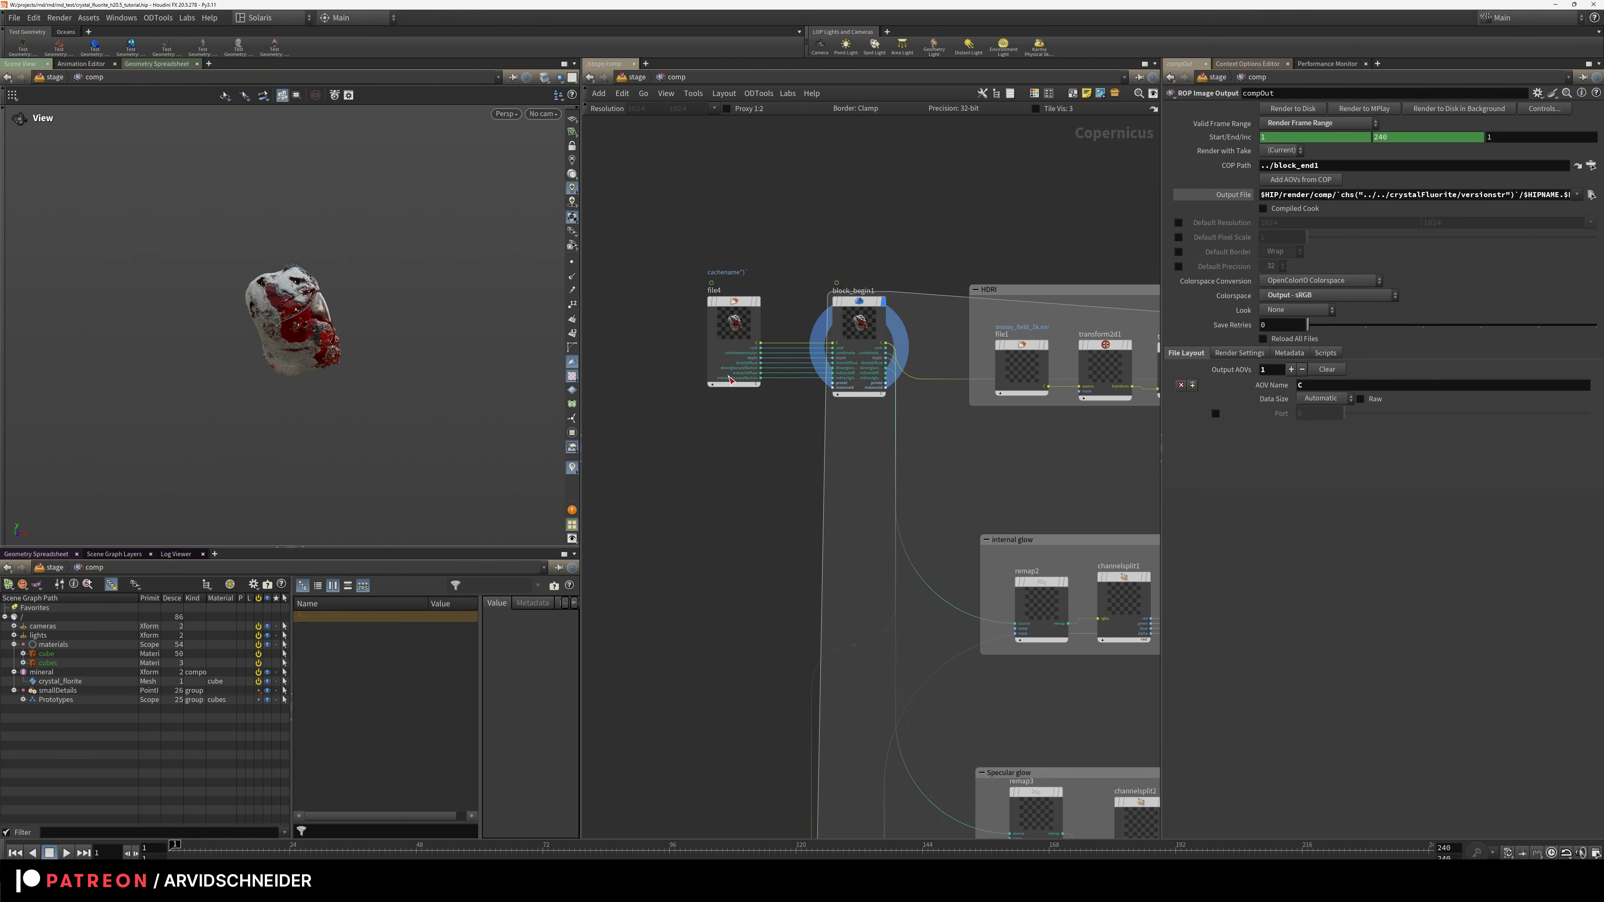
pyautogui.moveTo(706, 599); pyautogui.dragTo(660, 189, button='middle')
pyautogui.press('Tab')
pyautogui.write('s')
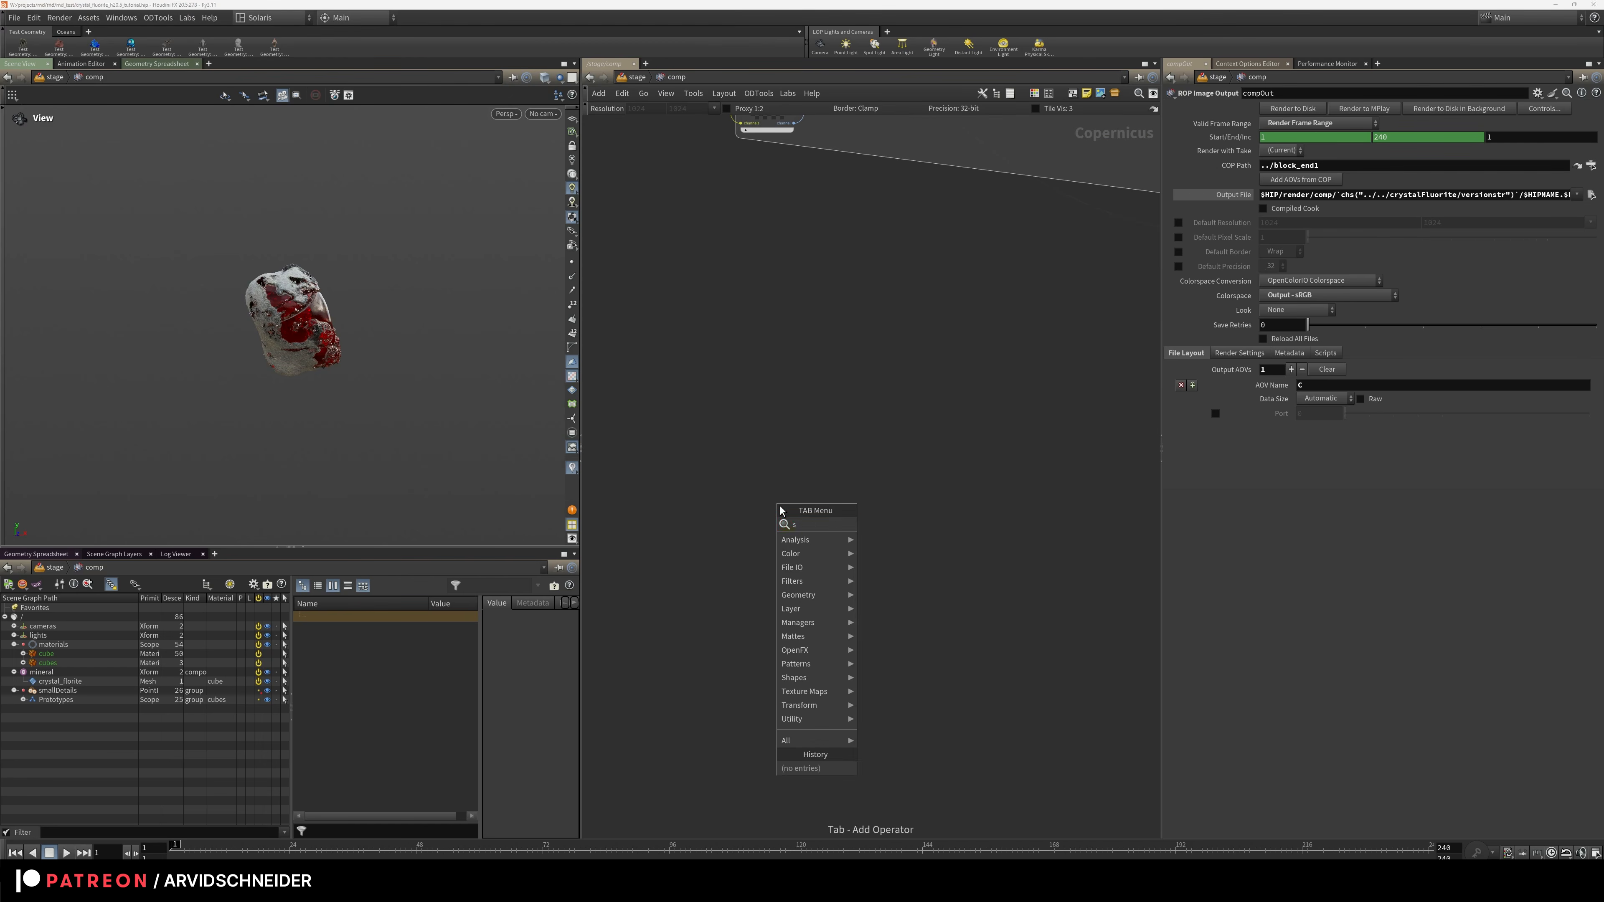
pyautogui.write('lkap')
pyautogui.write('a')
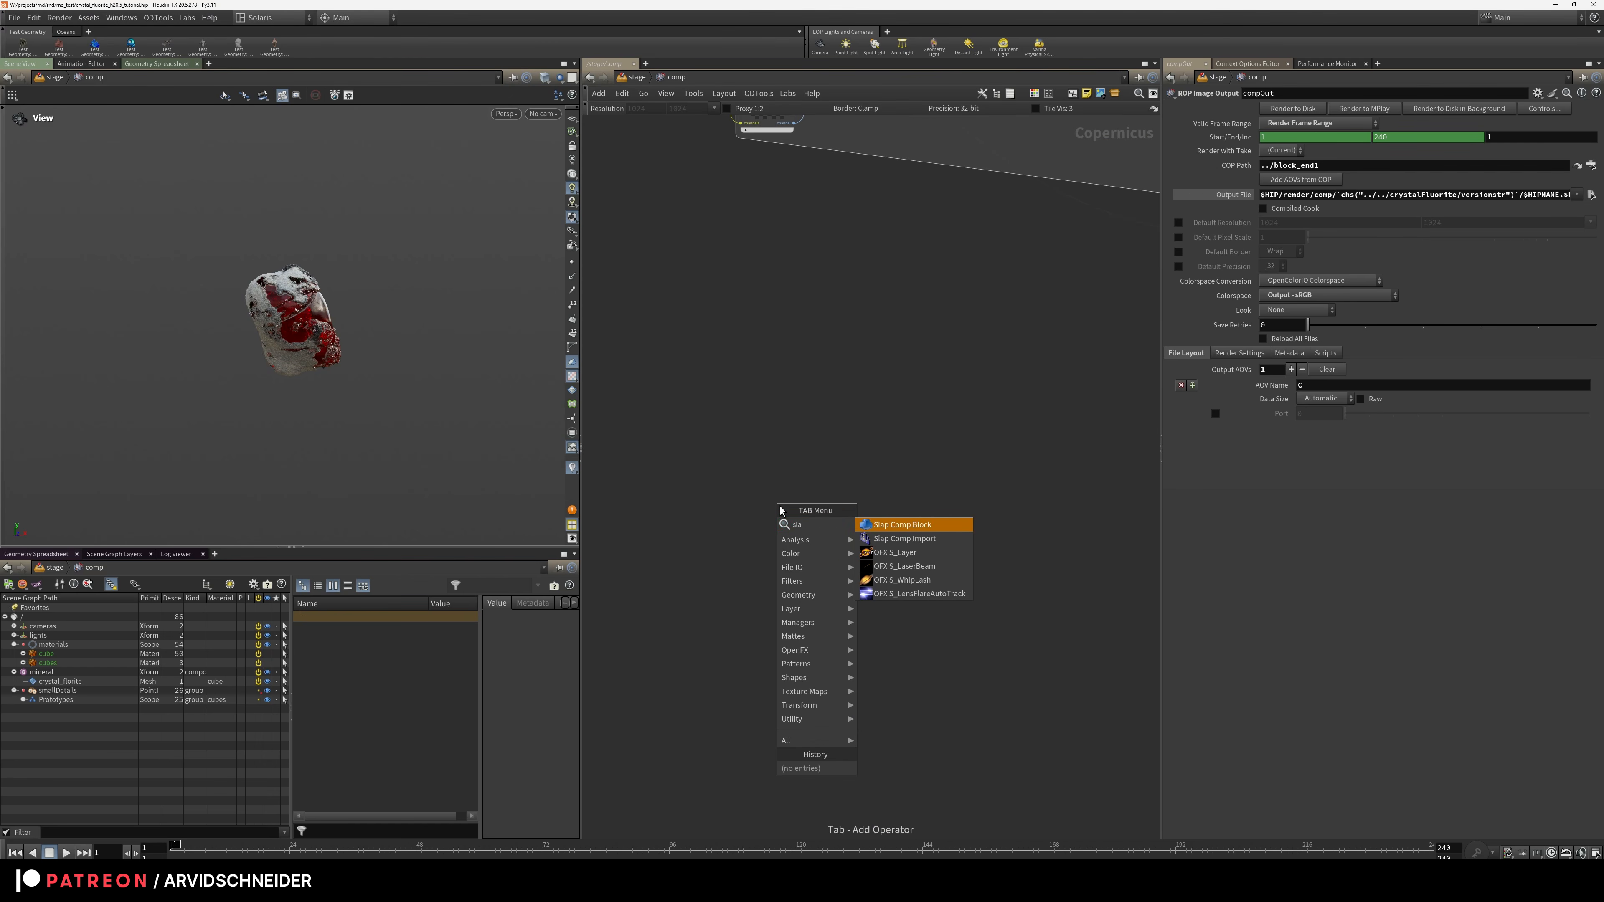
pyautogui.click(913, 528)
pyautogui.click(879, 587)
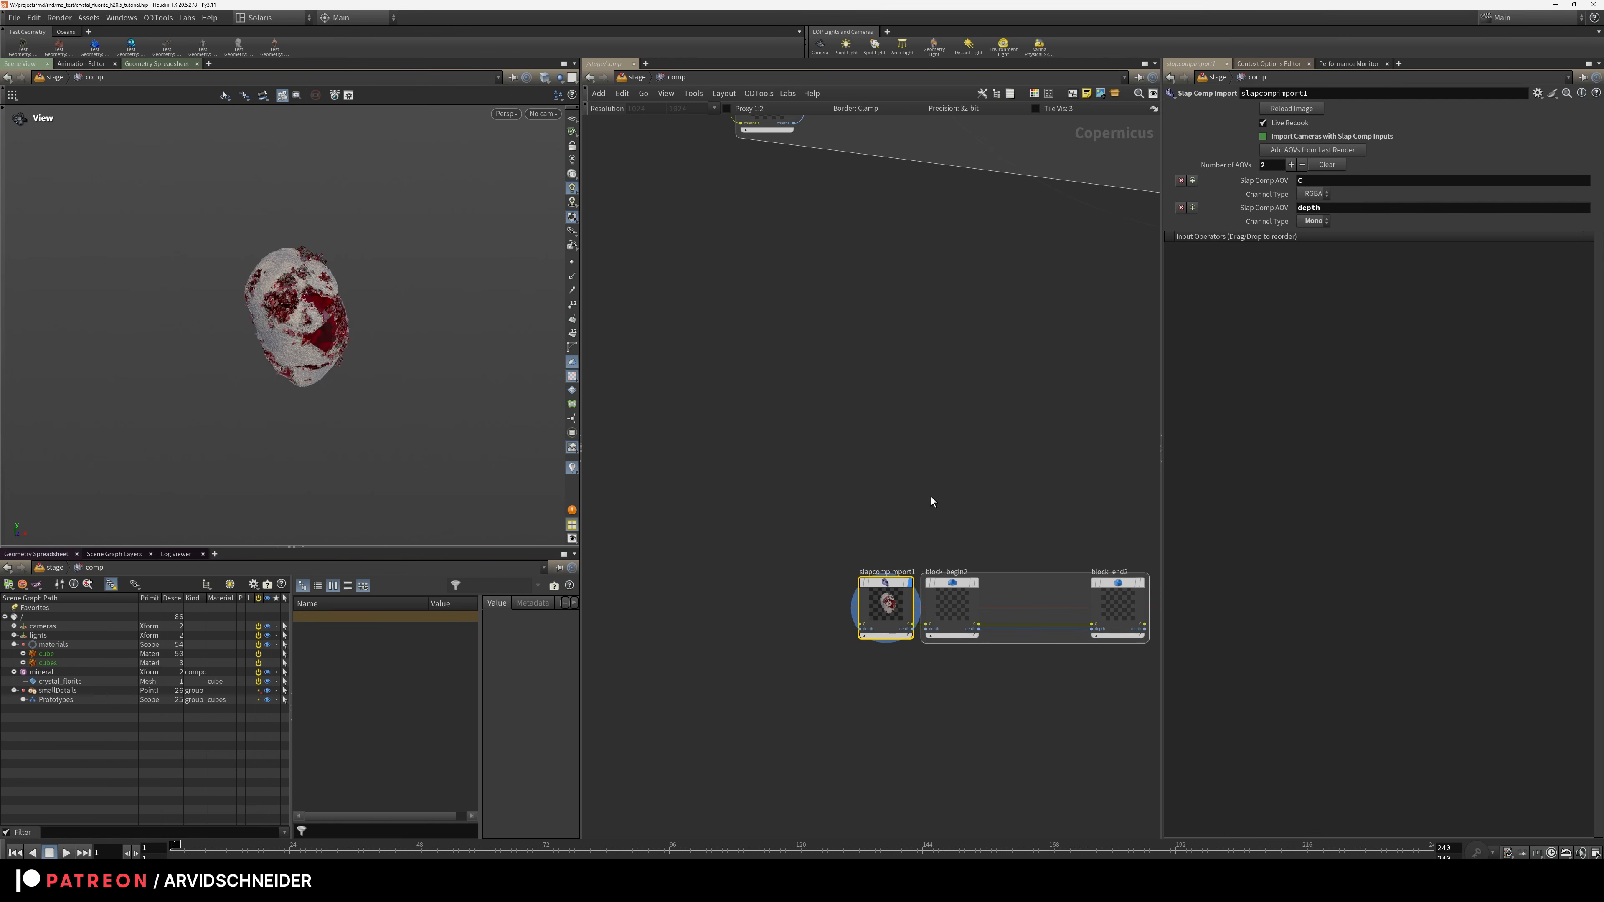
pyautogui.moveTo(969, 523); pyautogui.dragTo(787, 441, button='middle')
pyautogui.moveTo(654, 419); pyautogui.dragTo(1011, 598)
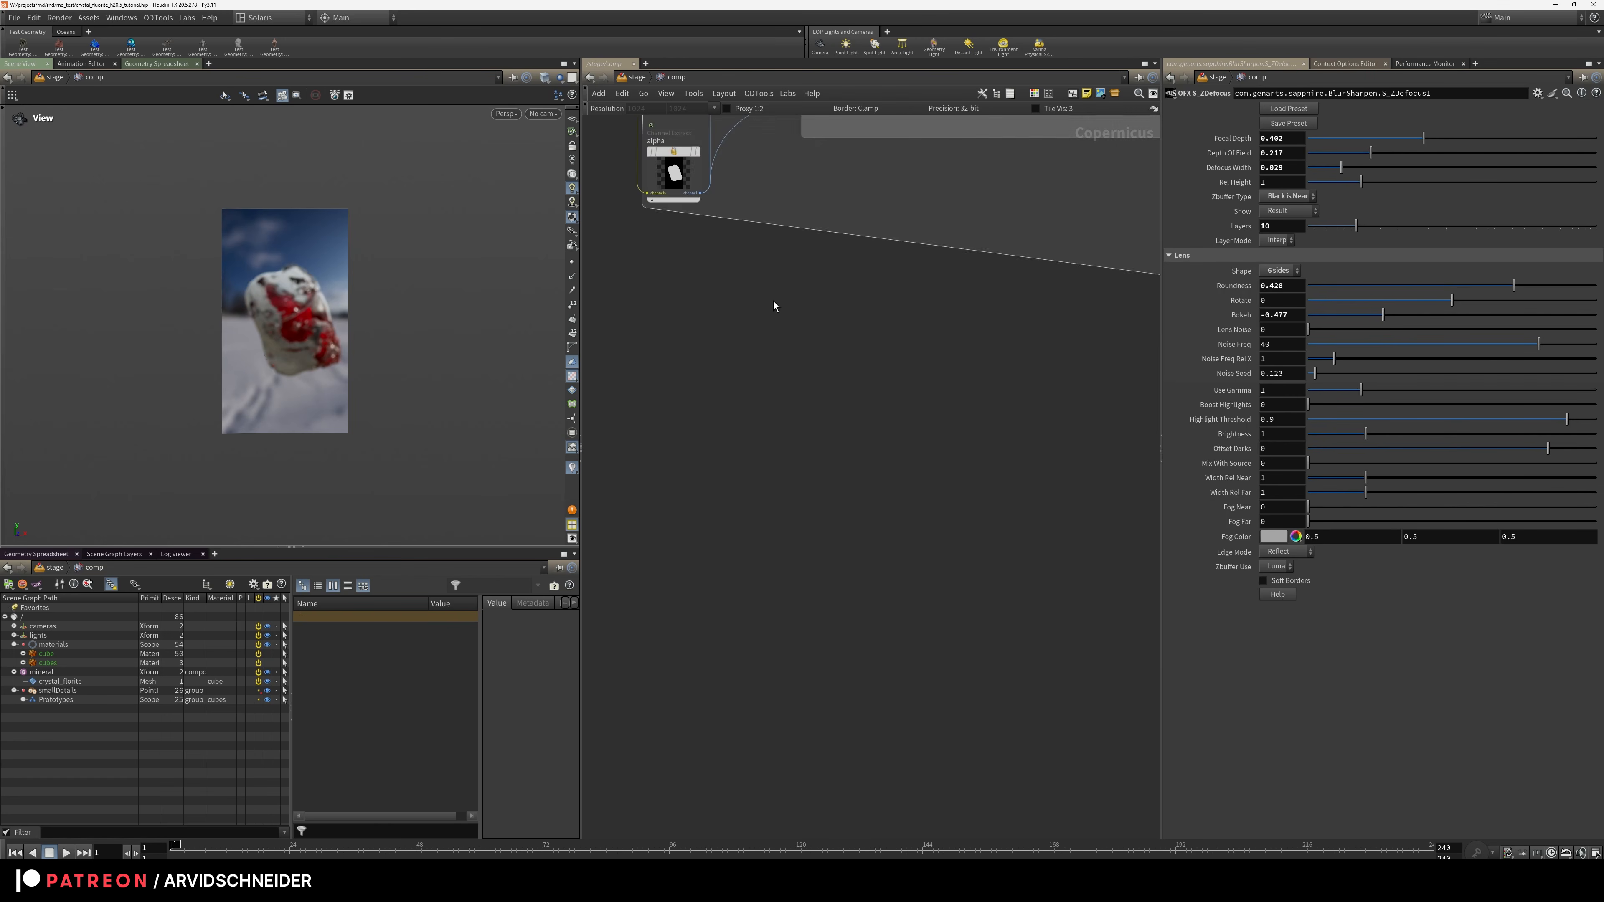
# Display the rendered image from the file4 node in the viewport and view it up close
pyautogui.scroll(-6, 840, 487)
pyautogui.scroll(7, 806, 376)
pyautogui.moveTo(838, 362); pyautogui.dragTo(754, 566, button='middle')
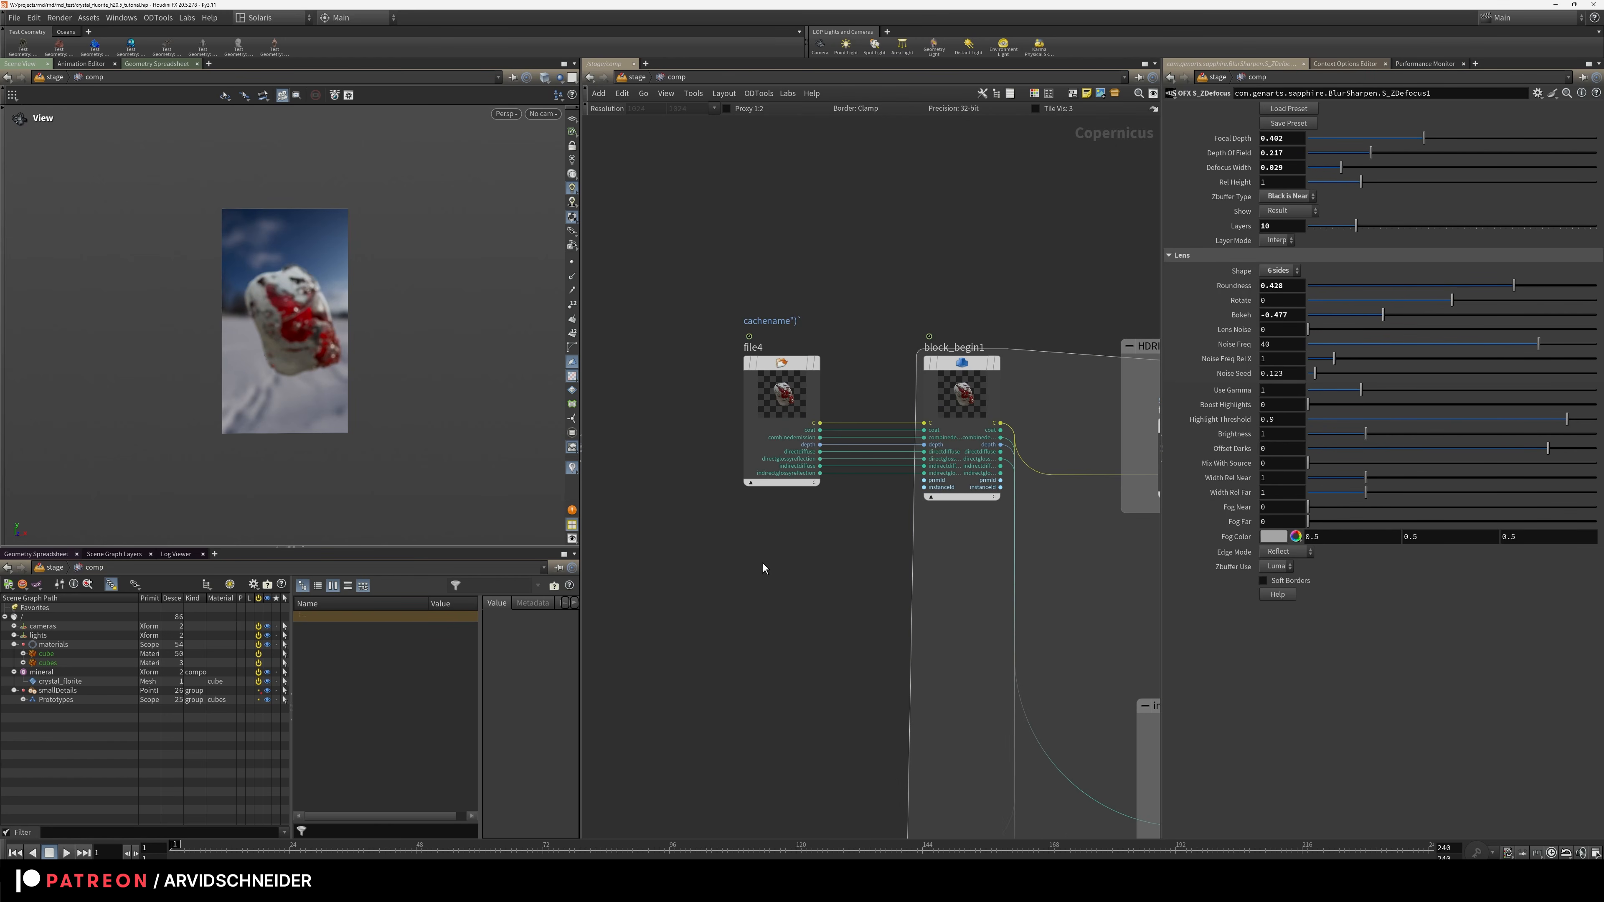
pyautogui.press('f')
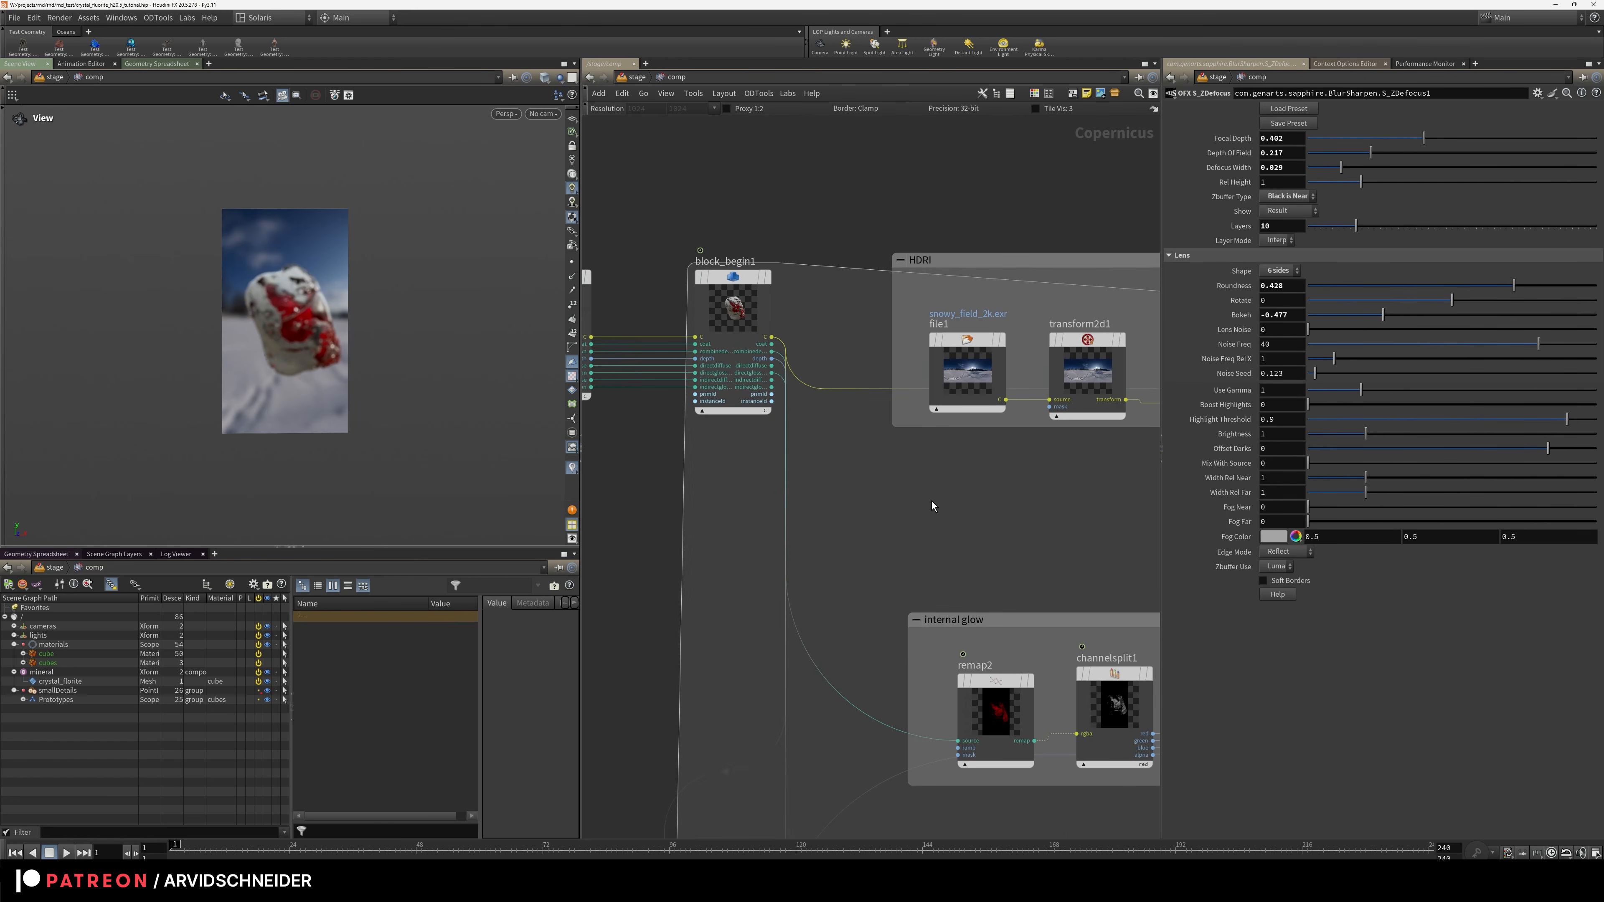
pyautogui.scroll(-3, 823, 431)
pyautogui.scroll(8, 859, 420)
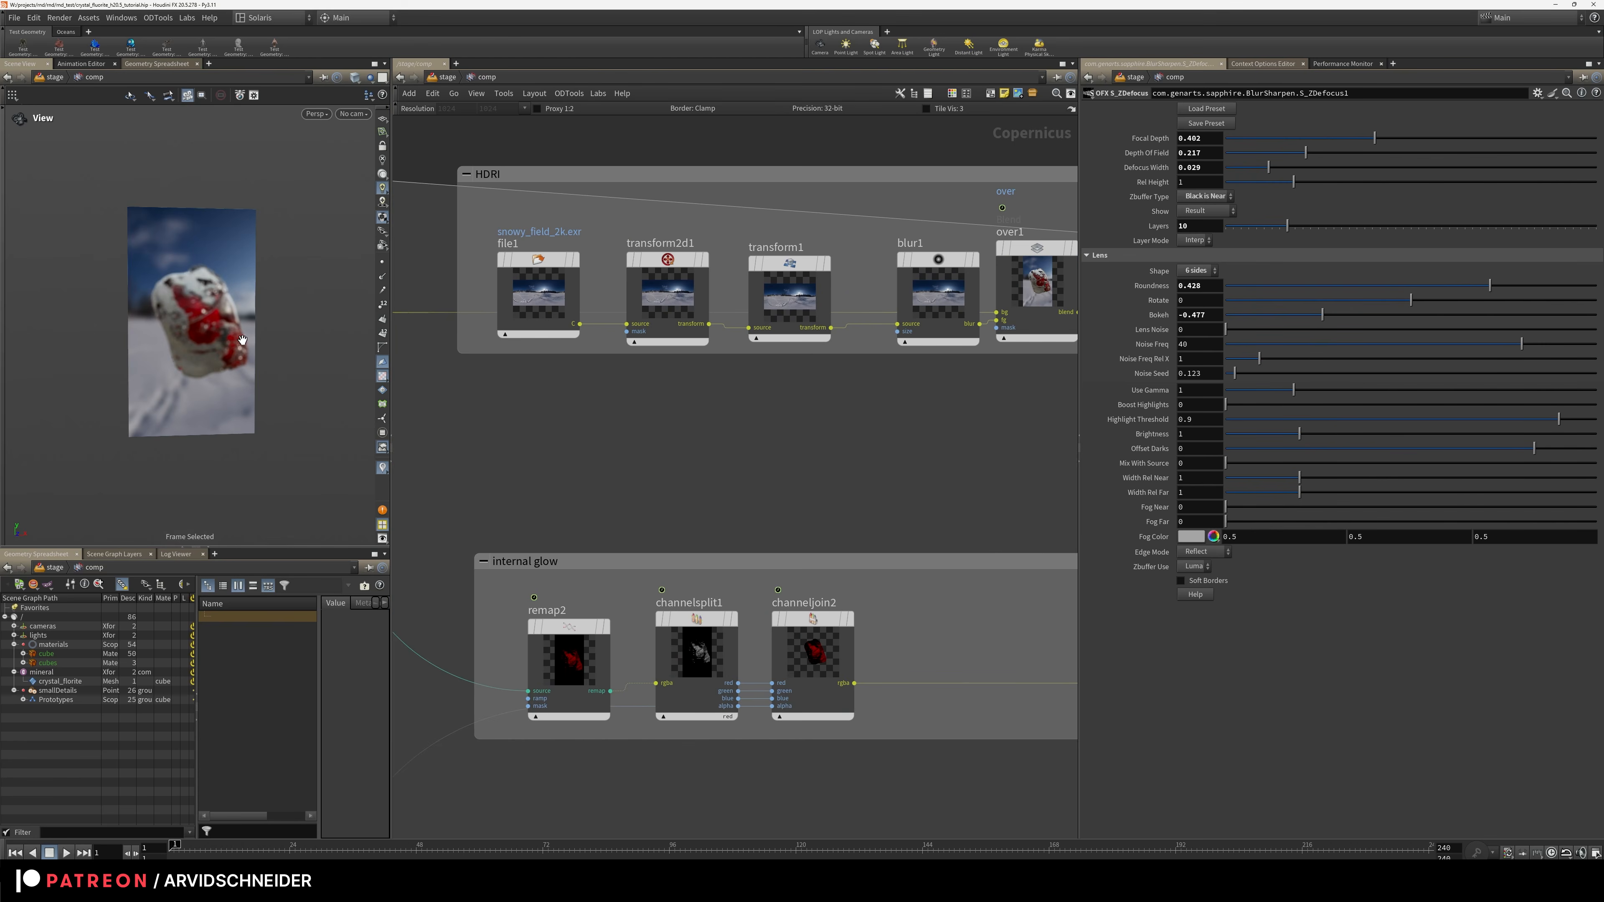
pyautogui.scroll(2, 231, 362)
pyautogui.moveTo(530, 426); pyautogui.dragTo(999, 472, button='middle')
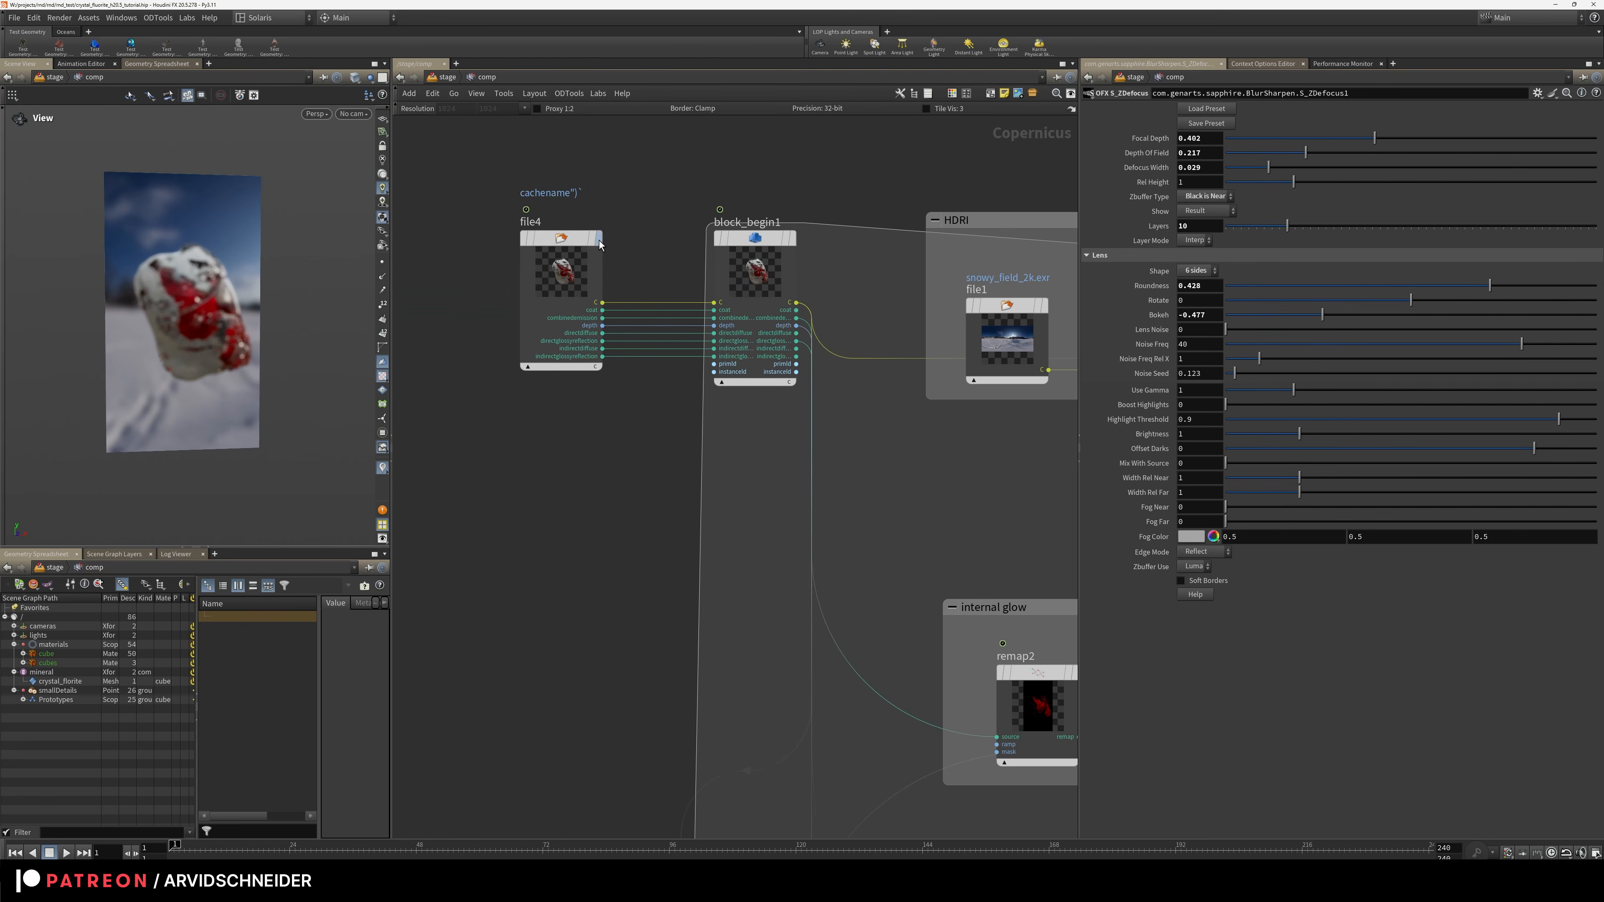
pyautogui.click(599, 242)
pyautogui.scroll(4, 205, 373)
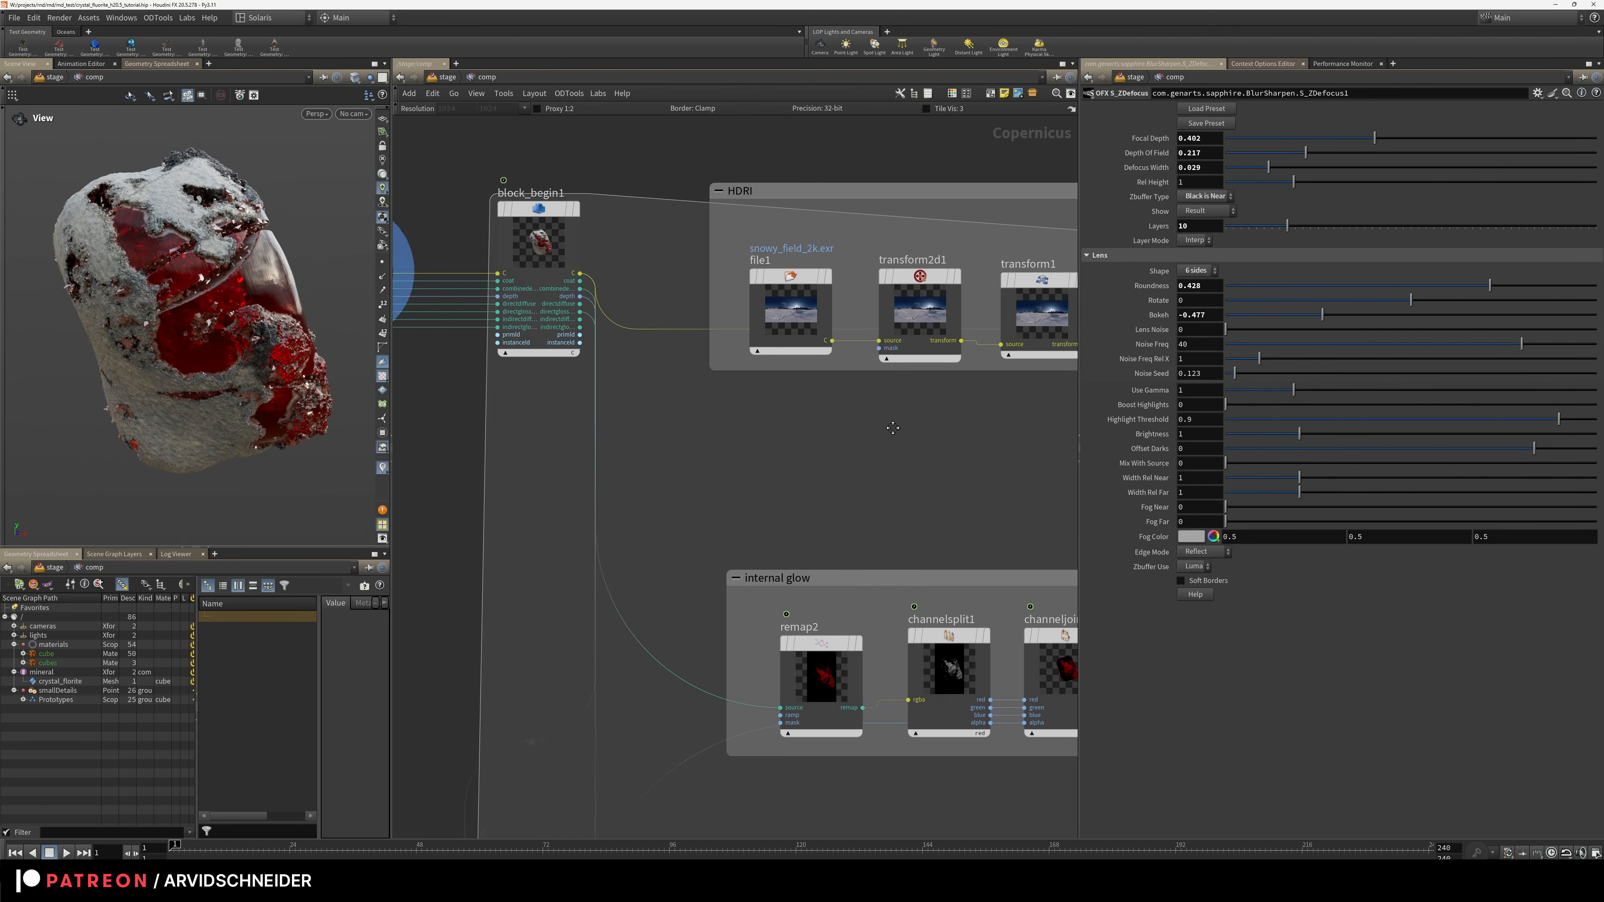
# Display the over1 composite in the HDRI group, followed by the blurred background from blur1
pyautogui.moveTo(983, 413); pyautogui.dragTo(847, 417, button='middle')
pyautogui.moveTo(848, 429)
pyautogui.mouseDown(button='right')
pyautogui.moveTo(831, 438)
pyautogui.moveTo(863, 451)
pyautogui.mouseUp(button='right')
pyautogui.moveTo(862, 452); pyautogui.dragTo(777, 416, button='middle')
pyautogui.moveTo(778, 416); pyautogui.dragTo(759, 364, button='right')
pyautogui.moveTo(759, 364); pyautogui.dragTo(731, 382, button='middle')
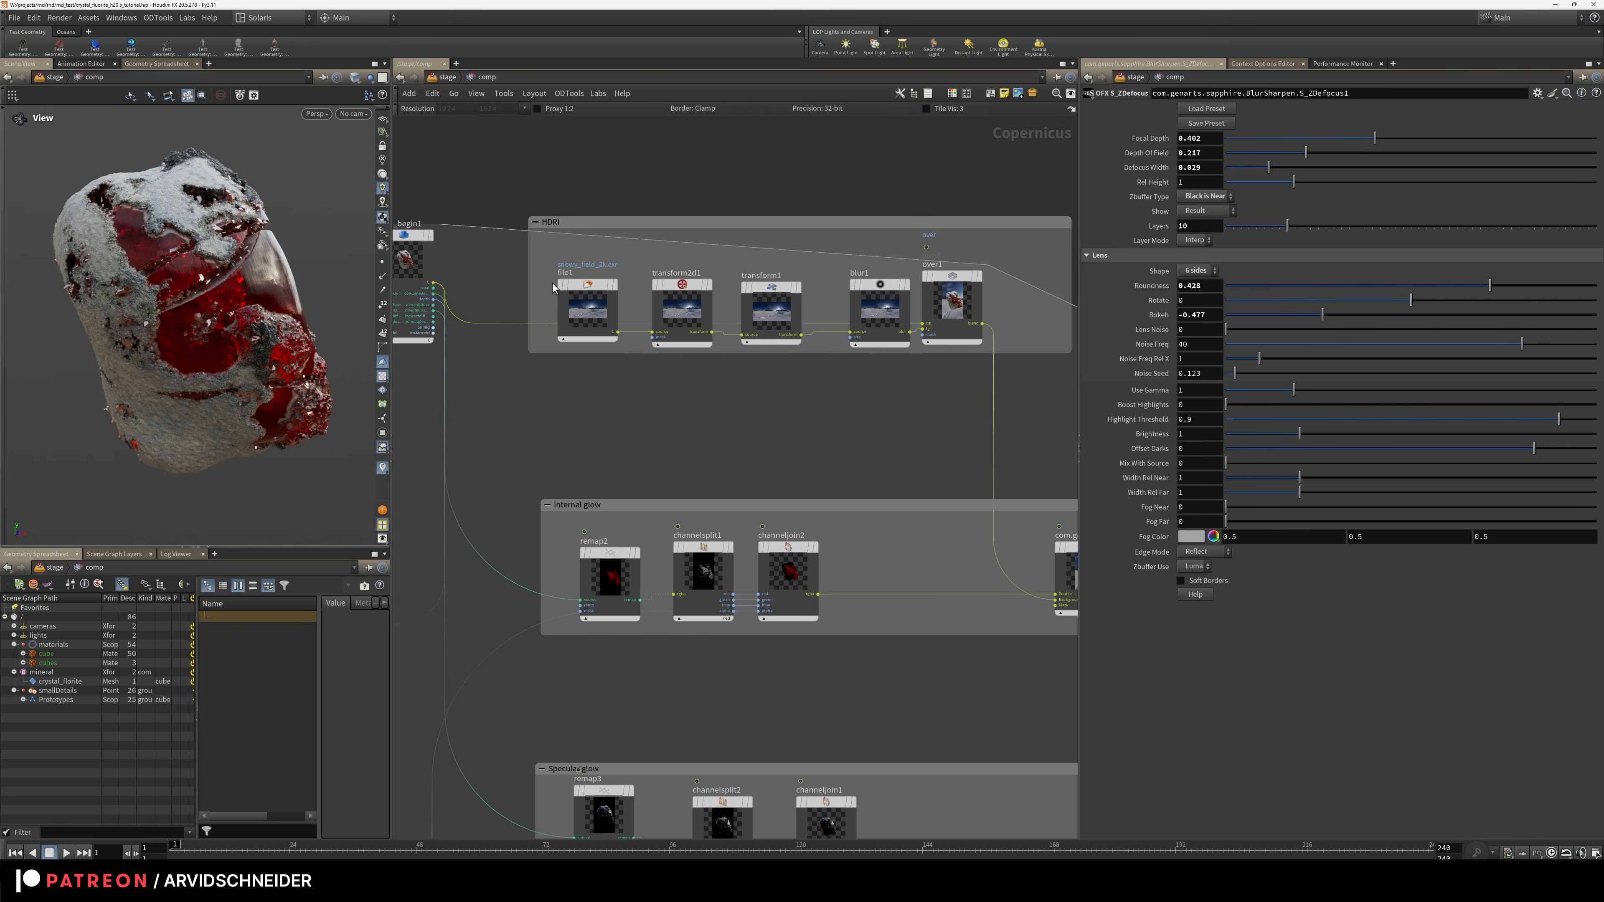
pyautogui.click(978, 276)
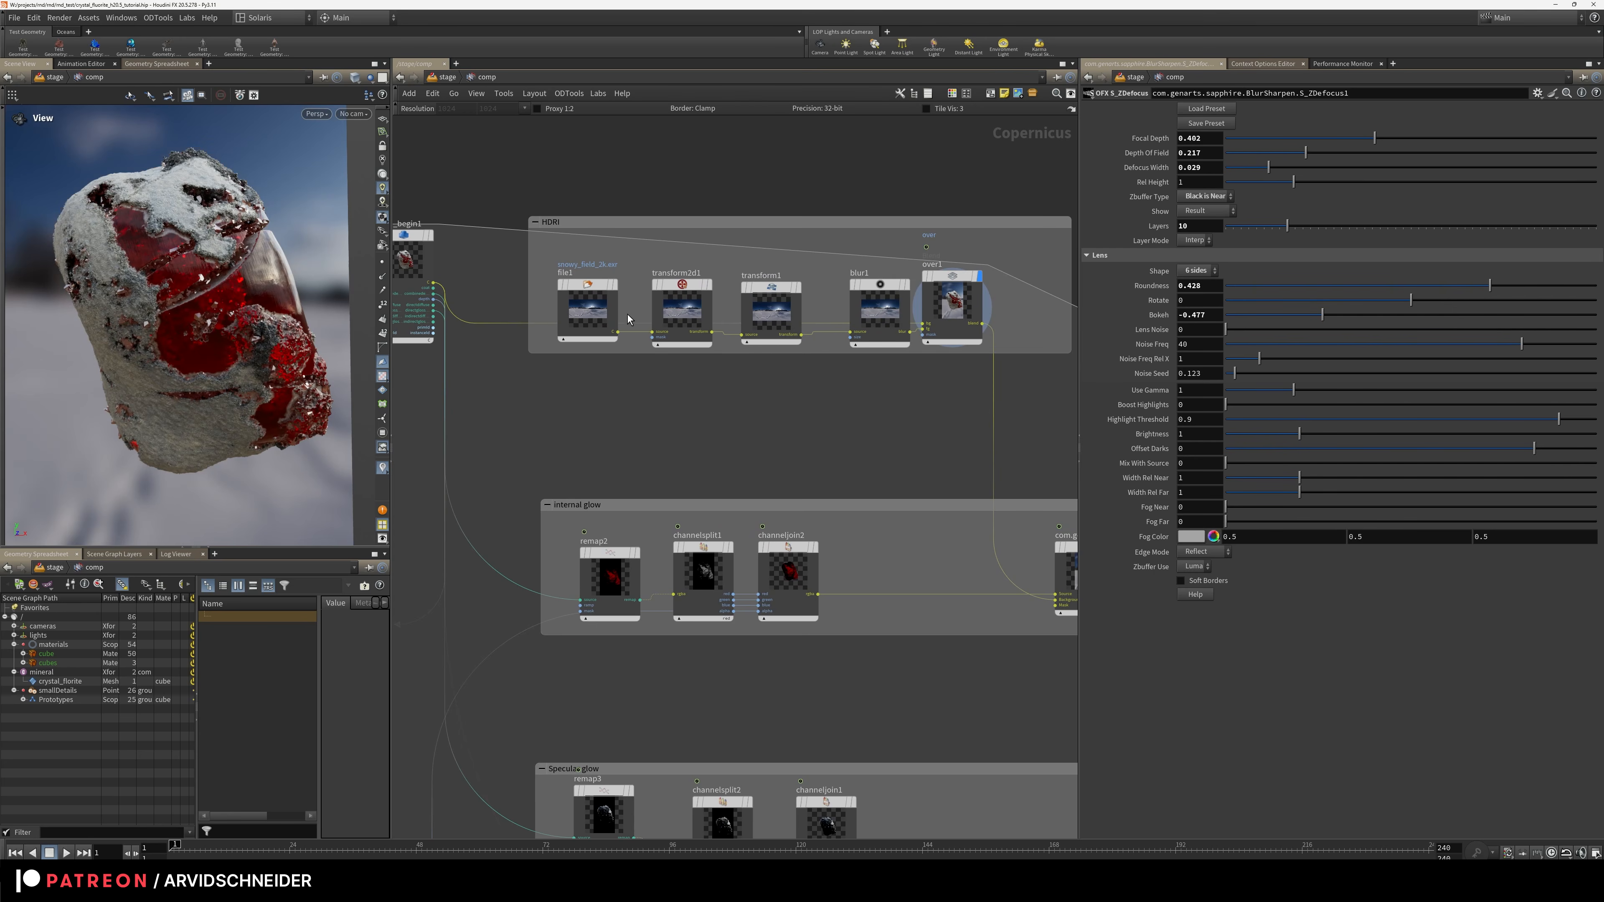
pyautogui.click(907, 285)
pyautogui.press('f')
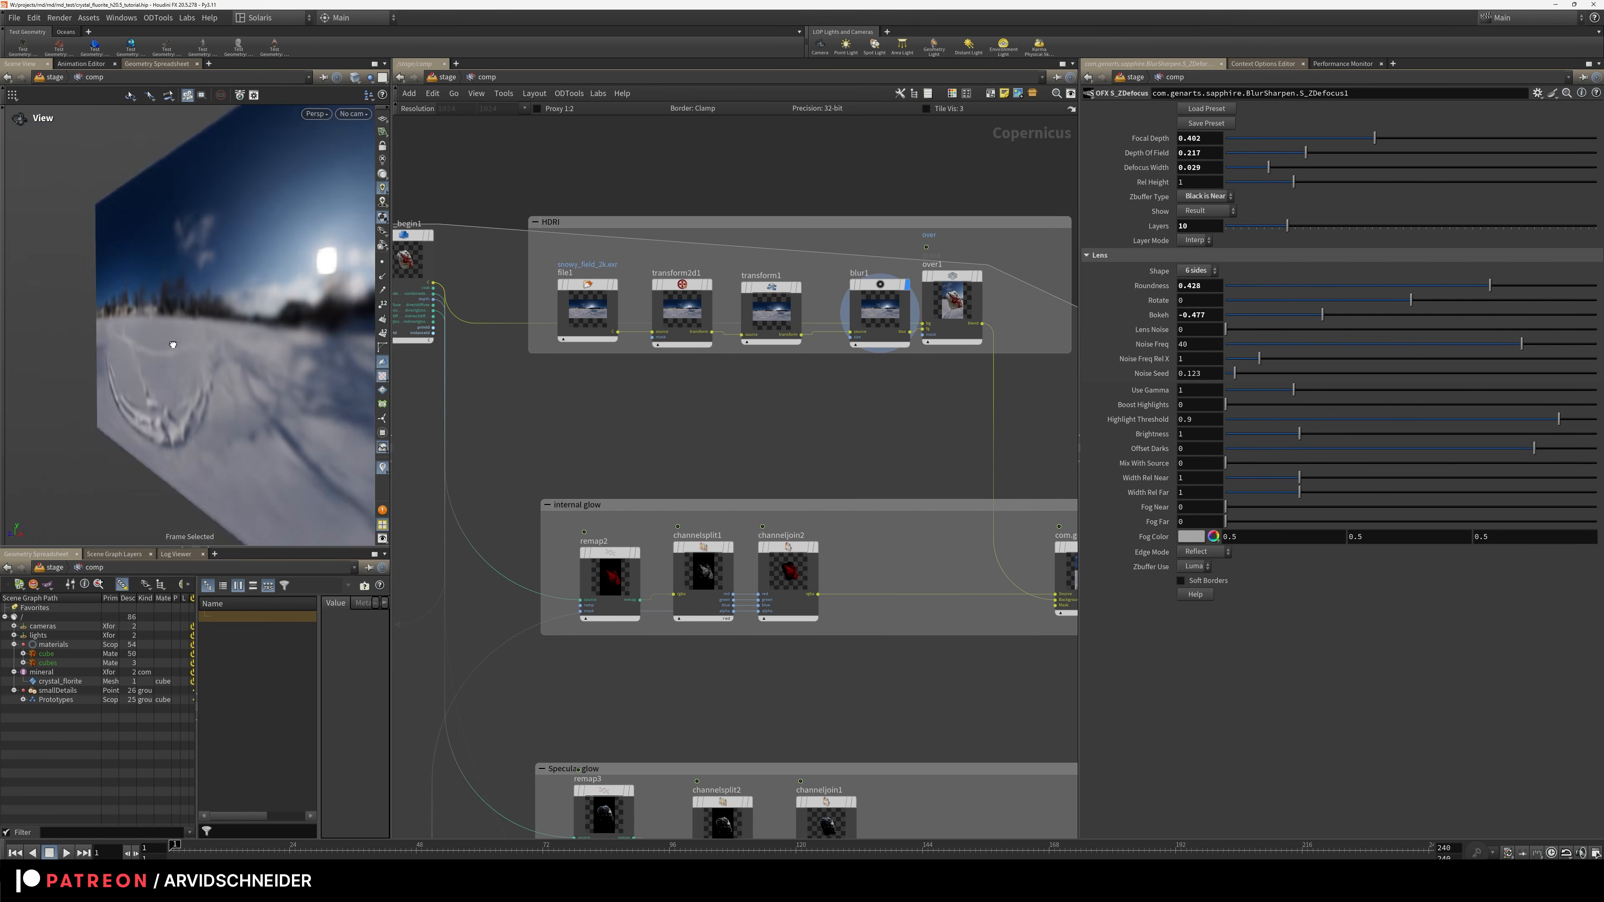
# Select the over1 Blend node, inspect its parameters and display its composite in the viewport
pyautogui.moveTo(942, 376); pyautogui.dragTo(835, 364, button='middle')
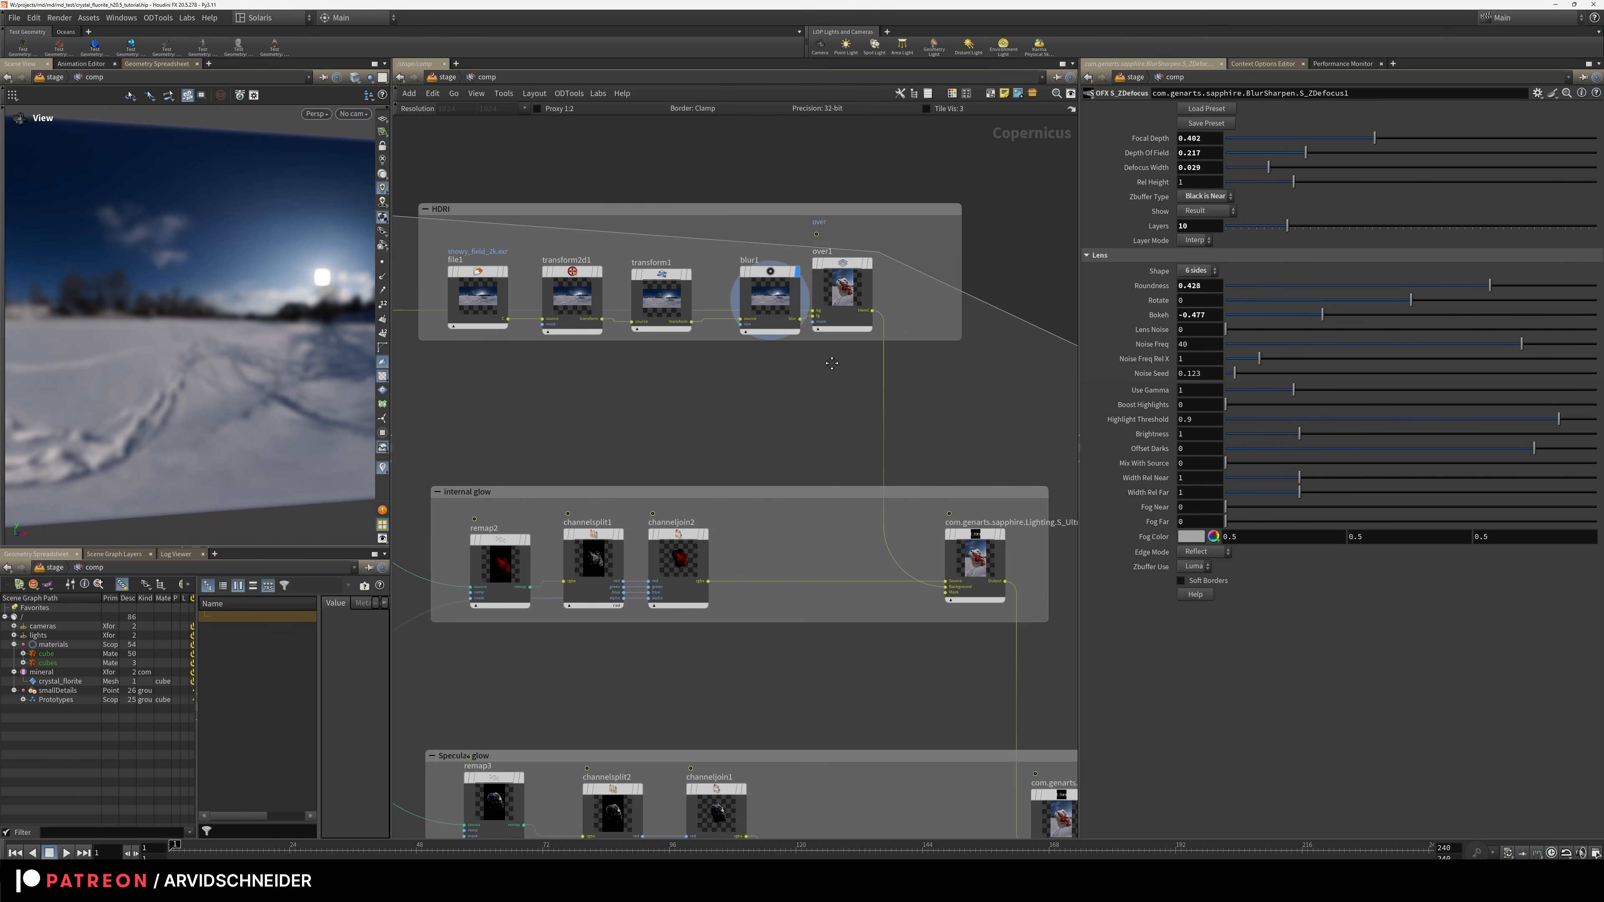
pyautogui.click(844, 302)
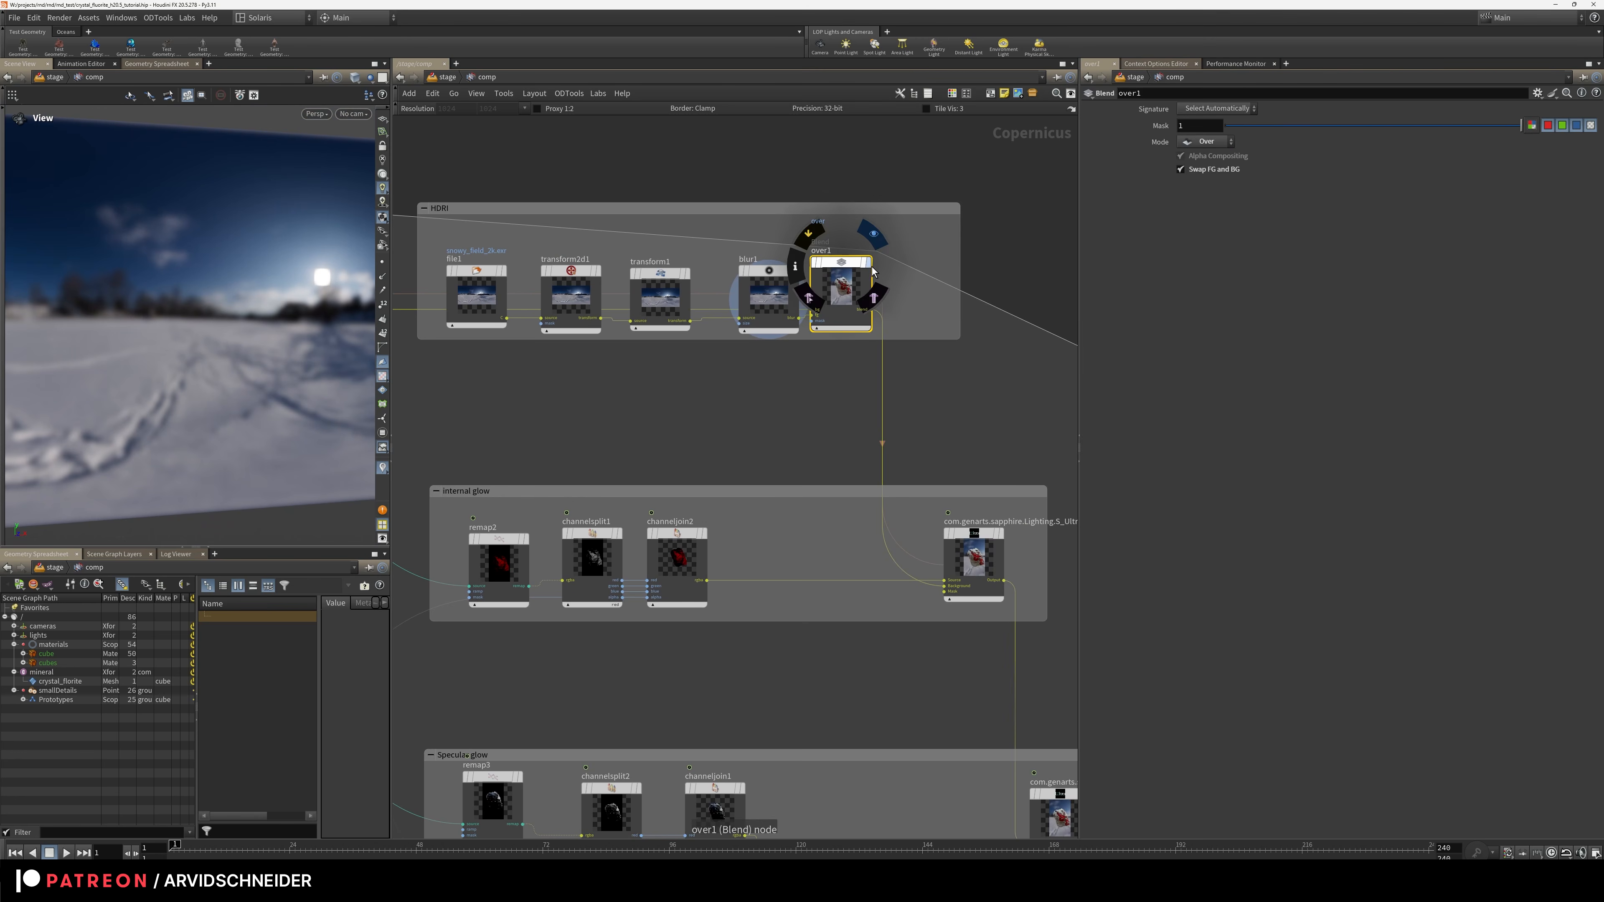
pyautogui.click(877, 270)
pyautogui.moveTo(846, 311); pyautogui.dragTo(869, 315)
pyautogui.moveTo(855, 485); pyautogui.dragTo(1006, 438, button='middle')
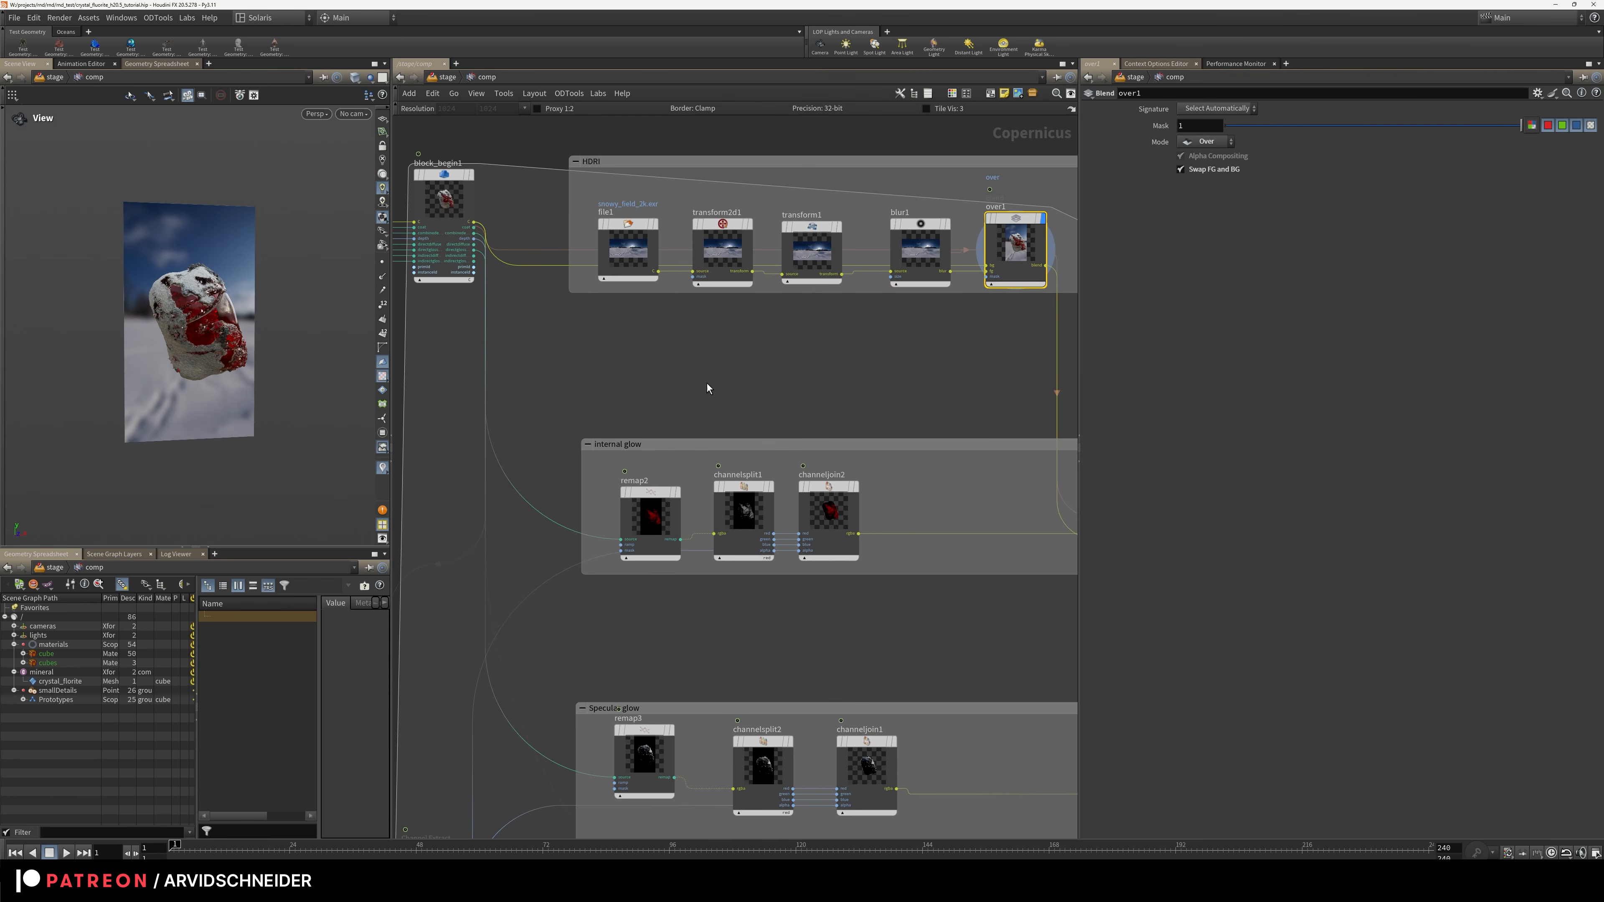
# Look over the internal and specular glow groups and display the internal glow's remap2 output
pyautogui.moveTo(723, 388); pyautogui.dragTo(768, 341, button='middle')
pyautogui.moveTo(1055, 297); pyautogui.dragTo(659, 322, button='middle')
pyautogui.moveTo(980, 421); pyautogui.dragTo(873, 317, button='middle')
pyautogui.moveTo(872, 319)
pyautogui.mouseDown(button='right')
pyautogui.moveTo(748, 342)
pyautogui.moveTo(777, 377)
pyautogui.moveTo(724, 385)
pyautogui.mouseUp(button='right')
pyautogui.moveTo(563, 394); pyautogui.dragTo(750, 435, button='middle')
pyautogui.moveTo(749, 435); pyautogui.dragTo(762, 439, button='right')
pyautogui.moveTo(675, 430); pyautogui.dragTo(756, 477, button='middle')
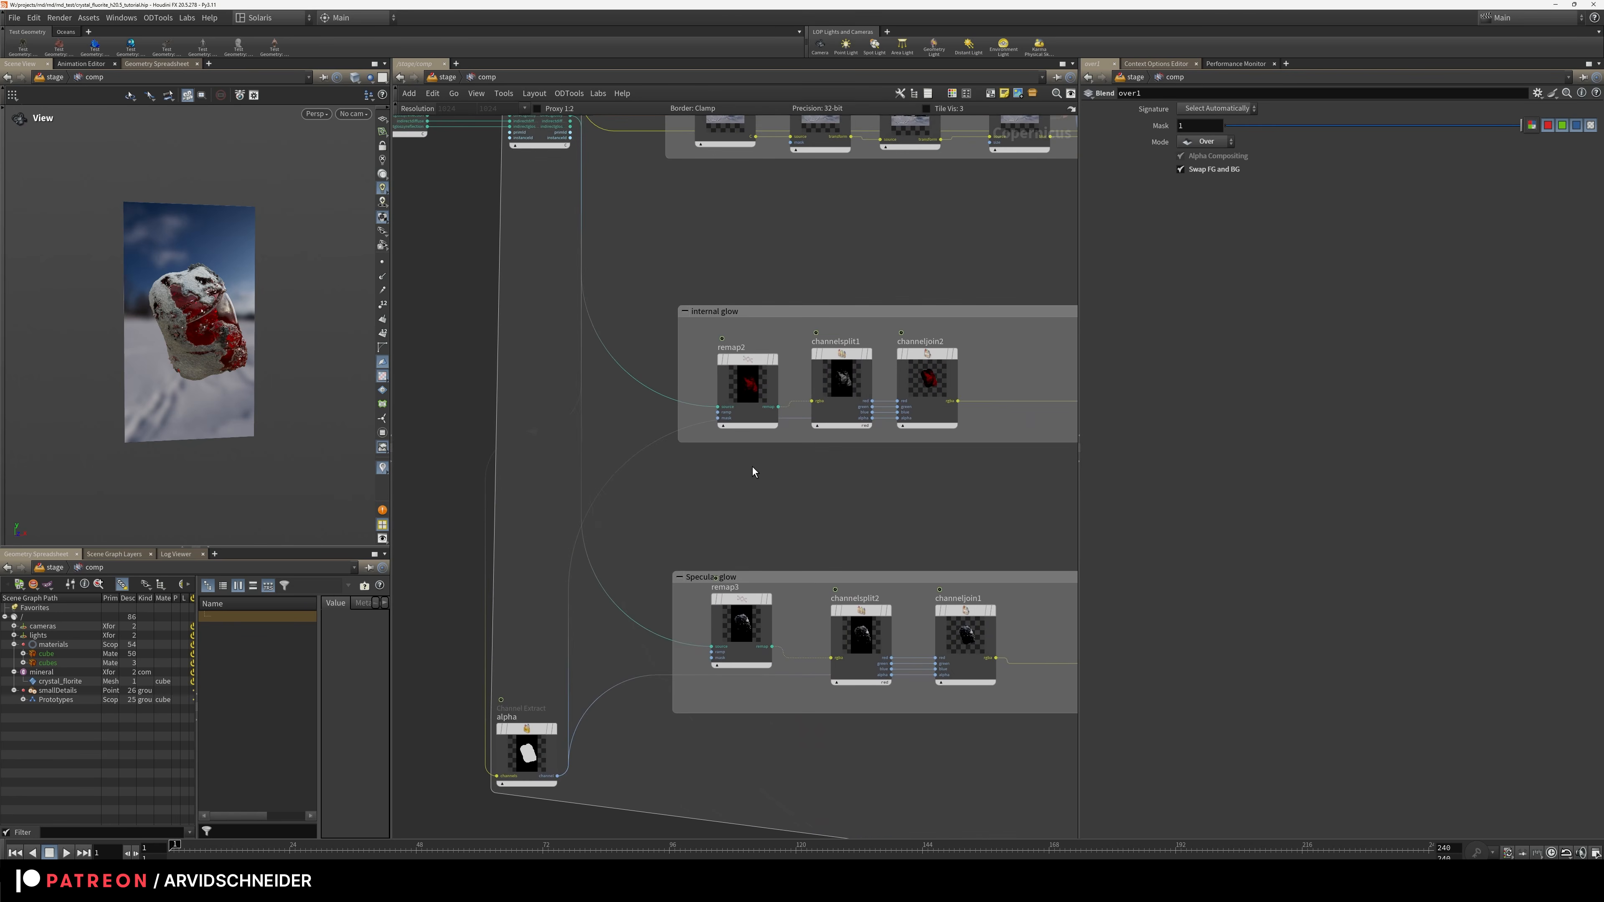
pyautogui.scroll(5, 755, 479)
pyautogui.click(813, 176)
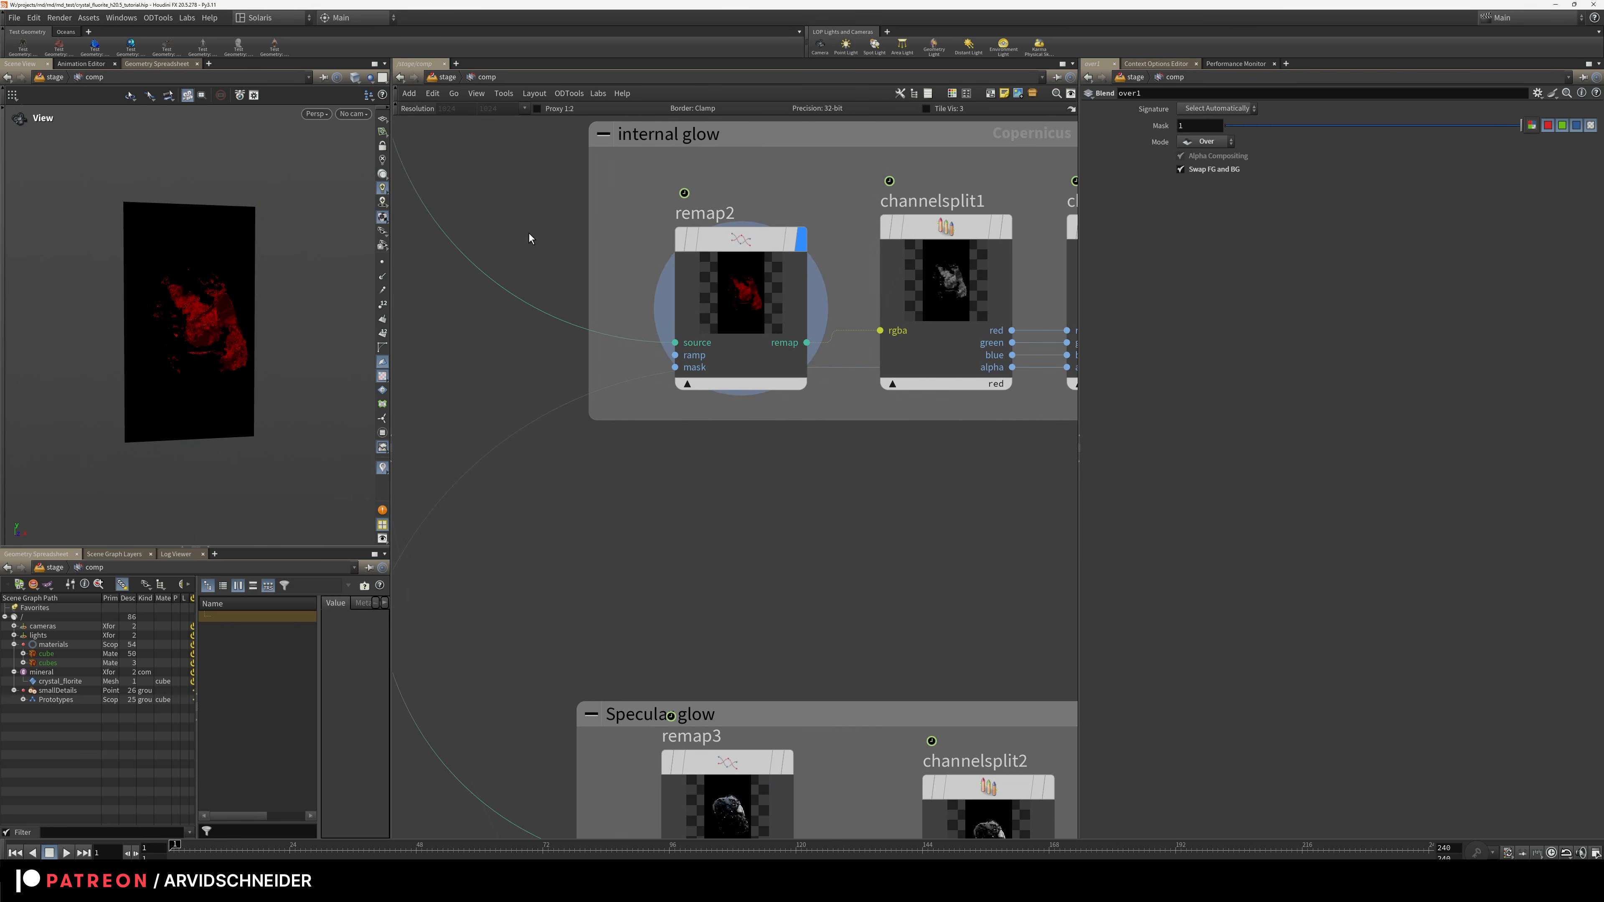
pyautogui.scroll(3, 296, 304)
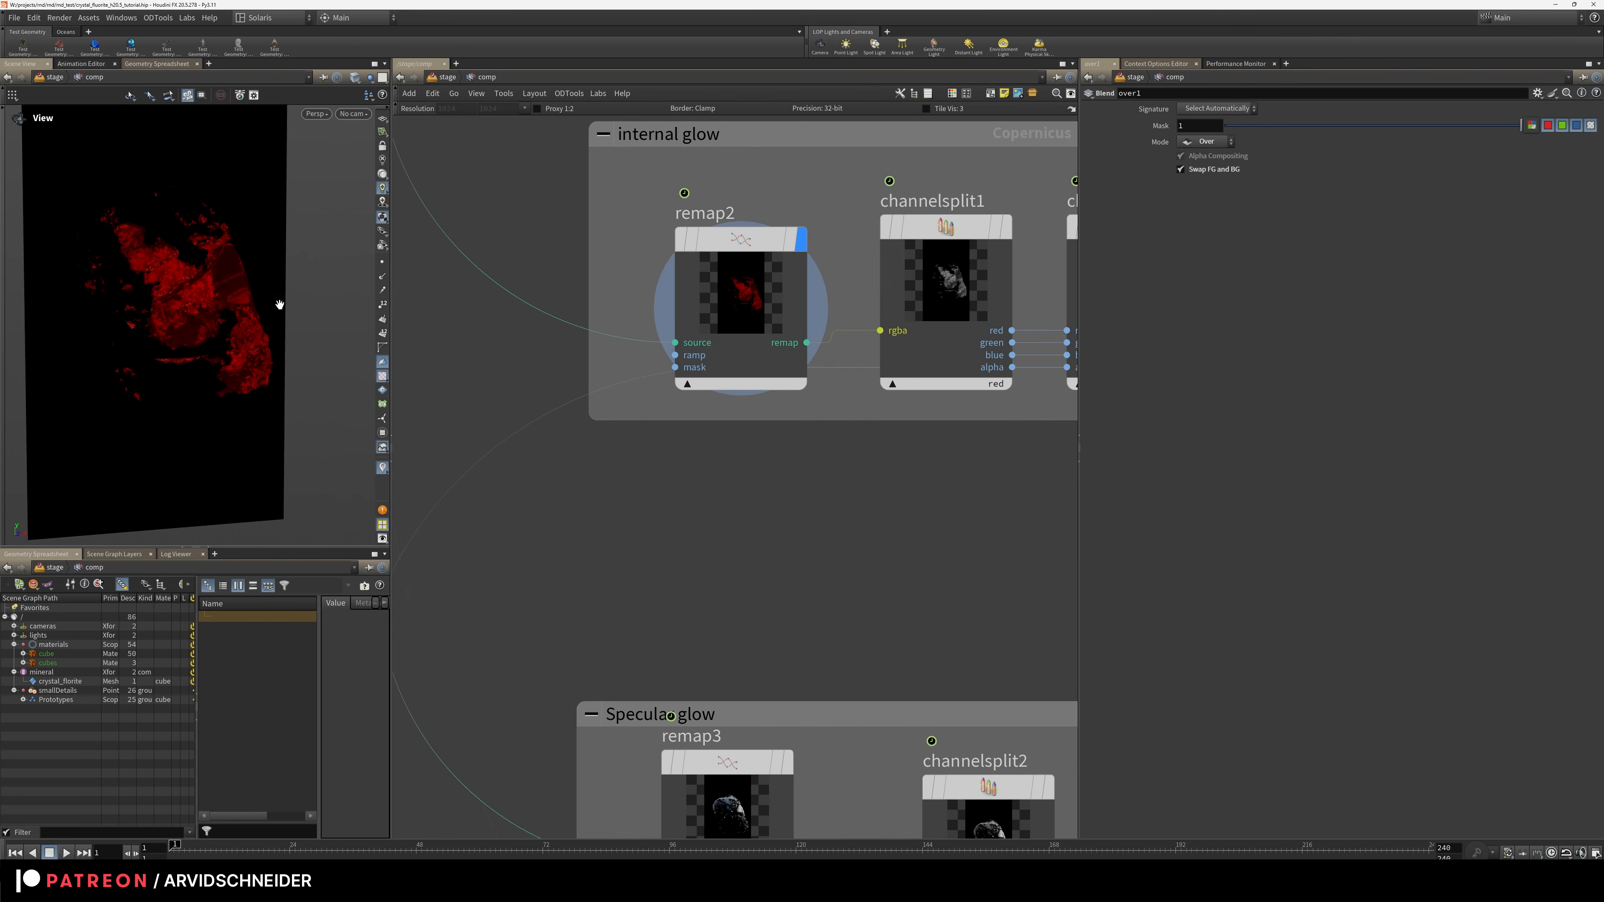
pyautogui.moveTo(296, 304); pyautogui.dragTo(337, 273)
# Display the channelsplit1 and channeljoin2 outputs of the internal glow group and compare them with remap2
pyautogui.moveTo(696, 163); pyautogui.dragTo(594, 213, button='middle')
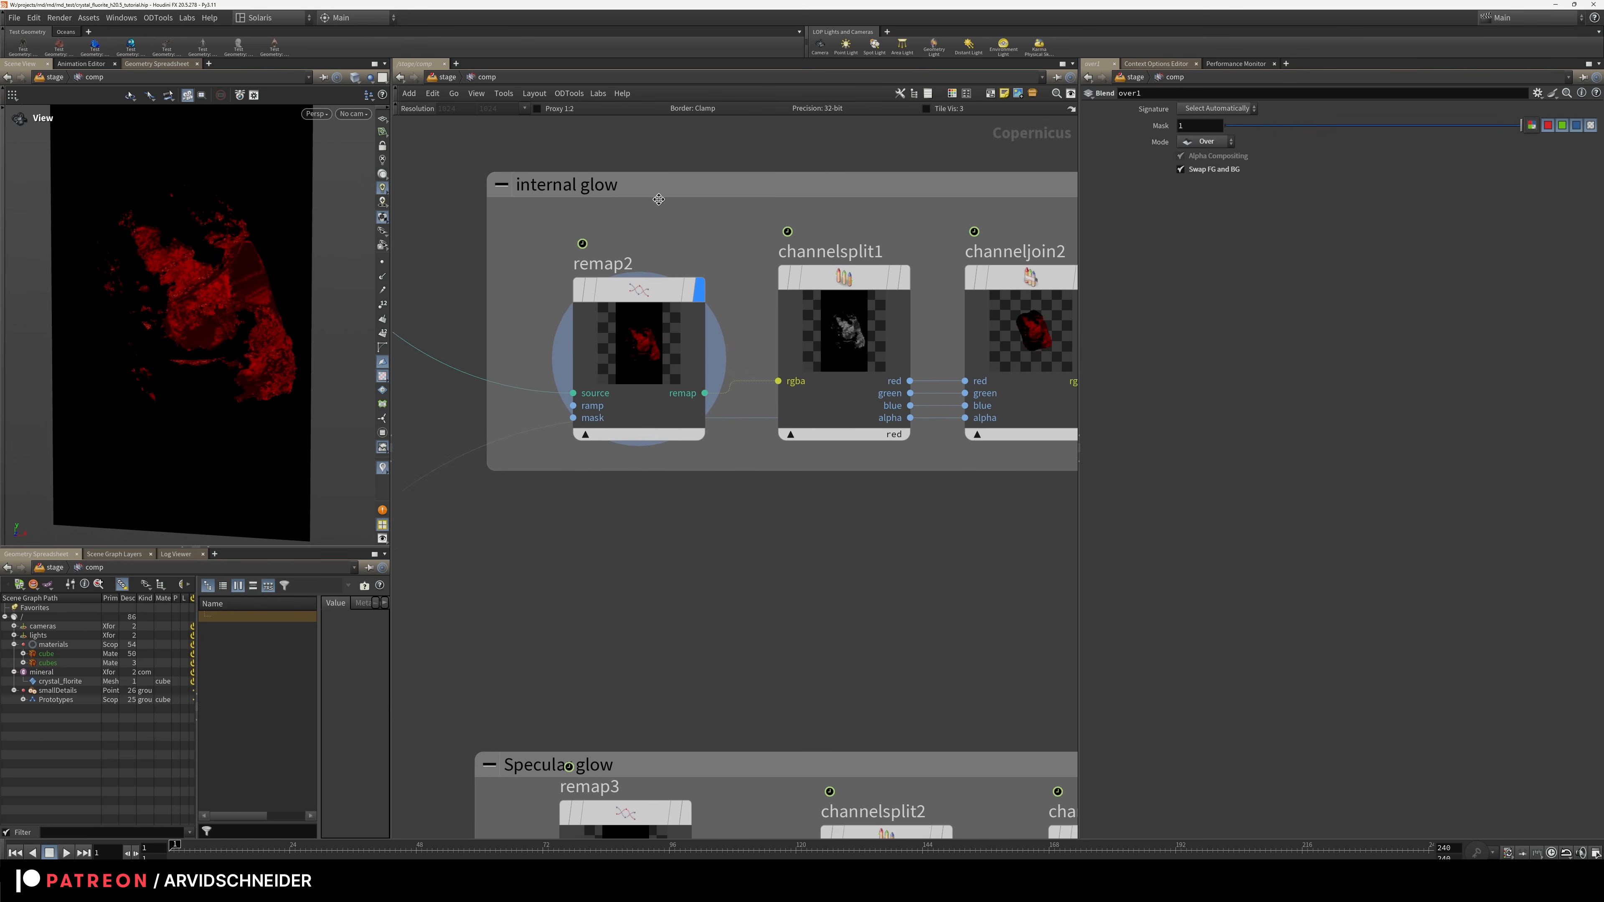
pyautogui.moveTo(894, 208); pyautogui.dragTo(727, 219, button='middle')
pyautogui.click(739, 287)
pyautogui.click(690, 297)
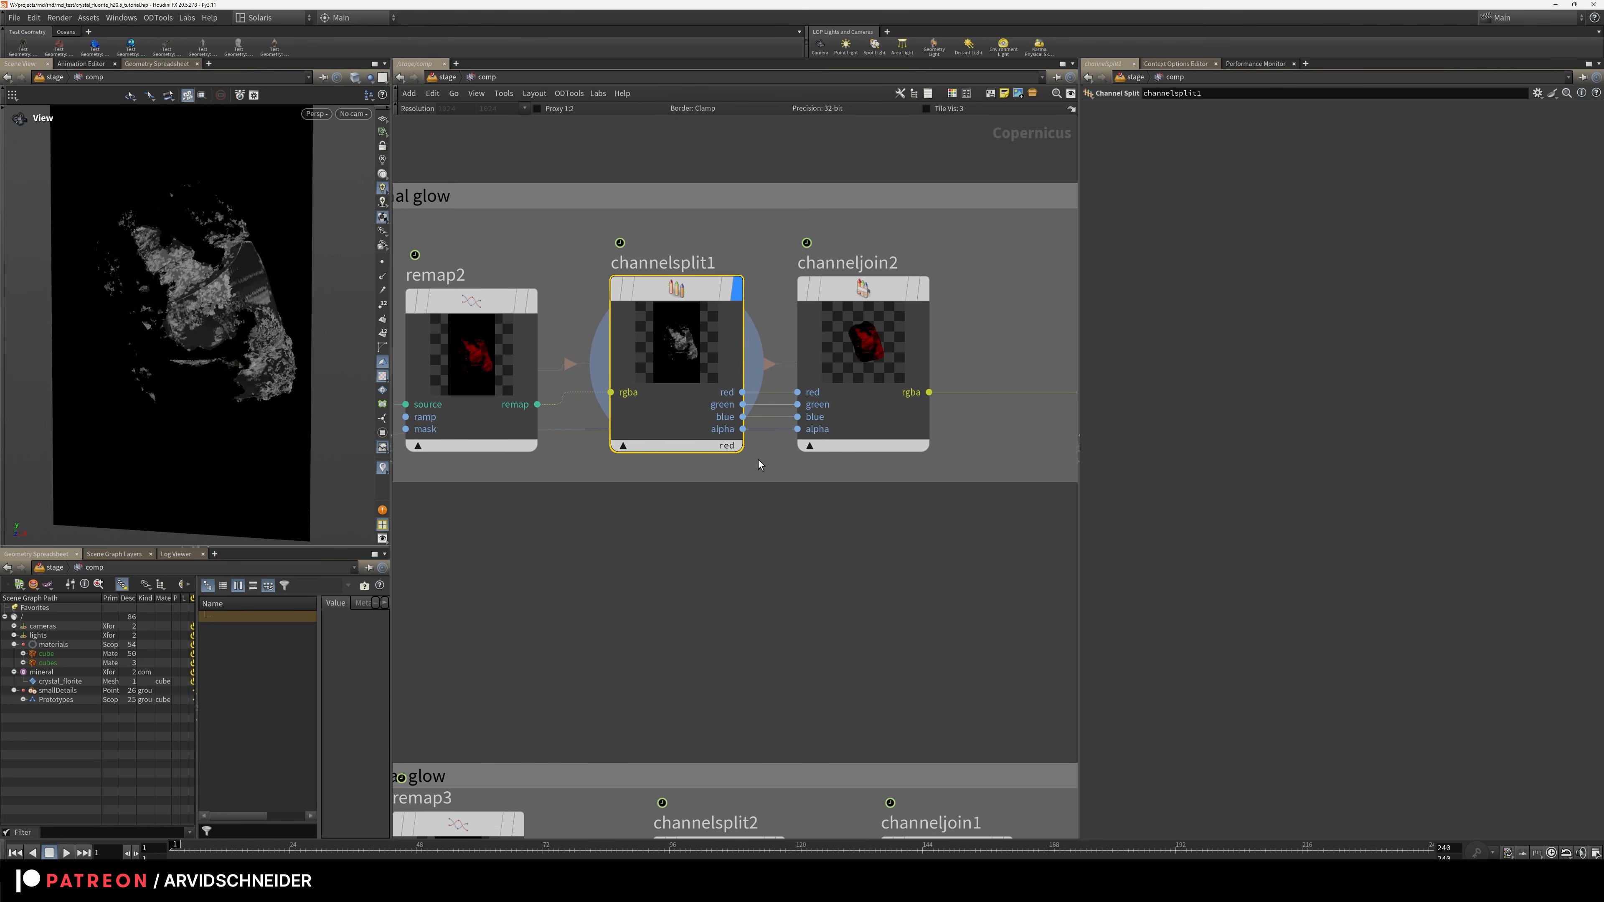
pyautogui.click(924, 290)
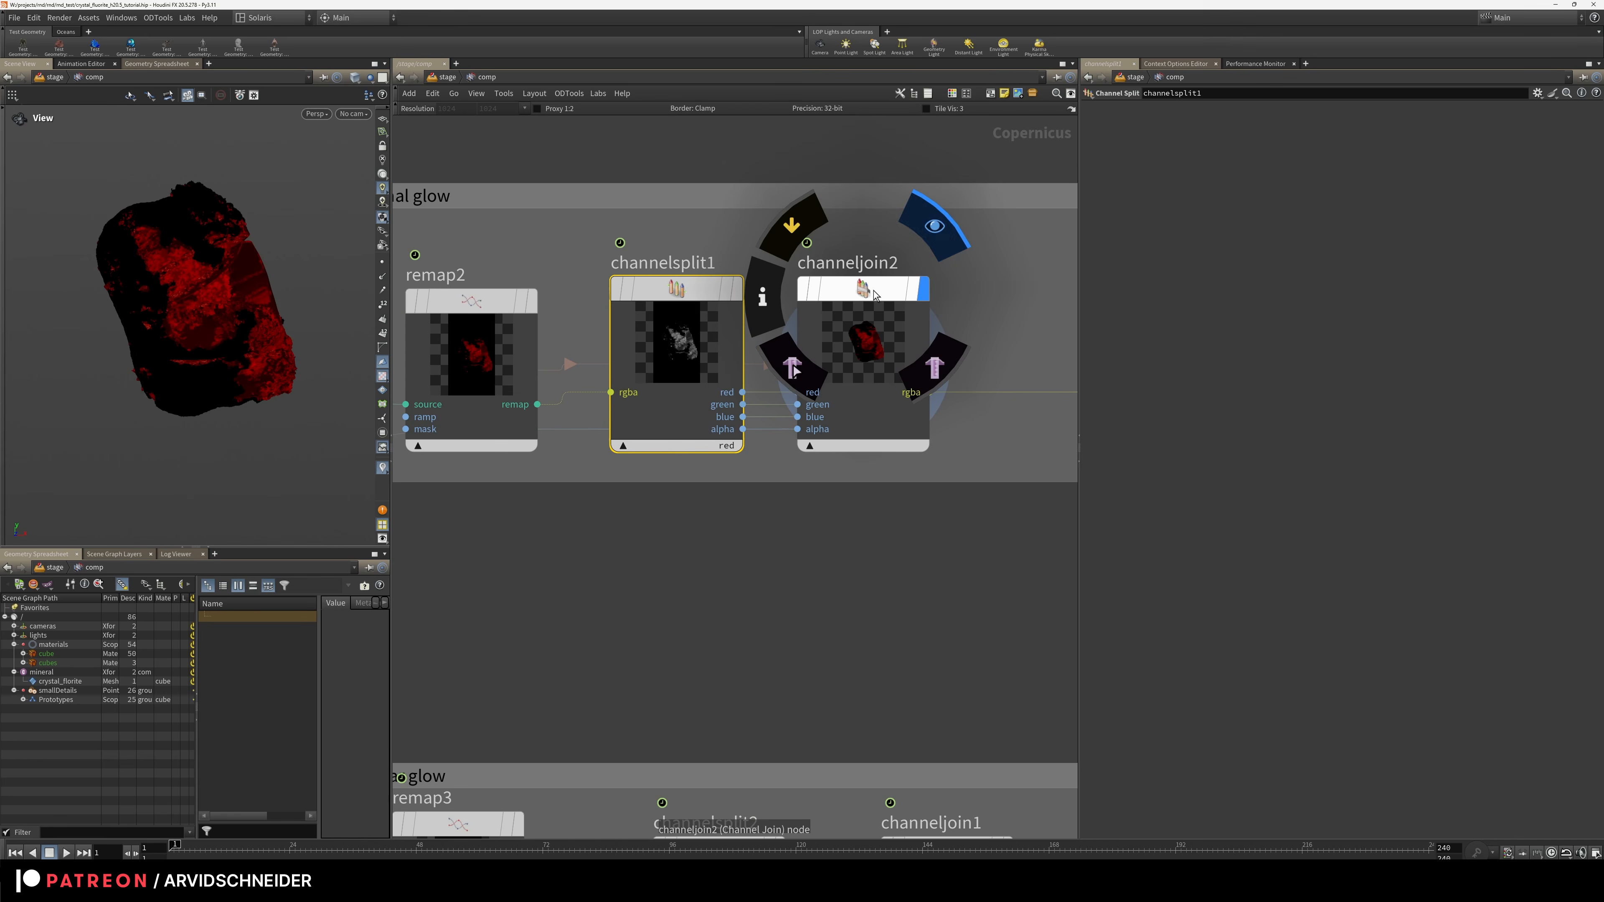
pyautogui.scroll(-3, 309, 381)
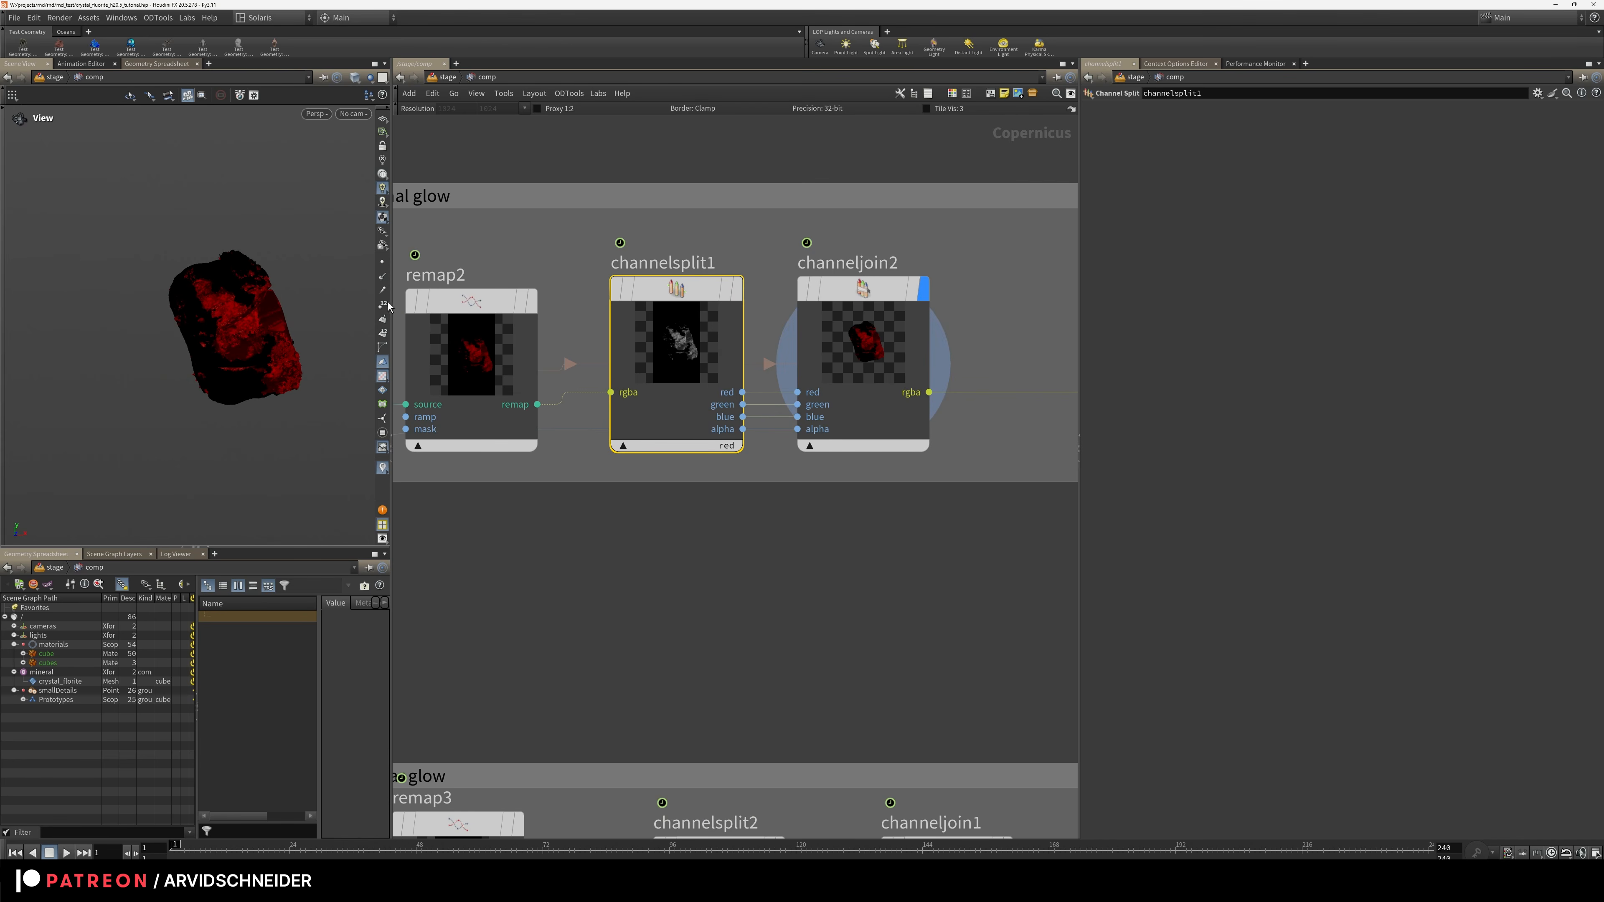
pyautogui.click(532, 295)
pyautogui.click(924, 289)
# Display the S_UltraGlow2 node's result and examine the glow on the crystal up close
pyautogui.moveTo(966, 259); pyautogui.dragTo(600, 265, button='middle')
pyautogui.moveTo(1049, 245); pyautogui.dragTo(814, 229, button='middle')
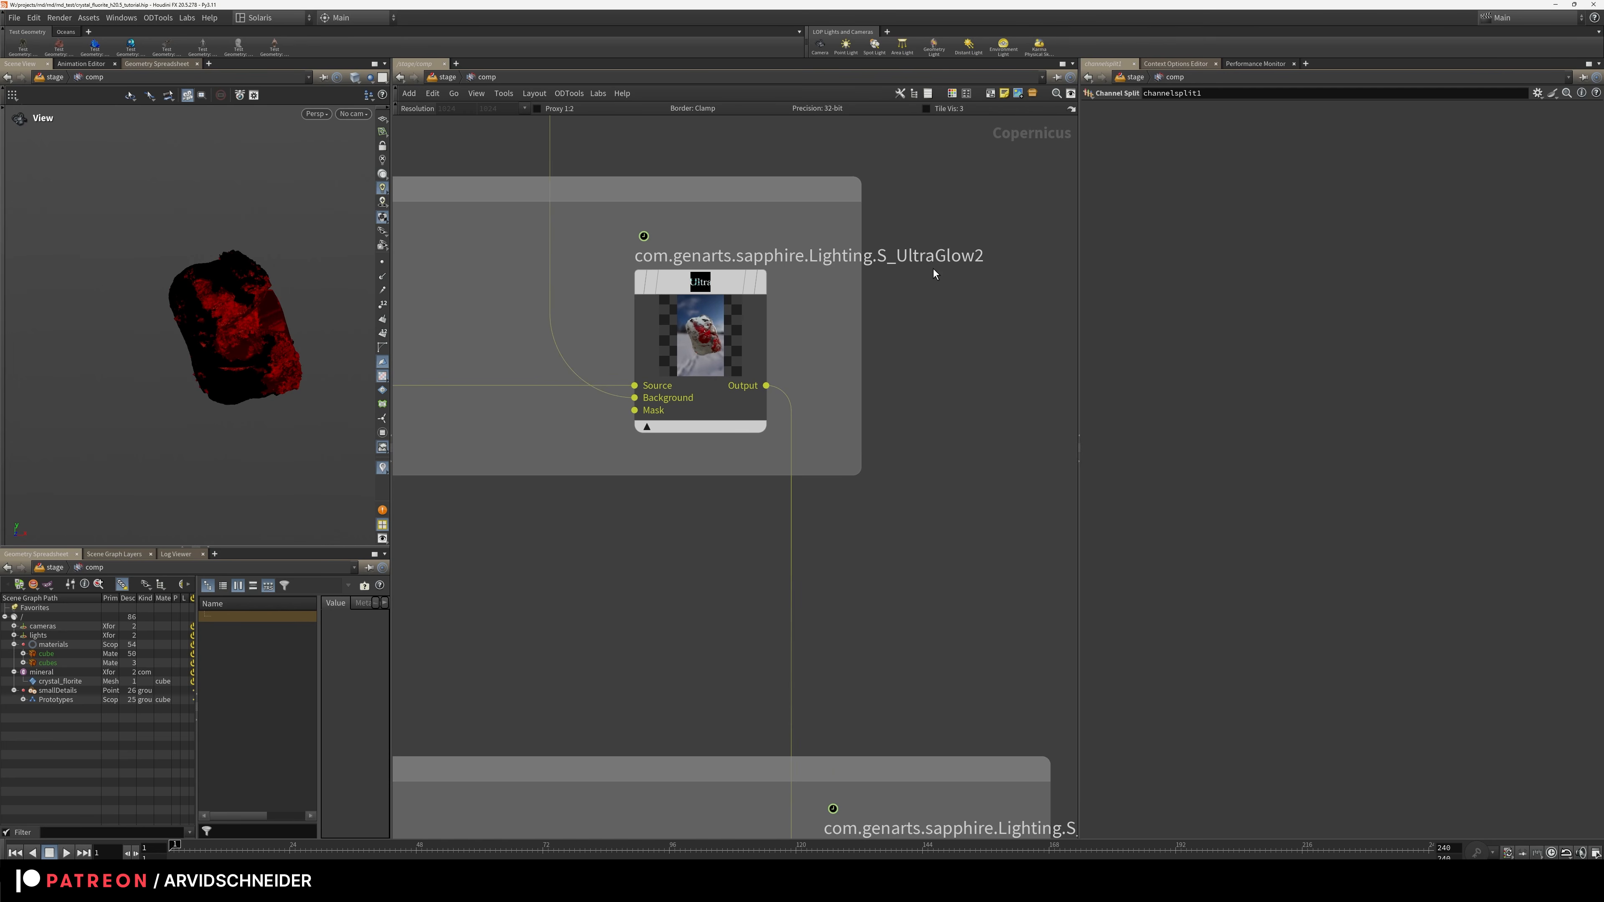
pyautogui.click(764, 284)
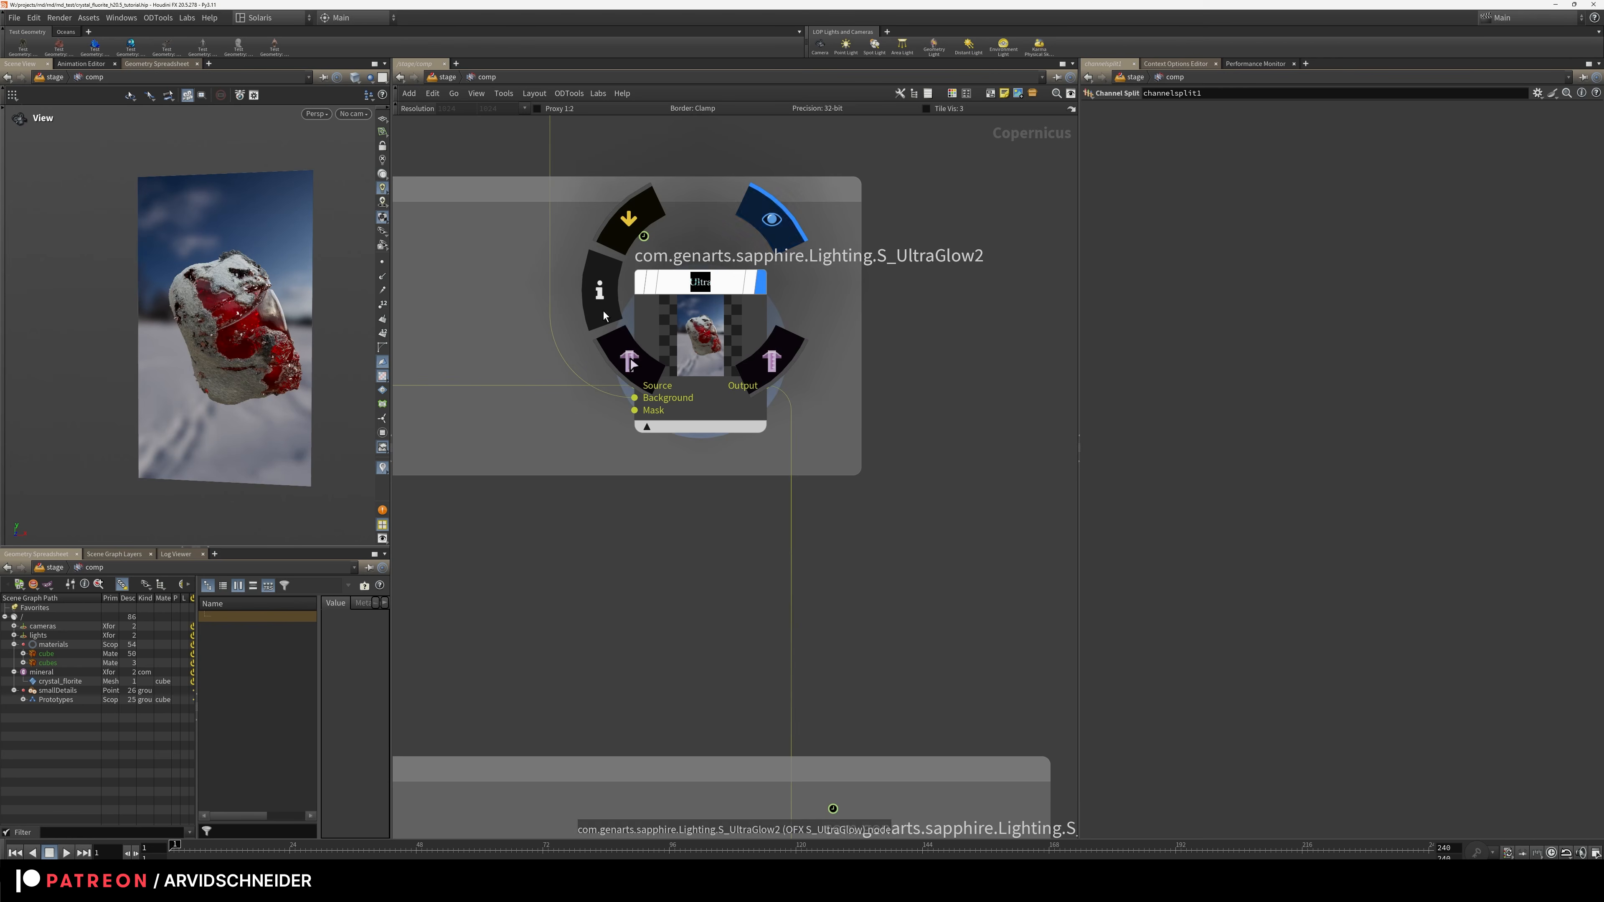
pyautogui.moveTo(260, 335); pyautogui.dragTo(360, 304, button='right')
pyautogui.moveTo(232, 365); pyautogui.dragTo(363, 348, button='right')
pyautogui.moveTo(491, 336); pyautogui.dragTo(545, 331, button='middle')
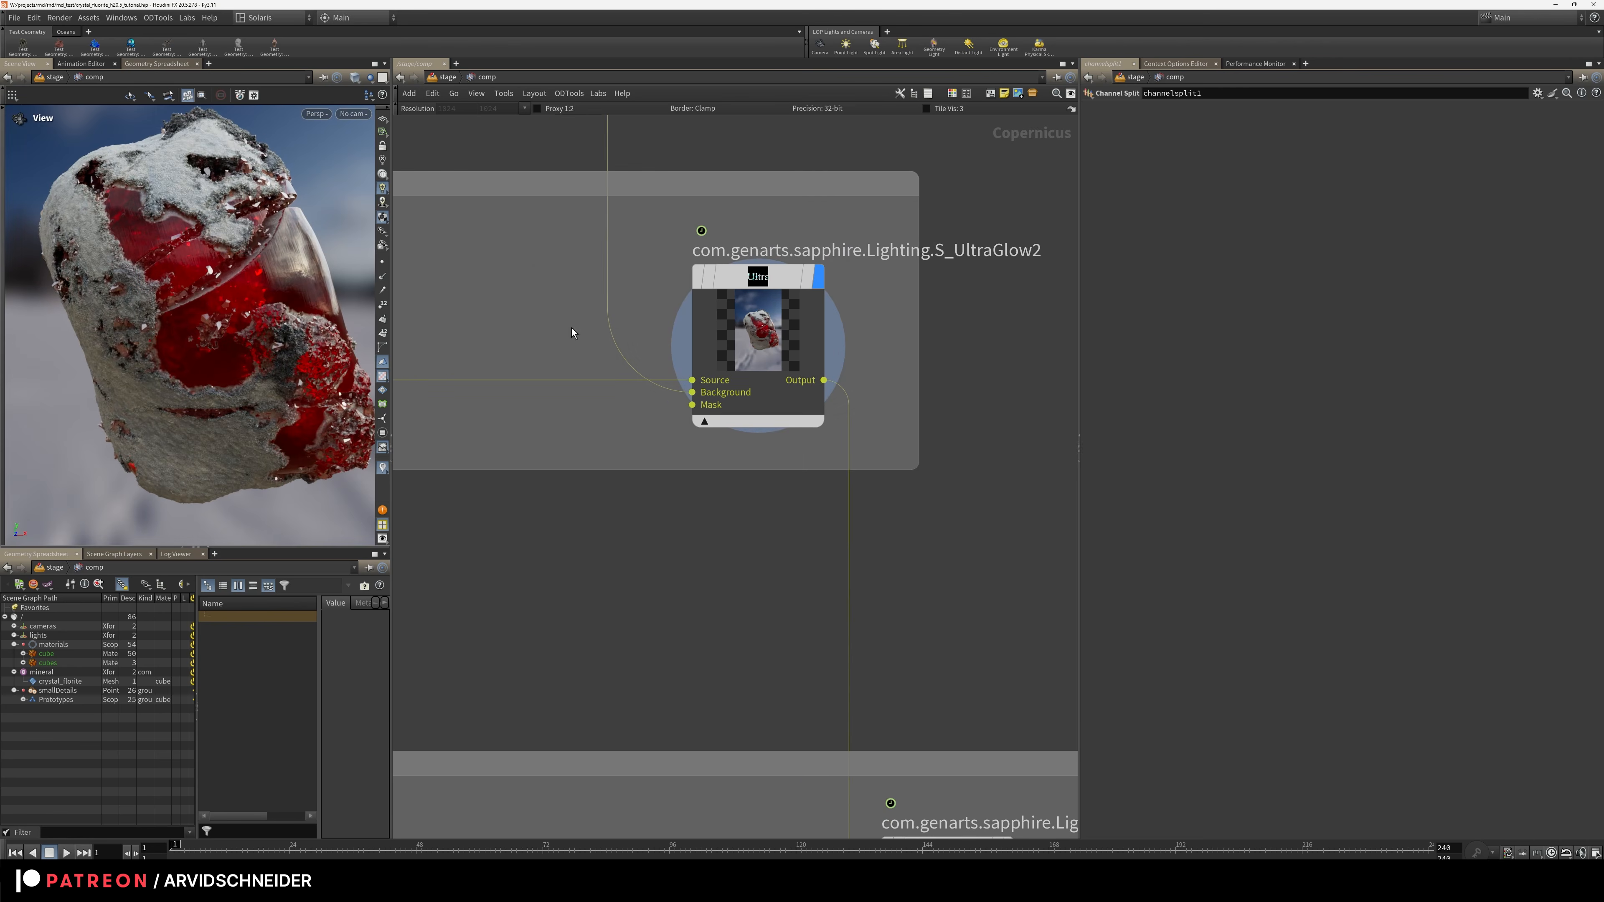
# Open the S_UltraGlow2 parameters and compare its output with the over1 composite in the viewport
pyautogui.click(749, 316)
pyautogui.moveTo(854, 280); pyautogui.dragTo(876, 512, button='middle')
pyautogui.moveTo(875, 511); pyautogui.dragTo(747, 346, button='right')
pyautogui.moveTo(770, 222); pyautogui.dragTo(770, 318, button='middle')
pyautogui.click(673, 188)
pyautogui.click(849, 617)
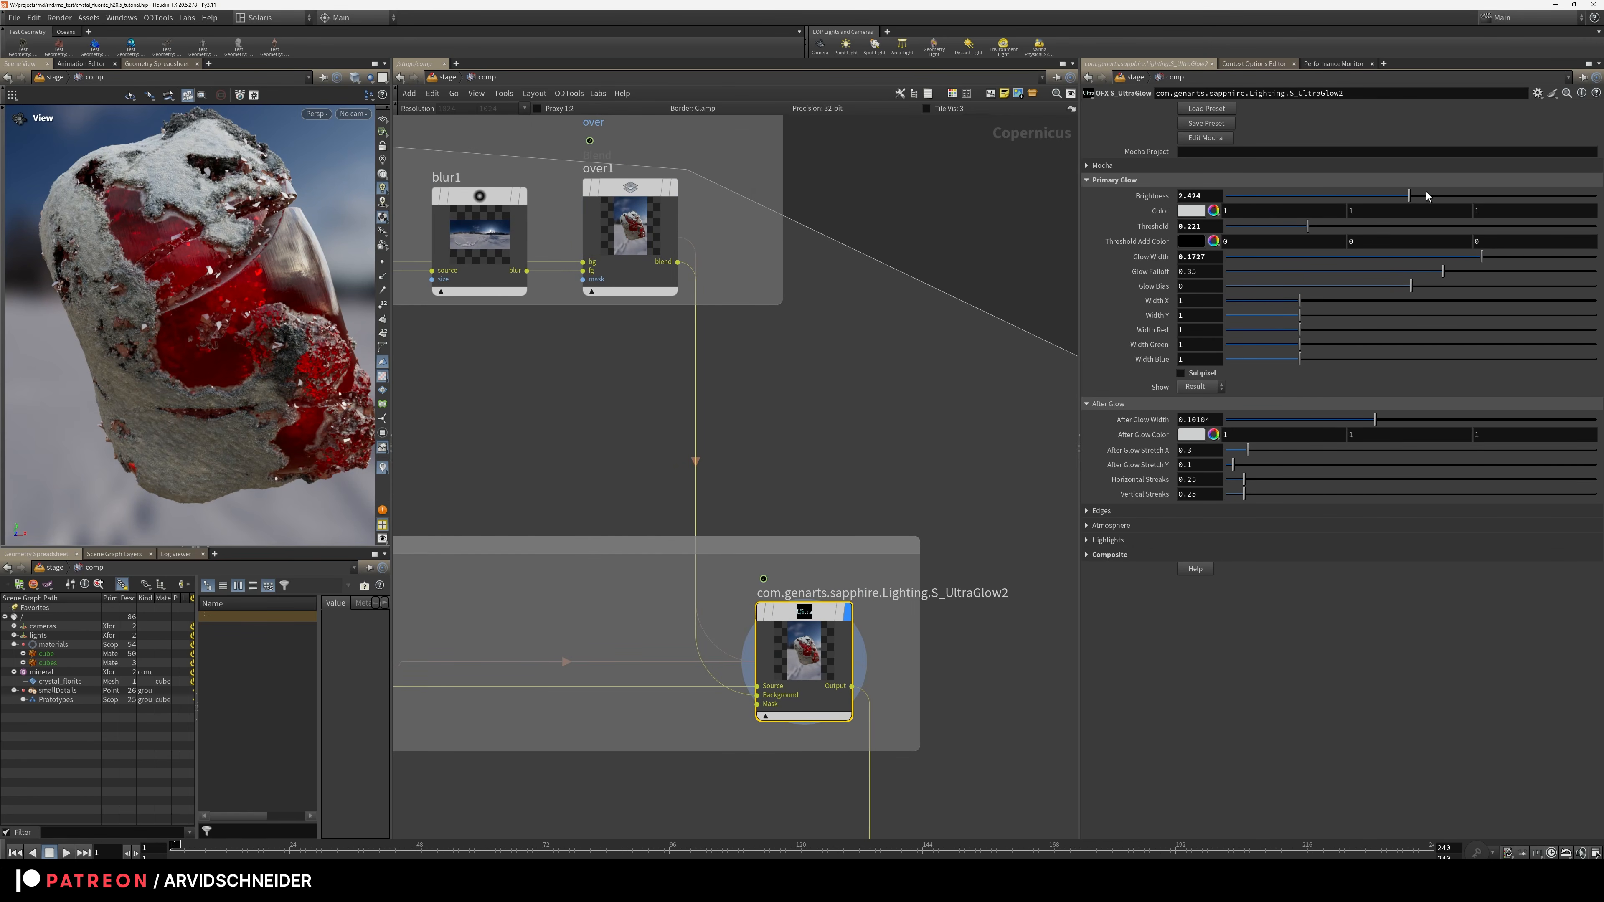
# Raise the Brightness of the S_UltraGlow2 primary glow to about 3.613
pyautogui.moveTo(1446, 183); pyautogui.dragTo(1299, 211)
pyautogui.moveTo(1448, 202); pyautogui.dragTo(1536, 191)
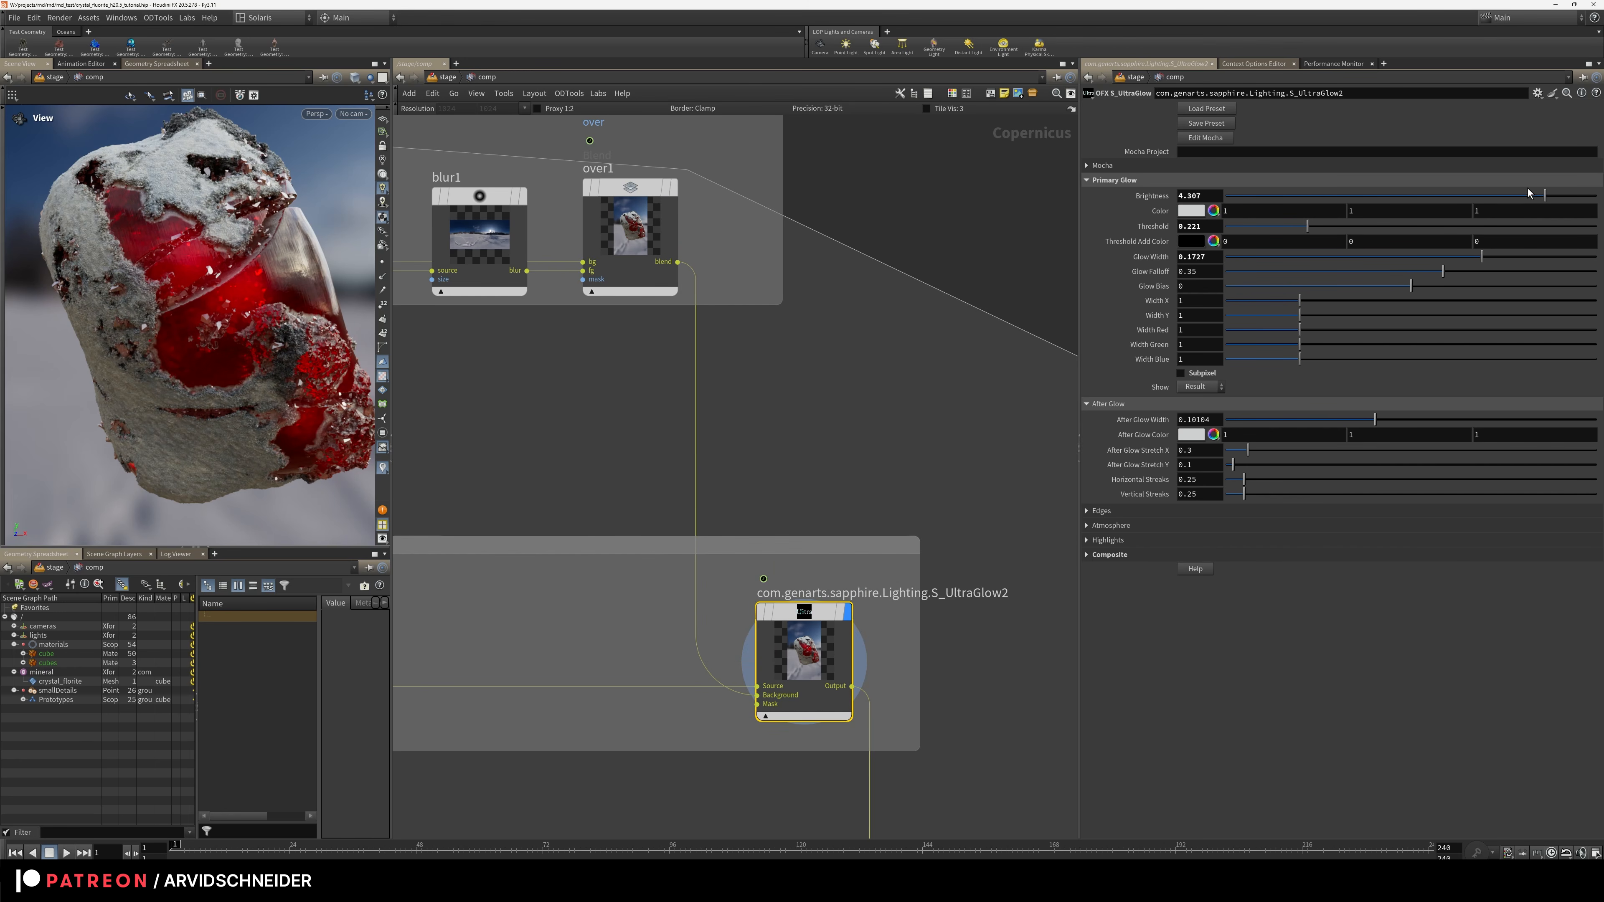
# Display the remap3 and channeljoin1 outputs of the specular glow group
pyautogui.moveTo(822, 433); pyautogui.dragTo(810, 241, button='middle')
pyautogui.moveTo(743, 625); pyautogui.dragTo(762, 394, button='middle')
pyautogui.scroll(1, 763, 438)
pyautogui.moveTo(736, 478); pyautogui.dragTo(690, 333, button='middle')
pyautogui.scroll(-1, 685, 366)
pyautogui.moveTo(676, 430); pyautogui.dragTo(1003, 363, button='middle')
pyautogui.moveTo(703, 270); pyautogui.dragTo(987, 259, button='middle')
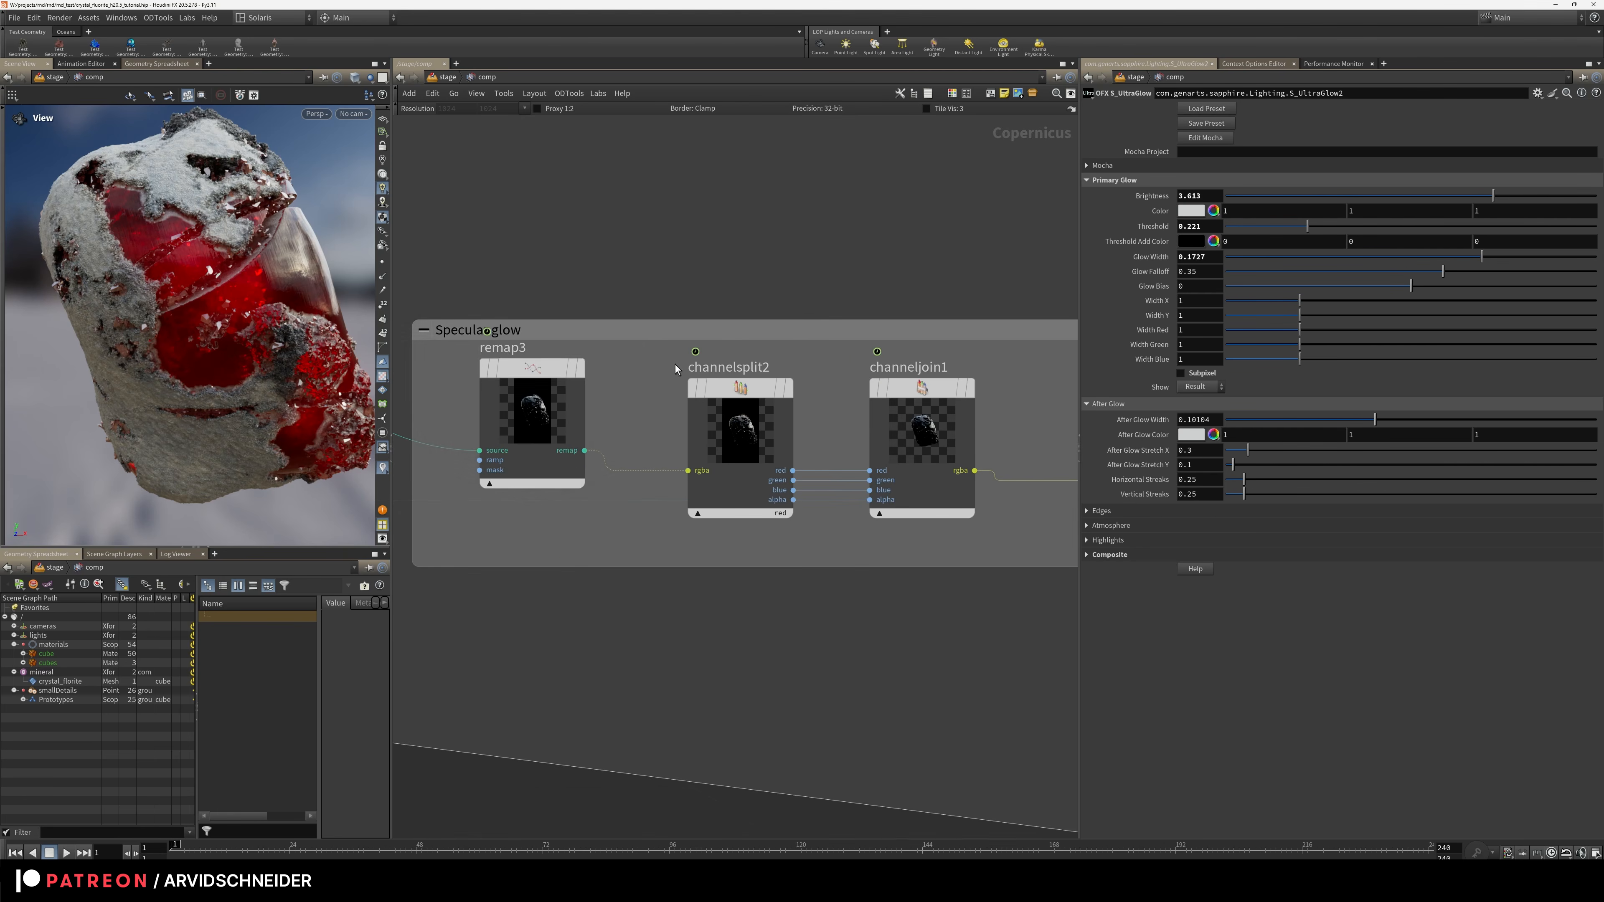
pyautogui.click(589, 320)
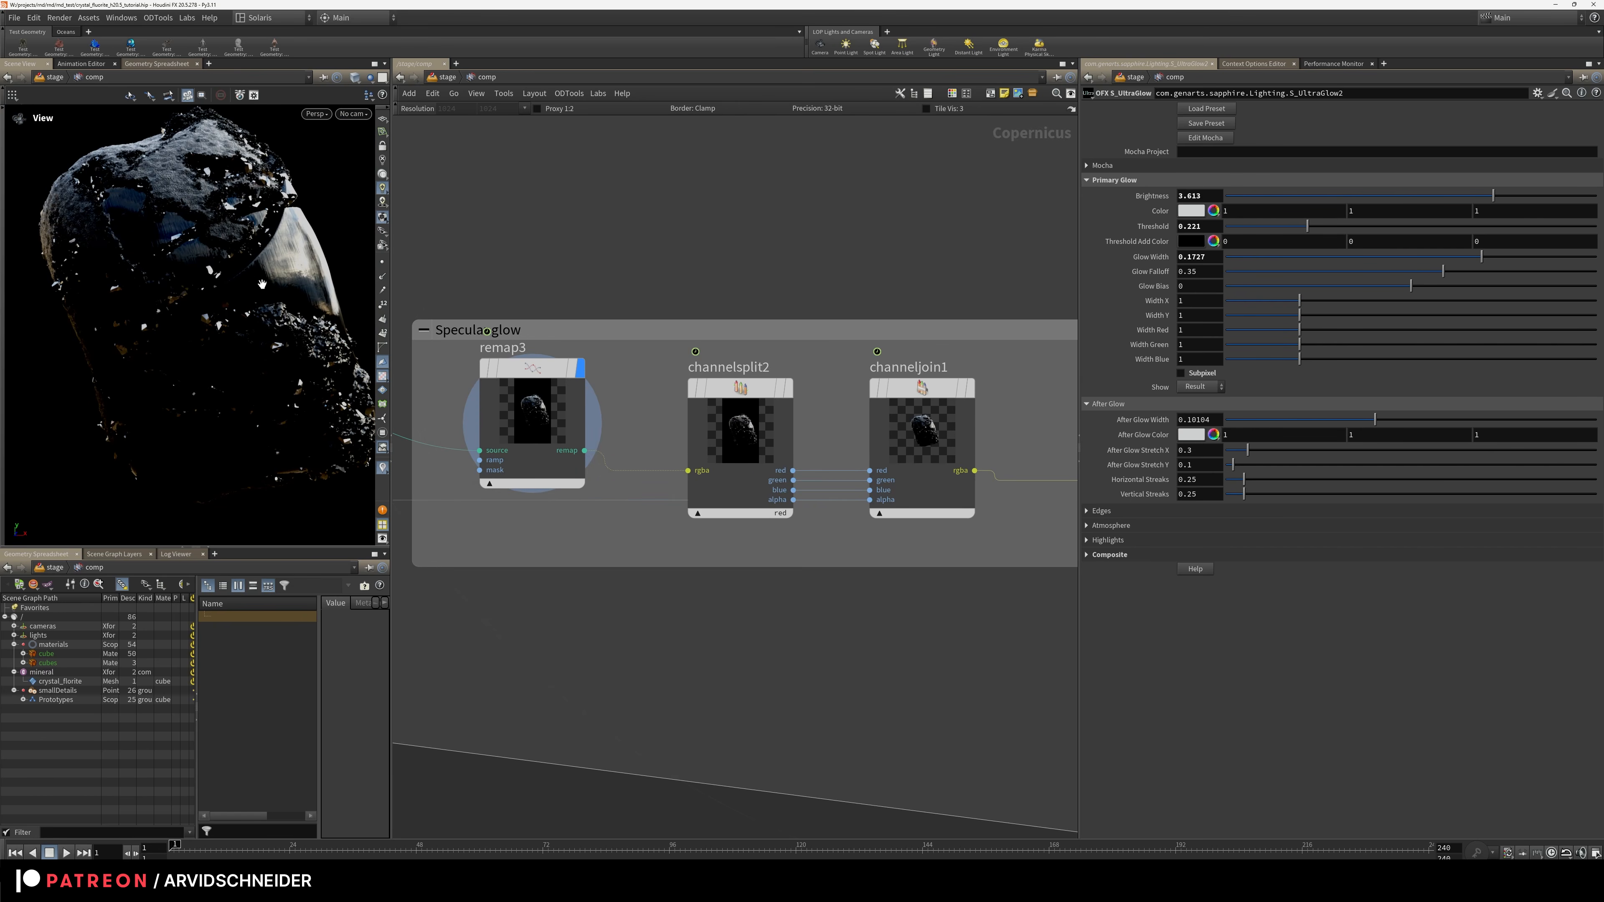
pyautogui.click(976, 338)
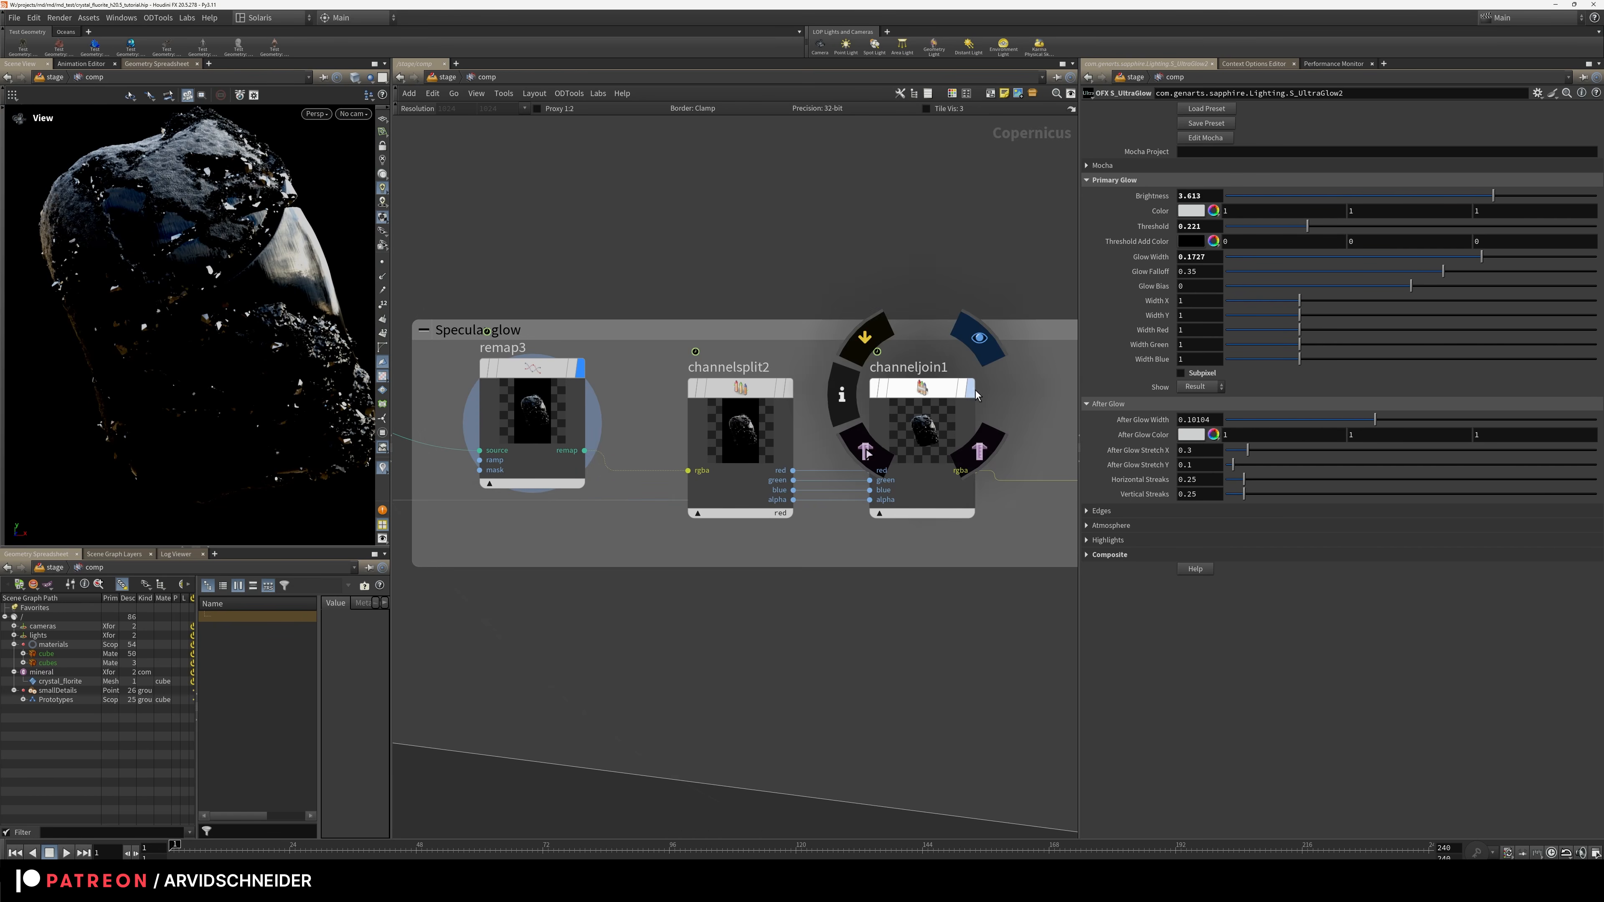
# Display the S_UltraGlow1 result and set its primary glow Brightness to about 1.308
pyautogui.moveTo(693, 307); pyautogui.dragTo(795, 478, button='middle')
pyautogui.click(783, 405)
pyautogui.click(735, 499)
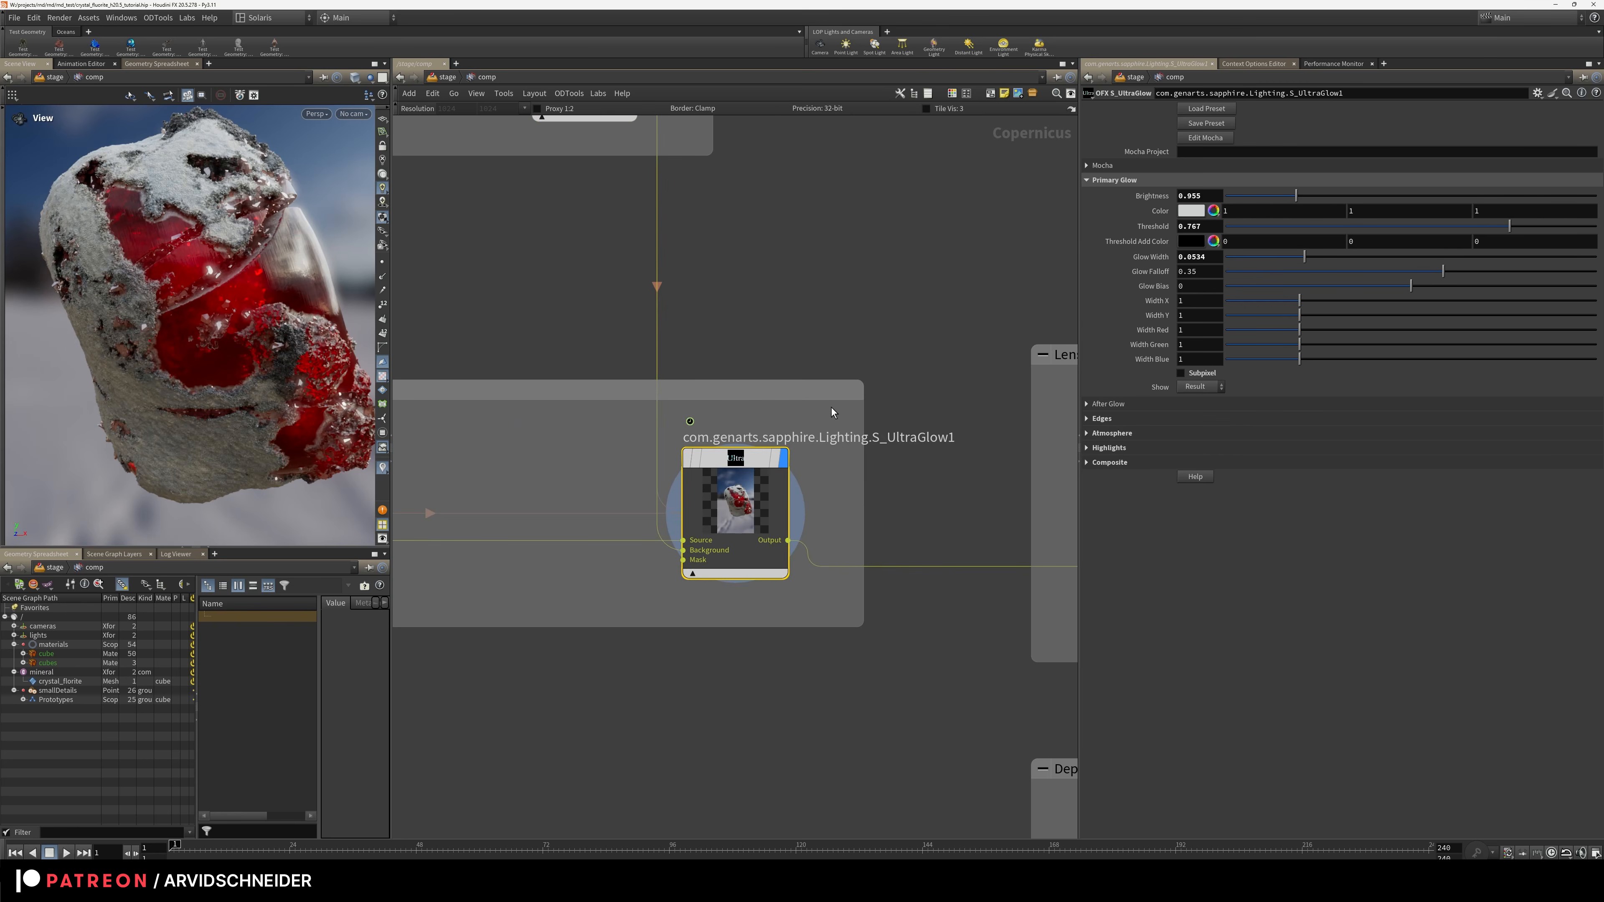
pyautogui.moveTo(1316, 197)
pyautogui.mouseDown()
pyautogui.moveTo(1421, 198)
pyautogui.moveTo(1292, 198)
pyautogui.mouseUp()
# Display the S_Sharpen1 output in the Lens effects group and open its parameters
pyautogui.scroll(-3, 782, 305)
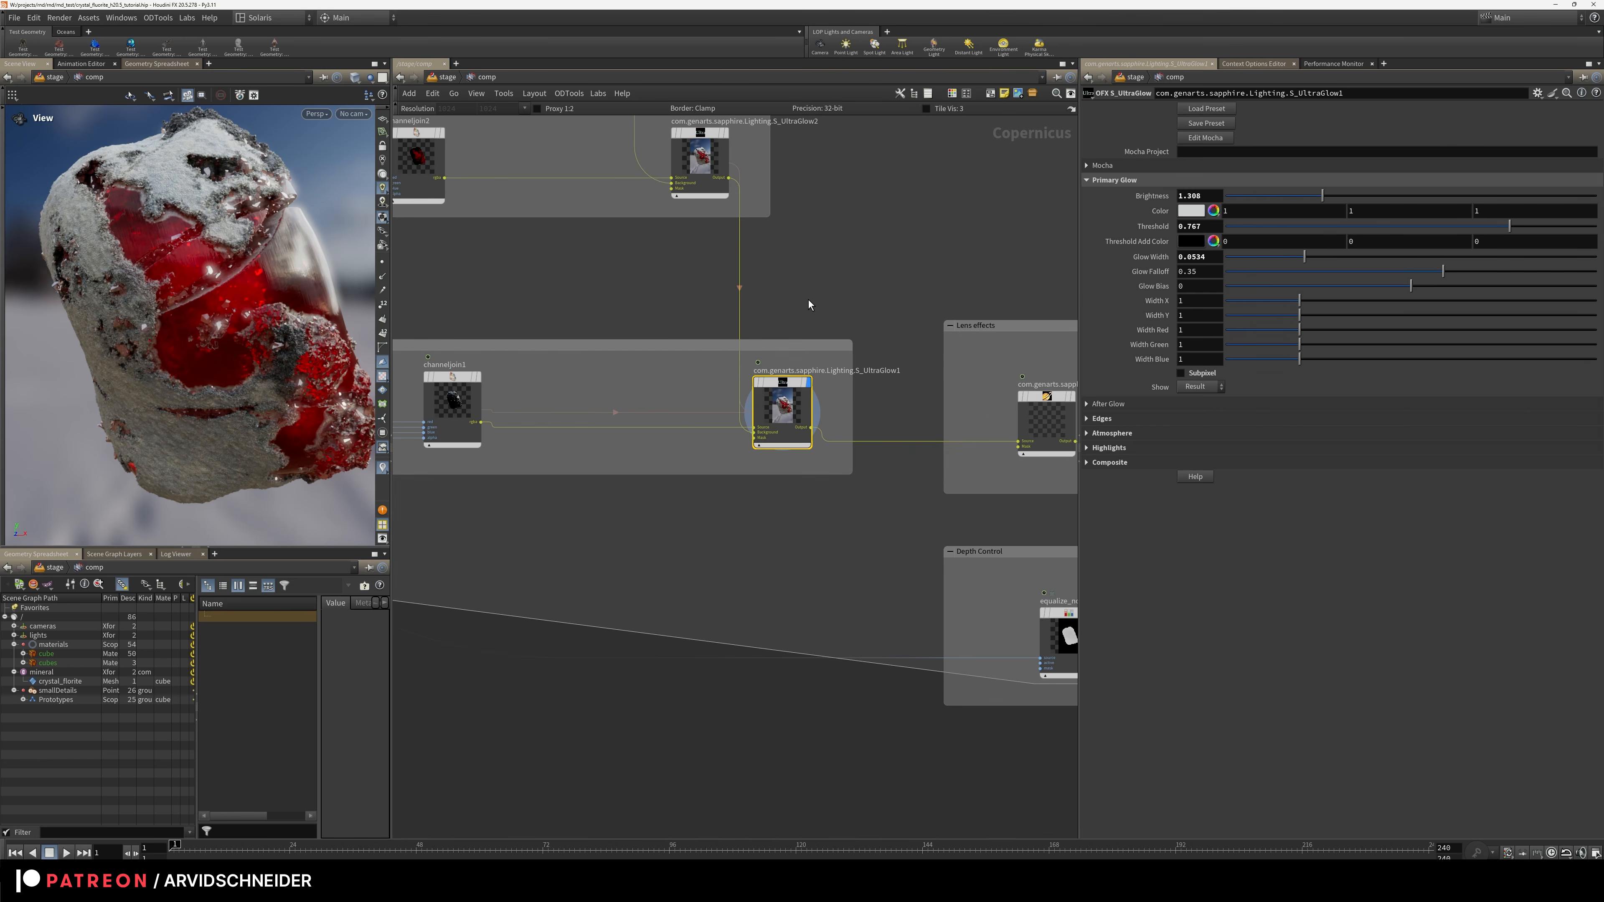
pyautogui.moveTo(829, 501); pyautogui.dragTo(782, 506, button='middle')
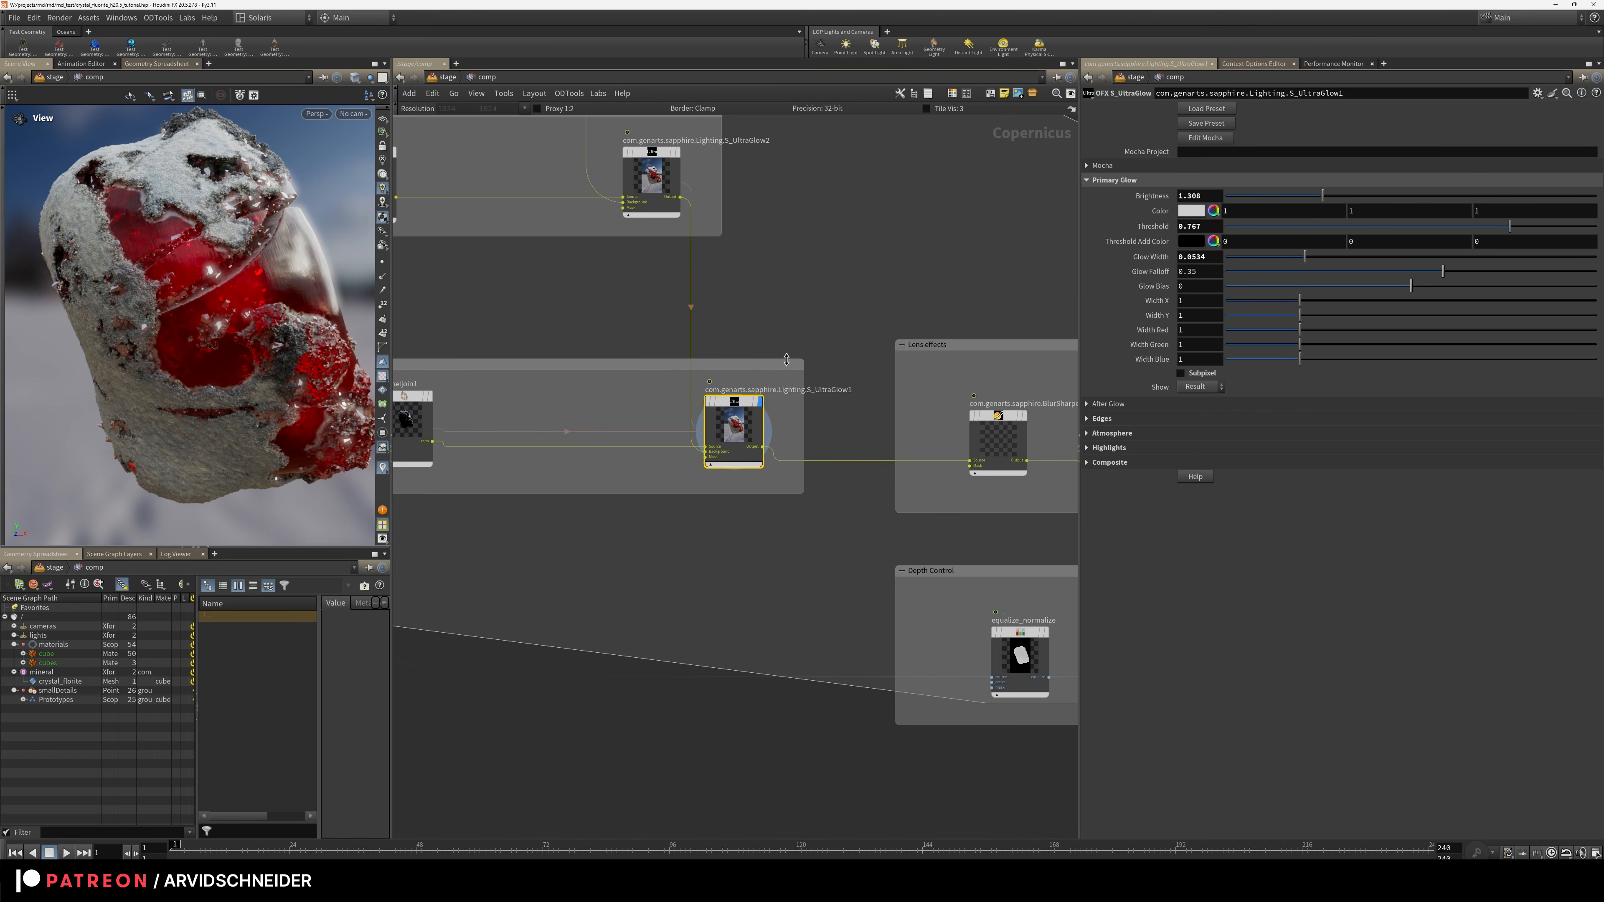
pyautogui.scroll(-5, 784, 435)
pyautogui.moveTo(878, 497); pyautogui.dragTo(690, 481, button='middle')
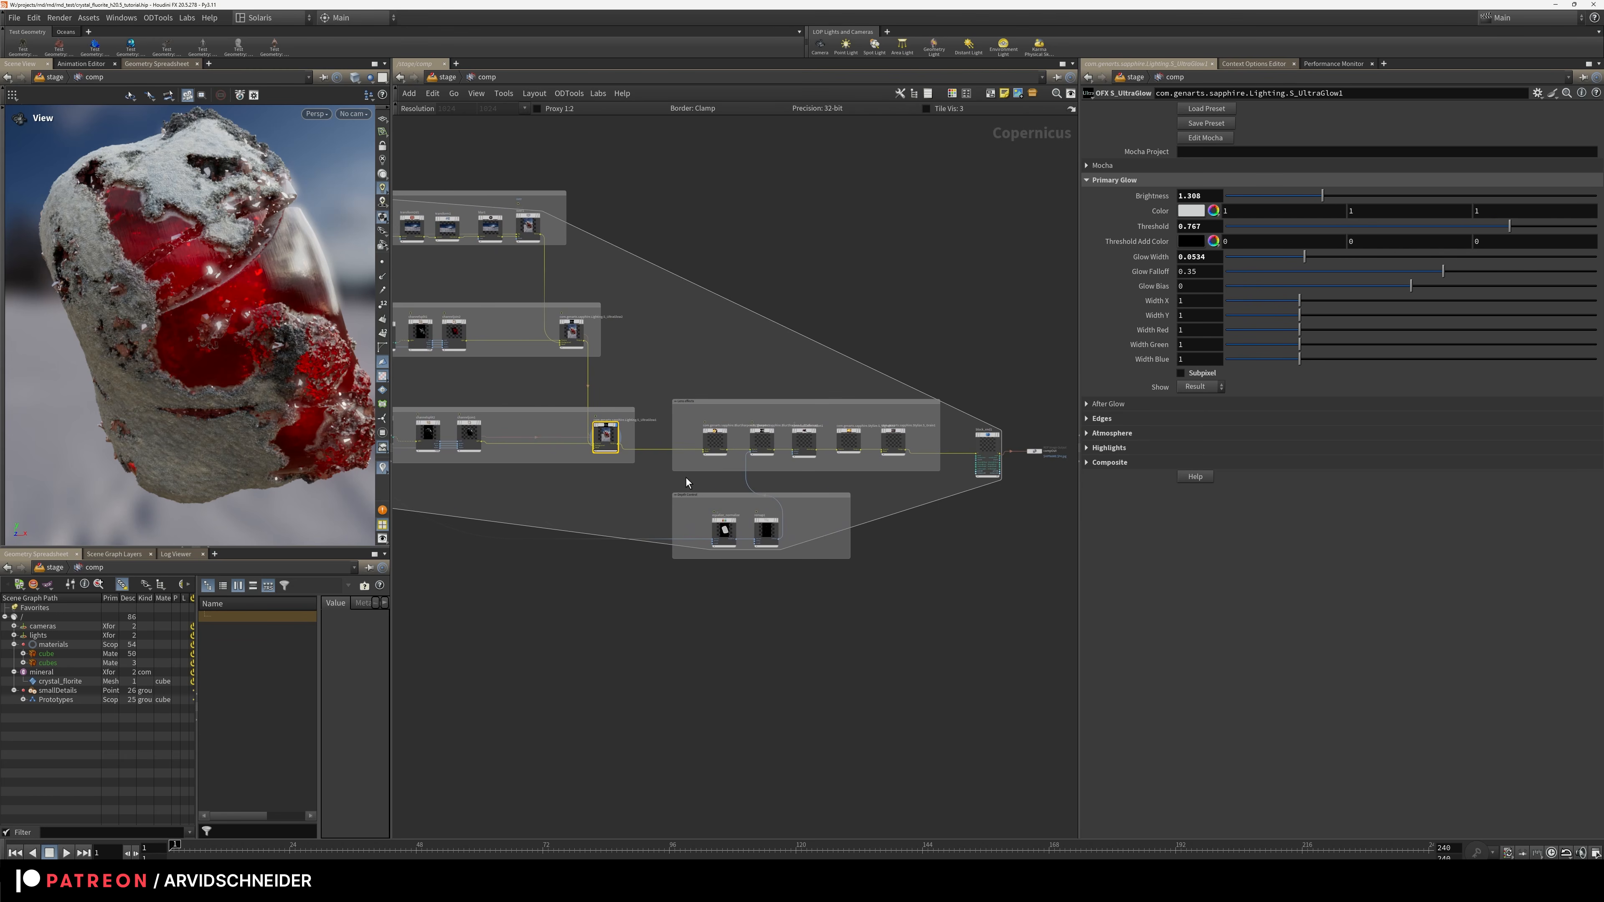
pyautogui.scroll(3, 687, 478)
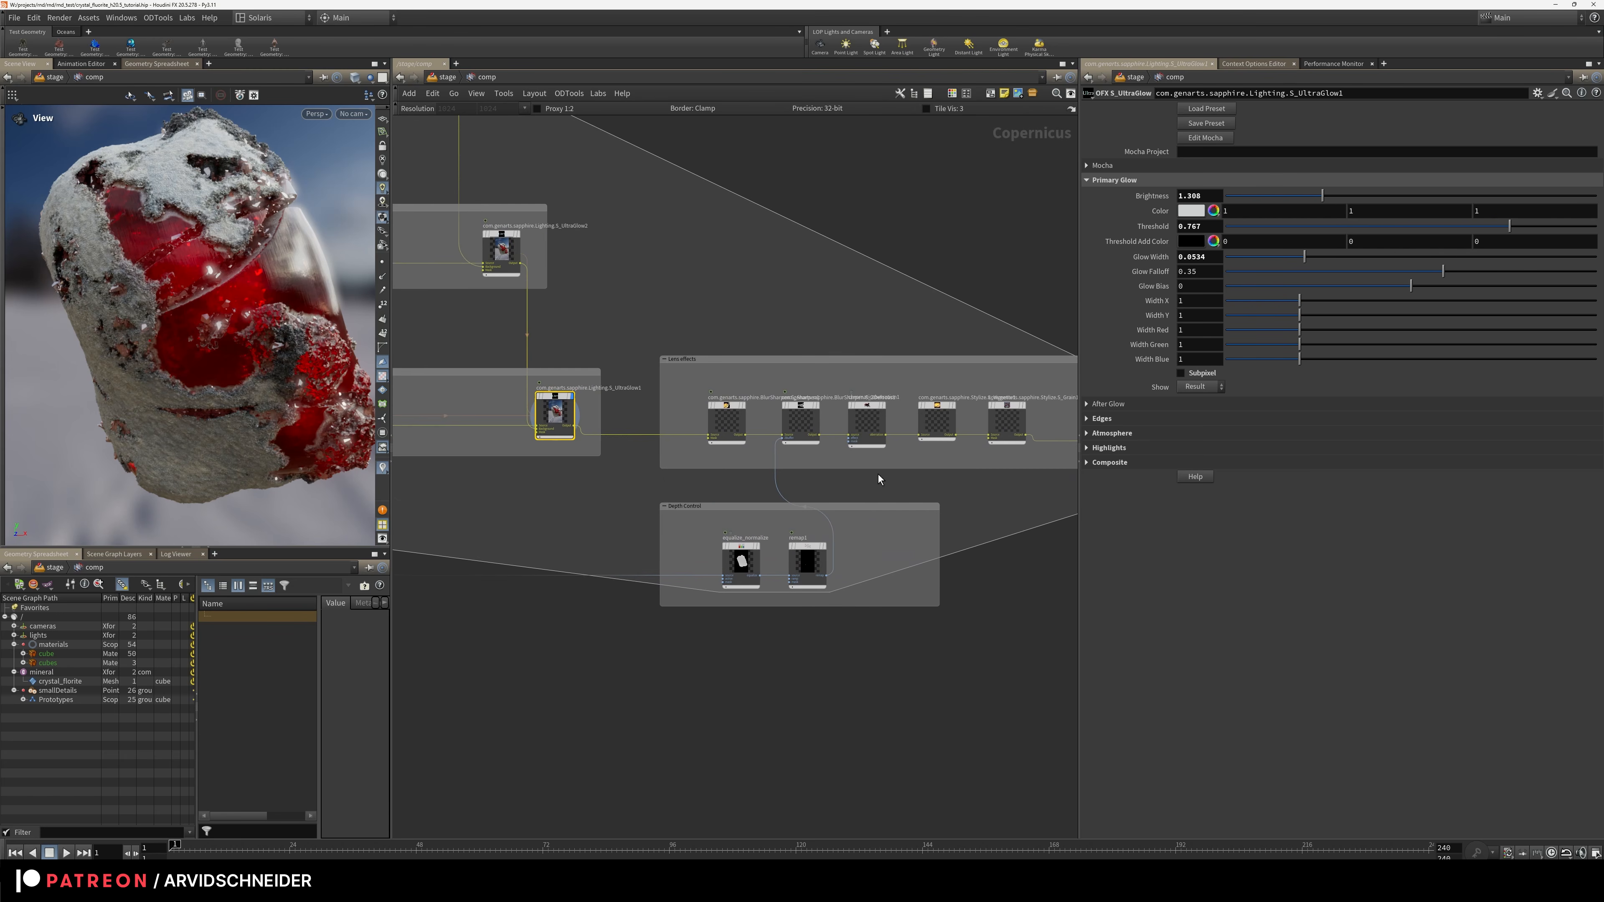
pyautogui.moveTo(835, 473); pyautogui.dragTo(692, 474, button='middle')
pyautogui.scroll(4, 601, 456)
pyautogui.scroll(2, 671, 293)
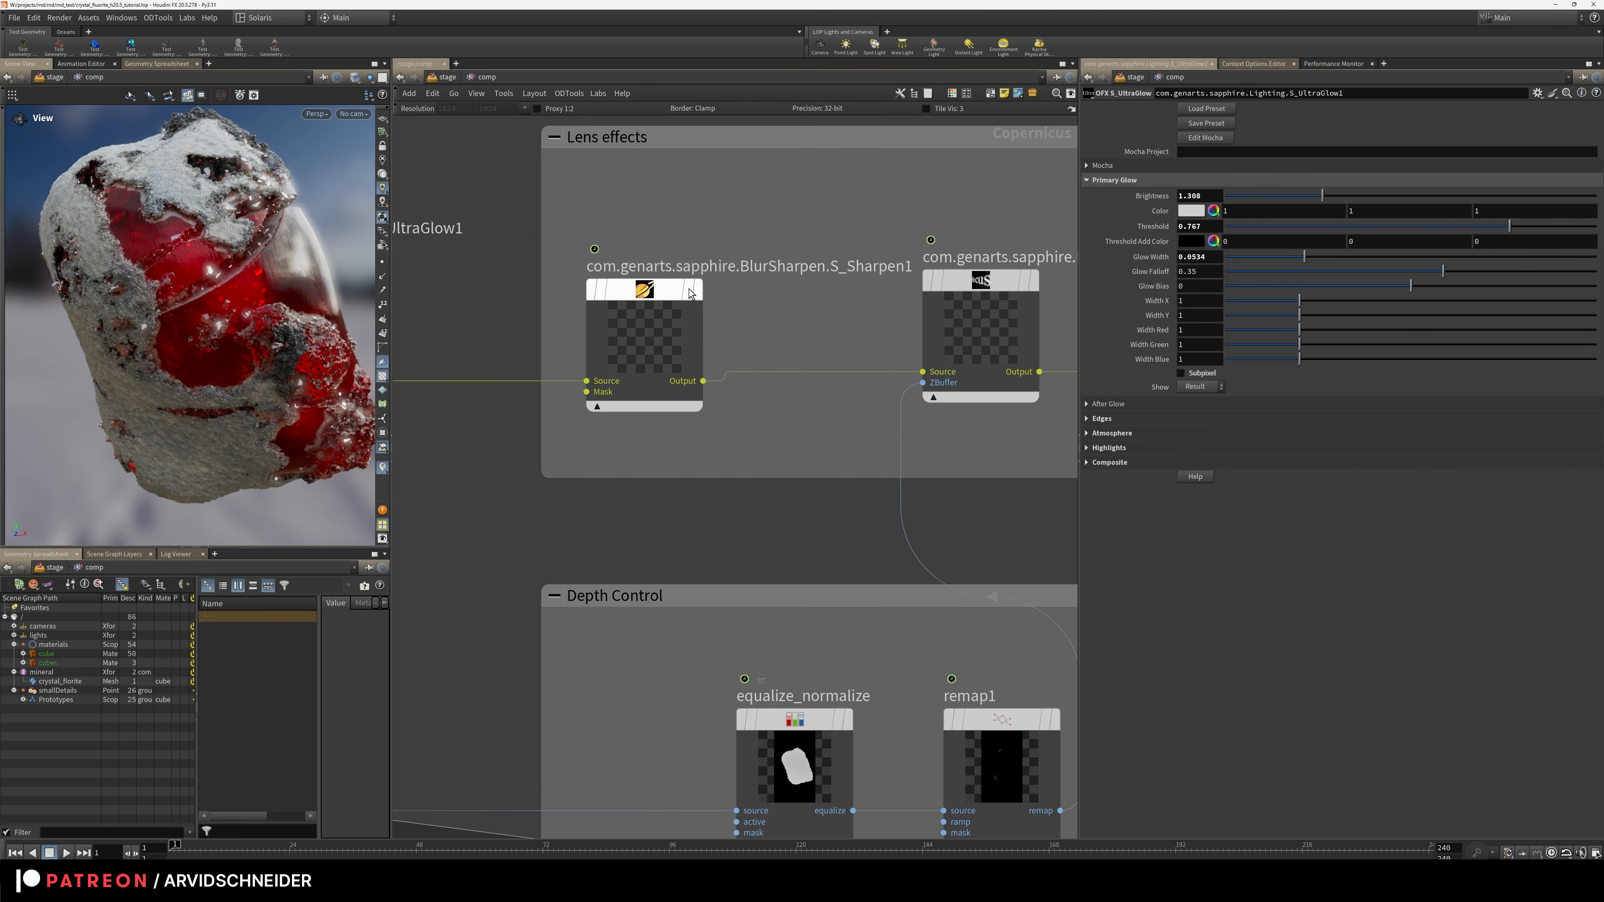
pyautogui.press('r')
pyautogui.click(668, 298)
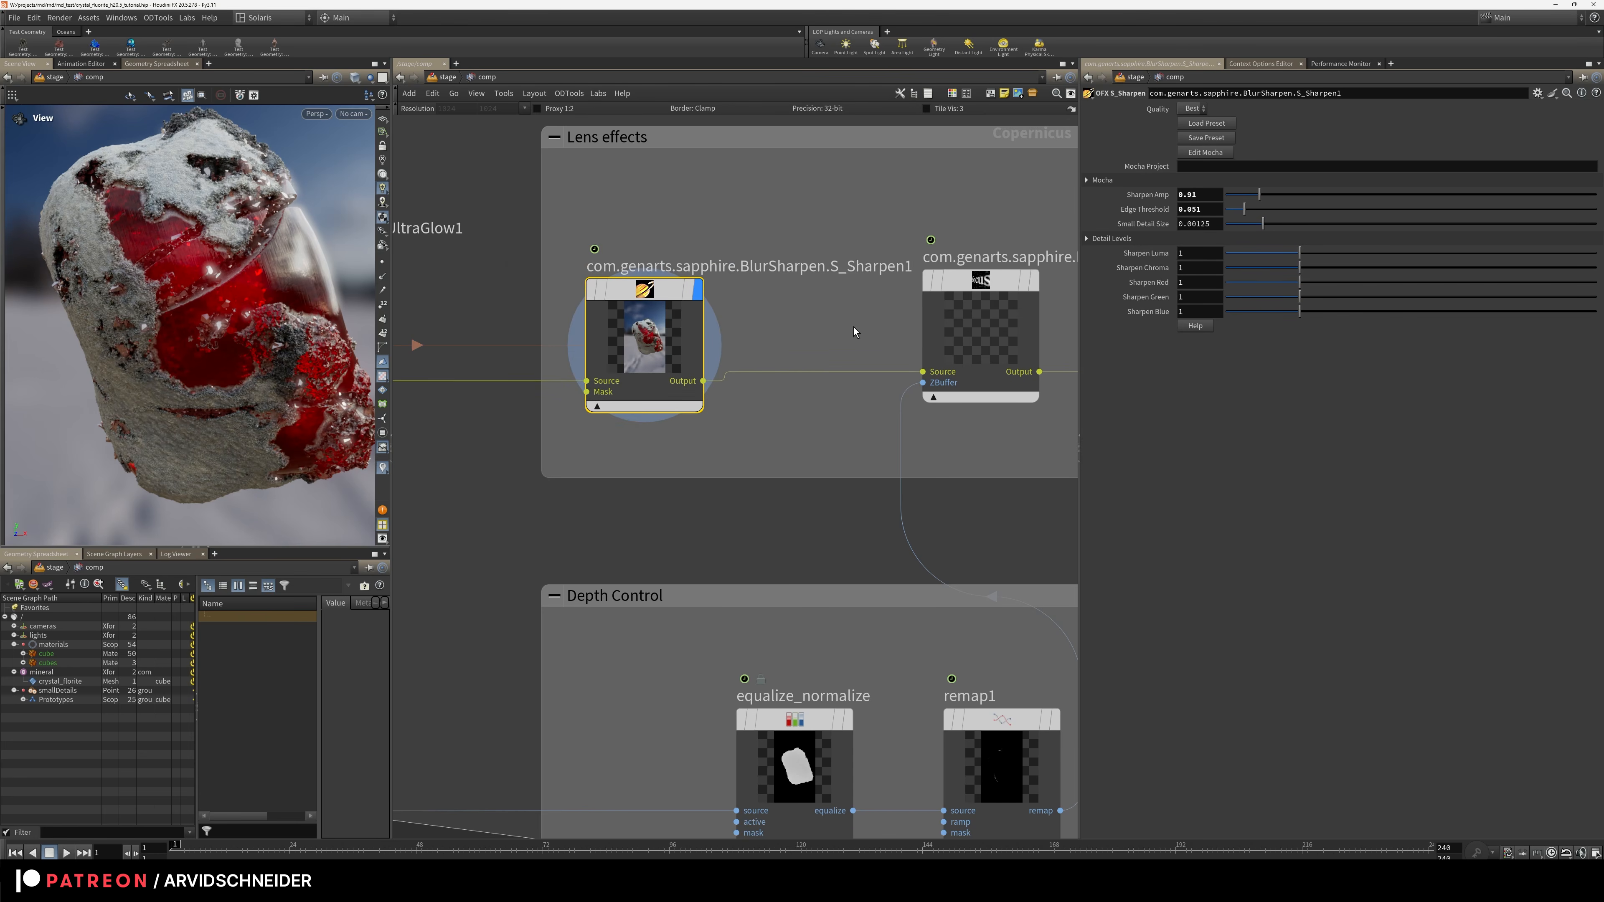
# Display the S_ZDefocus1 result and open its parameters
pyautogui.moveTo(809, 311); pyautogui.dragTo(620, 310, button='middle')
pyautogui.click(847, 286)
pyautogui.click(799, 303)
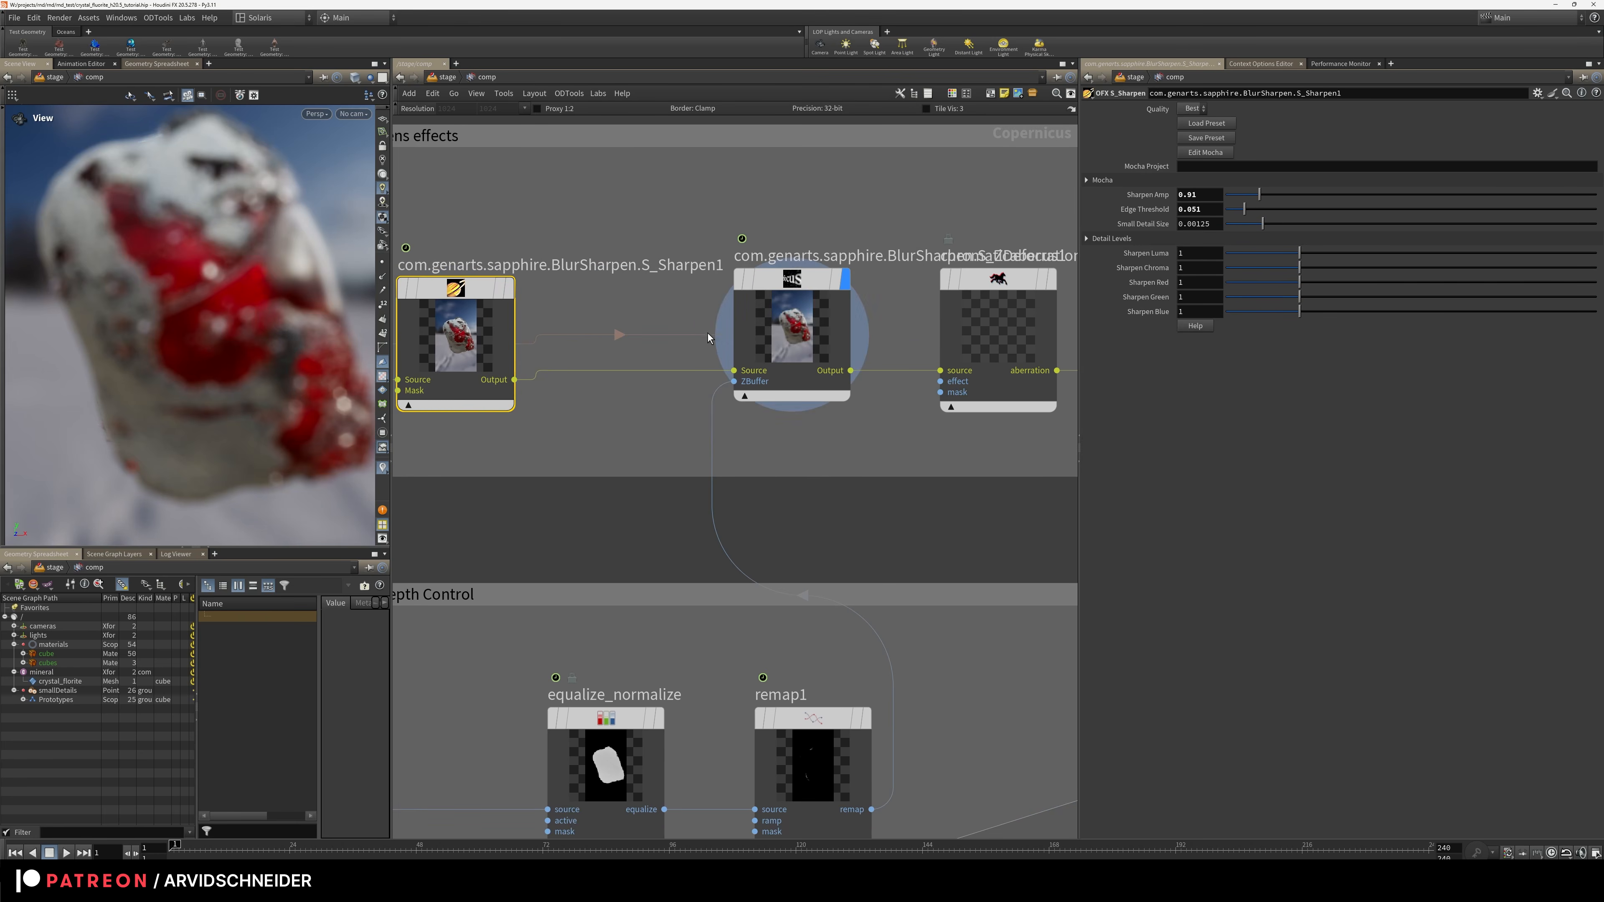
# Shift the equalize_normalize and remap1 nodes slightly to the left within the Depth Control group
pyautogui.moveTo(608, 495); pyautogui.dragTo(679, 374, button='middle')
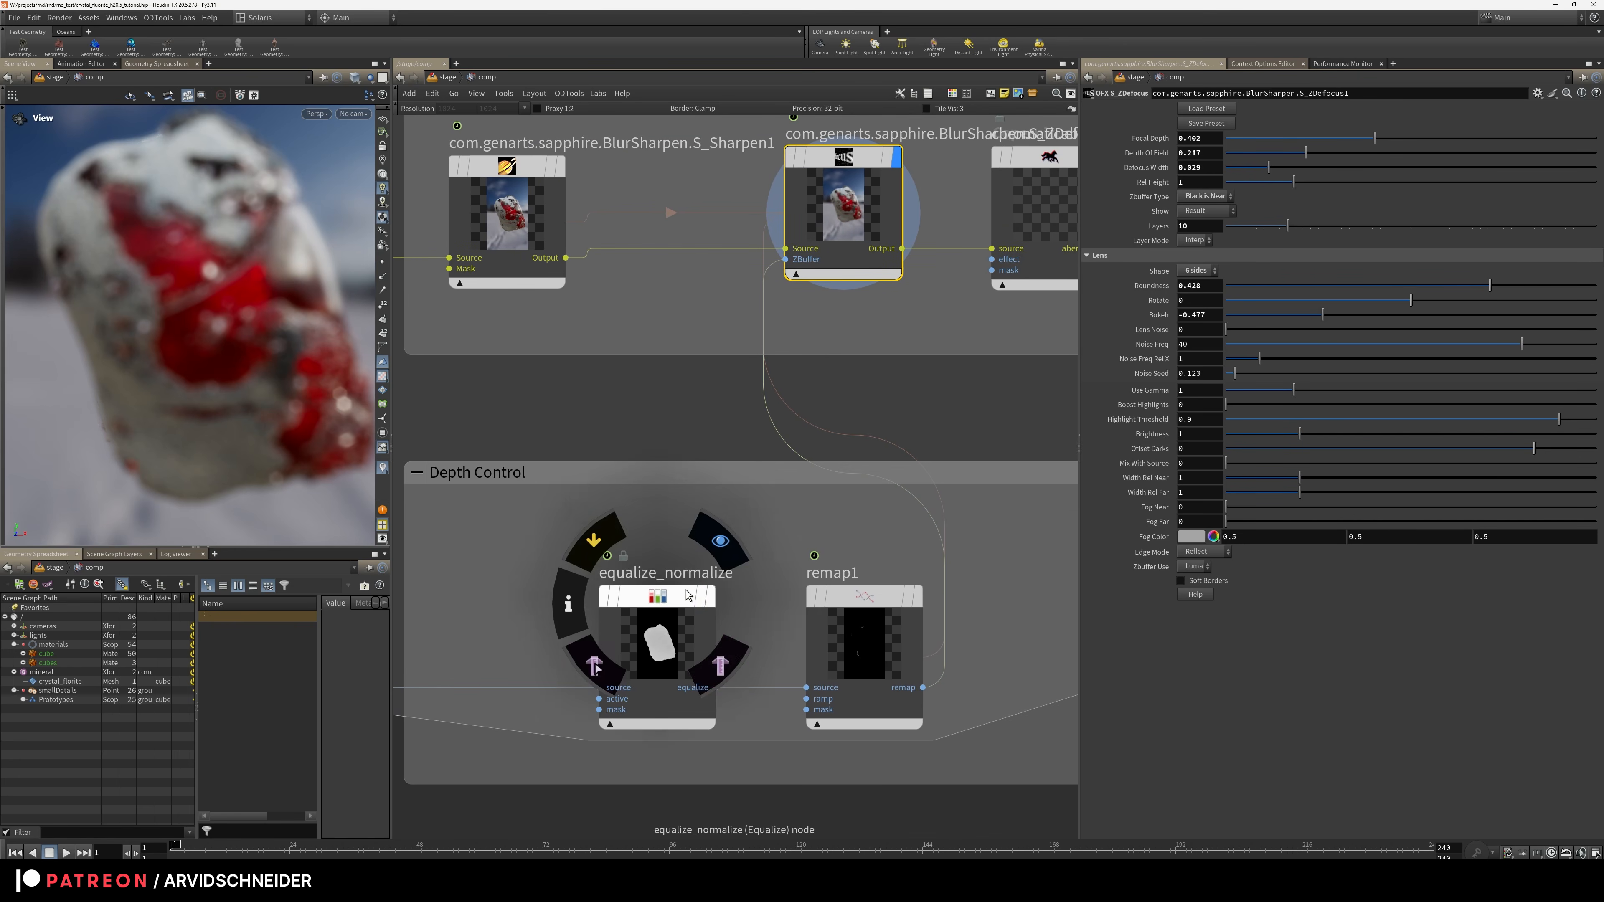
pyautogui.moveTo(661, 632); pyautogui.dragTo(619, 623)
pyautogui.moveTo(866, 605); pyautogui.dragTo(825, 594)
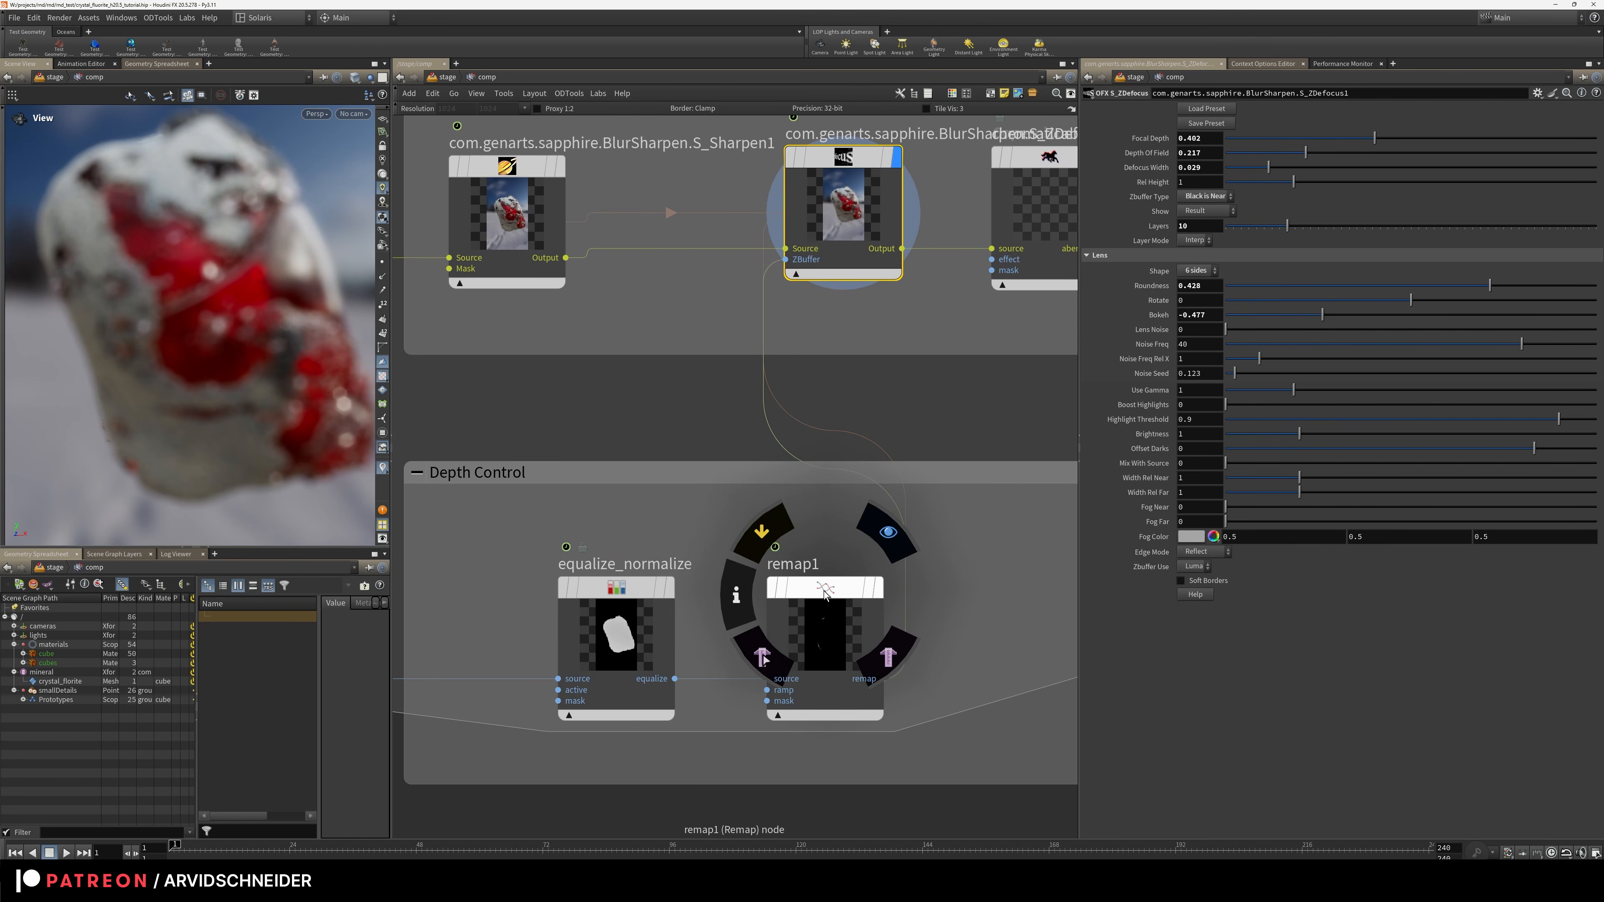
# Display the equalize_normalize depth output and raise the S_ZDefocus1 node above its neighbours in the network
pyautogui.click(616, 625)
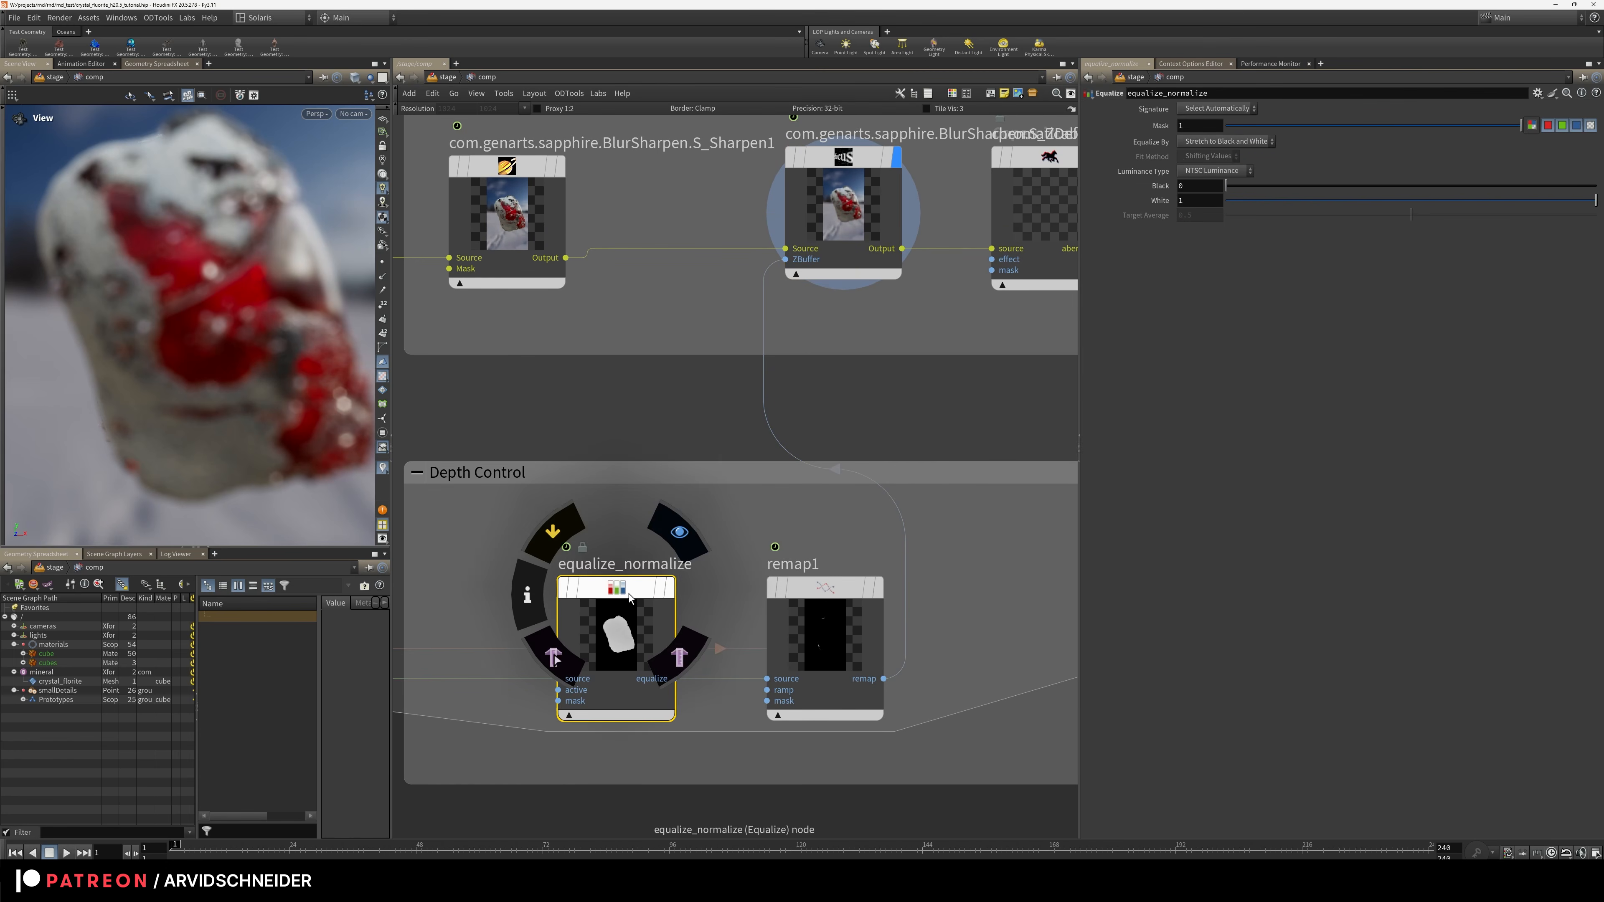
pyautogui.moveTo(470, 619); pyautogui.dragTo(589, 528, button='middle')
pyautogui.click(798, 440)
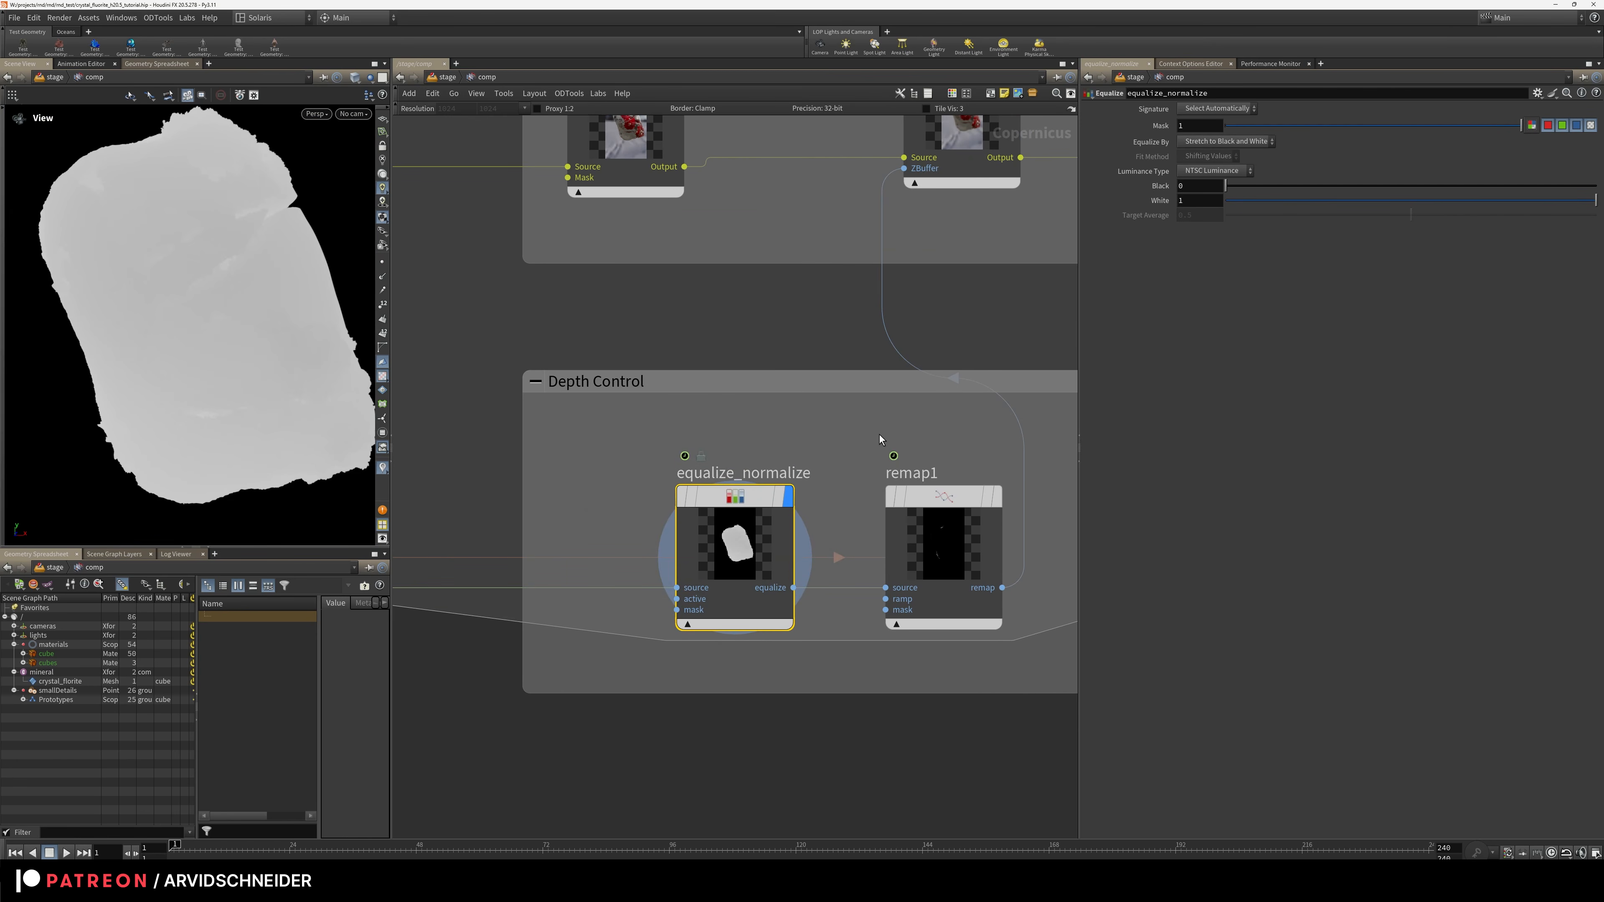
pyautogui.moveTo(911, 316); pyautogui.dragTo(800, 450, button='middle')
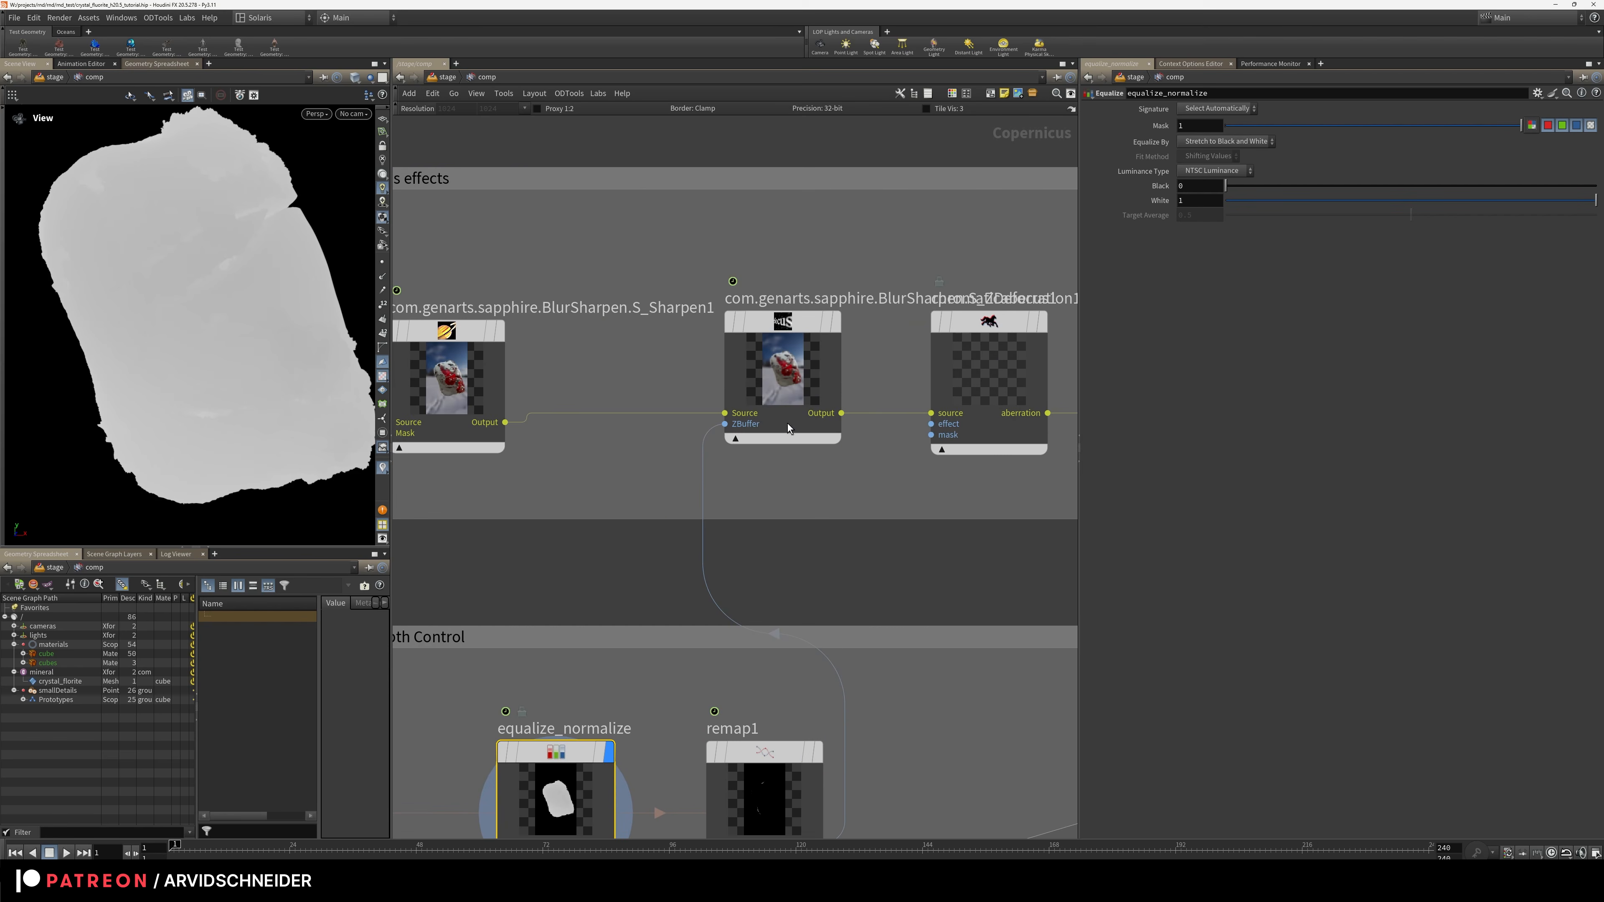
pyautogui.moveTo(797, 336); pyautogui.dragTo(793, 284)
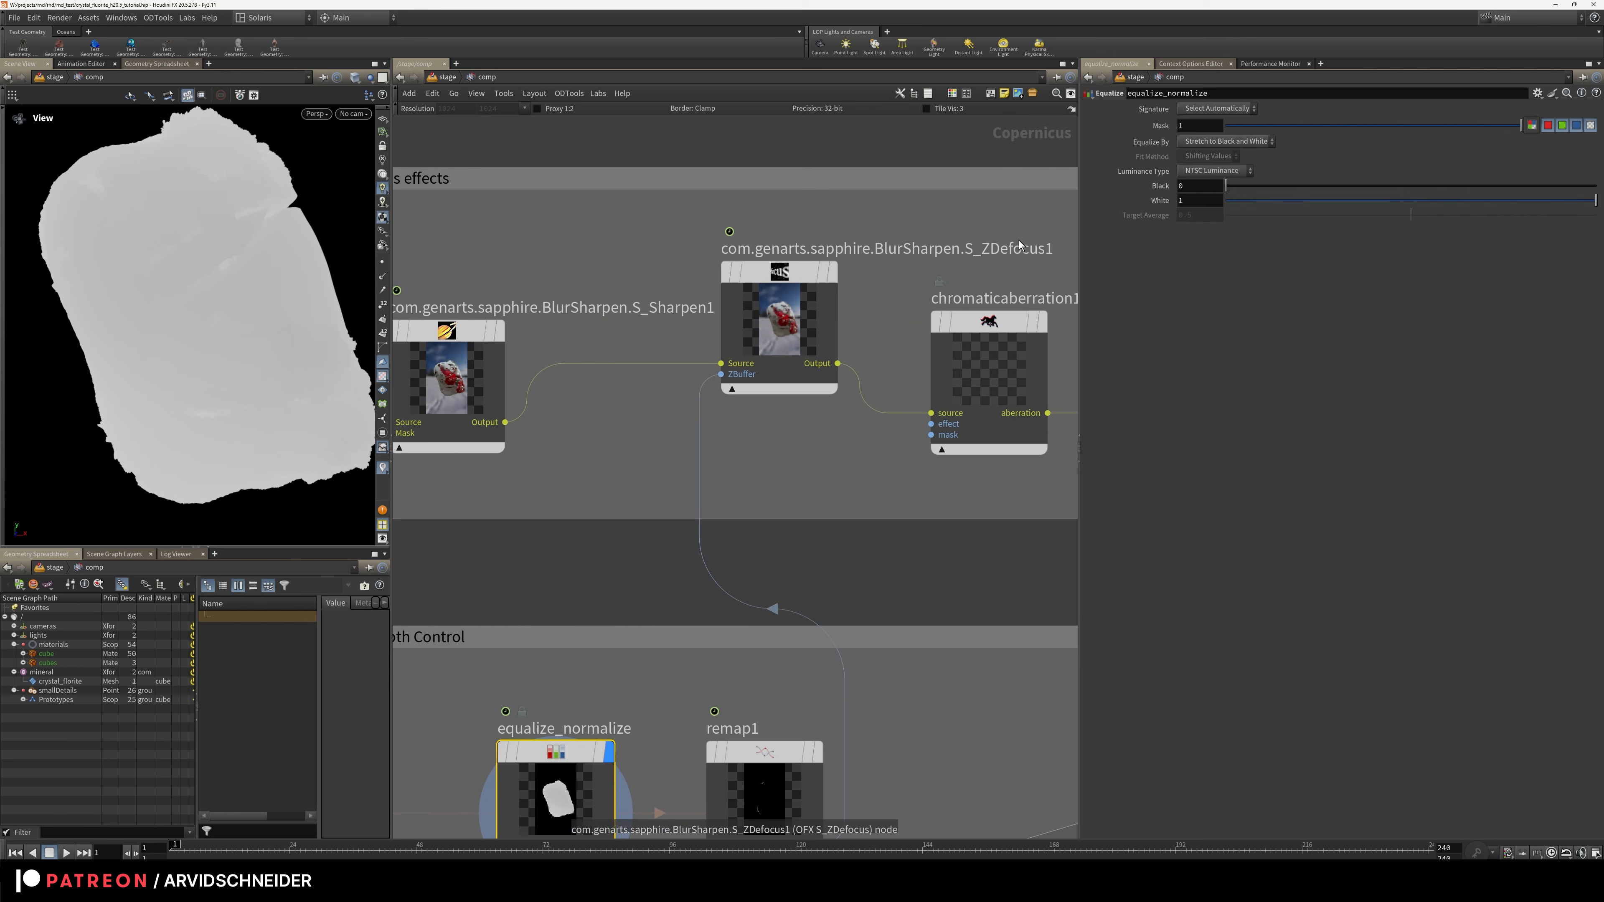
# Display the remap1 output and lower its Input Min to about 0.609
pyautogui.moveTo(614, 555); pyautogui.dragTo(681, 296, button='middle')
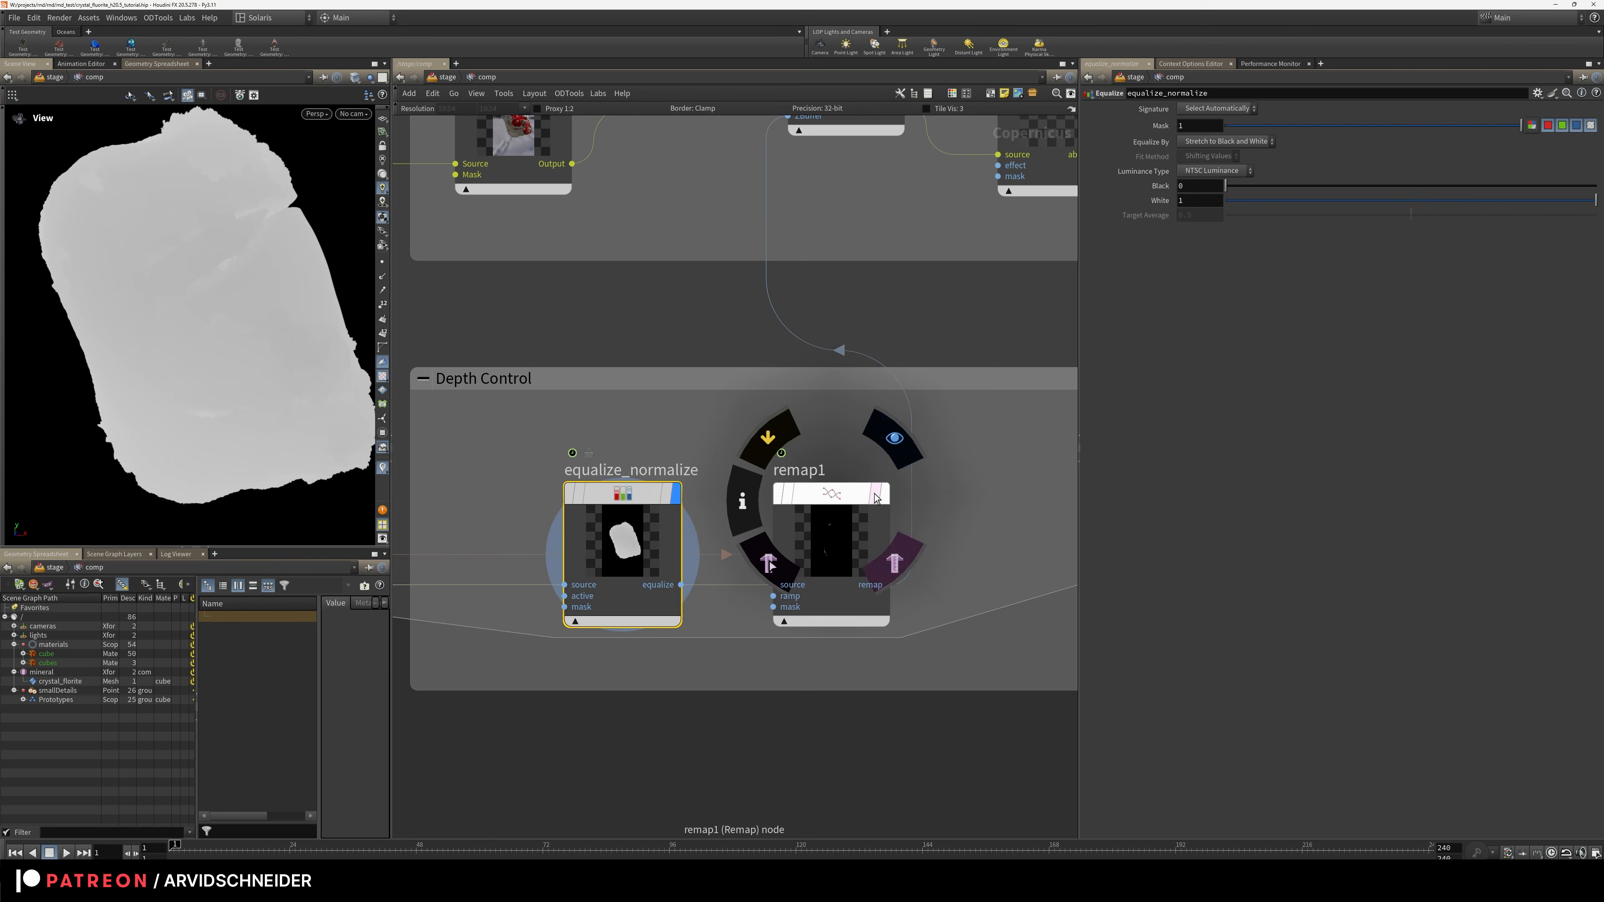
pyautogui.click(891, 438)
pyautogui.click(838, 496)
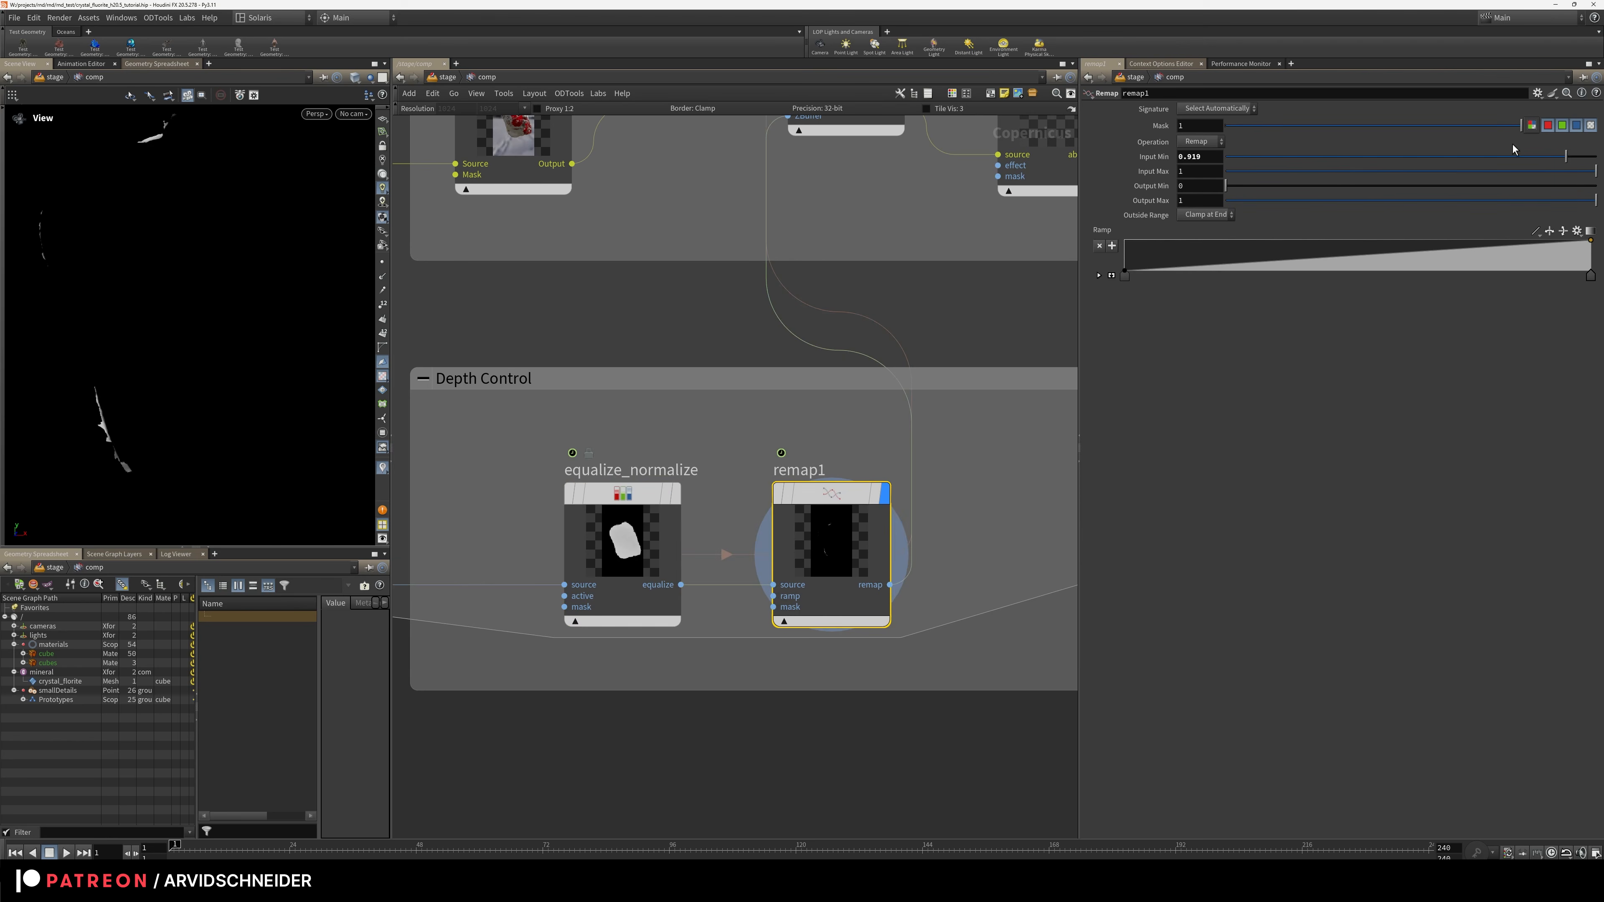
pyautogui.moveTo(1556, 161); pyautogui.dragTo(1454, 204)
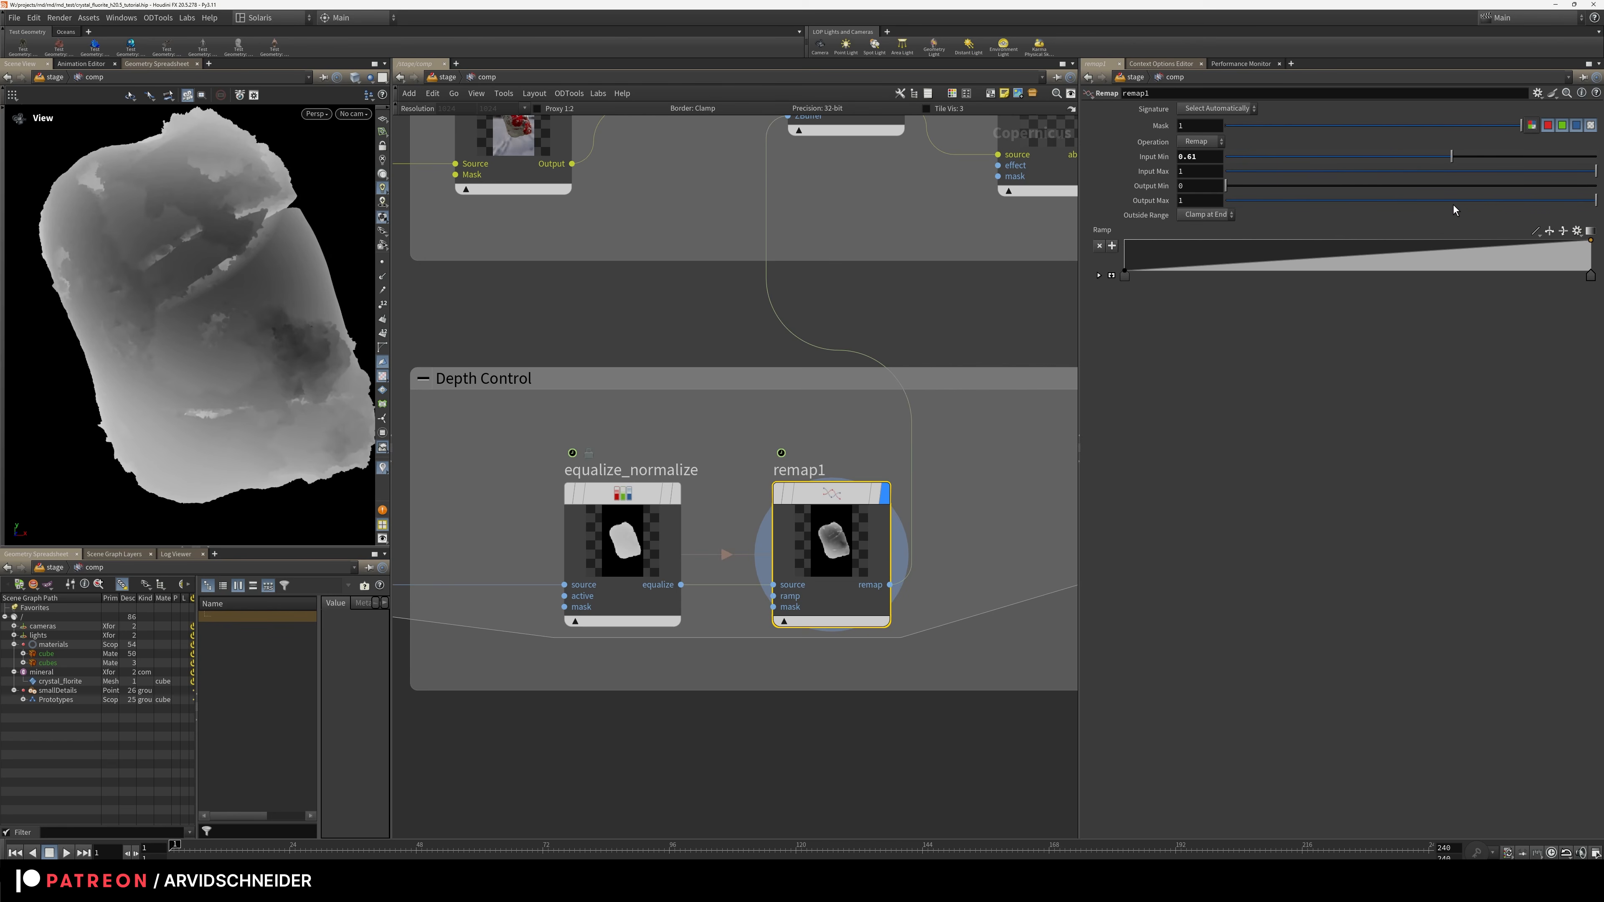
# Show the In Focus Zone of S_ZDefocus1 and set Focal Depth to about 0.115 and Depth Of Field to 0.1
pyautogui.moveTo(742, 304); pyautogui.dragTo(703, 481, button='middle')
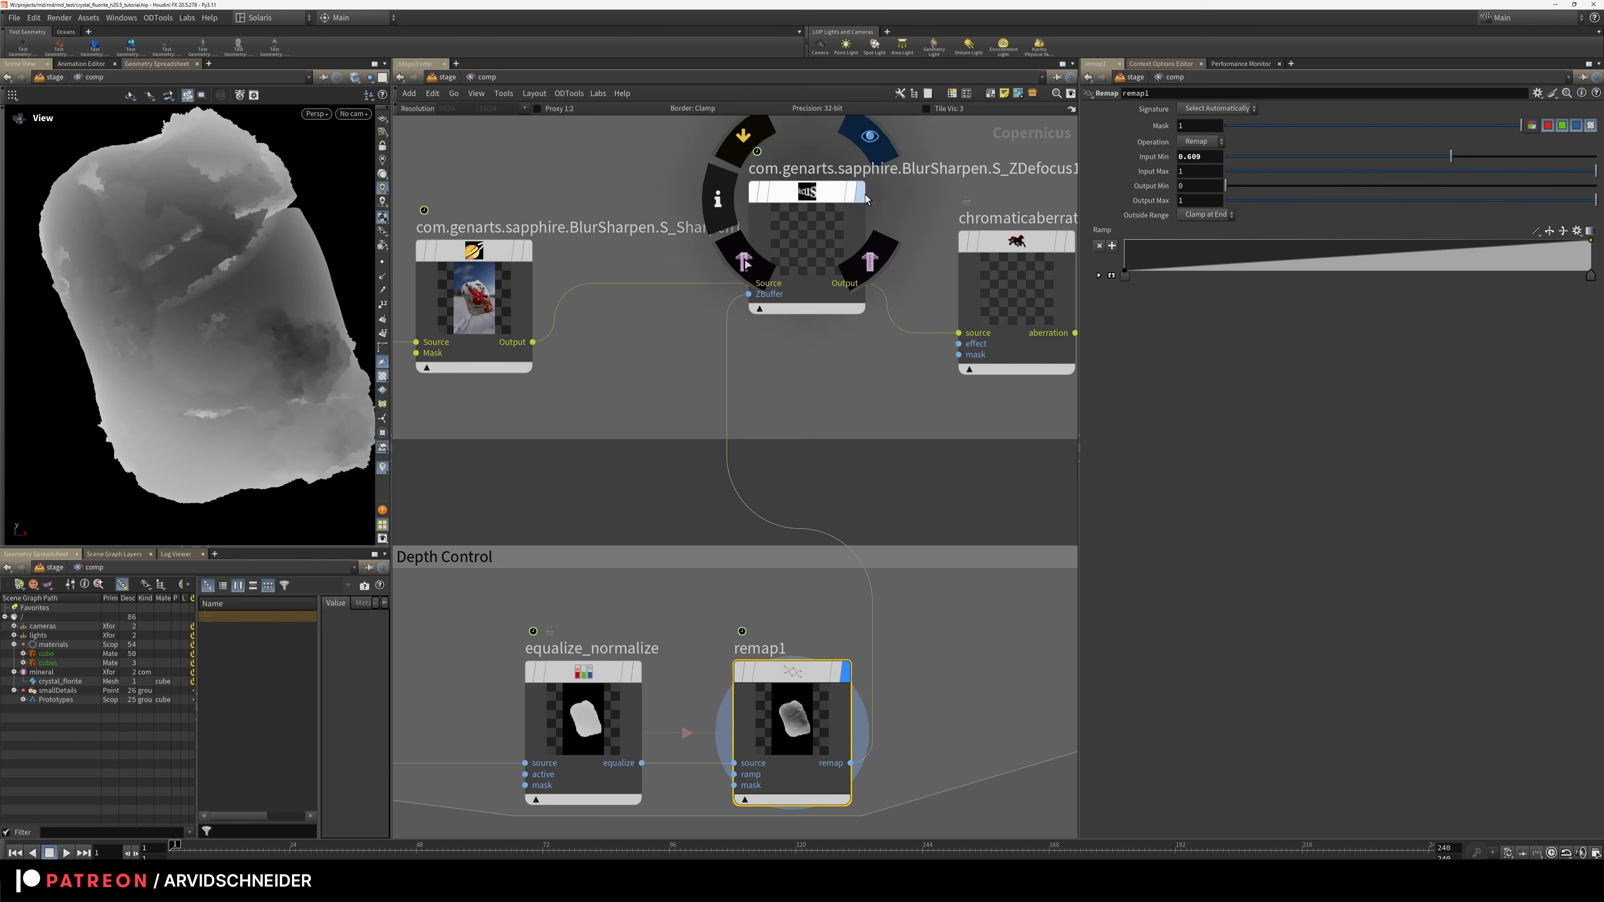
pyautogui.click(863, 193)
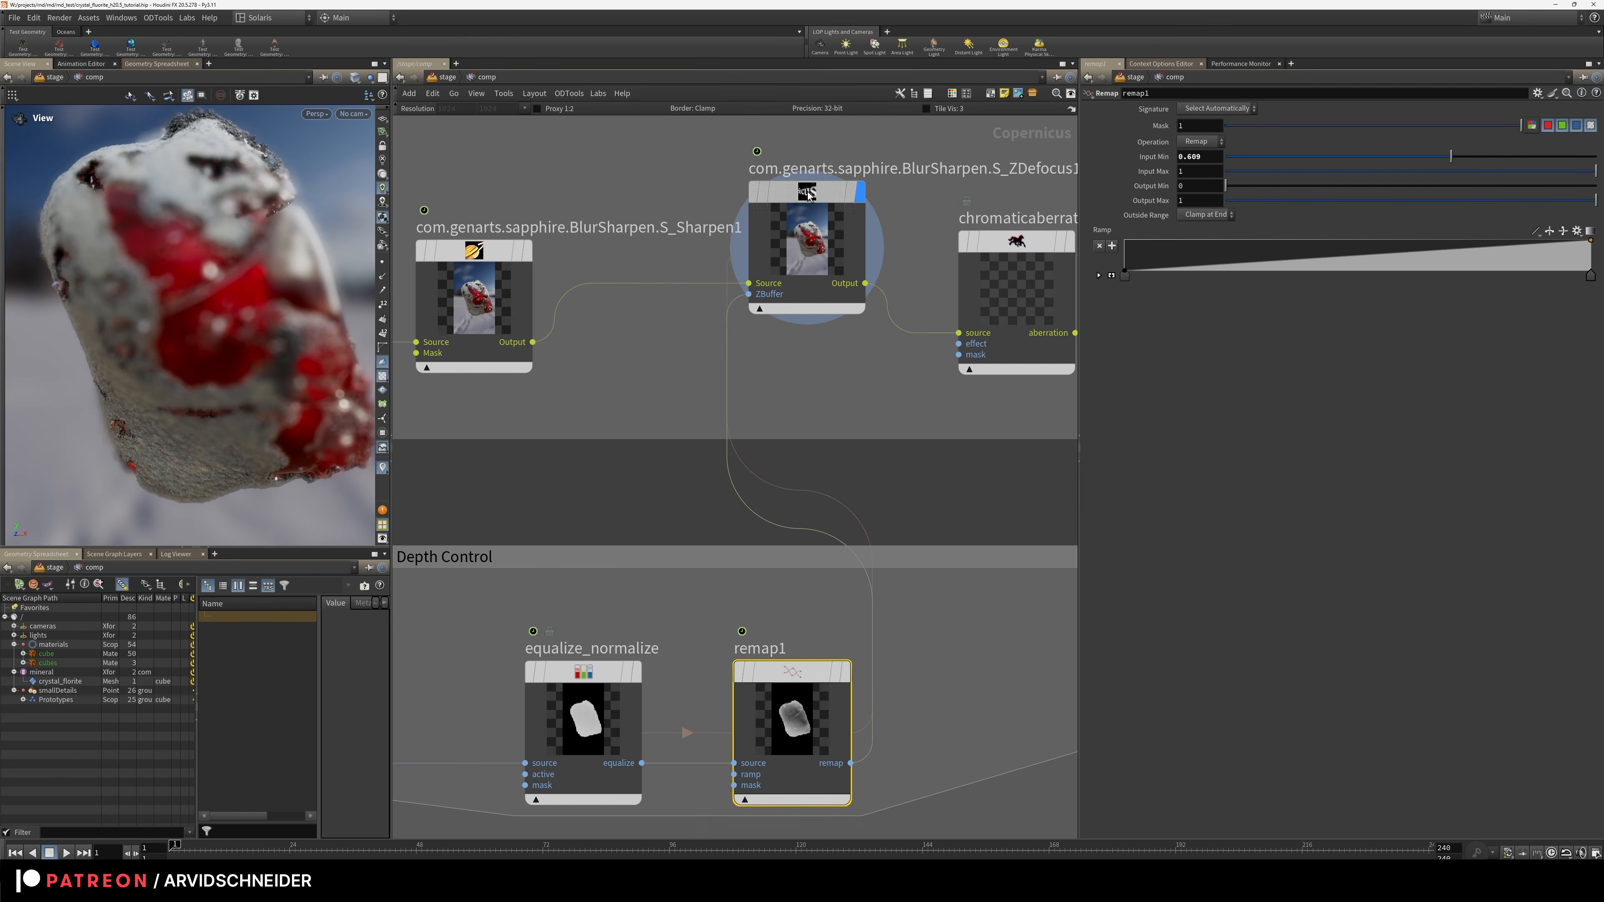
pyautogui.click(847, 237)
pyautogui.click(1210, 218)
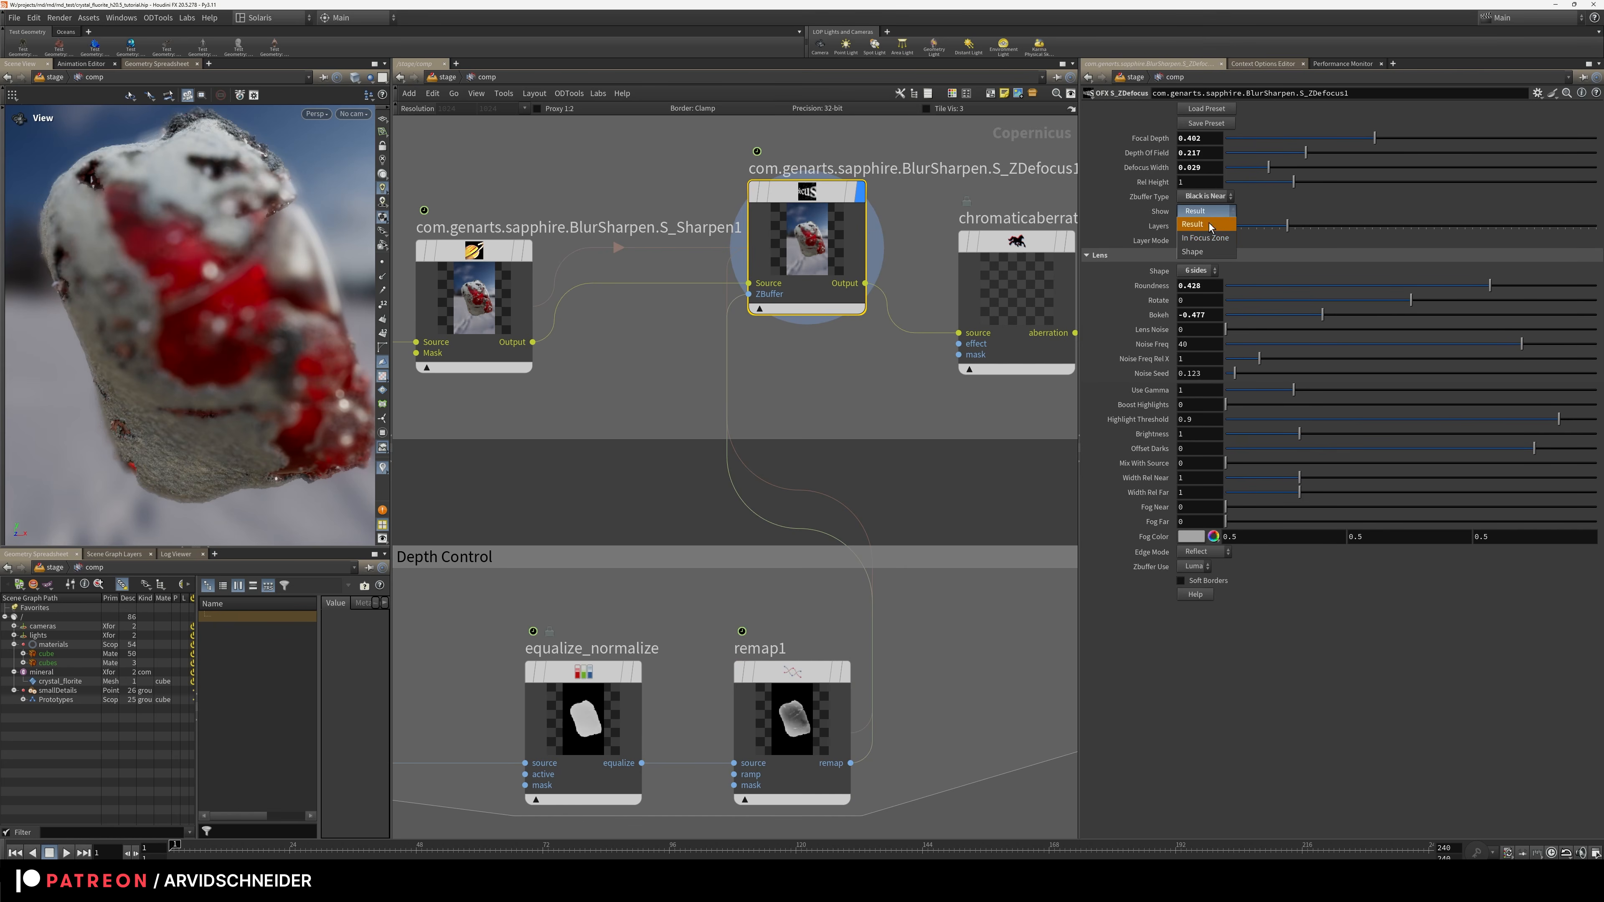
pyautogui.click(1201, 255)
pyautogui.moveTo(1352, 140); pyautogui.dragTo(1267, 149)
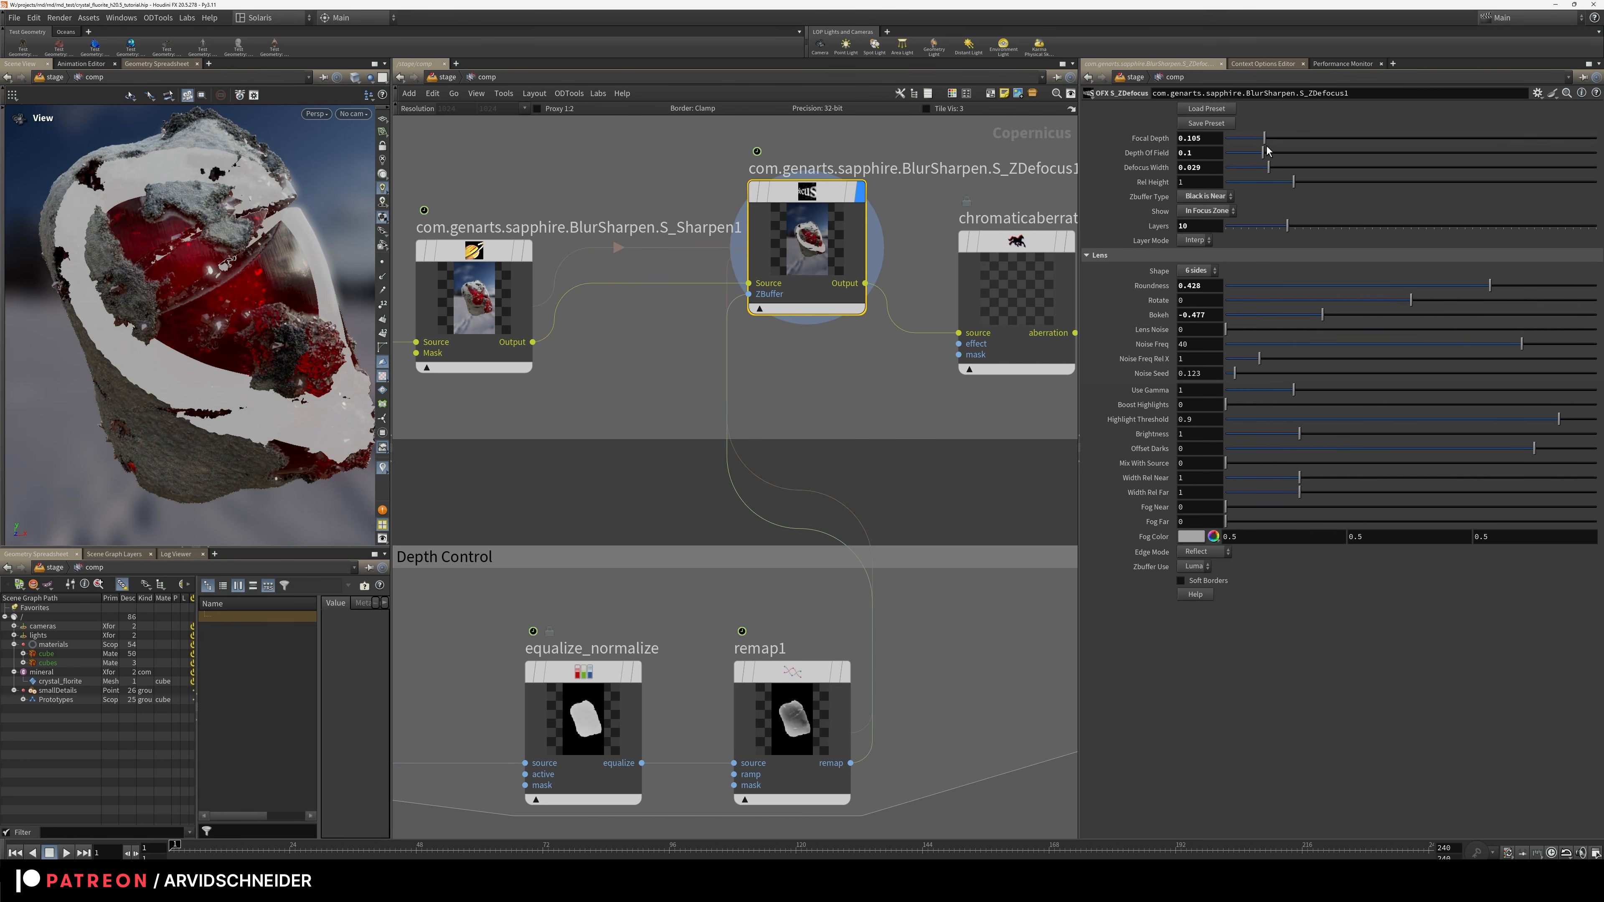
# Check the ZBuffer Type options of S_ZDefocus1 and switch its Show mode back to Result
pyautogui.click(1219, 200)
pyautogui.click(1263, 198)
pyautogui.click(1216, 212)
pyautogui.click(1213, 225)
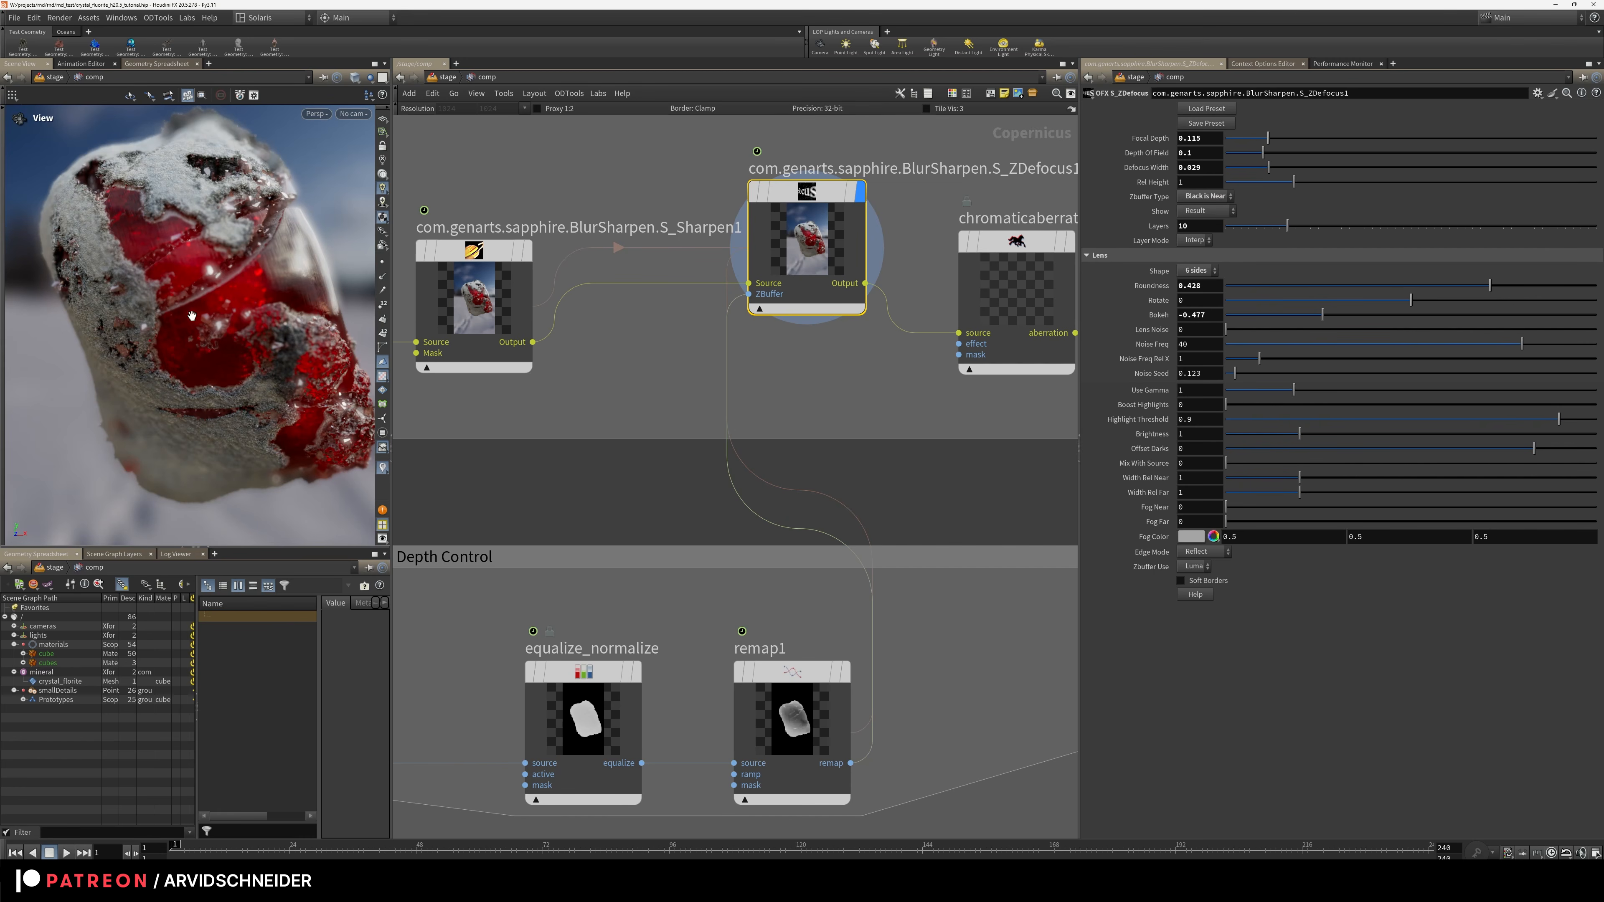
# Display the chromaticaberration1 output with its parameters open and examine the color fringing on the crystal
pyautogui.moveTo(865, 357); pyautogui.dragTo(751, 248, button='middle')
pyautogui.moveTo(850, 290)
pyautogui.mouseDown(button='middle')
pyautogui.moveTo(642, 492)
pyautogui.moveTo(853, 266)
pyautogui.moveTo(607, 446)
pyautogui.moveTo(598, 515)
pyautogui.mouseUp(button='middle')
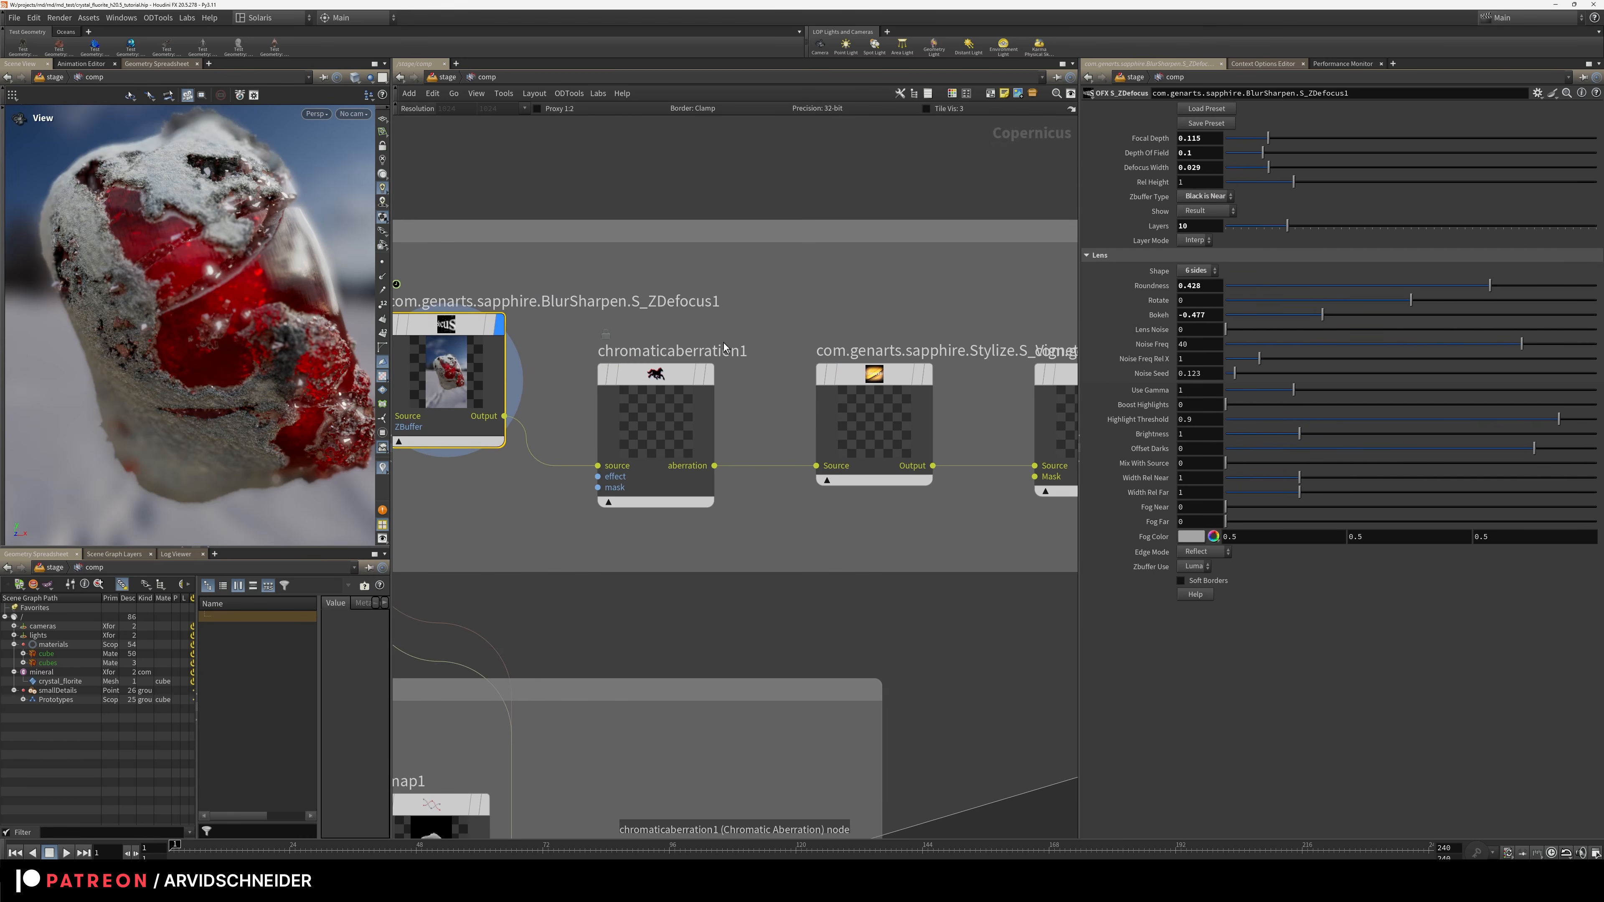
pyautogui.click(667, 382)
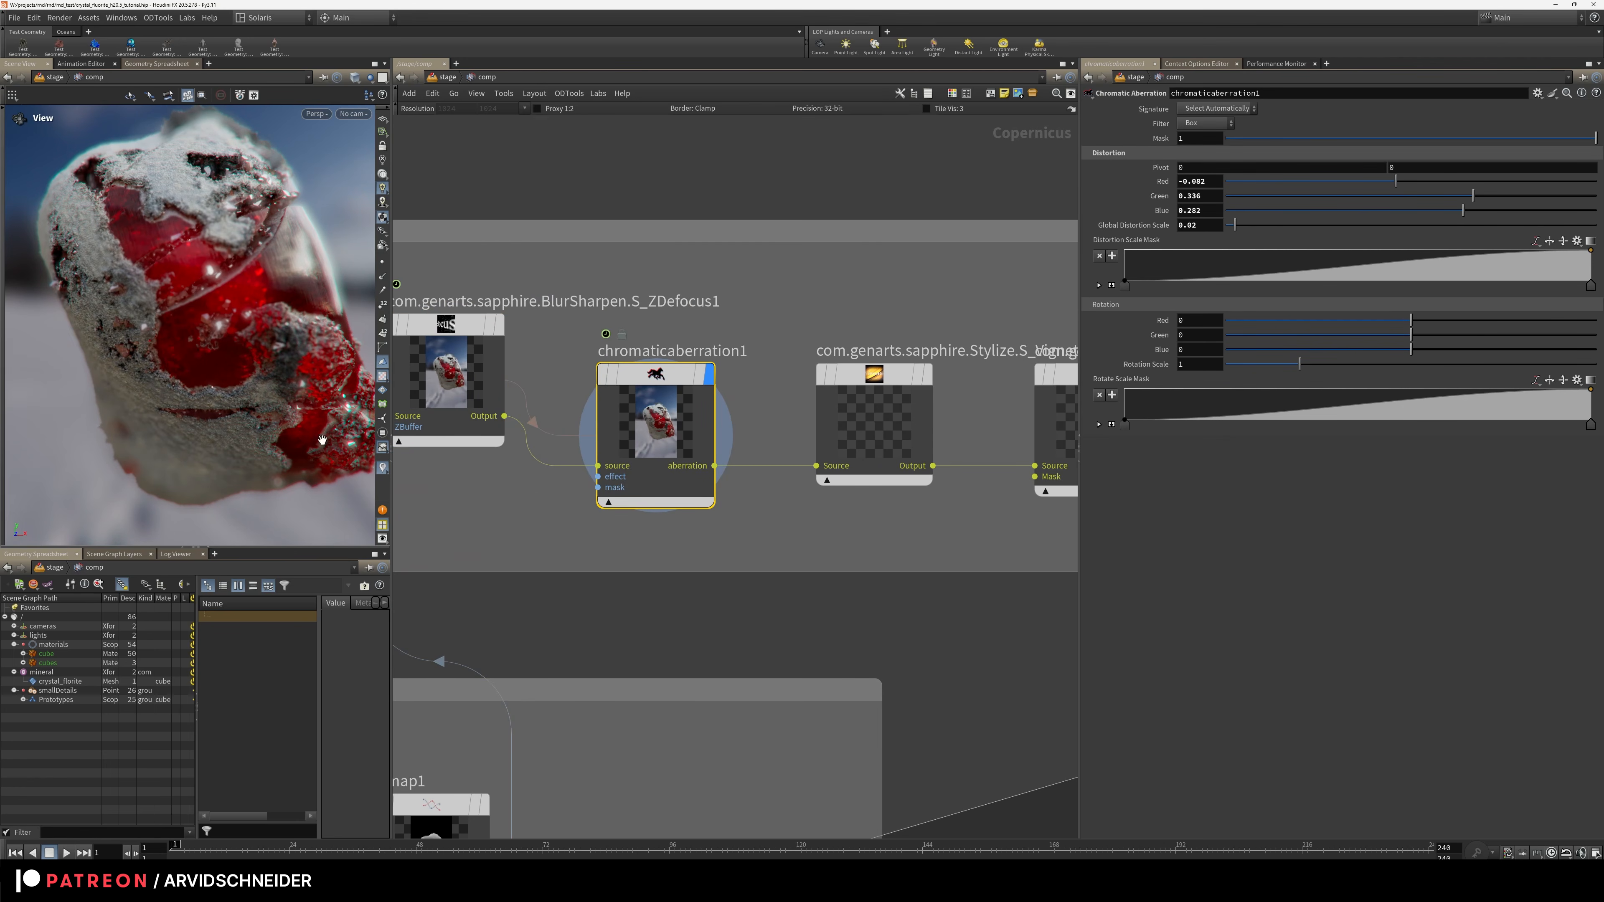
pyautogui.moveTo(313, 367); pyautogui.dragTo(263, 340)
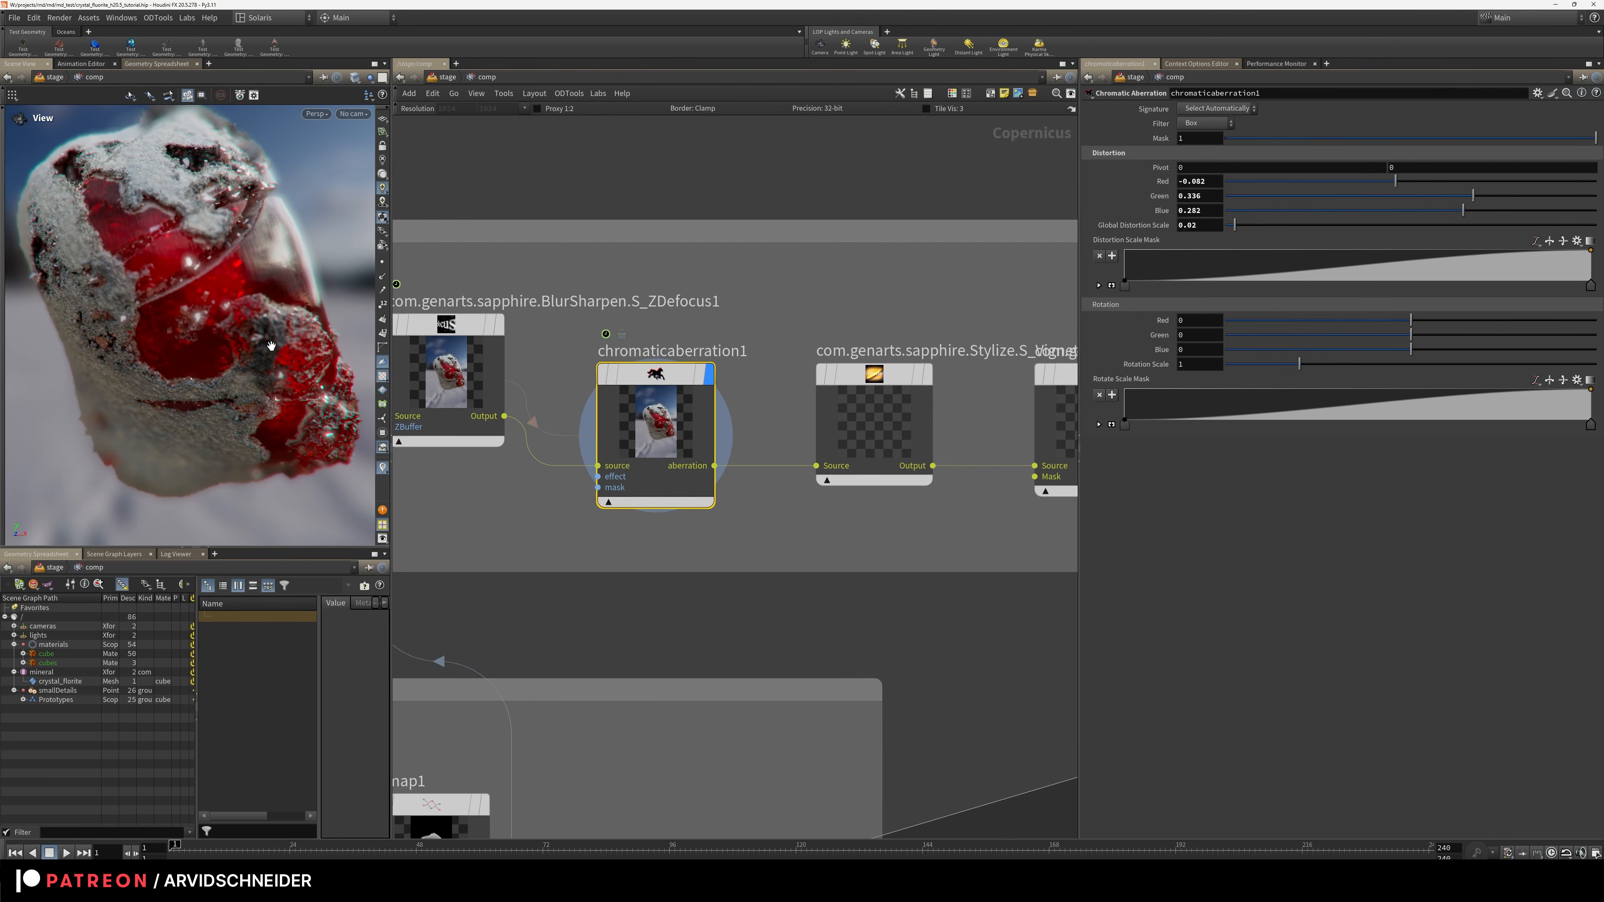
# Display the S_Vignette1 result across the whole image and open its parameters
pyautogui.moveTo(897, 297); pyautogui.dragTo(759, 263, button='middle')
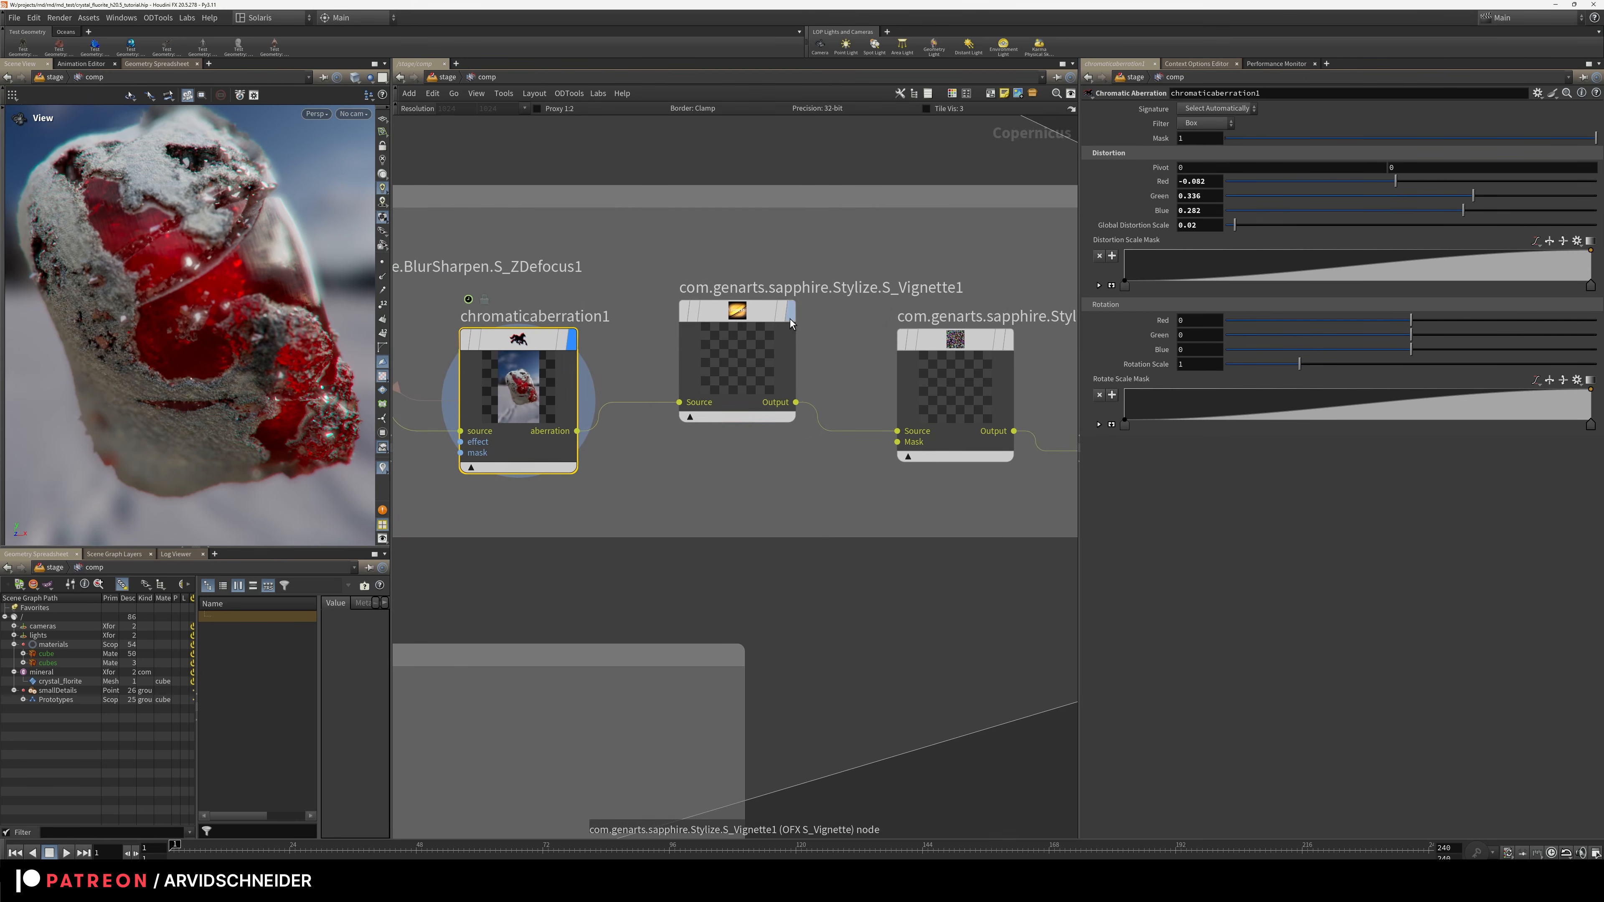
pyautogui.scroll(-6, 194, 274)
pyautogui.scroll(3, 196, 316)
pyautogui.moveTo(196, 316); pyautogui.dragTo(240, 307)
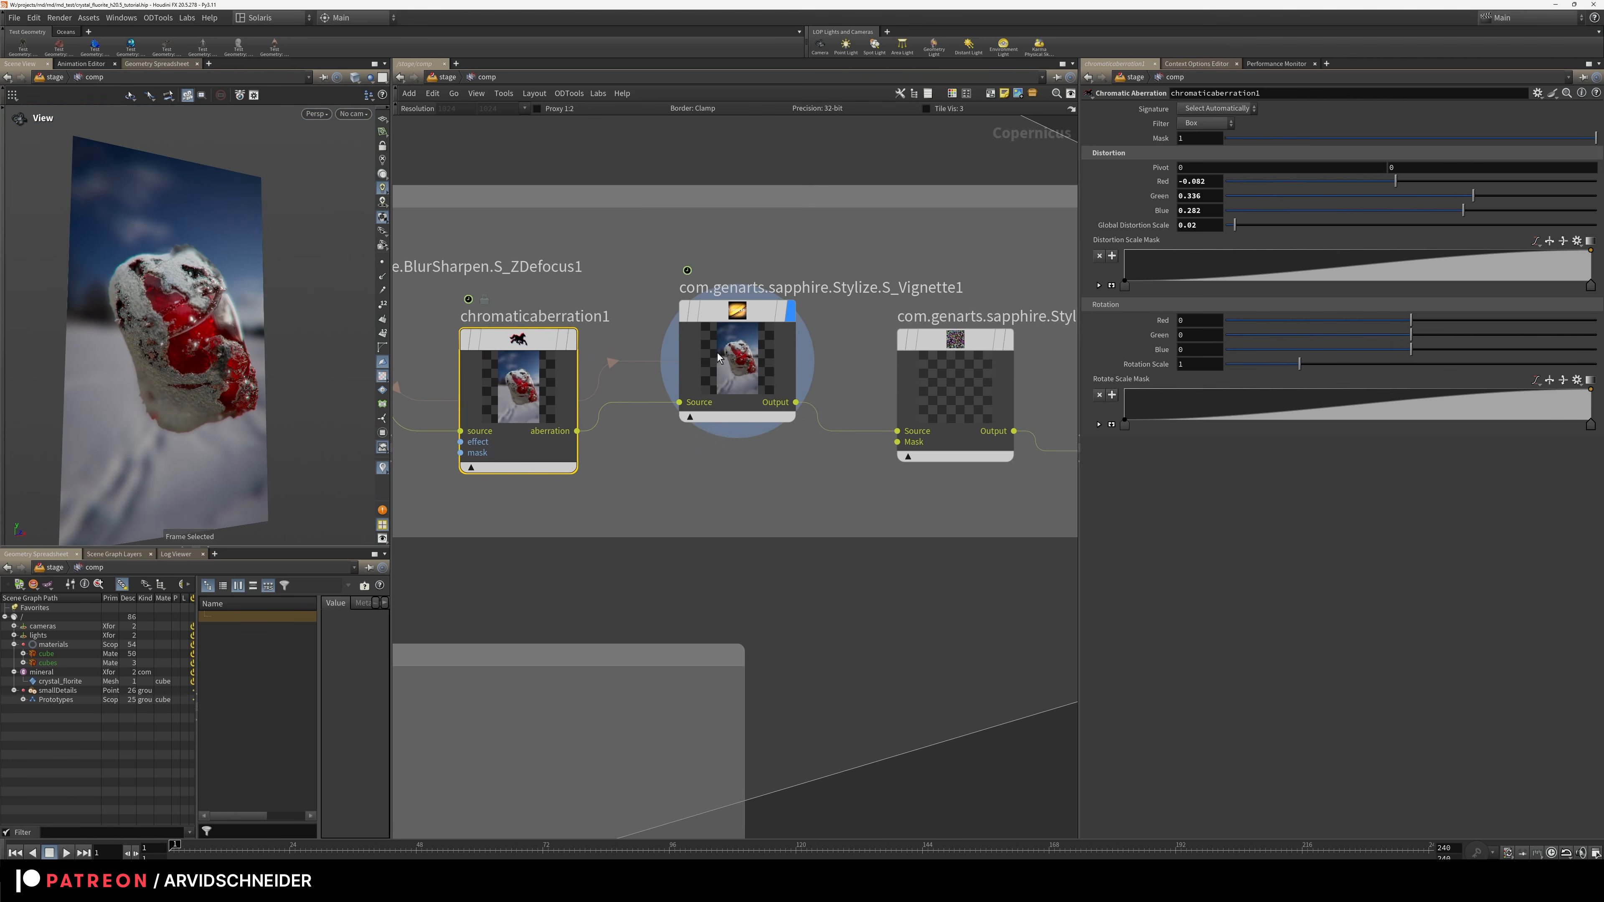
pyautogui.moveTo(744, 316); pyautogui.dragTo(741, 316)
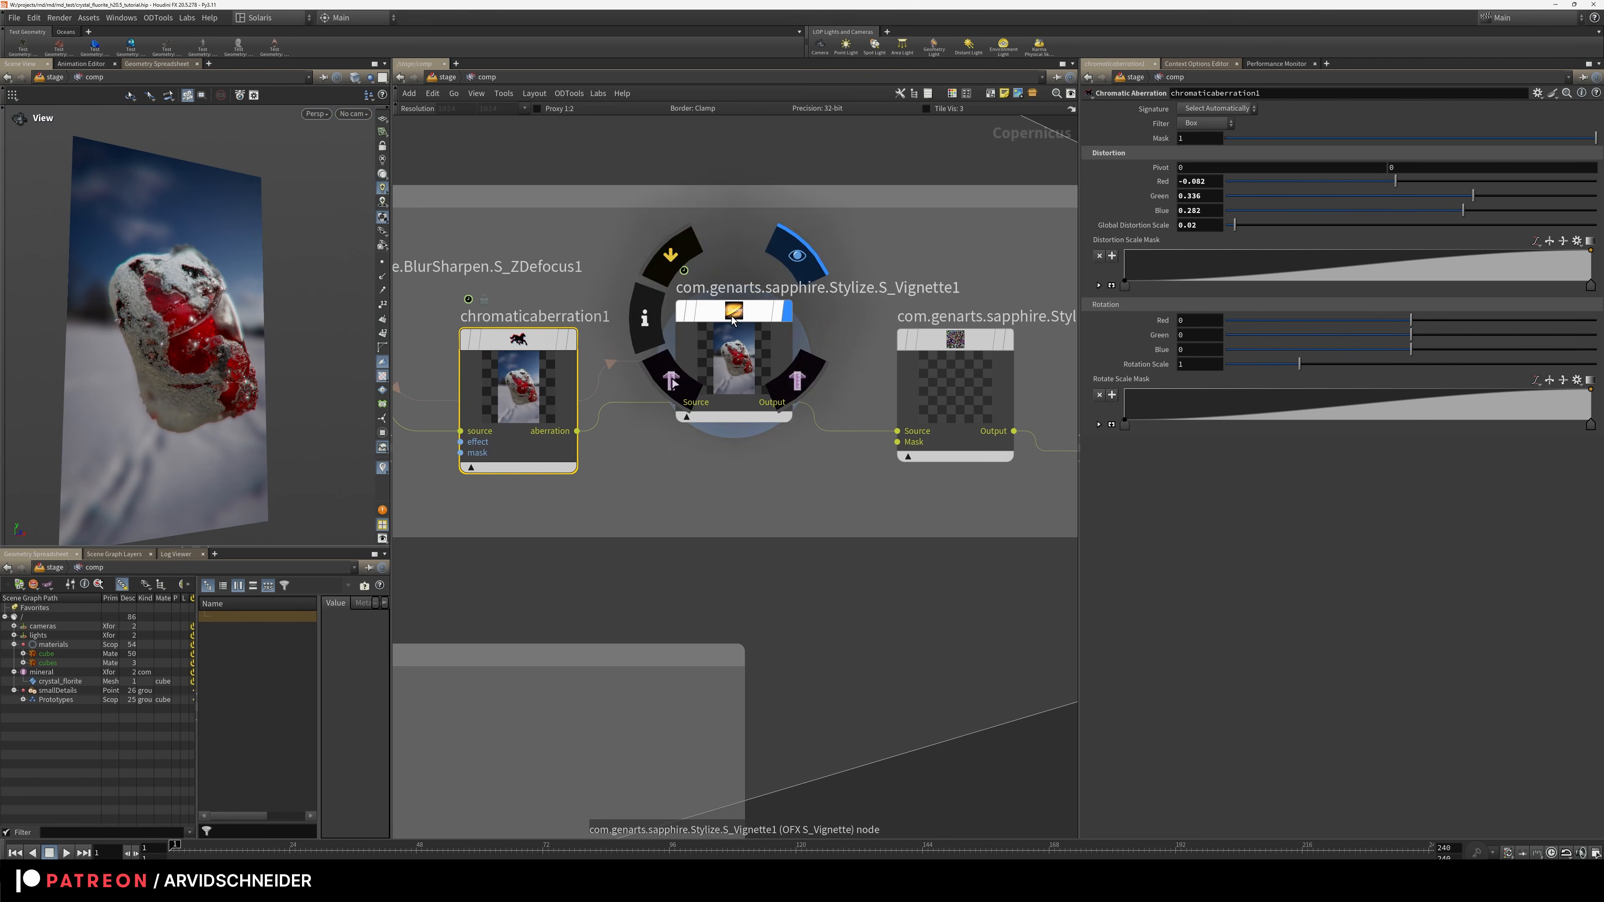
pyautogui.click(740, 319)
# Open the S_Grain1 parameters, display its output and examine the film grain on the crystal up close
pyautogui.moveTo(954, 340); pyautogui.dragTo(741, 325, button='middle')
pyautogui.click(741, 325)
pyautogui.scroll(10, 96, 438)
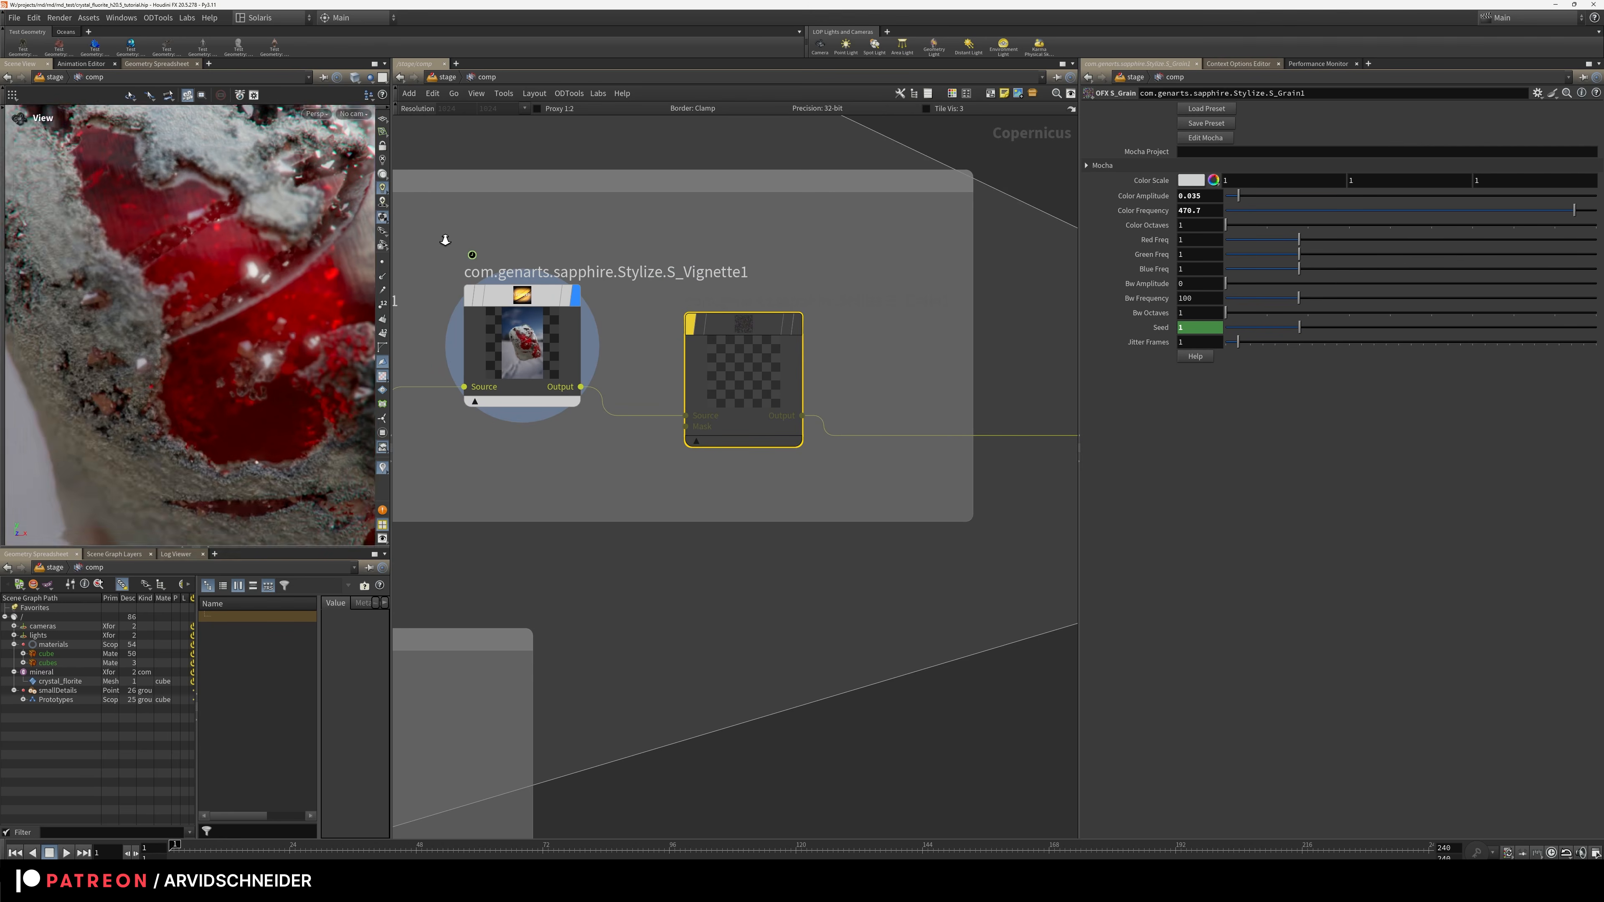
pyautogui.click(802, 329)
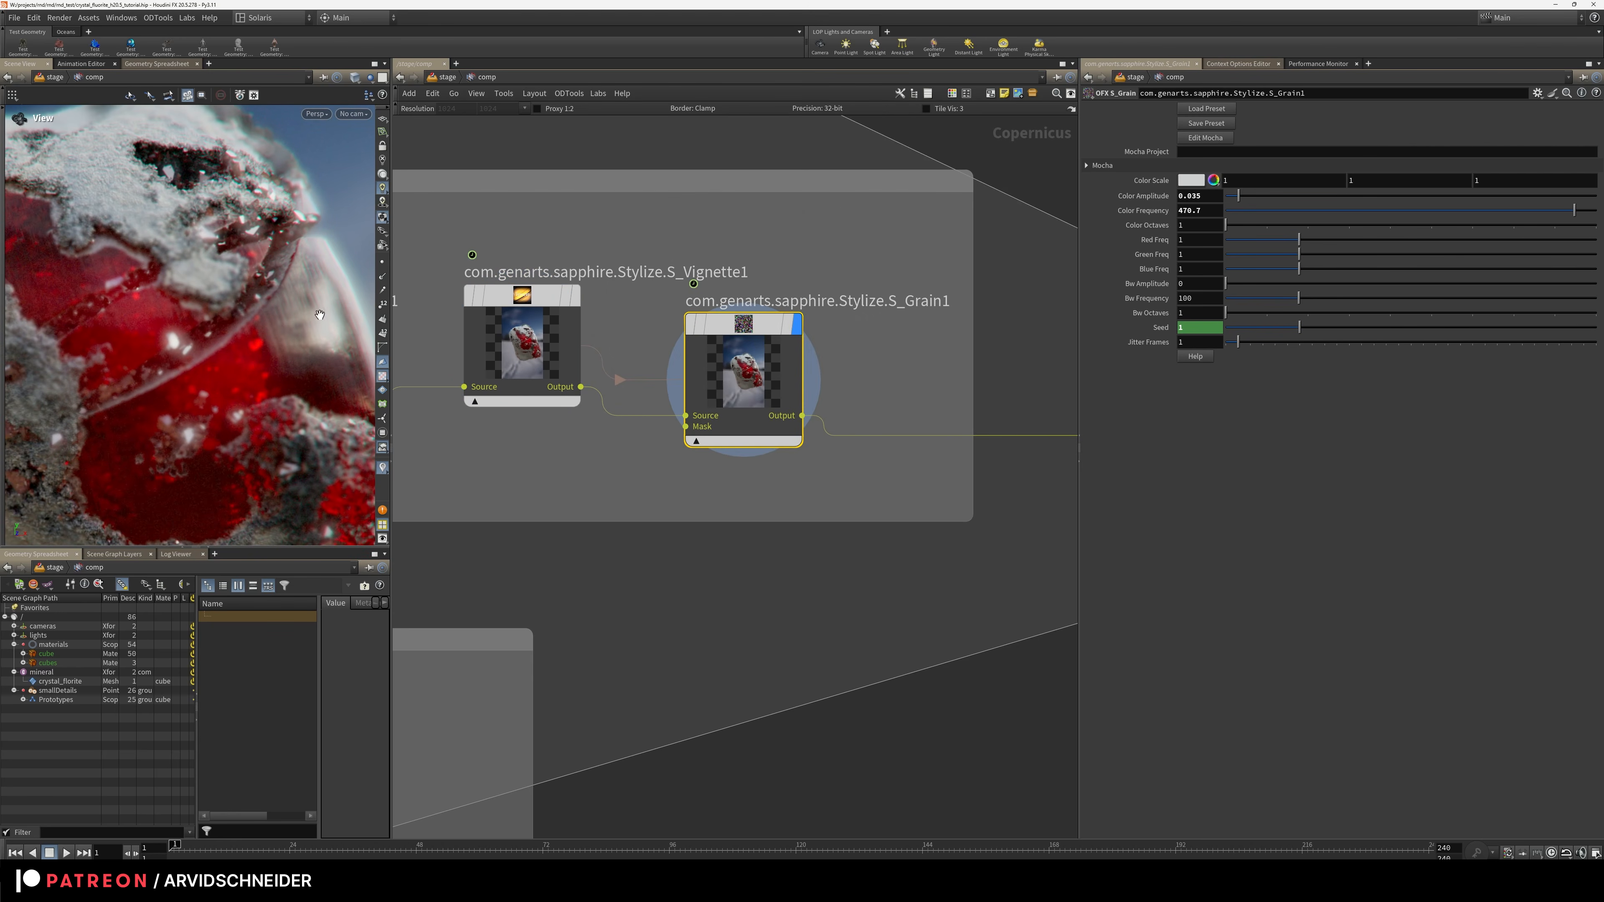
pyautogui.moveTo(307, 319); pyautogui.dragTo(270, 362, button='middle')
pyautogui.moveTo(752, 330)
pyautogui.press('h')
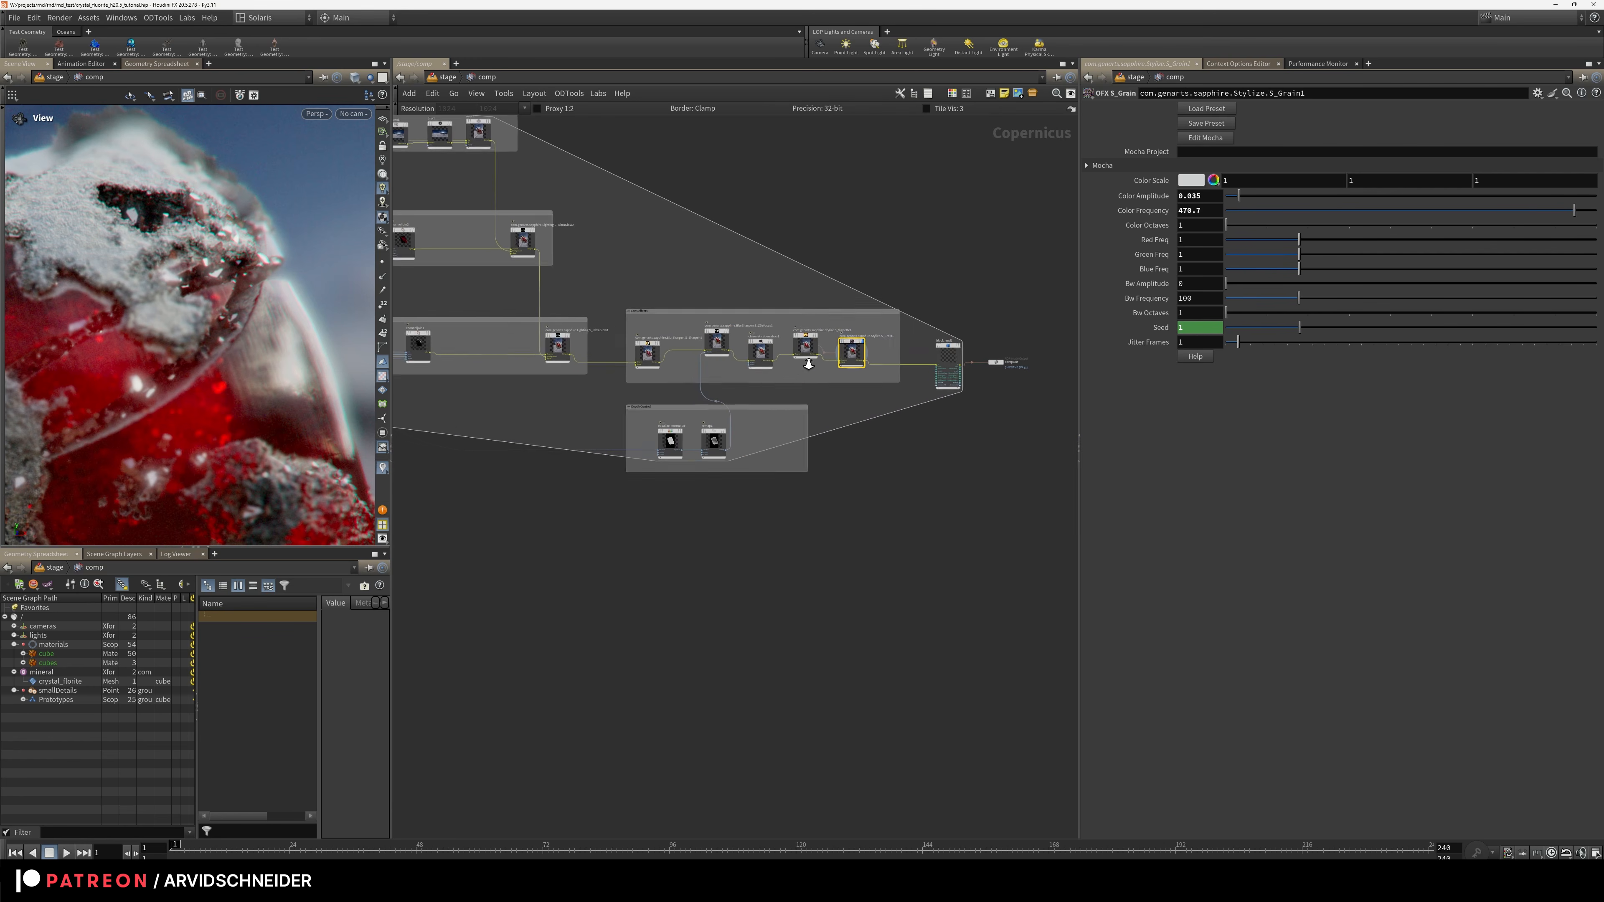
# Display the block_end1 output and open the compOut ROP Image Output parameters to examine its frame range, output file and colorspace settings
pyautogui.scroll(10, 948, 348)
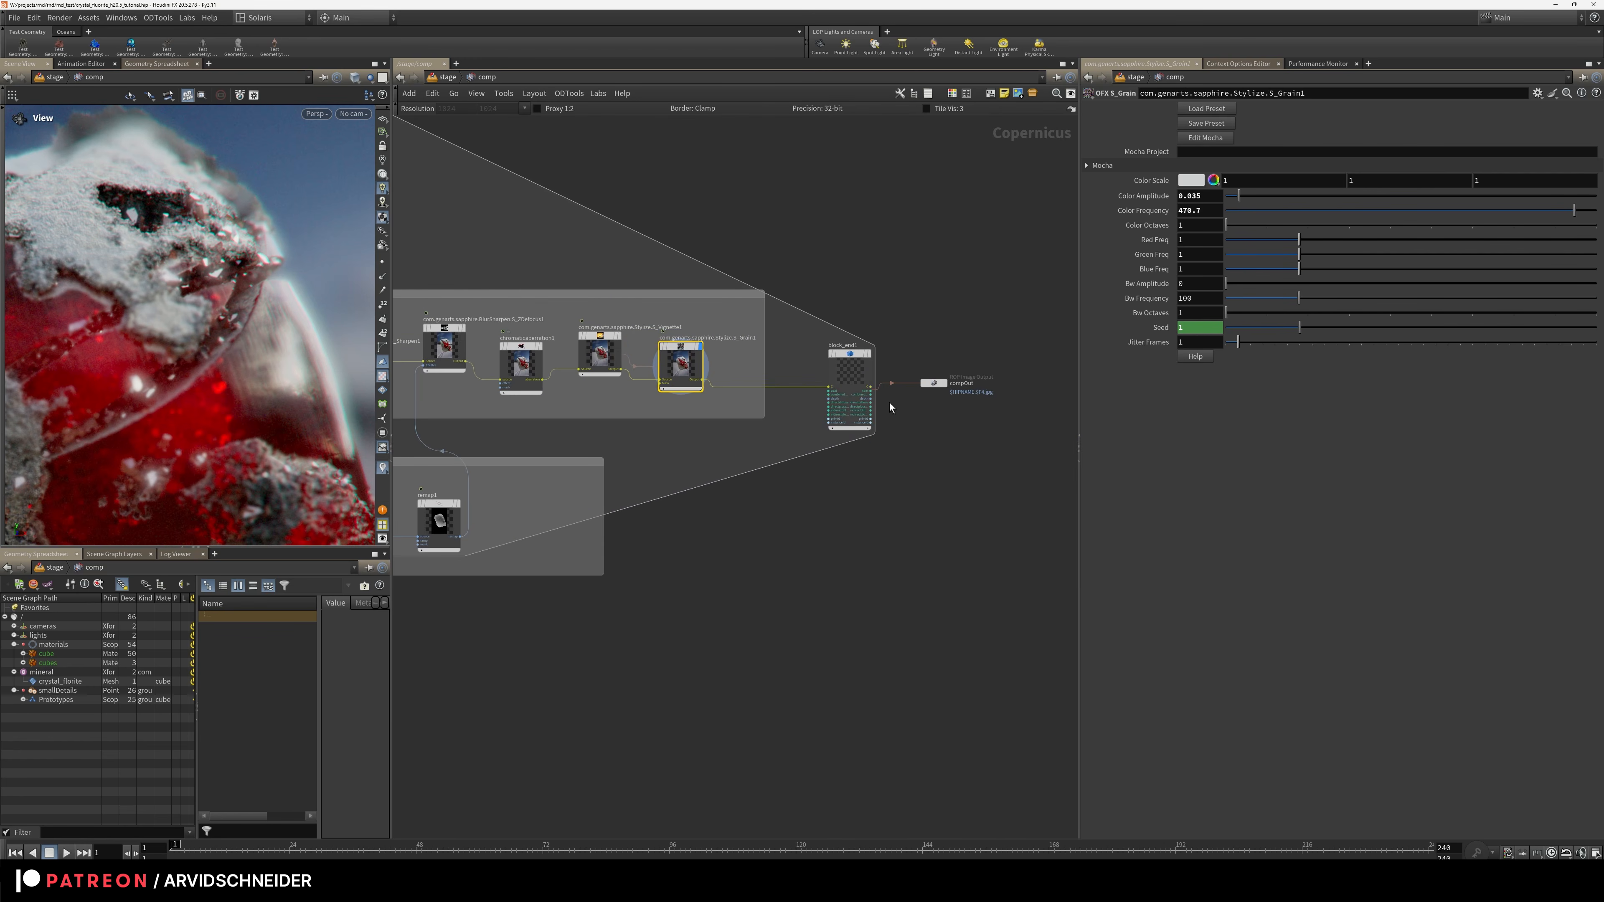
pyautogui.moveTo(834, 354)
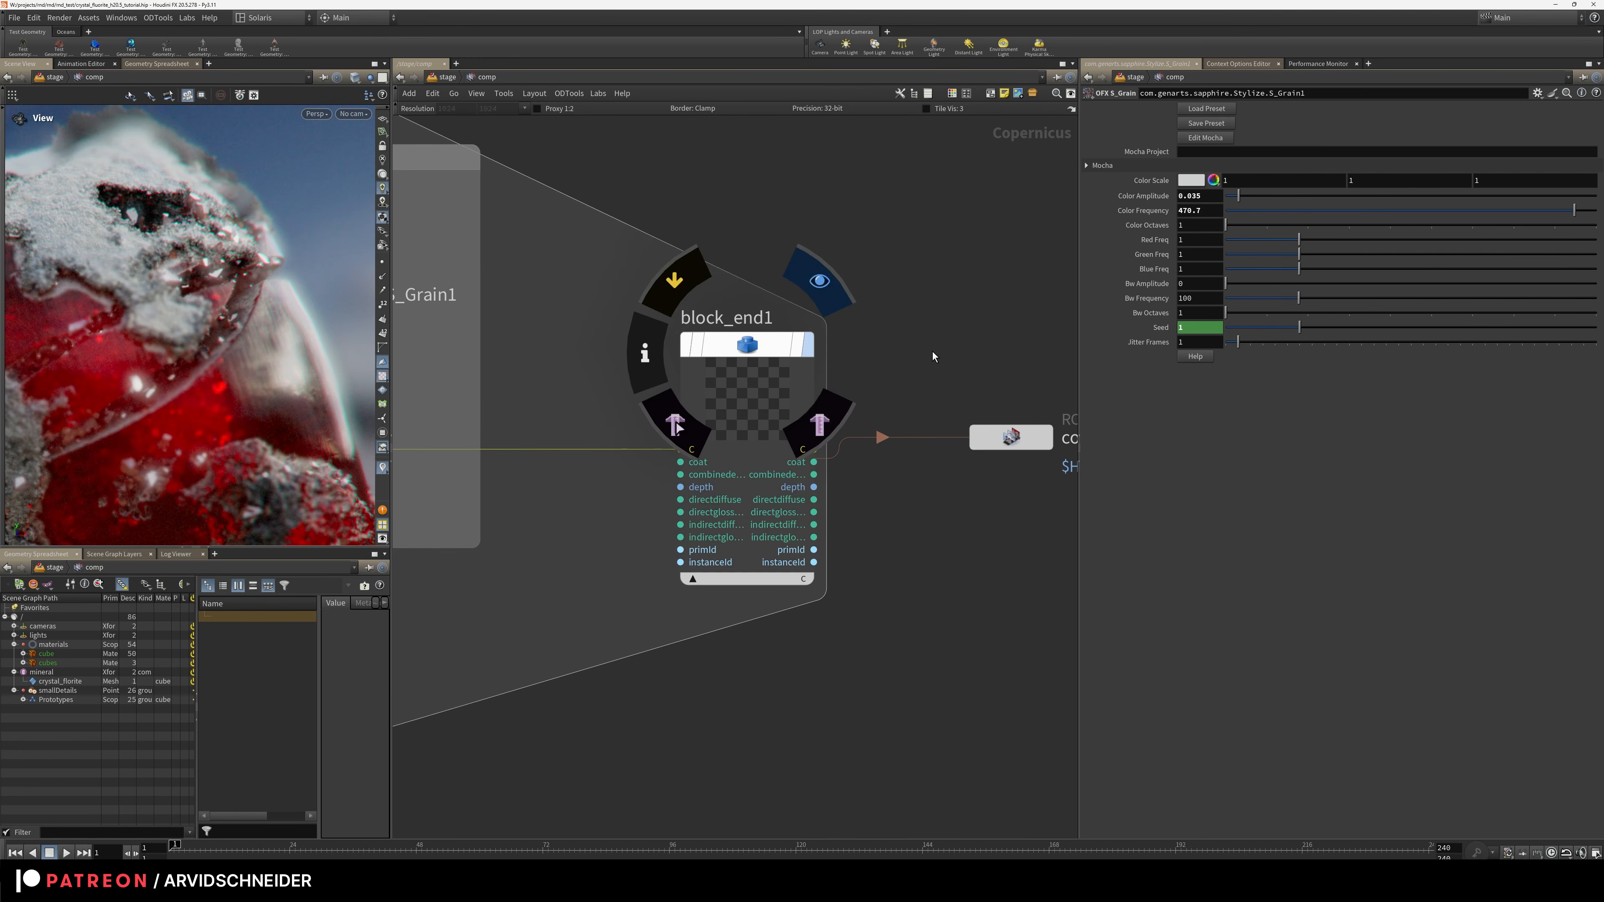
pyautogui.scroll(-3, 942, 326)
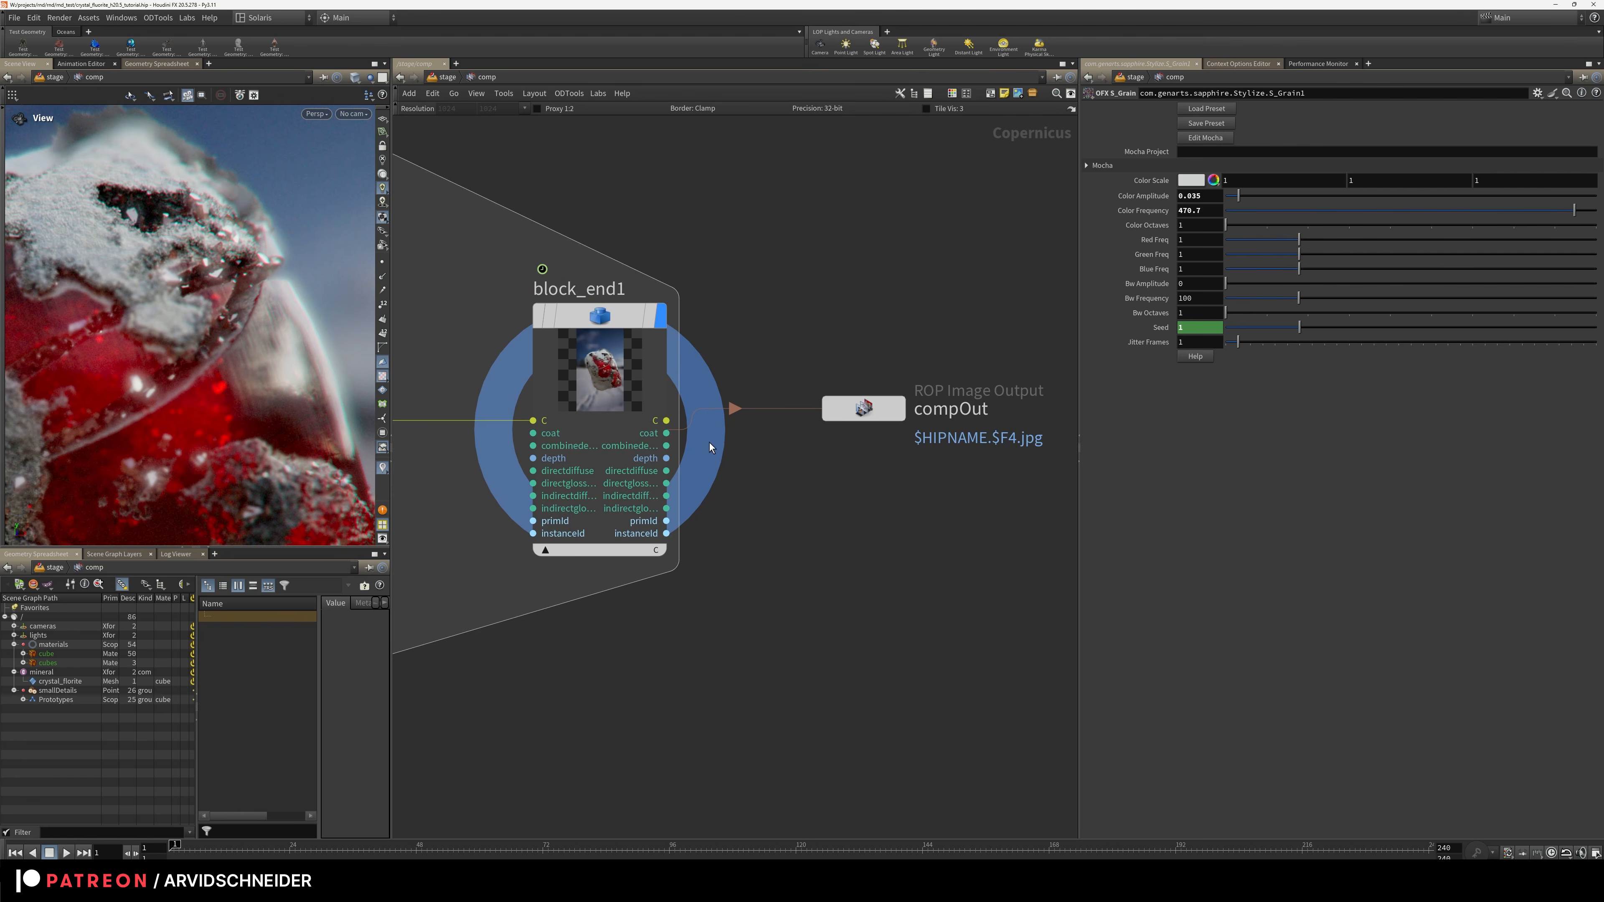
pyautogui.moveTo(869, 407); pyautogui.dragTo(897, 432)
pyautogui.click(898, 432)
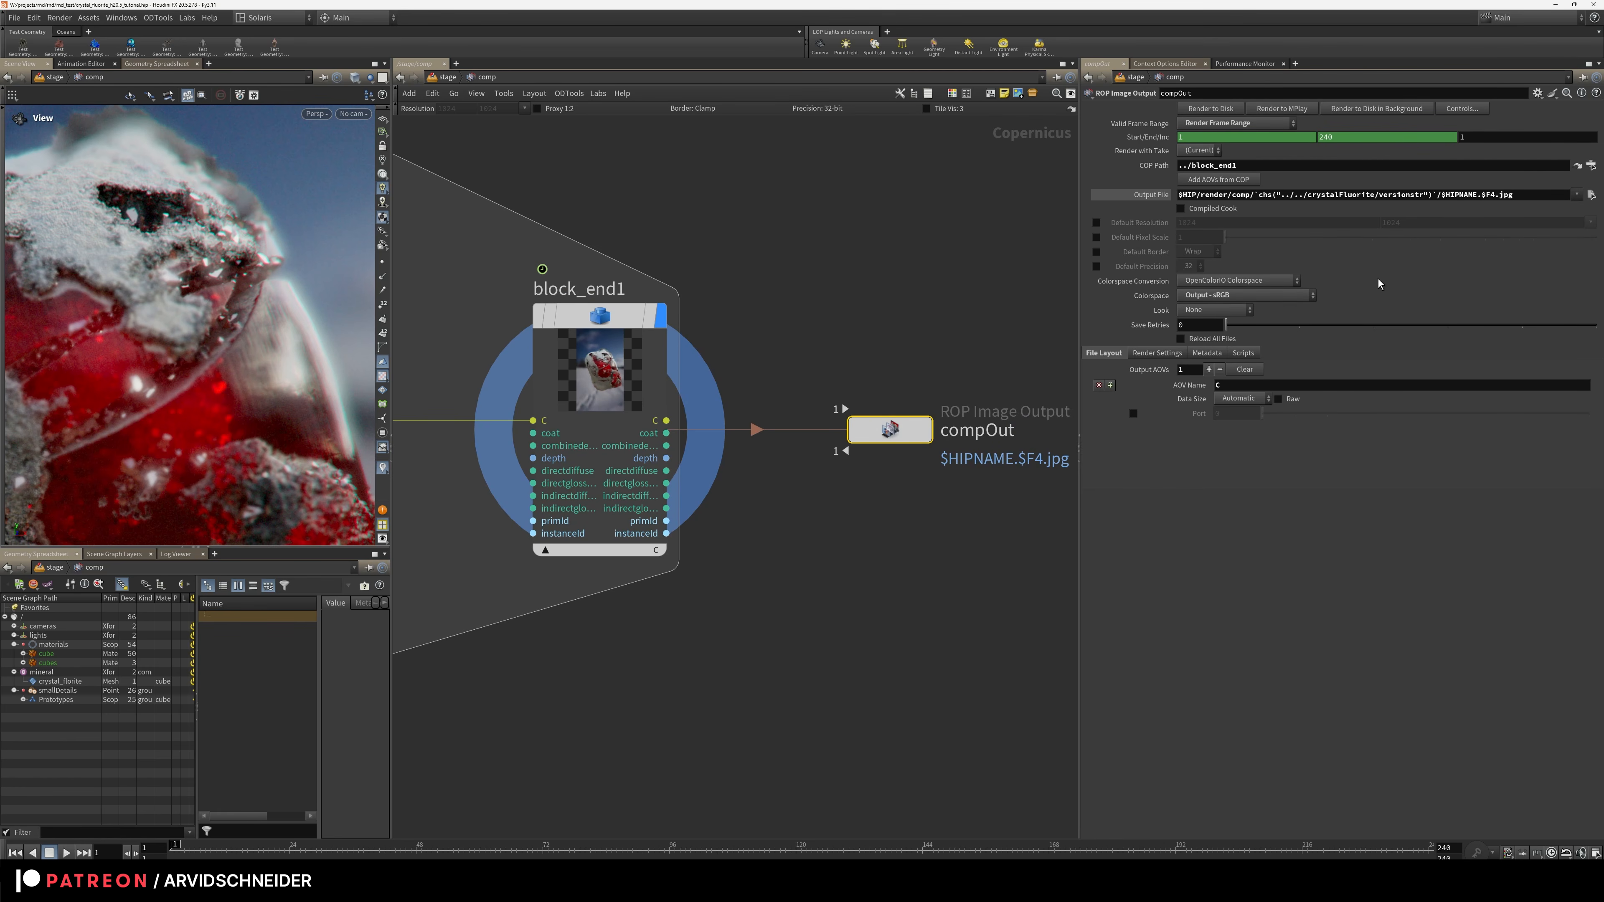
# View the final comped crystal image in full and look over the entire comp network up to compOut
pyautogui.press('f')
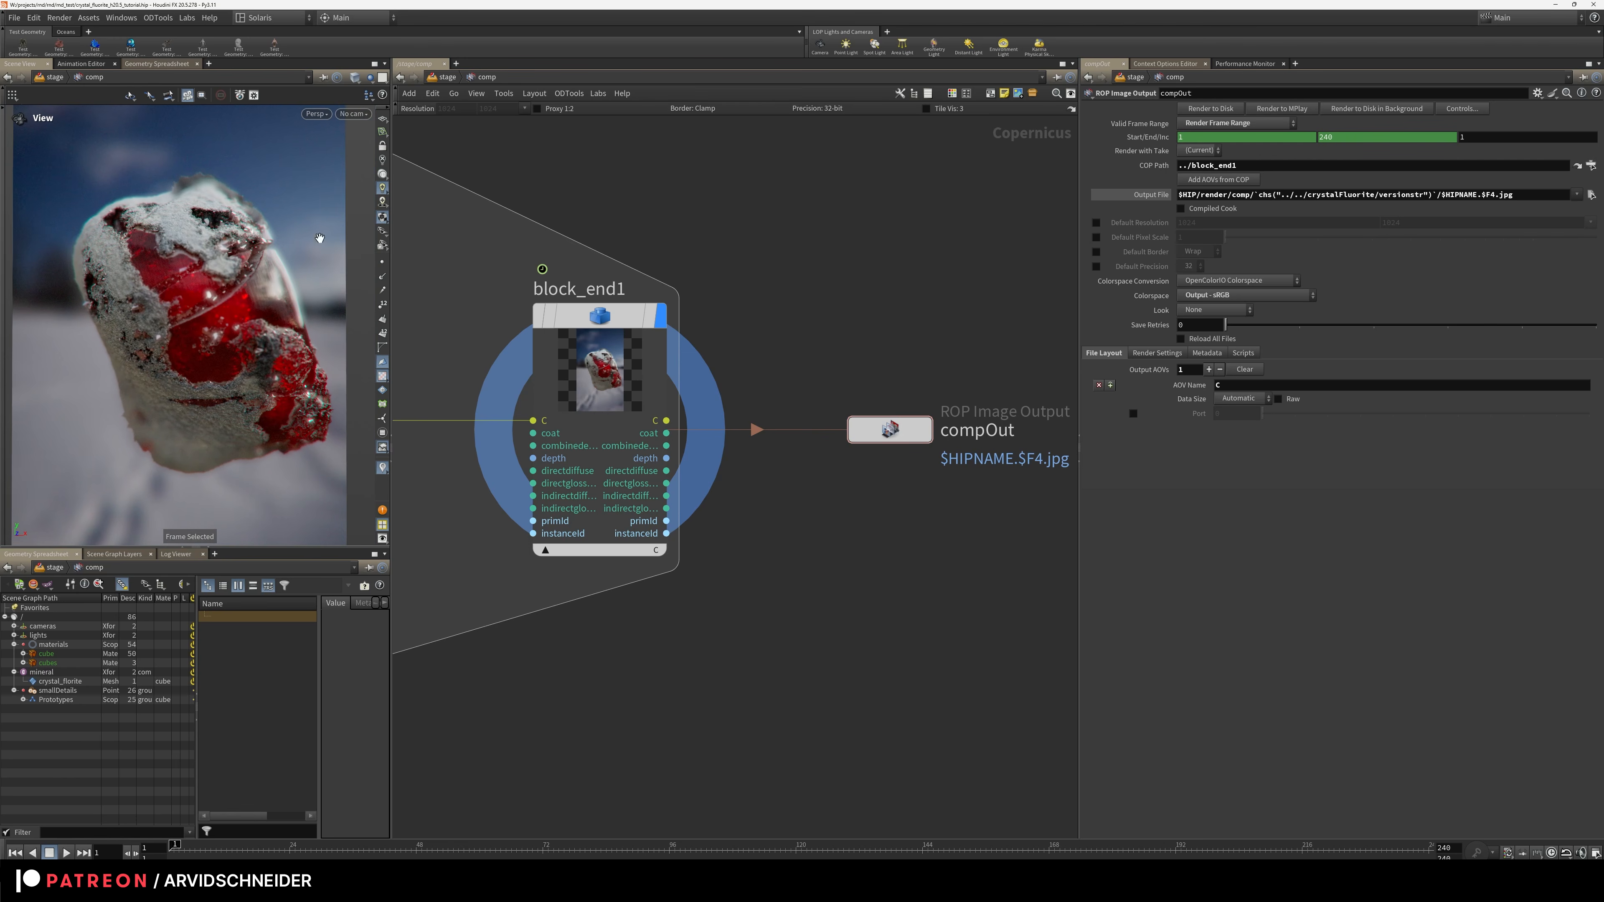
pyautogui.press('f')
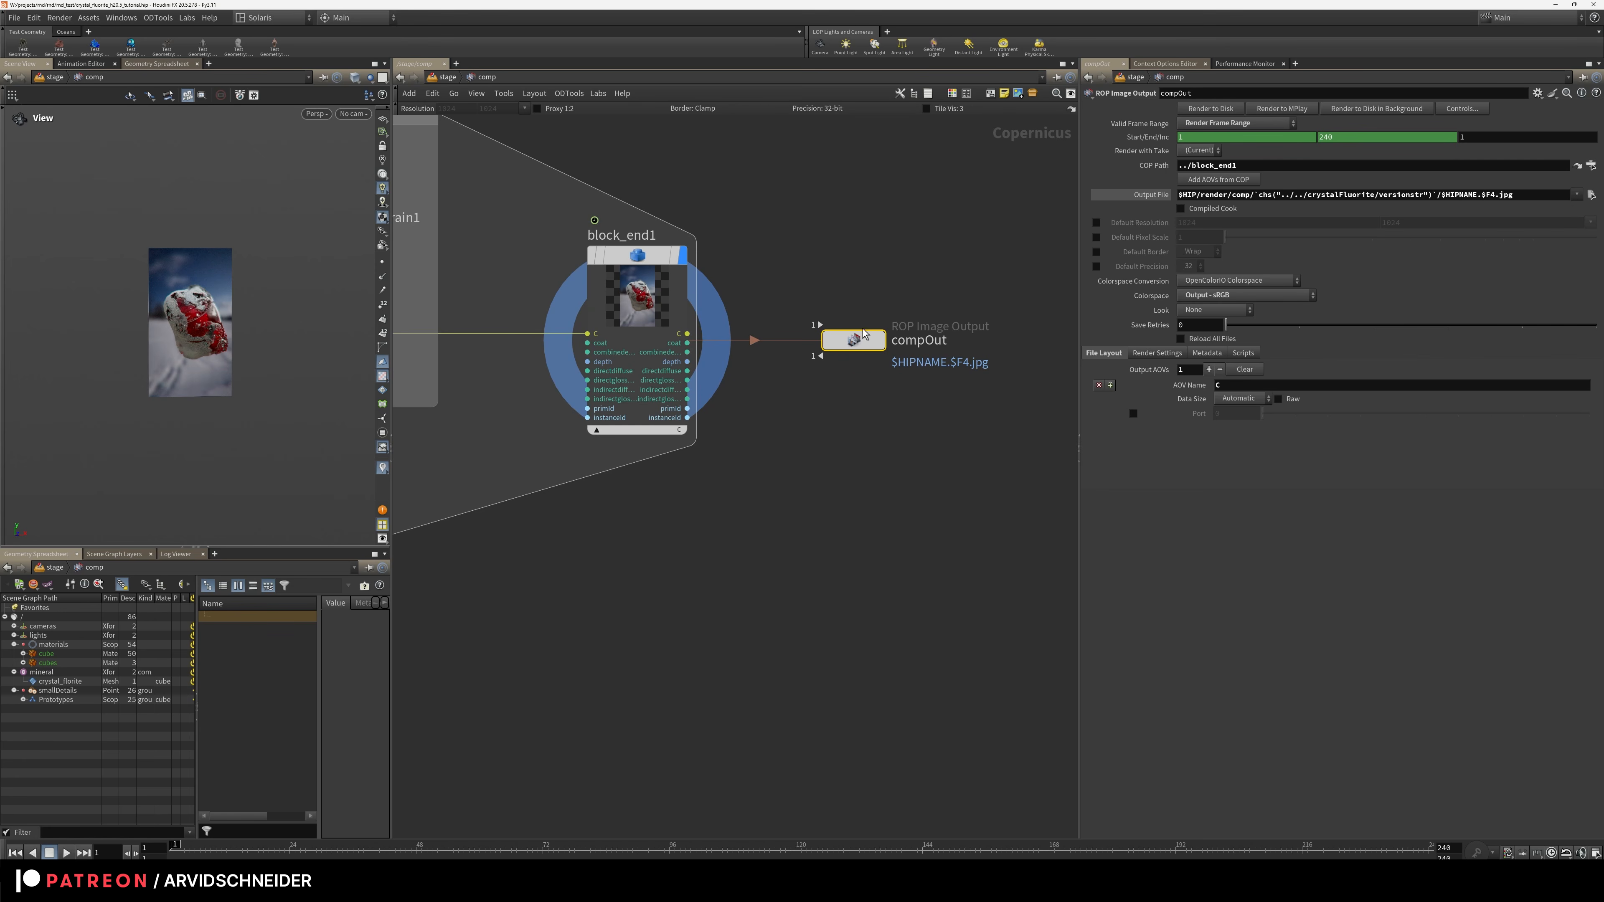
pyautogui.moveTo(704, 473); pyautogui.dragTo(939, 450, button='middle')
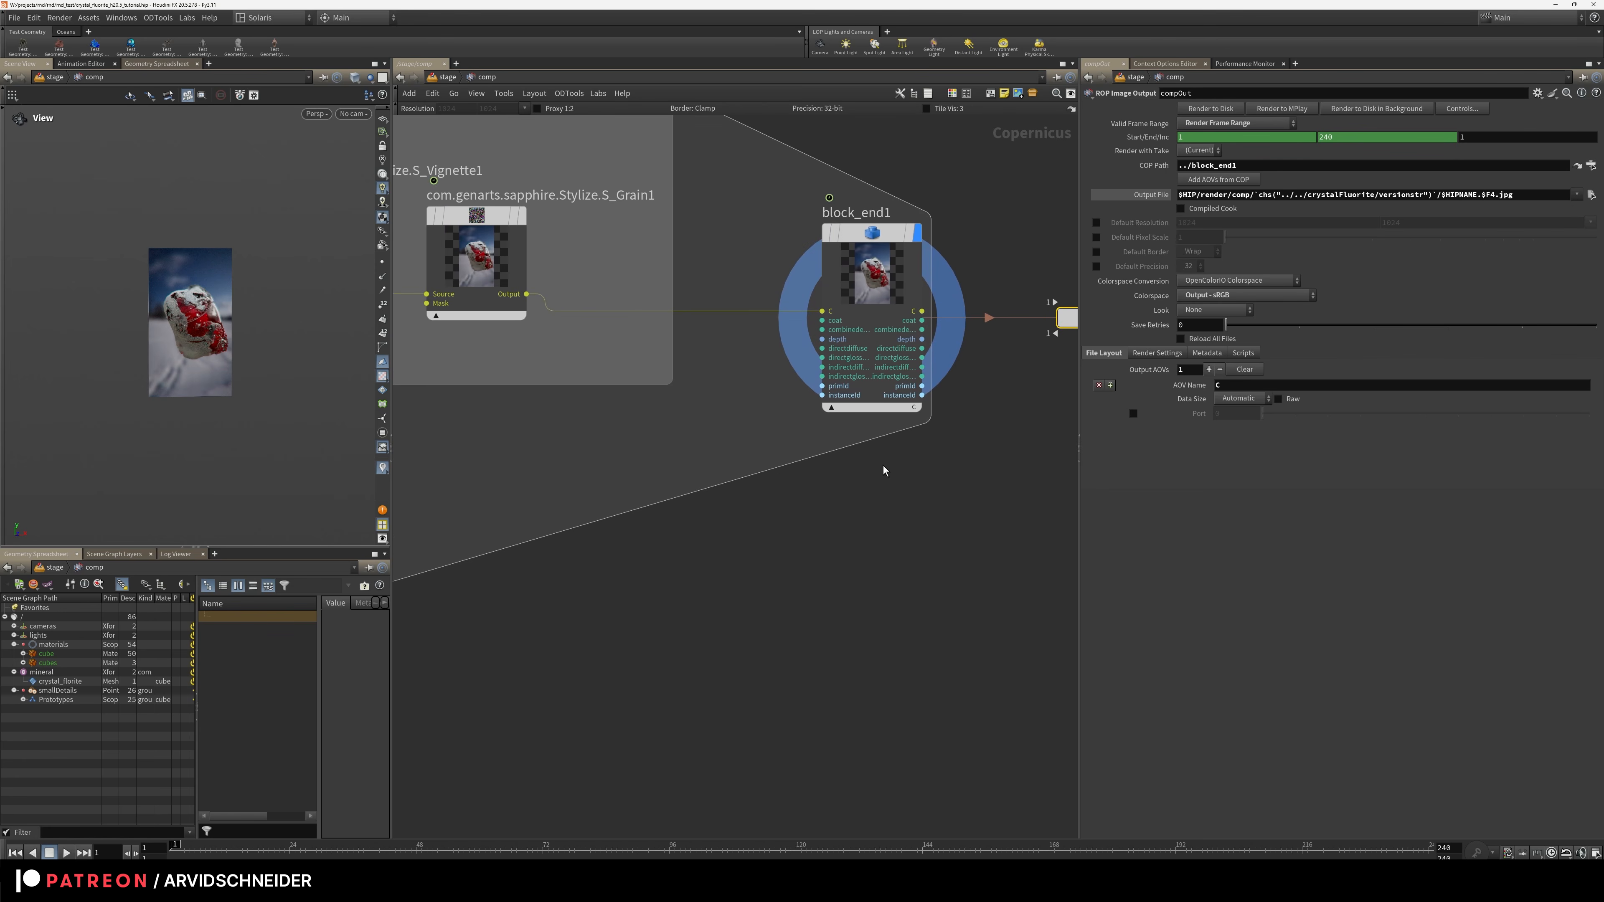
pyautogui.press('f')
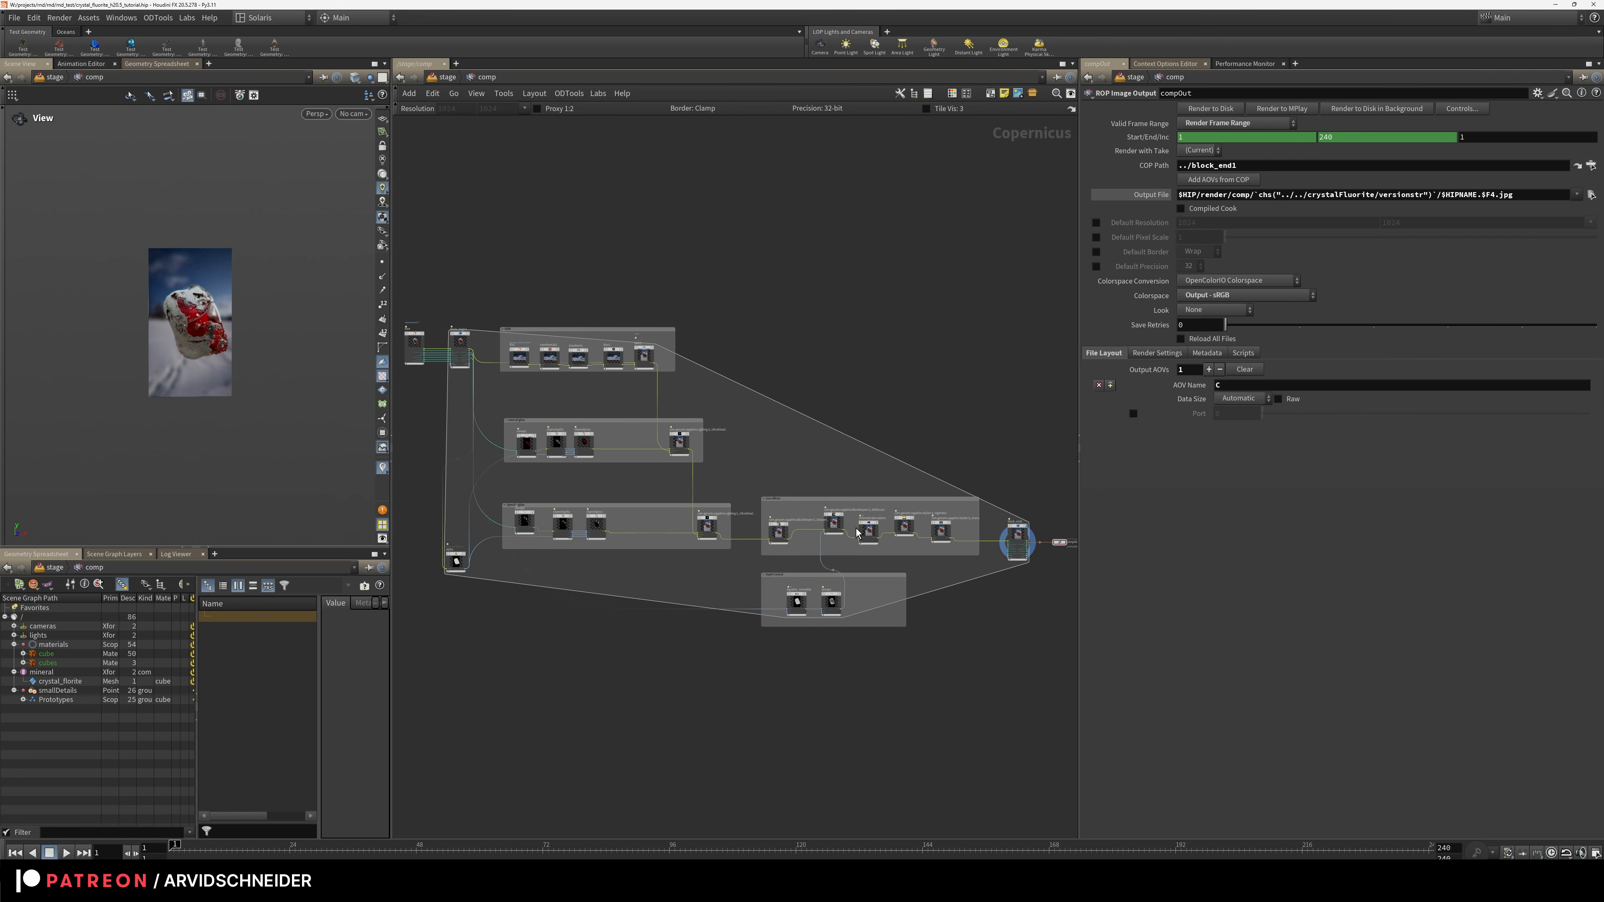